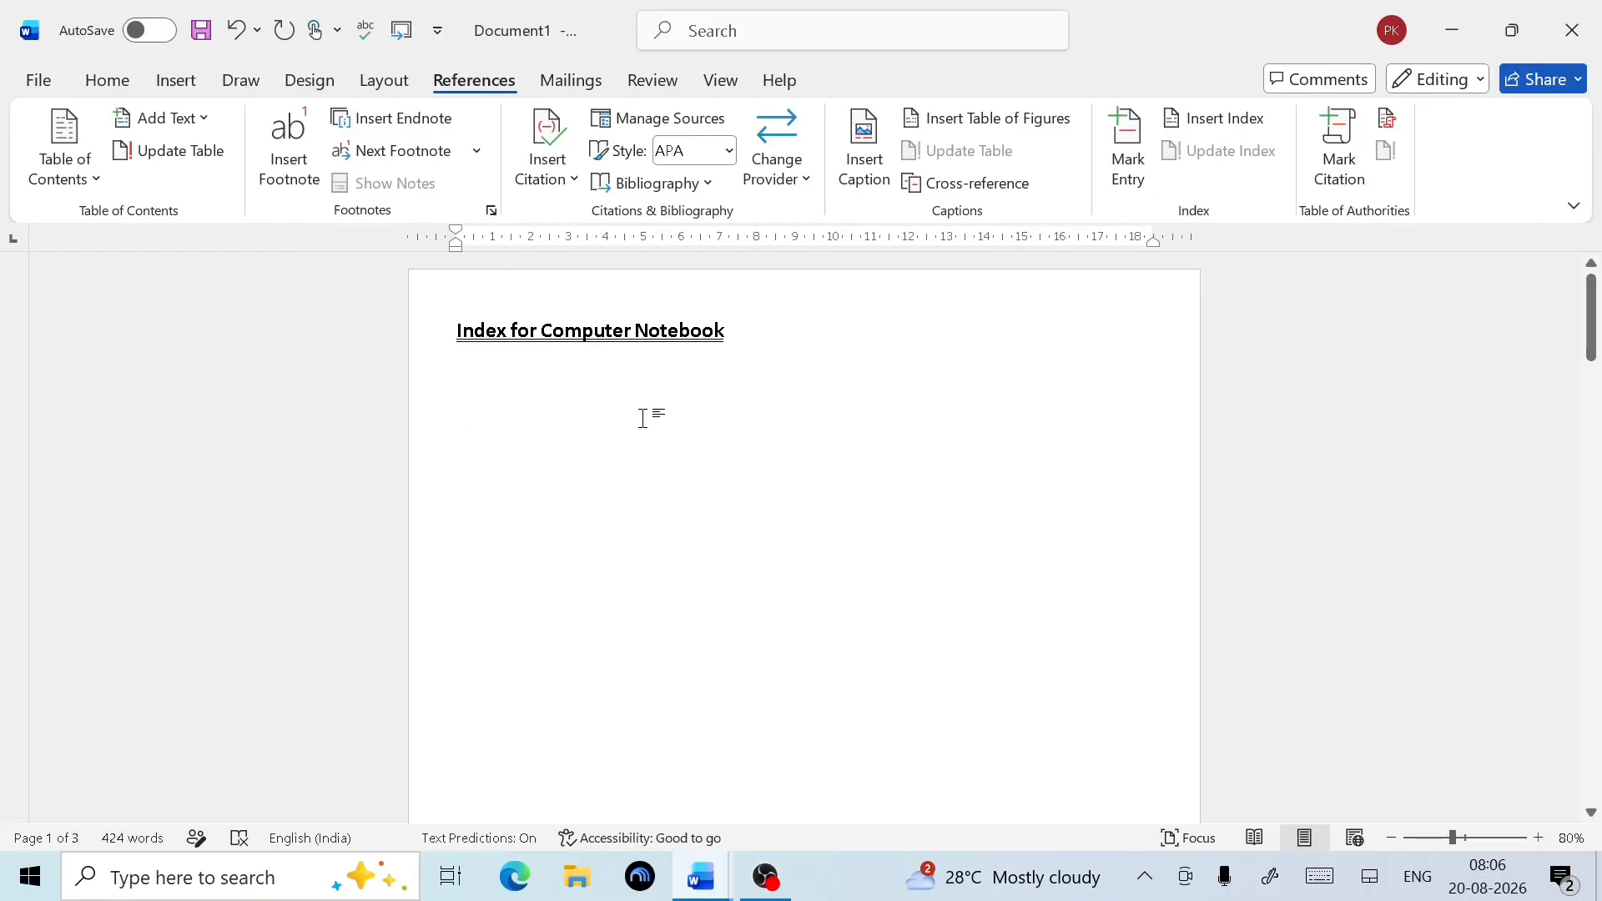
# Scroll down and select the 'What is a computer?' heading text
pyautogui.scroll(-10, 634, 431)
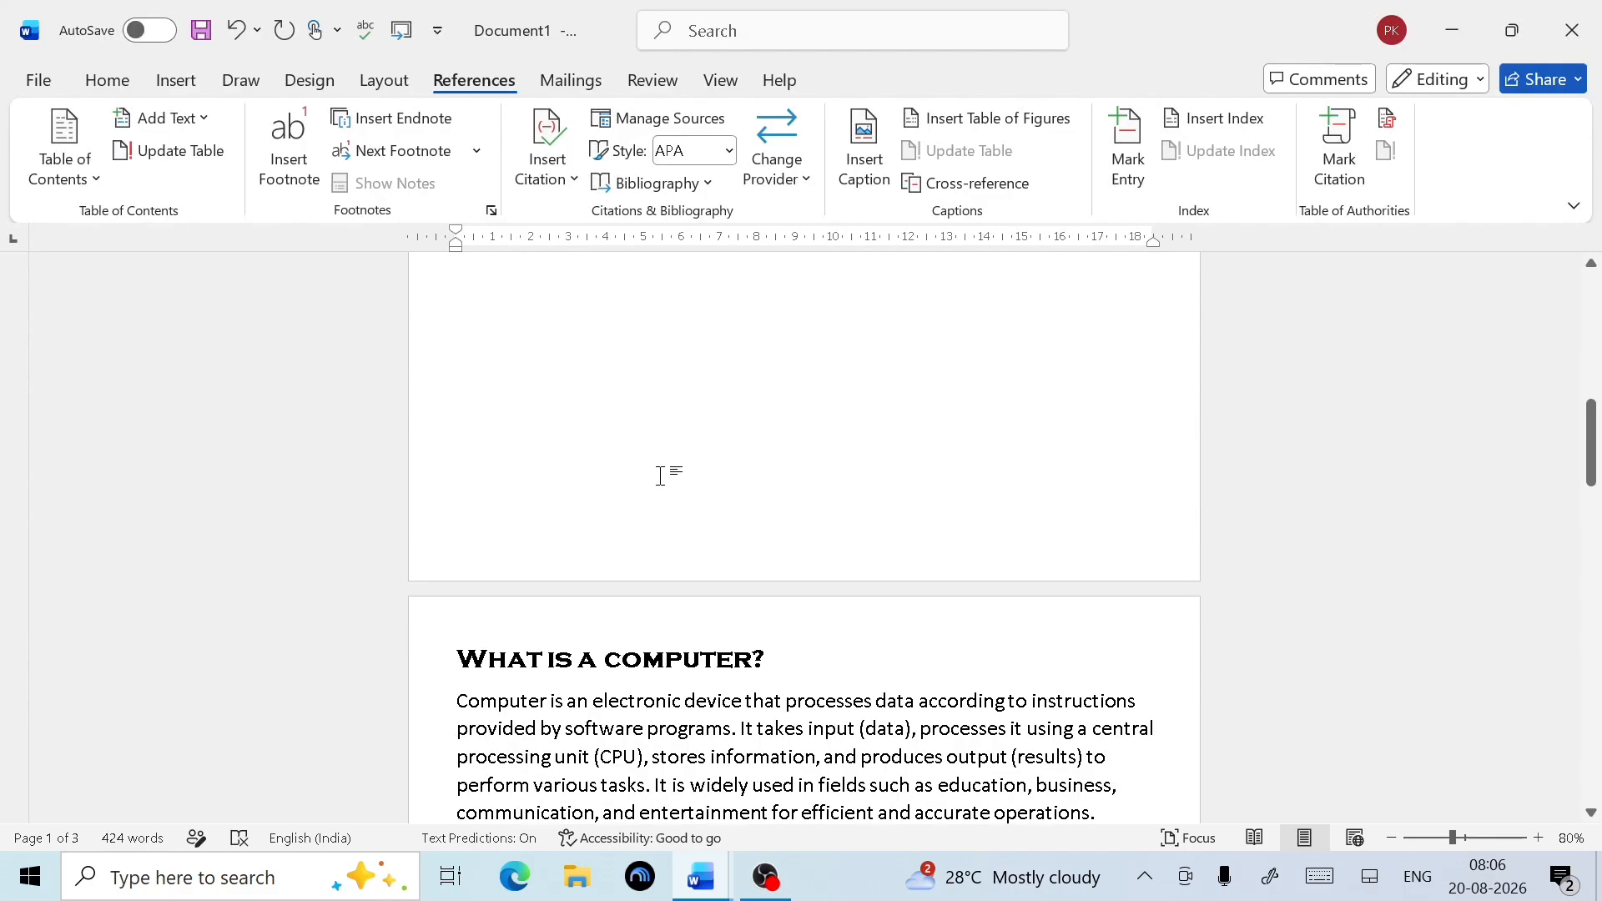
pyautogui.scroll(-3, 568, 659)
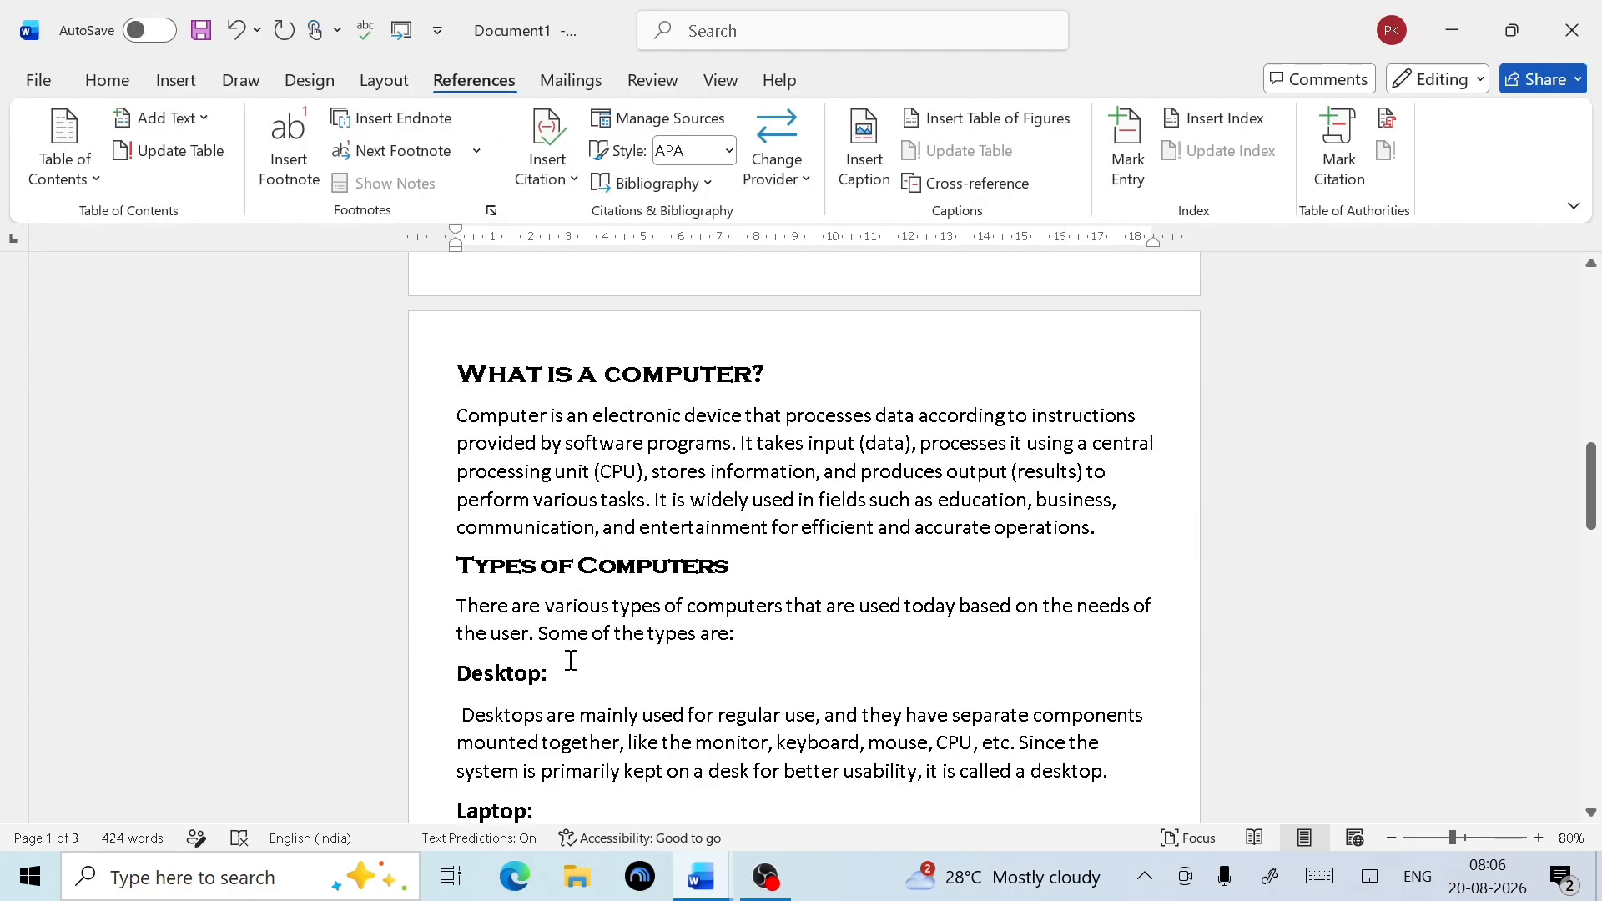
pyautogui.scroll(-5, 500, 624)
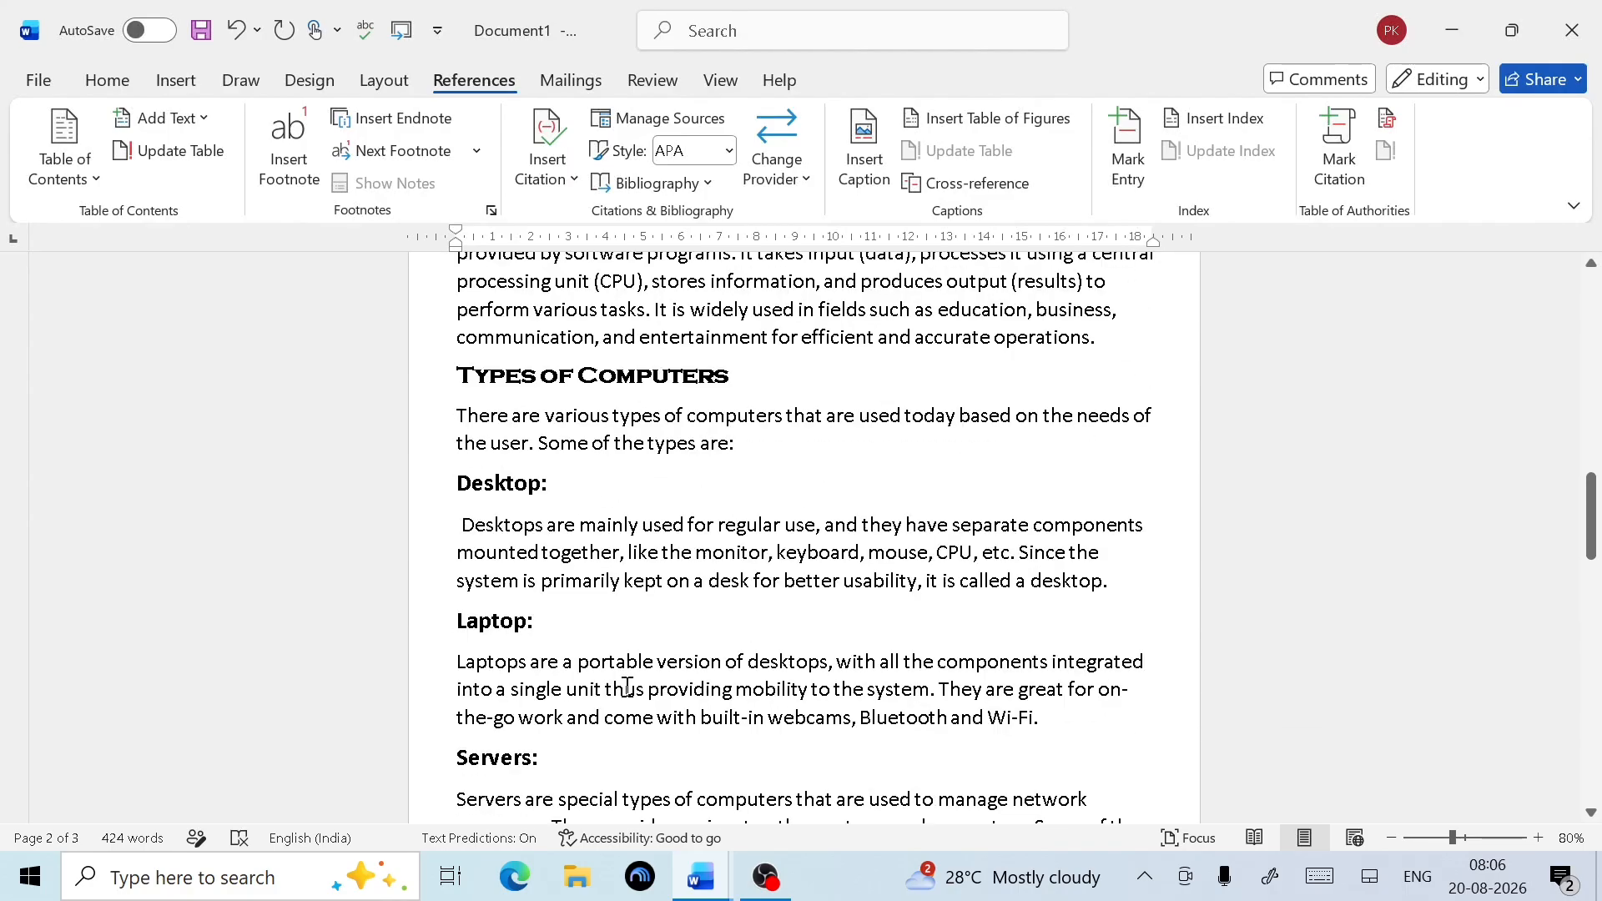
pyautogui.scroll(-3, 501, 661)
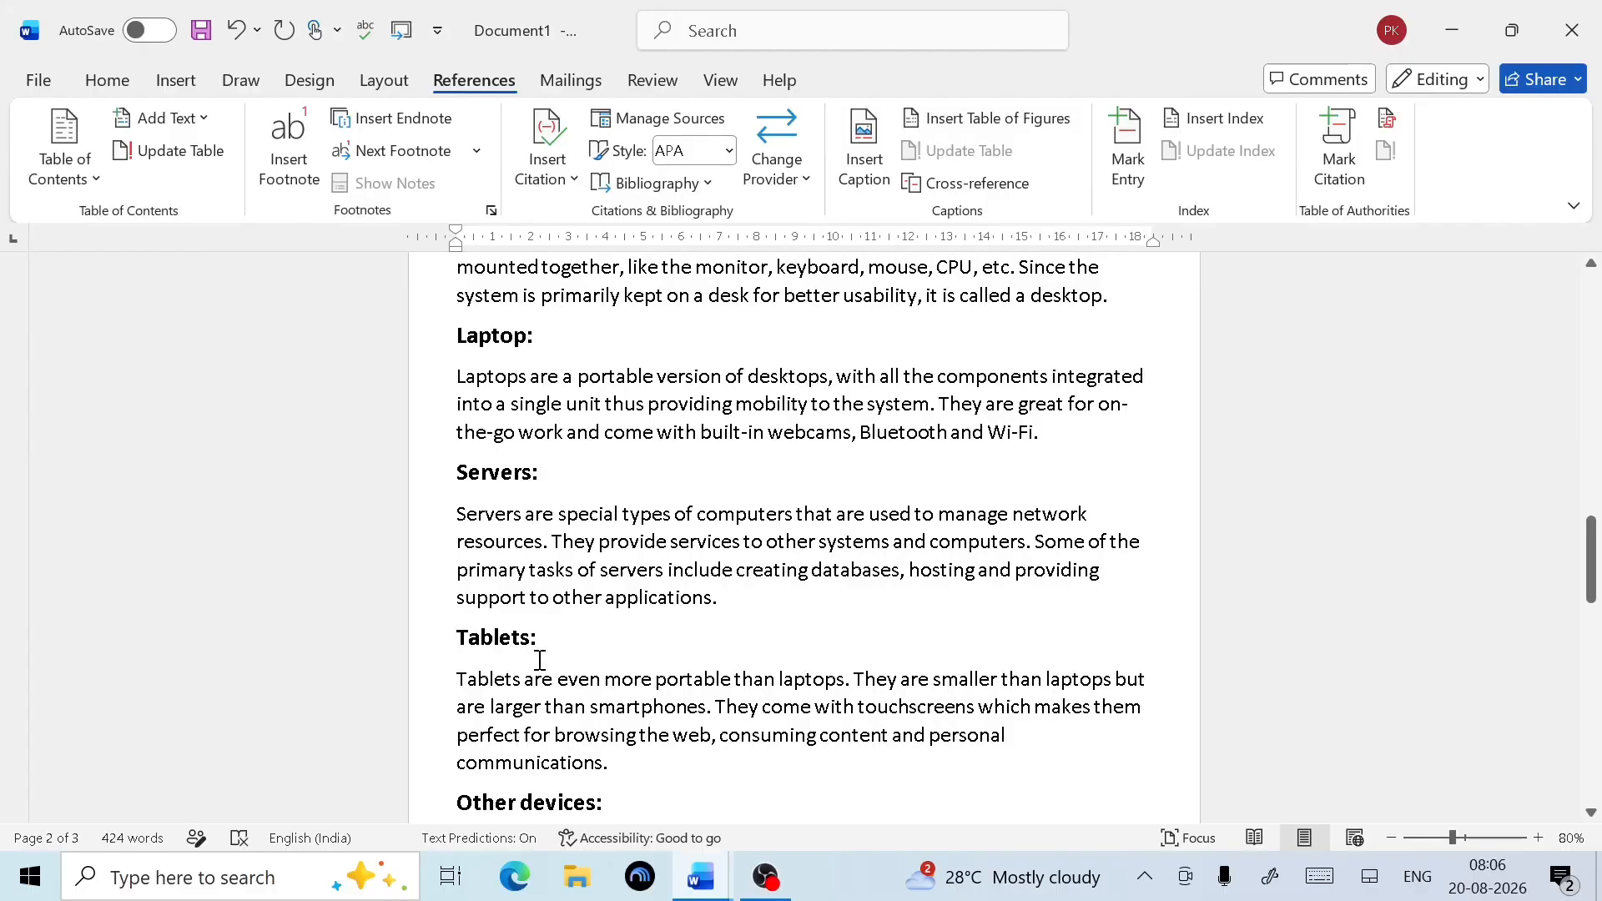
pyautogui.scroll(-4, 569, 672)
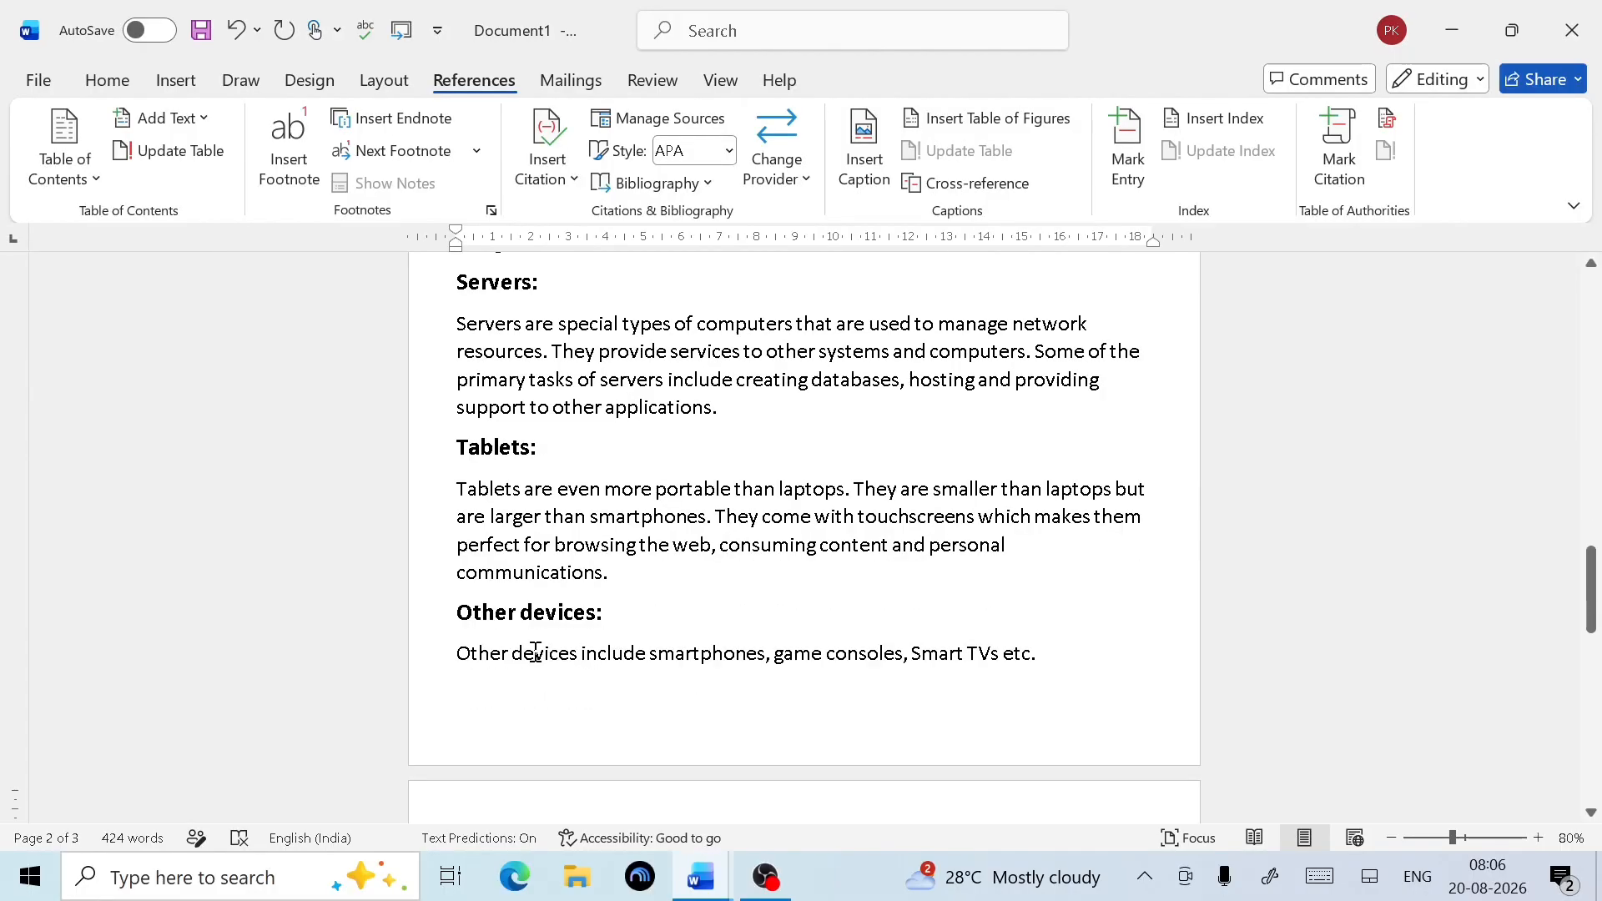
pyautogui.scroll(-7, 648, 662)
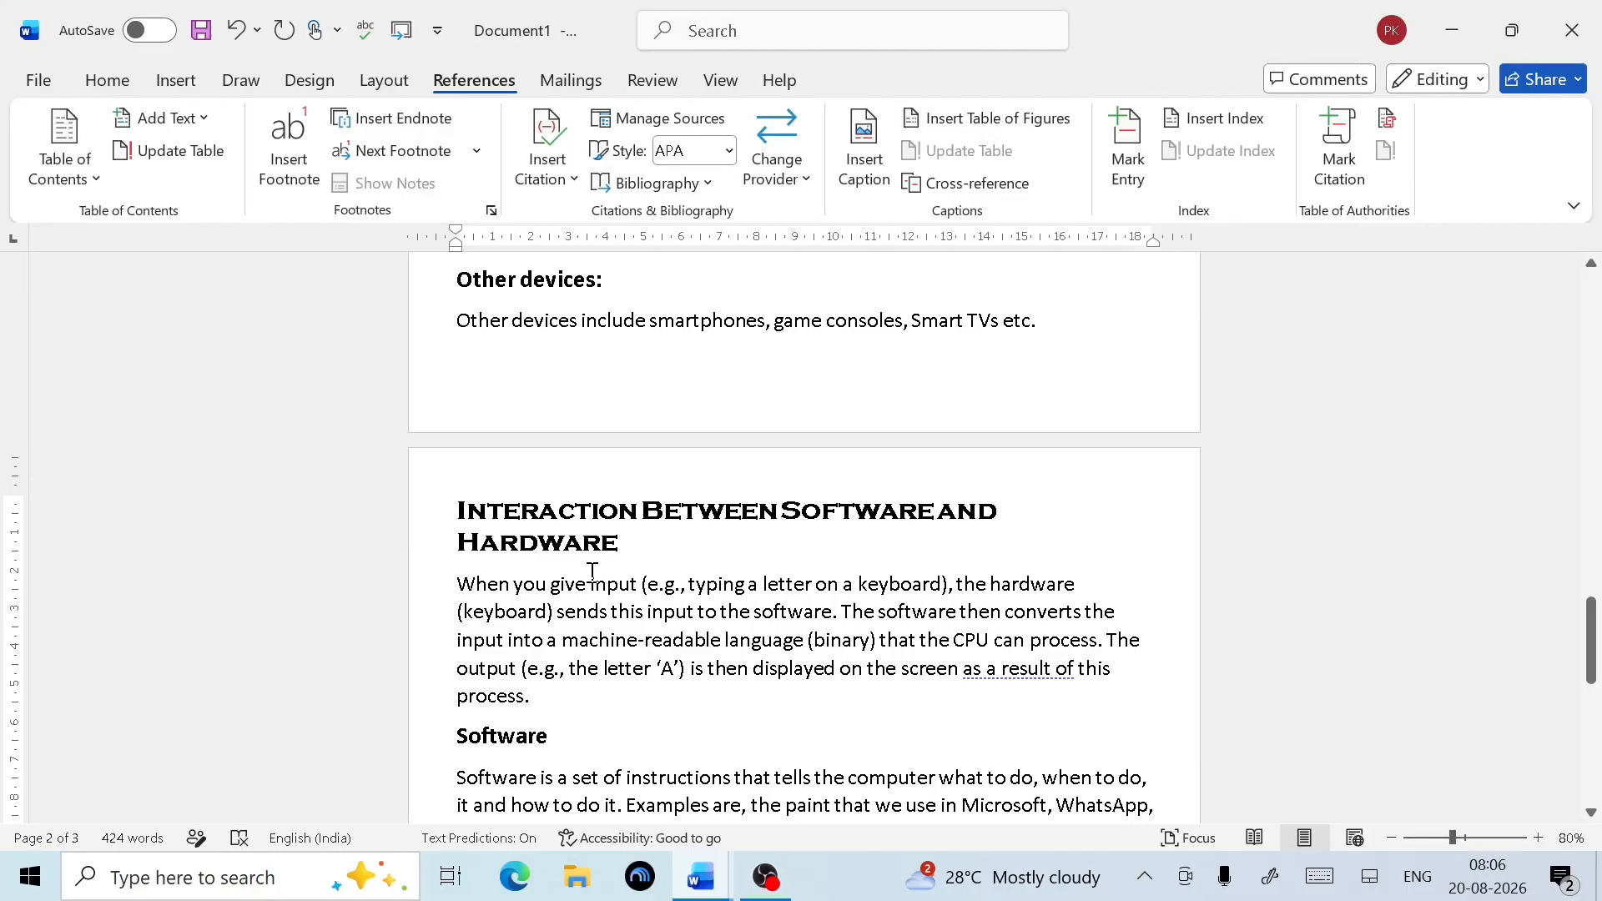
pyautogui.scroll(-6, 719, 628)
pyautogui.scroll(-4, 718, 626)
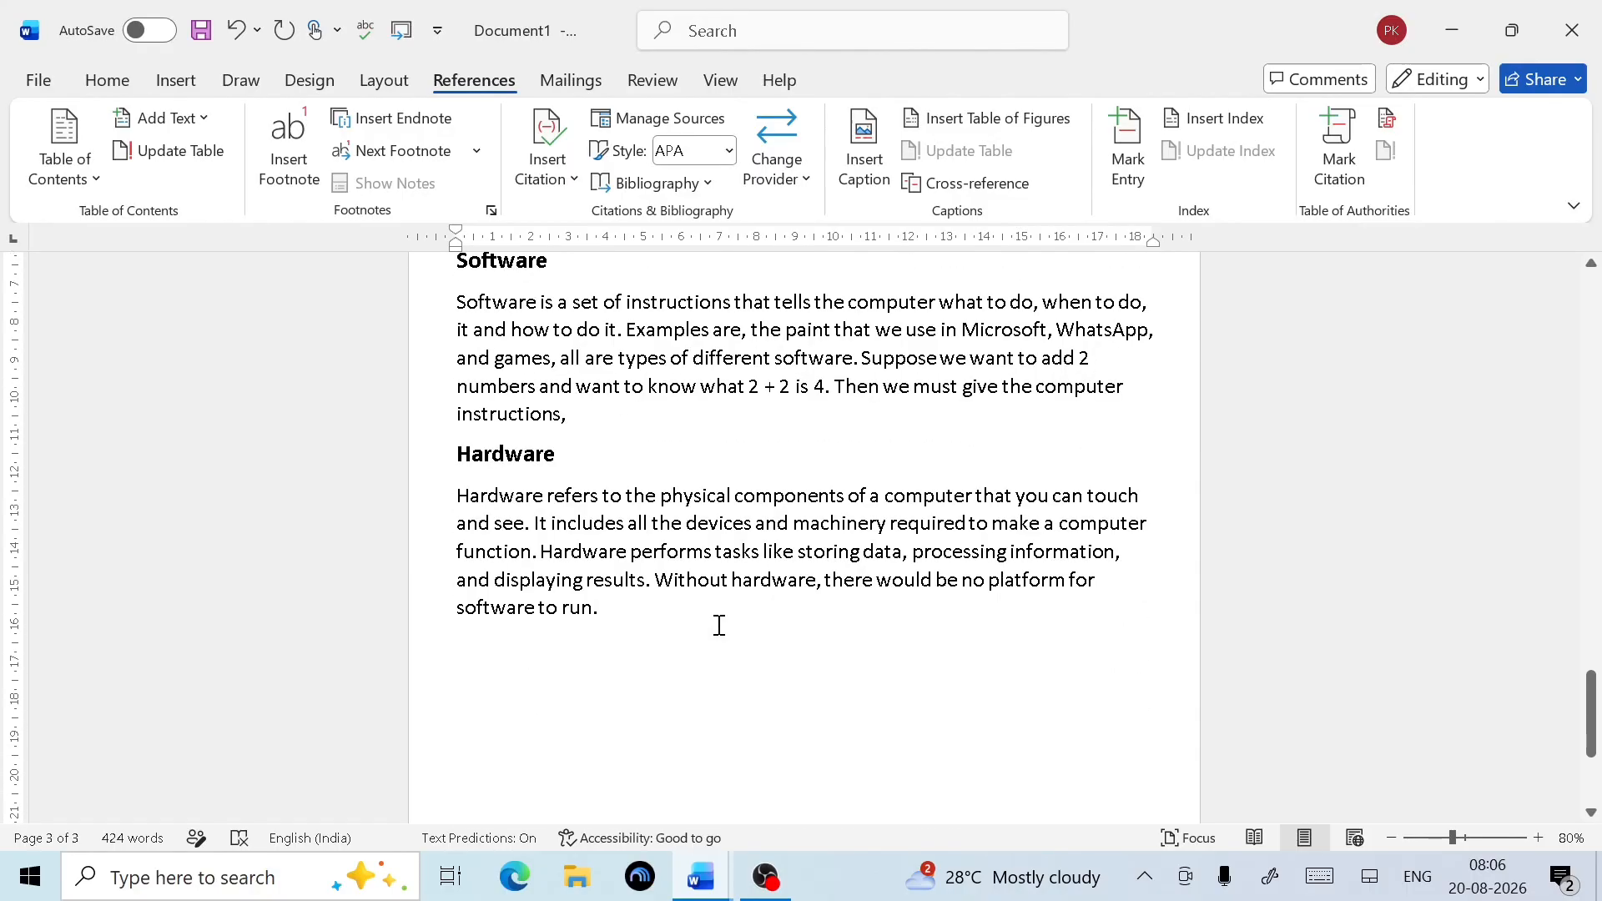
pyautogui.scroll(11, 689, 618)
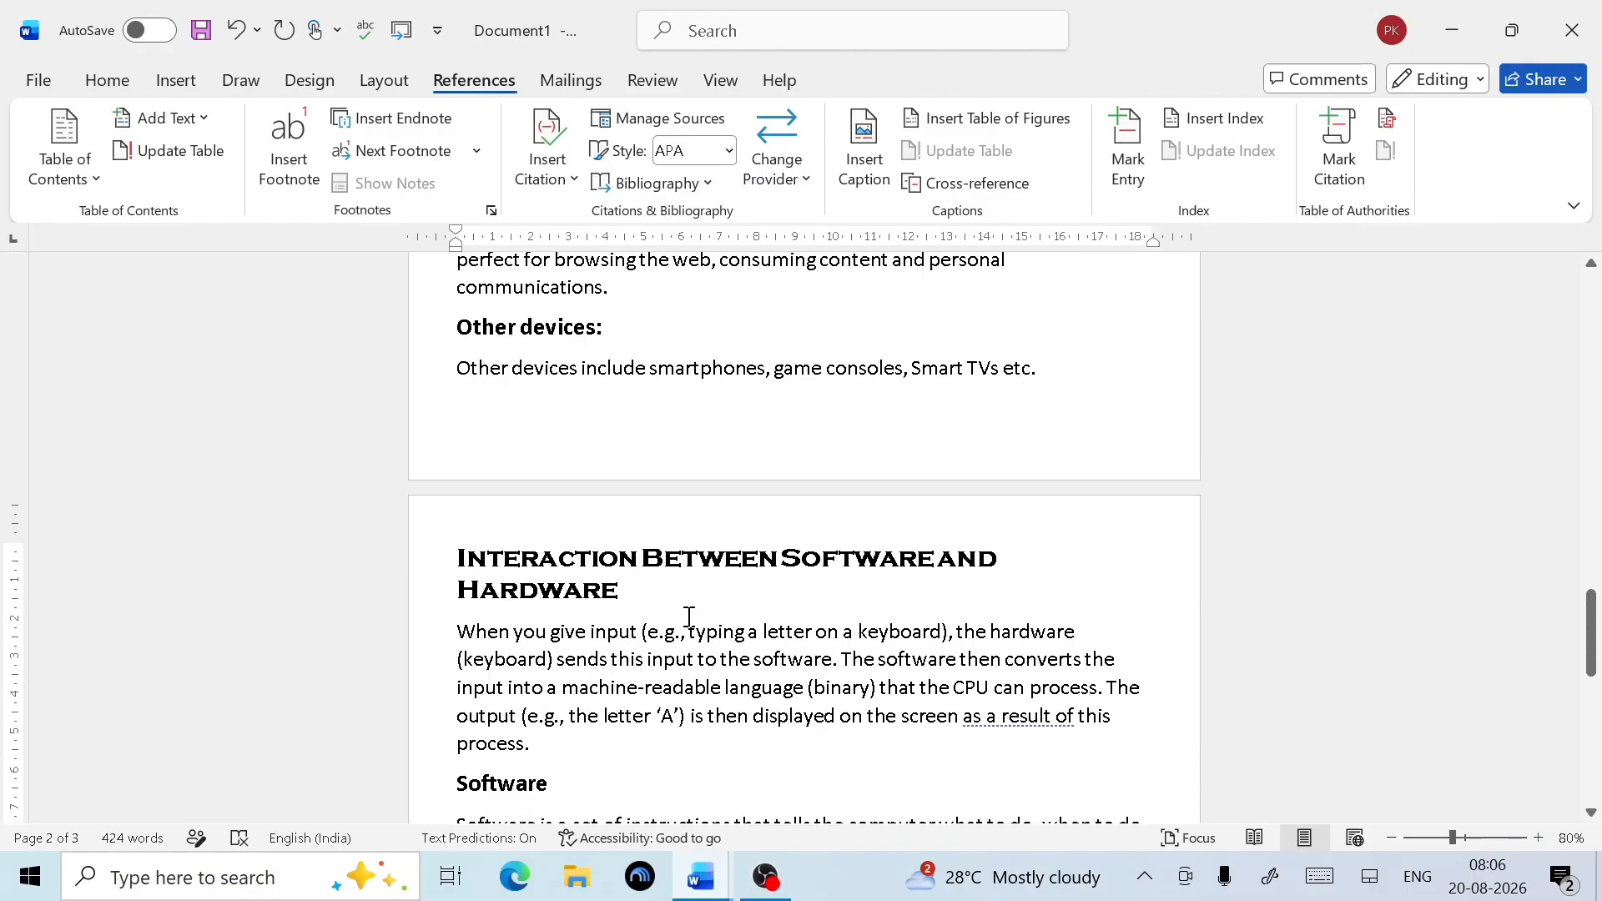
pyautogui.scroll(17, 690, 618)
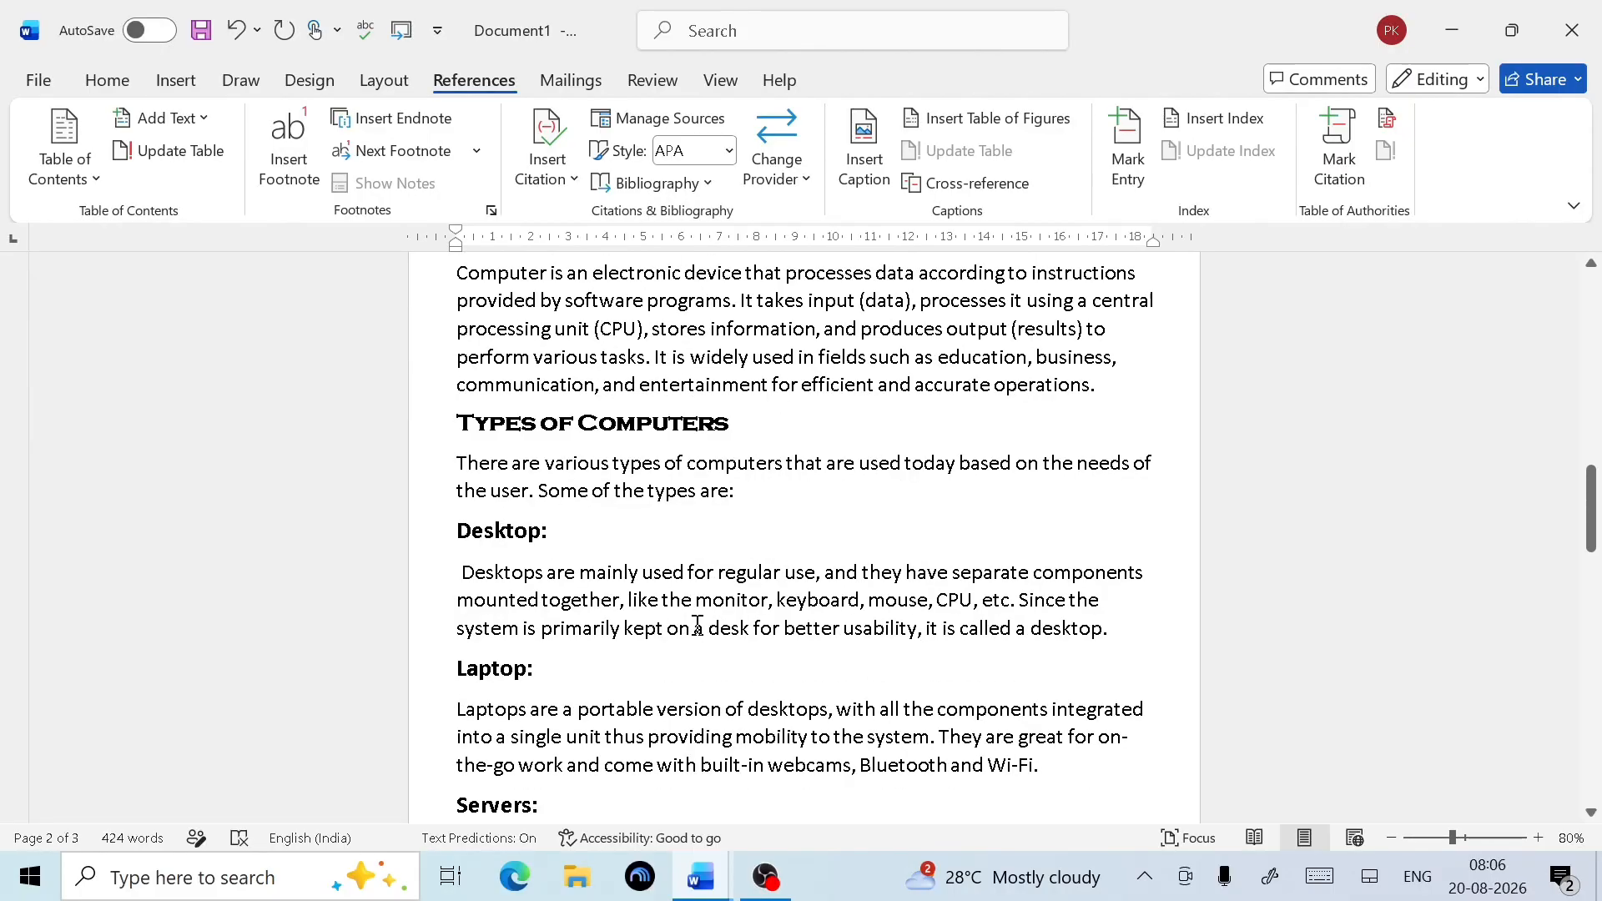
pyautogui.scroll(20, 697, 626)
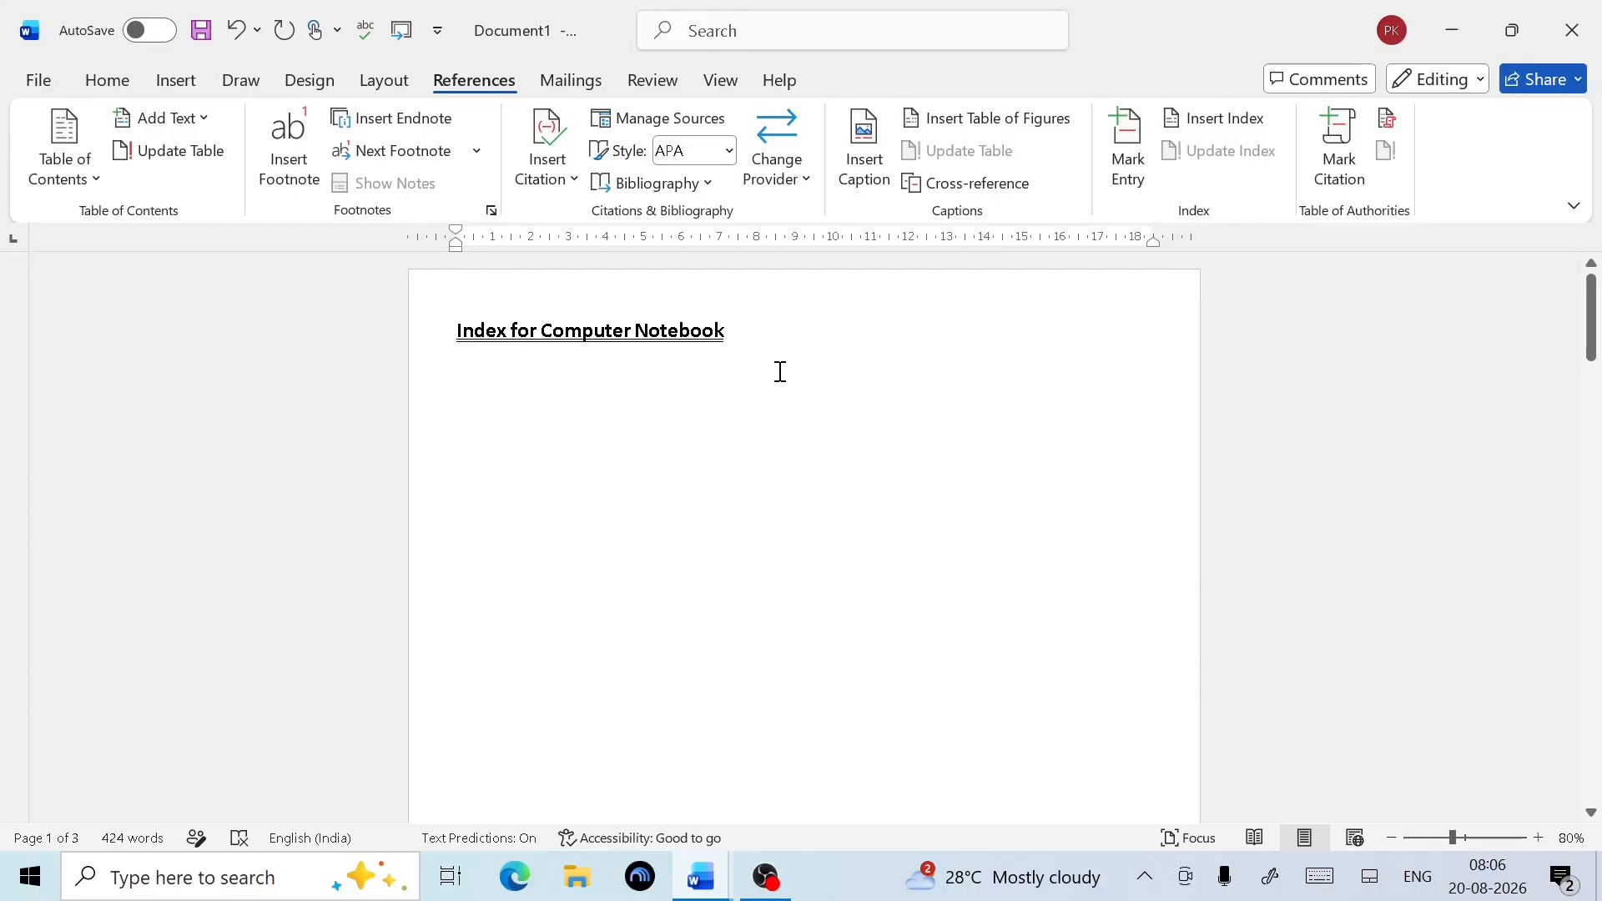
pyautogui.scroll(-10, 655, 550)
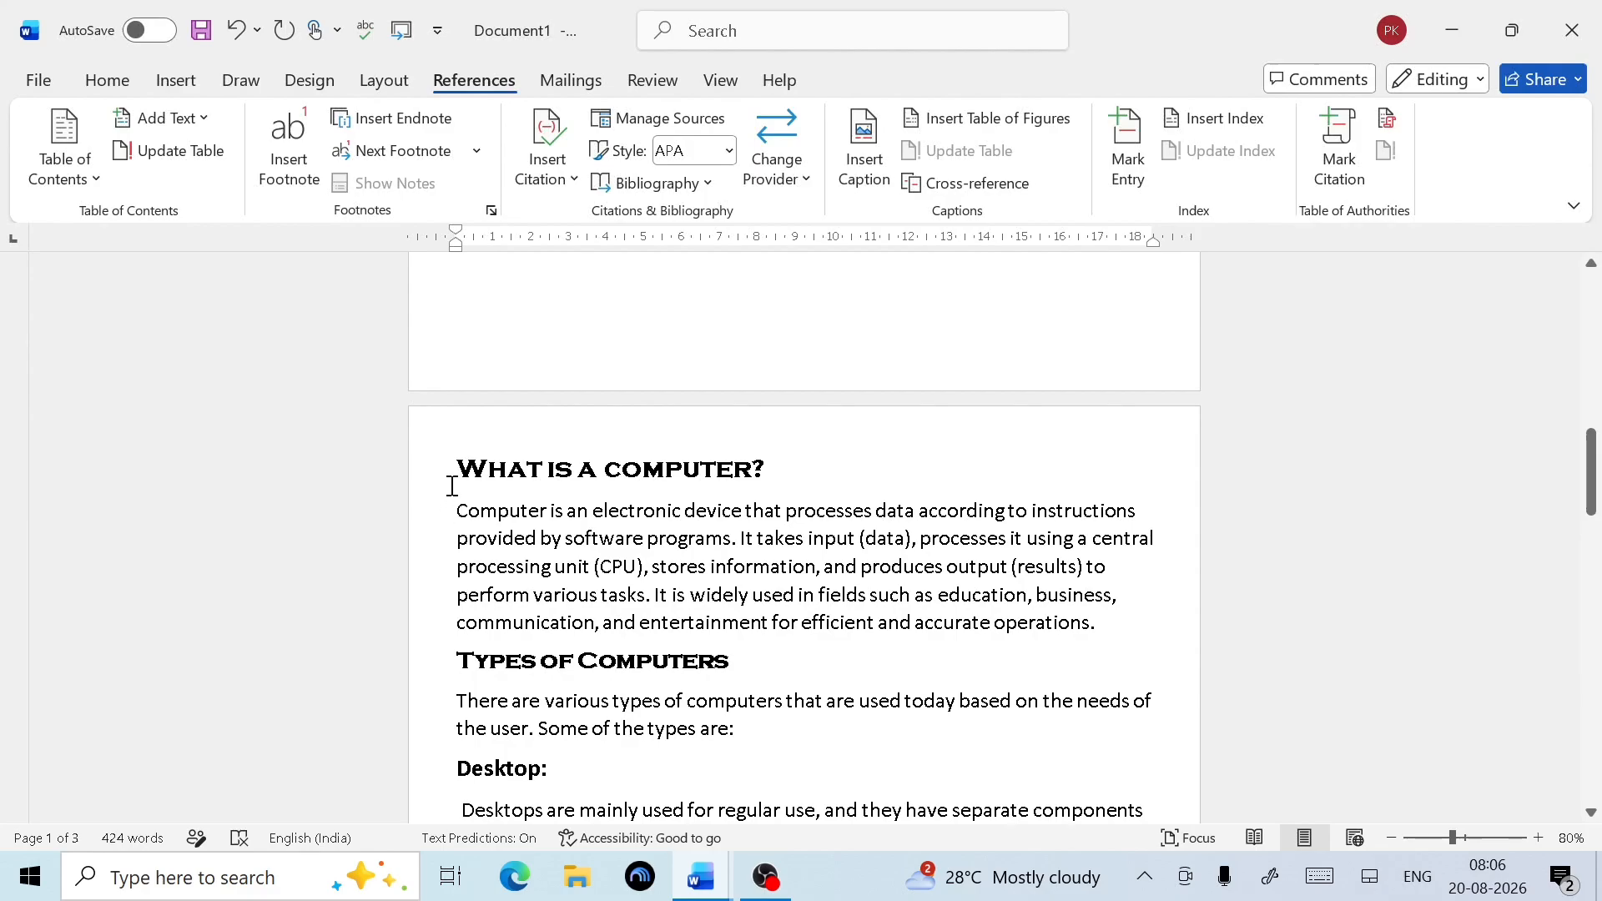
pyautogui.moveTo(458, 465); pyautogui.dragTo(773, 469)
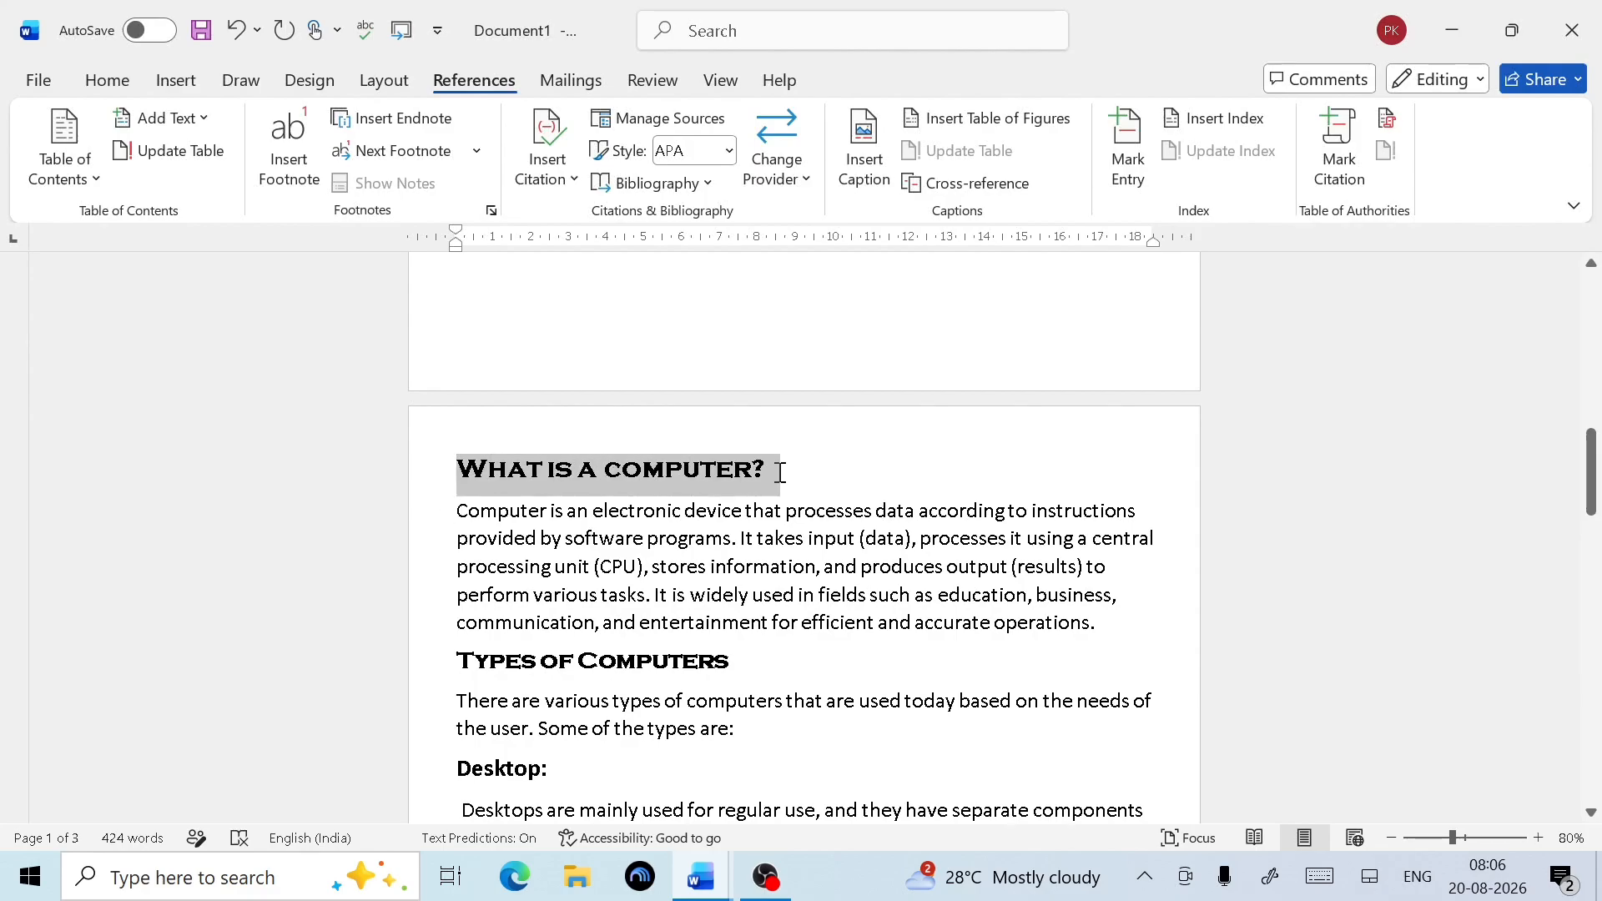
pyautogui.click(645, 623)
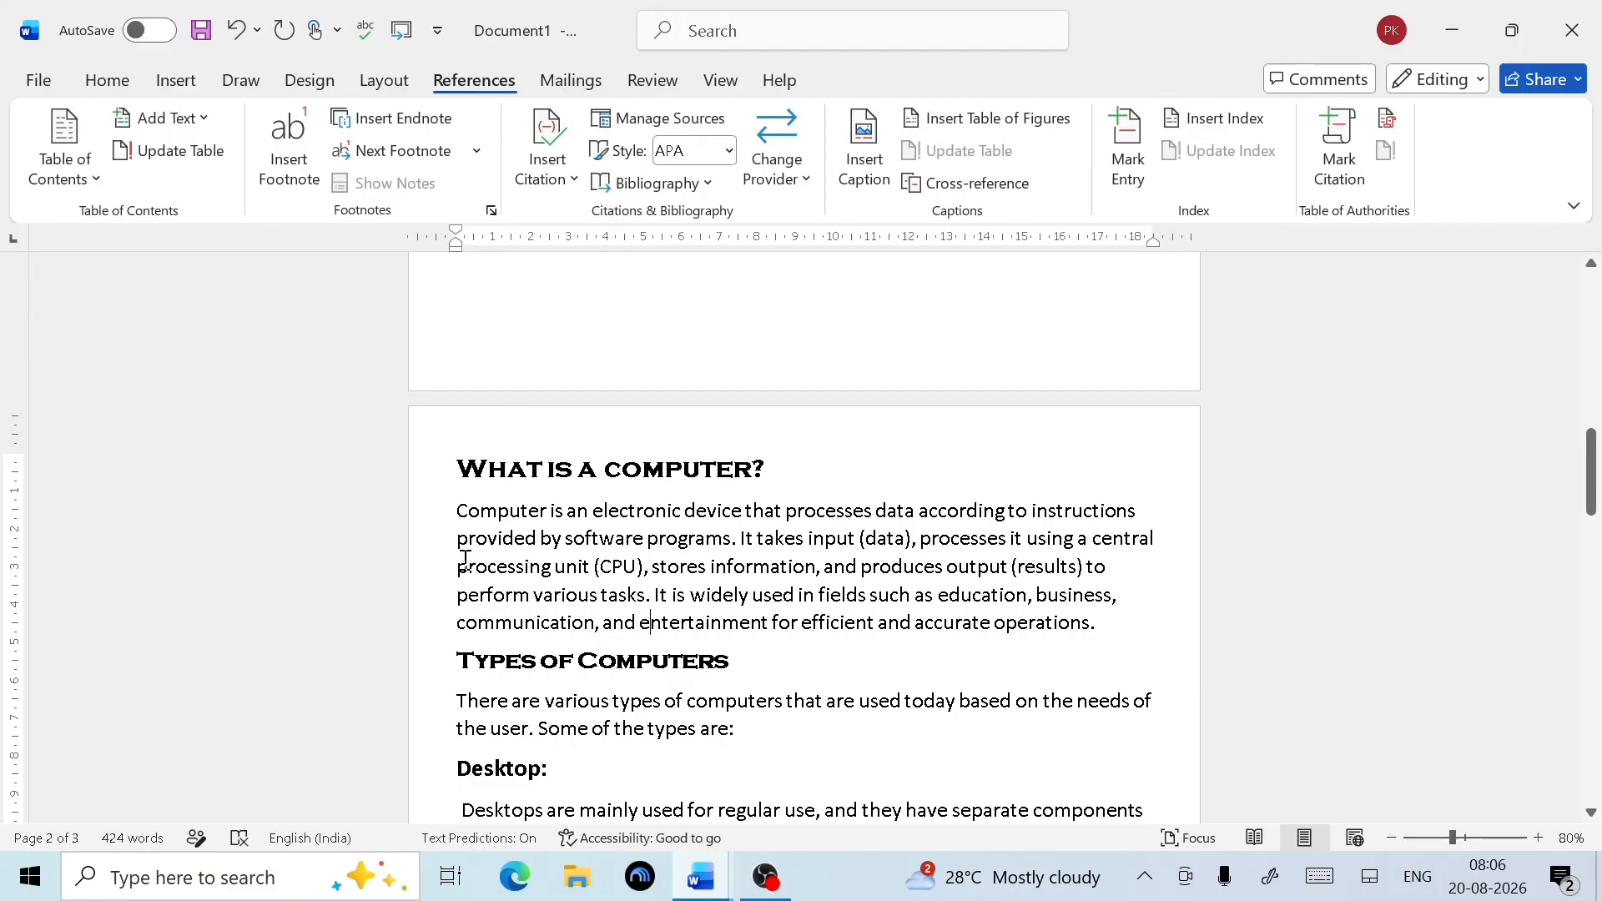
pyautogui.tripleClick(514, 461)
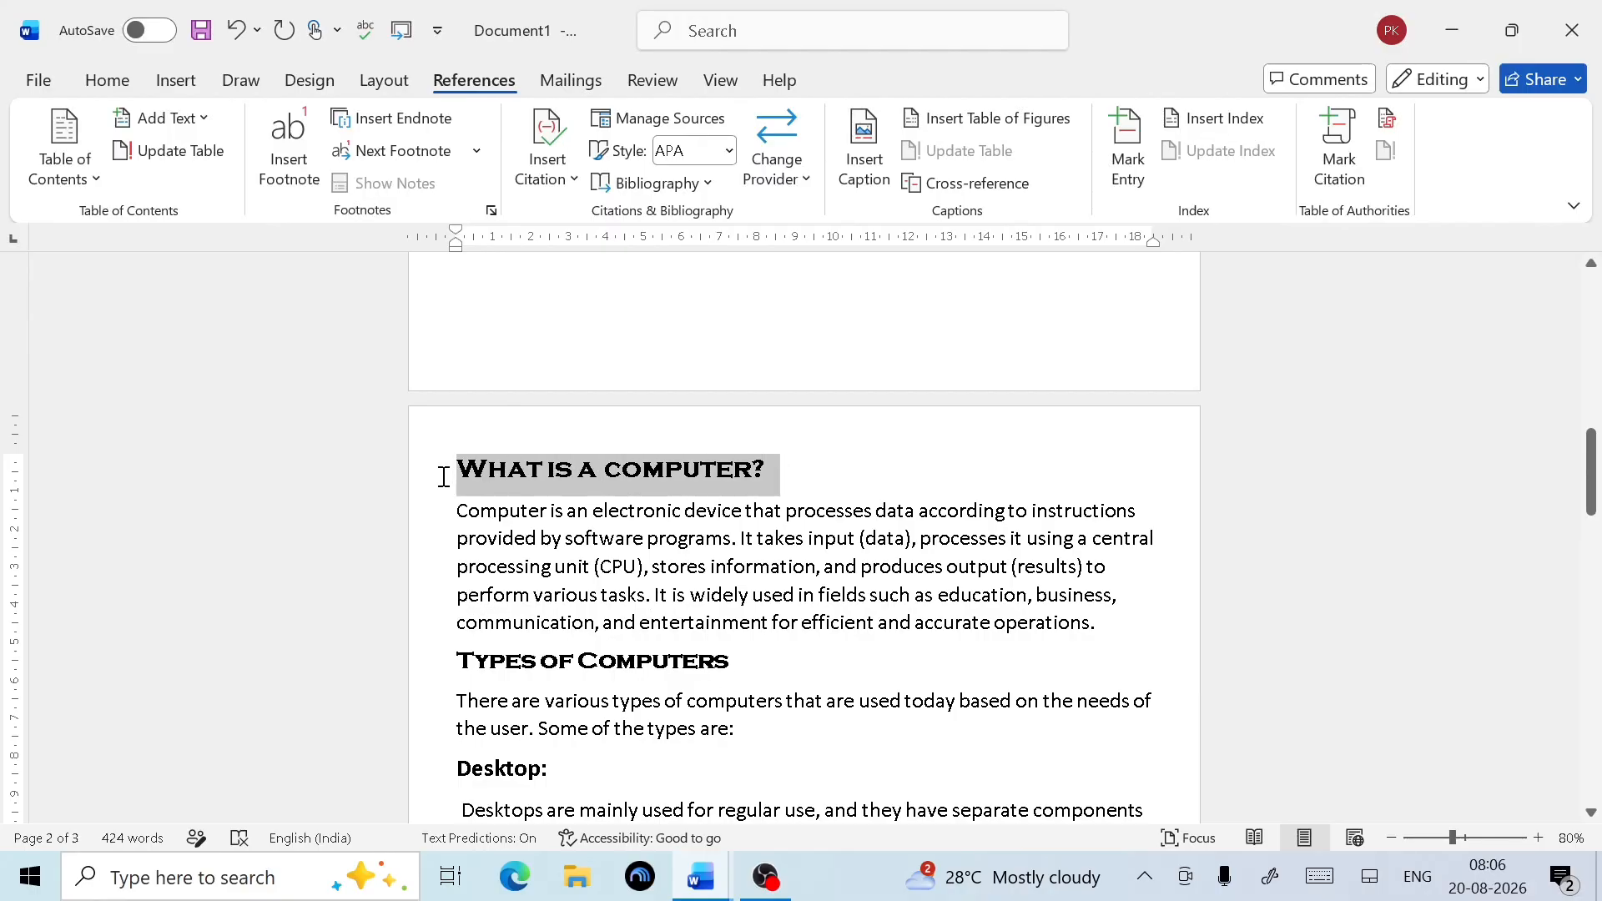
pyautogui.click(658, 523)
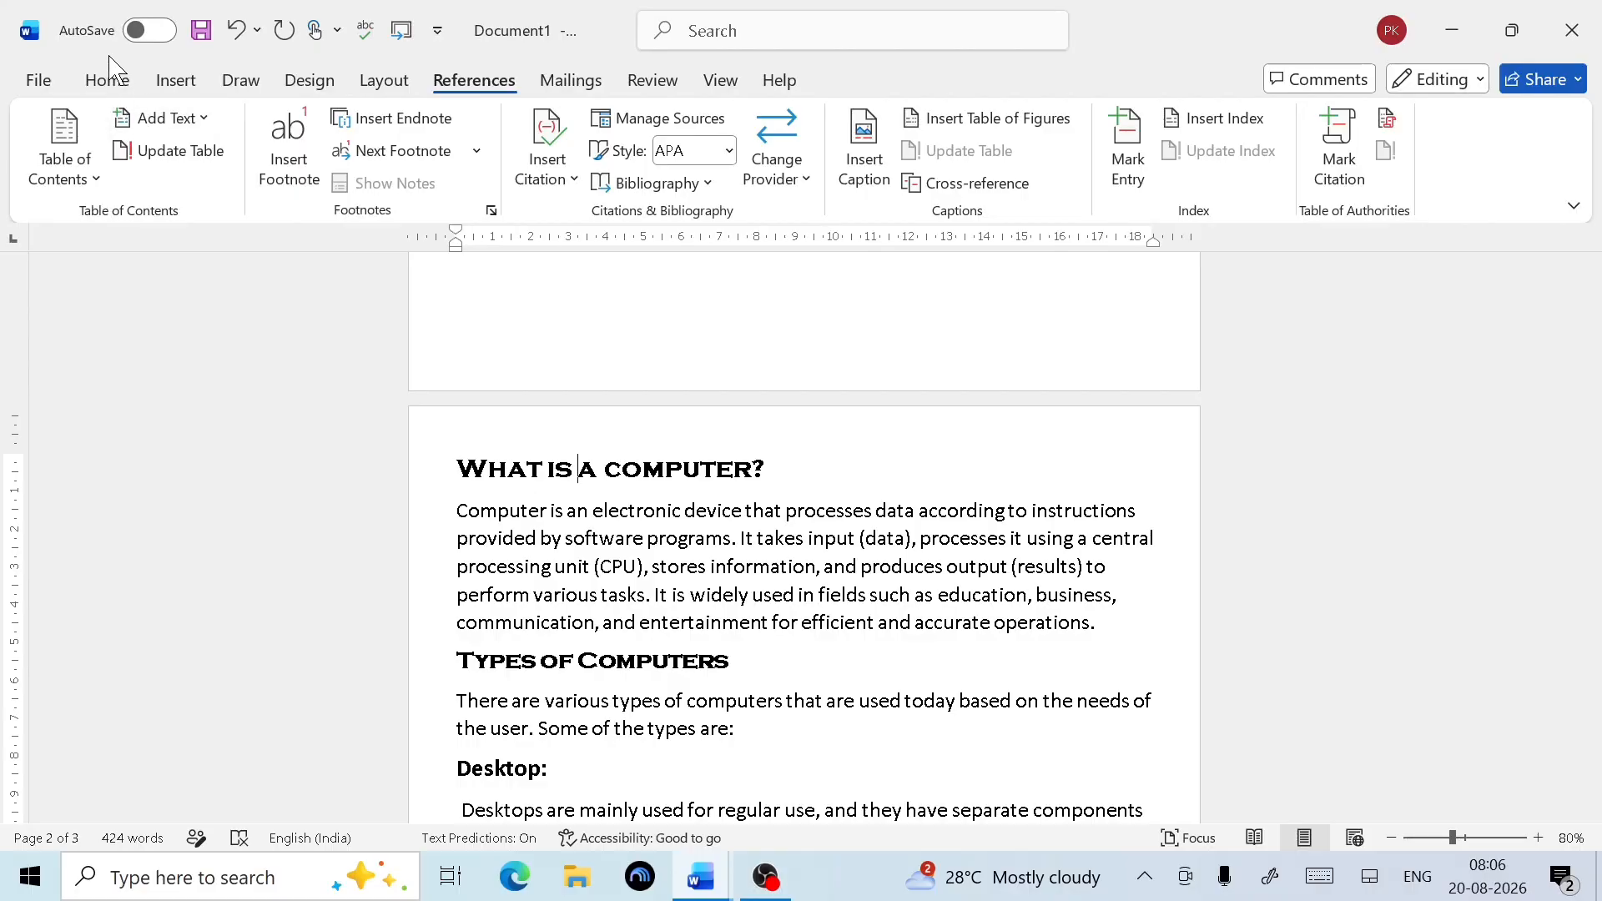
pyautogui.moveTo(811, 455); pyautogui.dragTo(500, 469)
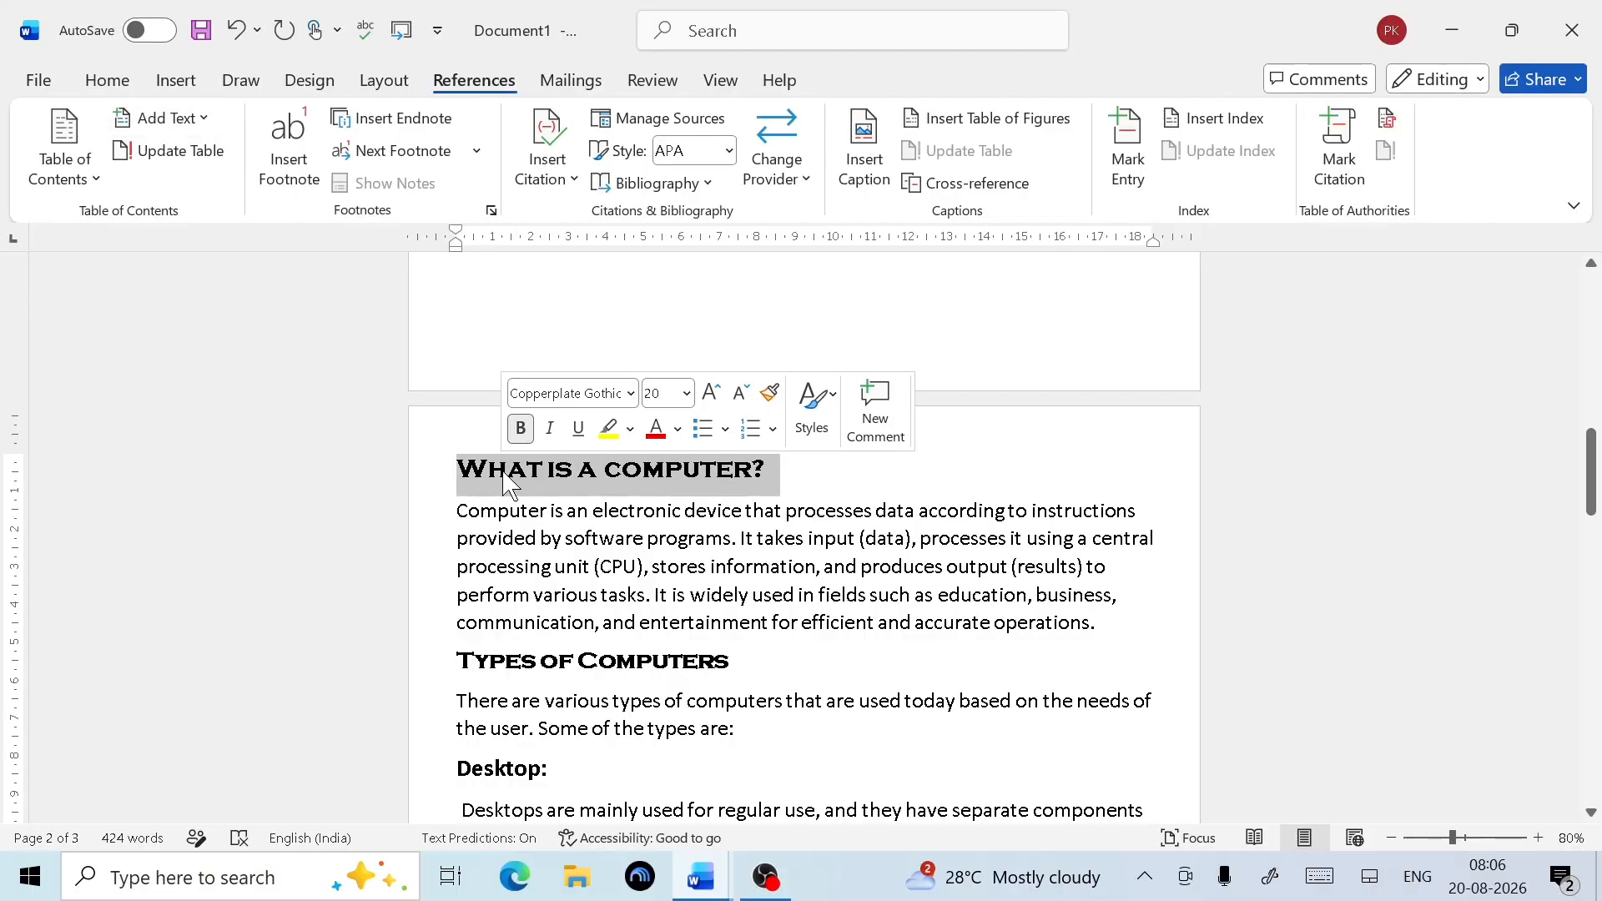
# Apply the Heading 1 style to the heading and open the Apply Styles pane
pyautogui.click(123, 84)
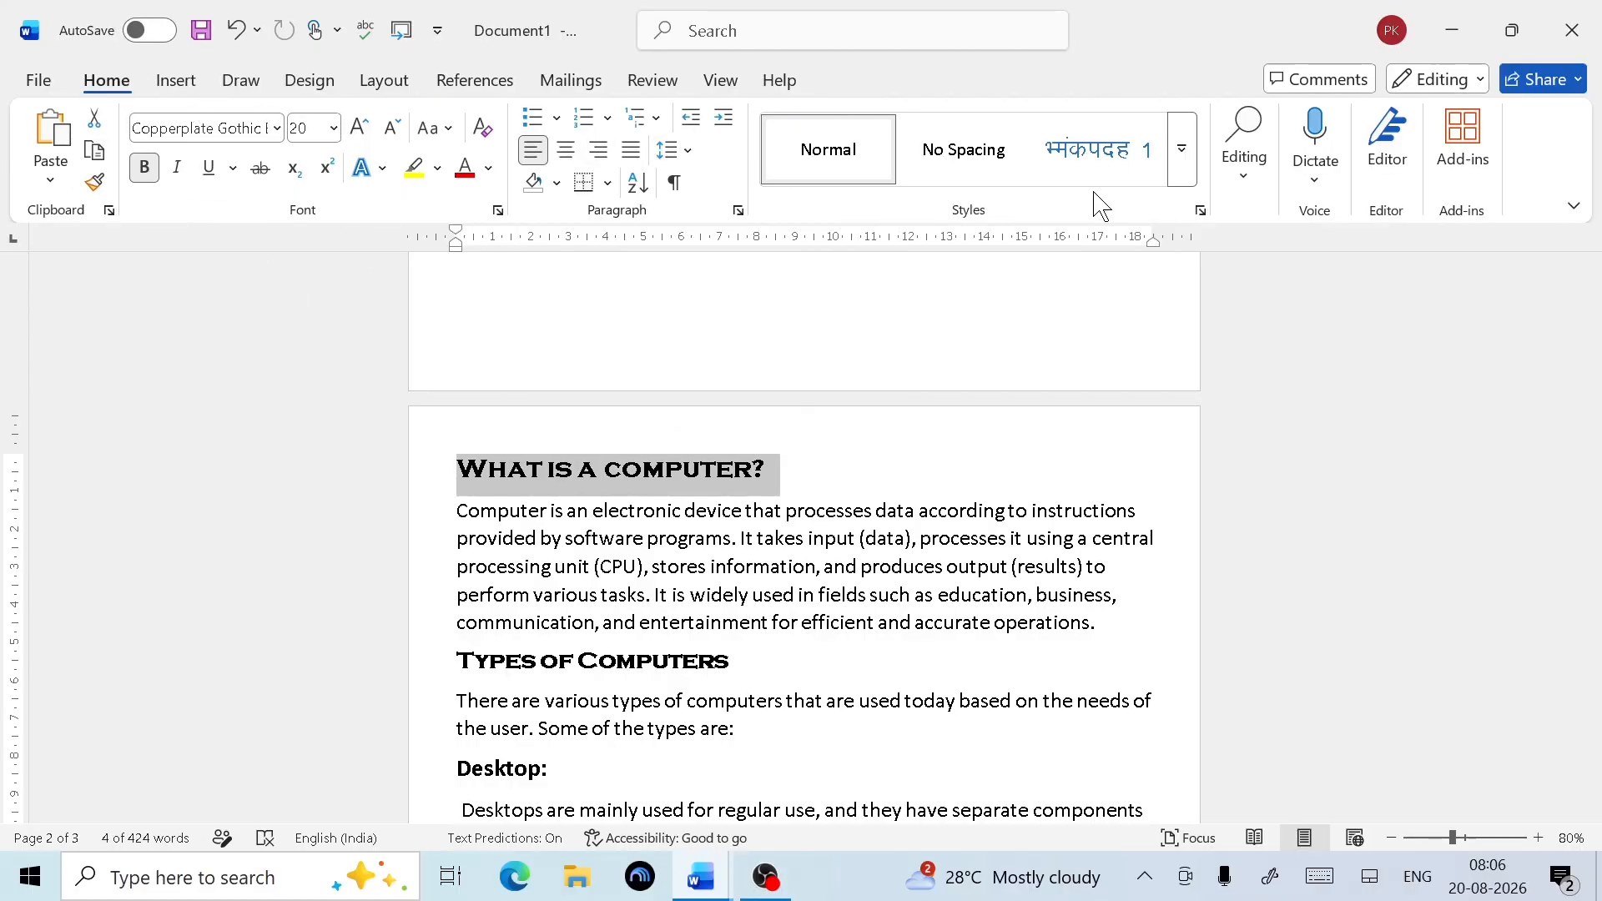
pyautogui.click(1188, 187)
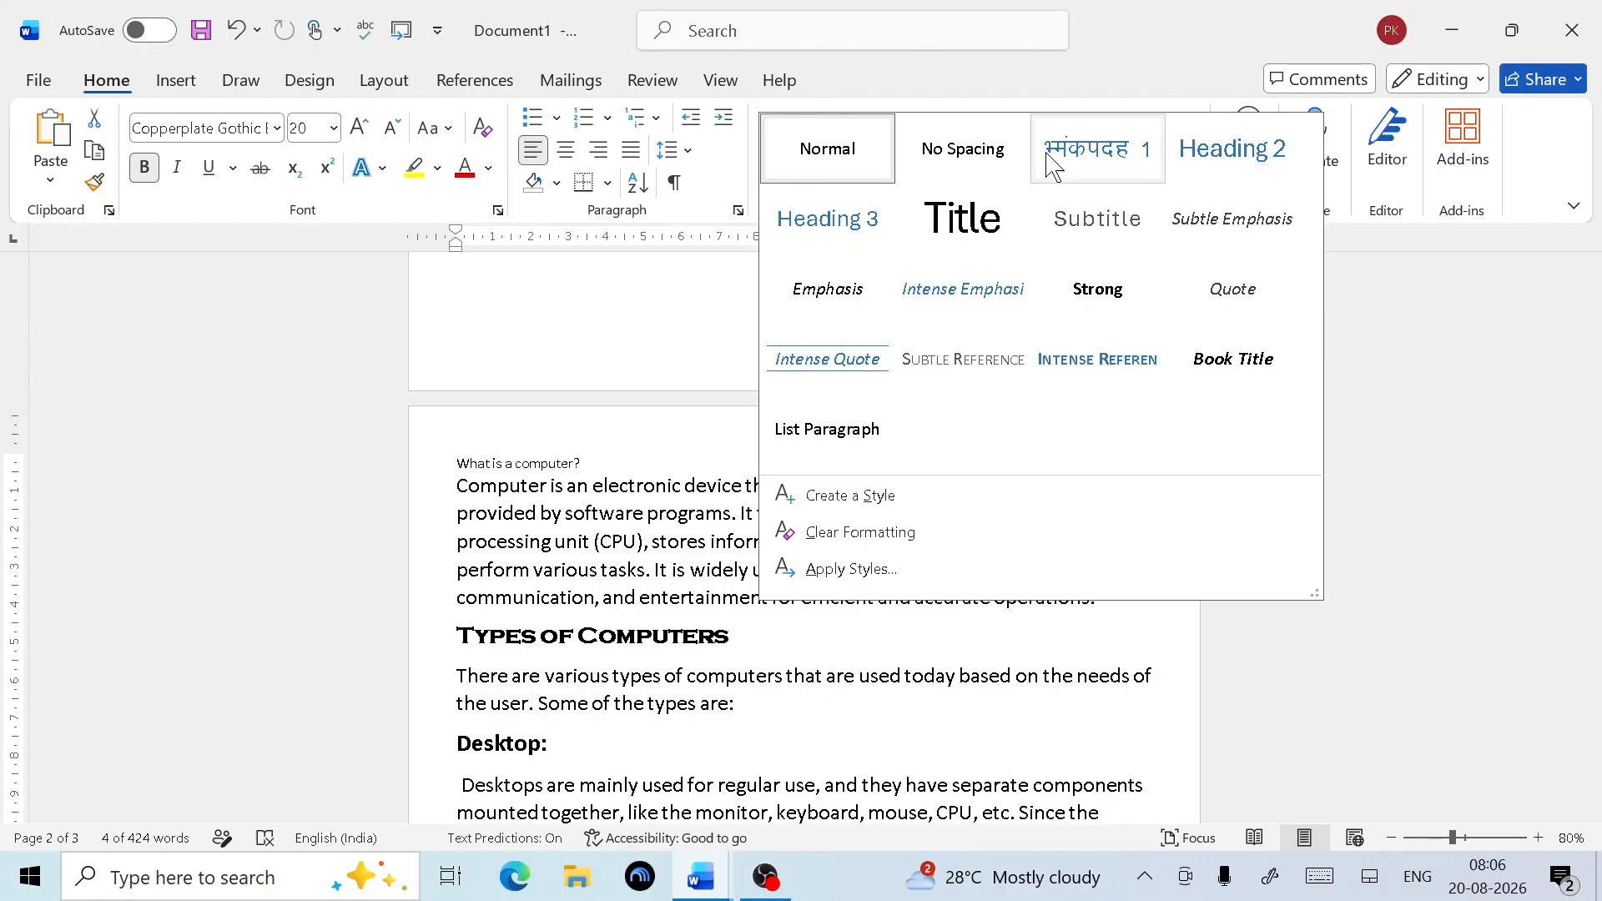
pyautogui.click(1077, 154)
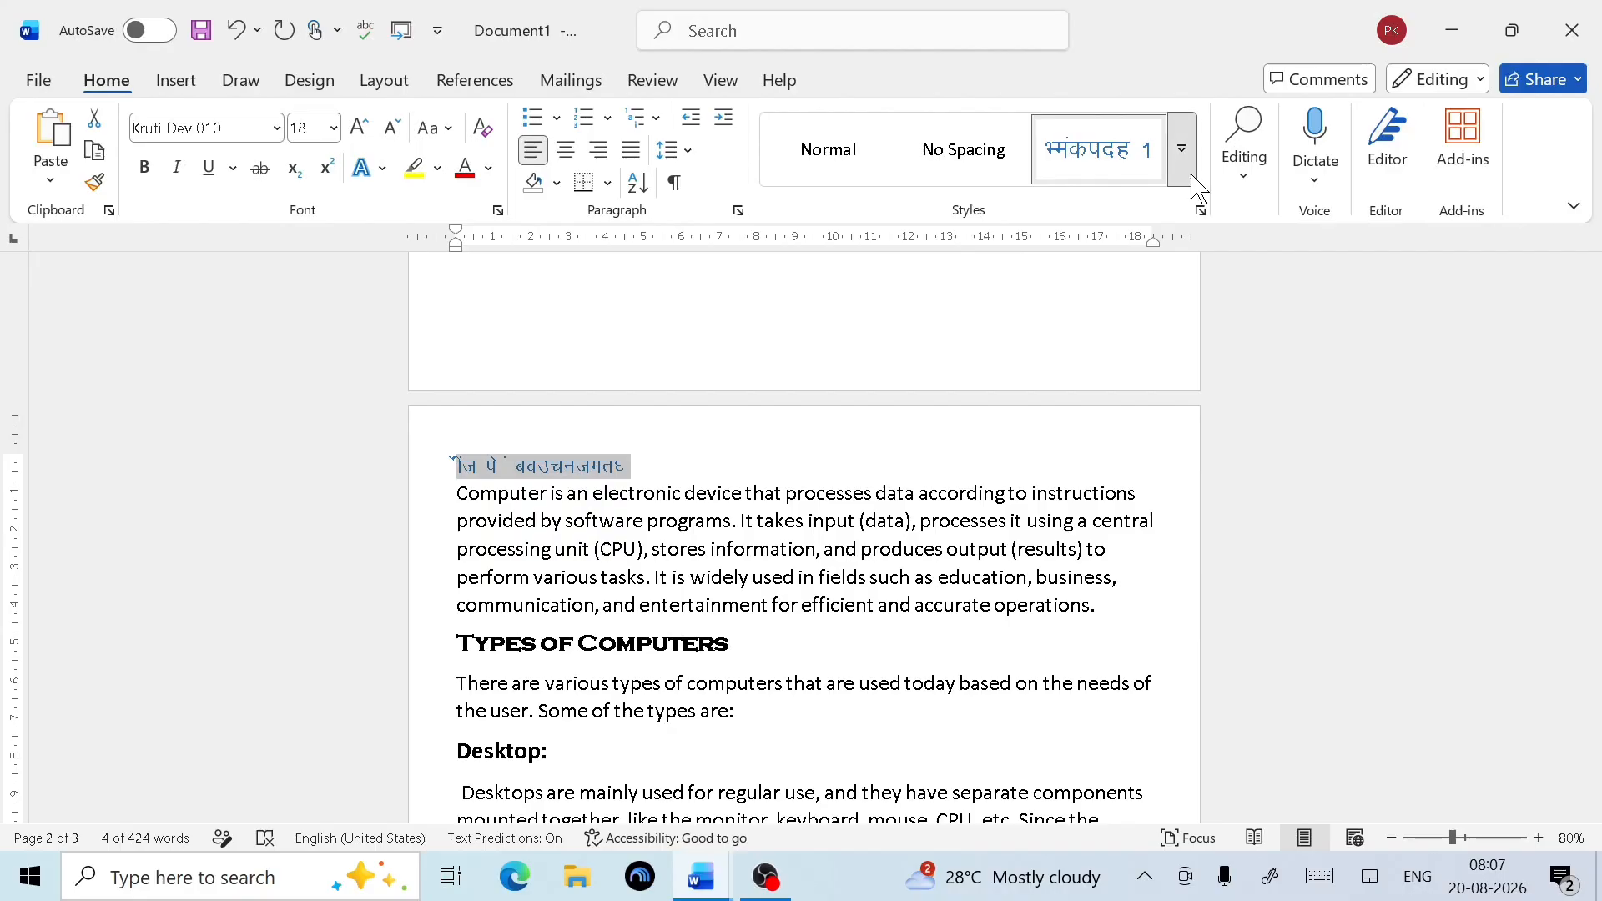
pyautogui.click(1182, 150)
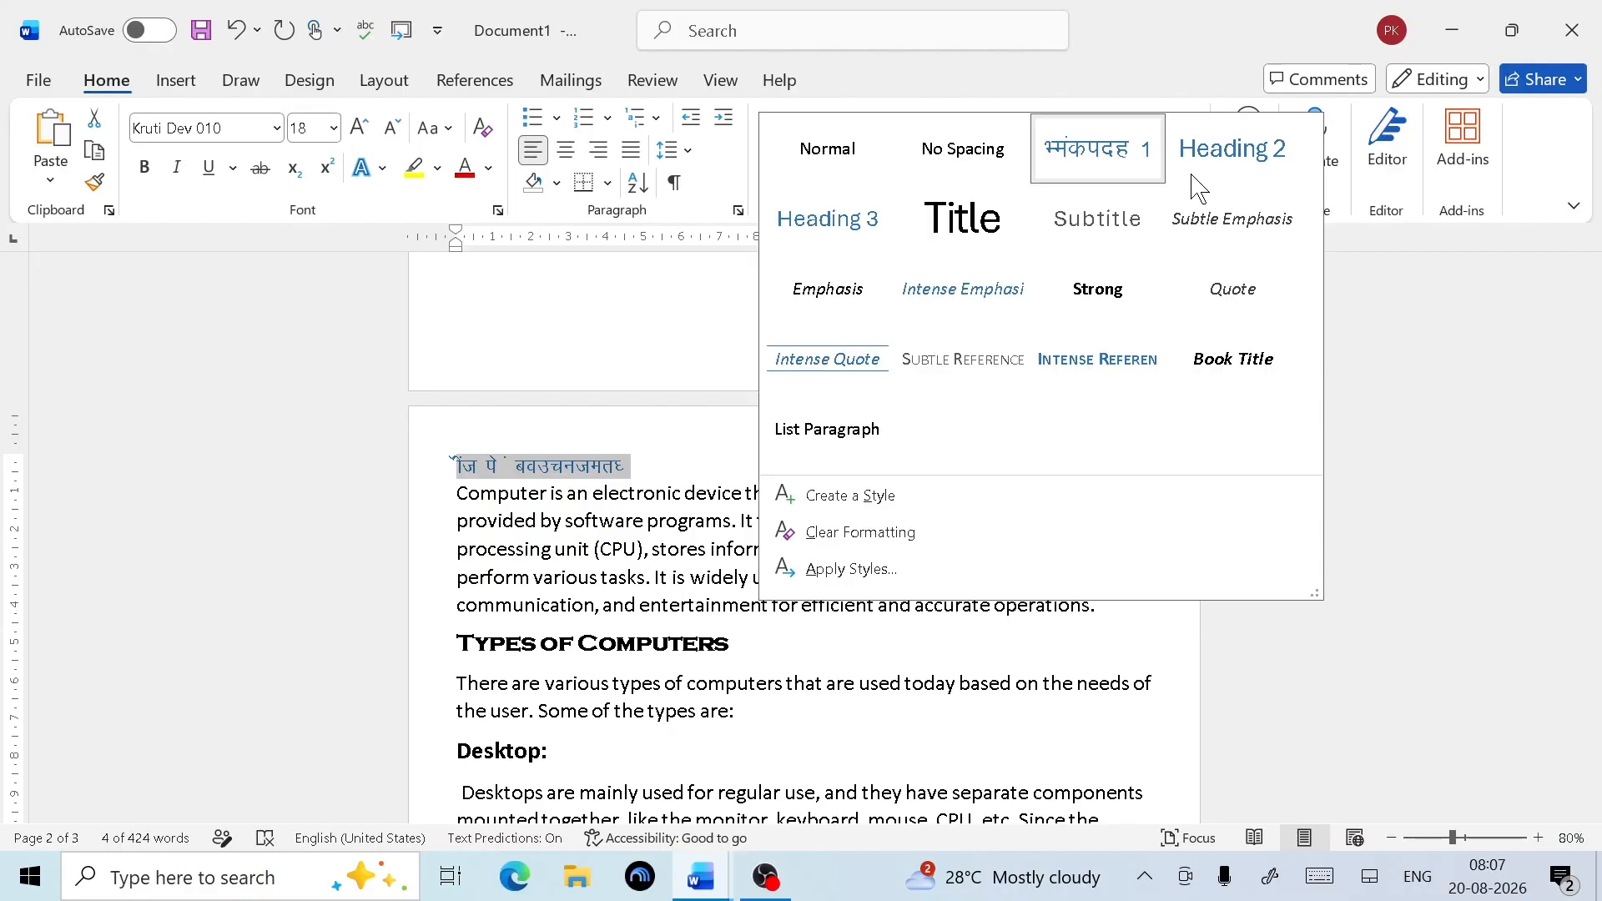
pyautogui.click(851, 570)
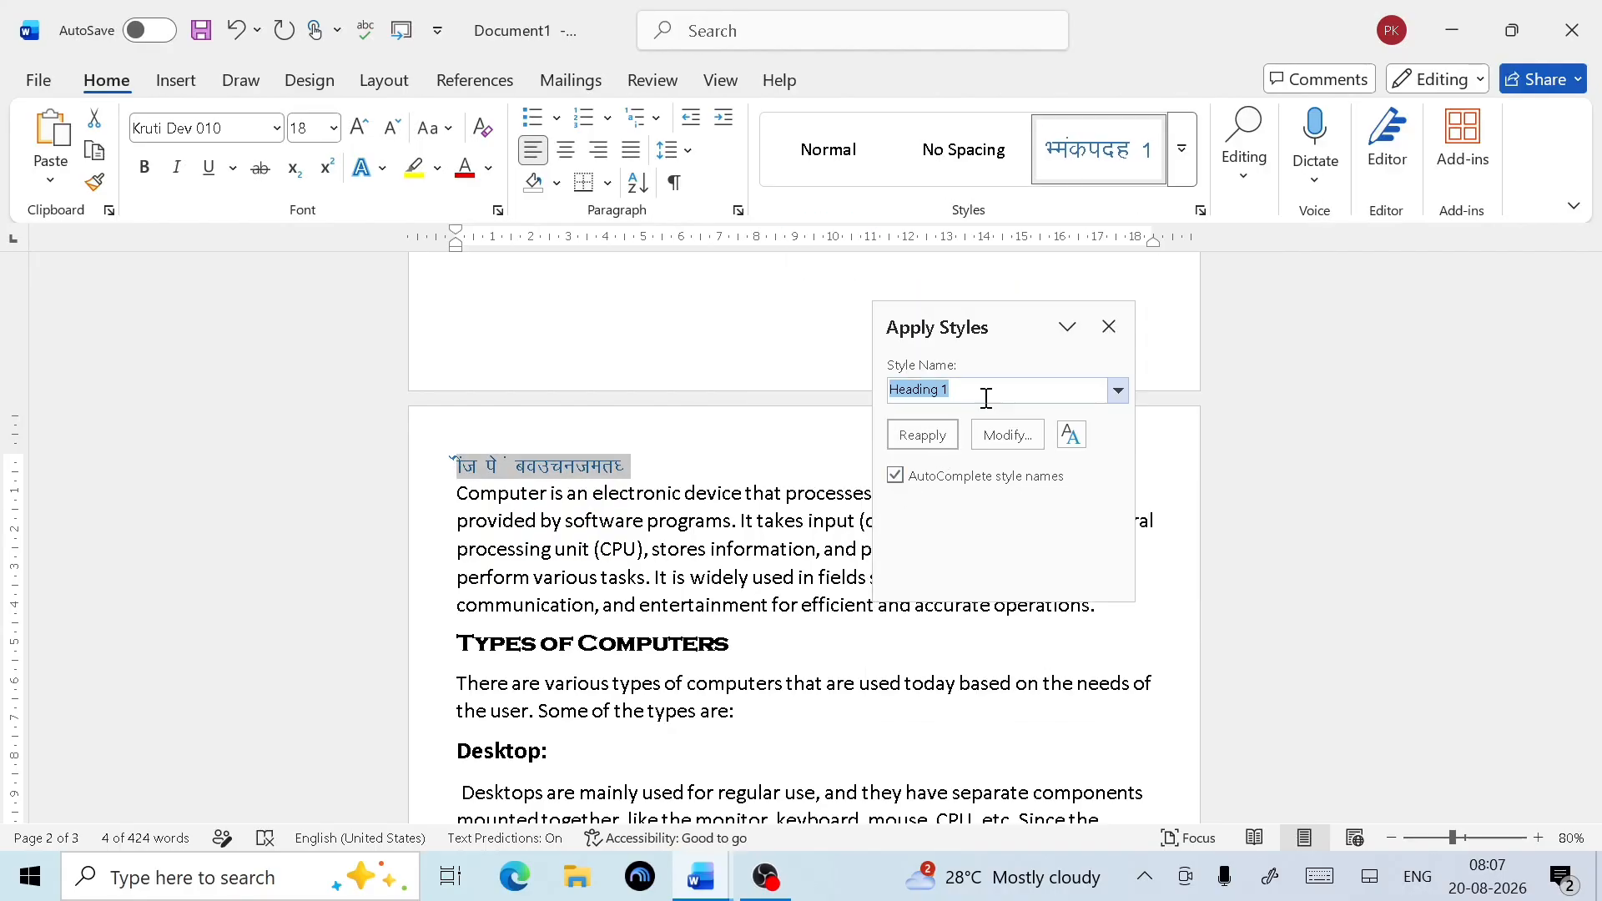
# Modify Heading 1 to use bold Copperplate Gothic at 18 pt
pyautogui.click(1019, 440)
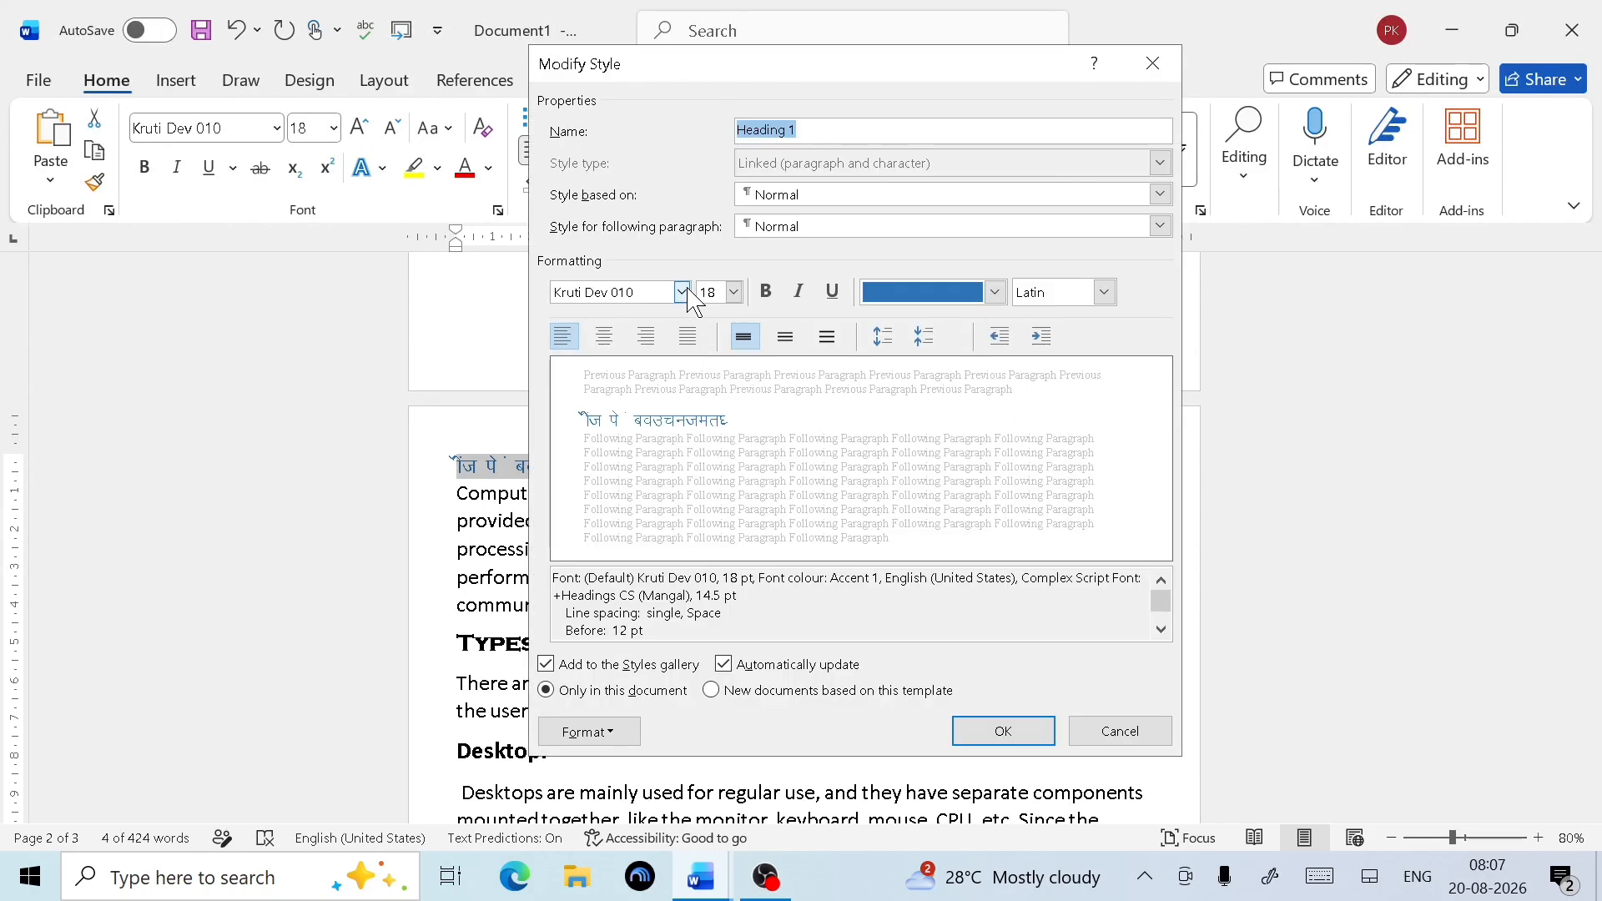
pyautogui.click(682, 291)
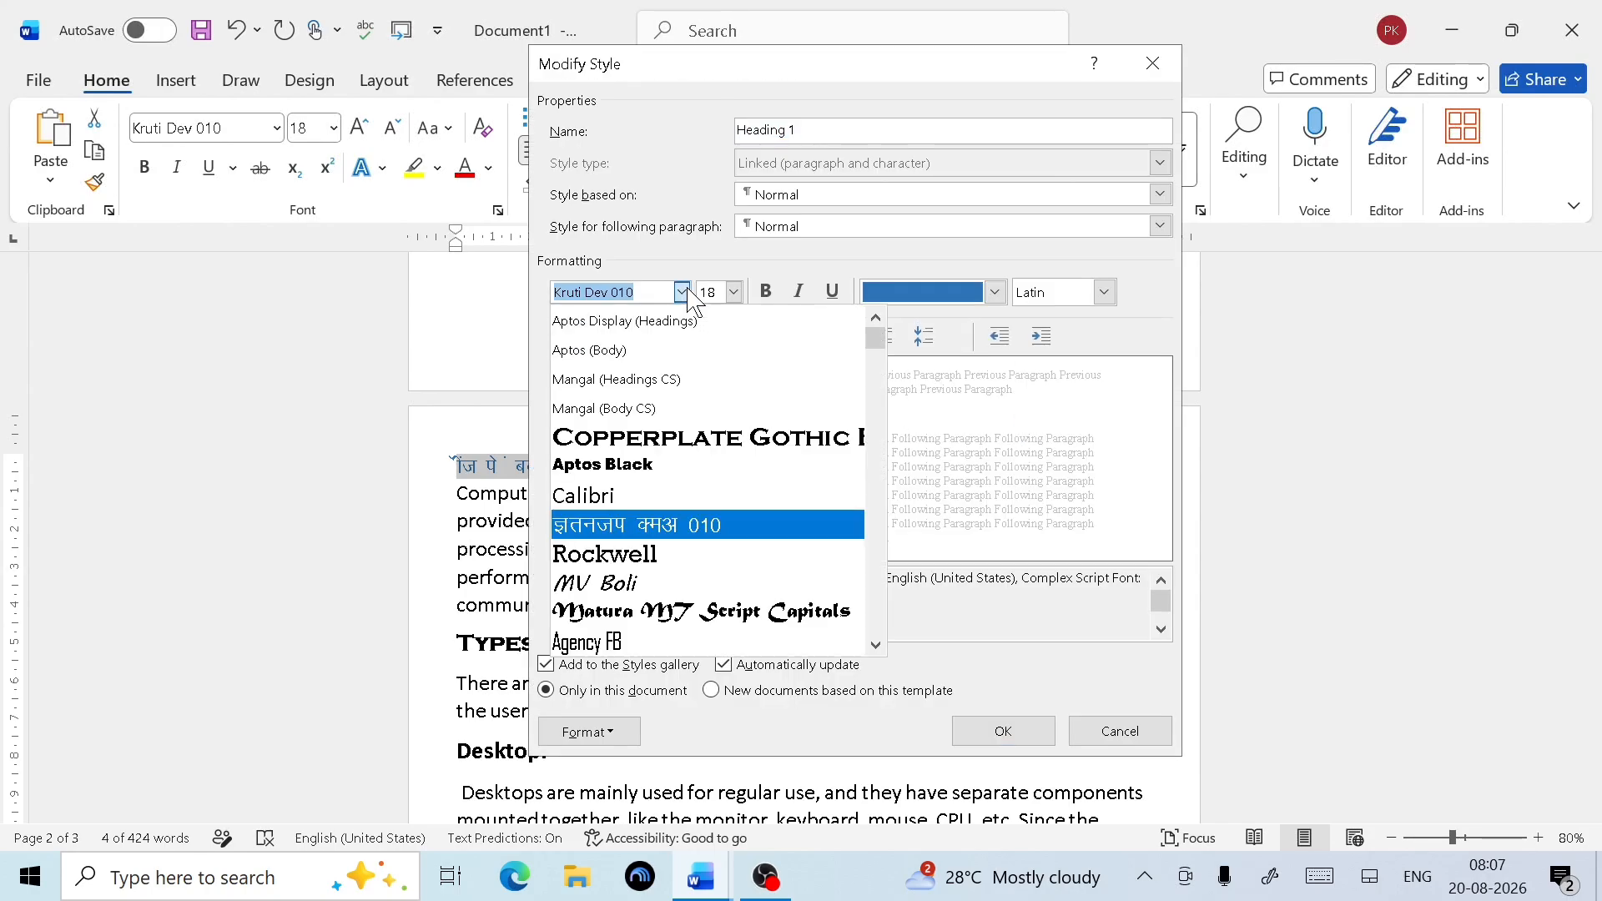
pyautogui.click(755, 439)
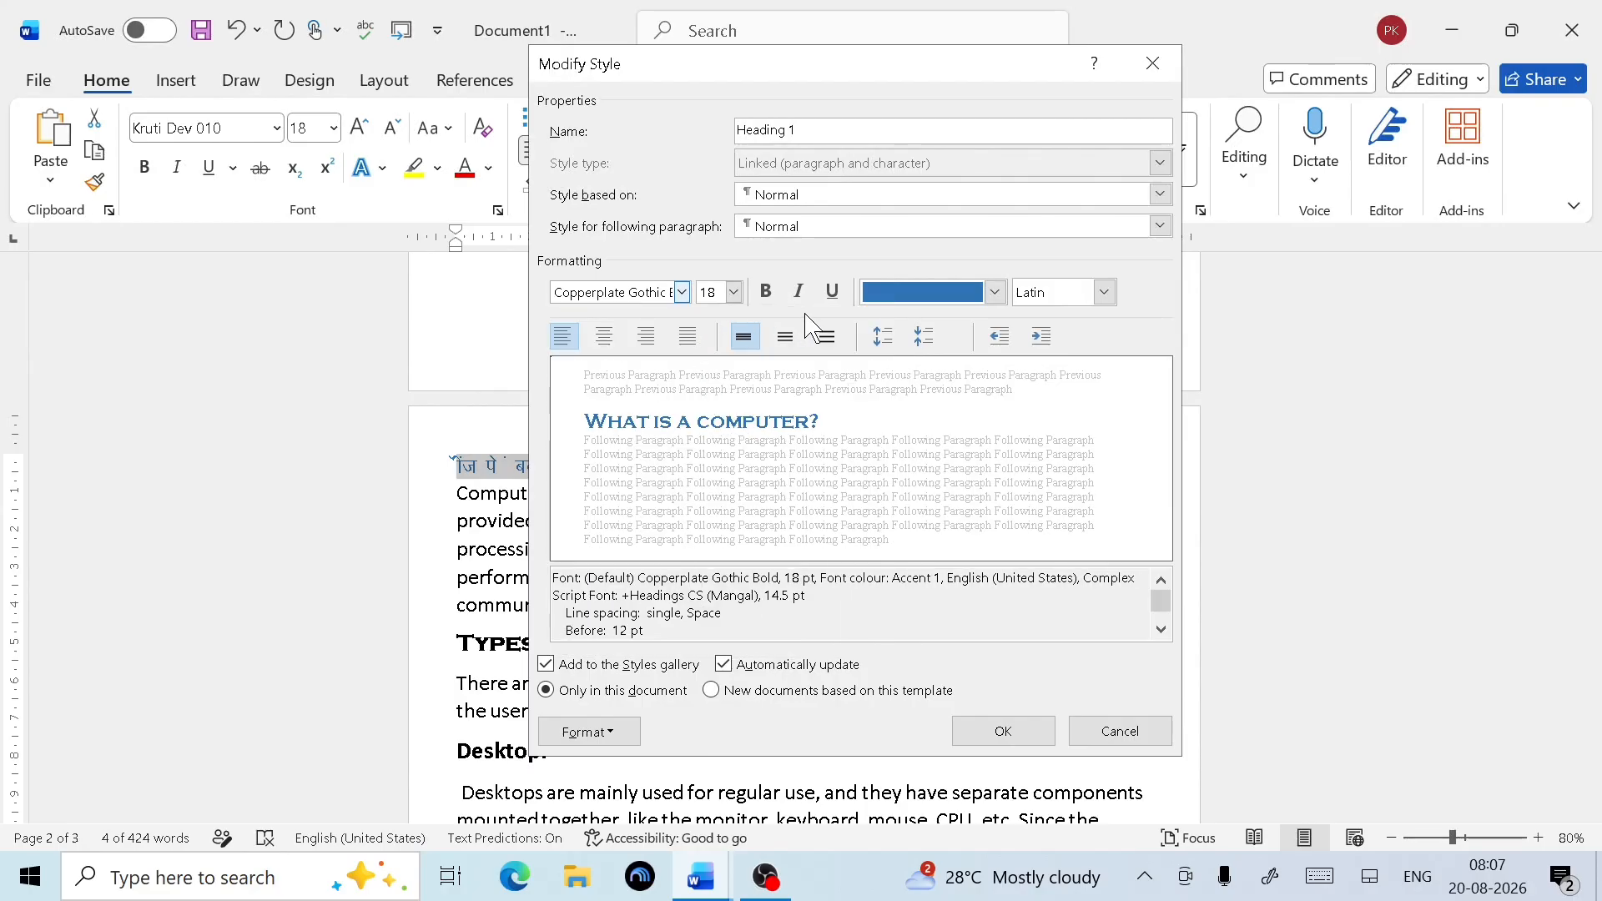
pyautogui.click(769, 293)
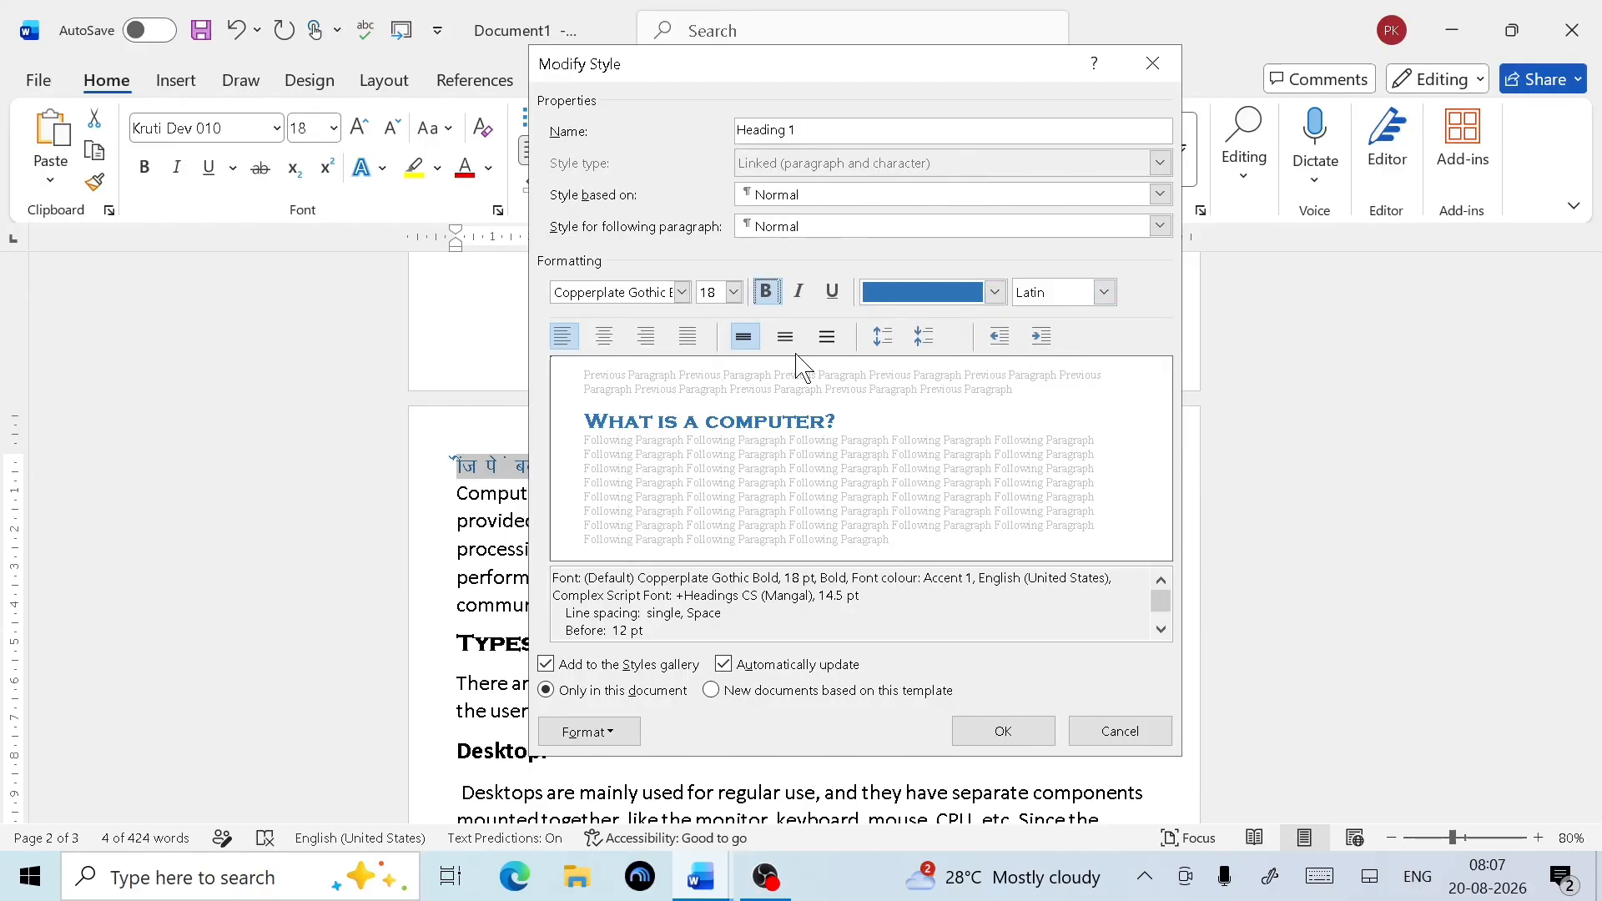
pyautogui.click(1005, 733)
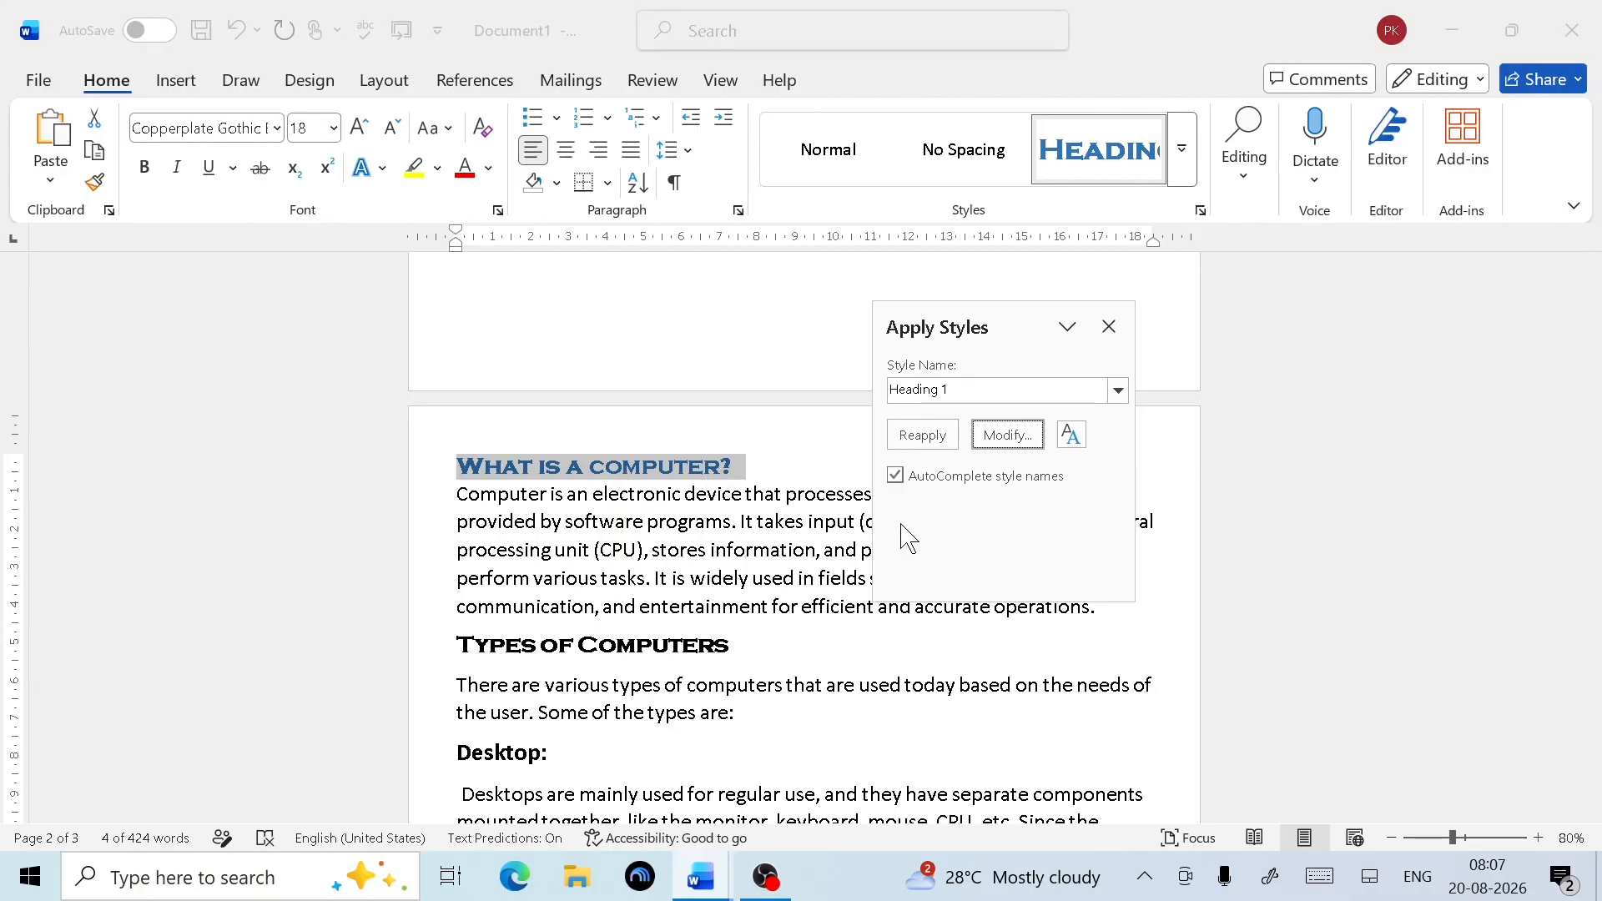
# Close the styles pane and give the 'Types of Computers' heading the Heading 2 style
pyautogui.click(1110, 328)
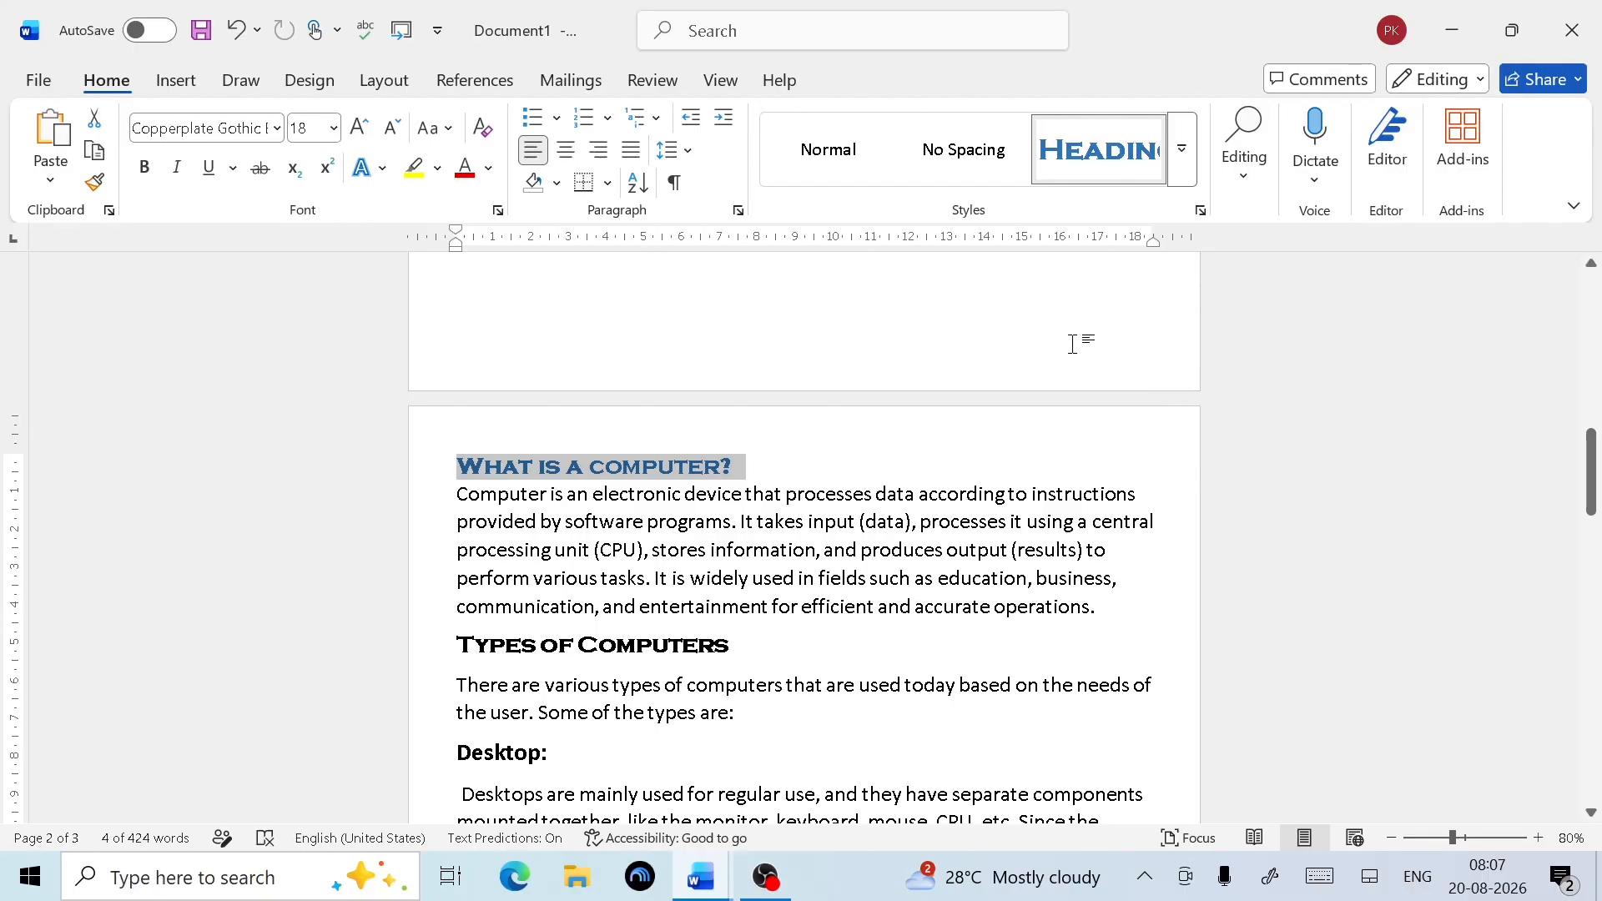
pyautogui.moveTo(789, 668); pyautogui.dragTo(463, 663)
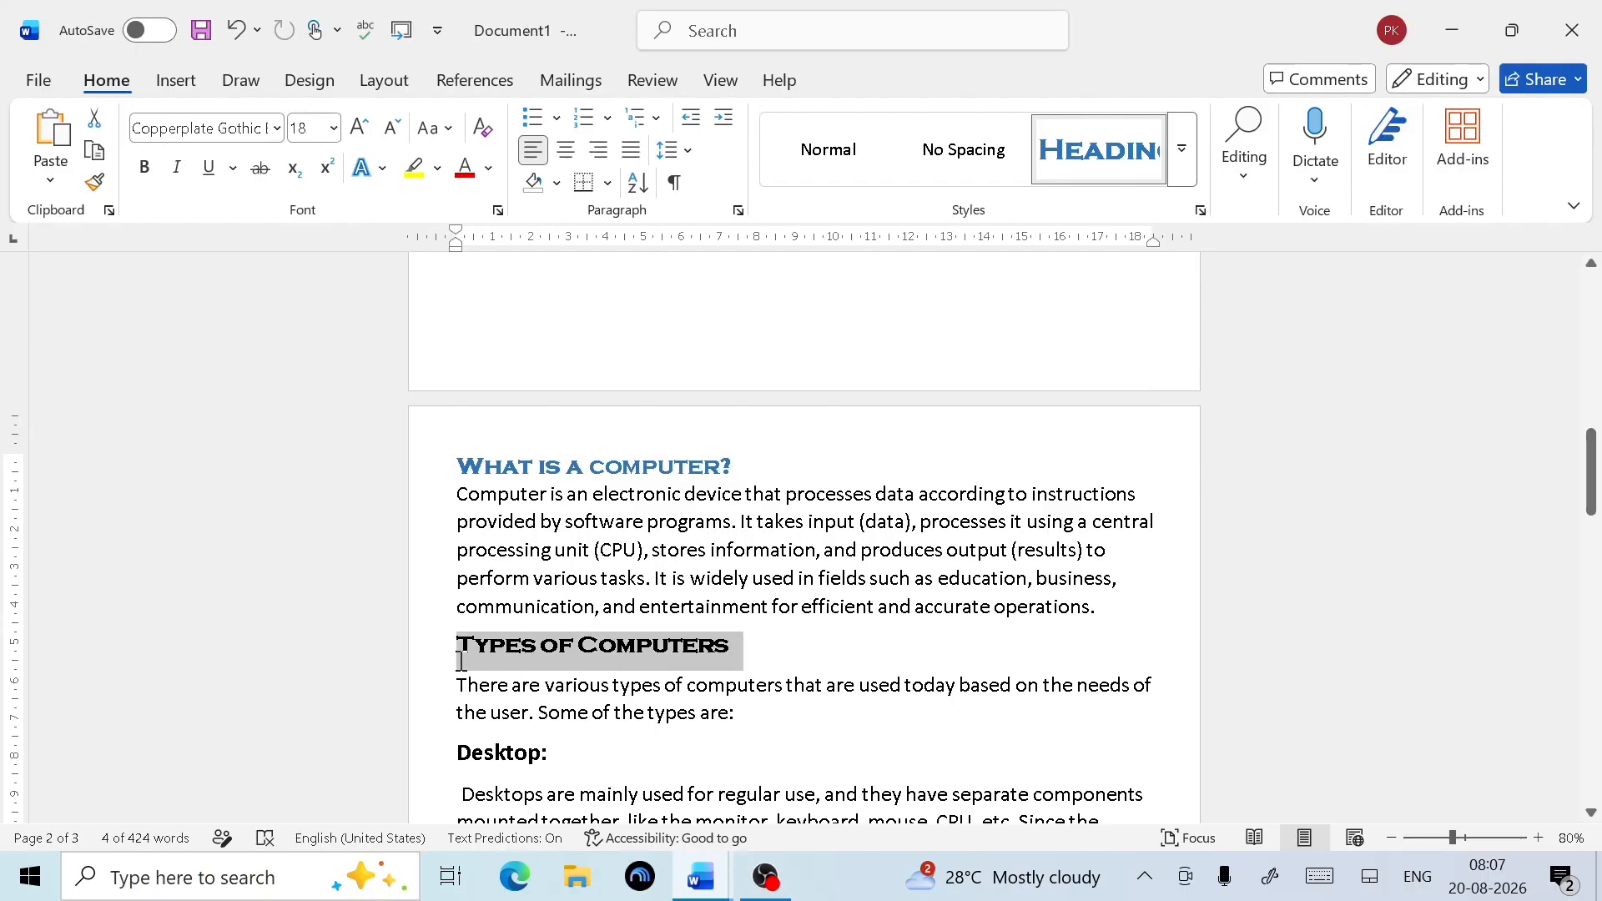
pyautogui.click(1071, 171)
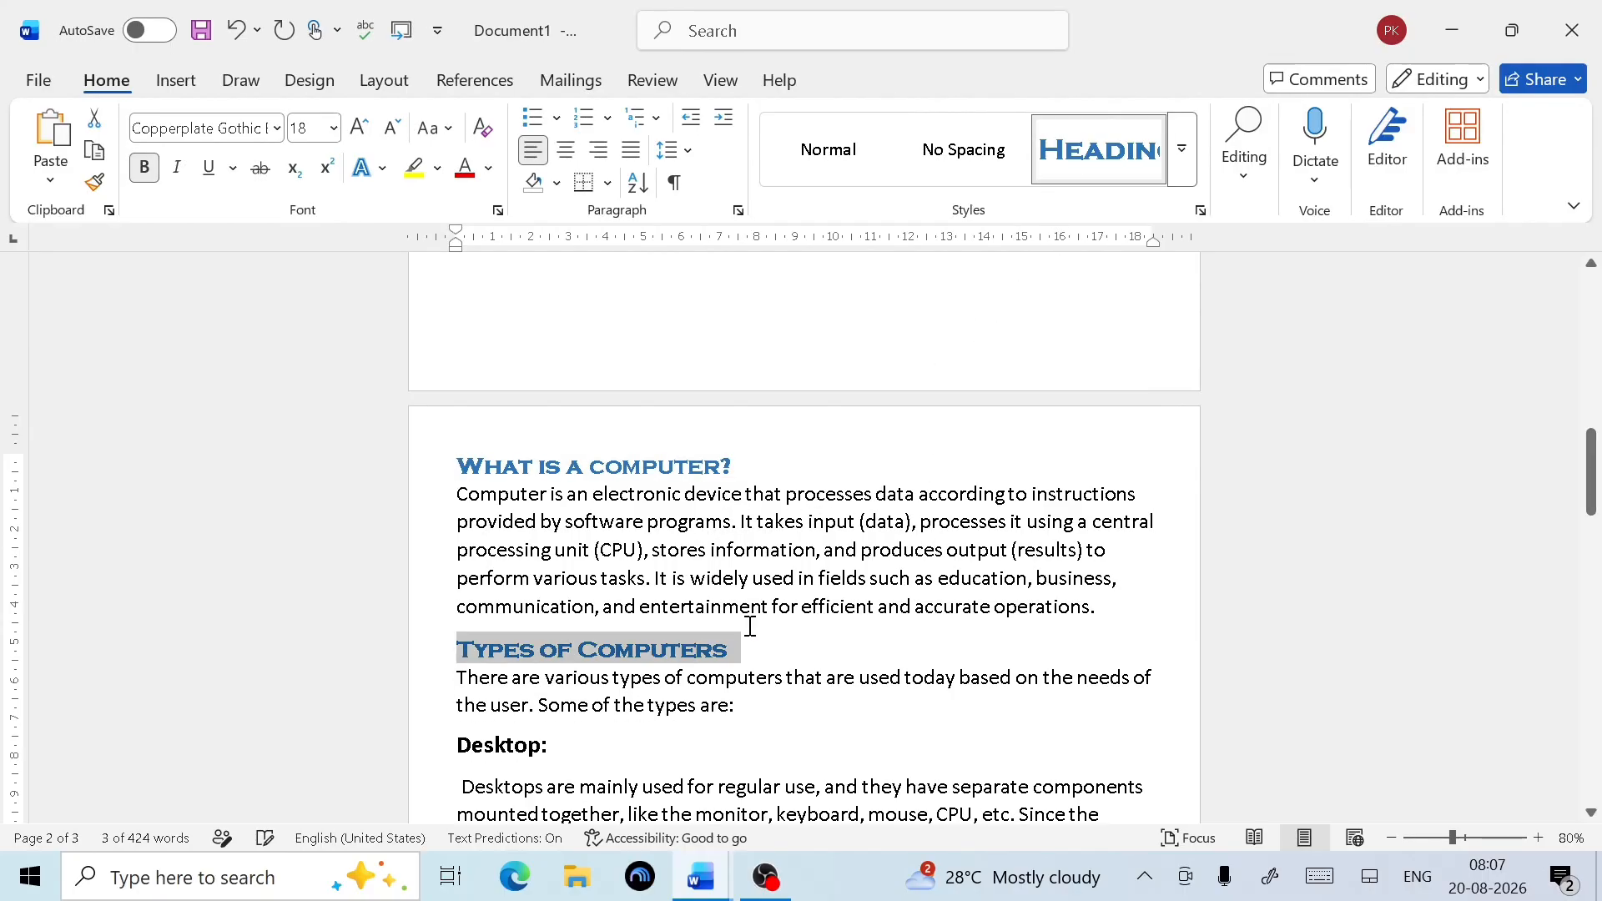
pyautogui.scroll(-3, 602, 556)
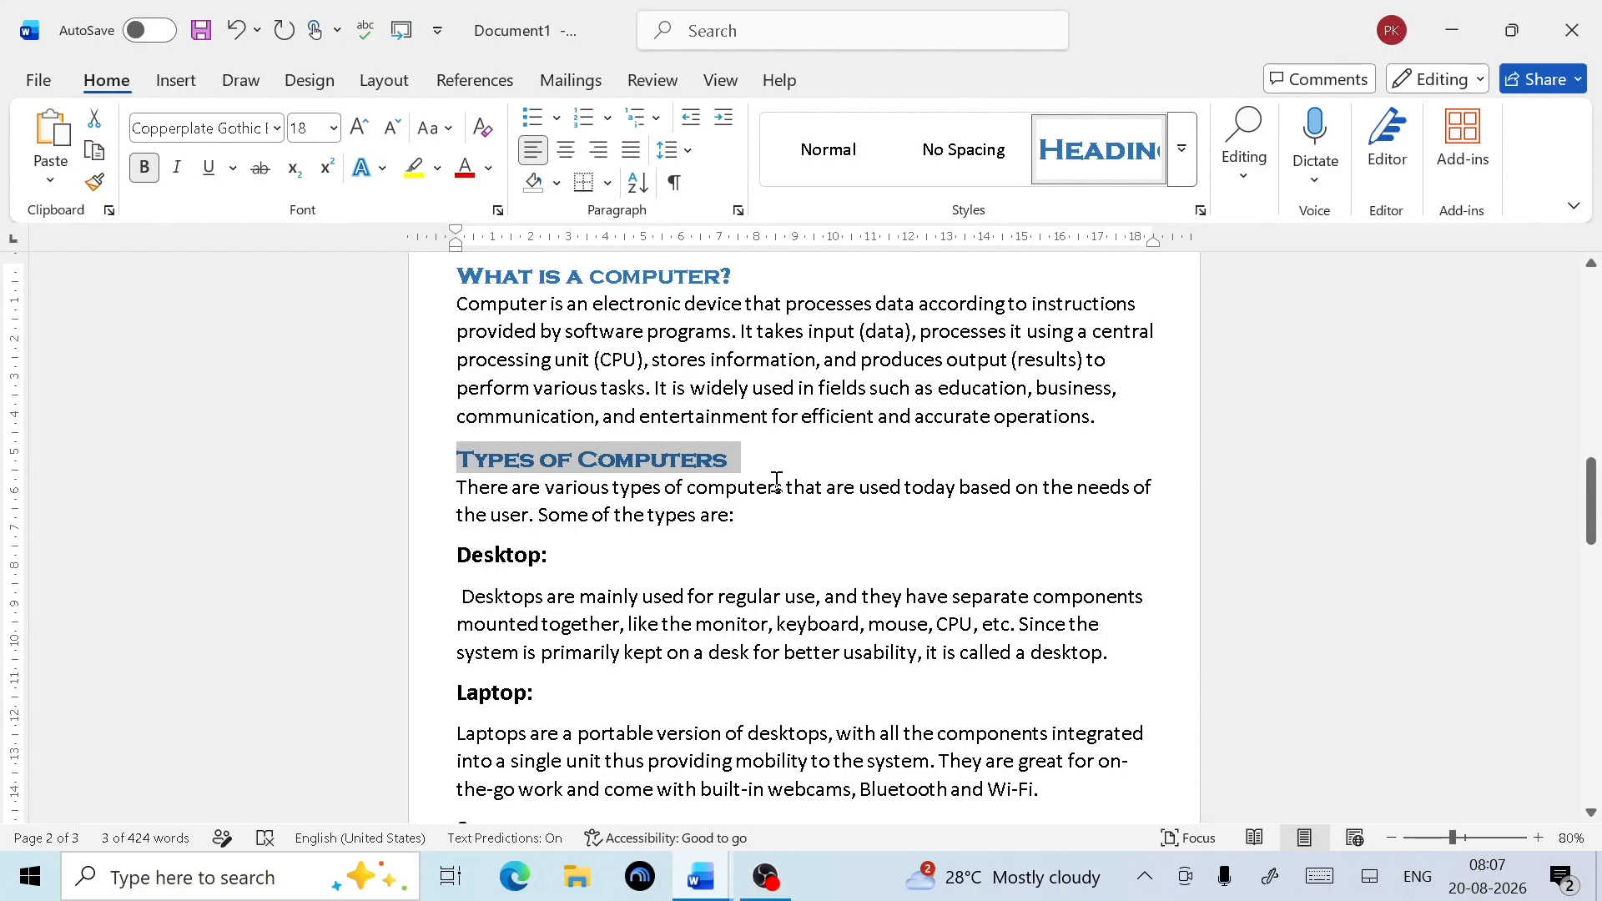
pyautogui.moveTo(774, 484); pyautogui.dragTo(512, 458)
pyautogui.click(716, 576)
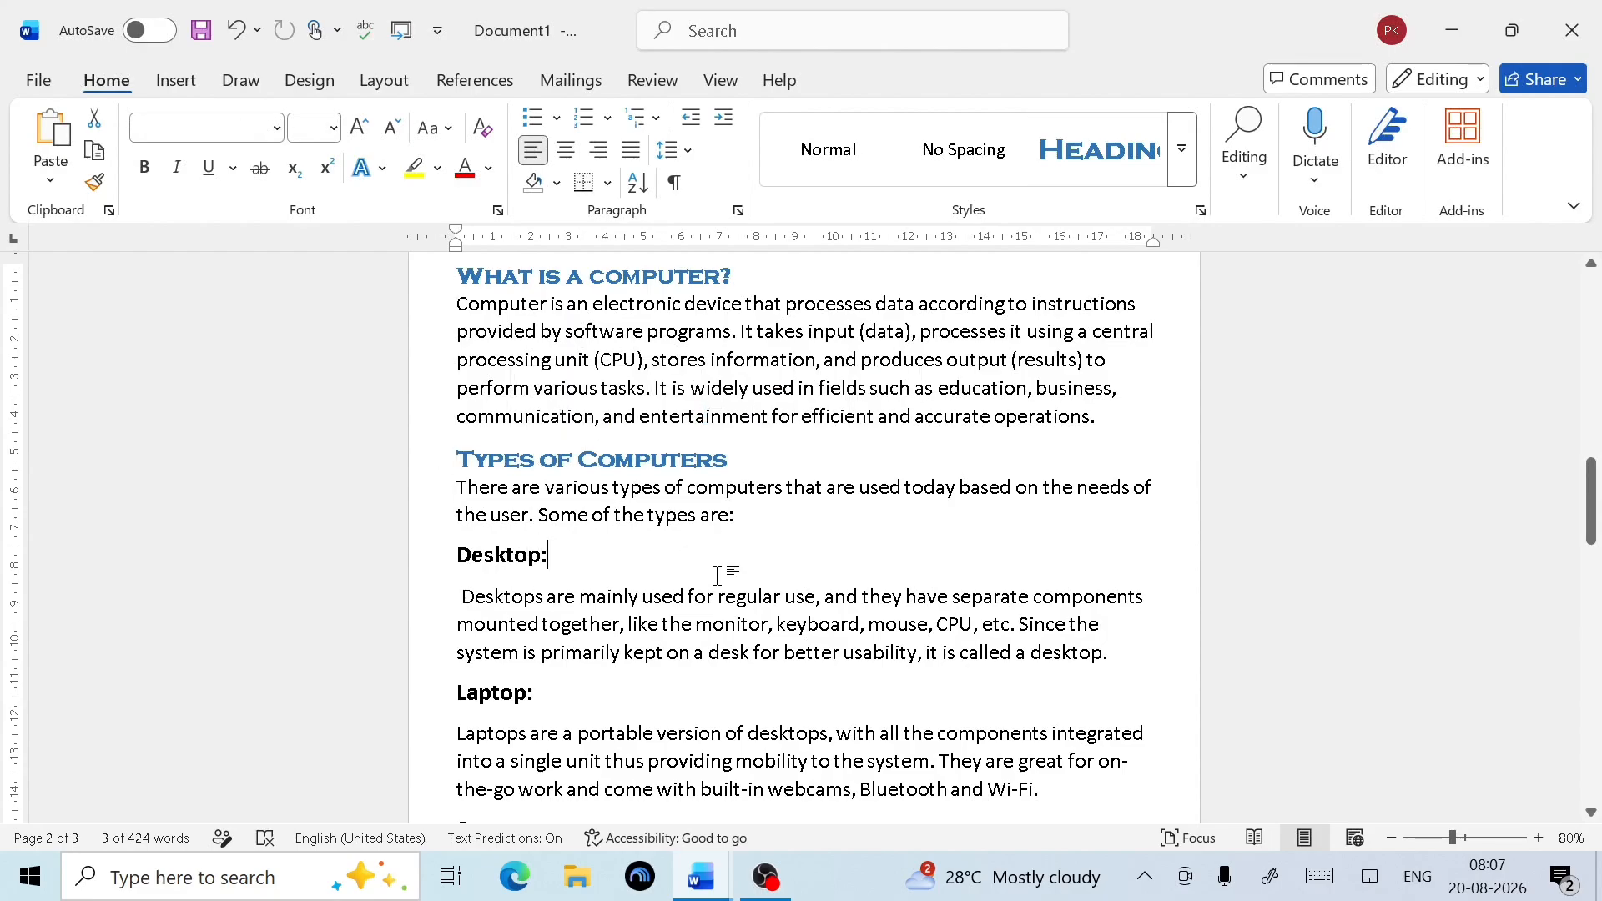
pyautogui.moveTo(743, 457); pyautogui.dragTo(443, 448)
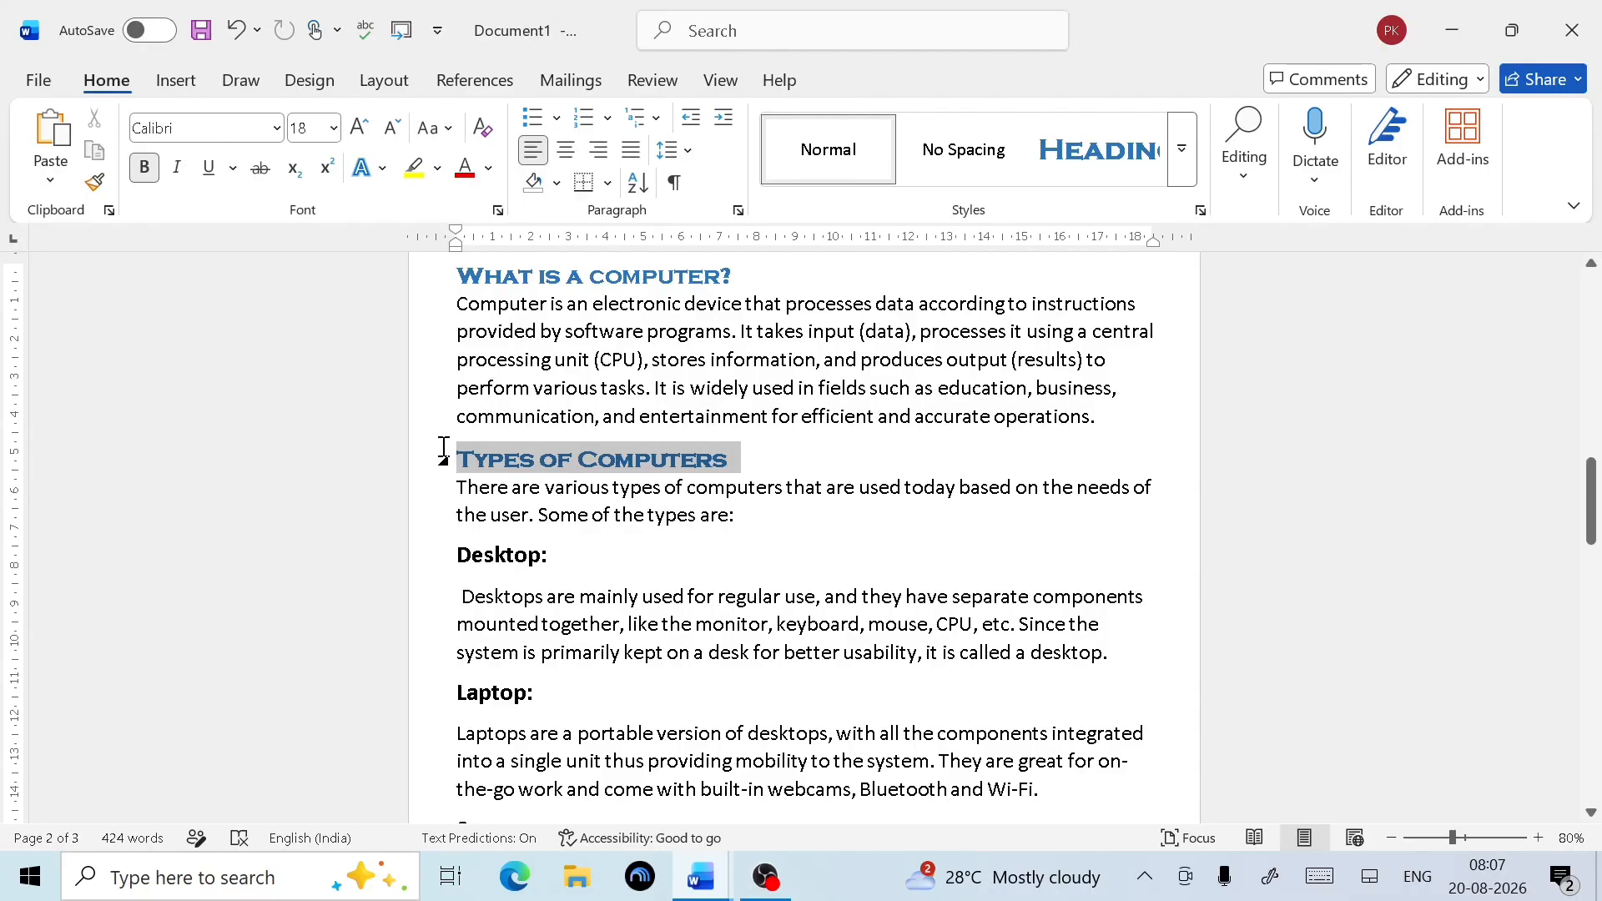
pyautogui.click(1182, 161)
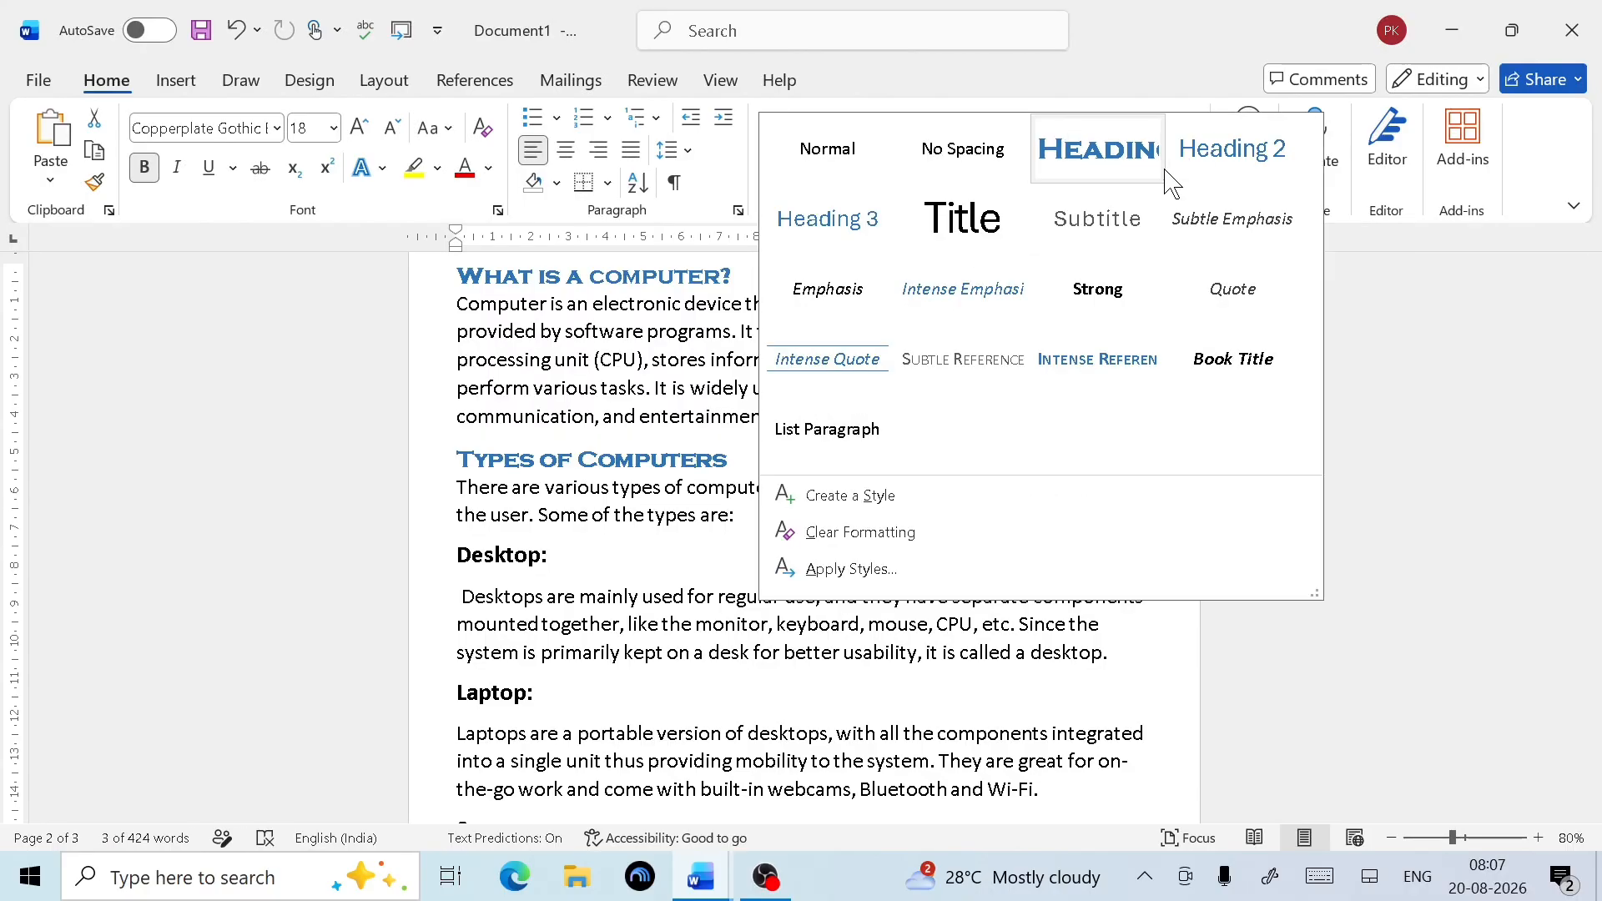
pyautogui.click(1239, 171)
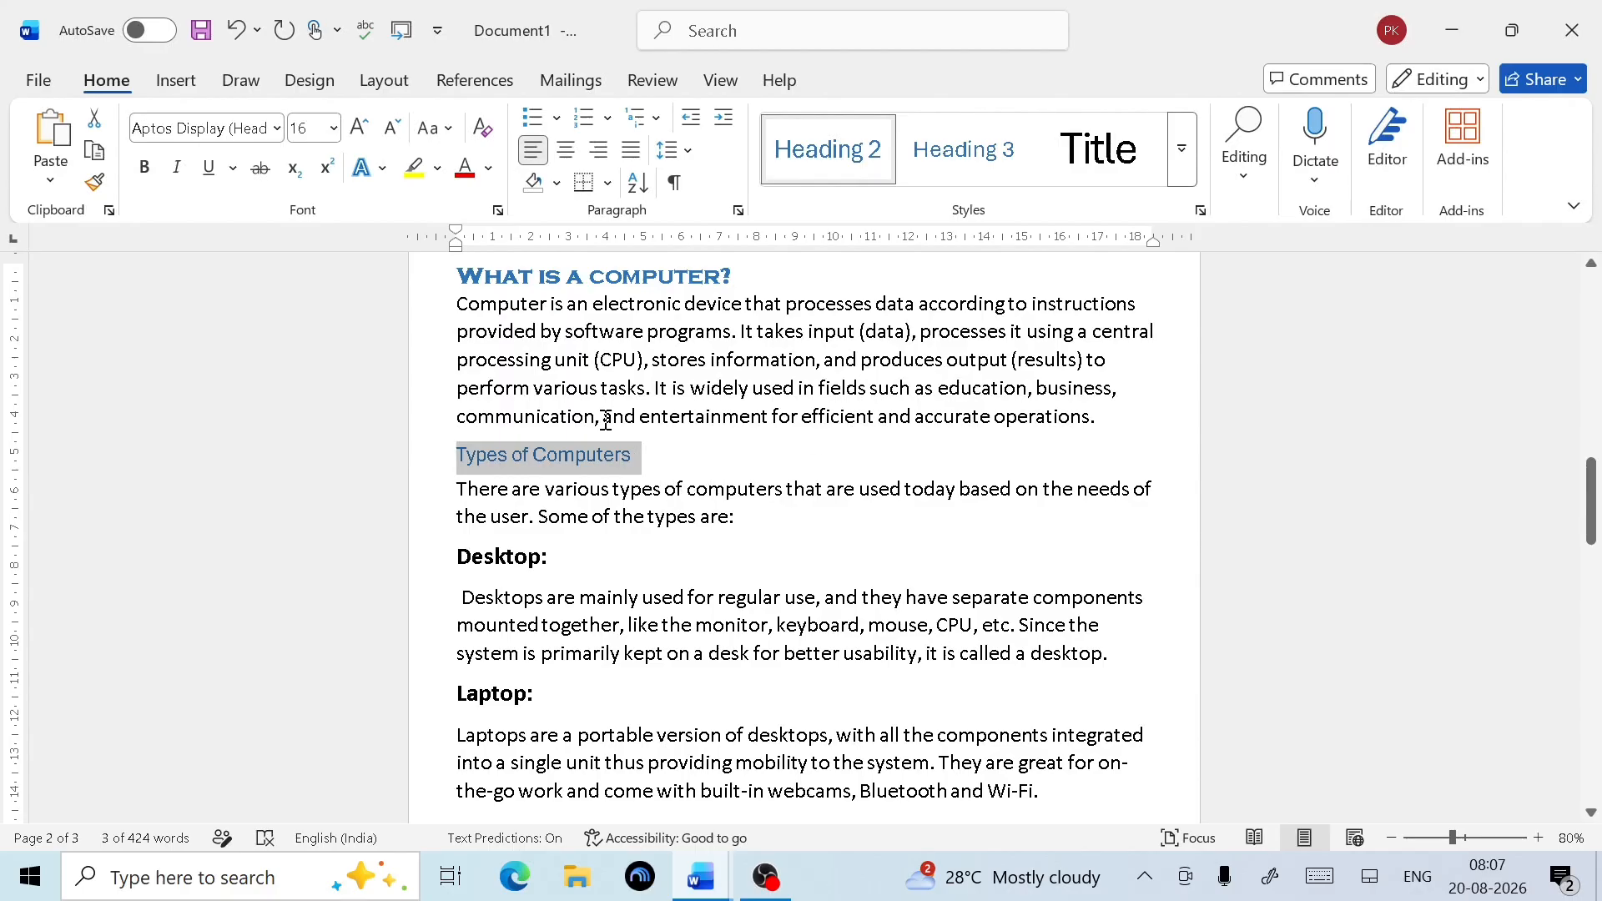
pyautogui.click(1191, 179)
# Redefine Heading 2 as bold red text and close the Apply Styles pane
pyautogui.click(878, 571)
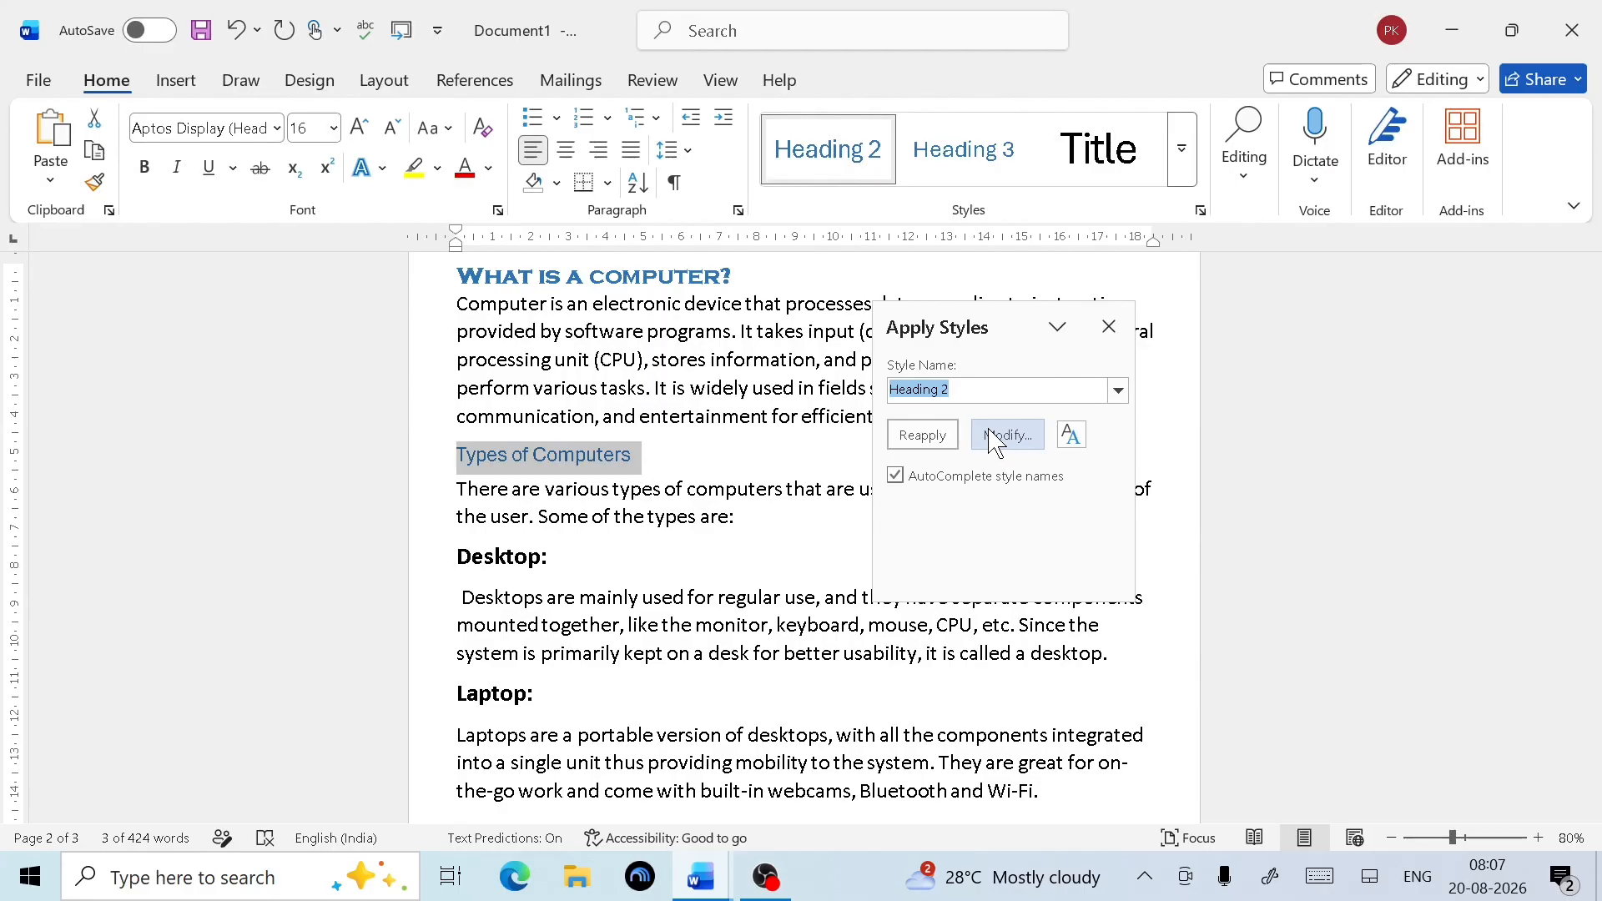
pyautogui.click(995, 445)
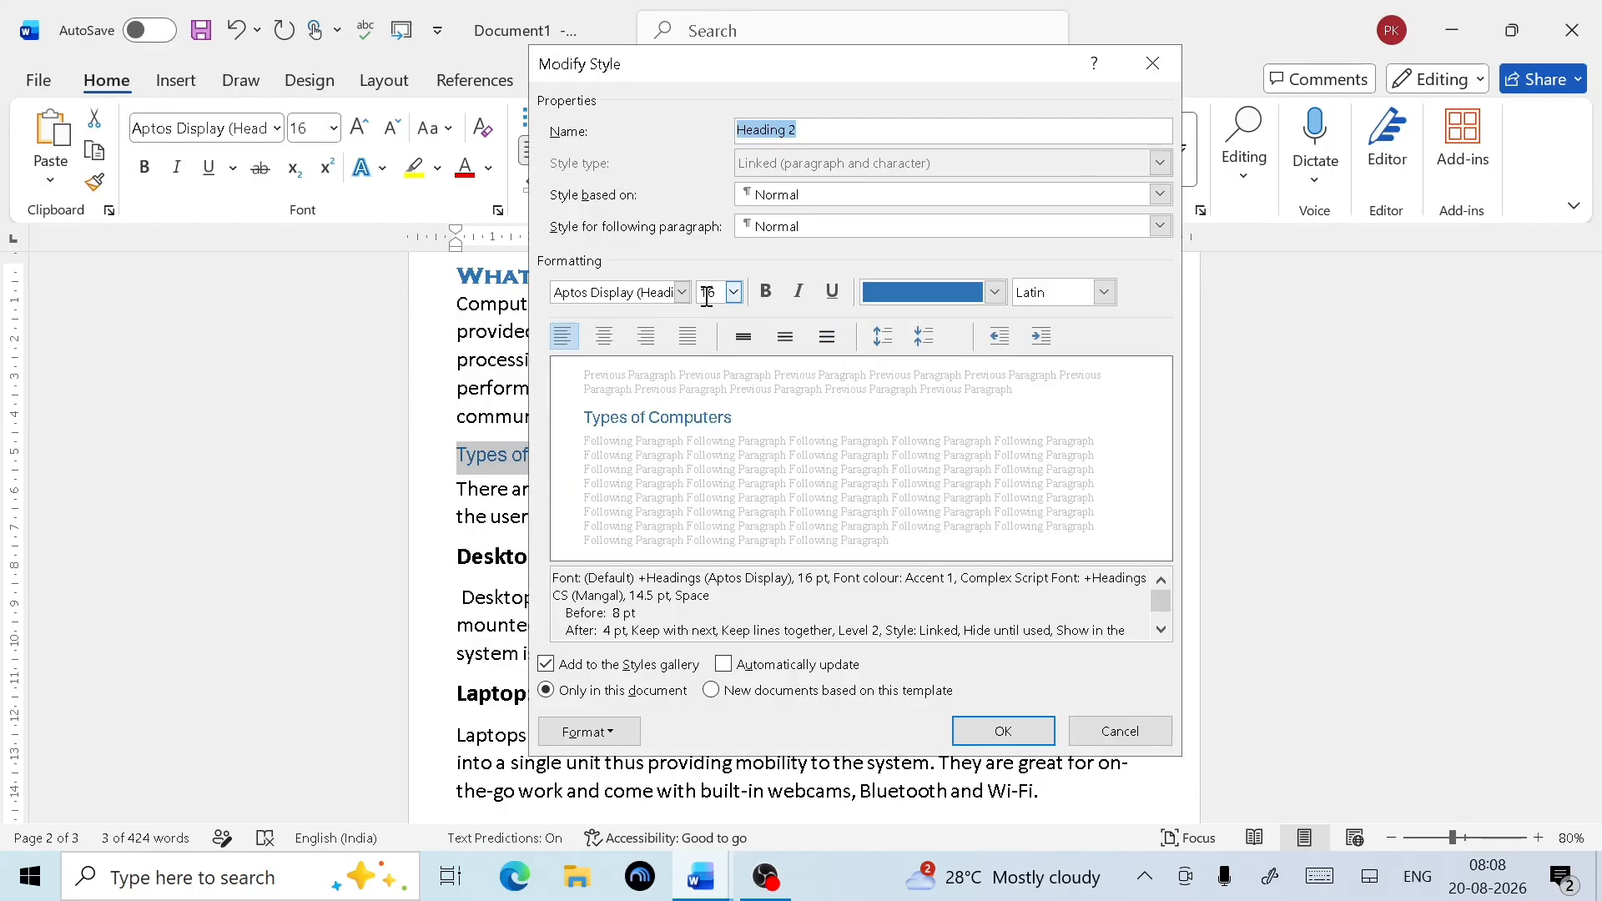
pyautogui.click(994, 293)
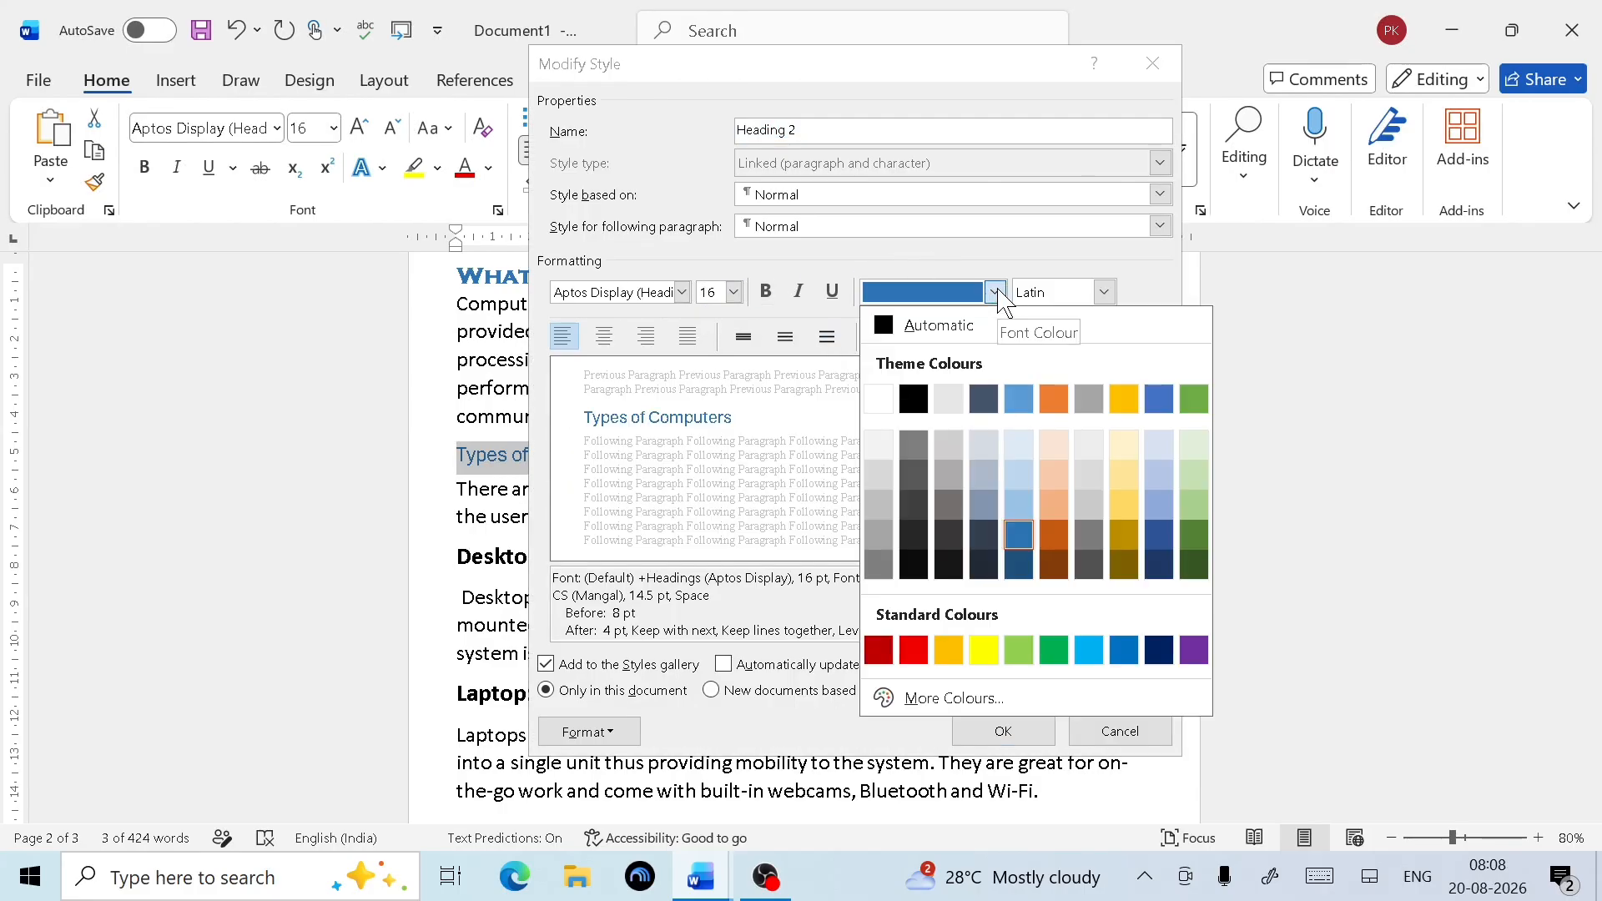
pyautogui.click(924, 653)
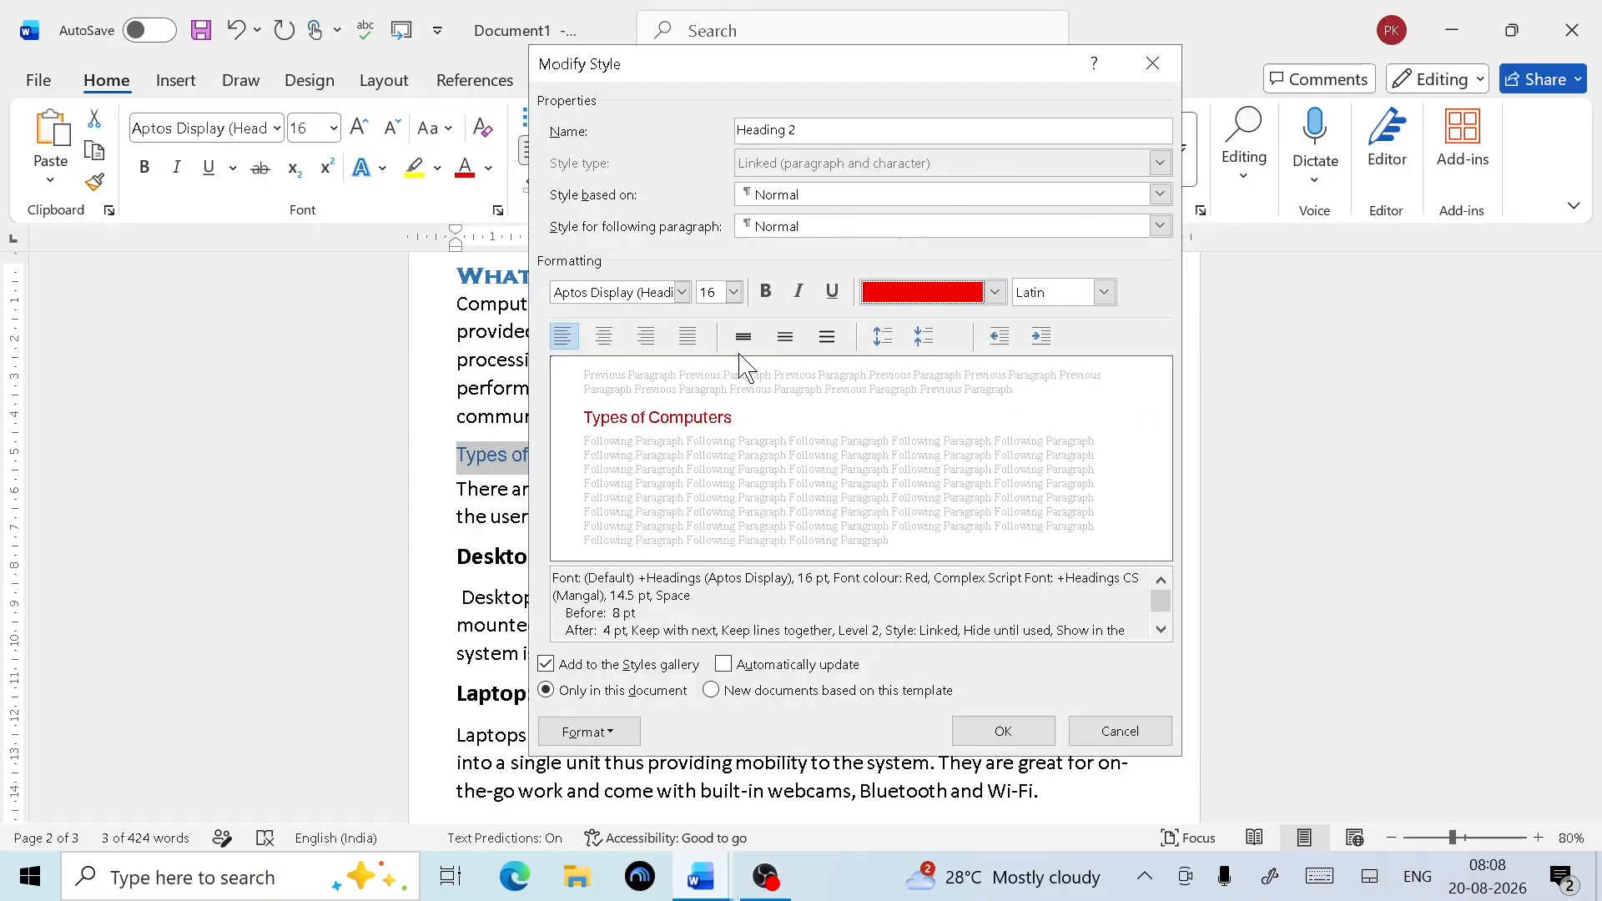
pyautogui.click(765, 297)
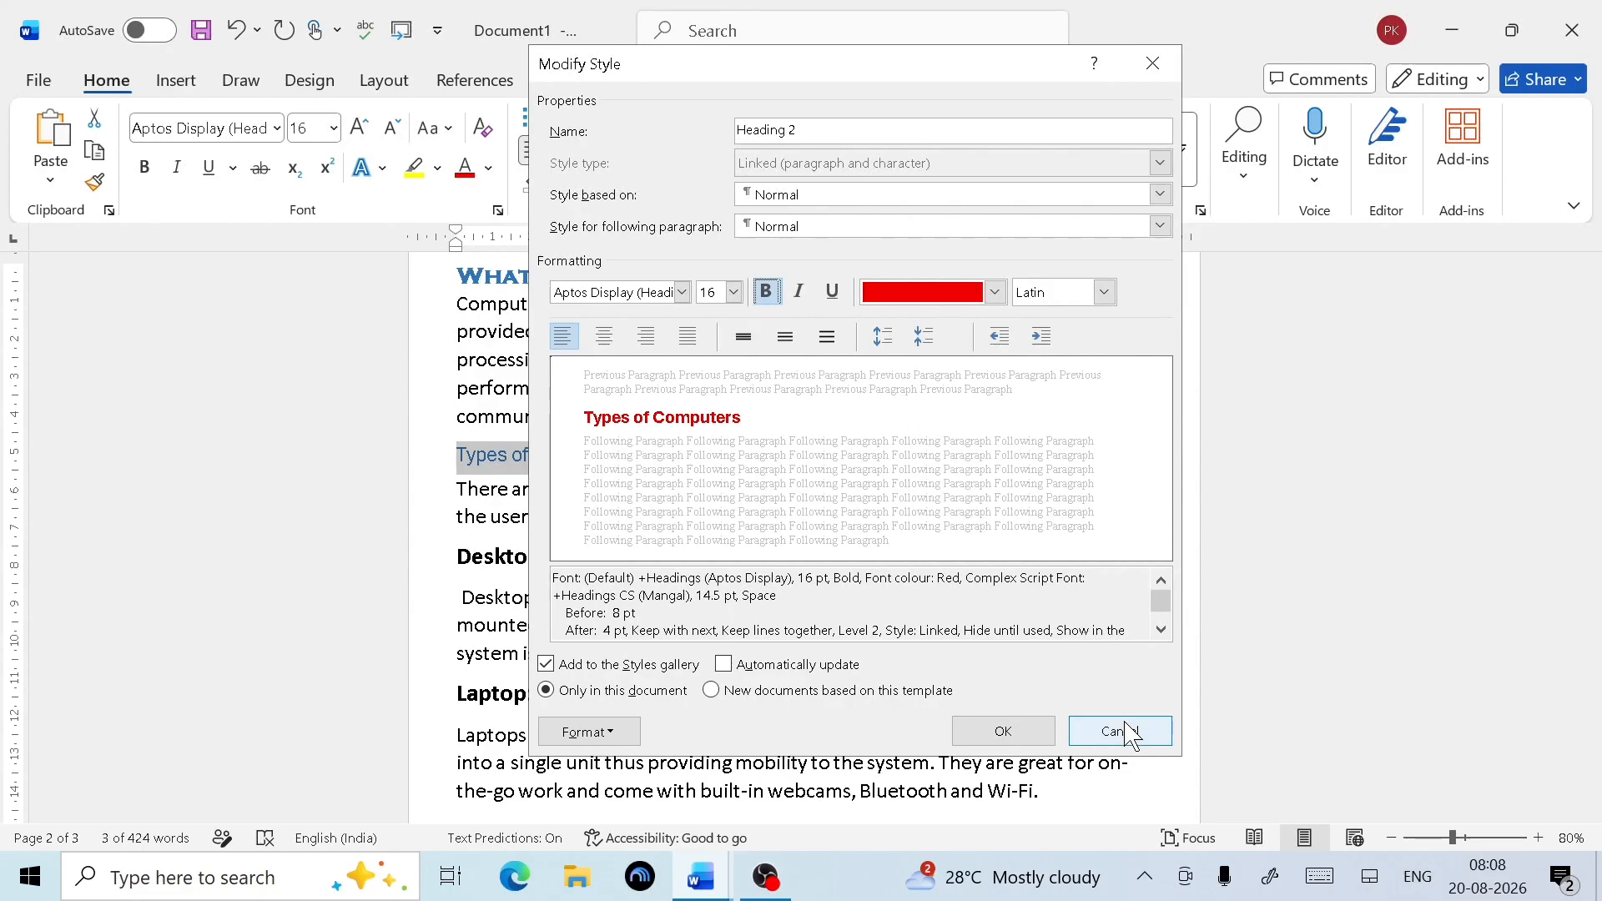
pyautogui.click(1006, 731)
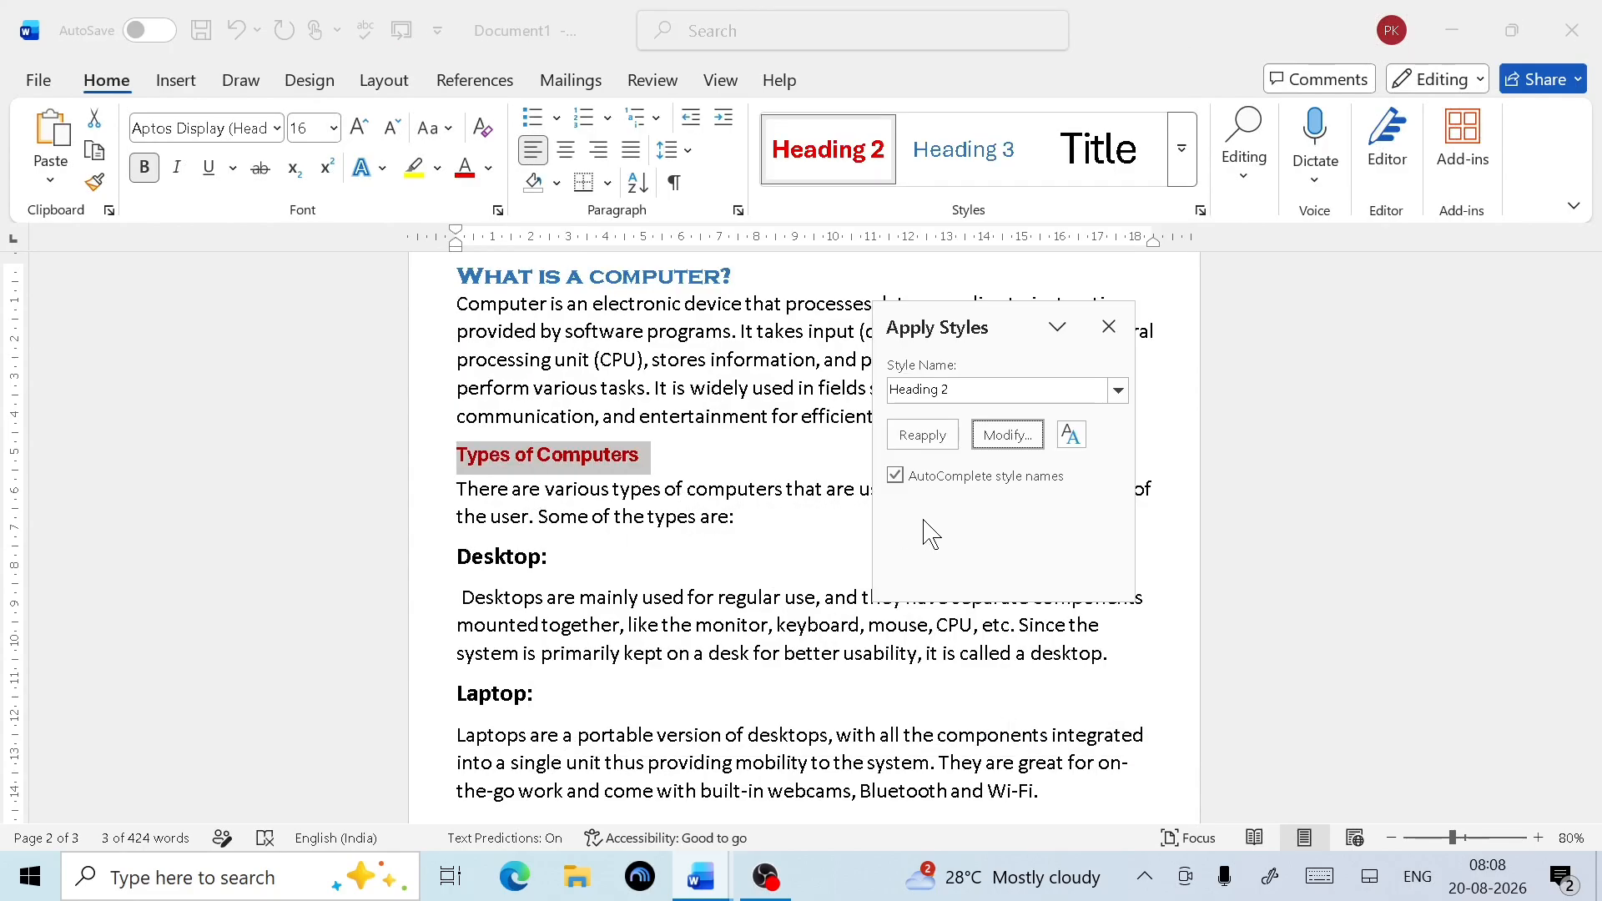
pyautogui.click(1109, 326)
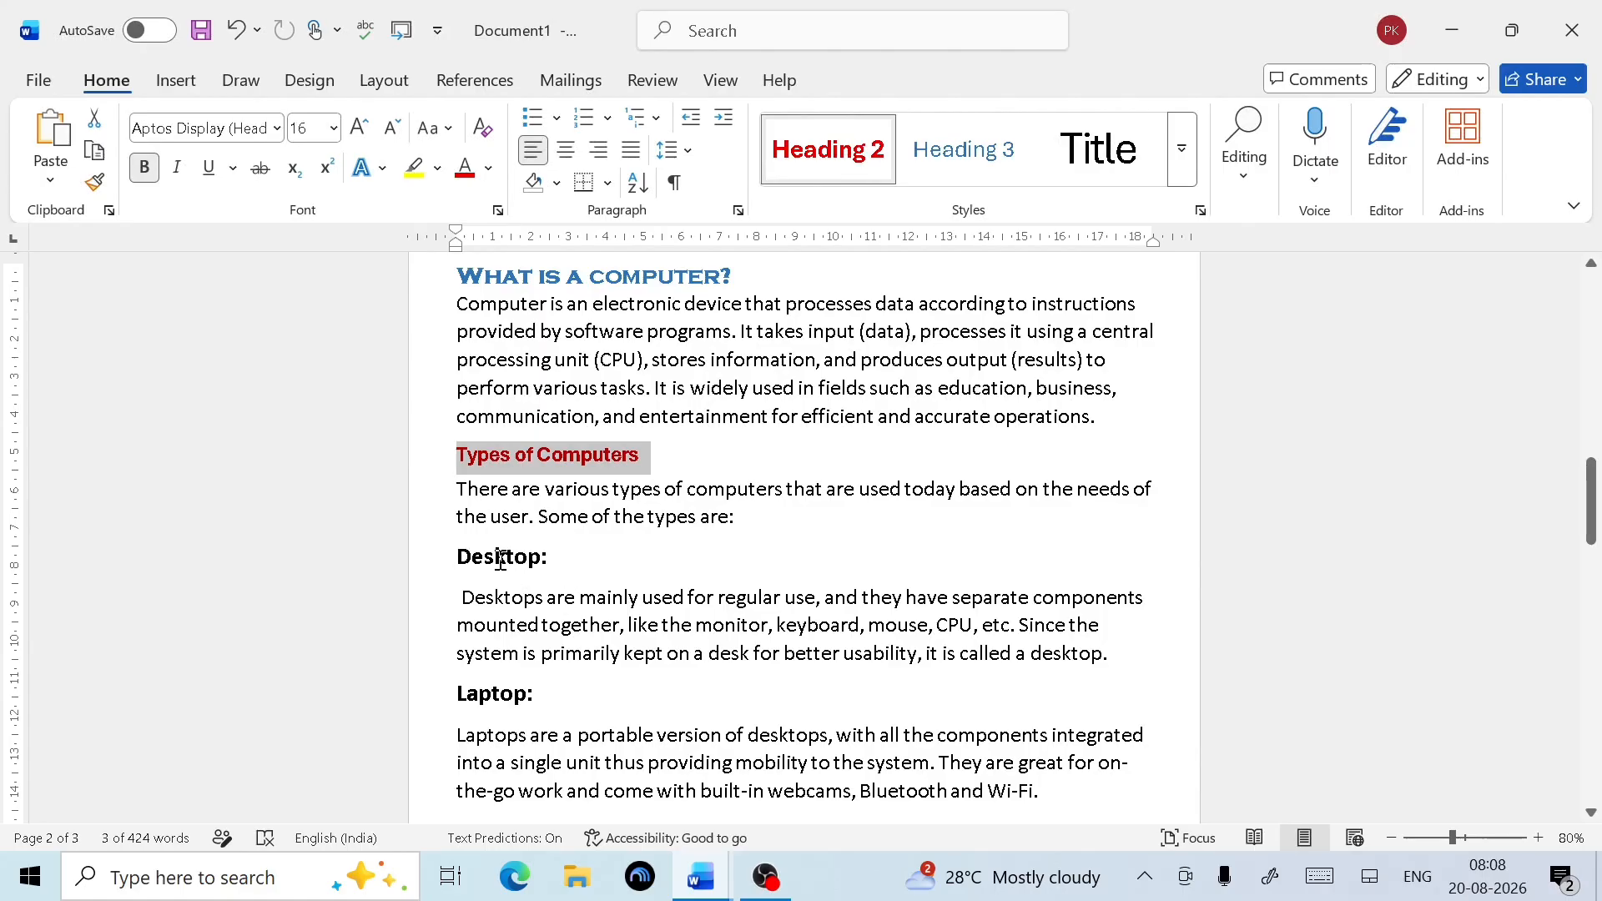
pyautogui.scroll(-1, 644, 575)
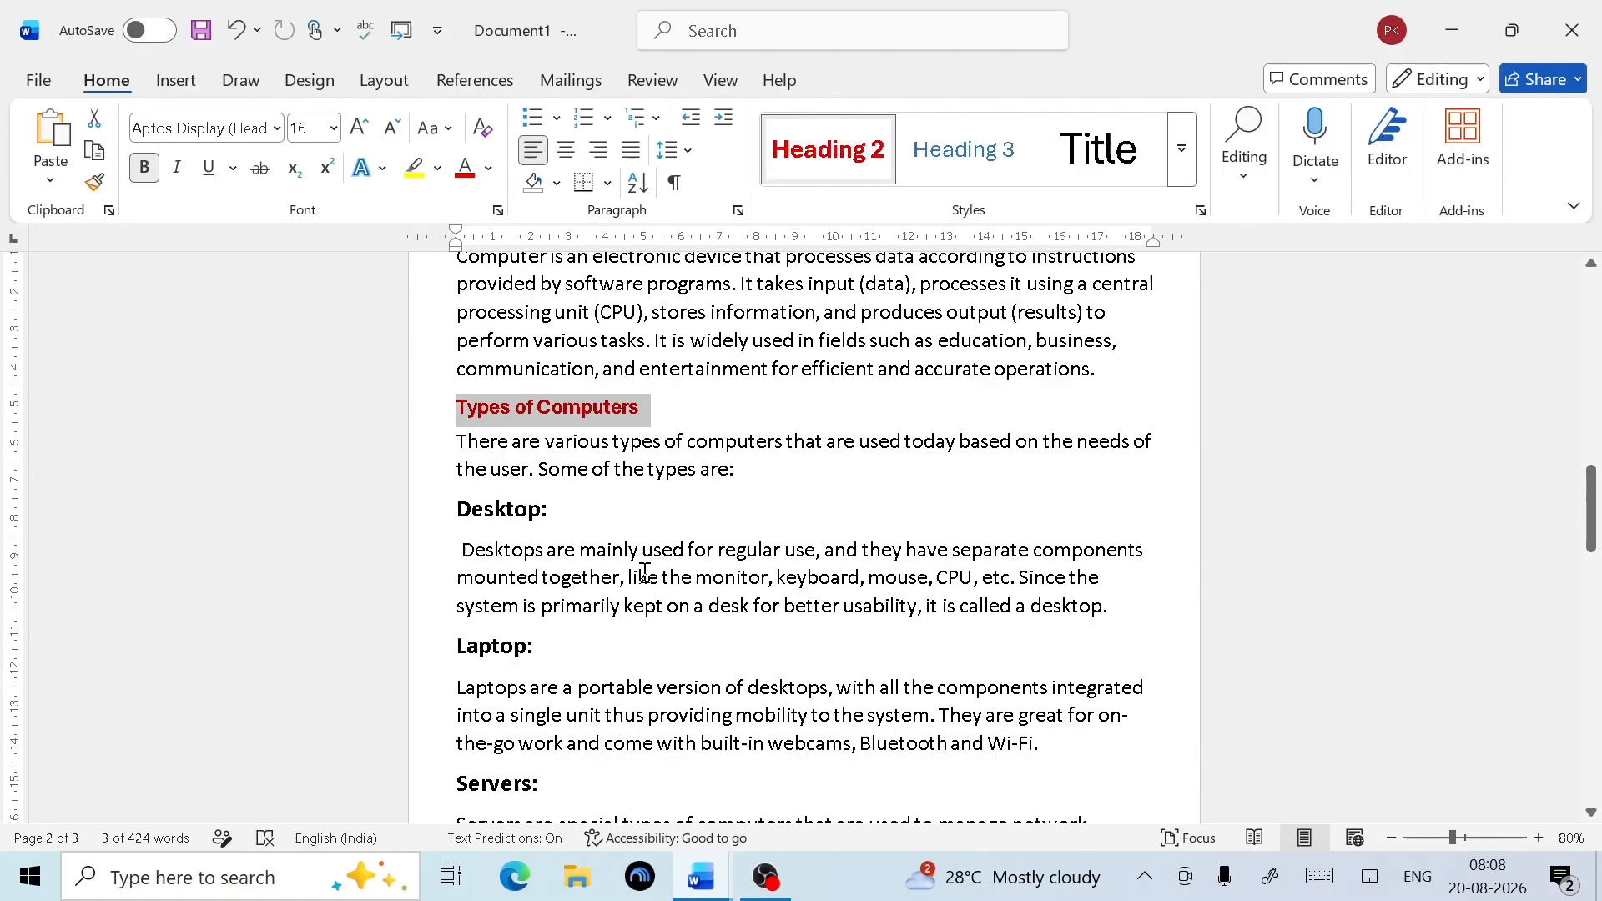
pyautogui.click(553, 508)
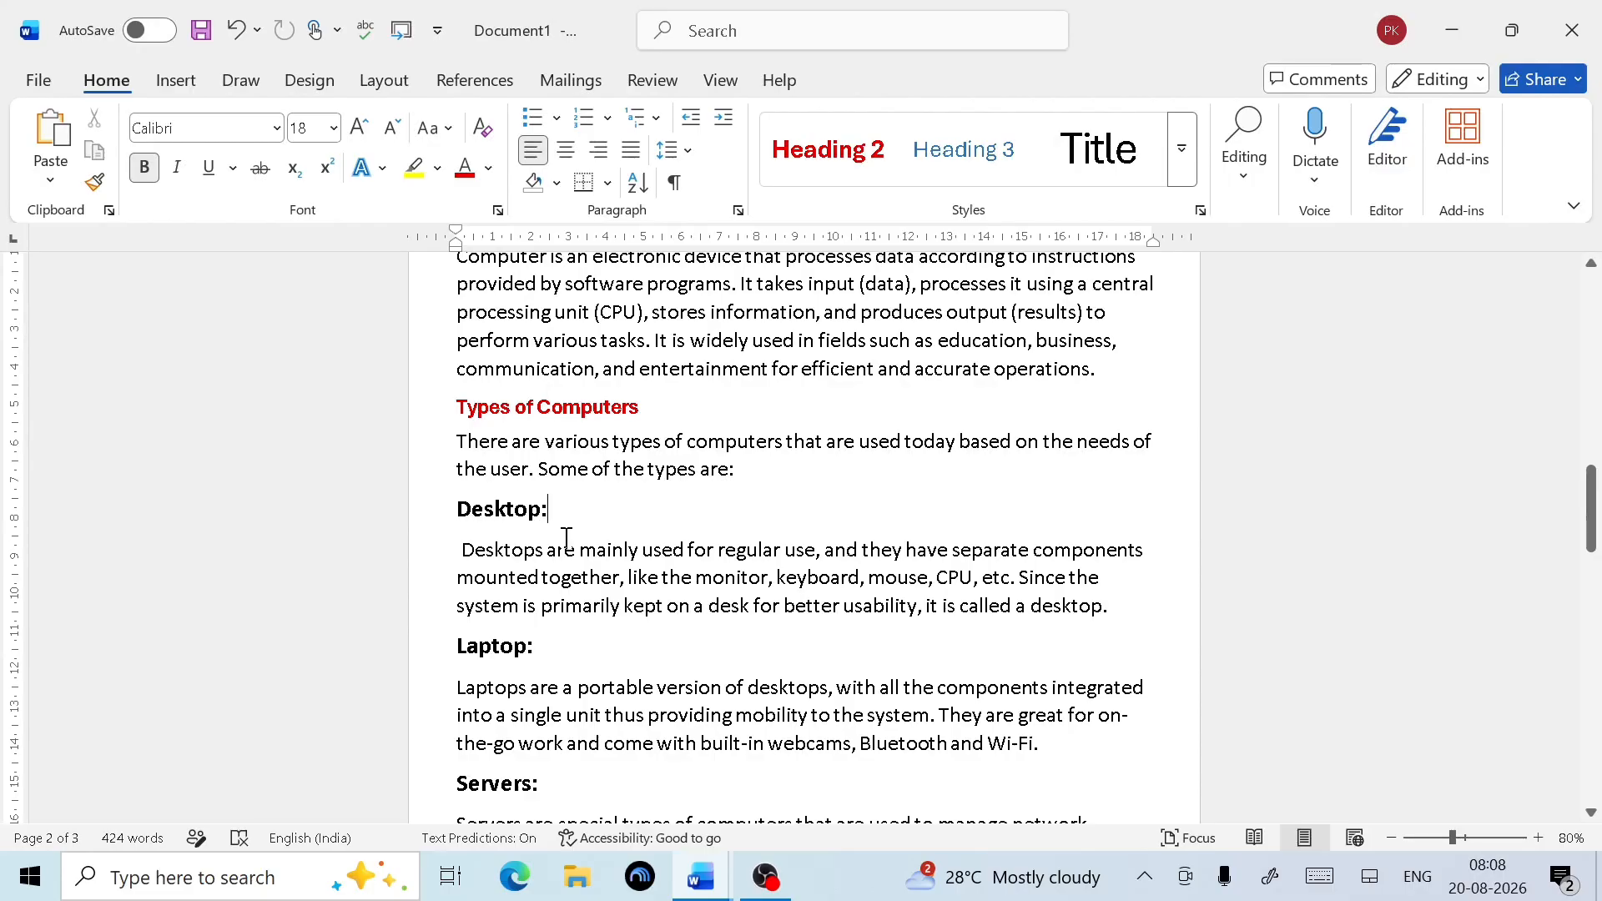
# Apply the Heading 3 style to the 'Desktop:' heading line
pyautogui.tripleClick(497, 516)
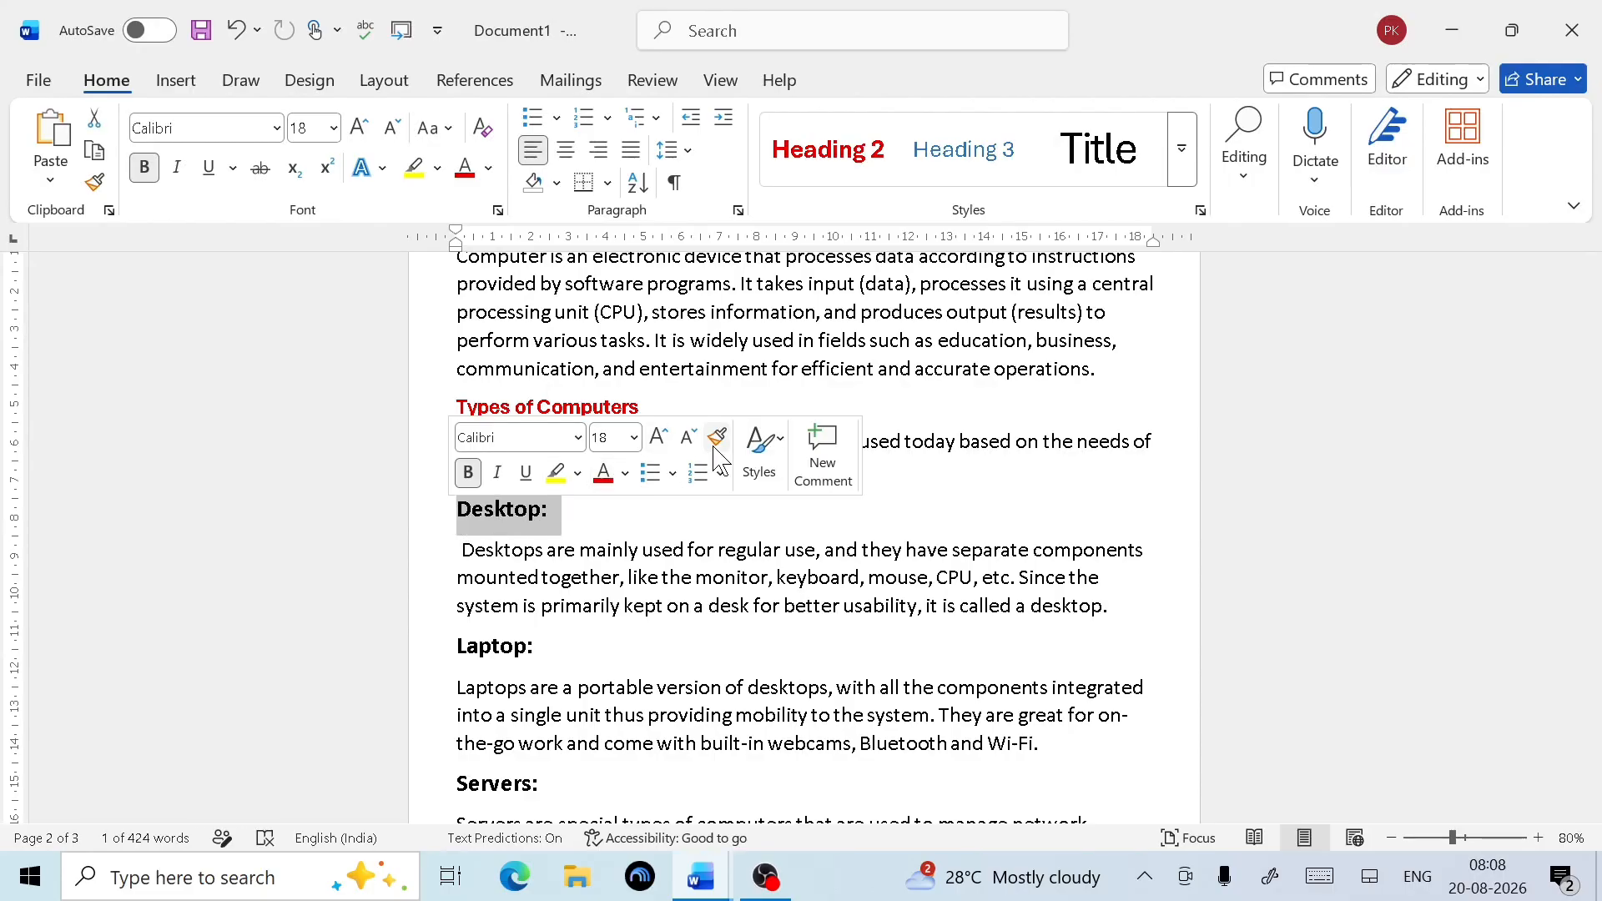
pyautogui.click(1183, 154)
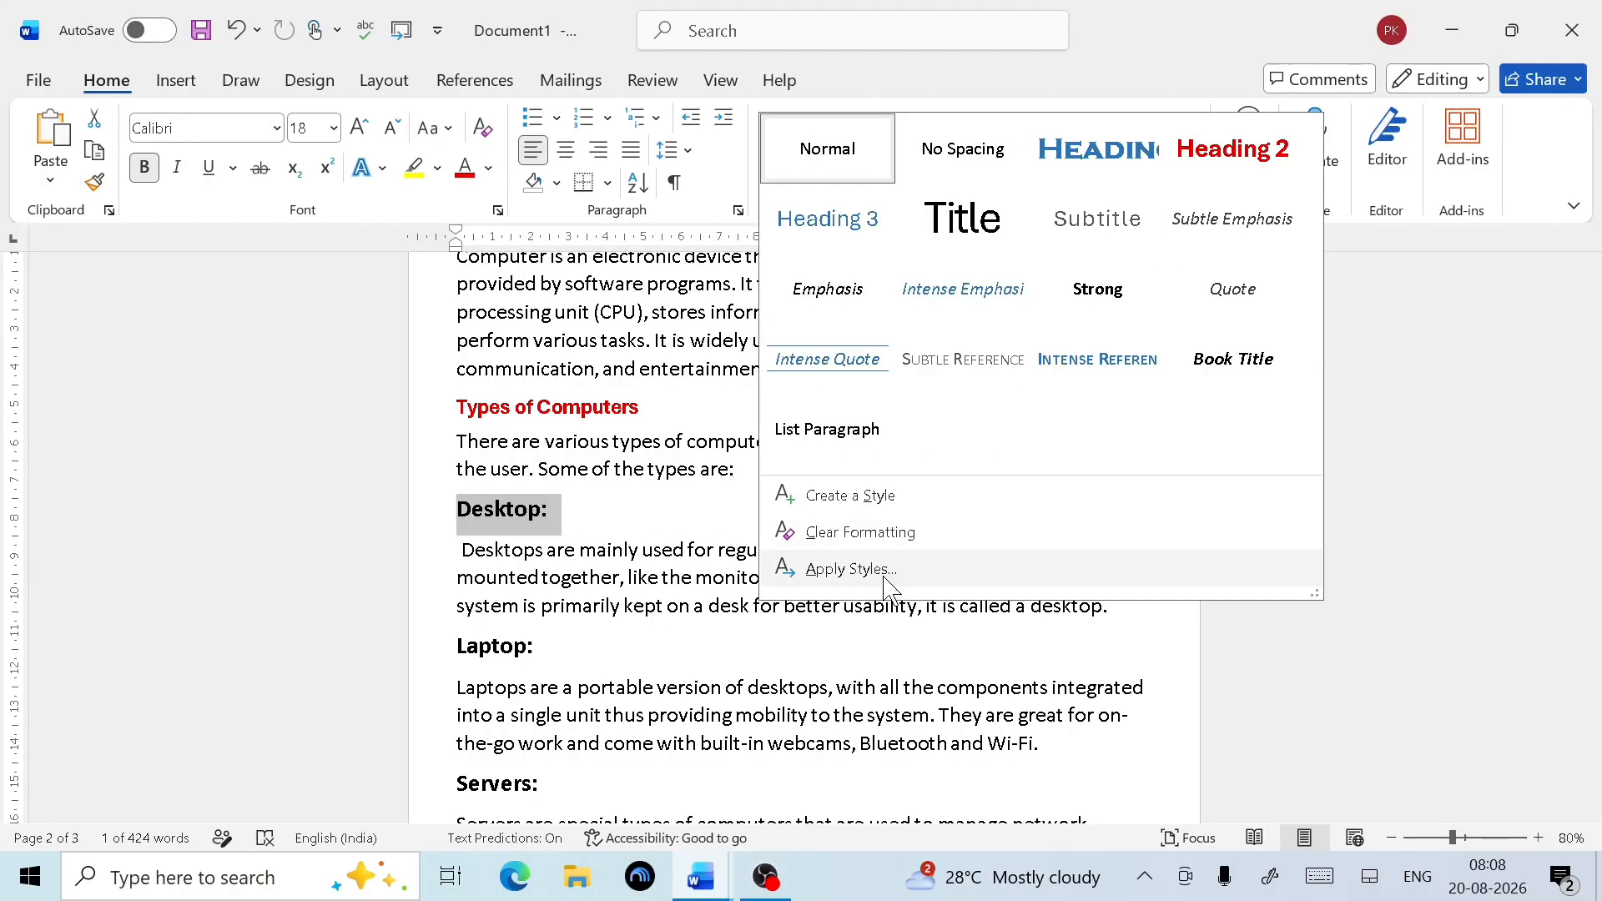
pyautogui.click(827, 219)
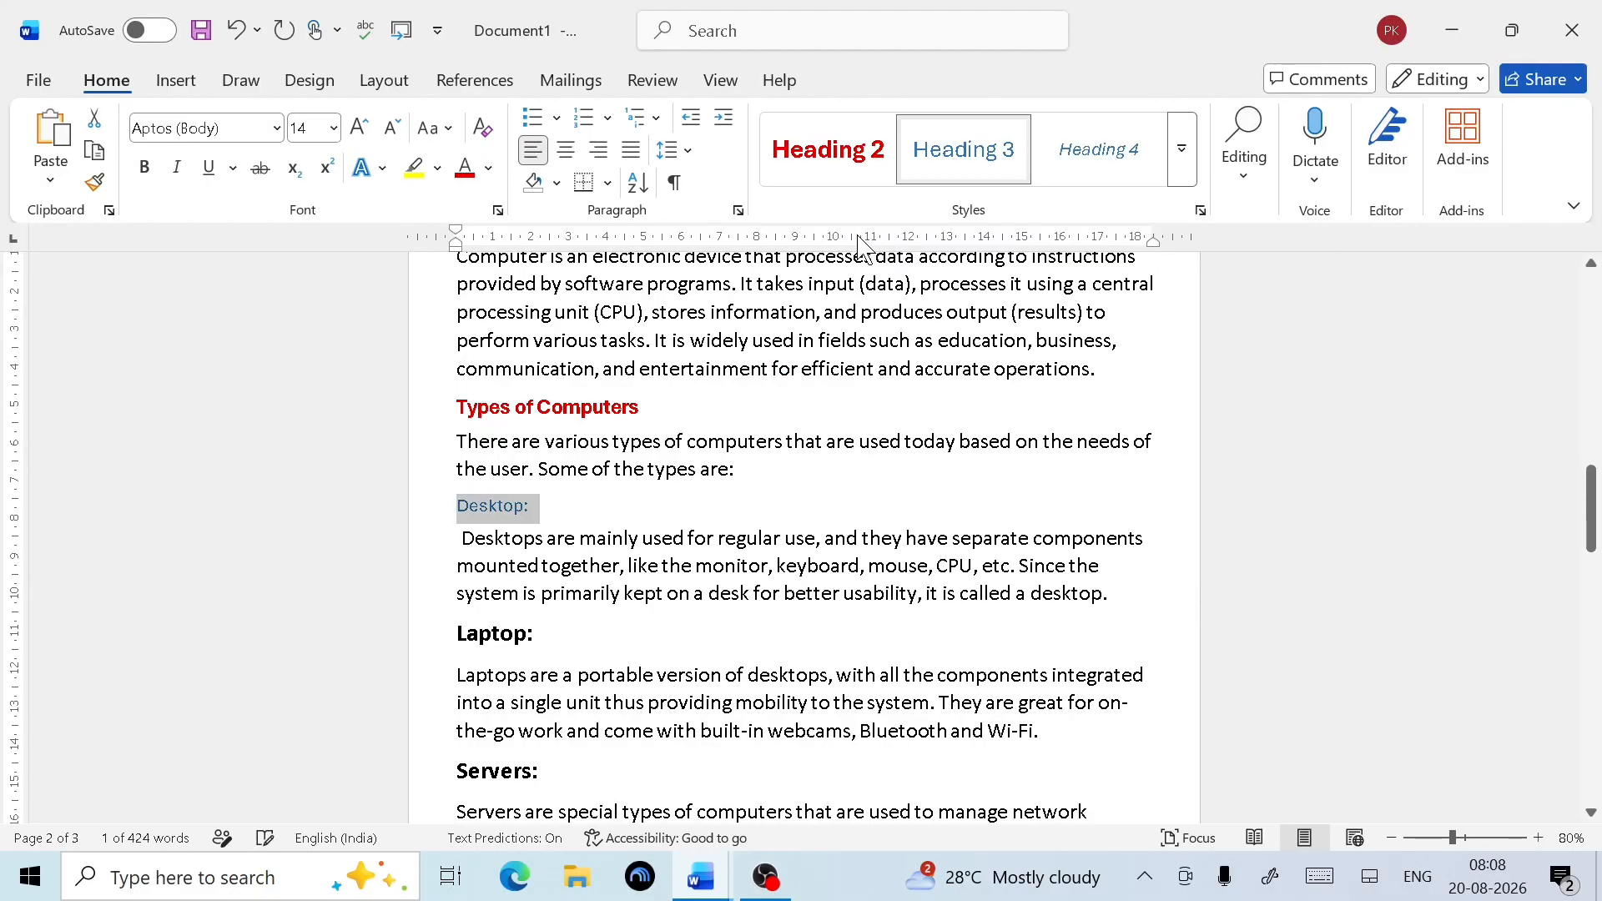
pyautogui.click(1182, 163)
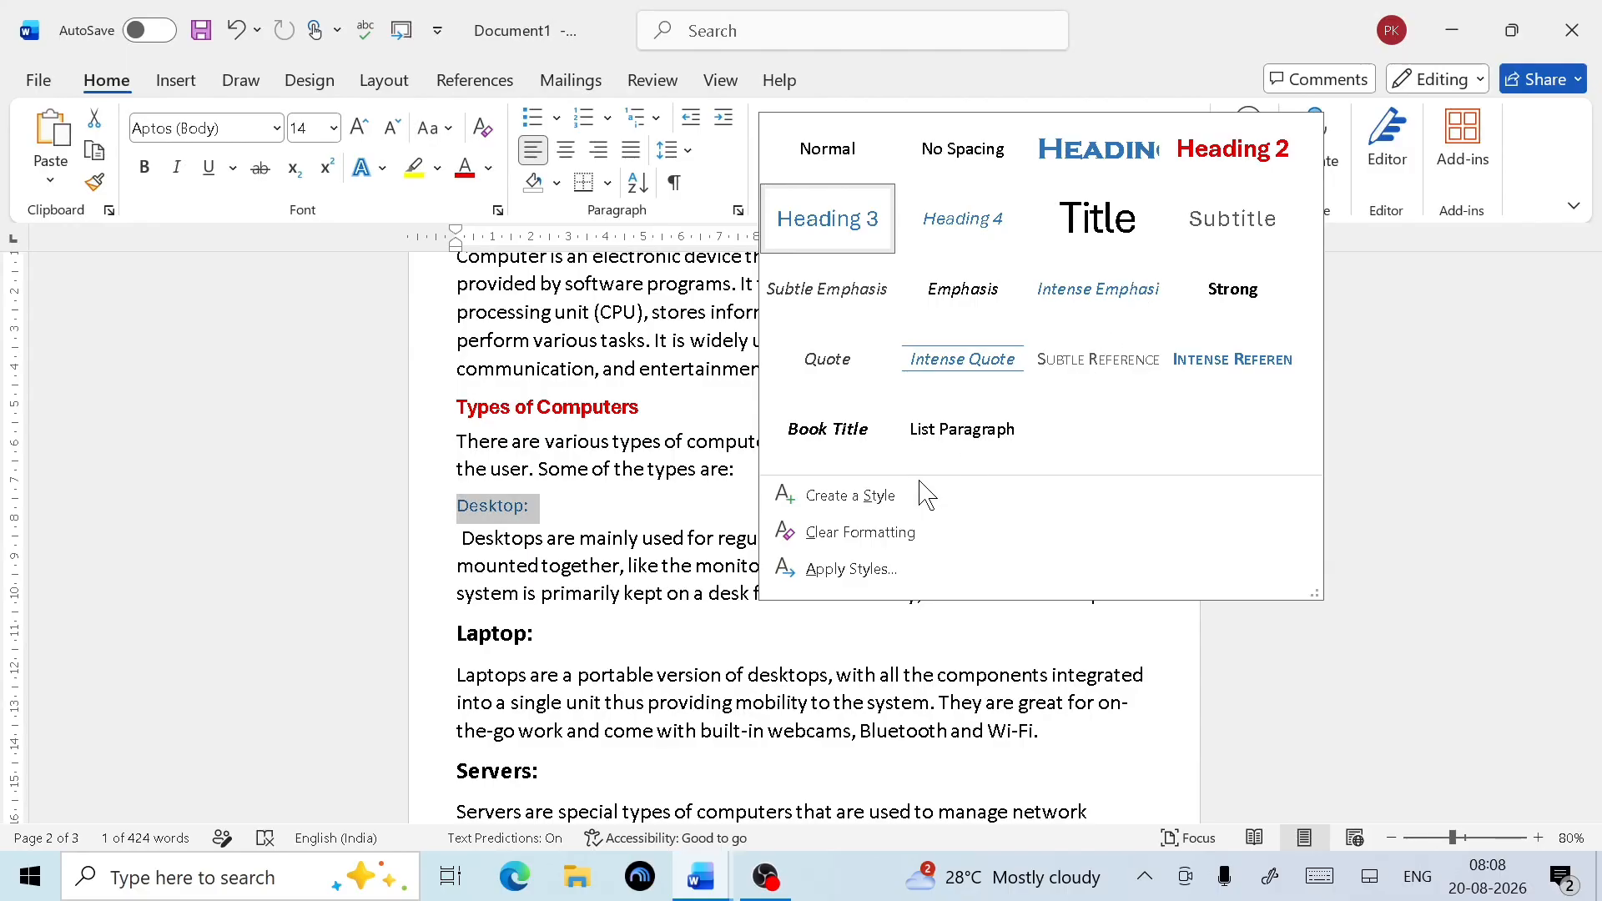
# Modify Heading 3 to 16 pt, bold and green
pyautogui.click(887, 569)
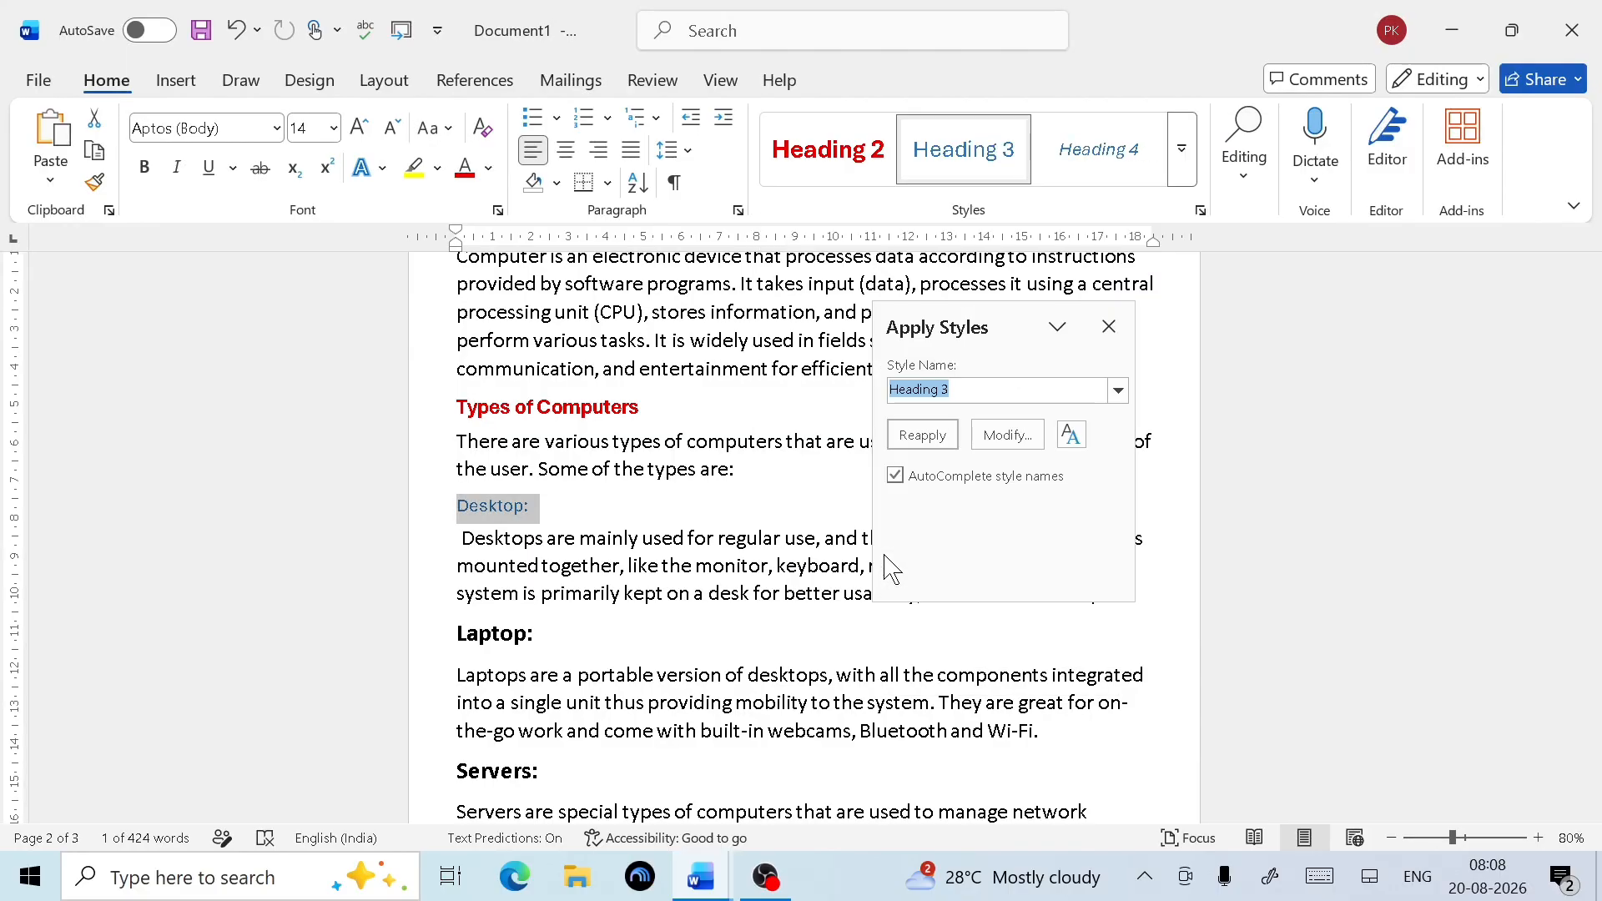
pyautogui.click(1007, 435)
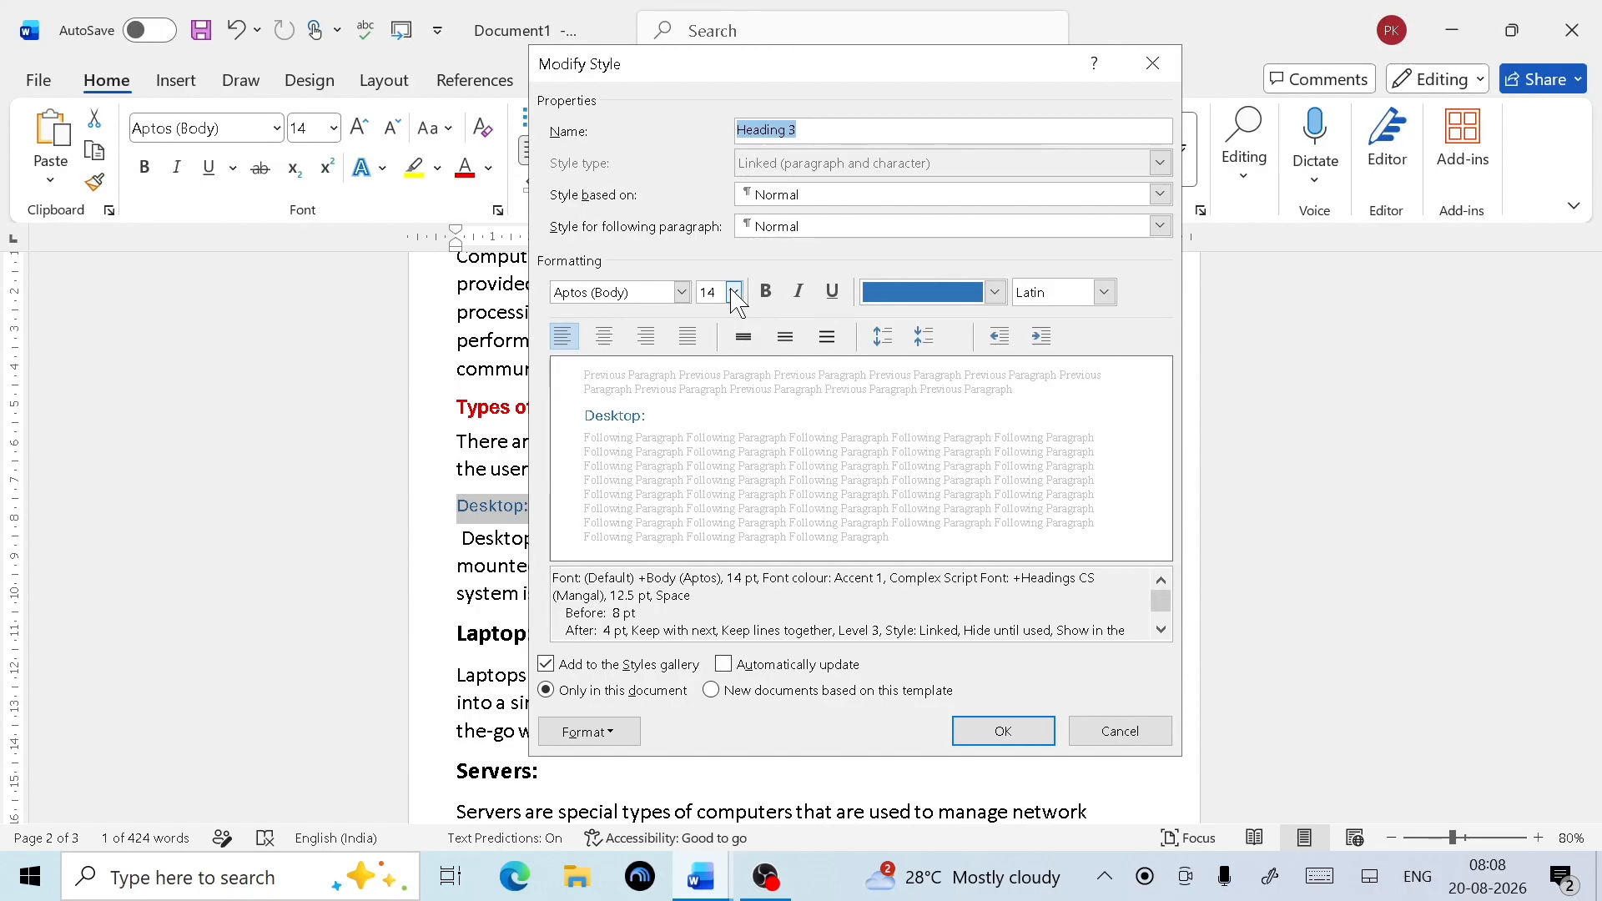
pyautogui.click(733, 292)
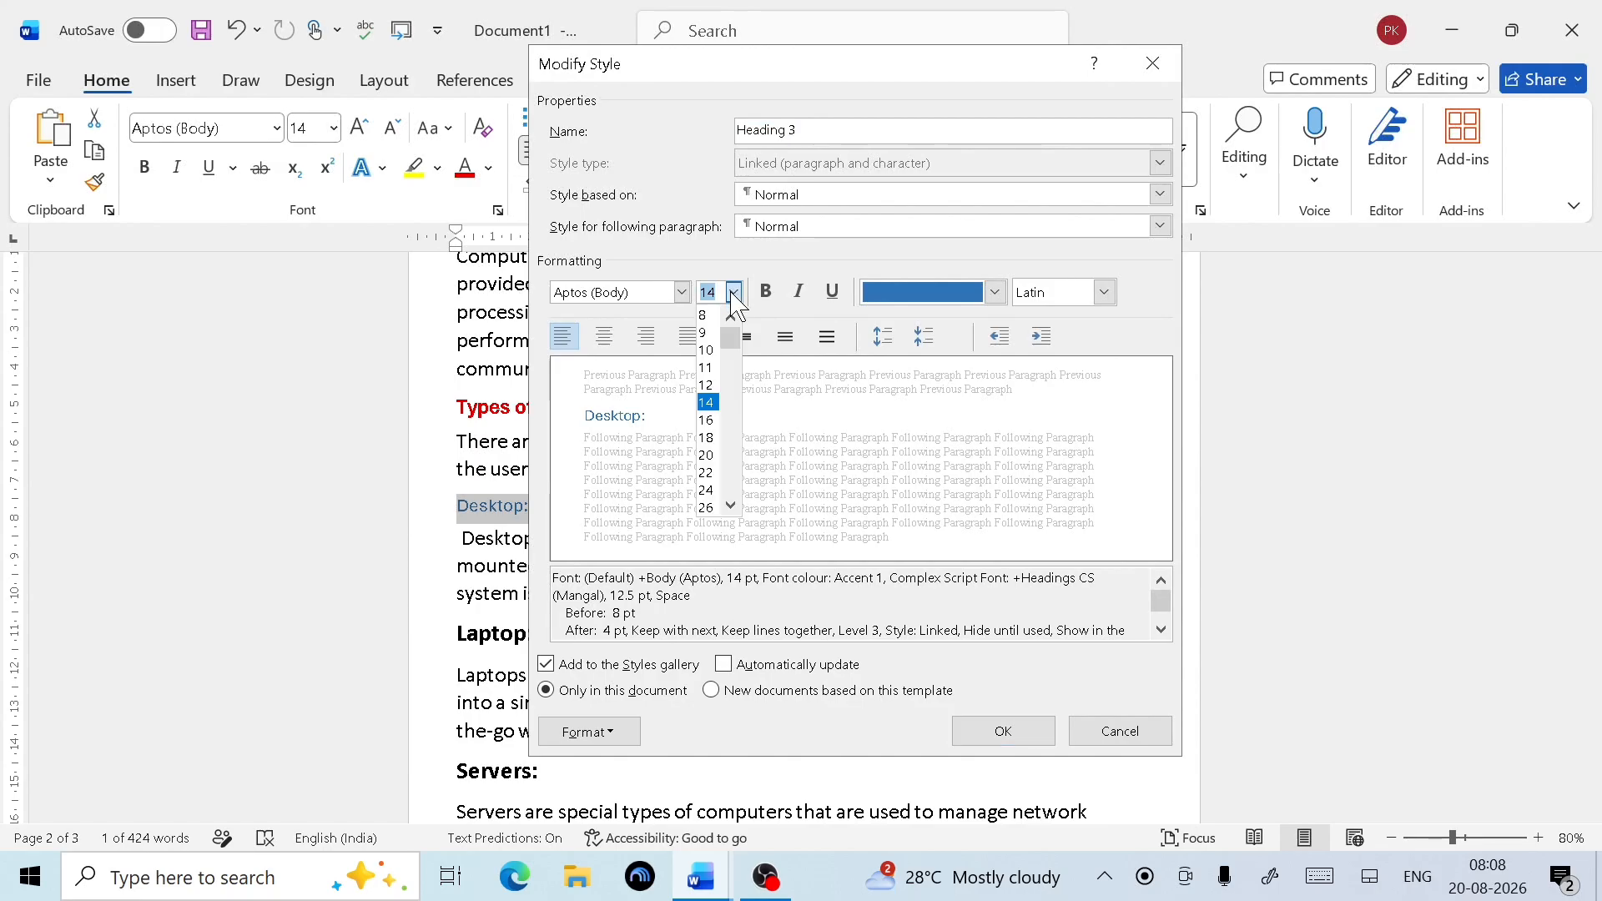
pyautogui.click(708, 420)
pyautogui.click(775, 294)
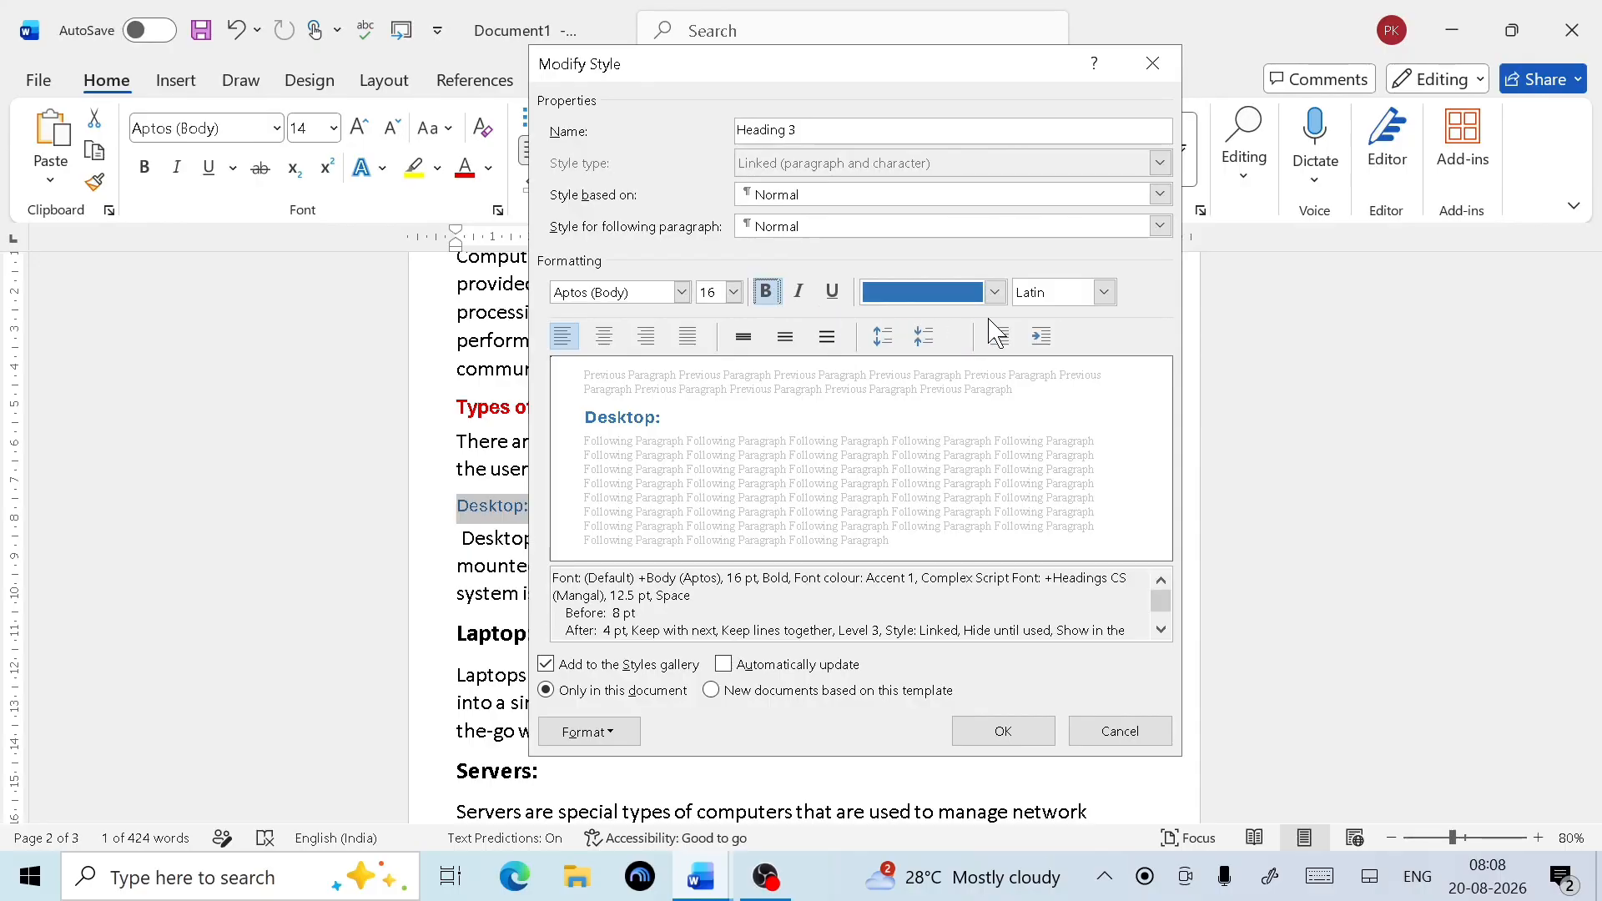
pyautogui.click(994, 294)
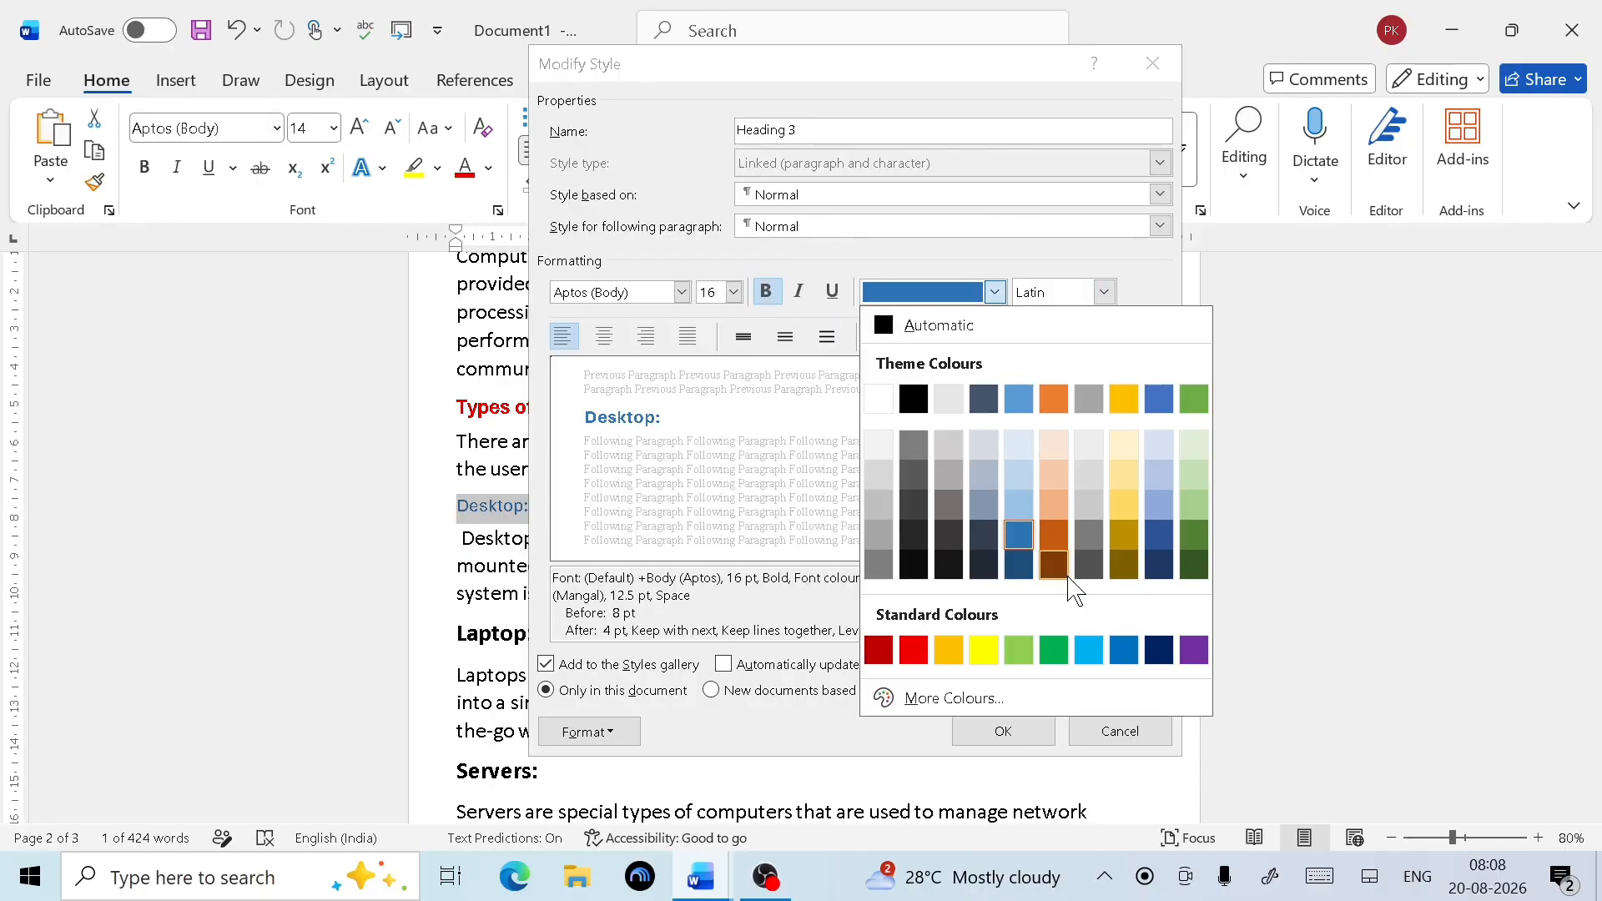
pyautogui.click(1053, 650)
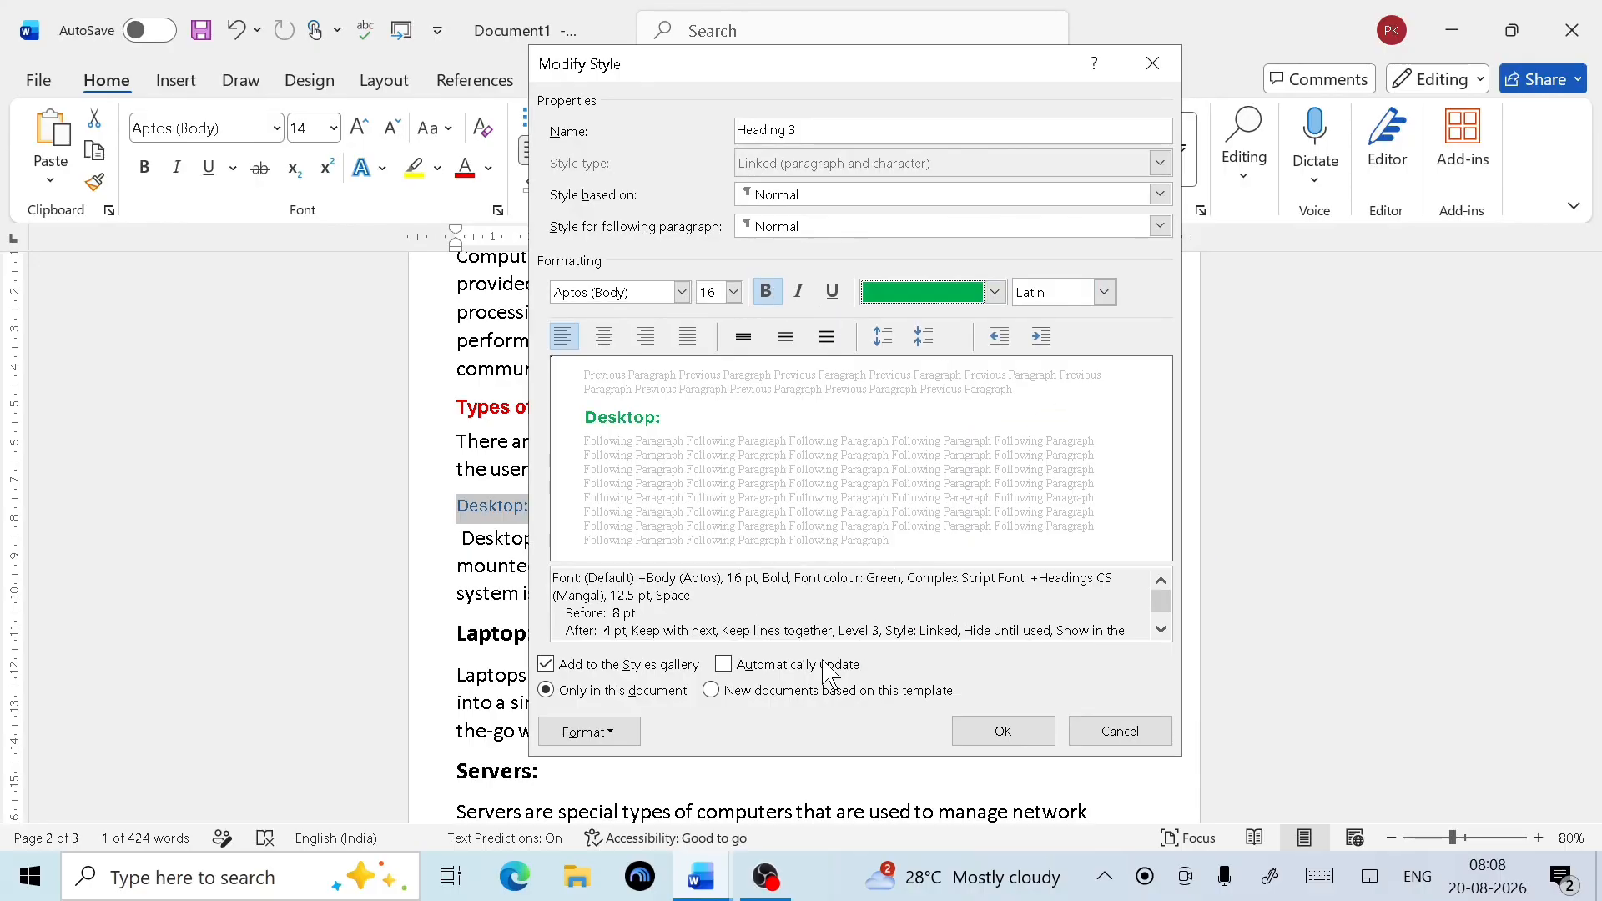
pyautogui.click(1002, 732)
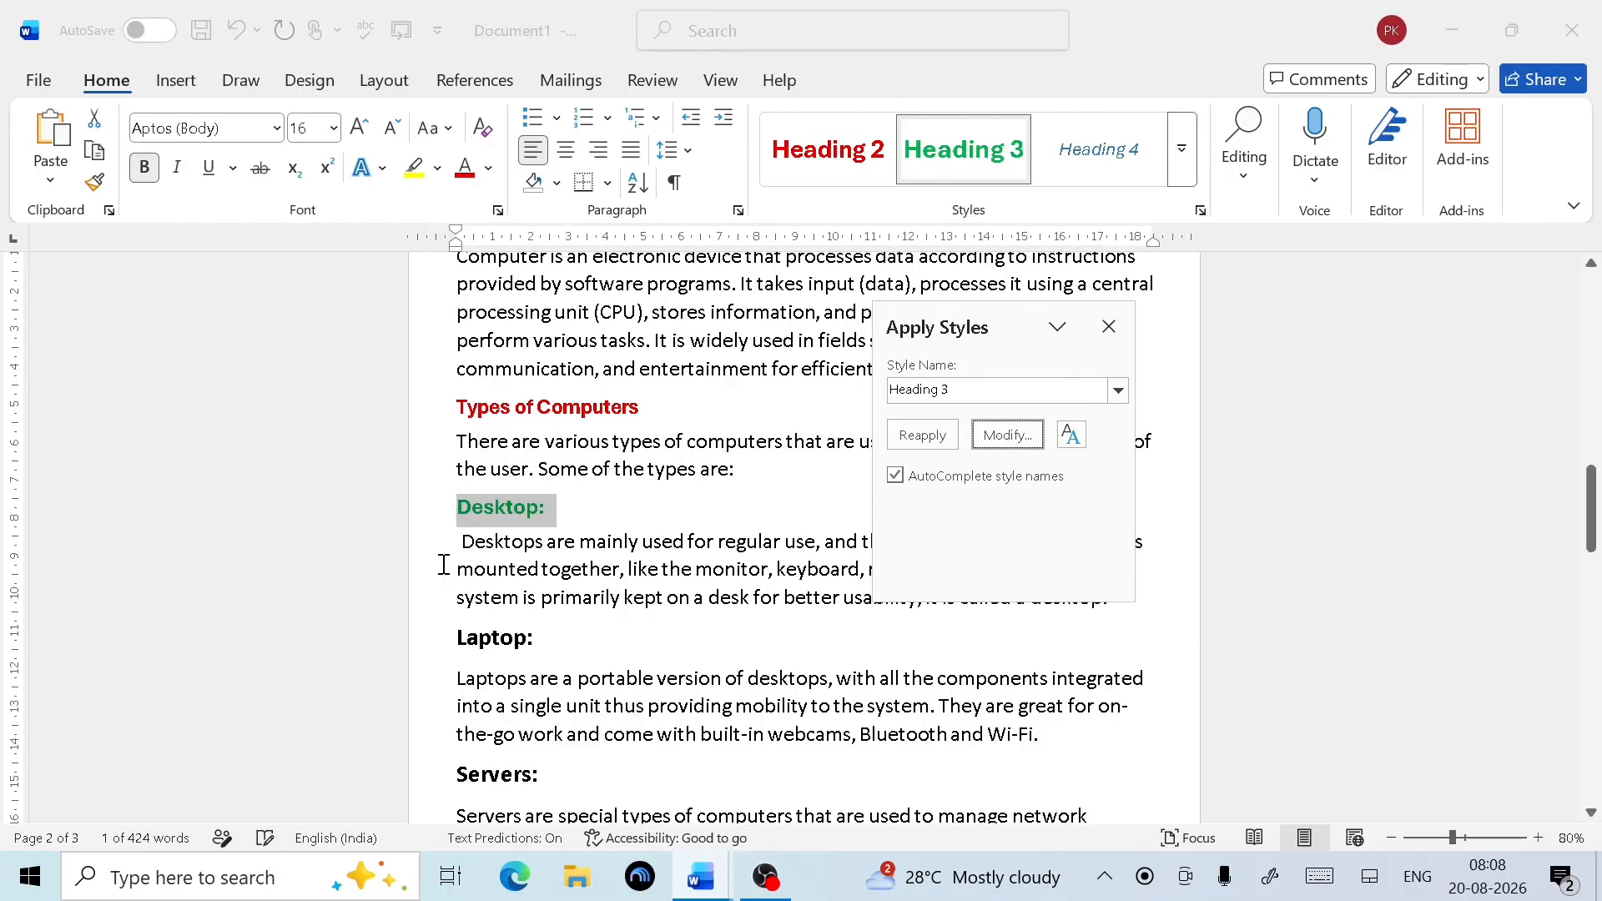
# Apply Heading 3 to the Laptop:, Servers:, Tablets: and Other devices: headings
pyautogui.click(1108, 326)
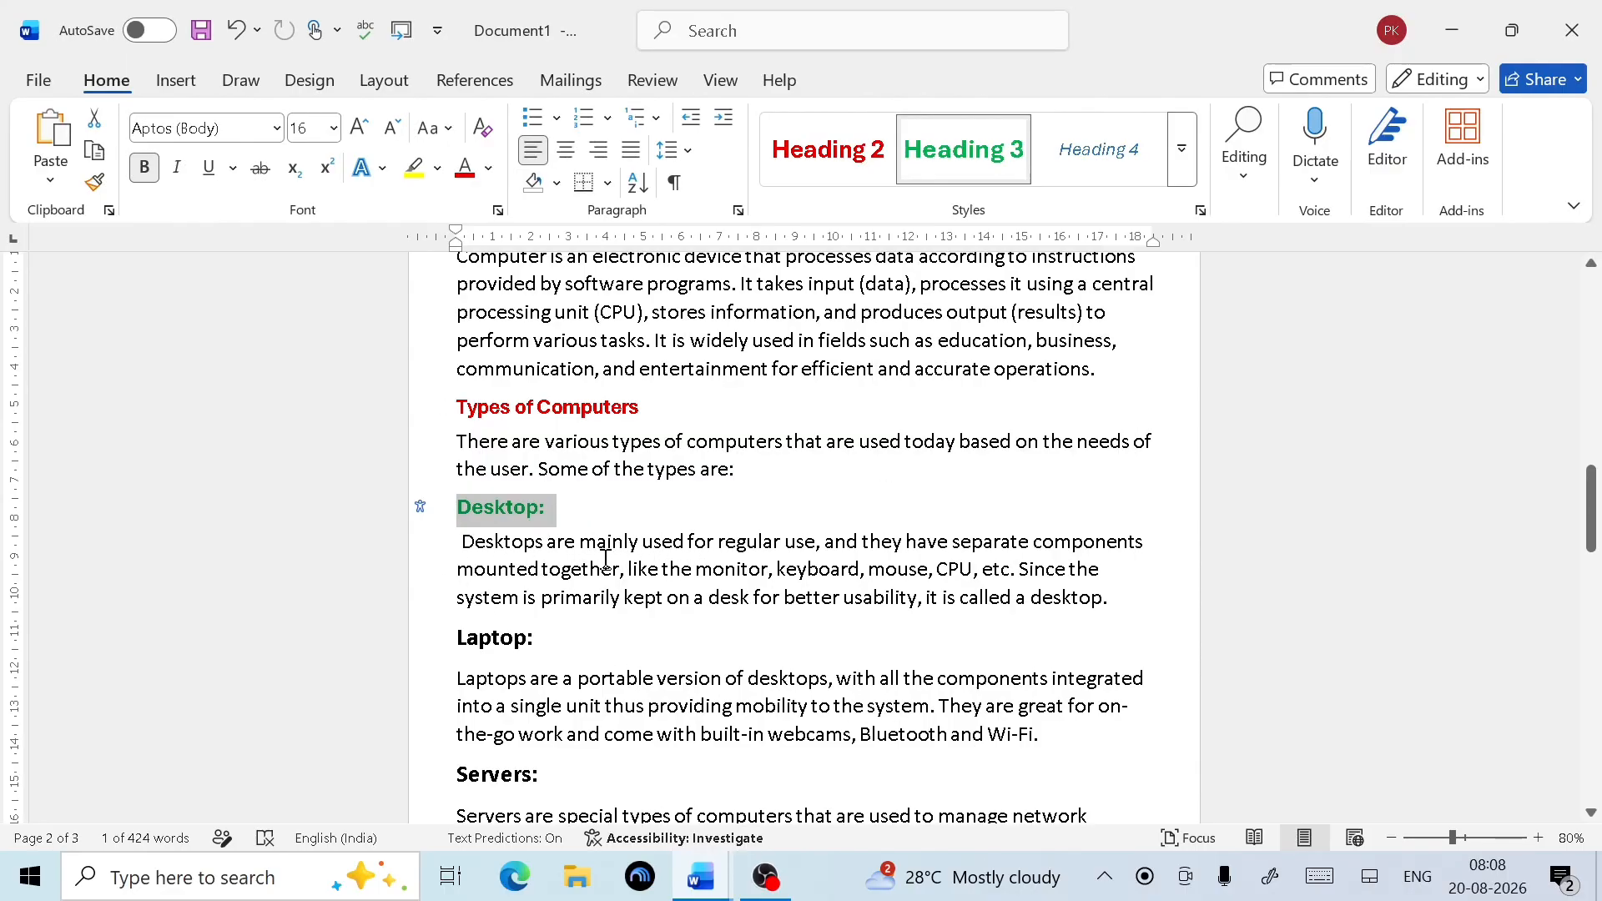
pyautogui.click(615, 516)
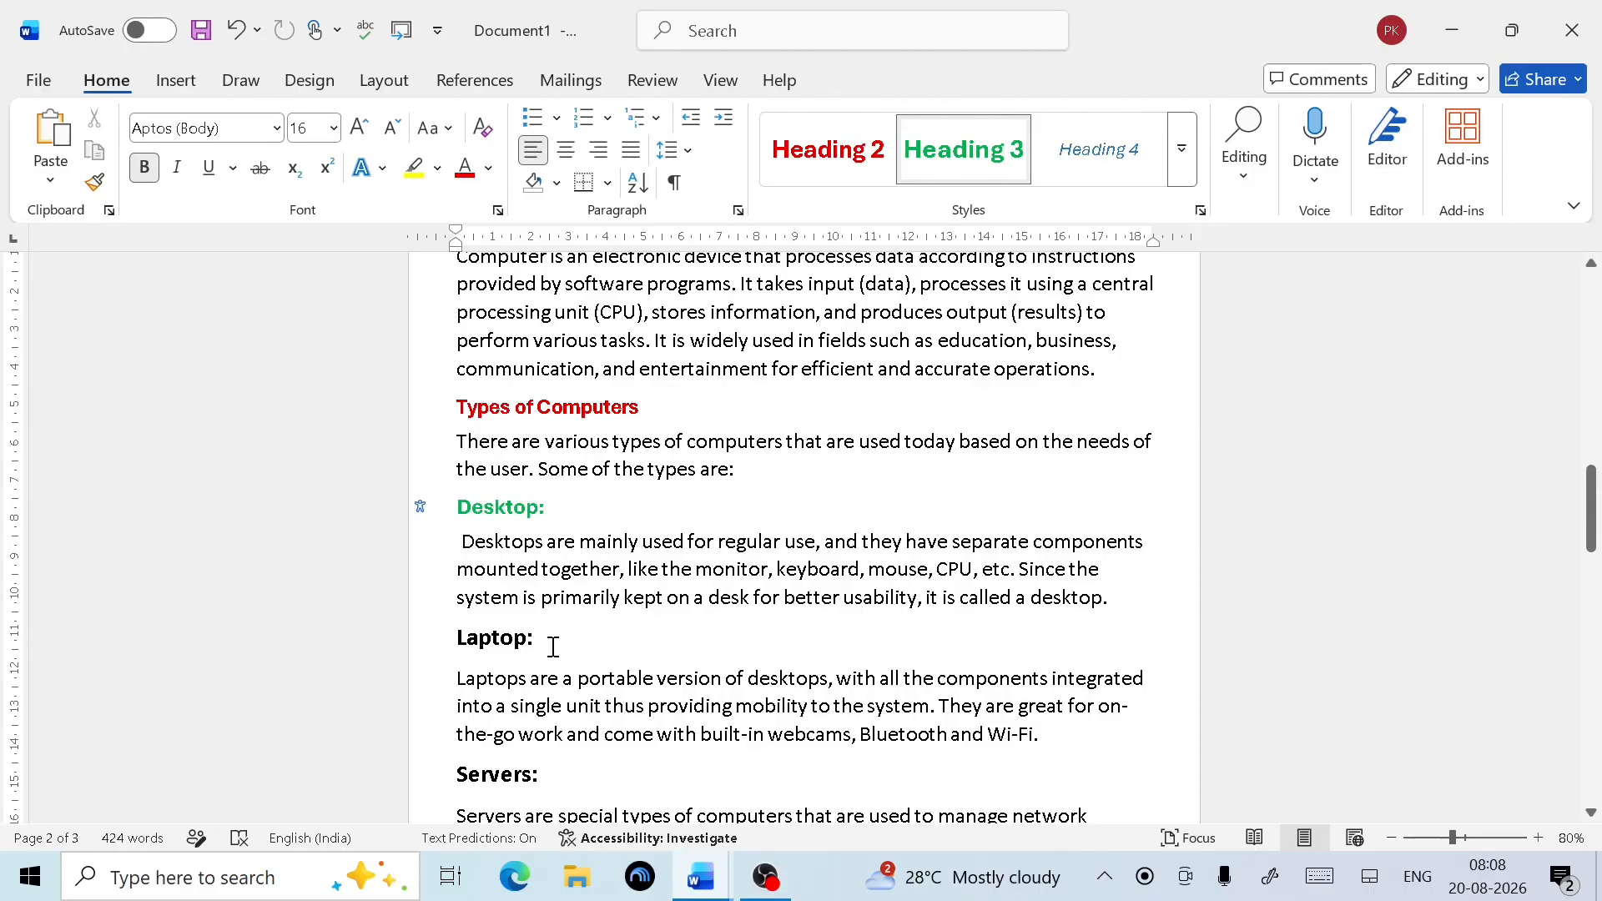
pyautogui.click(443, 645)
pyautogui.click(964, 150)
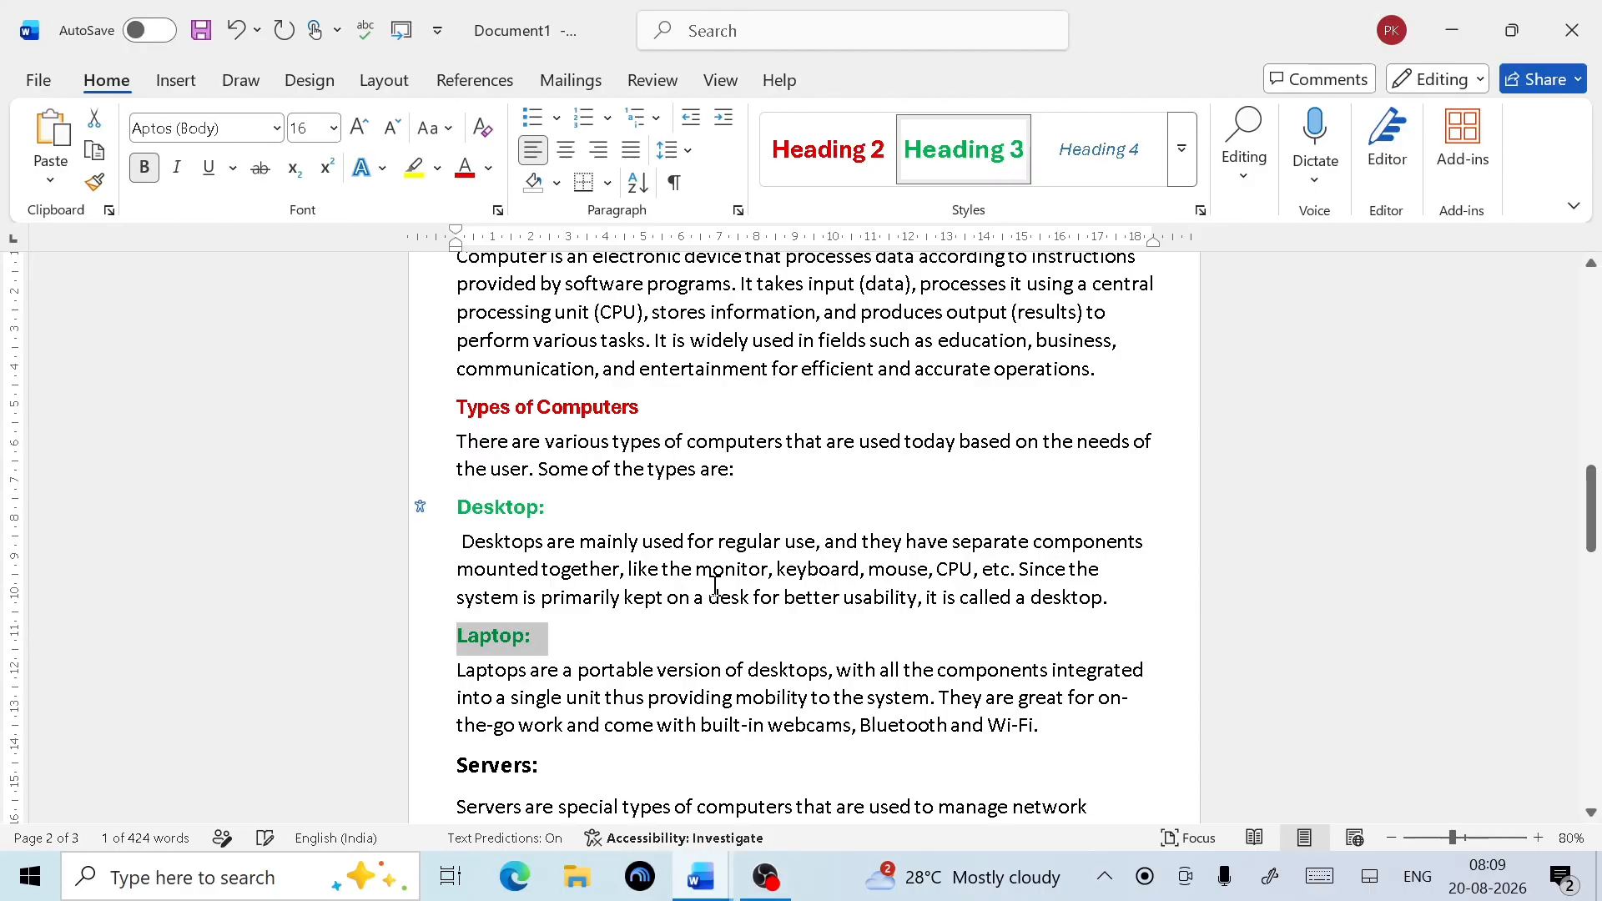
pyautogui.scroll(-3, 751, 501)
pyautogui.click(580, 529)
pyautogui.click(418, 525)
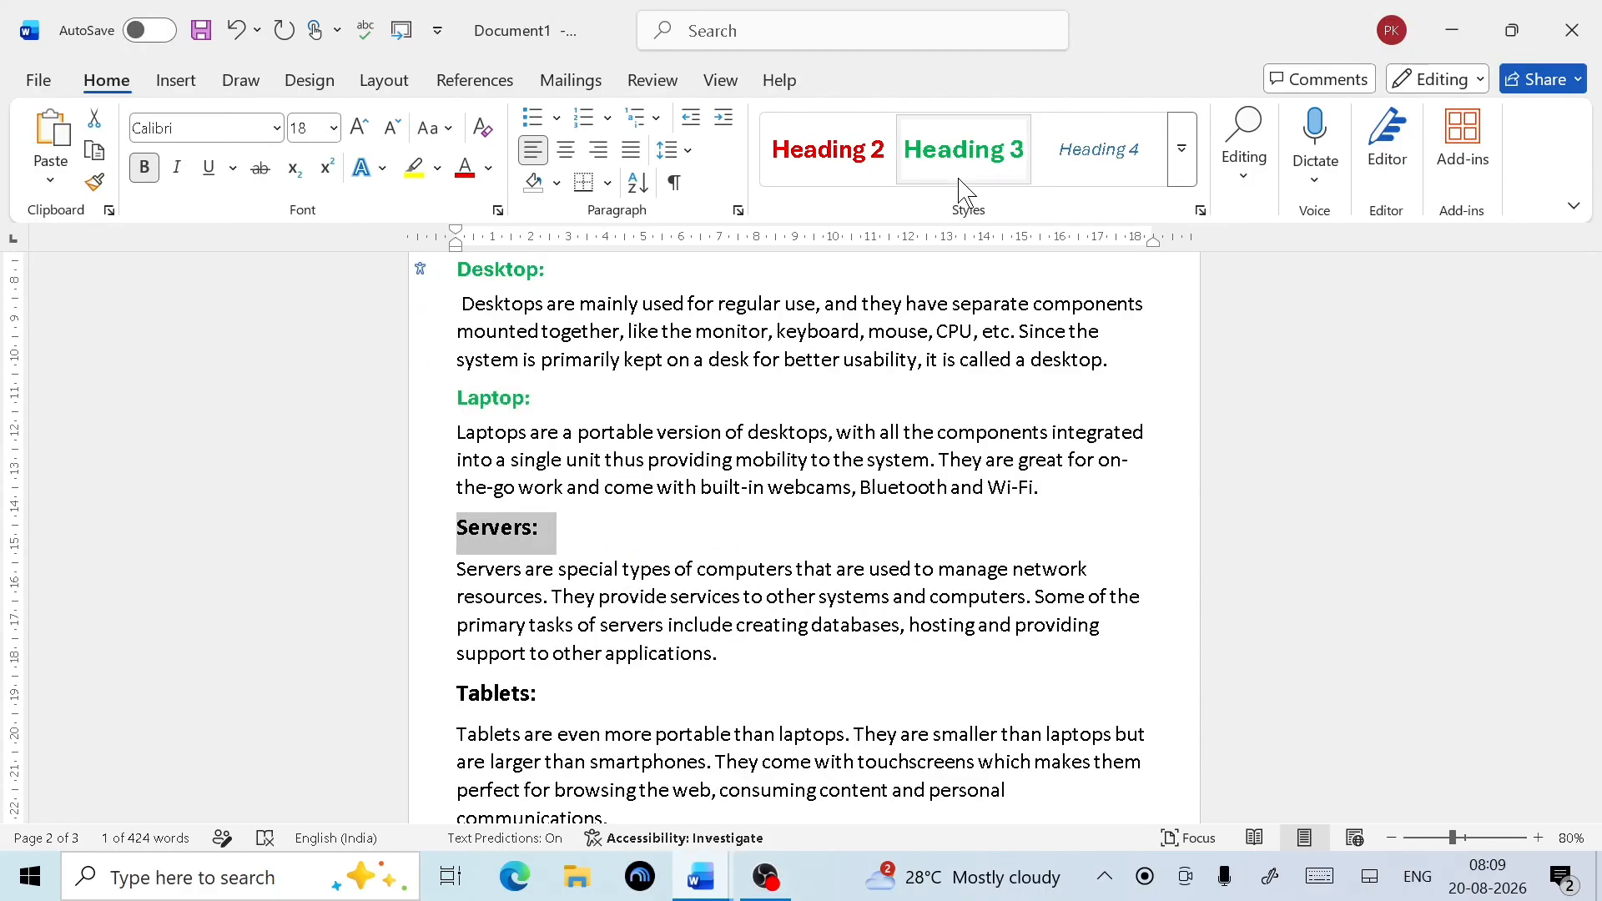
pyautogui.click(964, 149)
pyautogui.scroll(-3, 680, 524)
pyautogui.click(434, 543)
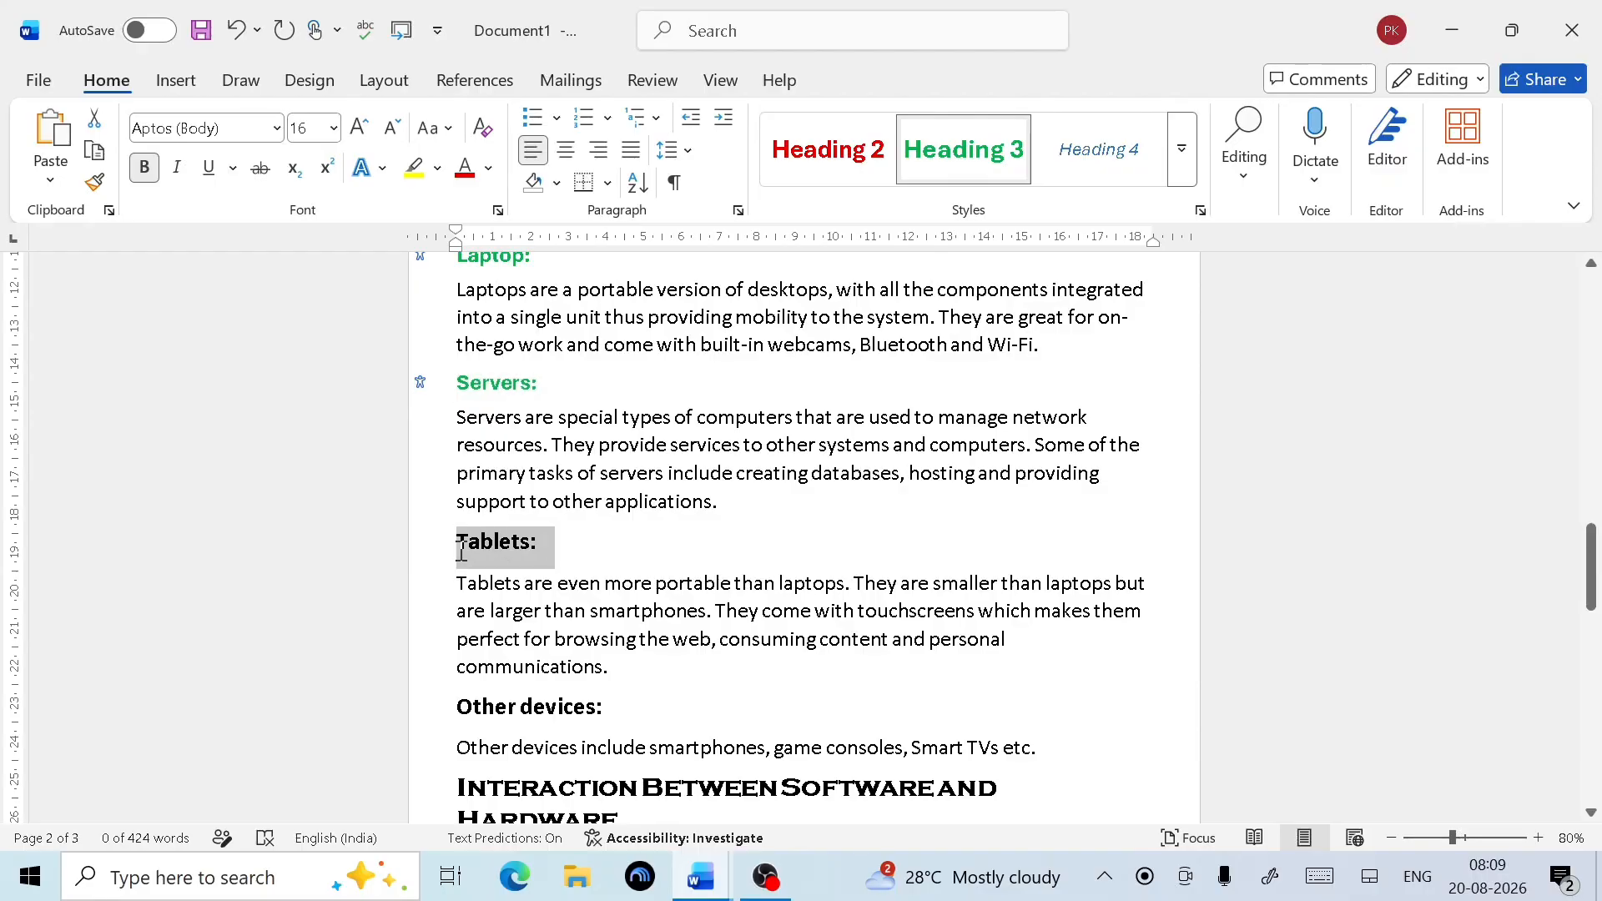
pyautogui.click(972, 163)
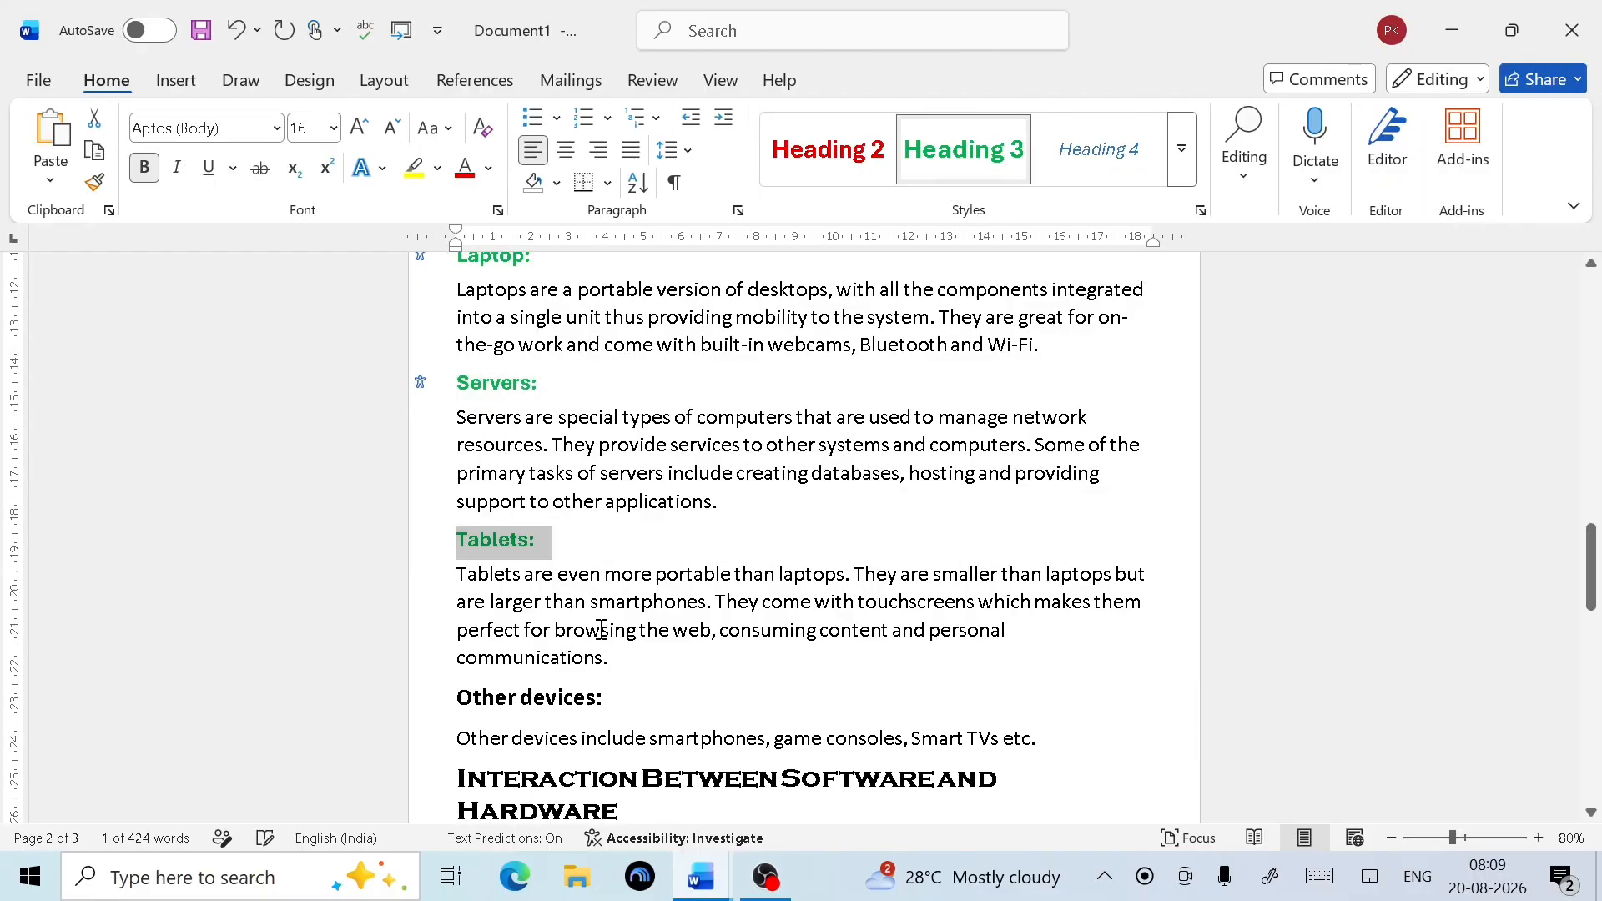
pyautogui.scroll(-3, 636, 590)
pyautogui.click(433, 555)
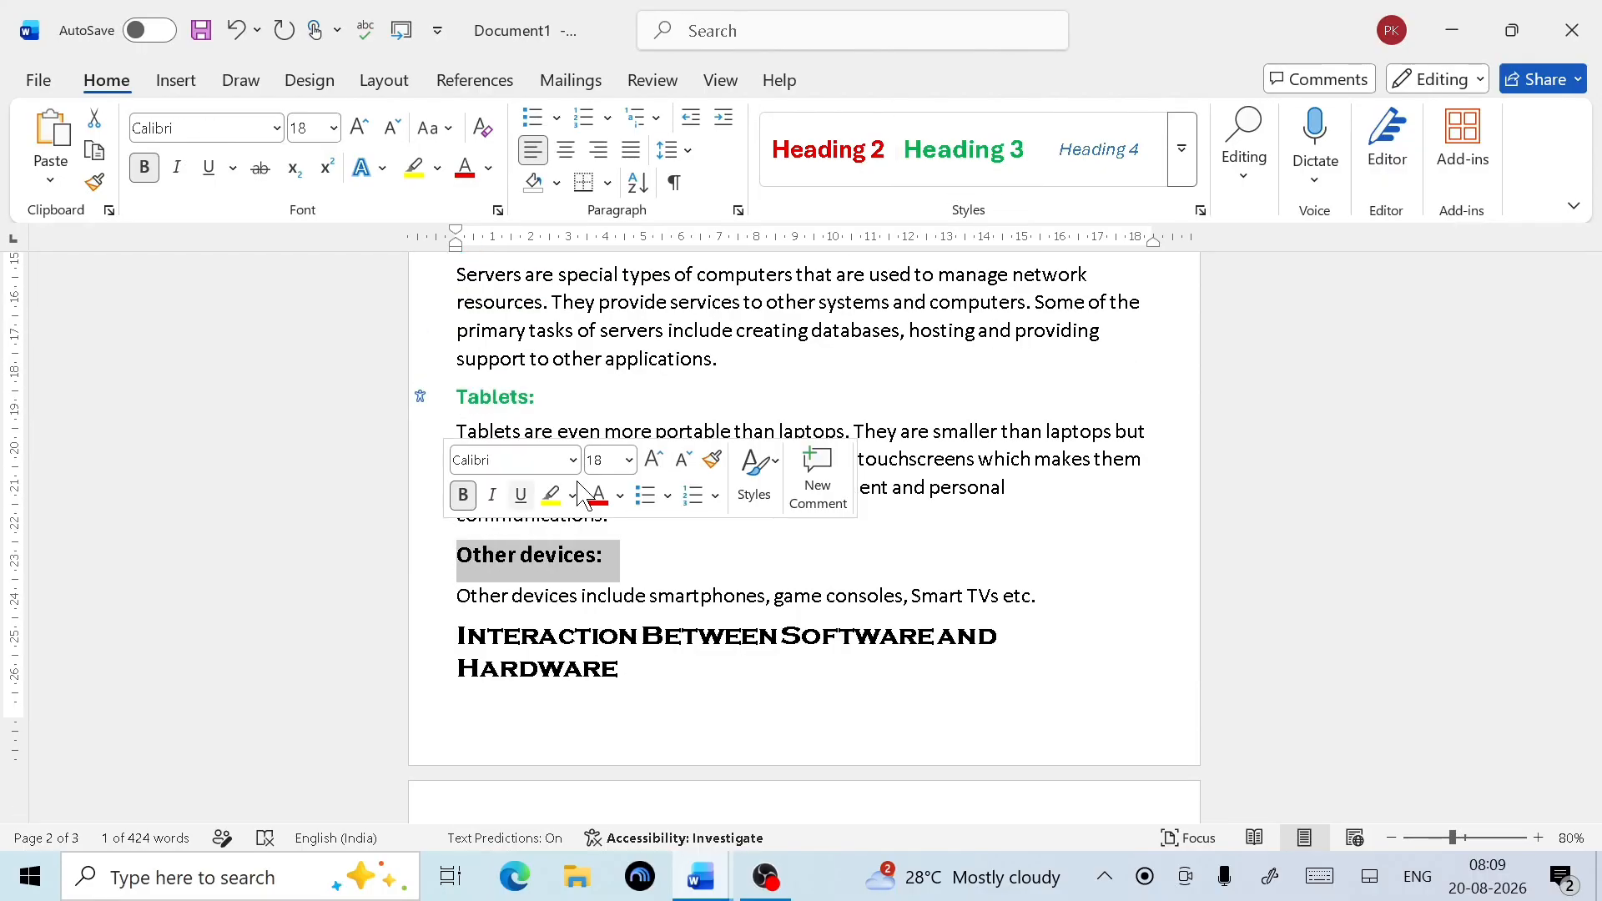
pyautogui.click(995, 164)
pyautogui.scroll(-2, 704, 651)
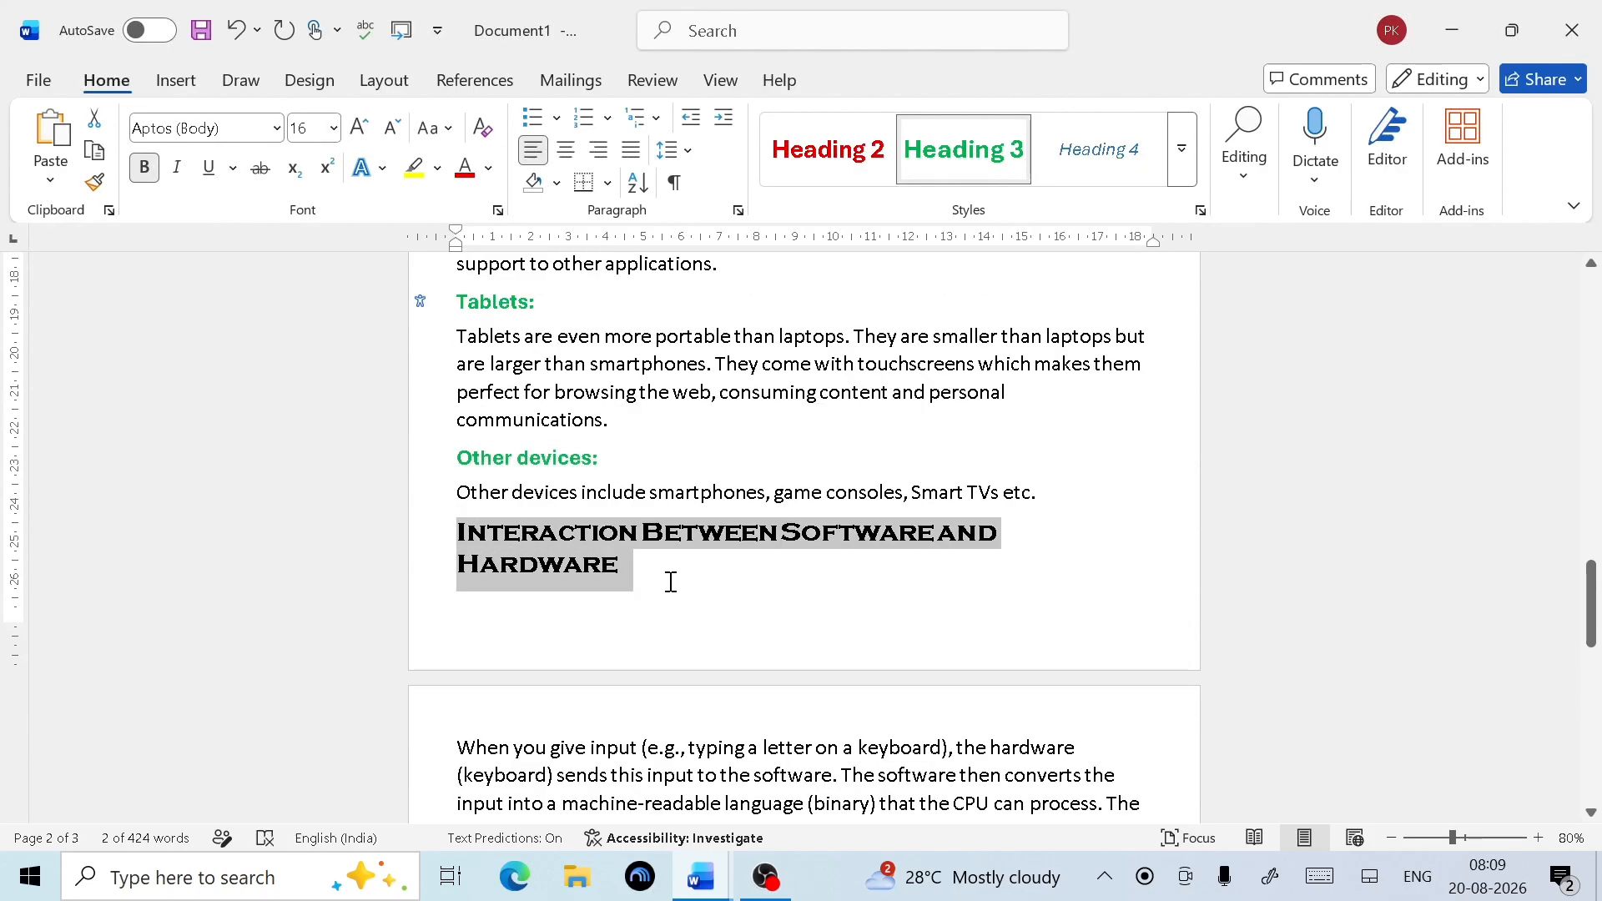
# Make 'Interaction Between Software and Hardware' a Heading 1
pyautogui.scroll(-3, 671, 581)
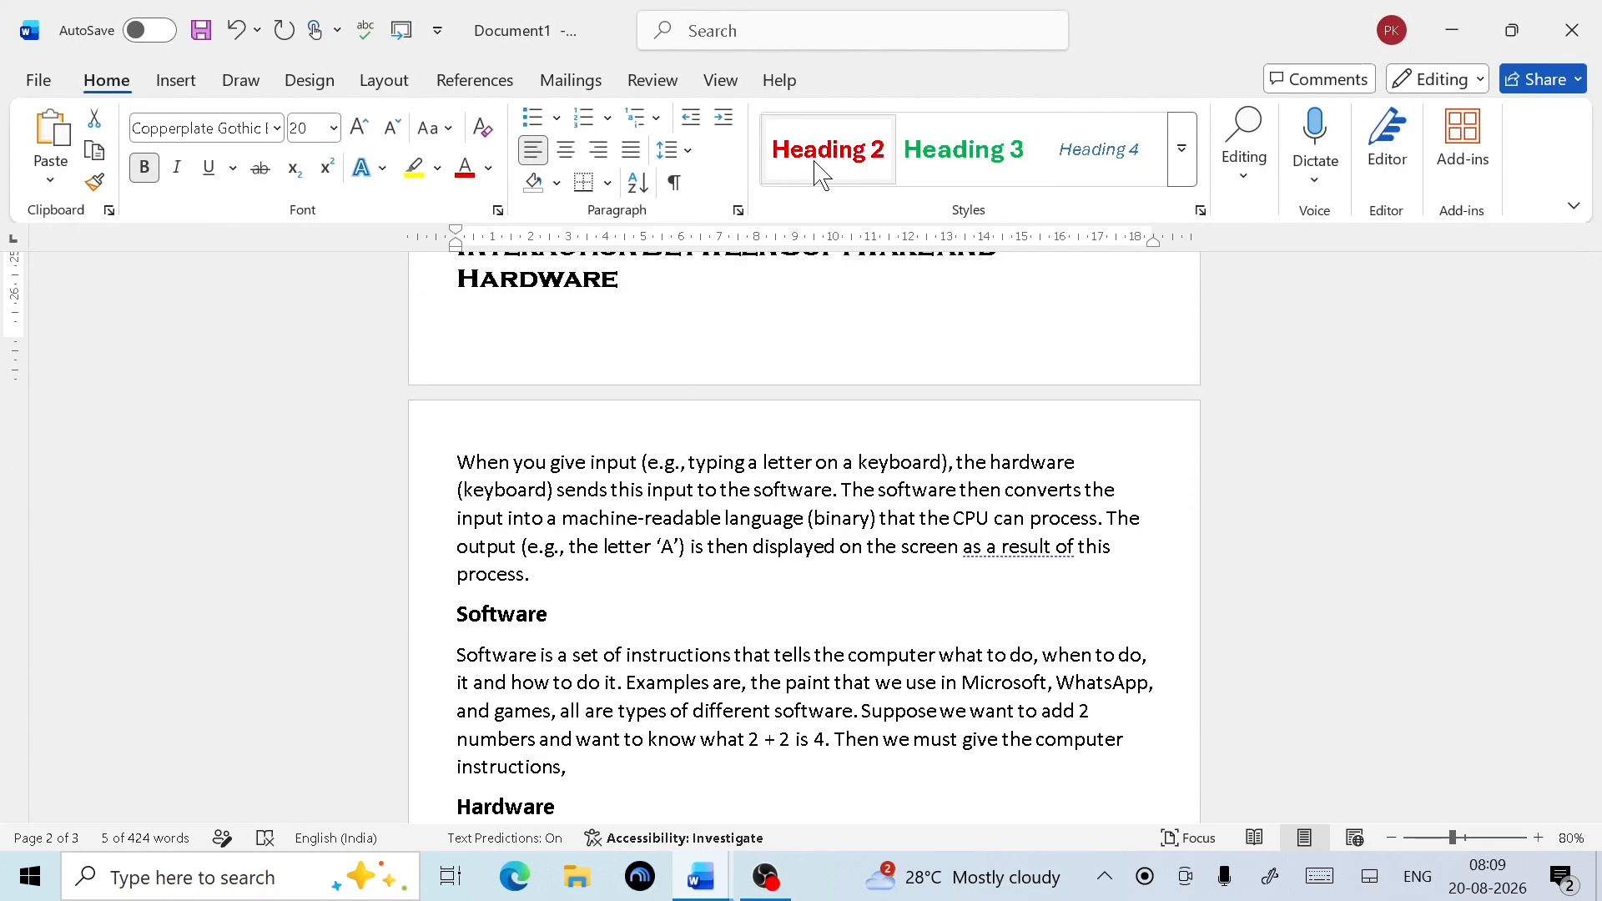
pyautogui.click(822, 174)
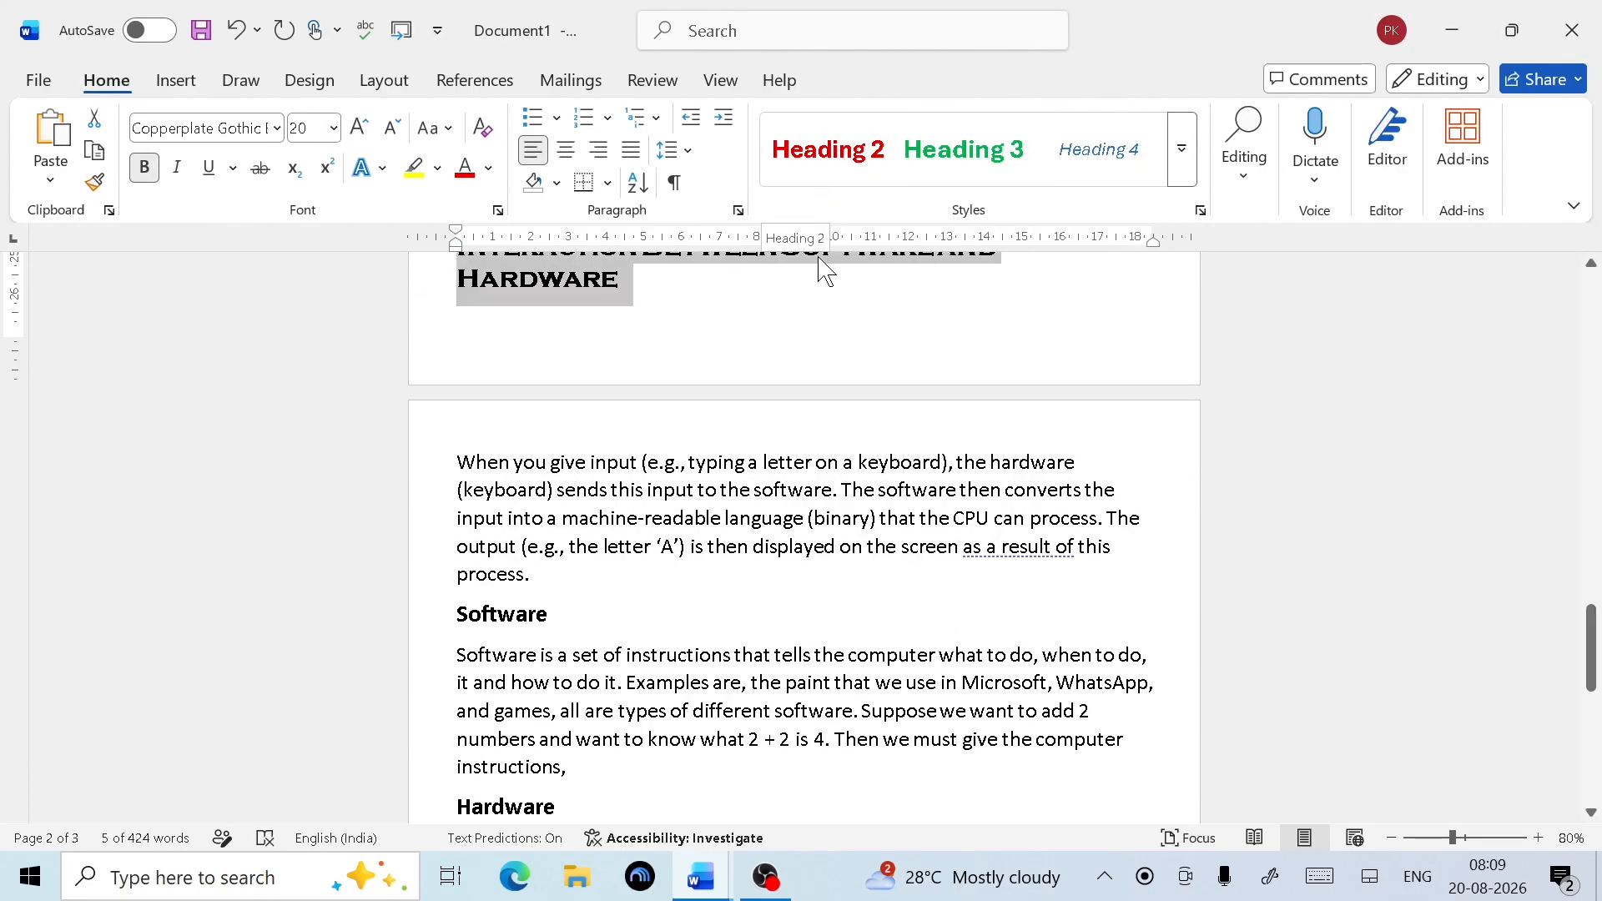
pyautogui.click(1185, 175)
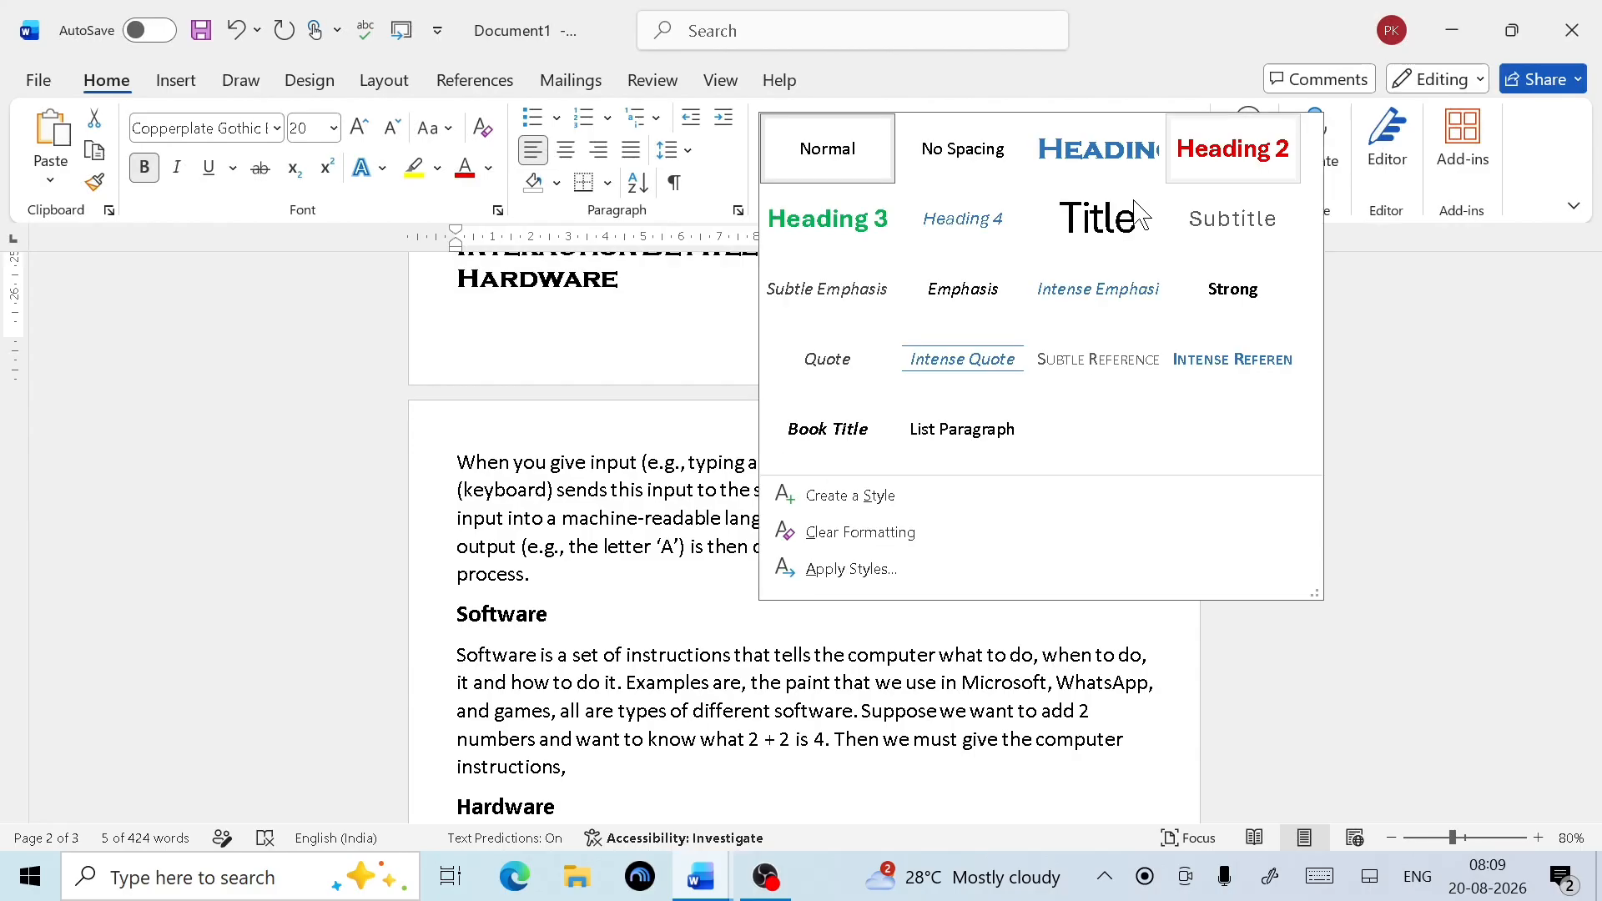
pyautogui.click(1108, 152)
# Give the 'Software' and 'Hardware' headings the Heading 2 style
pyautogui.moveTo(551, 596); pyautogui.dragTo(457, 596)
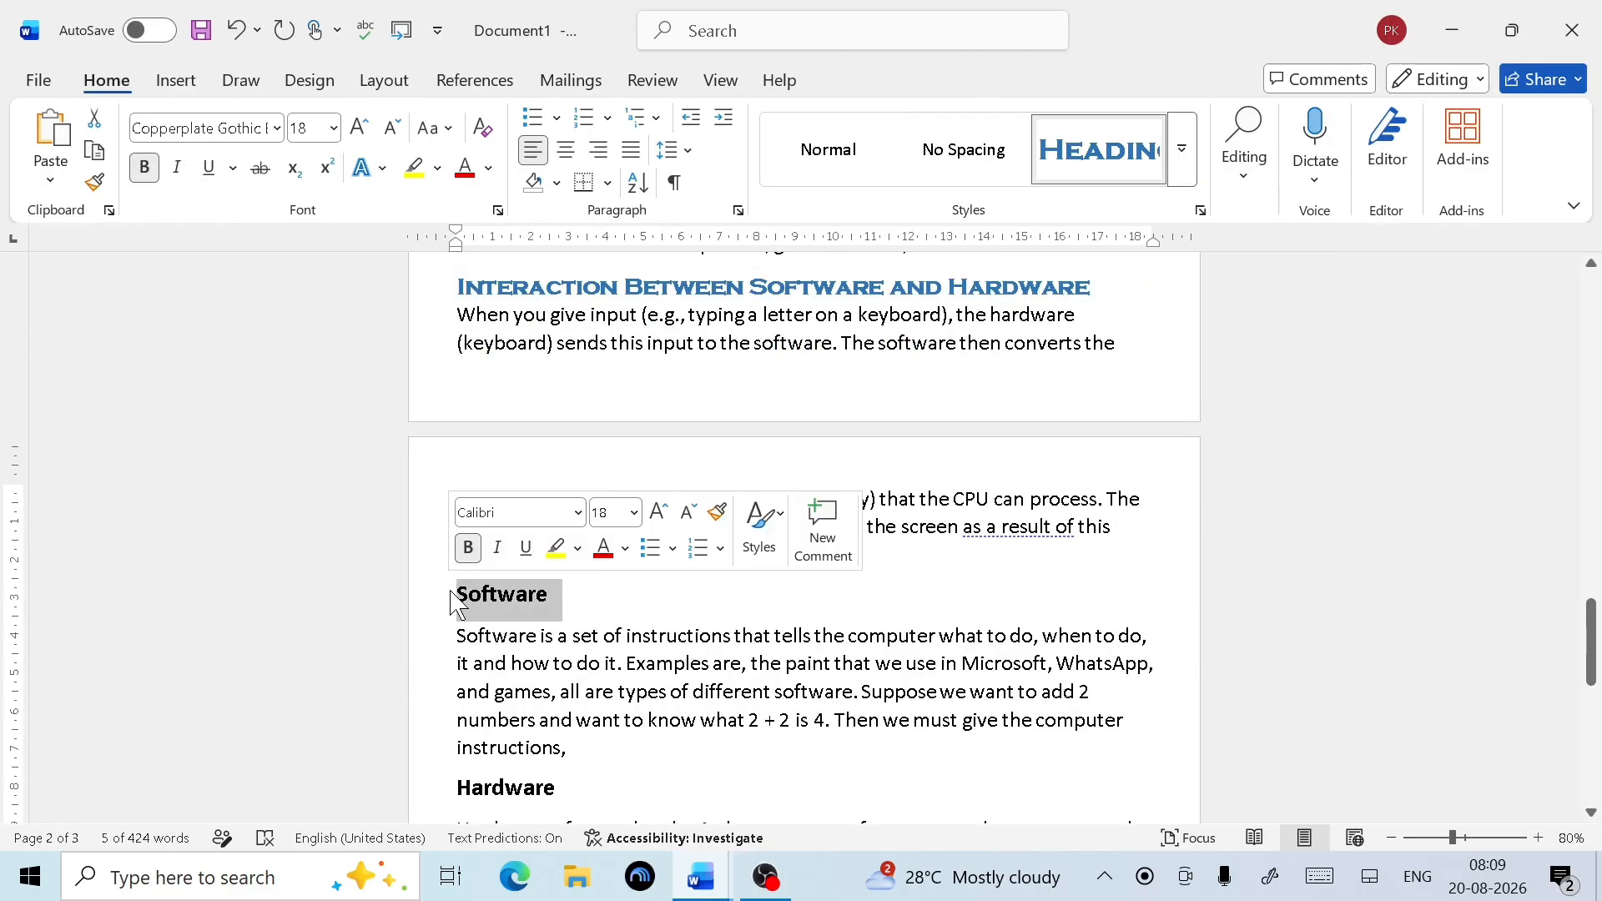
pyautogui.click(1190, 171)
pyautogui.press('Escape')
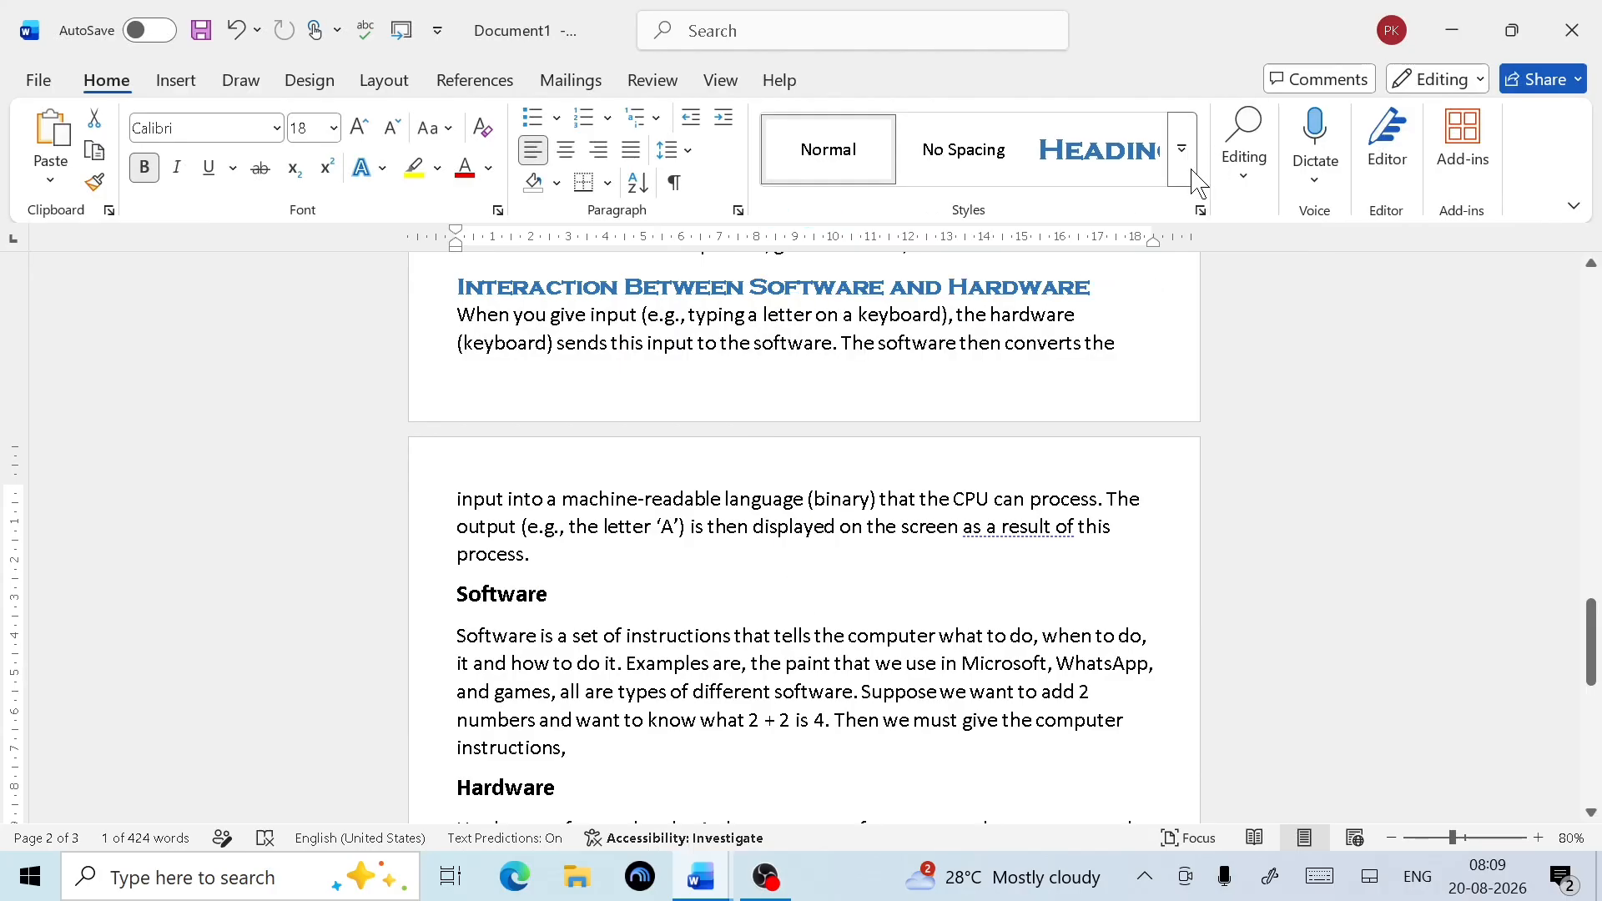
pyautogui.scroll(-3, 573, 648)
pyautogui.moveTo(571, 643); pyautogui.dragTo(459, 636)
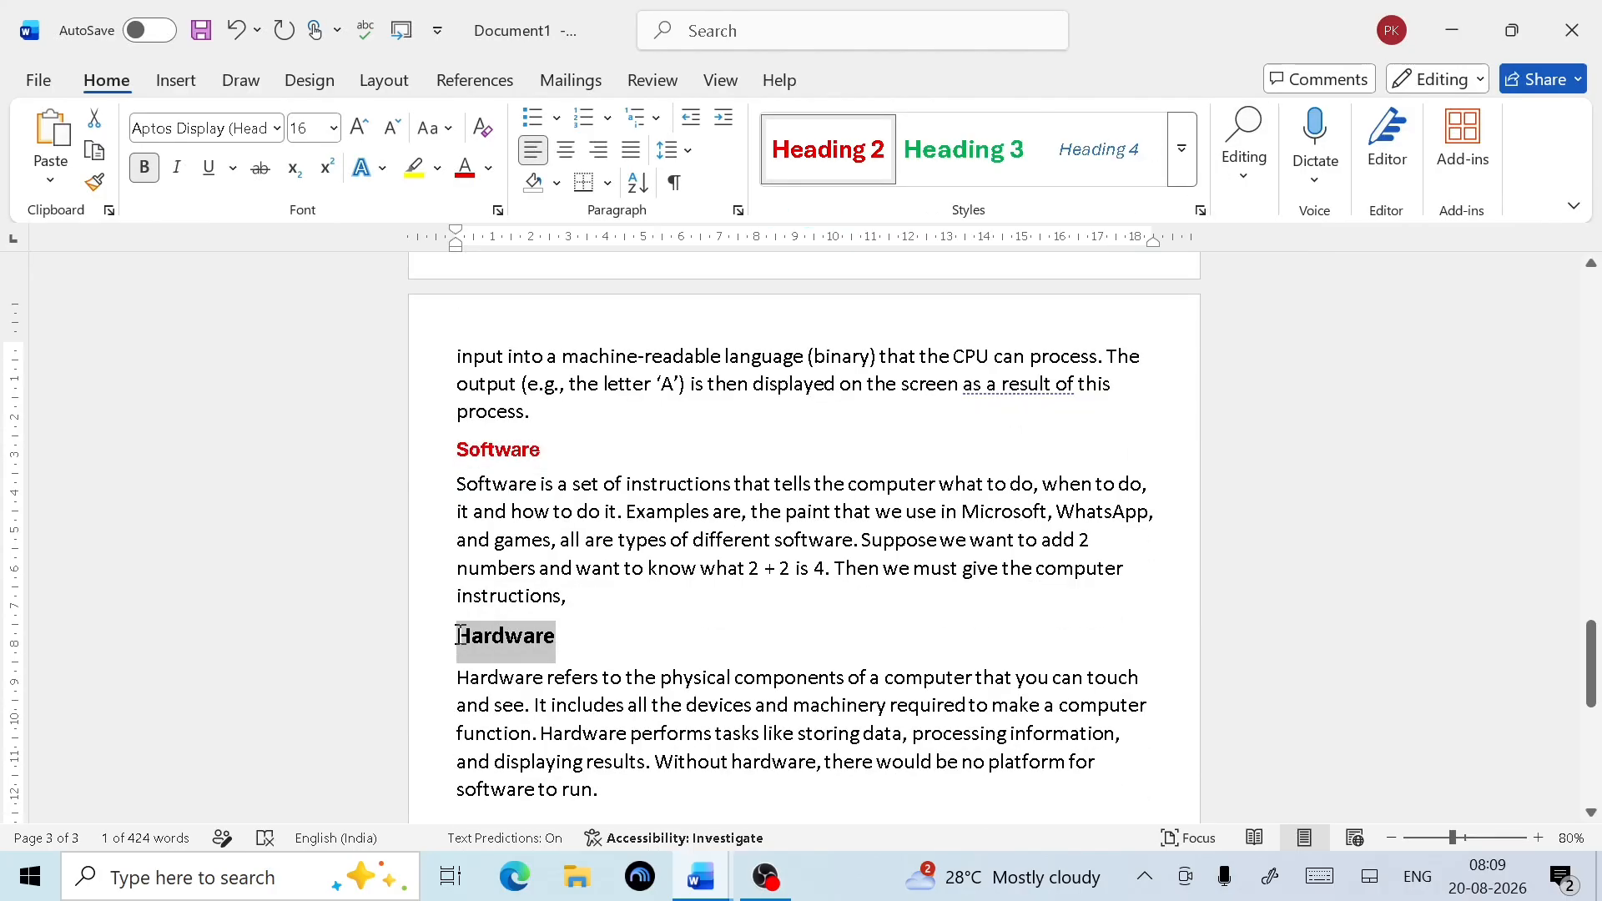
pyautogui.click(859, 163)
pyautogui.click(806, 653)
pyautogui.scroll(-3, 807, 652)
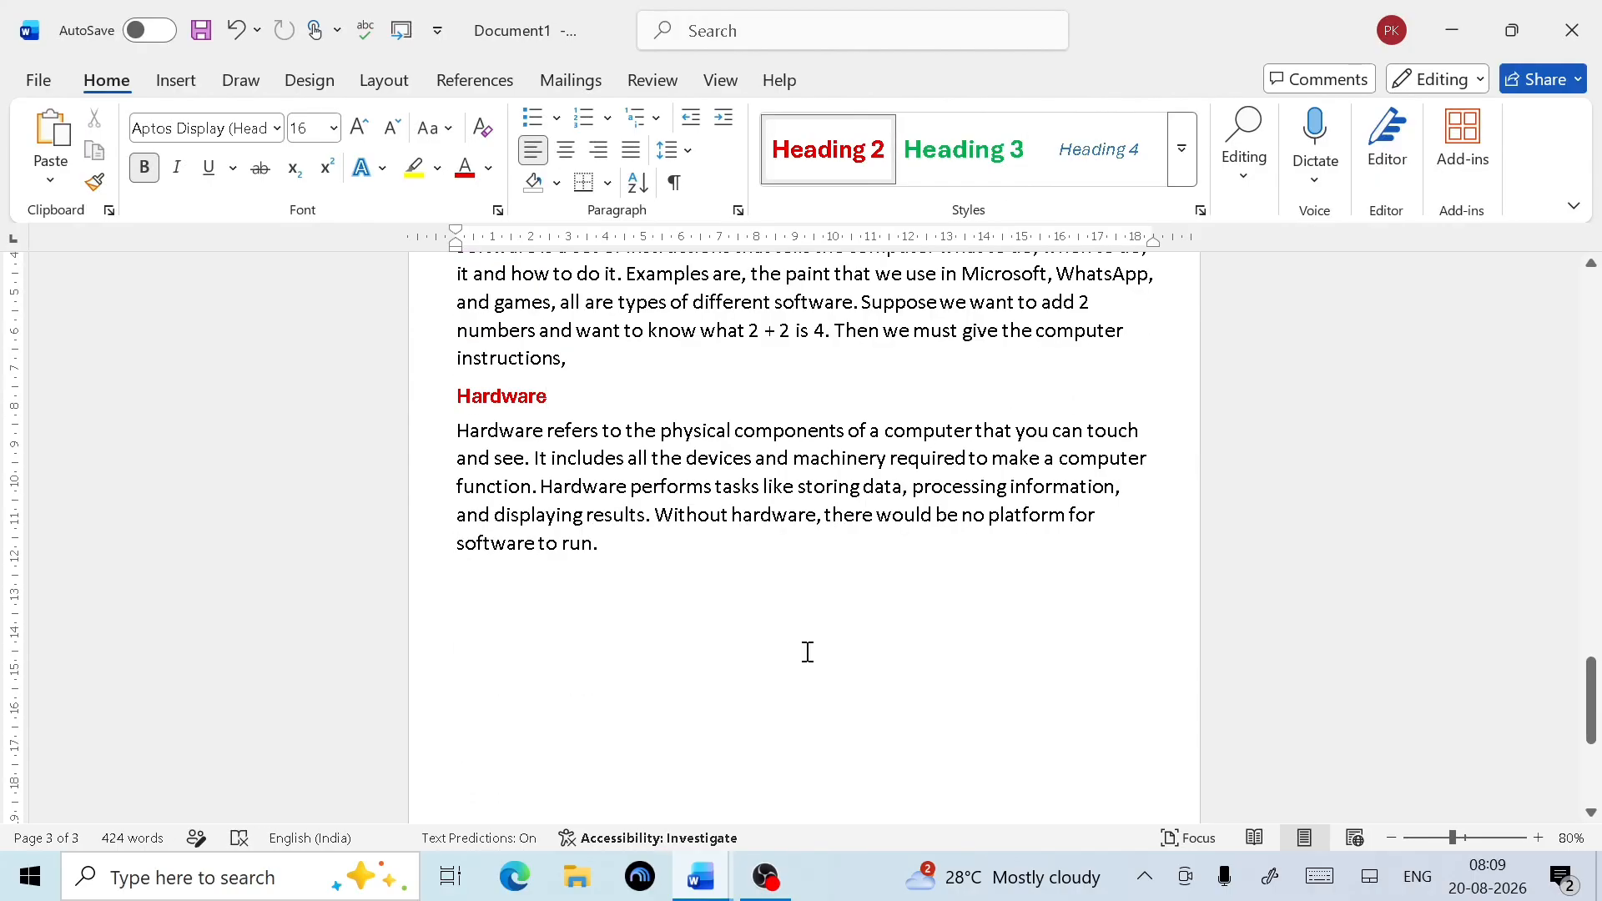
pyautogui.scroll(8, 806, 652)
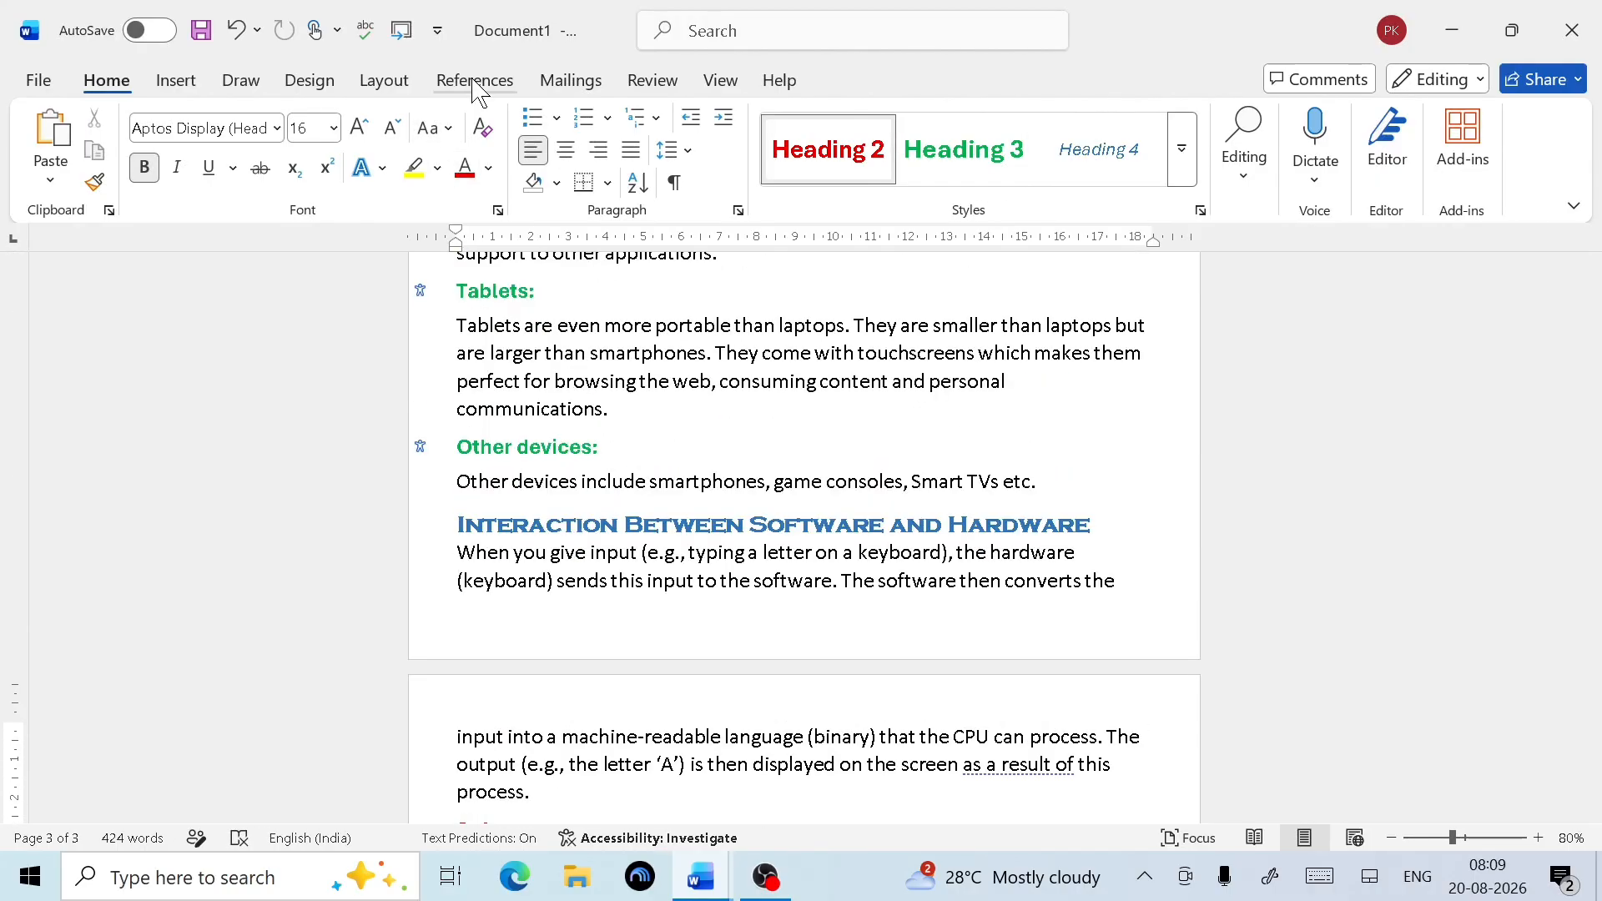
# Enlarge the 'Index for Computer Notebook' title to 18 pt and open Table of Contents below it
pyautogui.click(475, 83)
pyautogui.scroll(15, 615, 476)
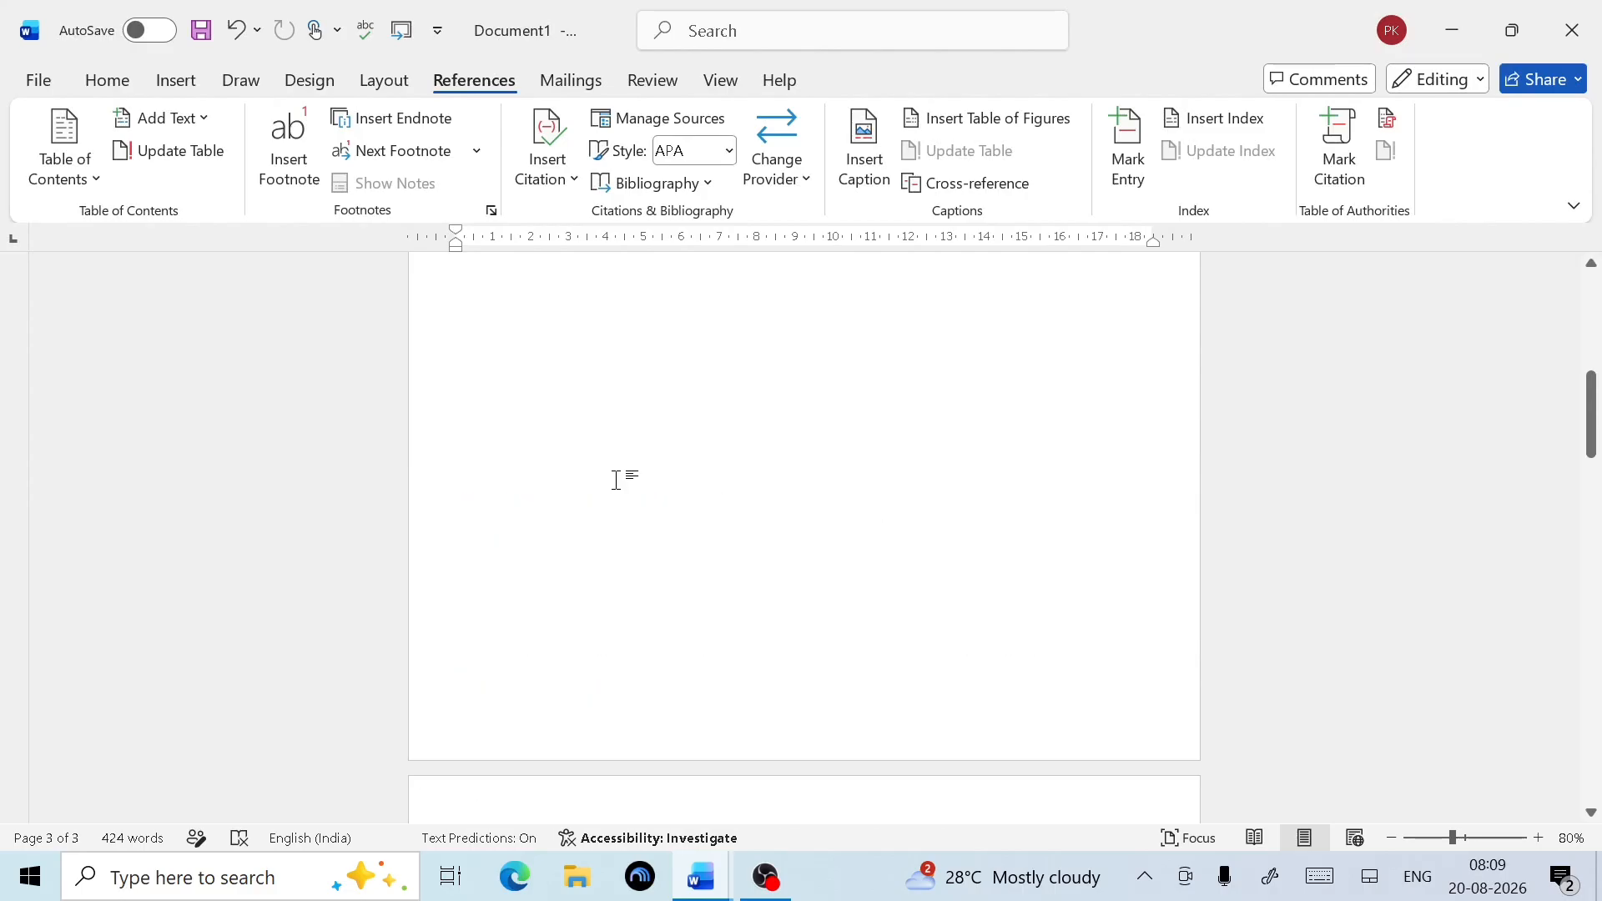
pyautogui.scroll(4, 618, 477)
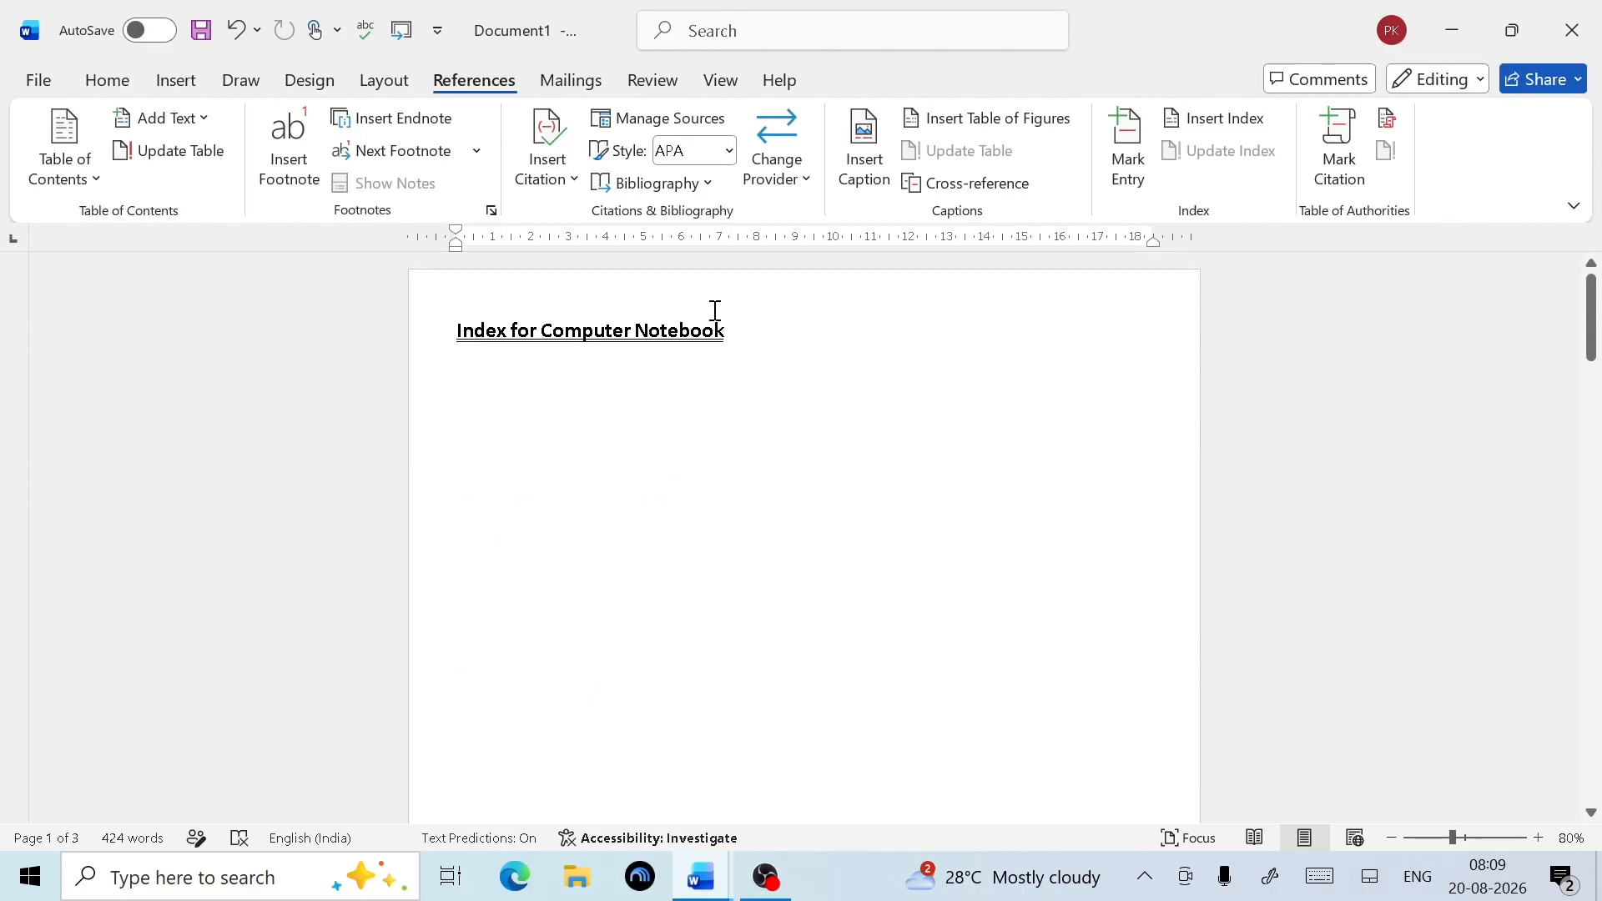
pyautogui.moveTo(719, 331); pyautogui.dragTo(457, 332)
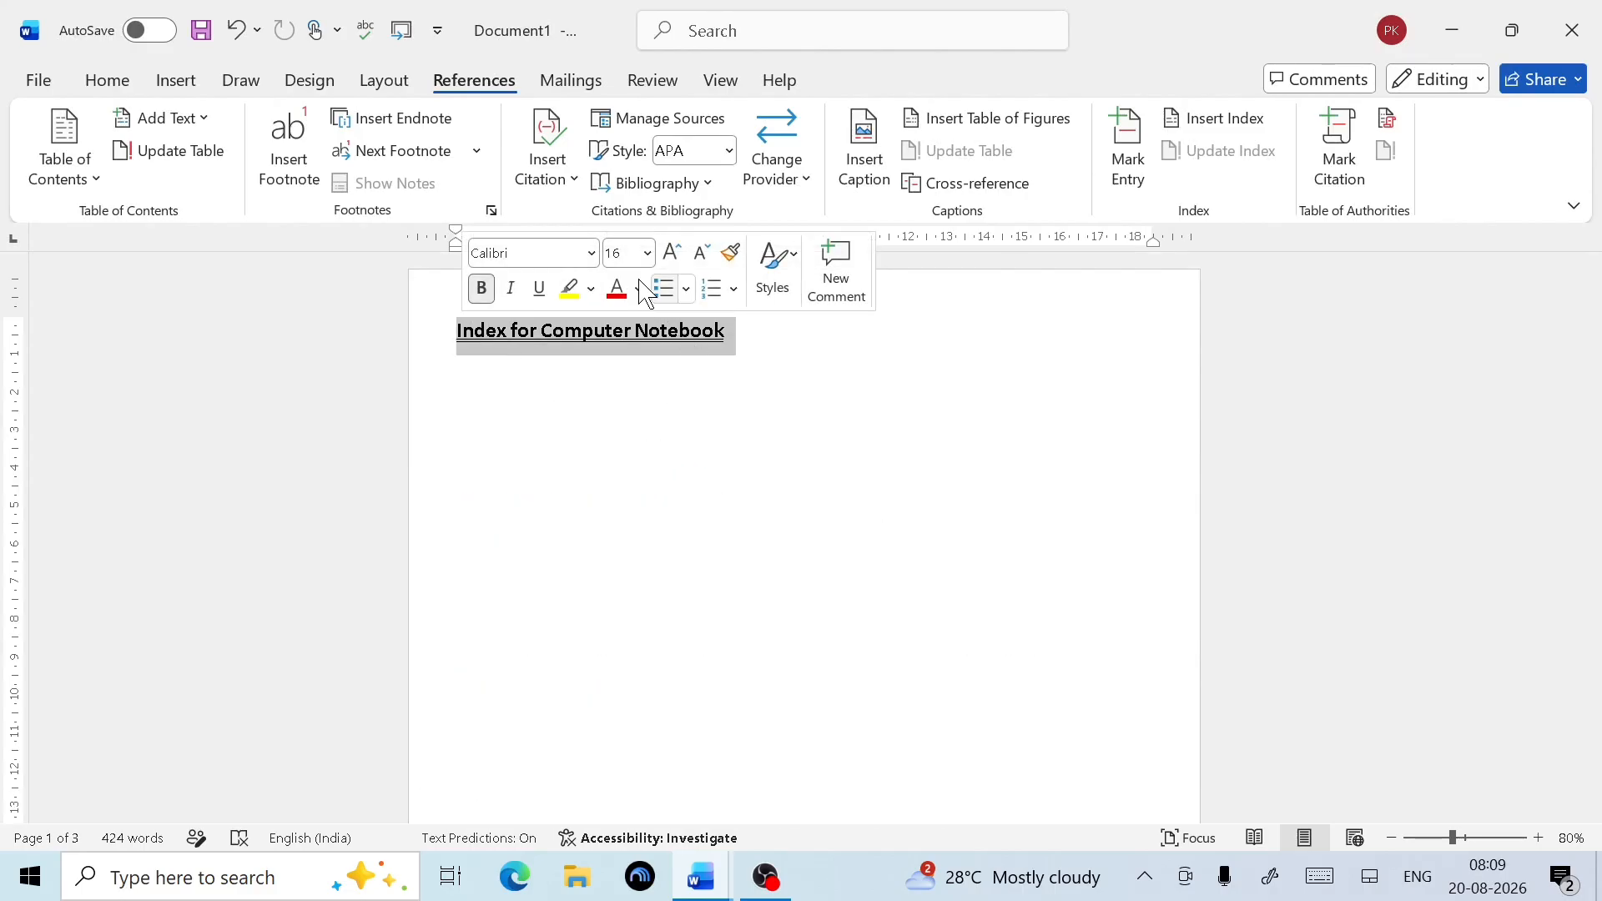
pyautogui.click(670, 252)
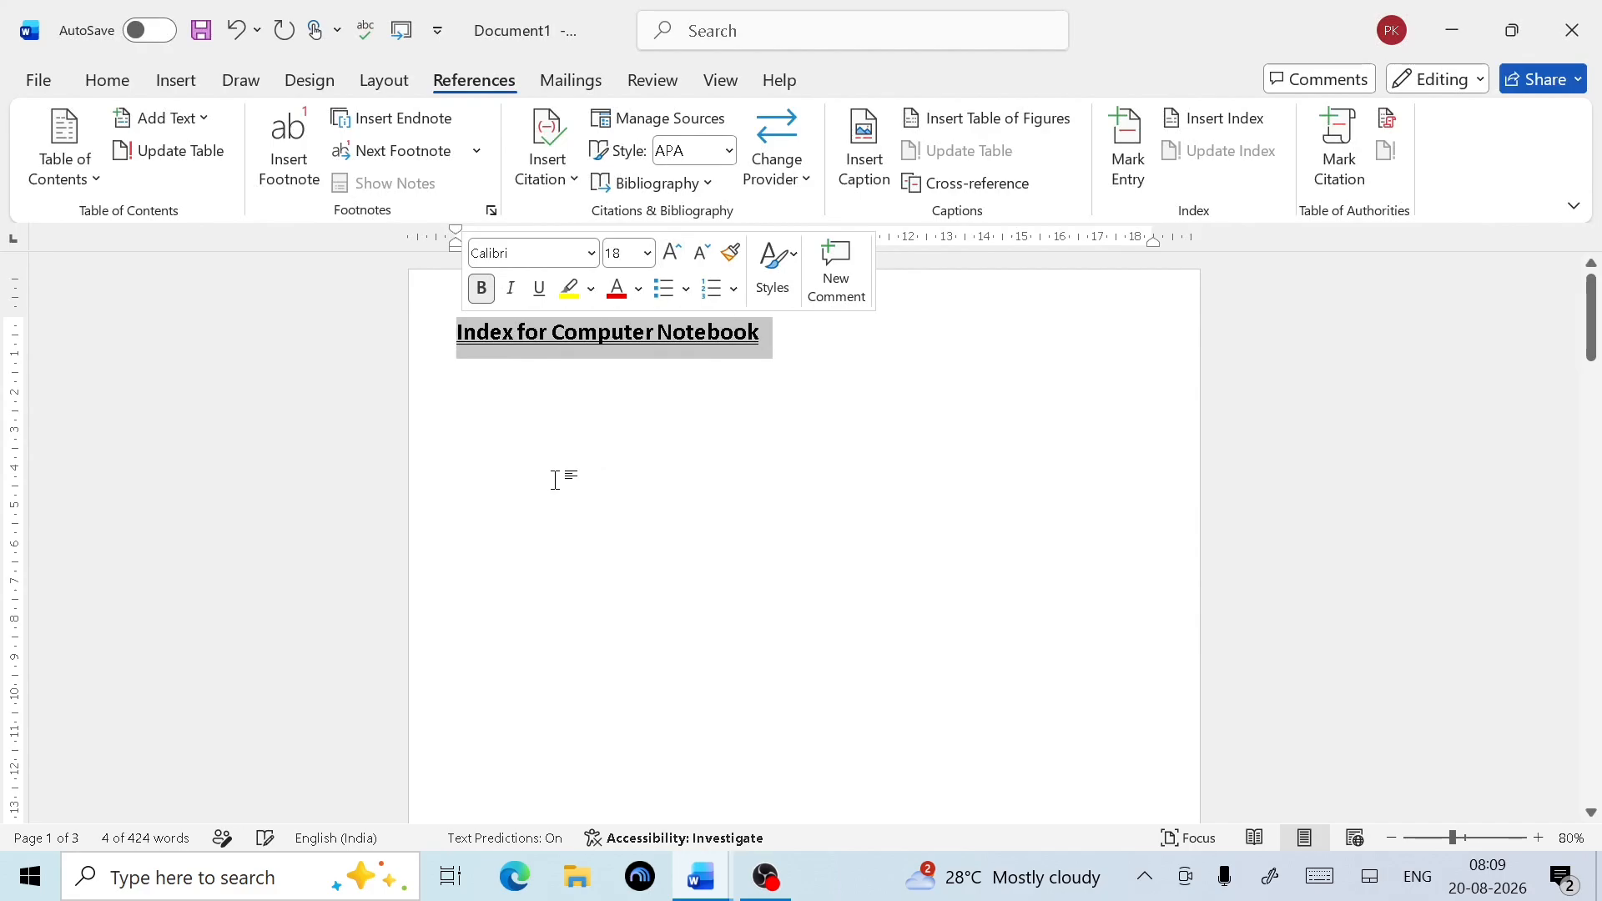
pyautogui.click(492, 437)
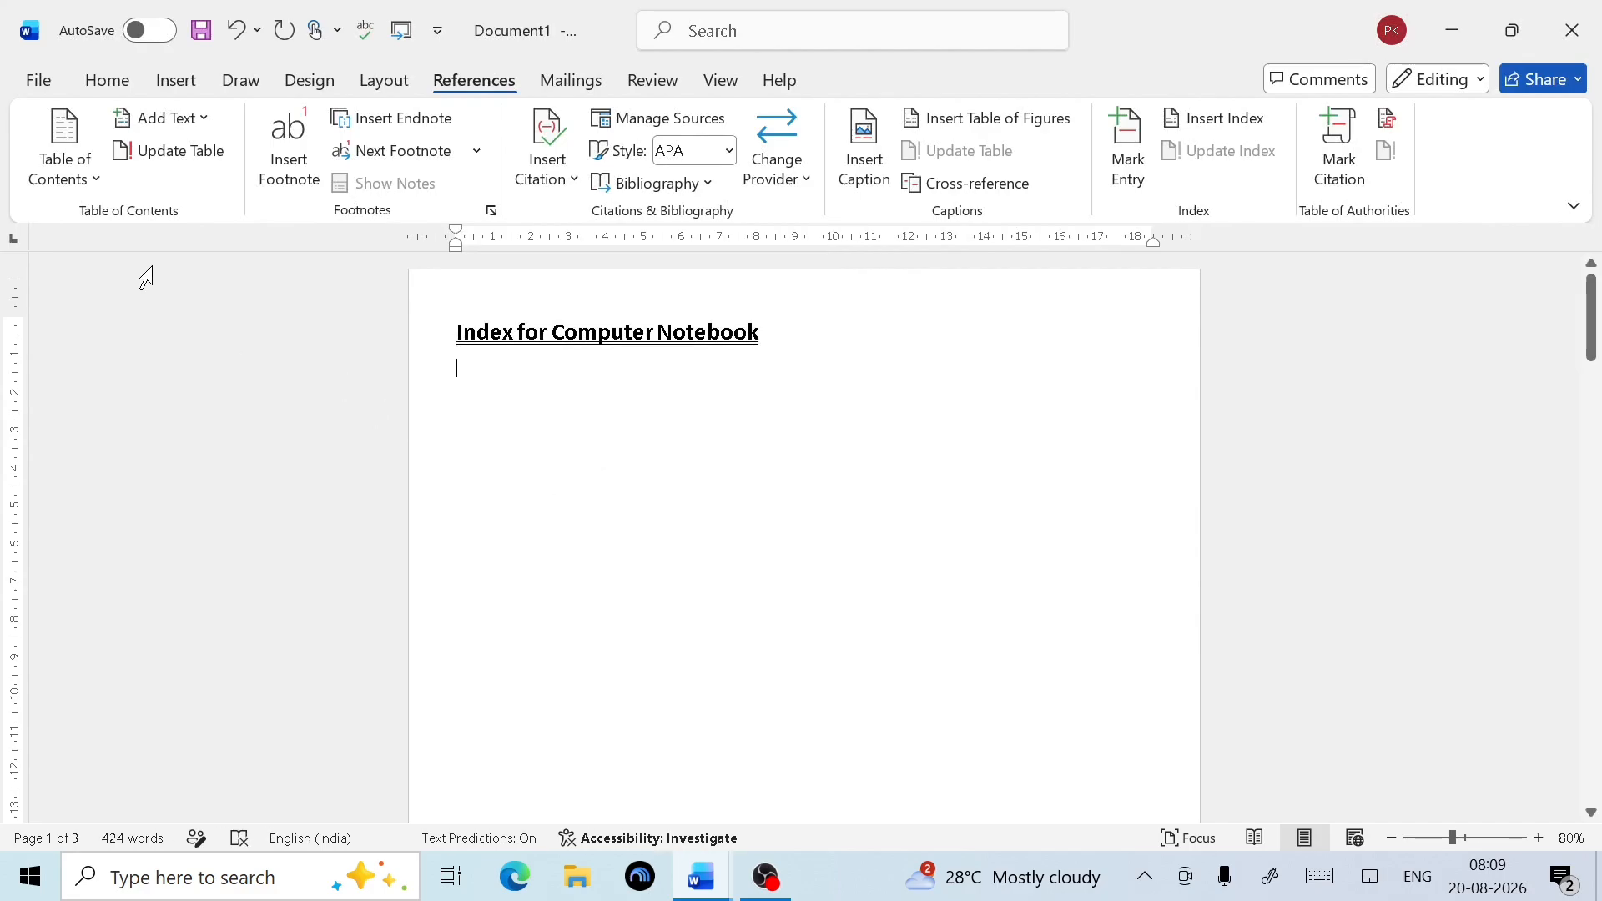
pyautogui.click(57, 174)
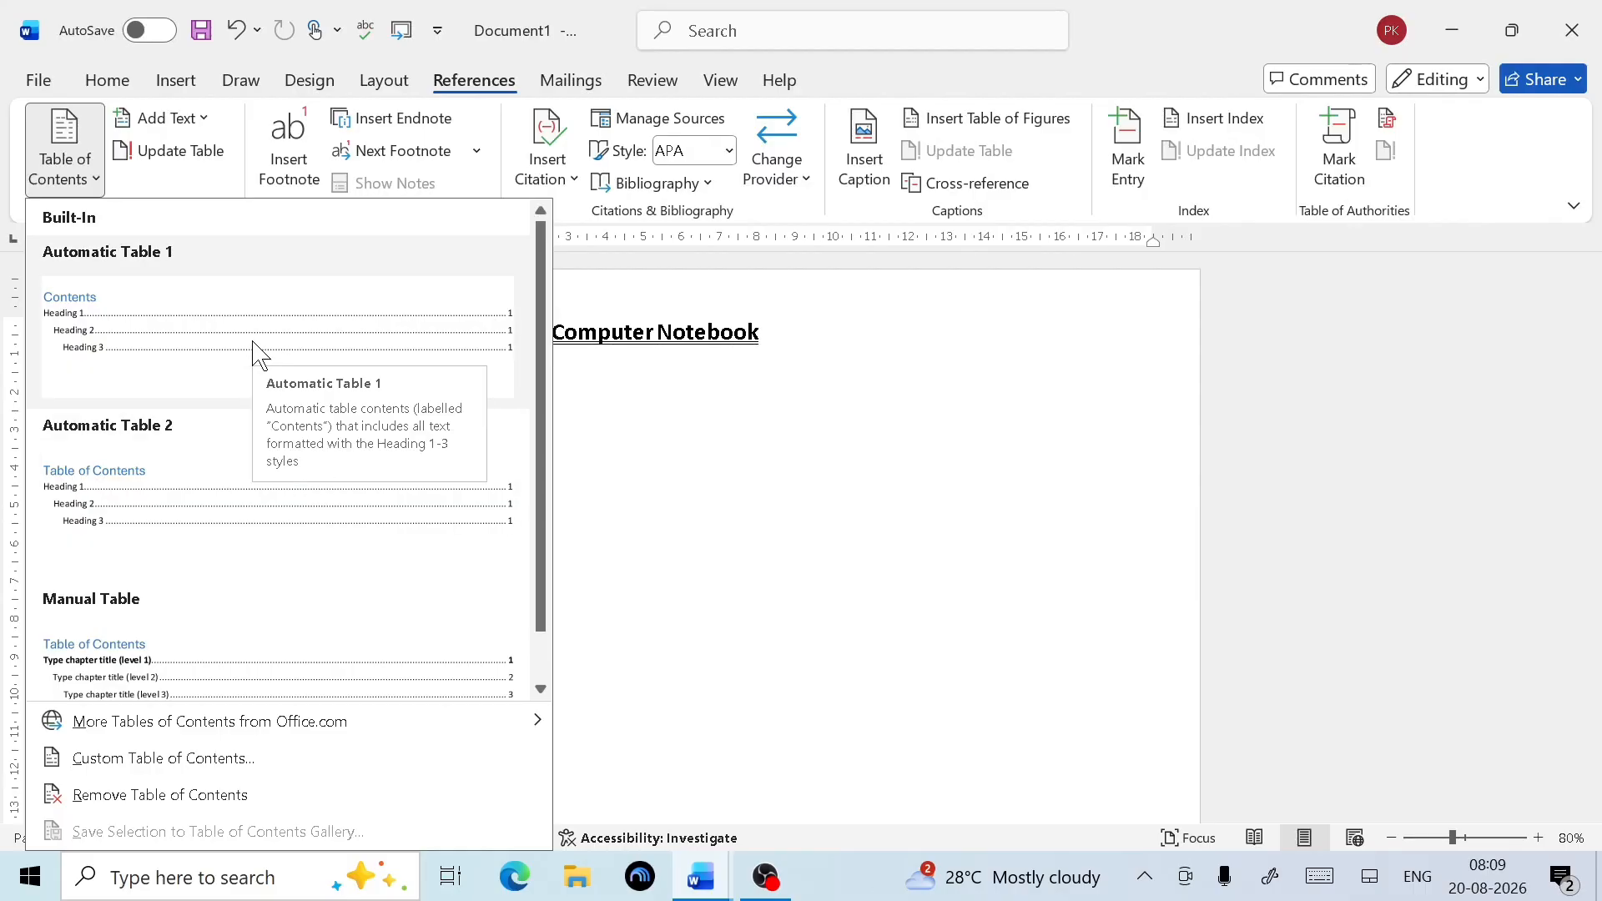
# Insert Automatic Table 1 as a 'Contents' table under the title
pyautogui.click(542, 689)
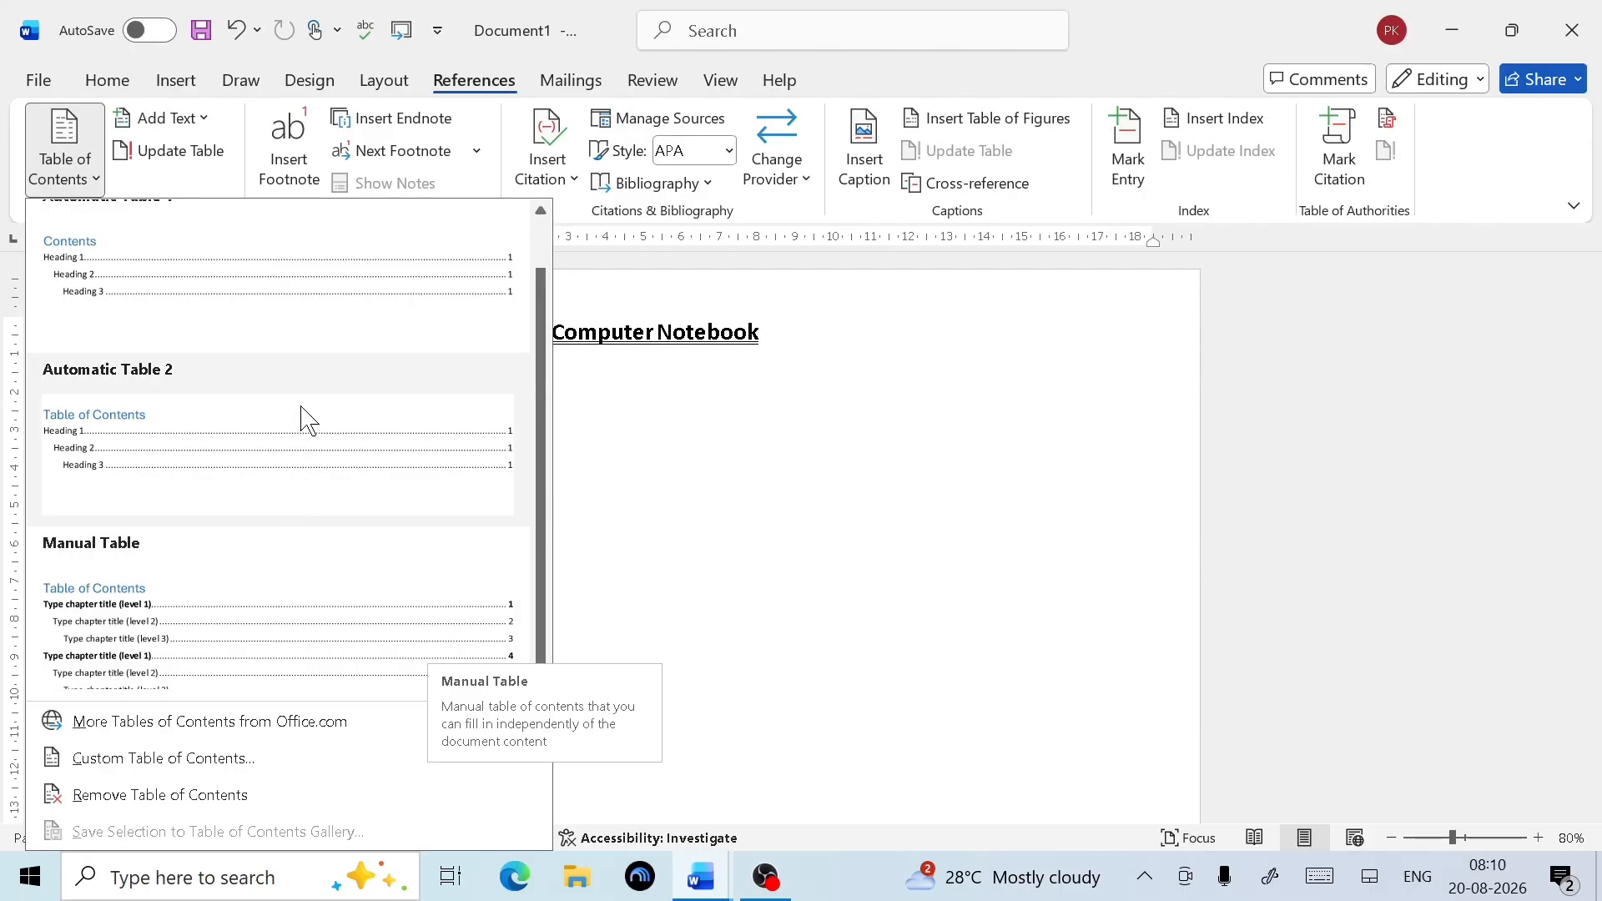
pyautogui.scroll(1, 296, 422)
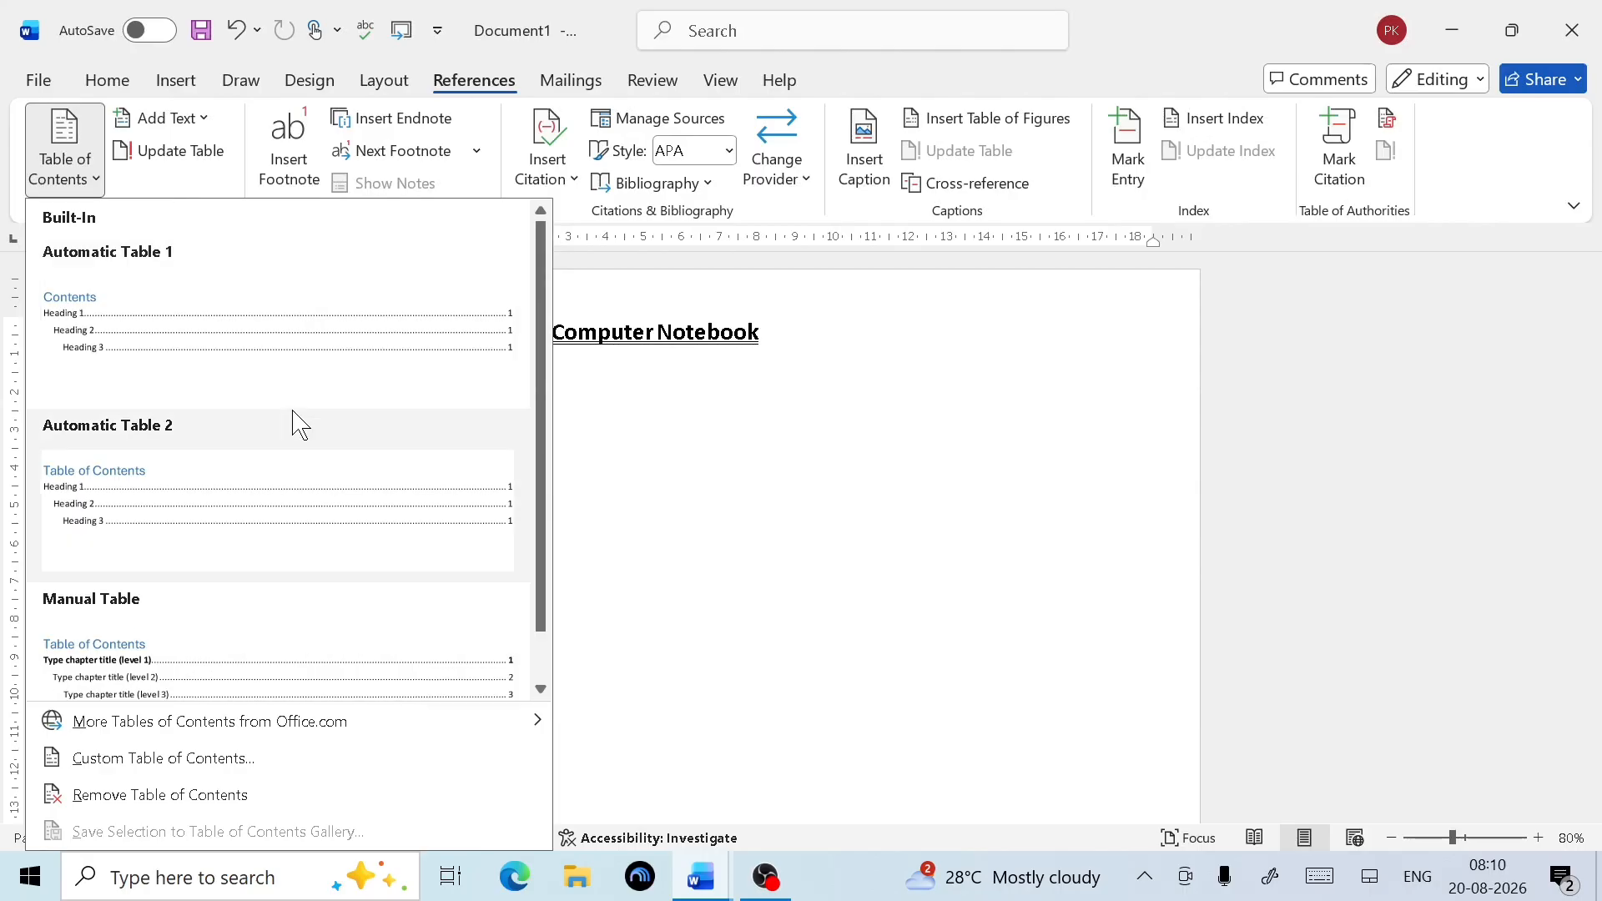
pyautogui.click(263, 355)
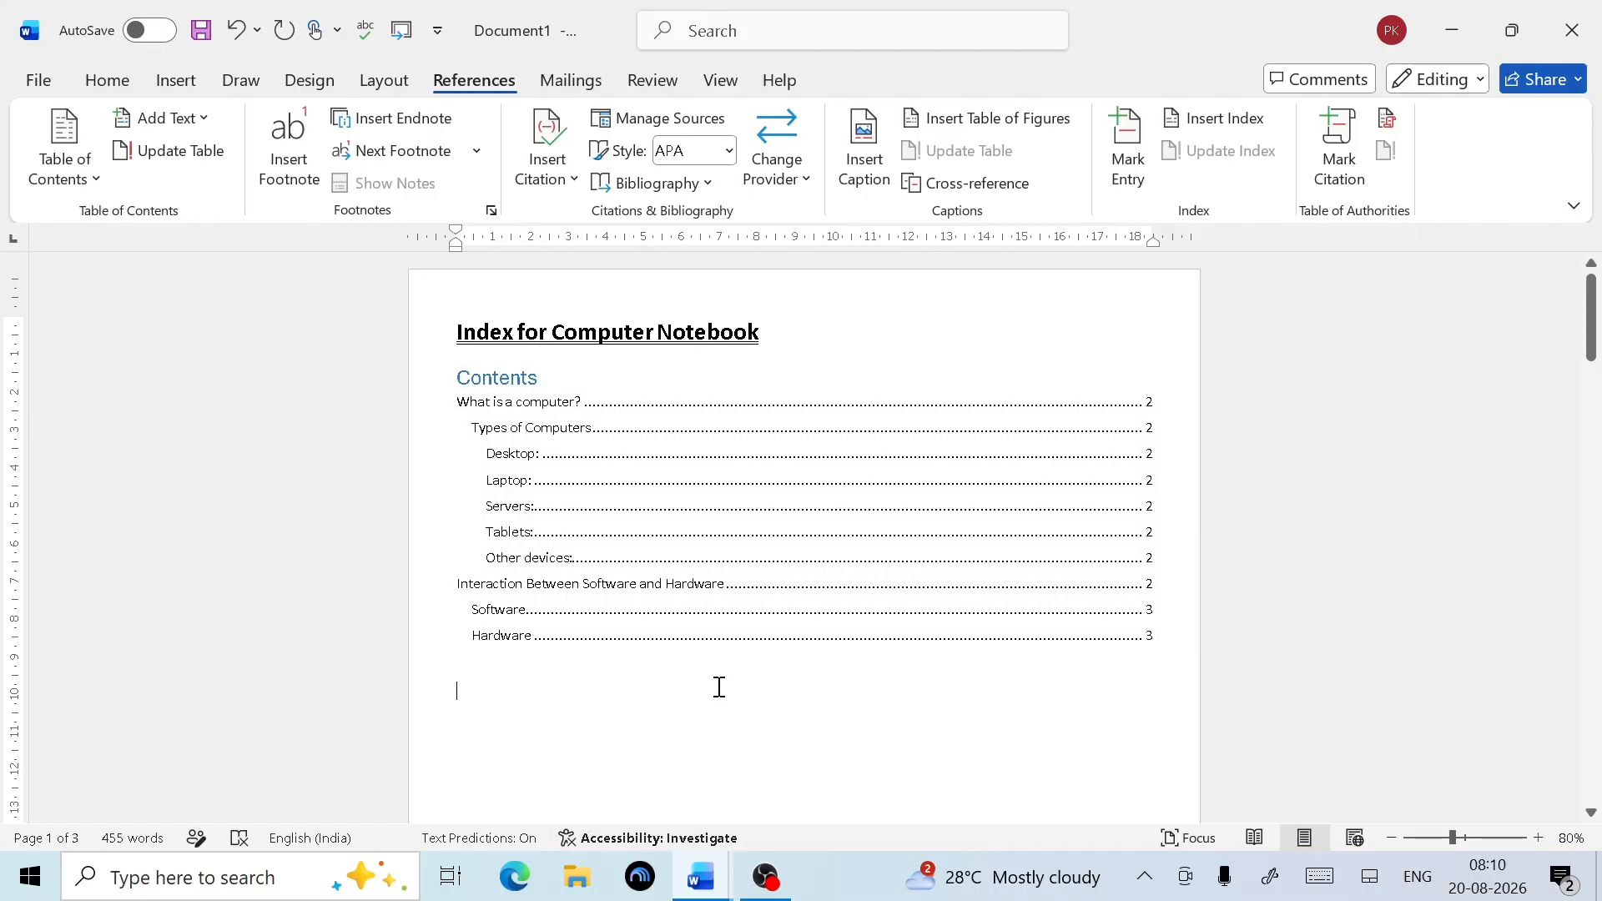
pyautogui.scroll(4, 719, 687)
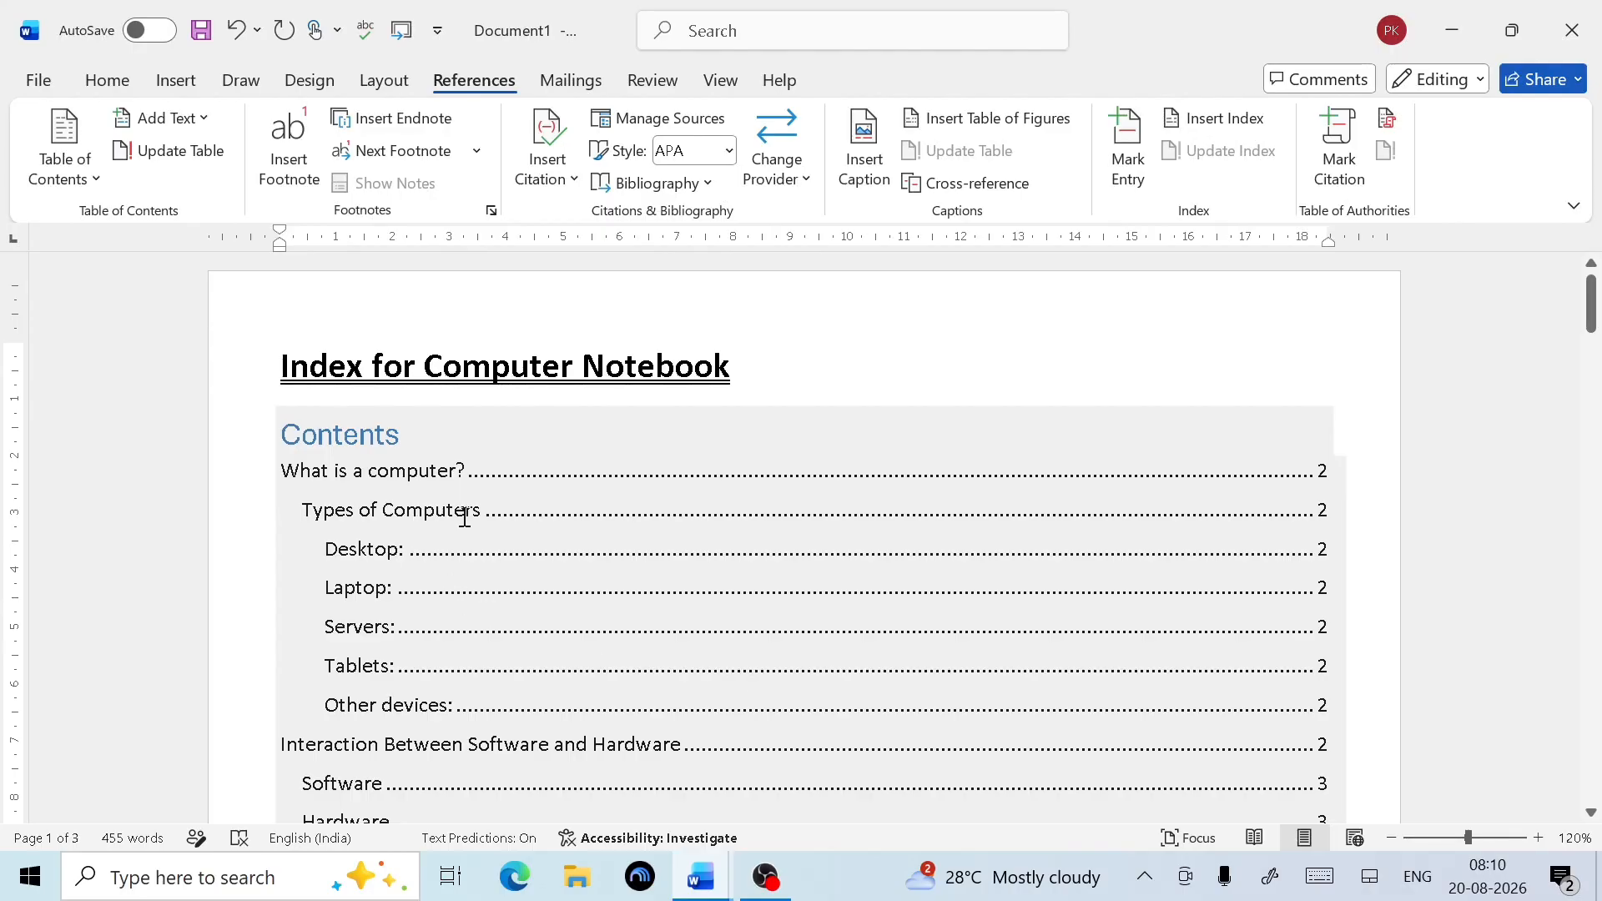
pyautogui.scroll(-2, 530, 494)
pyautogui.scroll(1, 447, 487)
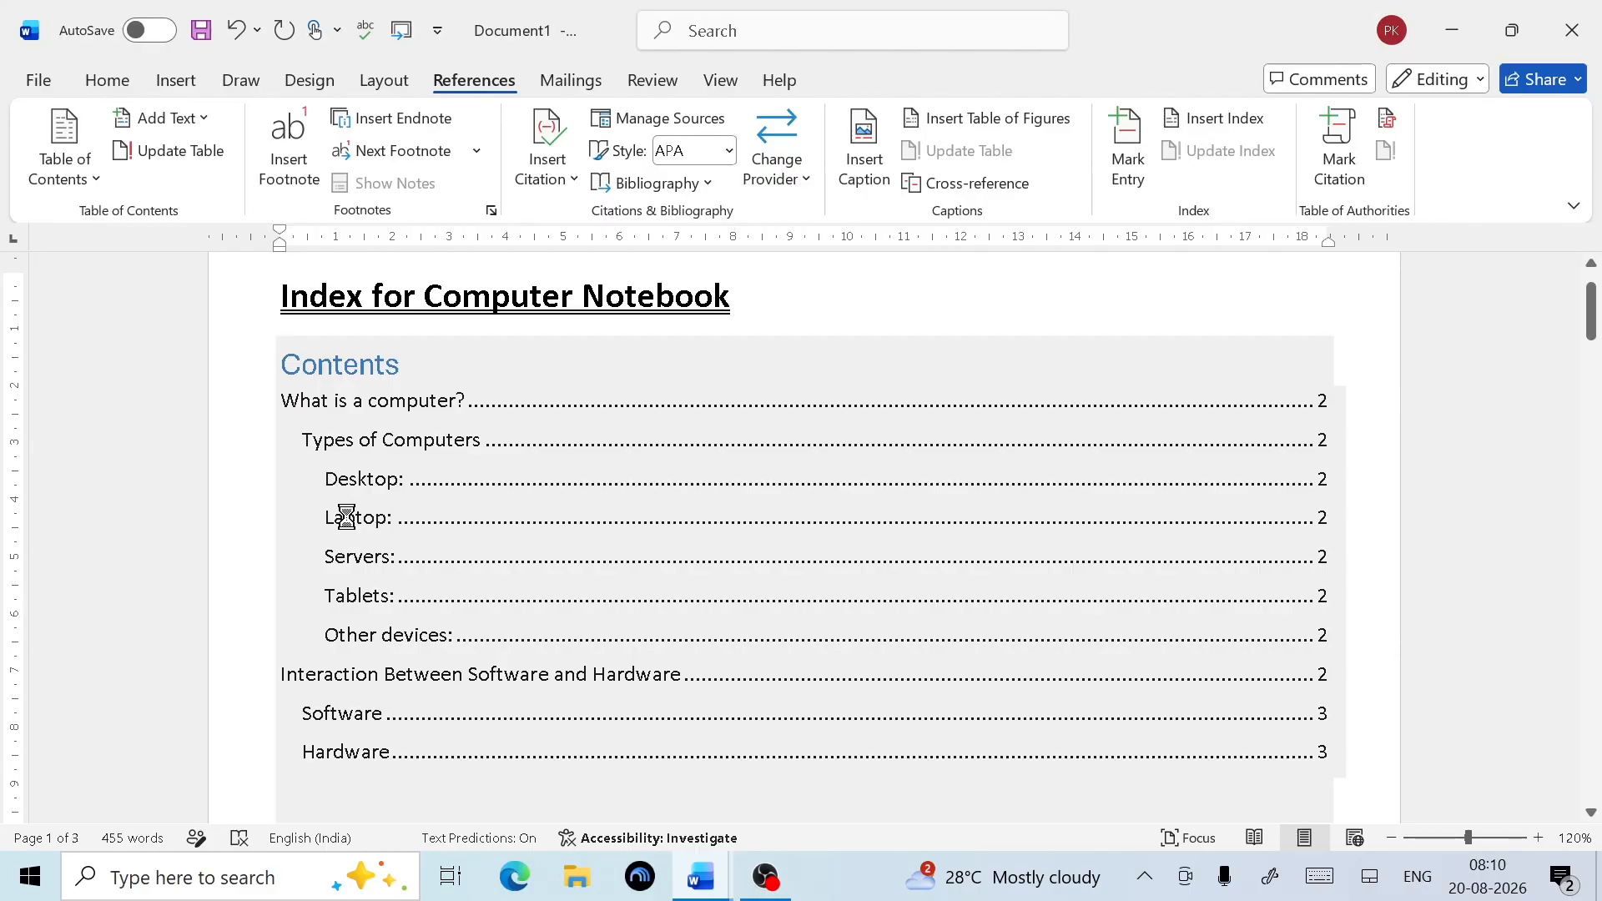
pyautogui.keyDown('ctrl'); pyautogui.click(344, 522); pyautogui.keyUp('ctrl')
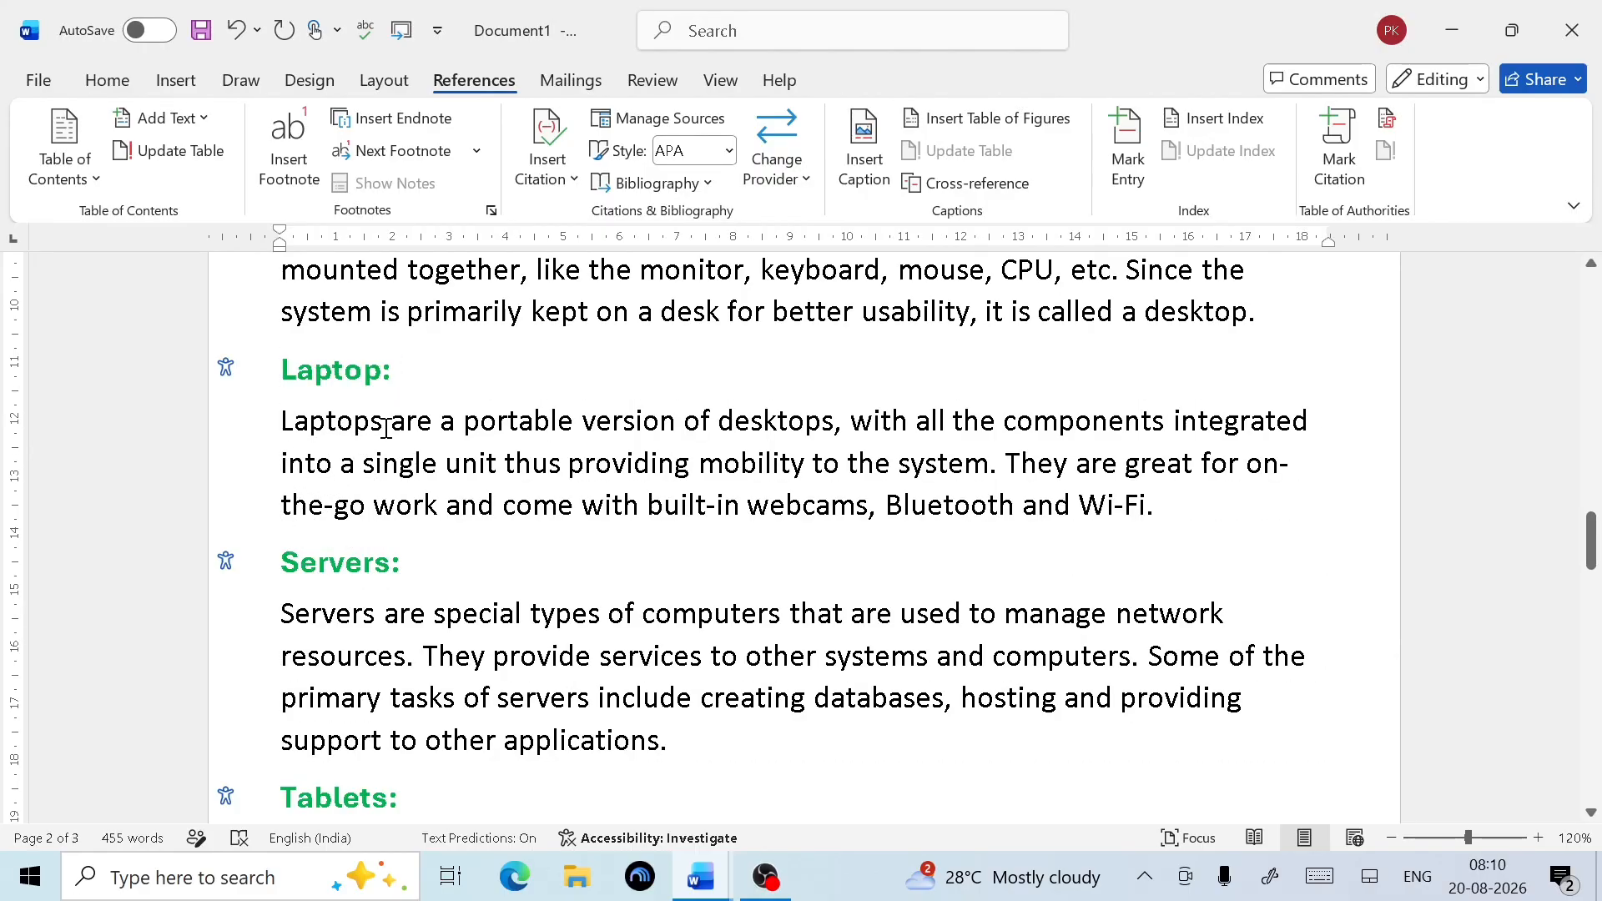
pyautogui.hotkey('ctrl', 'Home')
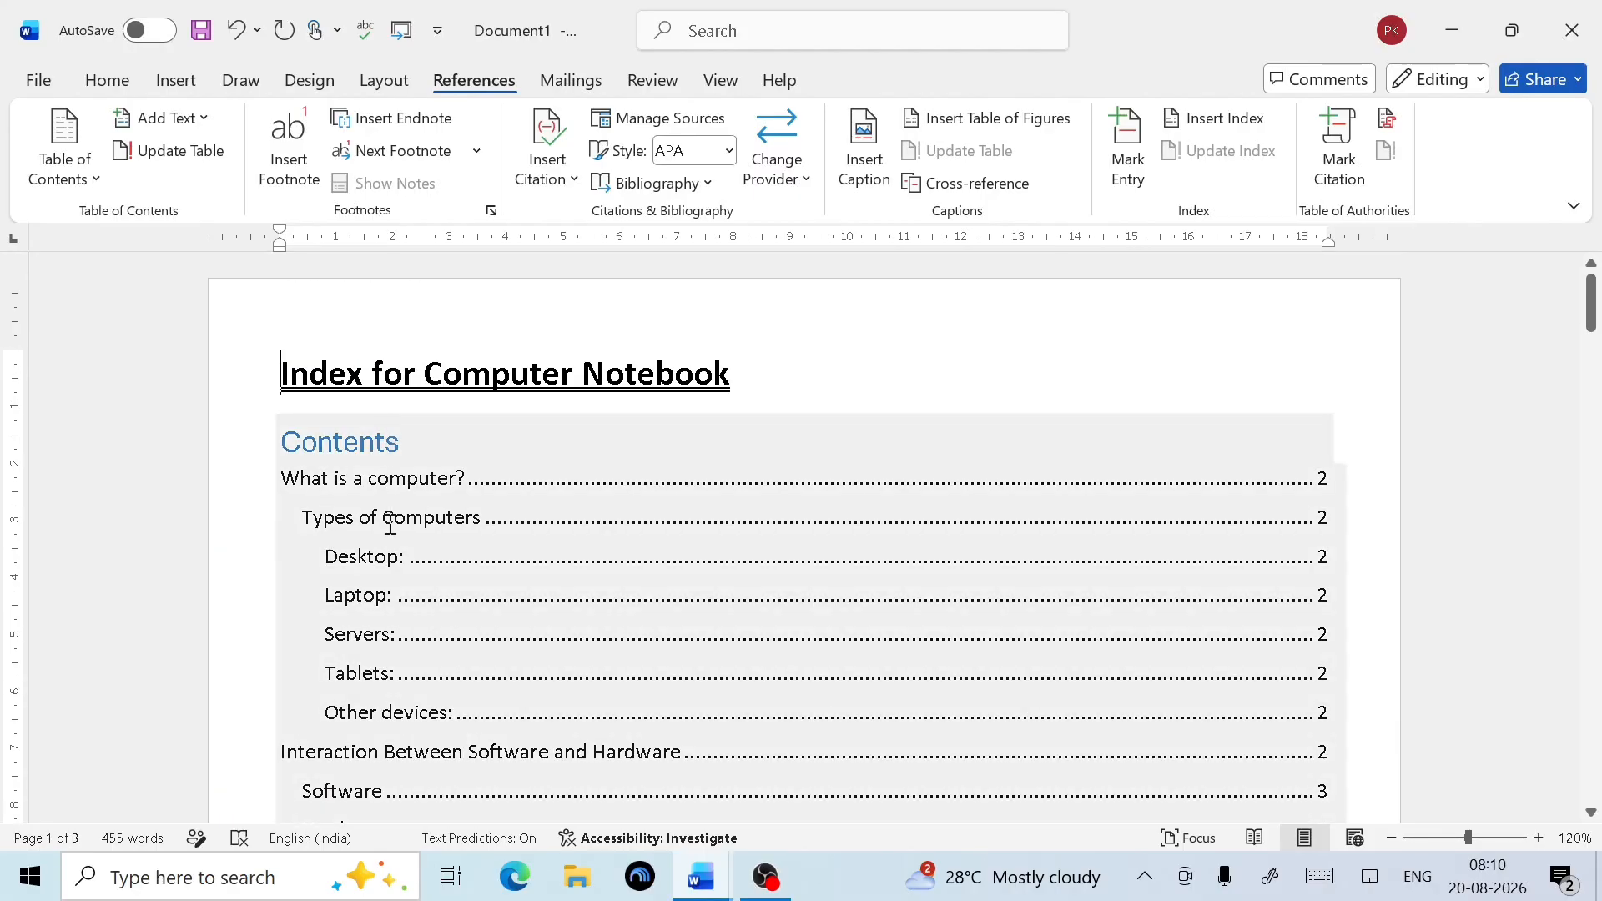
pyautogui.scroll(-1, 404, 621)
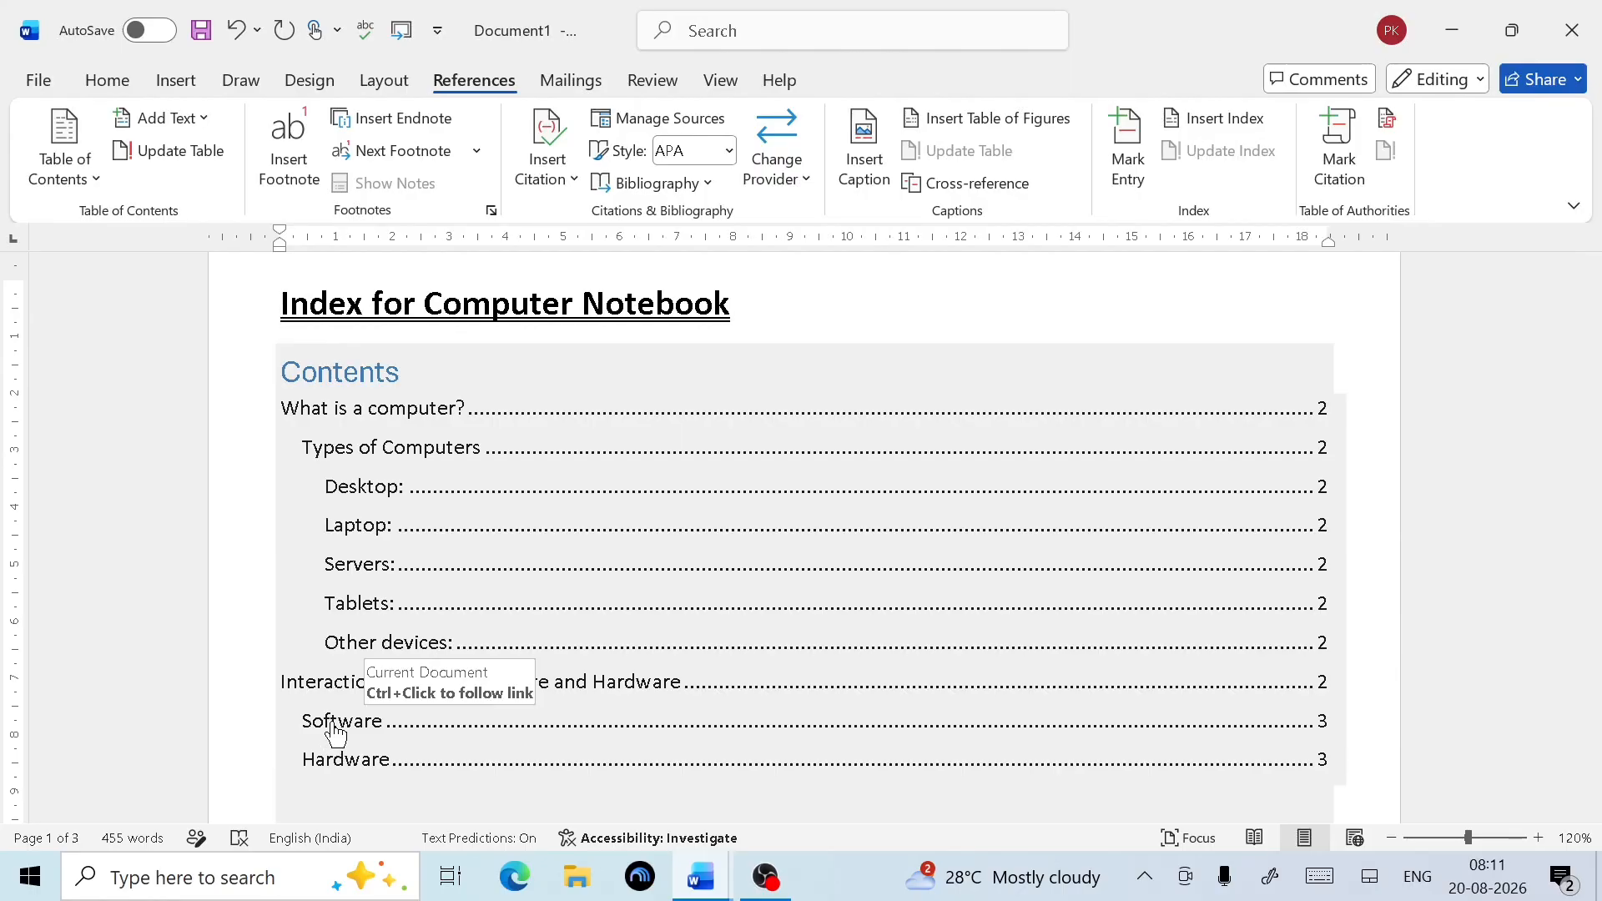
pyautogui.keyDown('ctrl'); pyautogui.click(337, 731); pyautogui.keyUp('ctrl')
pyautogui.scroll(-1, 459, 671)
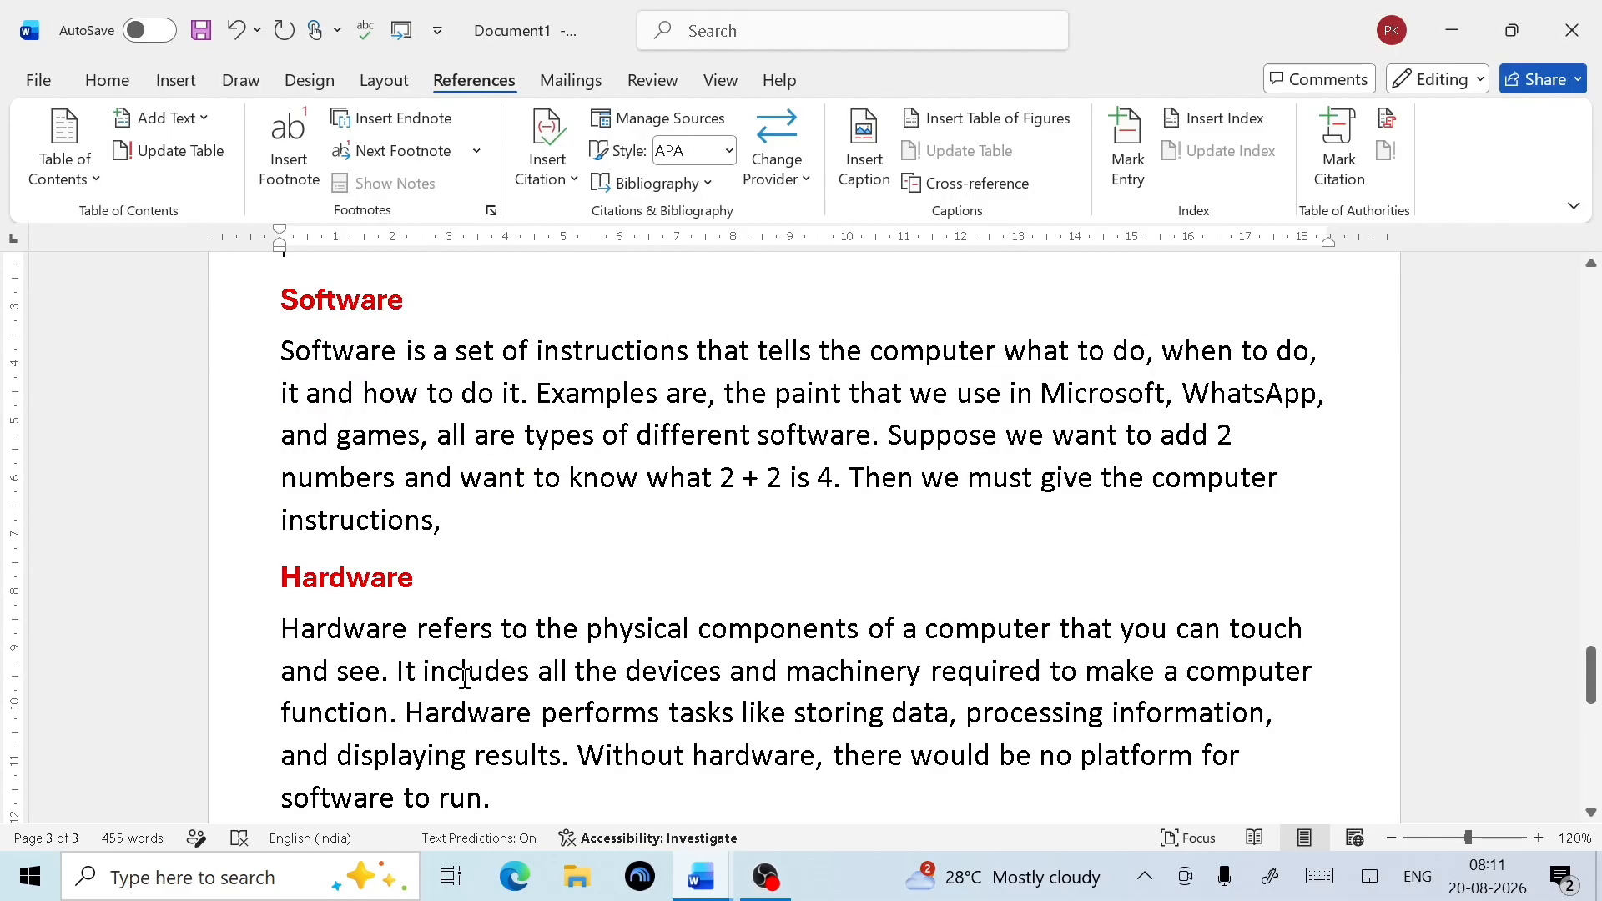
pyautogui.scroll(5, 530, 472)
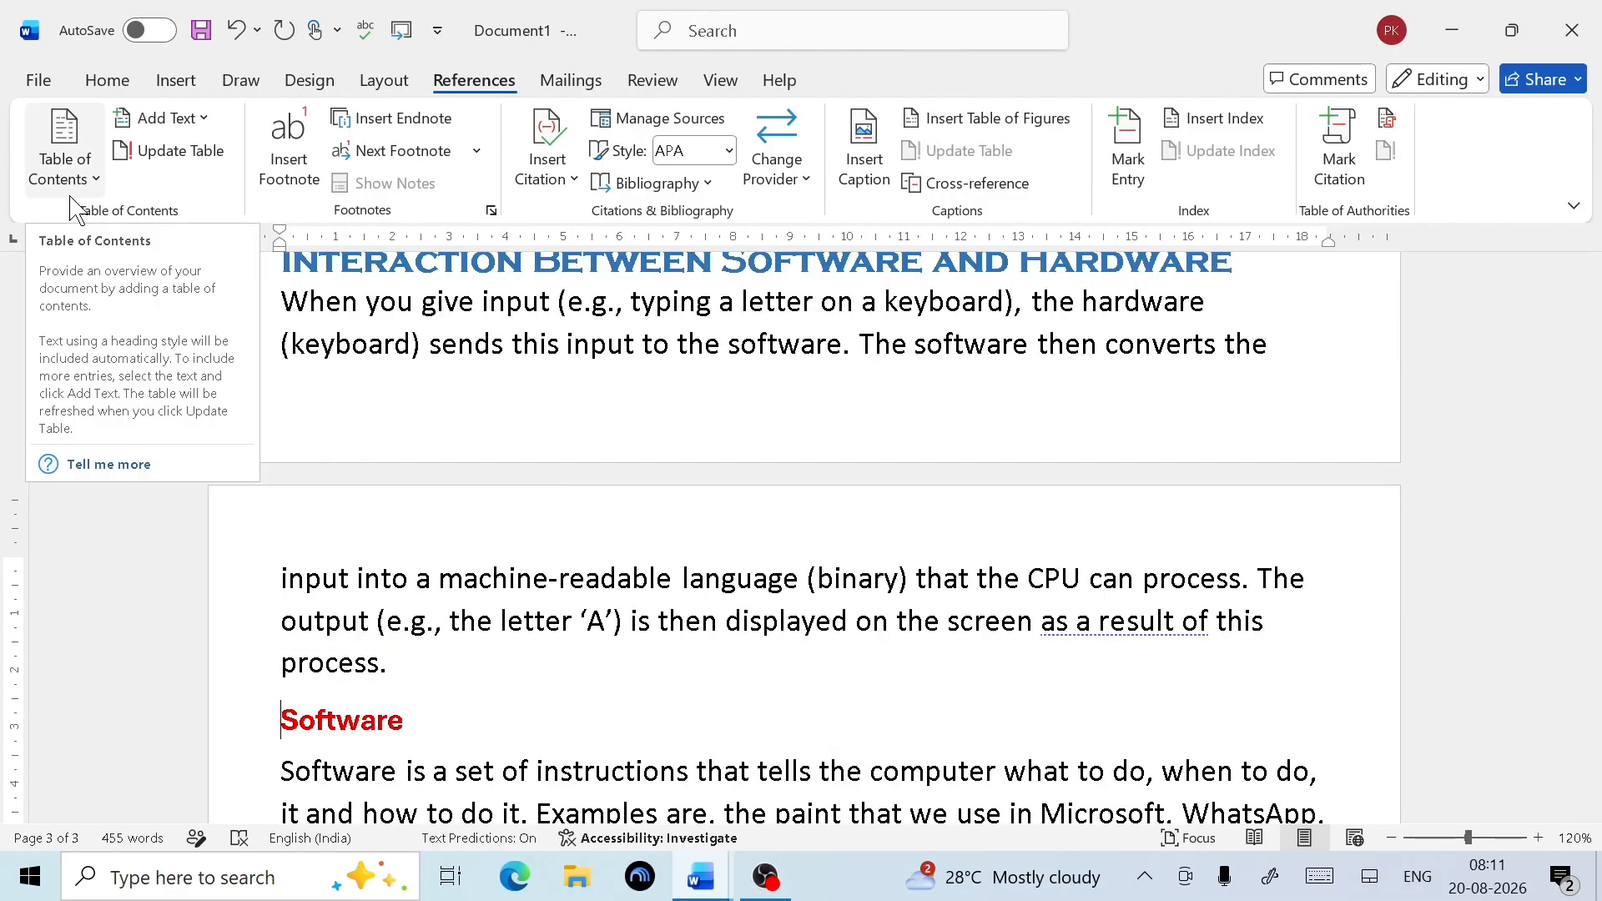
pyautogui.scroll(15, 519, 647)
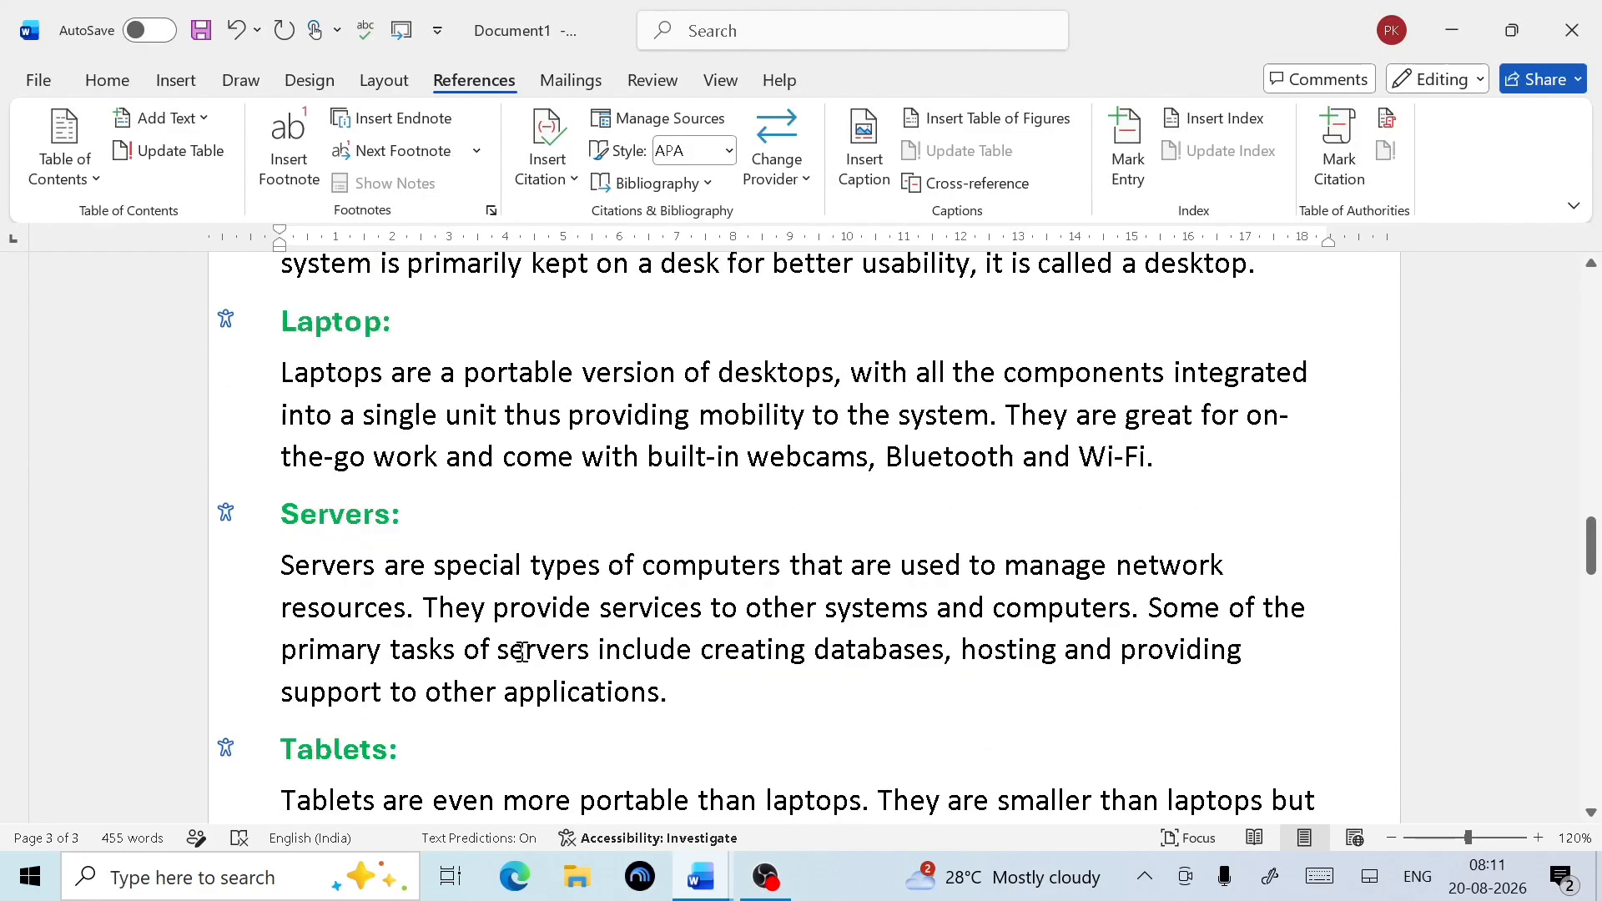
pyautogui.scroll(8, 519, 647)
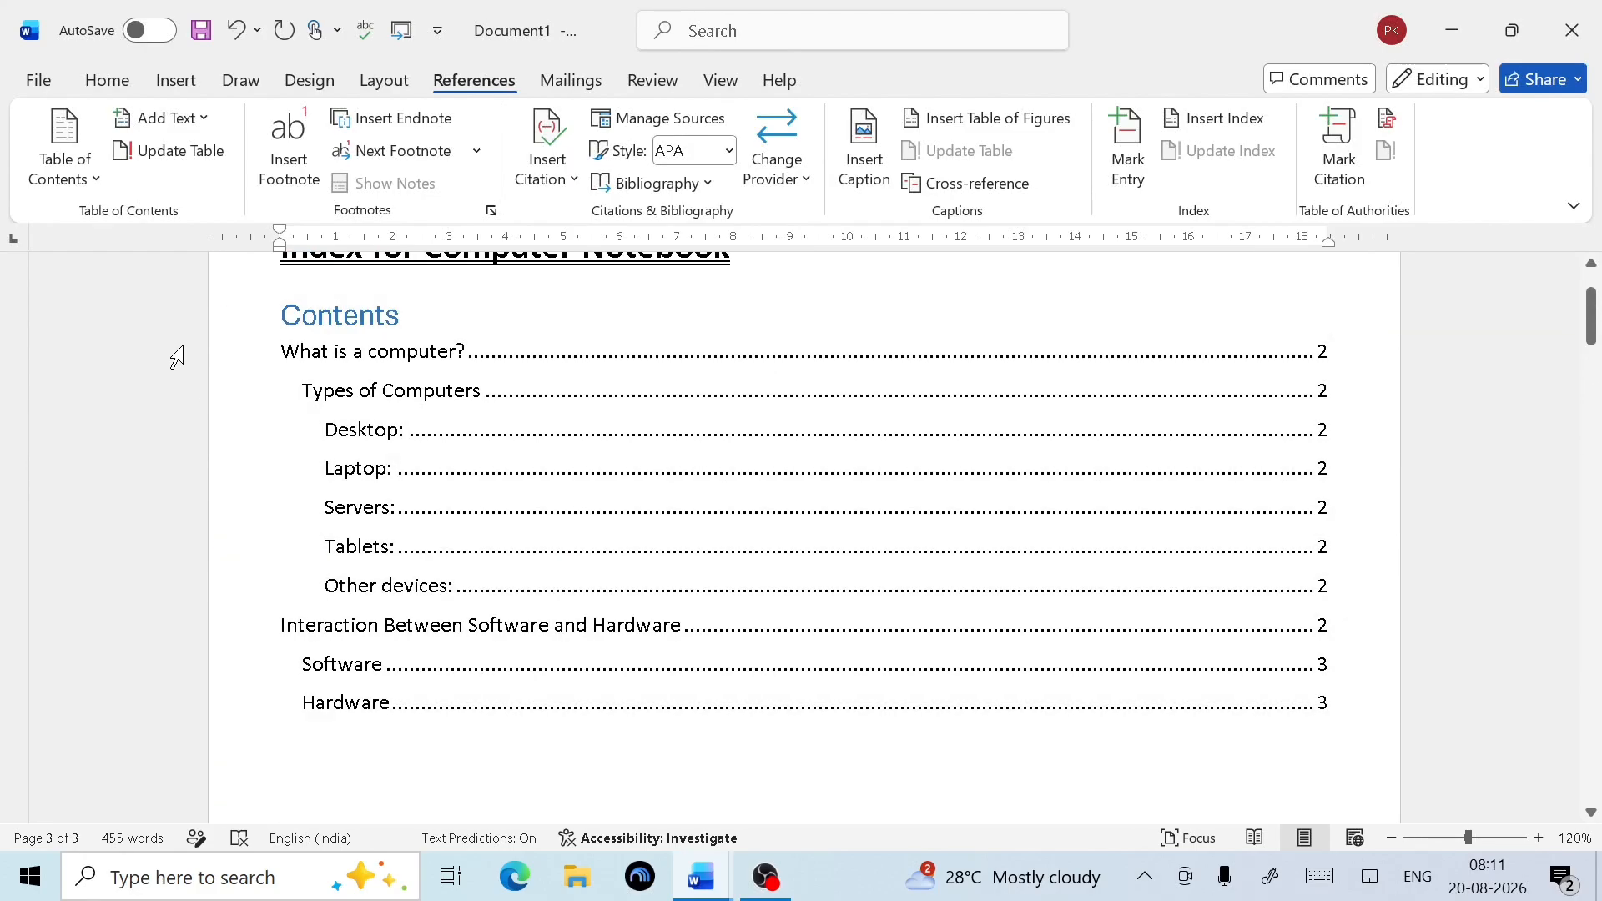
pyautogui.click(200, 126)
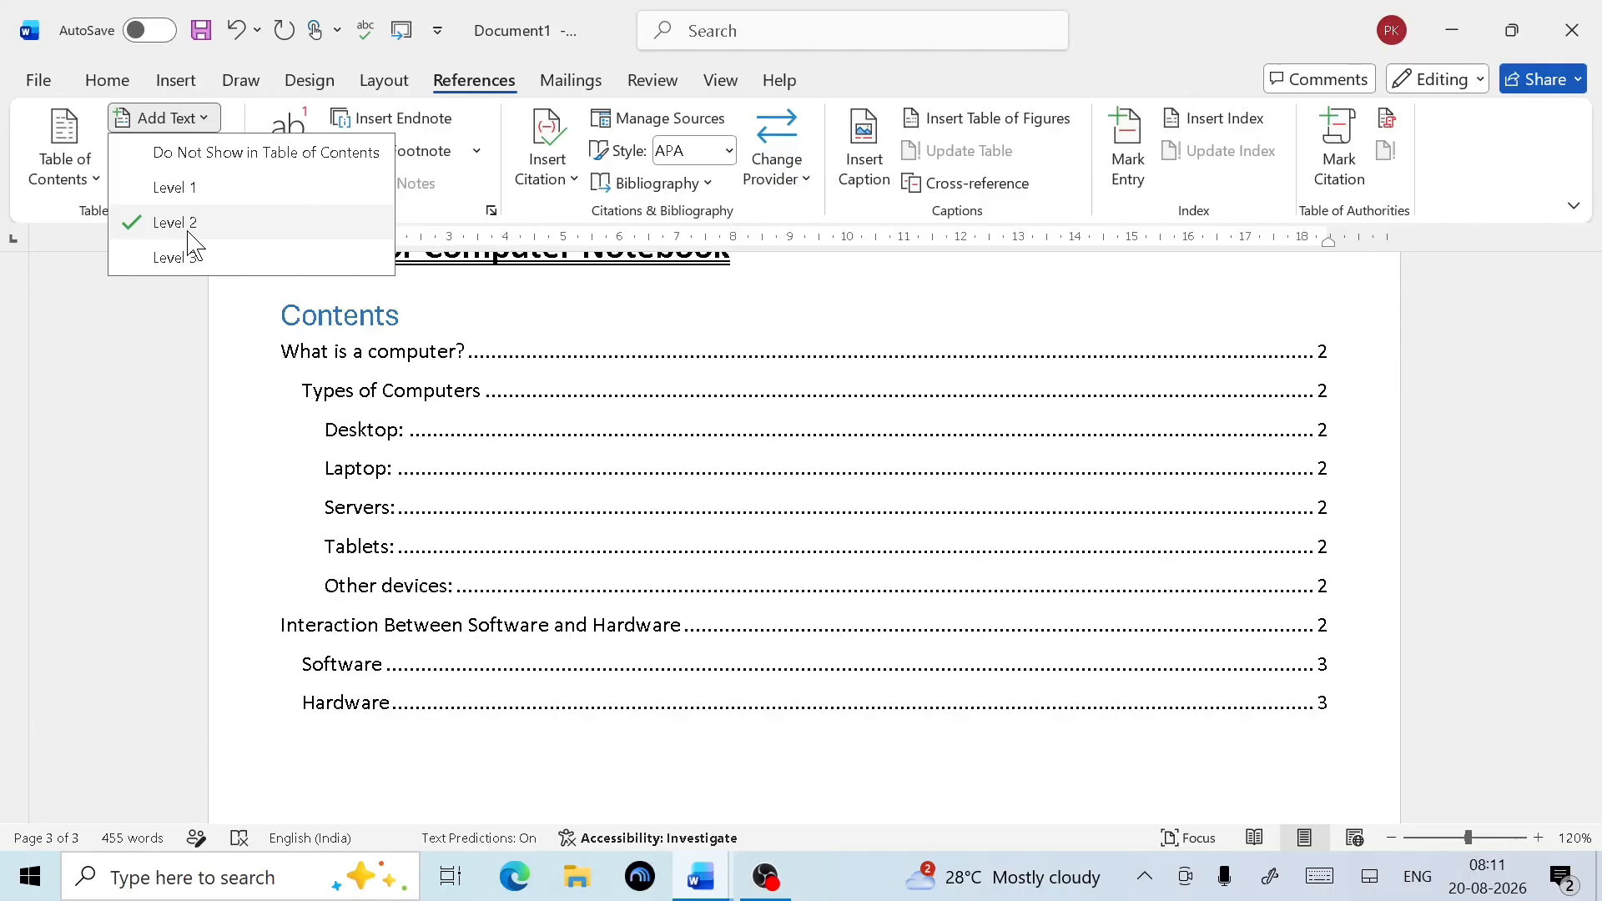
pyautogui.click(186, 222)
pyautogui.click(177, 127)
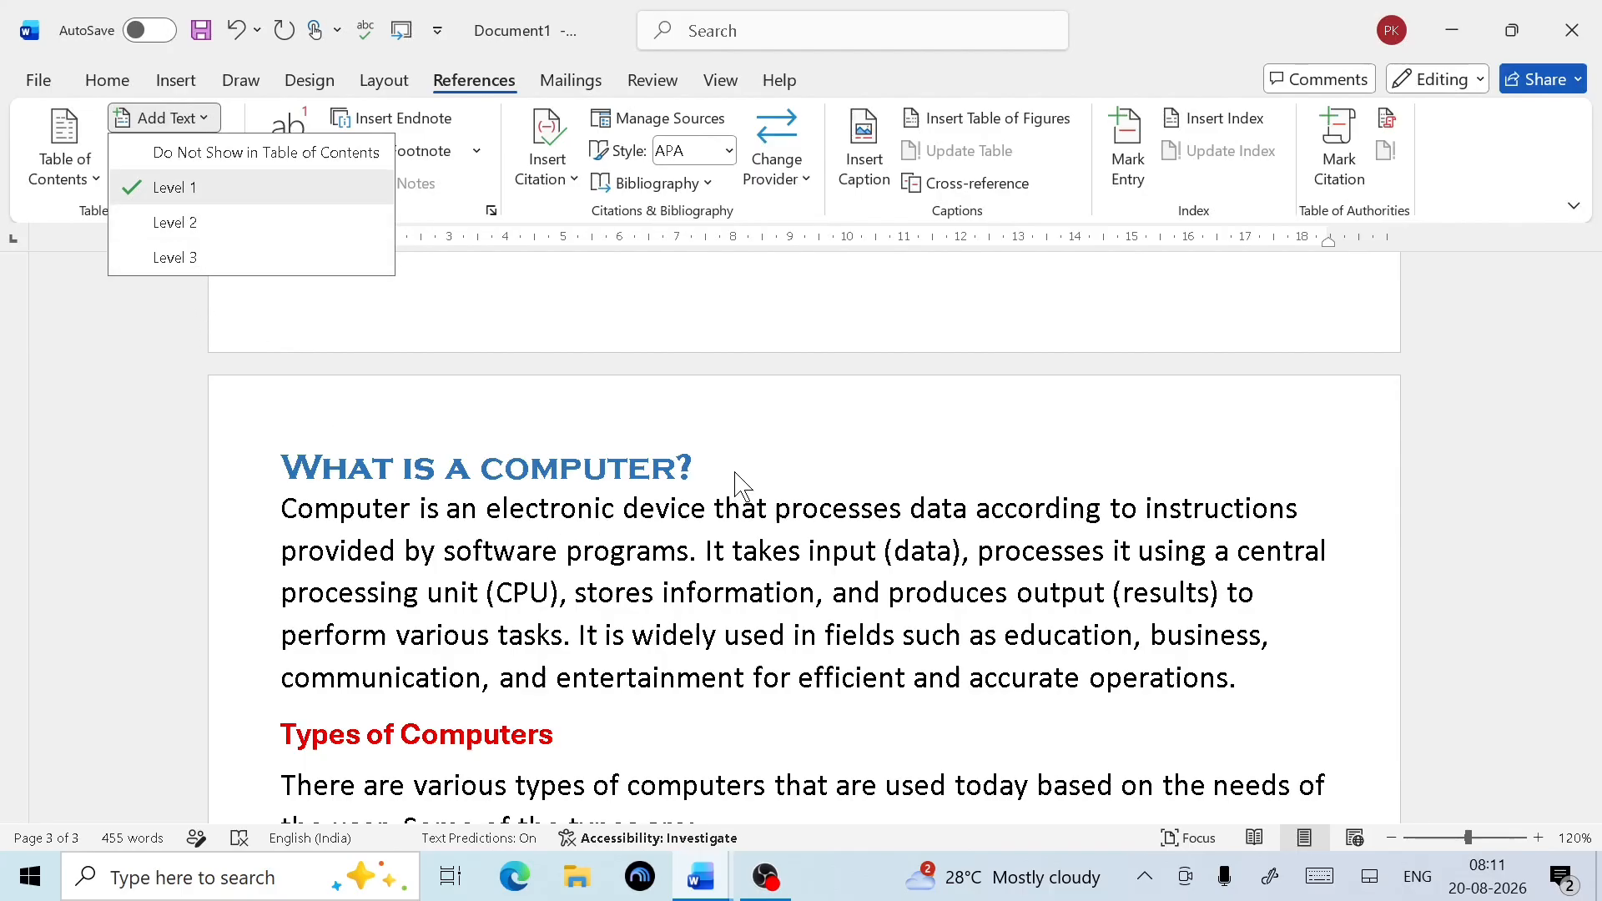
pyautogui.click(708, 468)
pyautogui.moveTo(709, 468); pyautogui.dragTo(217, 465)
pyautogui.click(171, 119)
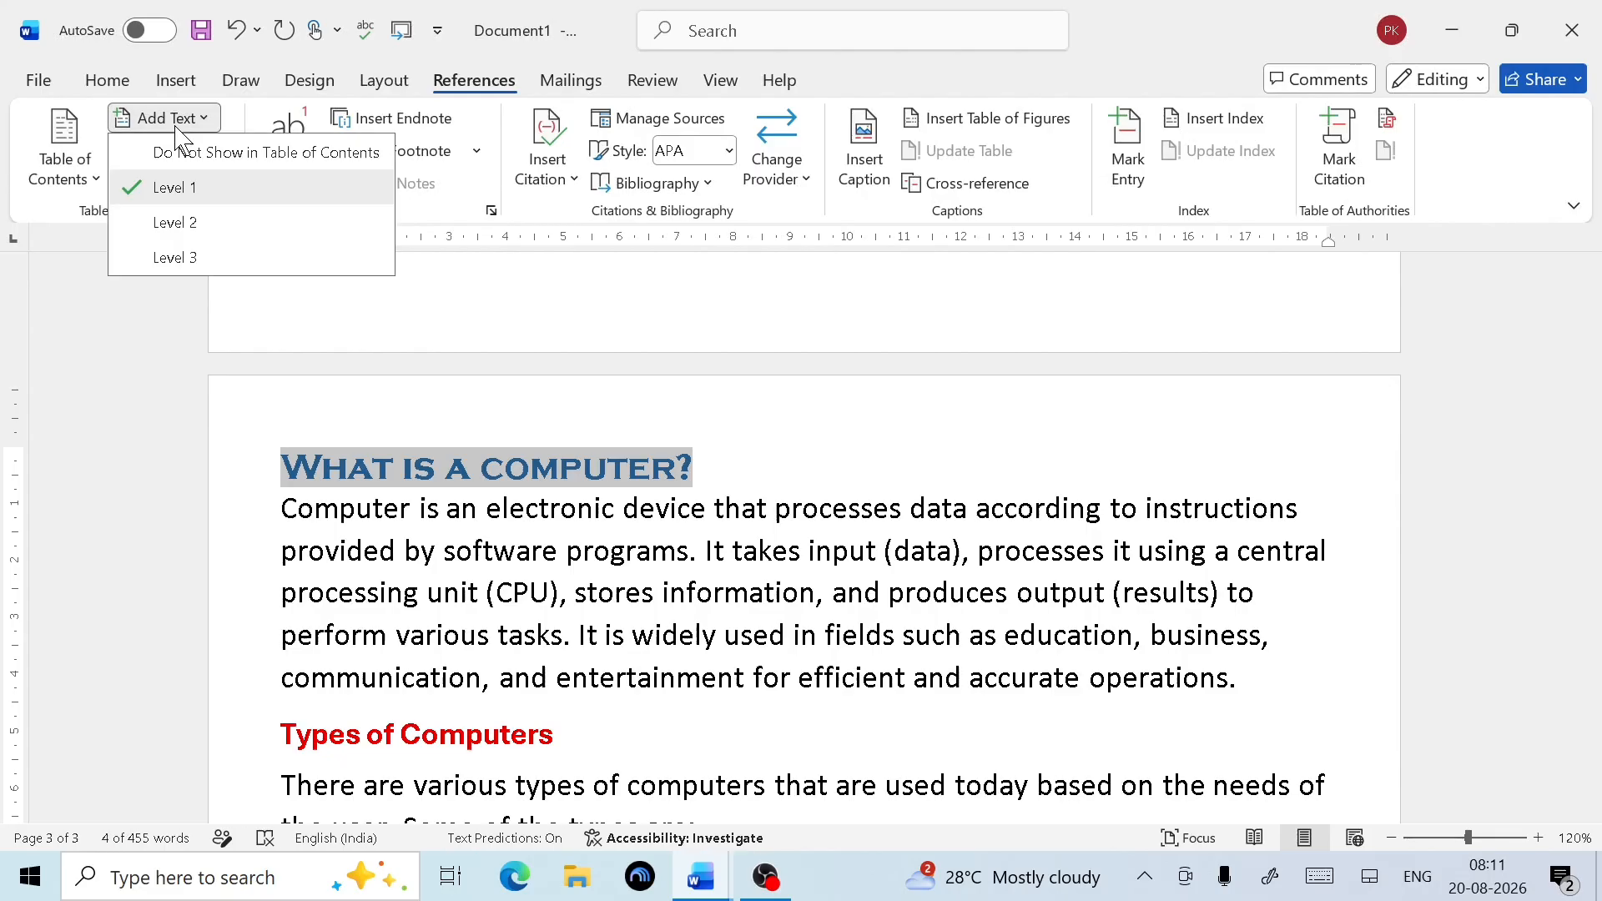
pyautogui.click(177, 196)
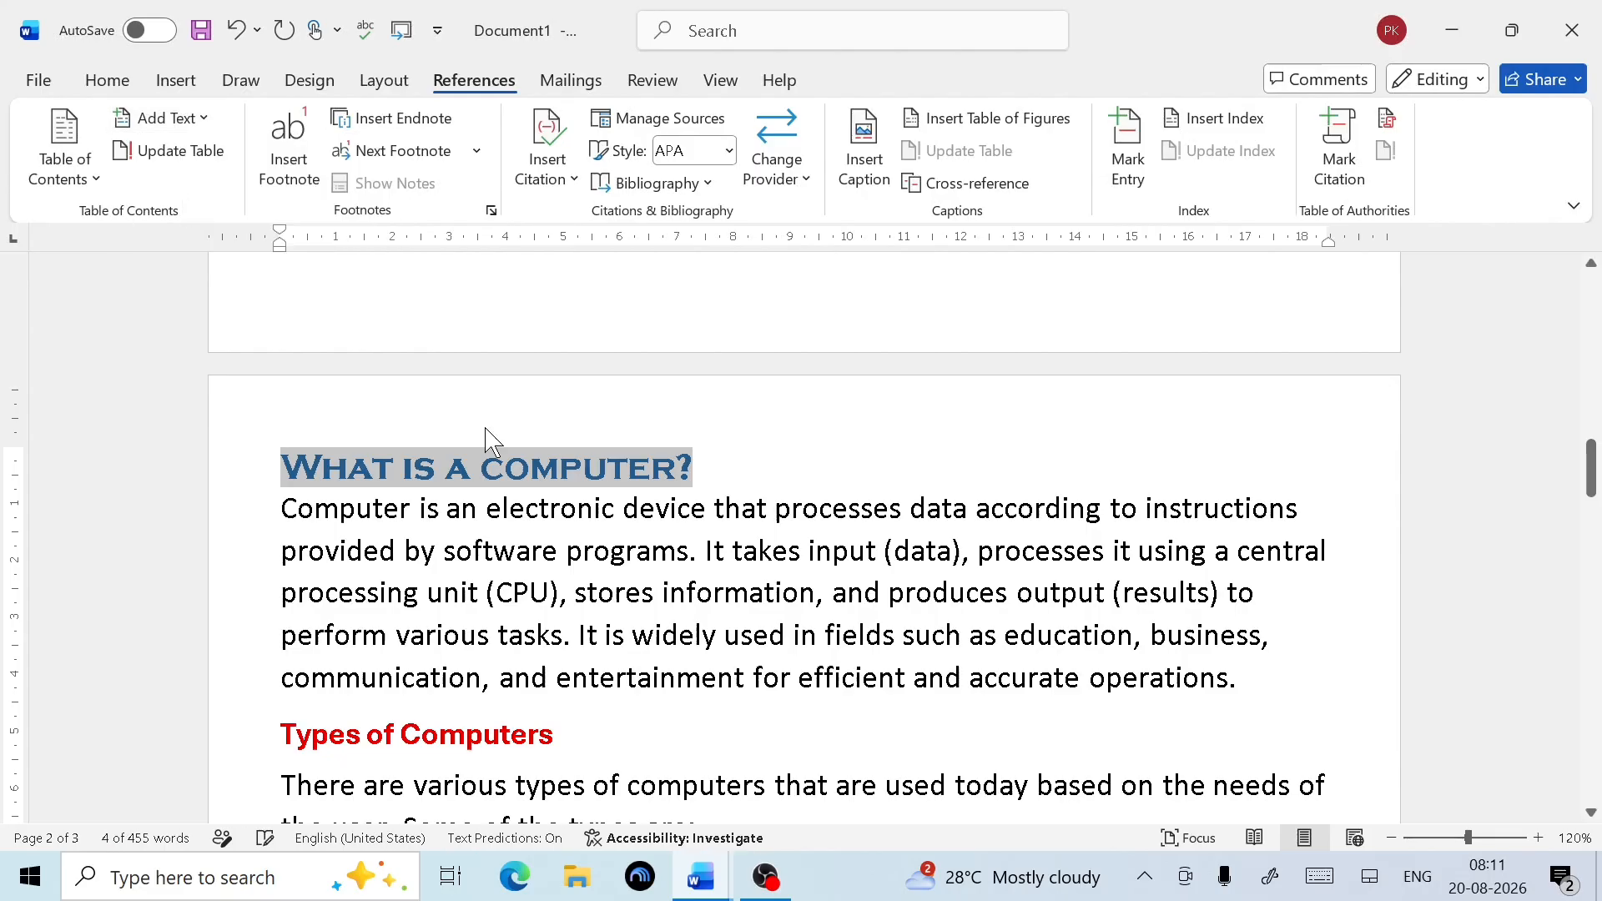
pyautogui.click(719, 548)
pyautogui.scroll(-3, 634, 549)
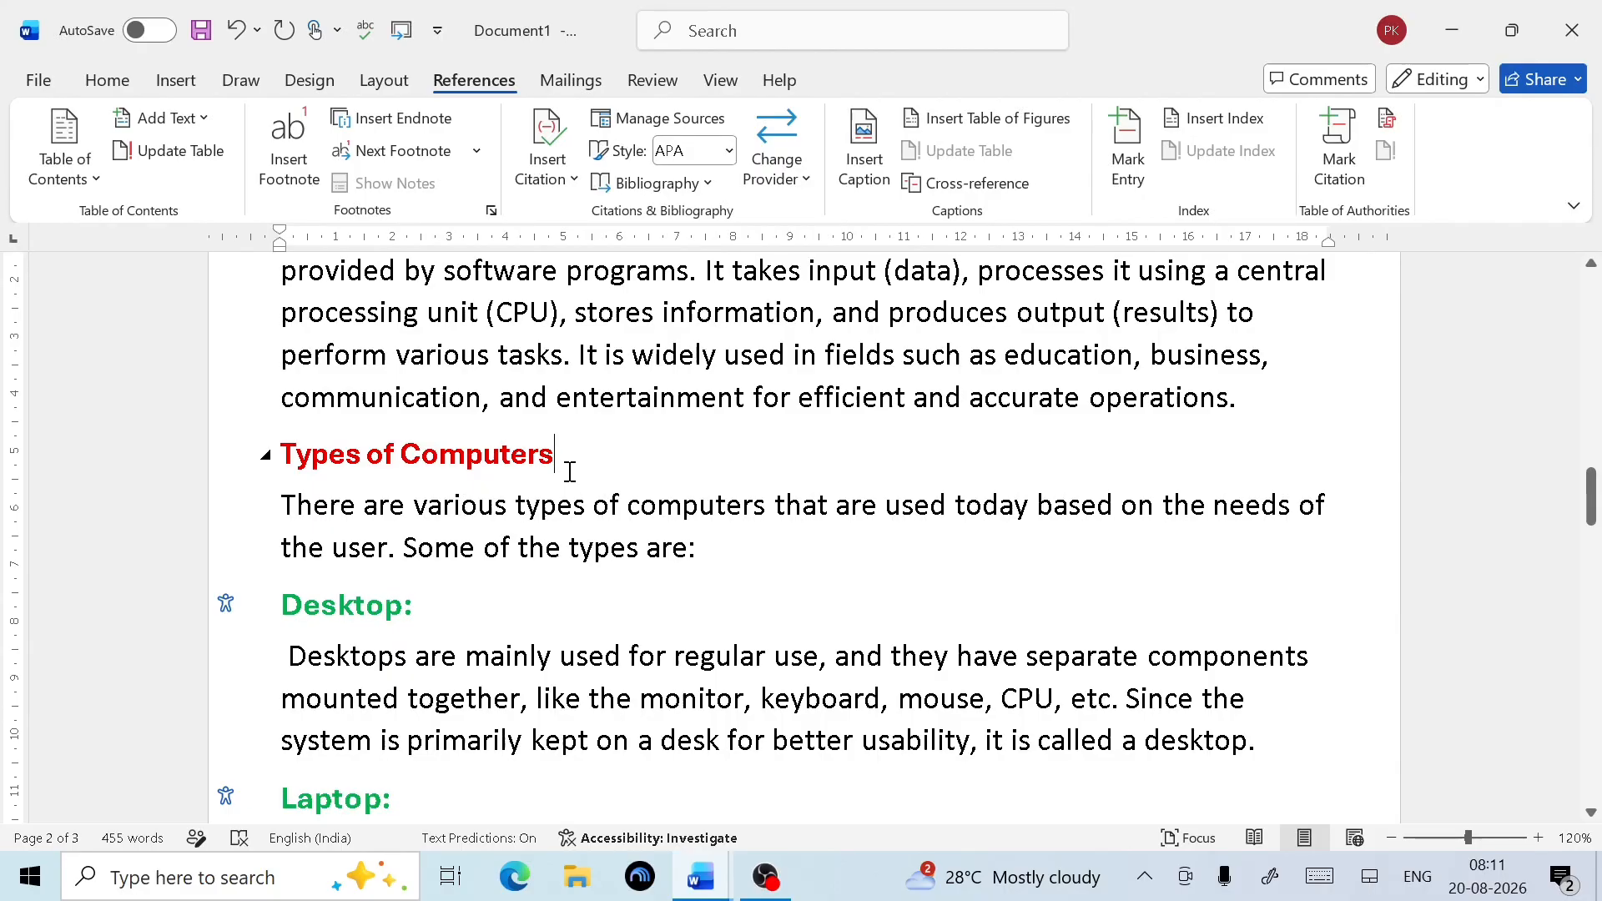
pyautogui.click(180, 119)
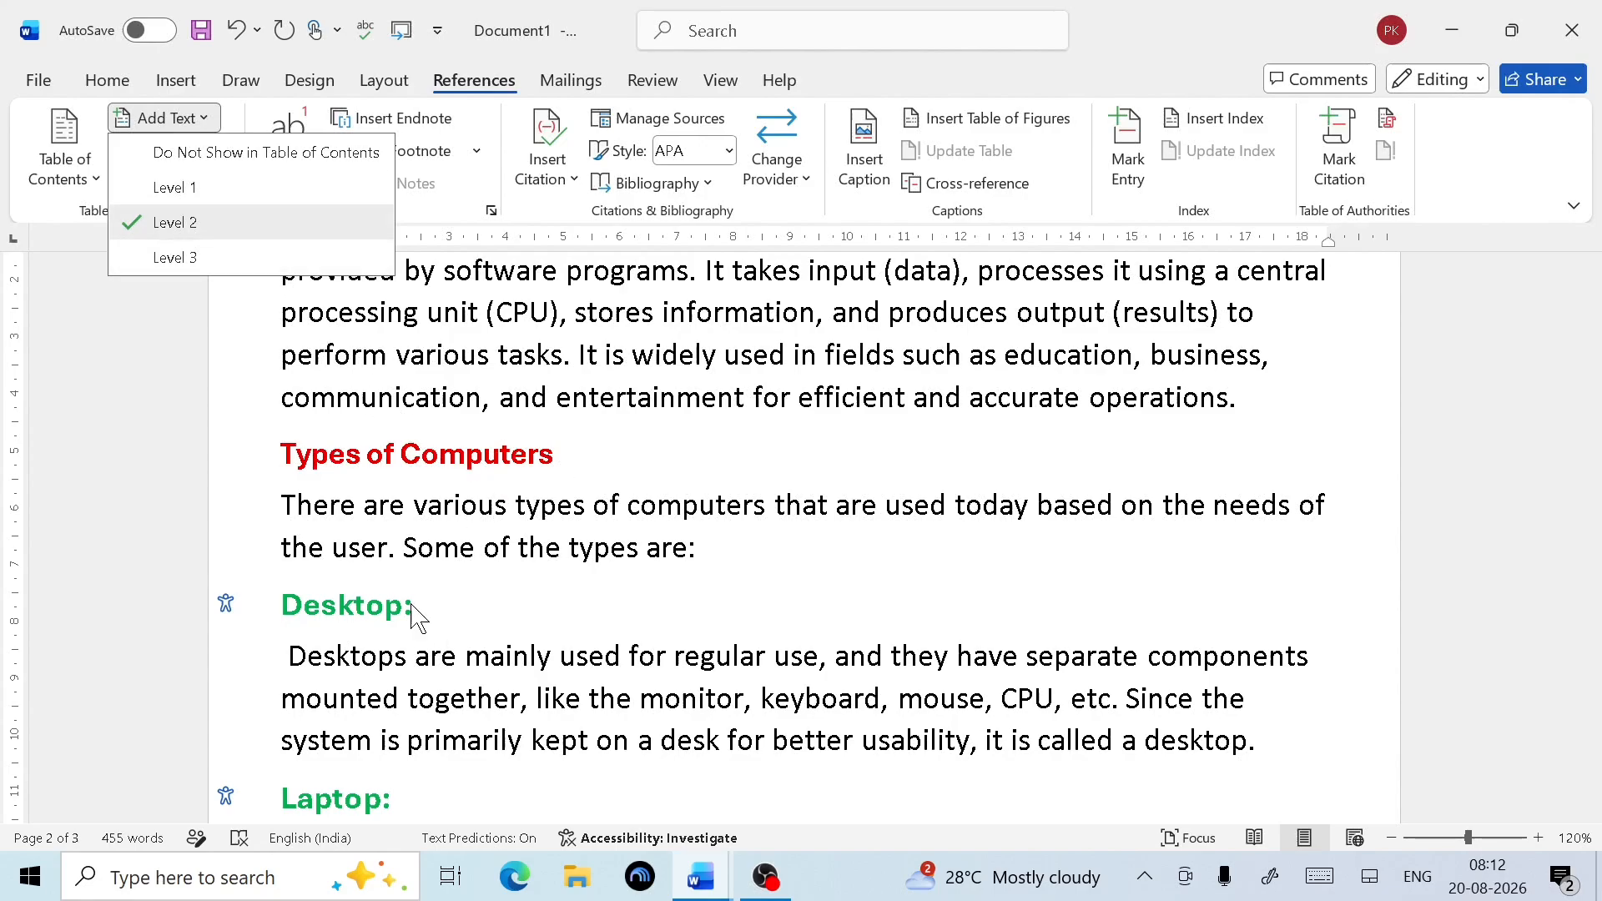
pyautogui.press('Escape')
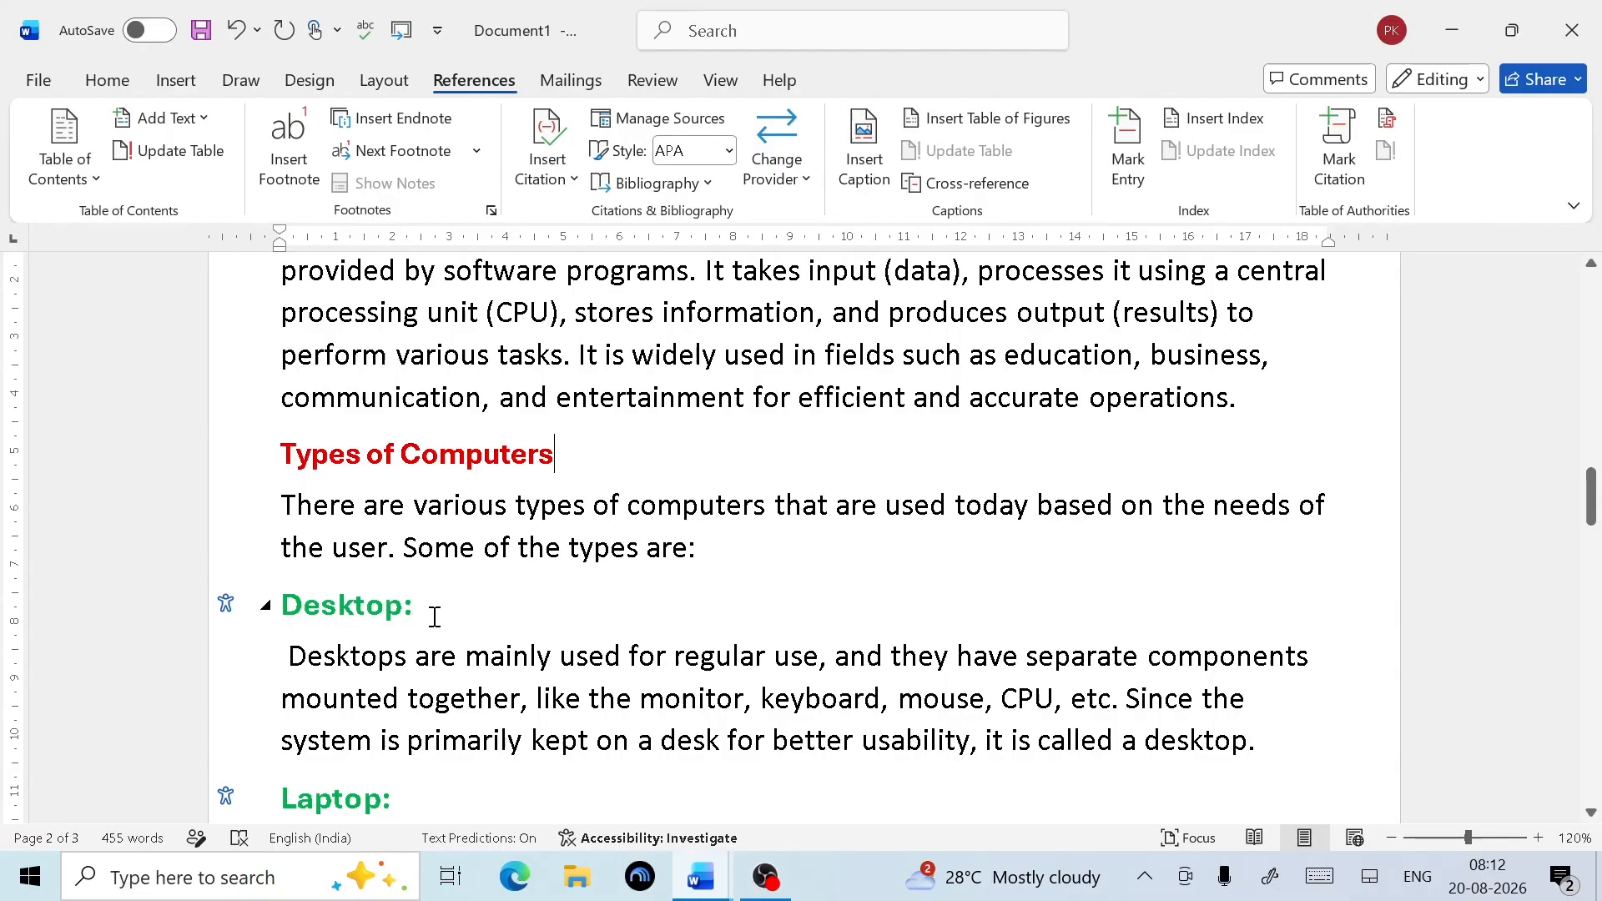
pyautogui.click(169, 124)
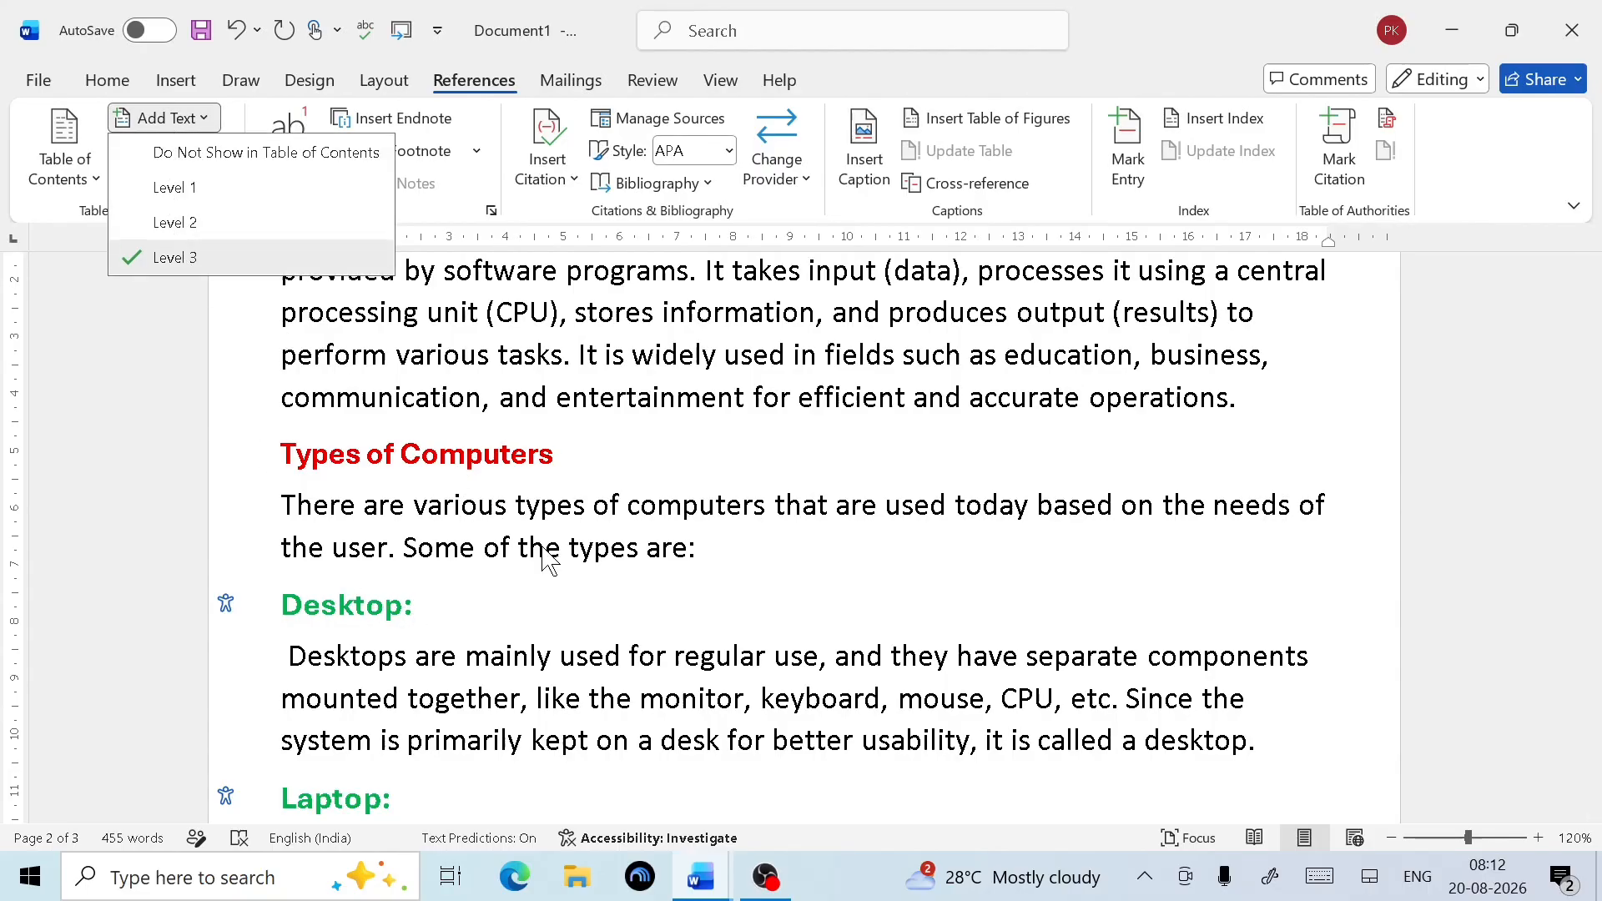
pyautogui.click(558, 582)
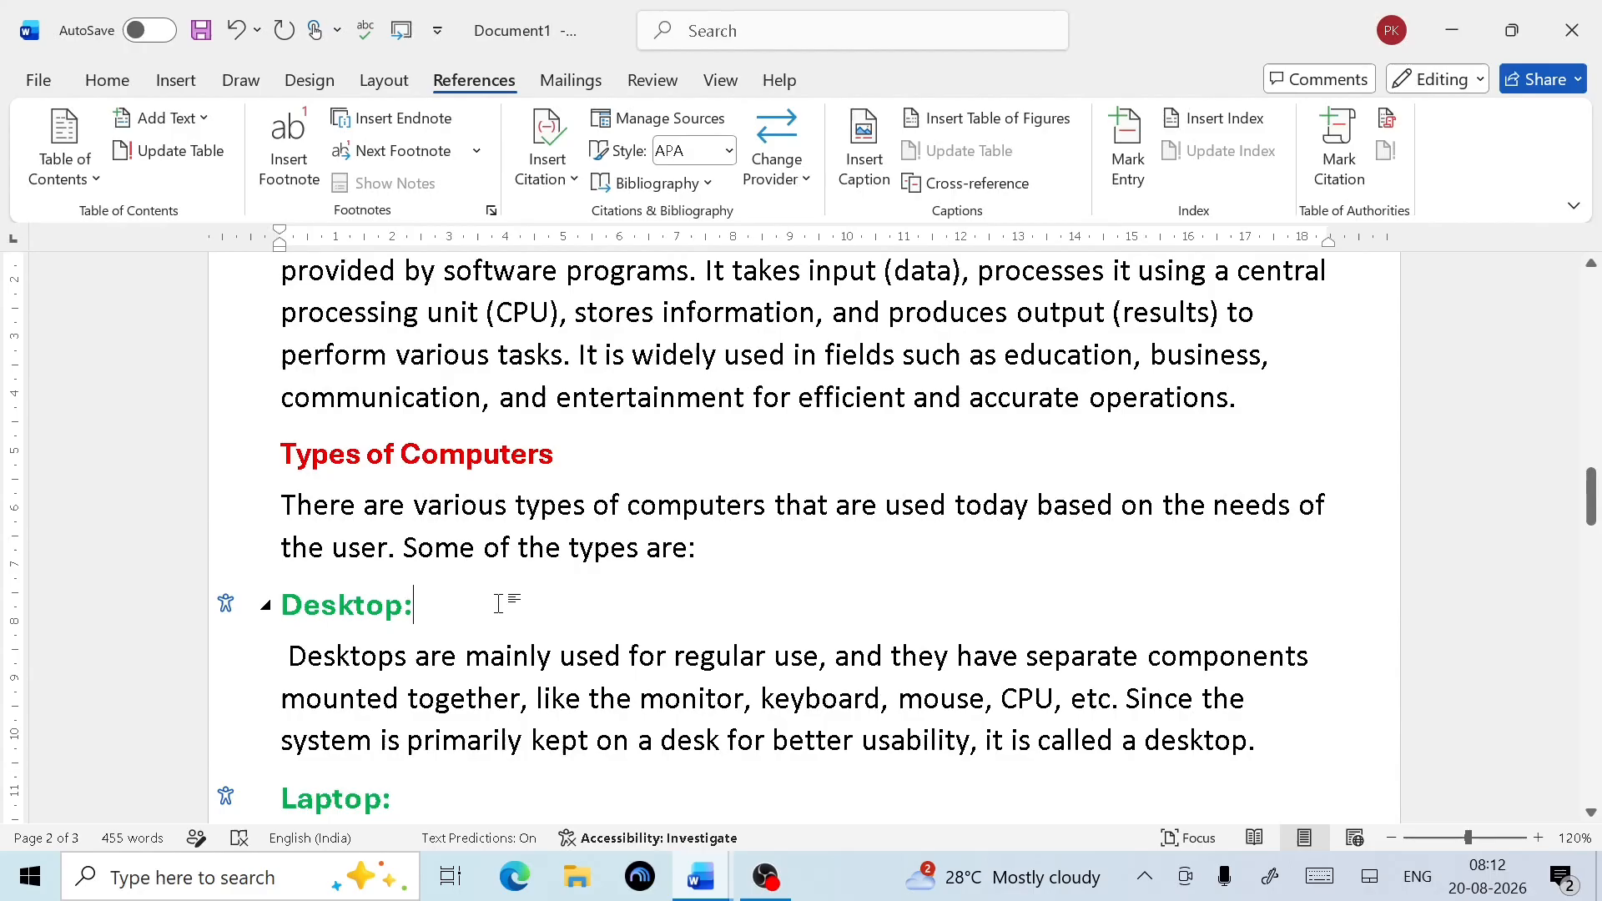
pyautogui.scroll(-10, 499, 603)
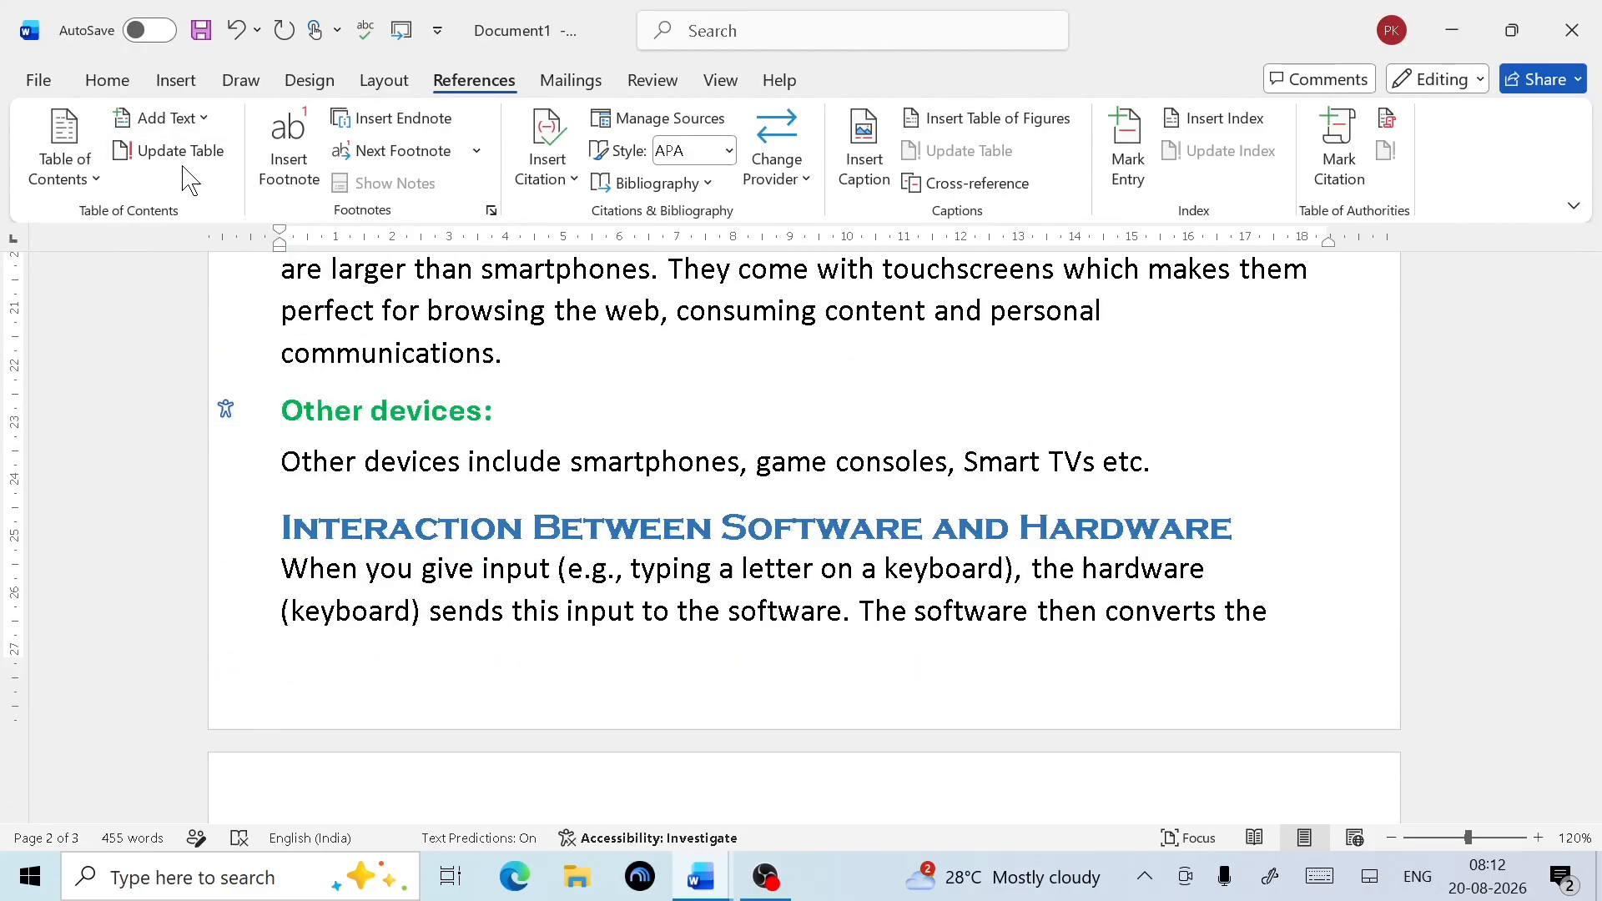
# Dismiss Update Table unchanged and add an empty paragraph after 'software to run.'
pyautogui.click(184, 163)
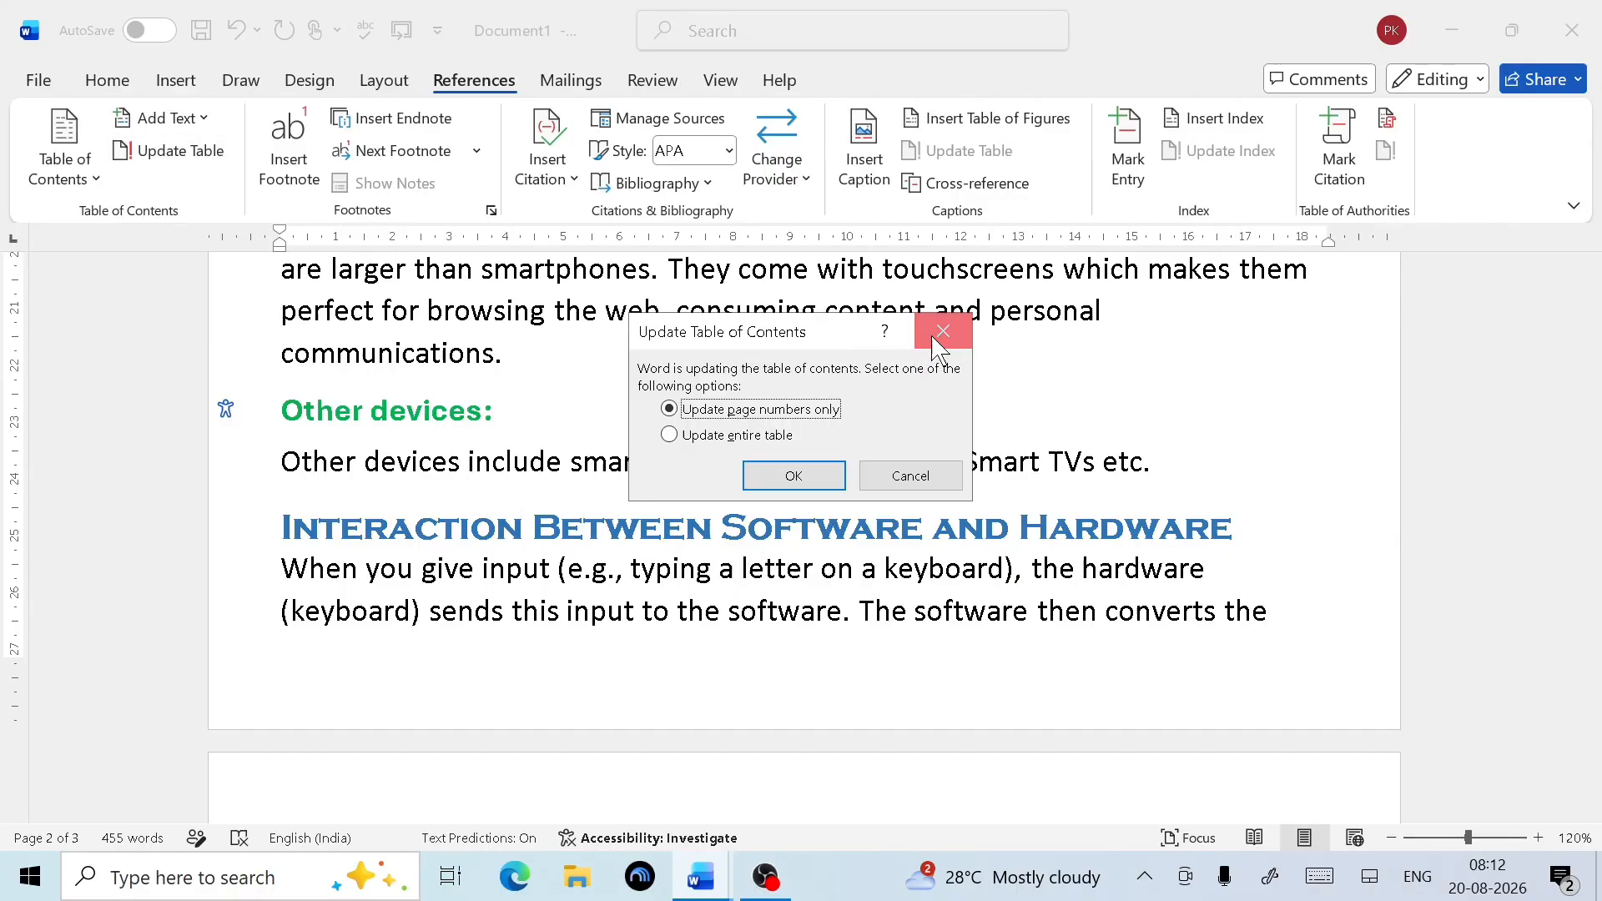
pyautogui.click(943, 331)
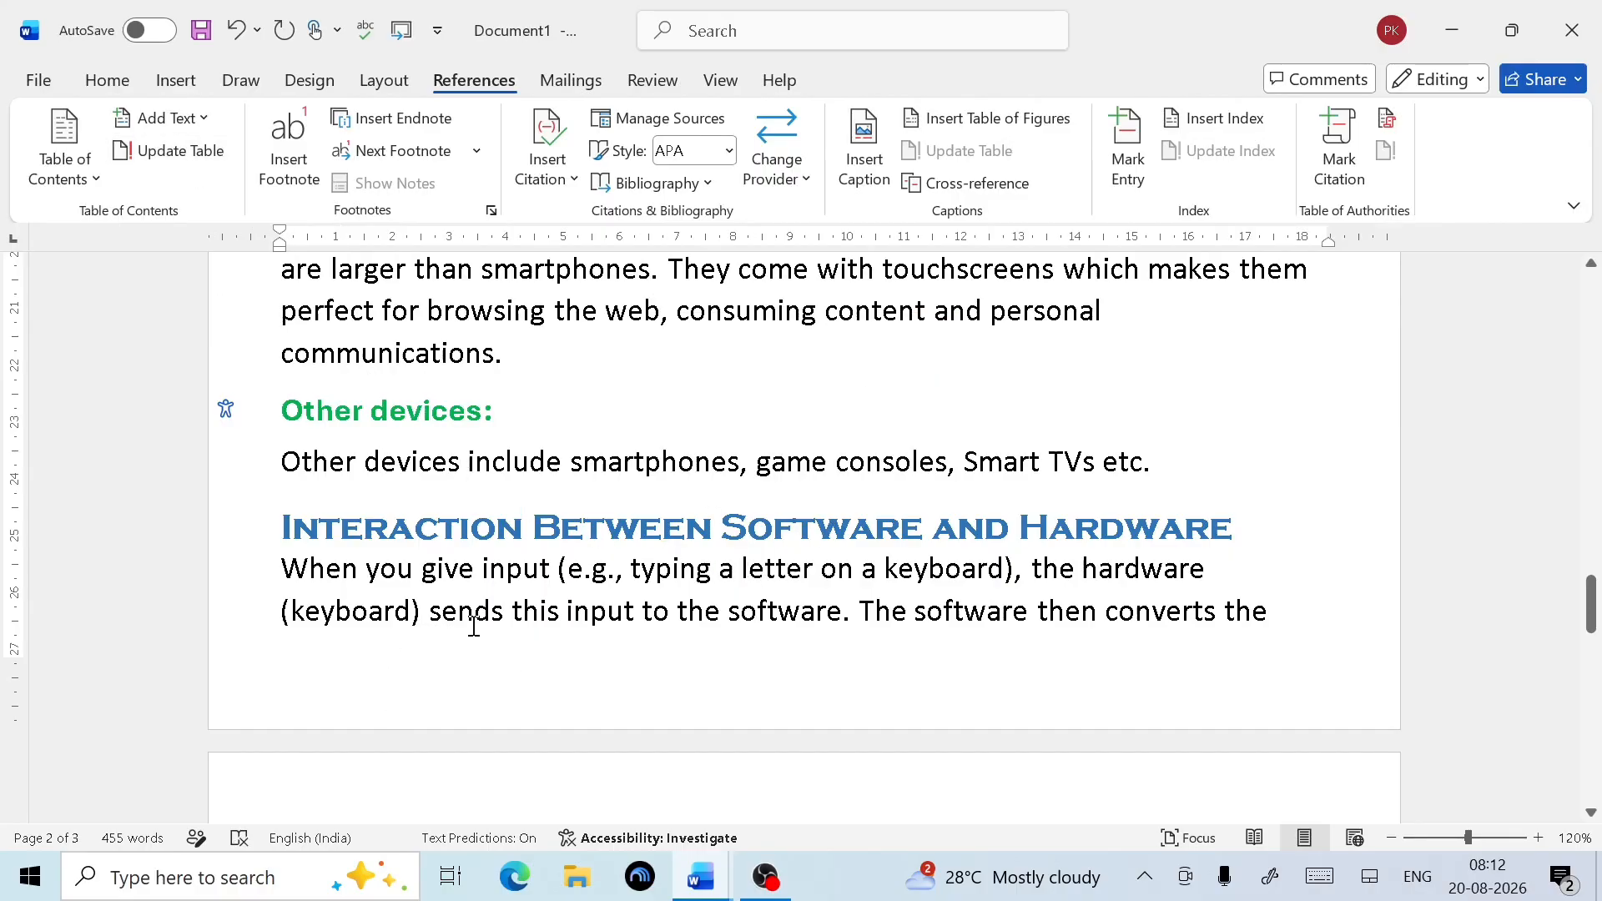
pyautogui.scroll(-10, 509, 605)
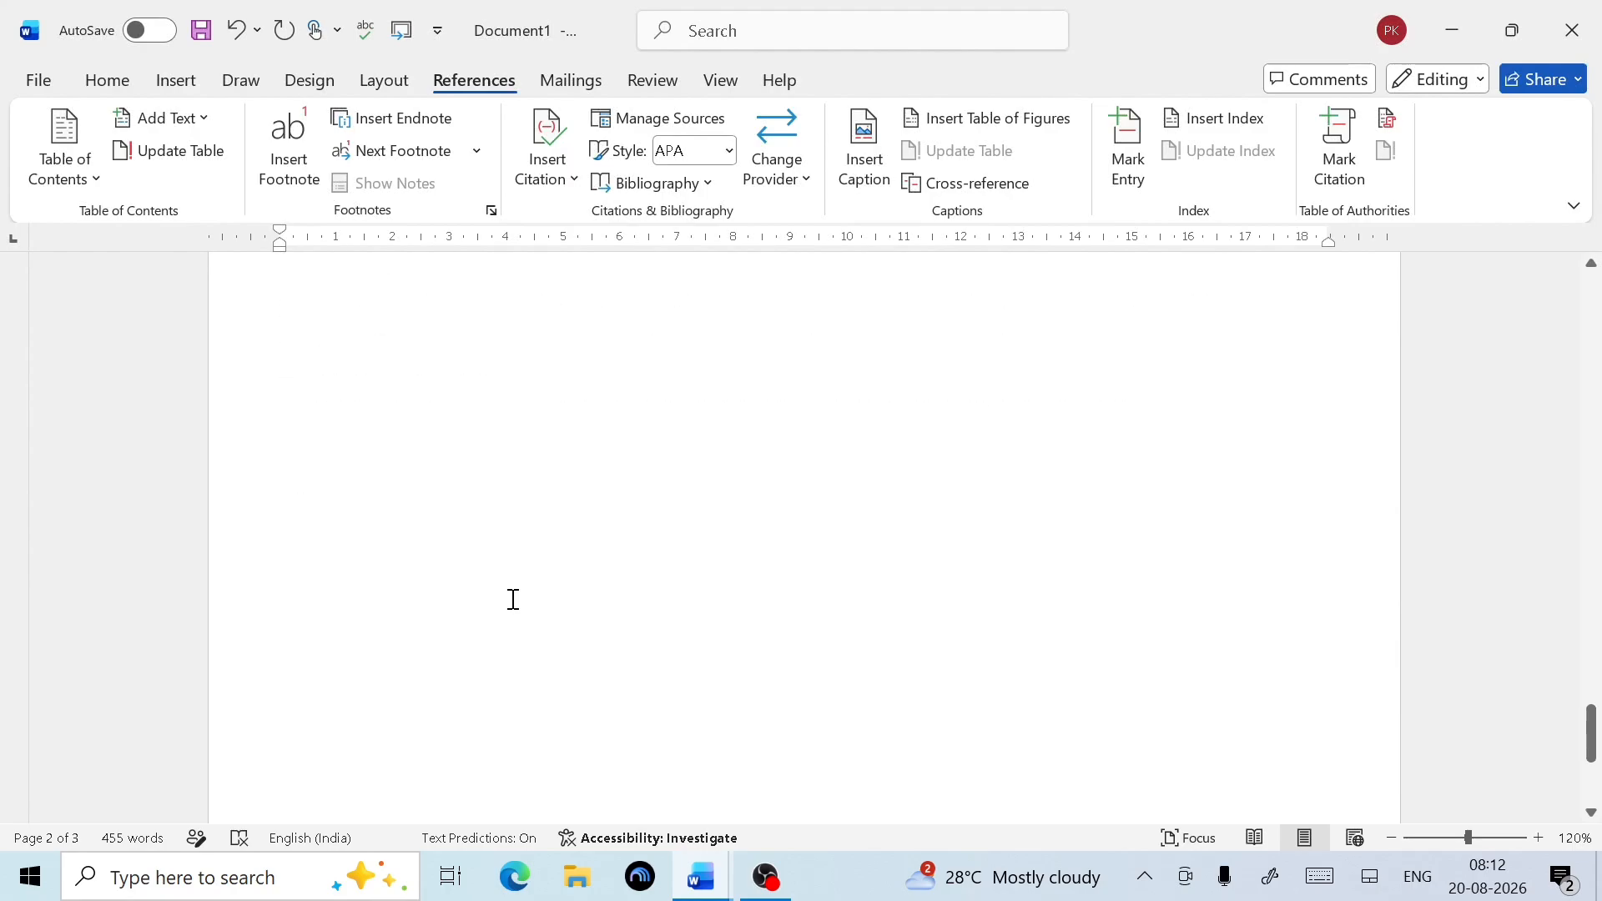
pyautogui.scroll(4, 513, 603)
pyautogui.click(521, 673)
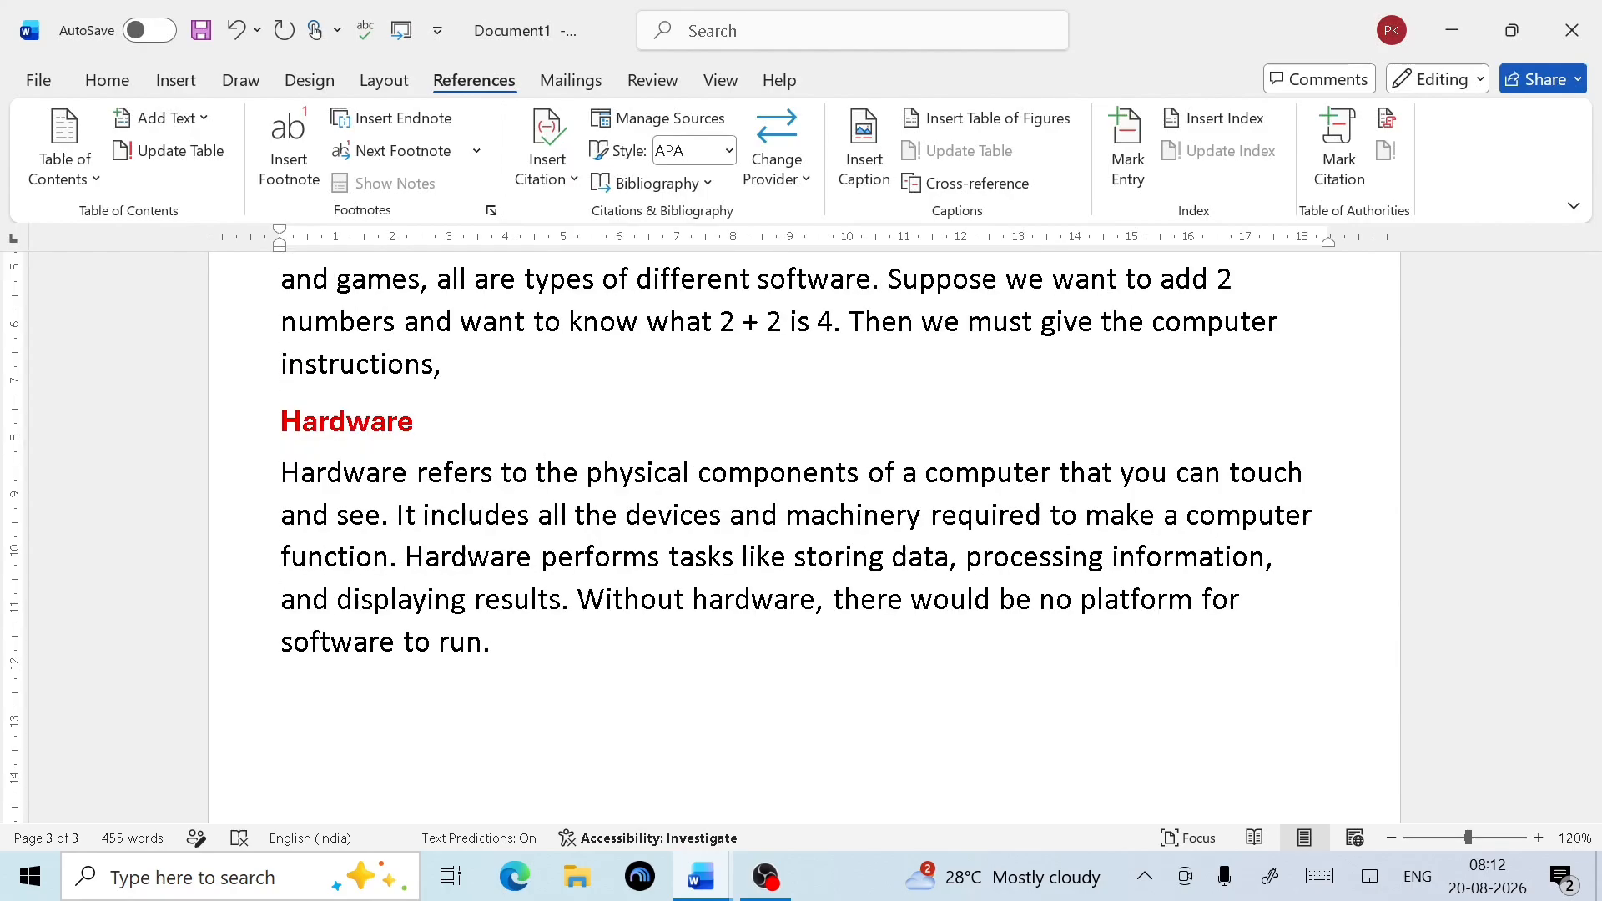
pyautogui.press('Return')
# Copy the Memory Mapped I/O heading and paragraph from Memory Mapped I.docx, then return to Document1
pyautogui.moveTo(711, 889)
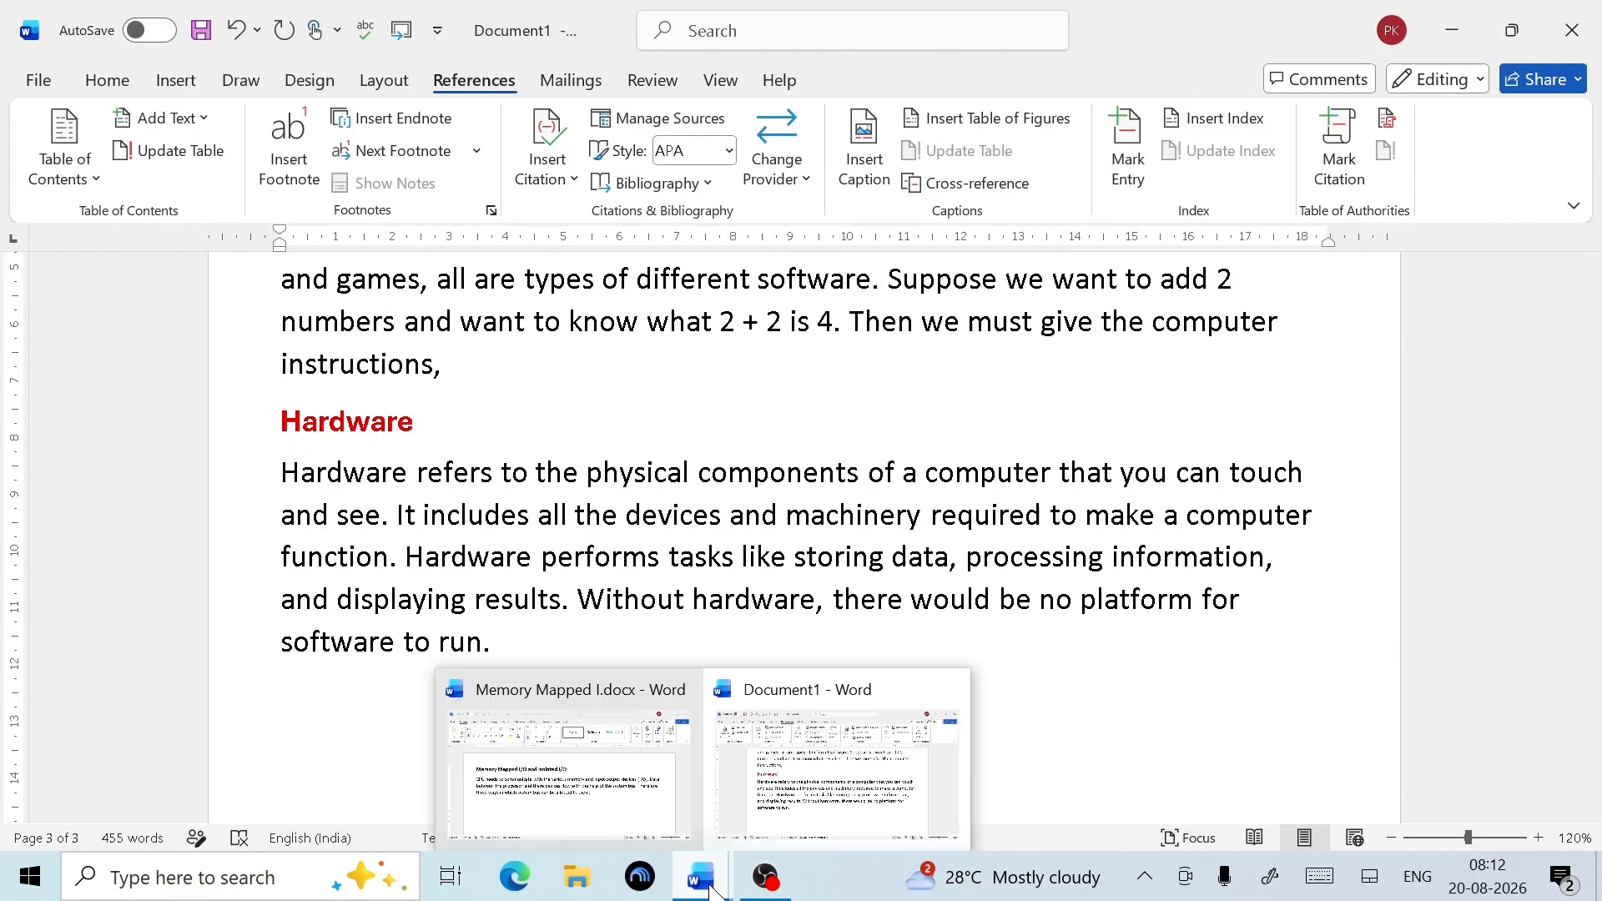
pyautogui.click(591, 783)
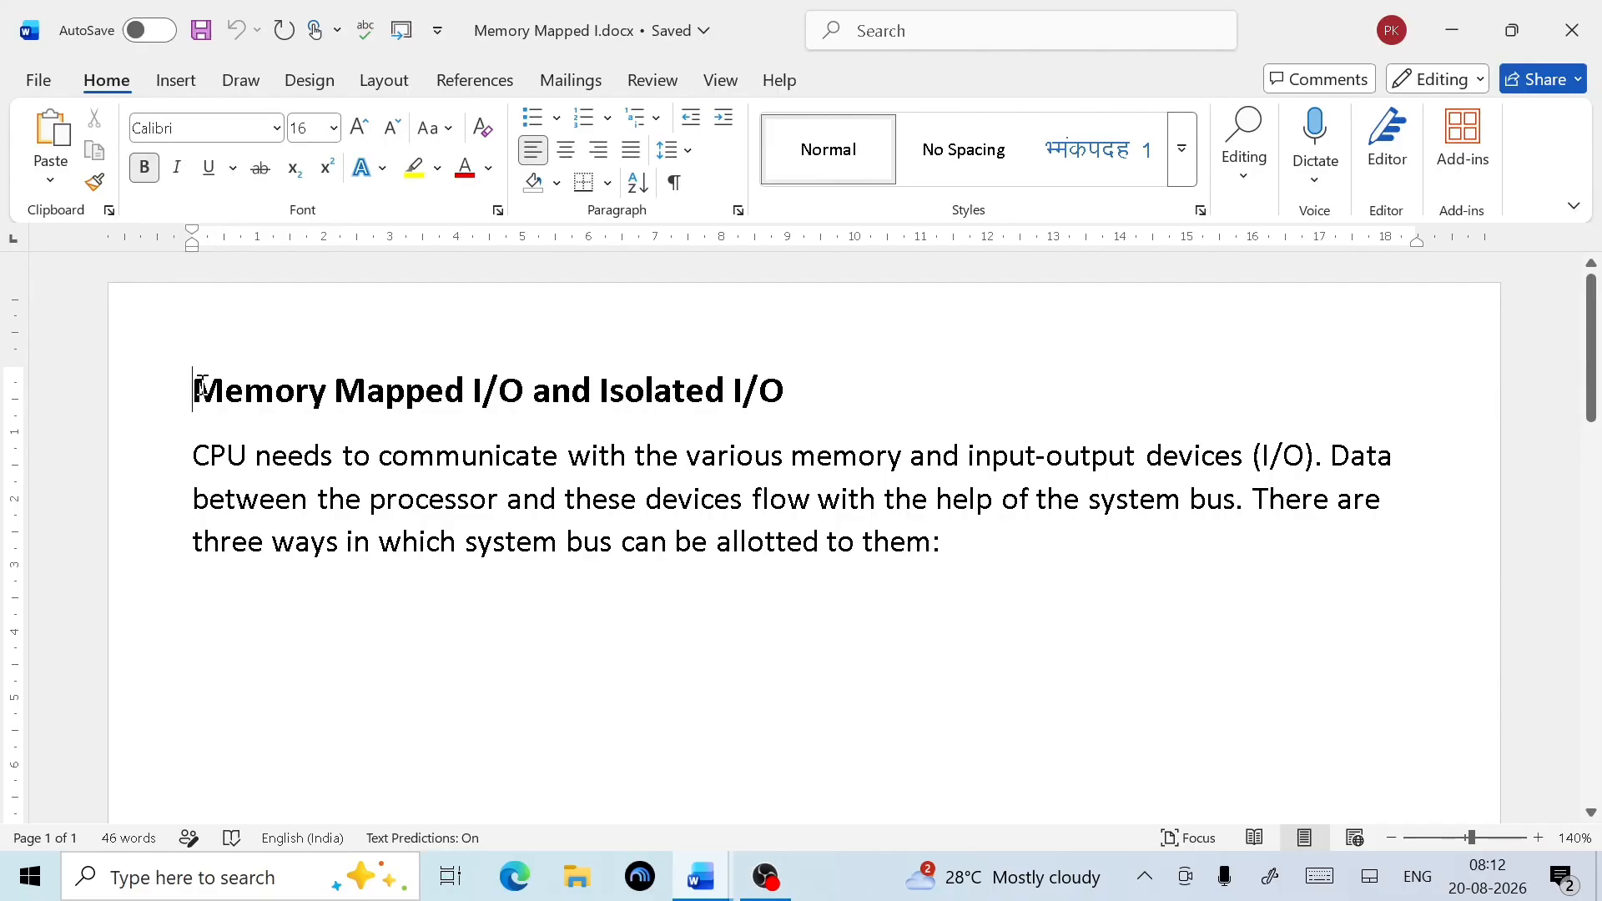
pyautogui.moveTo(194, 388); pyautogui.dragTo(795, 383)
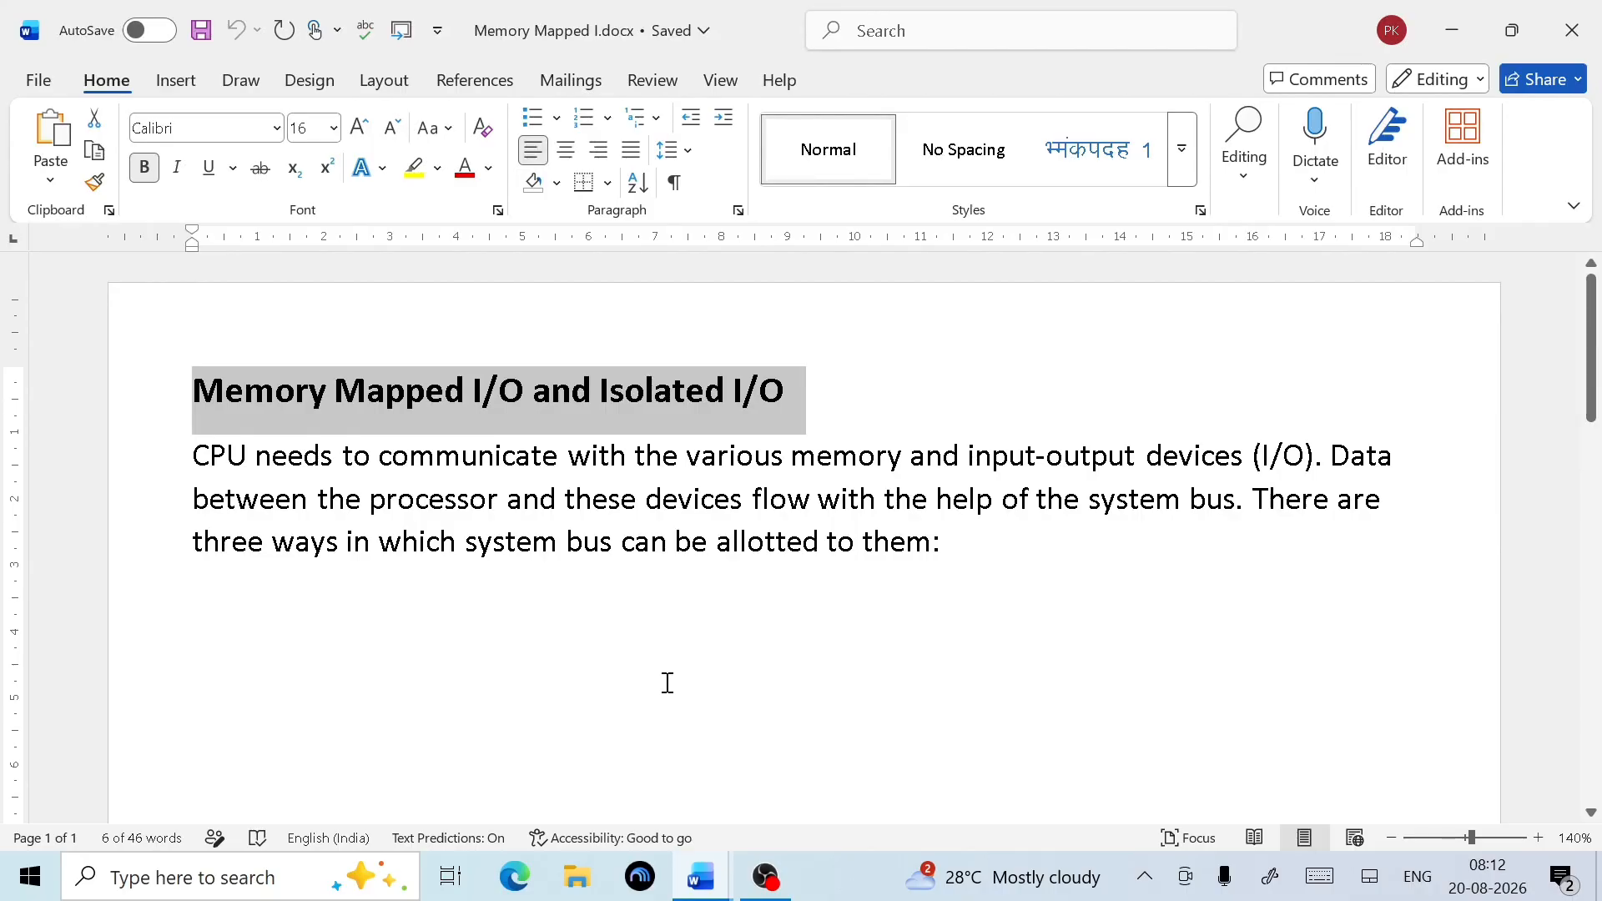
pyautogui.moveTo(991, 555); pyautogui.dragTo(151, 409)
pyautogui.hotkey('ctrl', 'c')
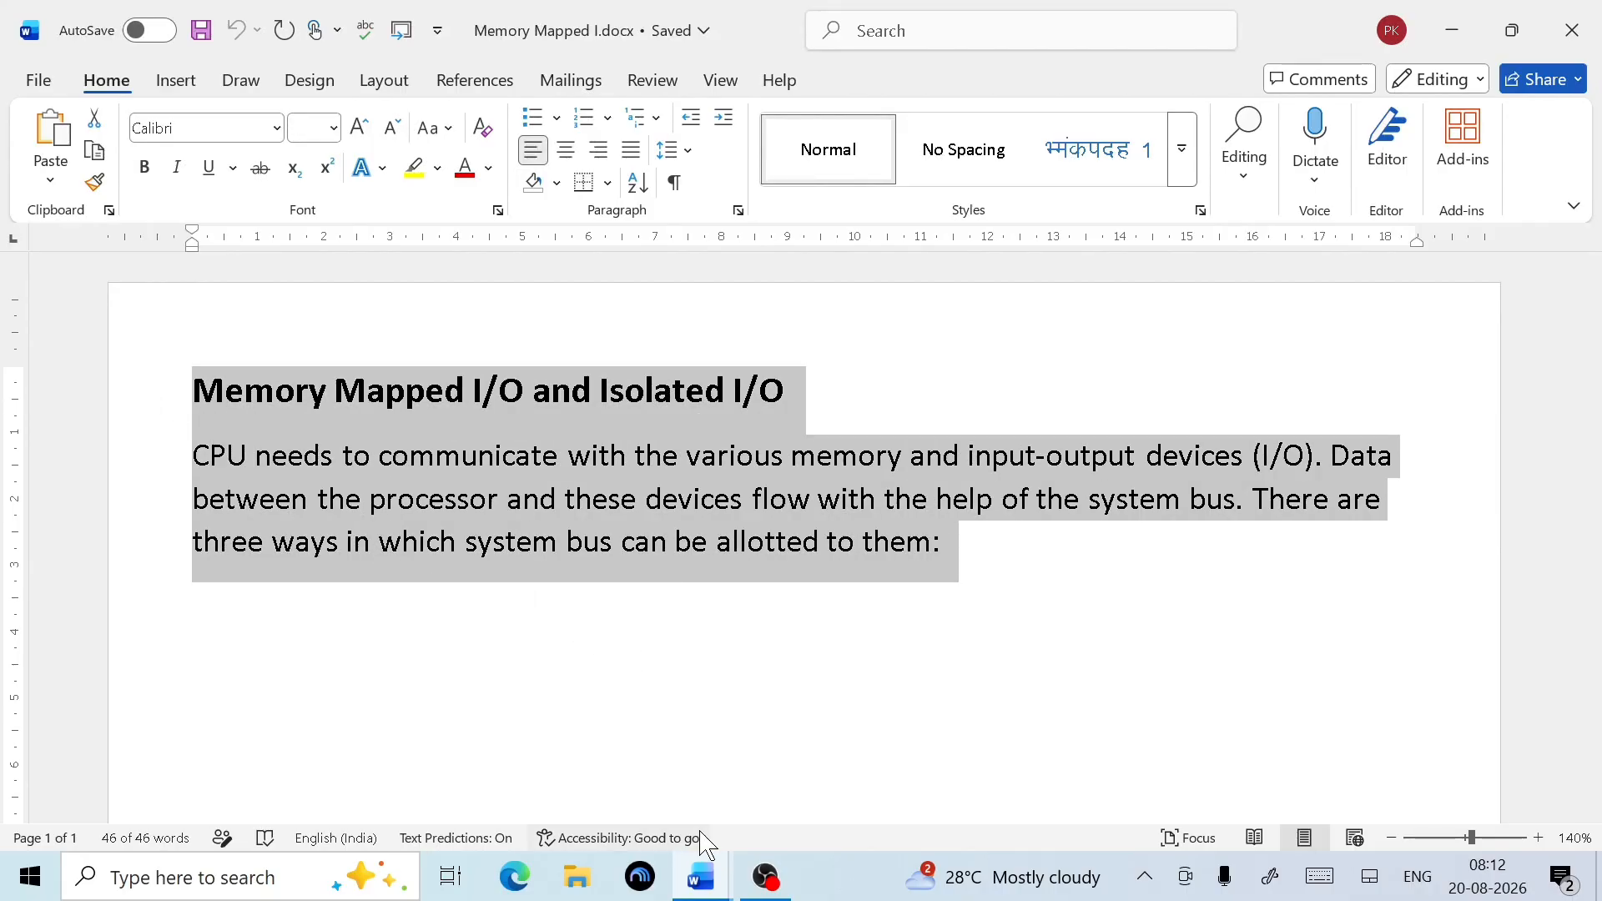
pyautogui.click(722, 882)
pyautogui.click(851, 771)
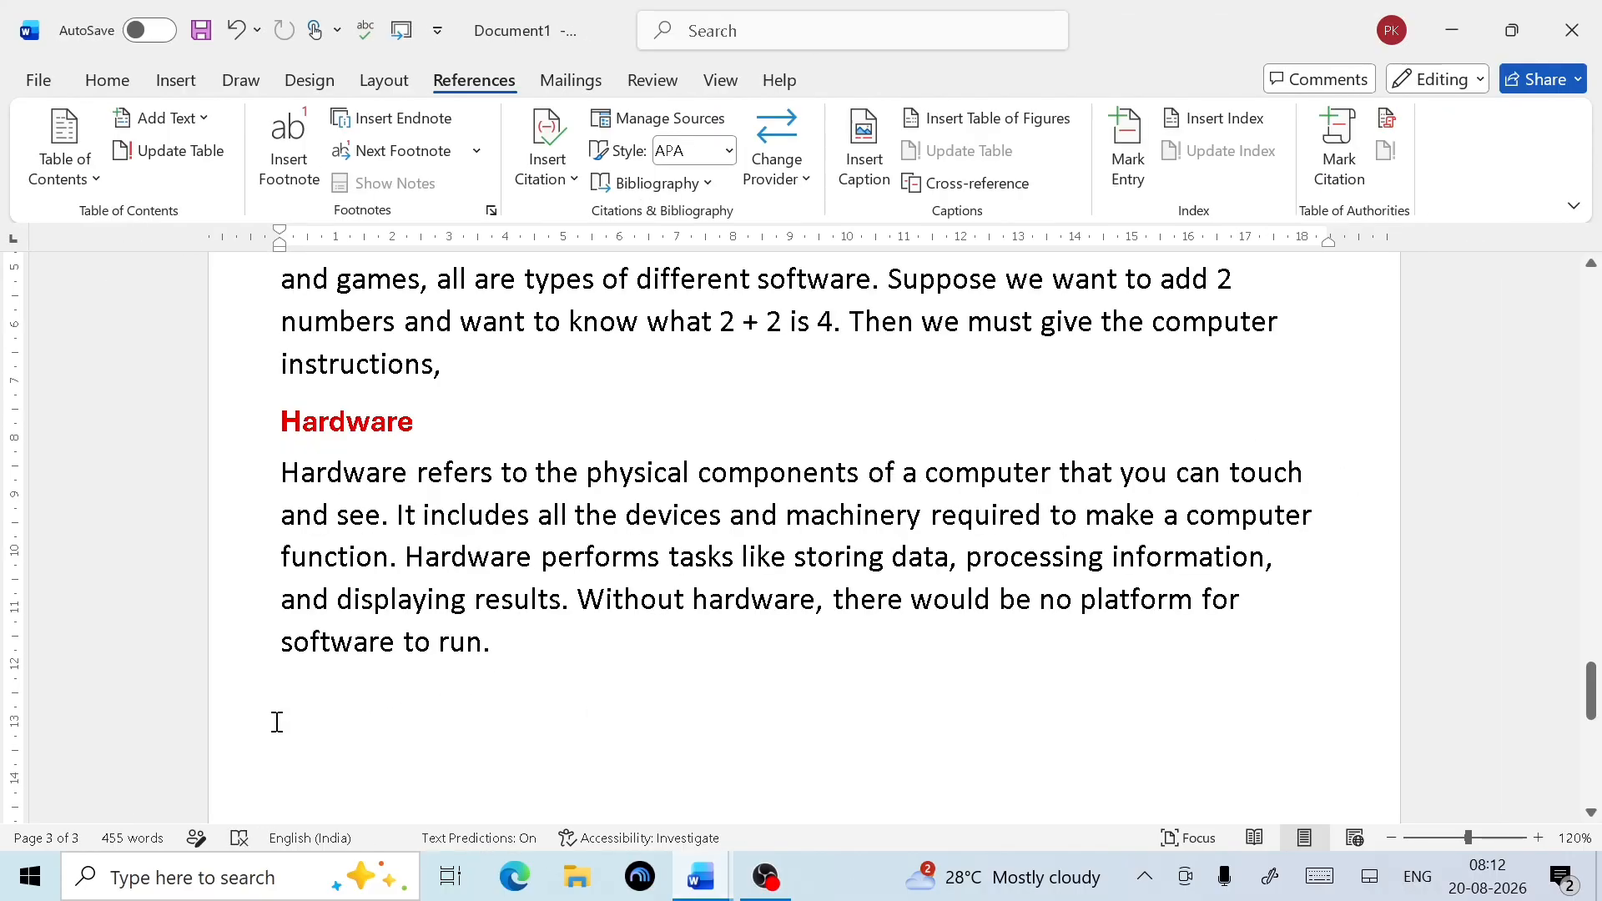
# Paste the Memory Mapped I/O heading and paragraph below the Hardware section
pyautogui.hotkey('ctrl', 'v')
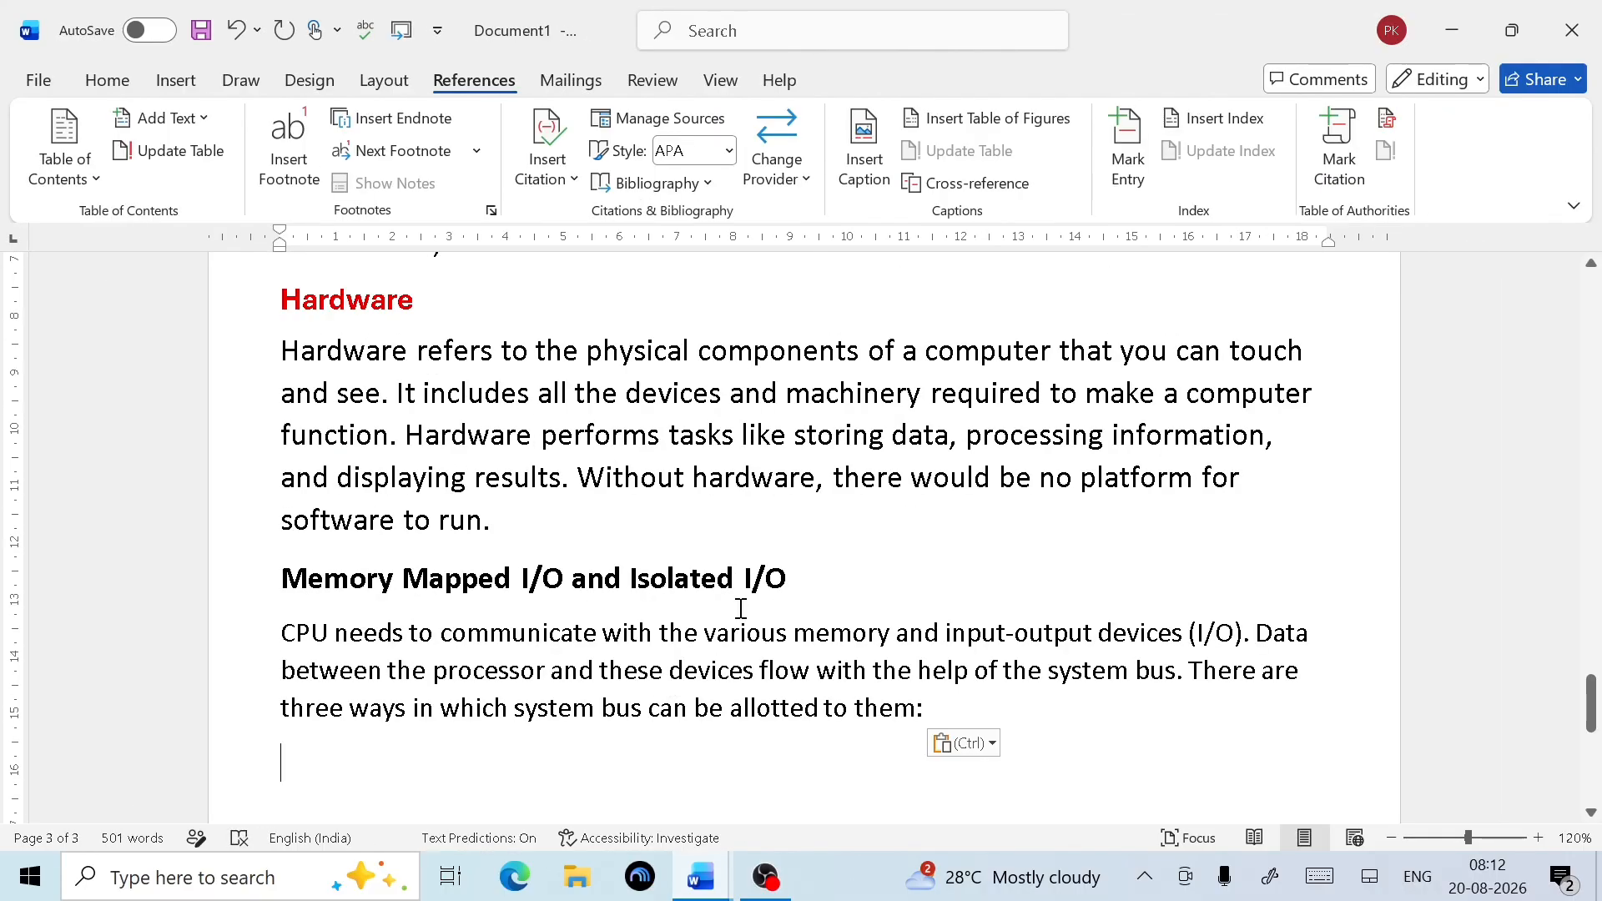
pyautogui.moveTo(815, 590); pyautogui.dragTo(505, 557)
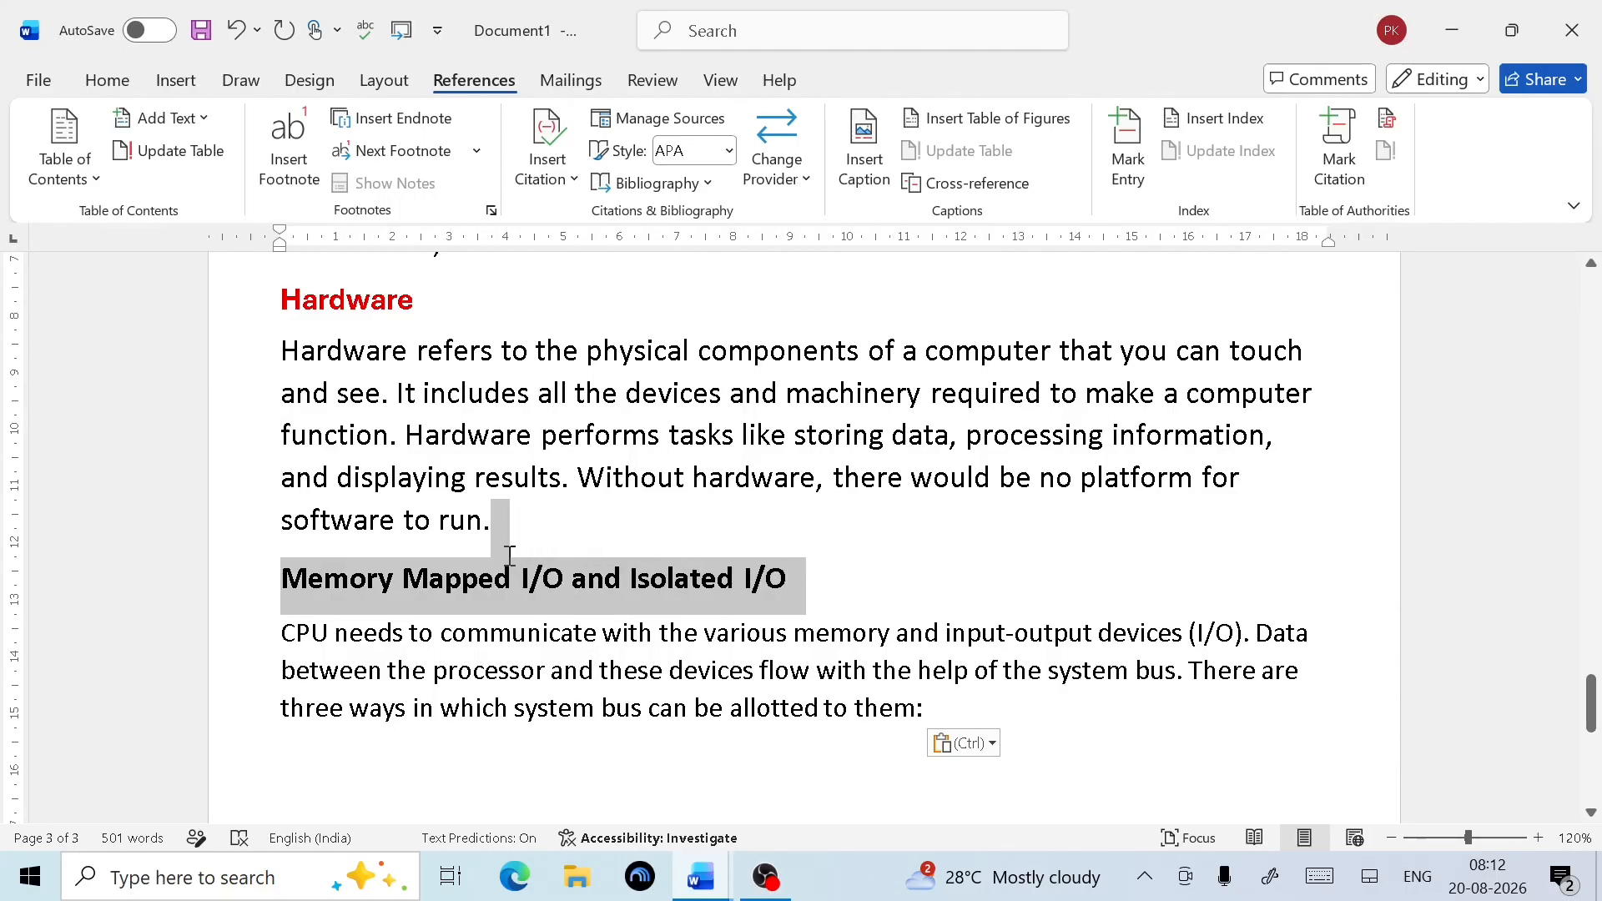
pyautogui.click(837, 597)
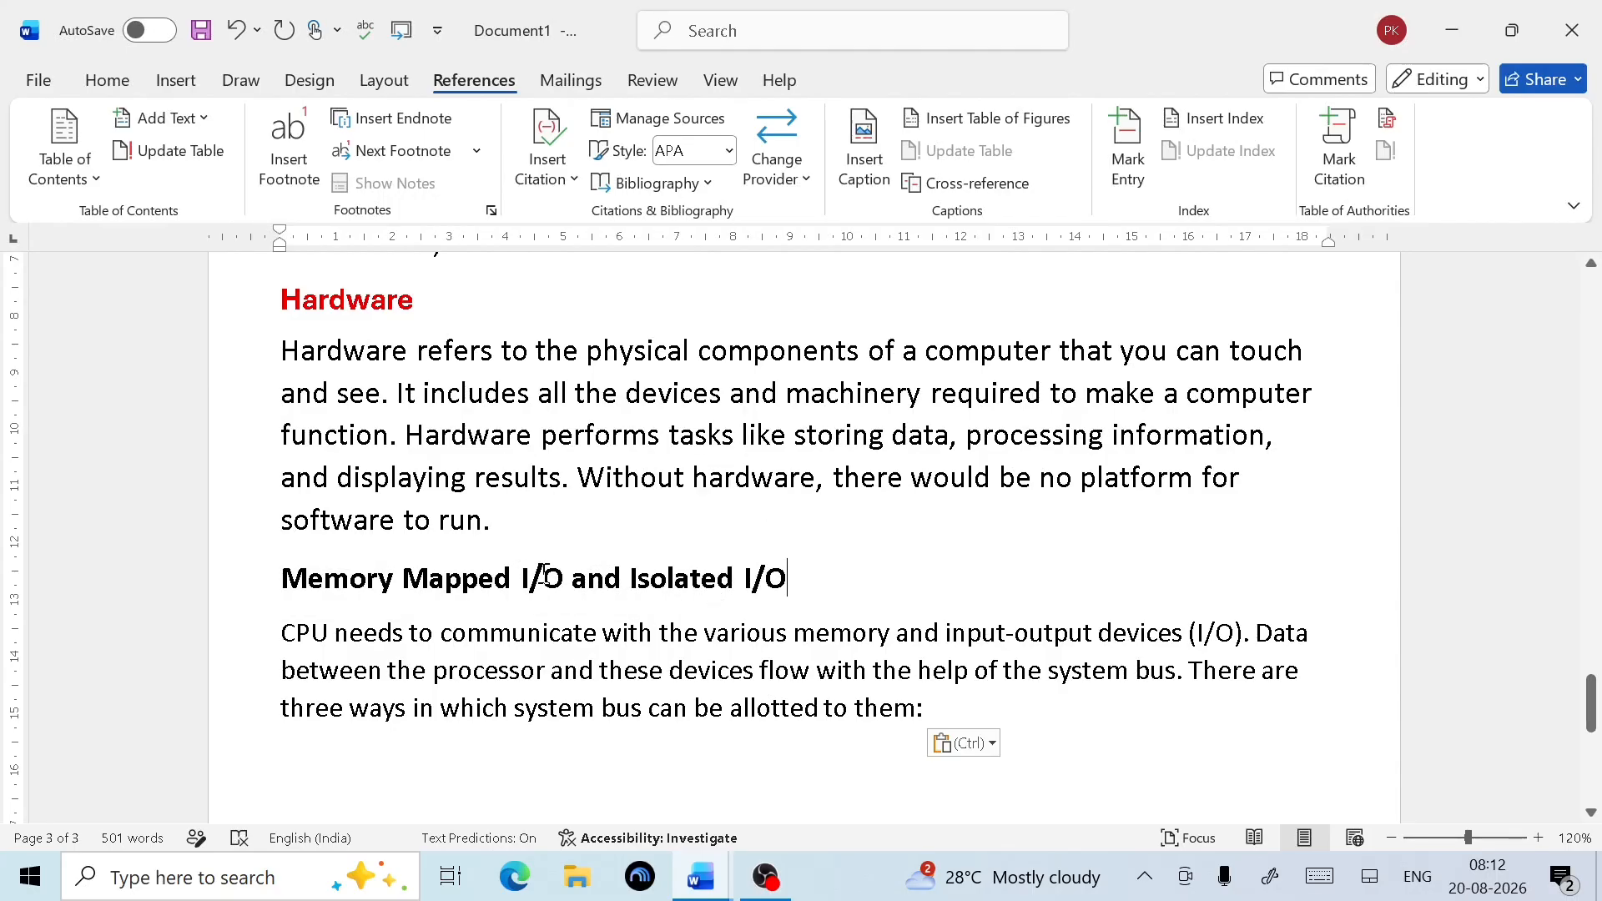
# Make the pasted Memory Mapped I/O heading a Level 1 contents entry in Heading 1 style
pyautogui.click(187, 122)
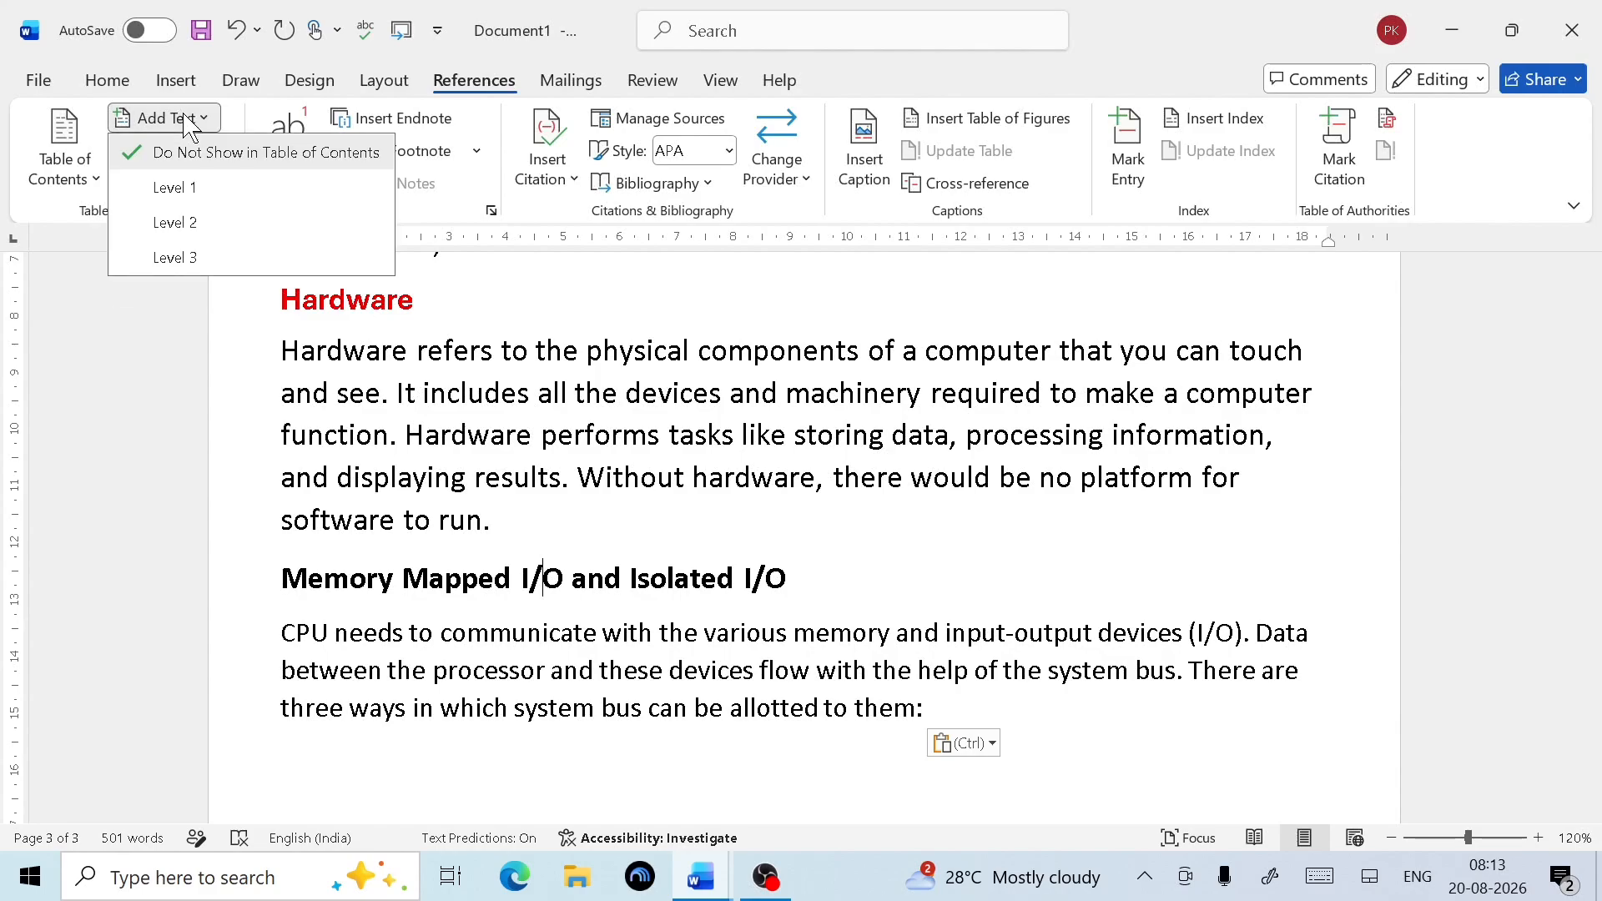
pyautogui.click(197, 218)
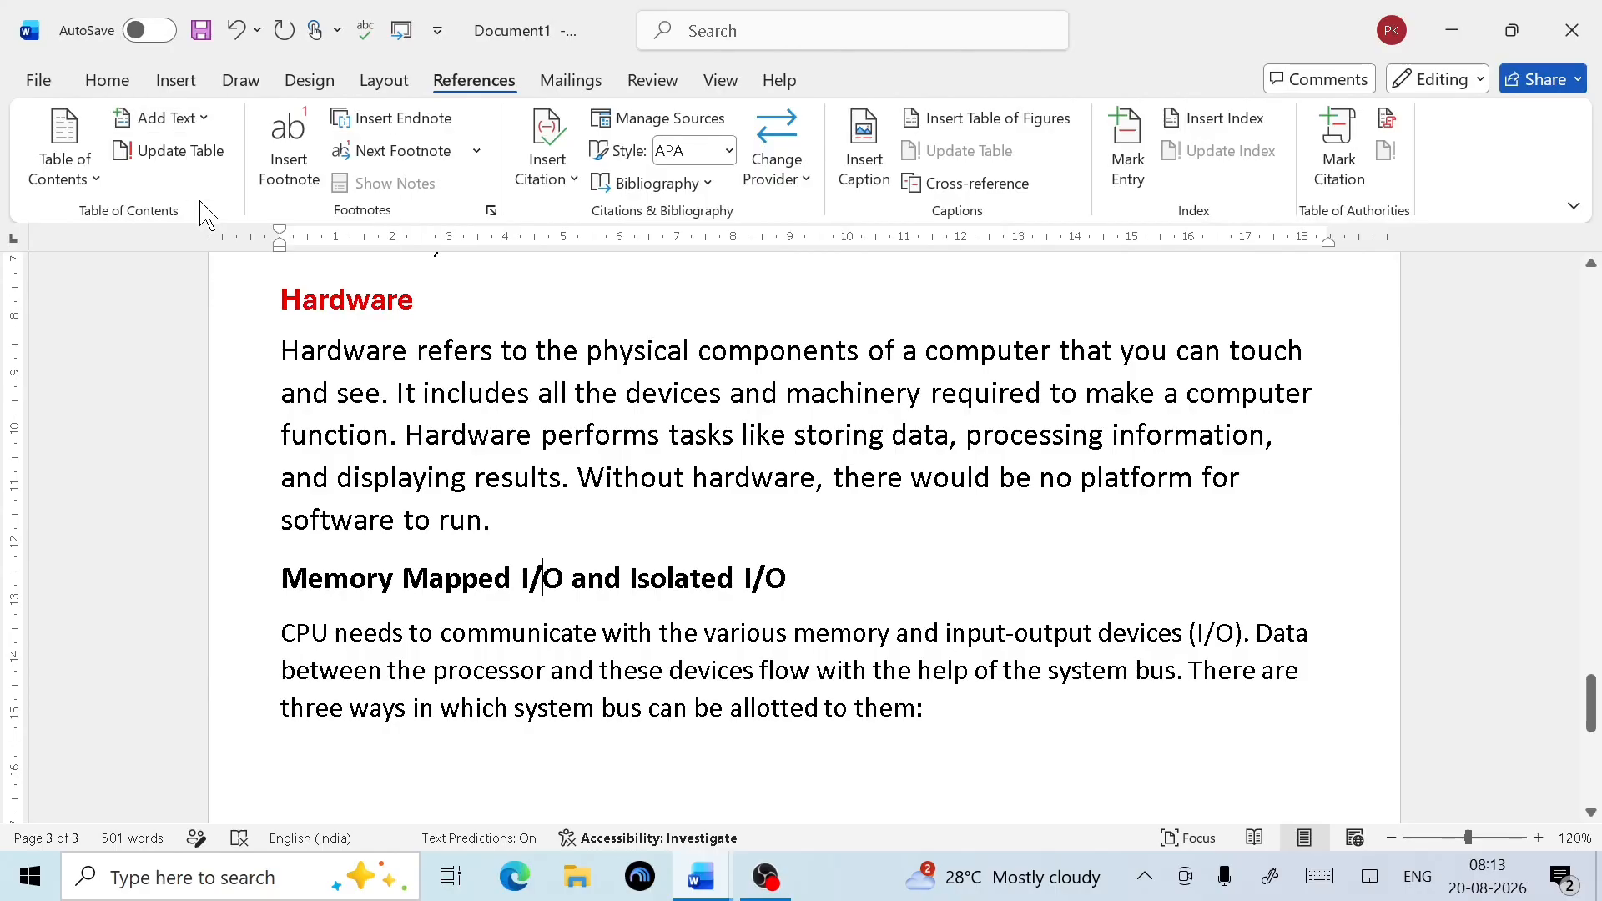
pyautogui.scroll(15, 773, 547)
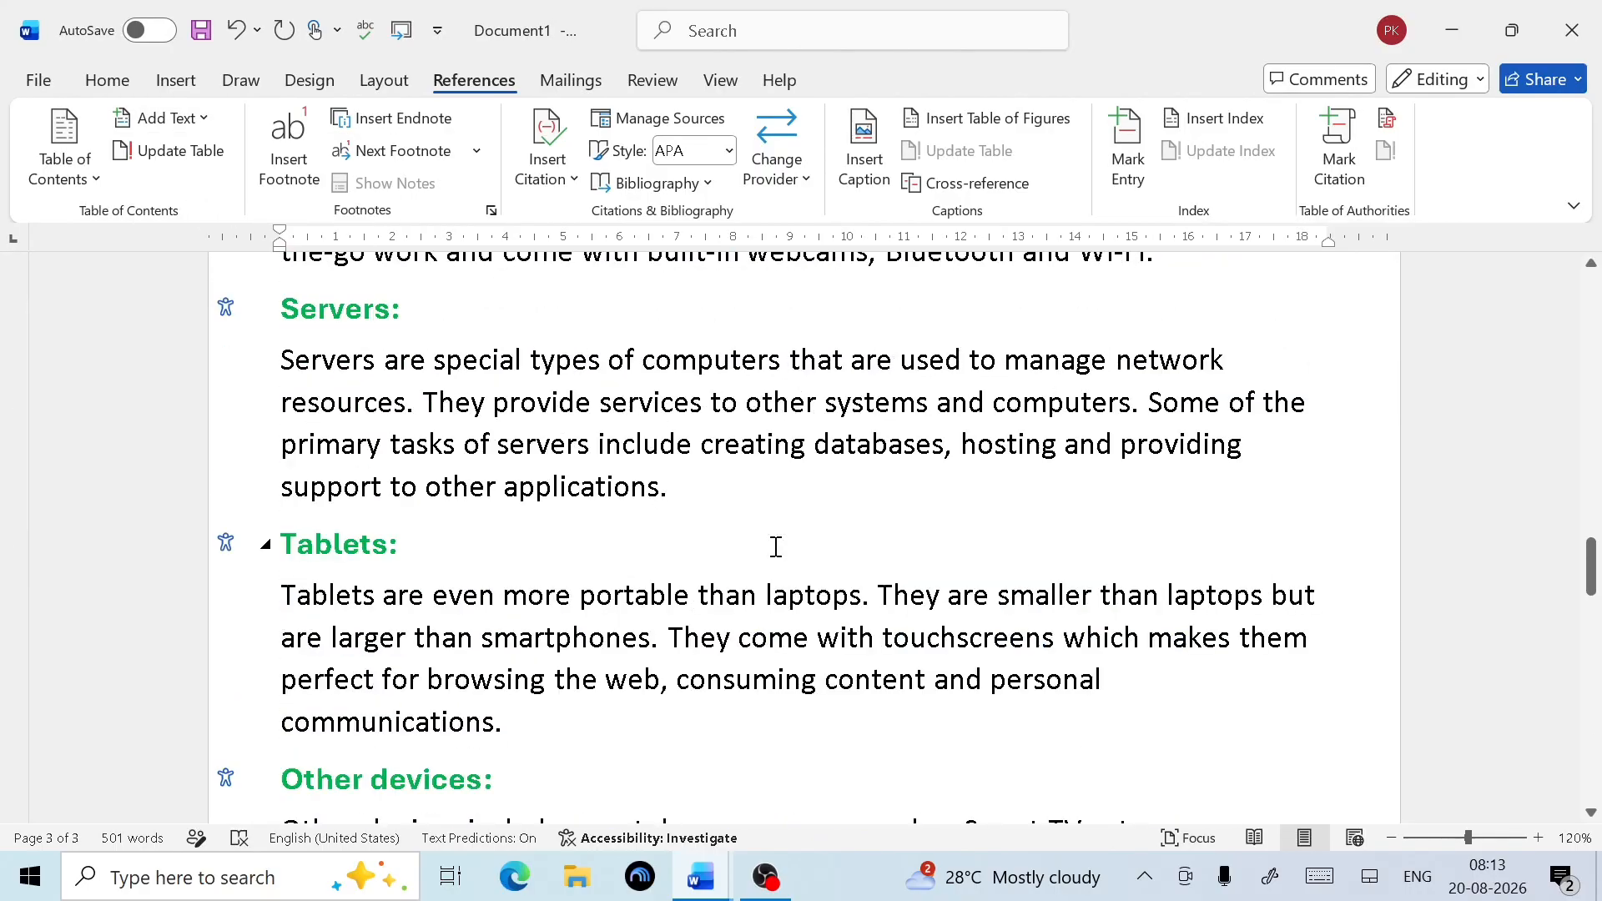
pyautogui.scroll(5, 776, 547)
pyautogui.scroll(-10, 776, 548)
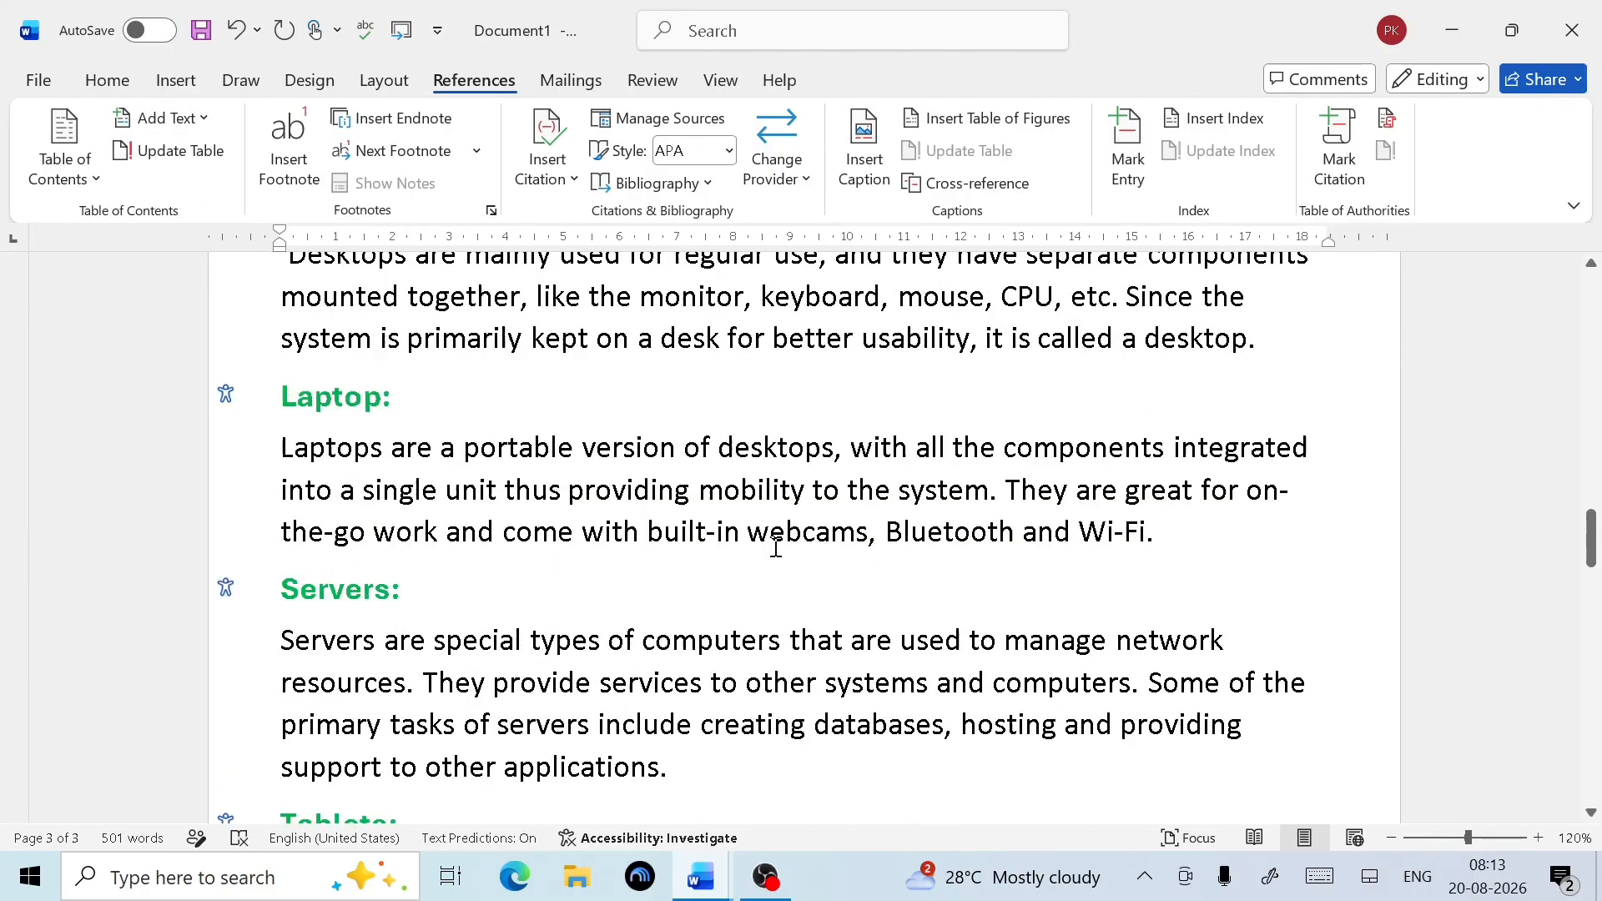
pyautogui.scroll(-10, 776, 547)
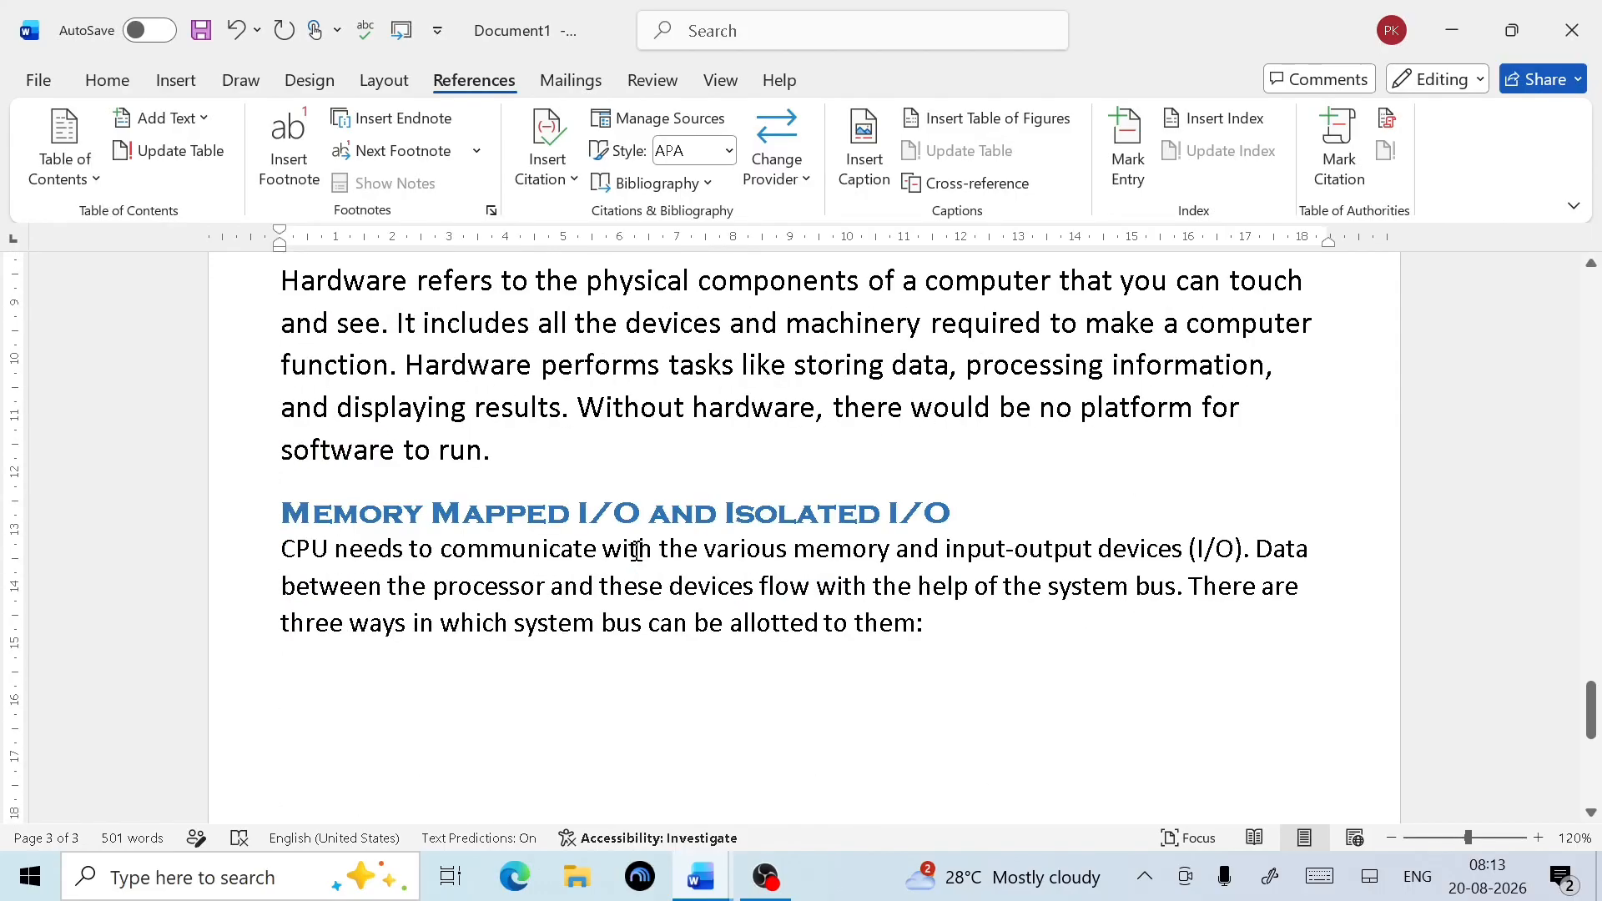
pyautogui.scroll(3, 637, 551)
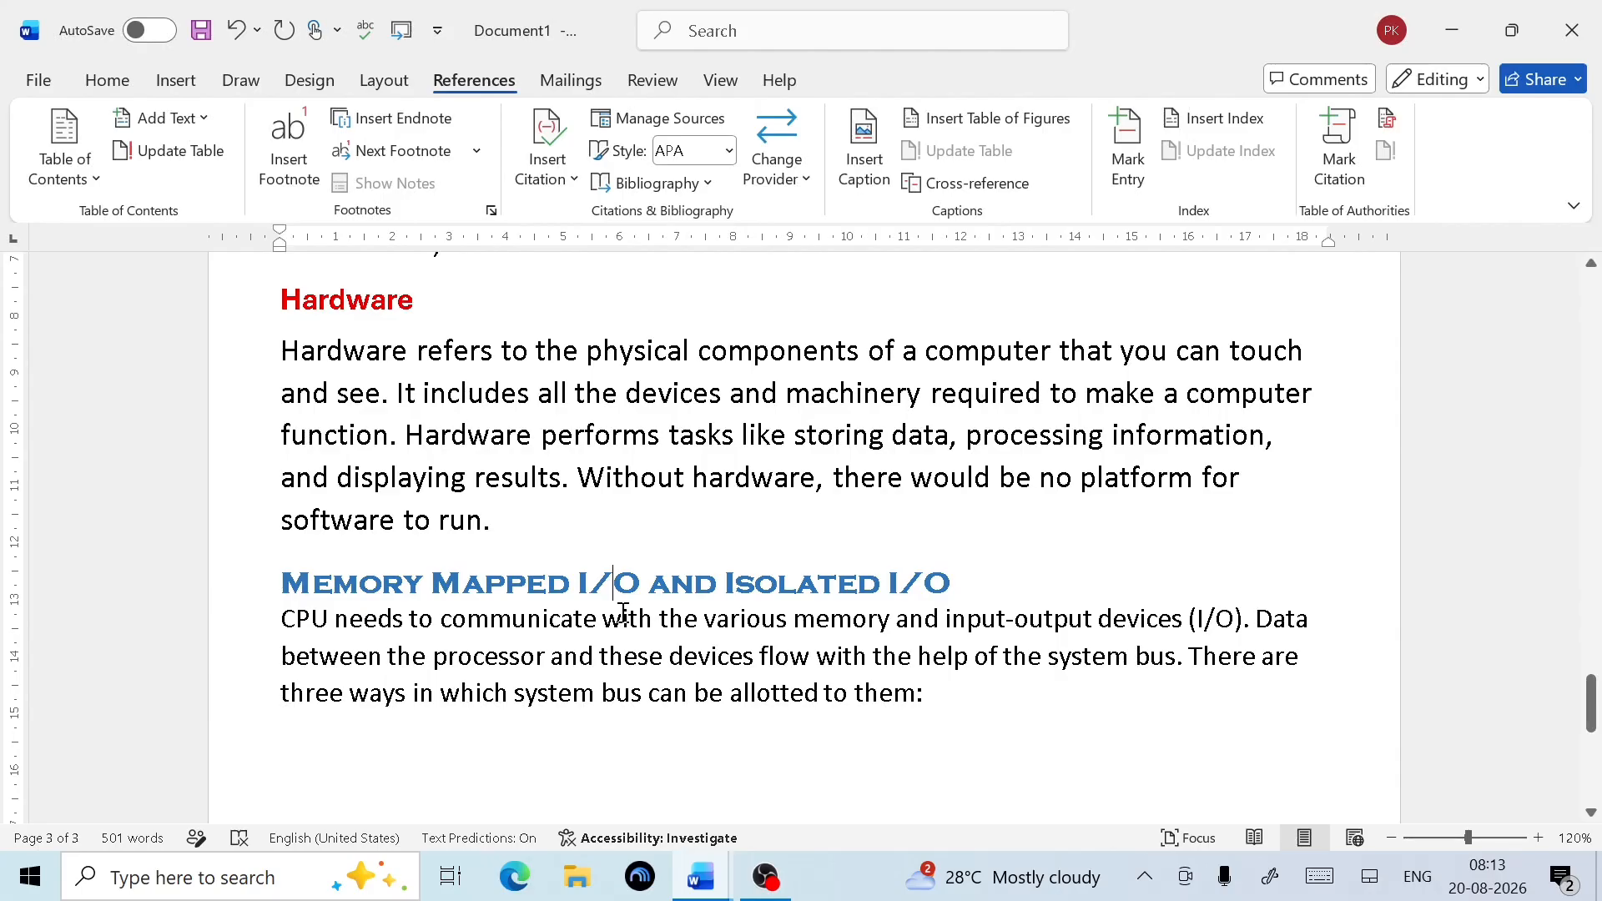
pyautogui.scroll(15, 624, 613)
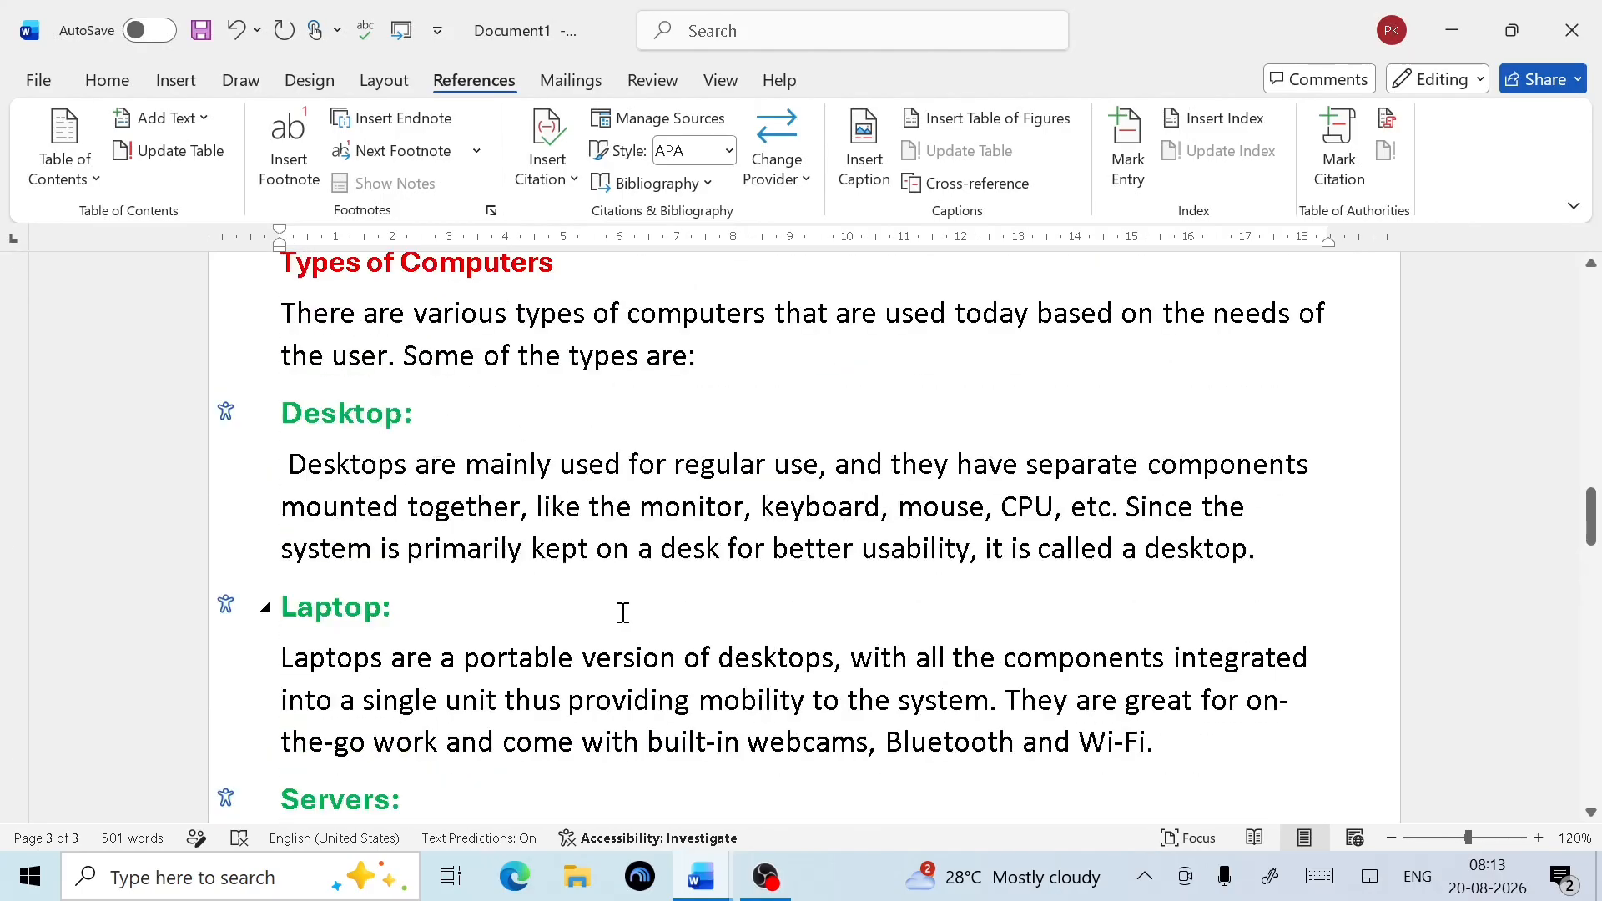
# Update the entire table of contents so it lists Memory Mapped I/O and Isolated I/O on page 3
pyautogui.scroll(10, 620, 607)
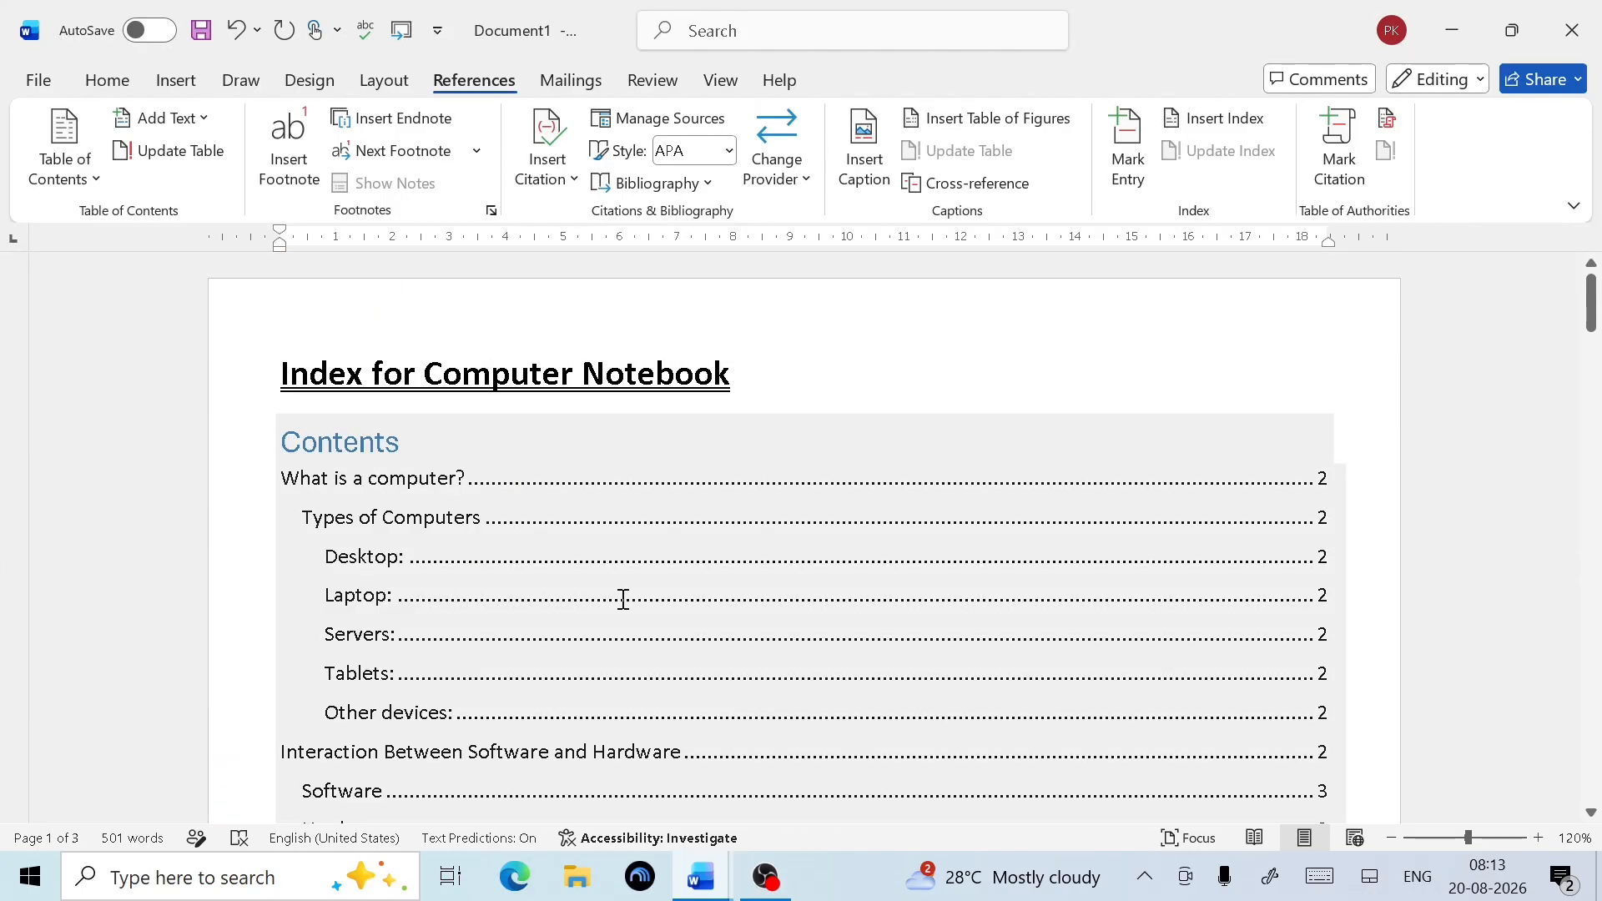
pyautogui.scroll(-3, 623, 599)
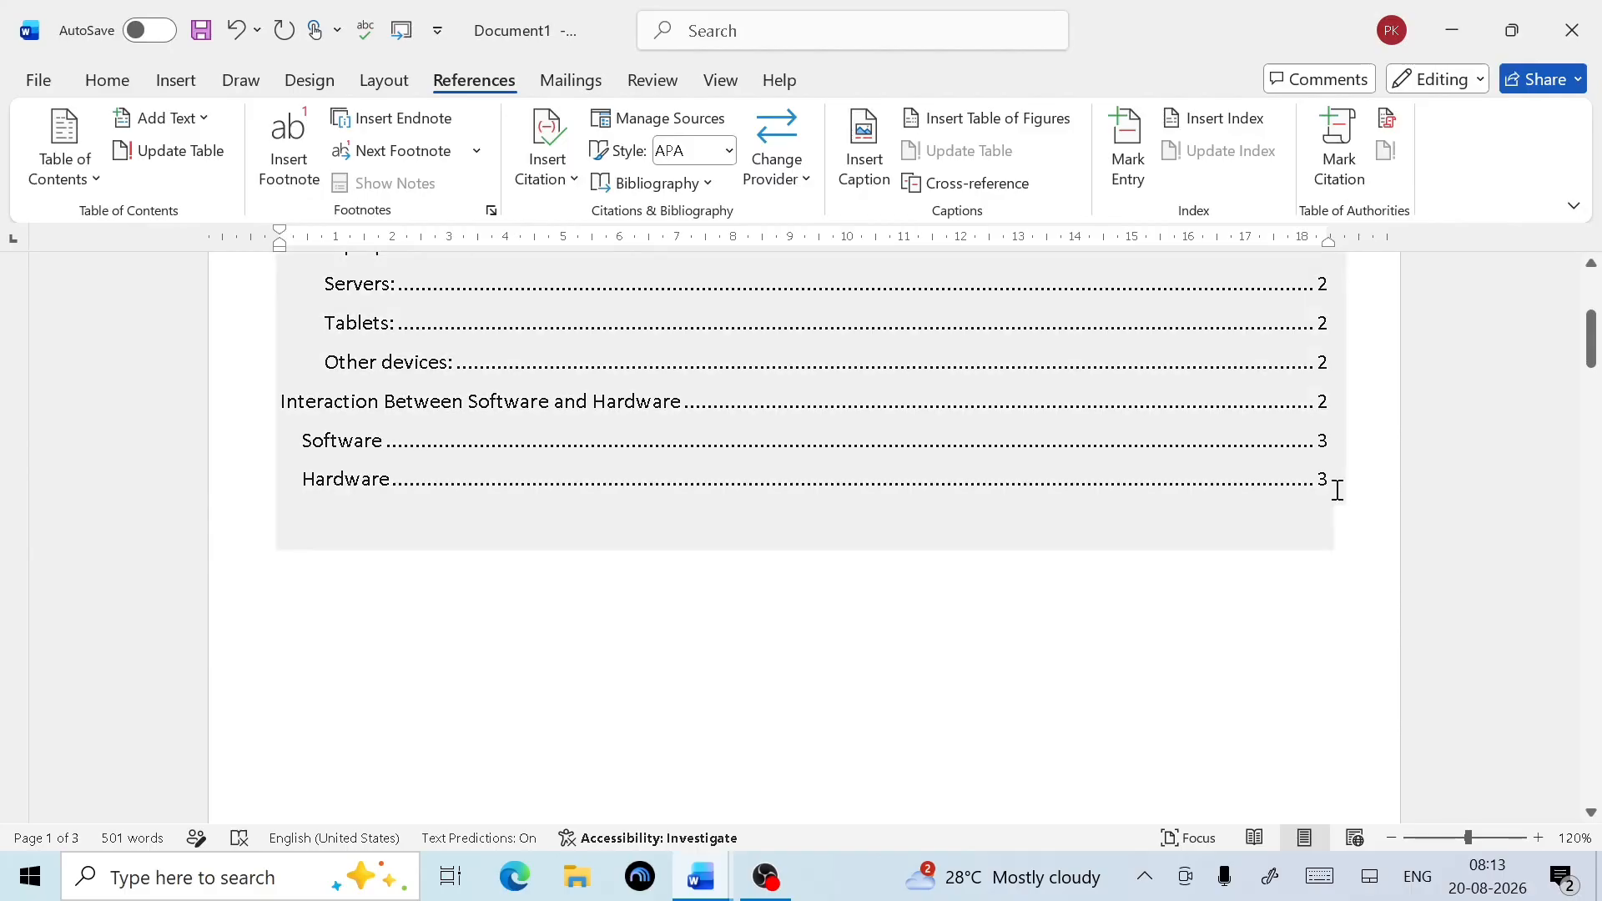
pyautogui.click(1327, 480)
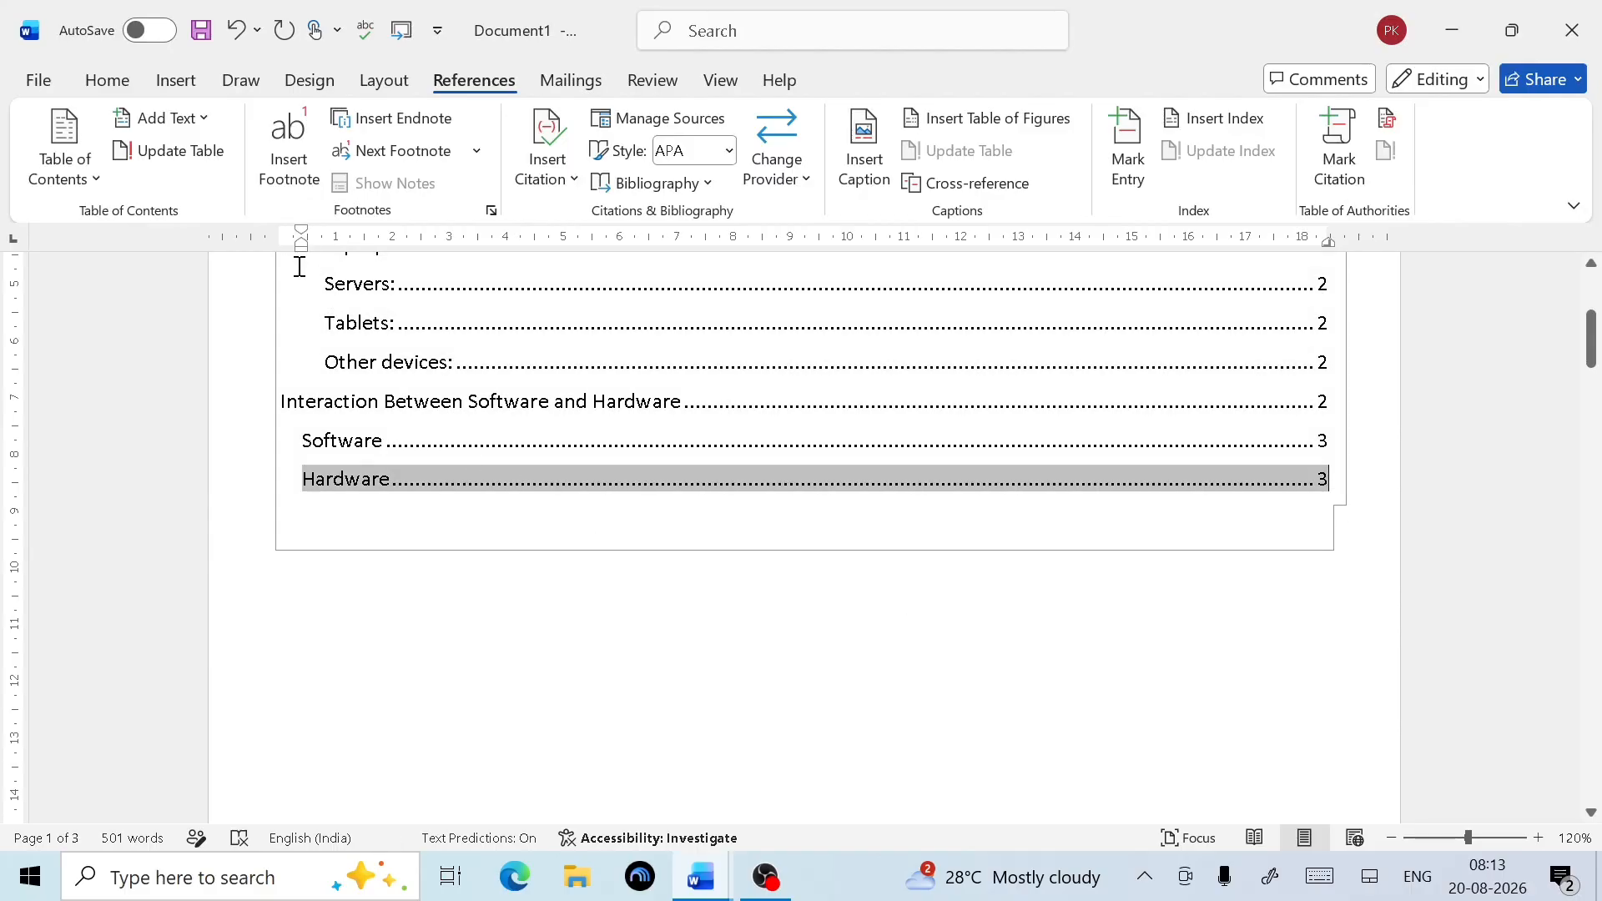
pyautogui.click(179, 152)
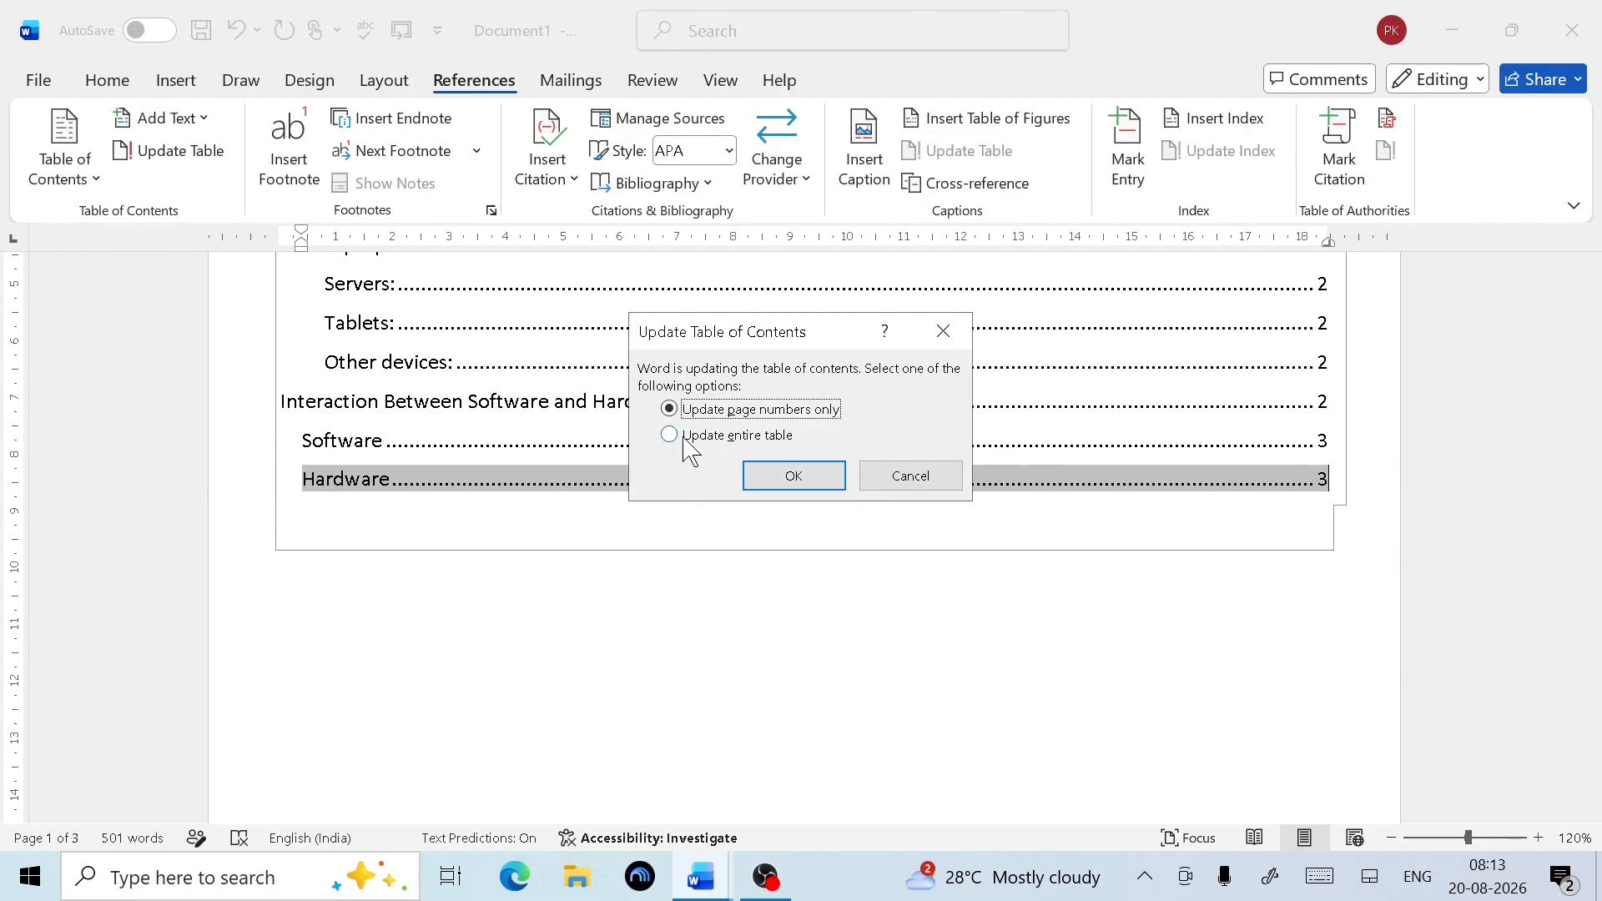
pyautogui.click(669, 435)
pyautogui.click(767, 477)
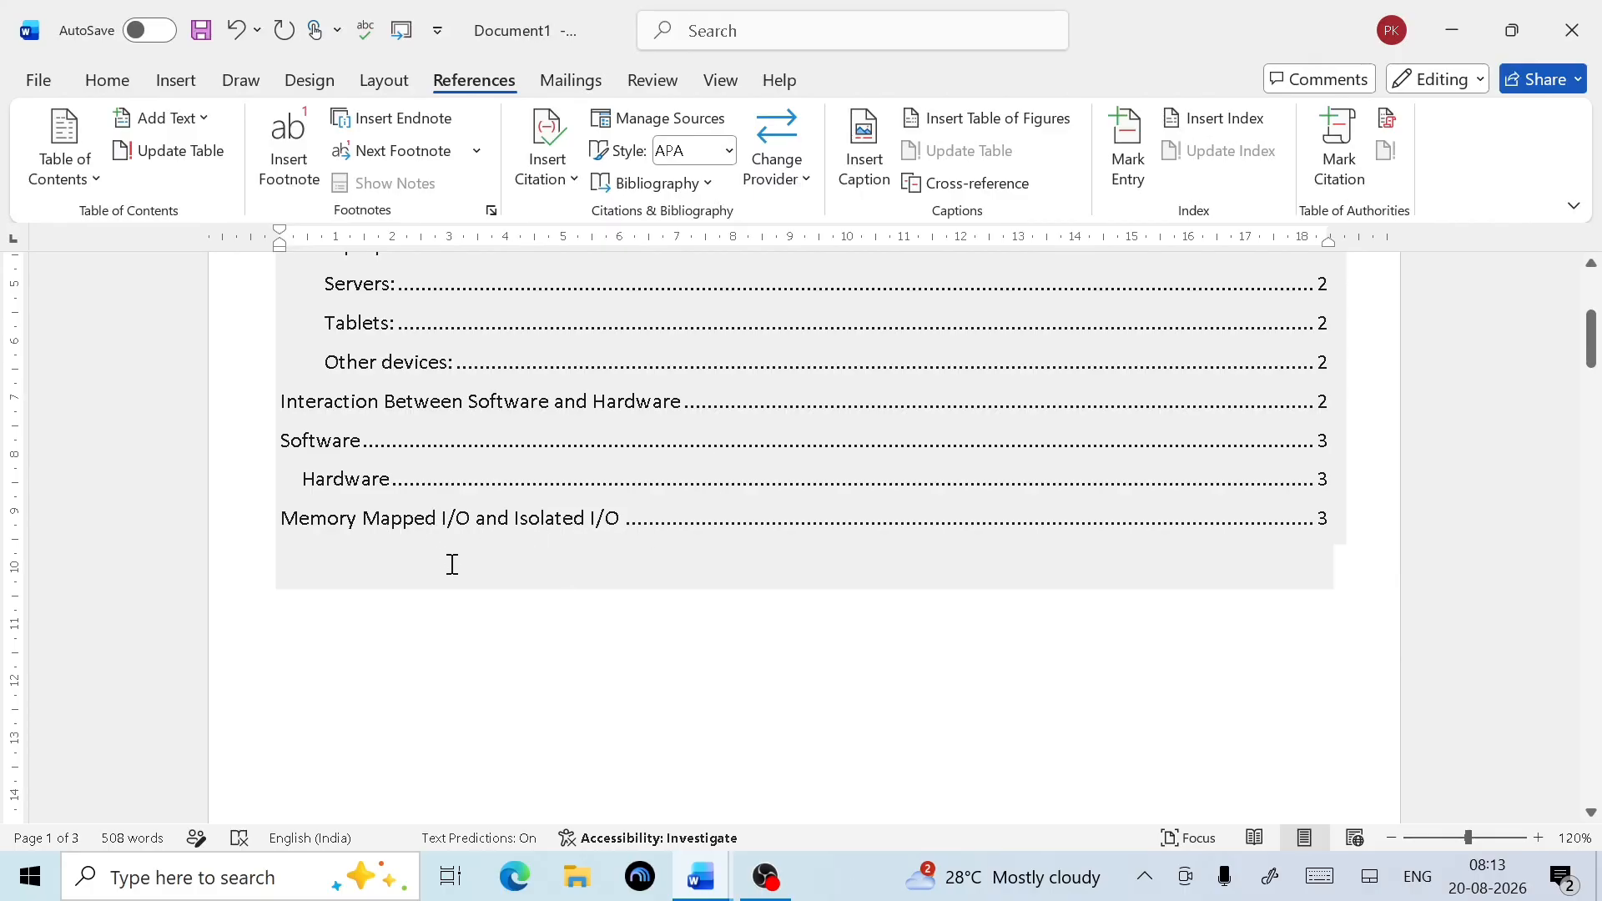
pyautogui.scroll(3, 623, 582)
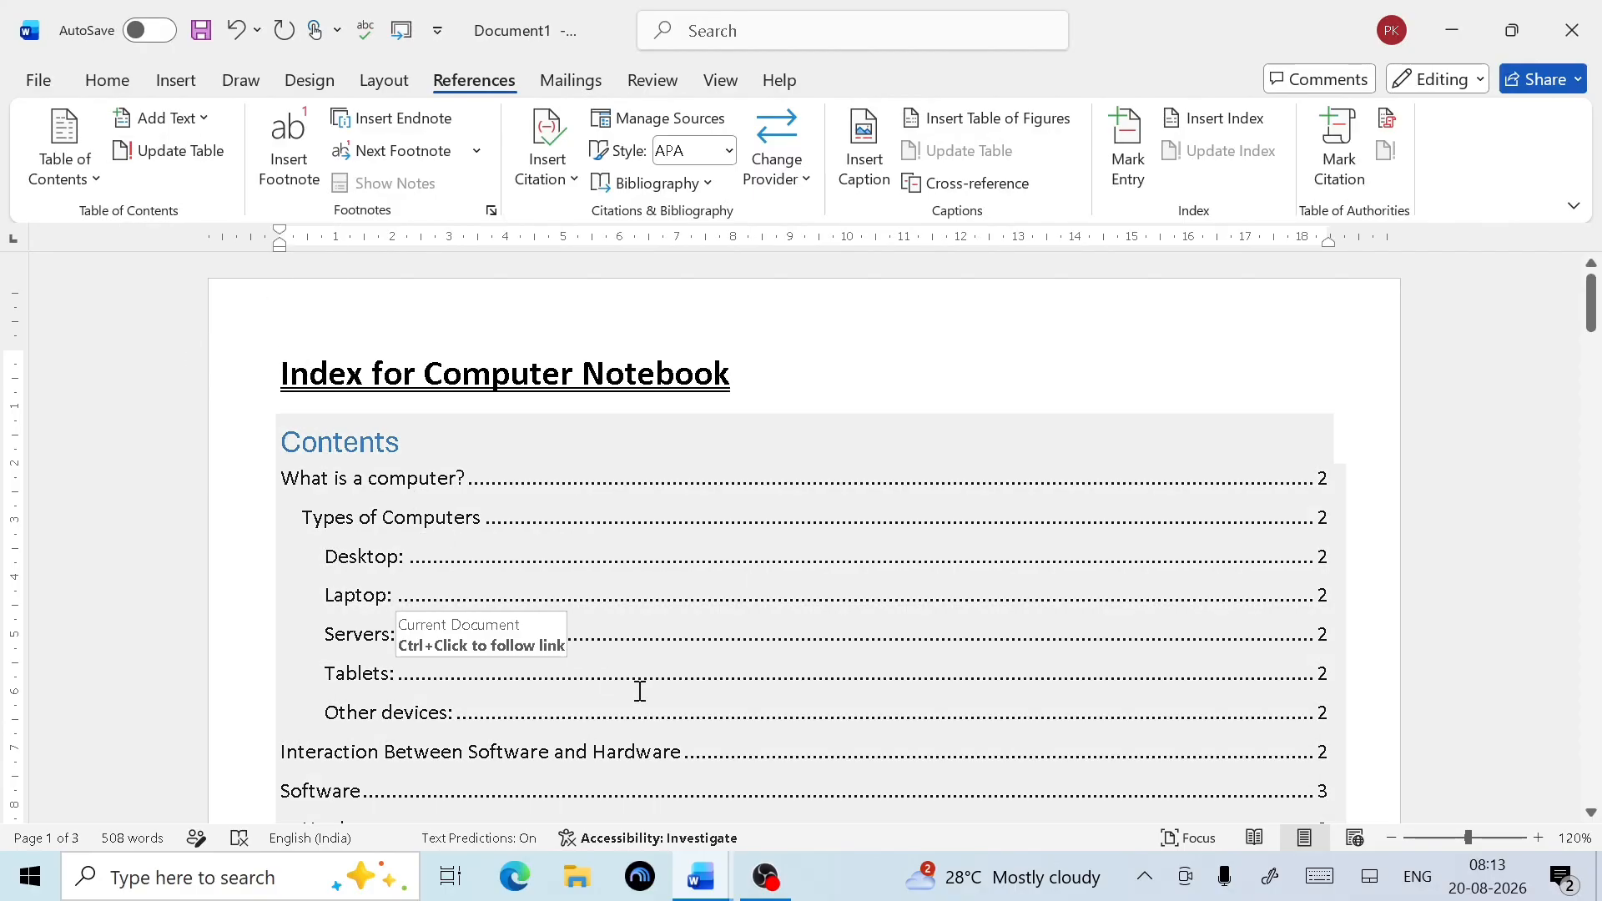
pyautogui.scroll(-10, 755, 668)
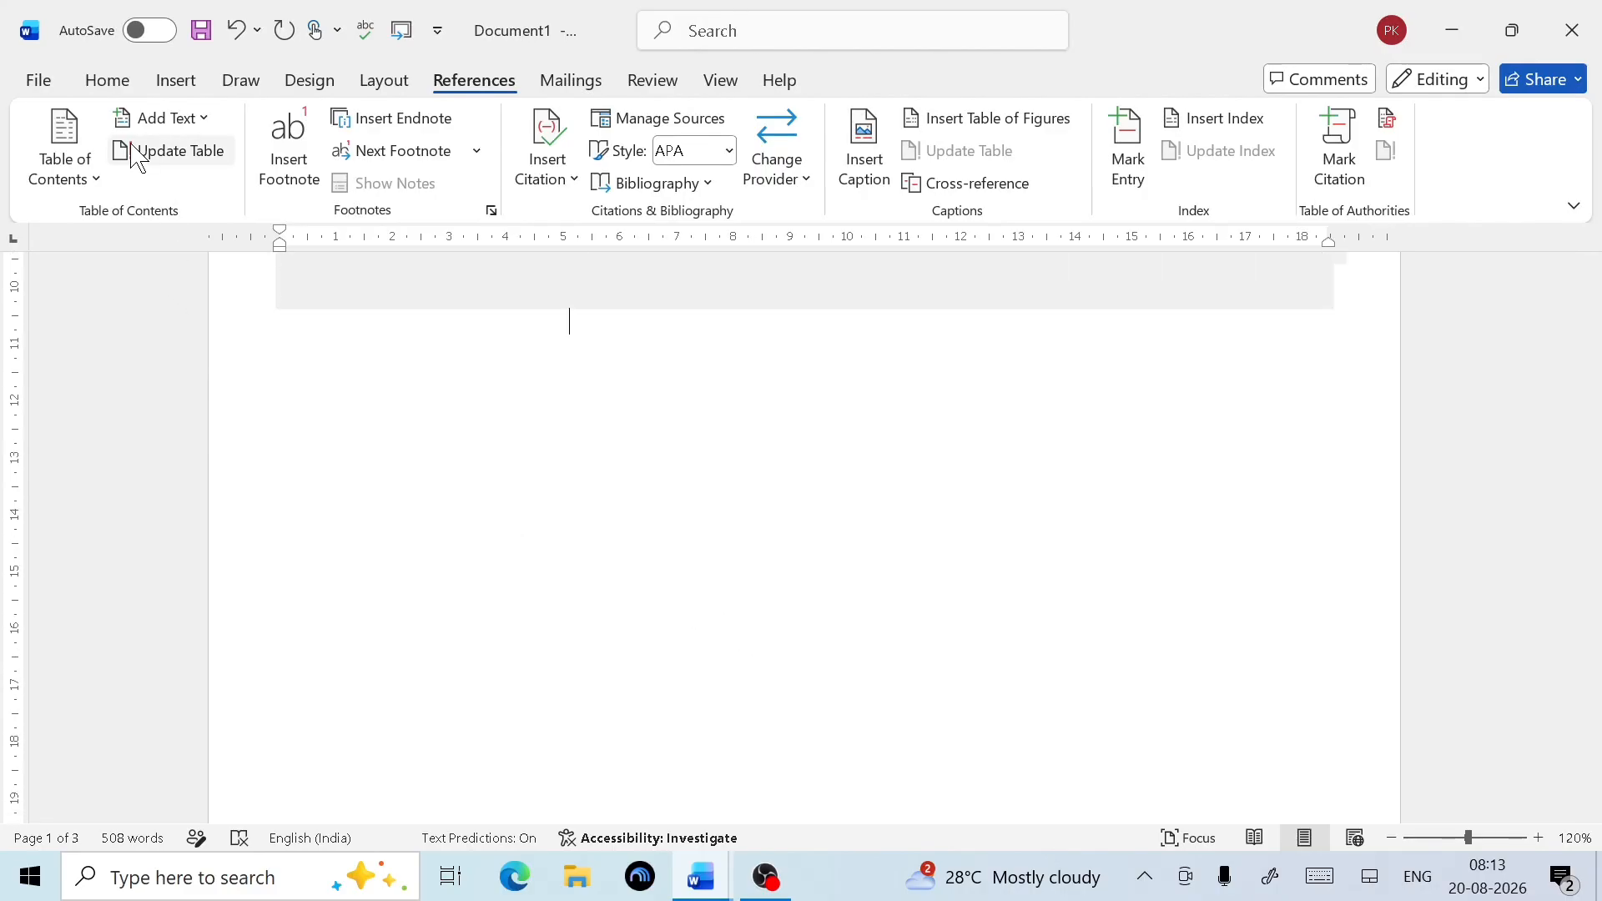
pyautogui.scroll(3, 585, 476)
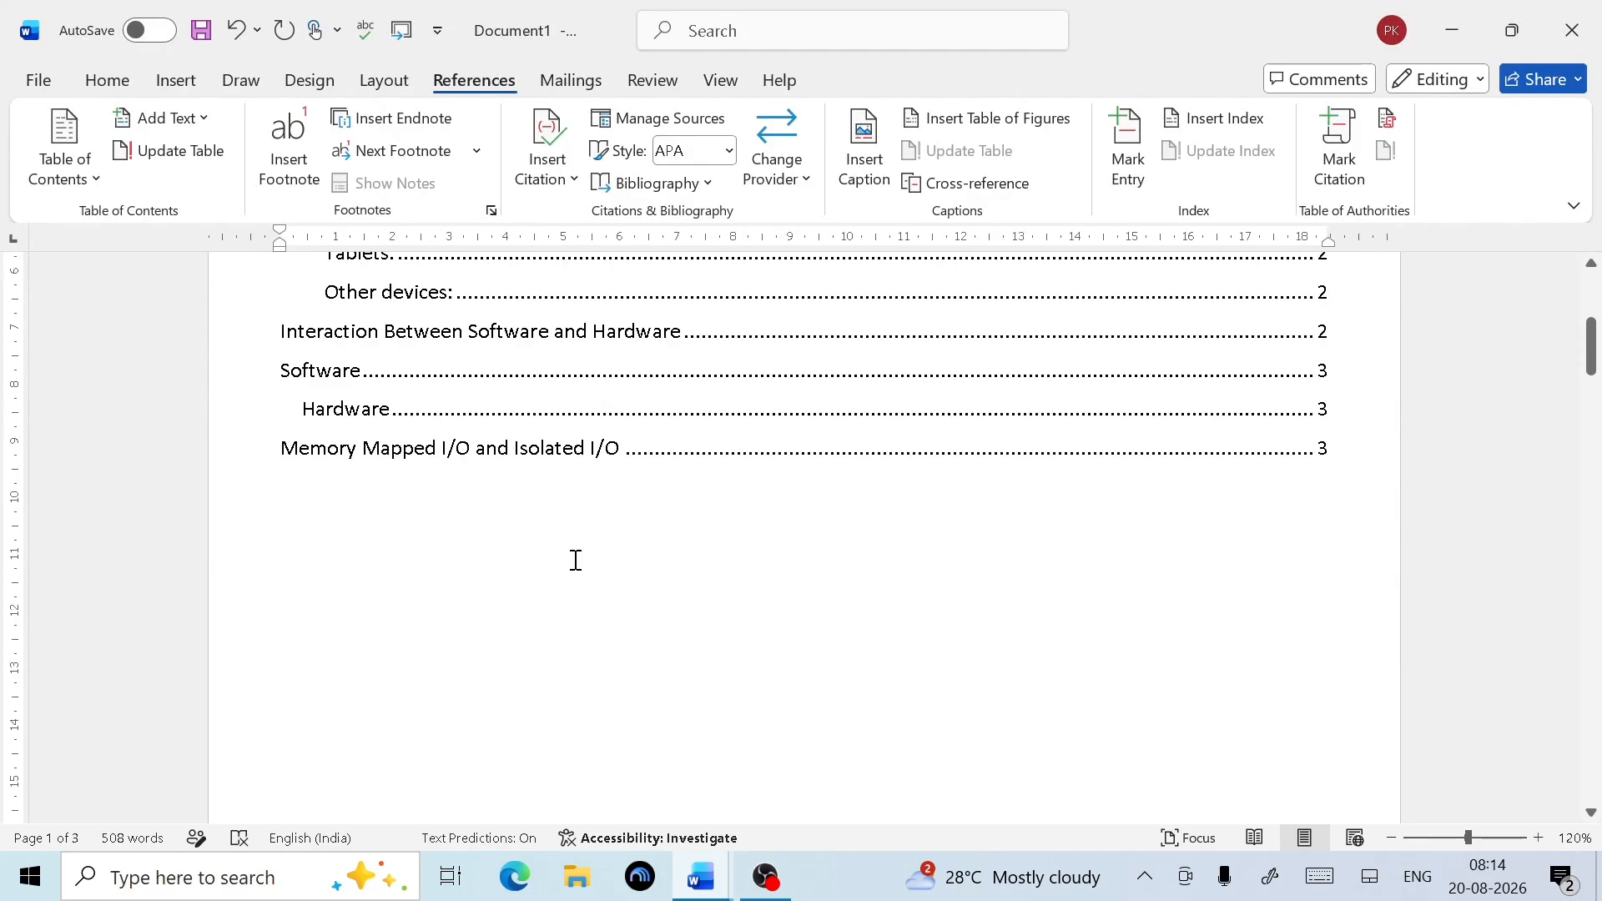
pyautogui.keyDown('ctrl'); pyautogui.click(322, 450); pyautogui.keyUp('ctrl')
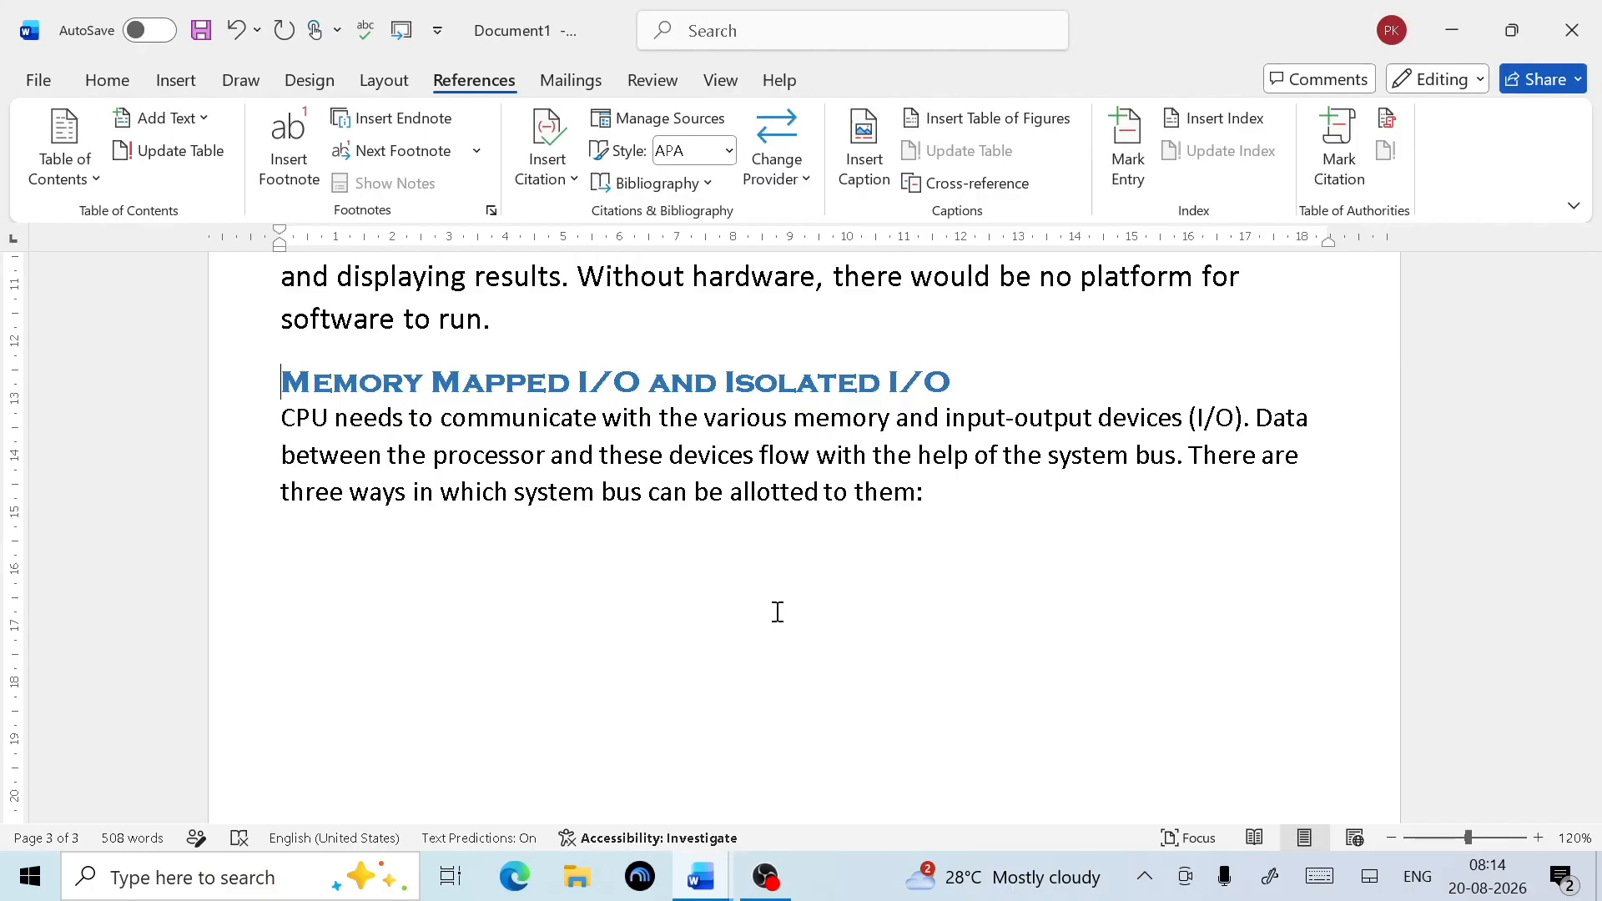
pyautogui.hotkey('ctrl', 'Home')
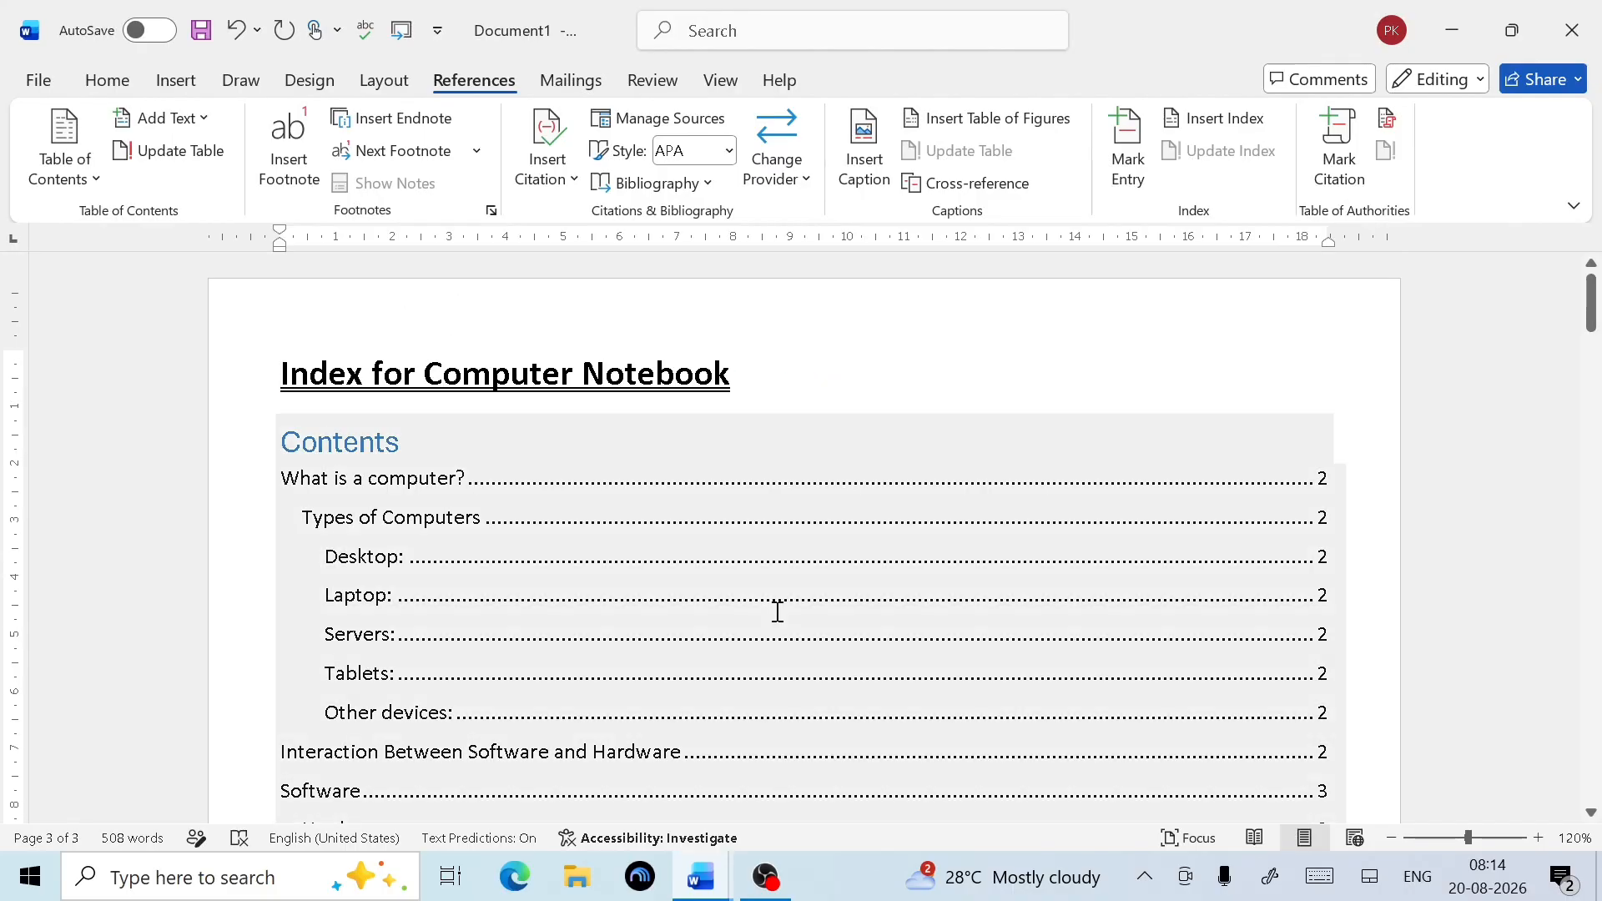
pyautogui.scroll(-3, 869, 530)
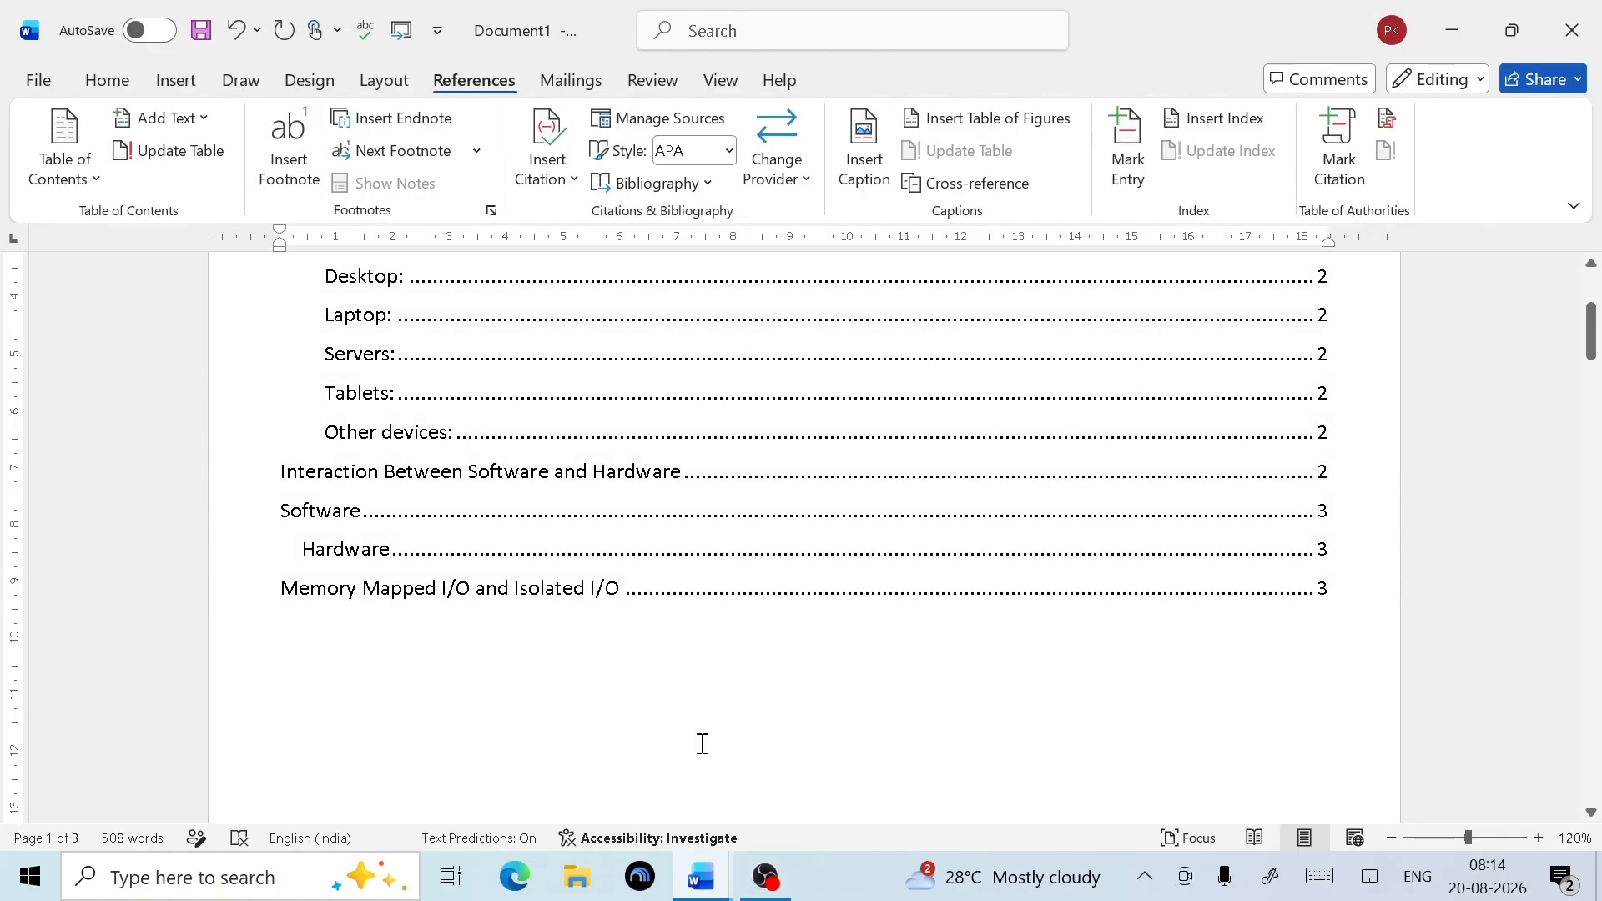
pyautogui.scroll(-1, 721, 740)
pyautogui.scroll(-3, 720, 741)
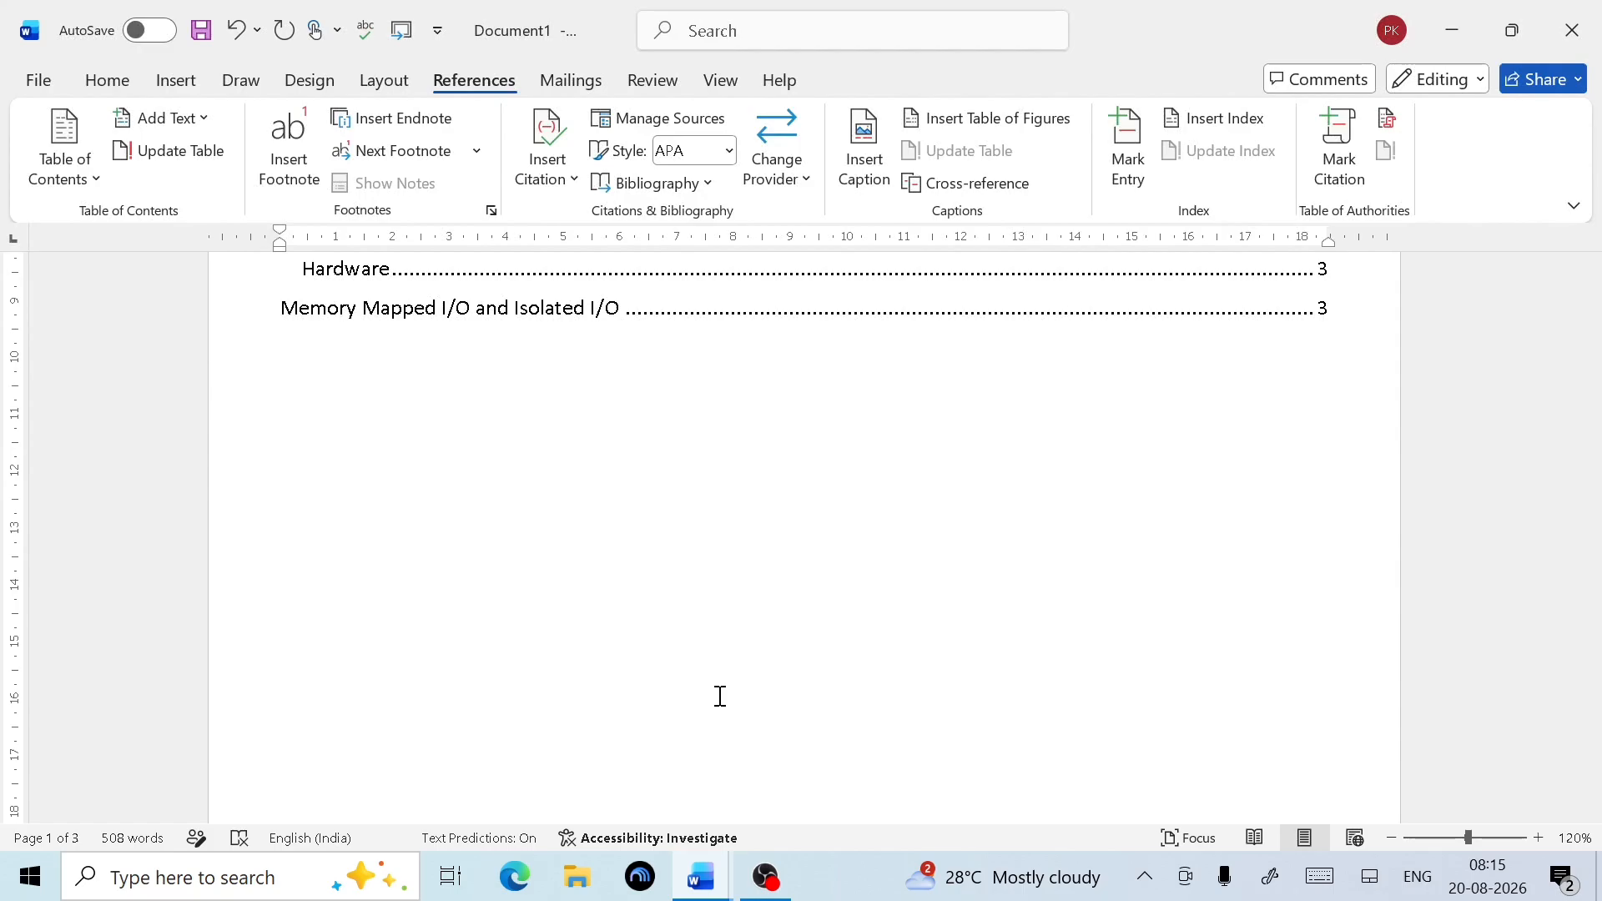
# Scroll past the table of contents to the 'What is a computer?' heading on page 2
pyautogui.scroll(-8, 490, 475)
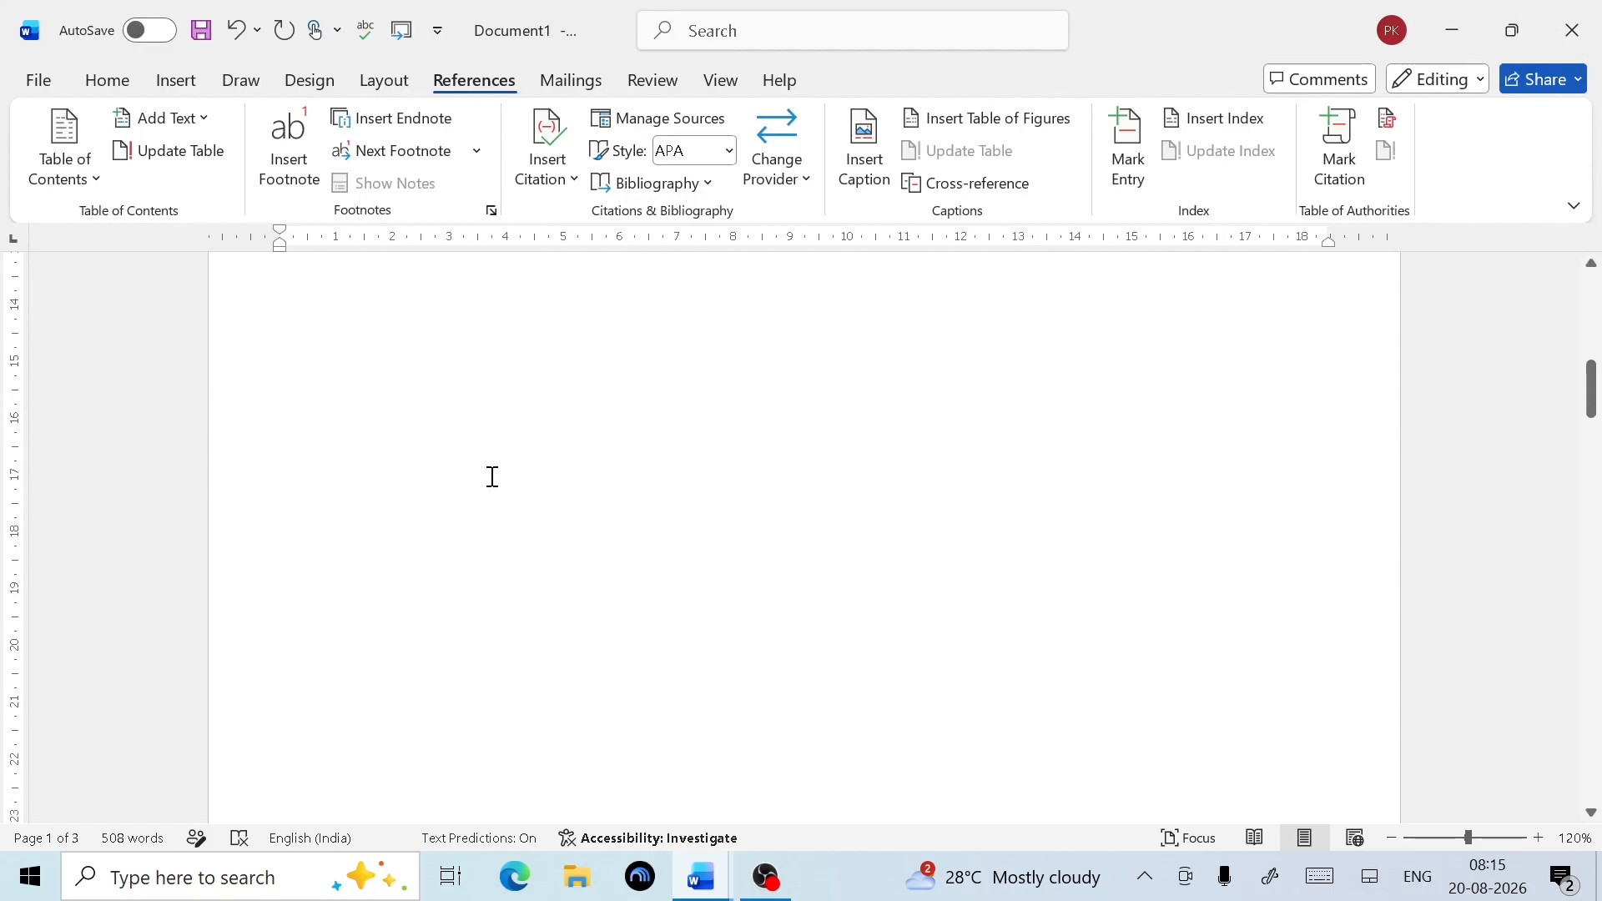
pyautogui.scroll(-5, 490, 476)
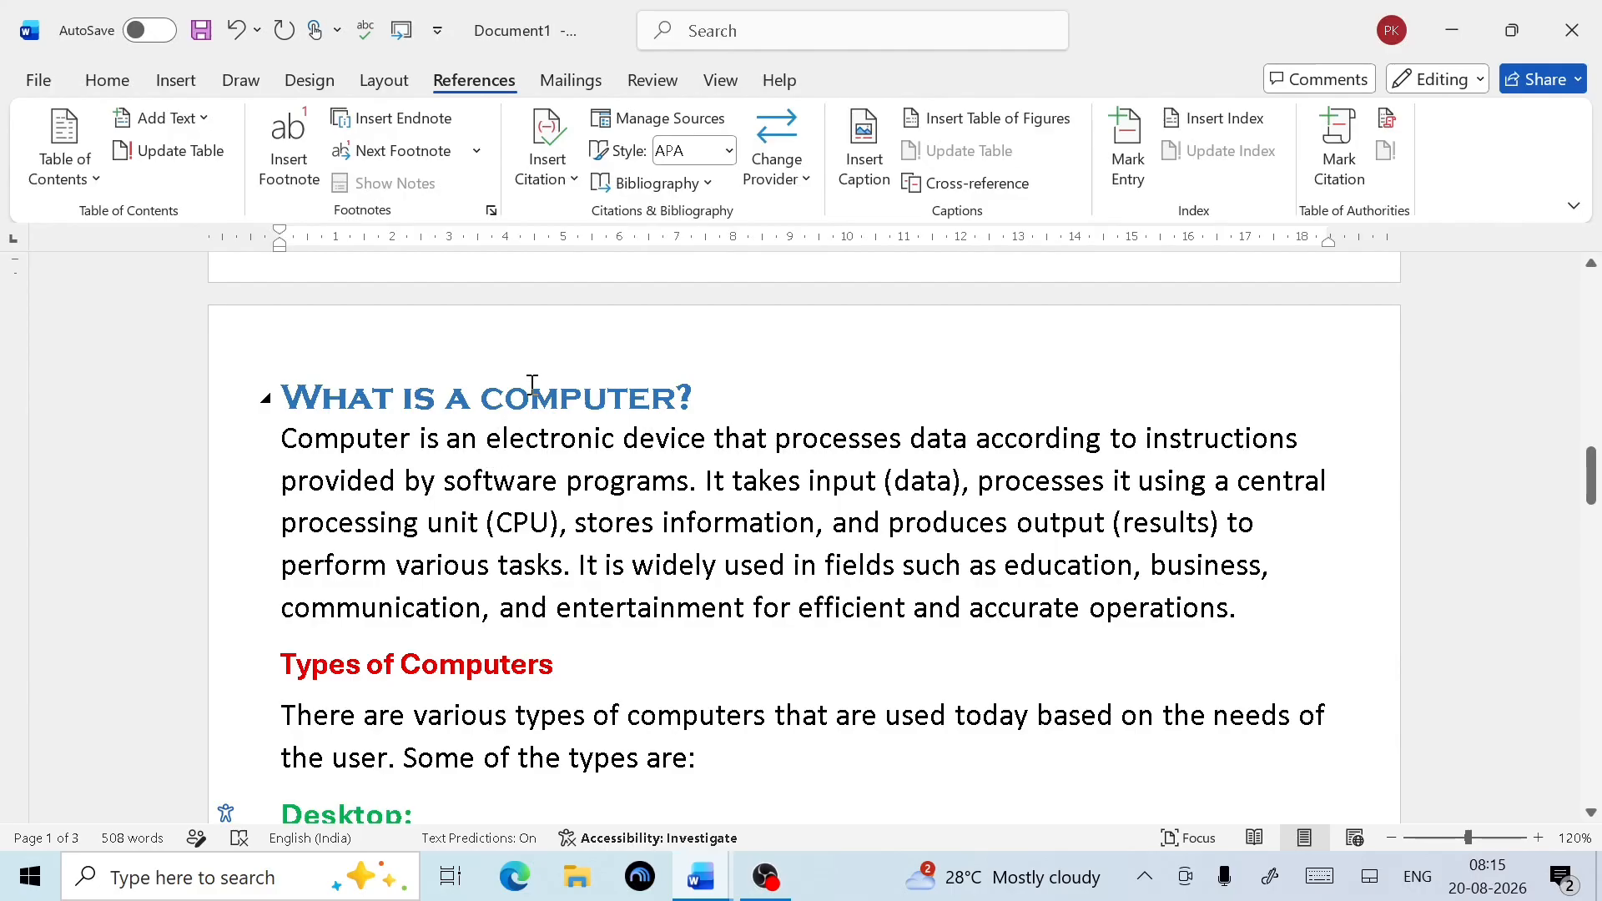
# Footnote the word COMPUTER in the heading with 'Computer is an electronic device'
pyautogui.moveTo(482, 392); pyautogui.dragTo(672, 384)
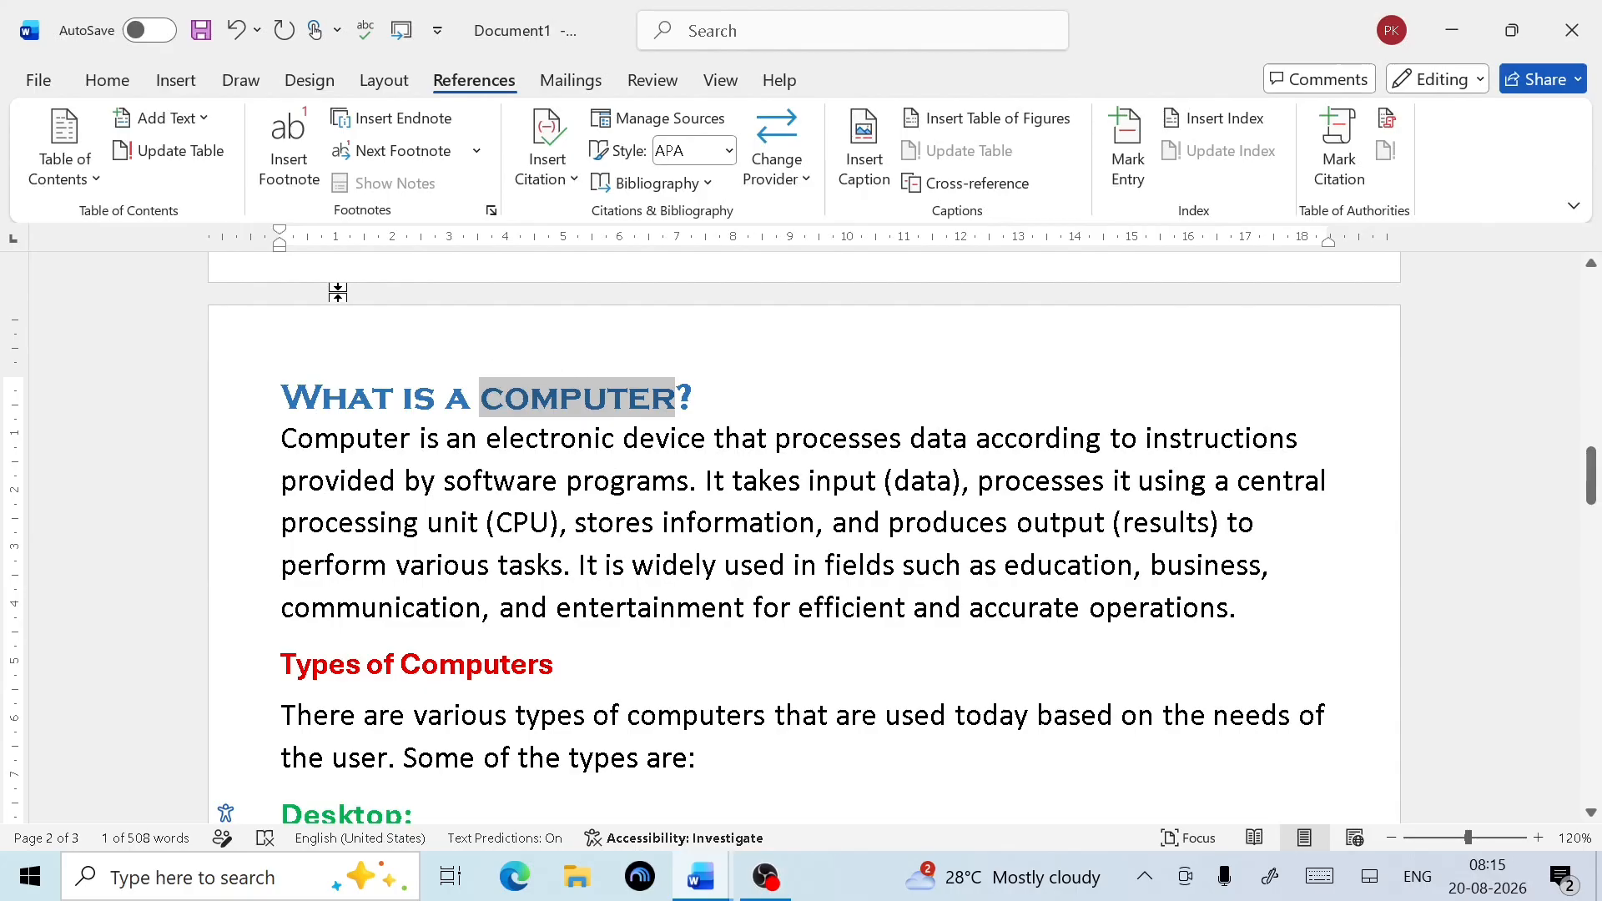
pyautogui.click(311, 190)
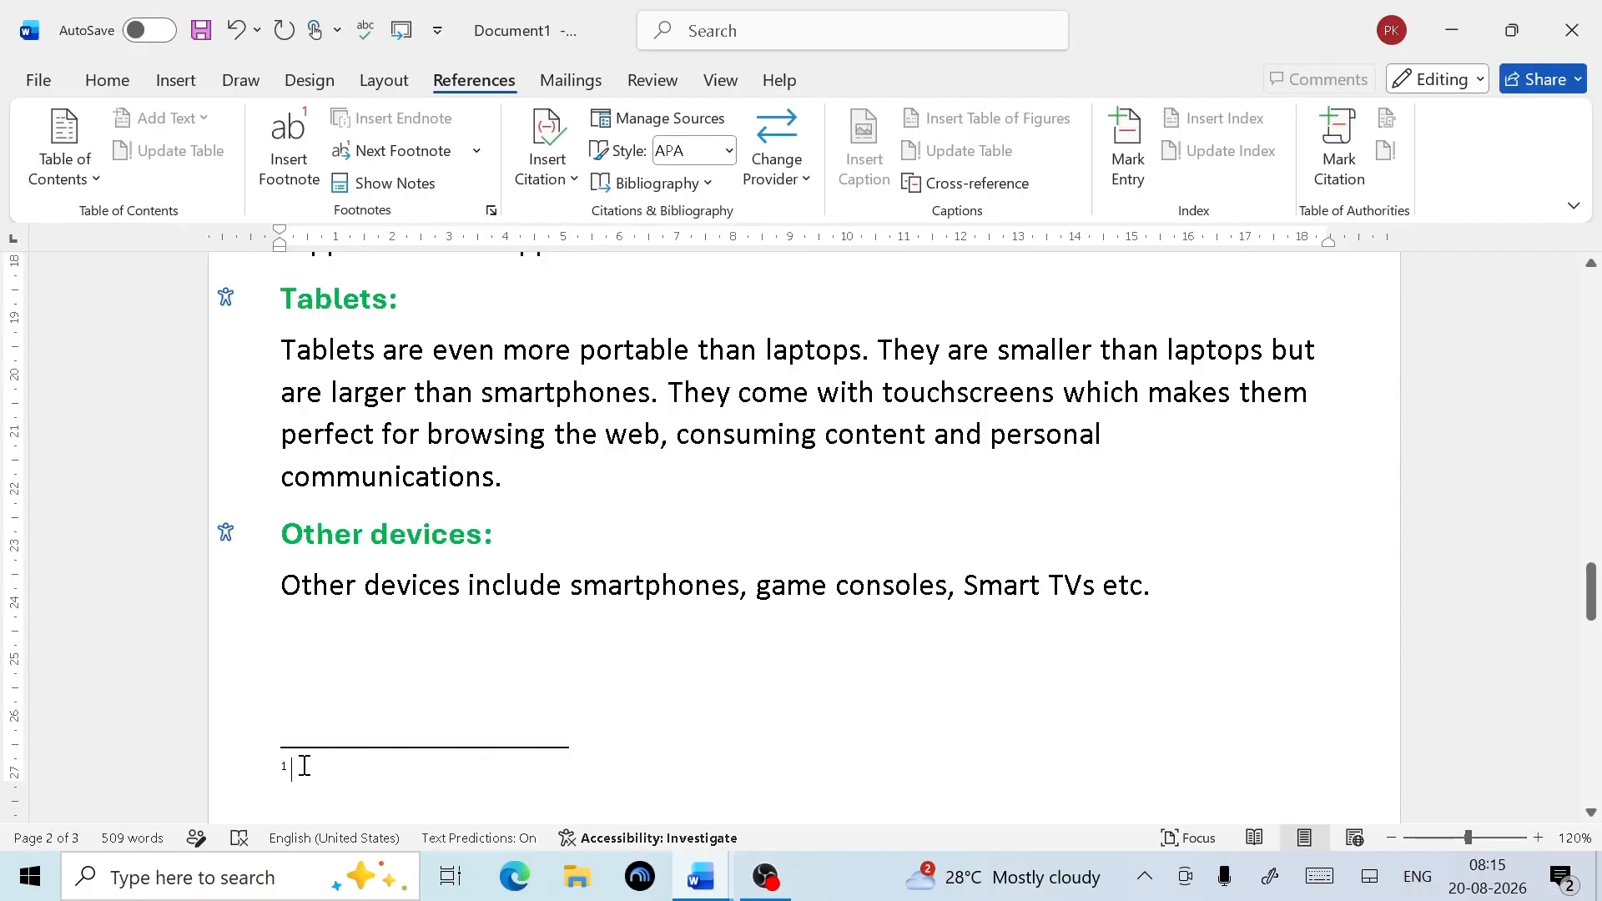
pyautogui.scroll(20, 305, 765)
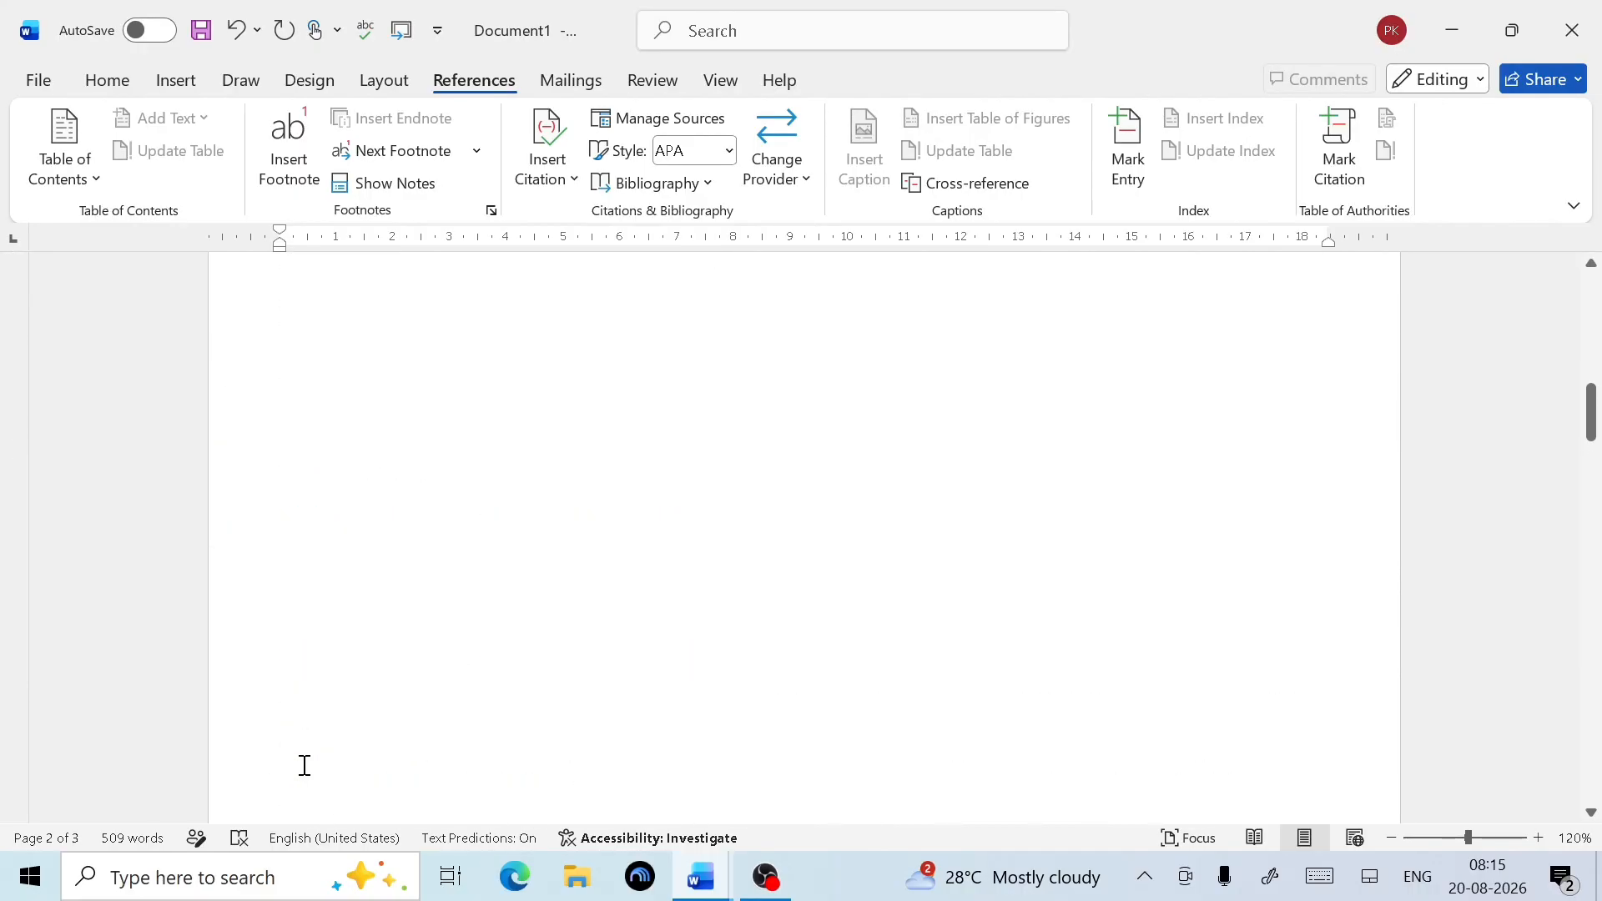
pyautogui.scroll(-12, 304, 760)
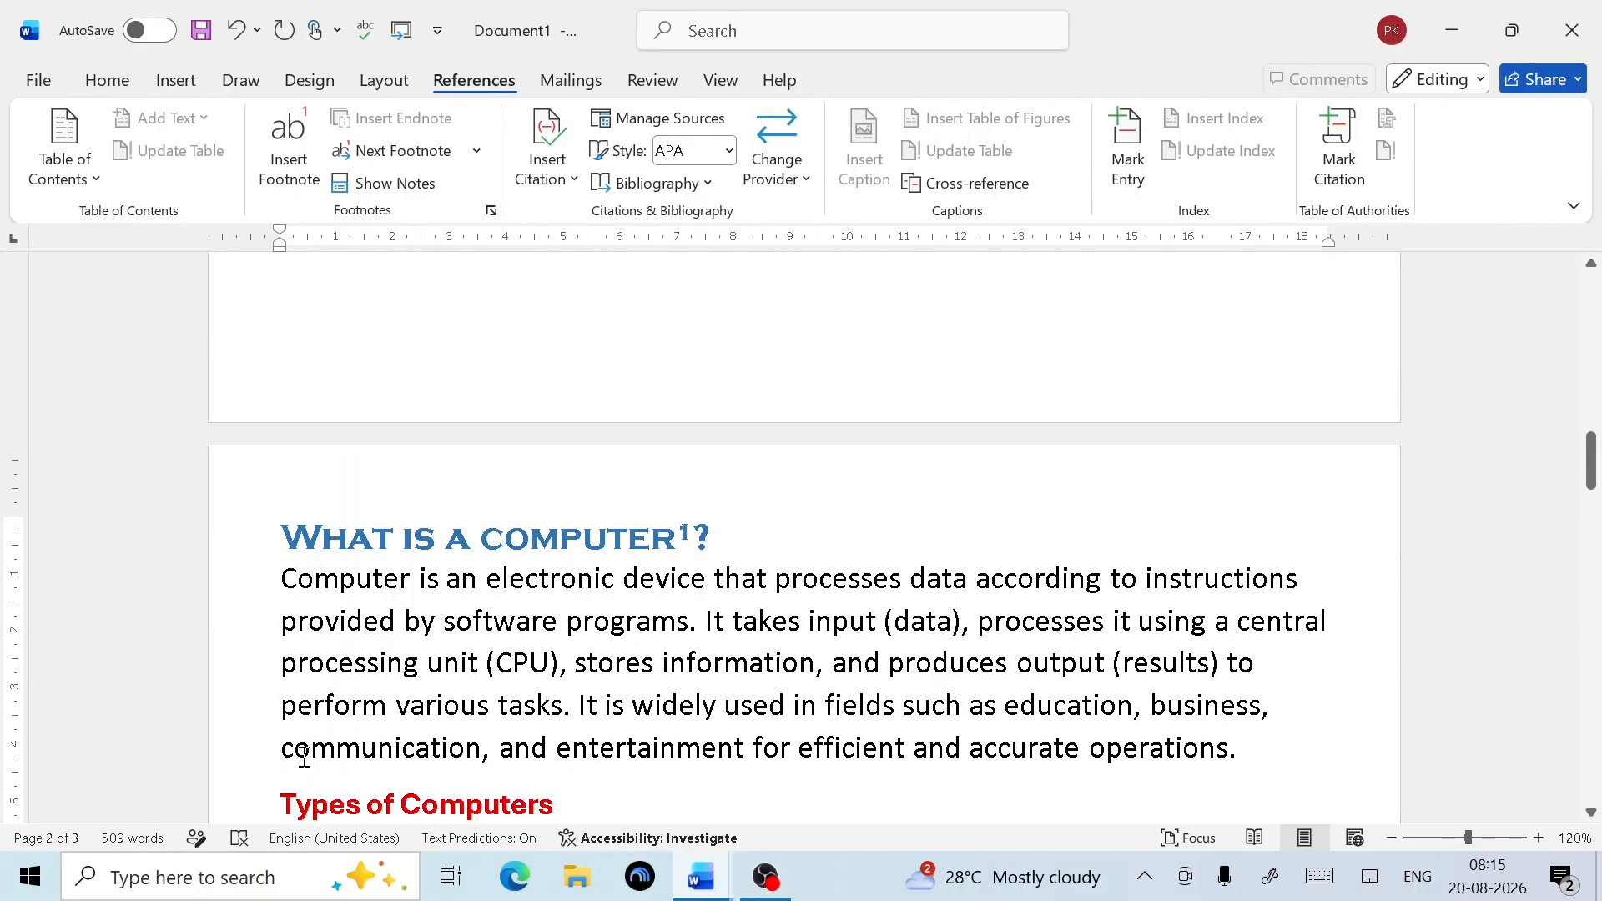
pyautogui.scroll(-10, 412, 705)
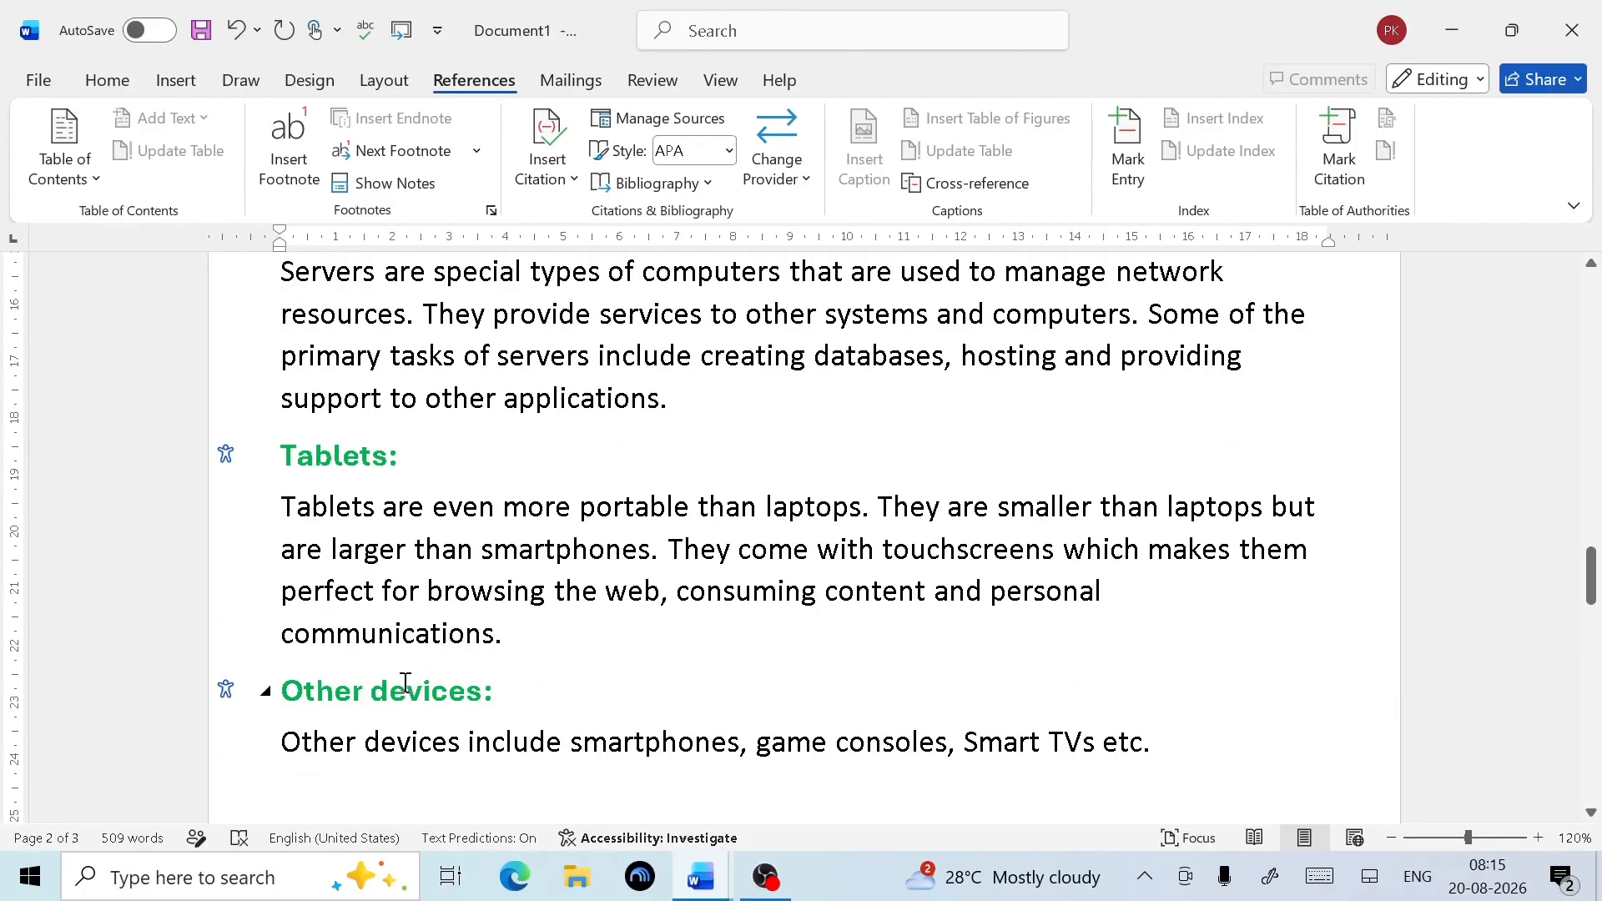
pyautogui.scroll(-3, 427, 546)
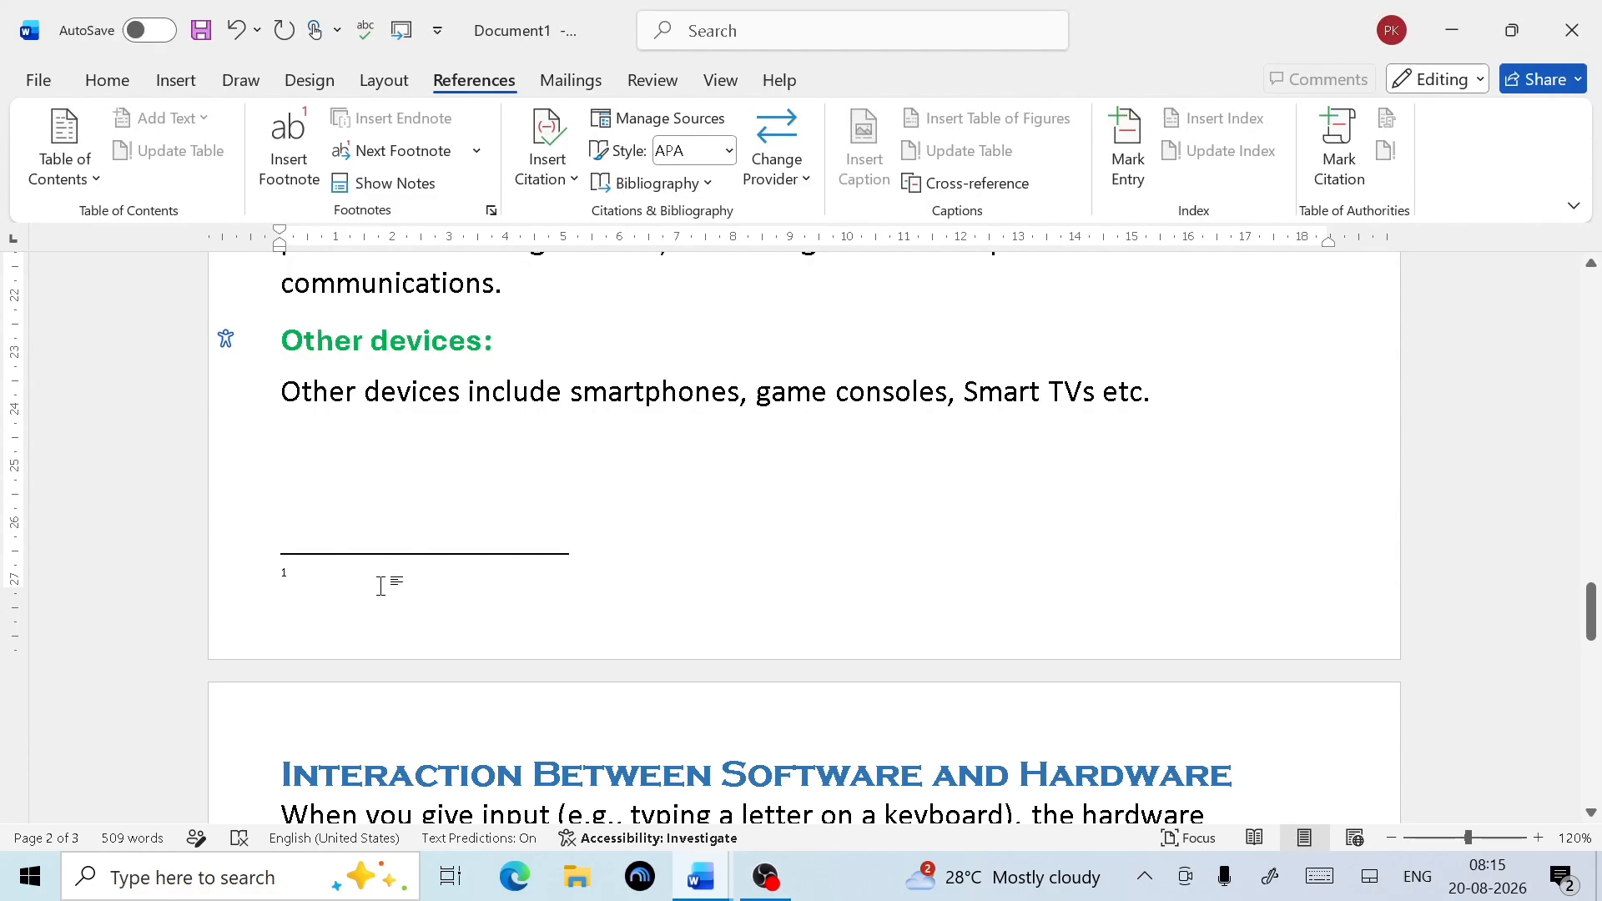
pyautogui.write('Cop')
pyautogui.write('mputer ')
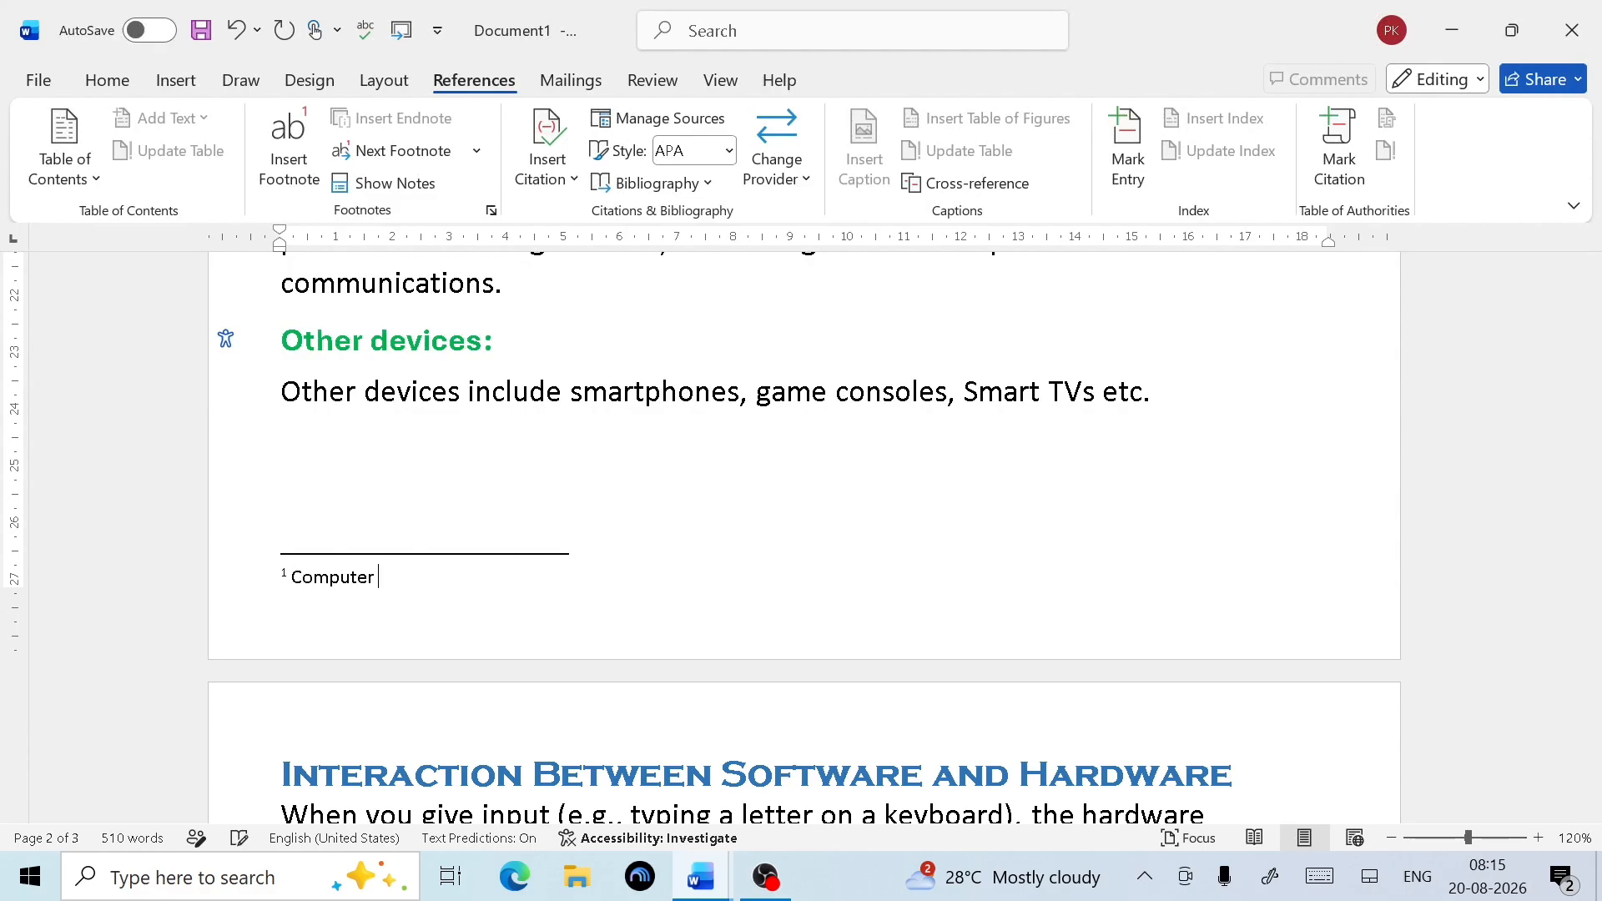
pyautogui.write('is an electronic device')
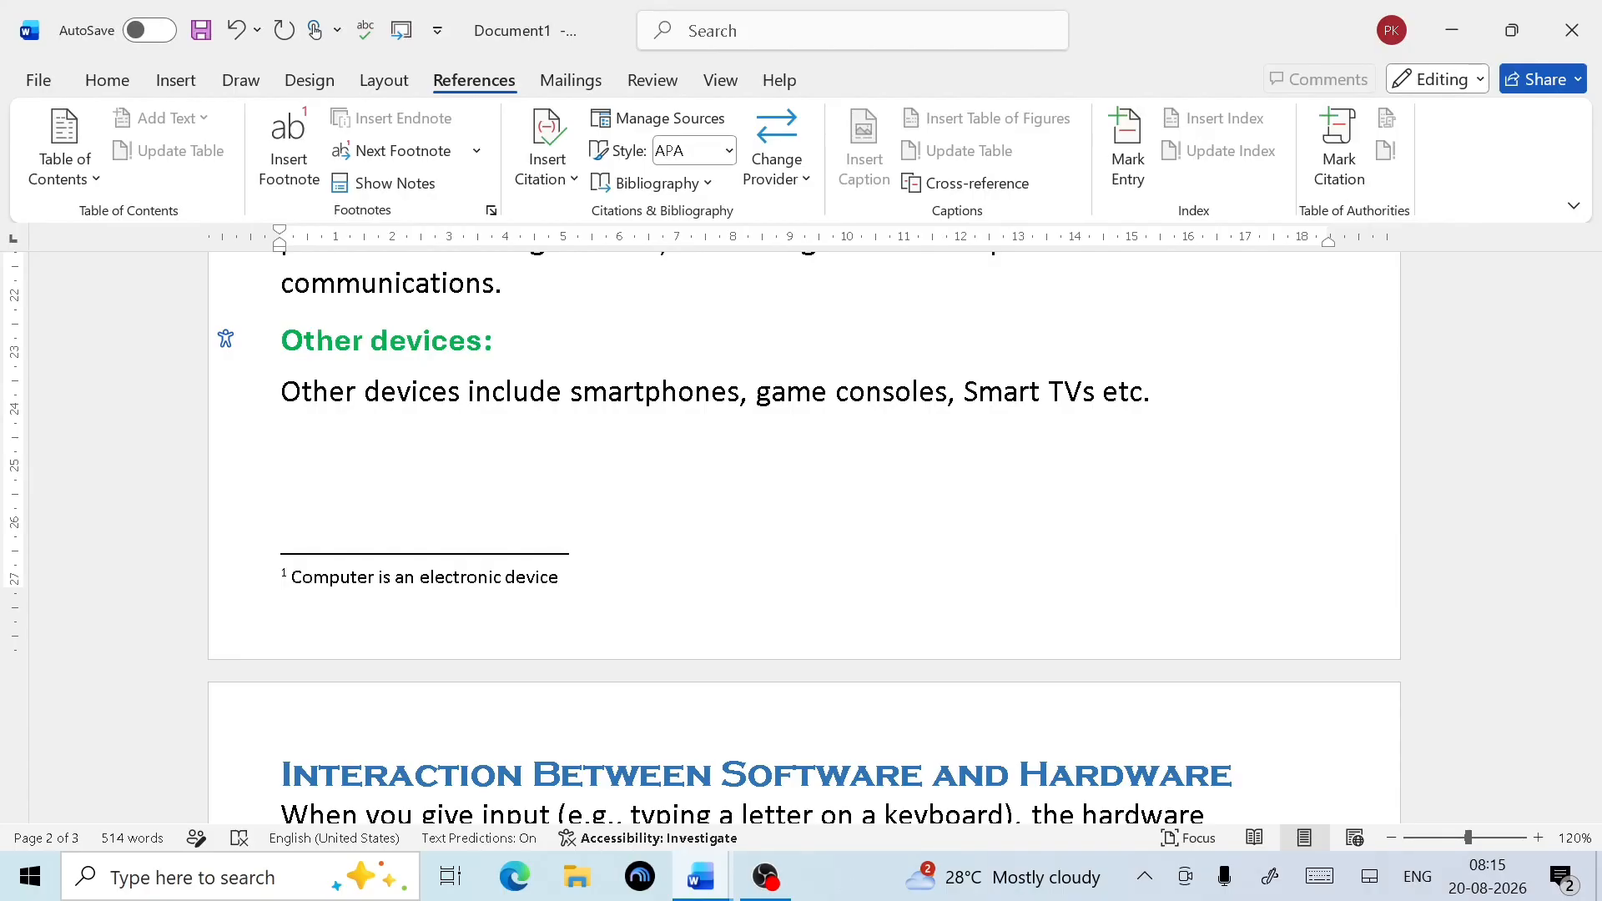
pyautogui.scroll(15, 497, 638)
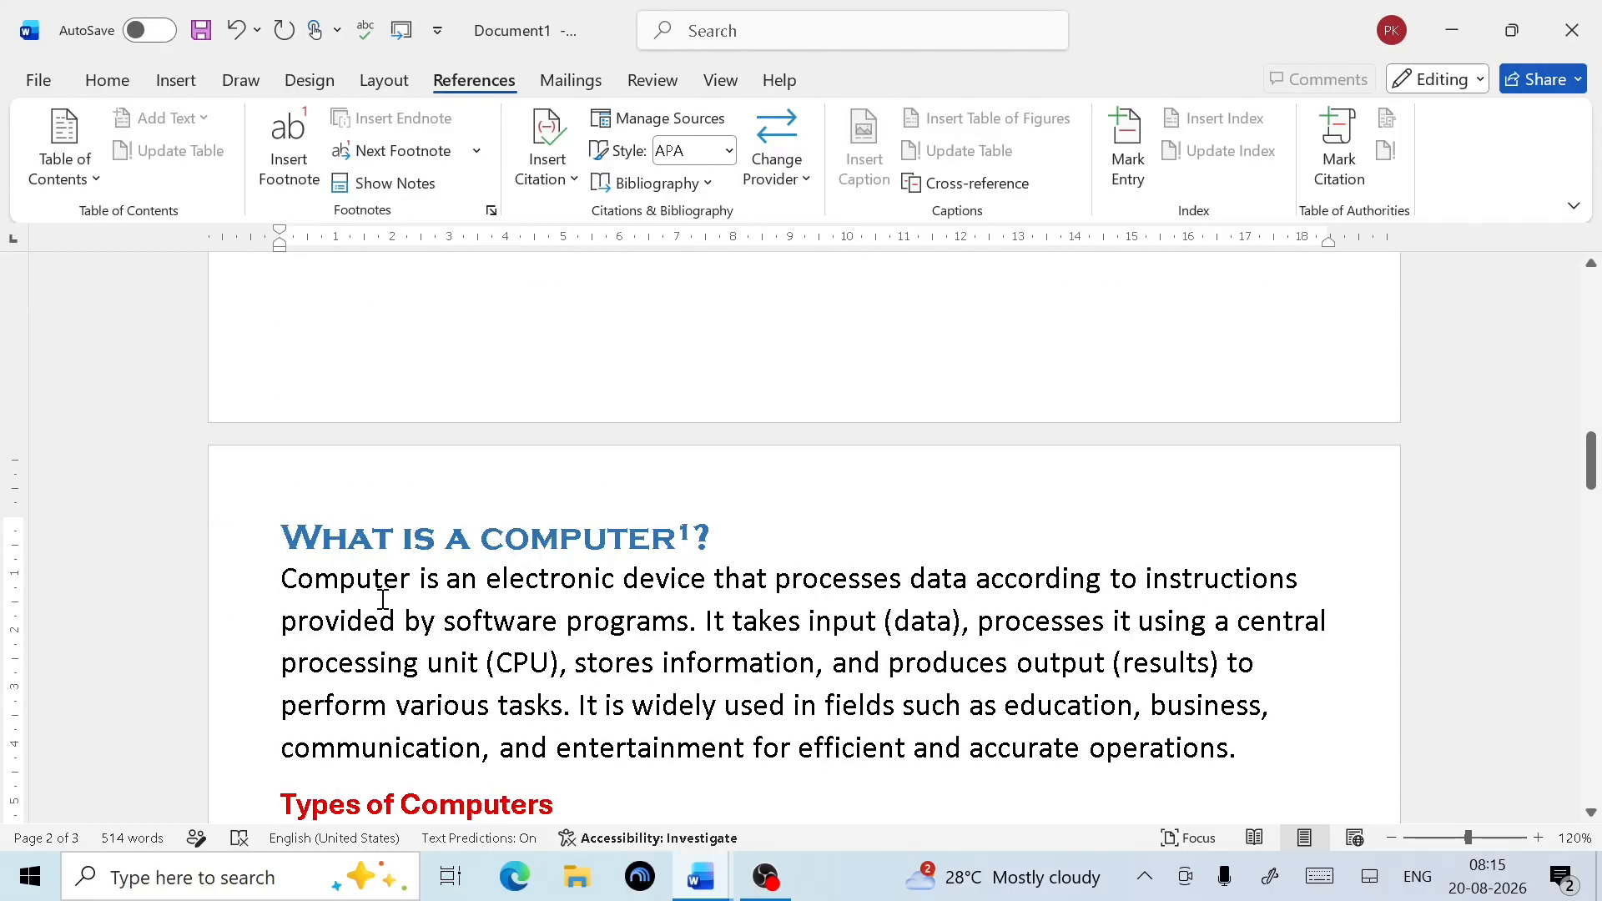
pyautogui.scroll(-2, 622, 594)
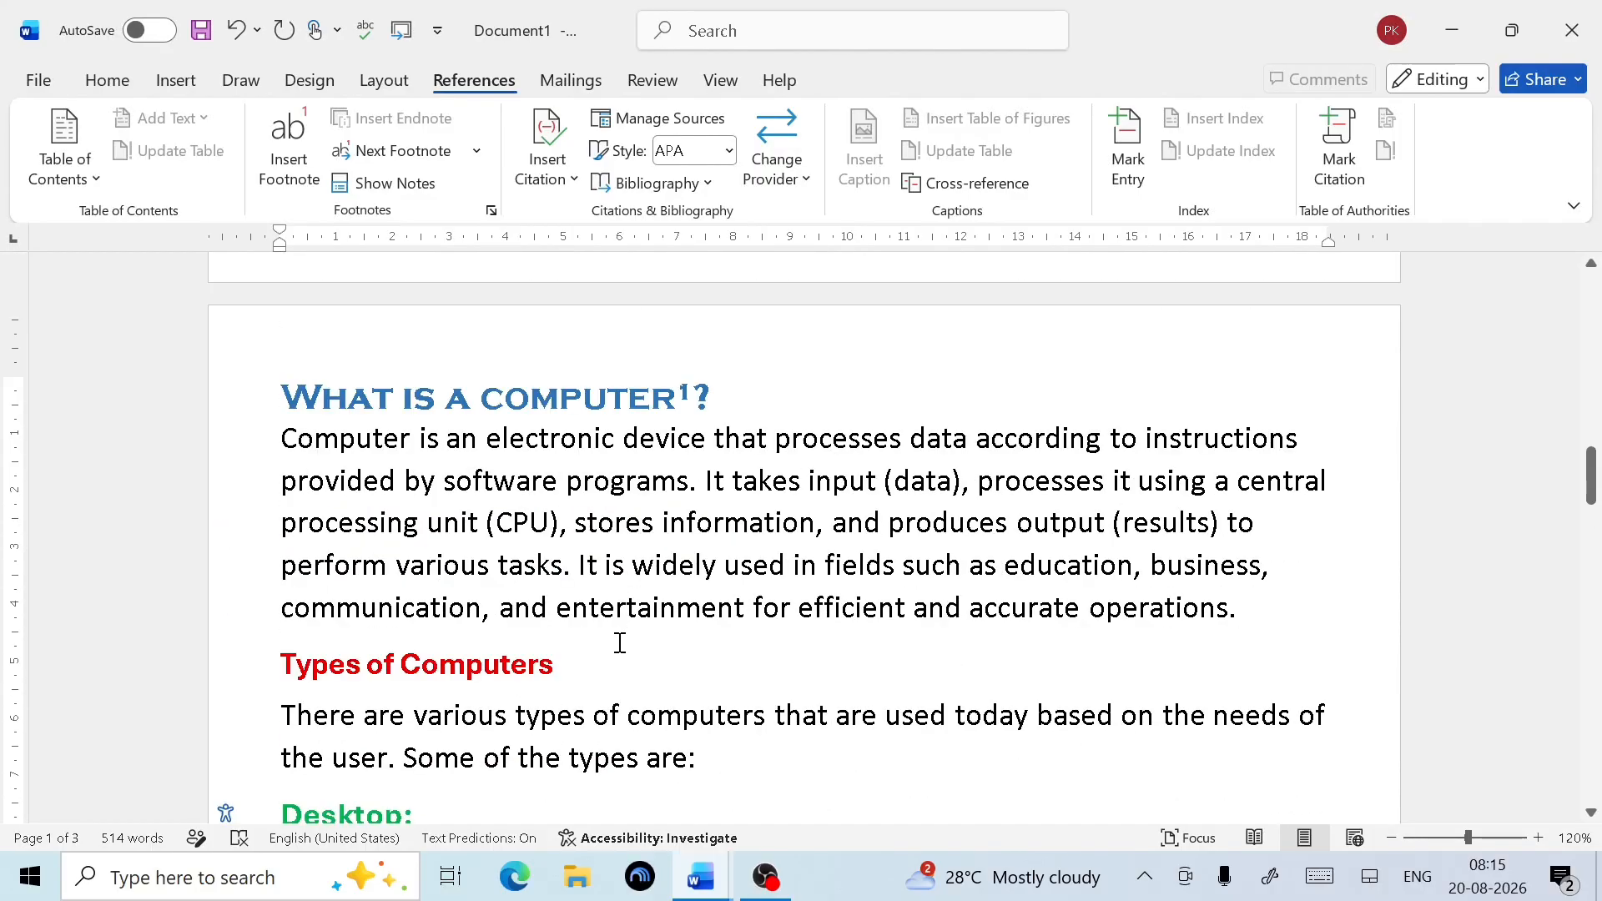
pyautogui.scroll(-1, 620, 665)
pyautogui.scroll(-2, 620, 665)
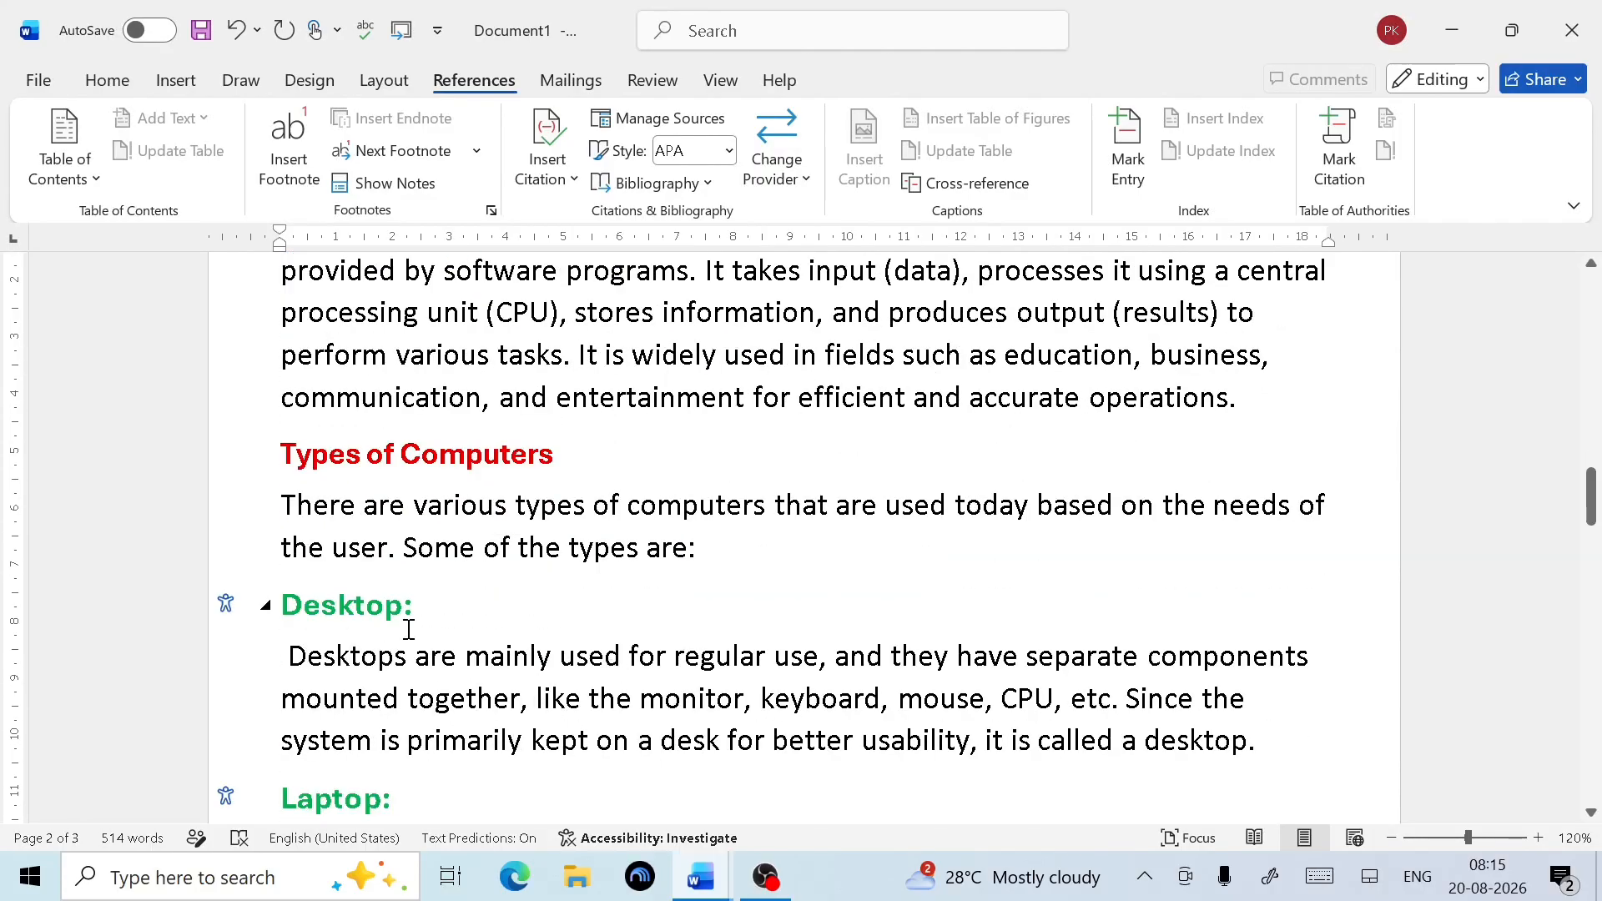
pyautogui.scroll(-3, 425, 618)
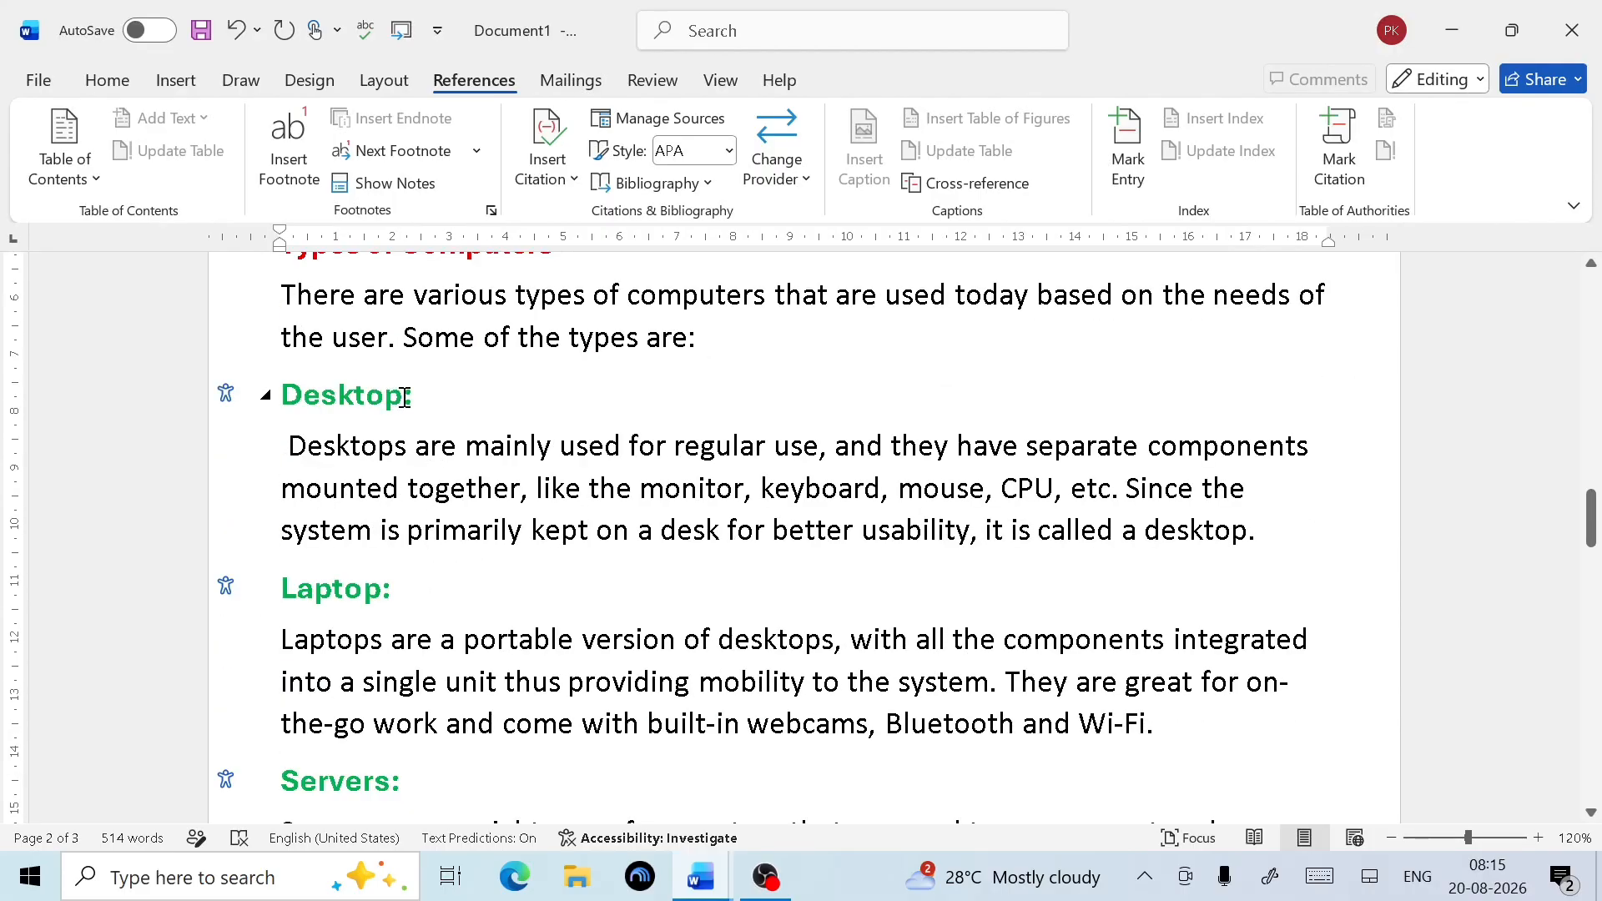
# Footnote the Desktop heading with 'Desktop is type of computer which use to maintaining document'
pyautogui.moveTo(405, 398); pyautogui.dragTo(282, 407)
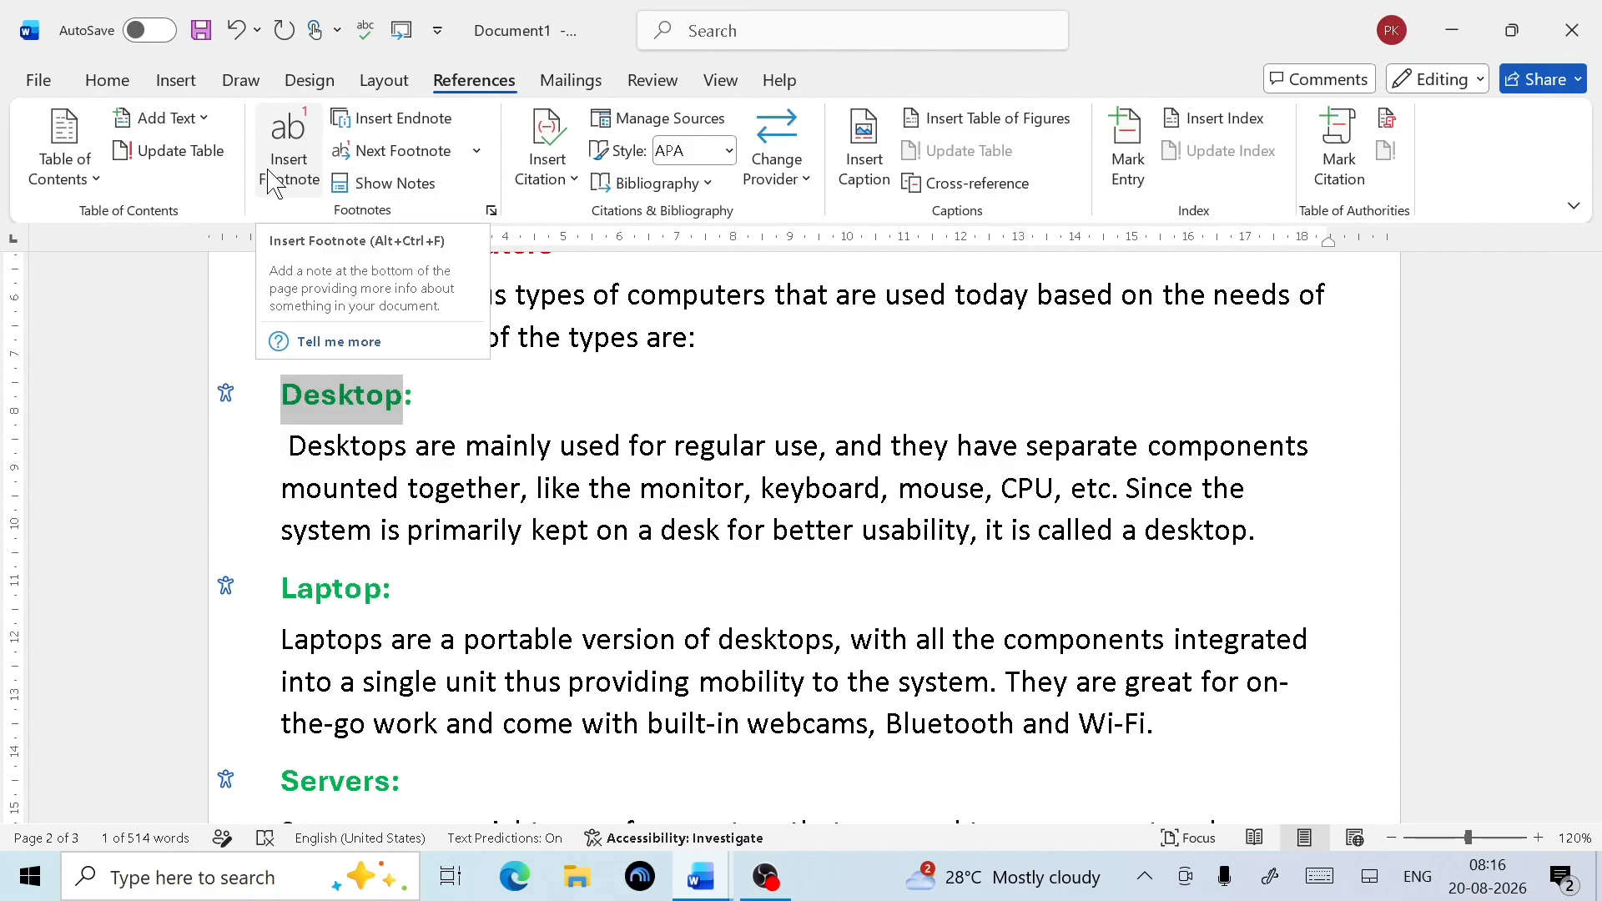
pyautogui.click(278, 188)
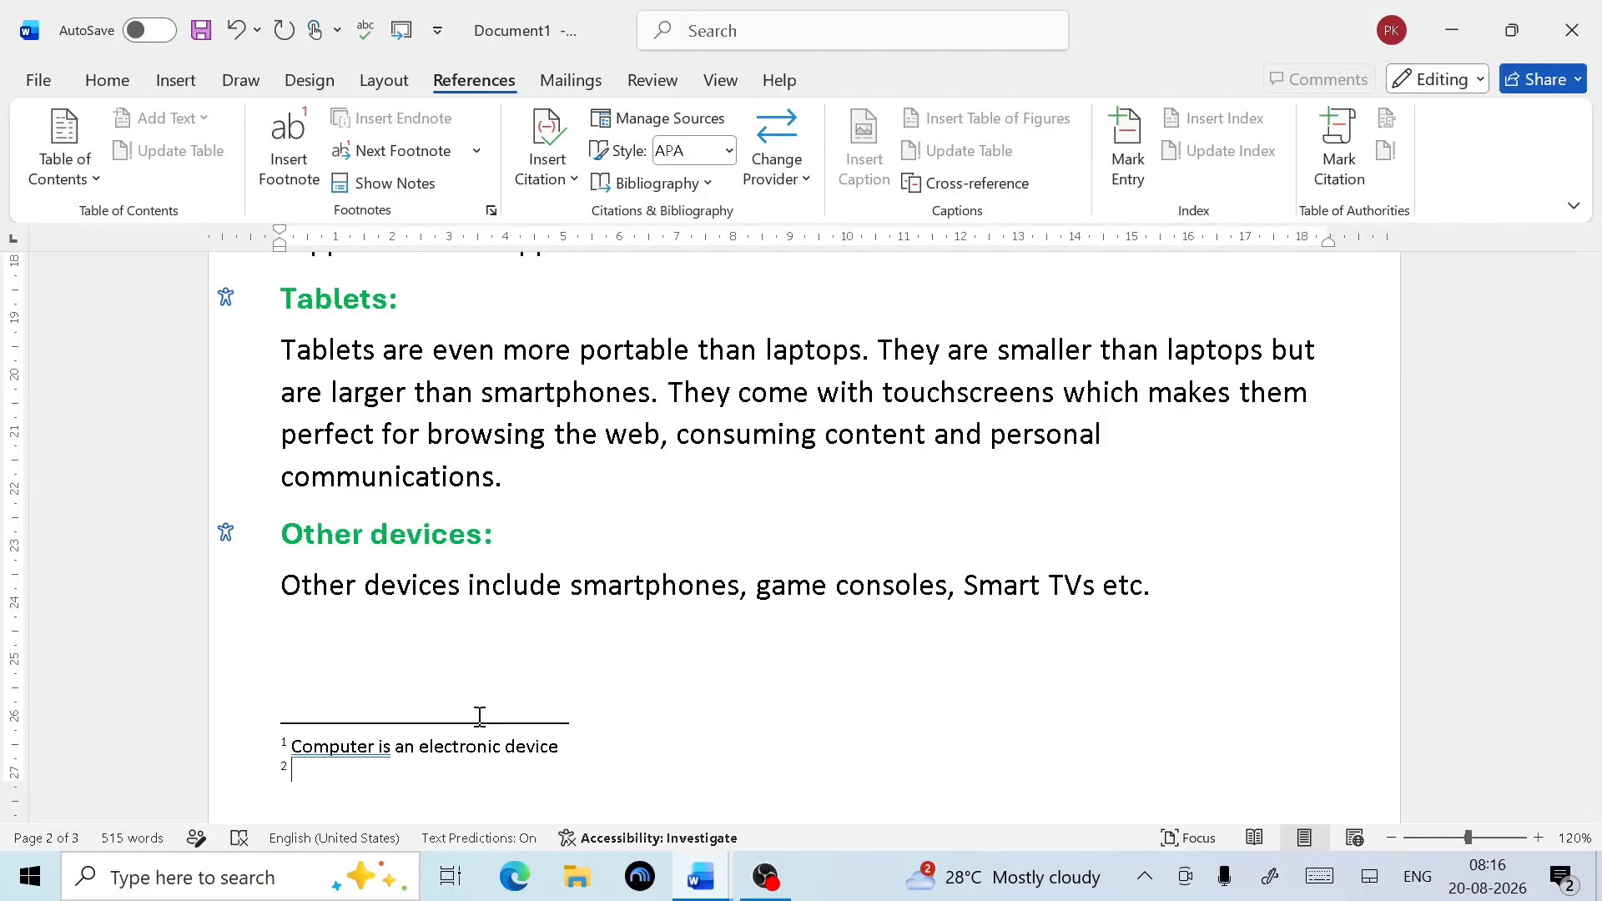
pyautogui.write('Desk')
pyautogui.write('p is type ')
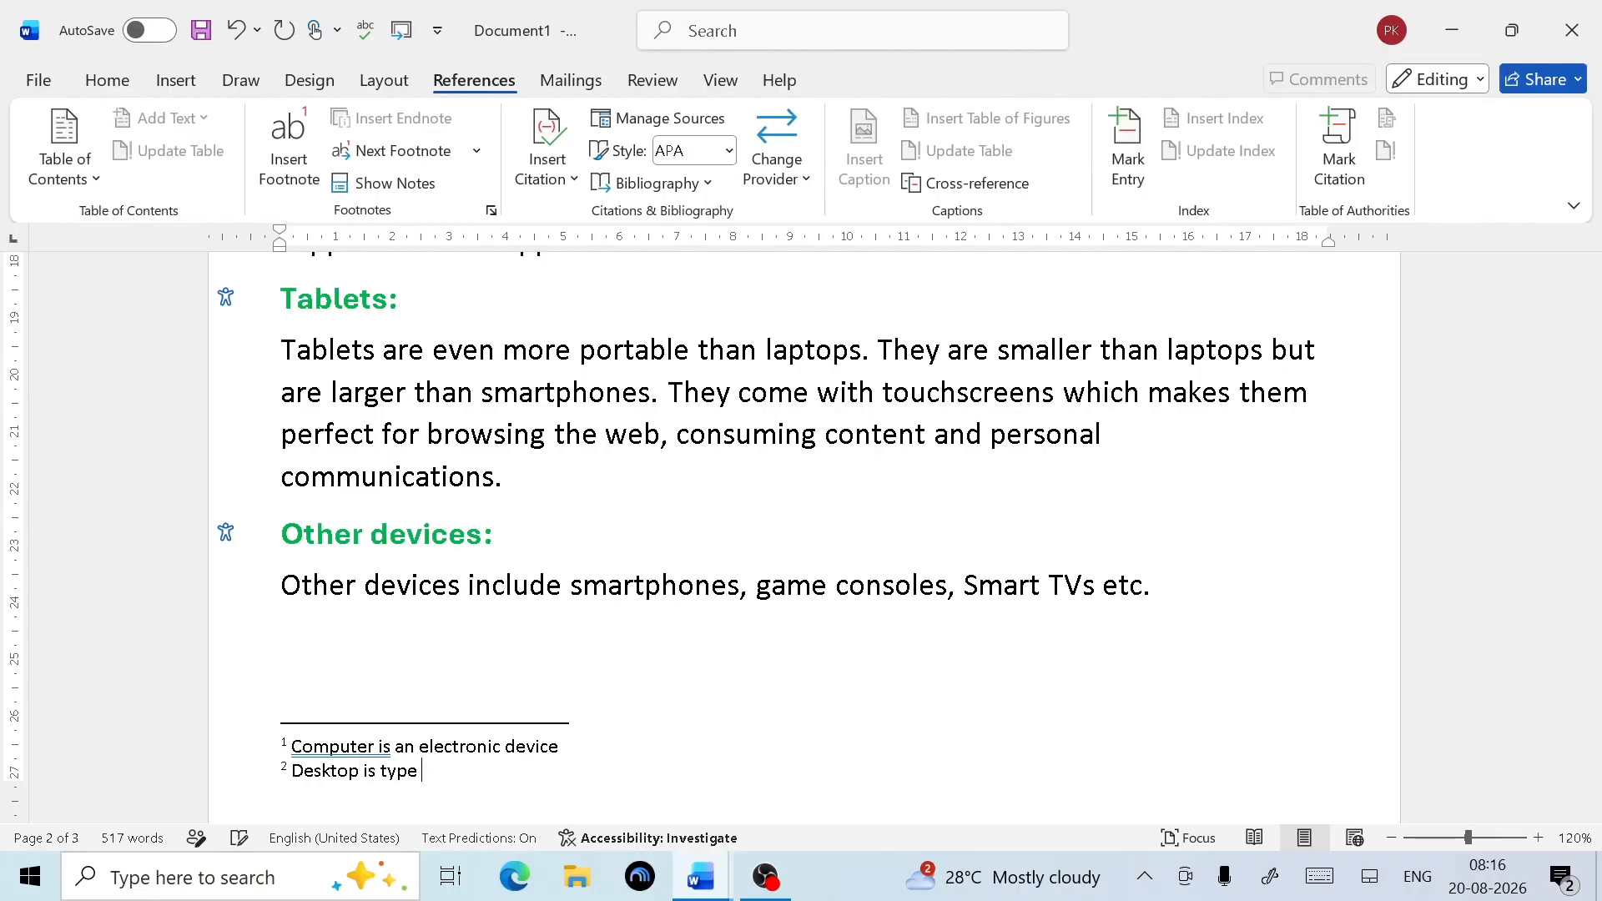
pyautogui.write('of computer which ')
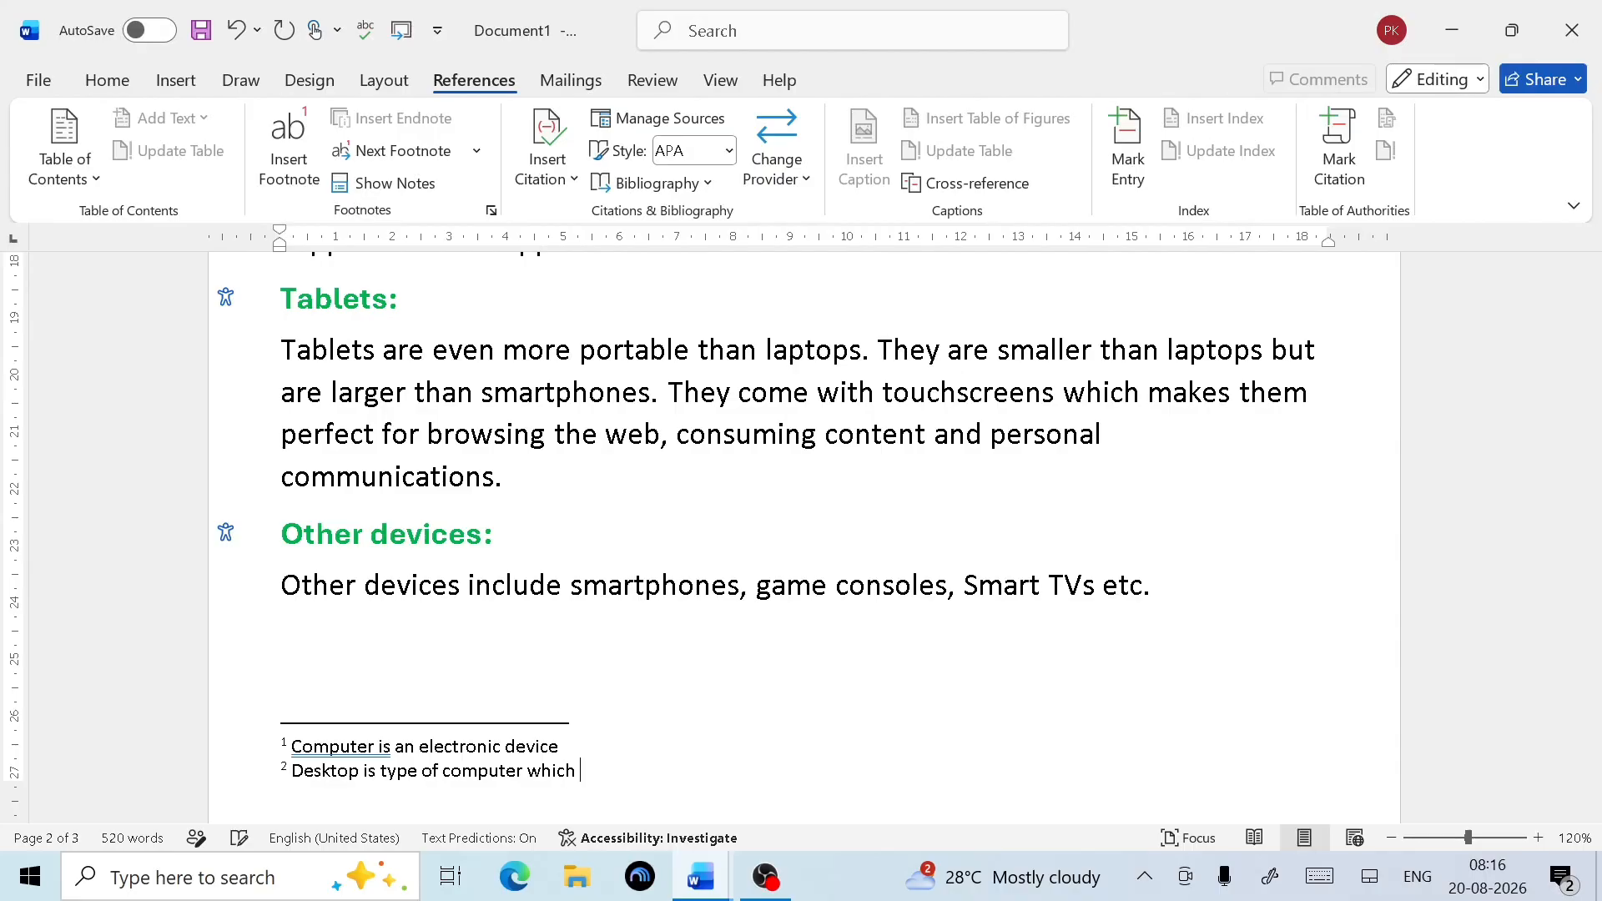
pyautogui.write('use to maint')
pyautogui.press('BackSpace')
pyautogui.press('BackSpace')
pyautogui.write('intaininf')
pyautogui.press('BackSpace')
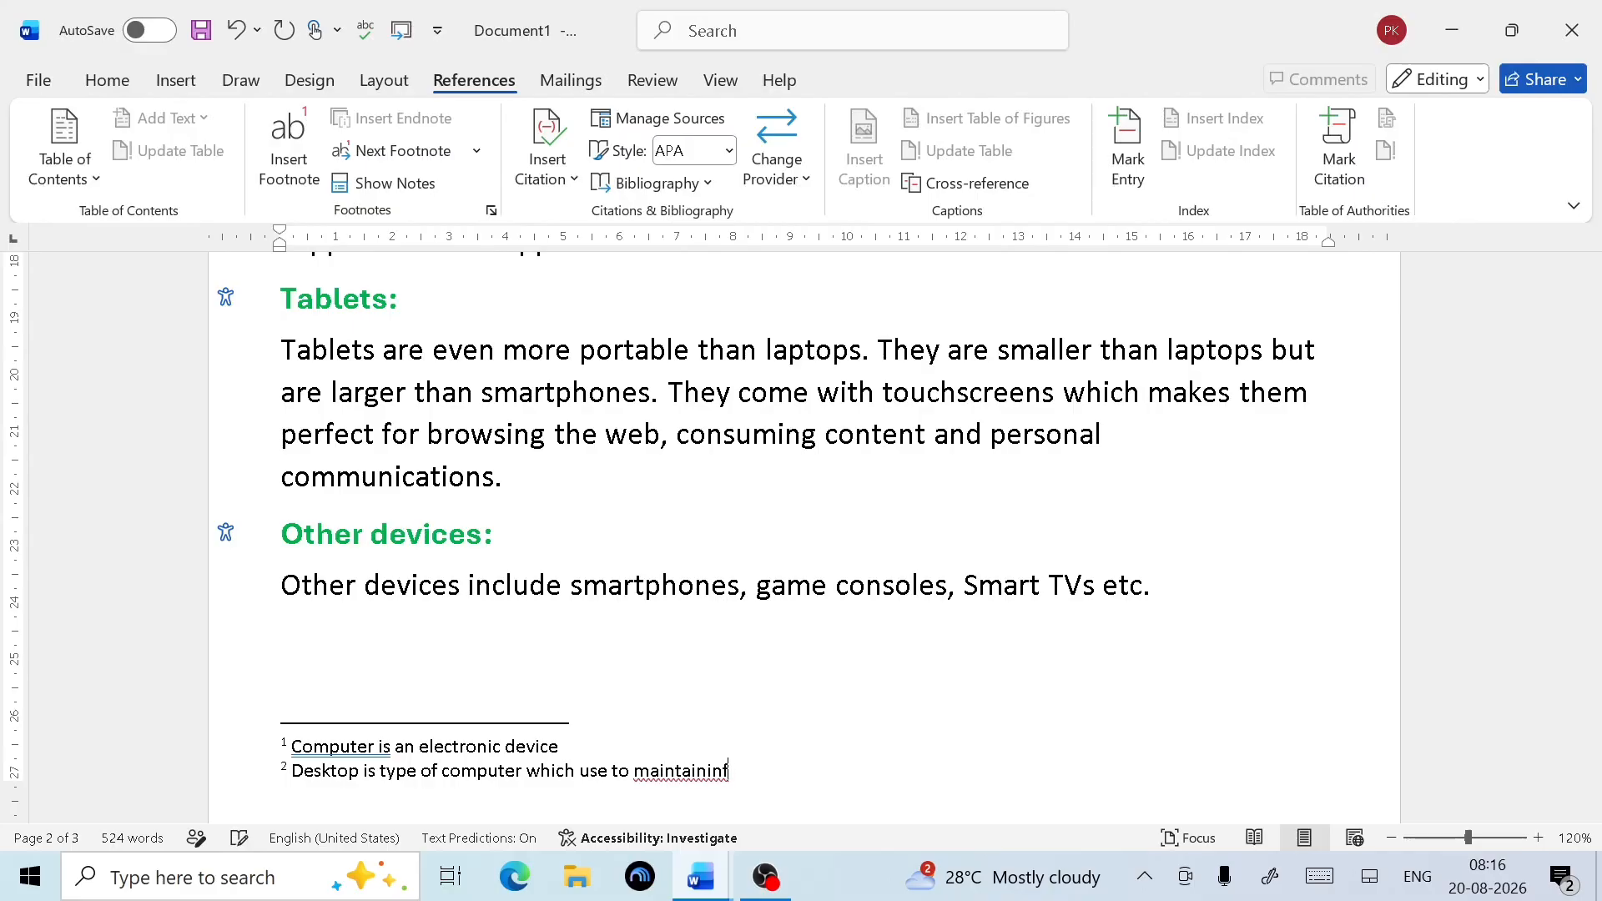
pyautogui.write('g docu')
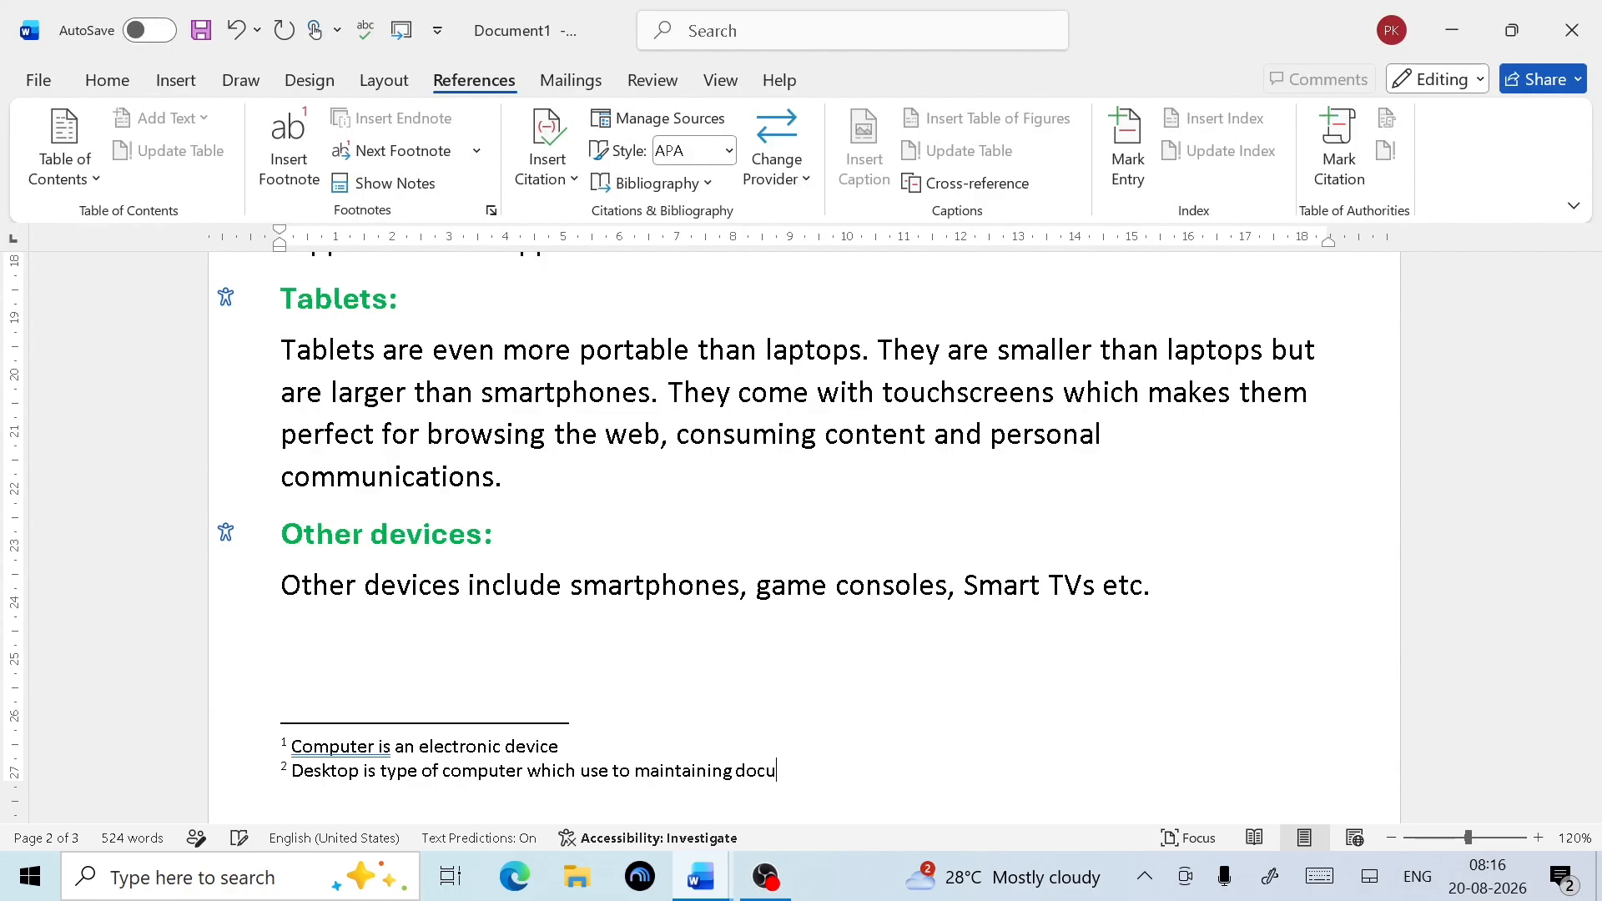
pyautogui.write('ment')
pyautogui.scroll(10, 470, 713)
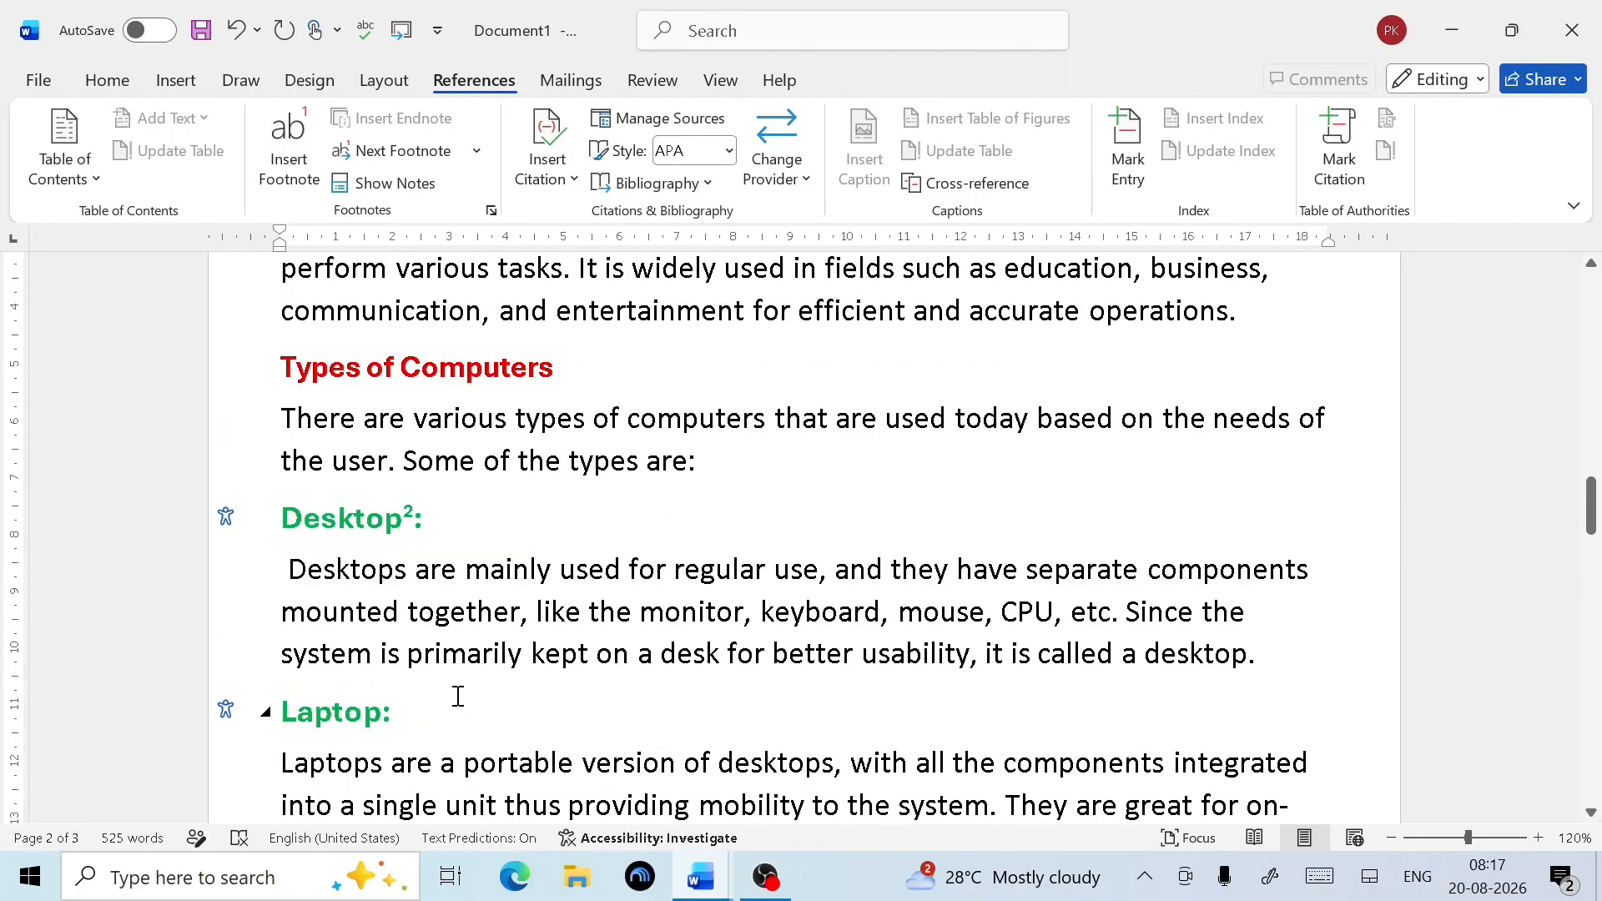
pyautogui.scroll(5, 534, 612)
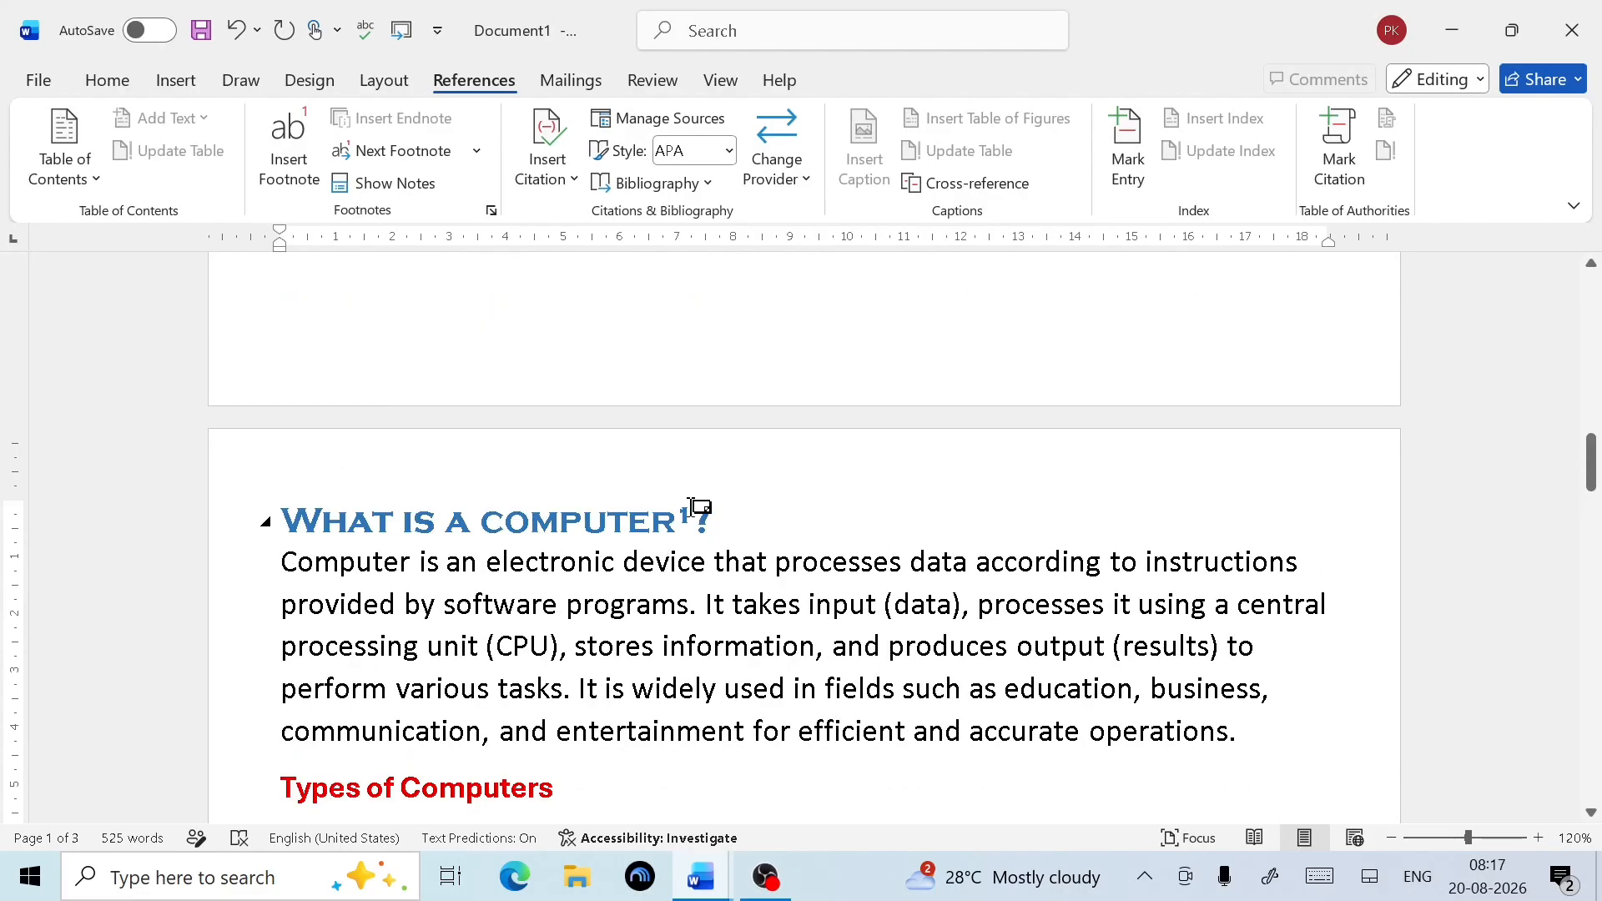
# Check the text of footnotes 1 and 2, then scroll down to the Software heading
pyautogui.moveTo(690, 515)
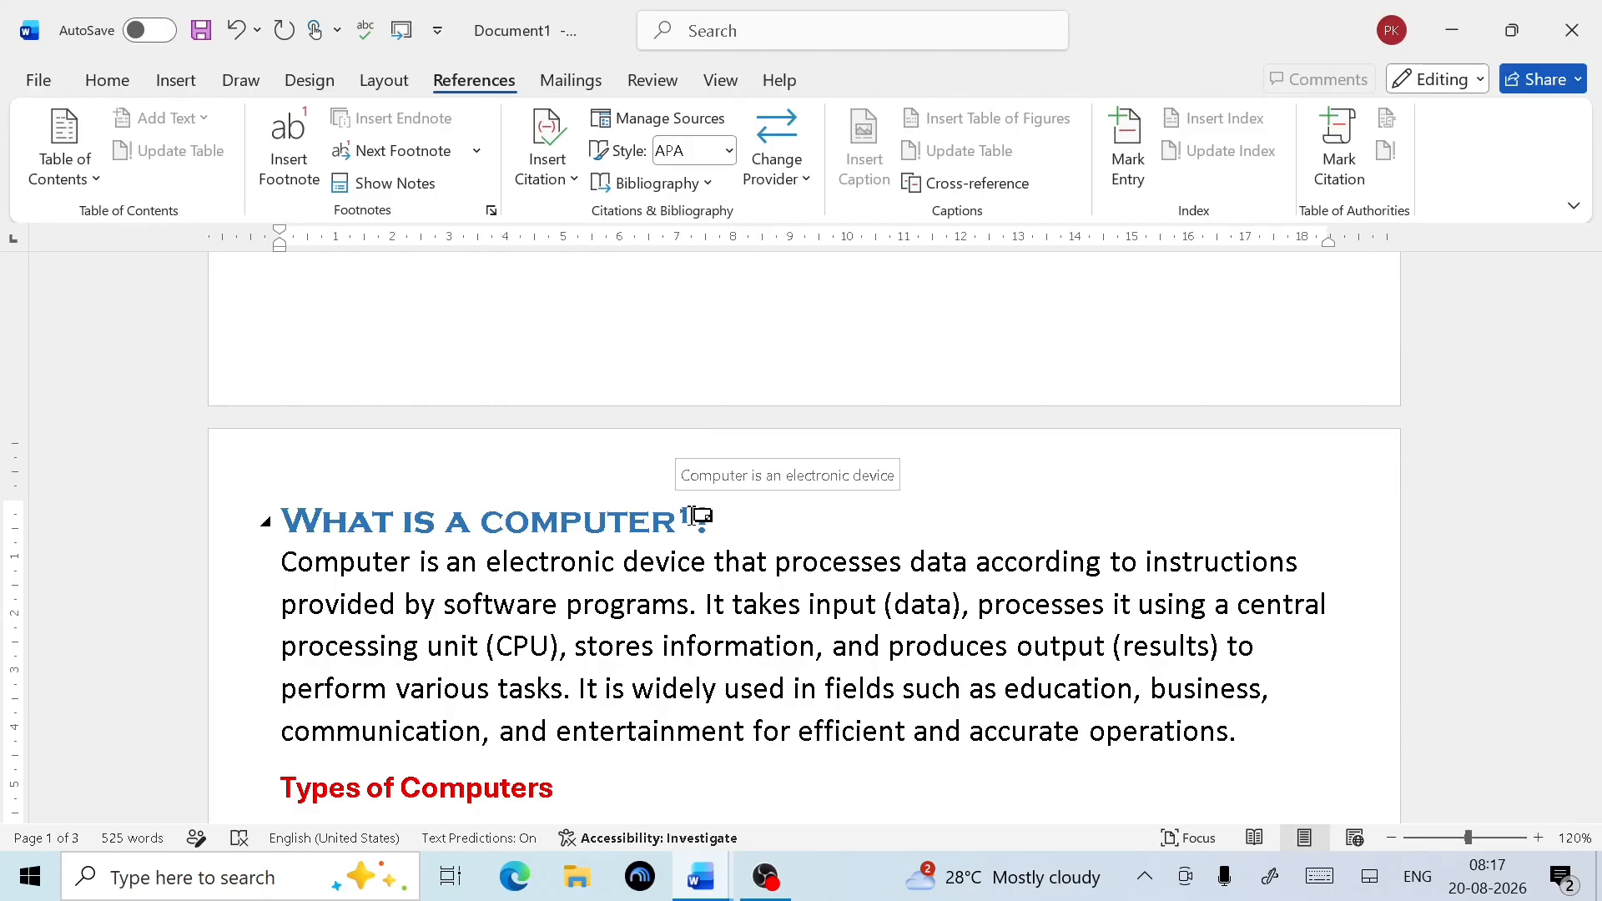
pyautogui.scroll(-5, 690, 515)
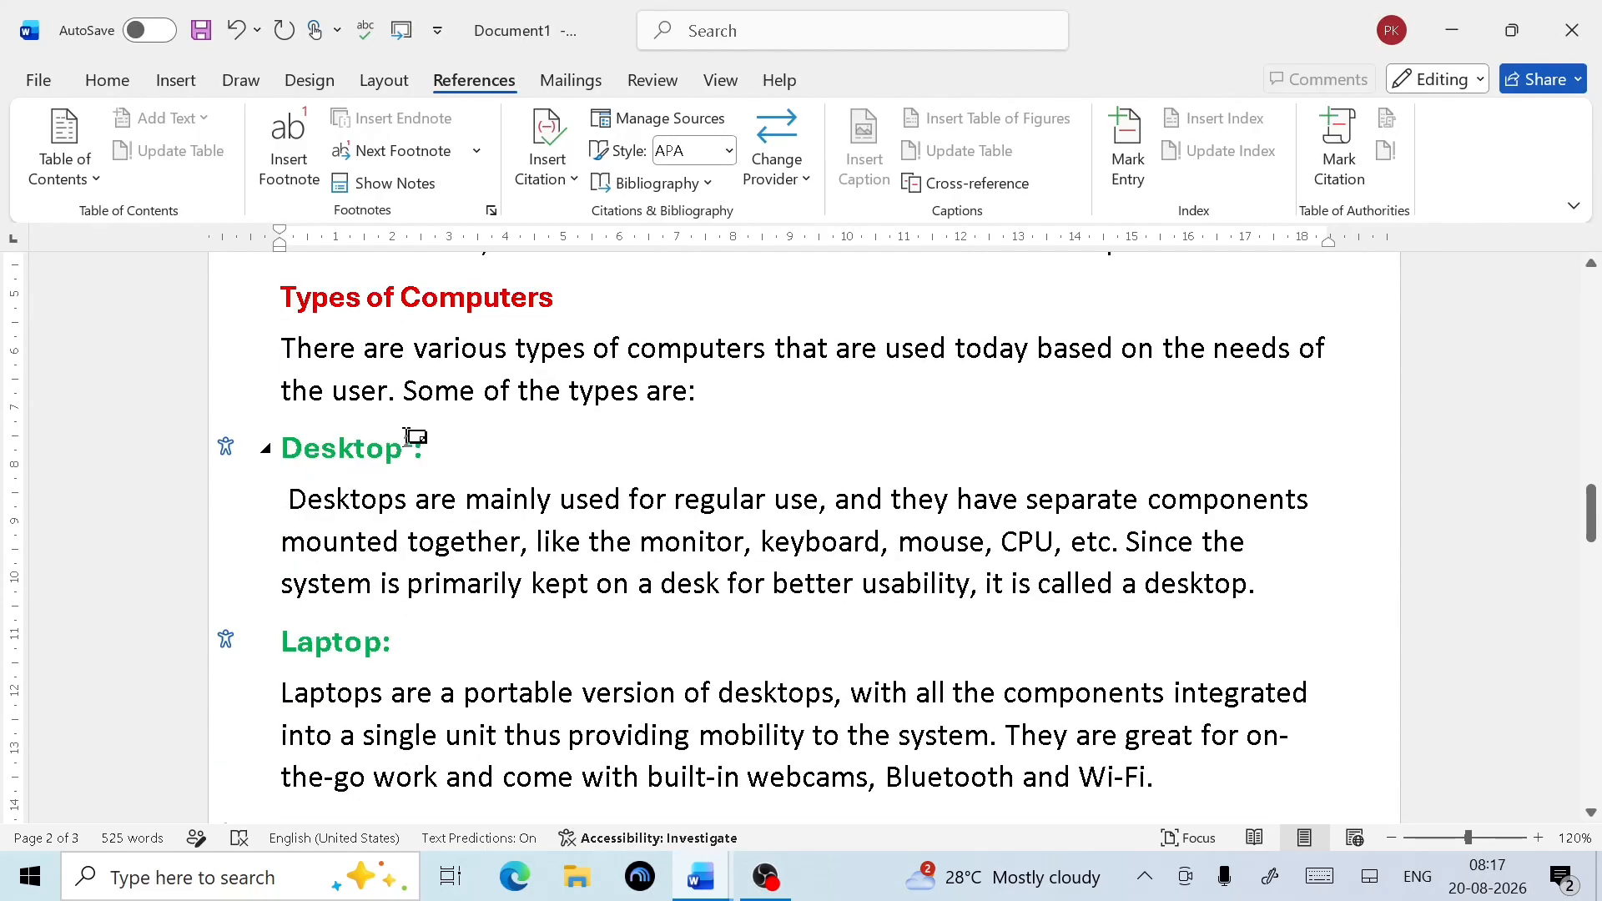
pyautogui.moveTo(409, 437)
pyautogui.scroll(-12, 435, 472)
pyautogui.scroll(-3, 435, 472)
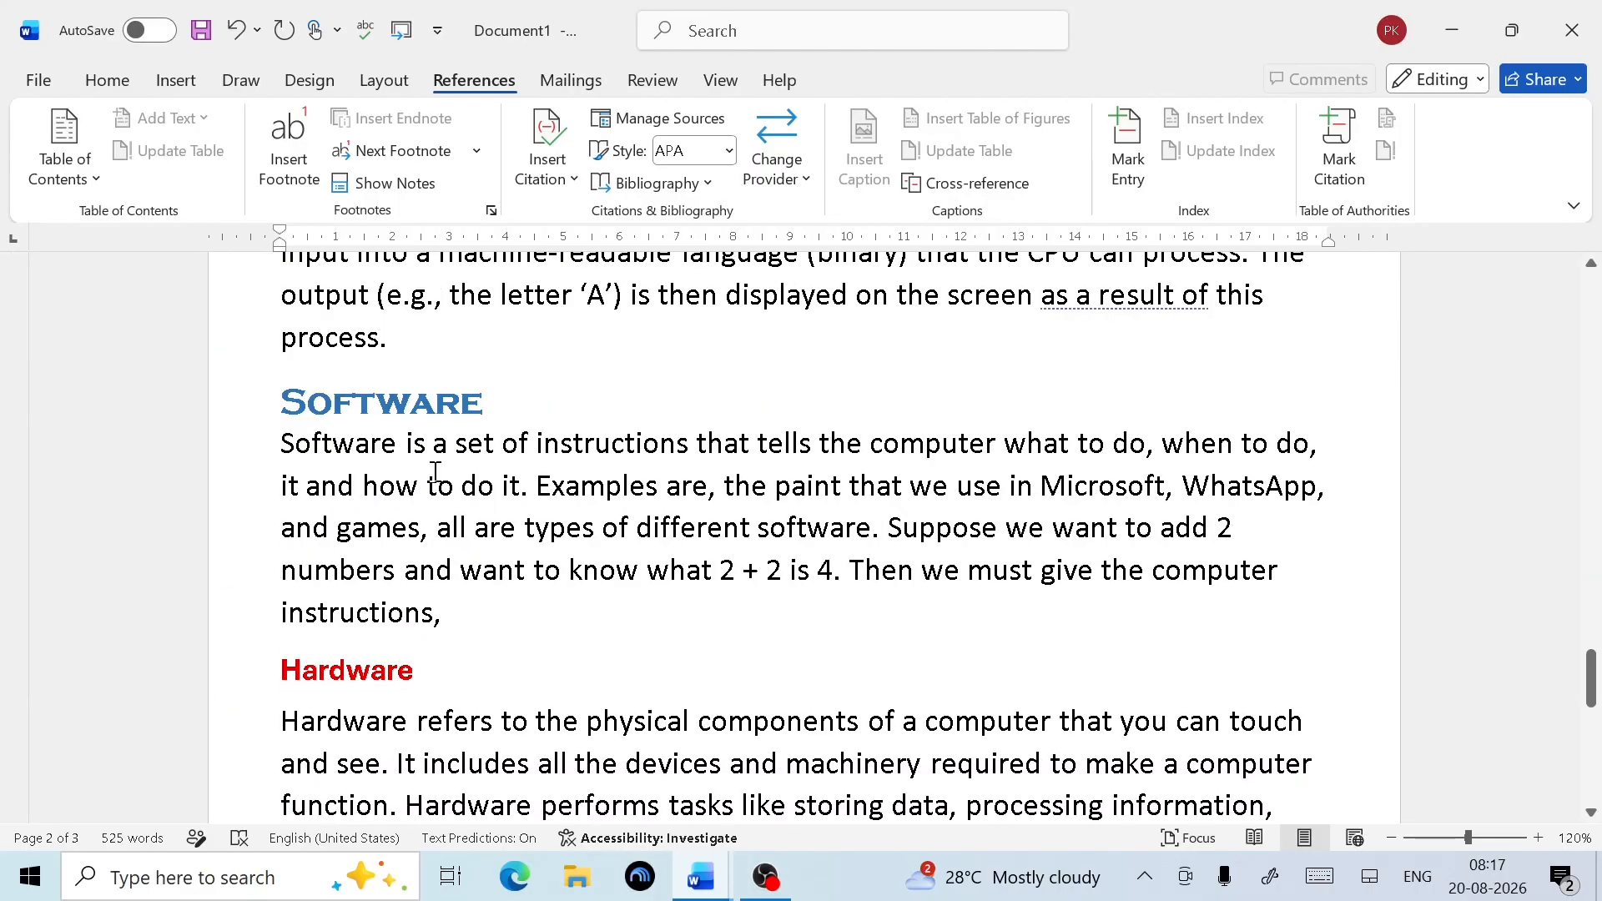
# Insert a footnote after the selected Software heading
pyautogui.moveTo(519, 399); pyautogui.dragTo(294, 388)
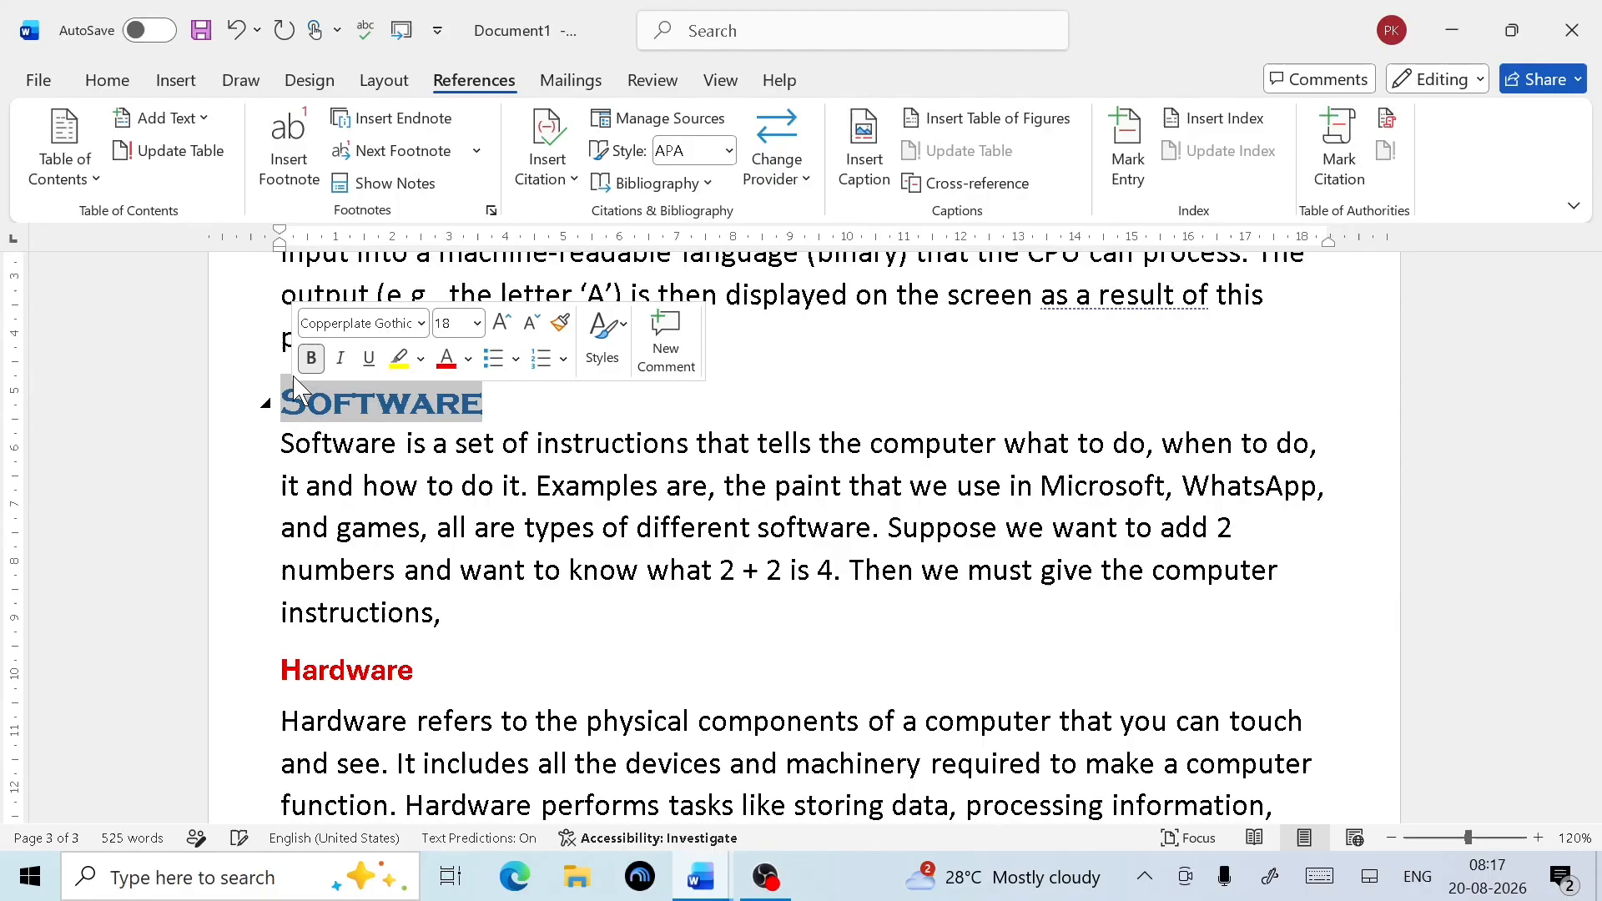
pyautogui.click(289, 159)
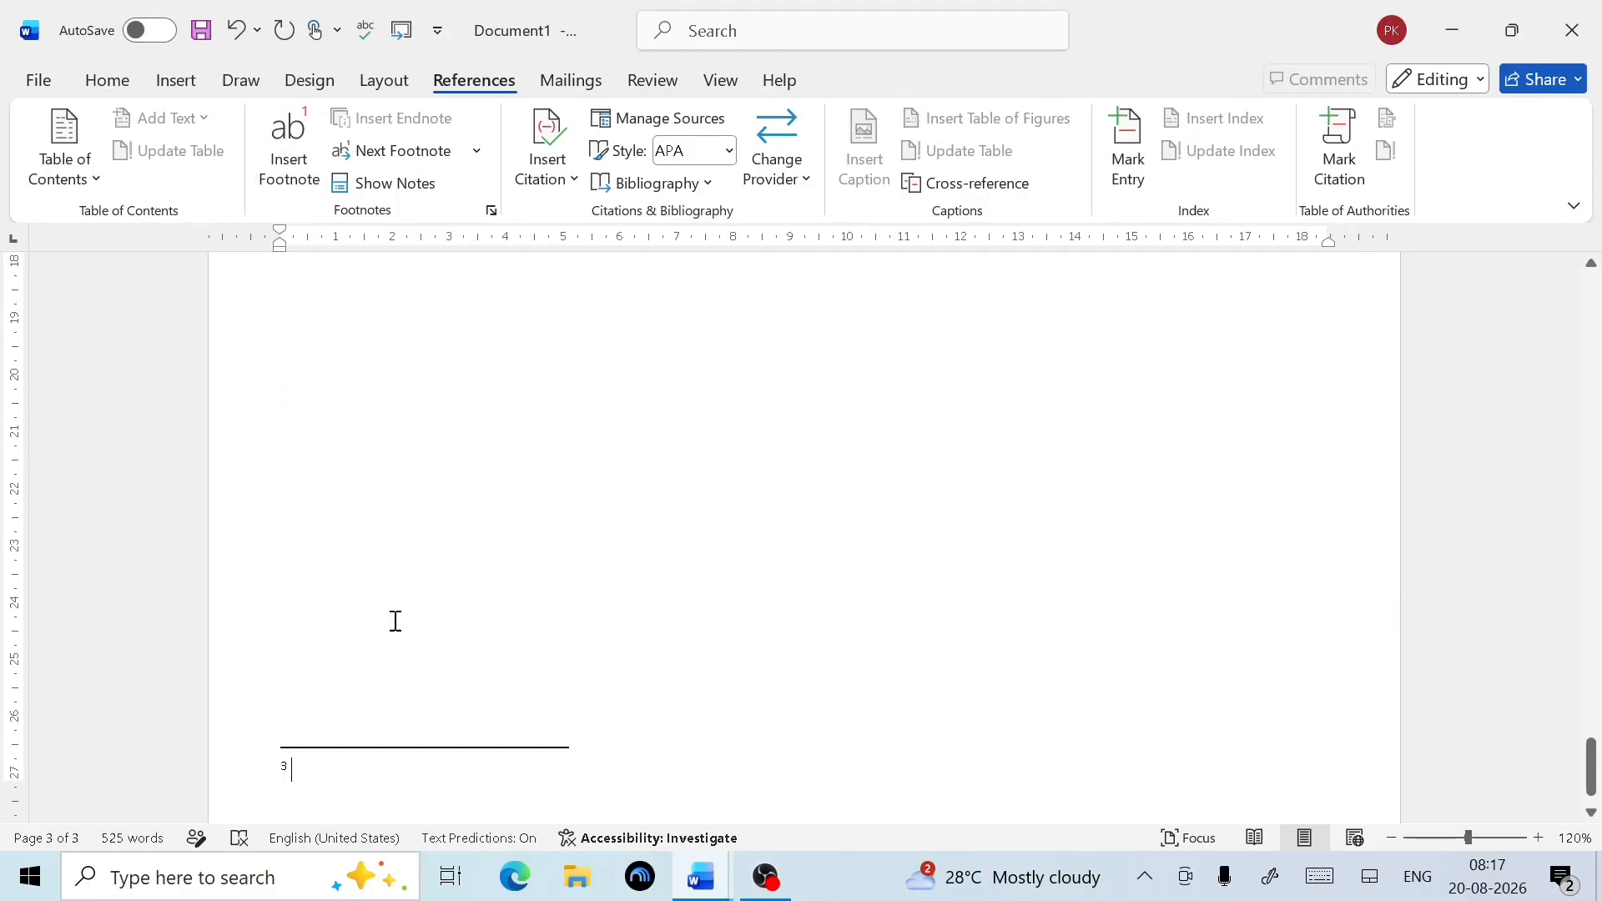
pyautogui.scroll(10, 405, 639)
pyautogui.scroll(-10, 405, 639)
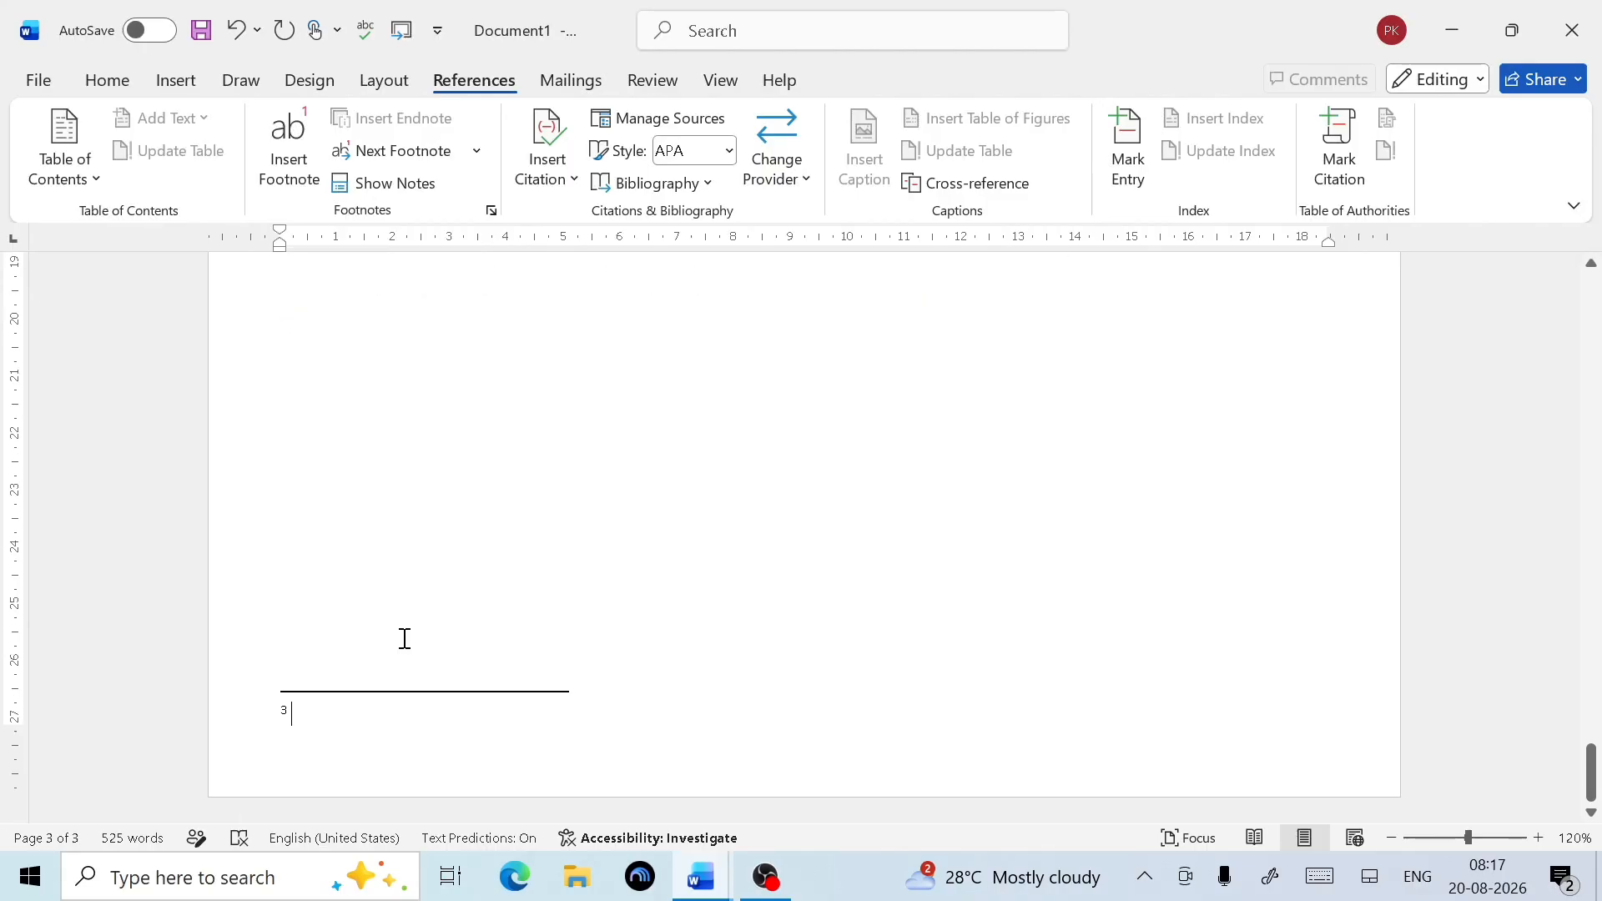
pyautogui.scroll(7, 405, 640)
pyautogui.scroll(15, 404, 639)
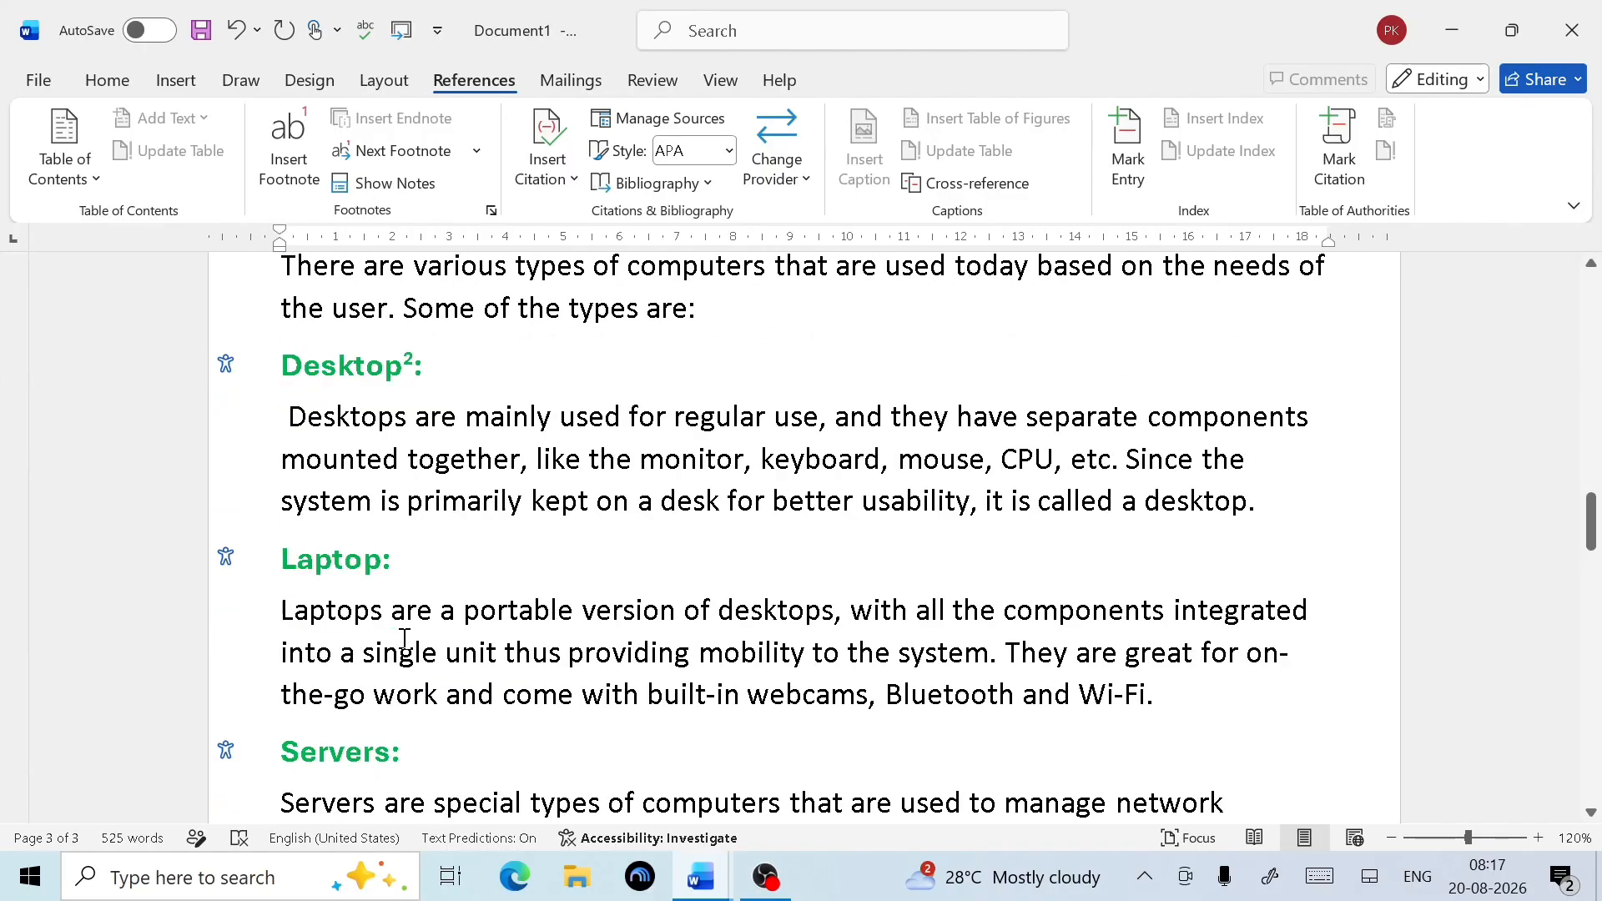
pyautogui.scroll(-12, 405, 630)
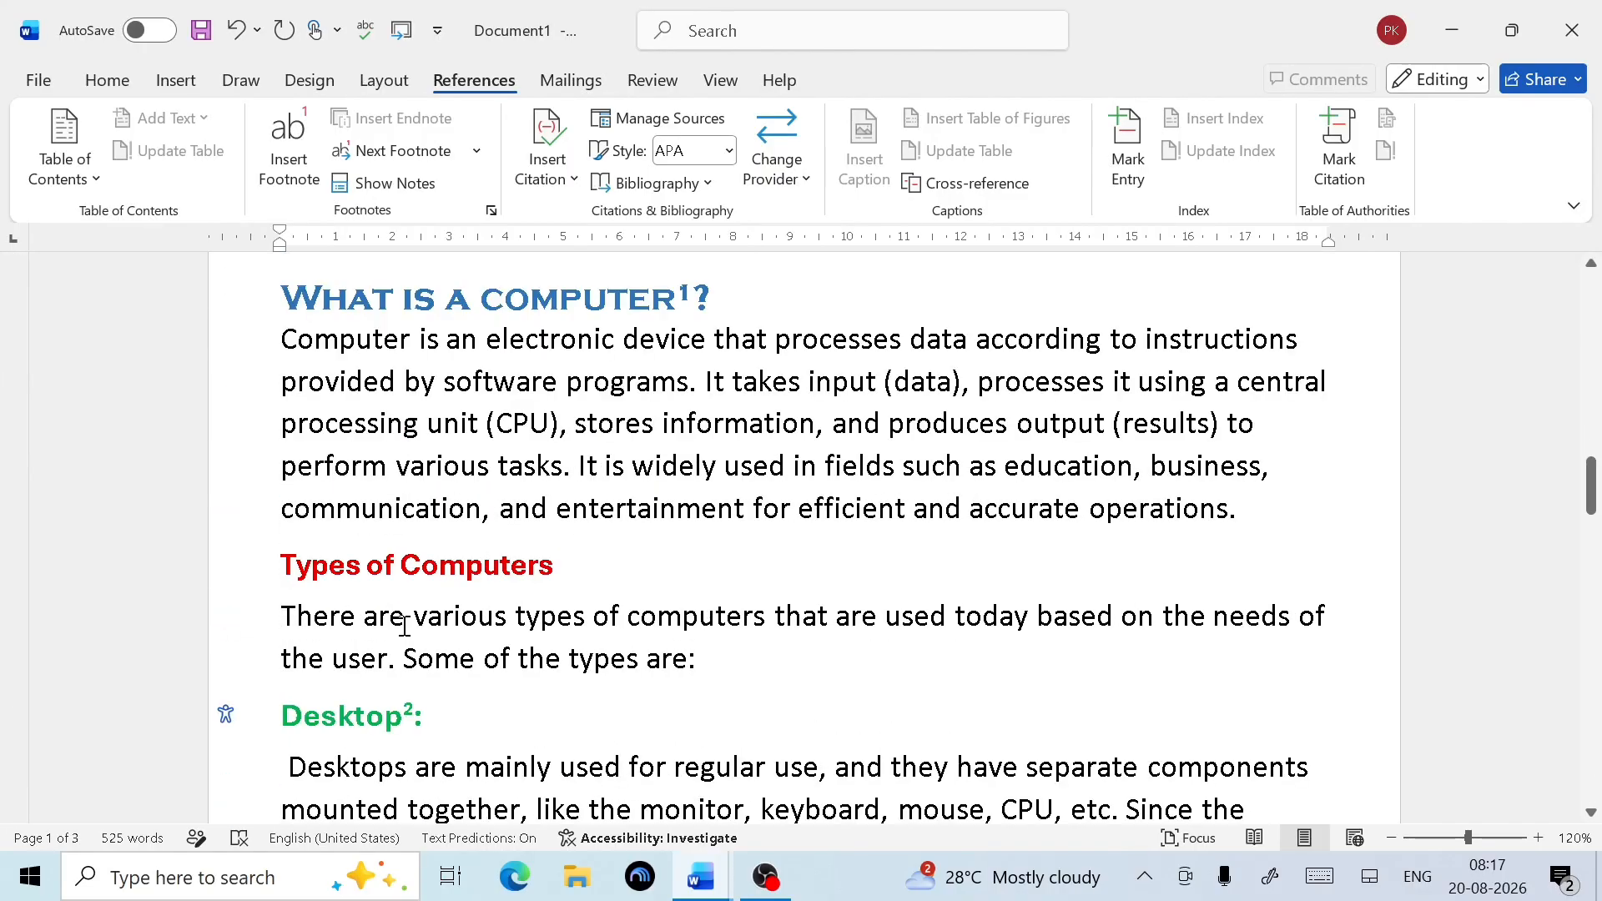
pyautogui.scroll(-10, 405, 624)
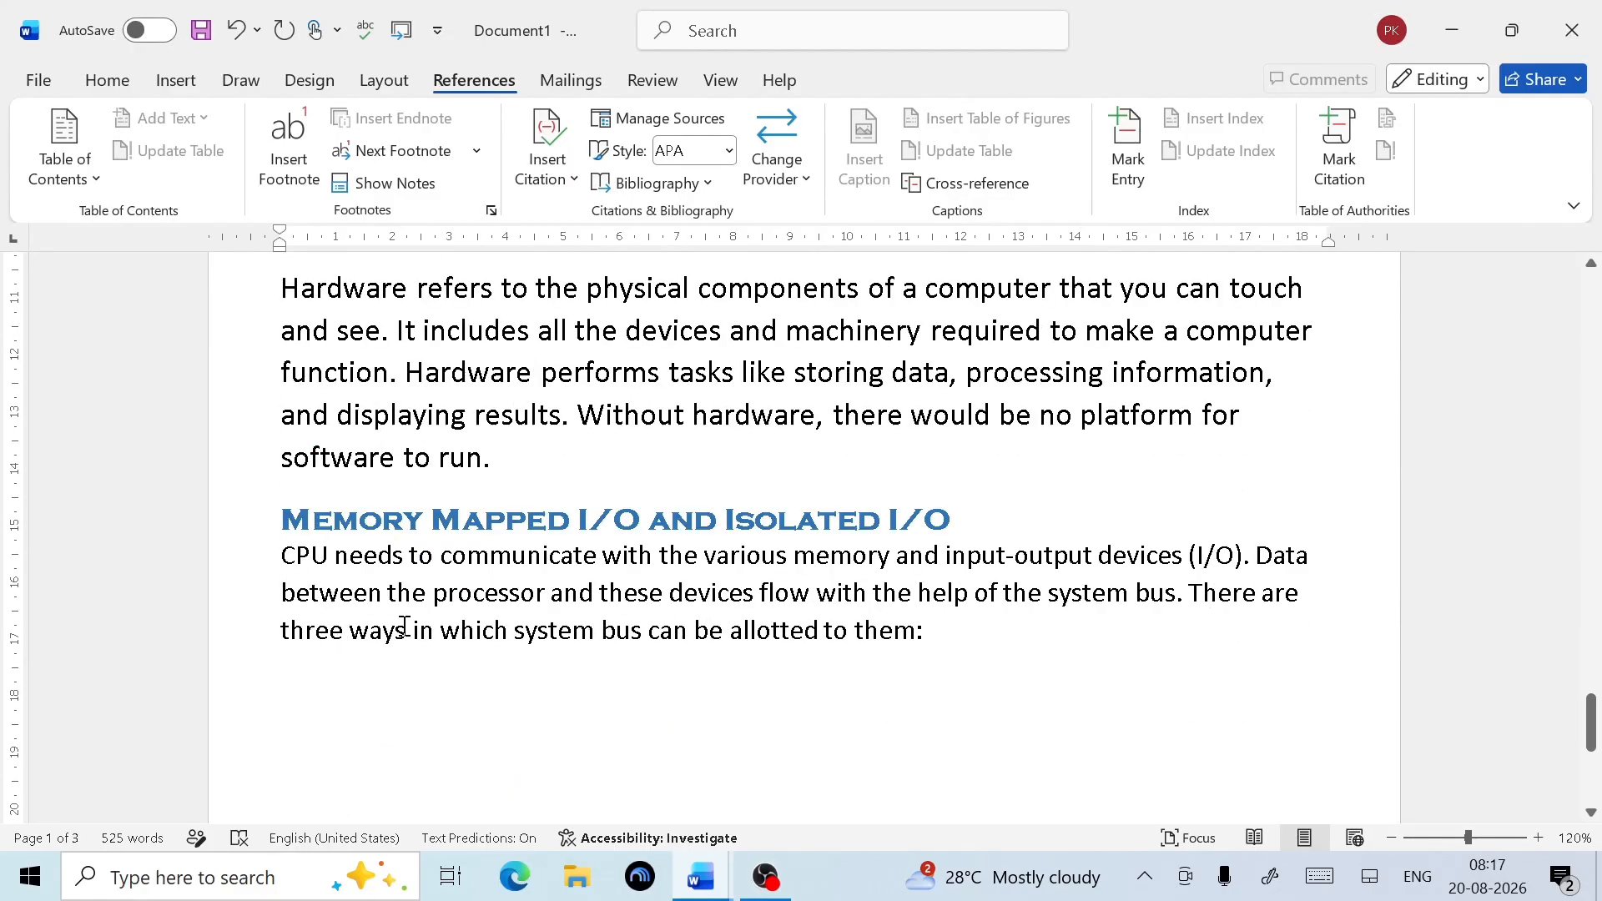
pyautogui.scroll(-6, 406, 643)
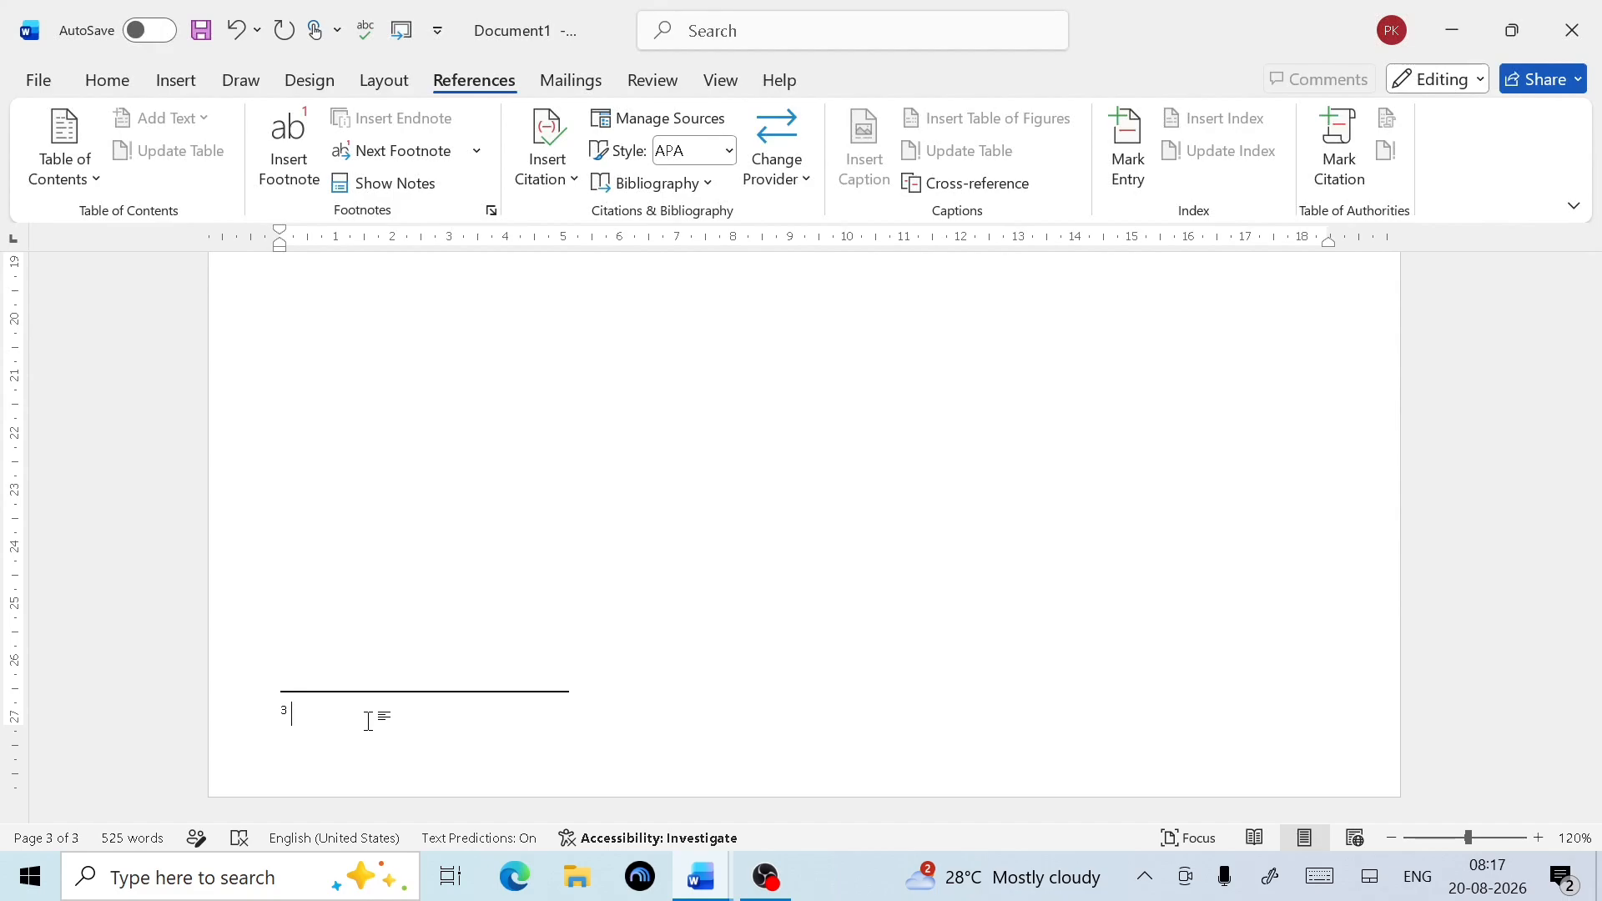
# Write the footnote text 'Collection of instruction is called software'
pyautogui.write('Collect')
pyautogui.press('BackSpace')
pyautogui.press('BackSpace')
pyautogui.write('ion of')
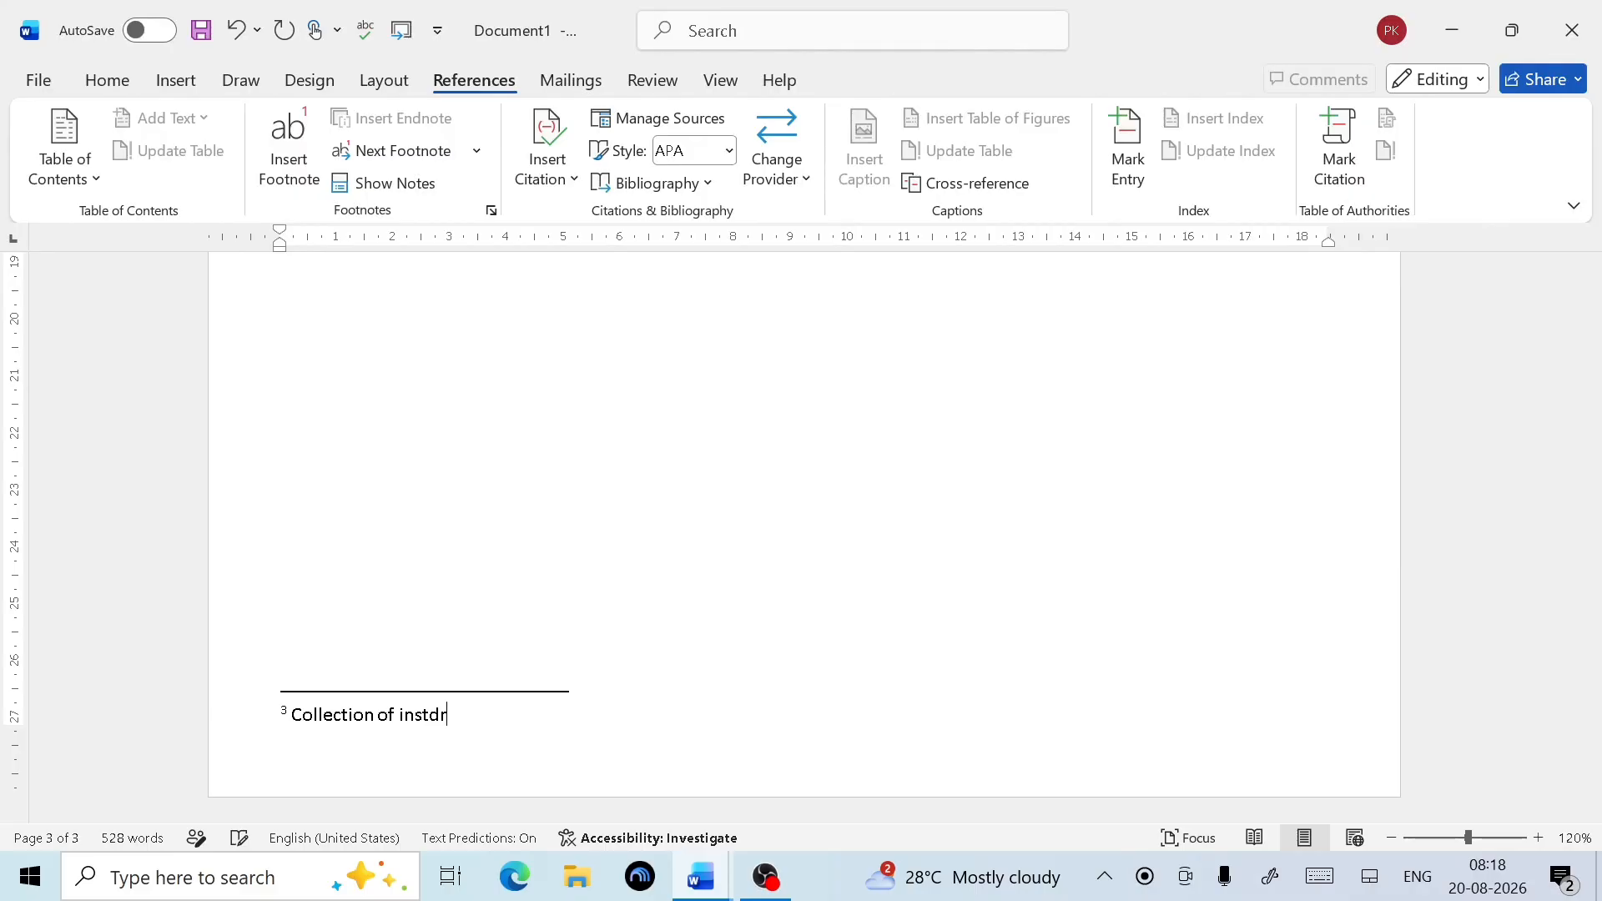
pyautogui.write(' instdr')
pyautogui.press('BackSpace')
pyautogui.press('BackSpace')
pyautogui.write('ruction is called softwa')
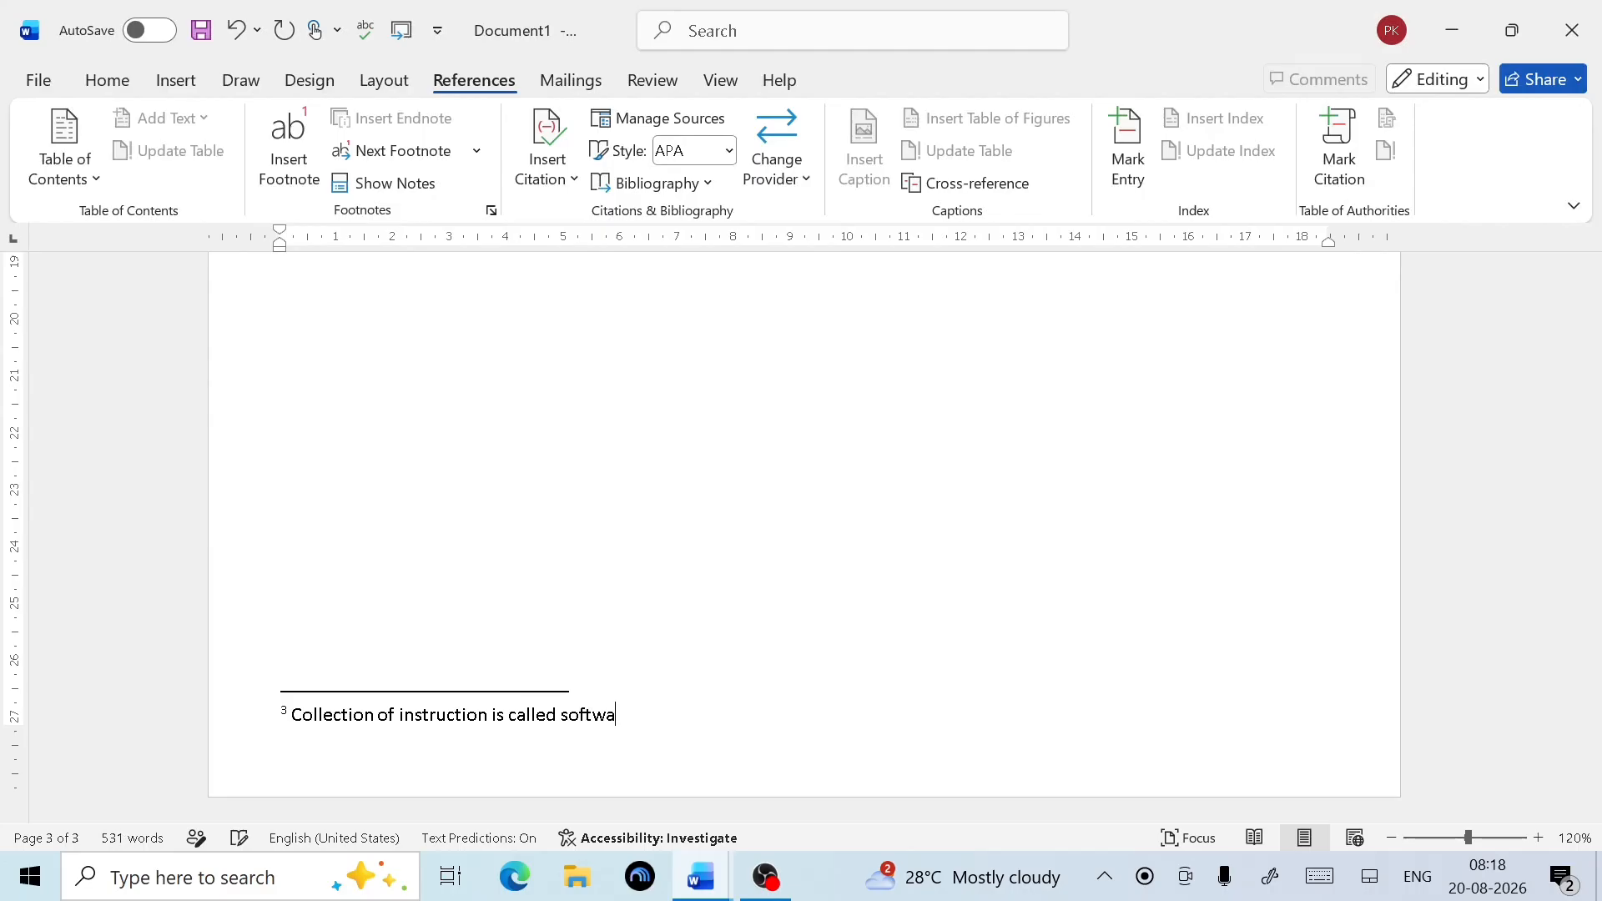
pyautogui.write('re')
pyautogui.scroll(10, 353, 709)
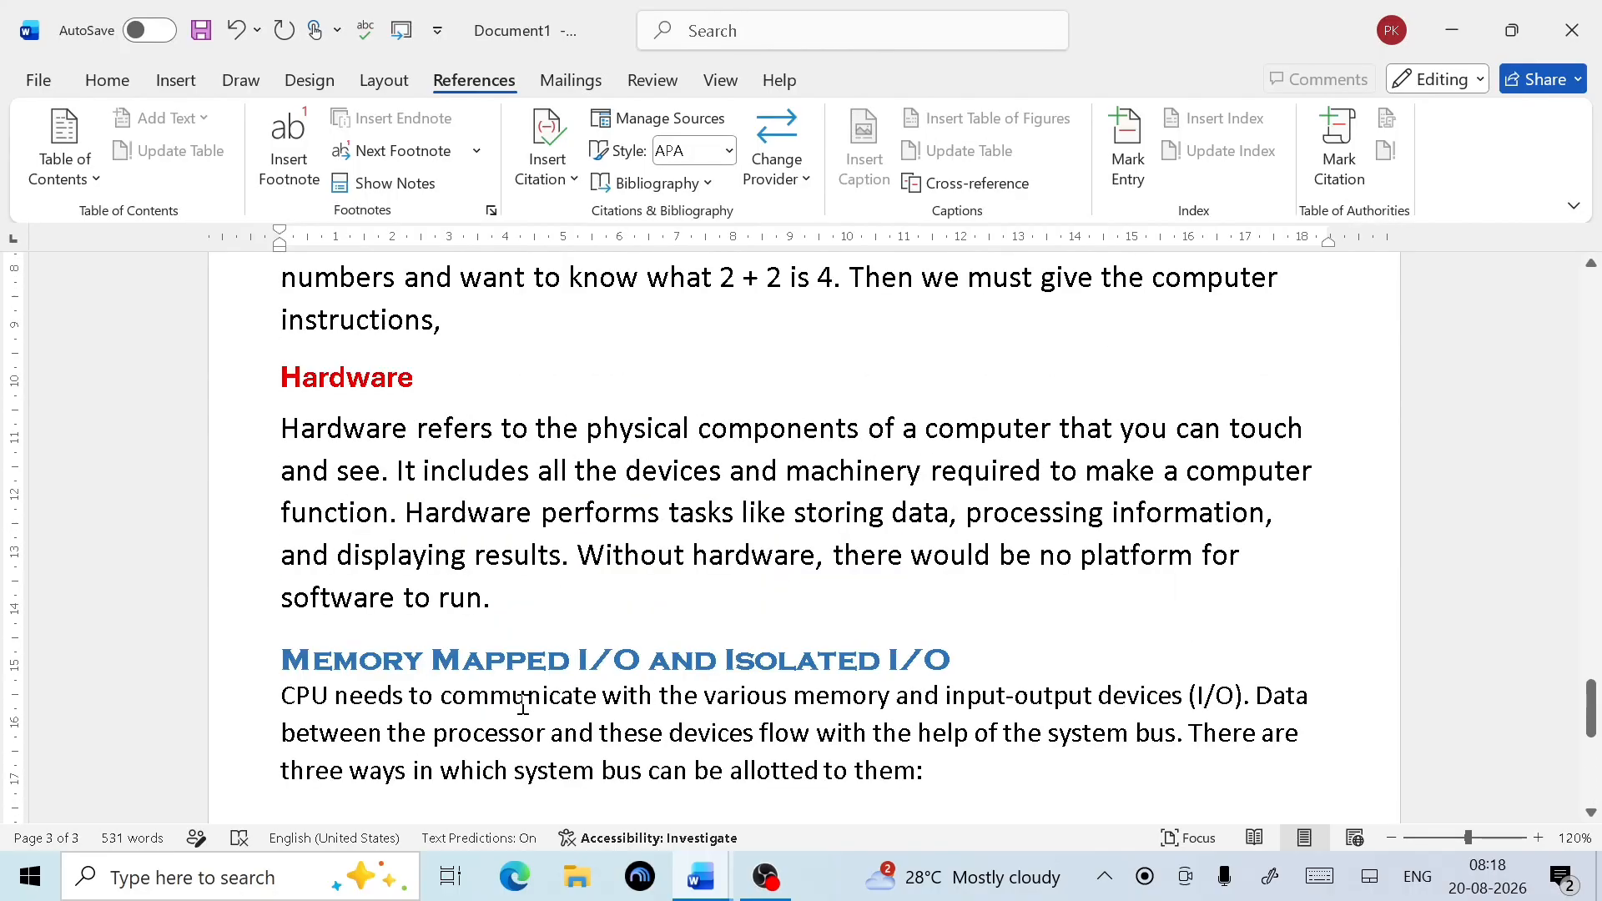
pyautogui.scroll(2, 524, 705)
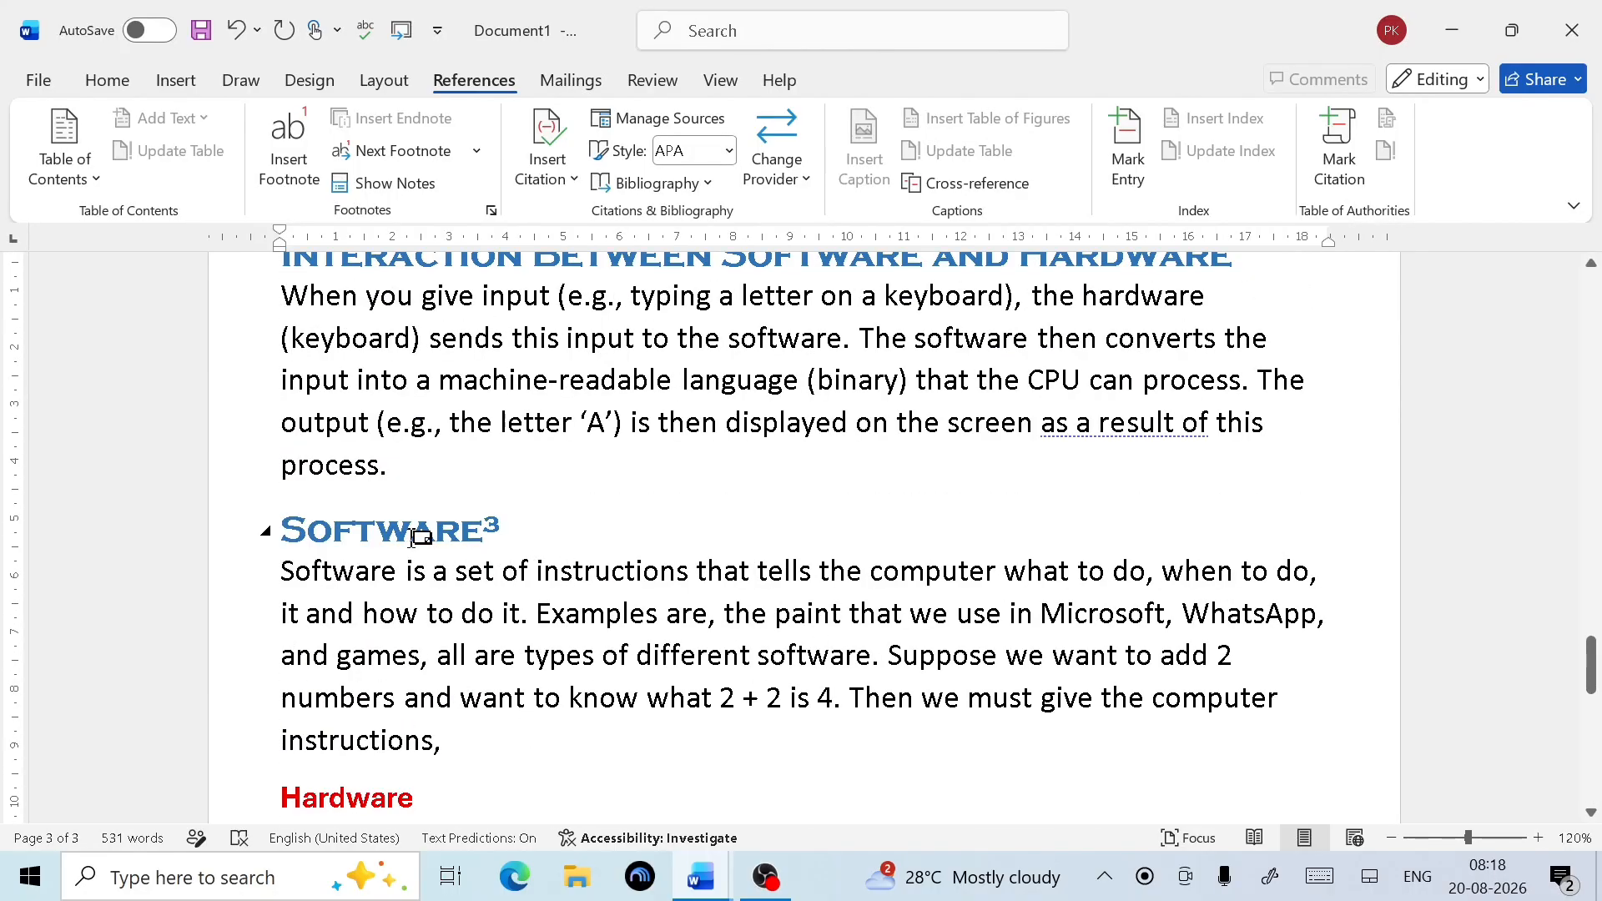
pyautogui.moveTo(417, 537)
pyautogui.moveTo(482, 527)
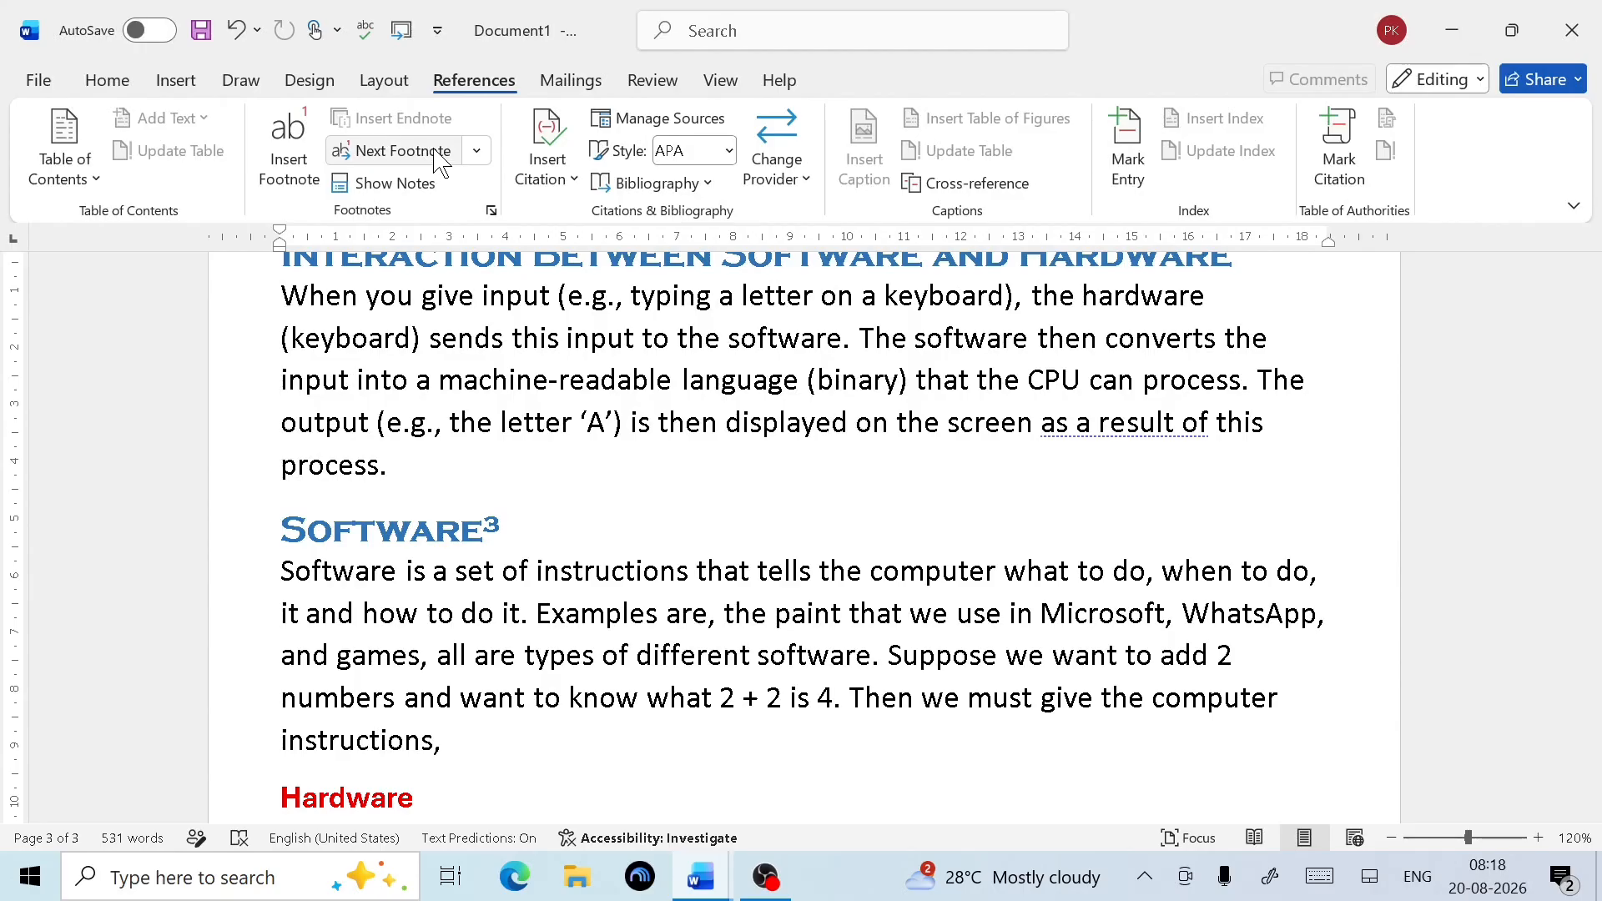
pyautogui.click(488, 151)
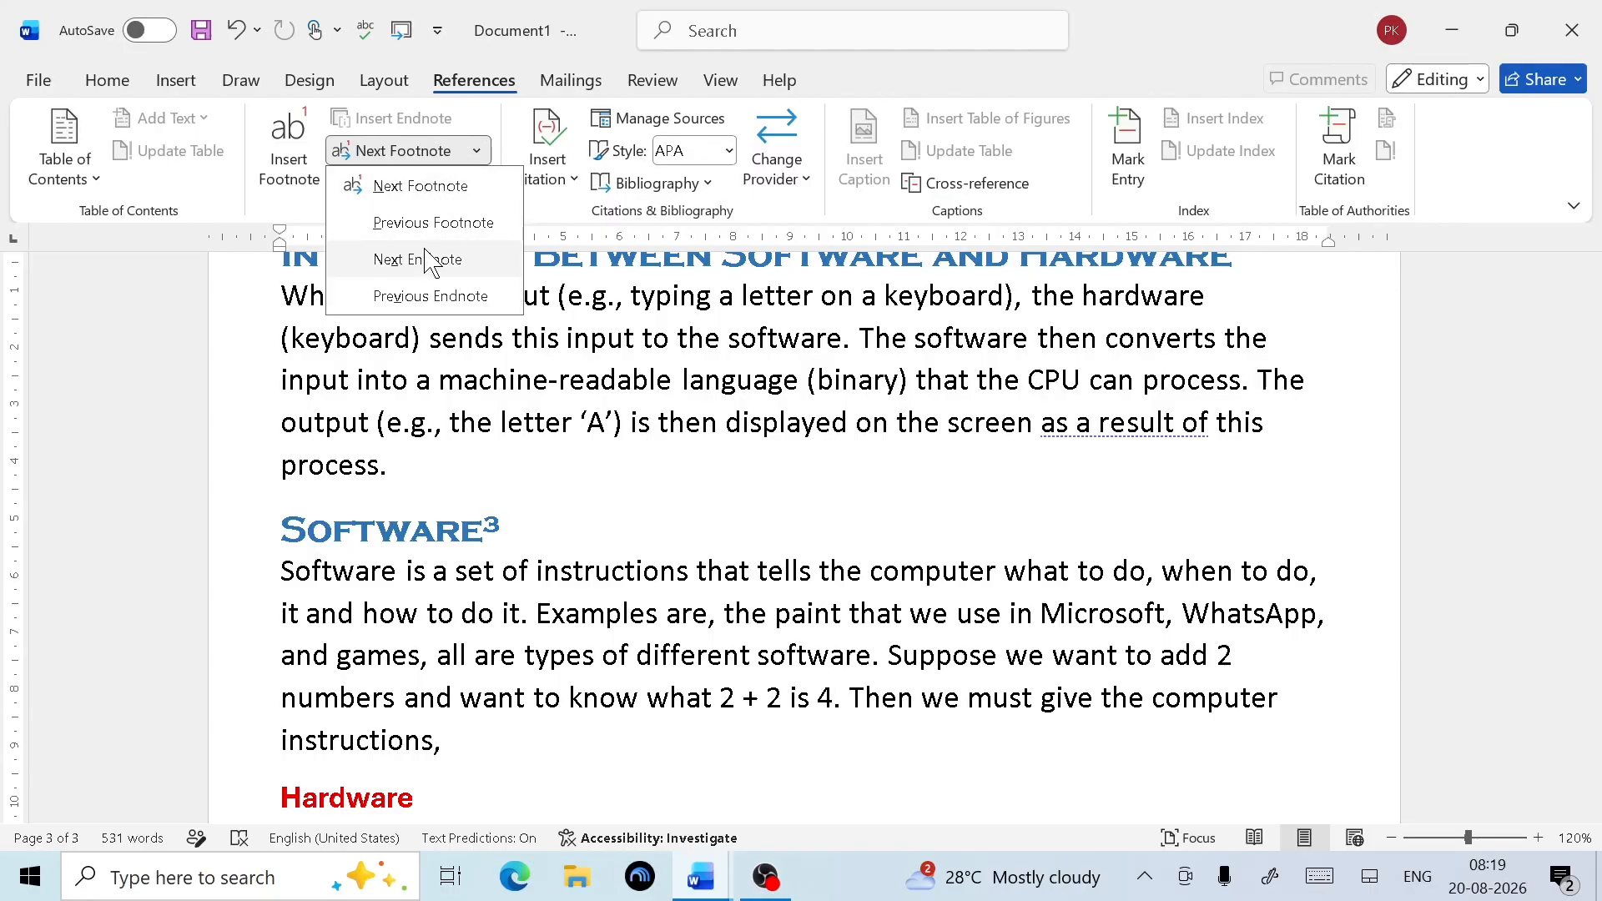
pyautogui.click(422, 186)
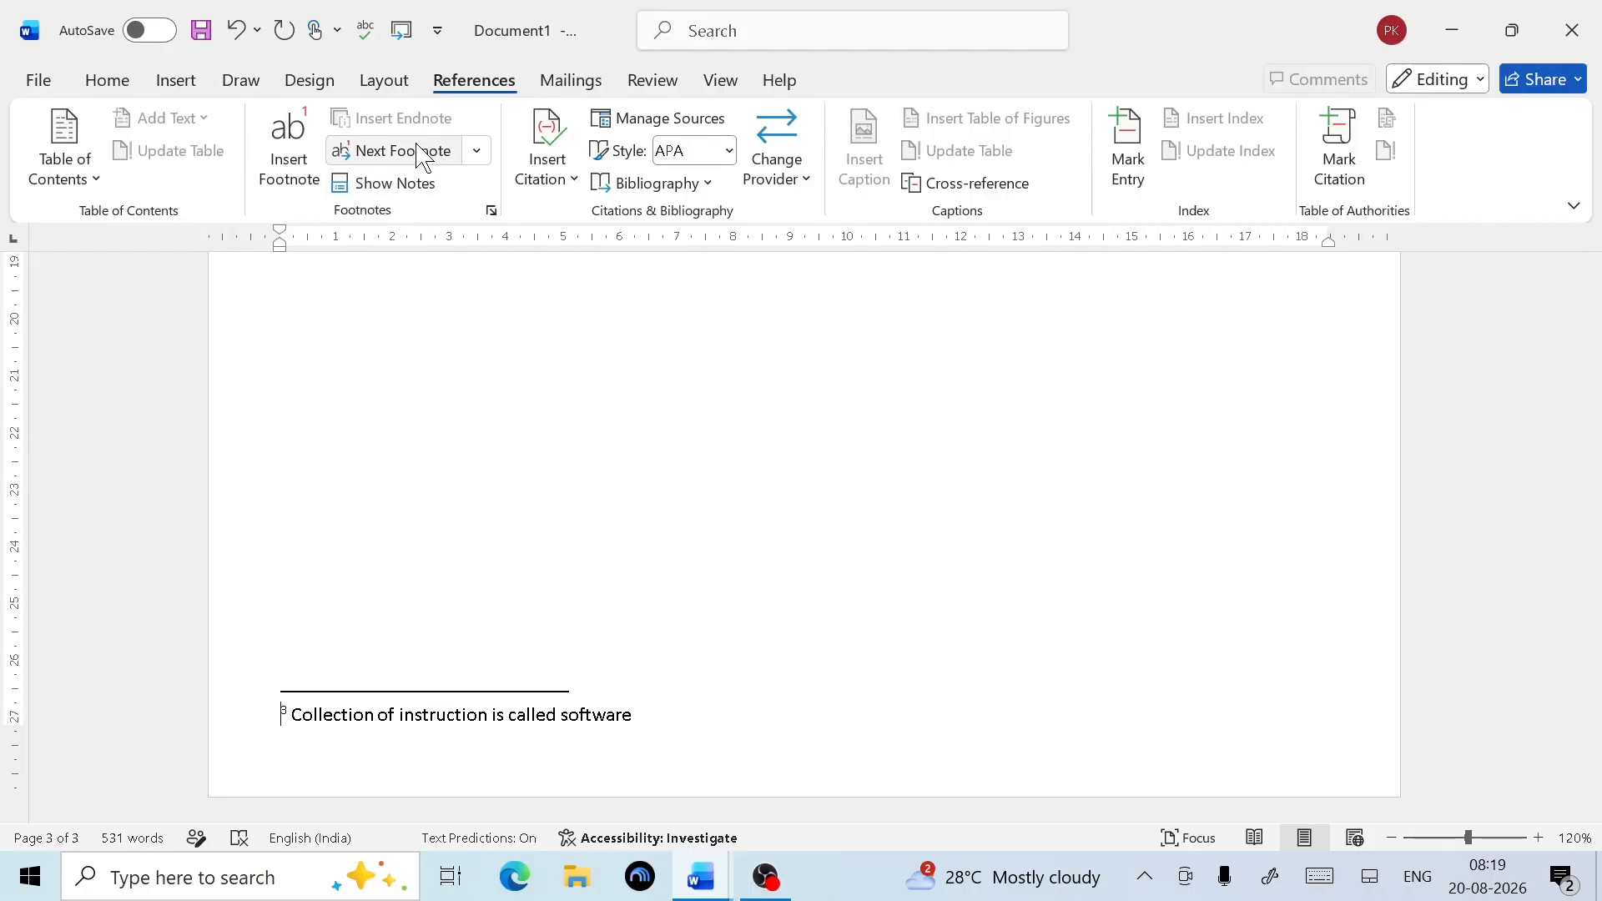
pyautogui.click(478, 153)
pyautogui.click(453, 226)
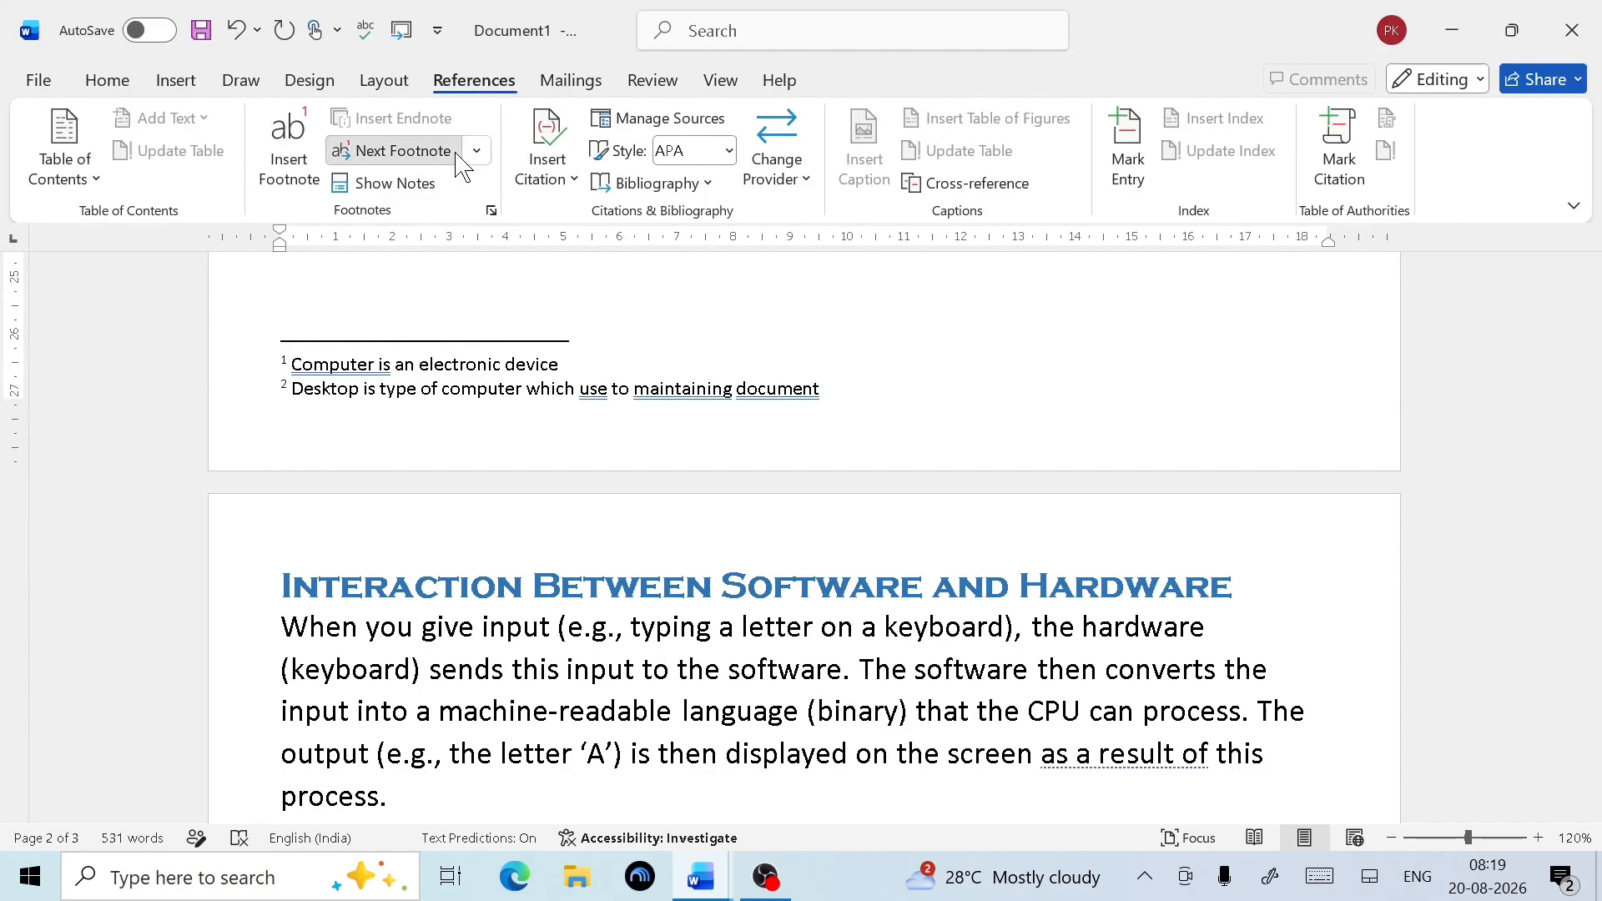
pyautogui.click(392, 151)
pyautogui.click(477, 151)
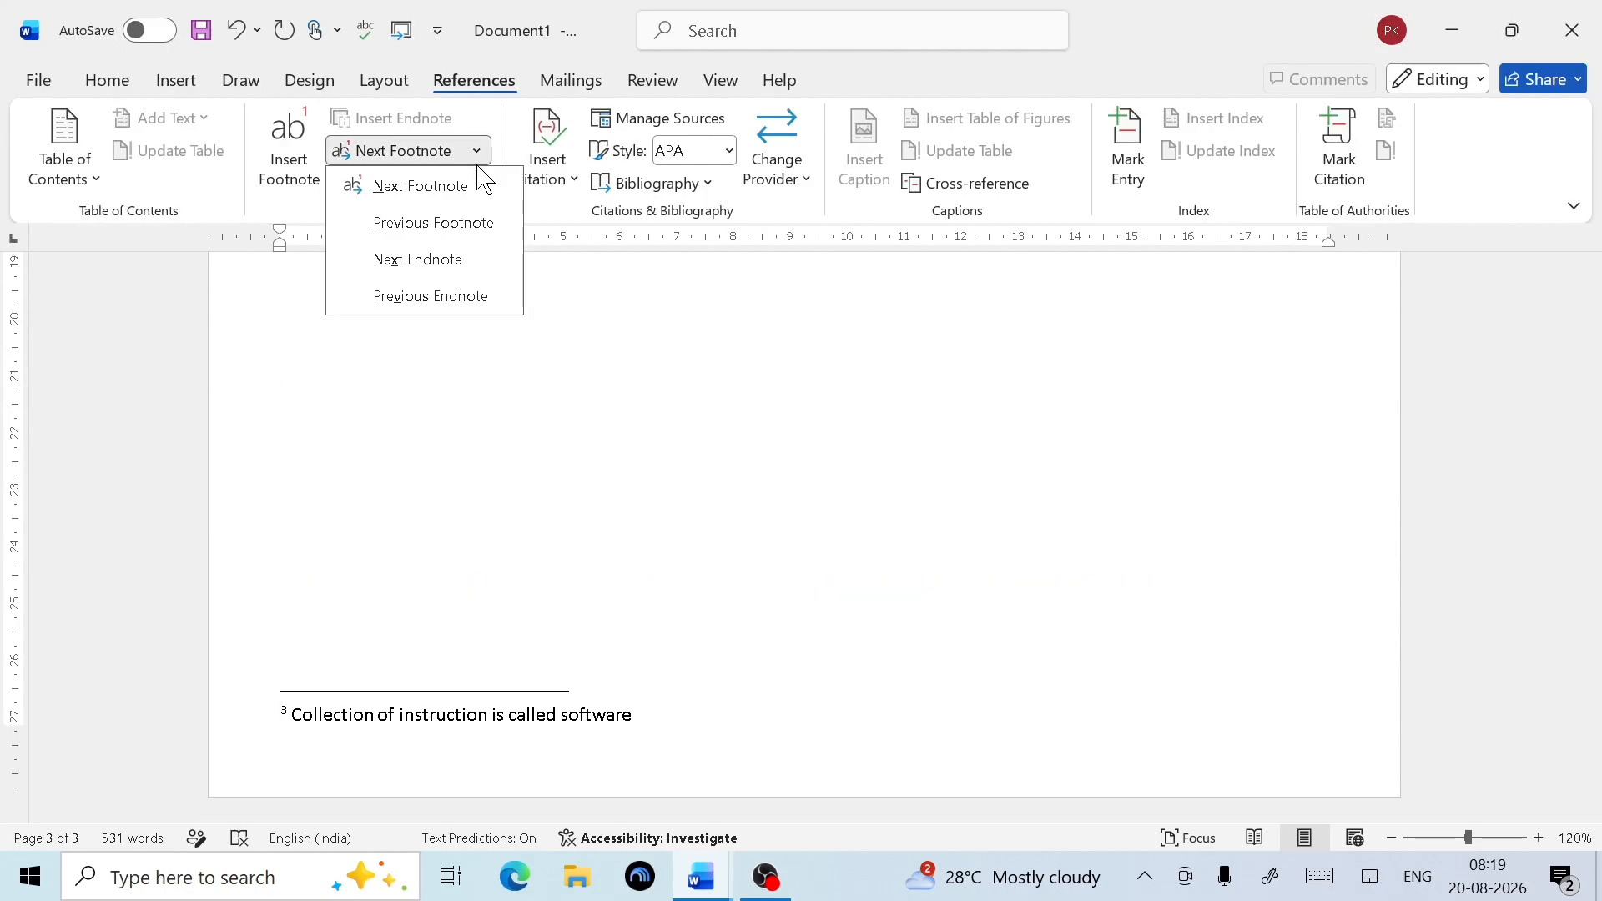
pyautogui.click(437, 223)
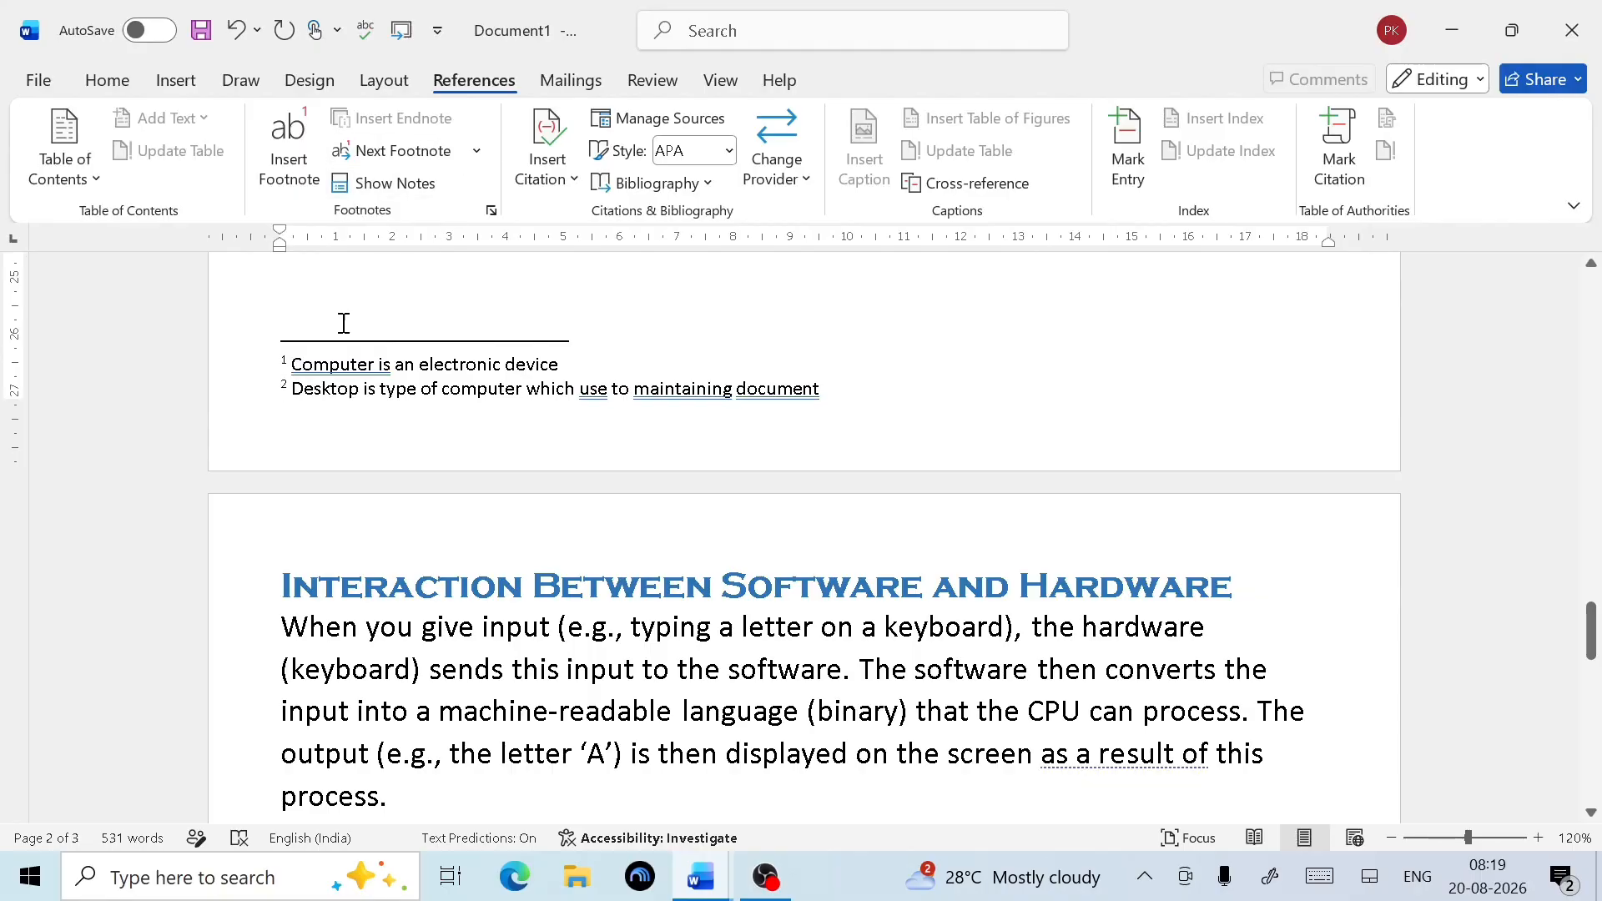
pyautogui.click(406, 184)
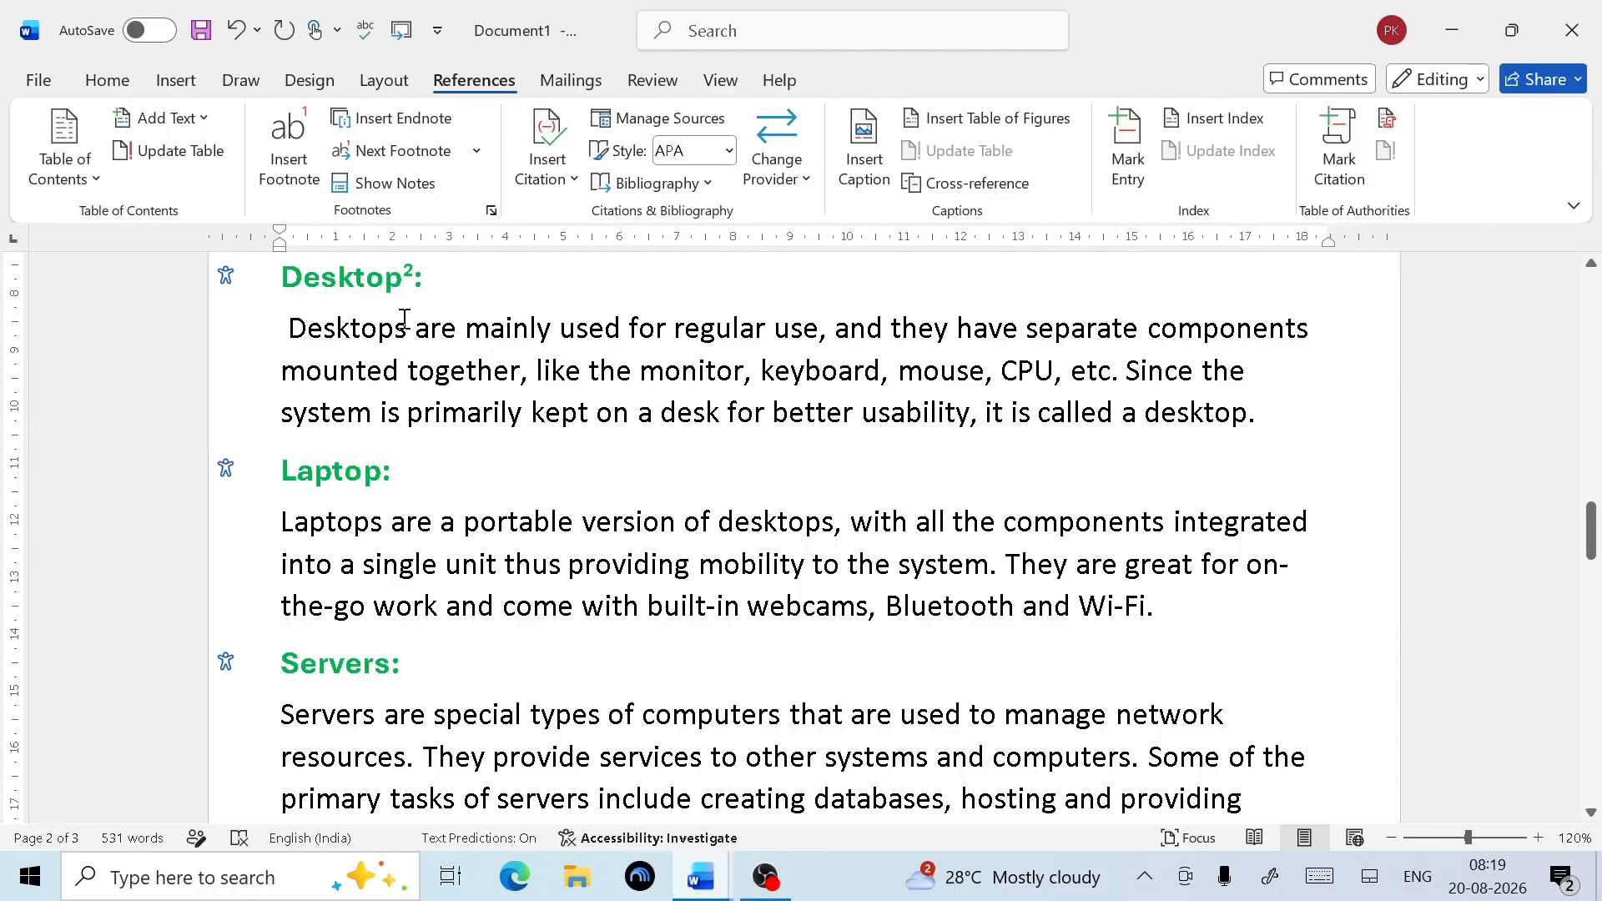
pyautogui.click(415, 188)
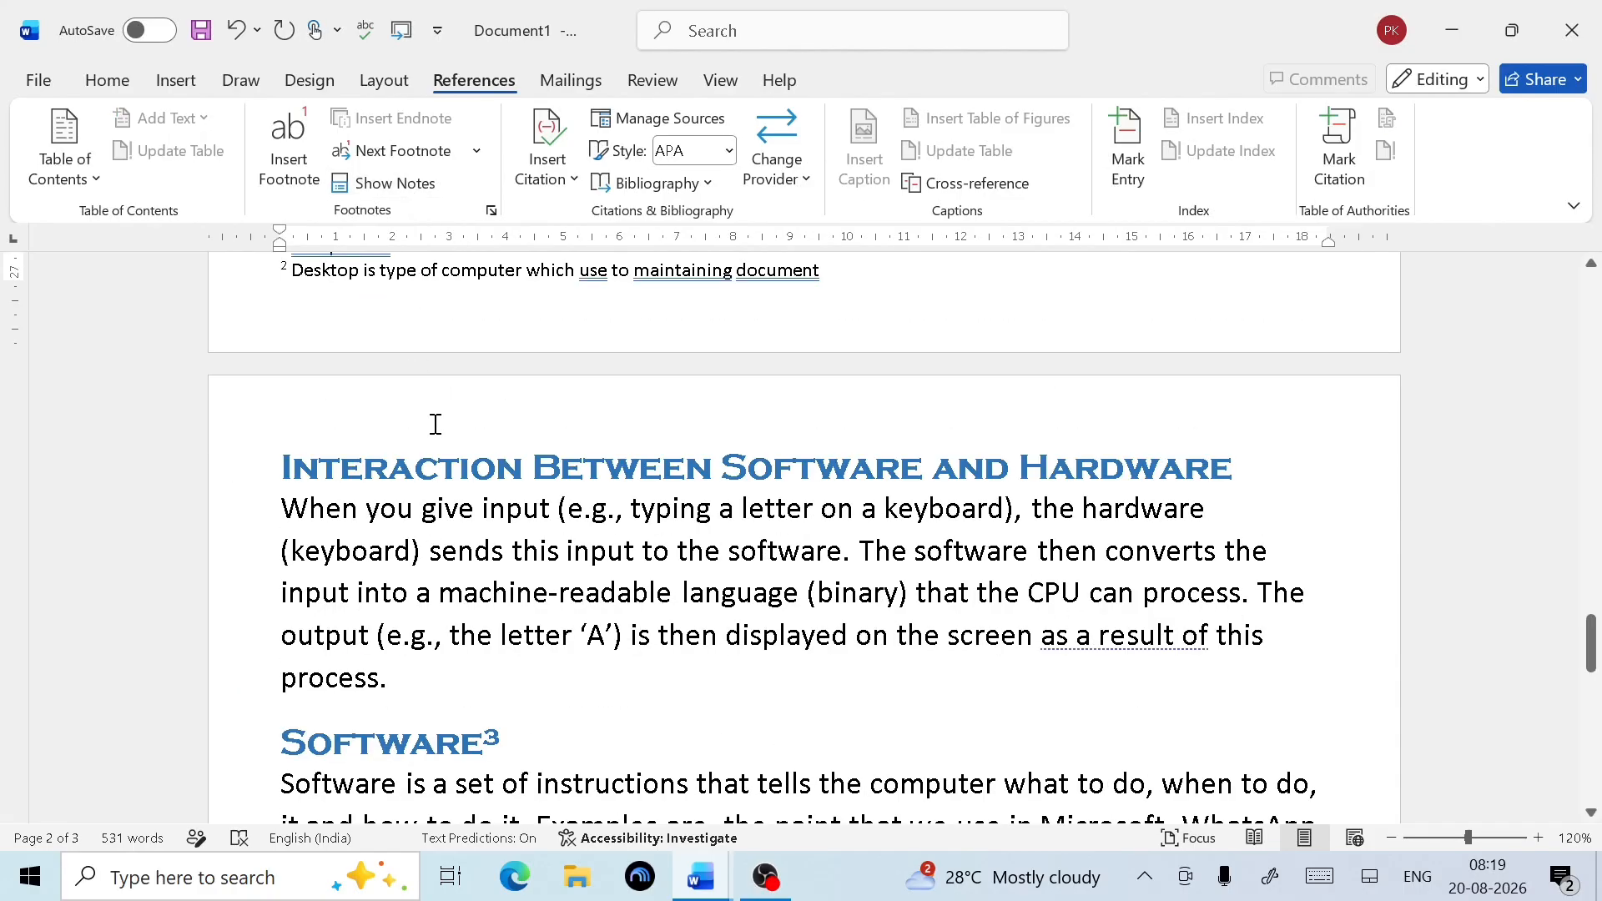
pyautogui.click(475, 154)
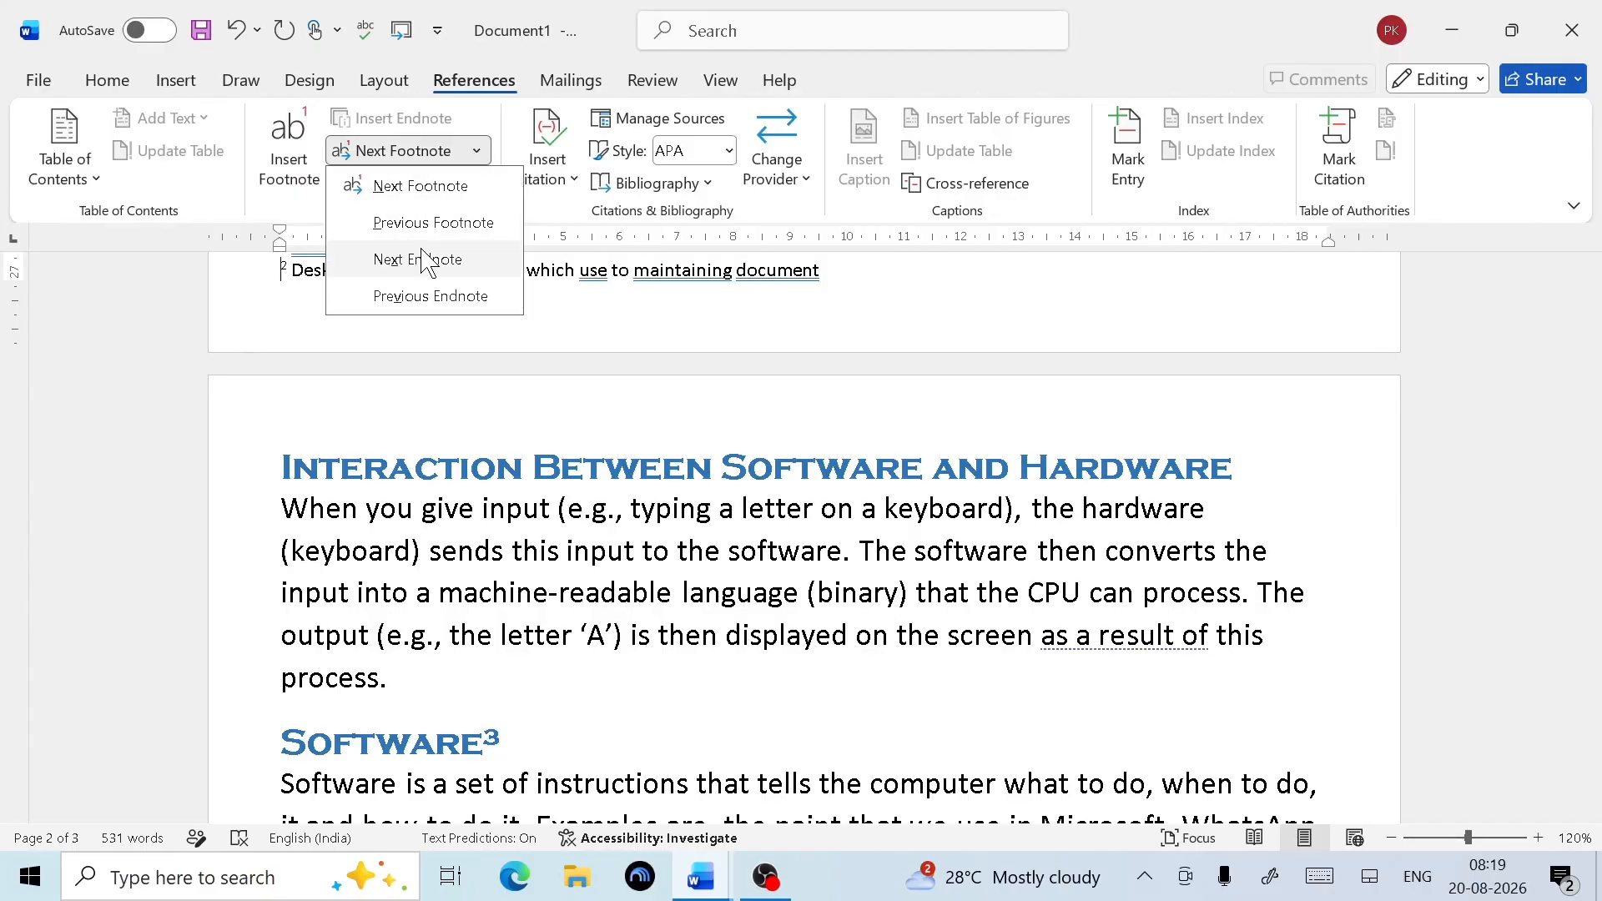
pyautogui.click(464, 192)
pyautogui.scroll(15, 467, 477)
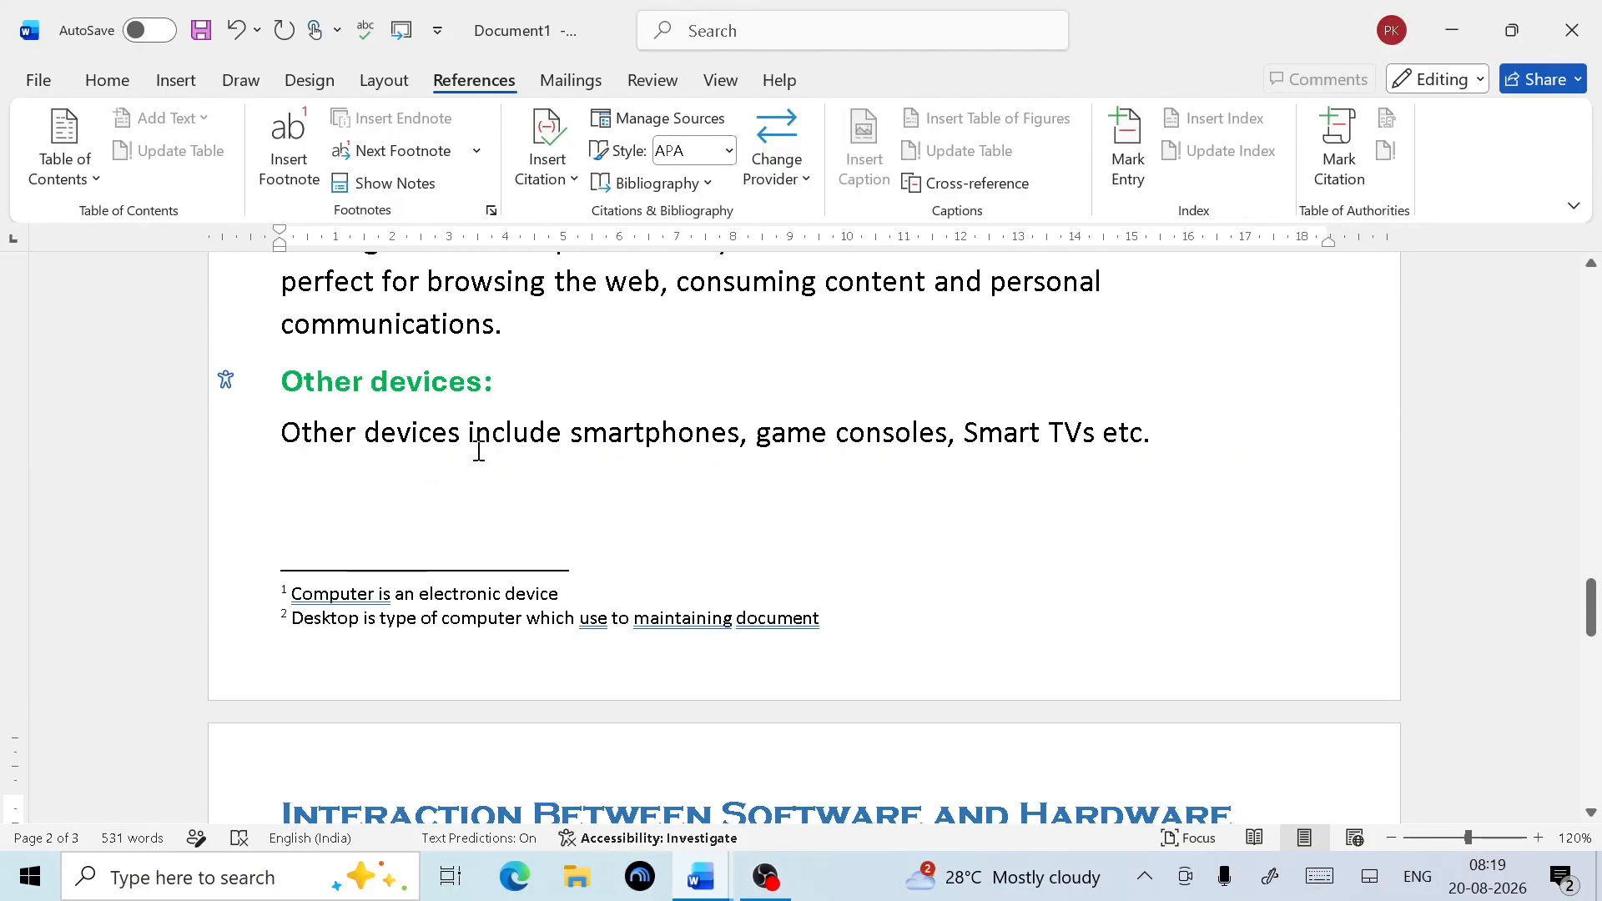
pyautogui.scroll(5, 479, 451)
pyautogui.scroll(1, 479, 451)
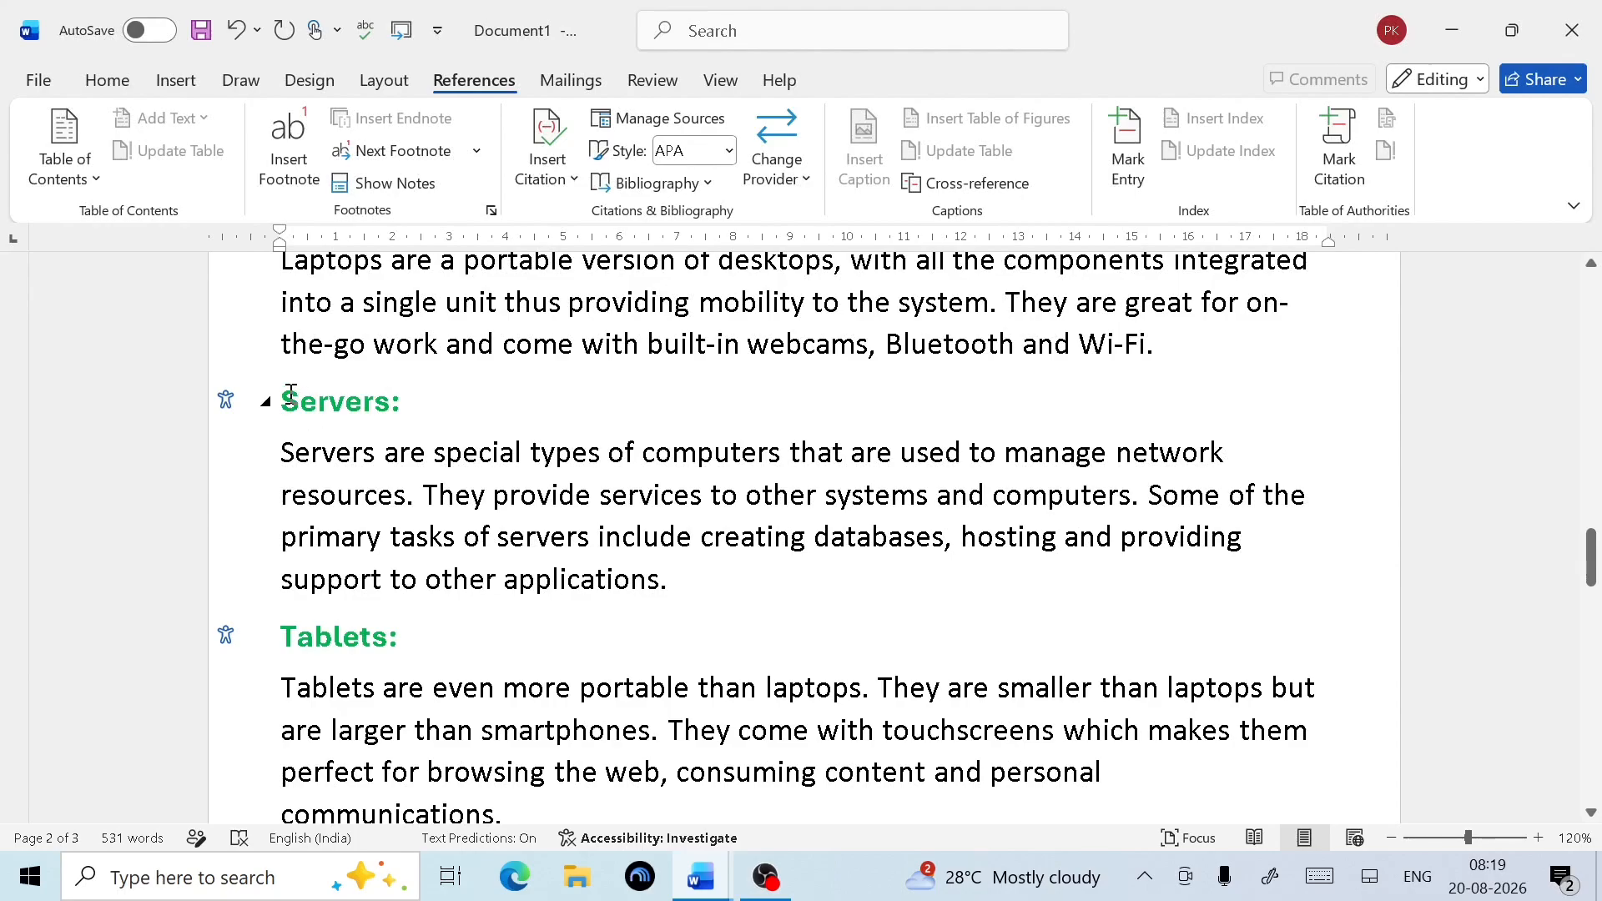
# Add an endnote to the Servers: heading reading 'Sever is a type of computer'
pyautogui.moveTo(287, 392); pyautogui.dragTo(401, 386)
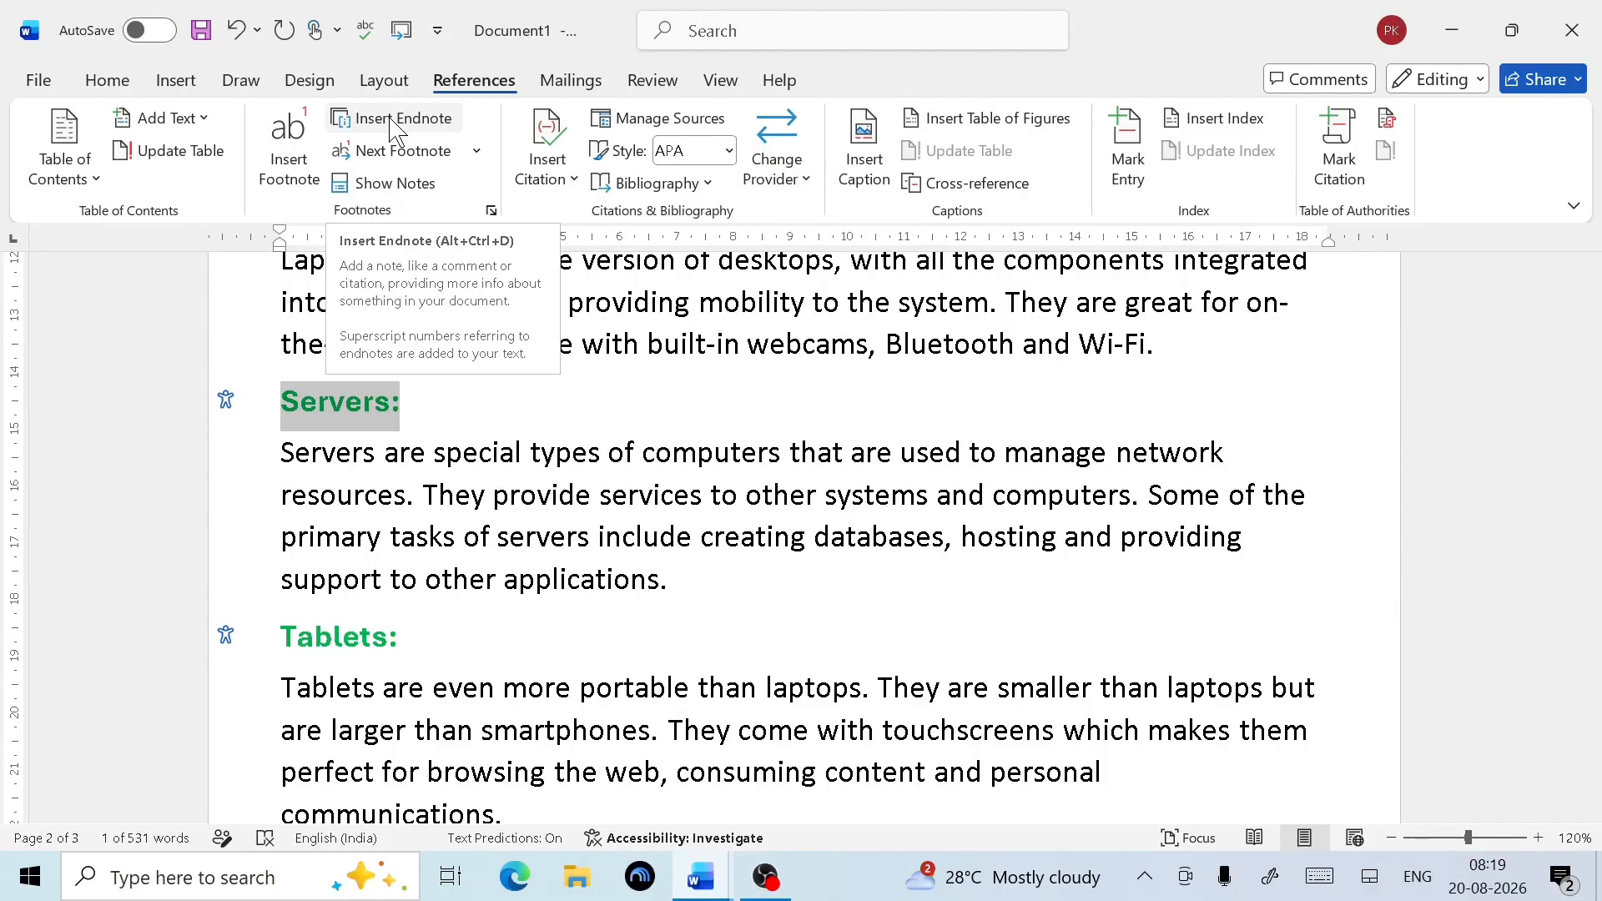
pyautogui.click(393, 119)
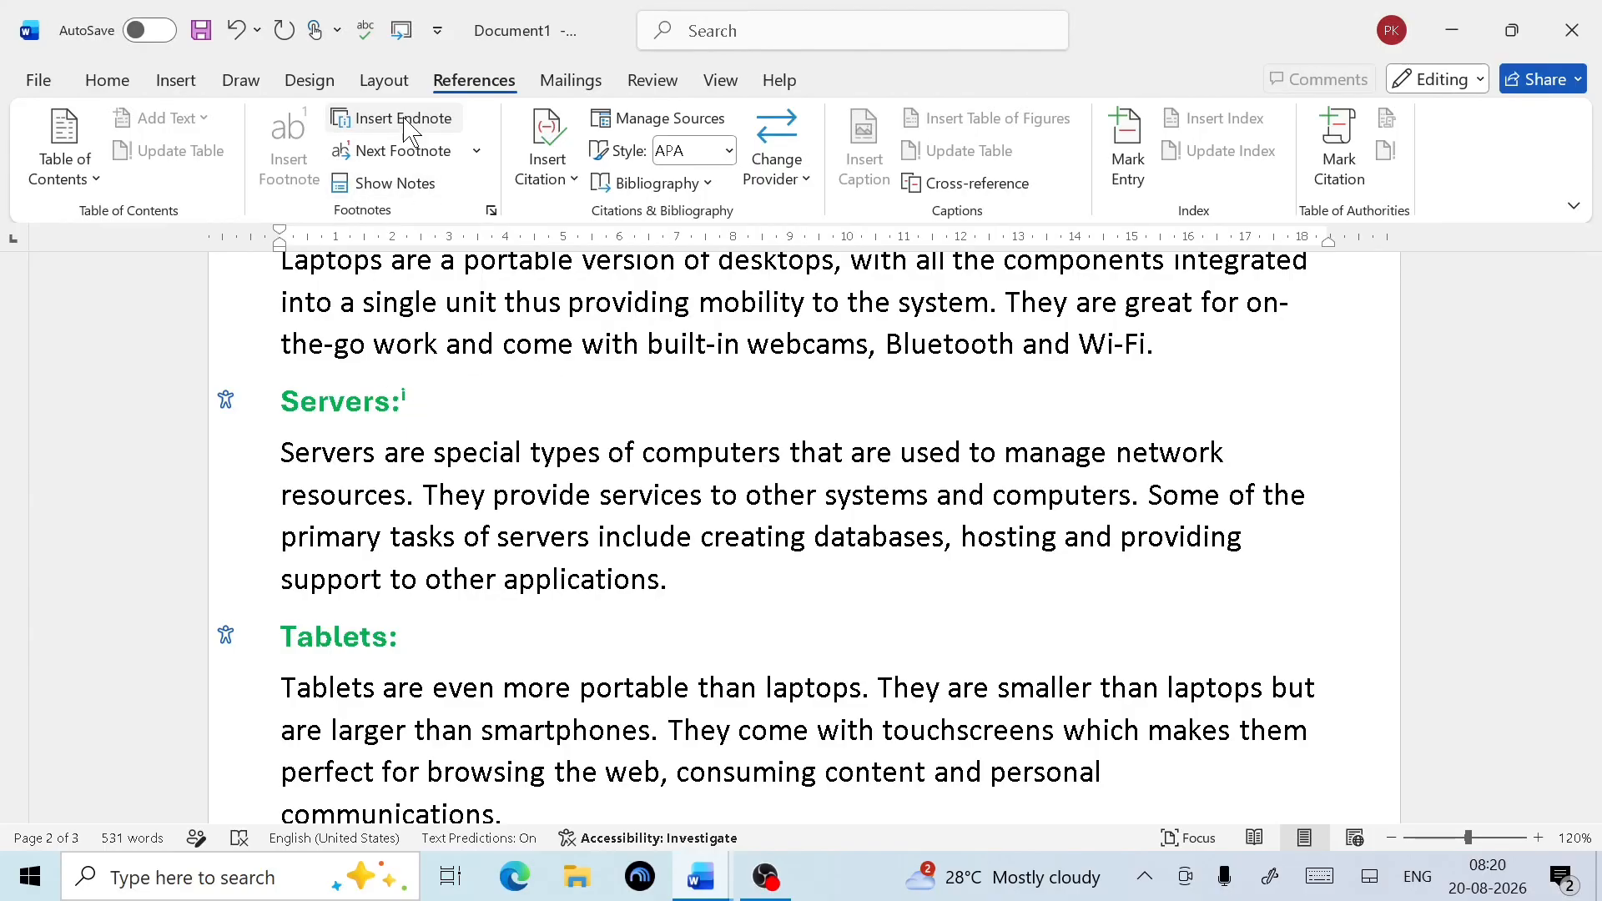
pyautogui.click(399, 182)
pyautogui.scroll(-14, 418, 517)
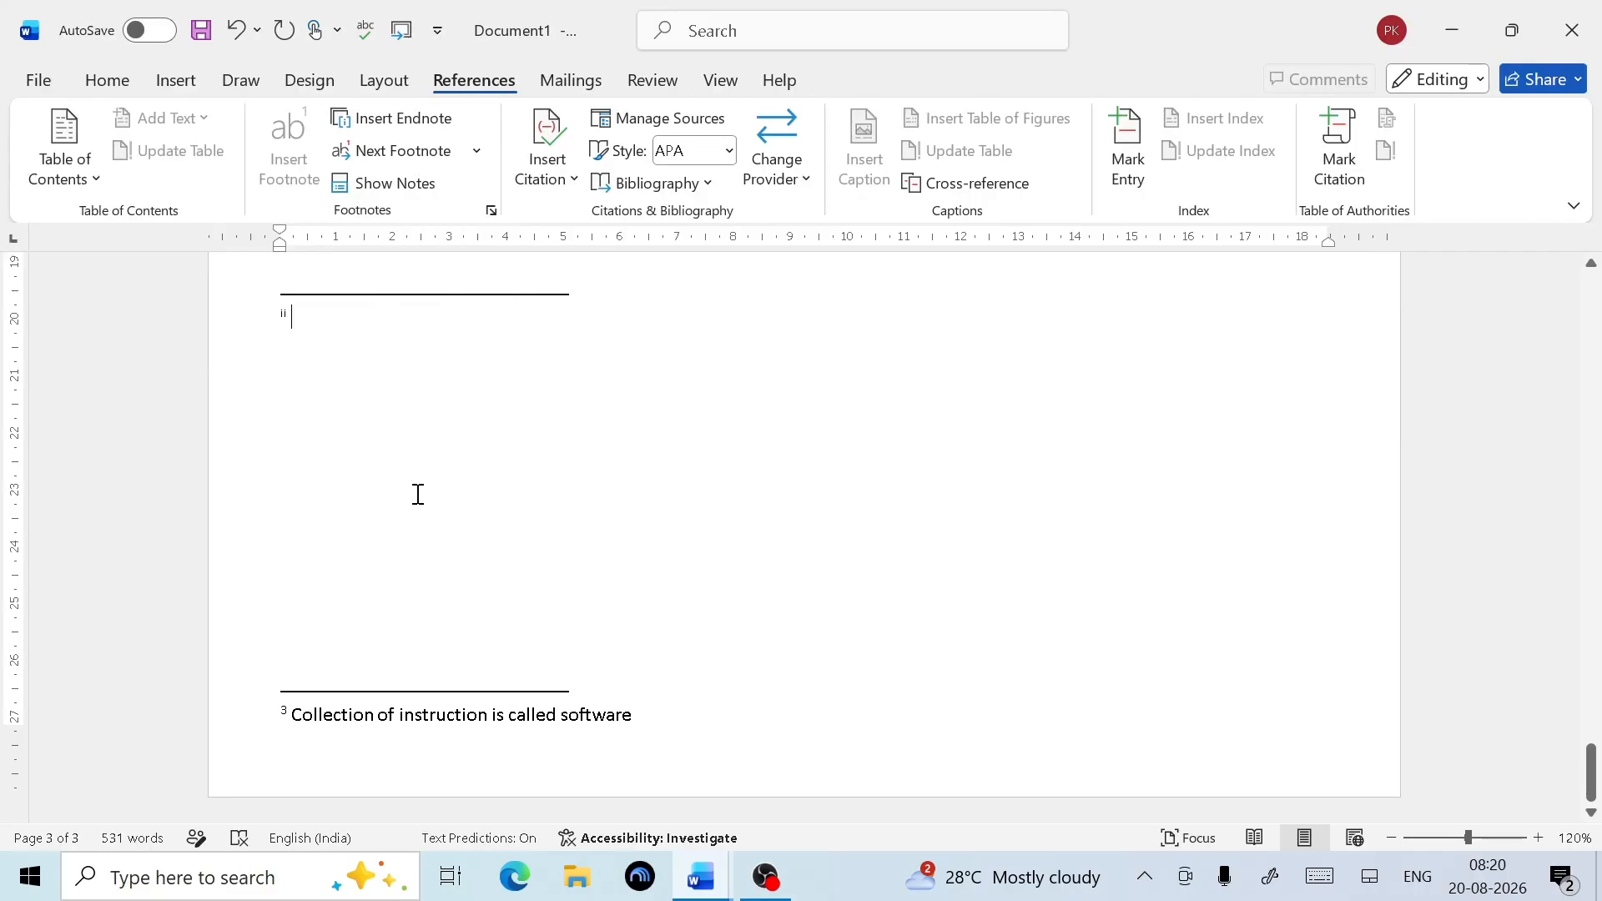
pyautogui.click(343, 340)
pyautogui.scroll(5, 343, 339)
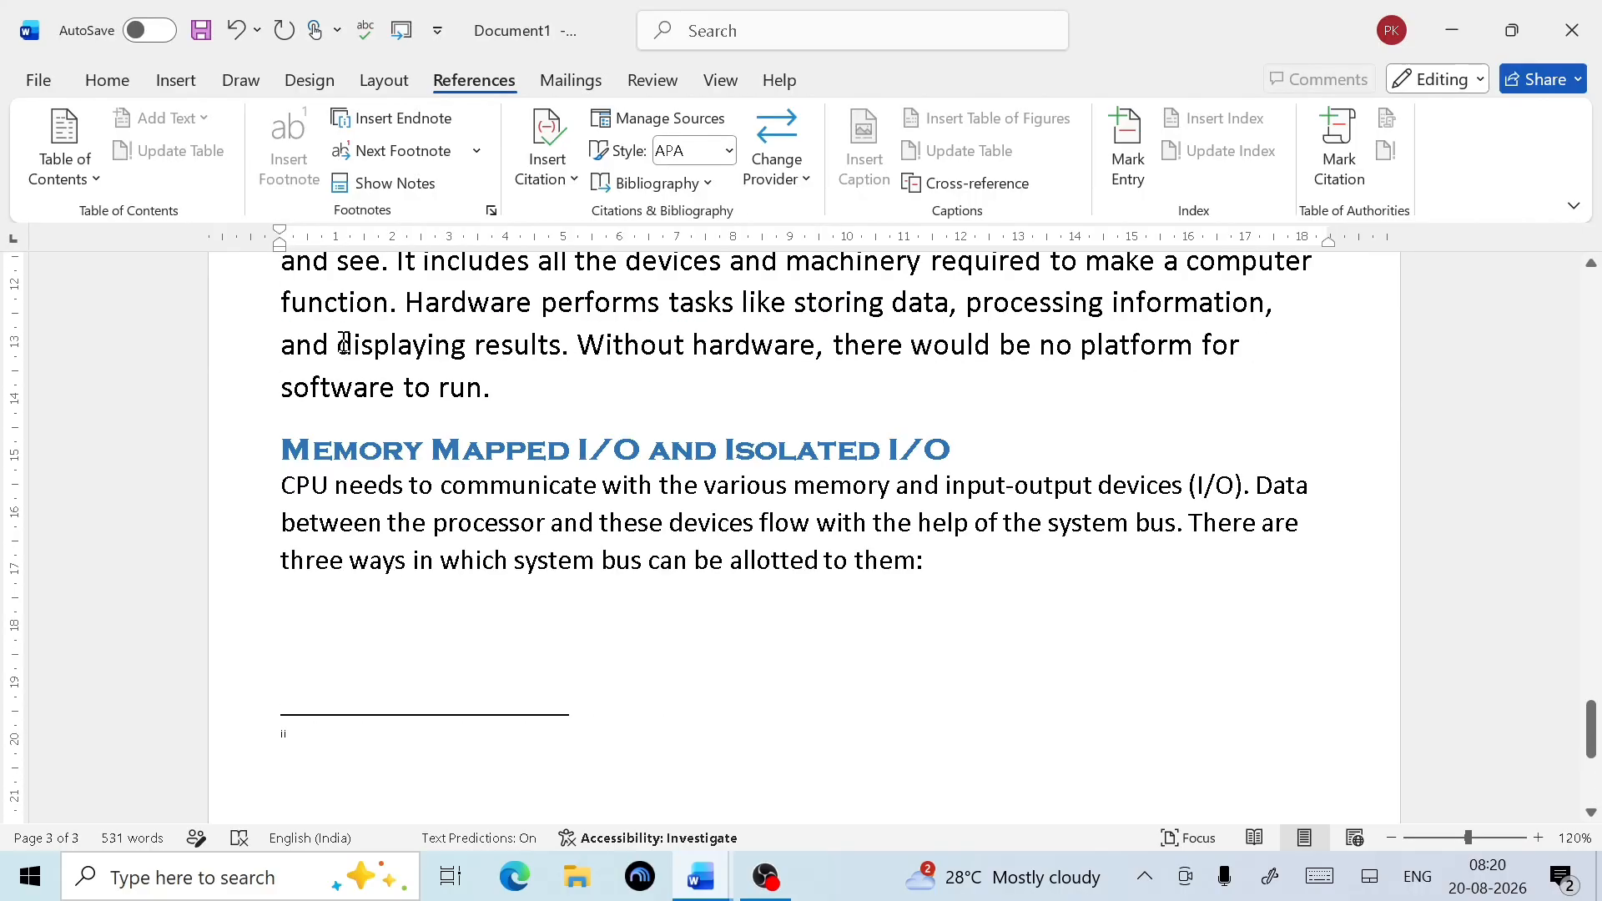
pyautogui.scroll(-4, 339, 717)
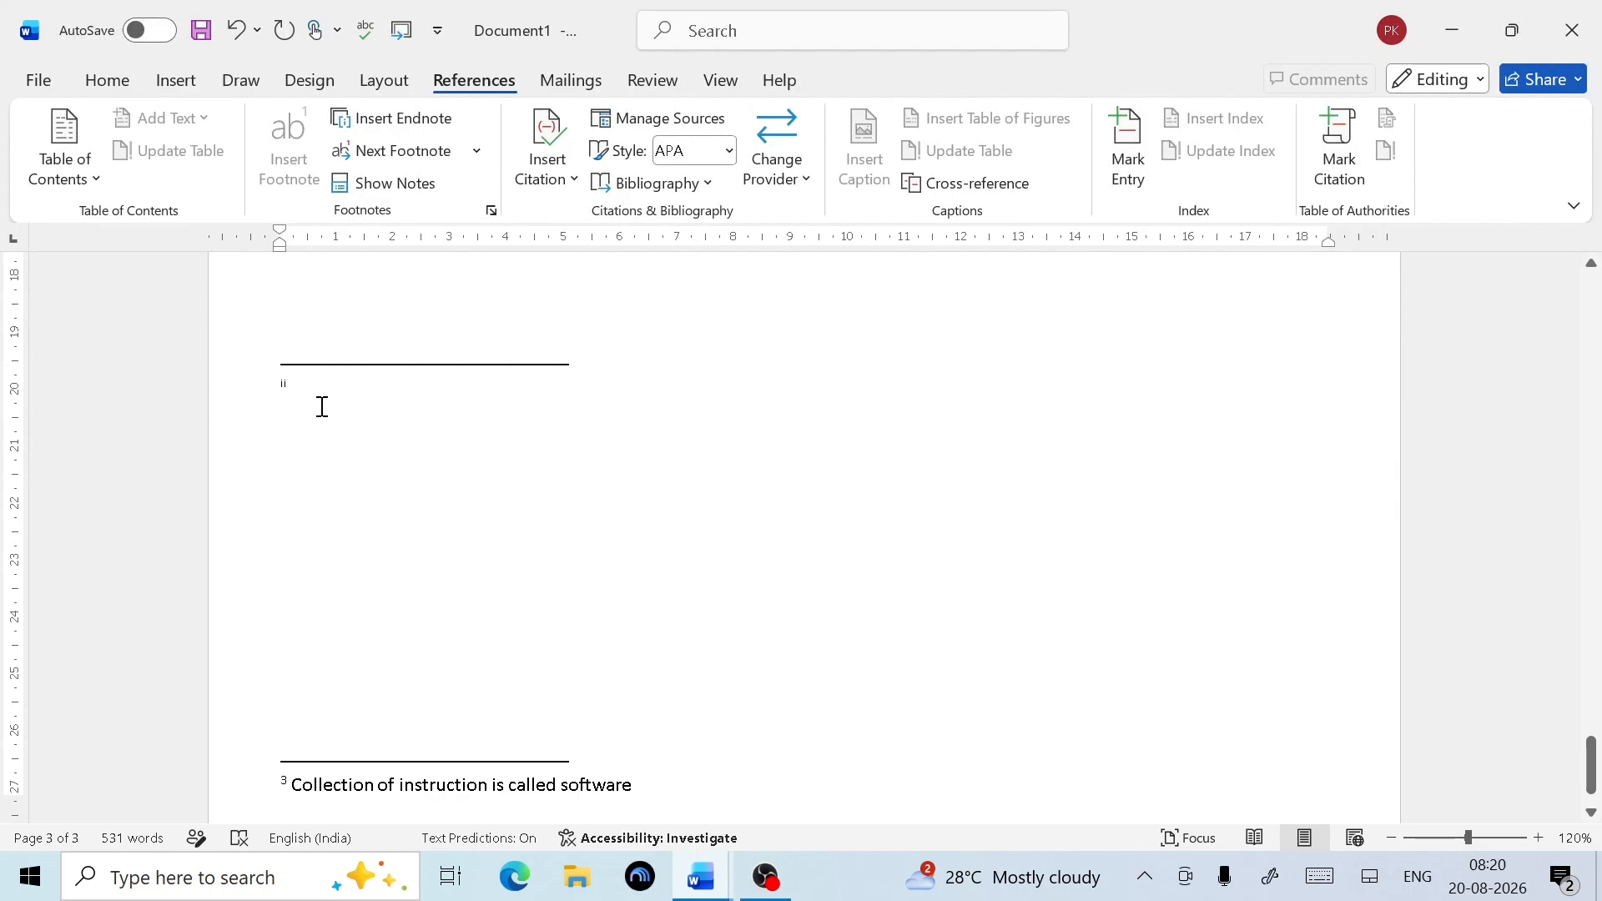
pyautogui.write('Sever is a type ')
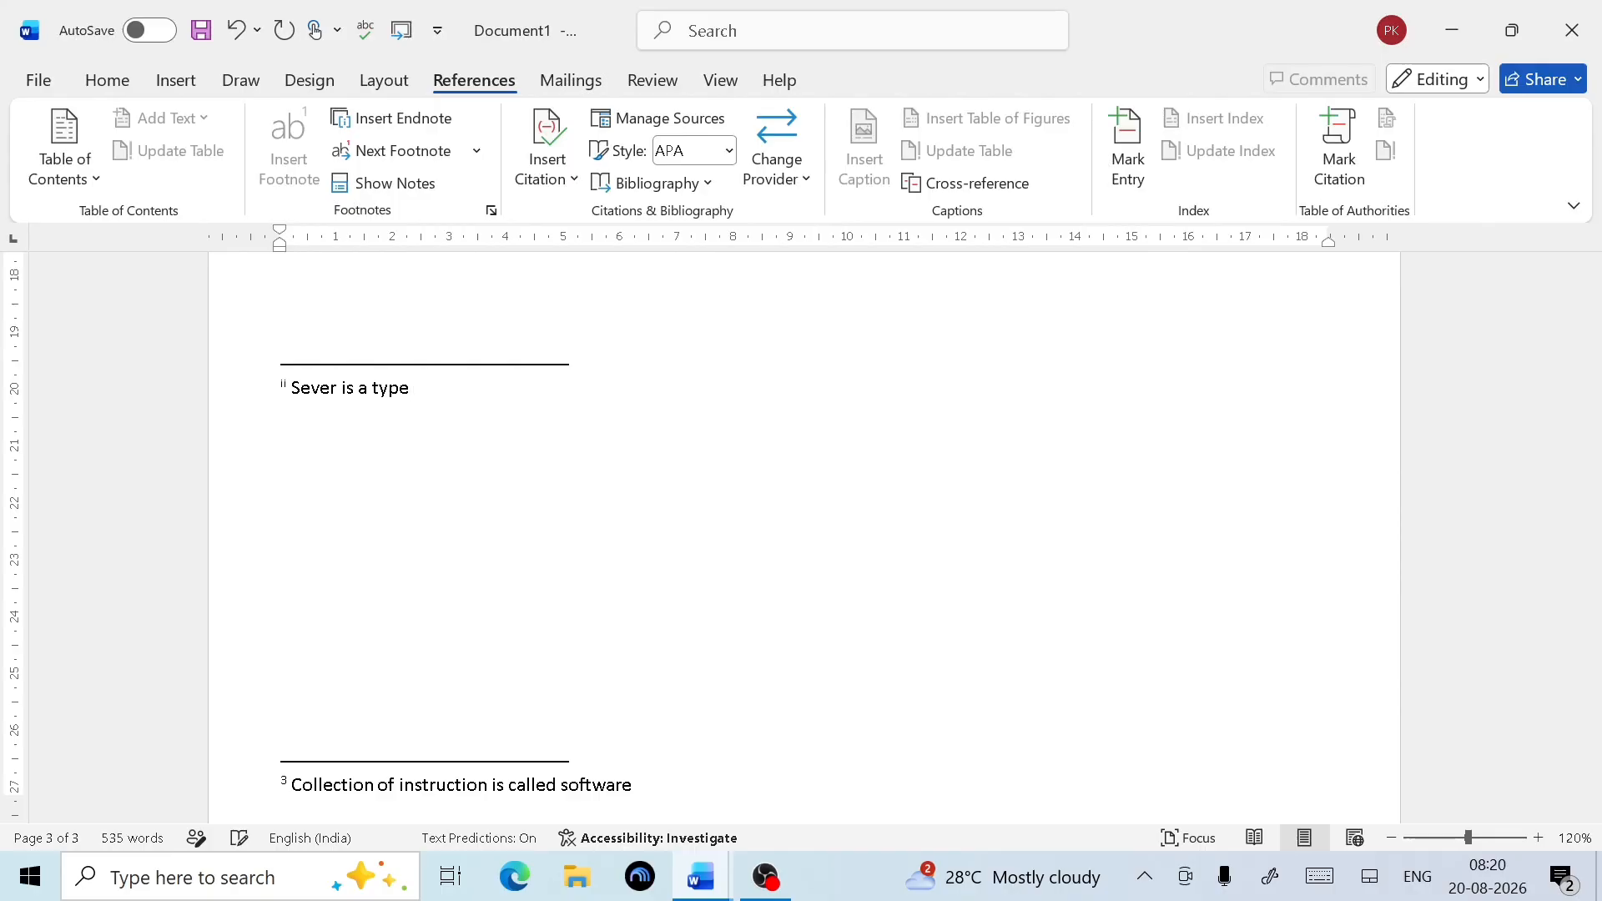
pyautogui.write('of computer')
pyautogui.scroll(10, 493, 408)
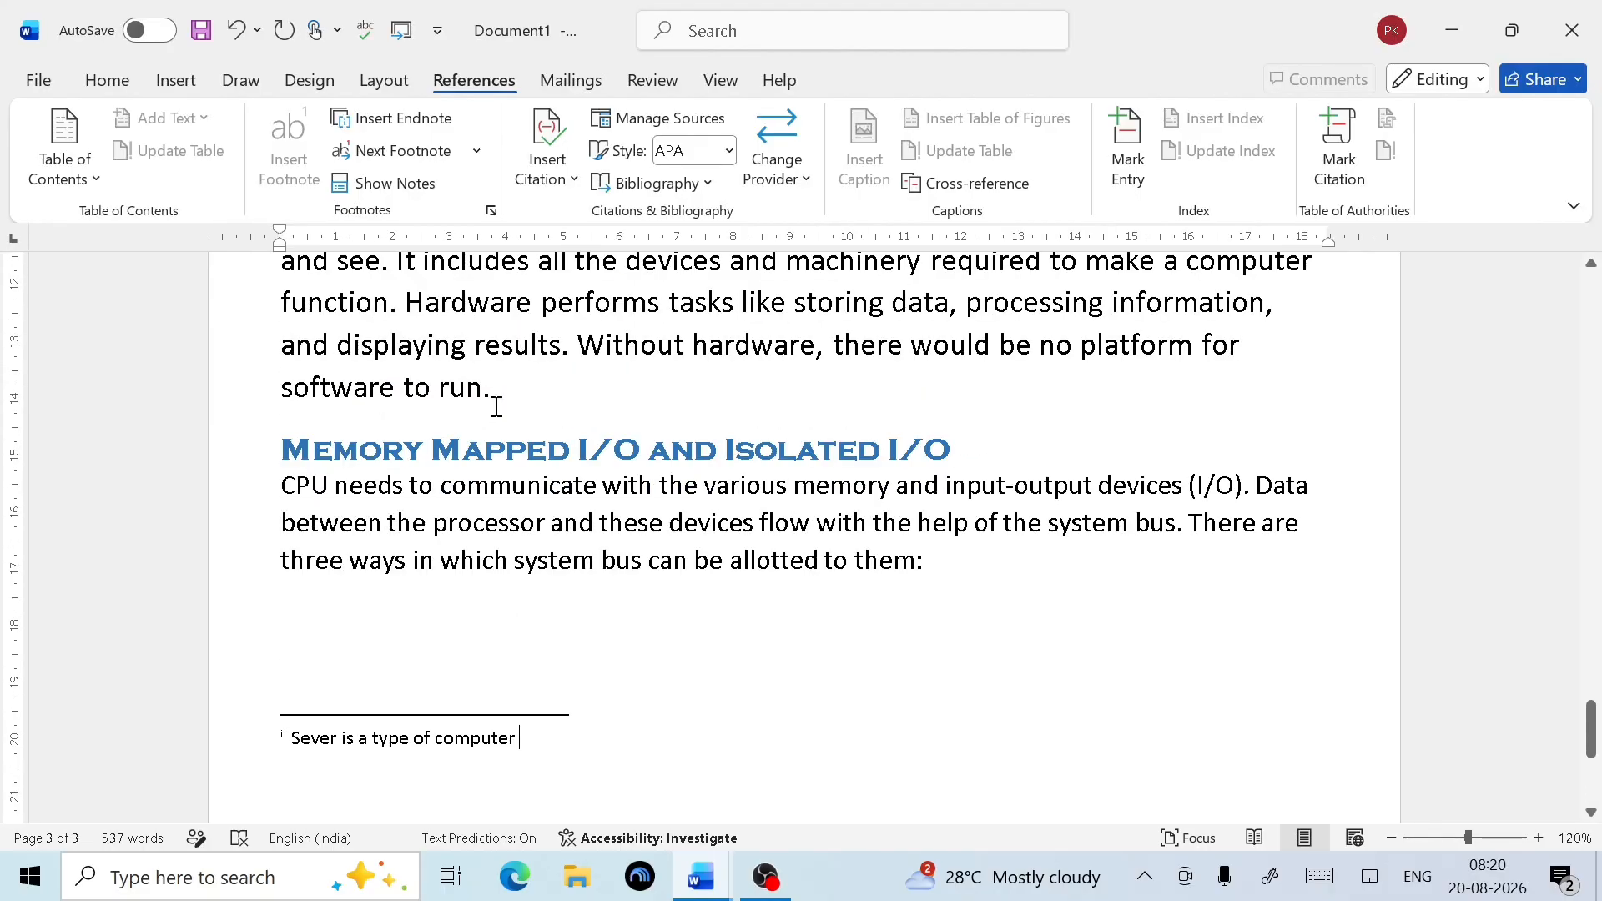
pyautogui.scroll(15, 497, 407)
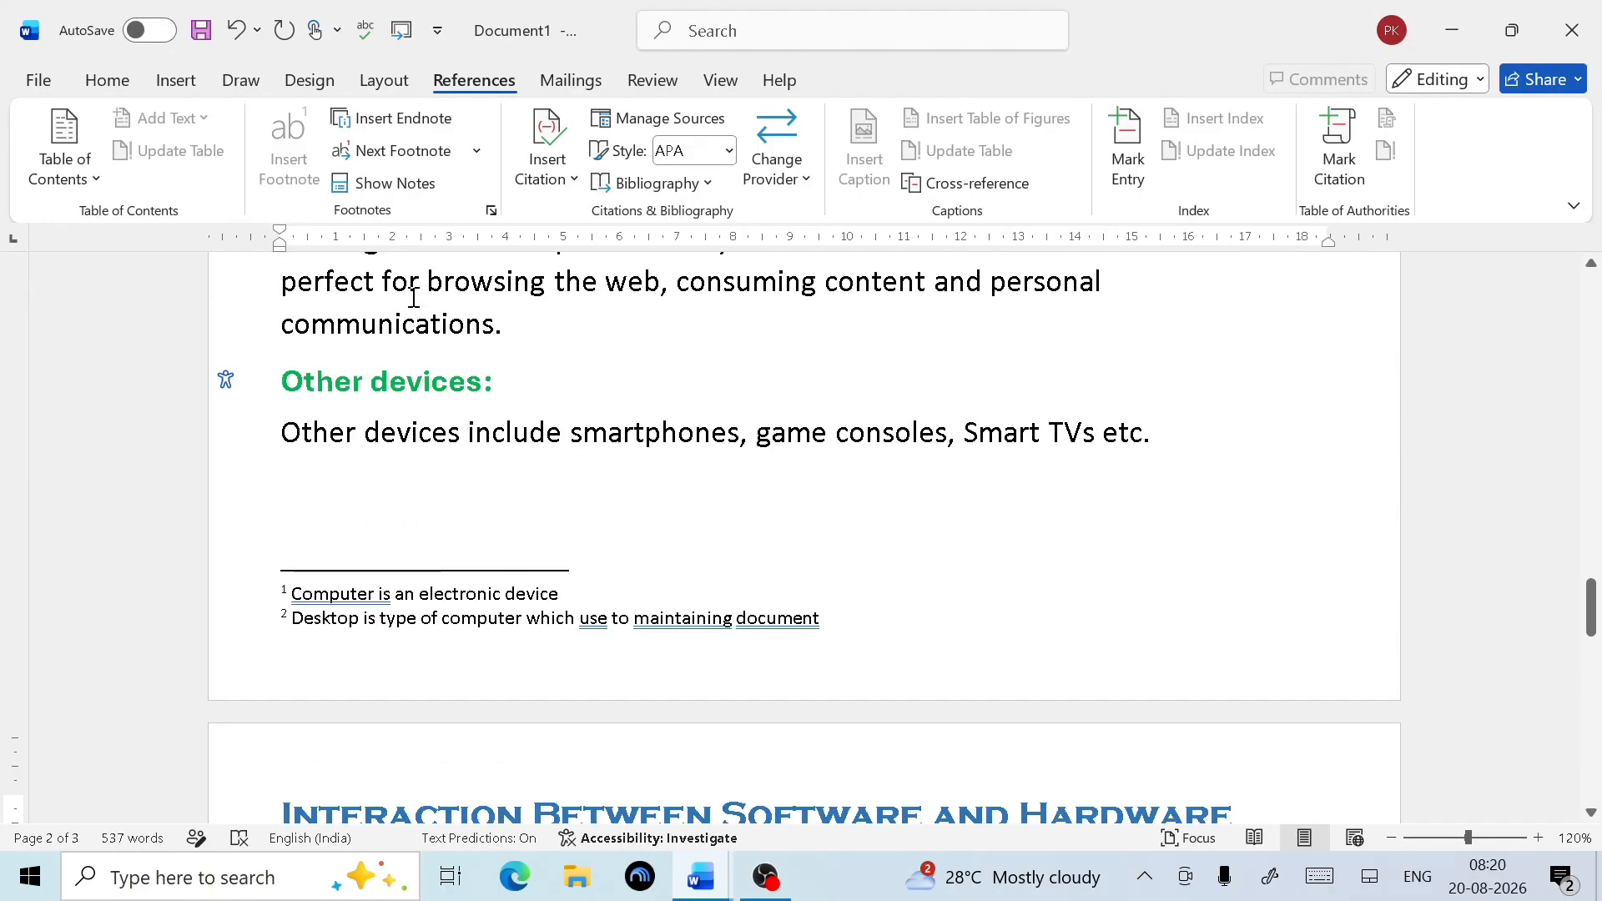
# Jump to the endnote area via Show Notes from the Servers: note mark, then return to the Software section
pyautogui.scroll(2, 434, 213)
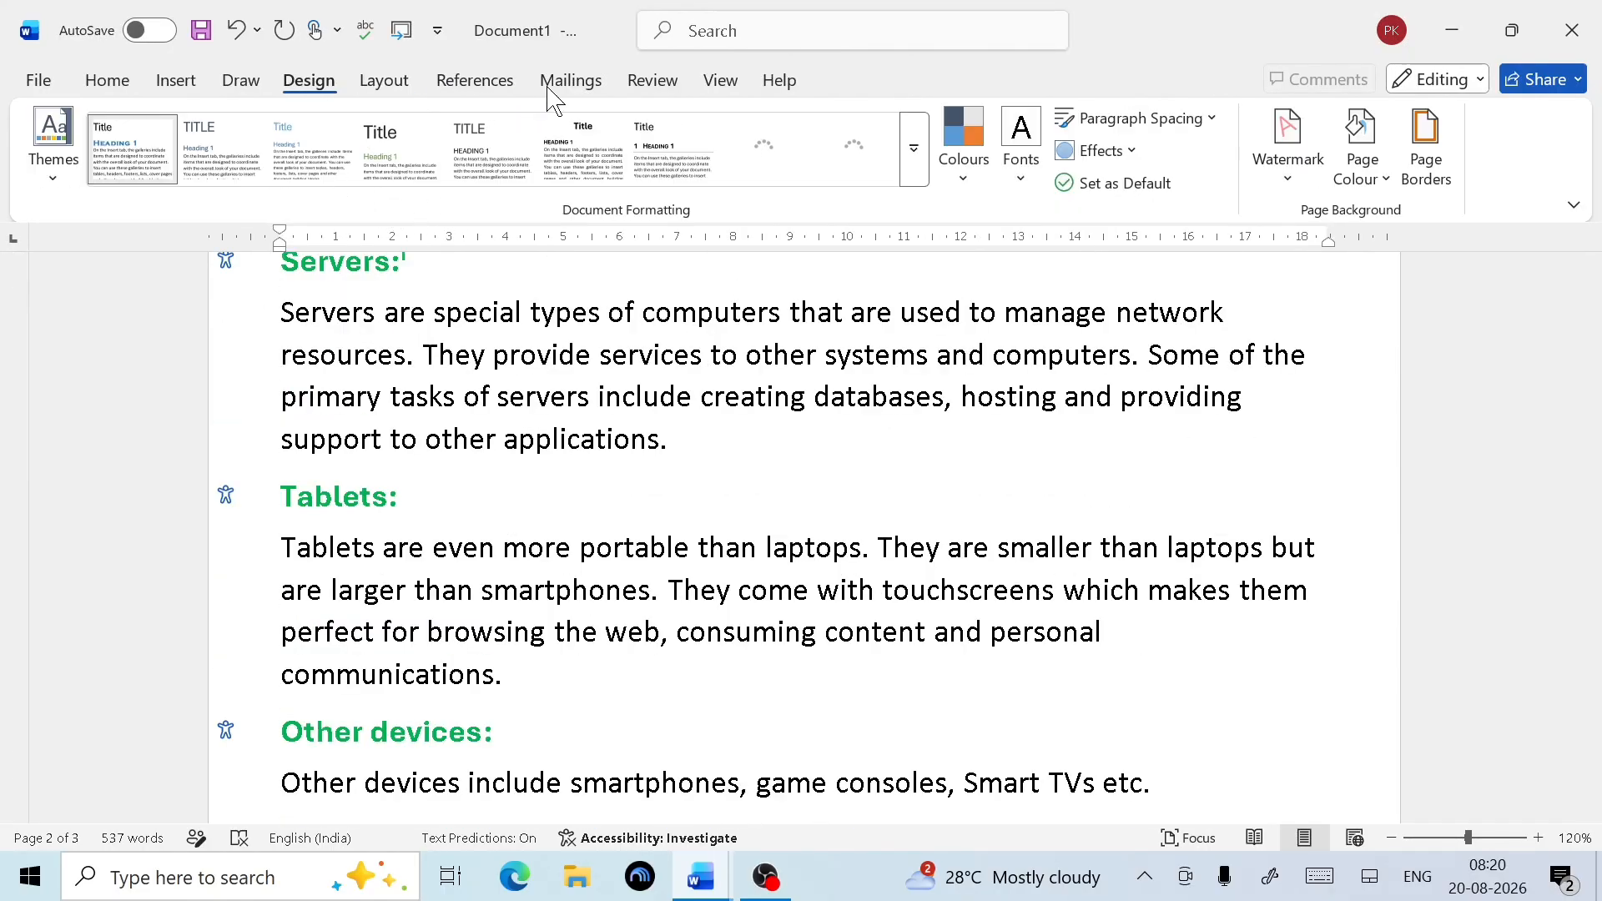
pyautogui.click(462, 86)
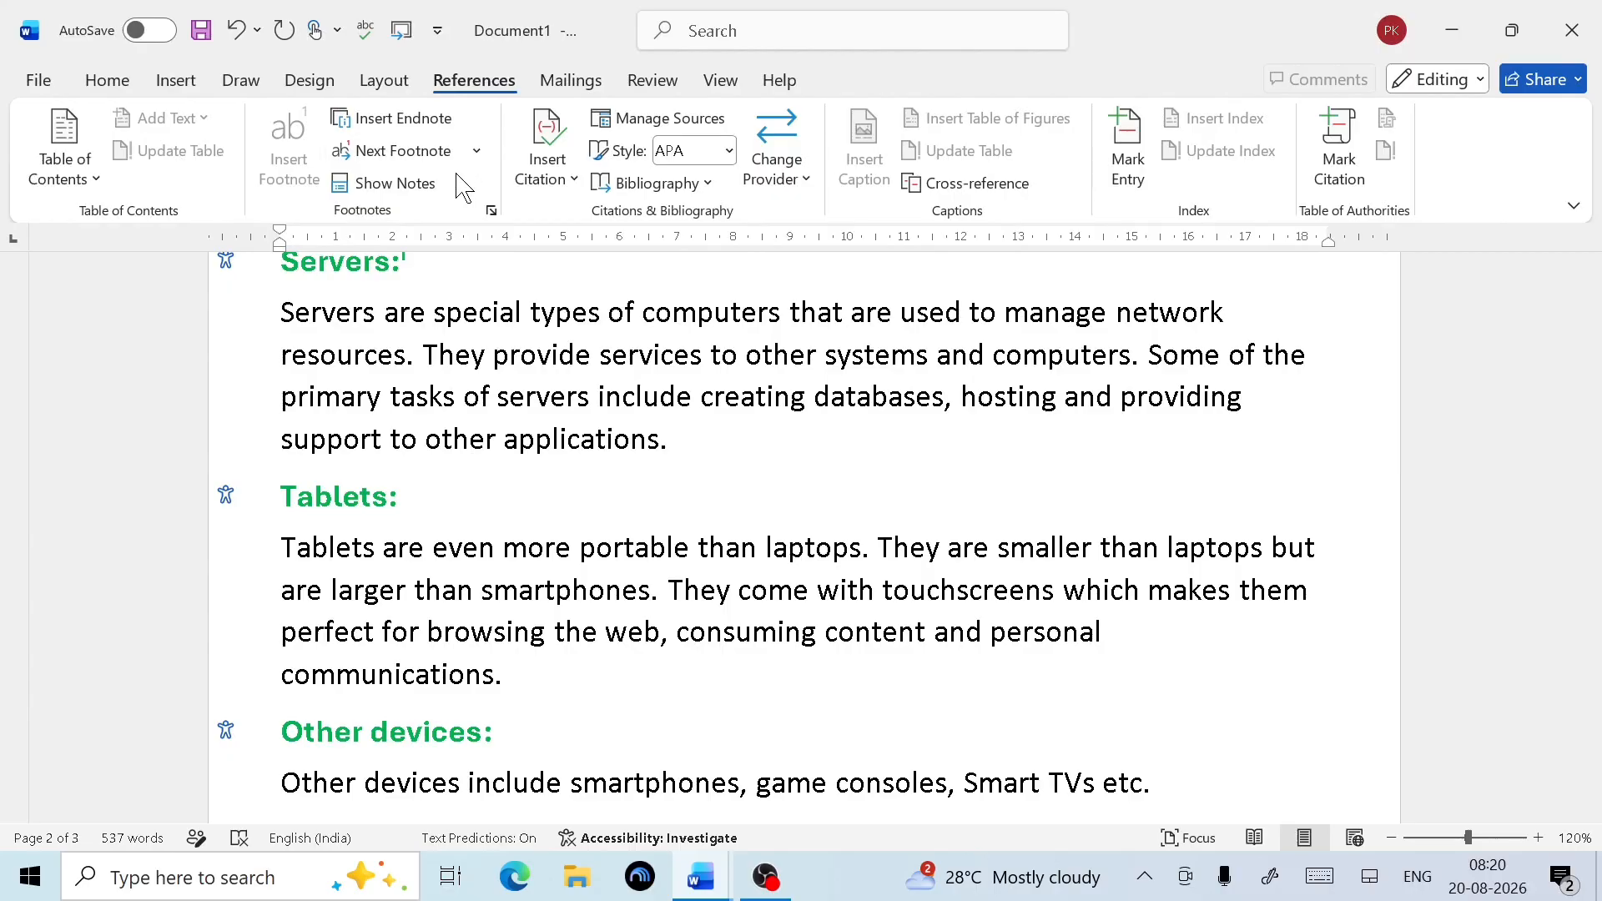
pyautogui.click(432, 192)
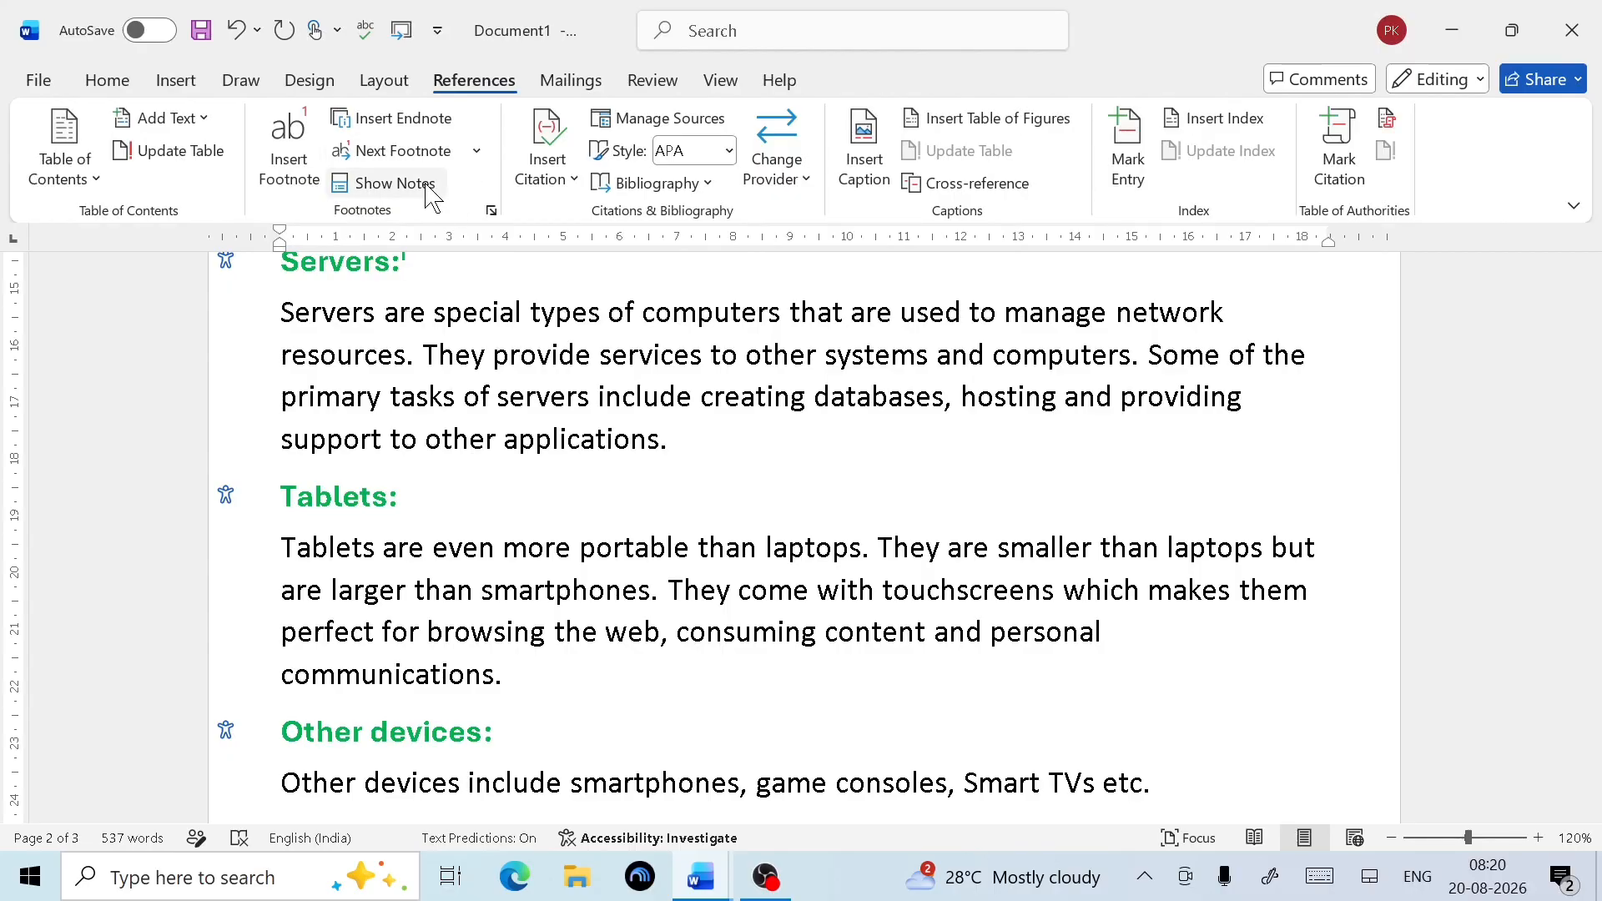
pyautogui.click(431, 192)
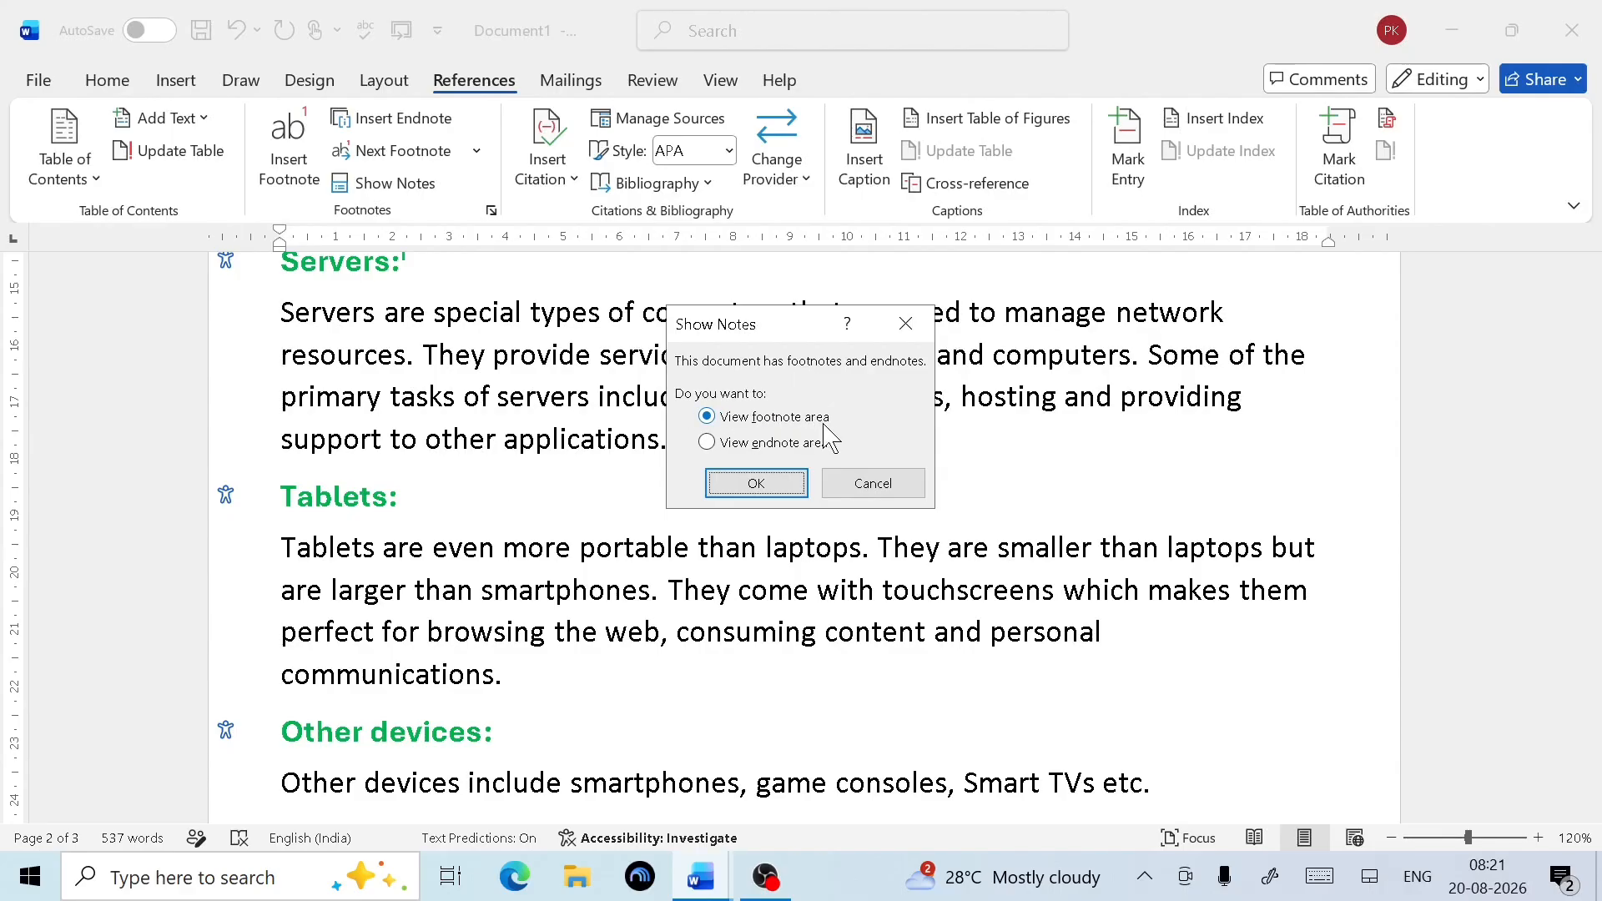
pyautogui.click(708, 443)
pyautogui.click(723, 484)
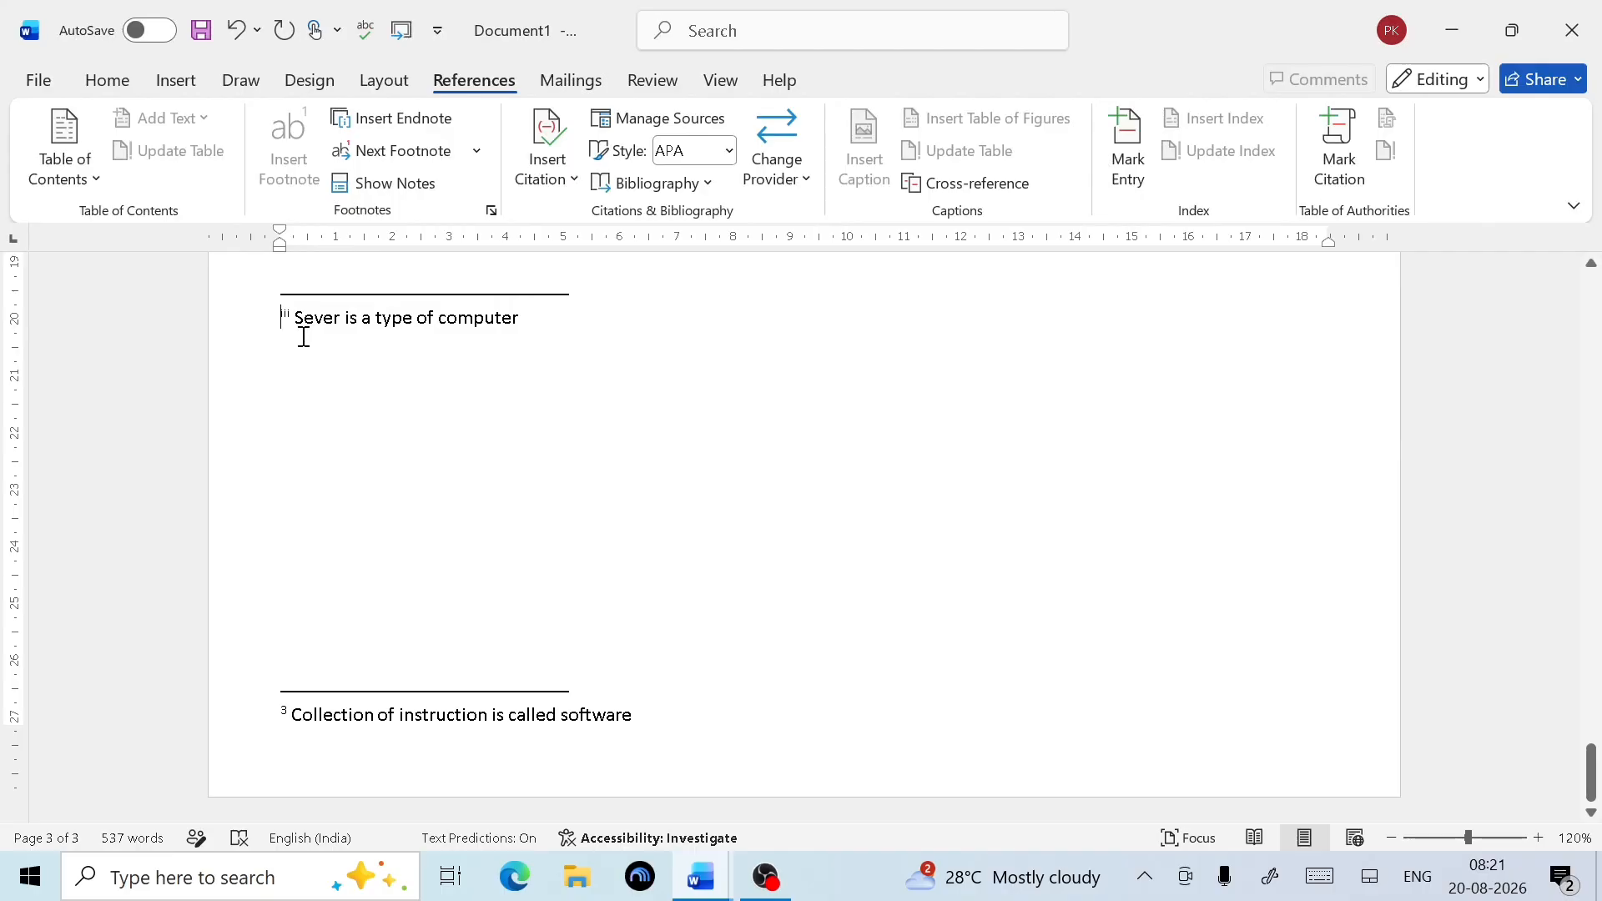
pyautogui.scroll(10, 430, 417)
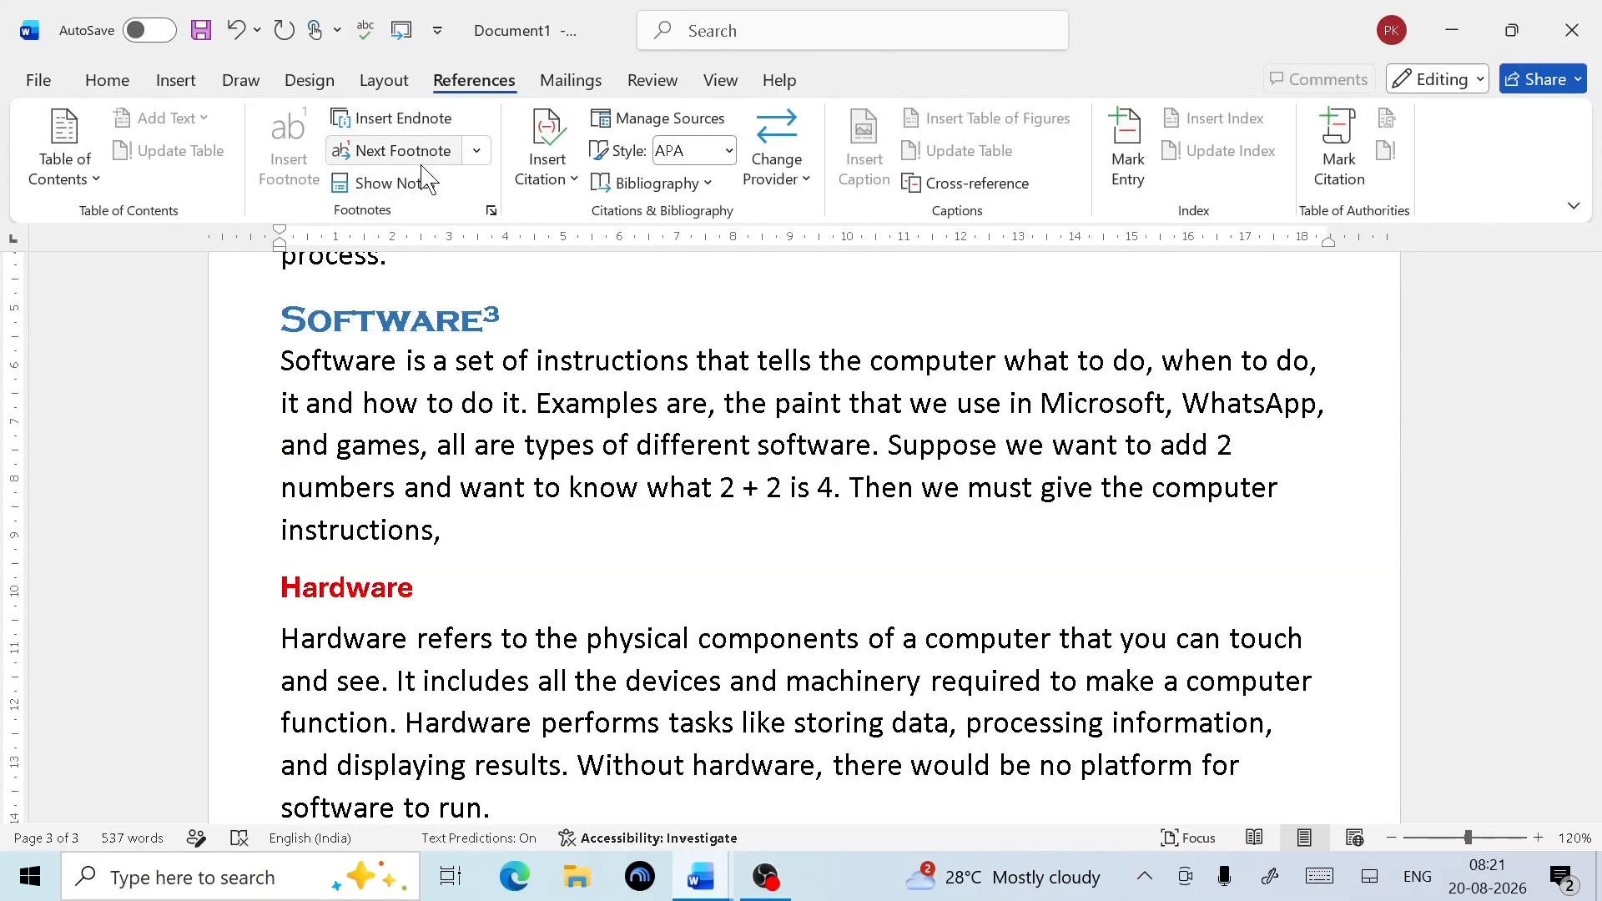
# Jump to the 'Sever is a type of computer' endnote, then scroll back up toward the contents
pyautogui.click(477, 154)
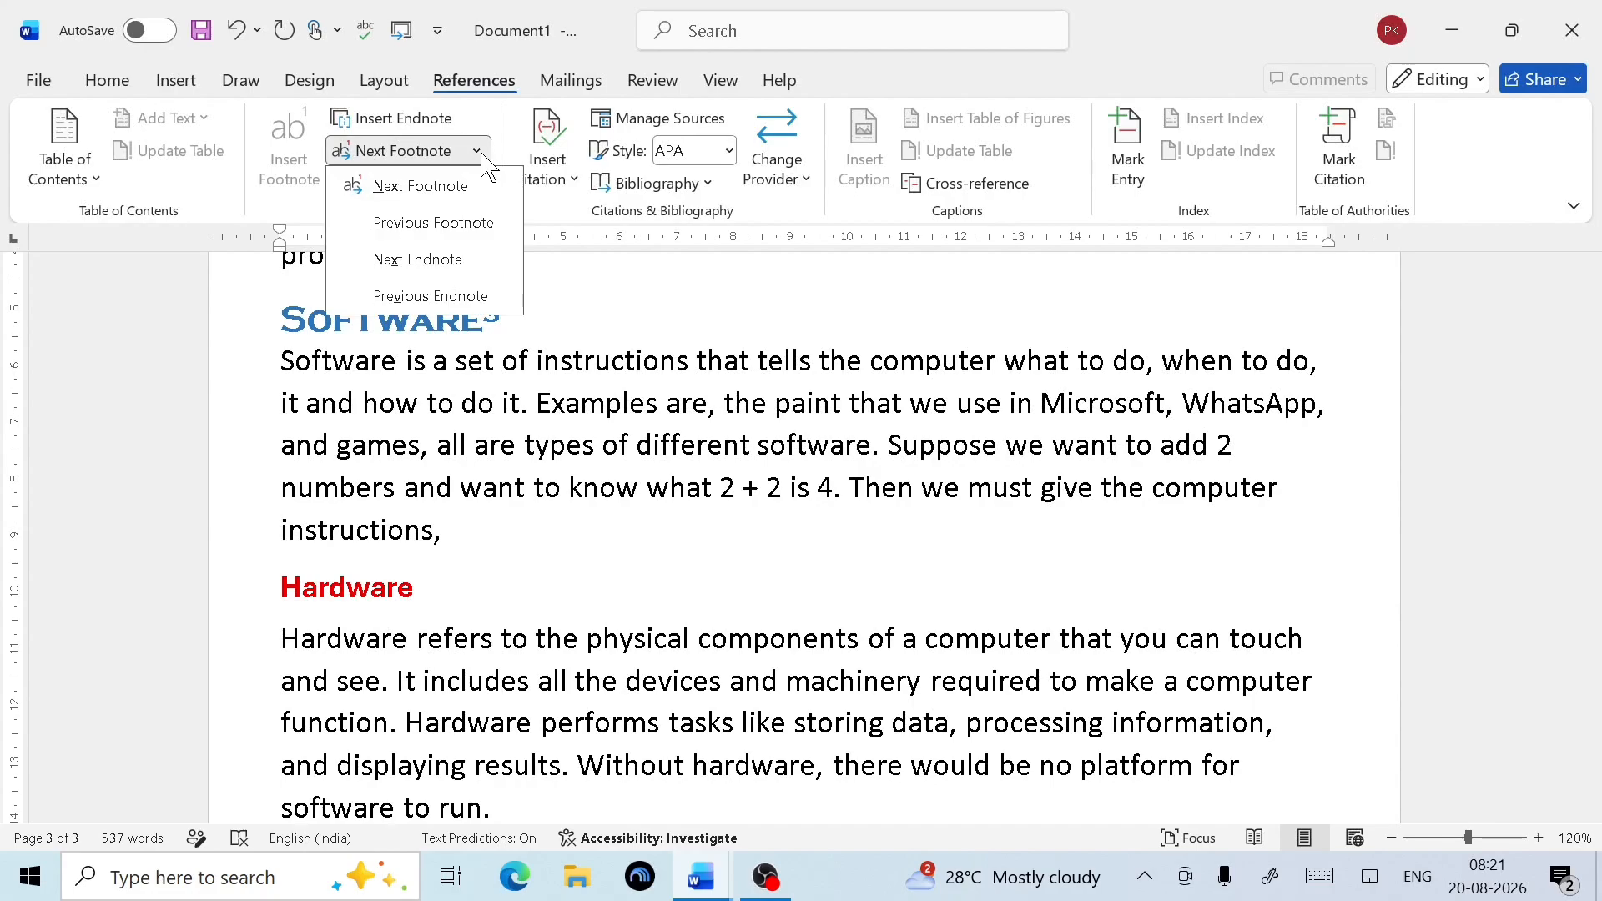
pyautogui.click(461, 294)
pyautogui.scroll(3, 458, 288)
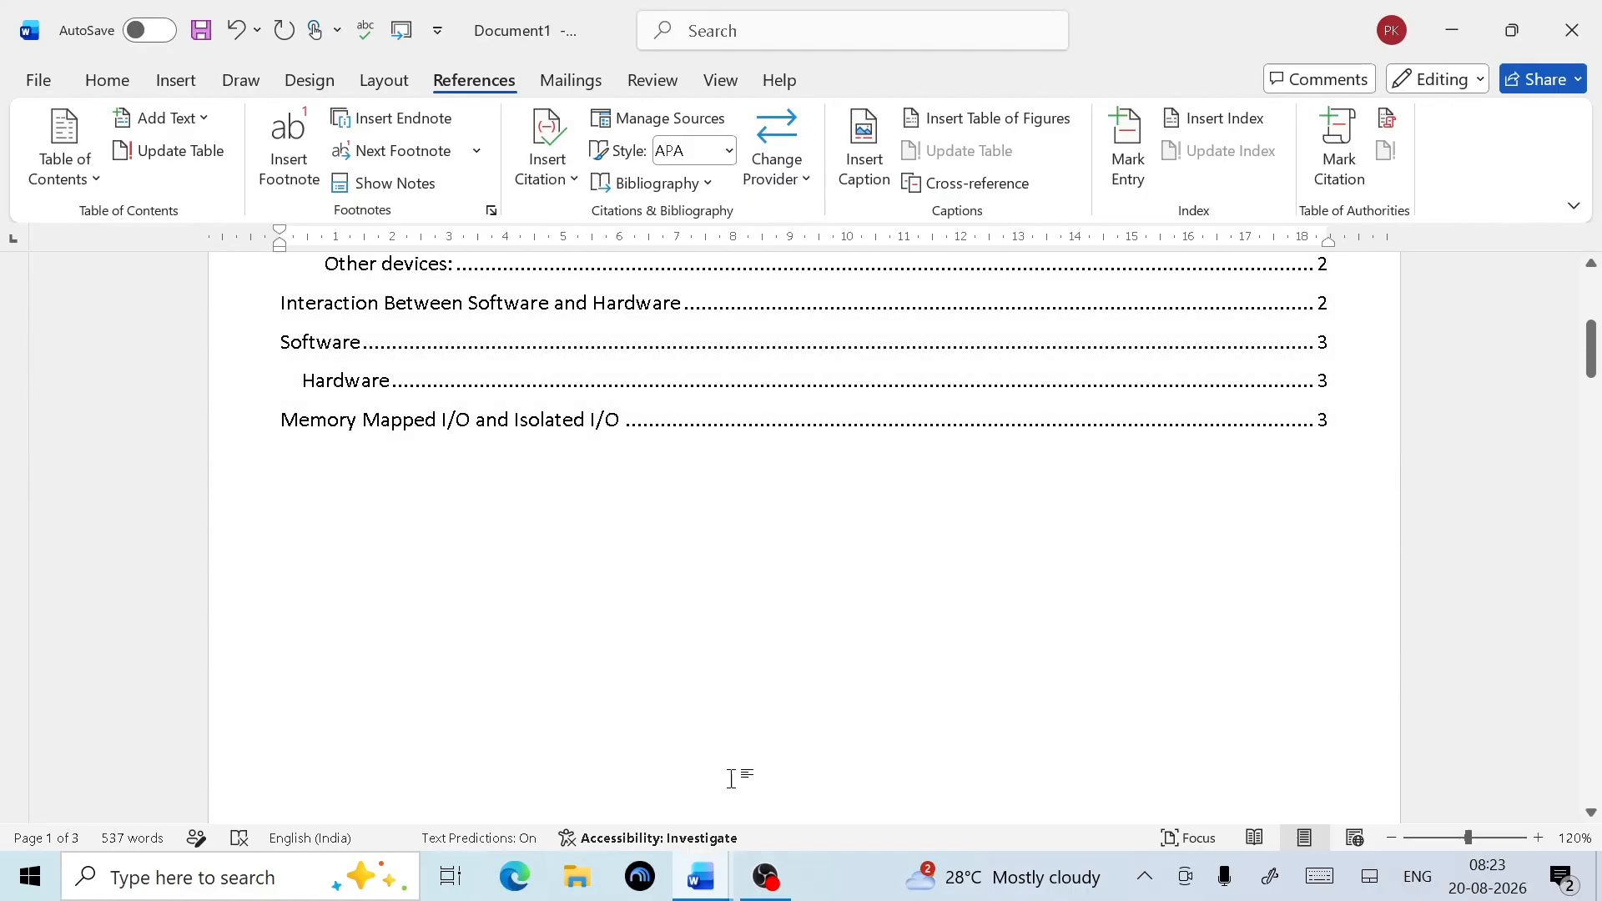
# Follow the contents link to the 'What is a computer?' heading and scroll up to the document title
pyautogui.scroll(5, 791, 696)
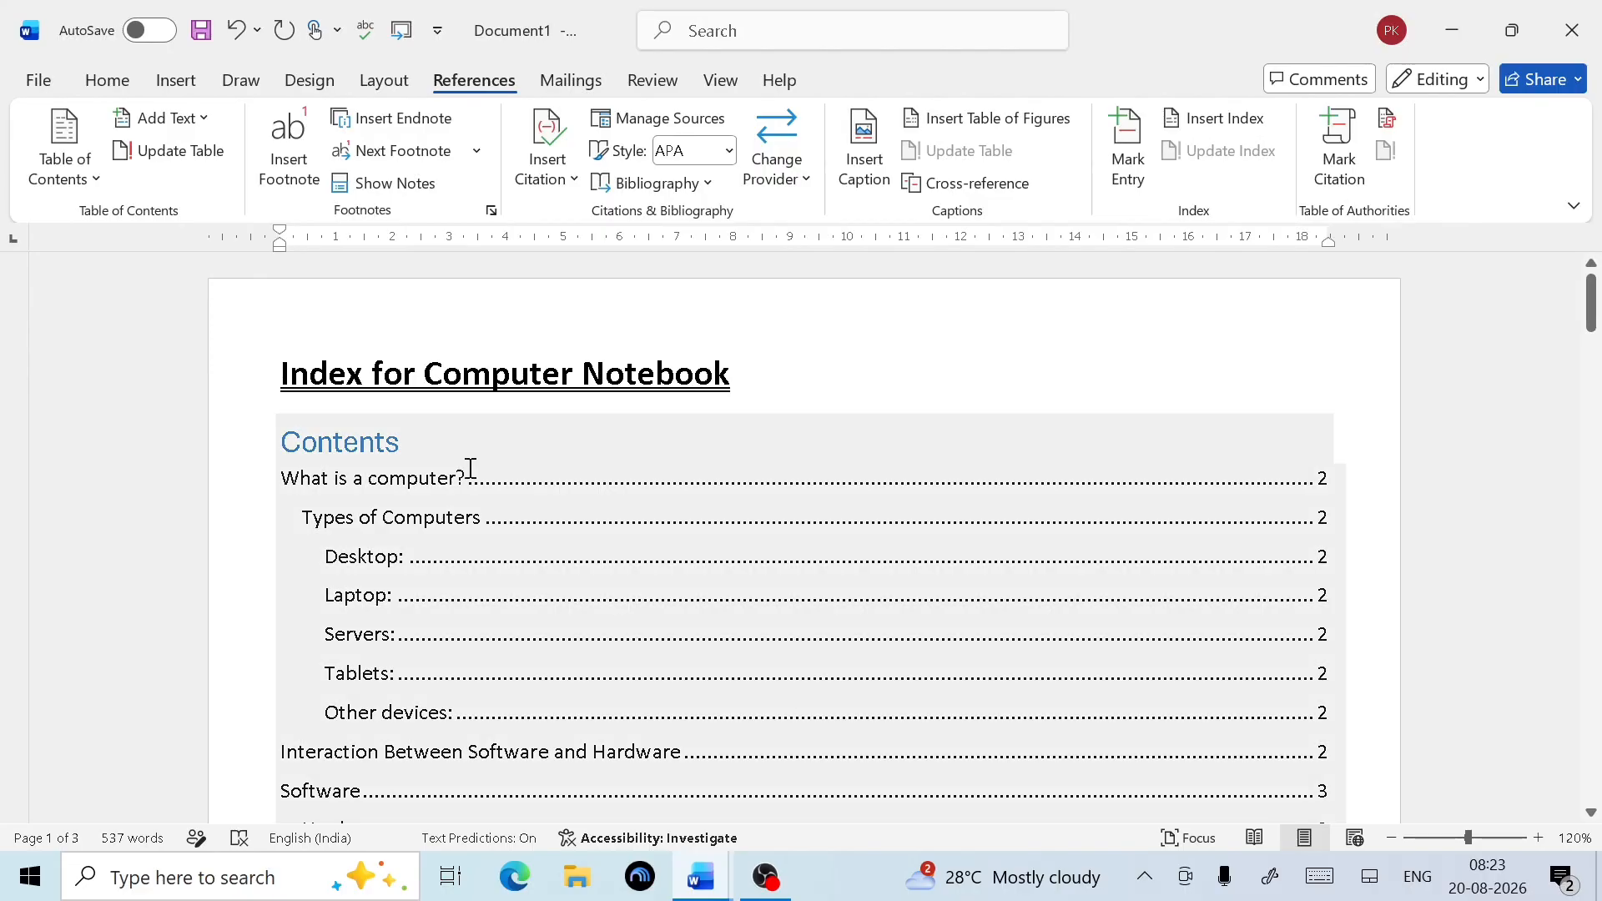
pyautogui.keyDown('ctrl'); pyautogui.click(466, 471); pyautogui.keyUp('ctrl')
pyautogui.scroll(-3, 472, 469)
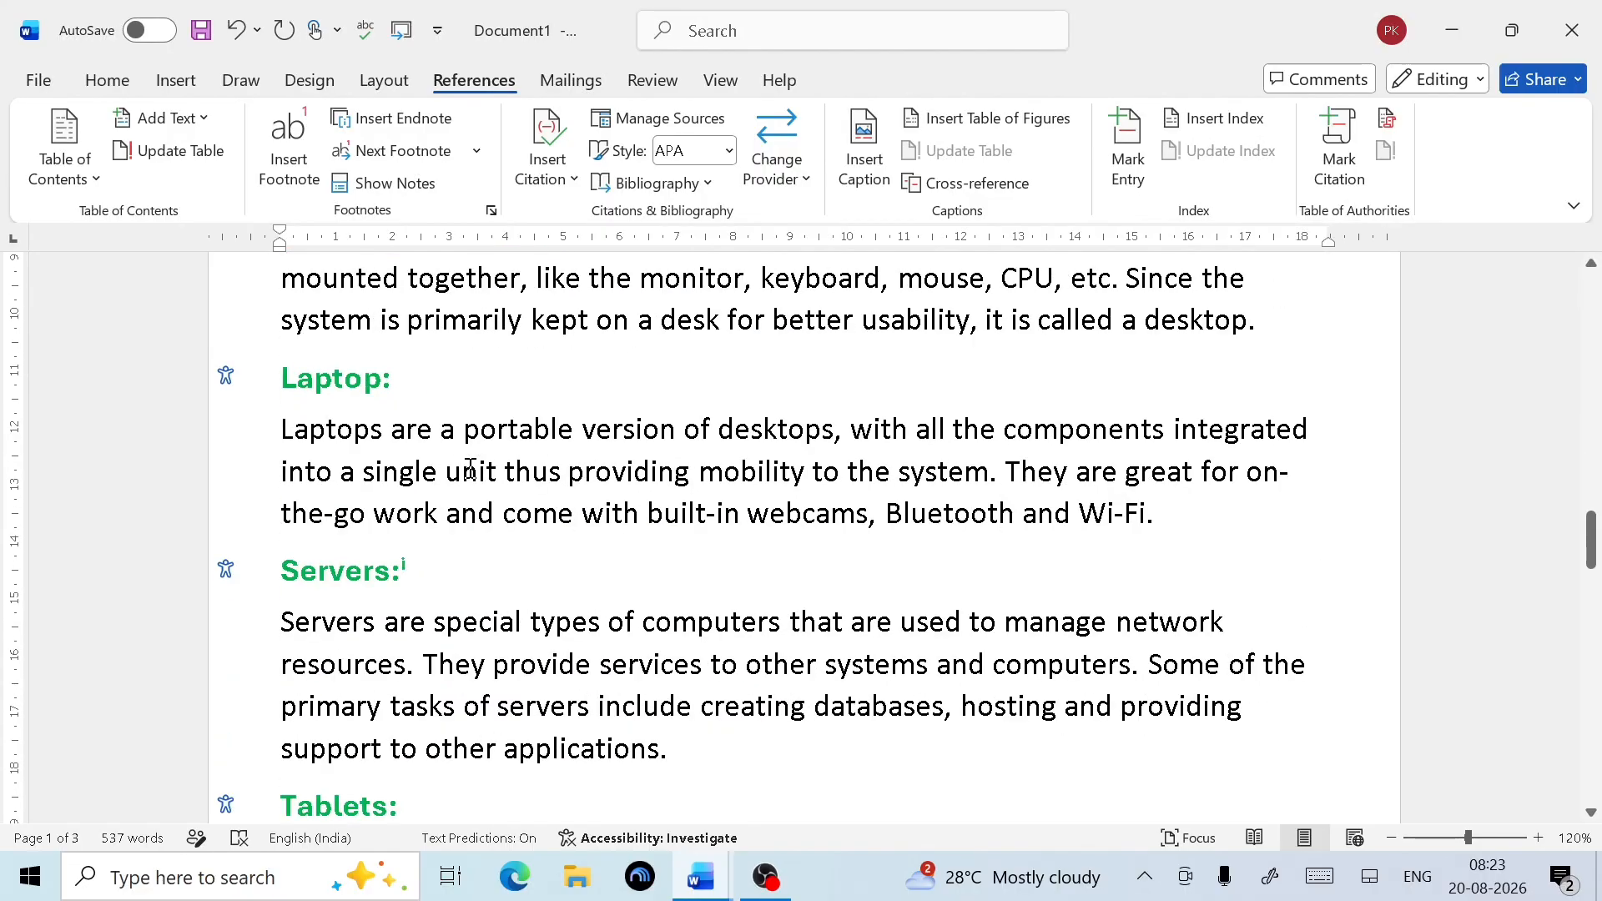
pyautogui.scroll(8, 471, 470)
pyautogui.scroll(1, 637, 454)
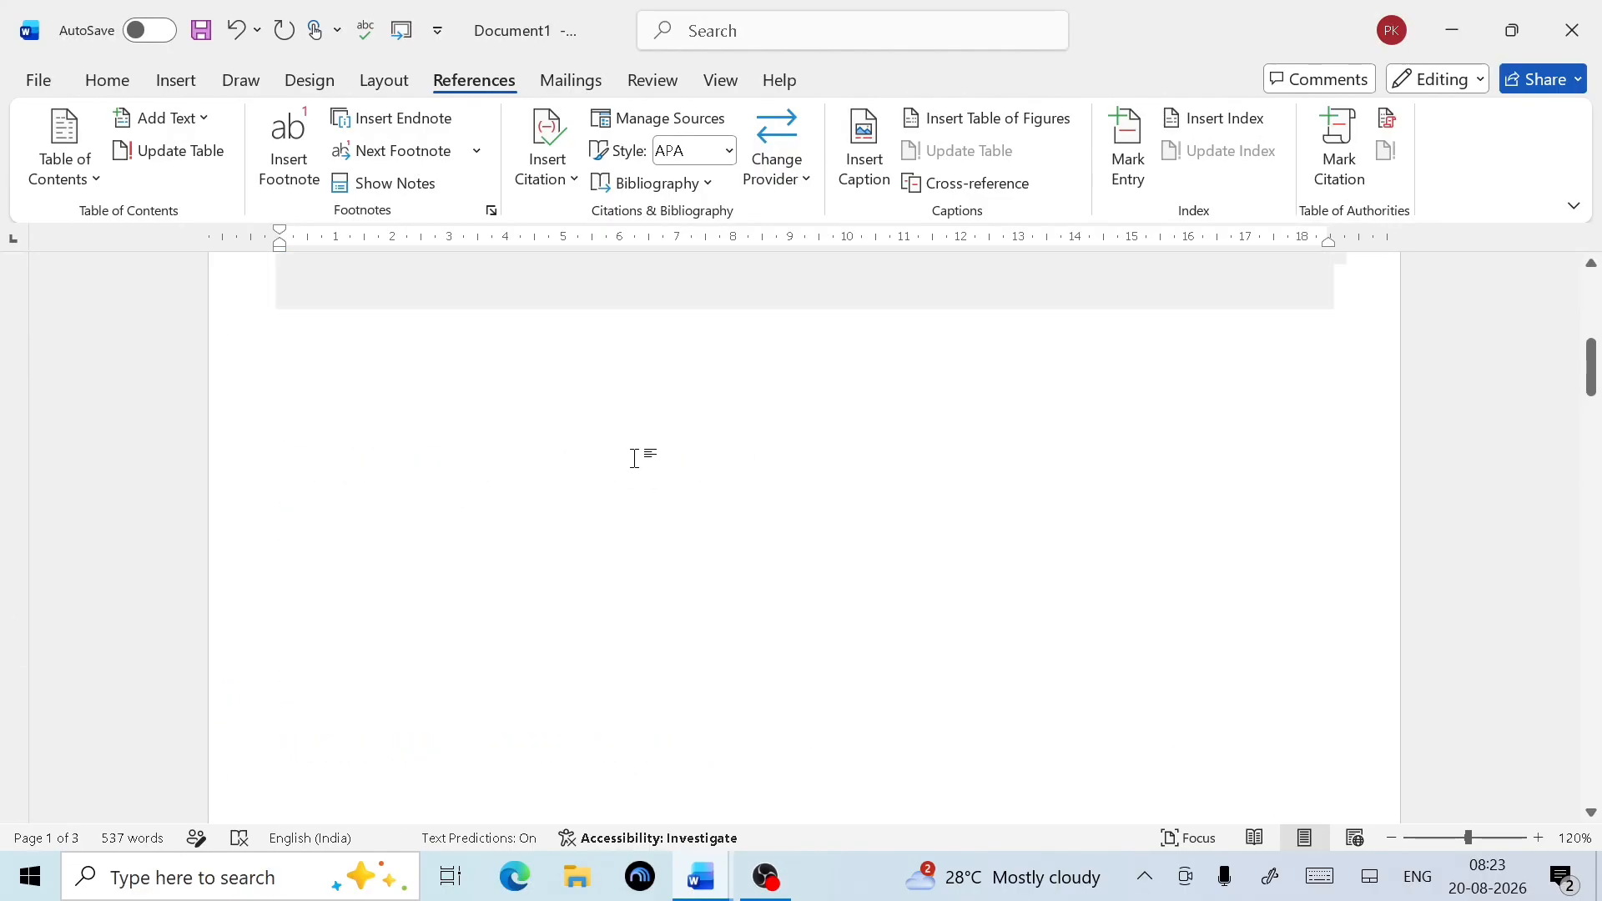
pyautogui.scroll(-1, 862, 425)
pyautogui.scroll(1, 483, 455)
pyautogui.scroll(1, 482, 454)
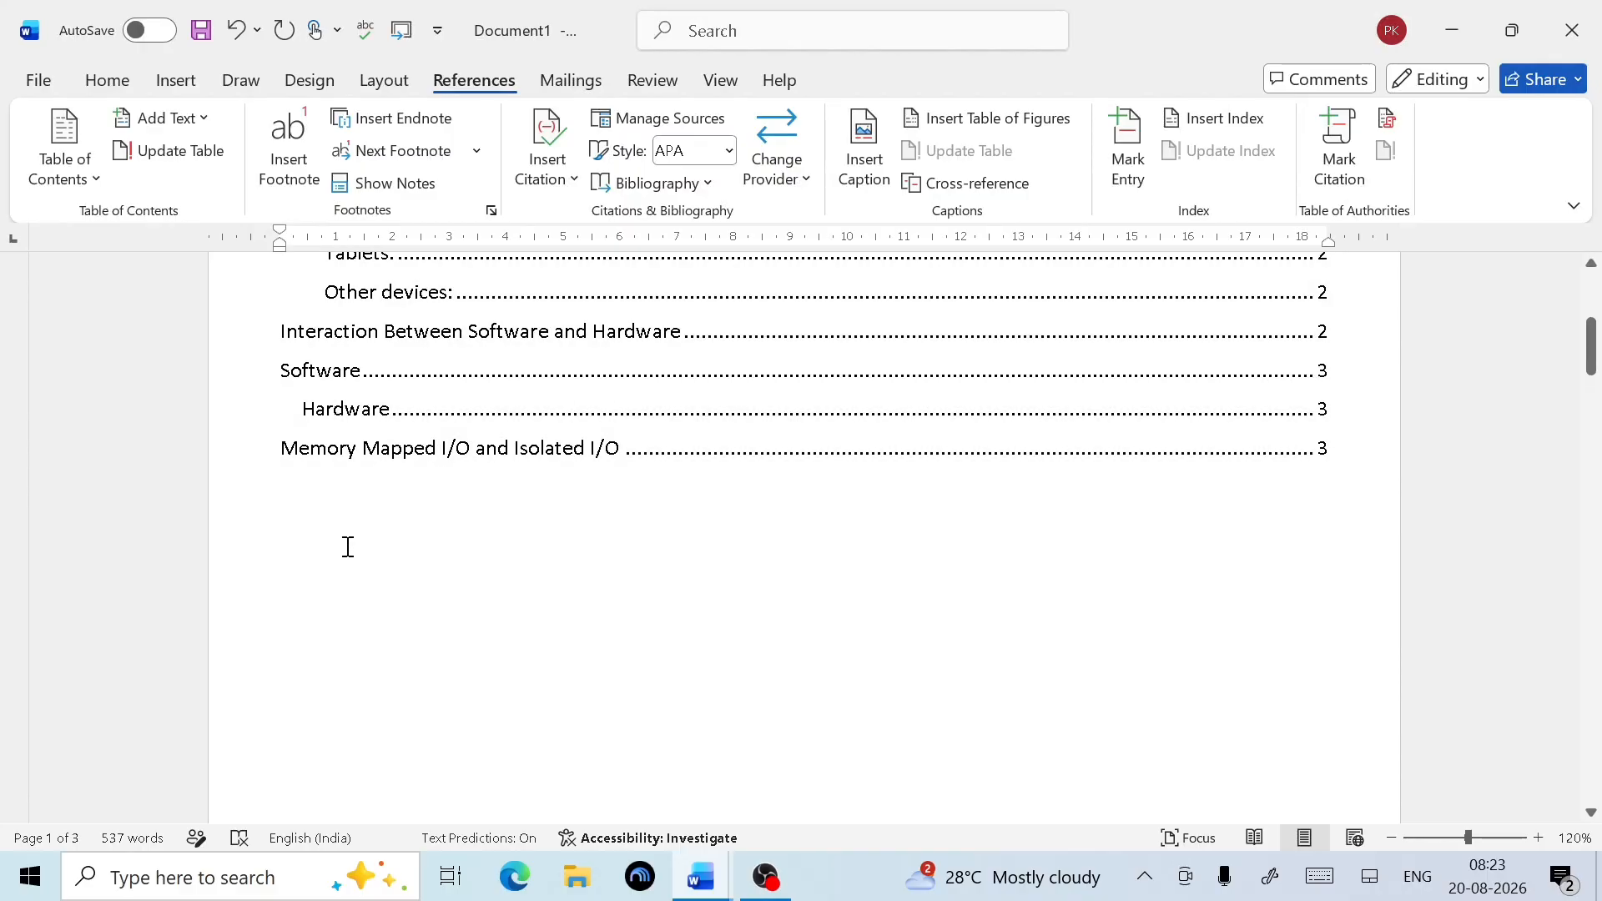
pyautogui.scroll(-3, 630, 612)
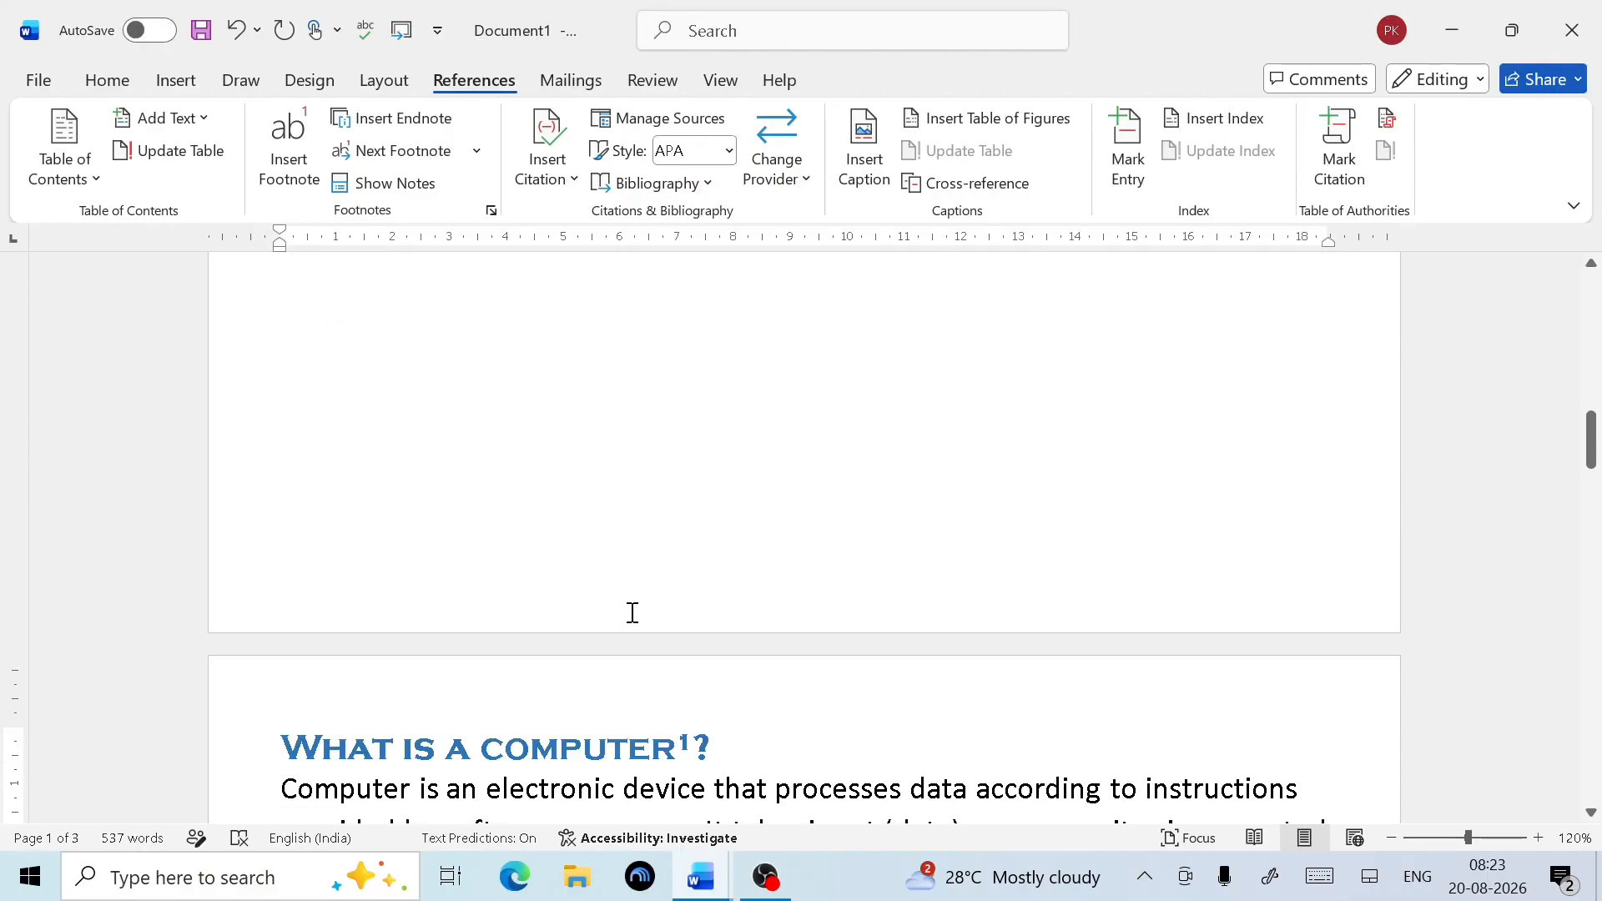
pyautogui.scroll(7, 644, 612)
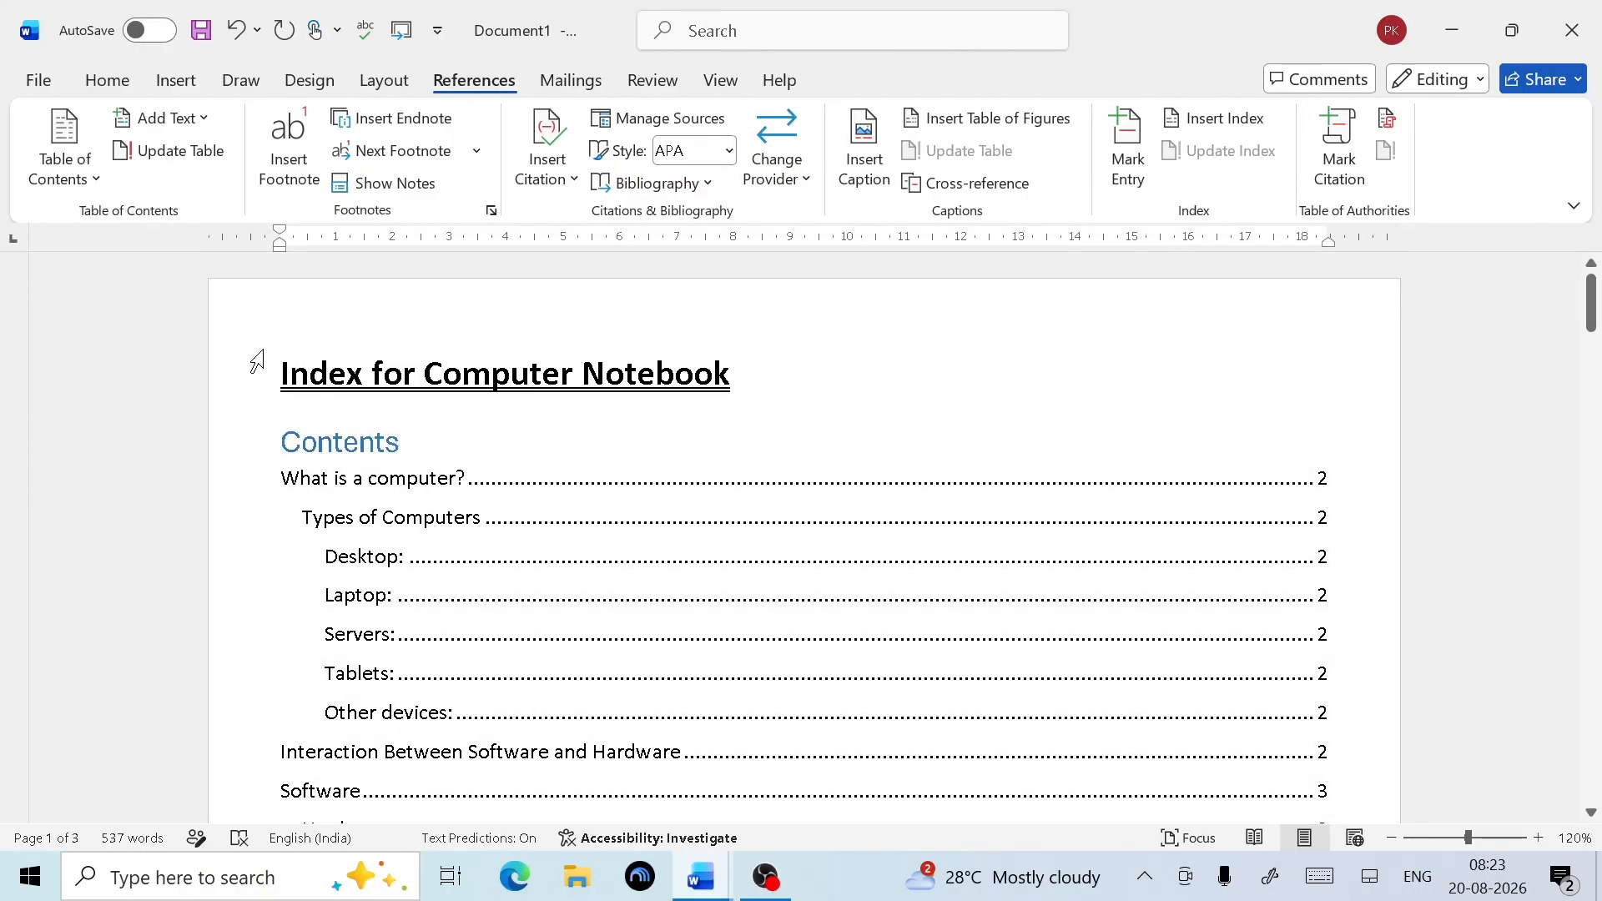
# Insert a page break before the 'Index for Computer Notebook' title
pyautogui.click(278, 380)
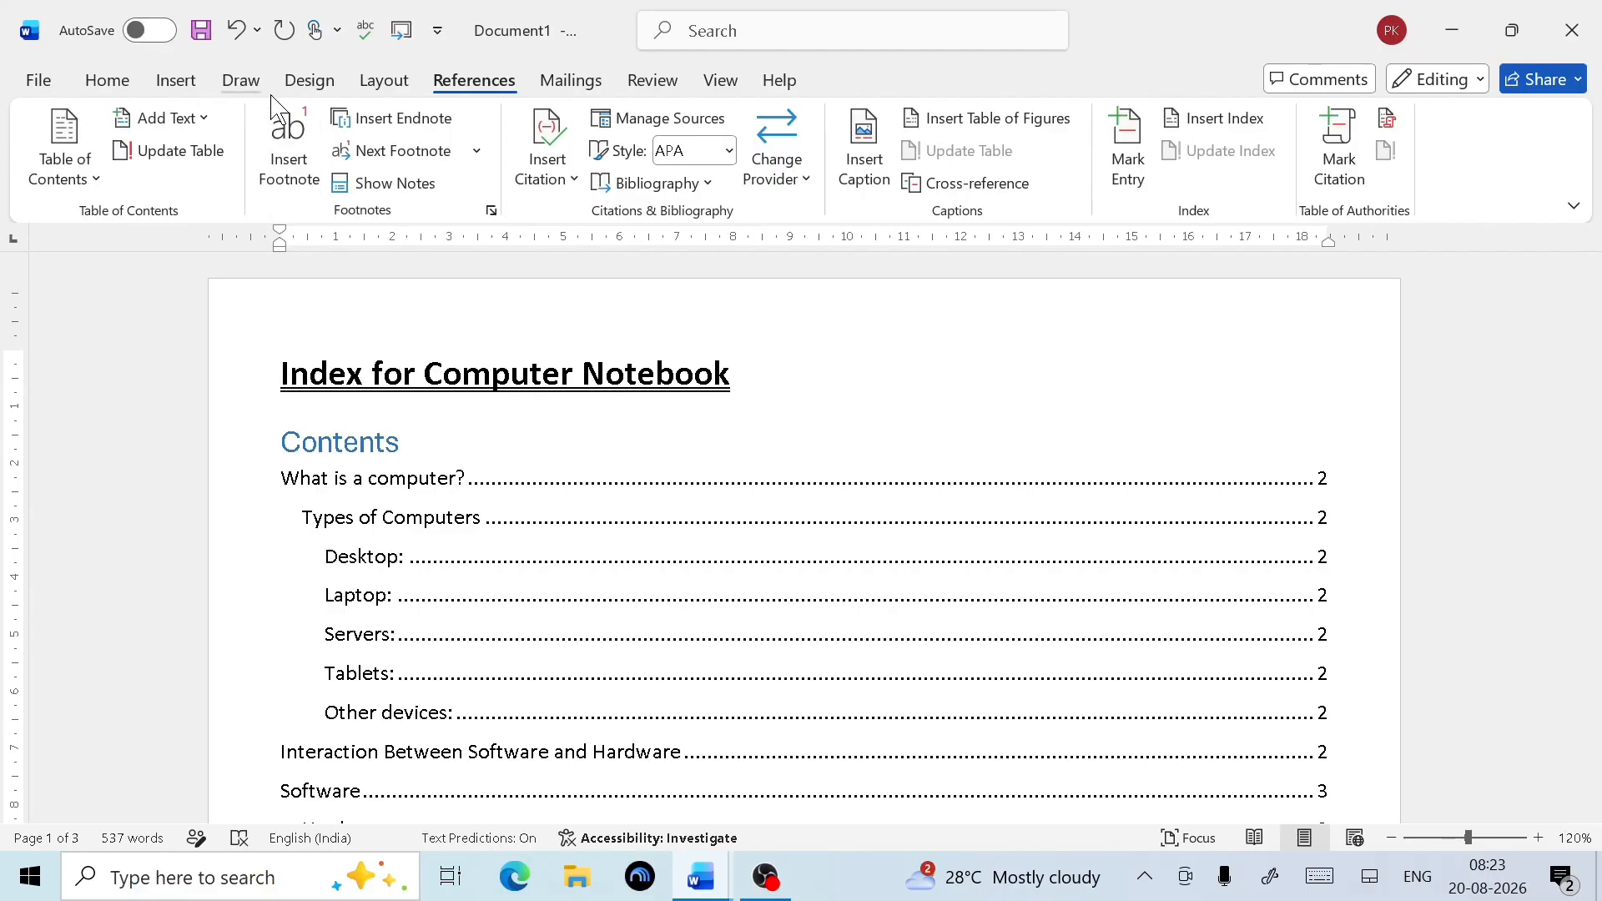
pyautogui.click(370, 84)
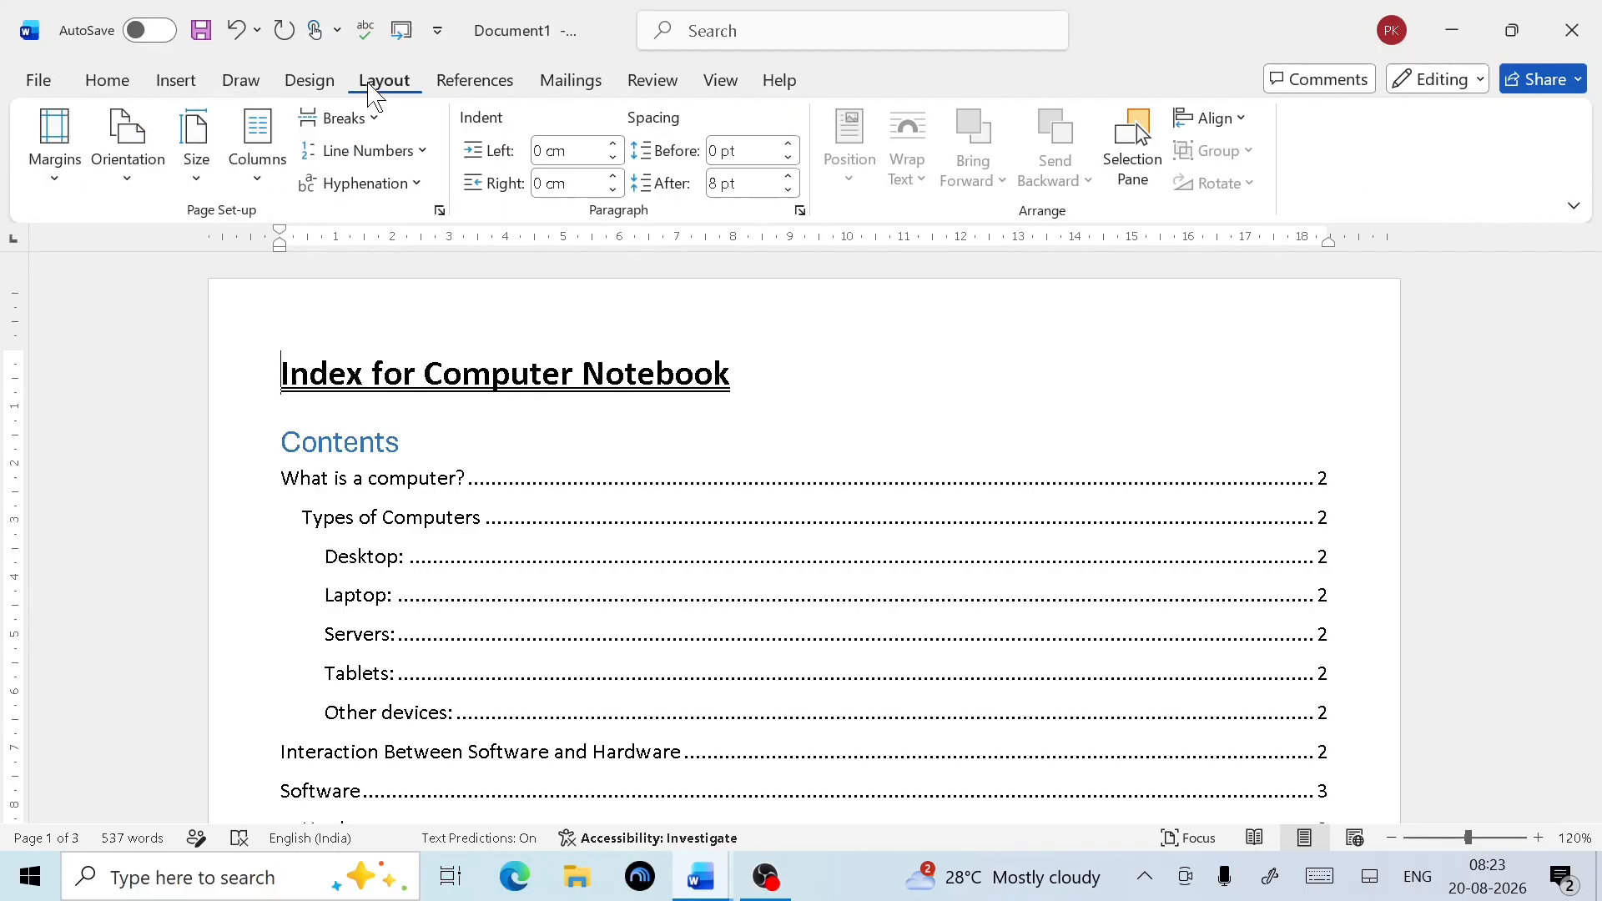
pyautogui.click(336, 118)
pyautogui.click(404, 222)
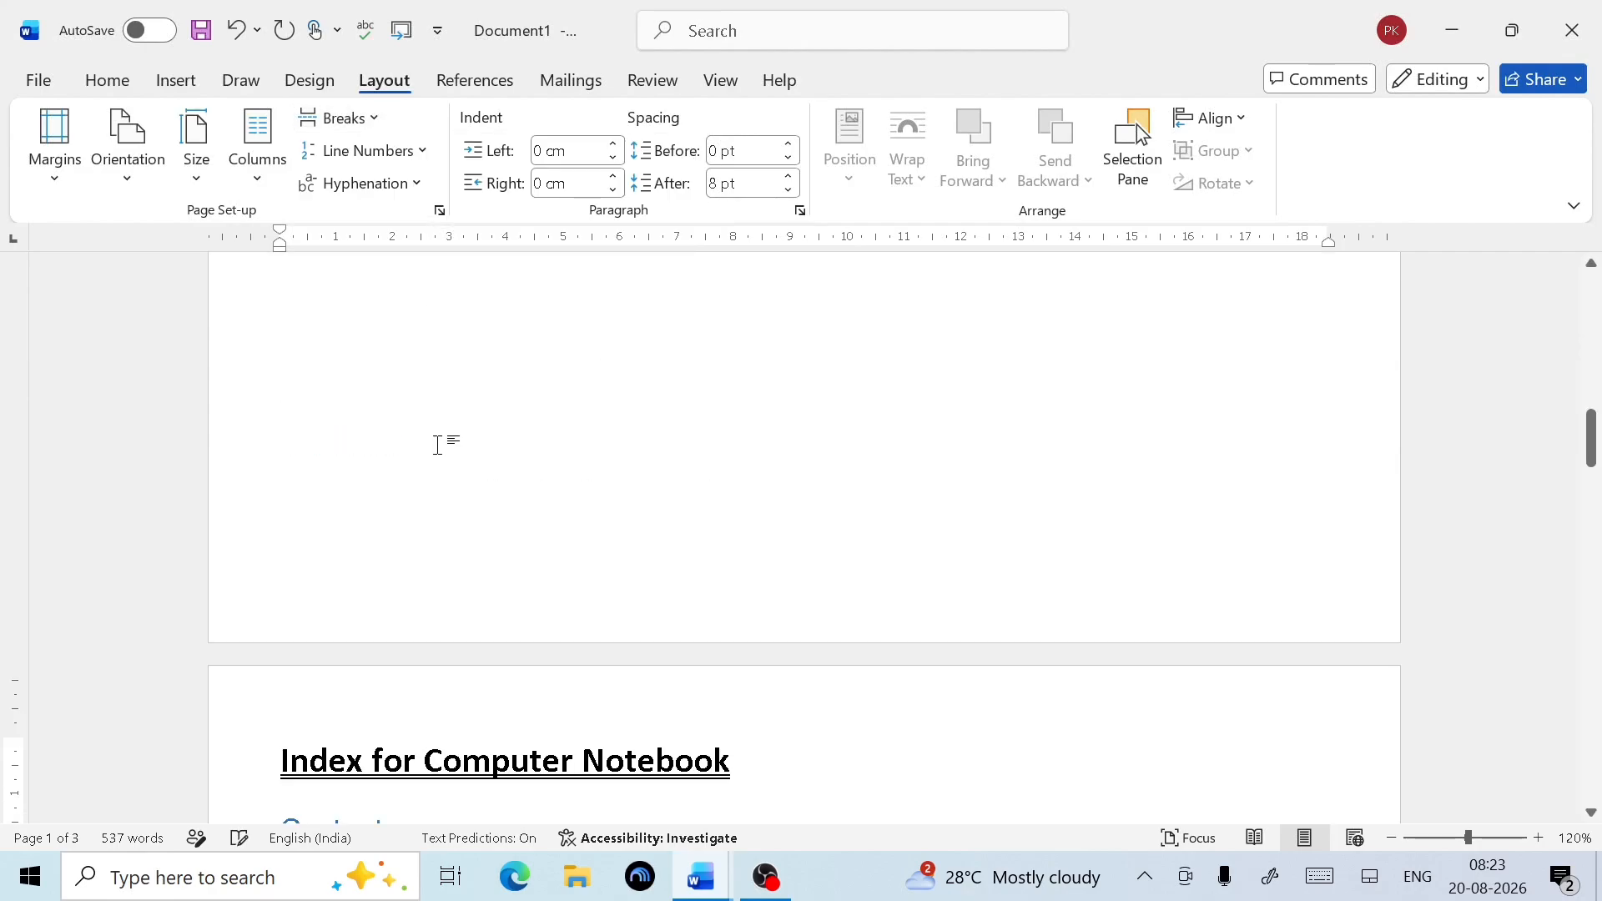
pyautogui.scroll(8, 359, 426)
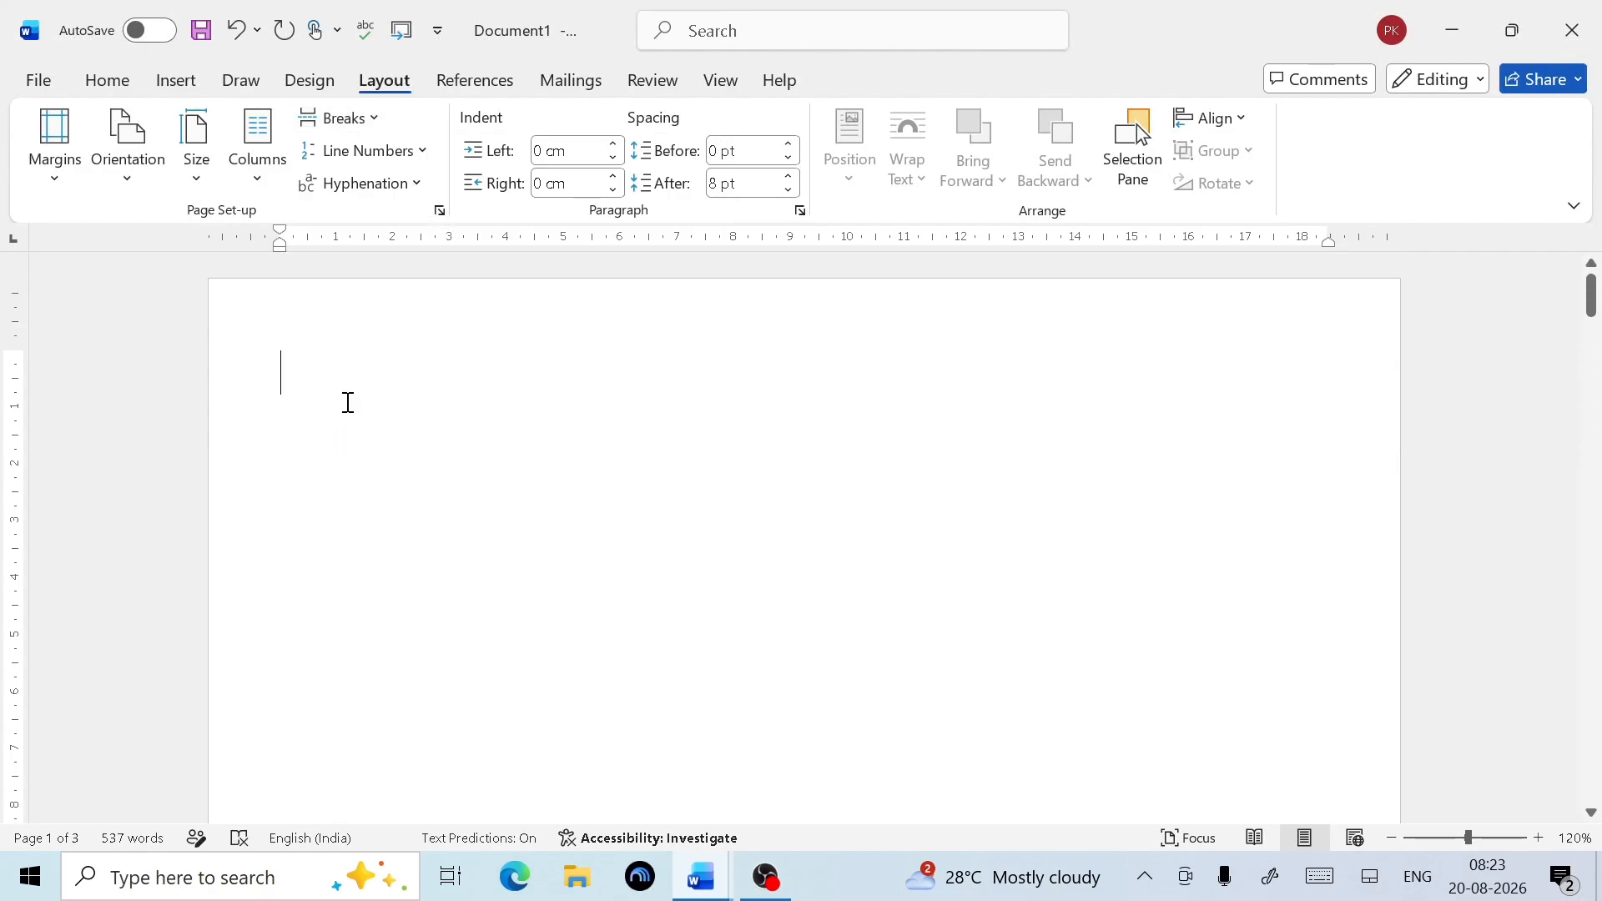
# Choose Add New Source under References > Insert Citation to bring up the Create Source form
pyautogui.click(483, 87)
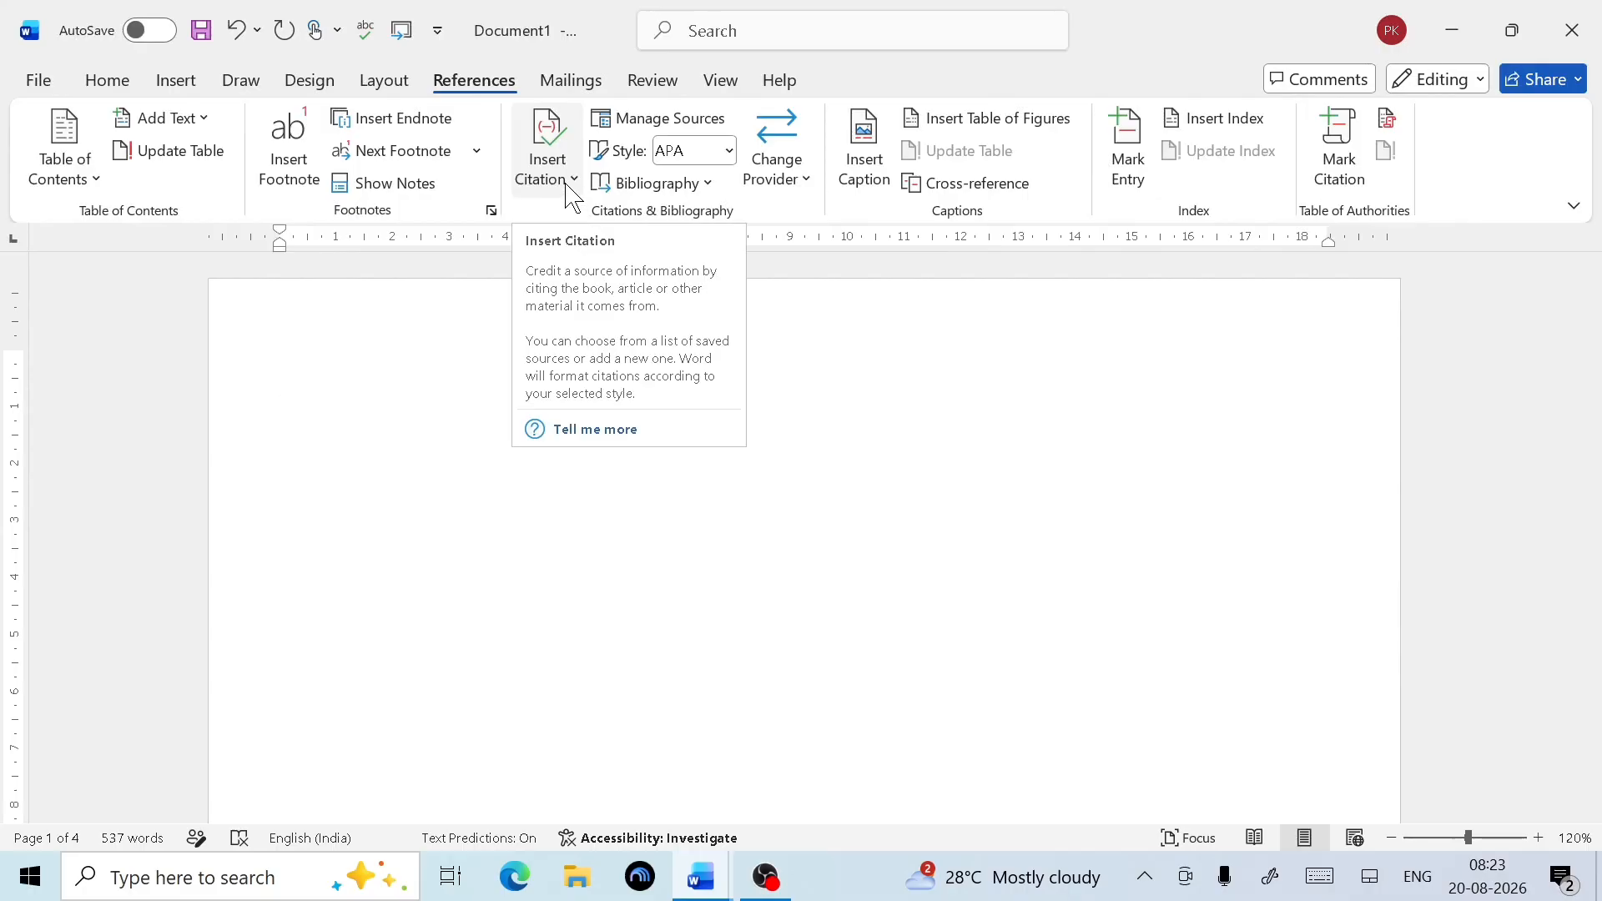
pyautogui.click(570, 192)
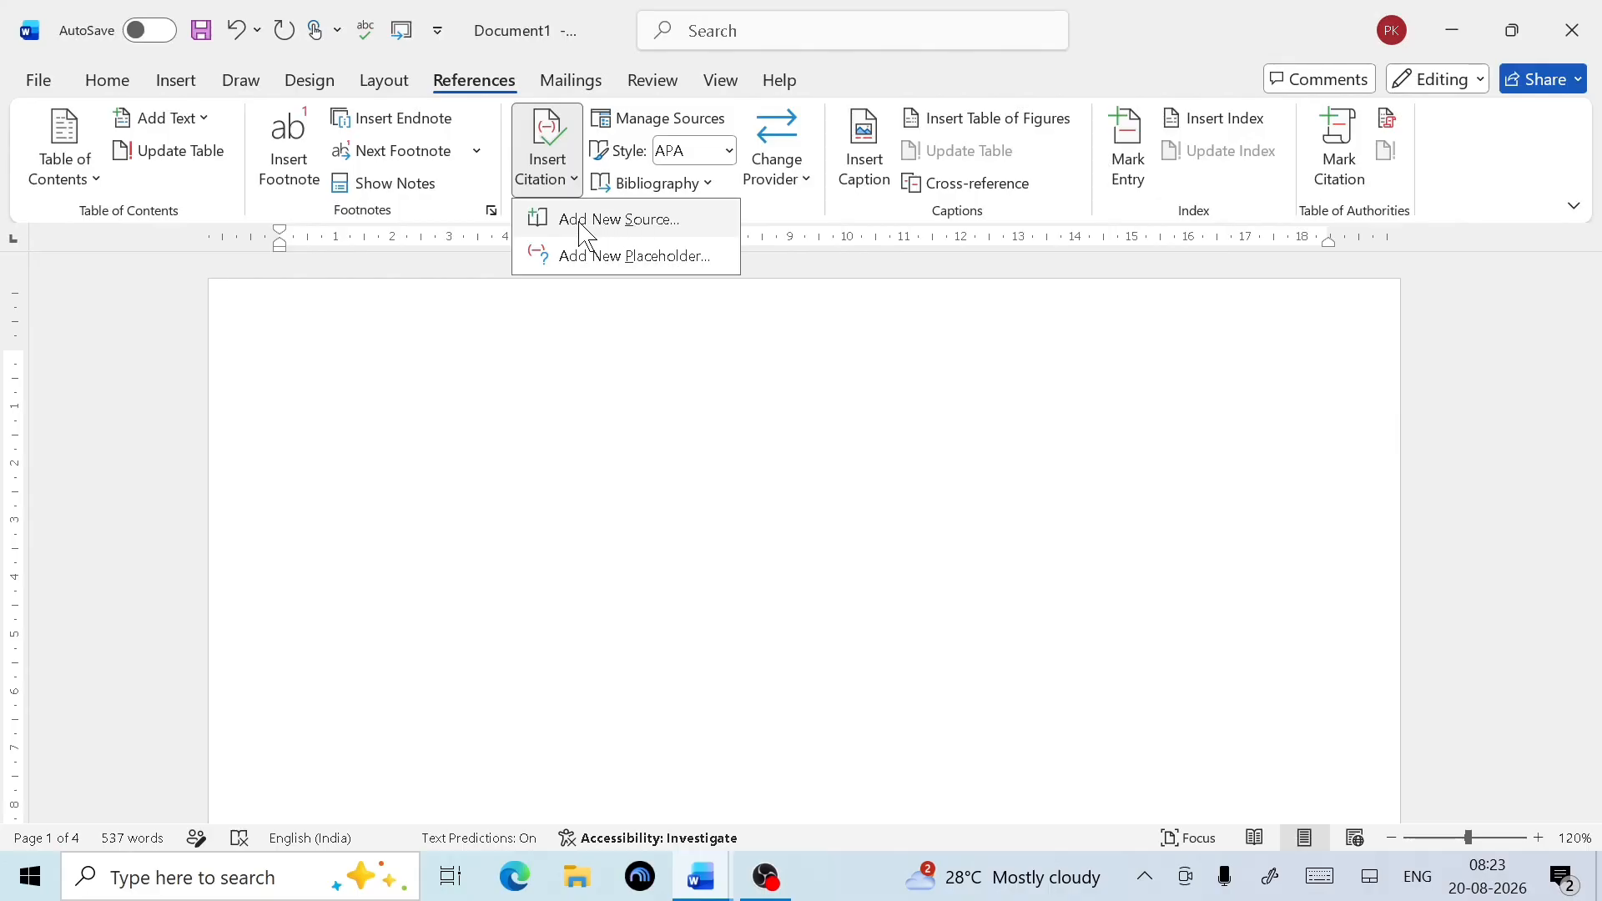
pyautogui.click(587, 220)
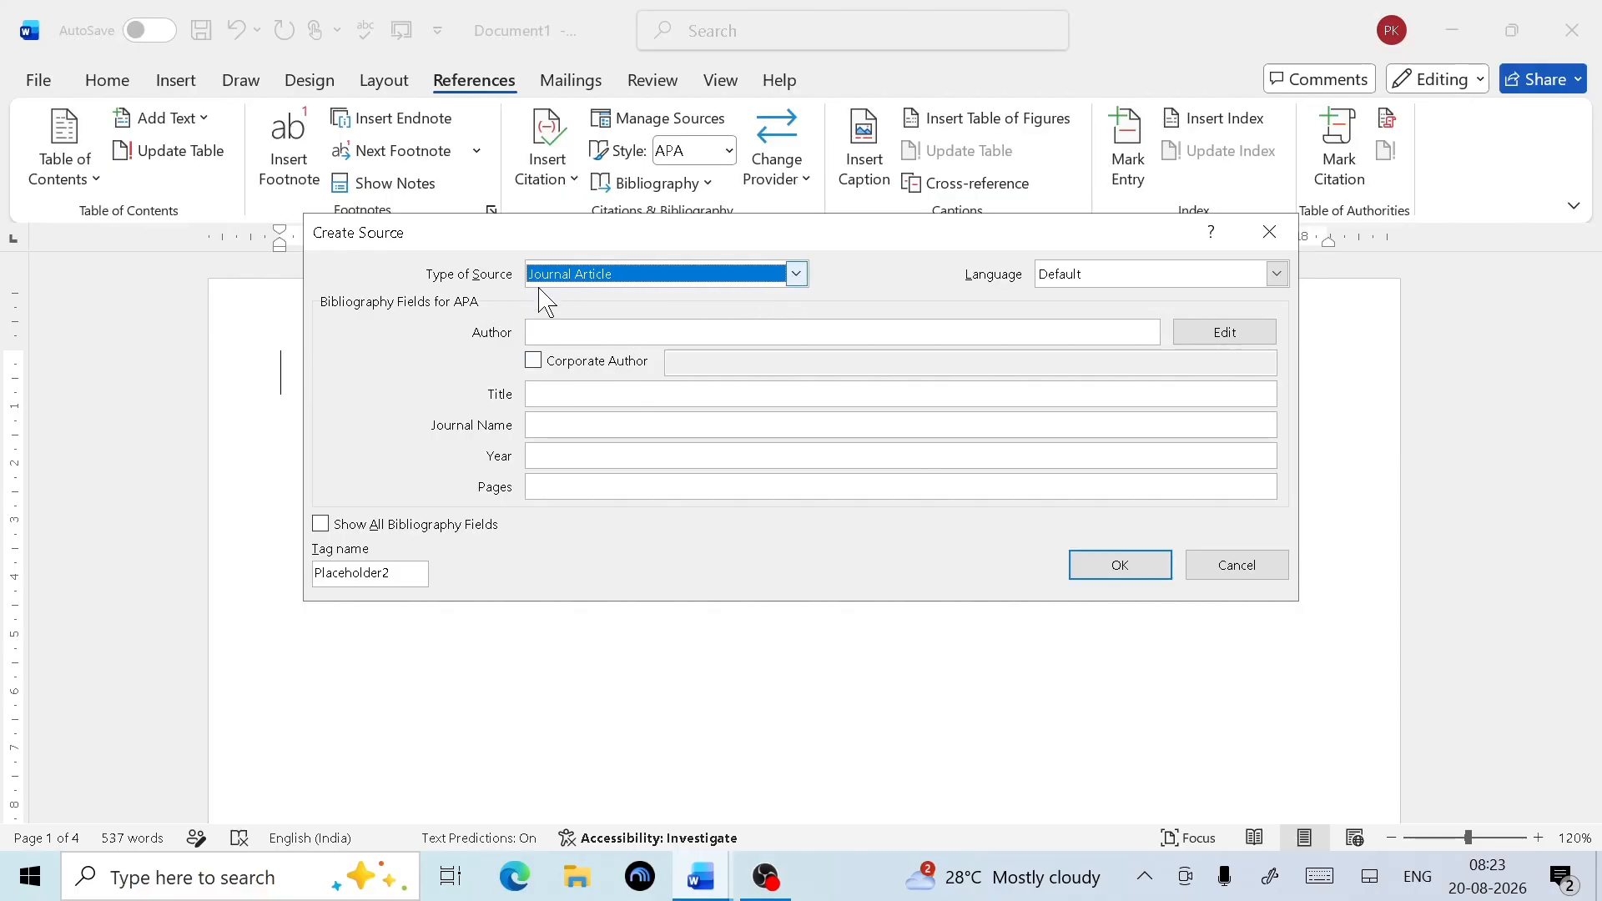
# Change the source type to Book and enter the author's name and title 'Computer Master Book'
pyautogui.click(801, 280)
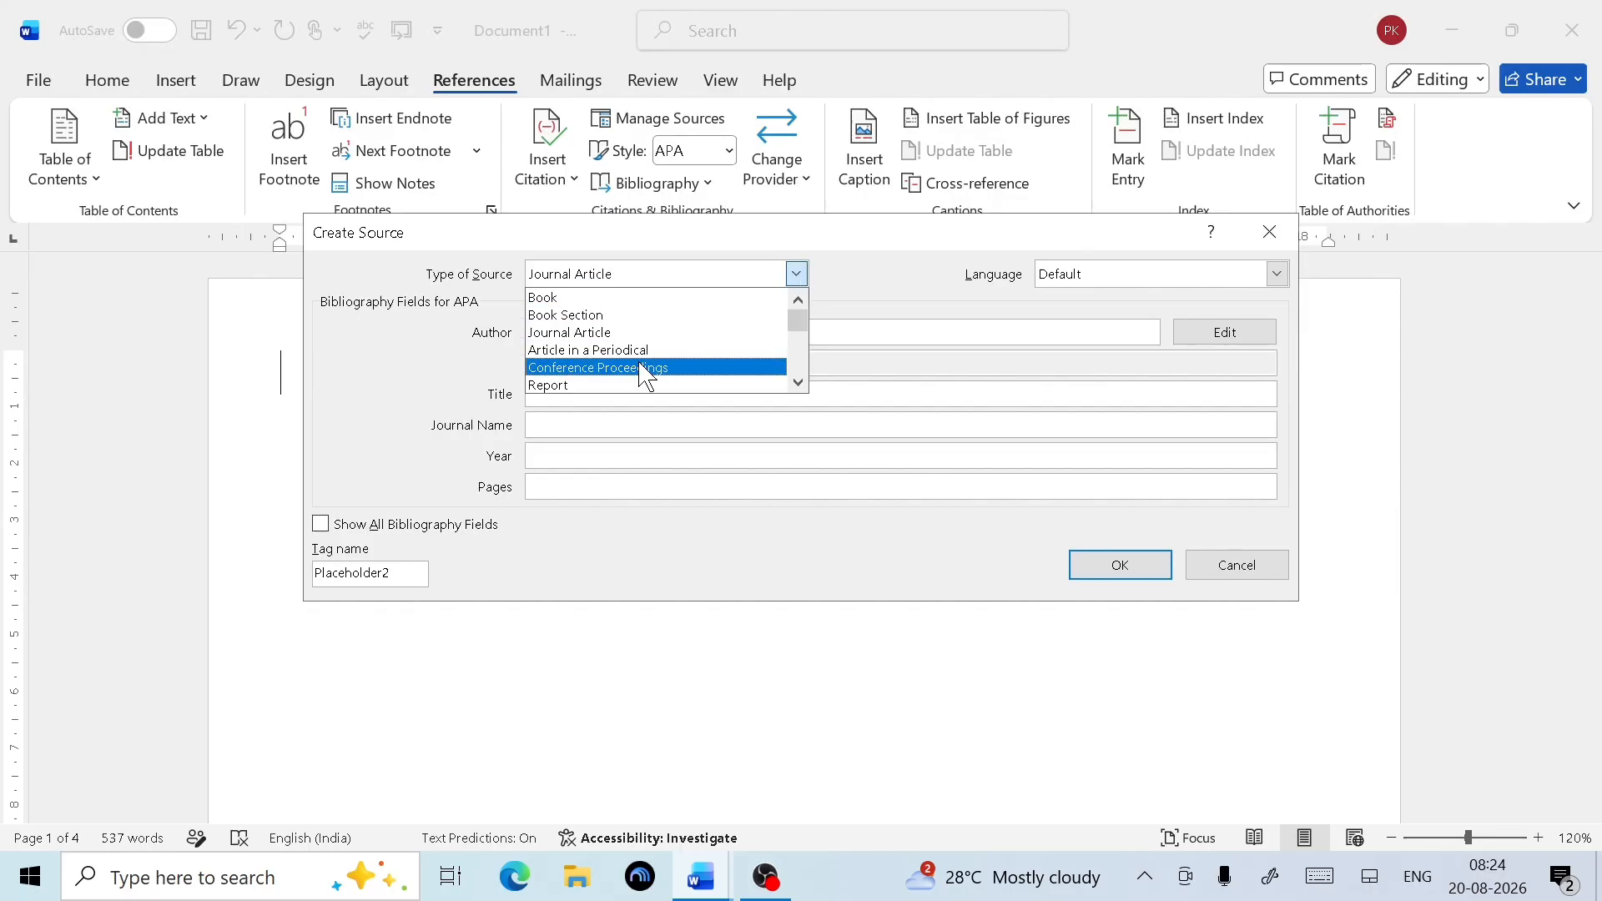
pyautogui.click(597, 302)
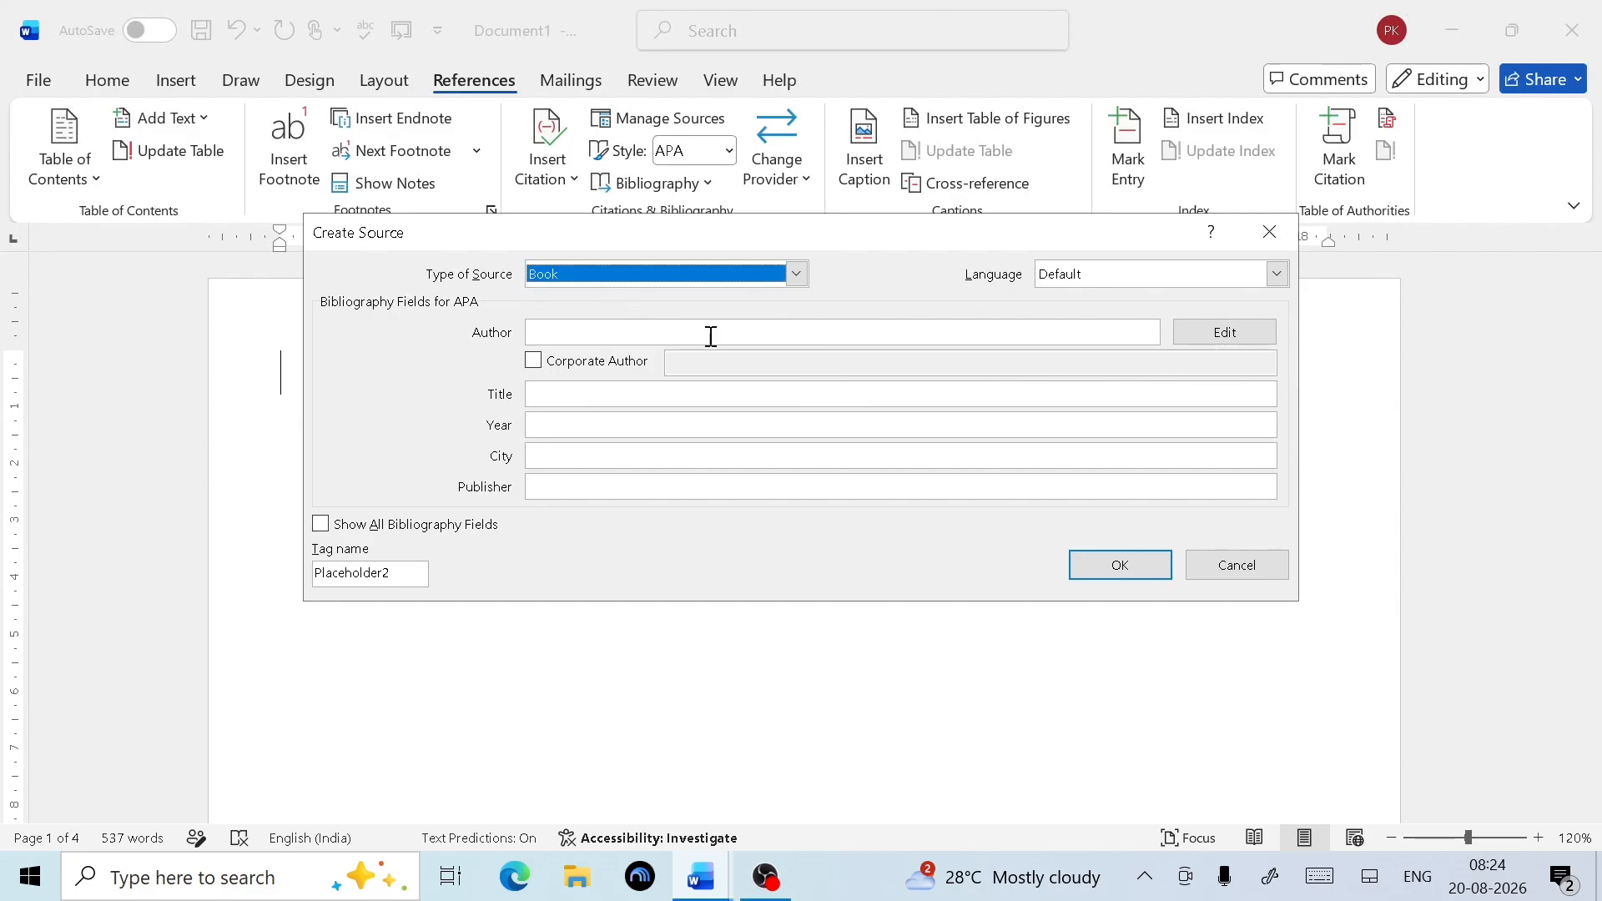
pyautogui.click(610, 339)
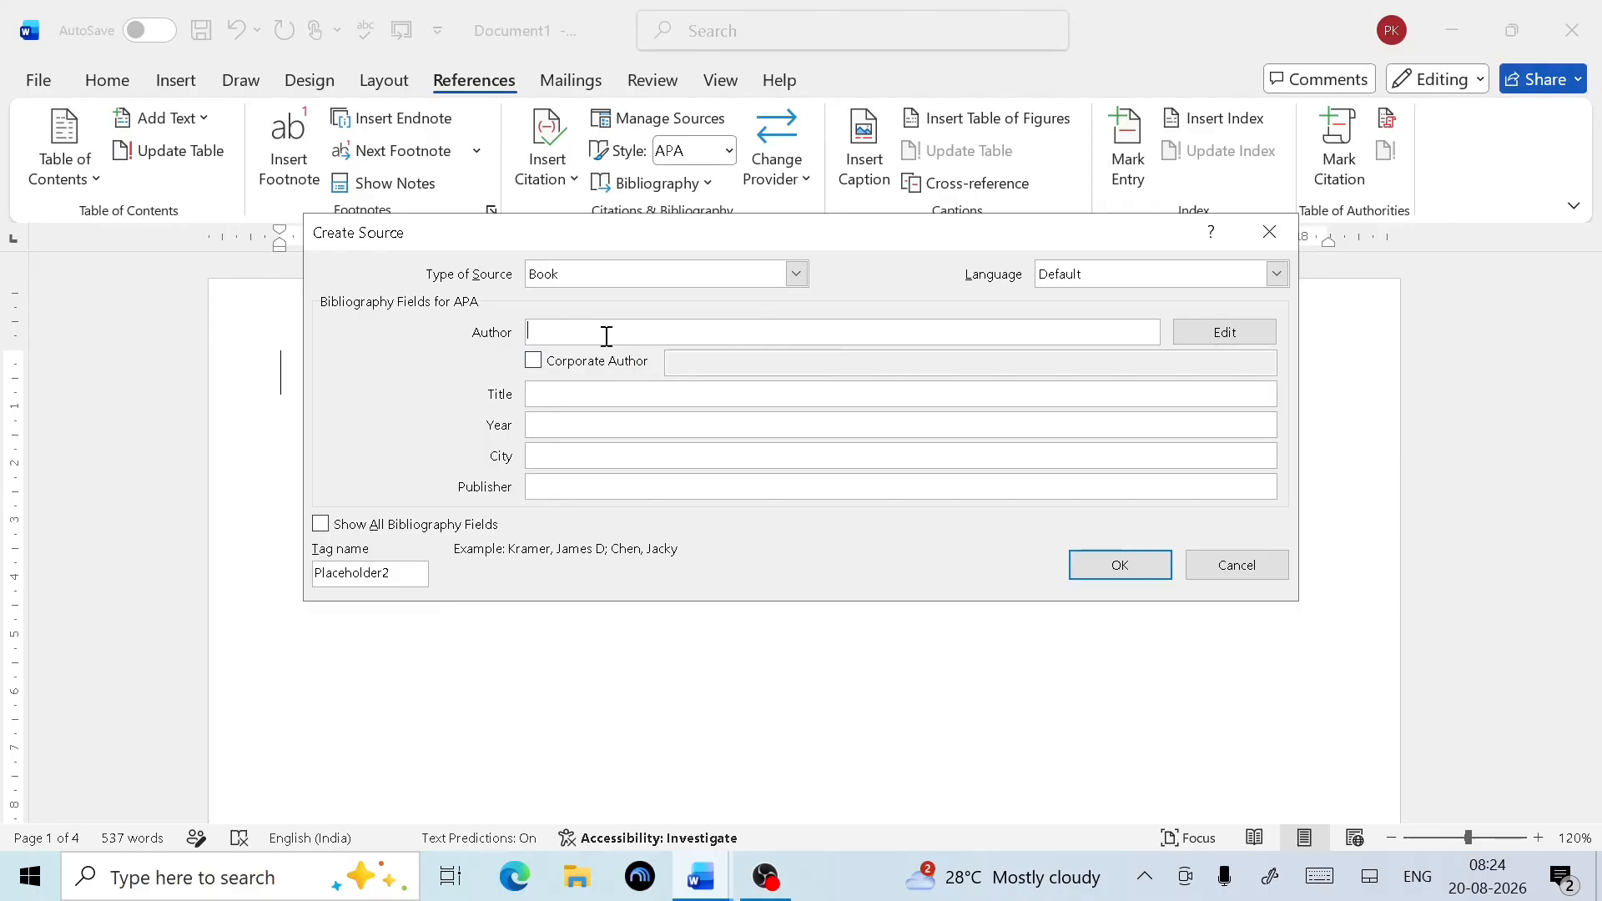
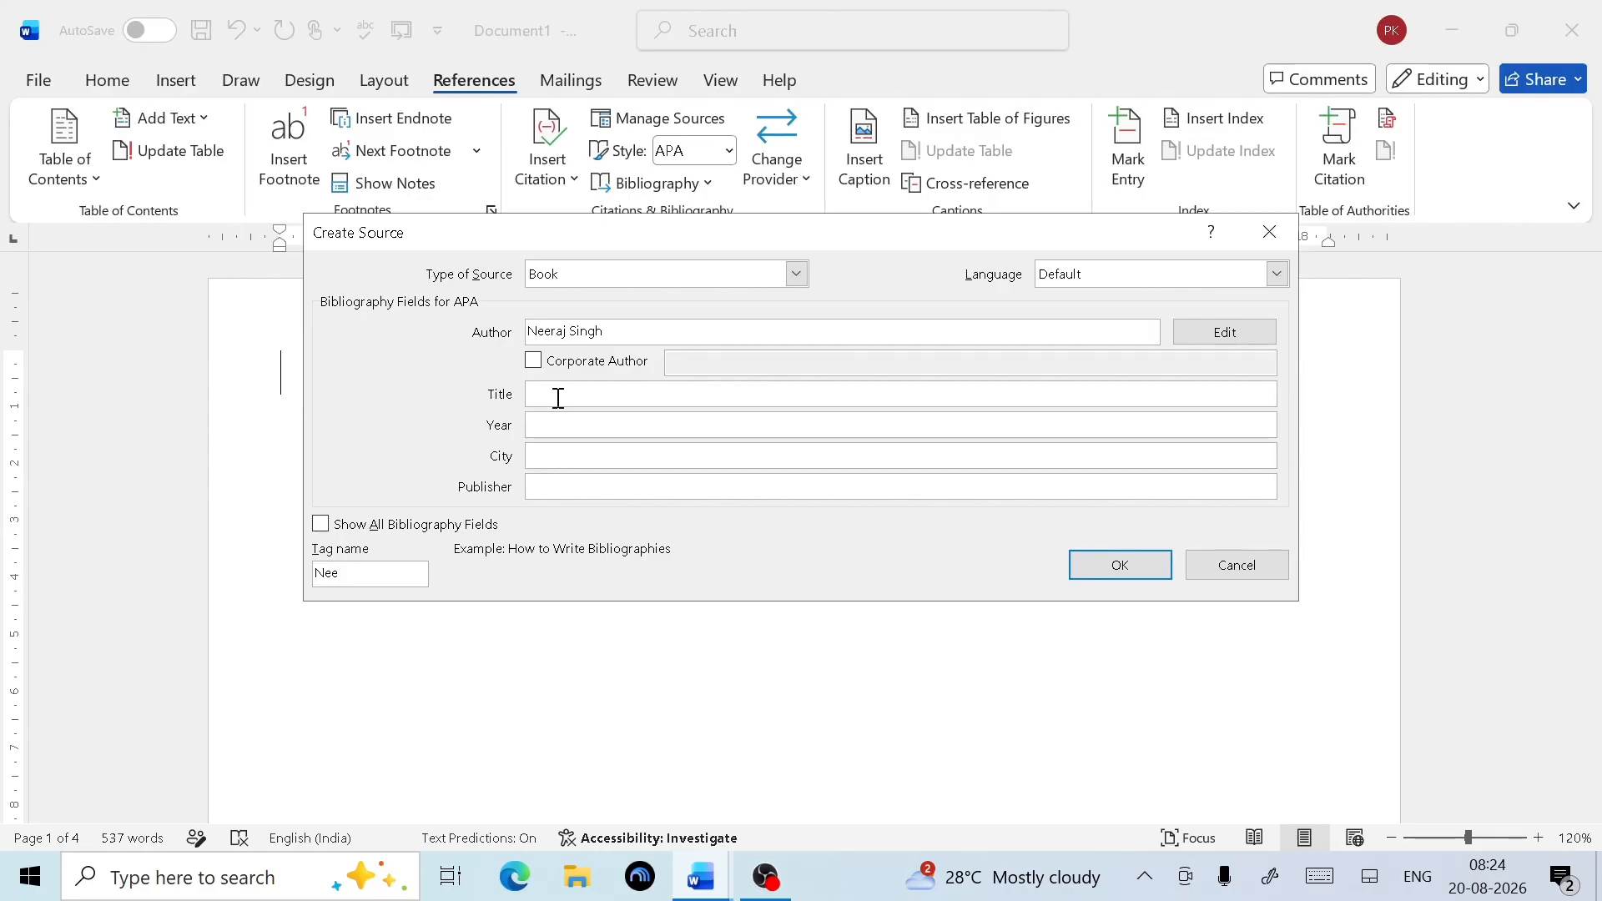
pyautogui.write('Computer Master Book')
# Fill in year 2026, city Chitrakoot and publisher Computer TechZone Academy
pyautogui.click(566, 415)
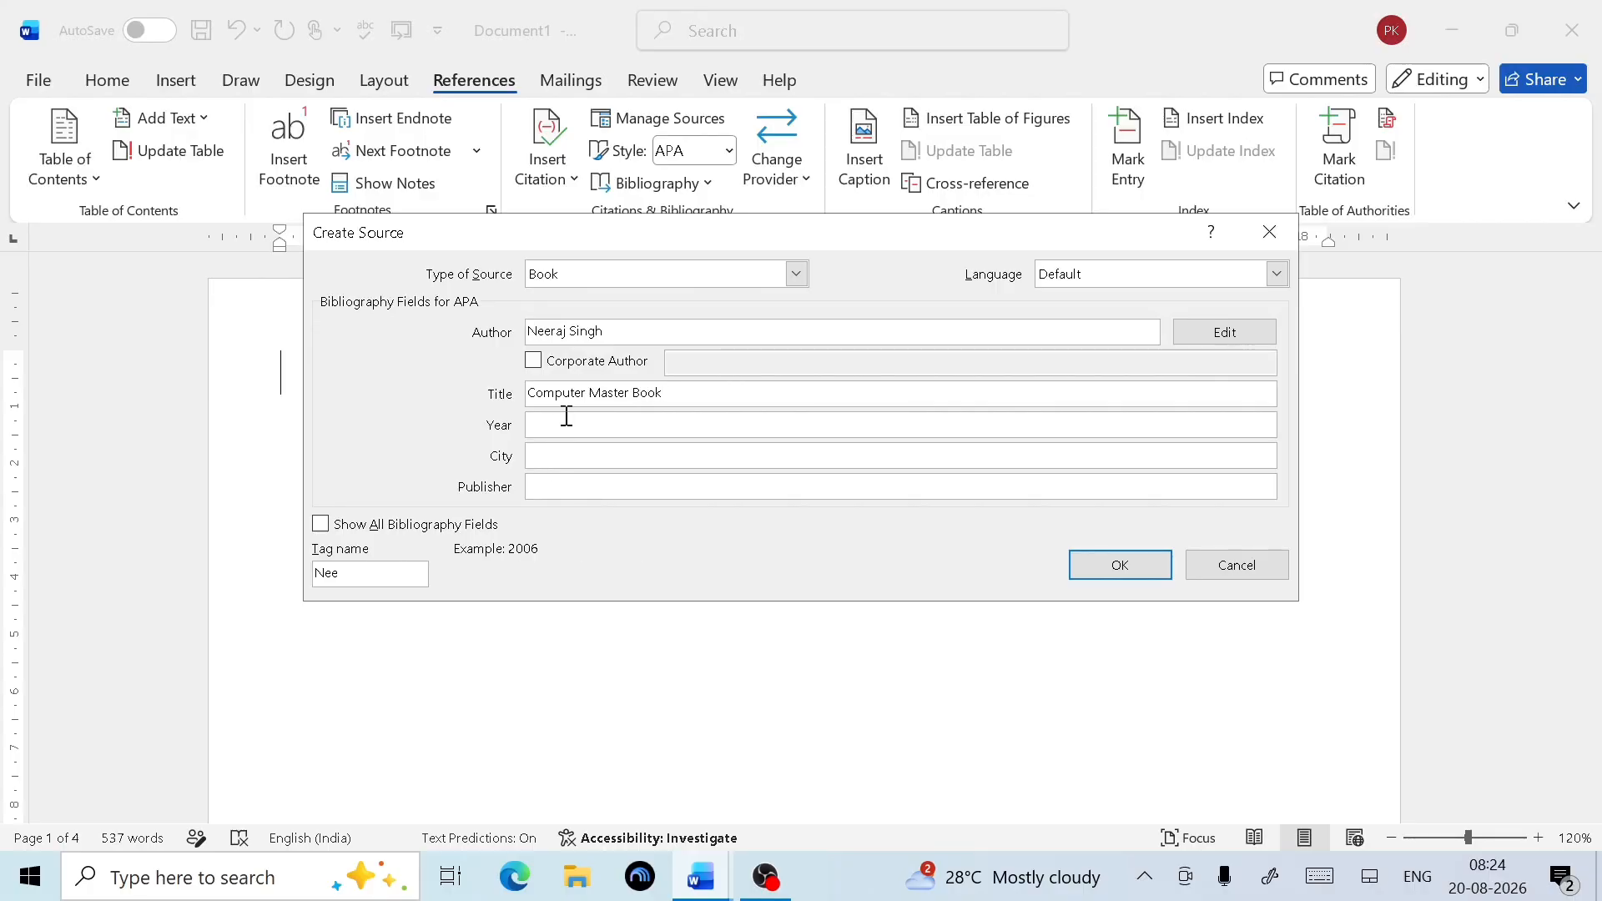
pyautogui.write('2026')
pyautogui.click(616, 454)
pyautogui.write('Chitrakoo')
pyautogui.press('BackSpace')
pyautogui.press('BackSpace')
pyautogui.press('BackSpace')
pyautogui.press('BackSpace')
pyautogui.write('itrak')
pyautogui.press('BackSpace')
pyautogui.write('koot')
pyautogui.click(566, 482)
pyautogui.write('Comp')
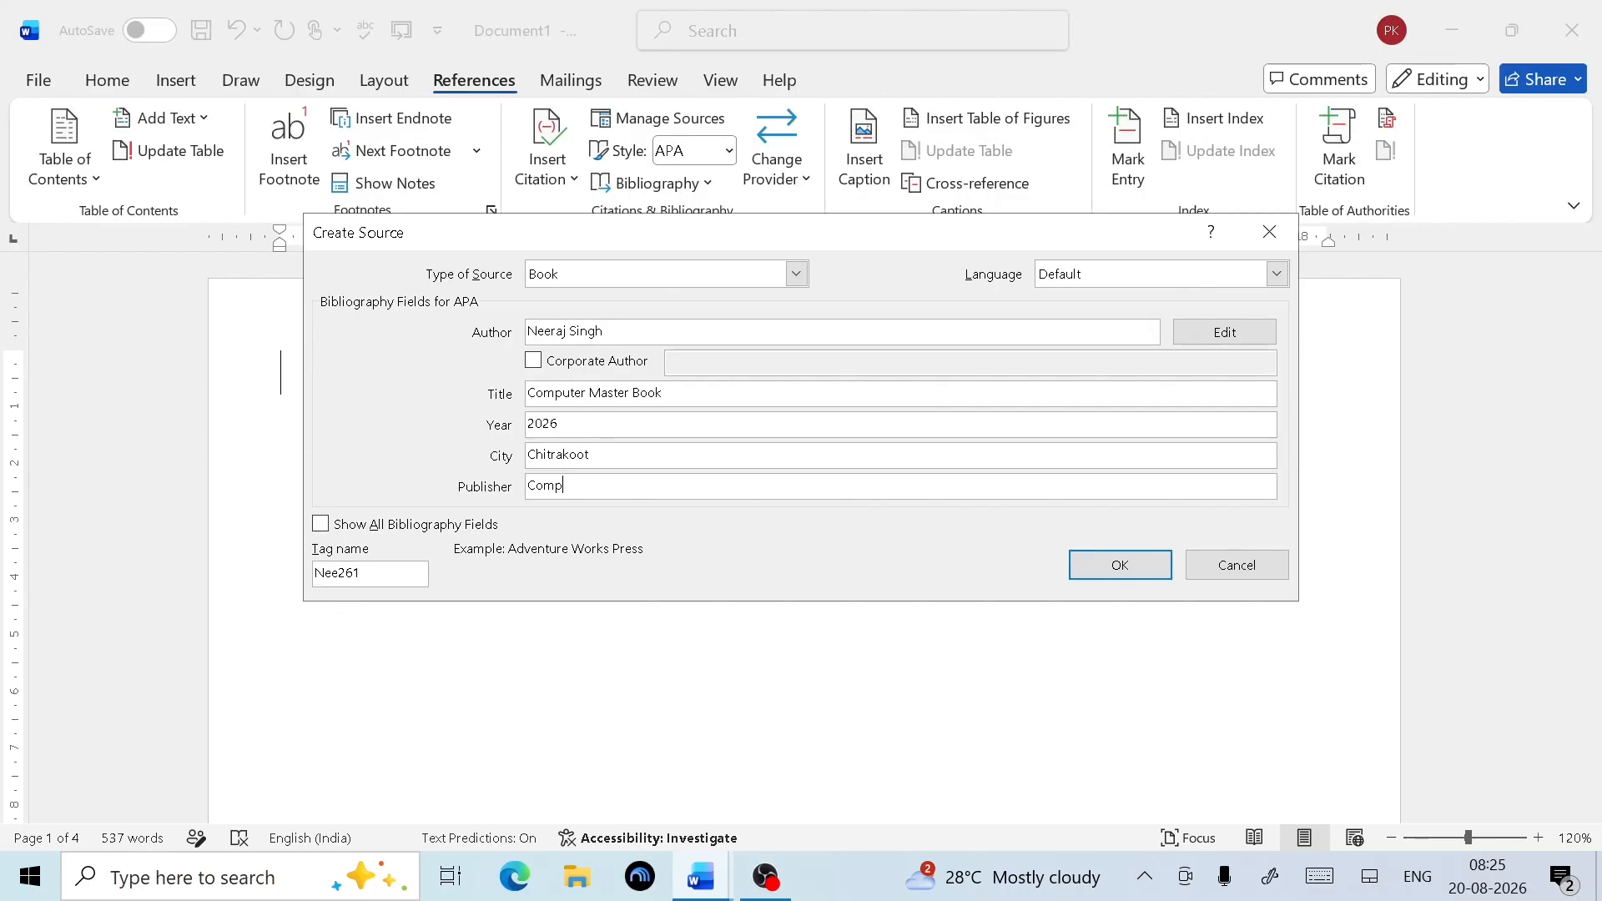
pyautogui.write('uter TechZone Academy')
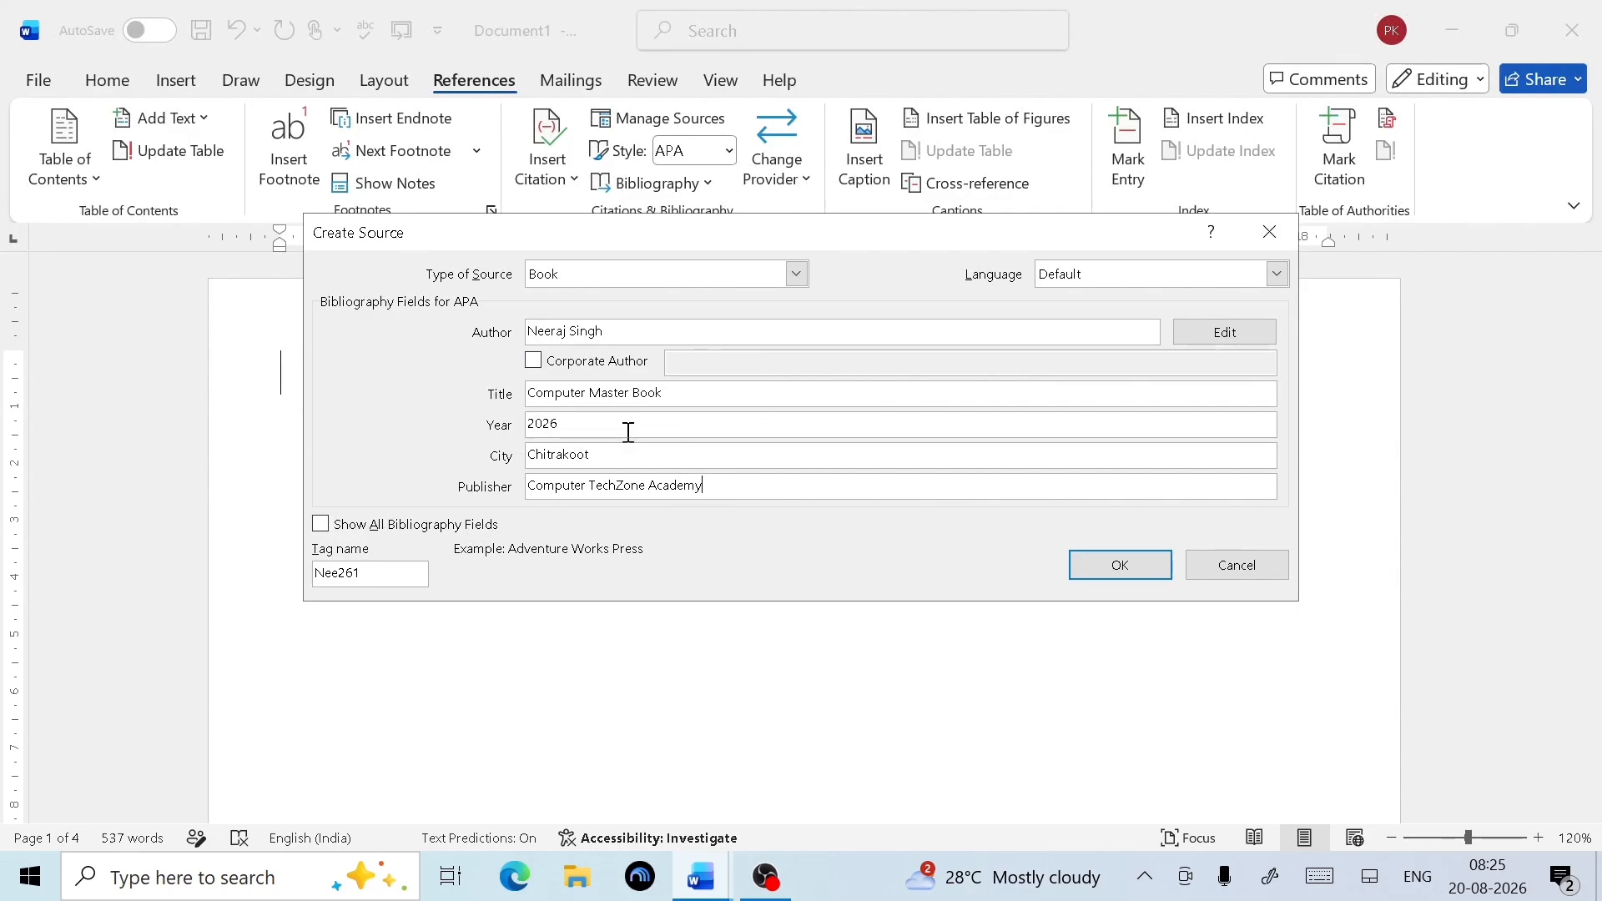
# Show all bibliography fields and enter state Uttar Pradesh and country India
pyautogui.click(320, 524)
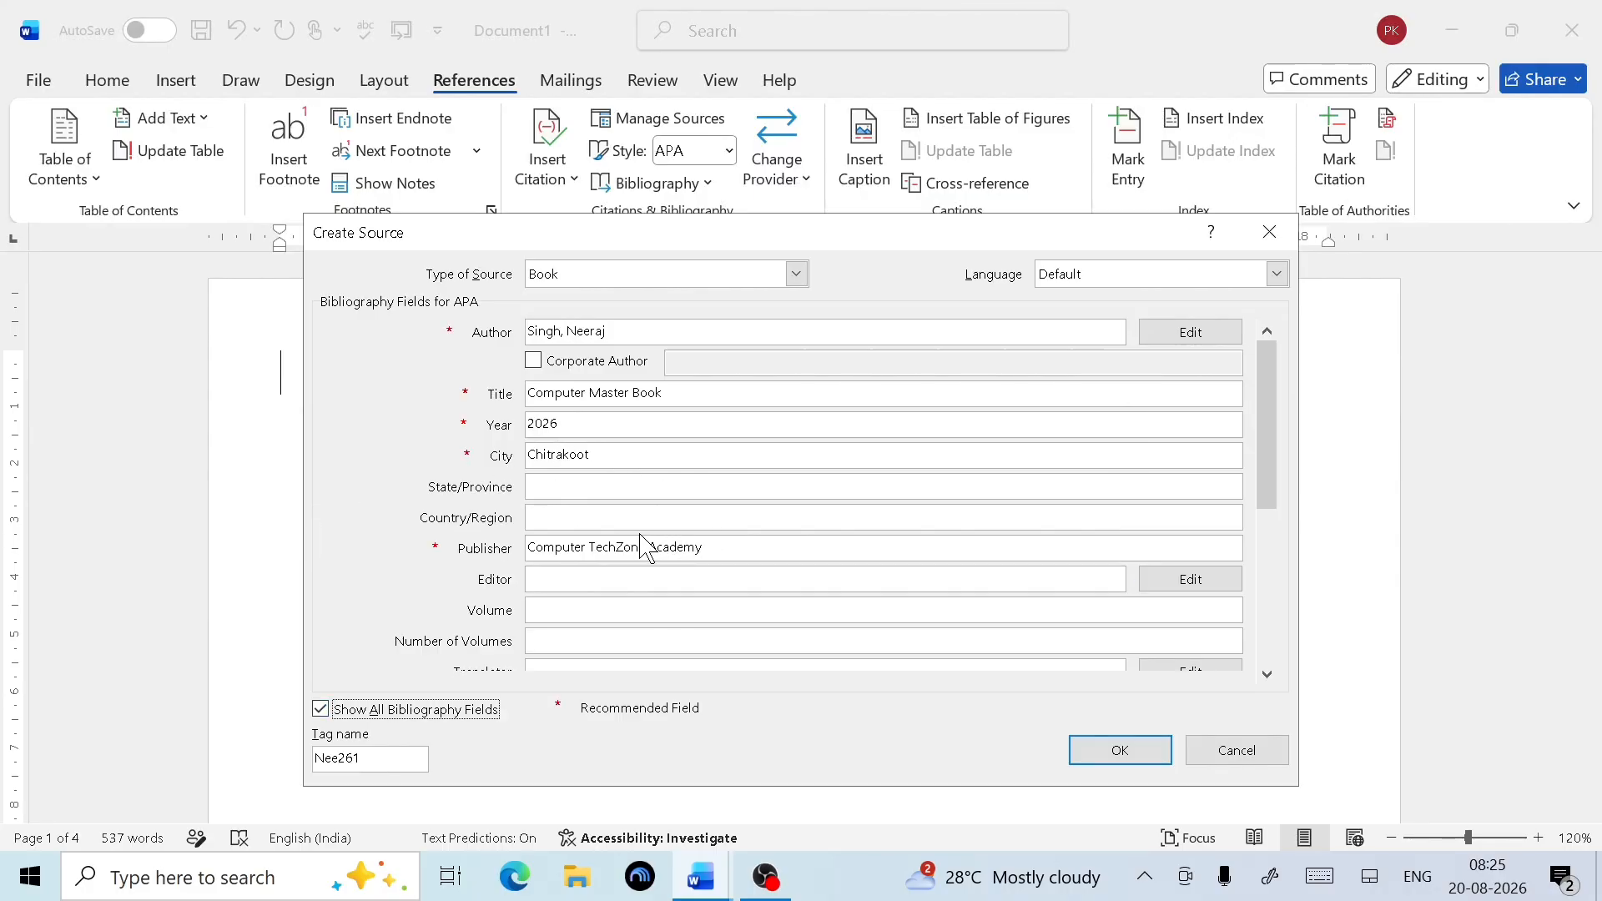
pyautogui.click(566, 484)
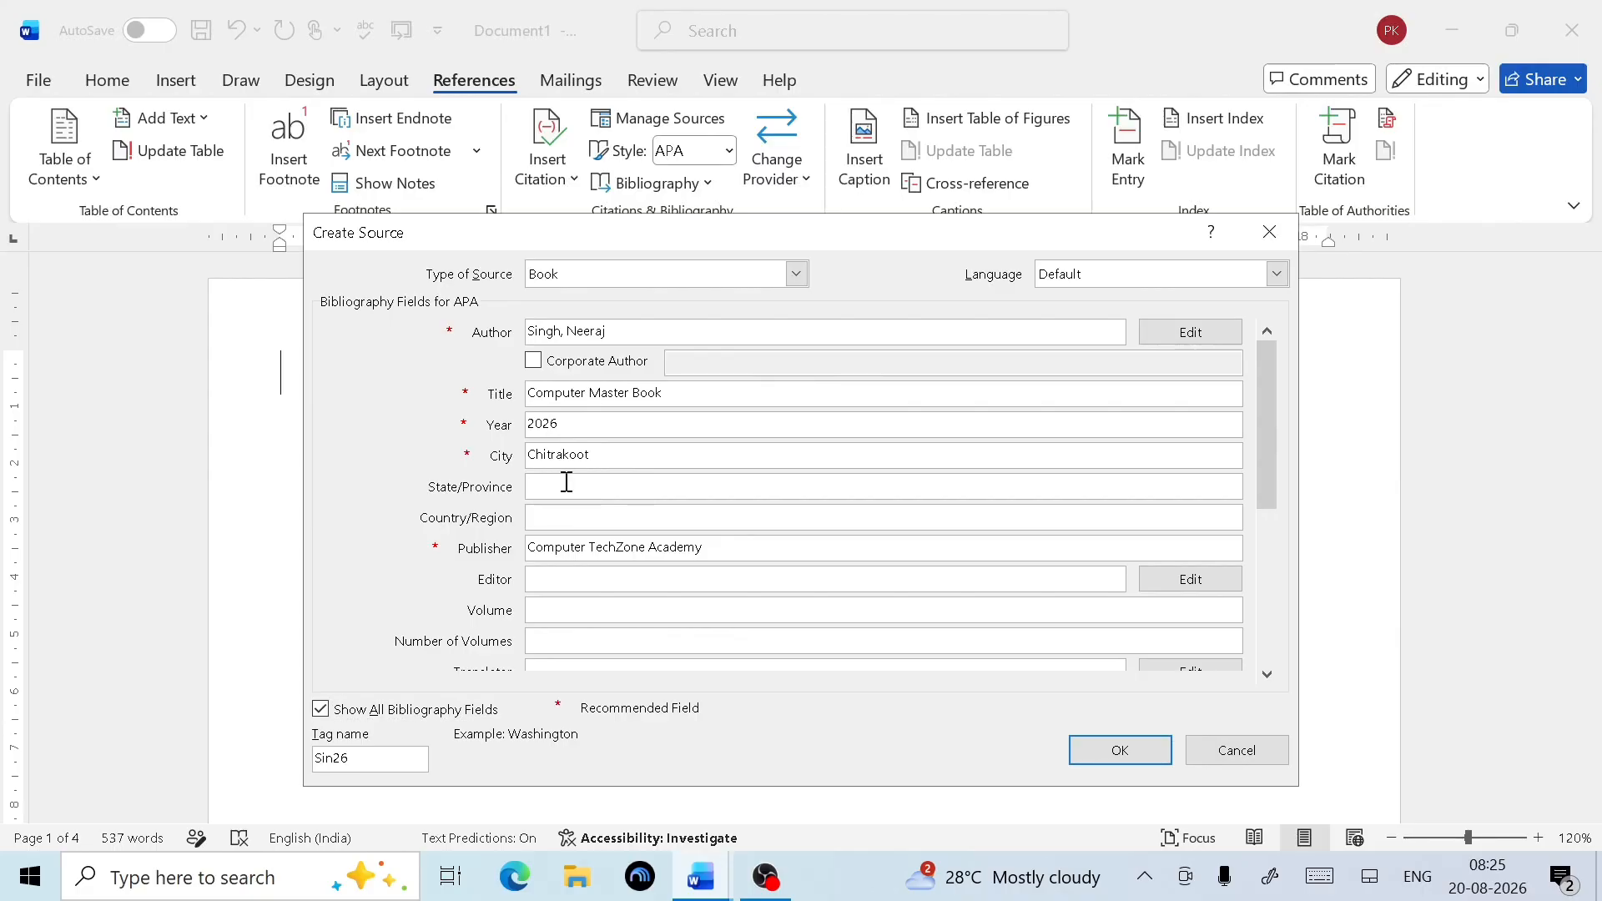
pyautogui.write('Uttar Pradesh')
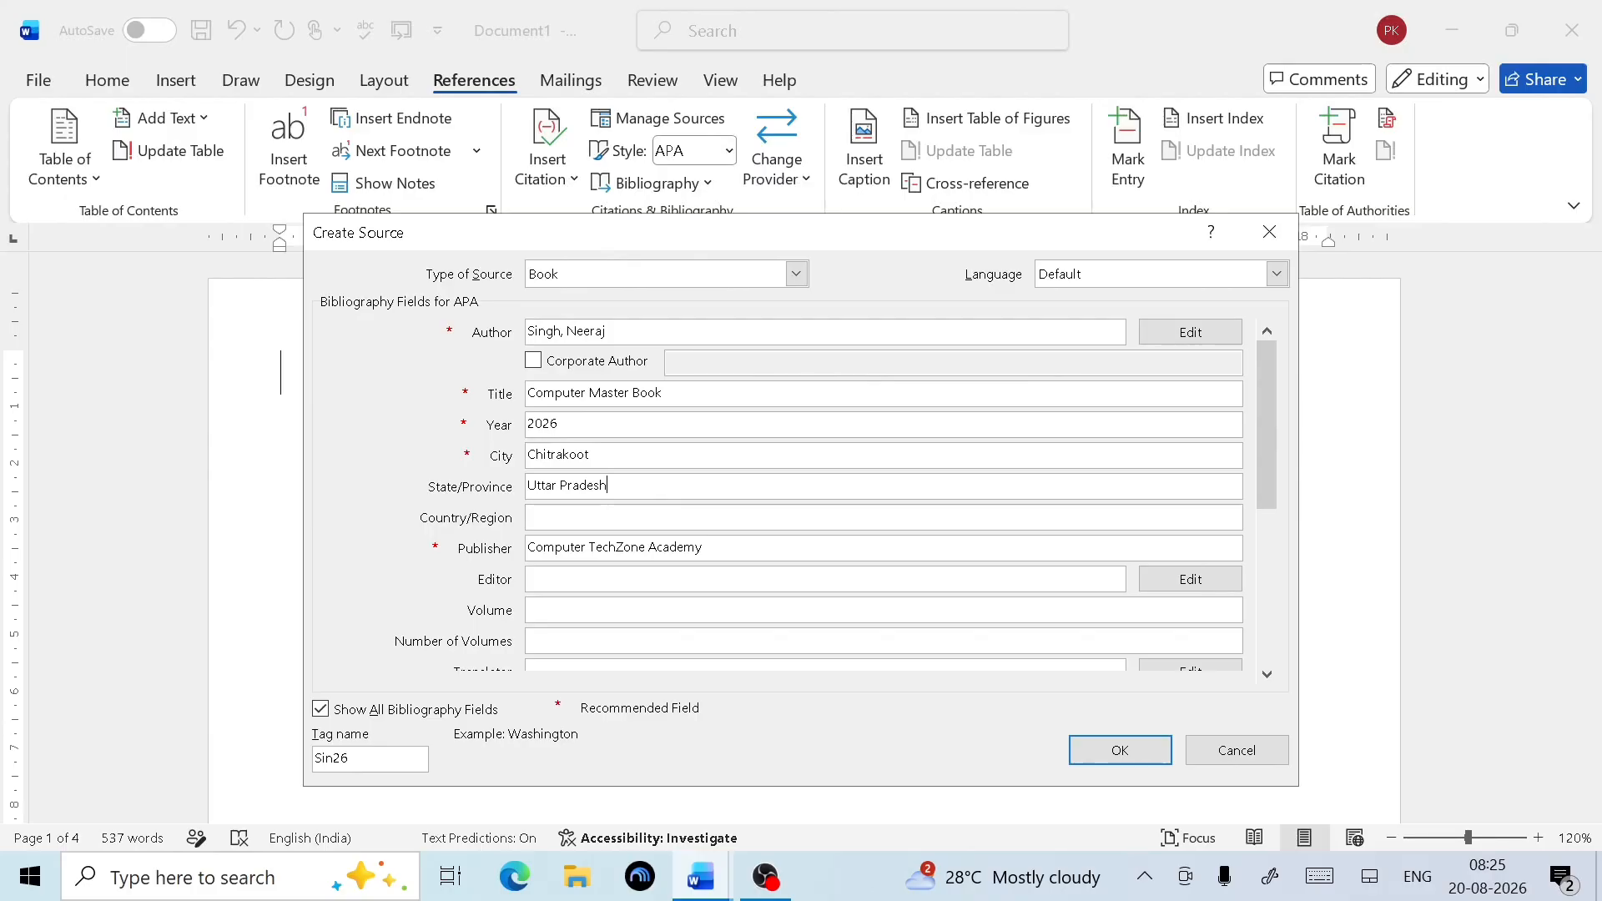
pyautogui.click(598, 518)
pyautogui.write('India')
# Enter the editor's name and volume 1 for the book source
pyautogui.click(587, 581)
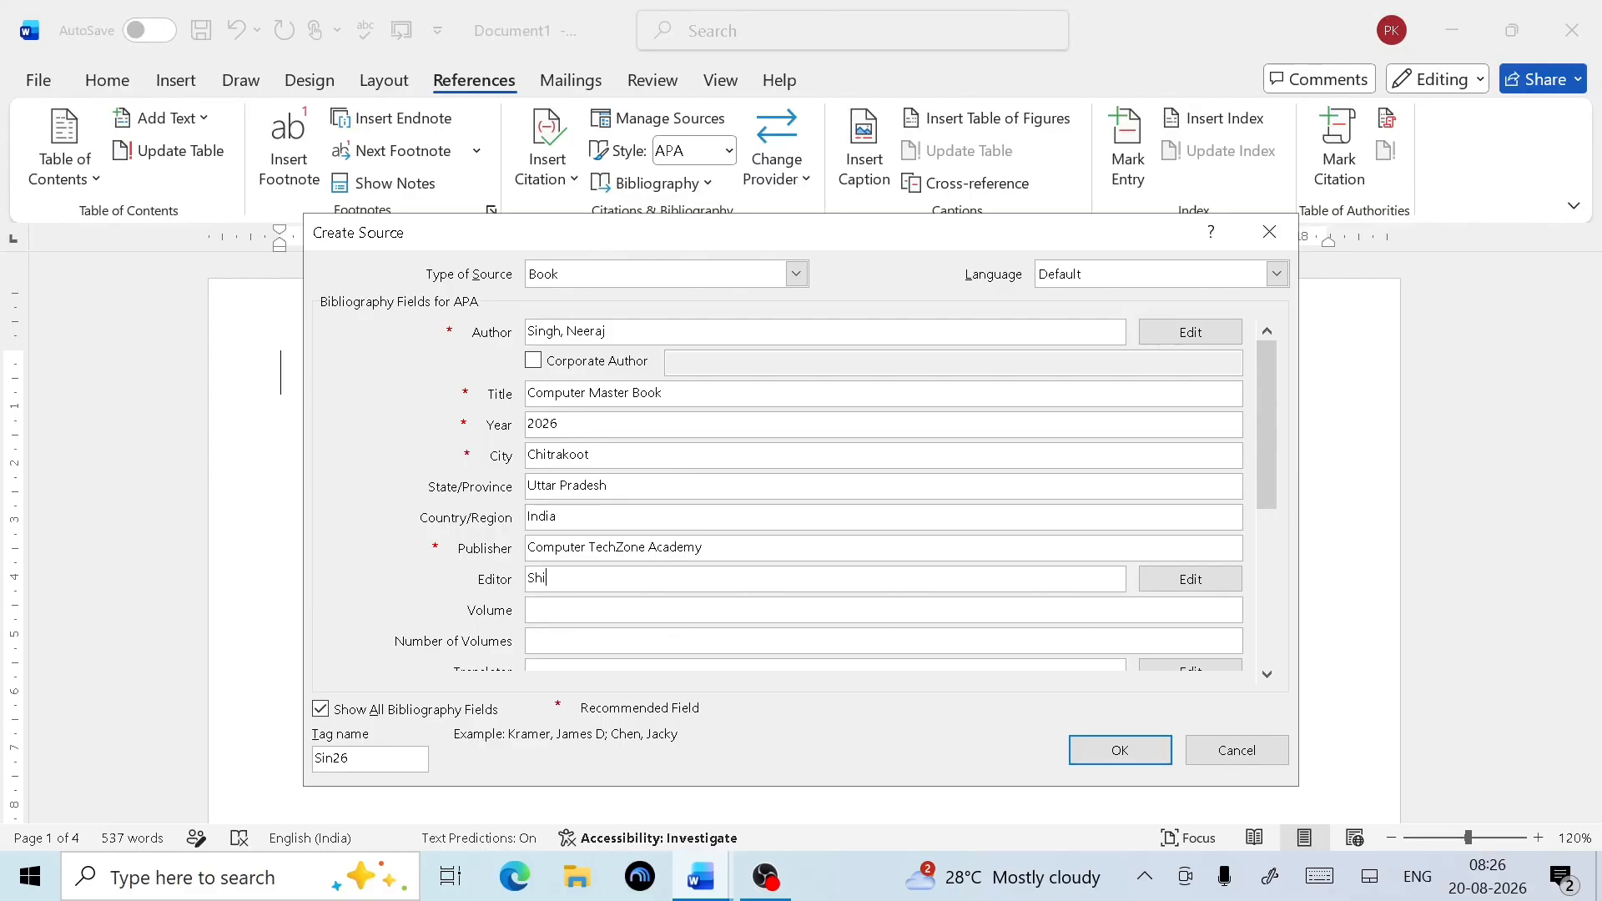
pyautogui.click(575, 616)
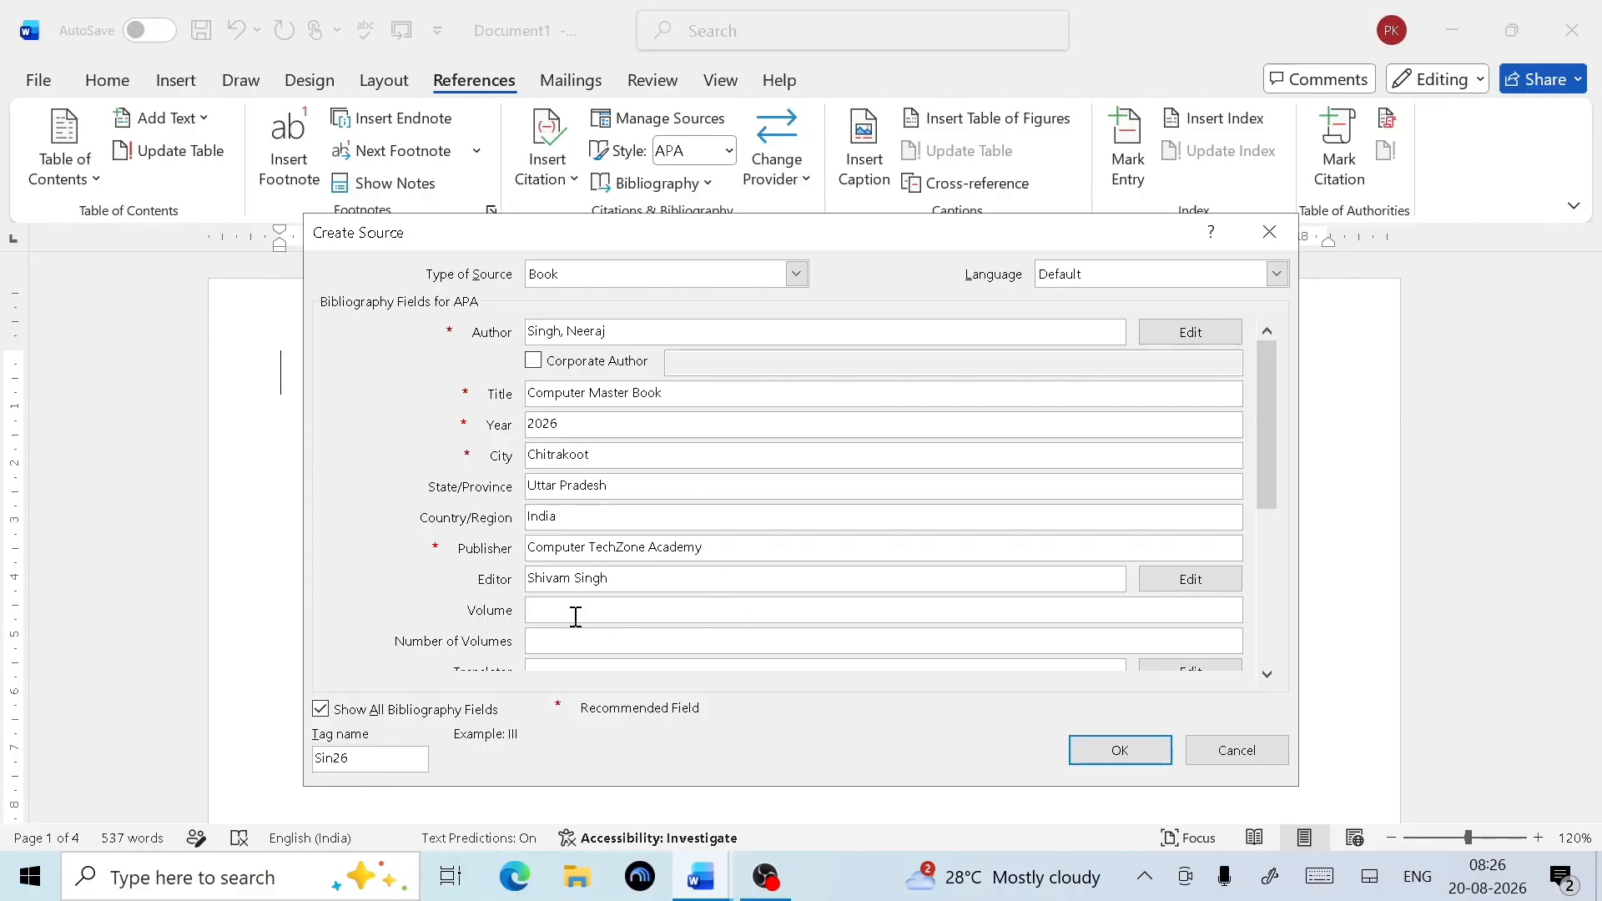
pyautogui.write('1')
pyautogui.click(1267, 675)
# Enter the translator's name, fixing a typo, and the short title 'C M Book'
pyautogui.click(1266, 674)
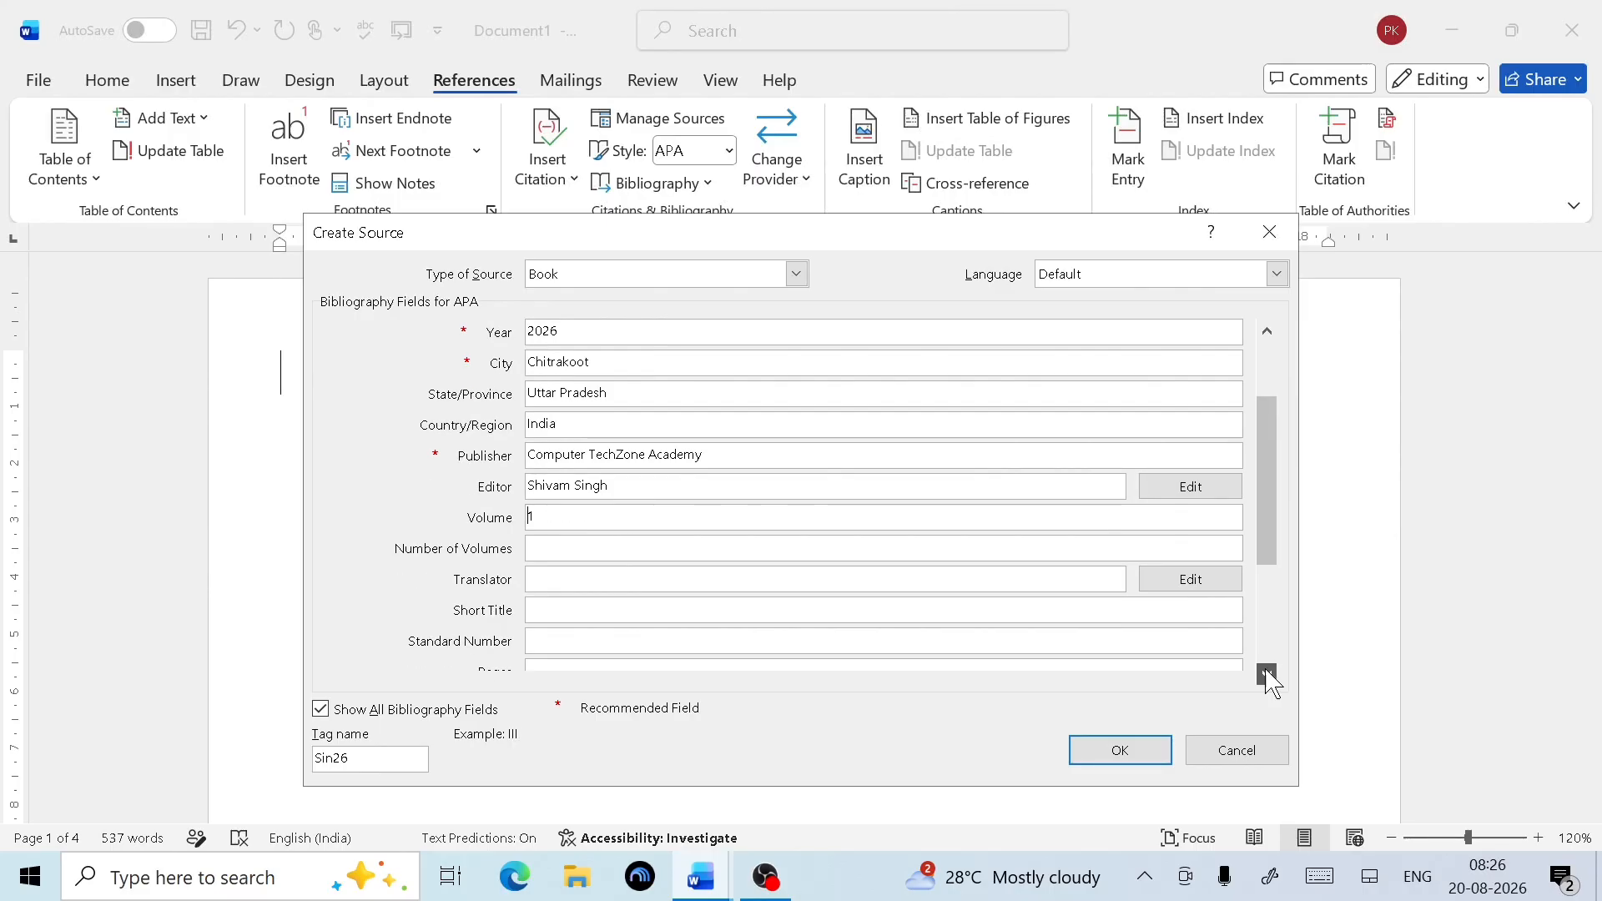
pyautogui.click(1267, 674)
pyautogui.click(1267, 674)
pyautogui.click(1267, 674)
pyautogui.click(1267, 674)
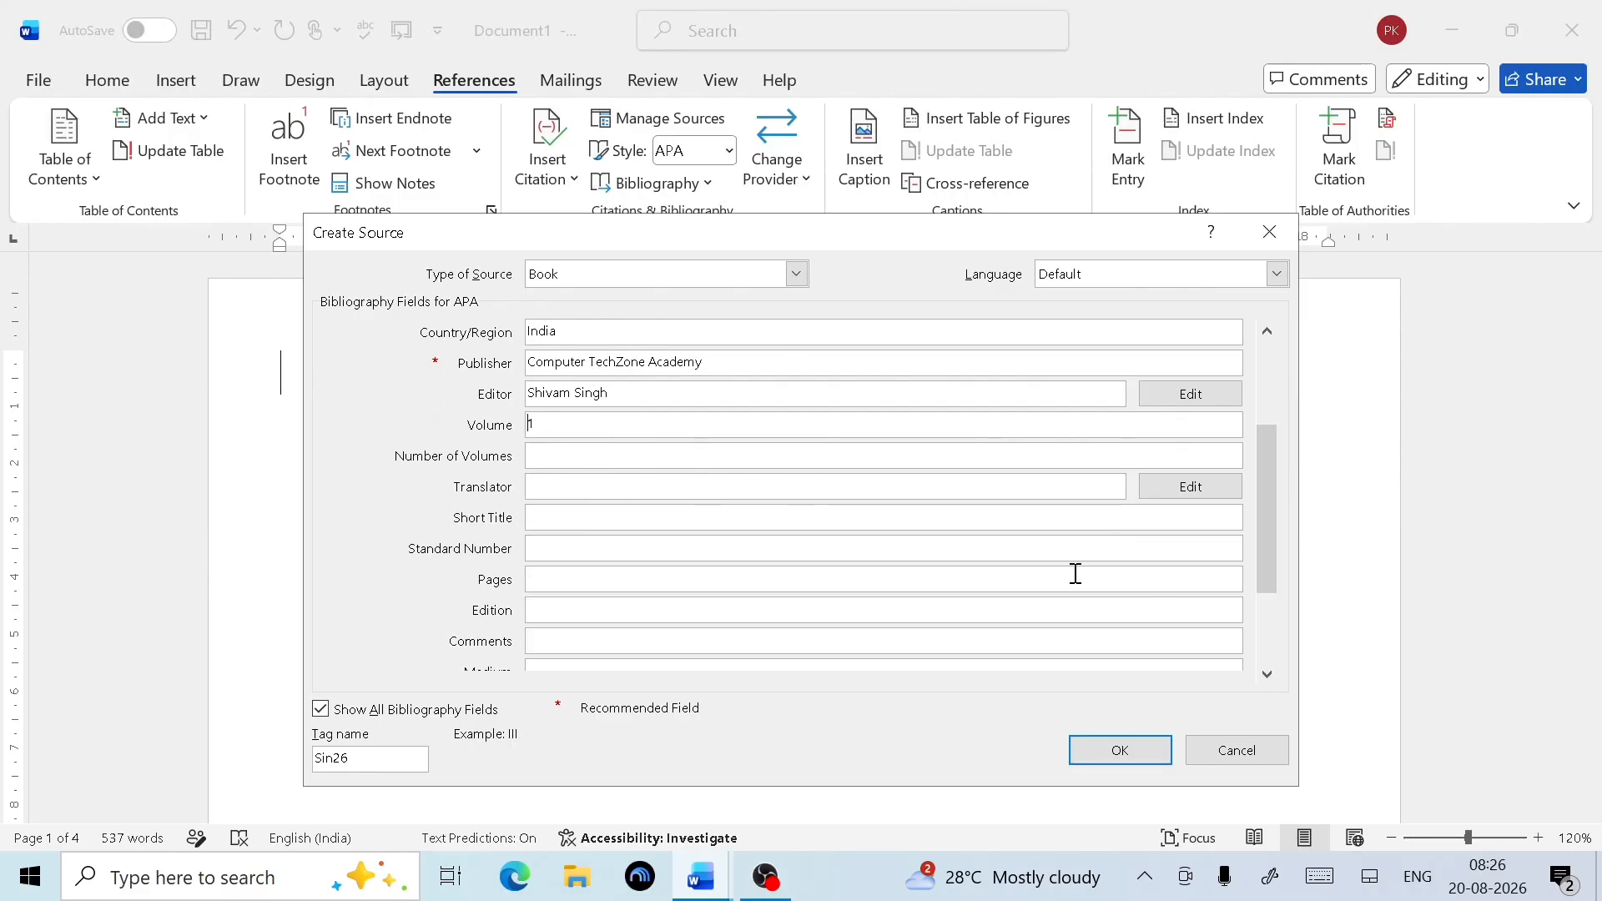
pyautogui.click(558, 487)
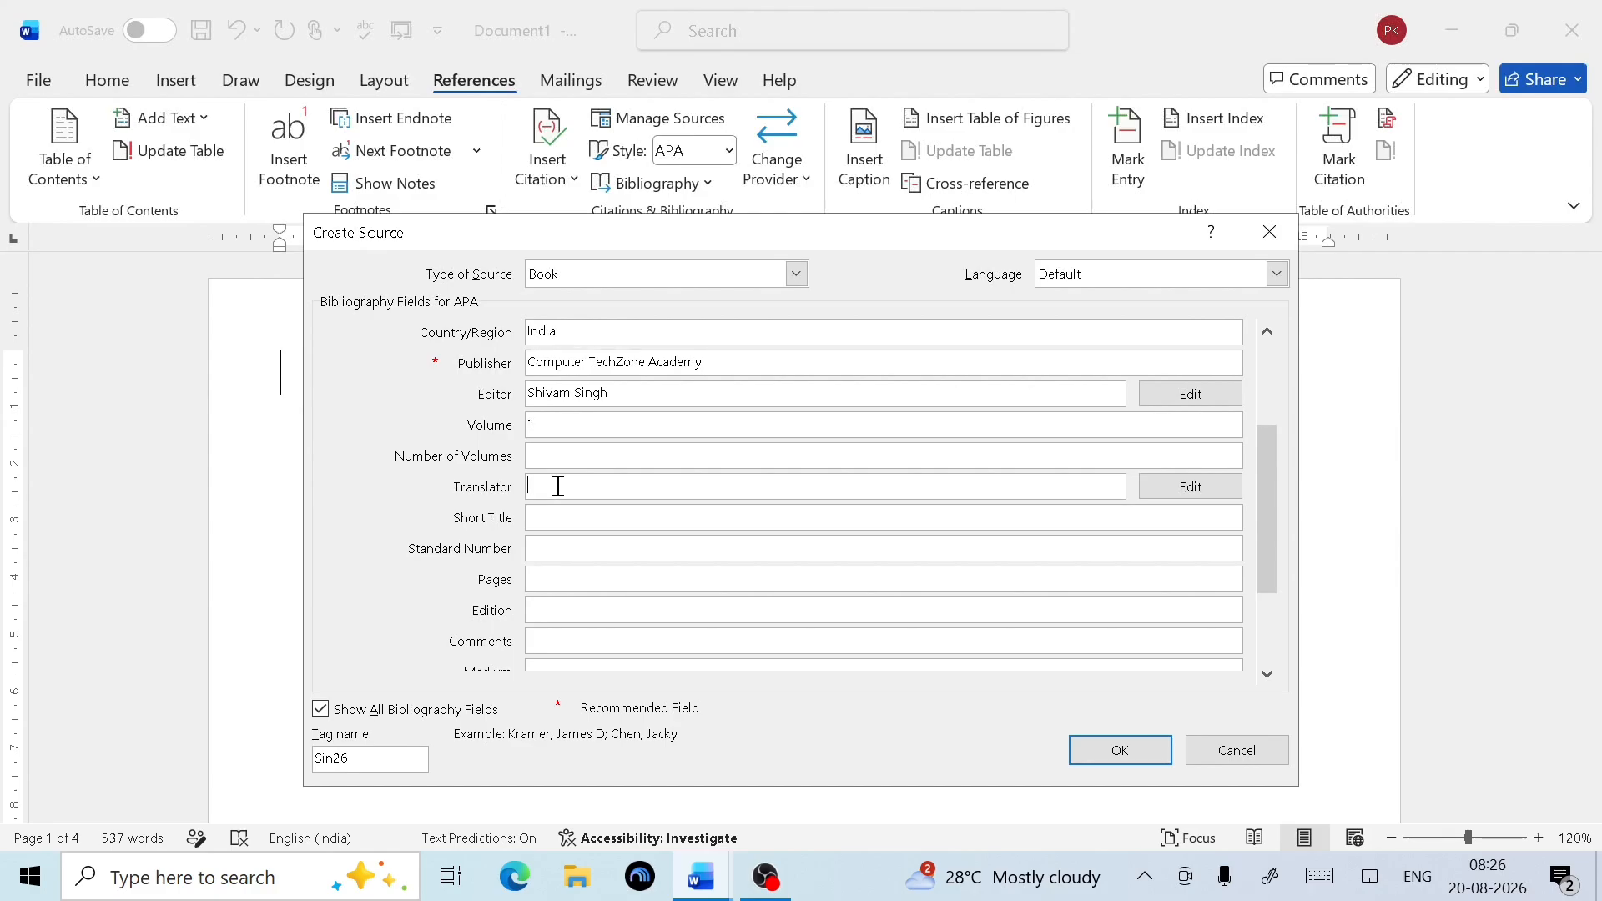
pyautogui.click(615, 516)
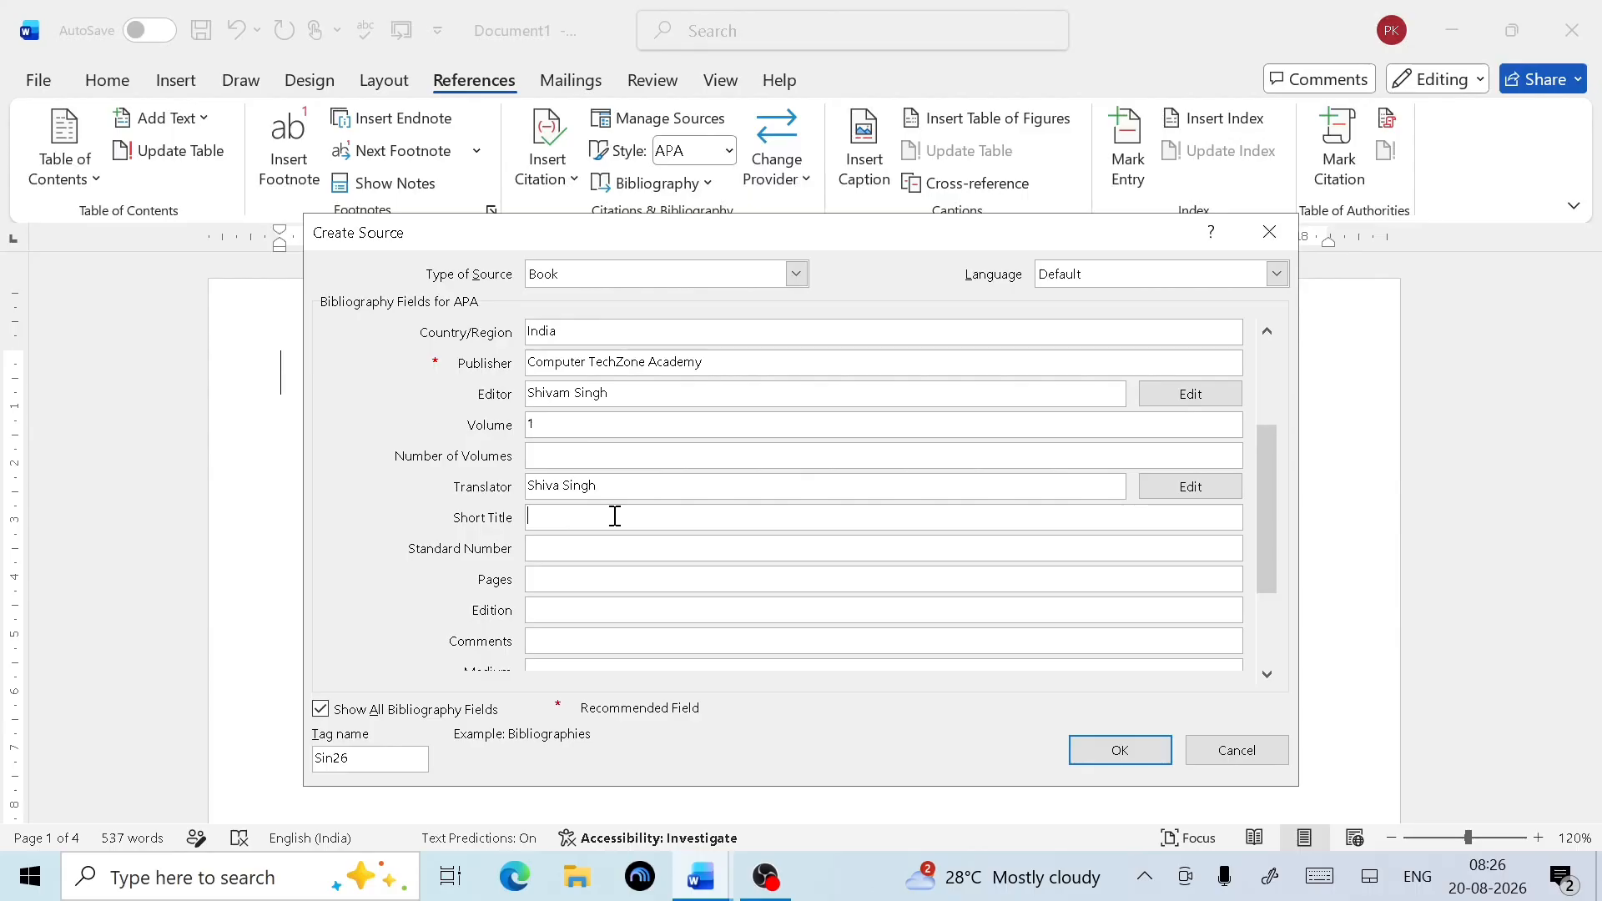
pyautogui.write('C M Book')
# Fill in pages 5, edition '1st Edition' and medium English
pyautogui.click(585, 586)
pyautogui.write('5')
pyautogui.click(571, 611)
pyautogui.write('1st Edition')
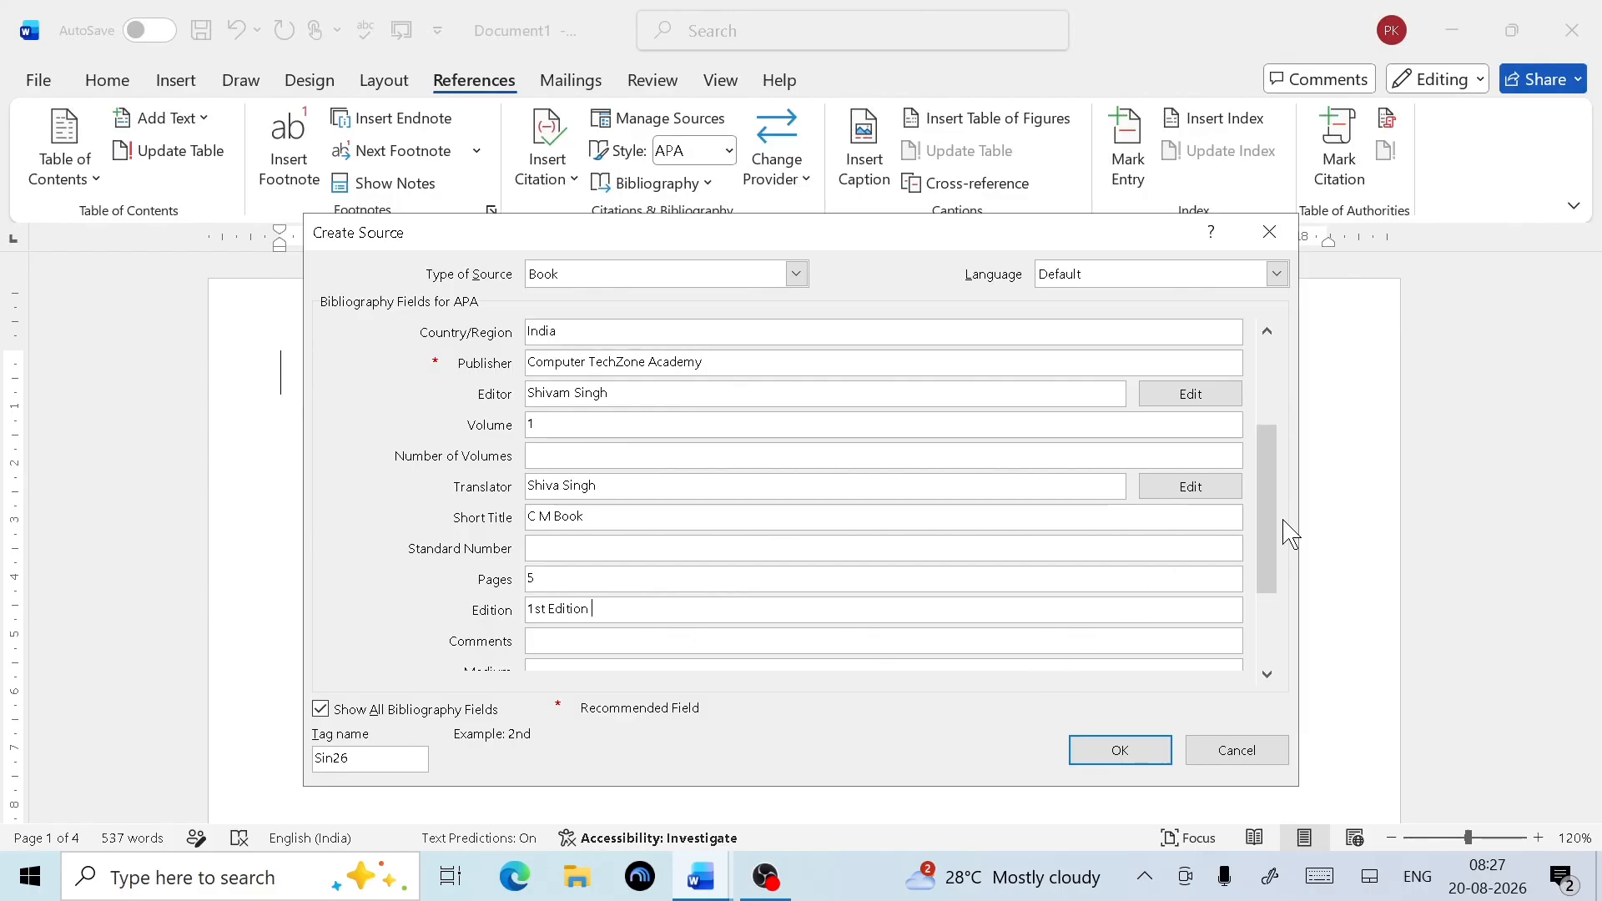
pyautogui.moveTo(1282, 547); pyautogui.dragTo(1260, 637)
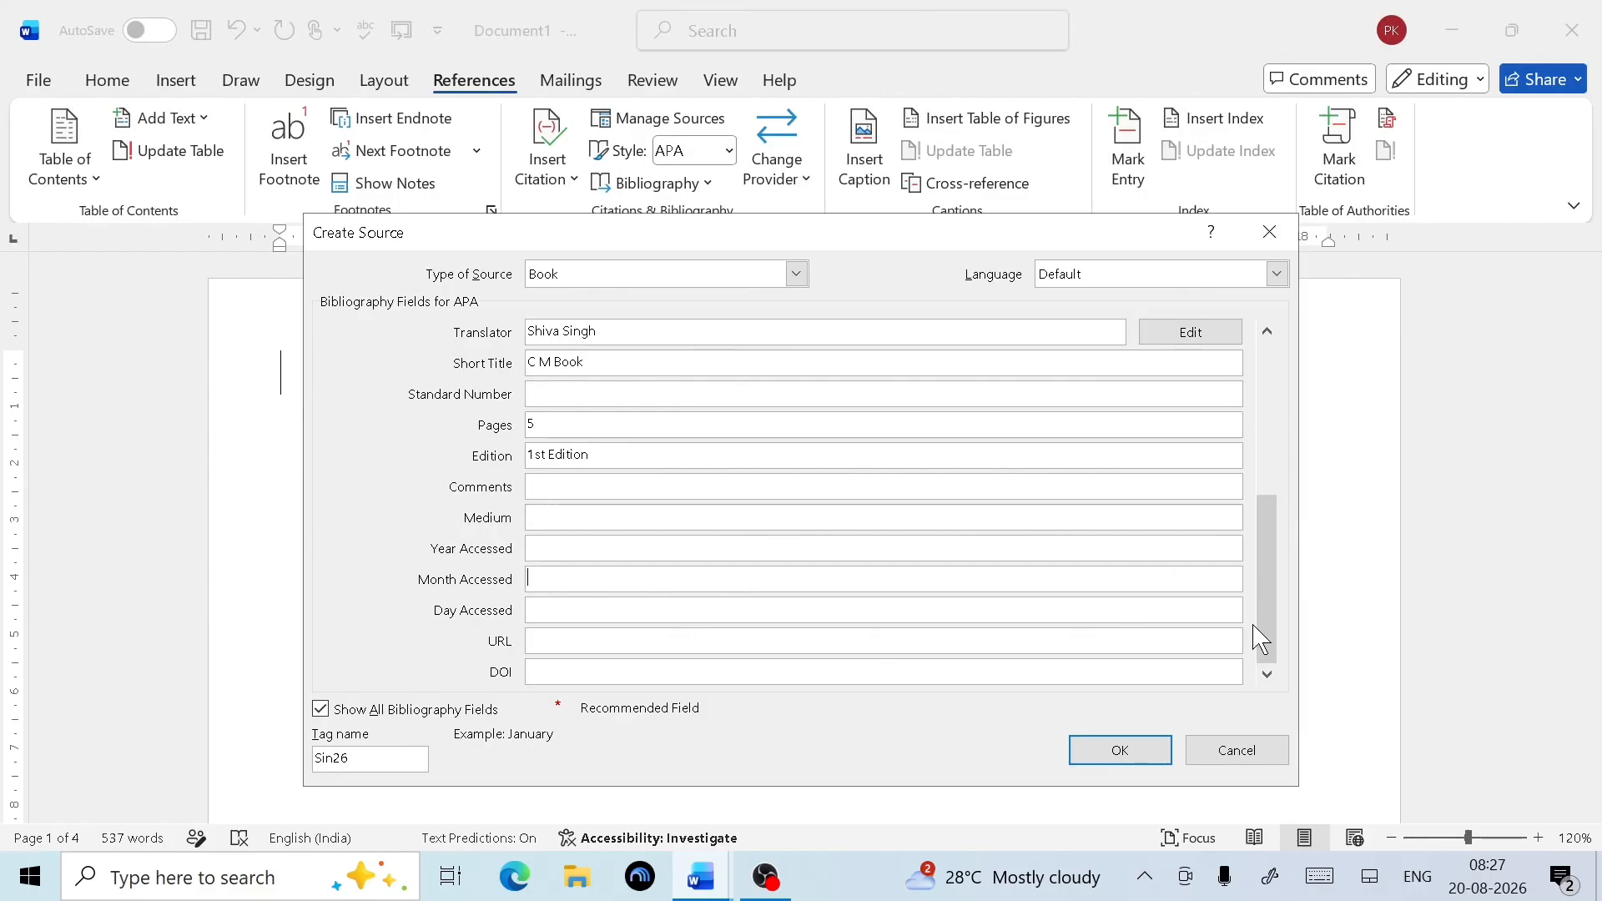
pyautogui.click(544, 519)
pyautogui.write('English')
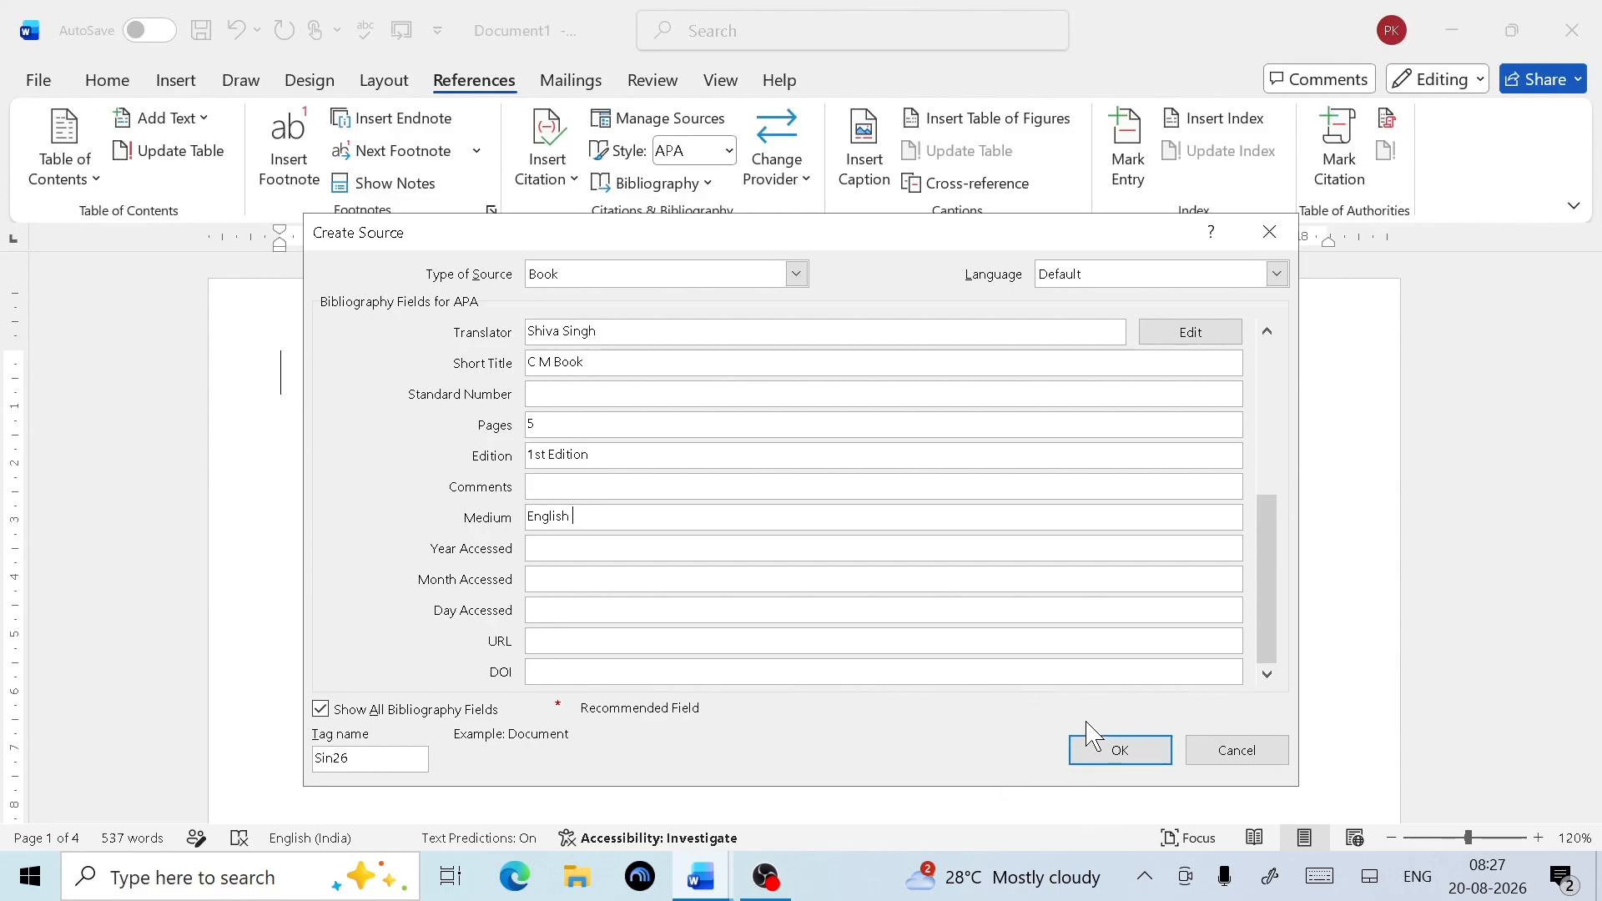
# Save the Computer Master Book source so its 2026 citation is inserted, then select it
pyautogui.click(1129, 767)
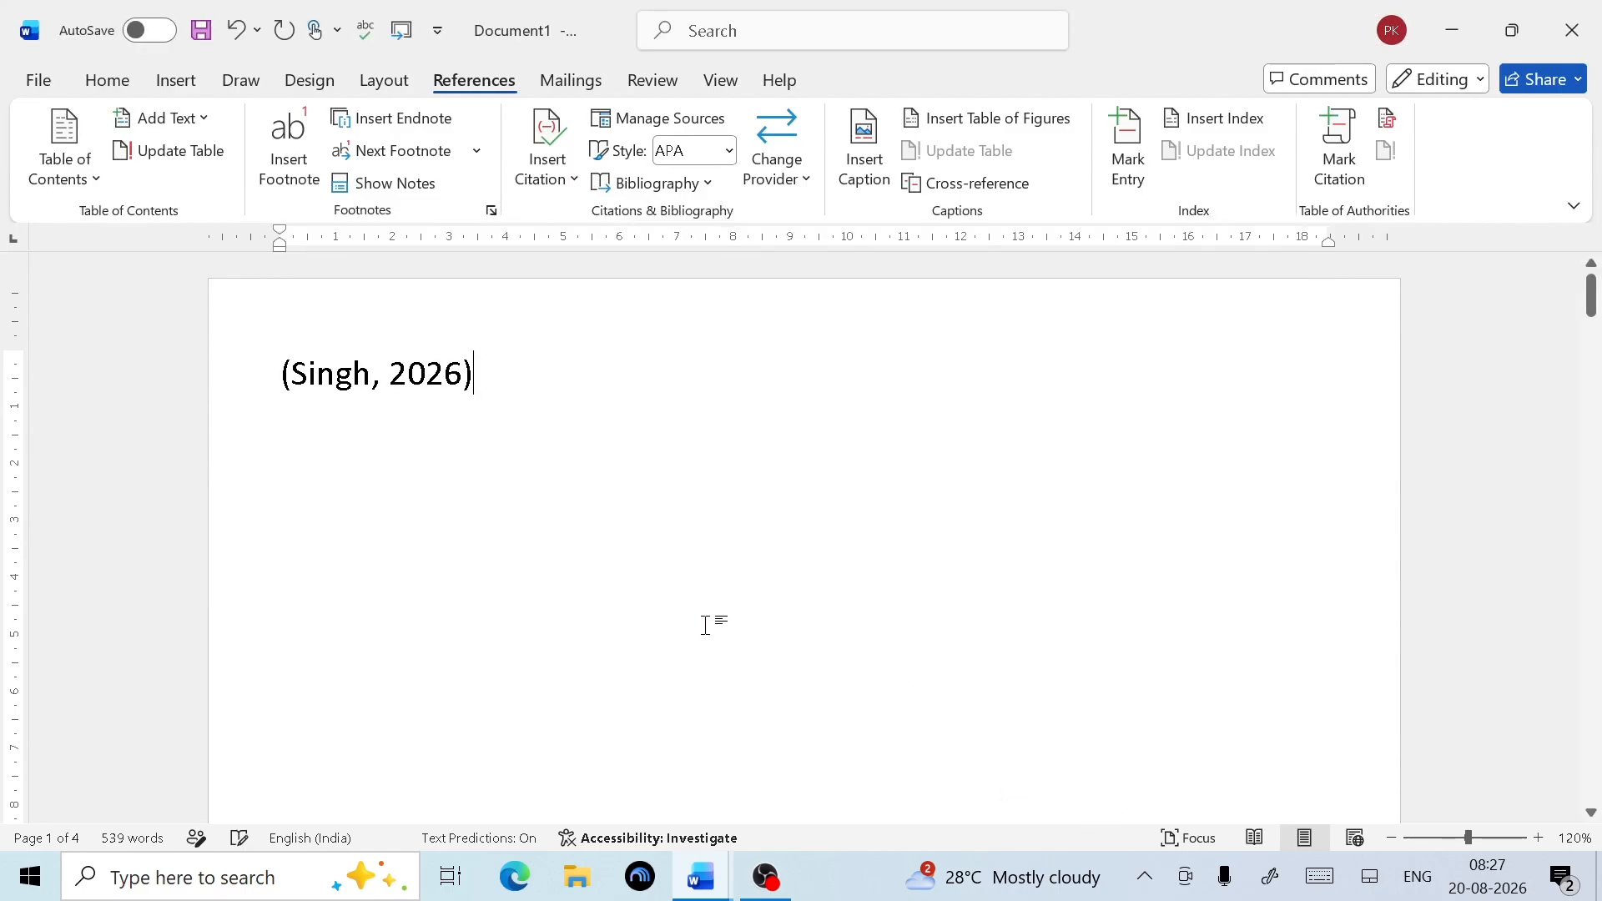
pyautogui.click(361, 407)
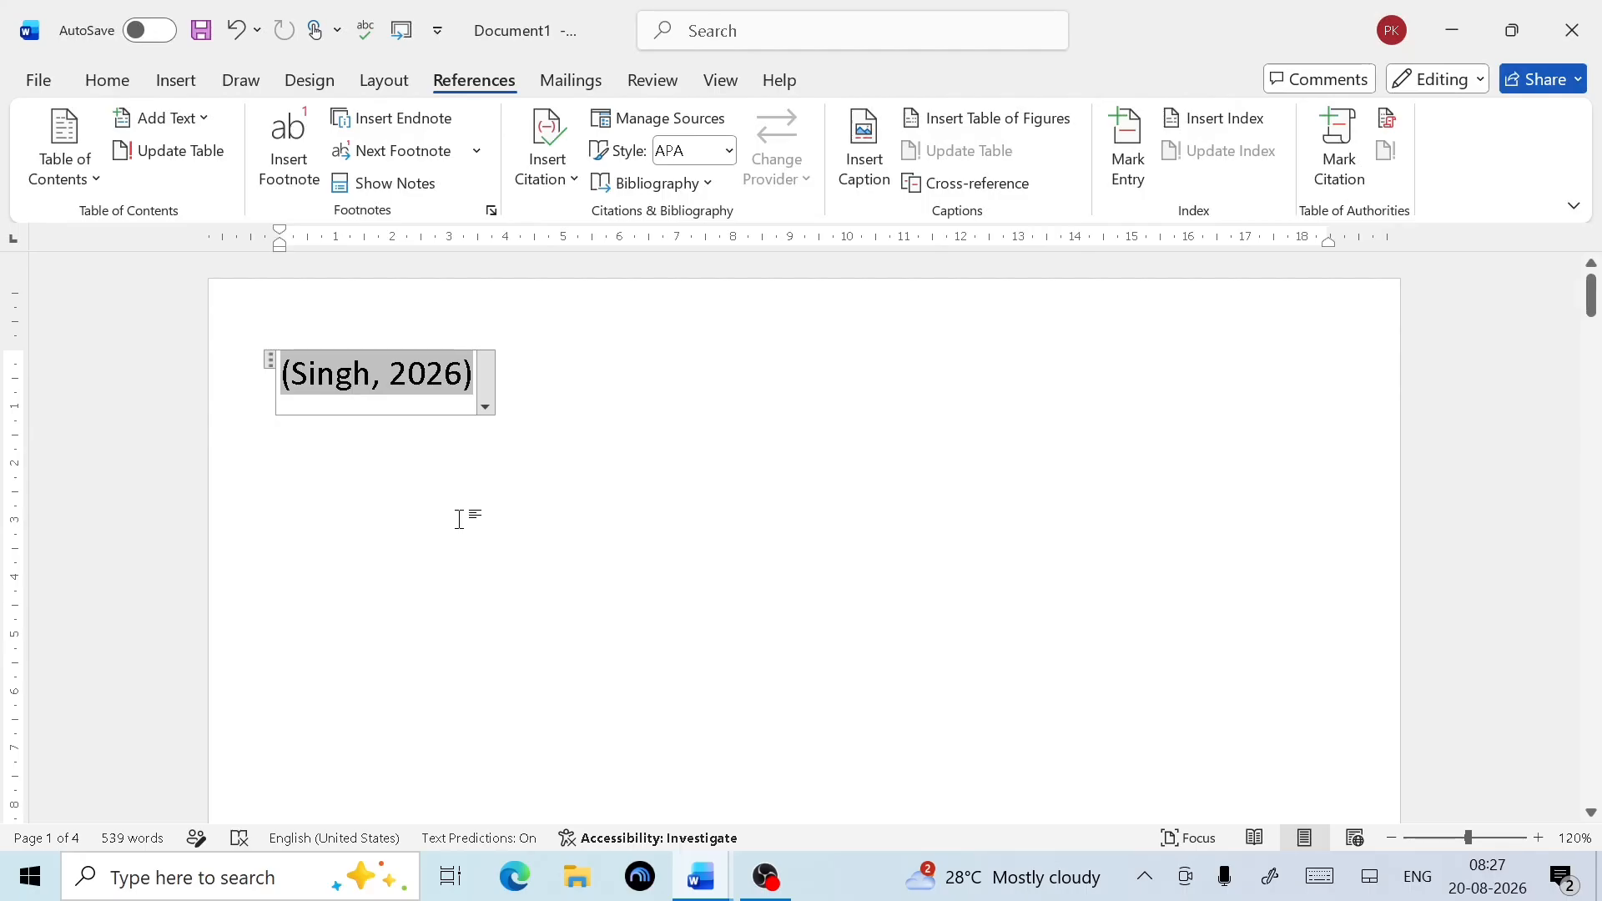
pyautogui.click(588, 436)
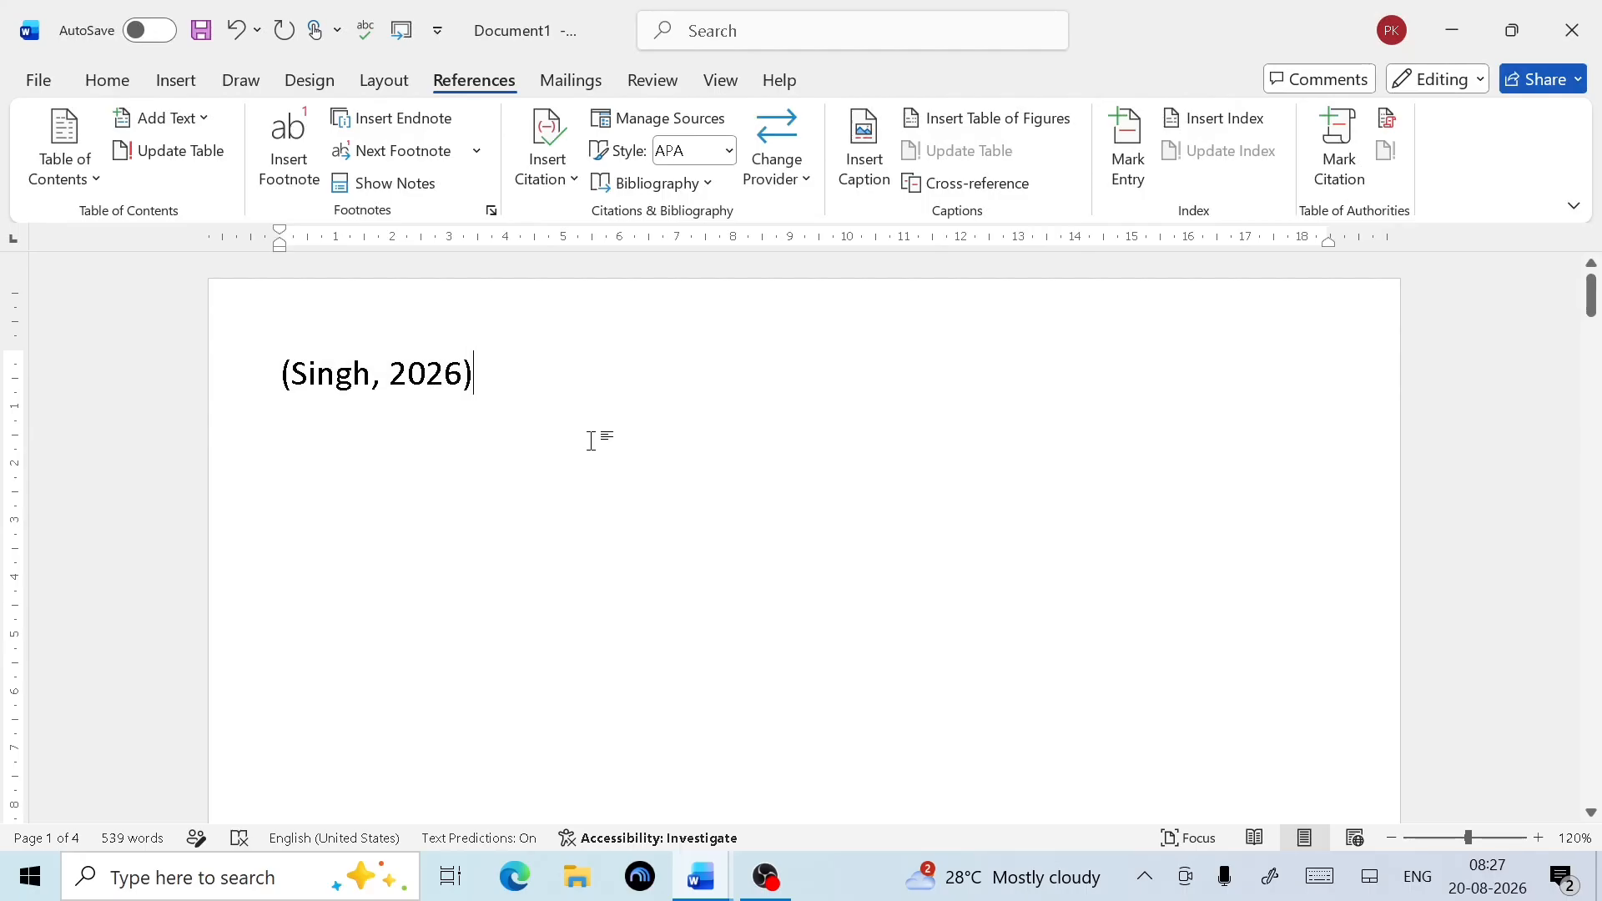
pyautogui.click(464, 382)
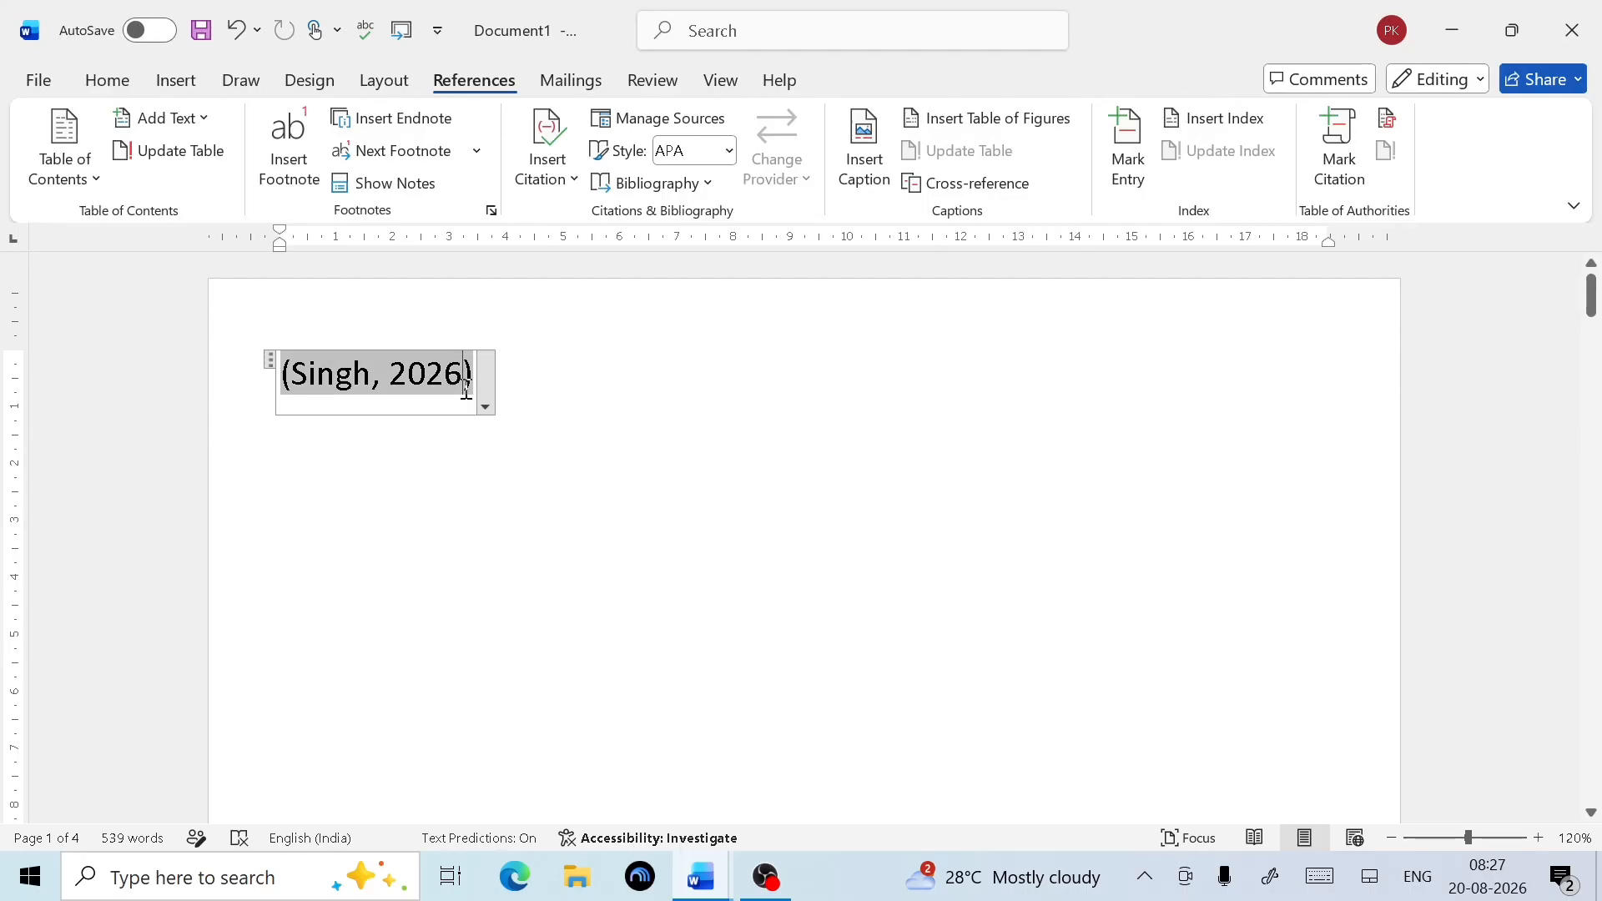
# Review the Computer Master Book sources in Manage Sources and close it
pyautogui.click(686, 121)
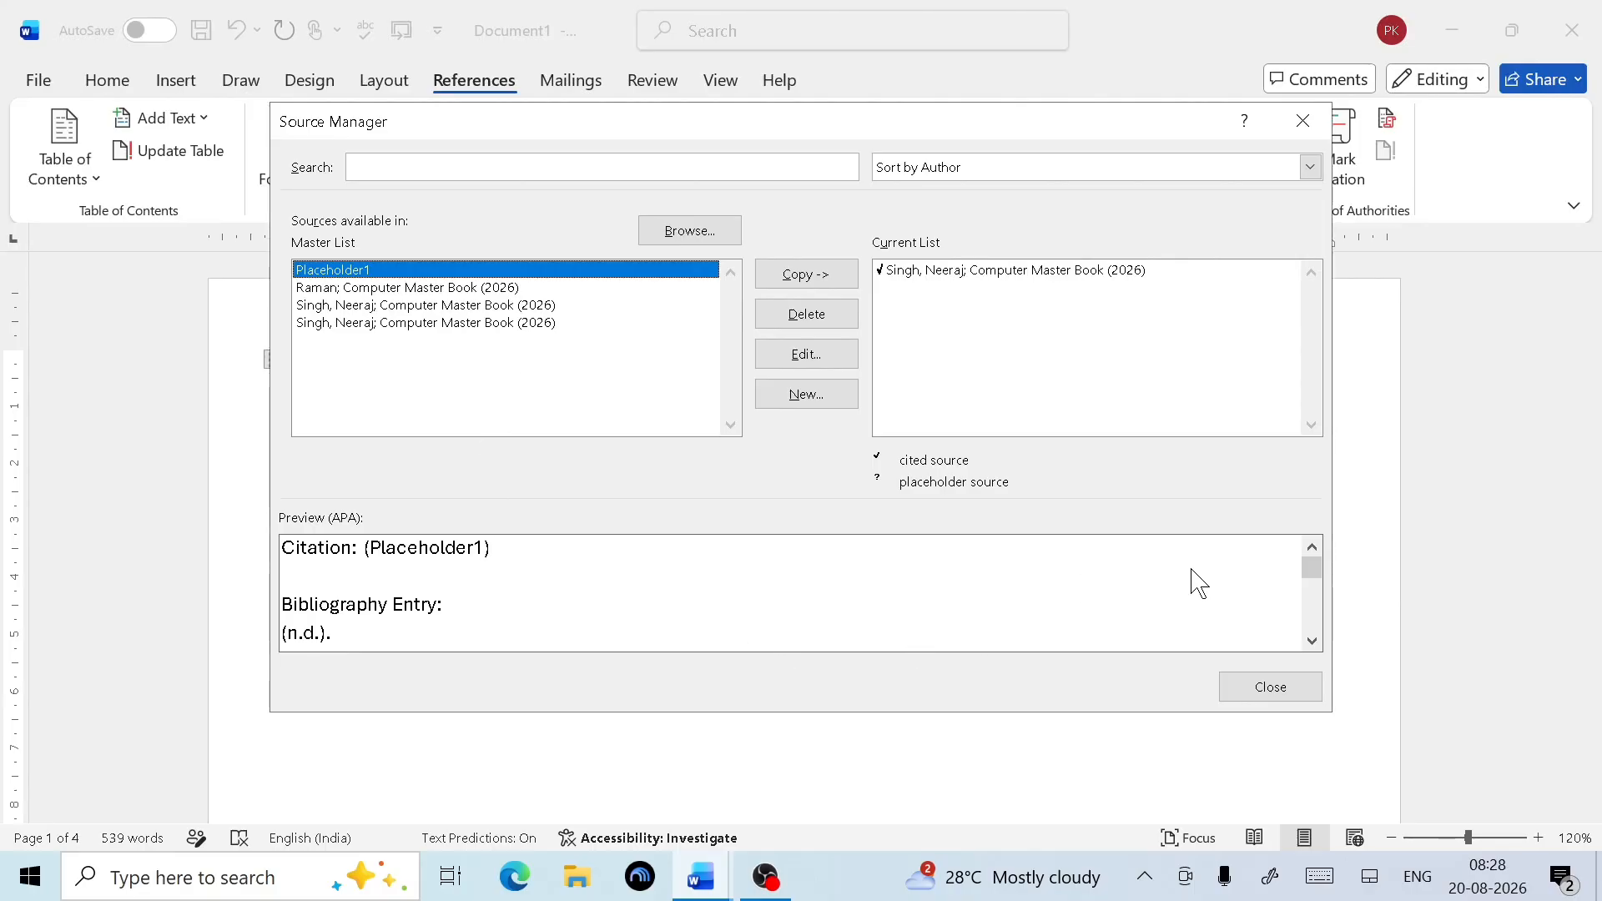
pyautogui.moveTo(1313, 570); pyautogui.dragTo(1312, 616)
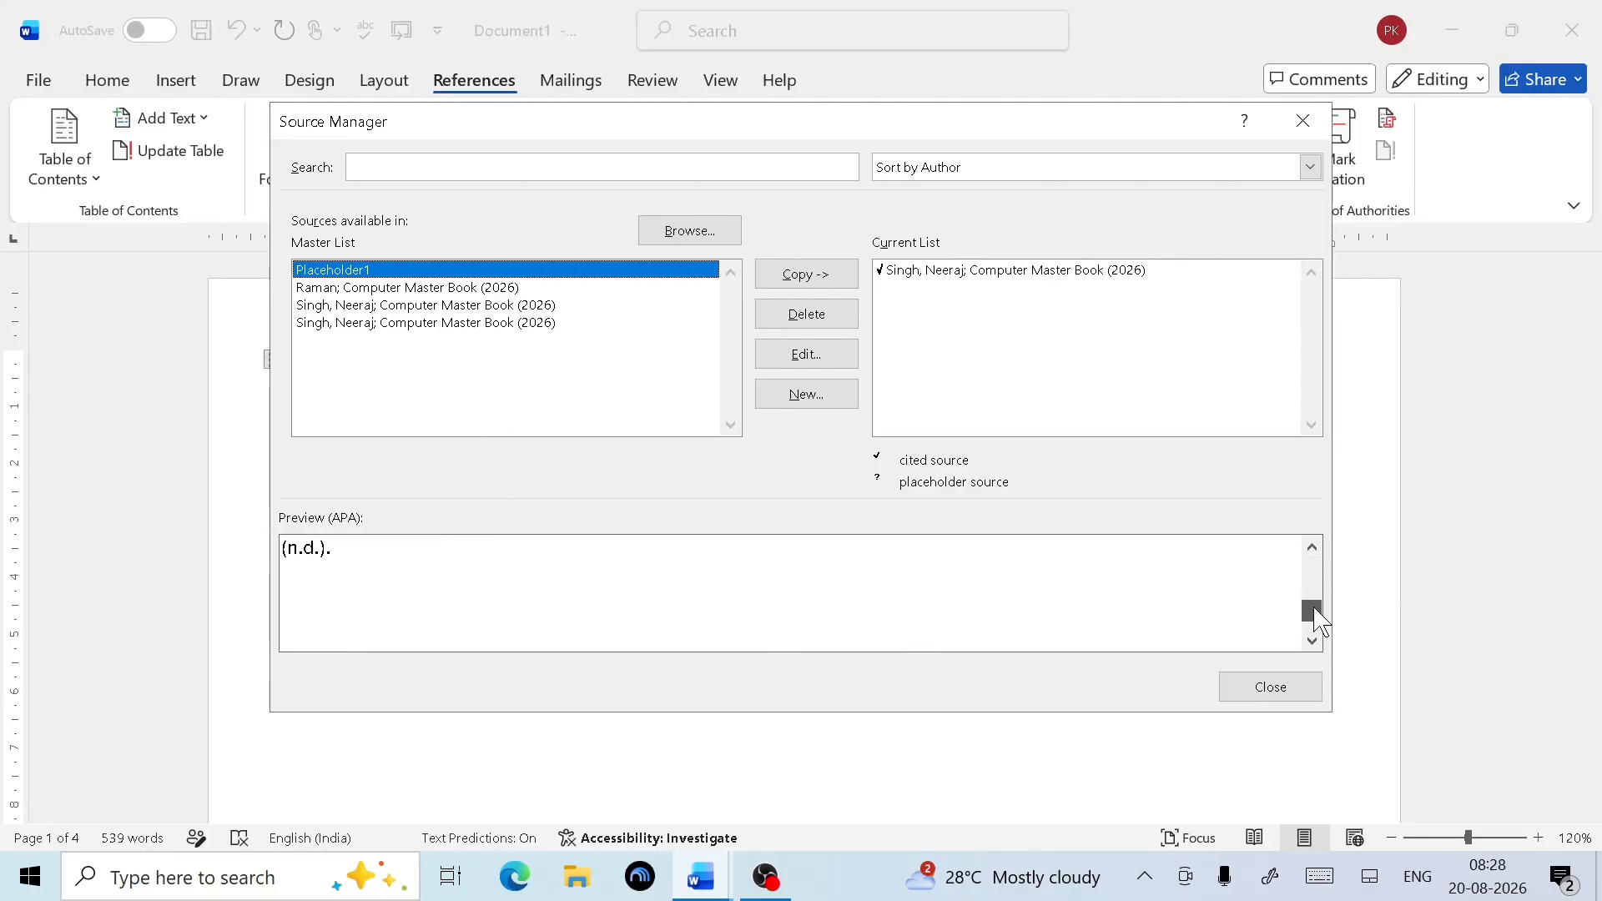
pyautogui.click(1271, 696)
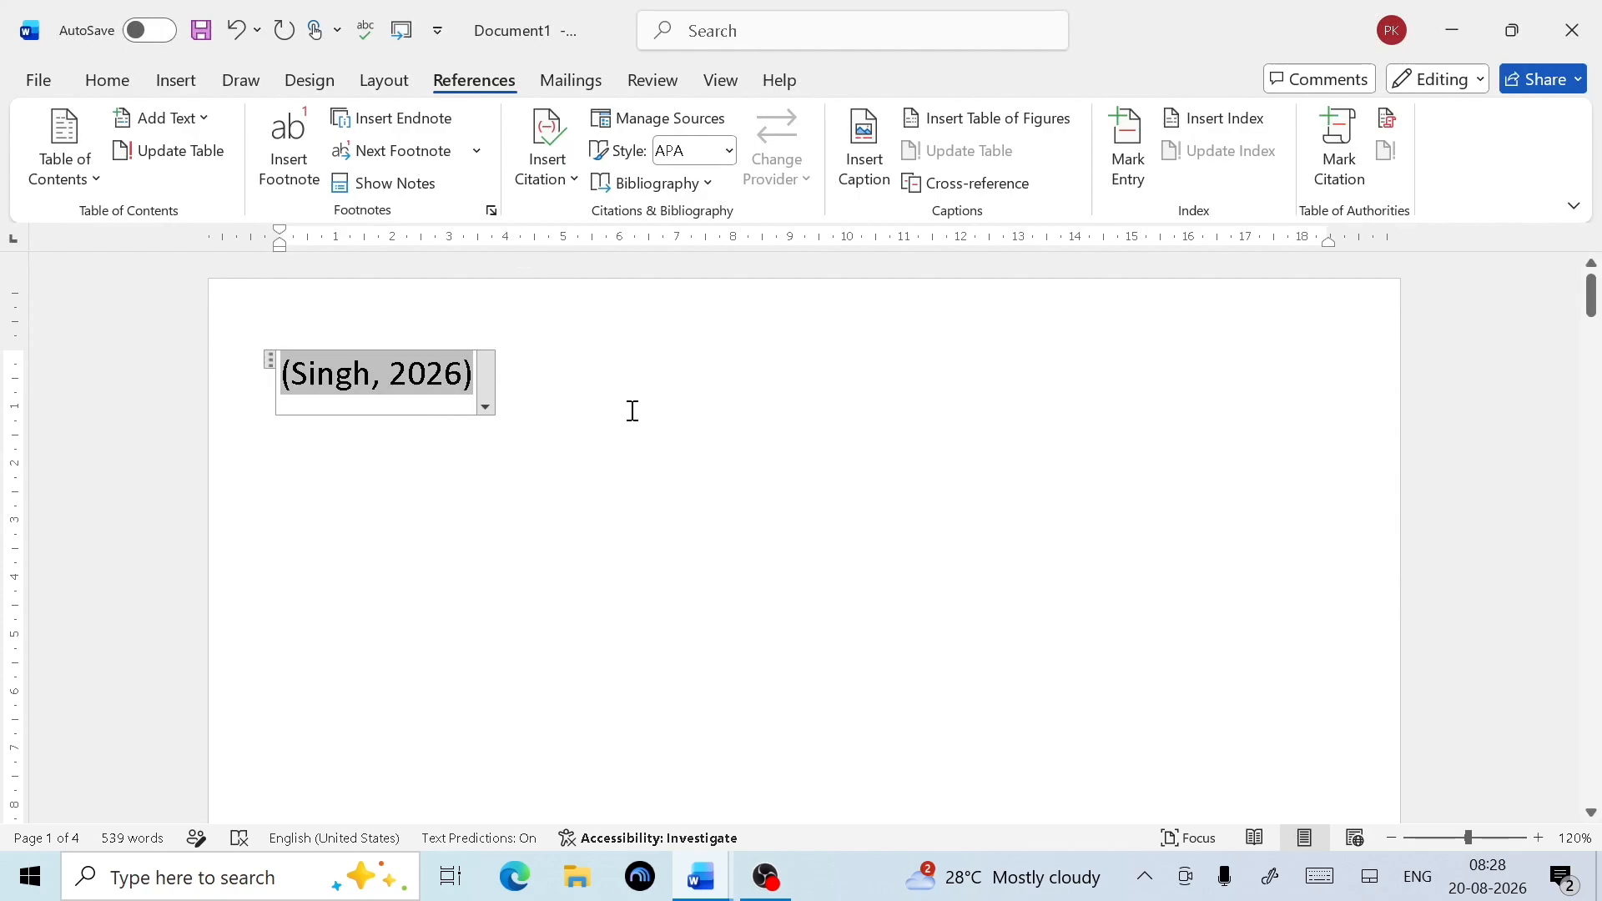
# Switch the citation style to MLA and back to APA, then show the bibliography formats
pyautogui.click(729, 151)
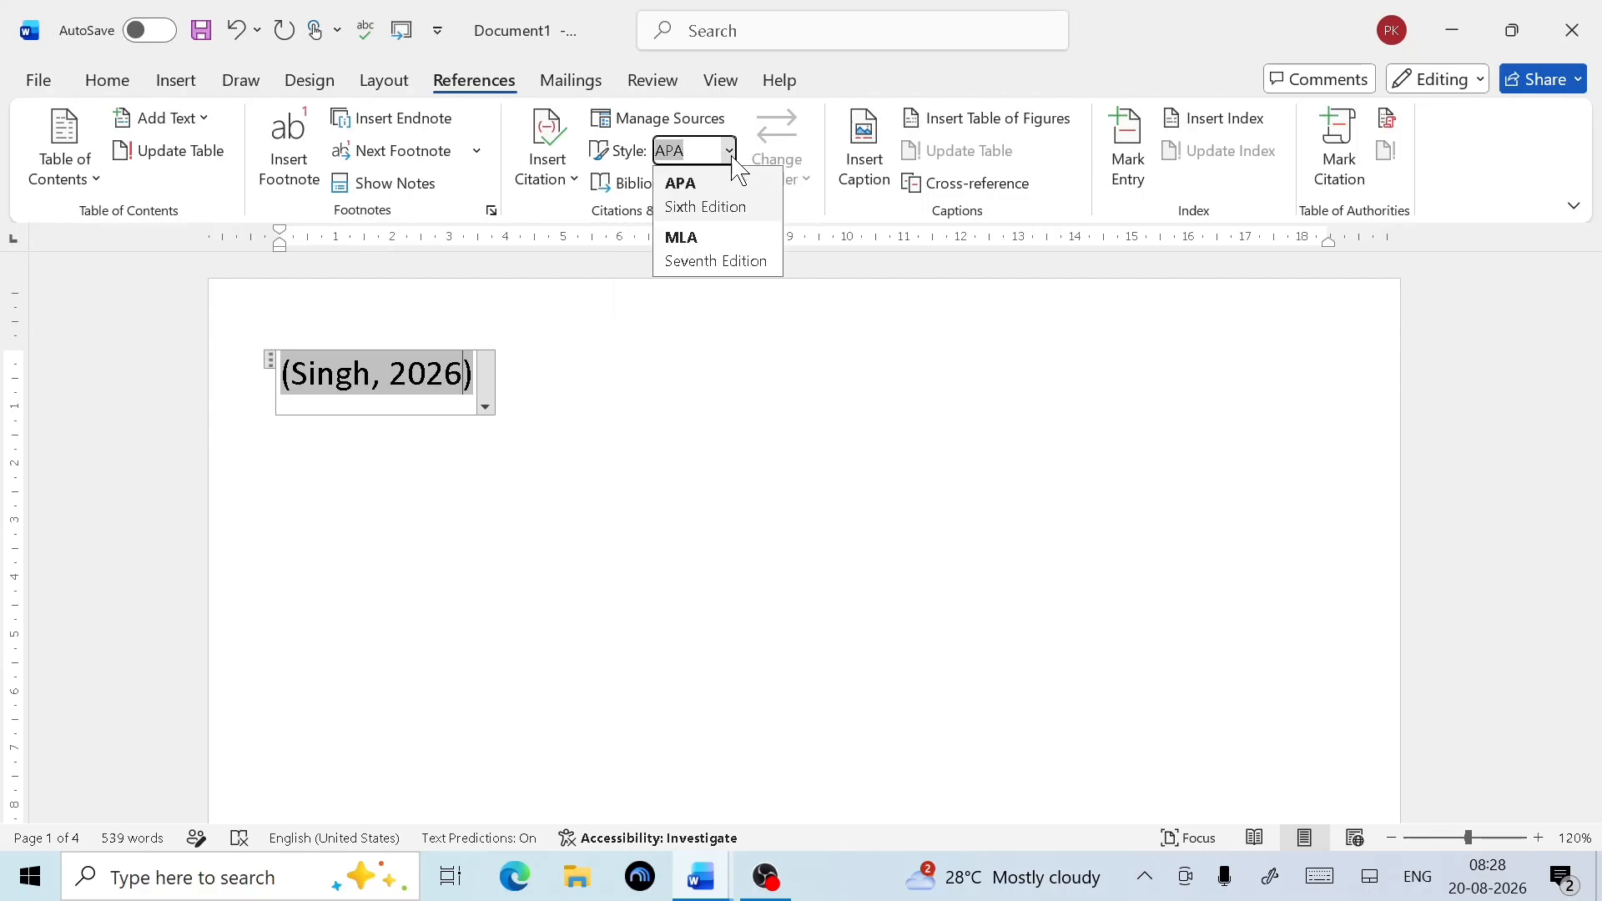
pyautogui.click(710, 244)
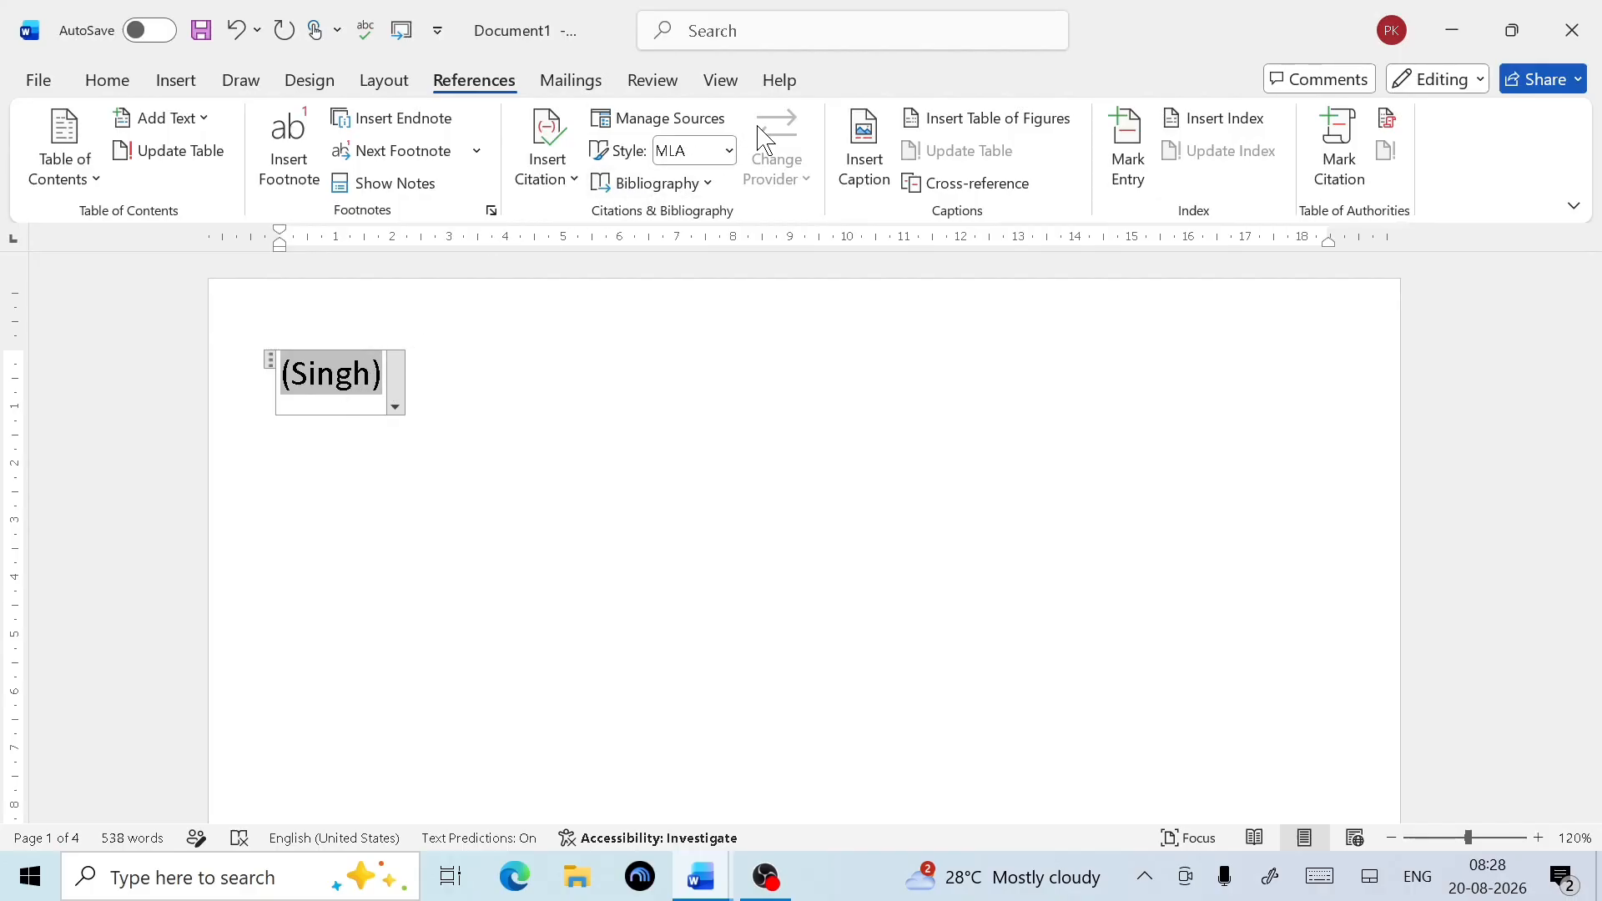
pyautogui.click(729, 151)
pyautogui.click(716, 187)
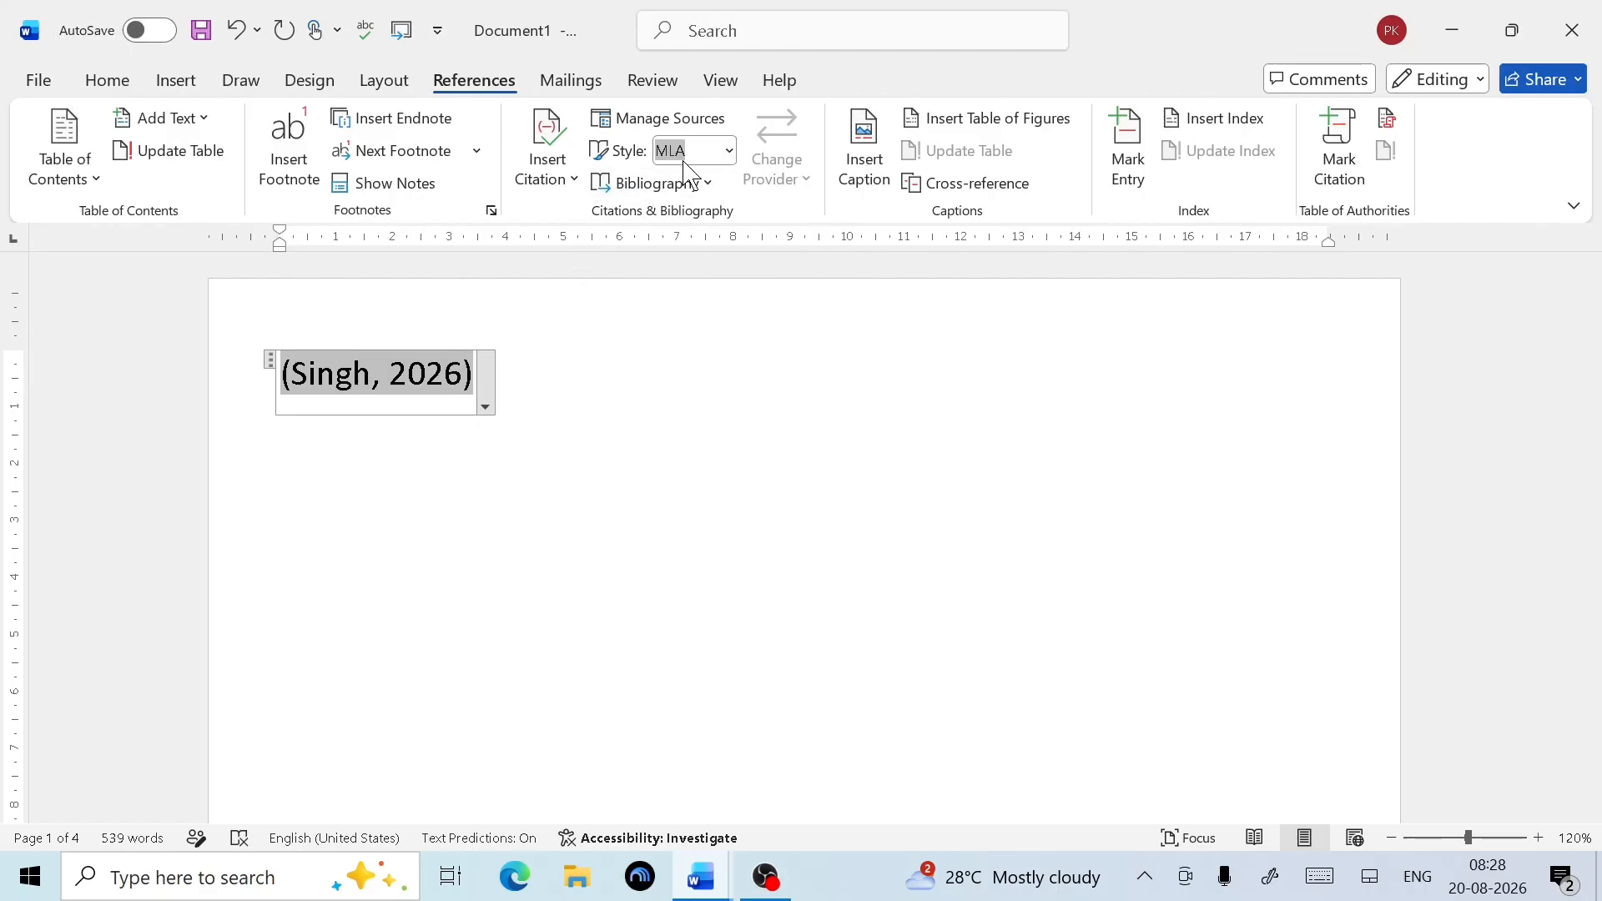
pyautogui.click(706, 185)
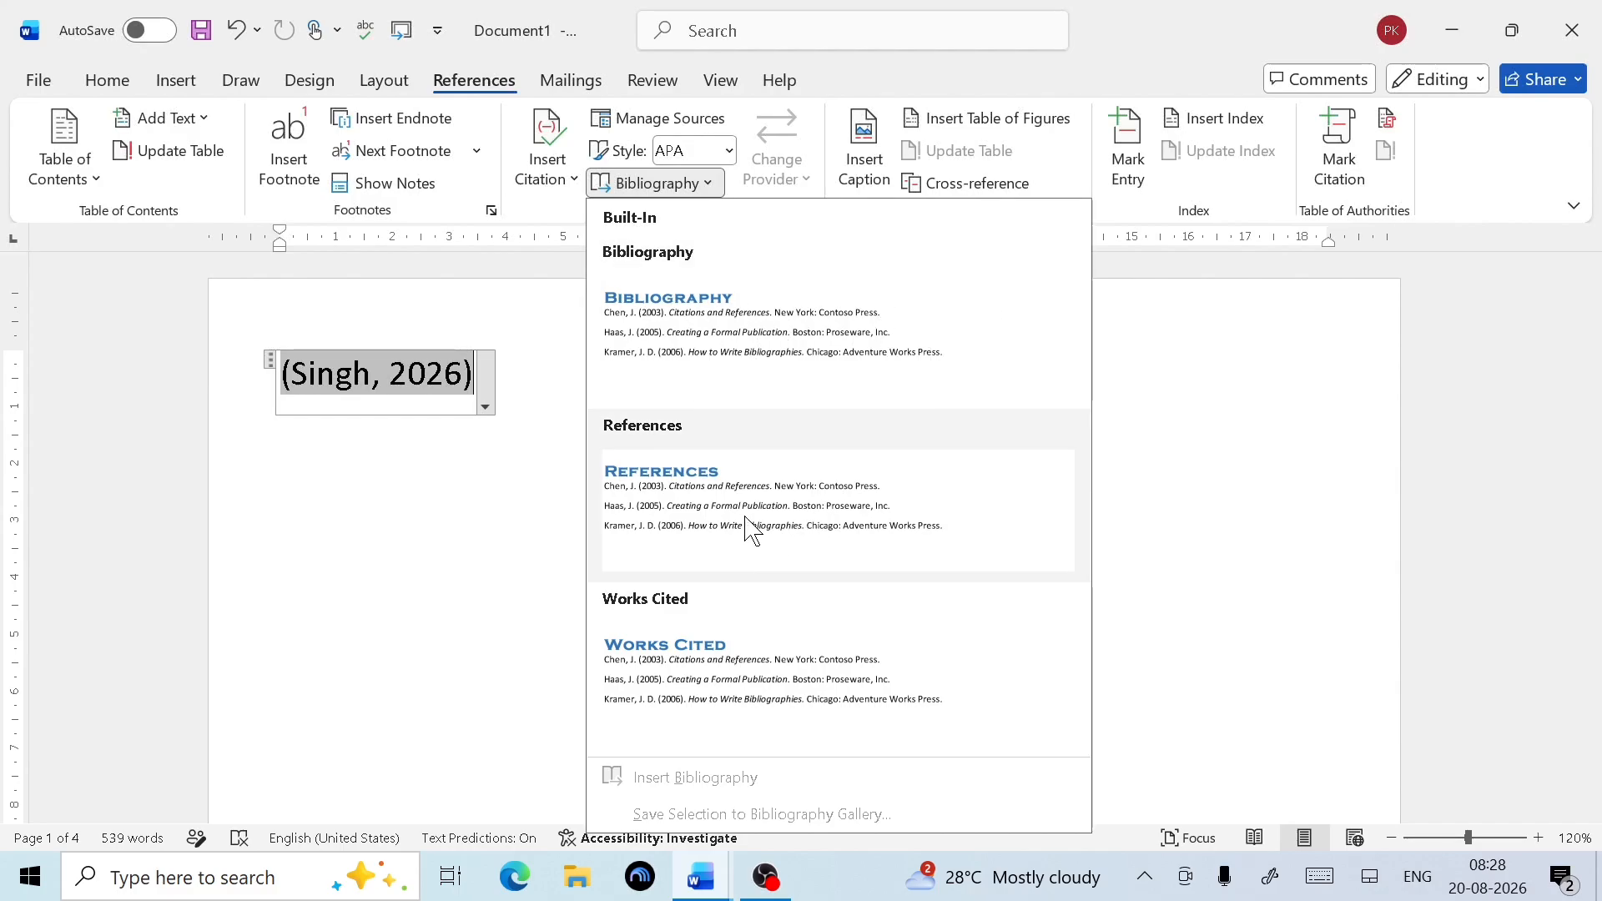
# Insert the built-in Bibliography after the citation, listing Computer Master Book (2026)
pyautogui.click(735, 333)
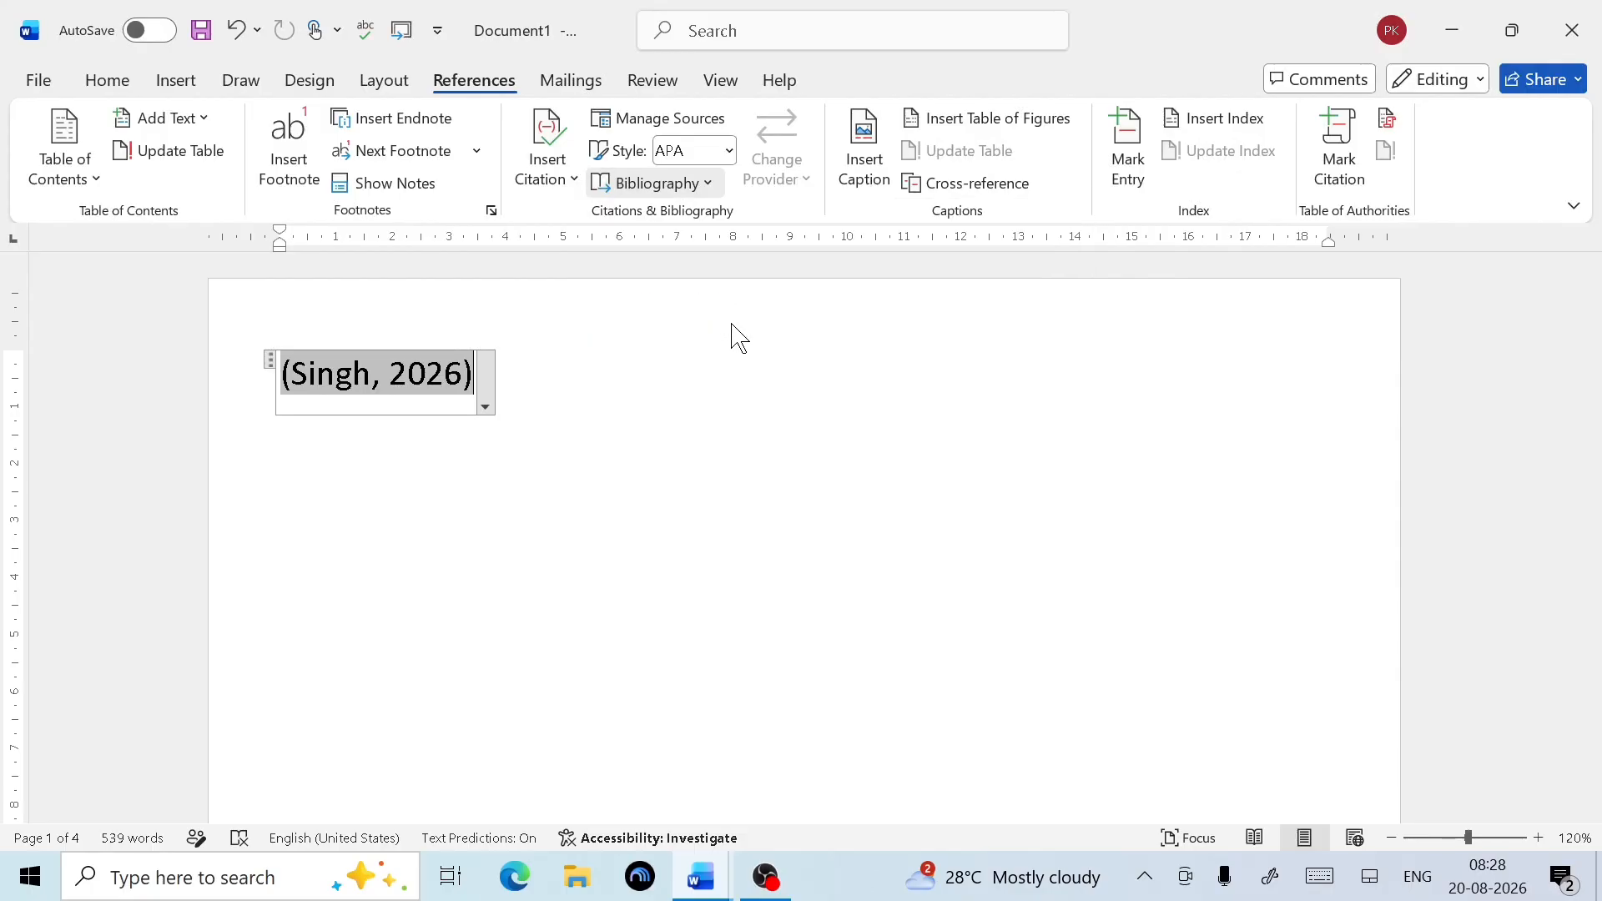
pyautogui.click(649, 182)
pyautogui.click(699, 325)
pyautogui.click(438, 476)
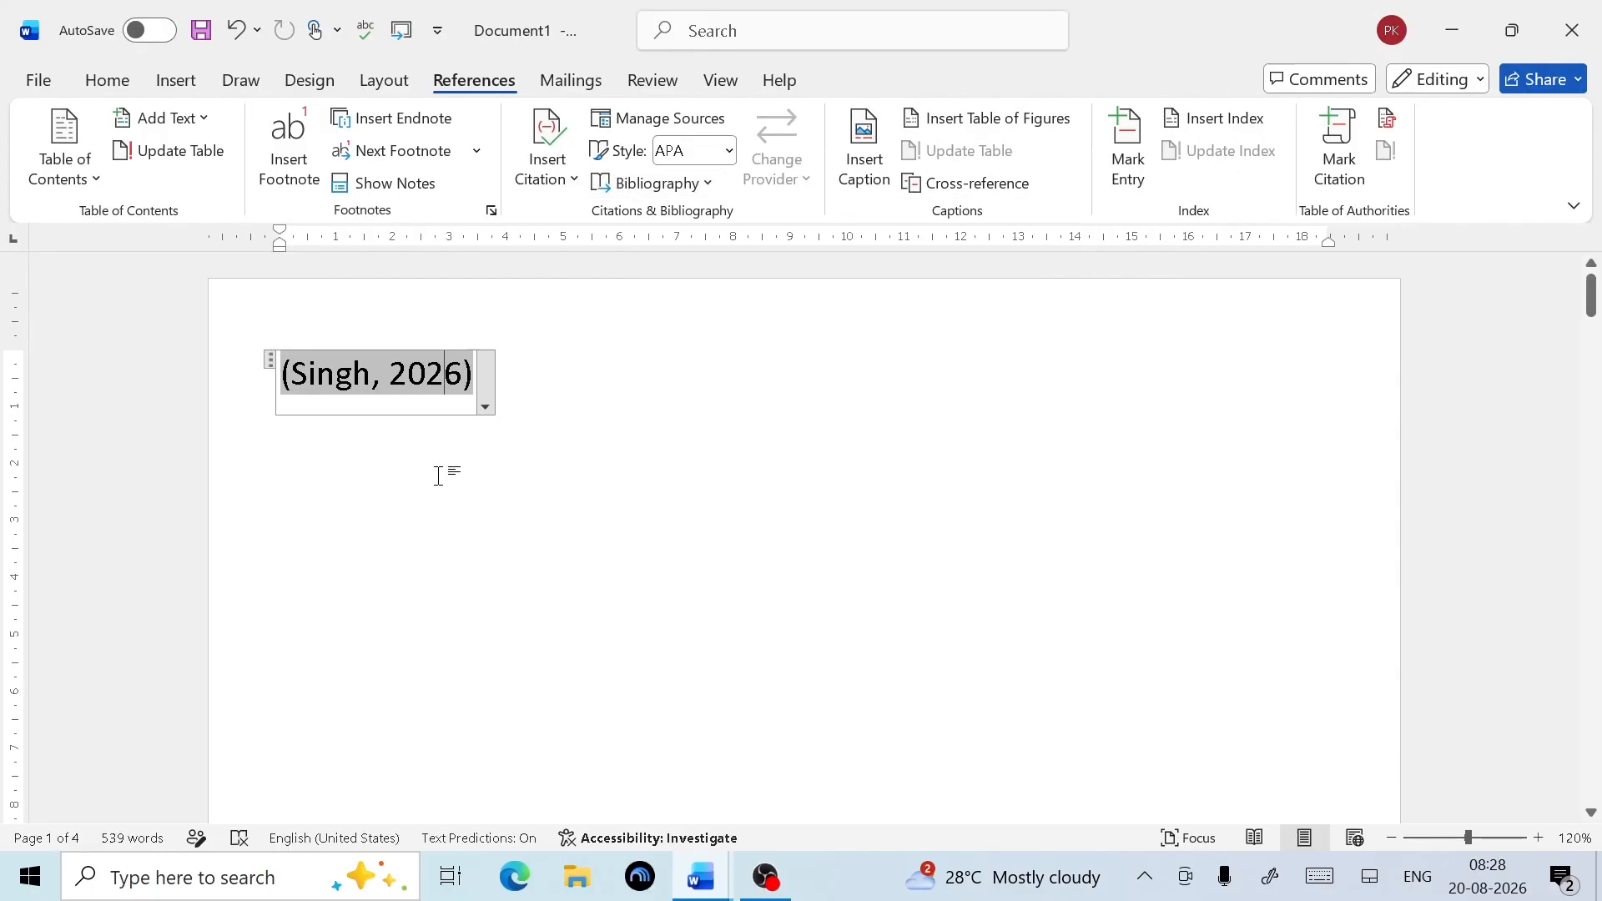
pyautogui.click(584, 406)
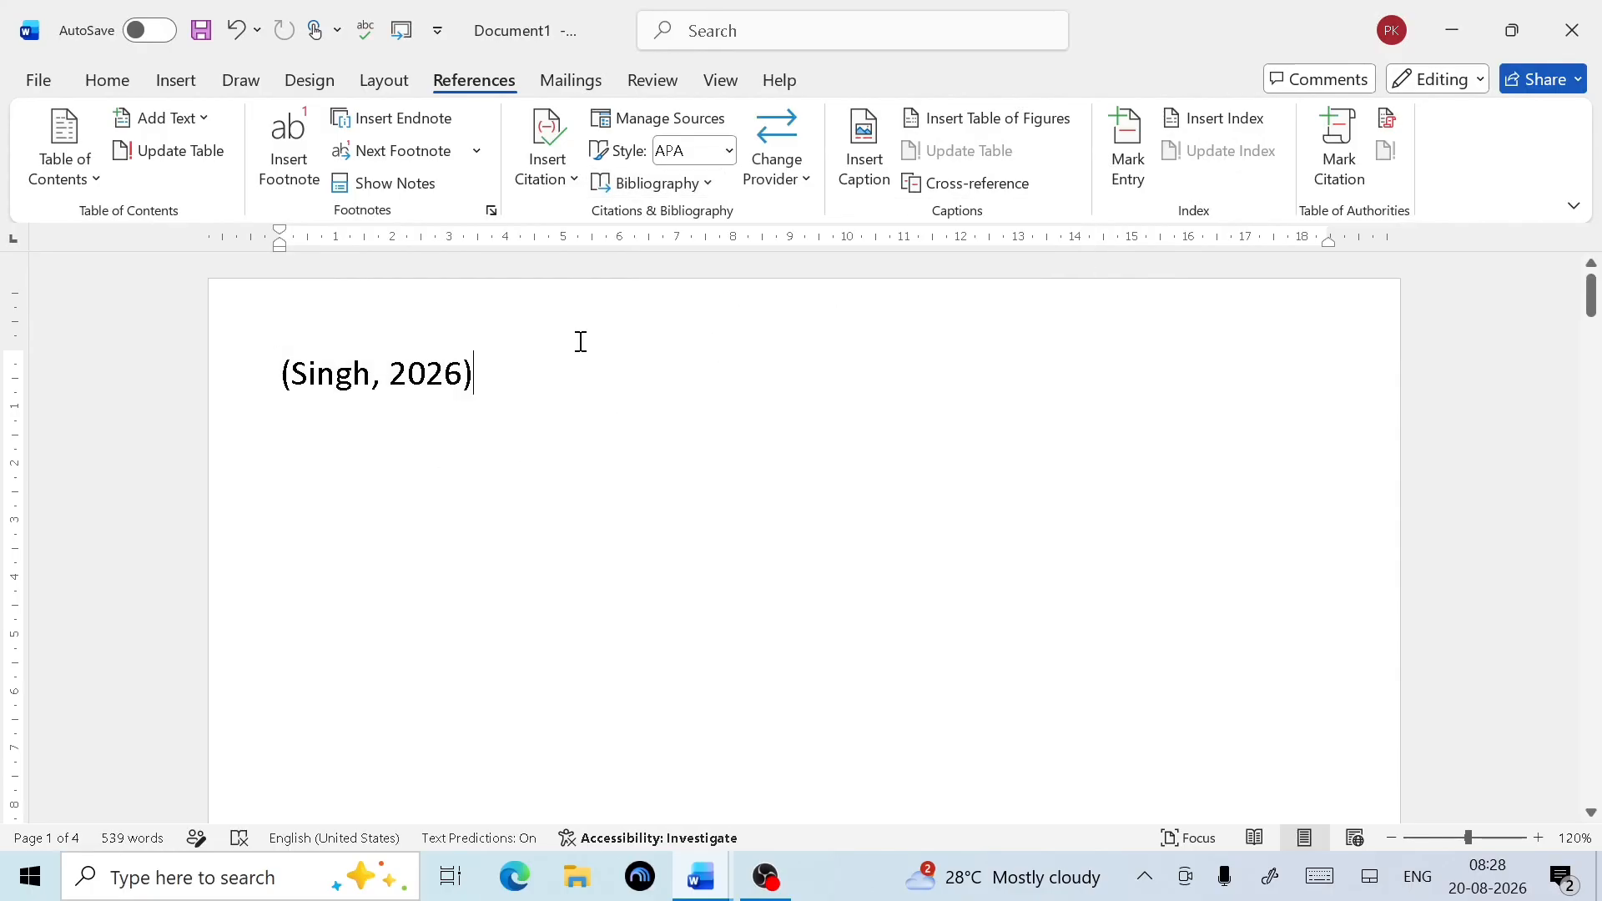
pyautogui.click(661, 185)
pyautogui.click(758, 325)
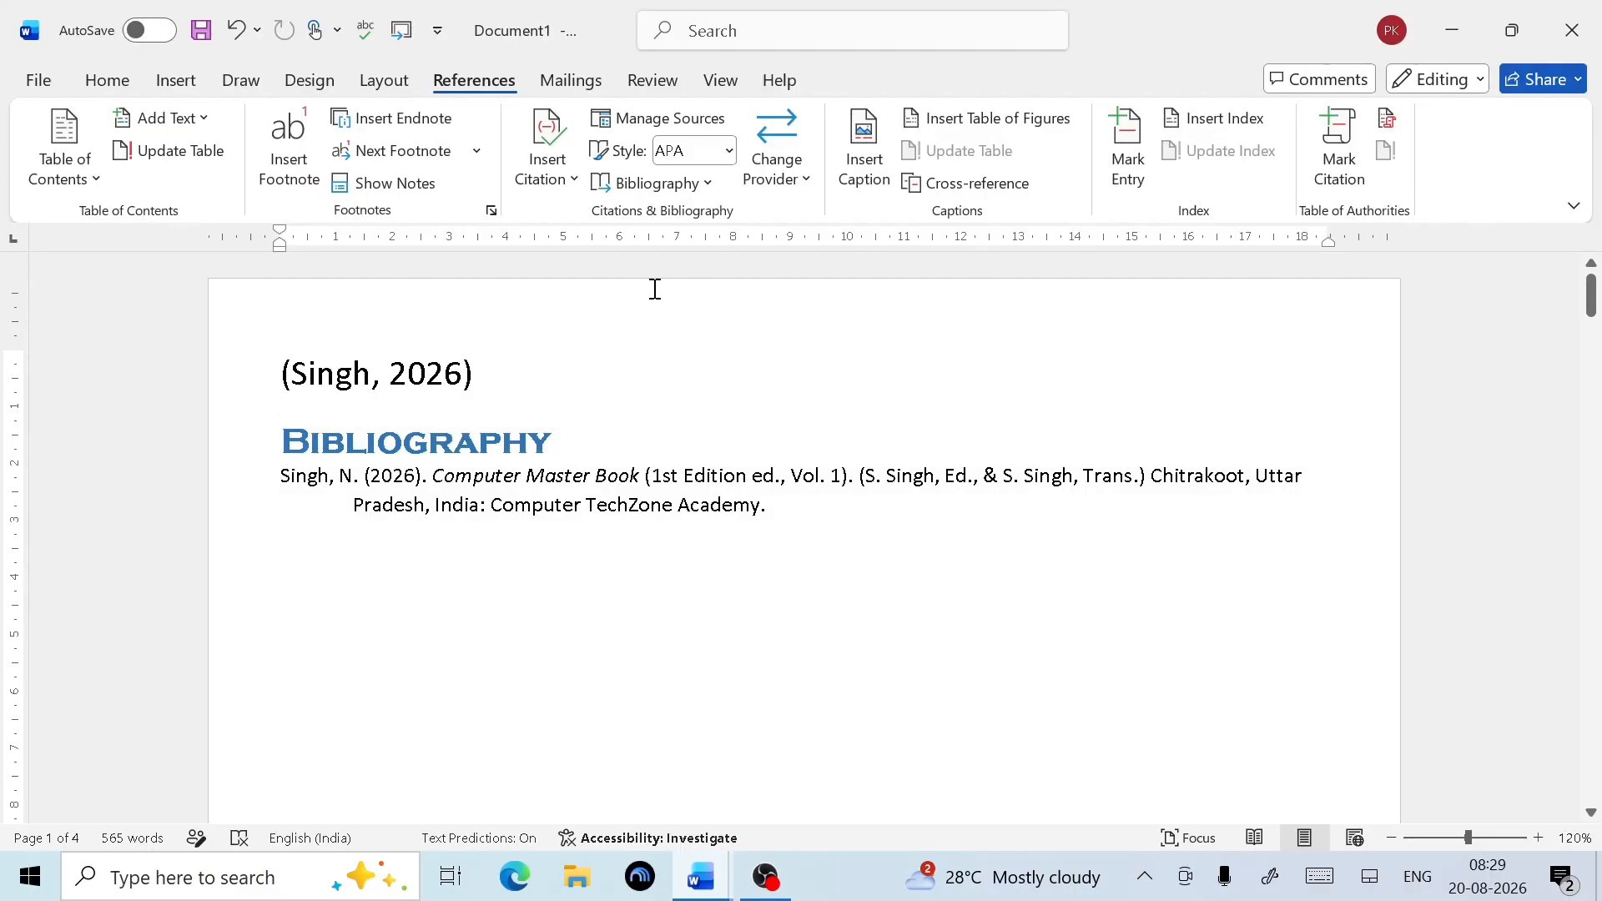
# Add a Works Cited section listing the book below the first Bibliography
pyautogui.click(664, 185)
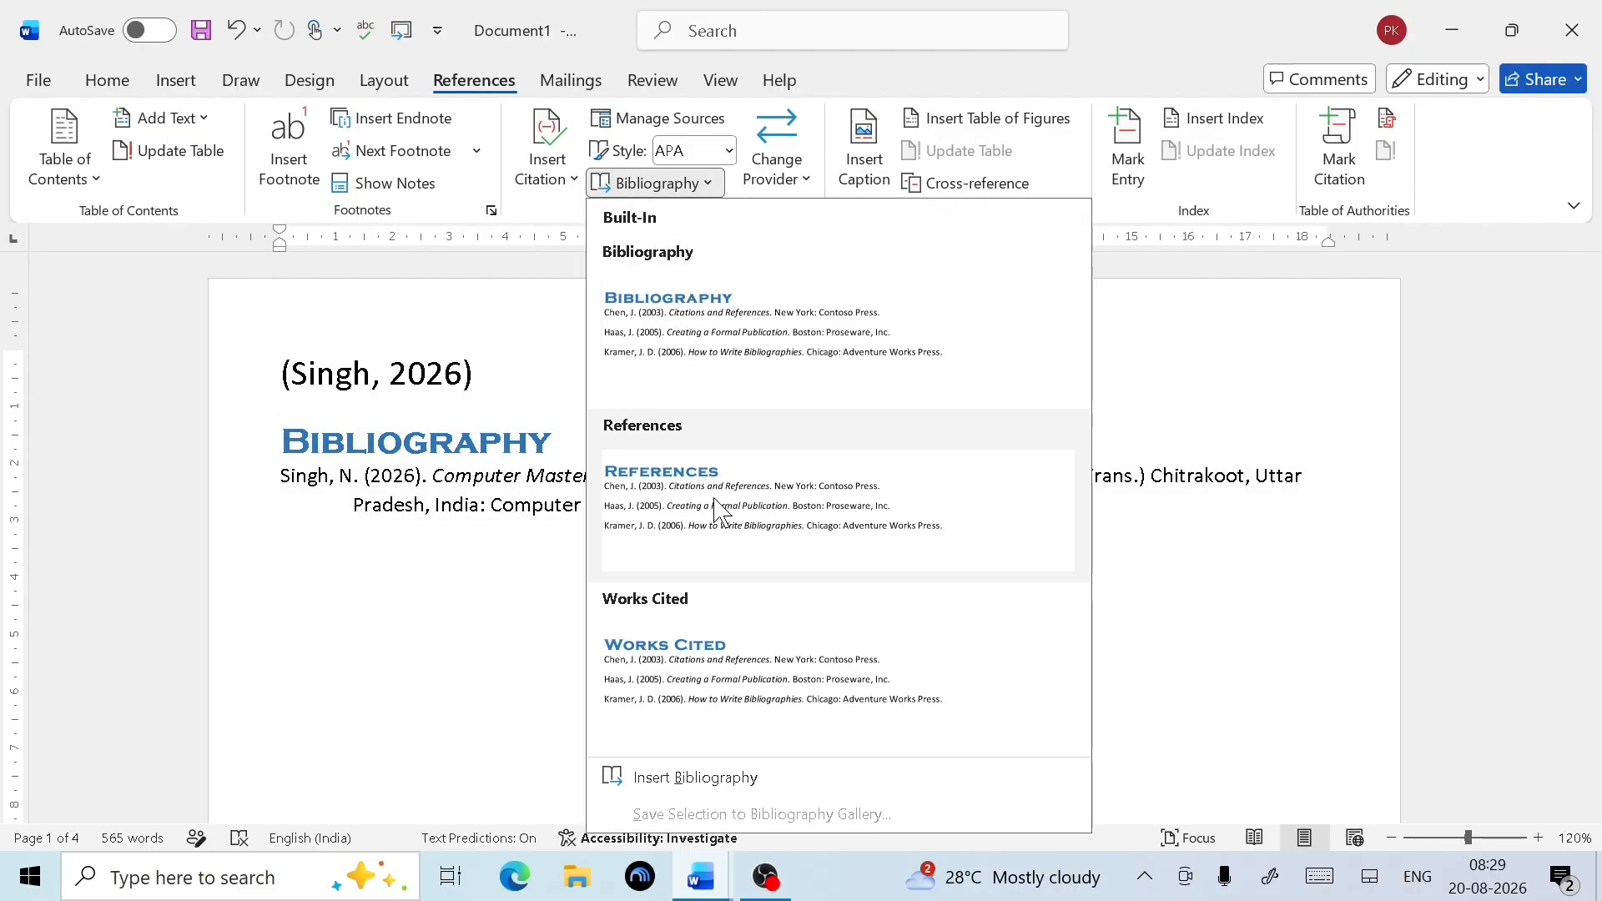
pyautogui.click(689, 645)
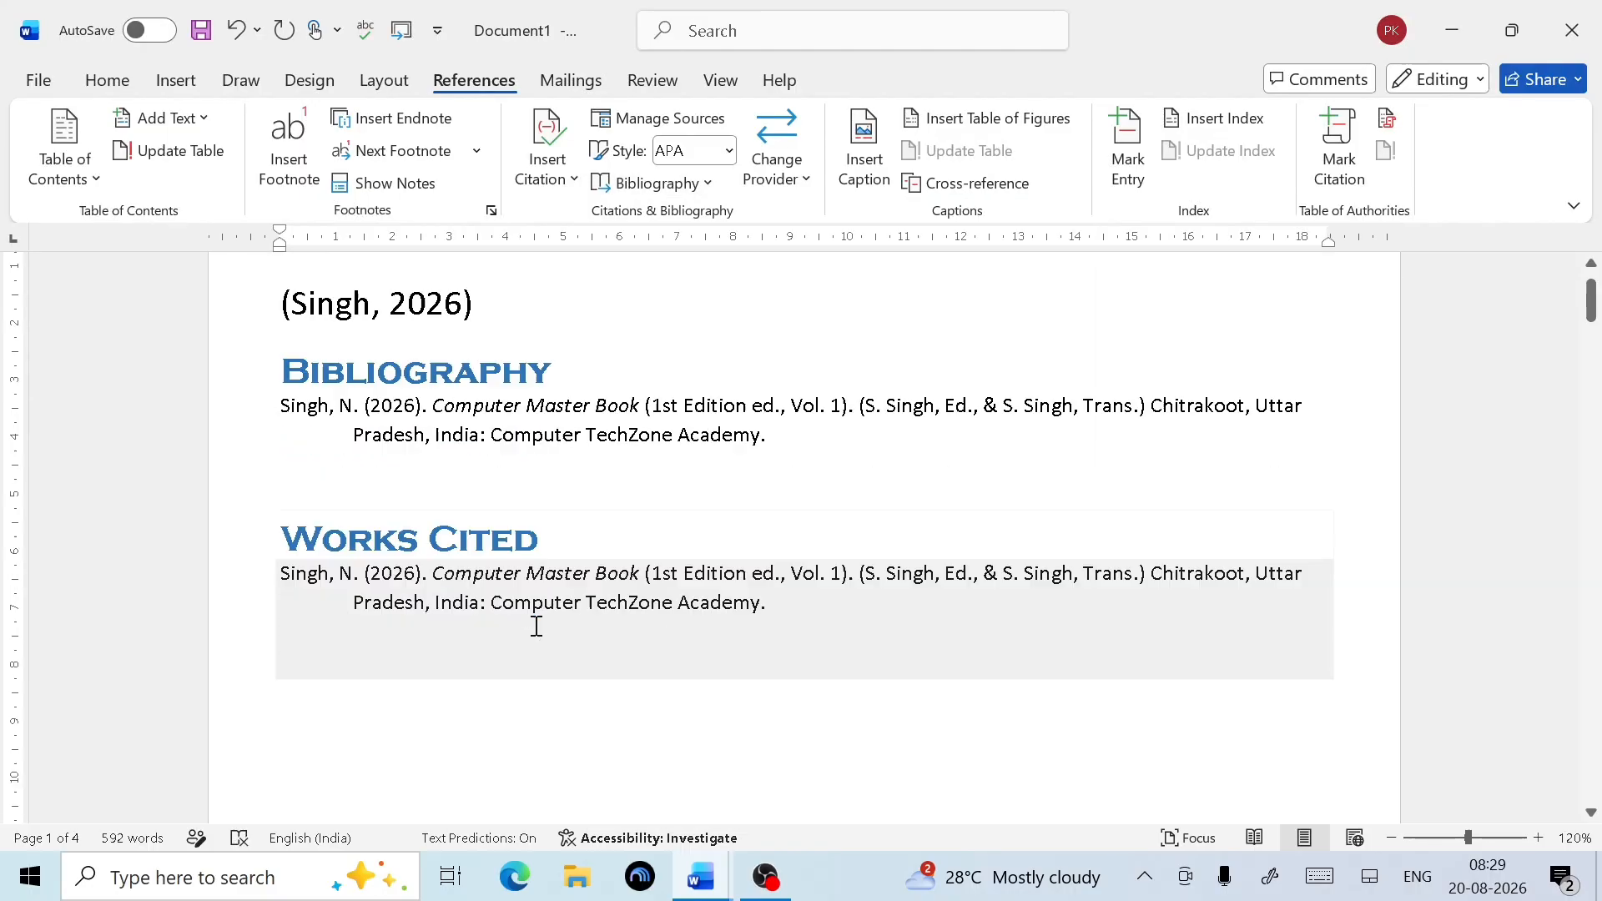
pyautogui.scroll(-3, 533, 626)
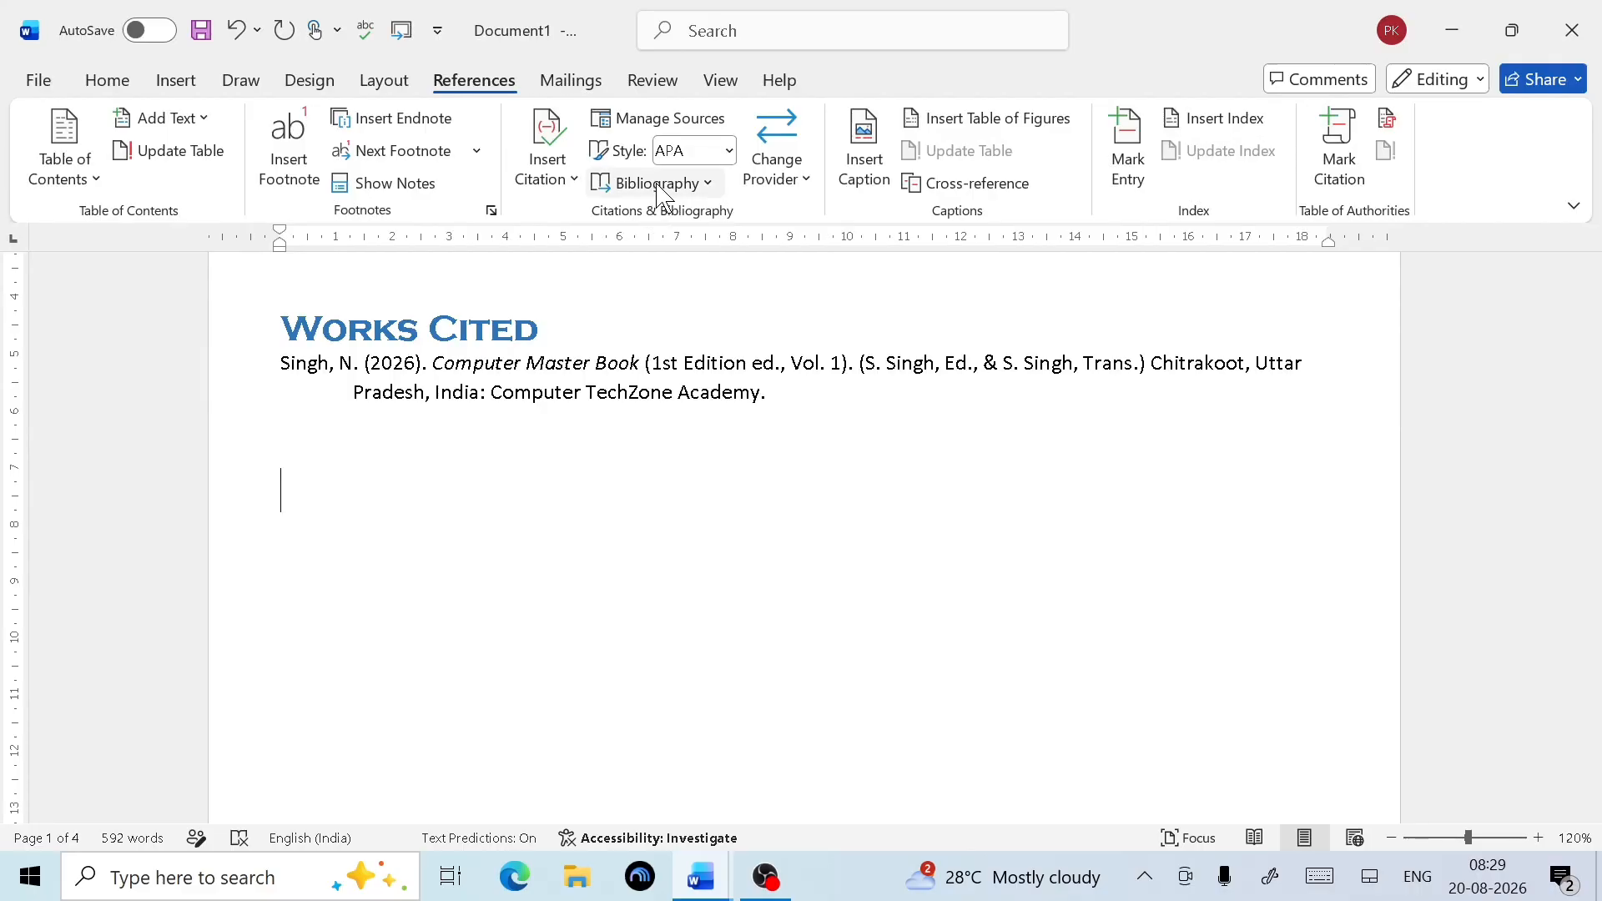
# Add a second built-in Bibliography section listing the same book
pyautogui.click(660, 185)
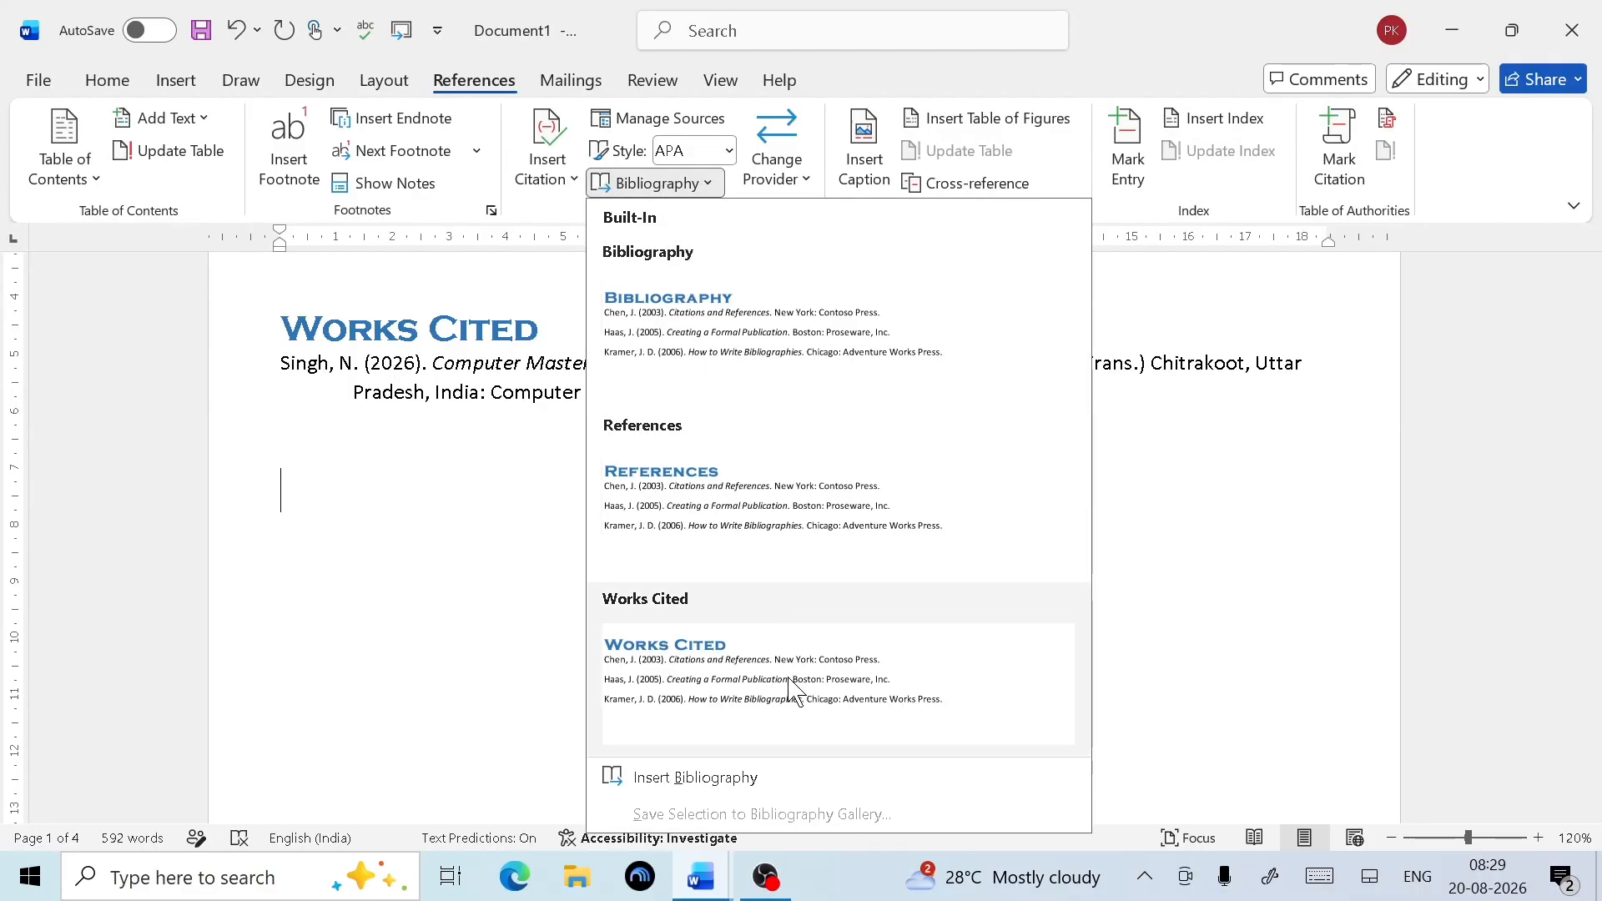
pyautogui.click(728, 357)
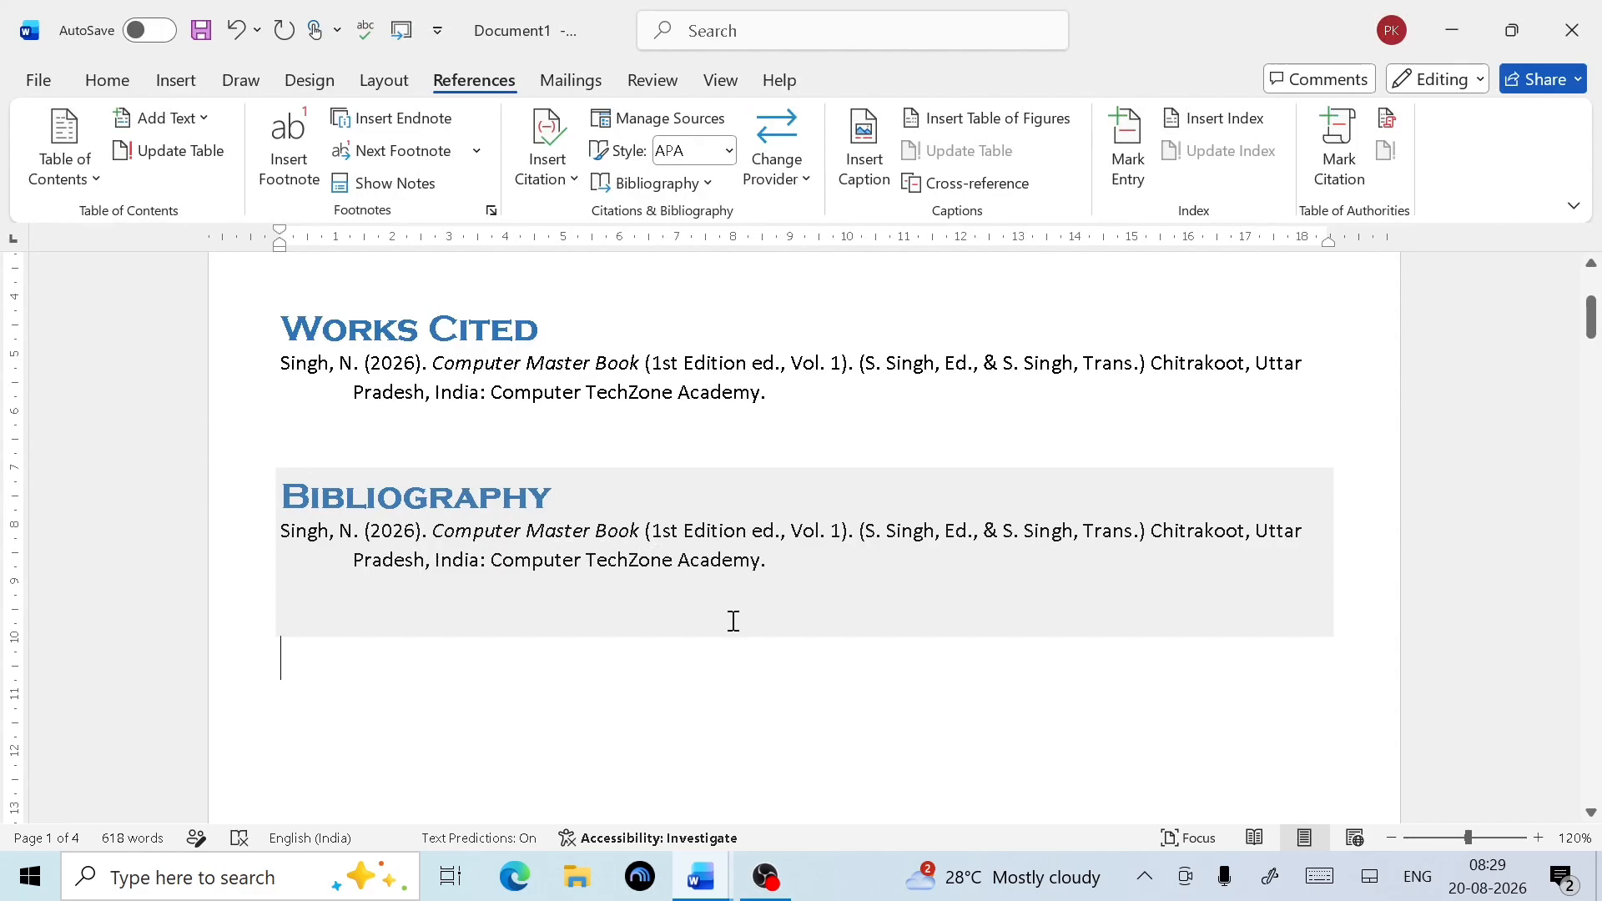
pyautogui.scroll(3, 726, 623)
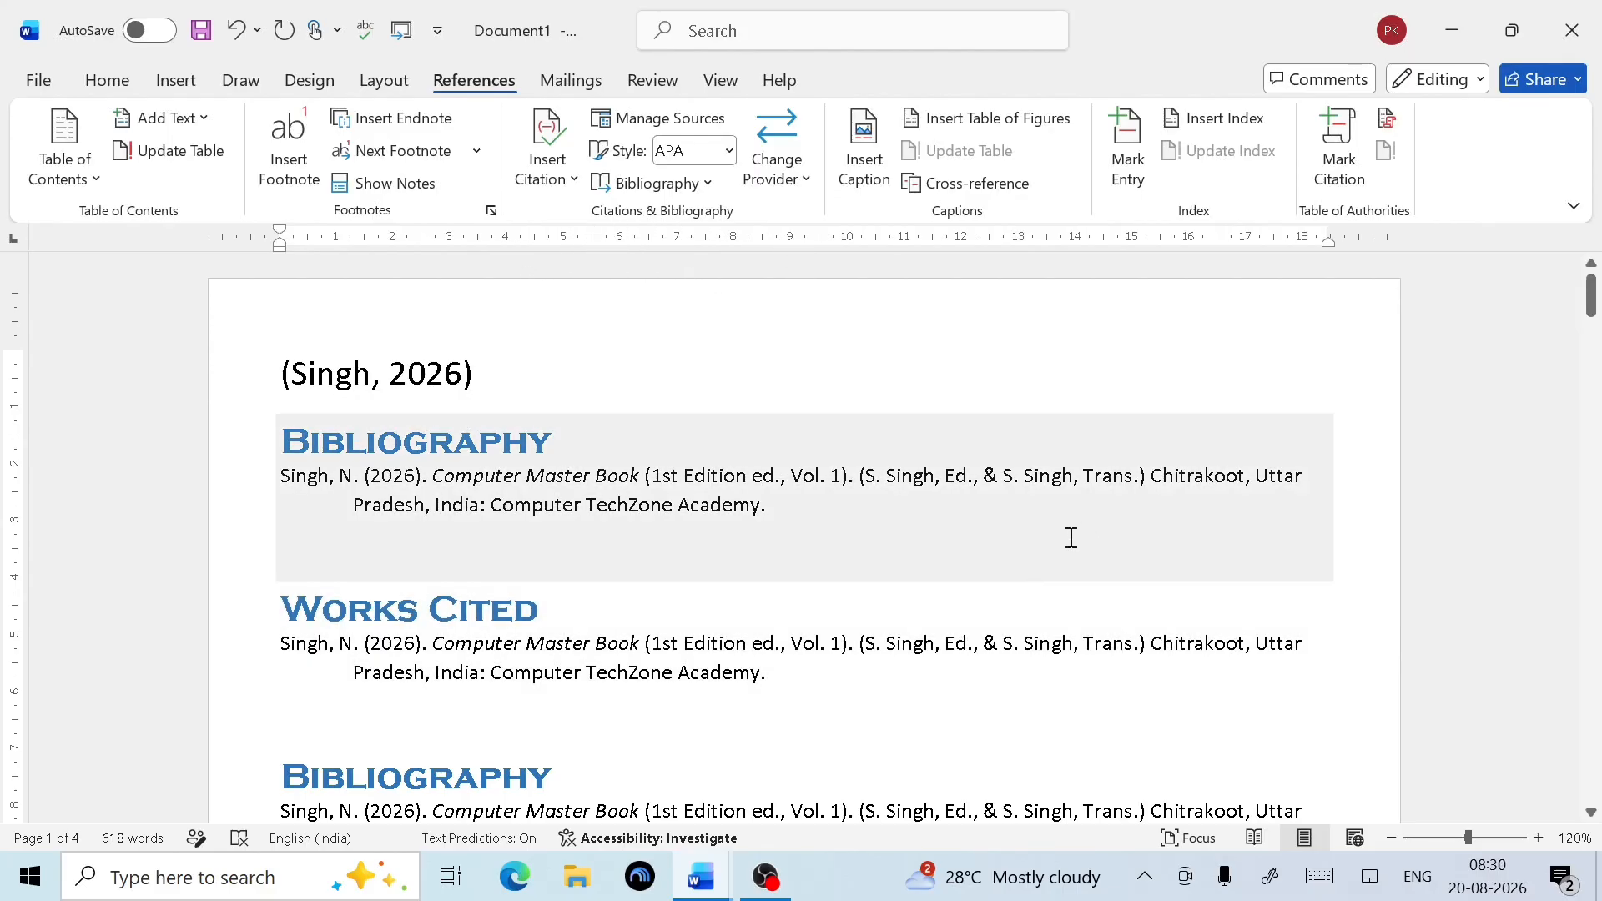
# Add an empty line after 'operations.' and dismiss the Caption dialog unused
pyautogui.scroll(-5, 1071, 538)
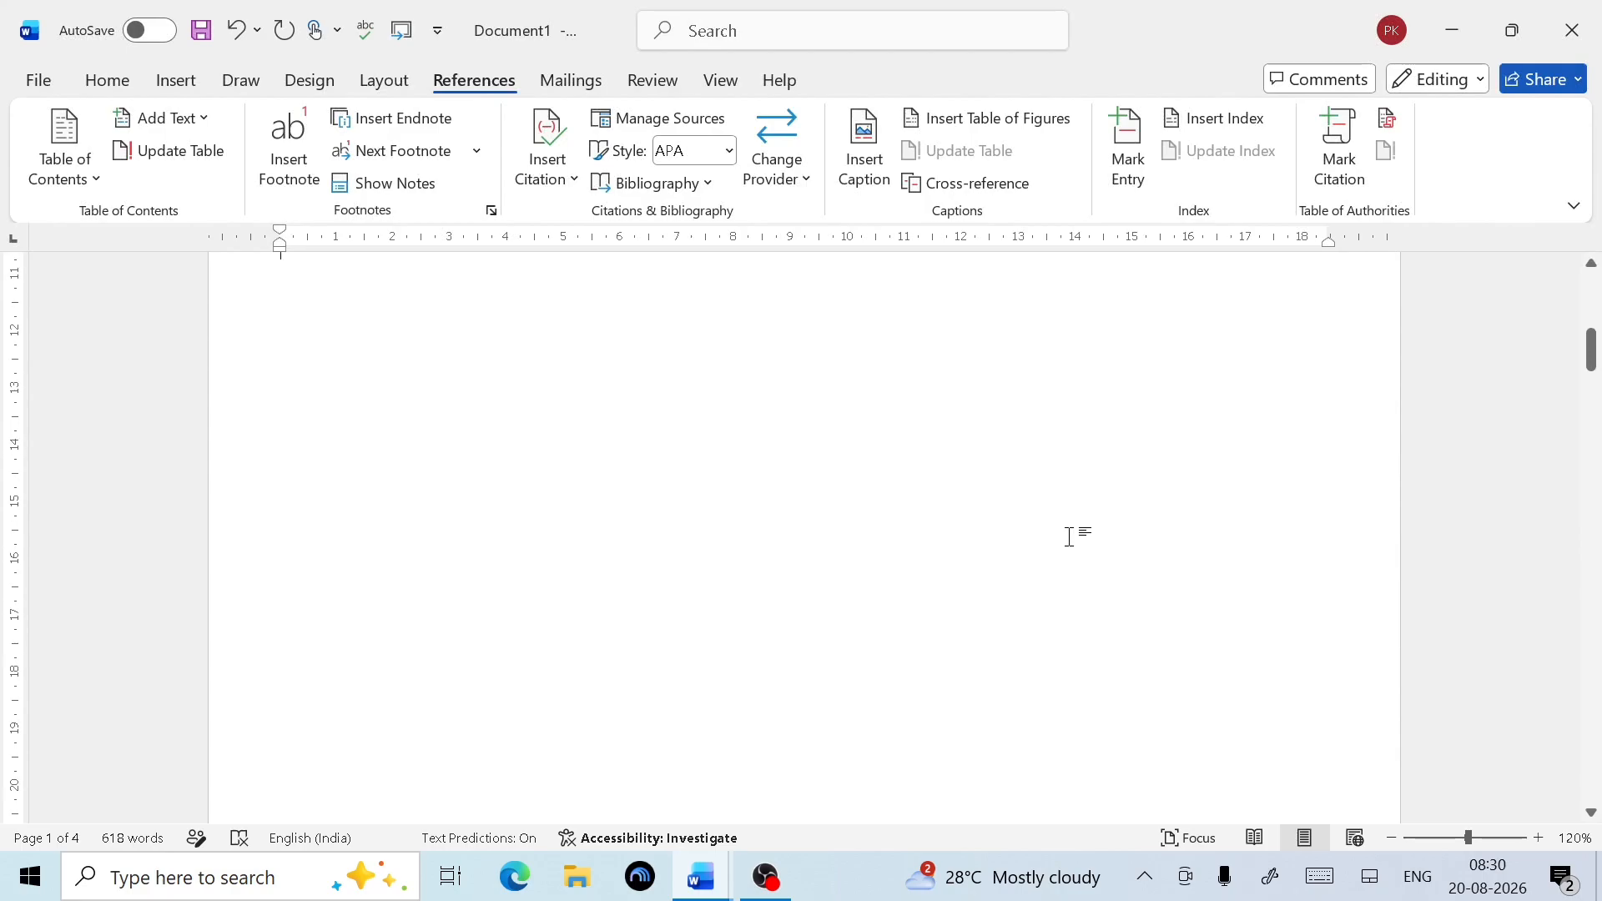
pyautogui.scroll(1, 1074, 536)
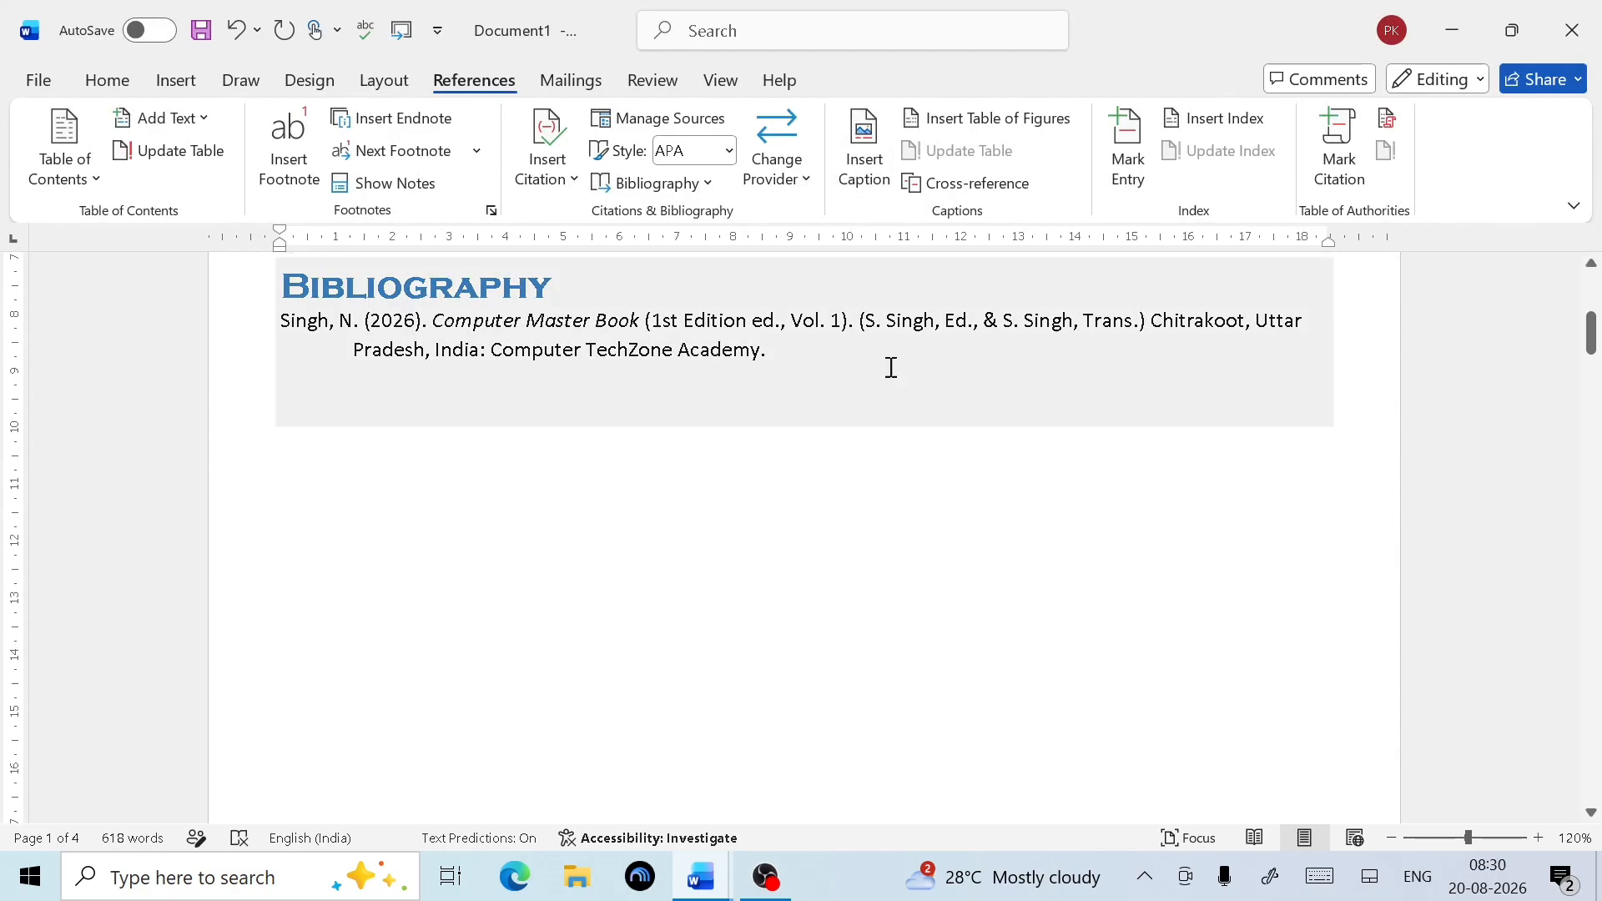
pyautogui.scroll(-3, 653, 501)
pyautogui.scroll(-12, 653, 502)
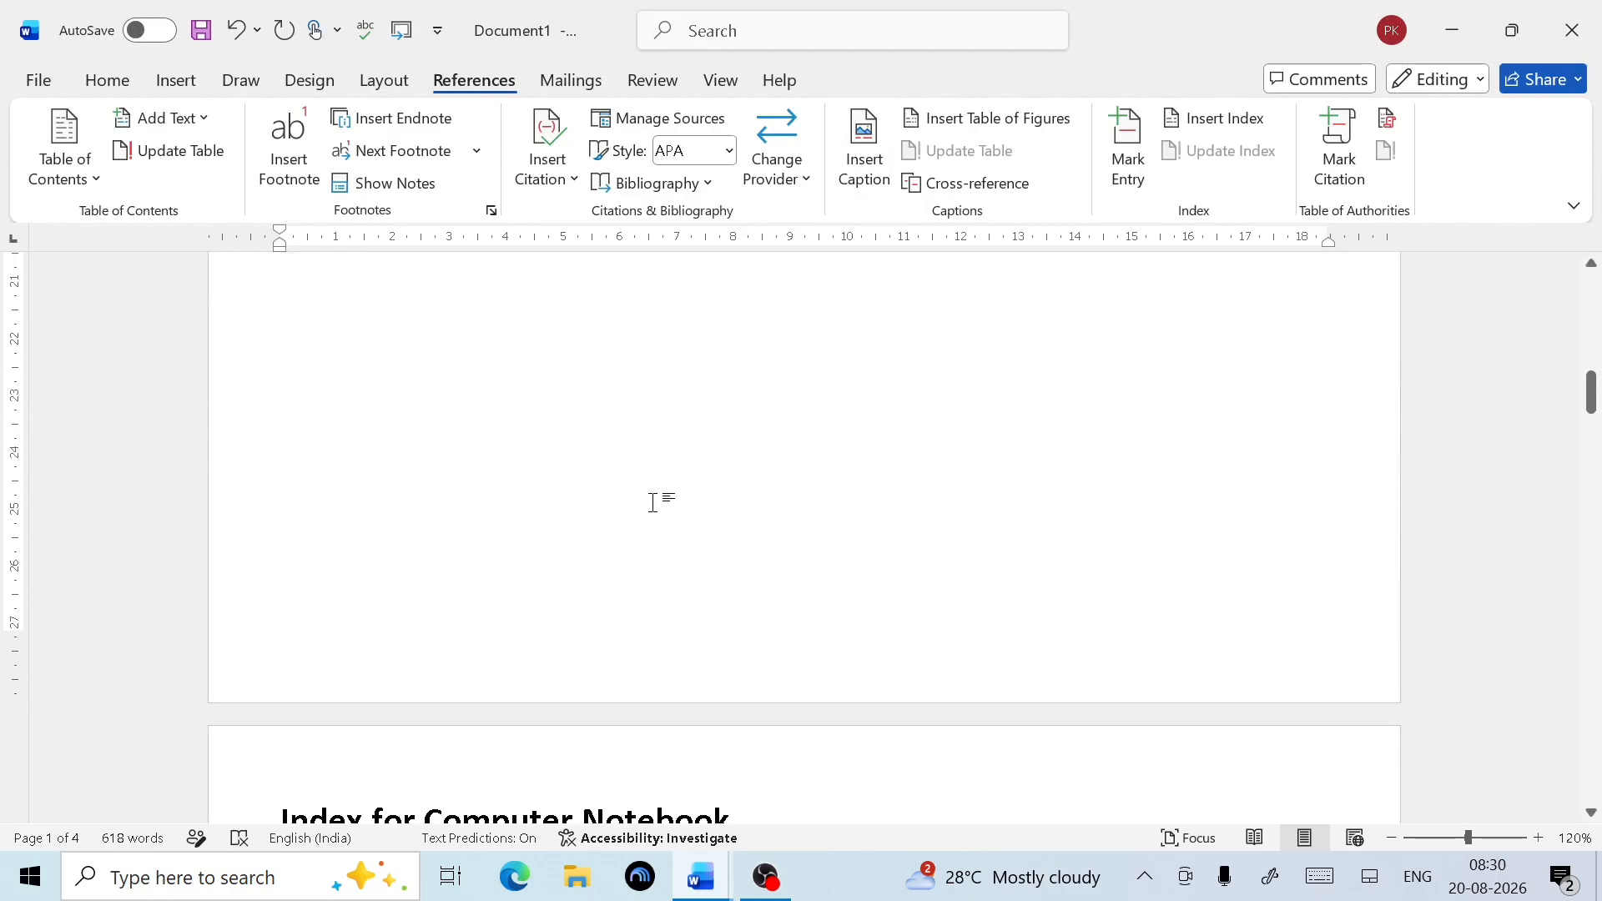
pyautogui.scroll(-3, 655, 503)
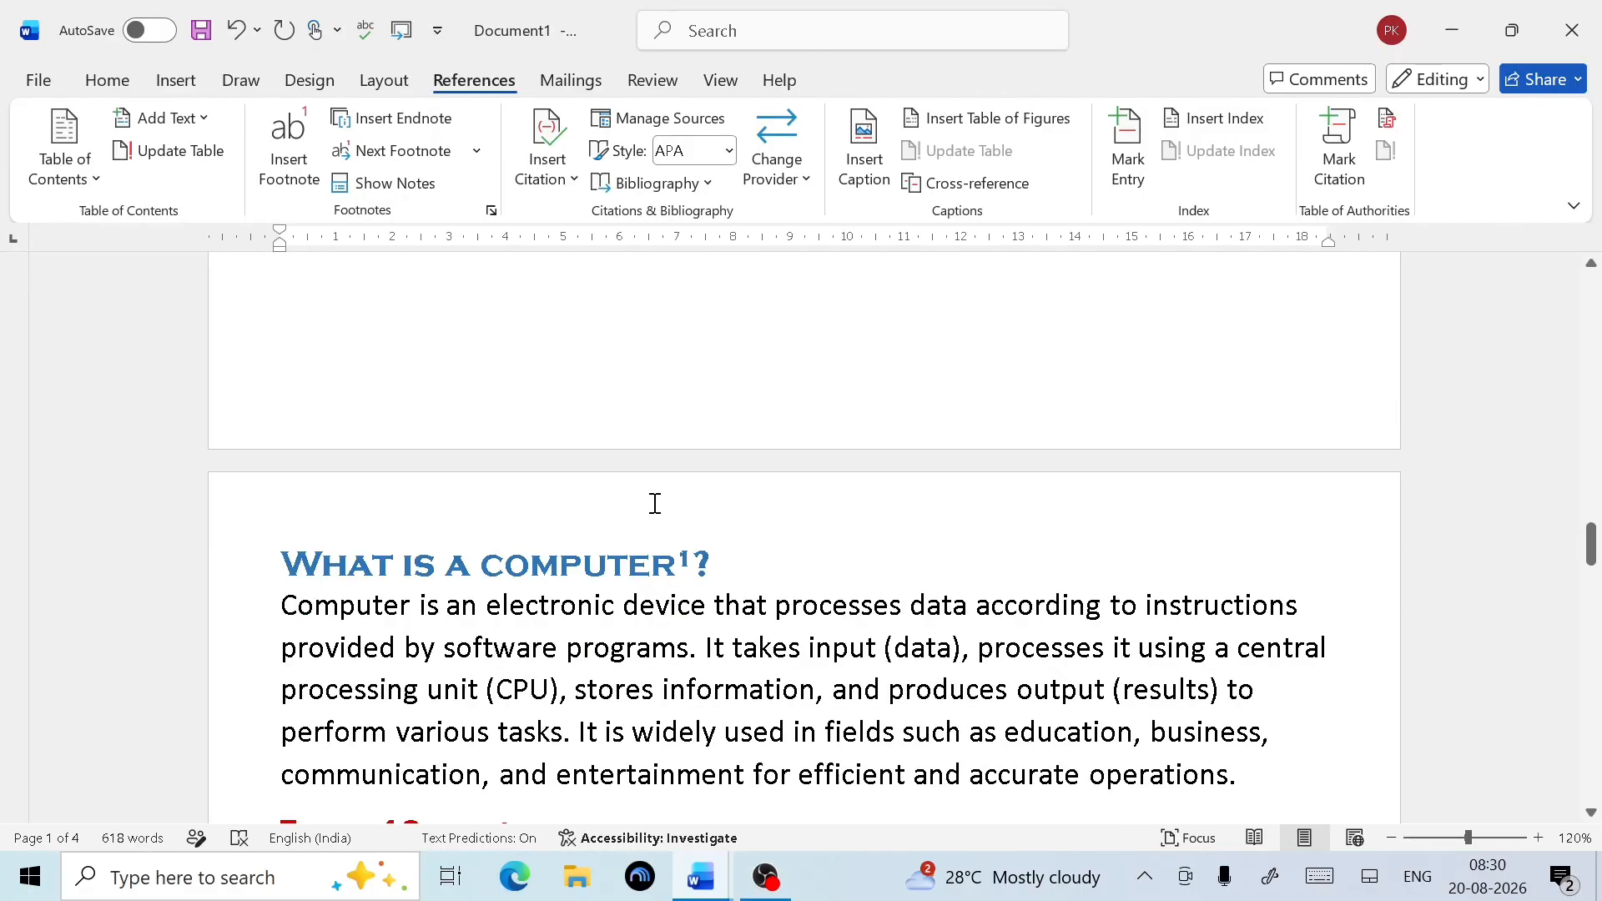
pyautogui.scroll(-2, 655, 503)
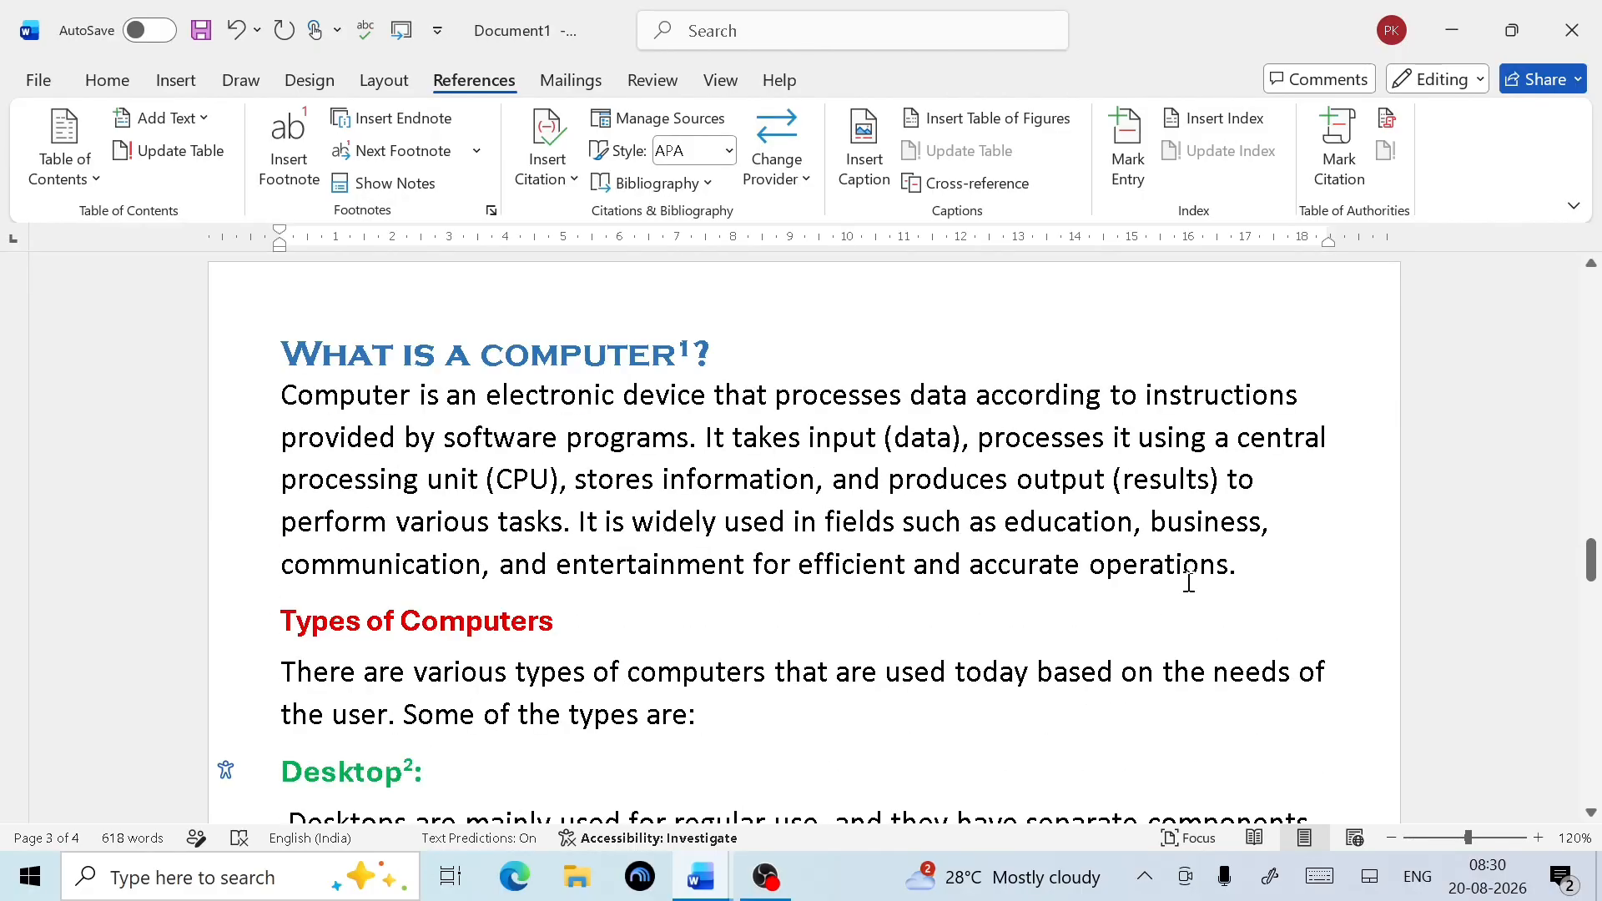
pyautogui.click(1255, 582)
pyautogui.press('Return')
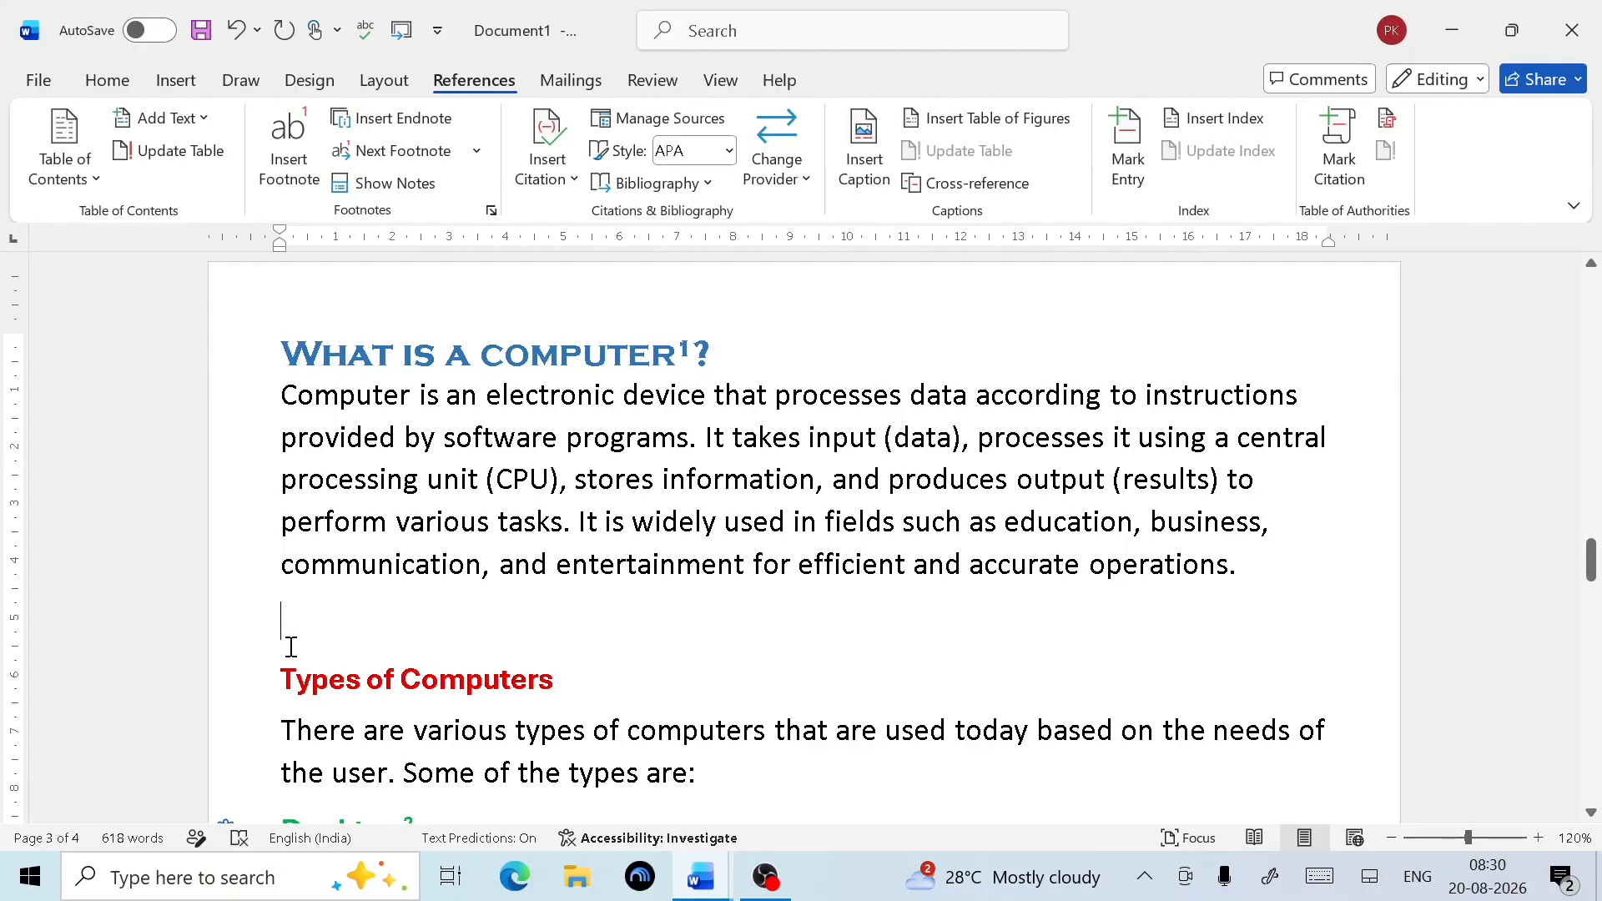
pyautogui.click(868, 177)
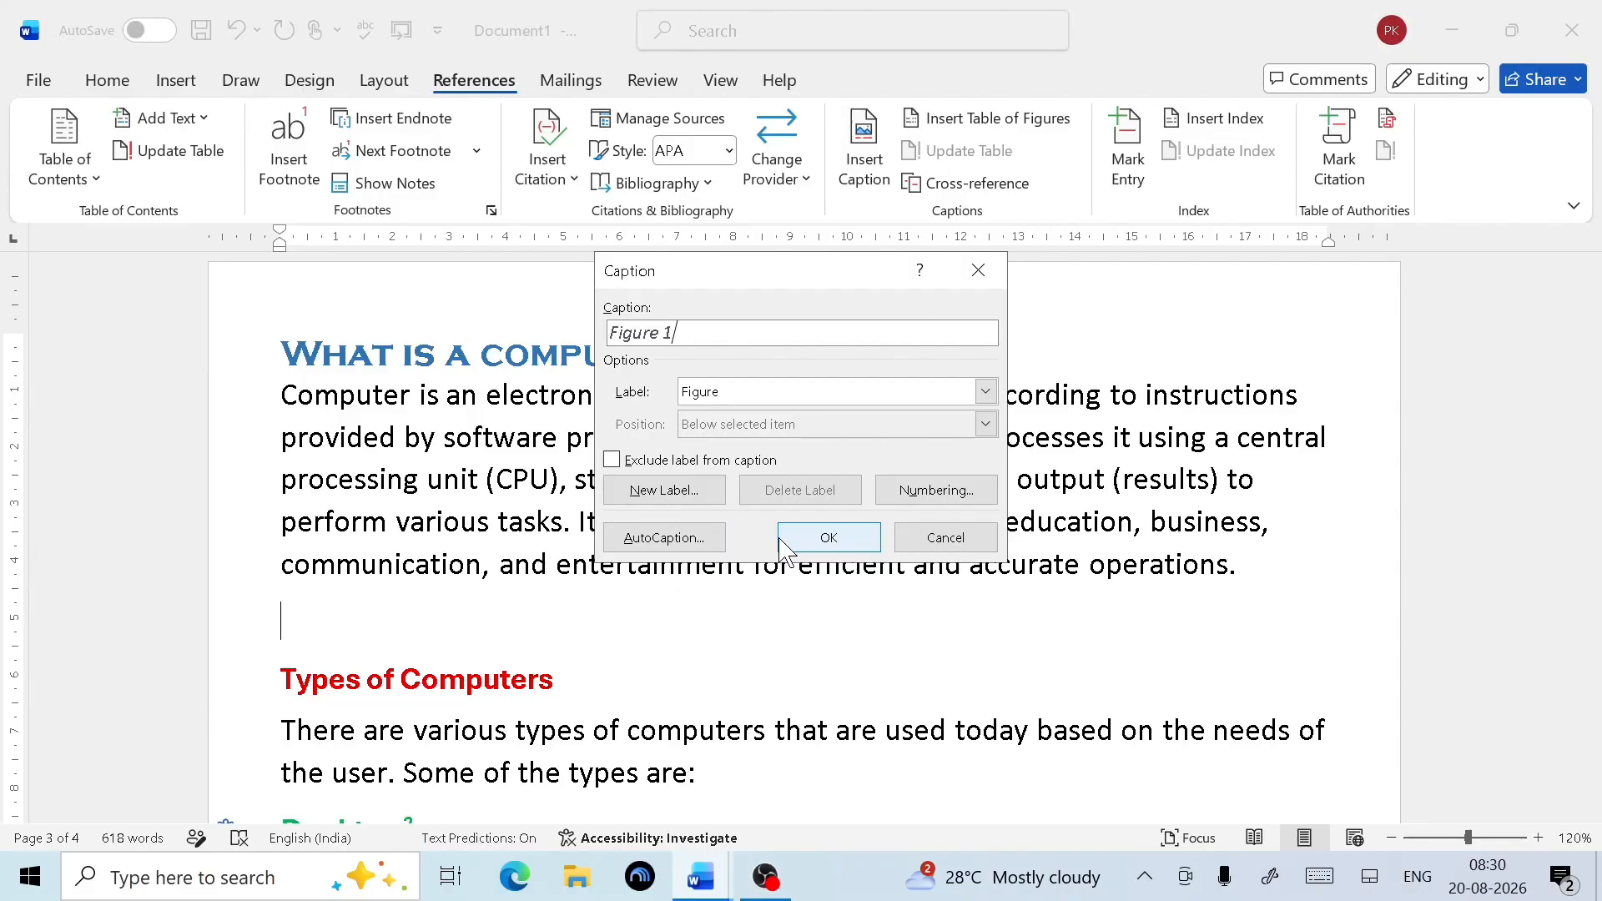
pyautogui.click(975, 270)
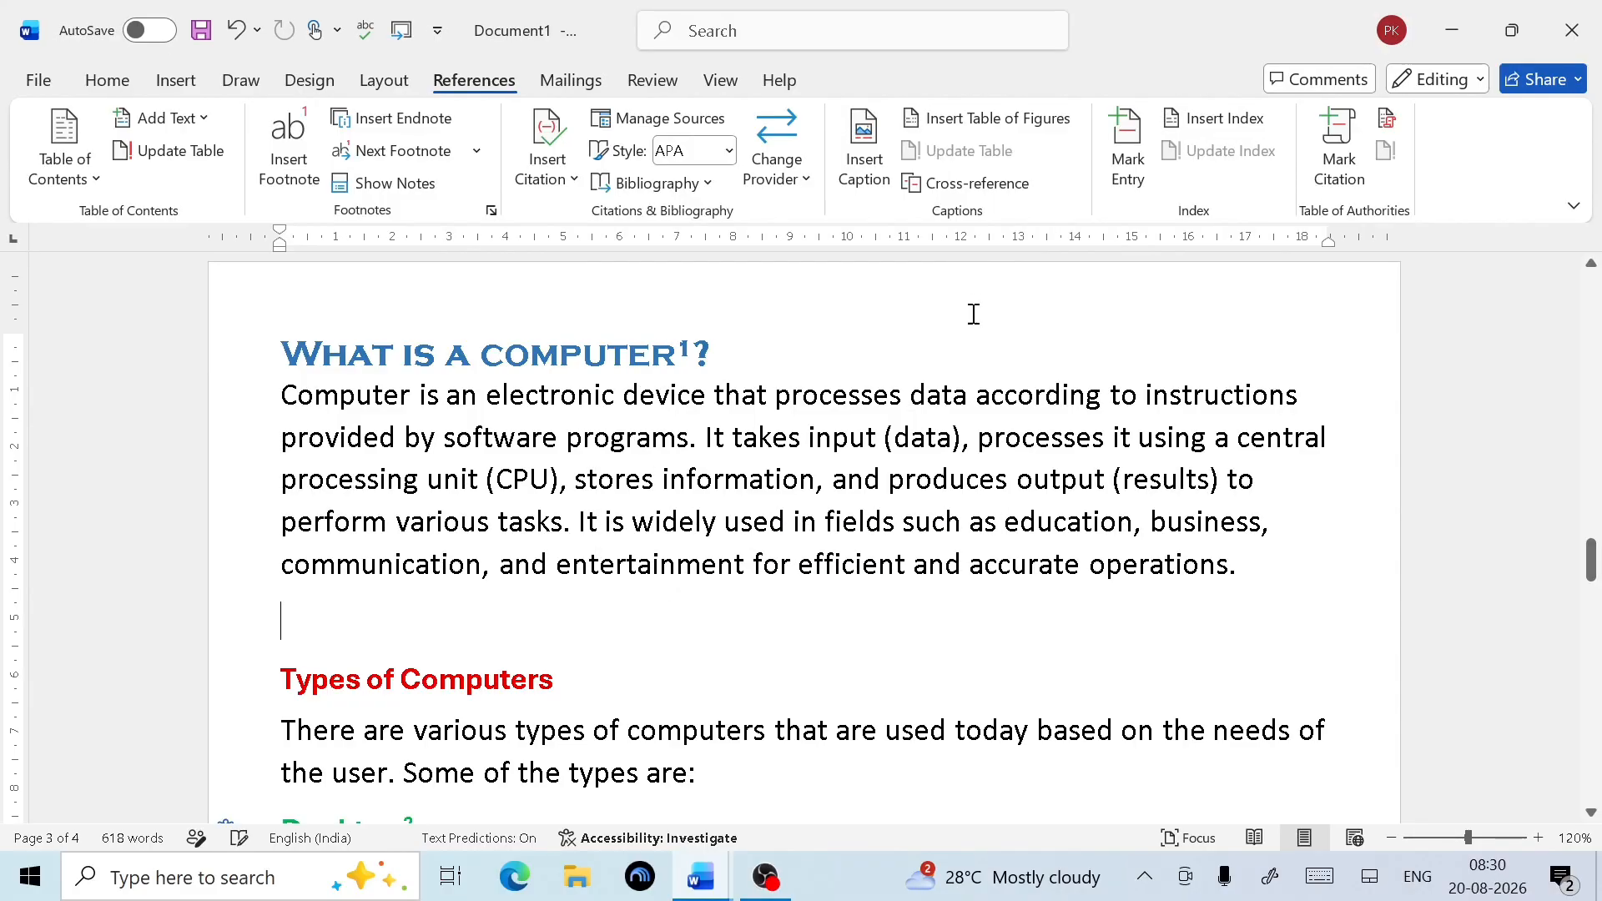
# Insert computer.jpg from the Desktop below the 'What is a computer?' paragraph
pyautogui.click(162, 82)
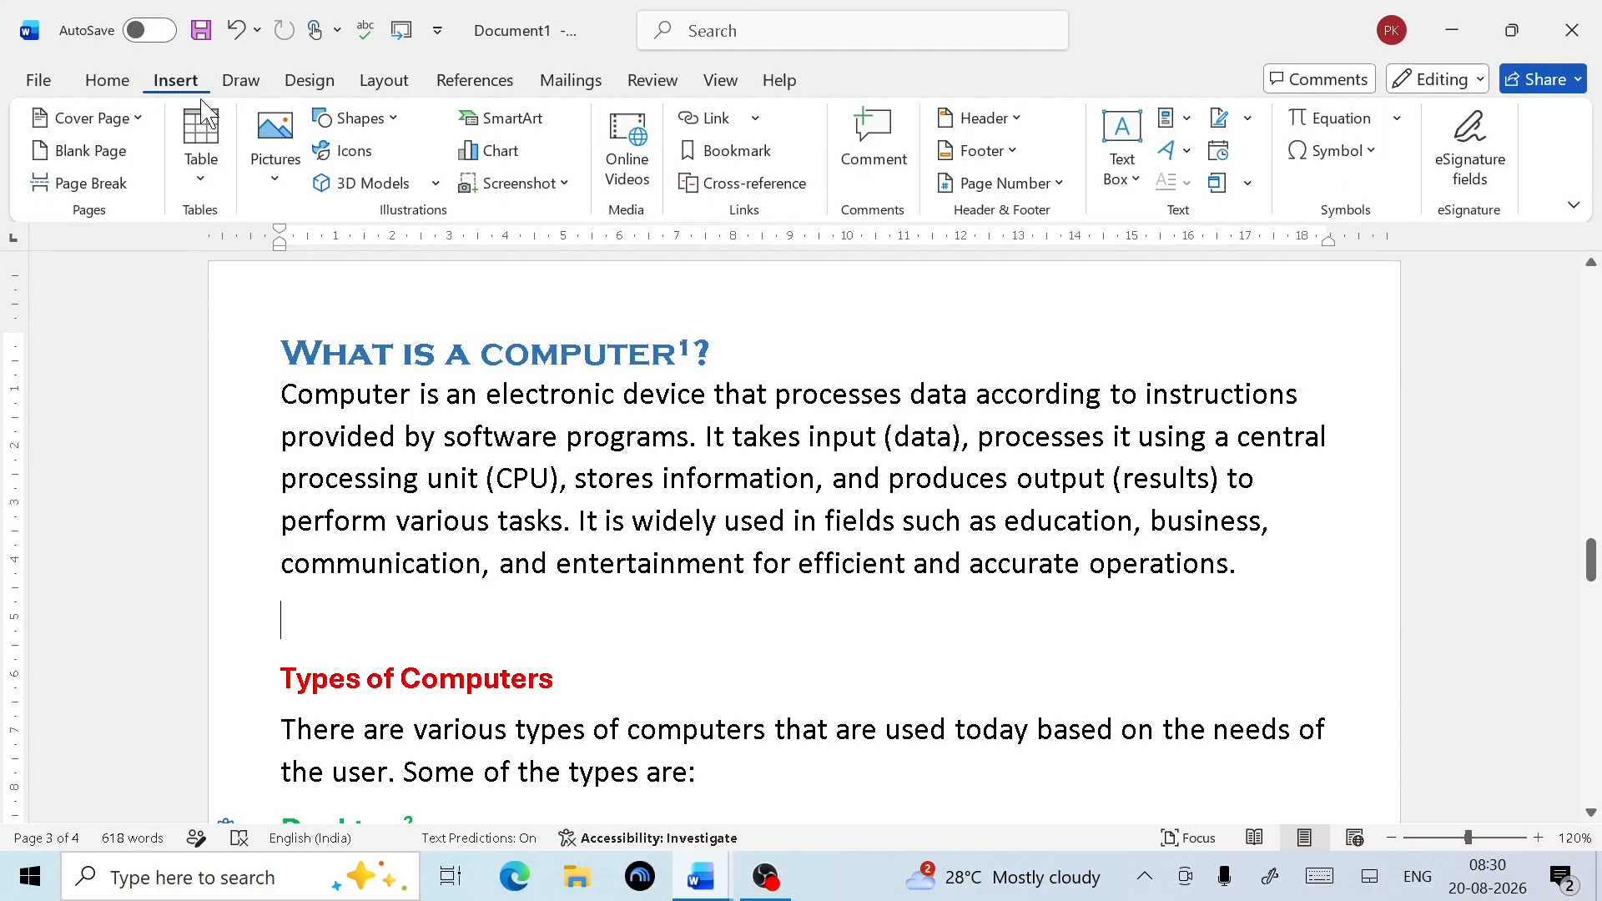
pyautogui.click(274, 154)
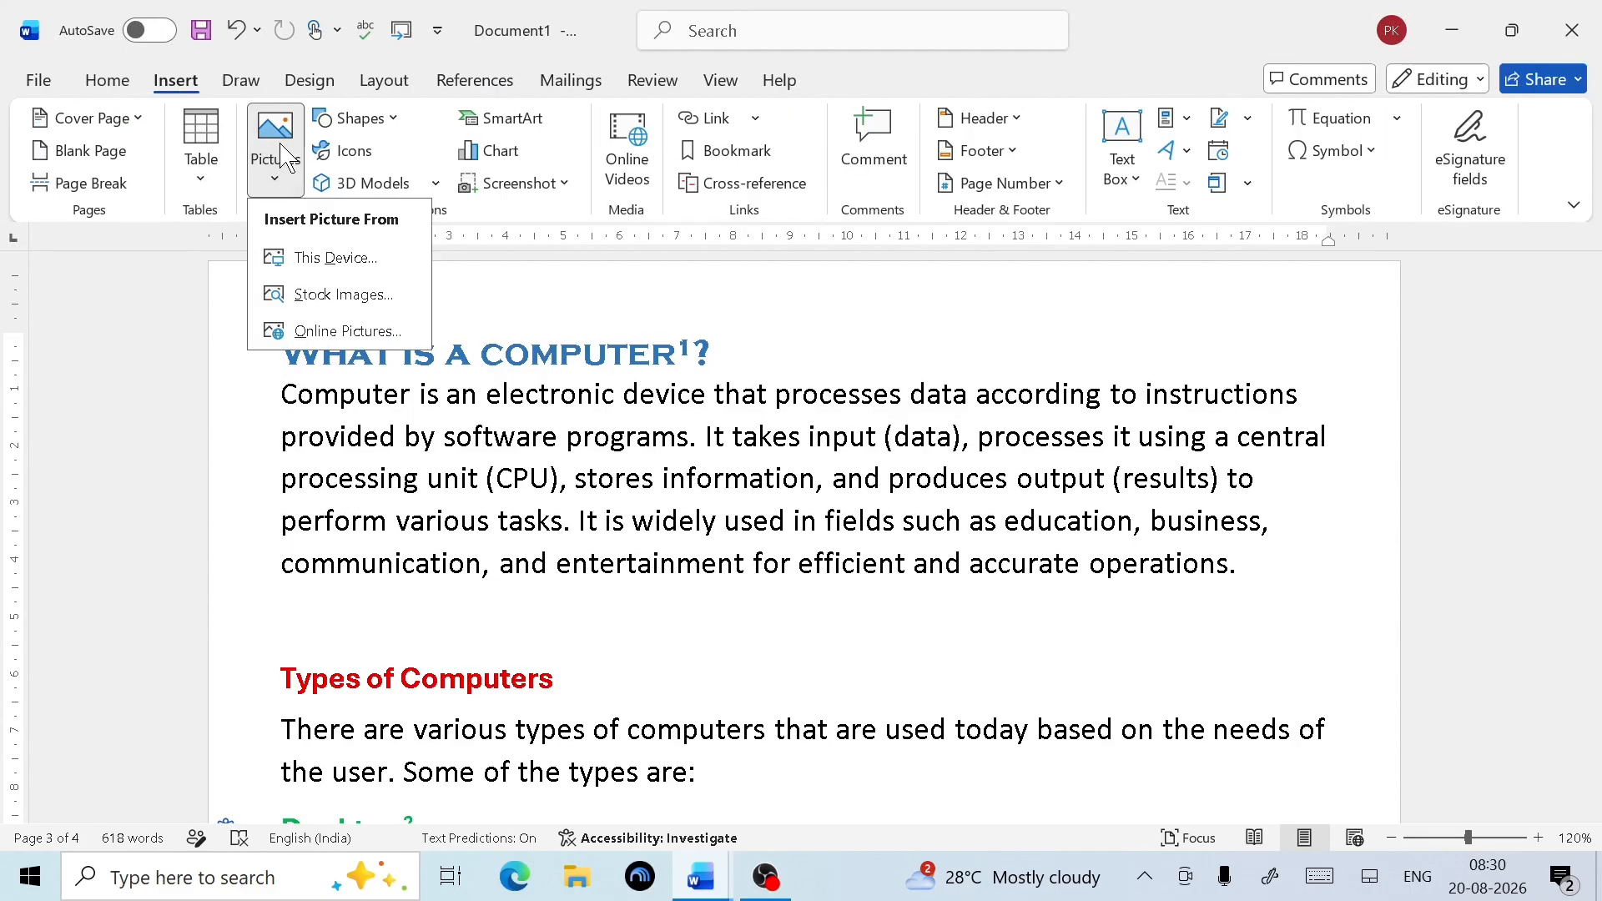
pyautogui.click(307, 261)
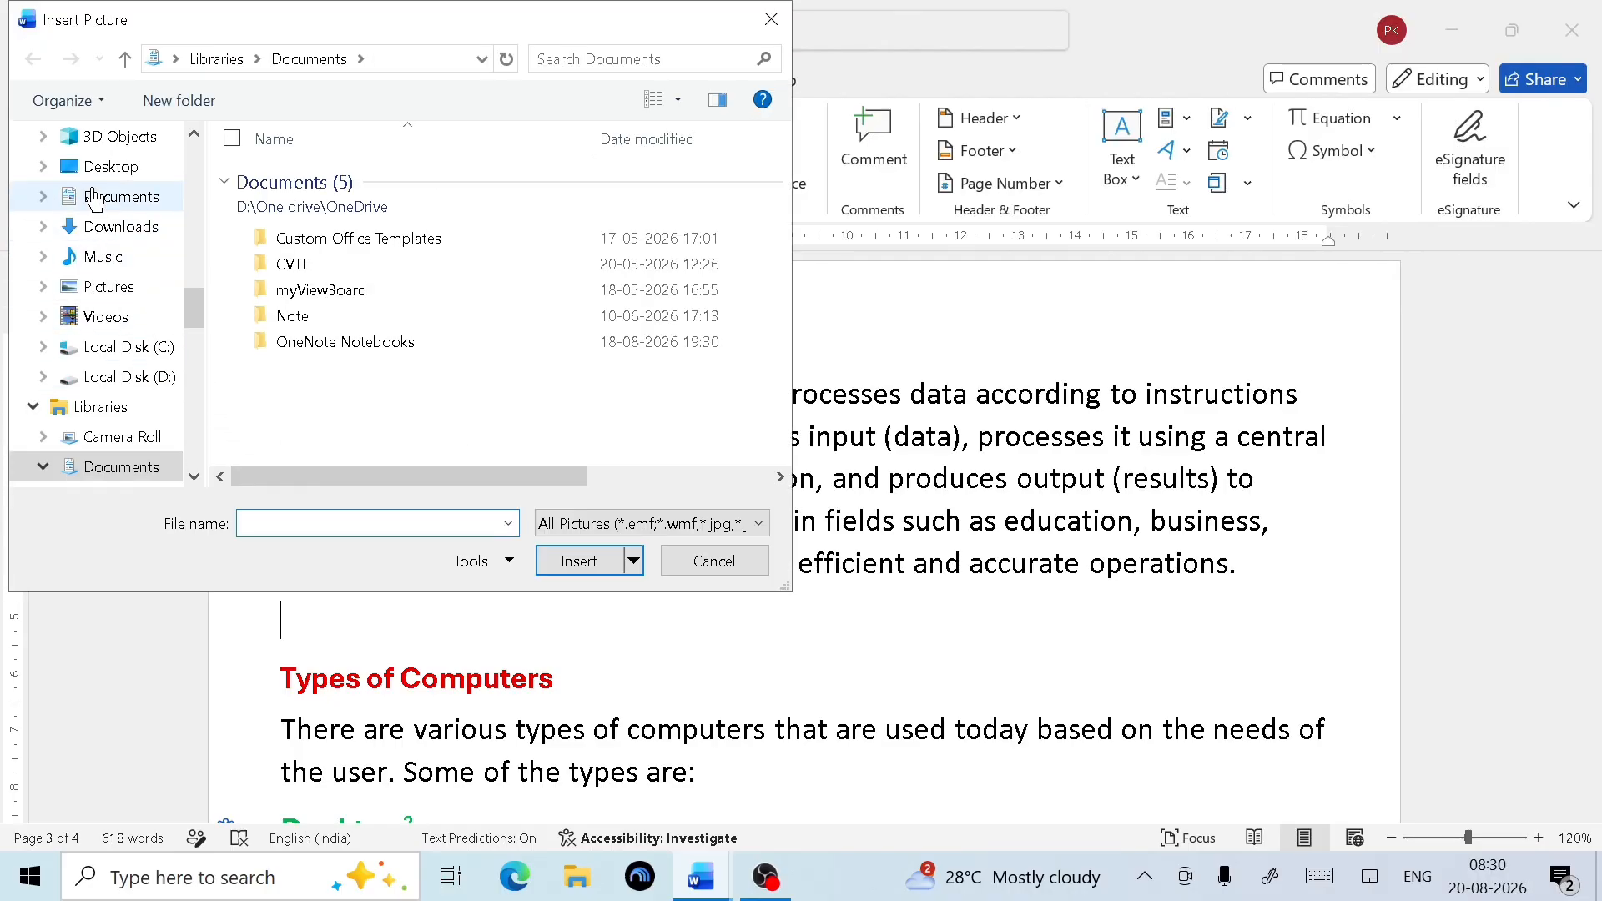
pyautogui.click(94, 171)
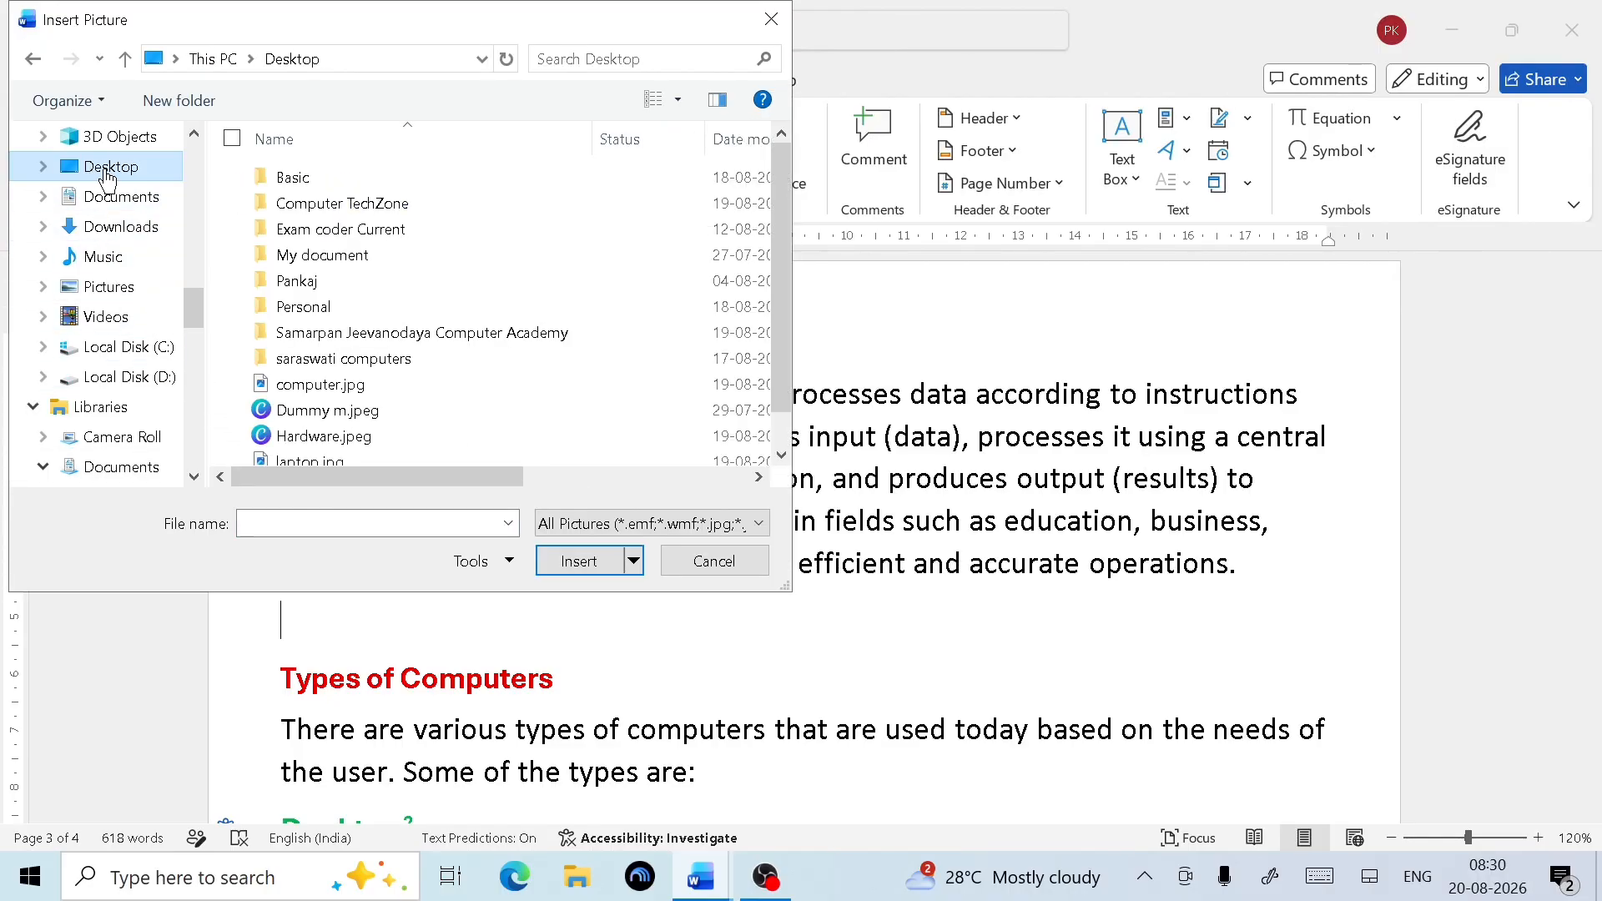
pyautogui.scroll(-1, 348, 349)
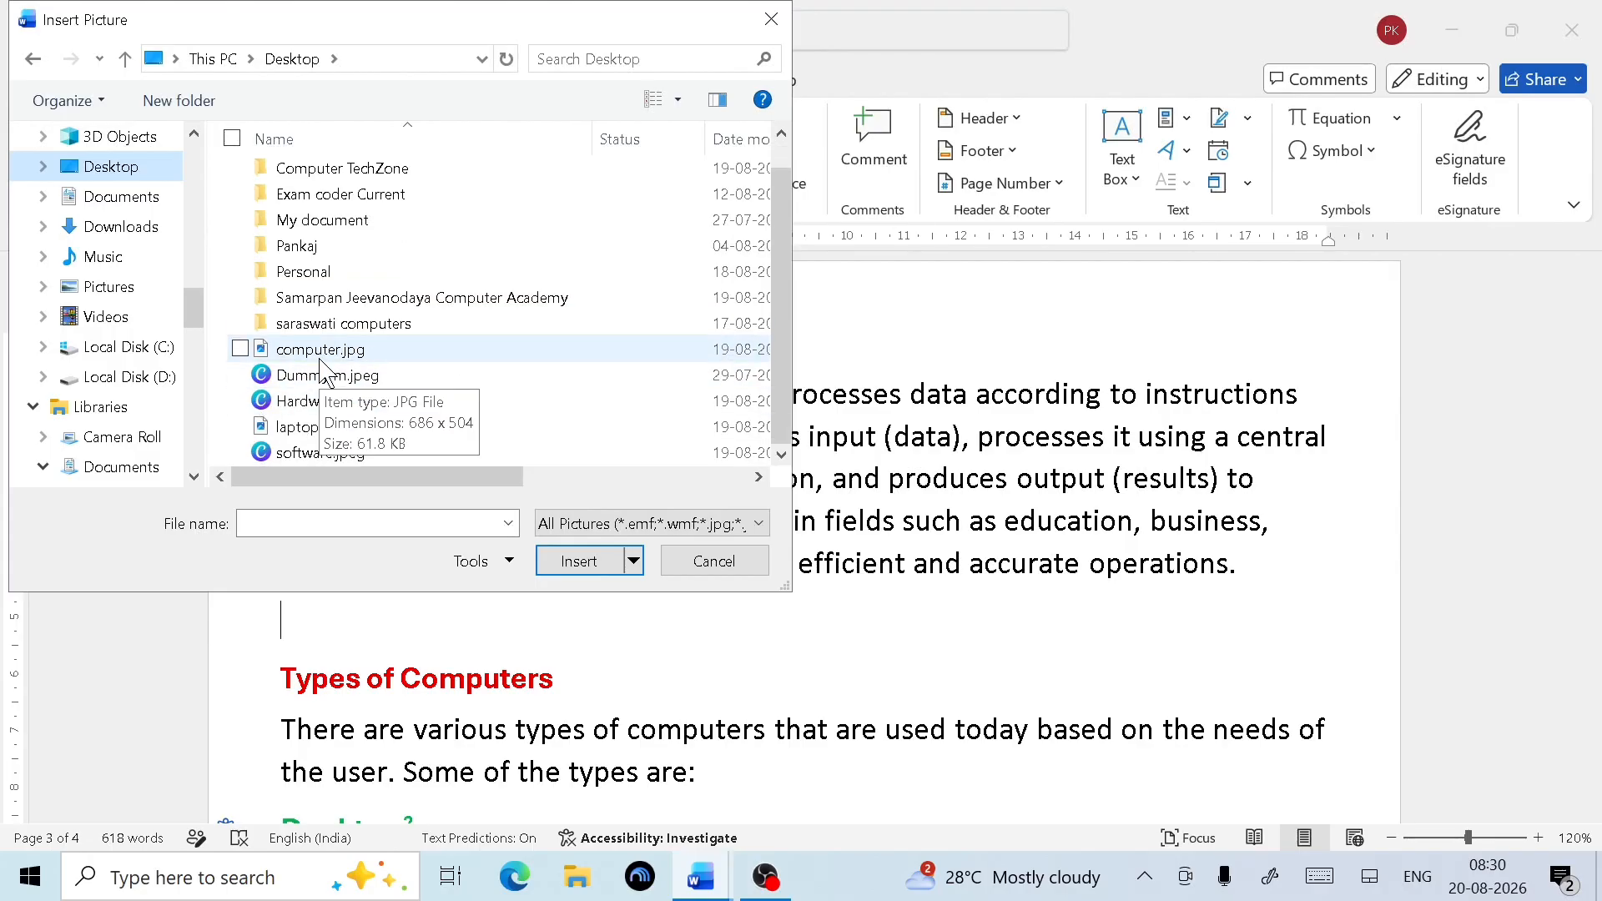
pyautogui.click(356, 357)
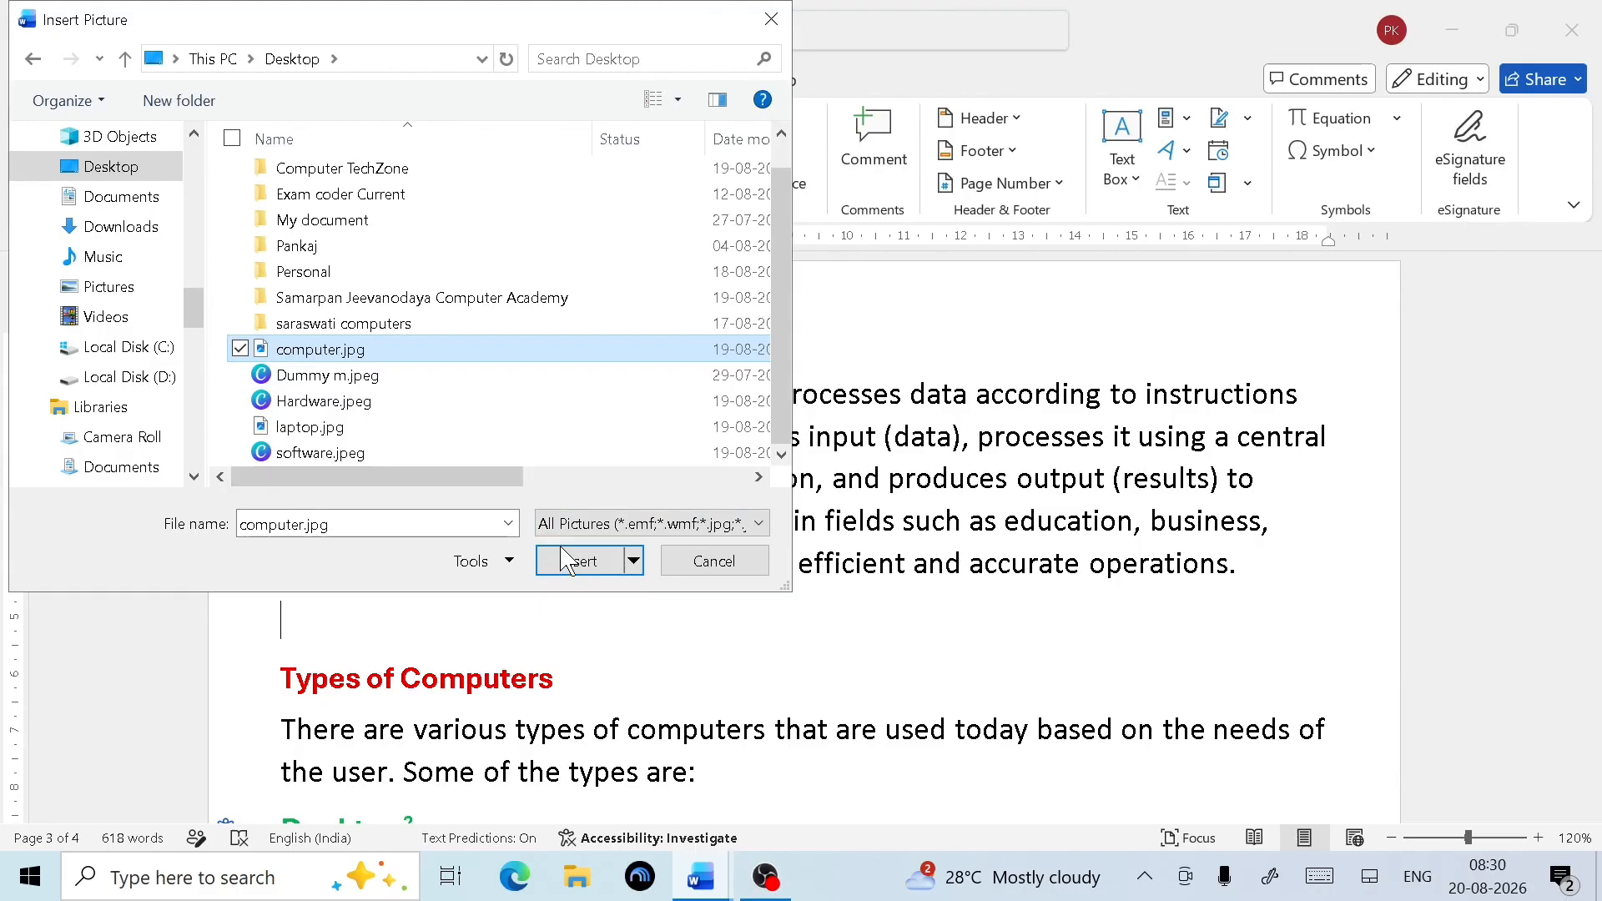
pyautogui.click(578, 564)
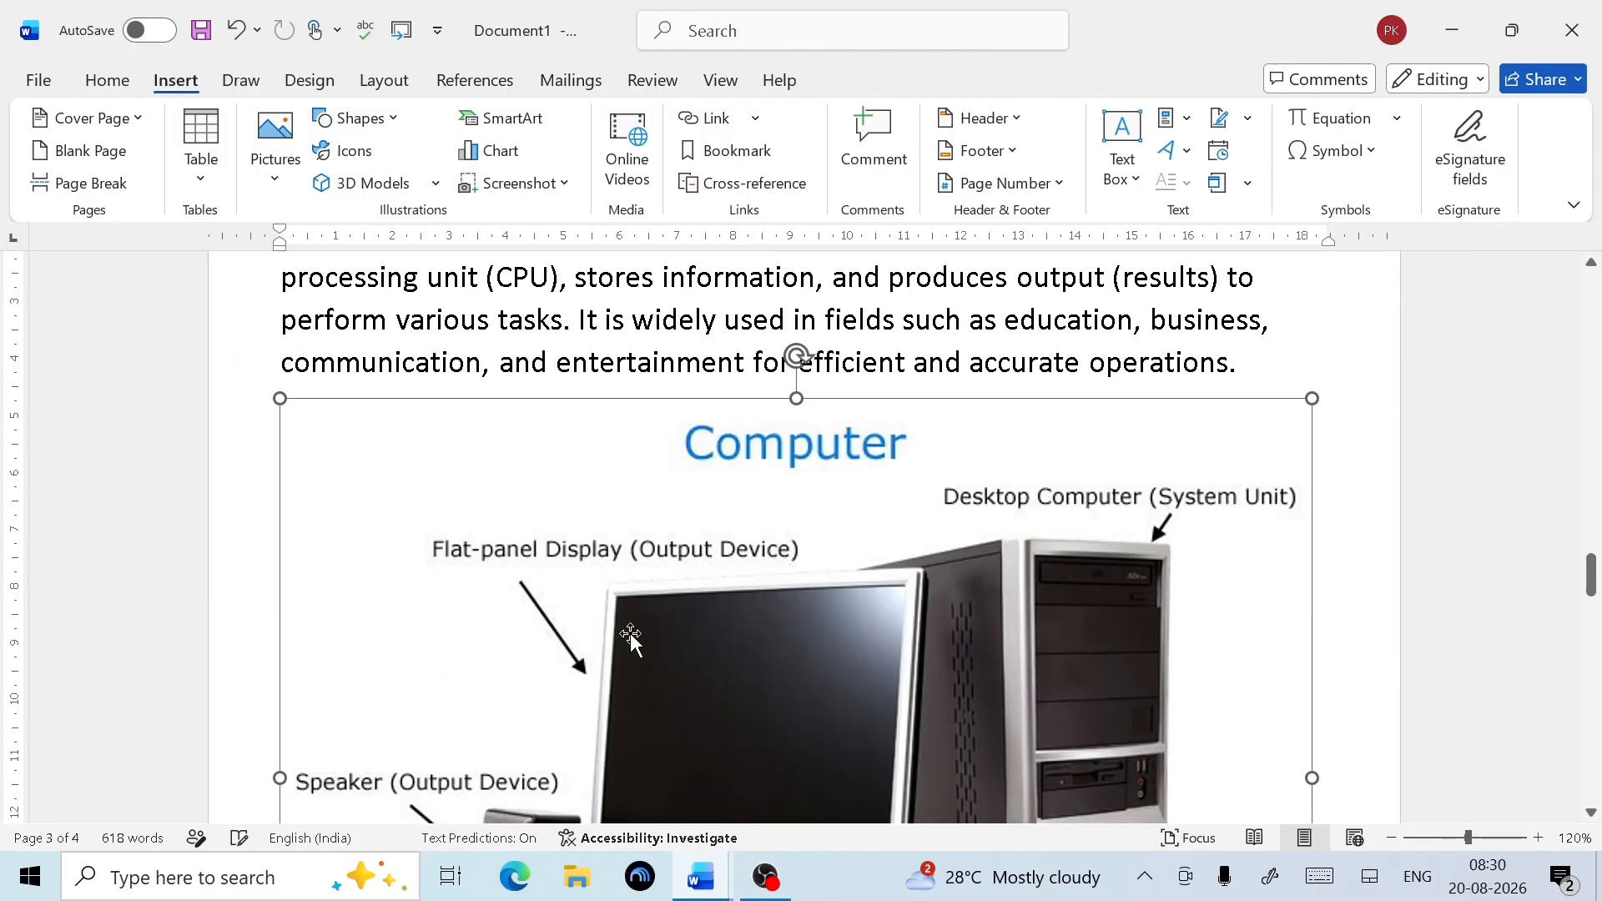
# Set the picture to In Line with Text and shrink it to 4.08 x 5.55 cm
pyautogui.click(1097, 180)
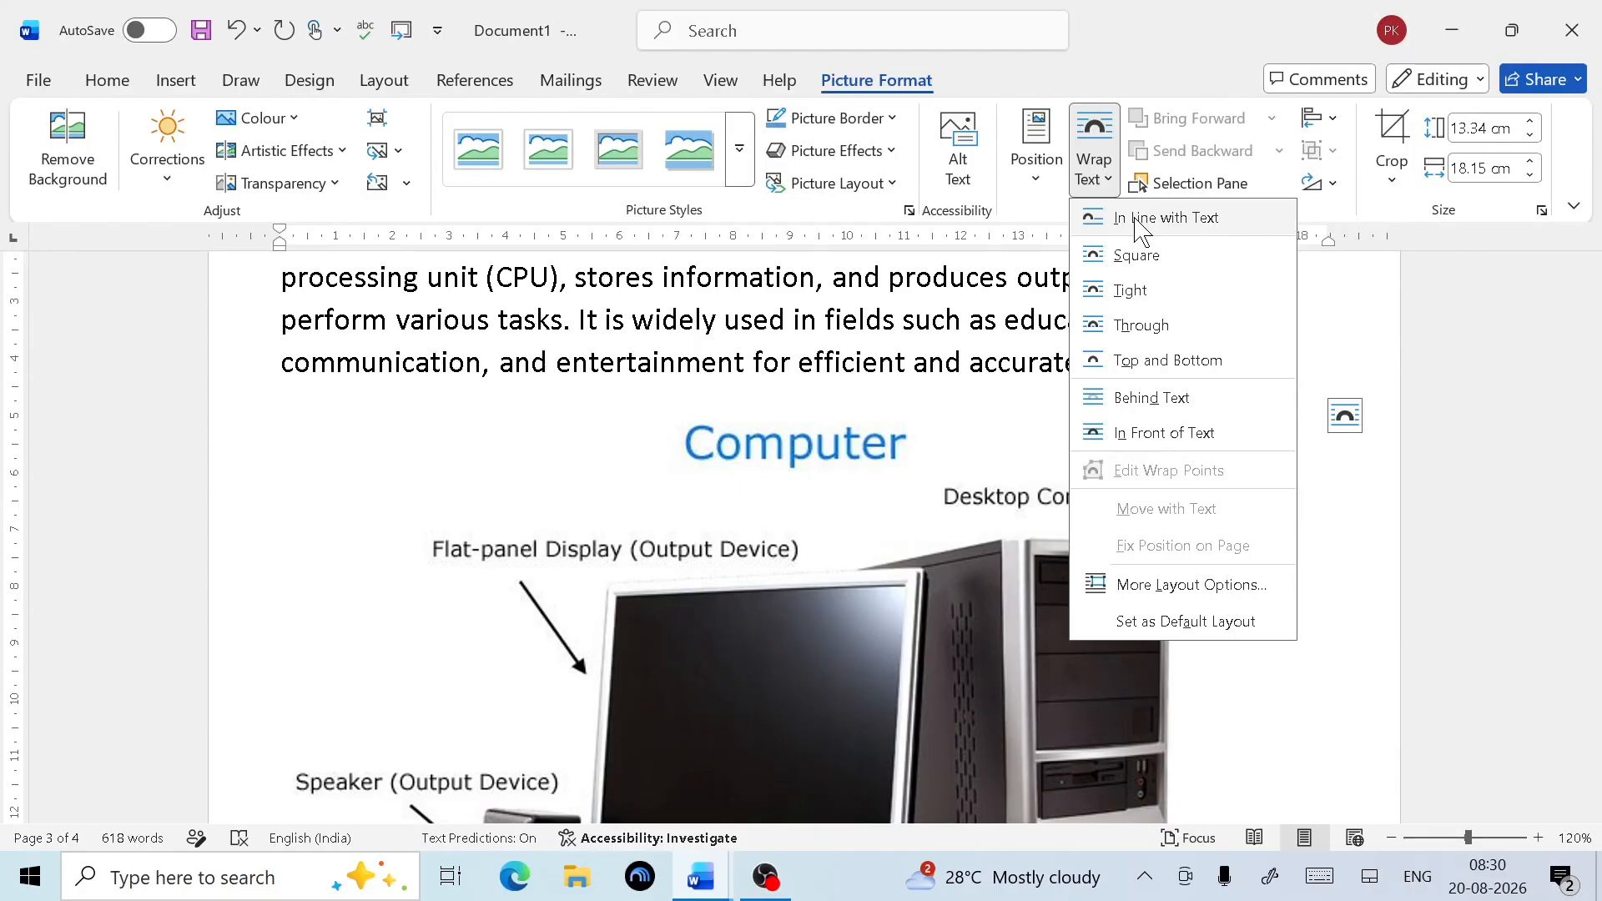
pyautogui.click(1141, 218)
pyautogui.scroll(-5, 959, 543)
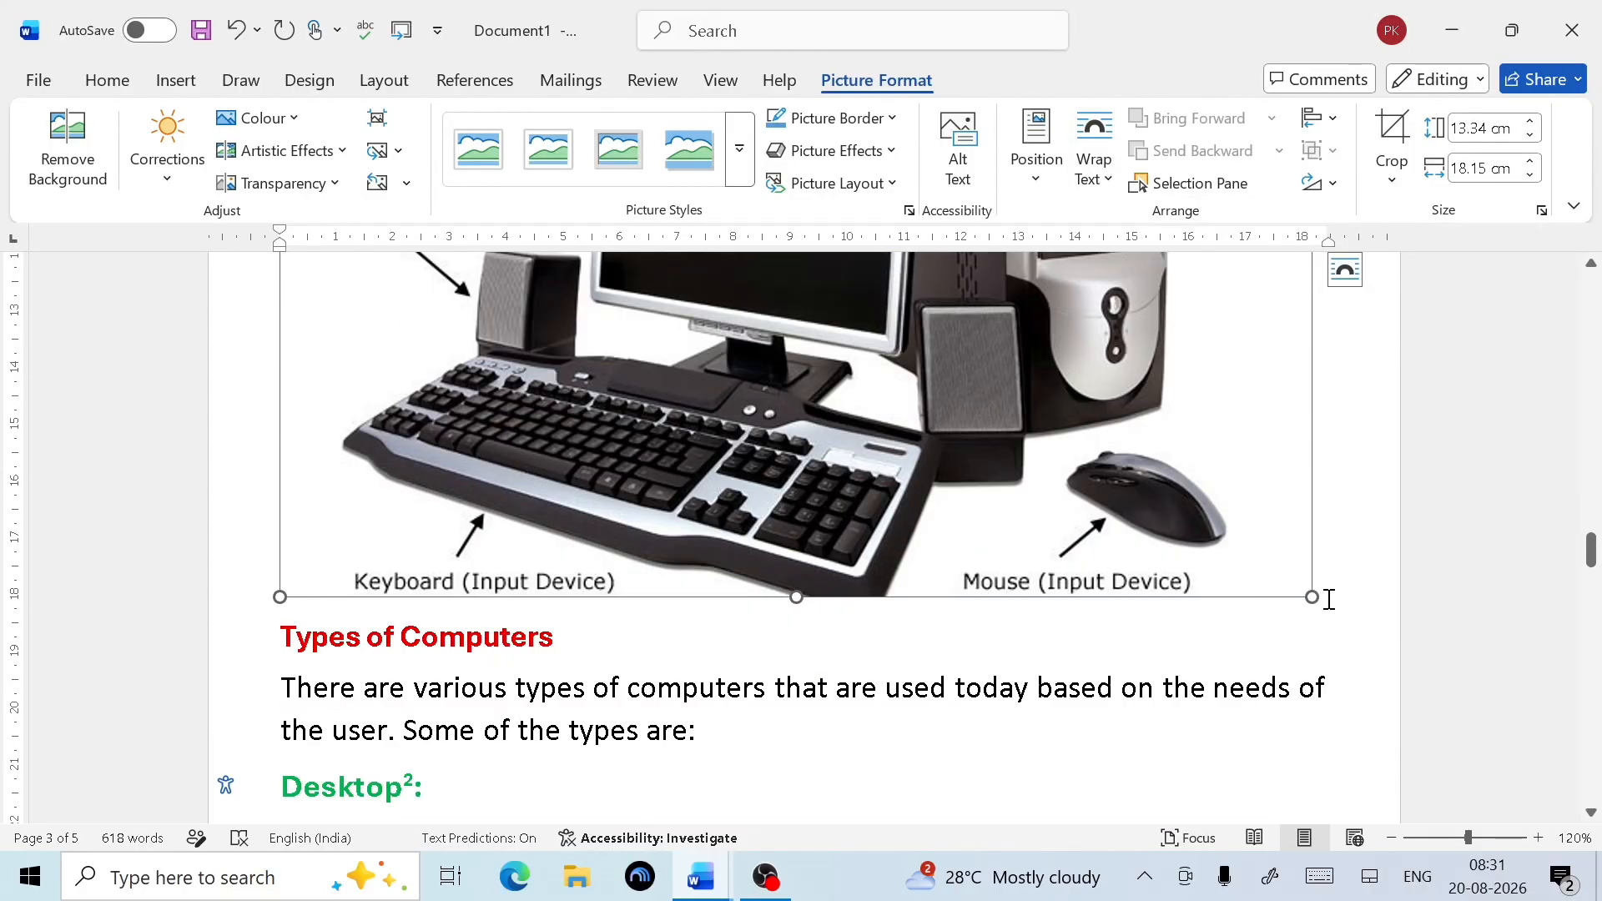
pyautogui.moveTo(1312, 598); pyautogui.dragTo(867, 317)
pyautogui.scroll(4, 841, 400)
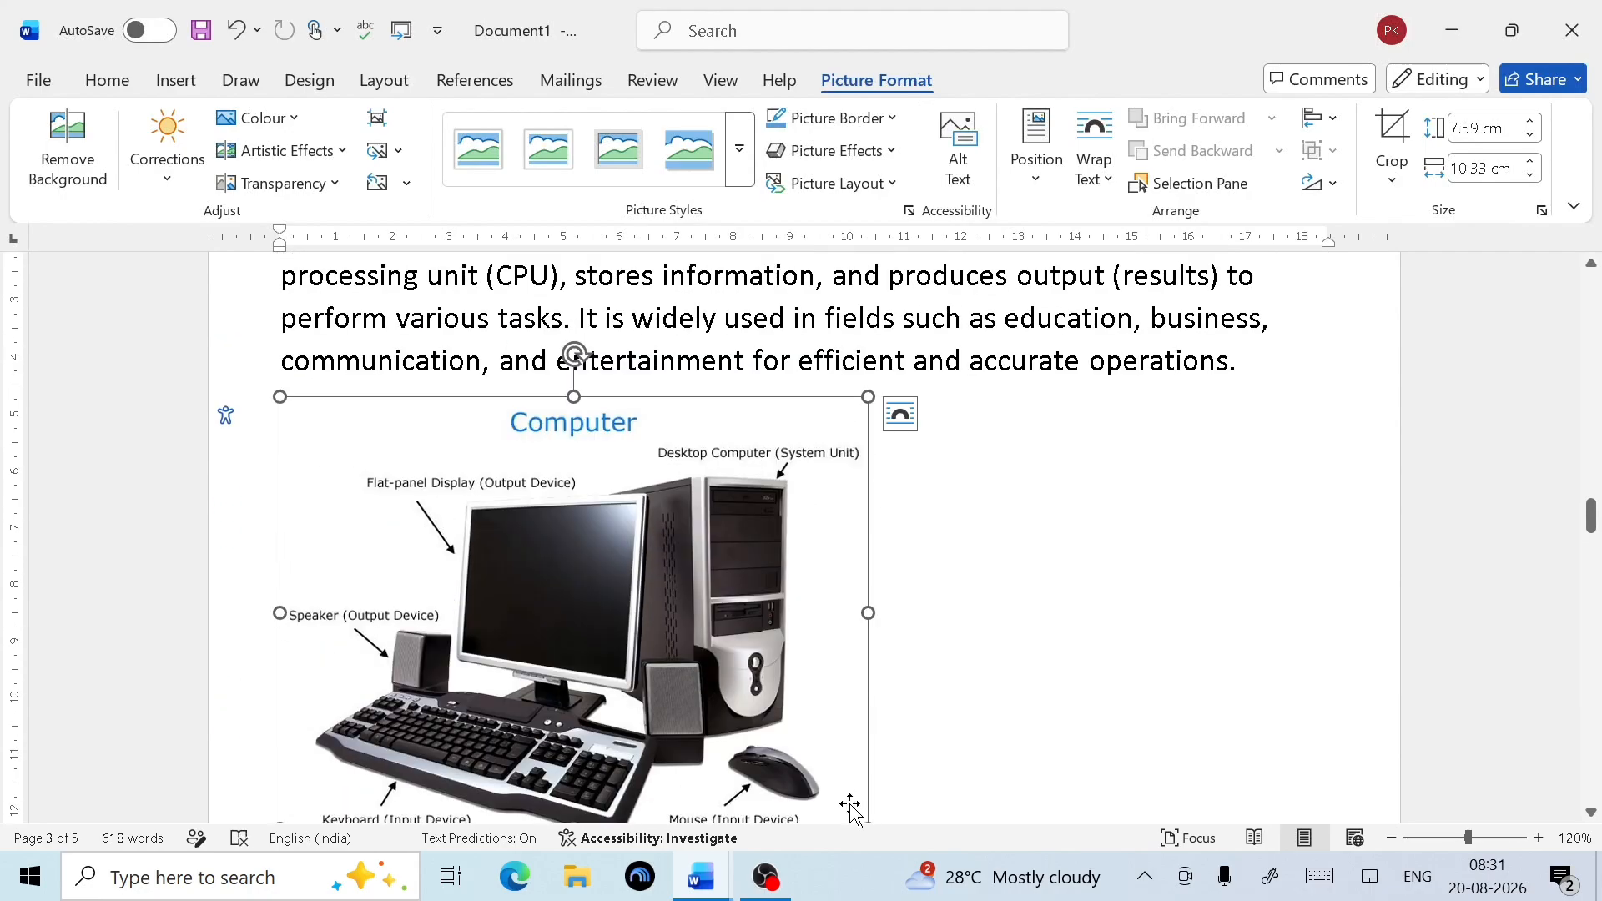
pyautogui.scroll(-1, 847, 801)
pyautogui.moveTo(865, 686); pyautogui.dragTo(594, 487)
pyautogui.scroll(1, 711, 436)
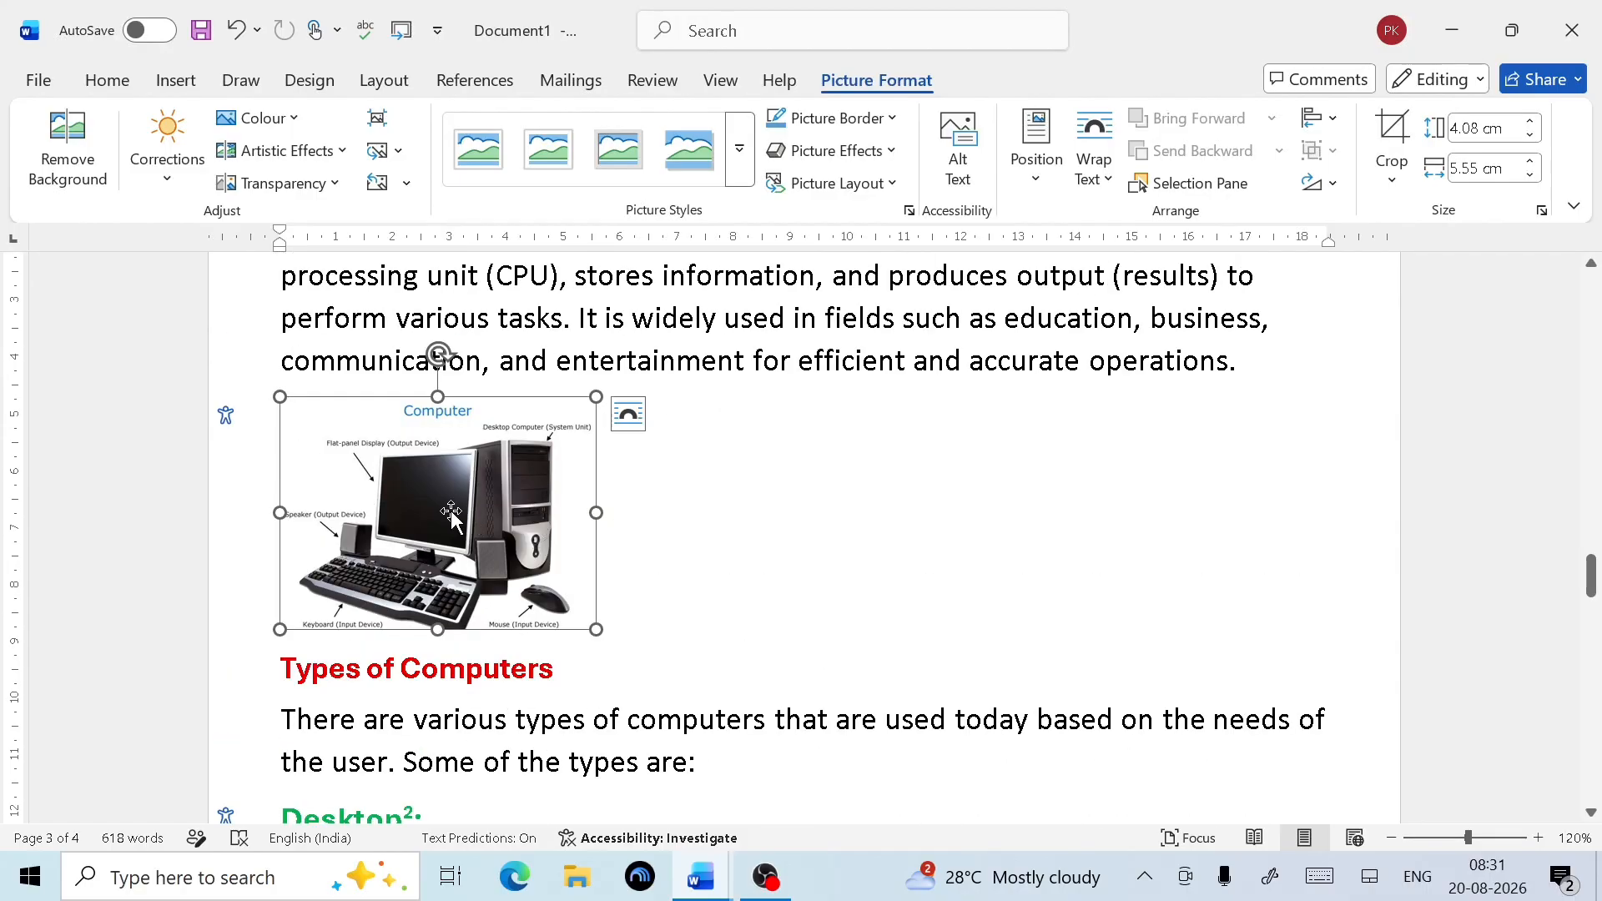
# Bring up the References features and select the computer picture
pyautogui.click(476, 81)
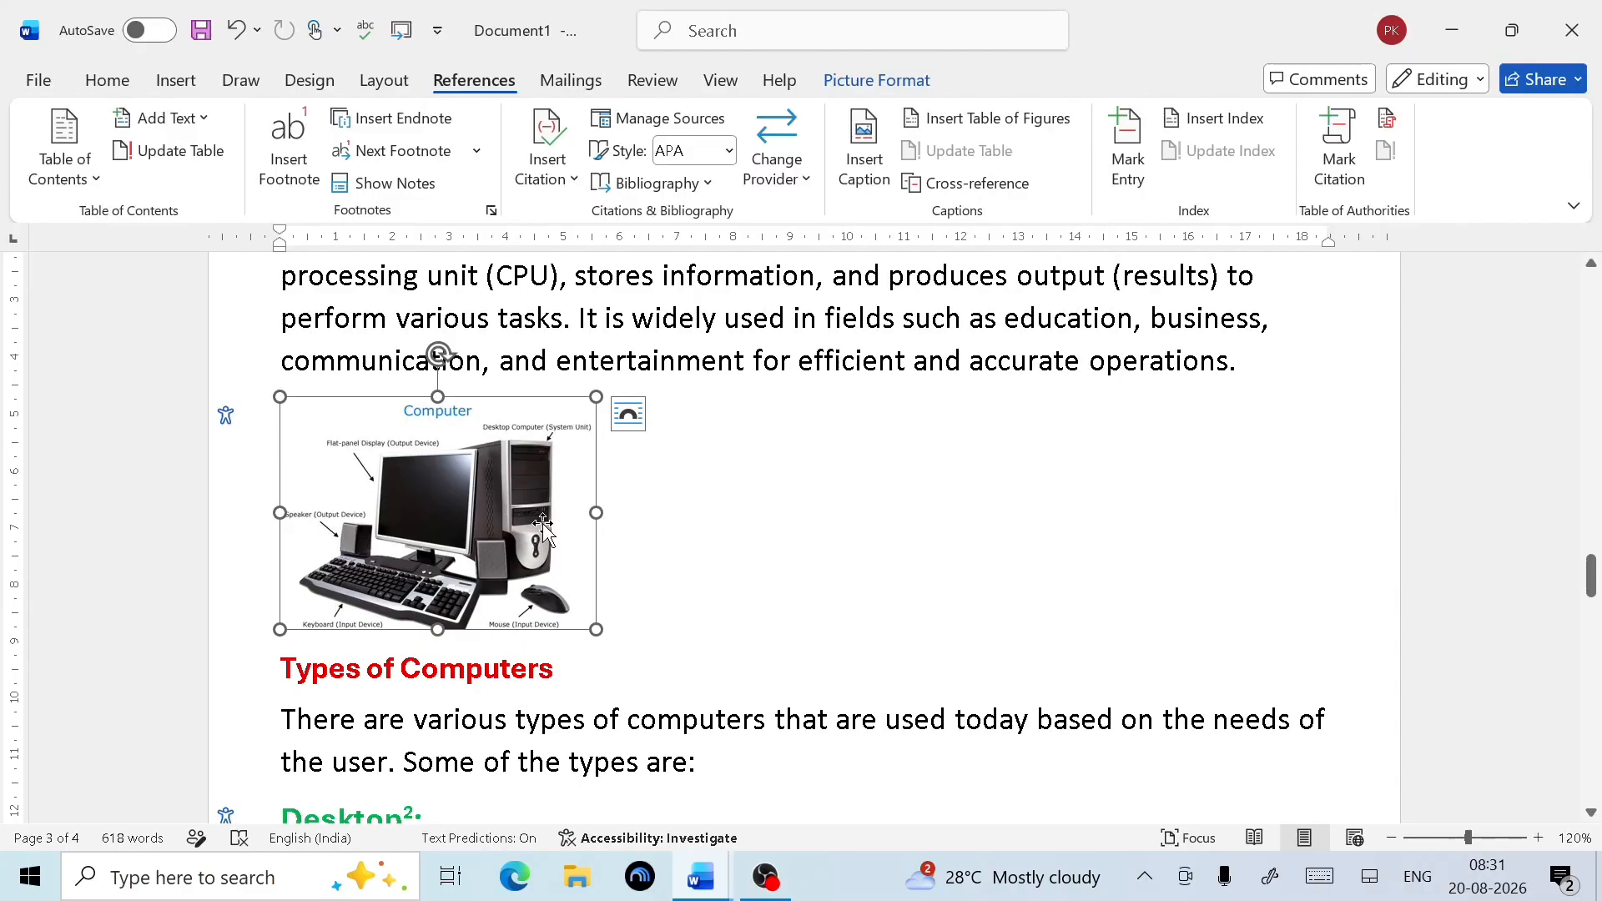
pyautogui.click(735, 558)
pyautogui.click(525, 505)
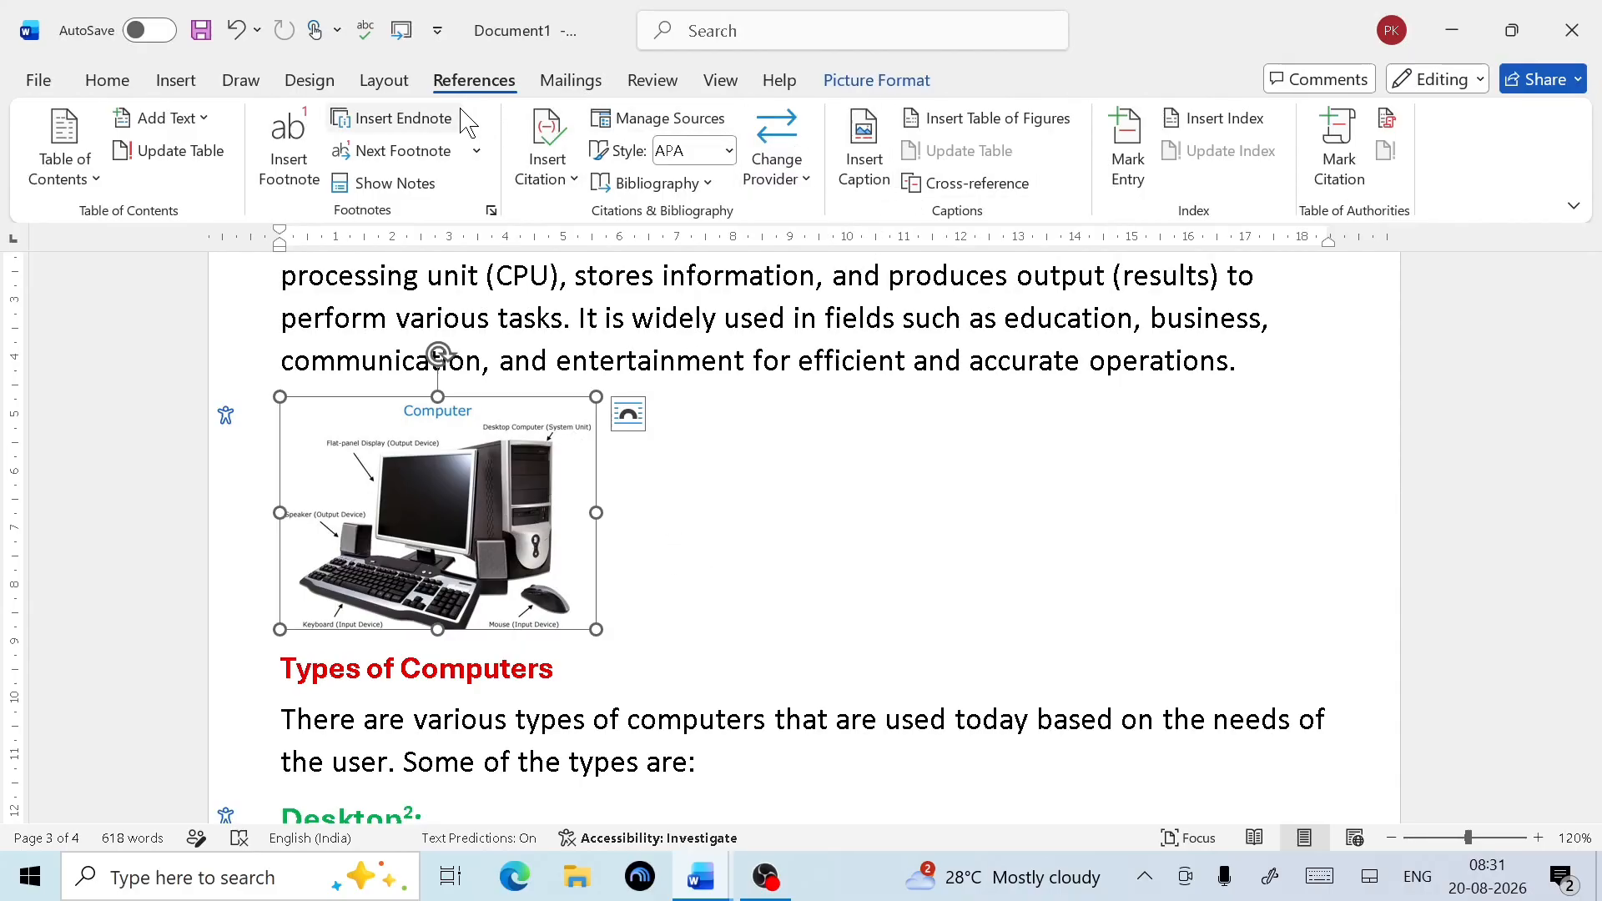
# Create a Computer caption label, add the Computer 1 caption, then start deleting it
pyautogui.click(864, 158)
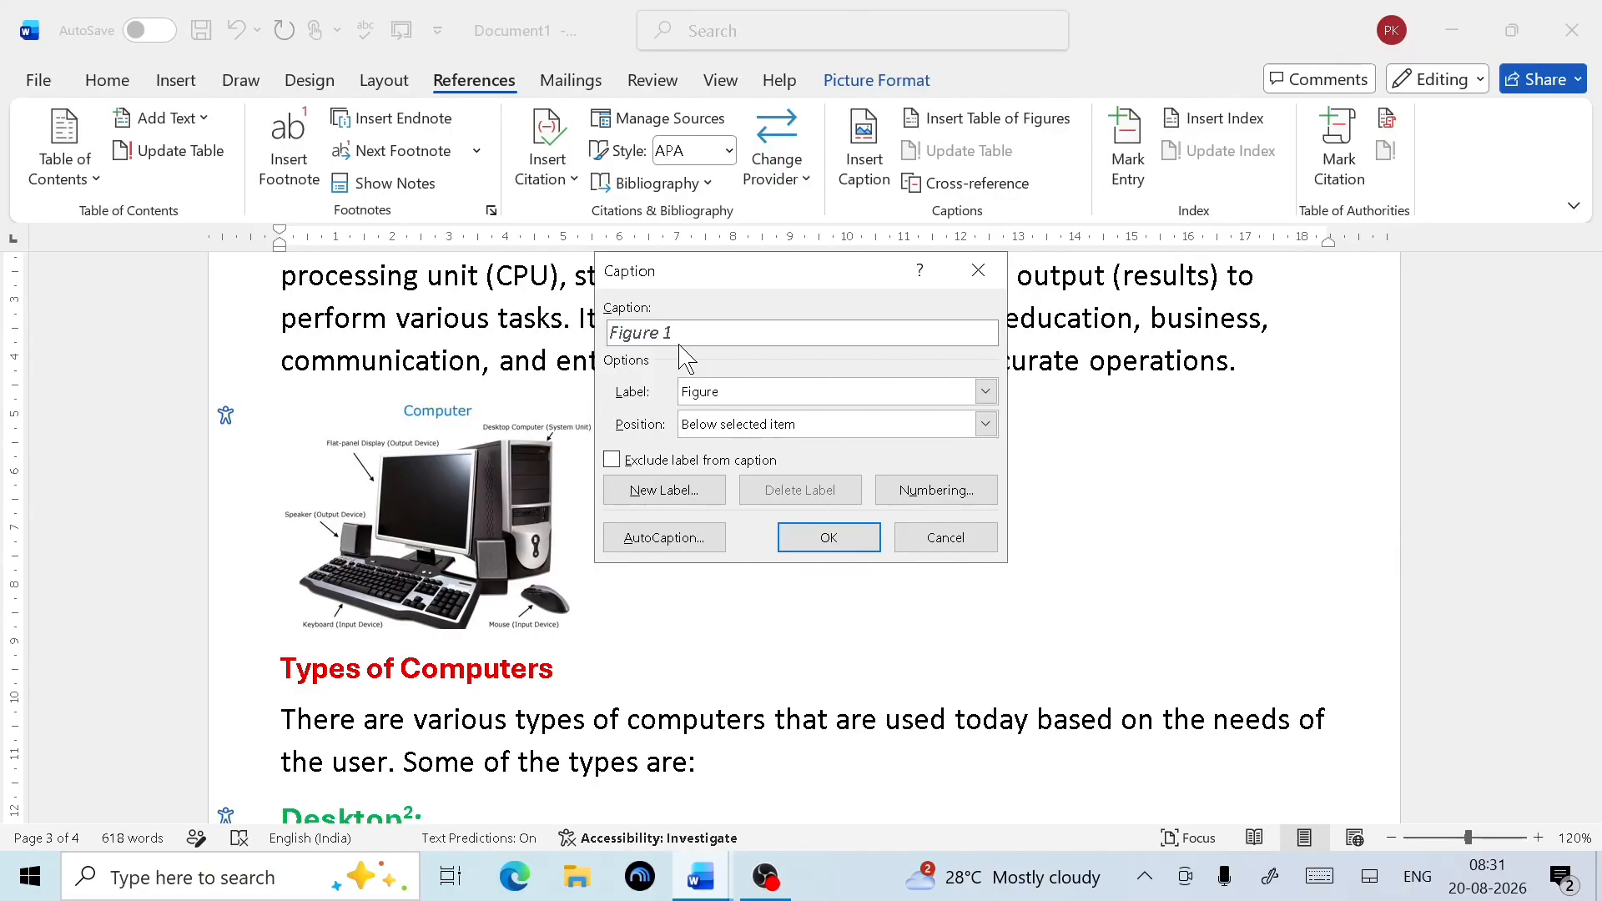
pyautogui.click(686, 498)
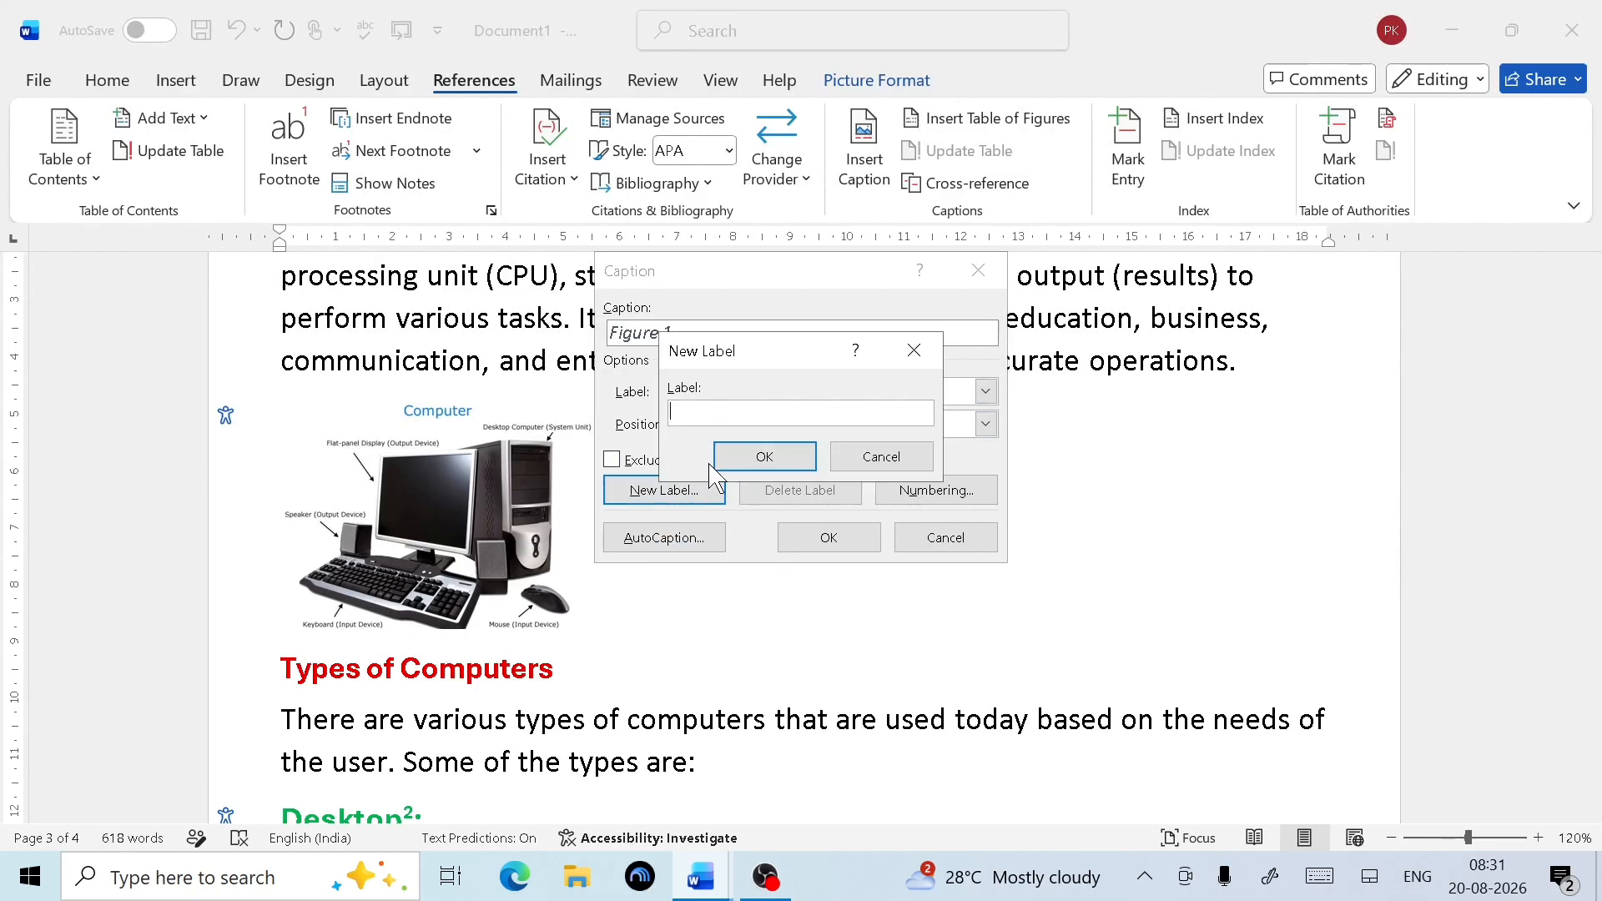
pyautogui.write('Computer')
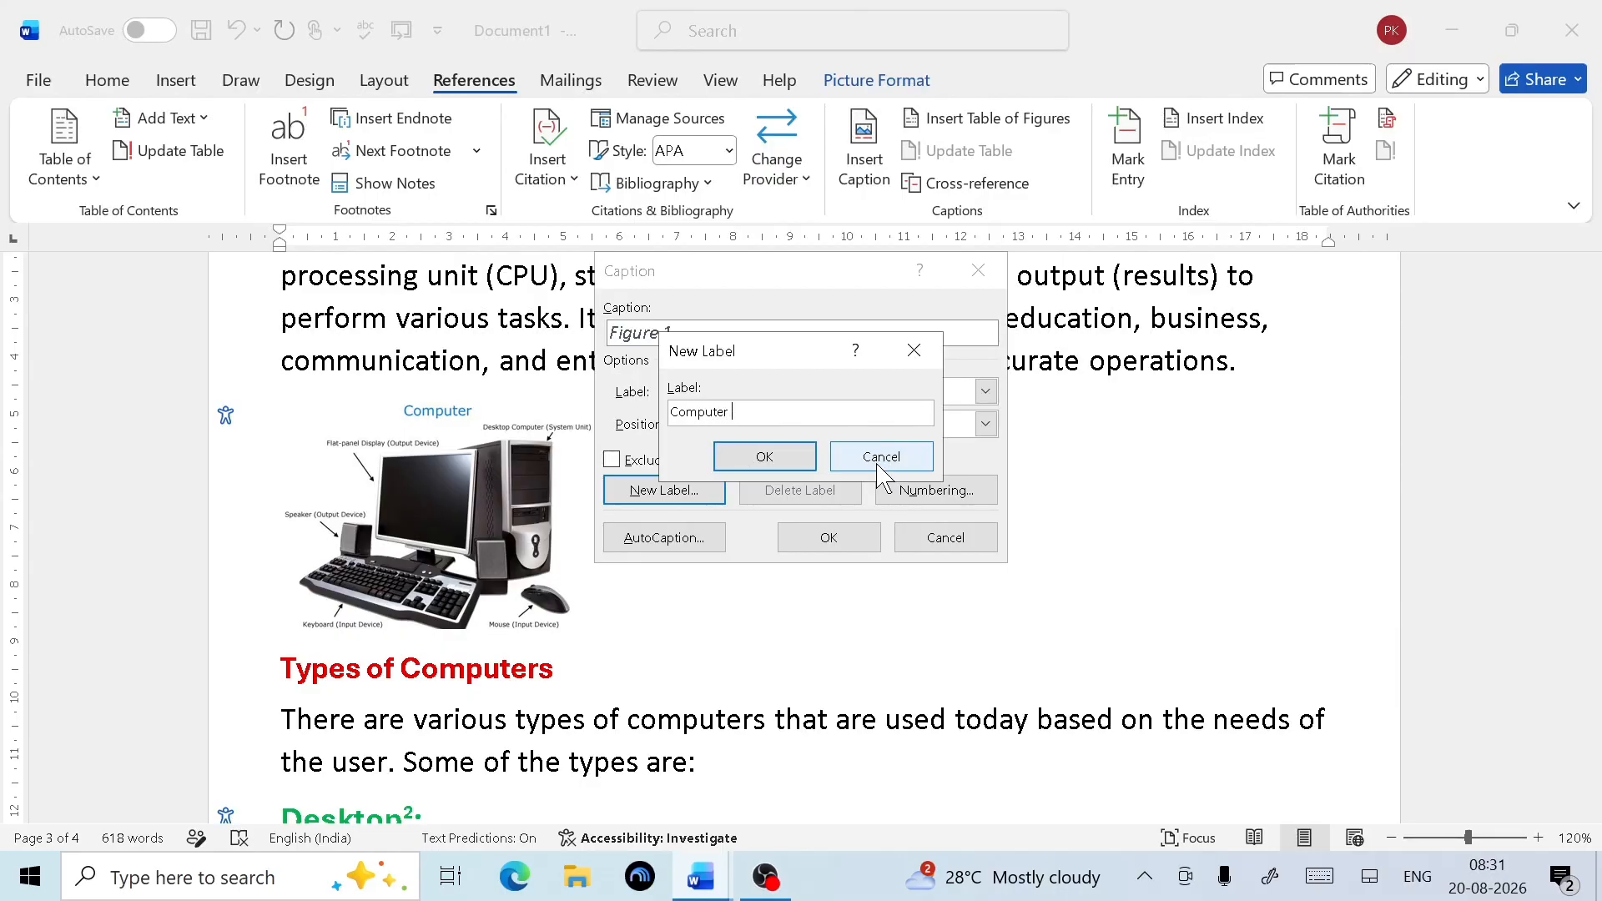
pyautogui.click(766, 459)
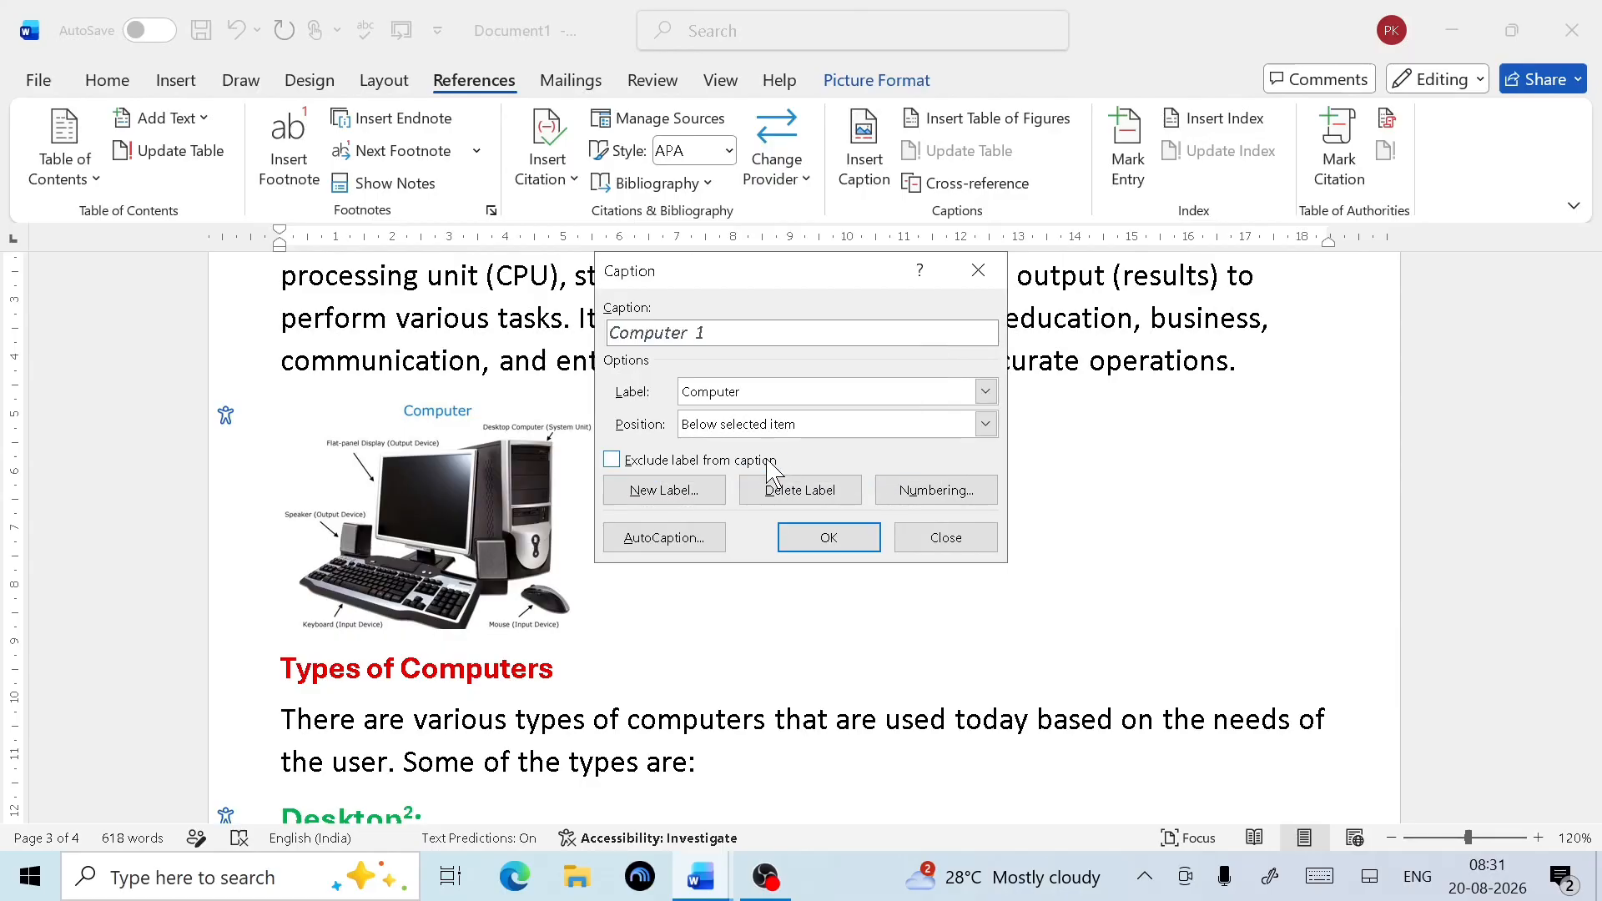
pyautogui.click(803, 543)
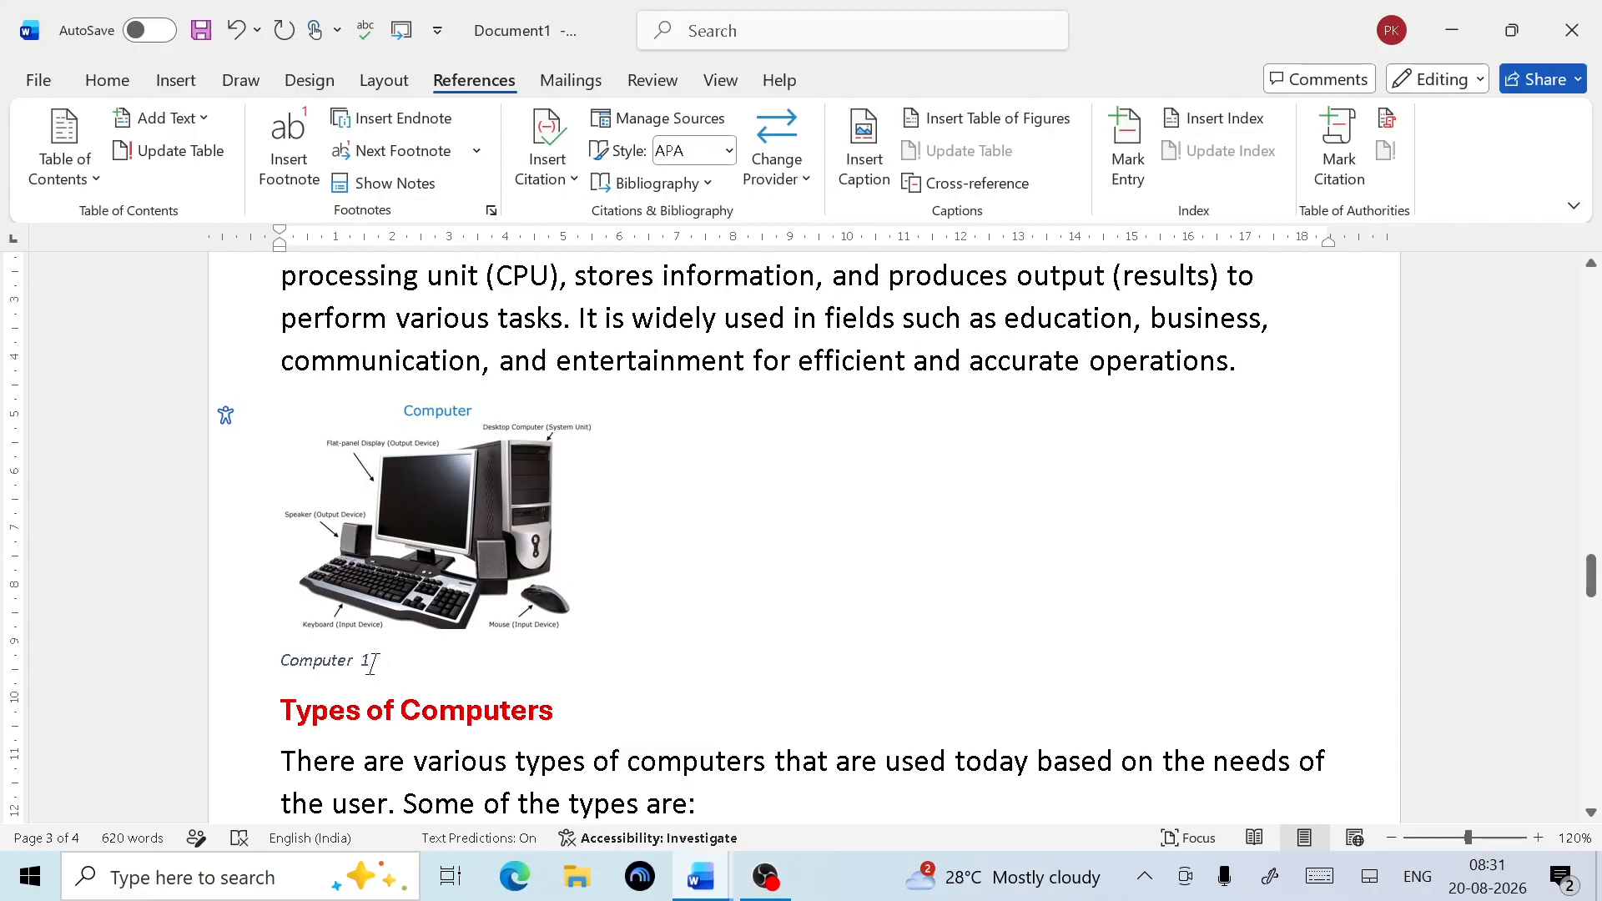
pyautogui.press('BackSpace')
pyautogui.press('BackSpace')
pyautogui.press('BackSpace')
pyautogui.press('BackSpace')
pyautogui.press('BackSpace')
pyautogui.press('BackSpace')
pyautogui.press('BackSpace')
pyautogui.press('BackSpace')
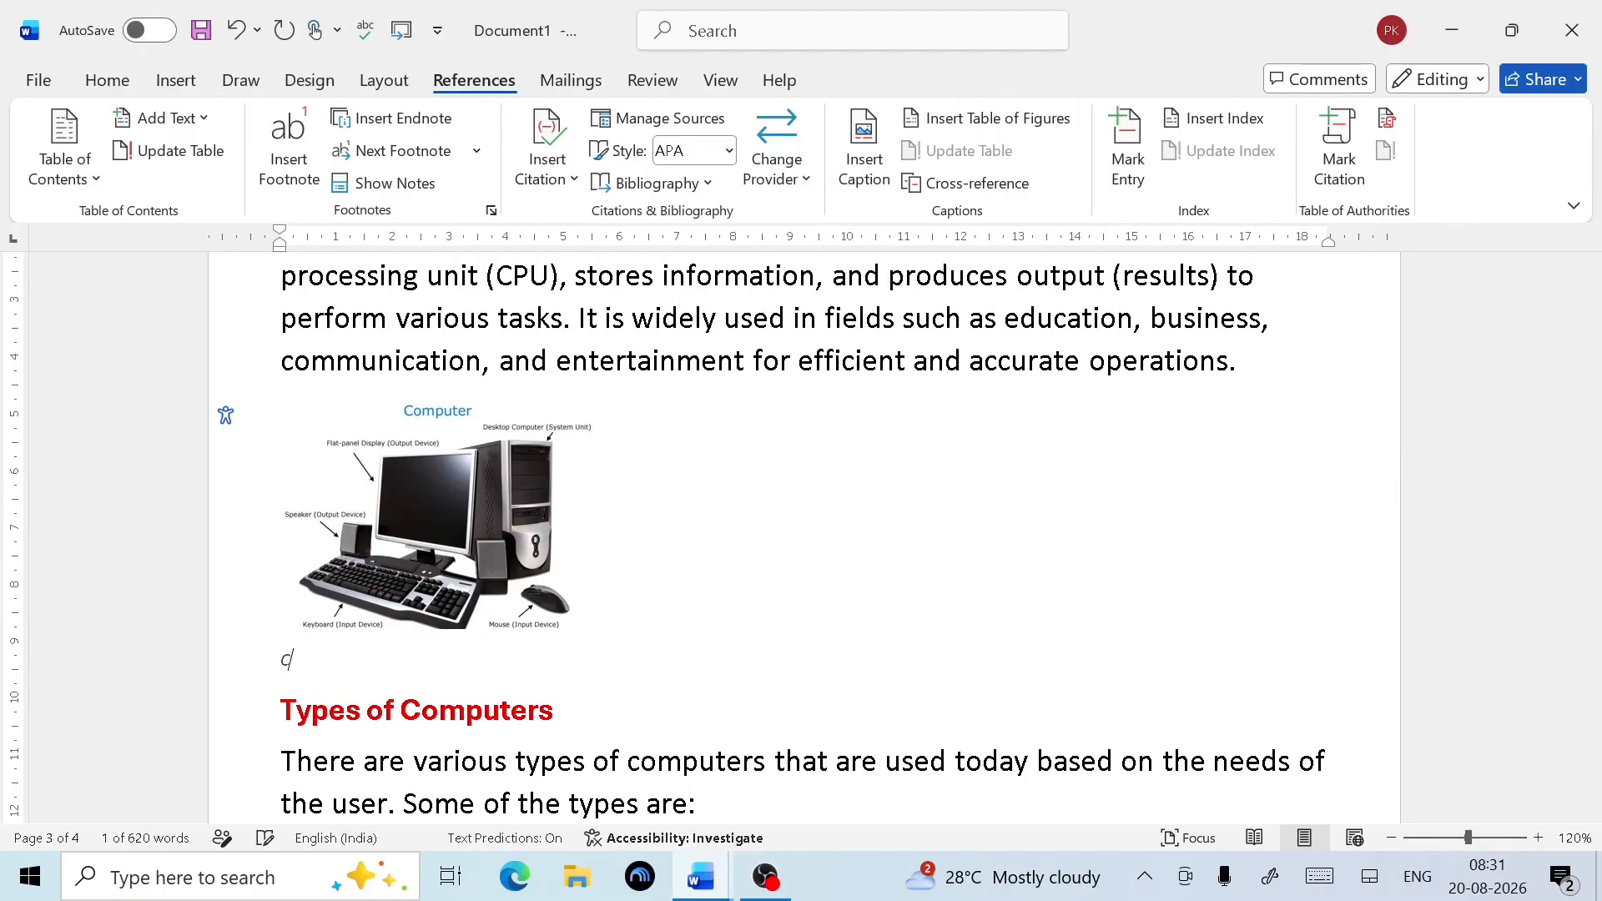
# Insert the 'Computer 1' caption on the computer picture, positioned above the selected item
pyautogui.click(394, 580)
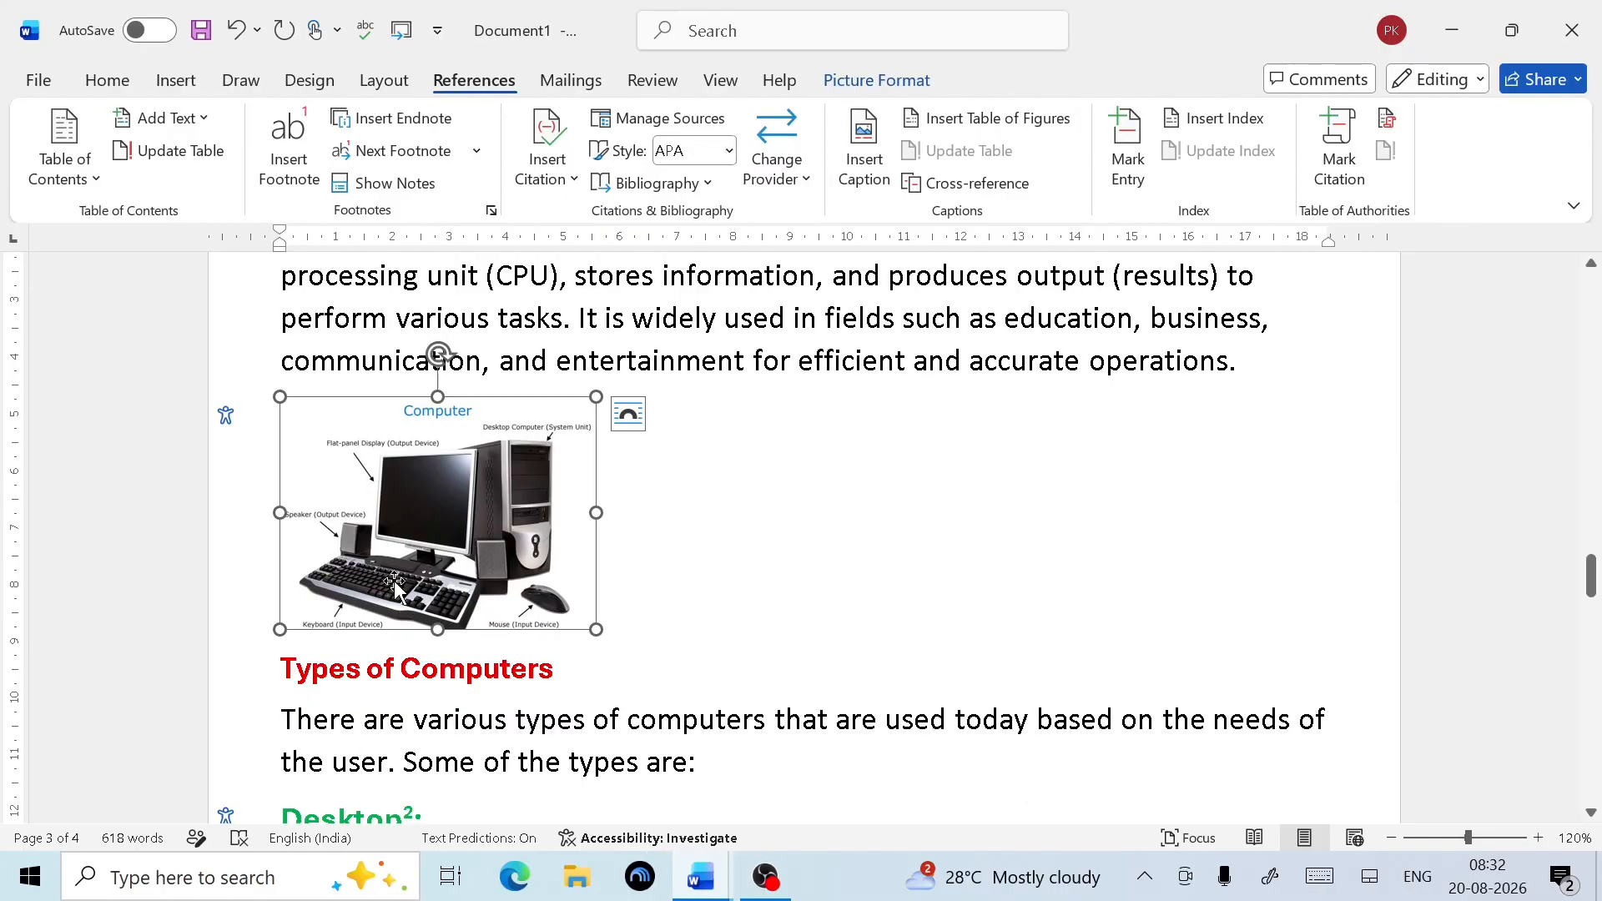
pyautogui.click(864, 163)
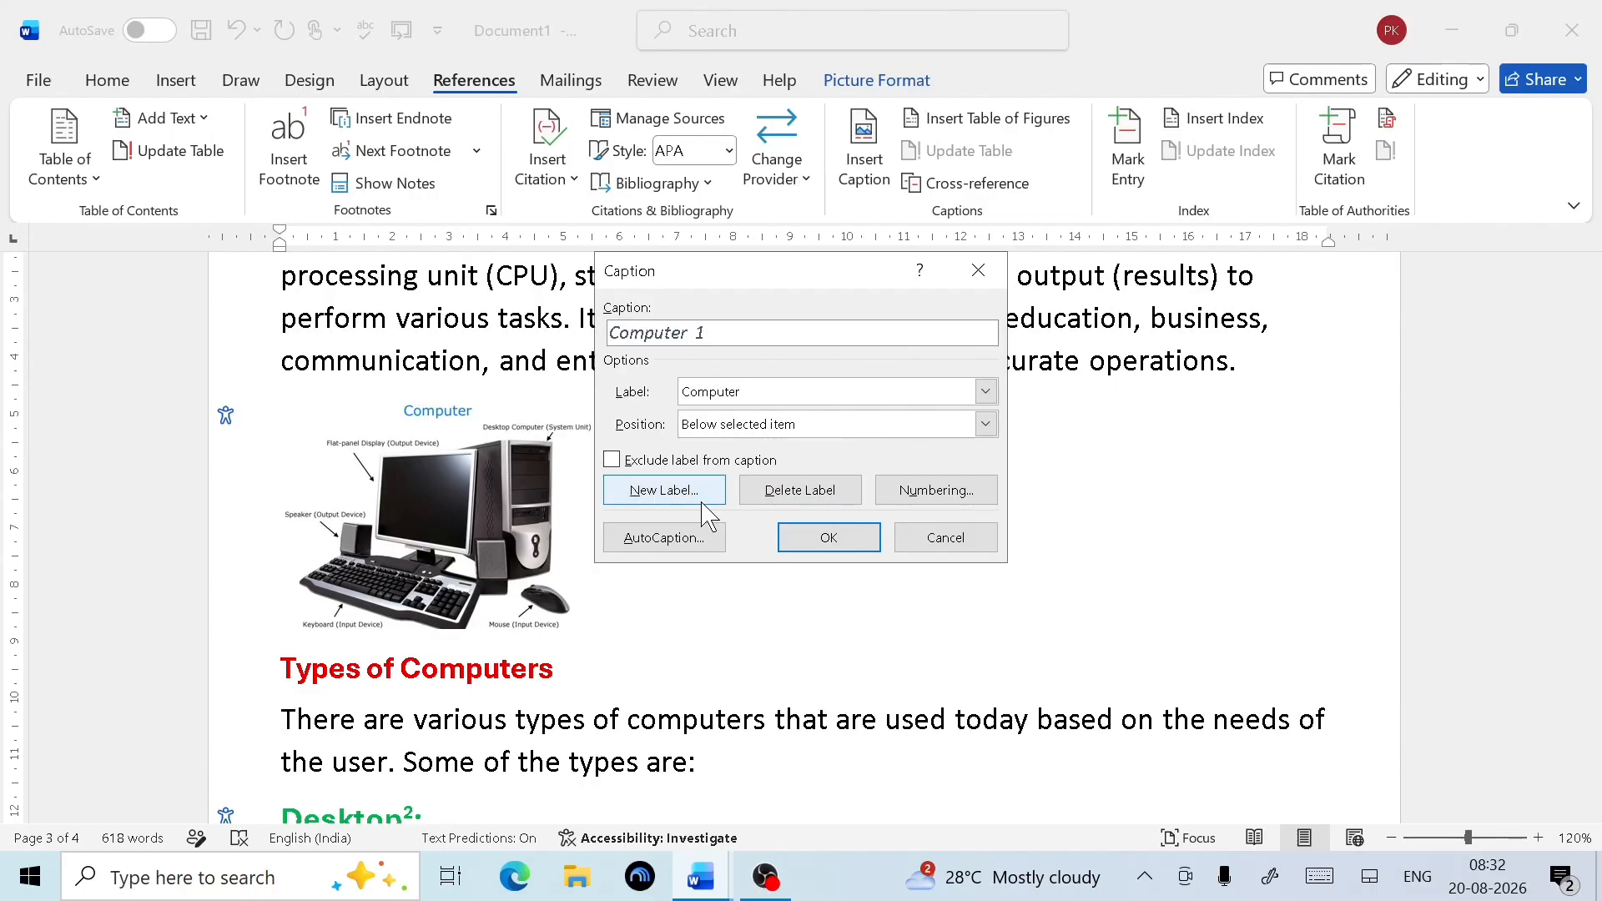
pyautogui.click(985, 424)
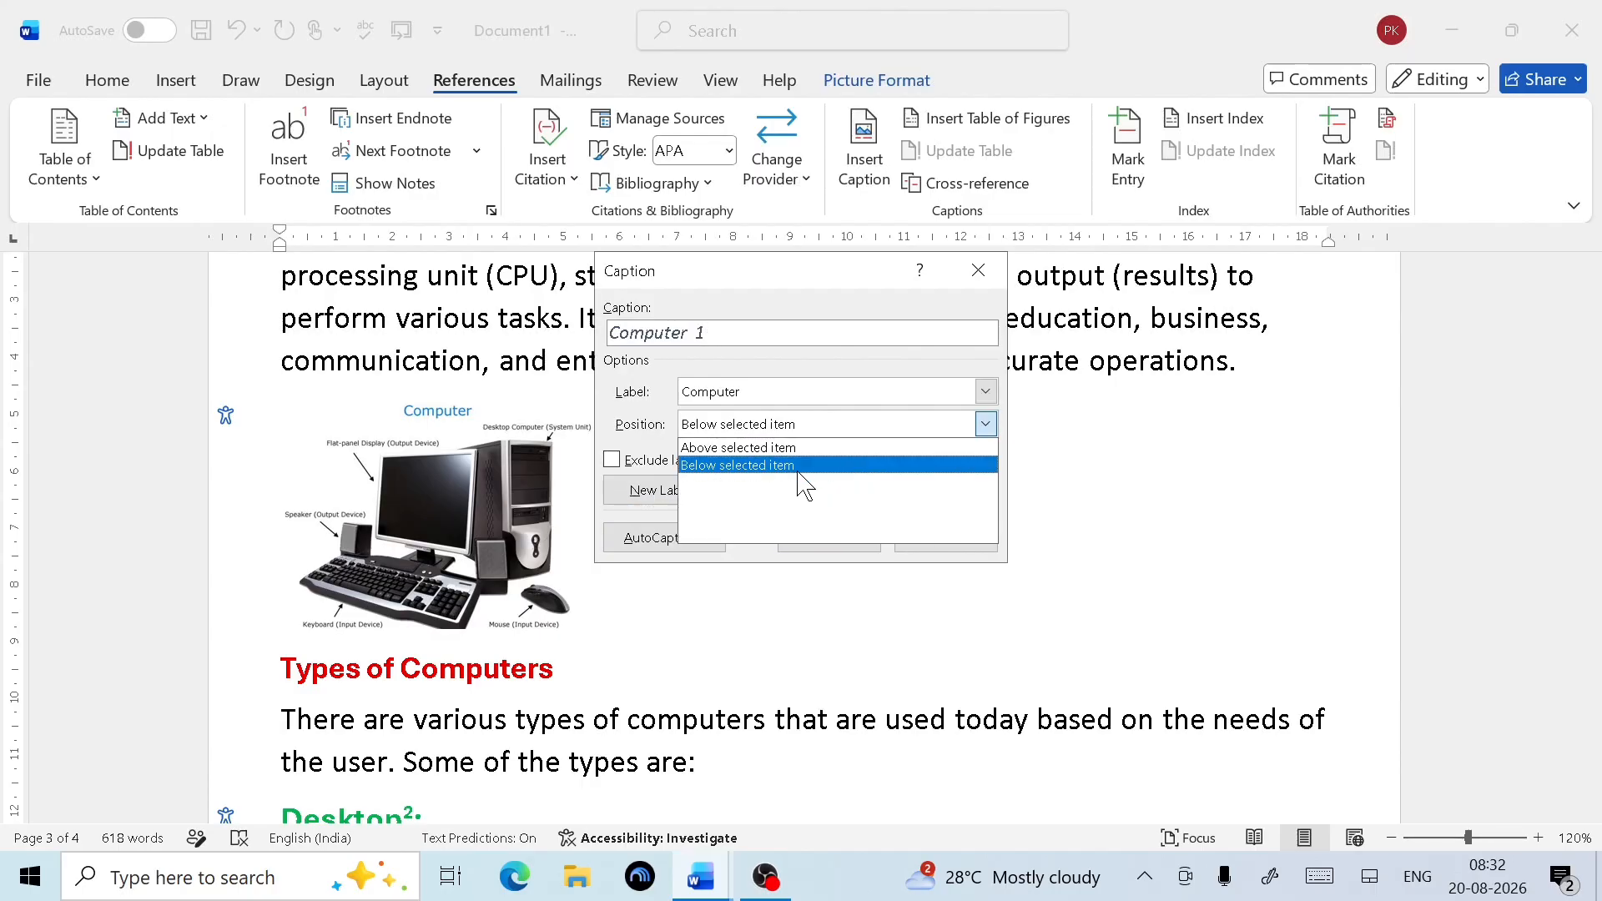
pyautogui.click(754, 449)
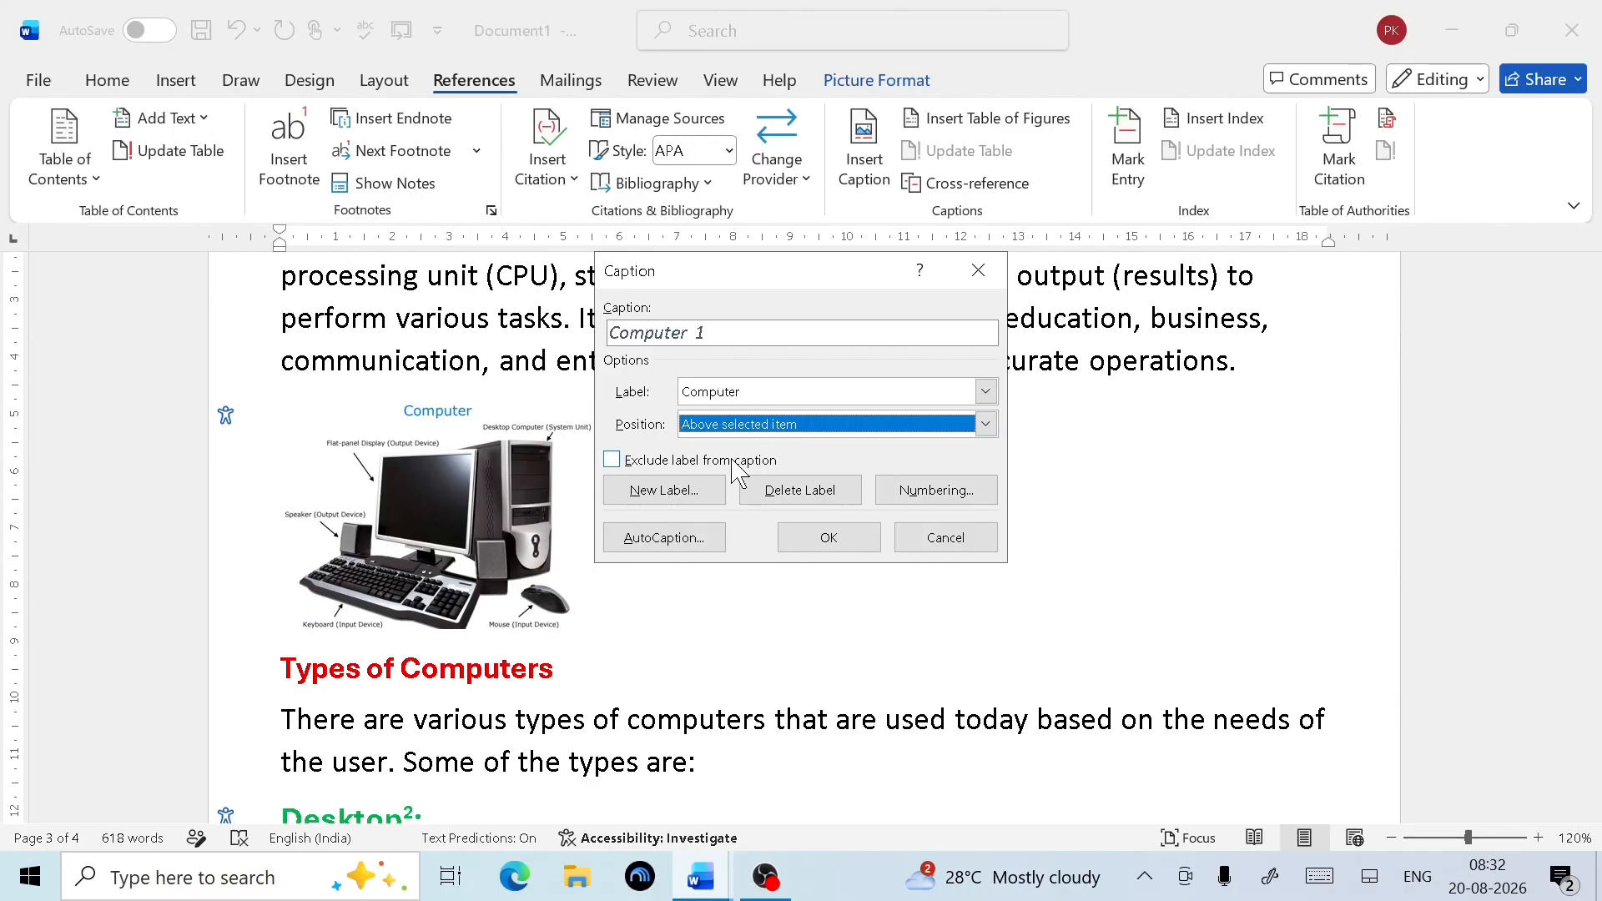
pyautogui.click(829, 537)
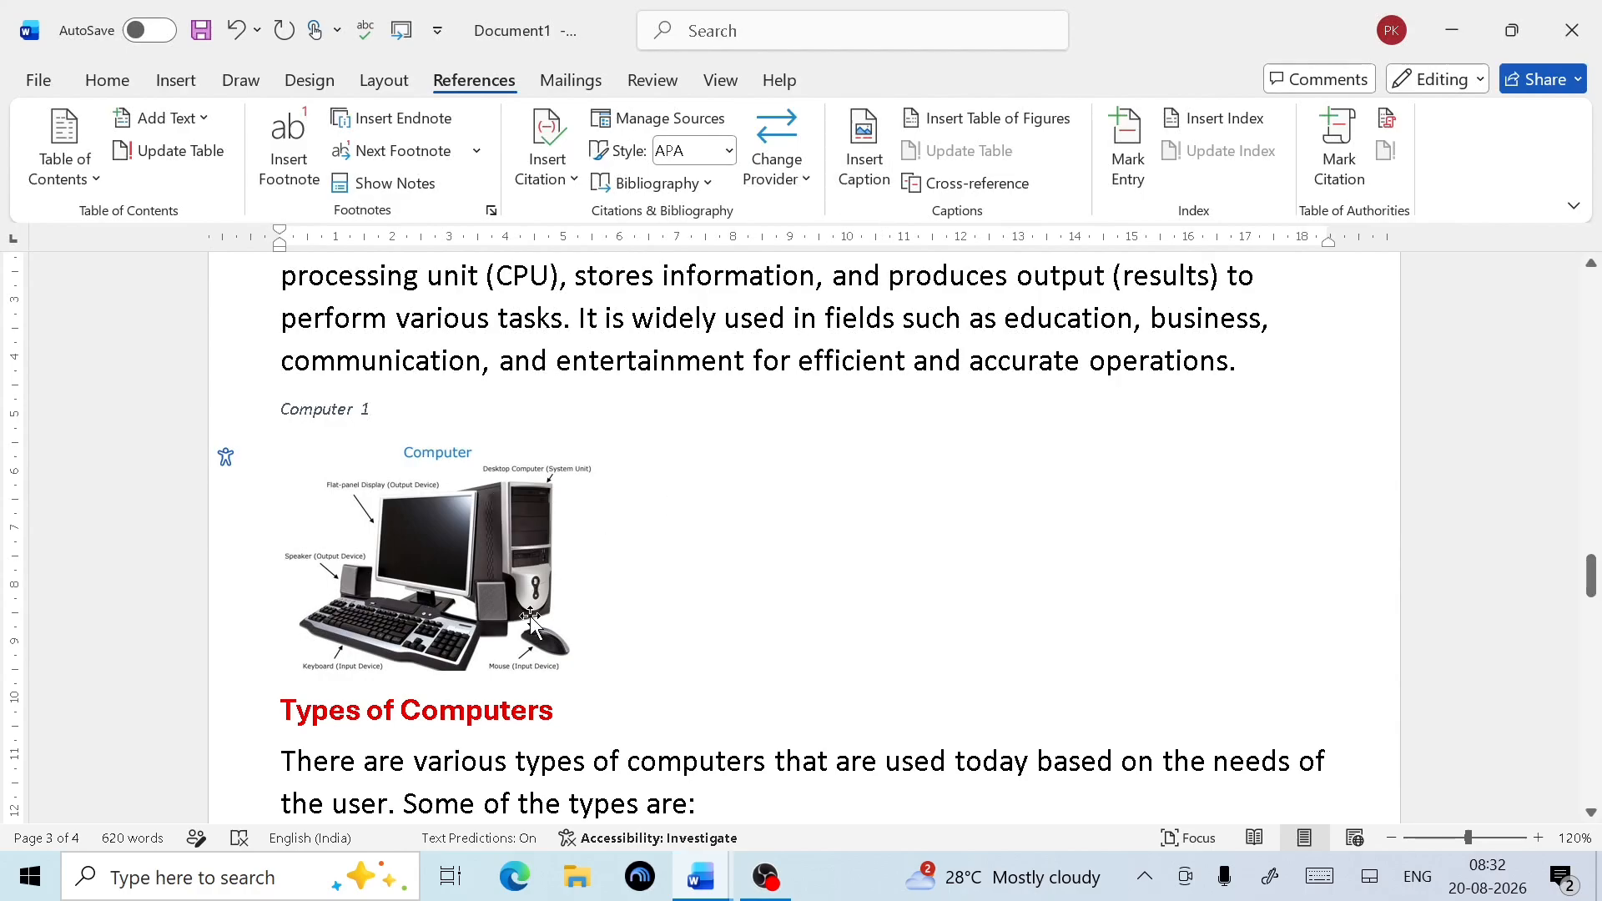
pyautogui.scroll(-3, 532, 616)
pyautogui.scroll(-2, 455, 597)
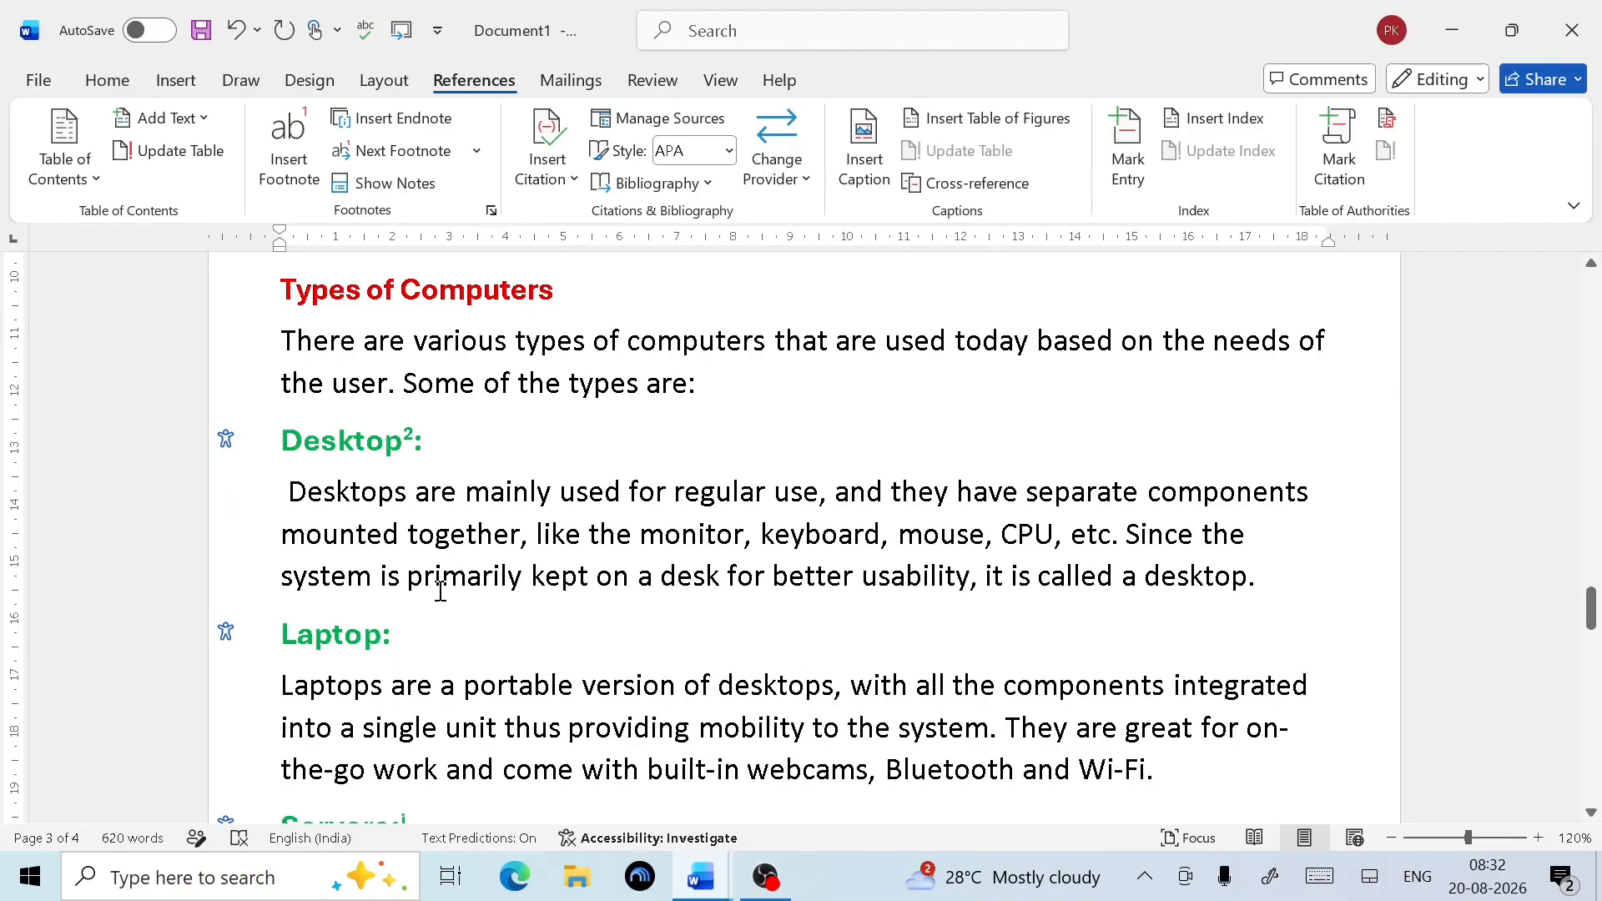
pyautogui.scroll(4, 529, 422)
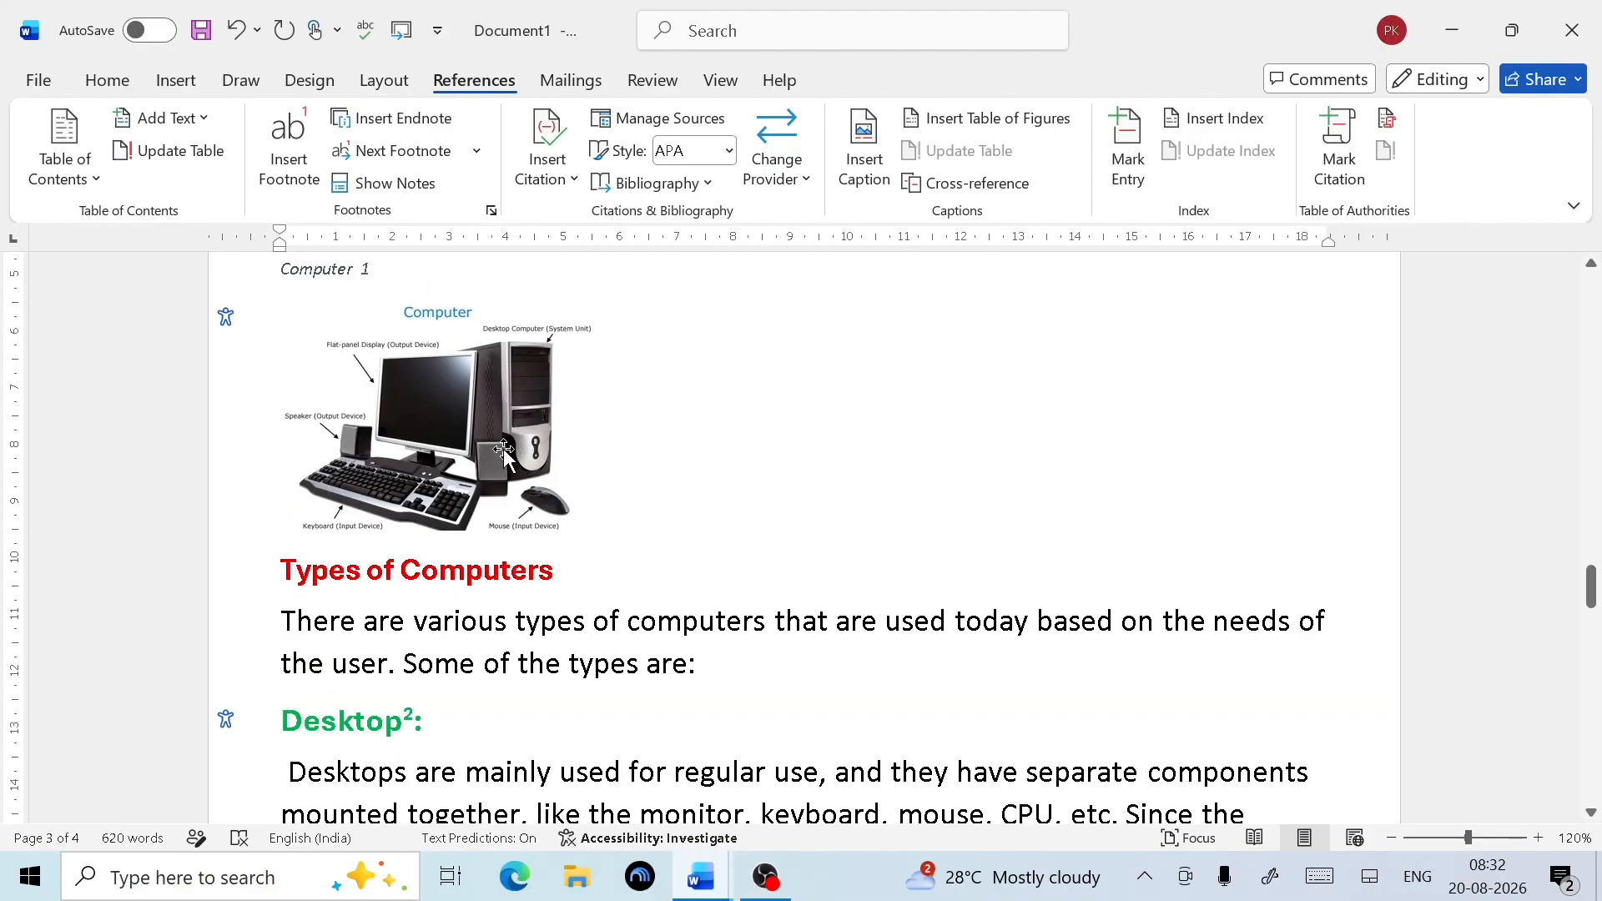
pyautogui.scroll(-4, 500, 674)
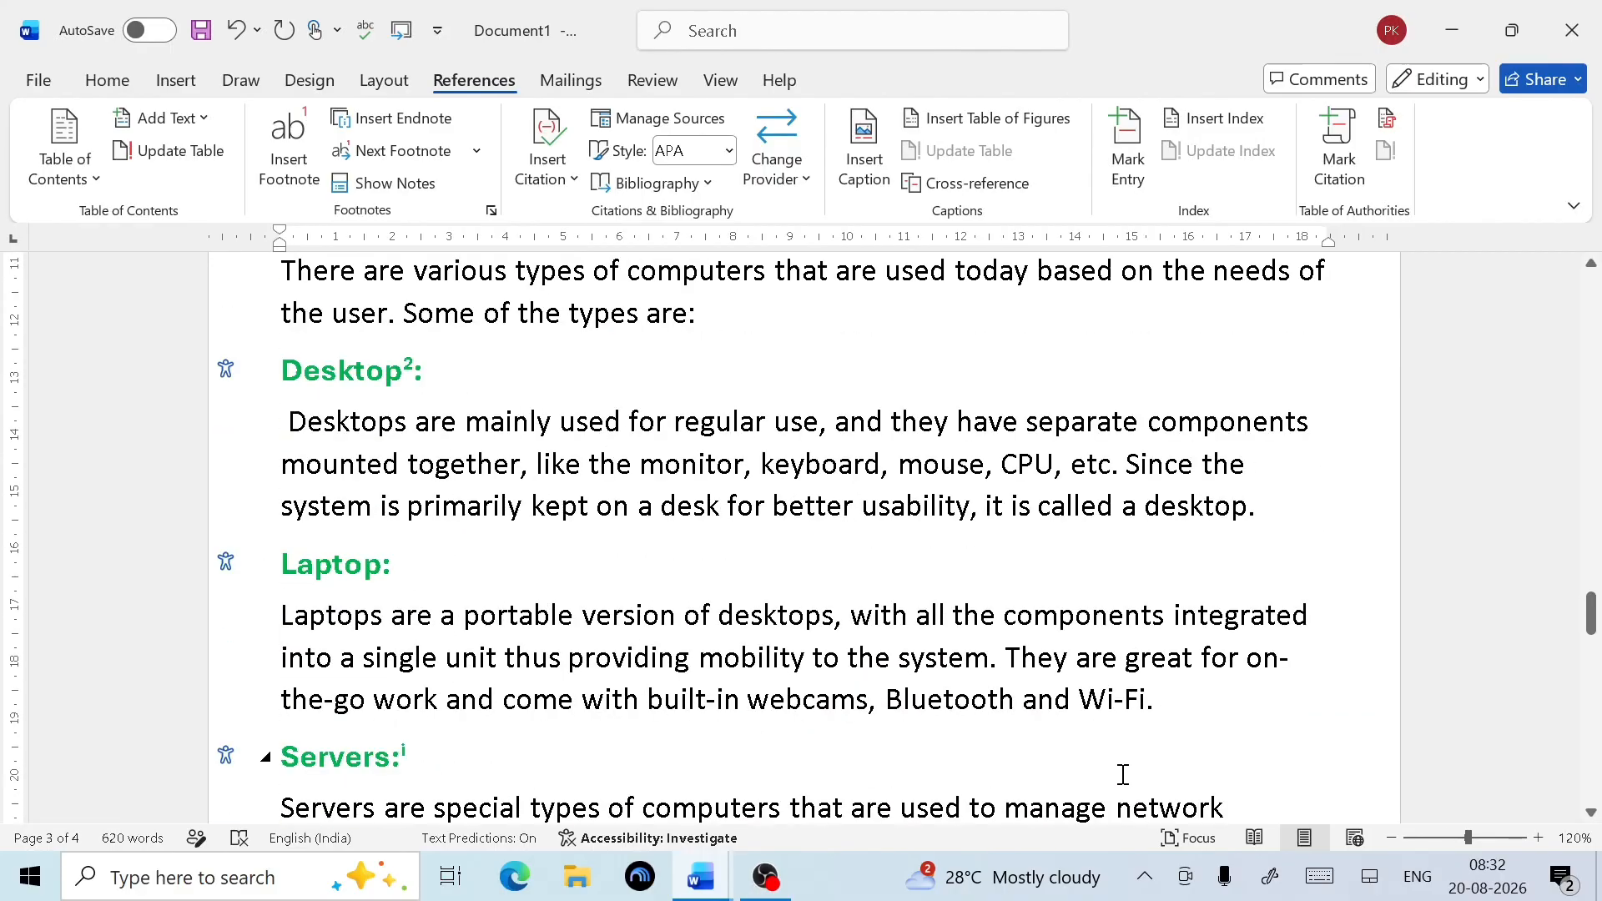
# Insert laptop.jpg from this device on a new line below the Laptop paragraph
pyautogui.click(1194, 710)
pyautogui.press('Return')
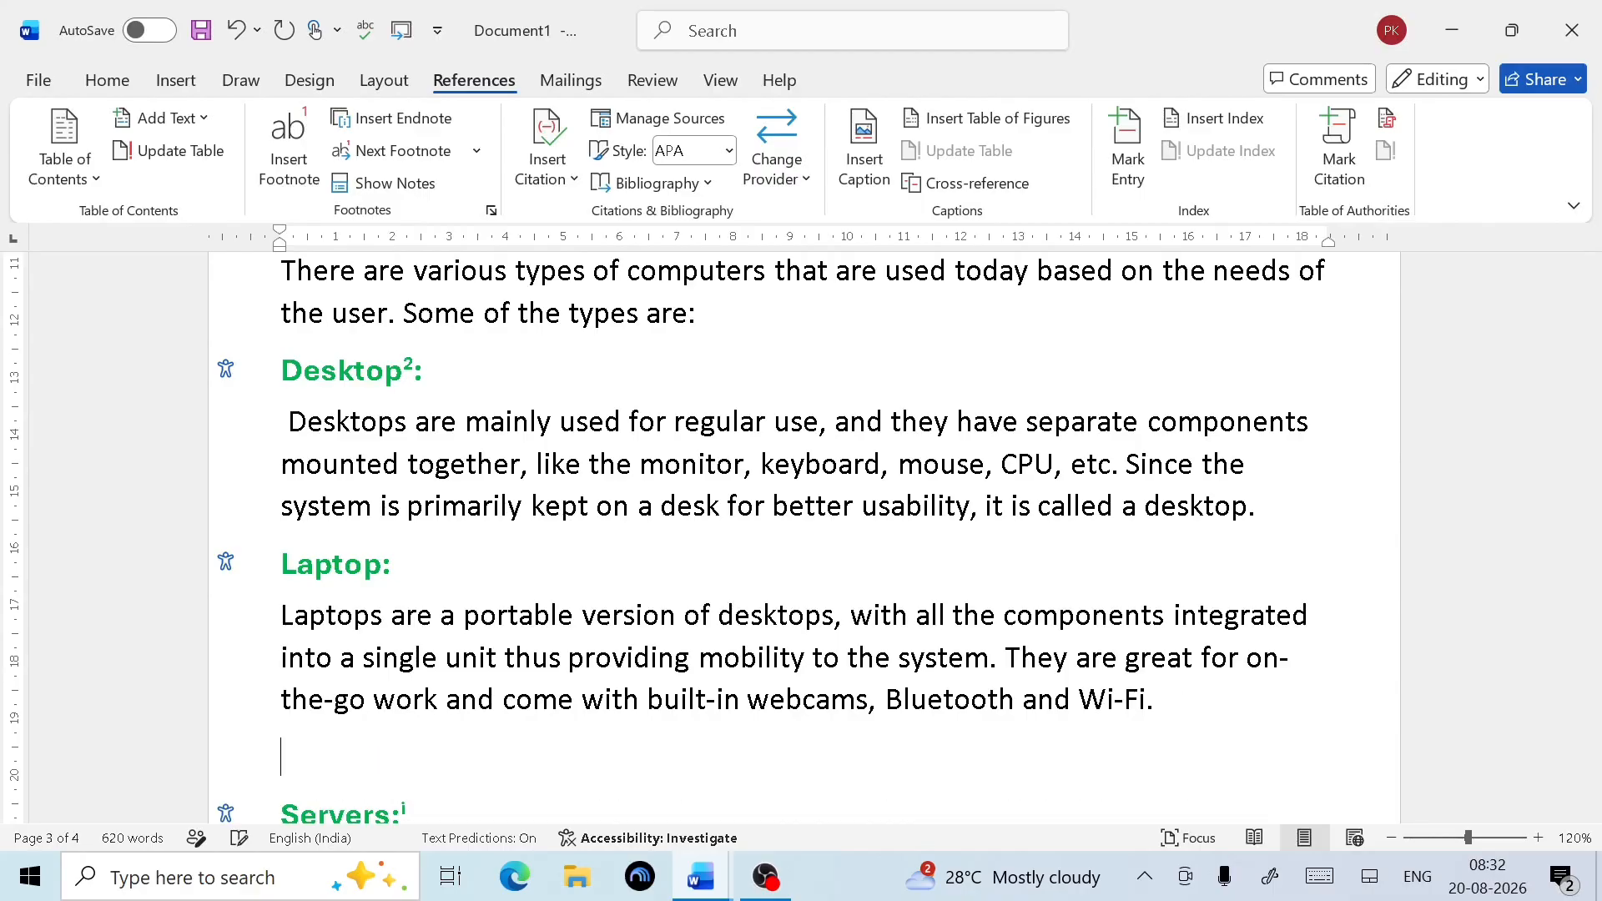
pyautogui.click(176, 81)
pyautogui.click(273, 161)
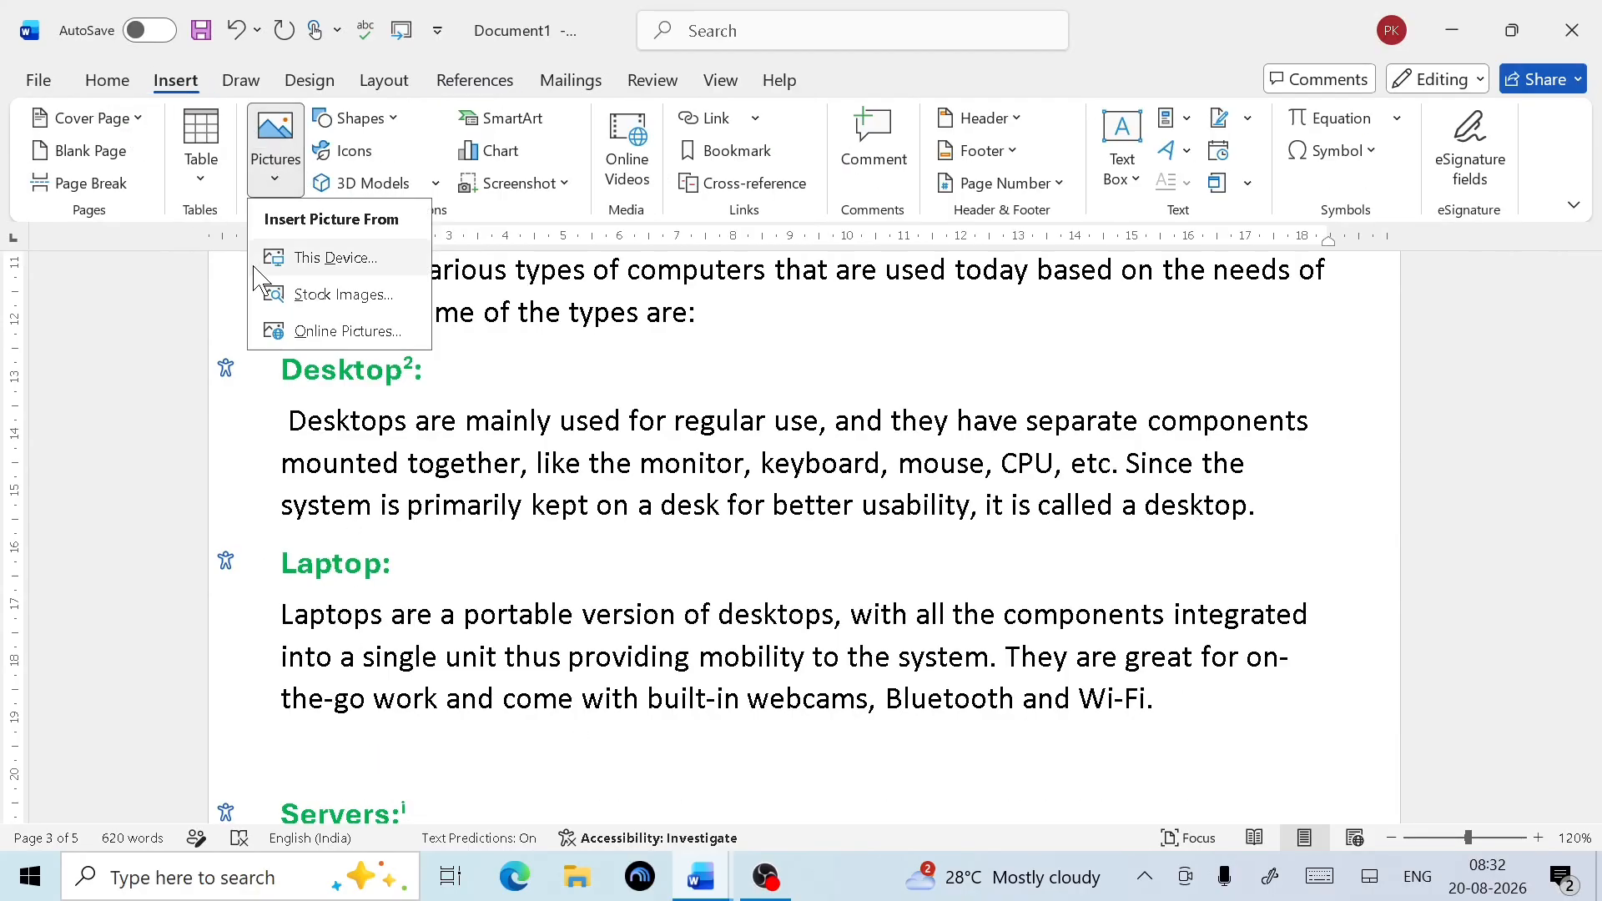
pyautogui.click(349, 257)
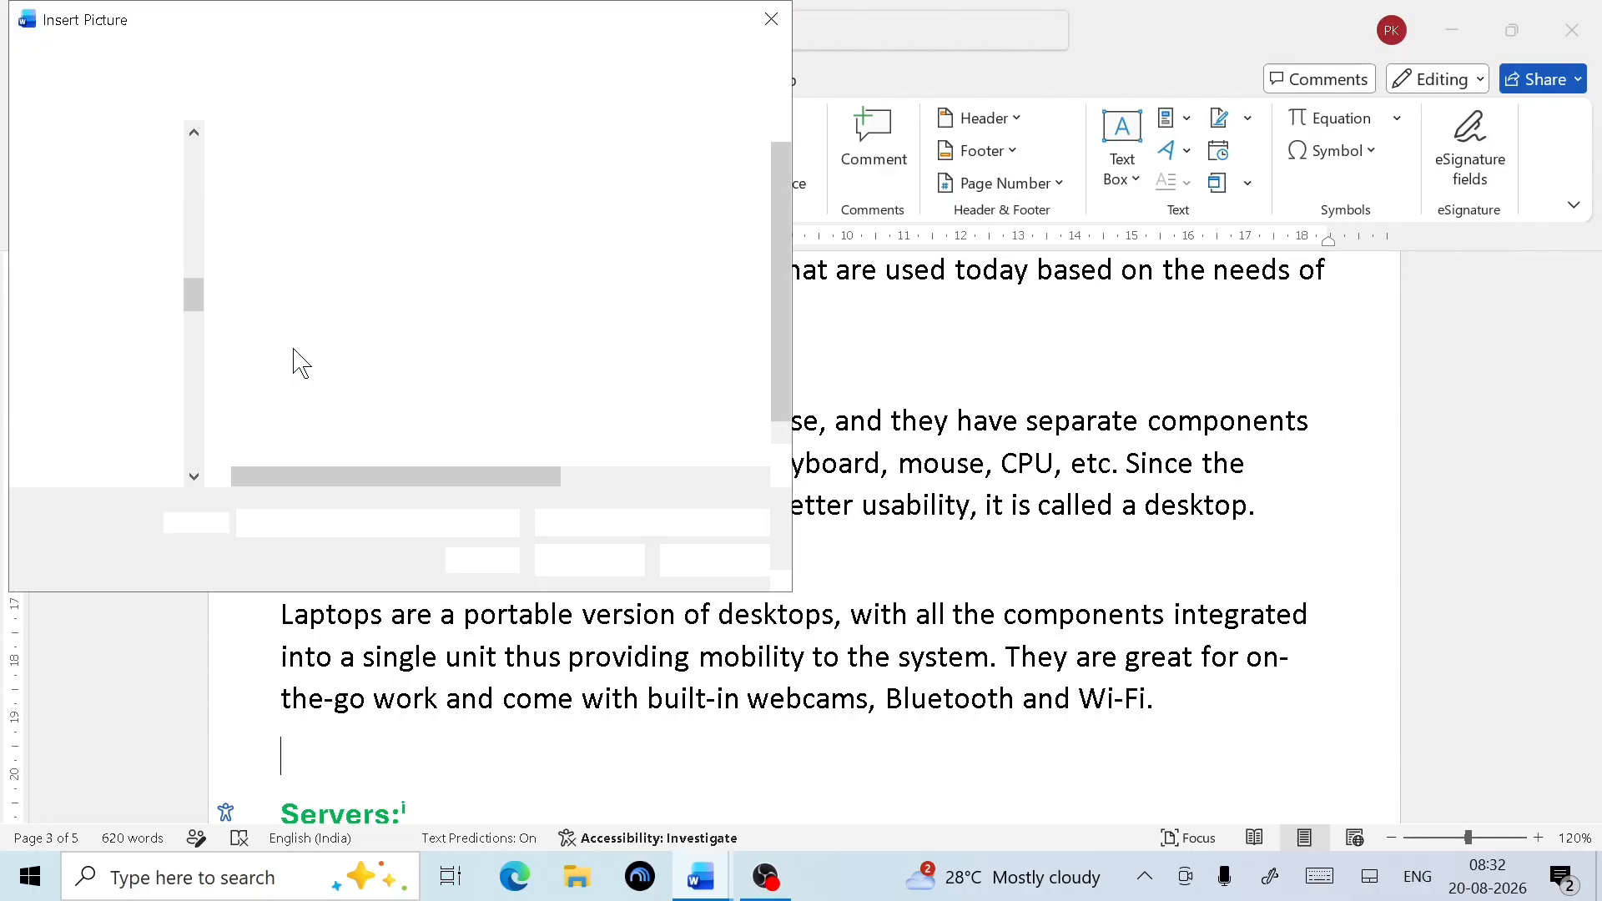
pyautogui.scroll(-1, 363, 433)
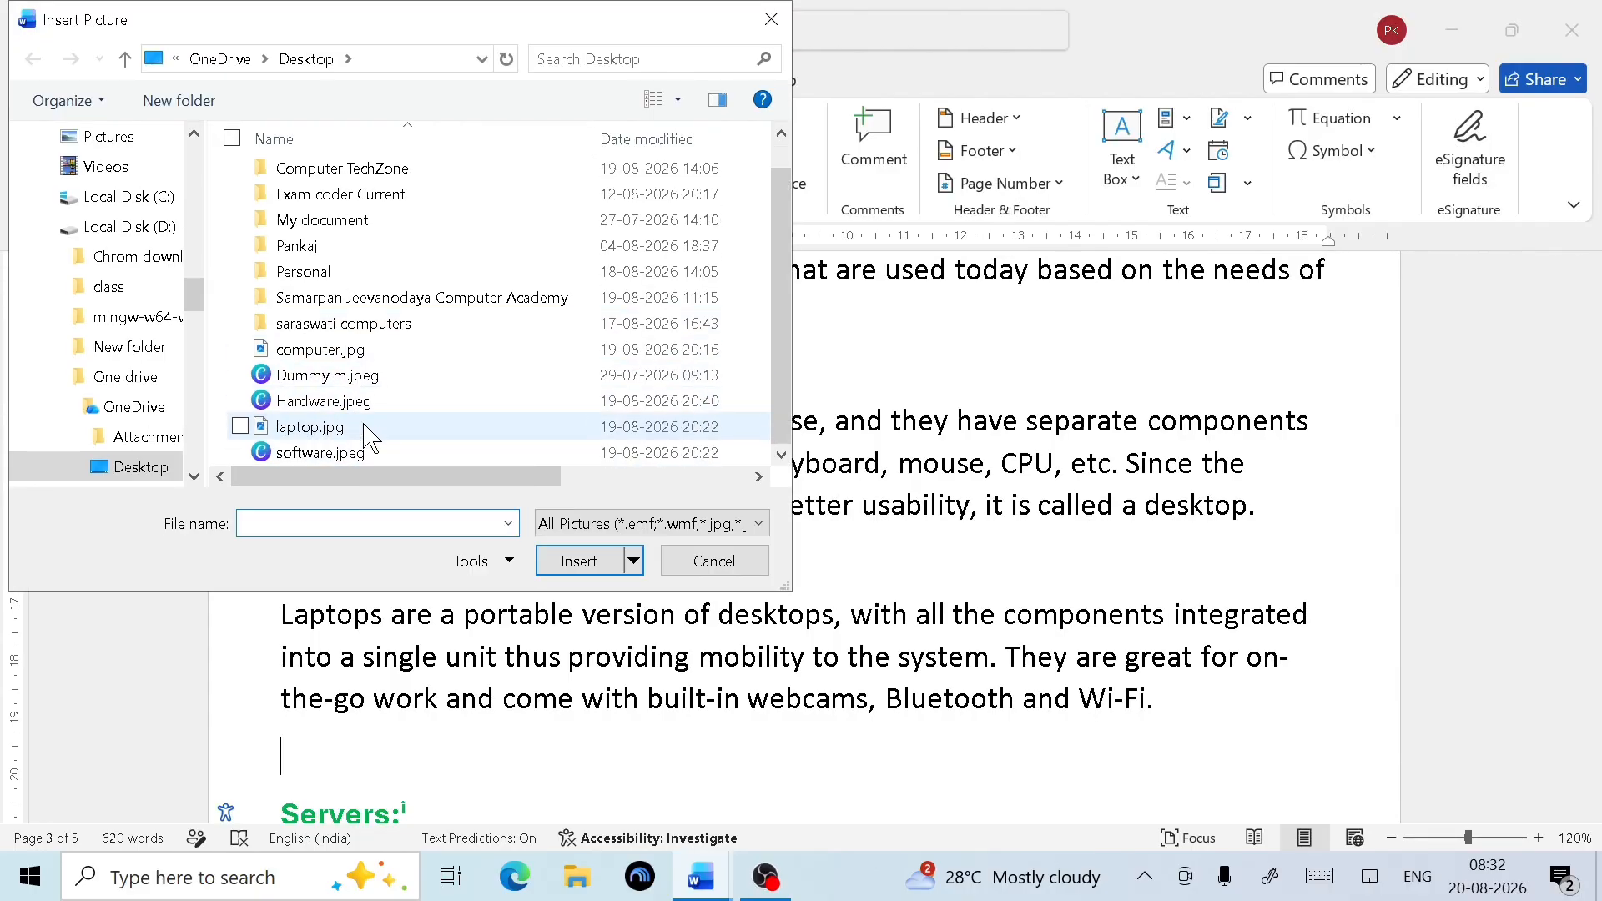
pyautogui.click(369, 430)
pyautogui.click(584, 560)
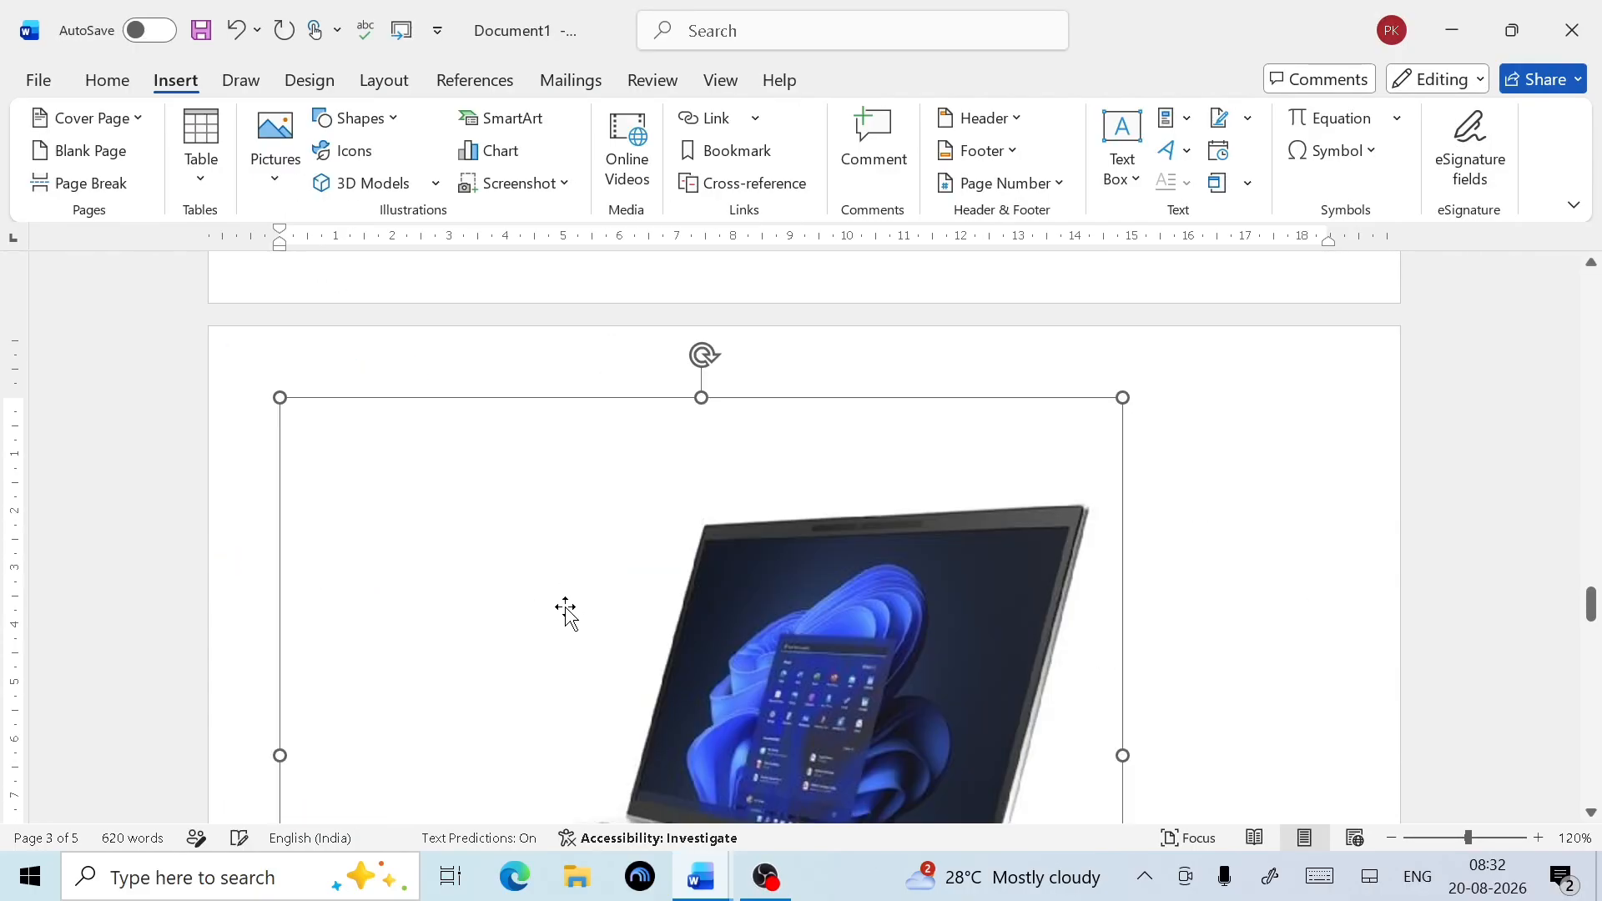
pyautogui.scroll(-4, 780, 590)
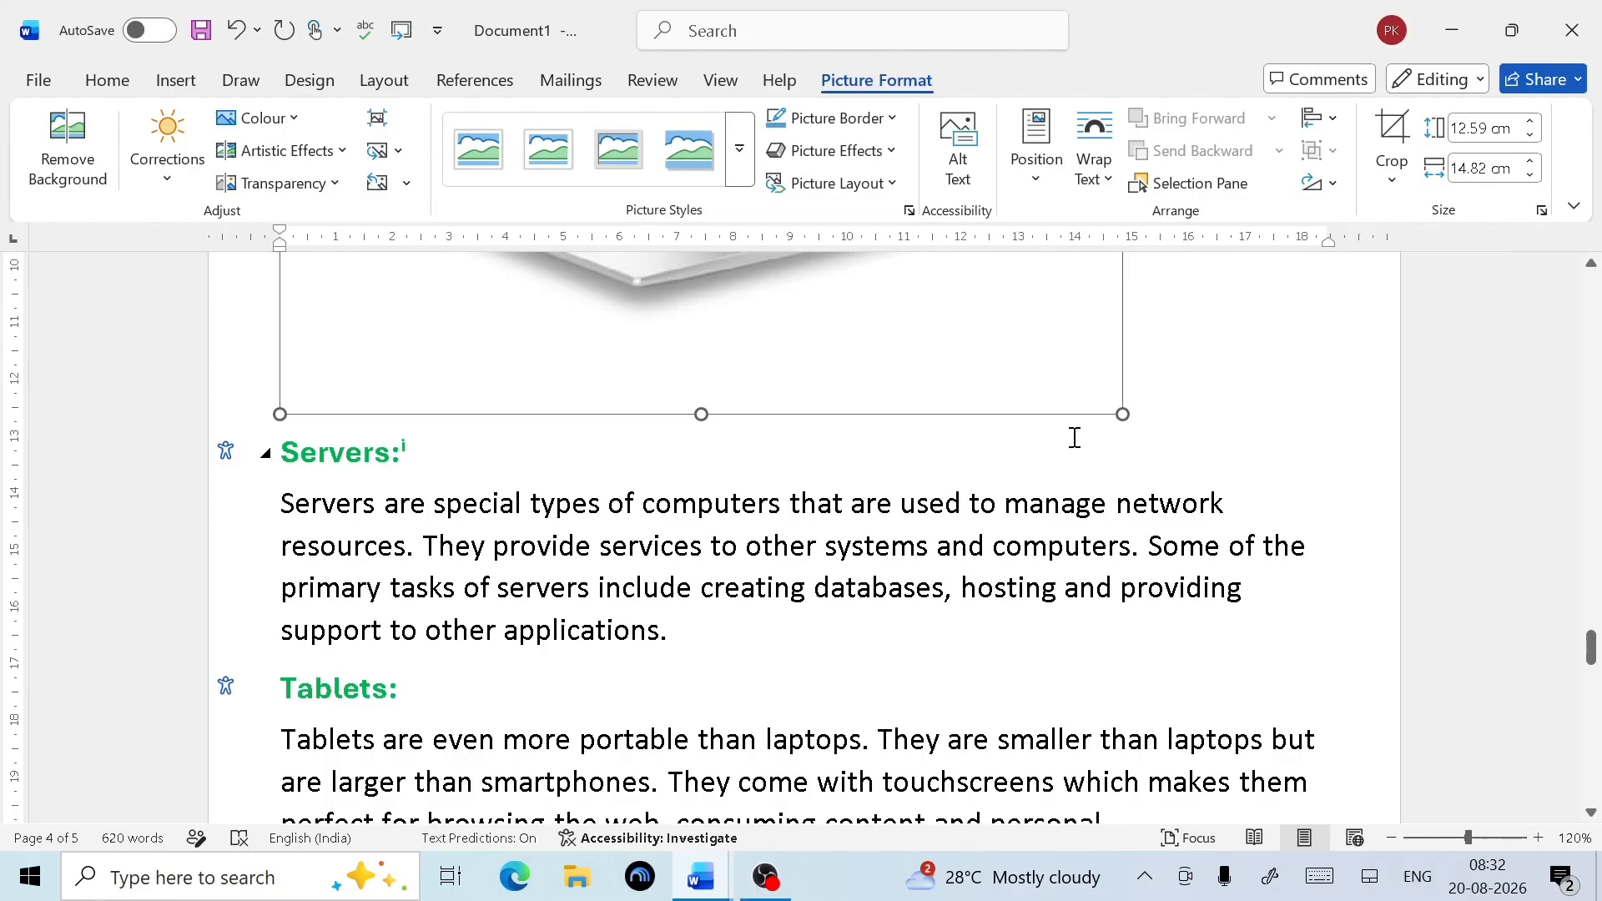
# Set the laptop picture to In Line with Text and shrink it to about 5.83 × 6.86 cm
pyautogui.click(1094, 159)
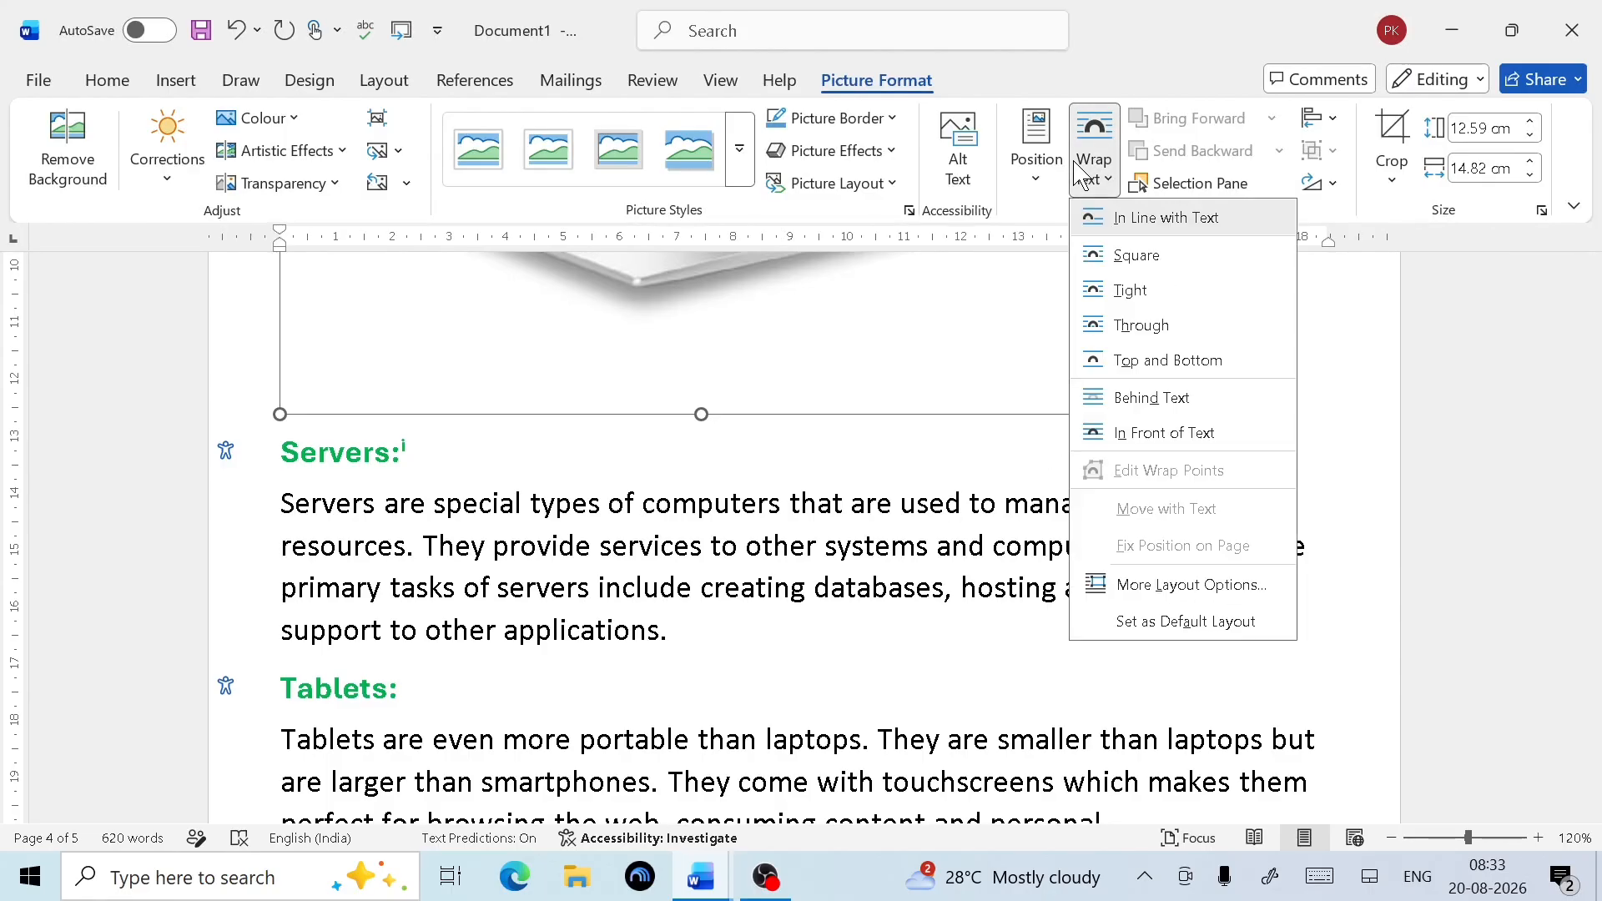
pyautogui.click(1138, 220)
pyautogui.scroll(3, 1020, 455)
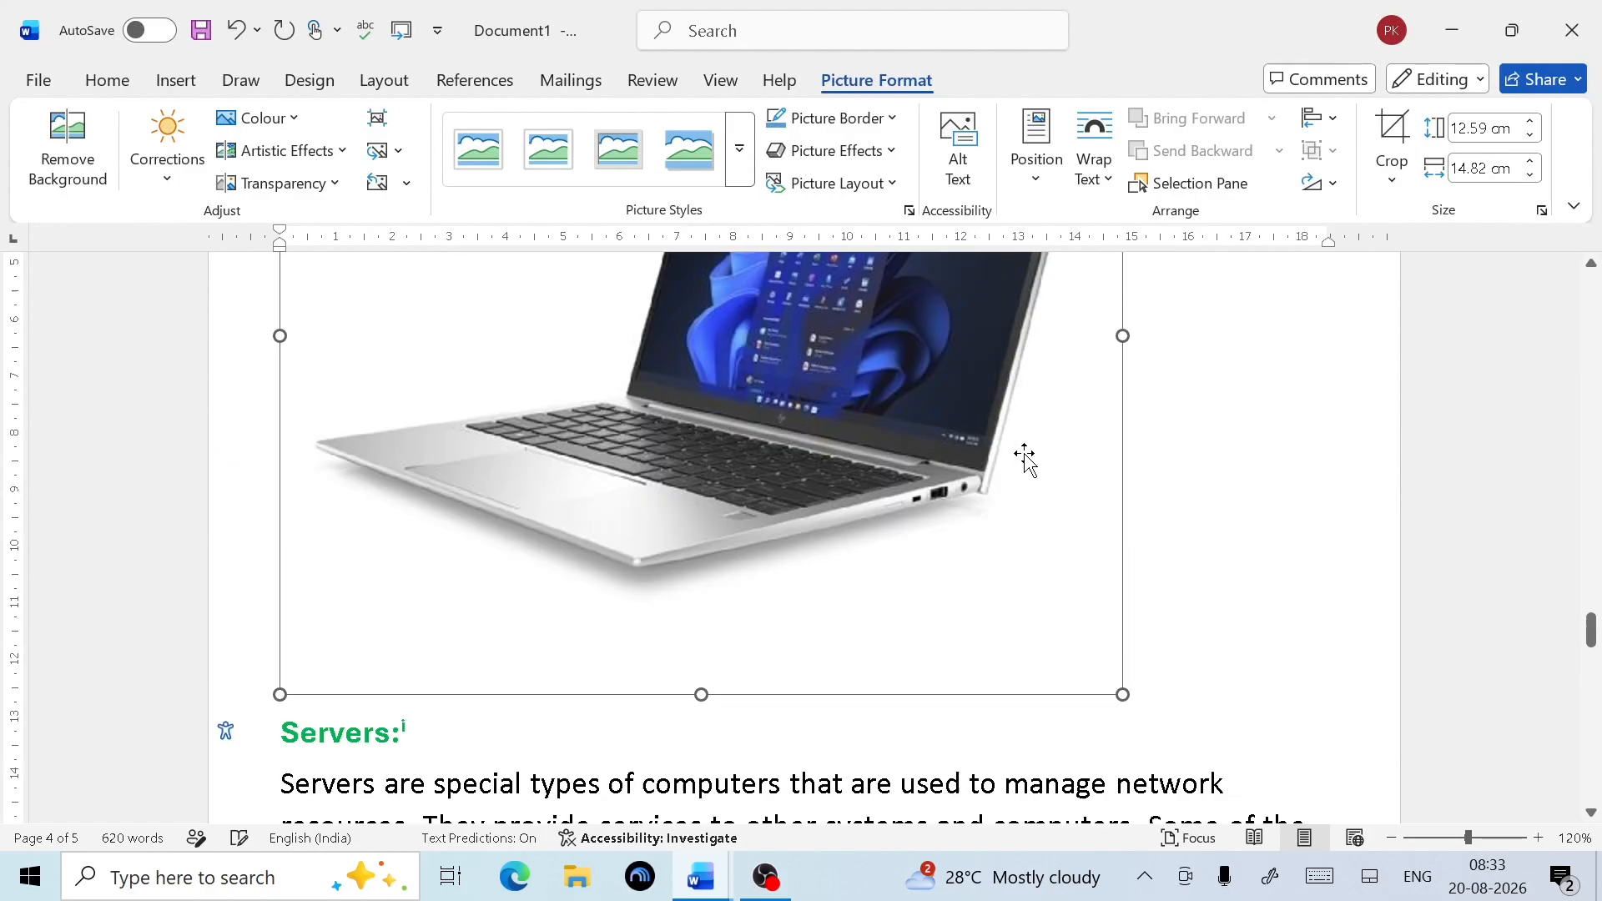
pyautogui.moveTo(1124, 693); pyautogui.dragTo(886, 499)
pyautogui.scroll(3, 882, 436)
pyautogui.hotkey('ctrl', 'y')
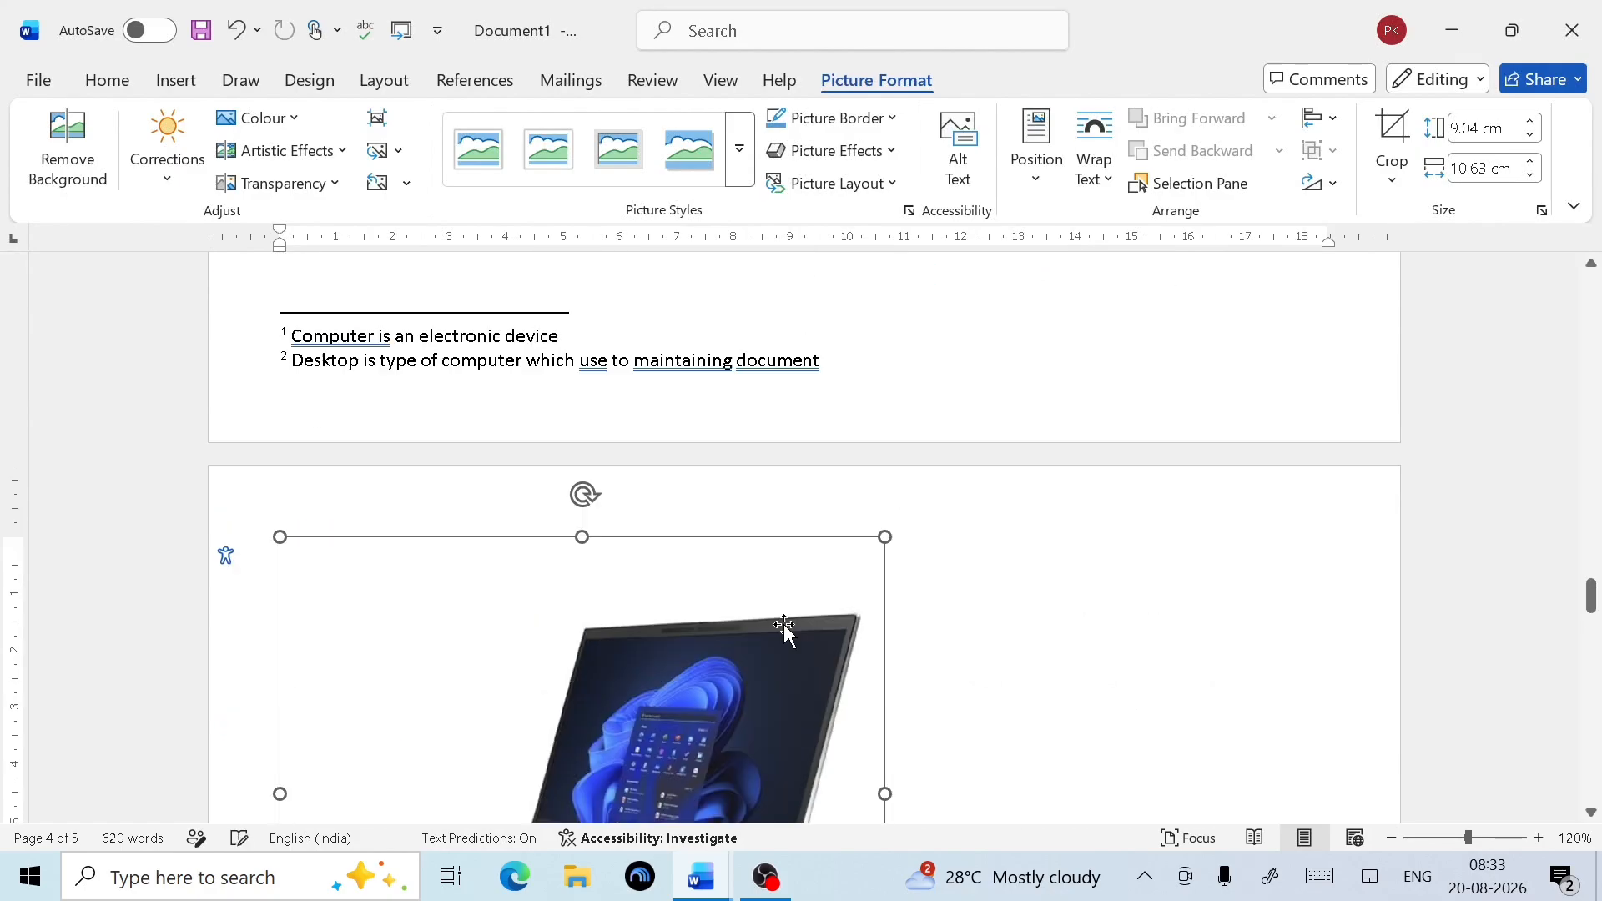
pyautogui.scroll(-5, 788, 660)
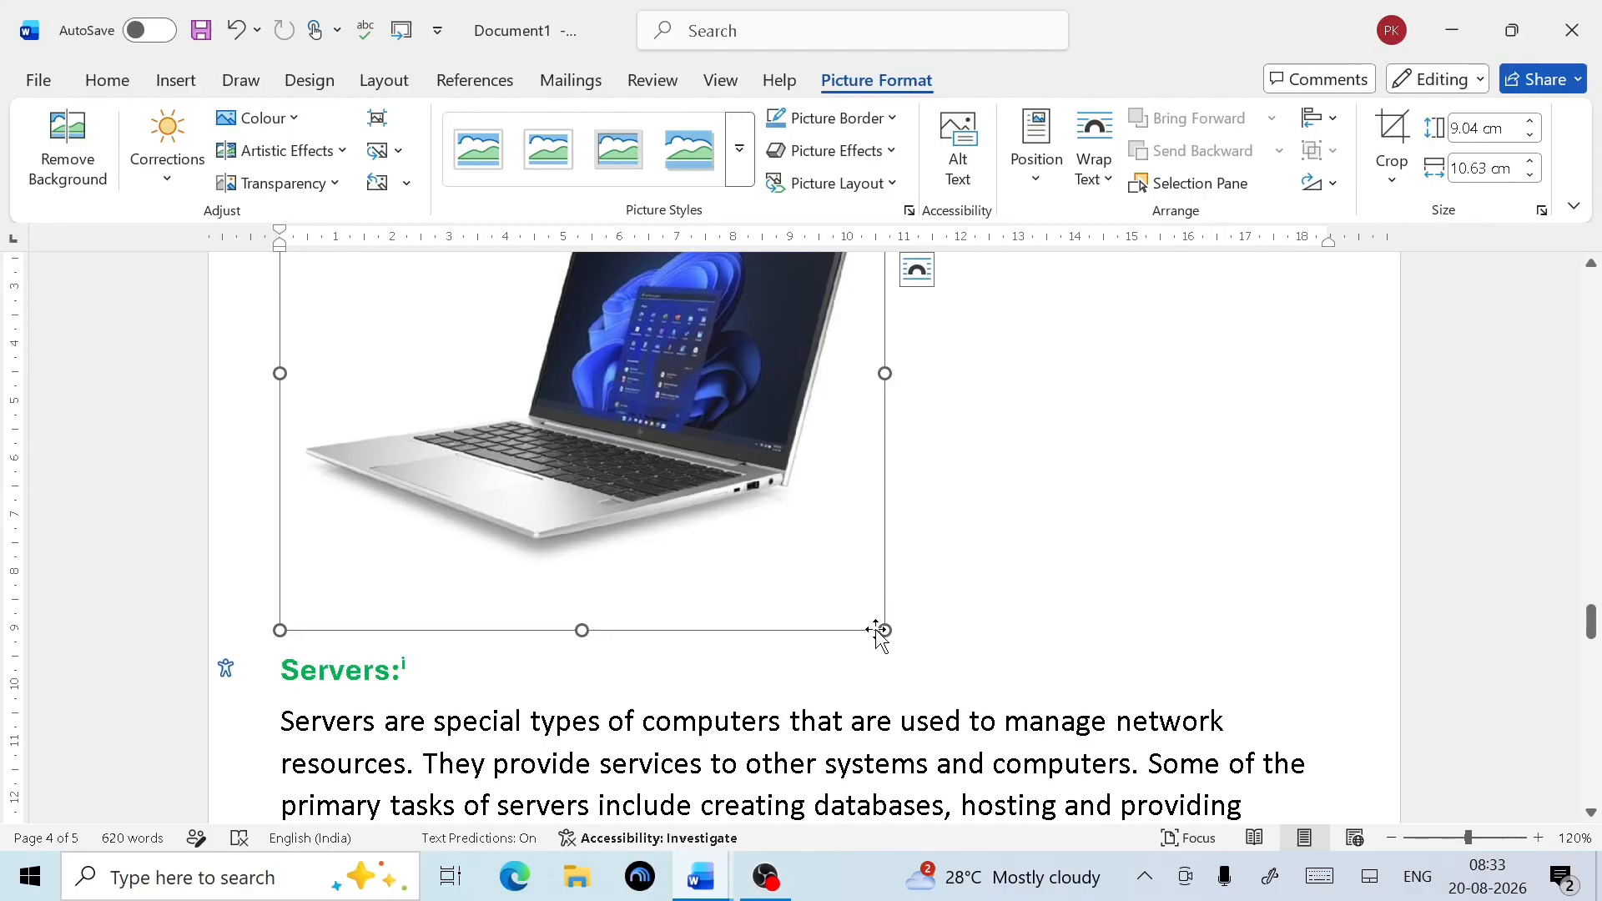
pyautogui.moveTo(885, 632); pyautogui.dragTo(670, 451)
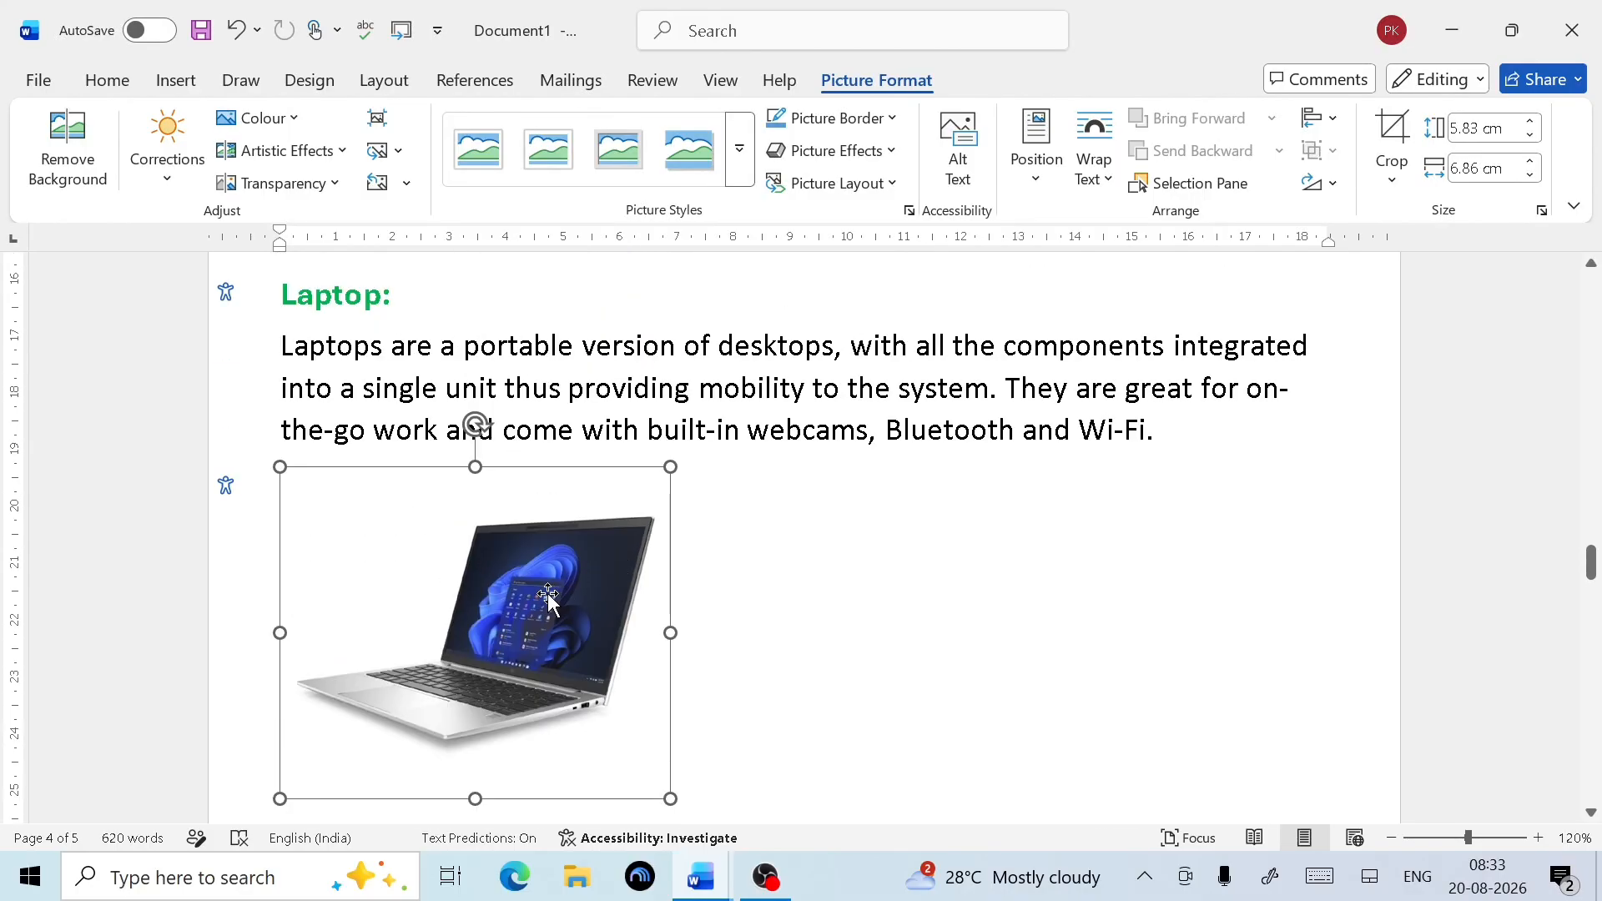
pyautogui.scroll(-4, 547, 599)
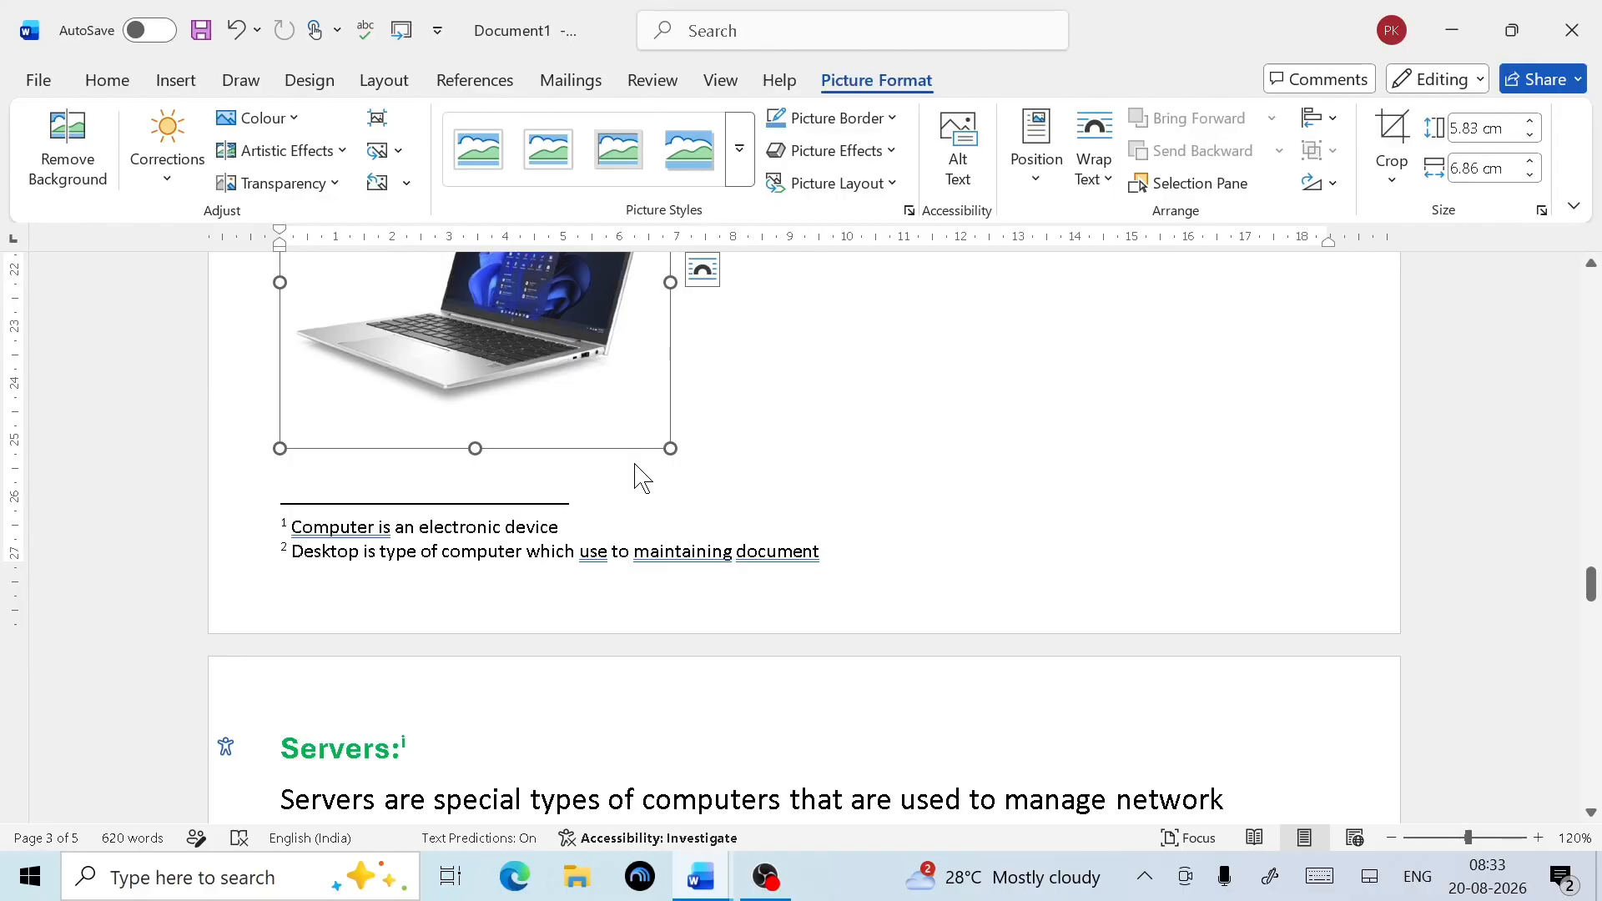
pyautogui.scroll(2, 642, 478)
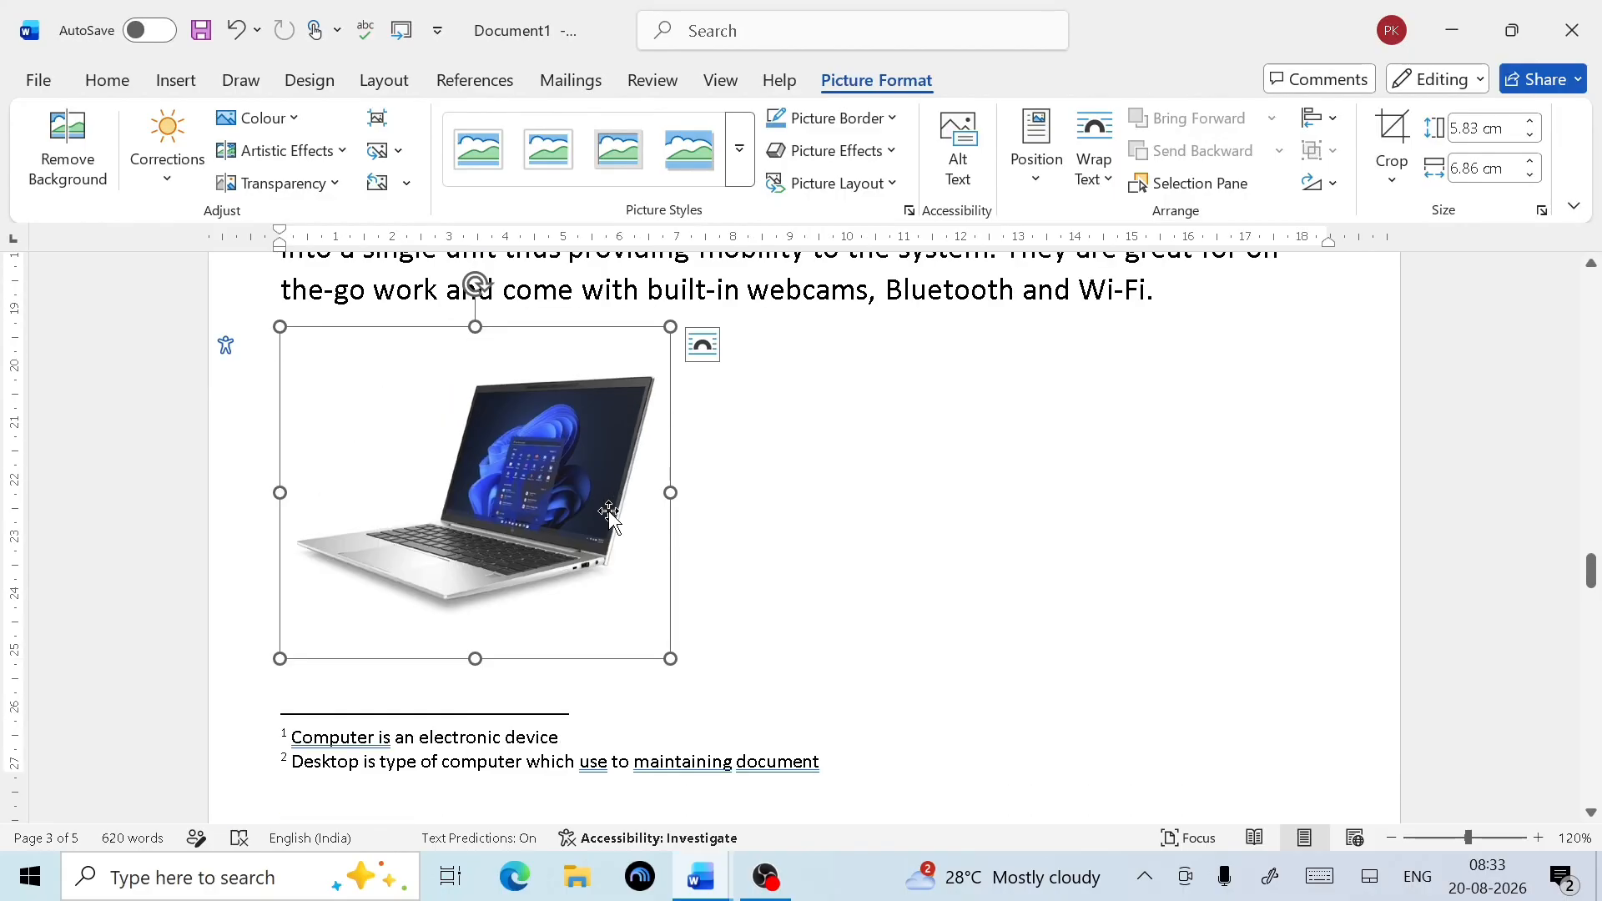
pyautogui.click(893, 554)
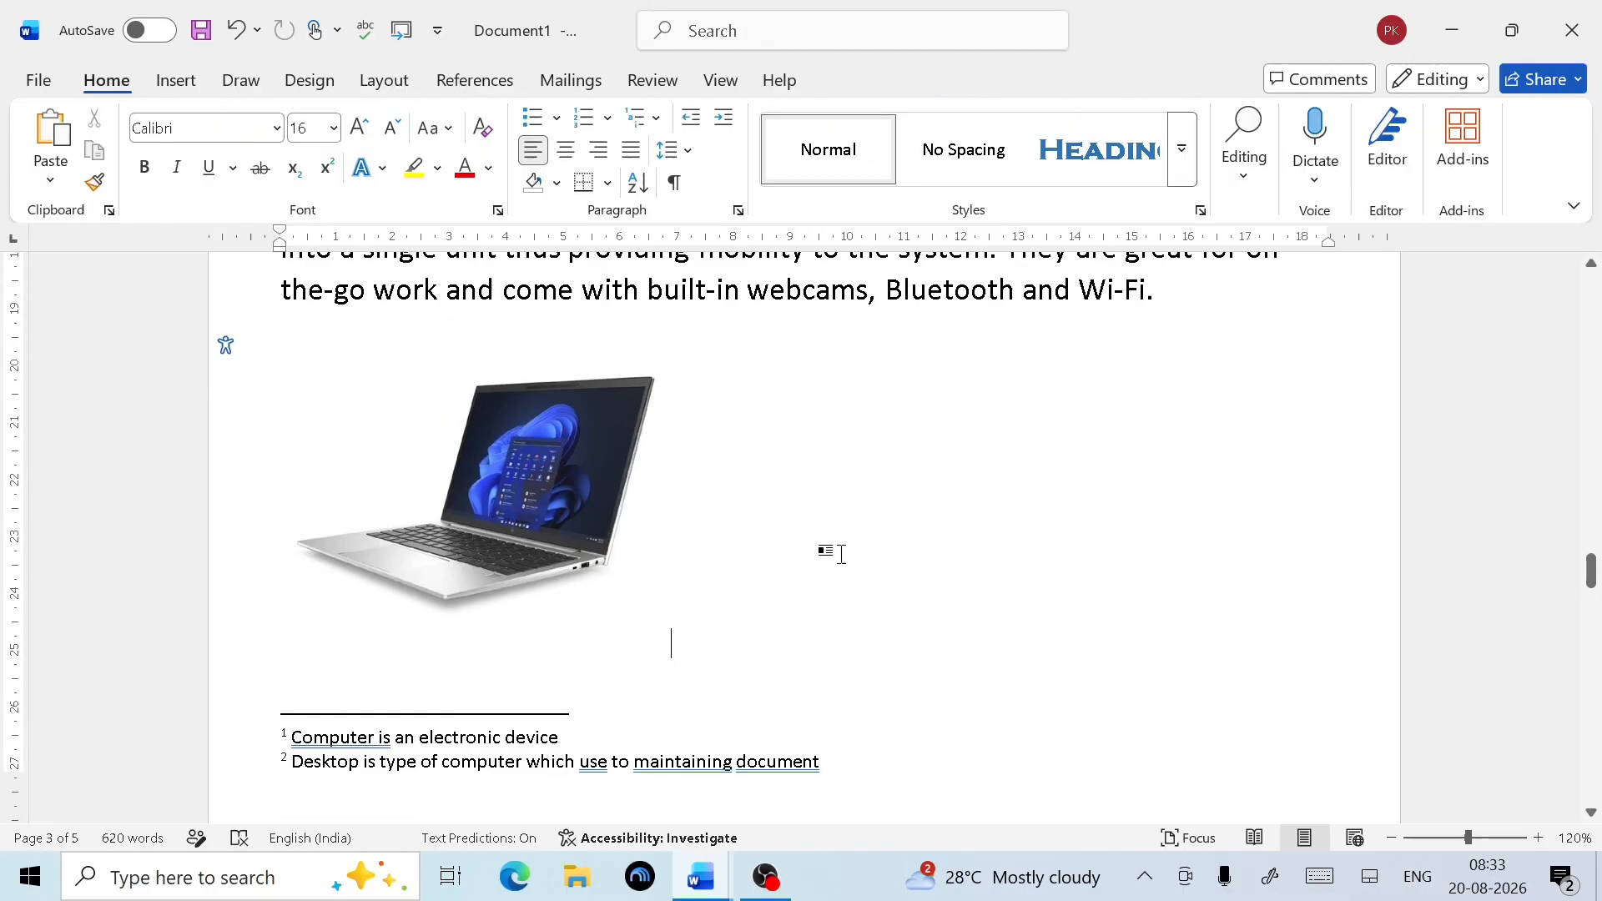
# Create a new 'Laptop' caption label and insert the 'Laptop 1' caption above the laptop picture
pyautogui.click(510, 501)
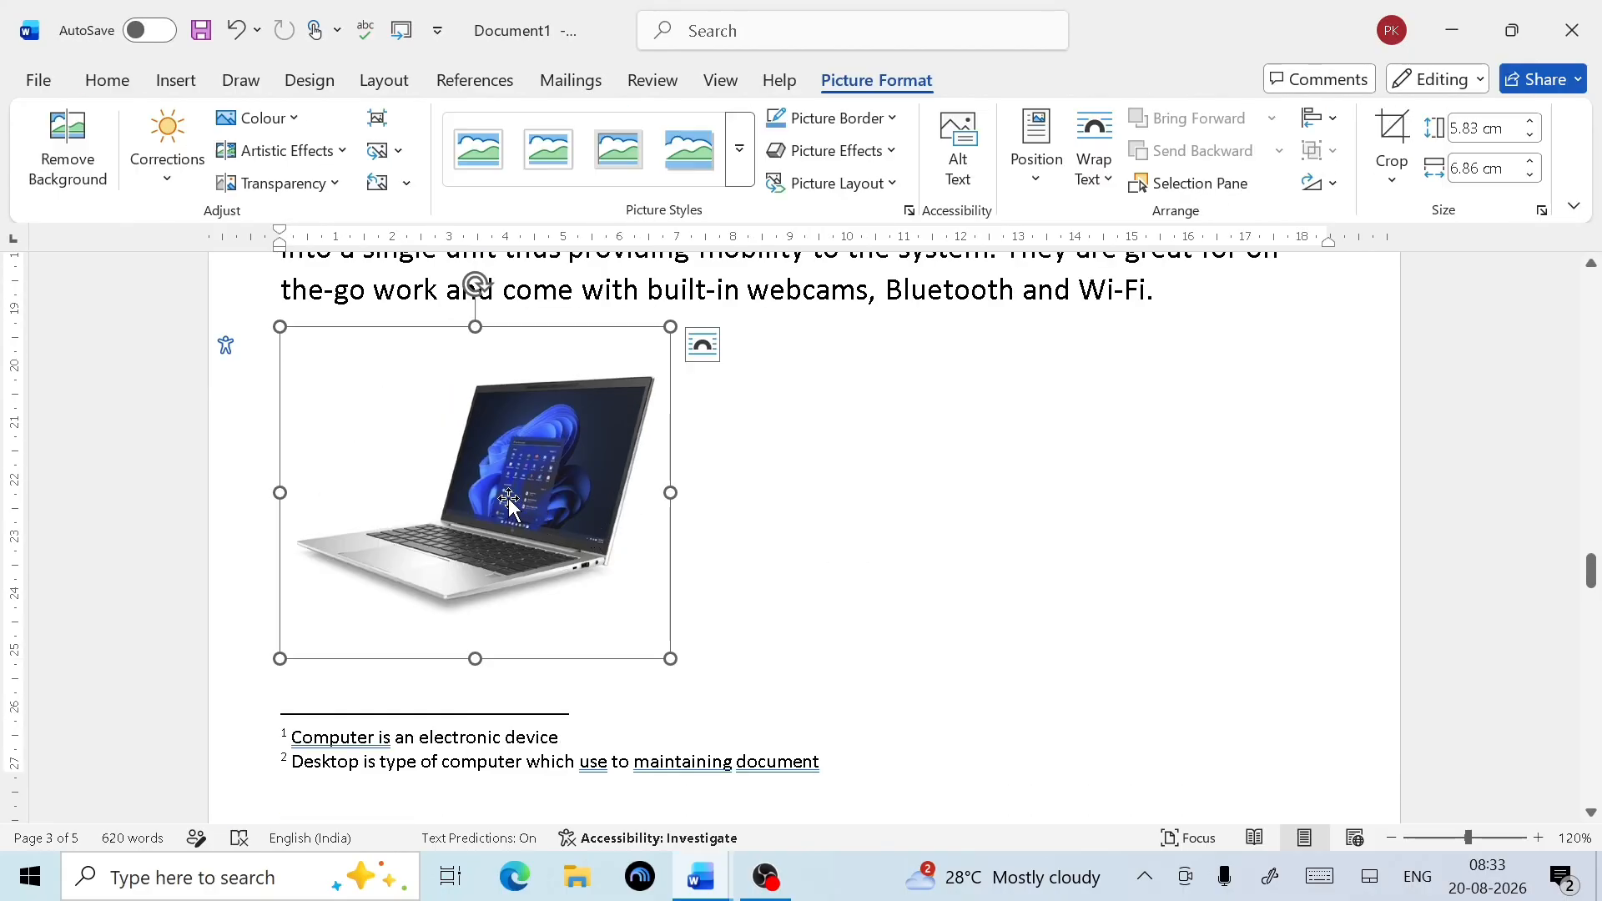
pyautogui.click(508, 78)
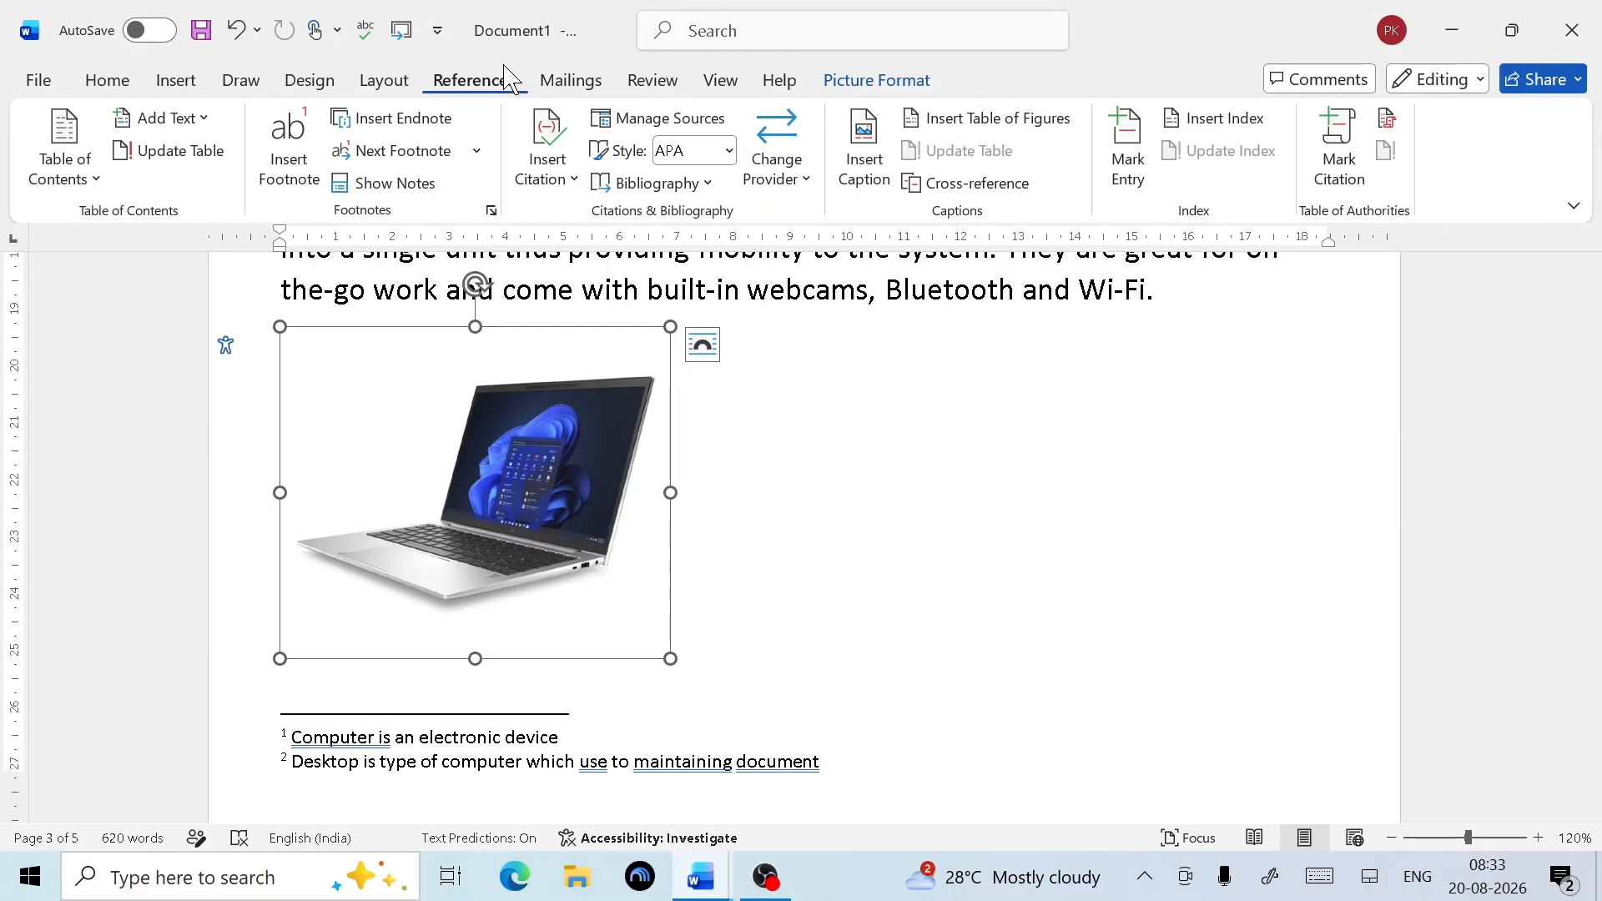
pyautogui.click(870, 193)
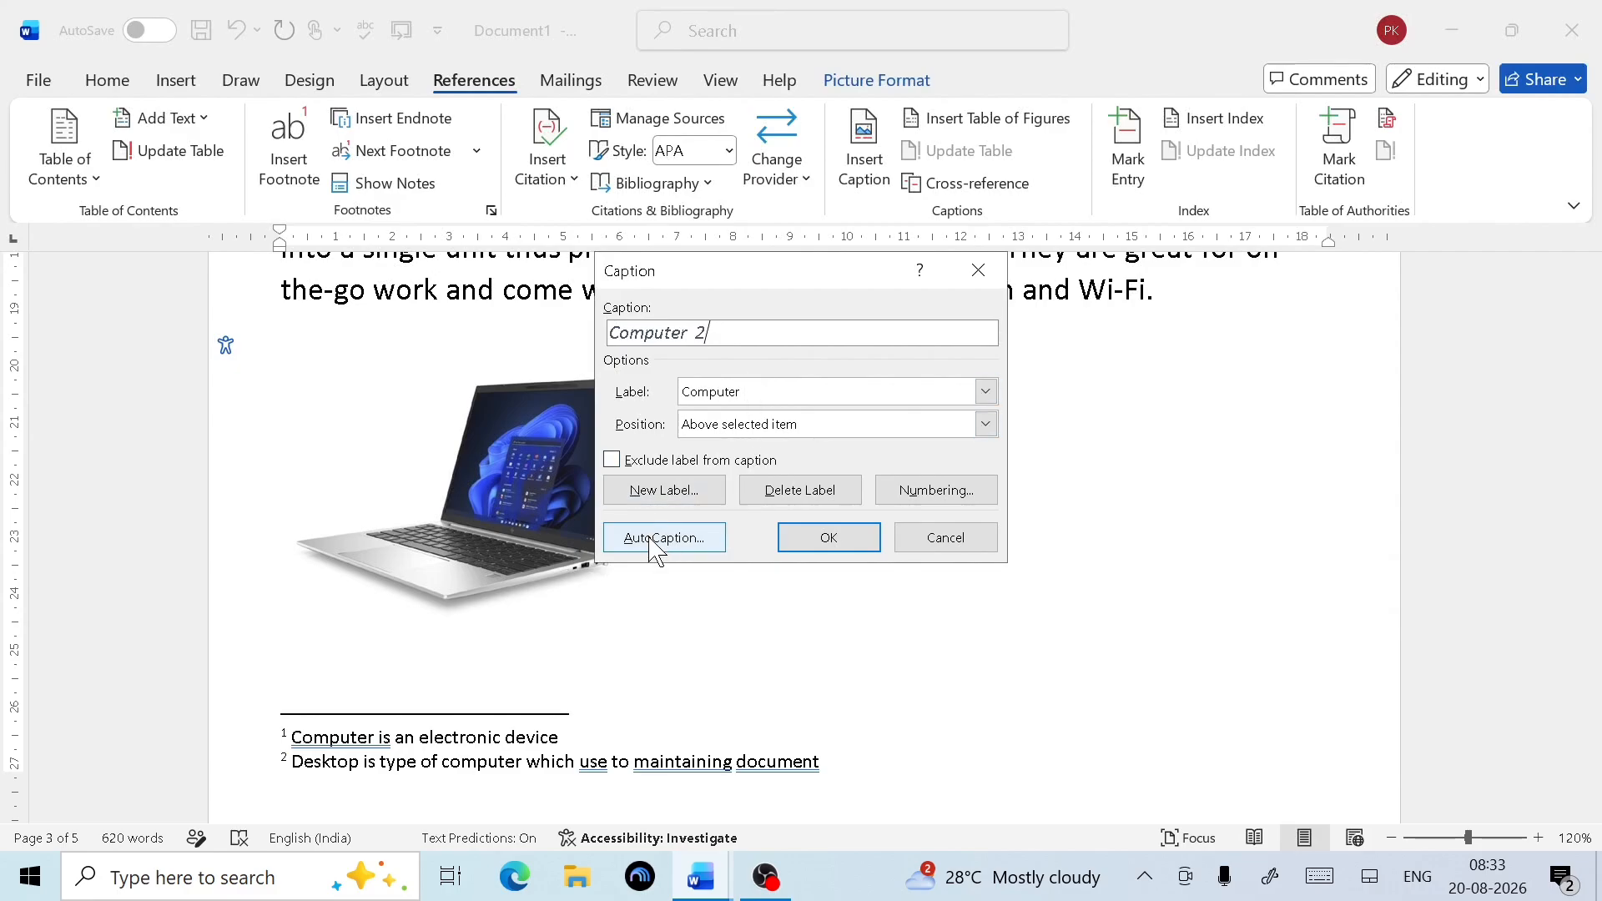
pyautogui.click(680, 505)
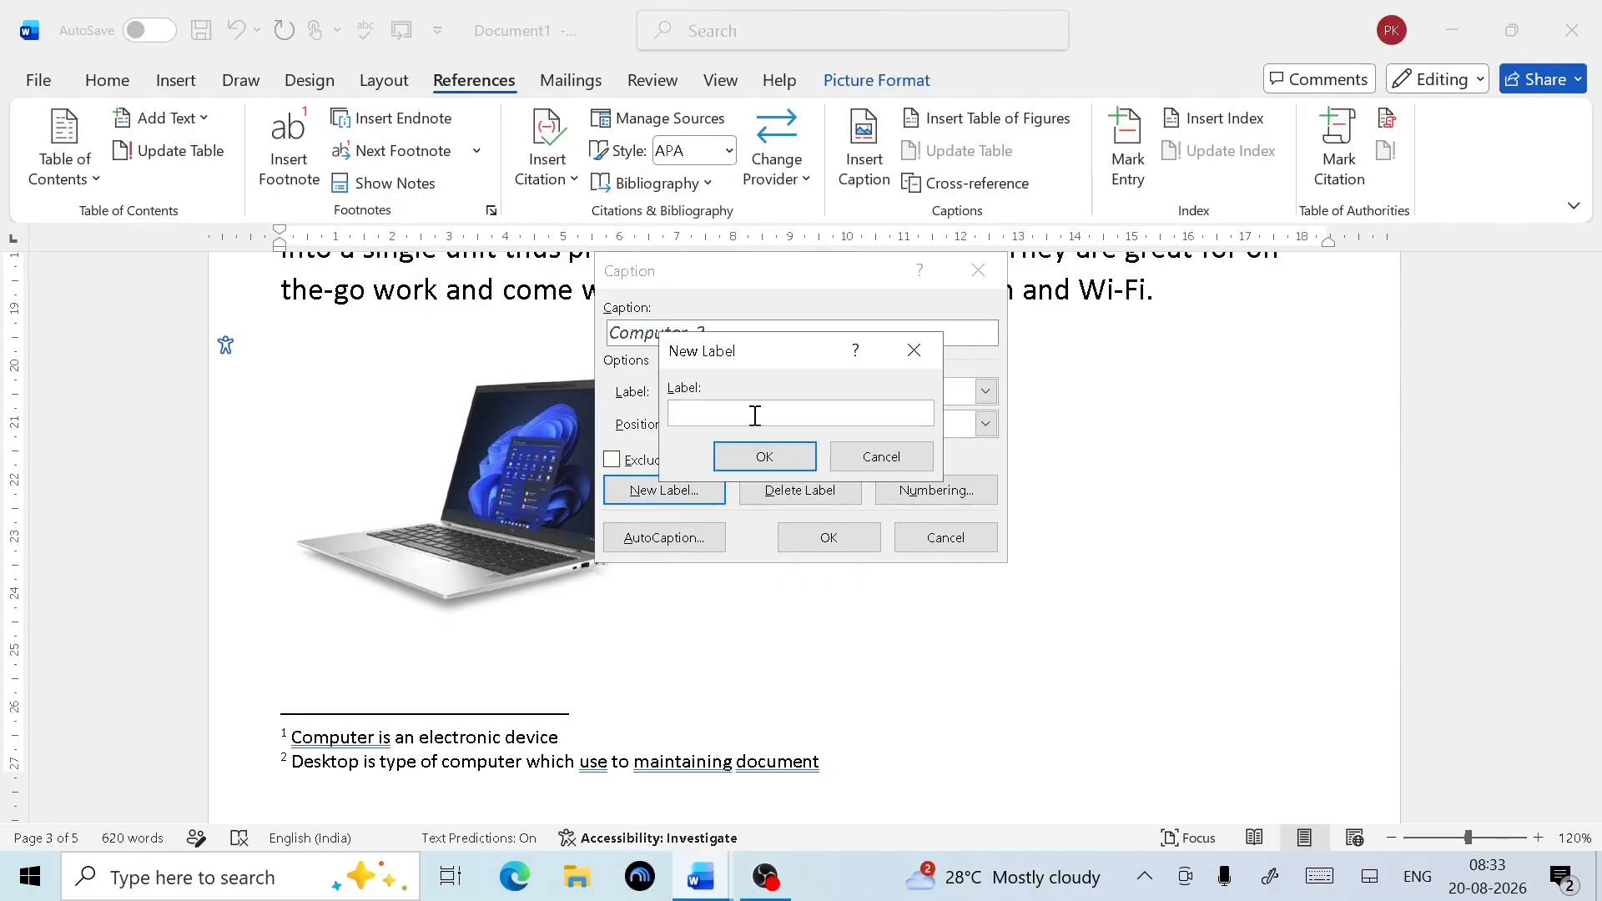
pyautogui.write('Laptop')
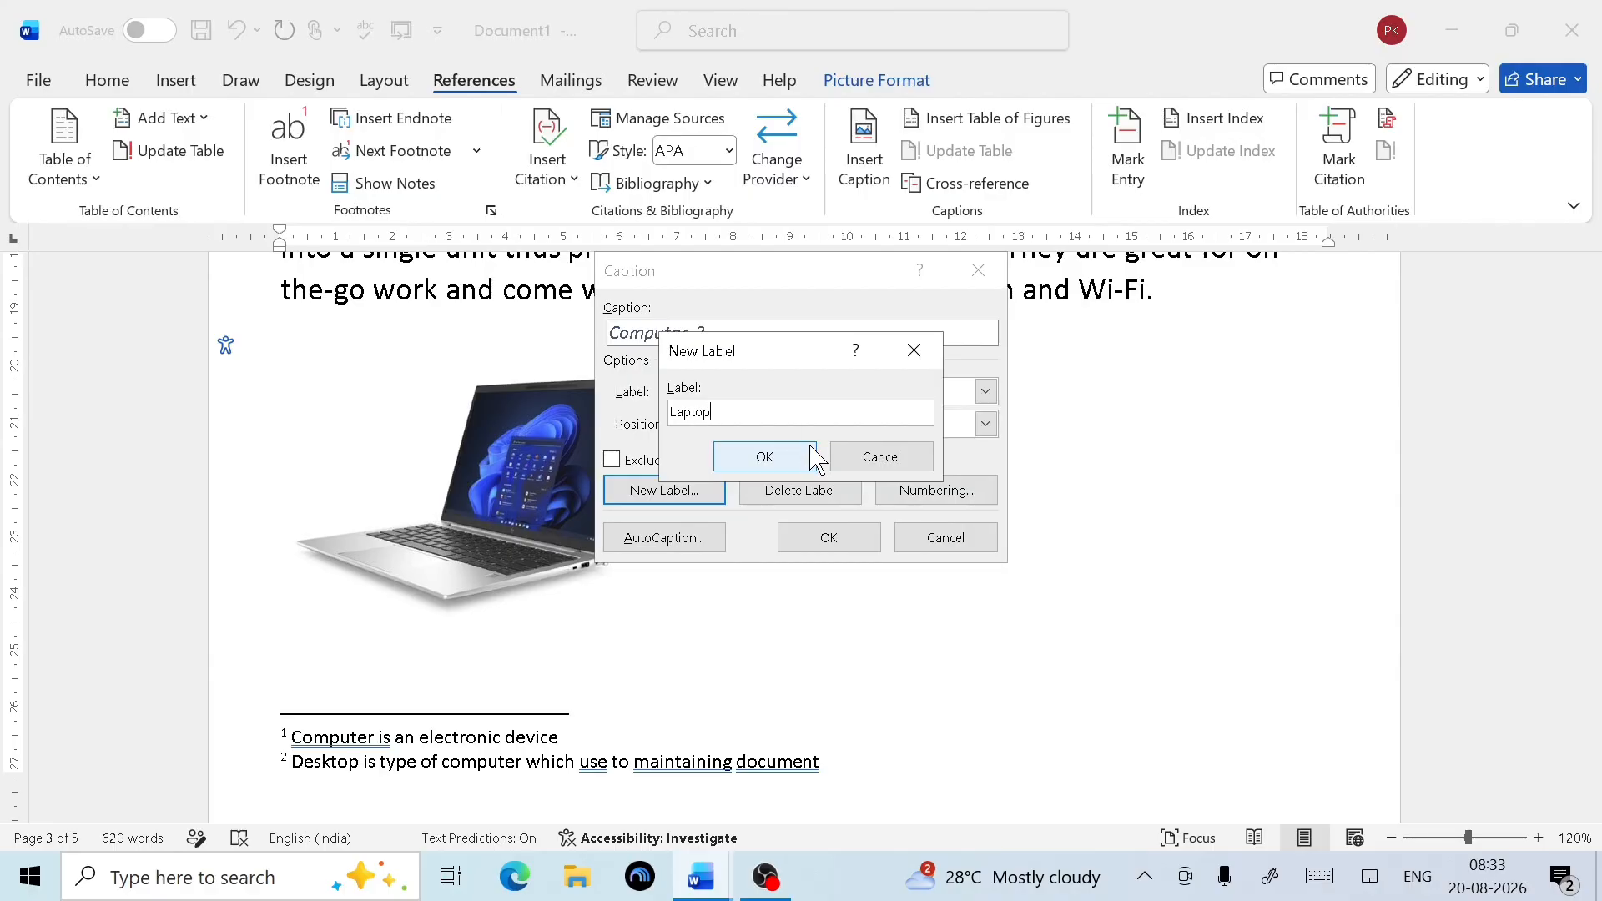
pyautogui.click(774, 458)
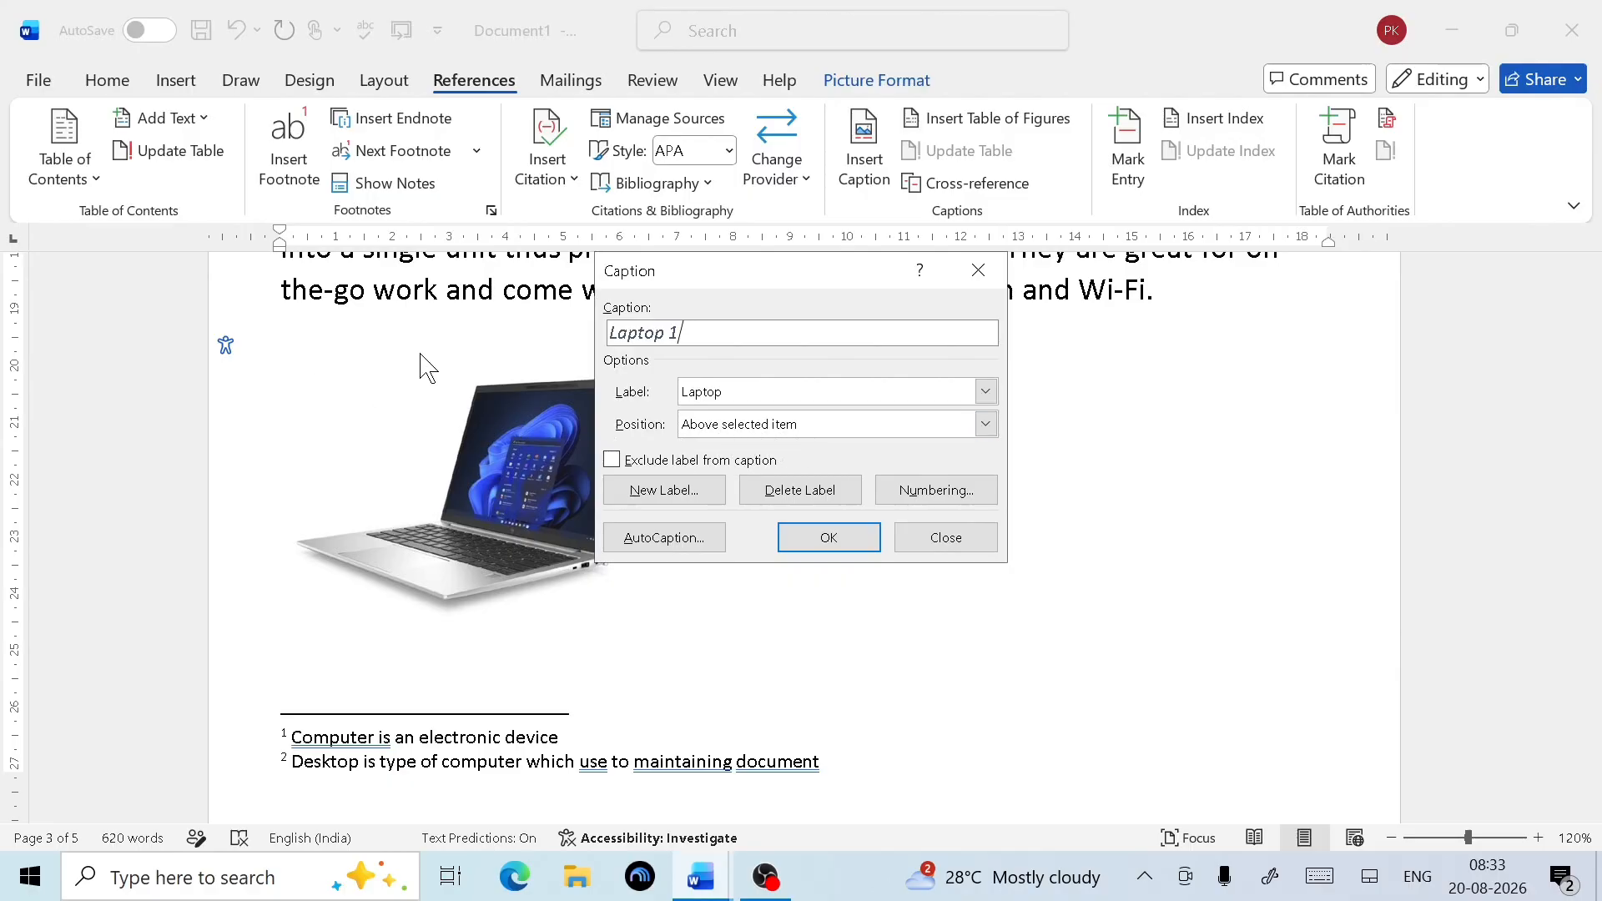
pyautogui.click(819, 547)
# Shrink the laptop picture under its 'Laptop 1' caption slightly by its corner handle
pyautogui.scroll(8, 647, 512)
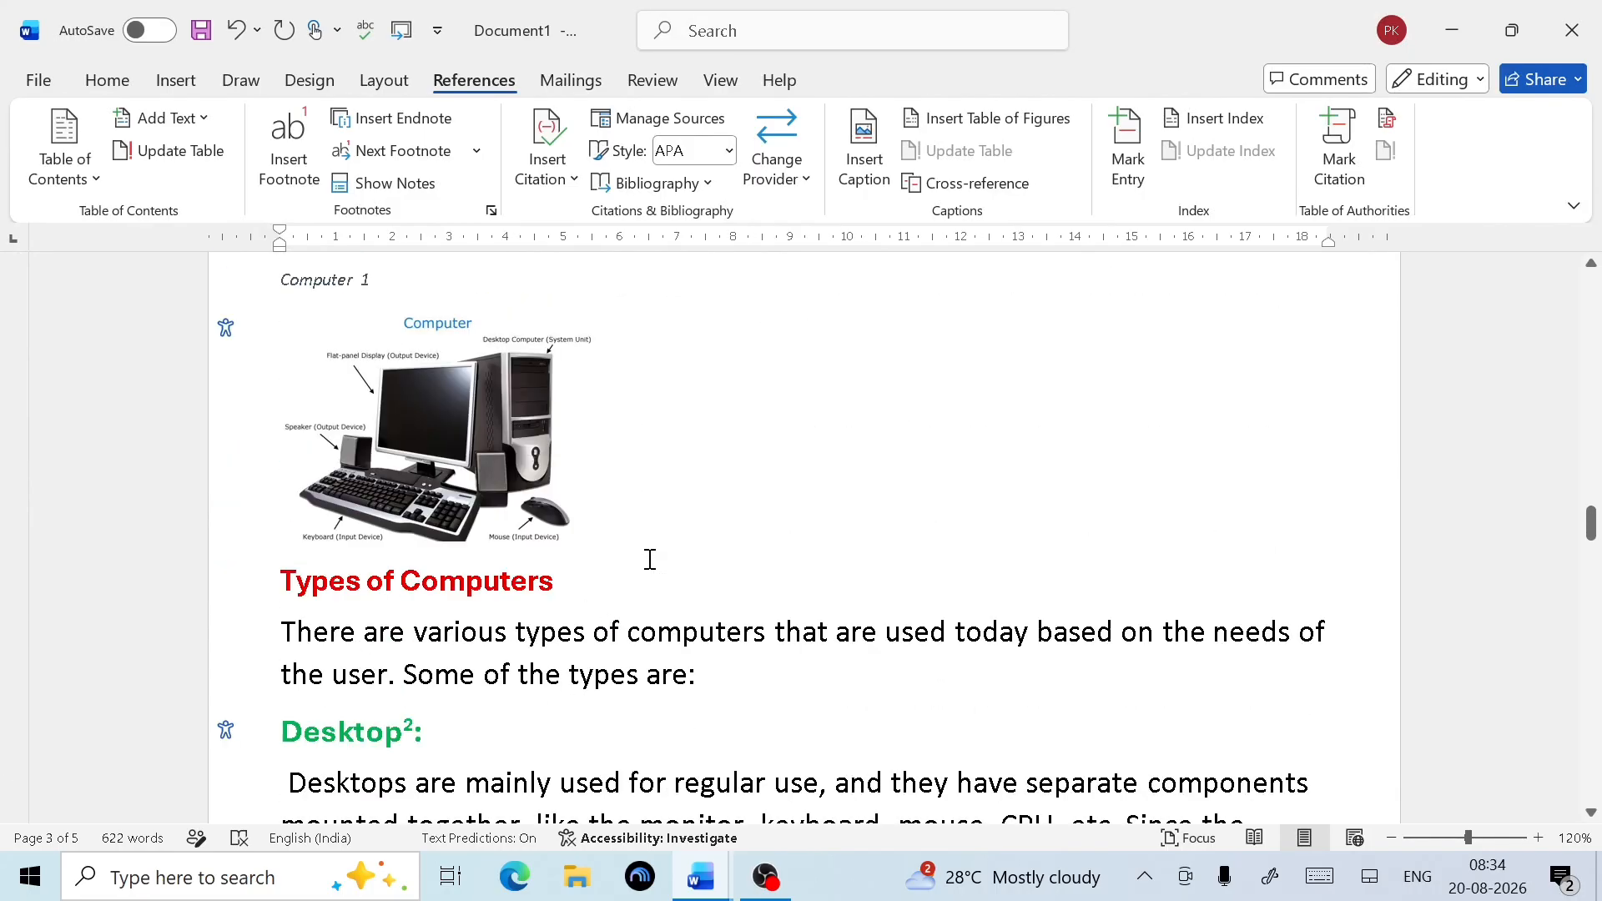
pyautogui.scroll(-4, 647, 511)
pyautogui.scroll(2, 650, 558)
pyautogui.scroll(-10, 650, 559)
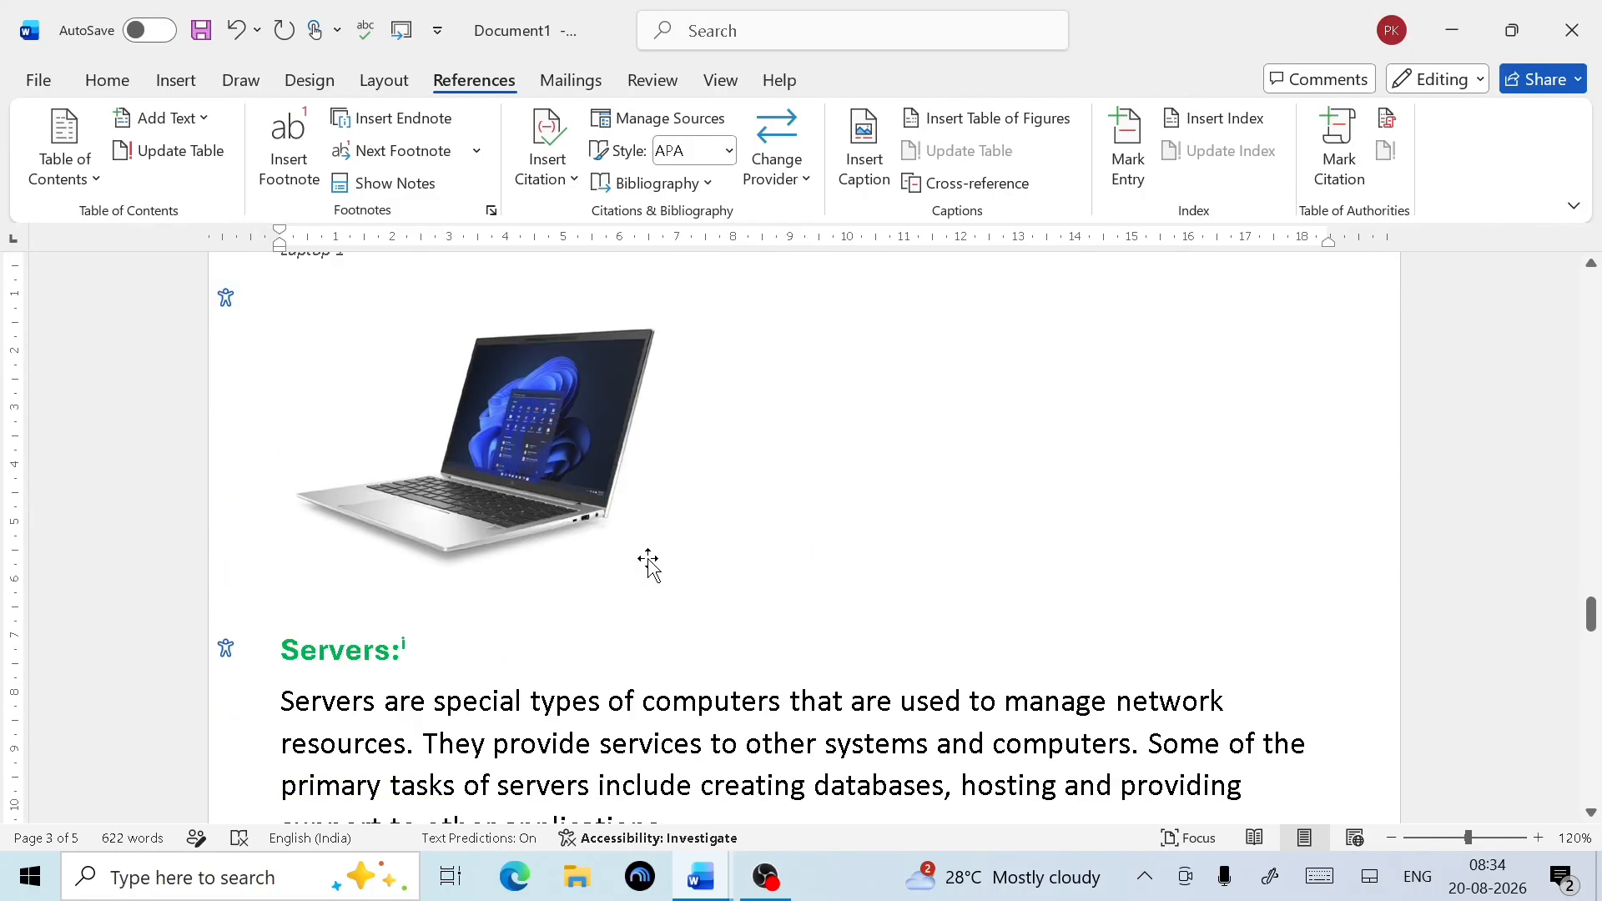
pyautogui.scroll(1, 650, 562)
pyautogui.click(553, 580)
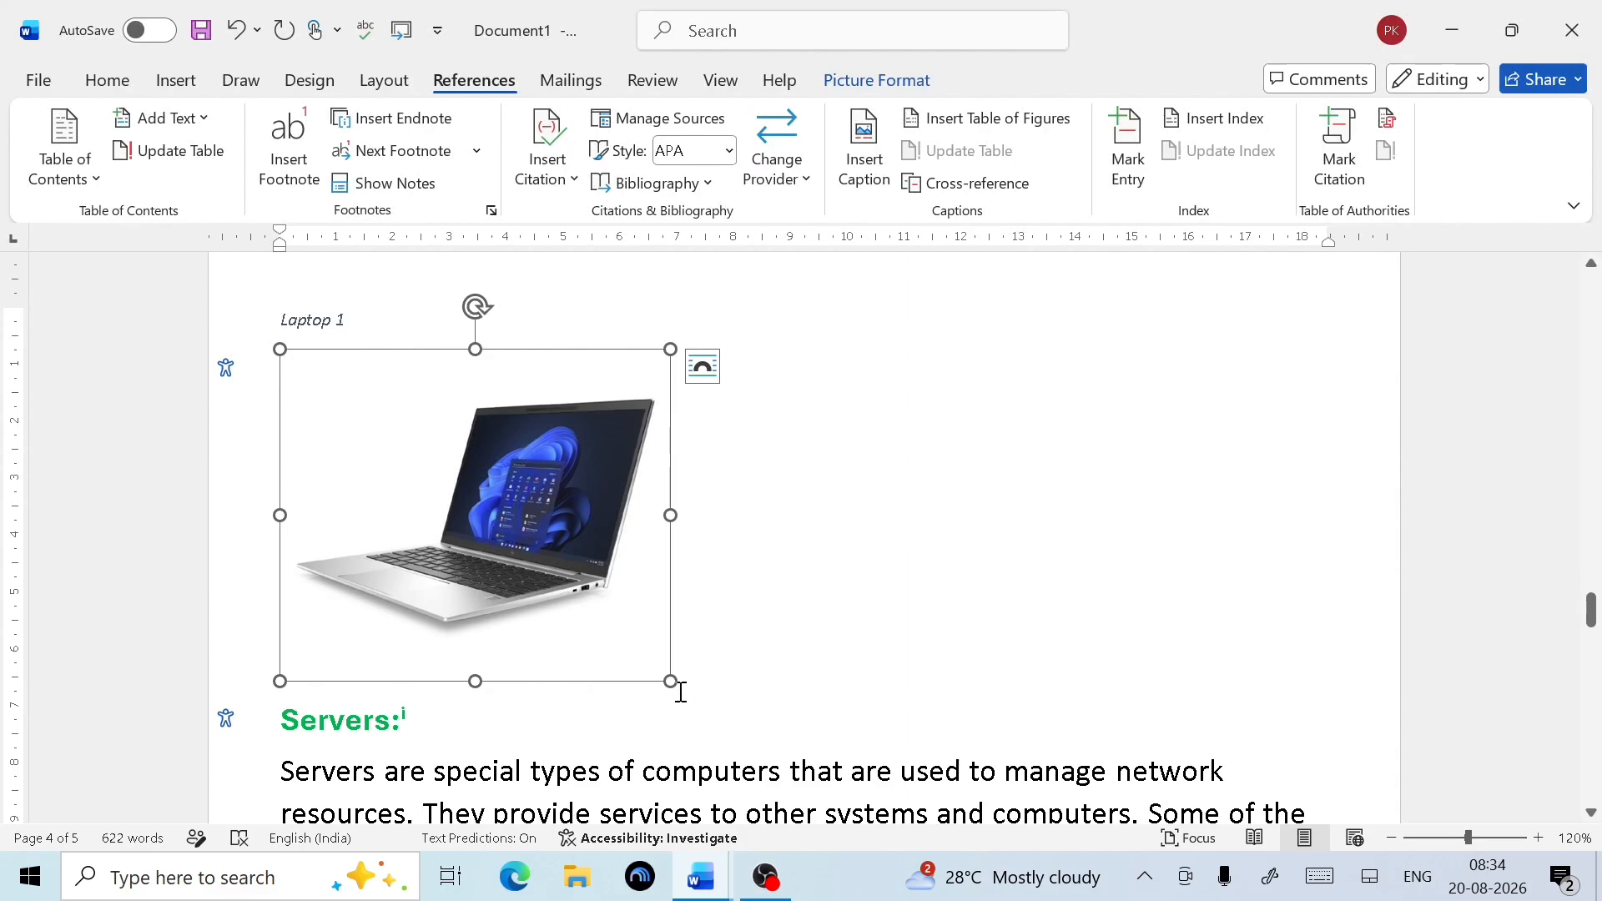
pyautogui.moveTo(668, 682); pyautogui.dragTo(579, 626)
pyautogui.scroll(-1, 579, 626)
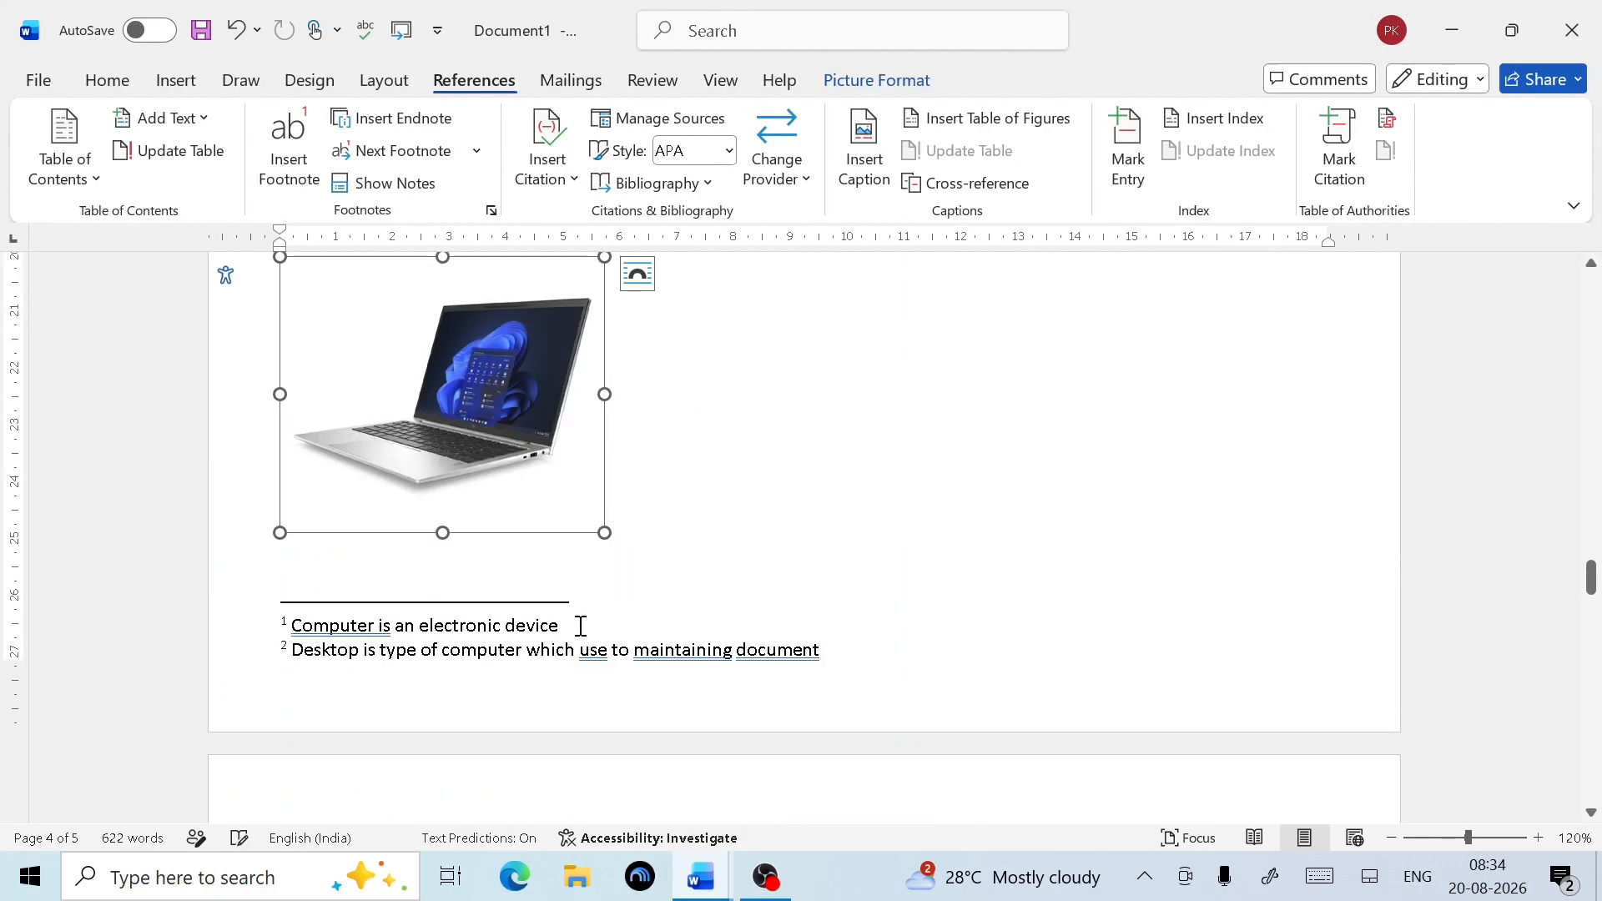
pyautogui.scroll(3, 198, 607)
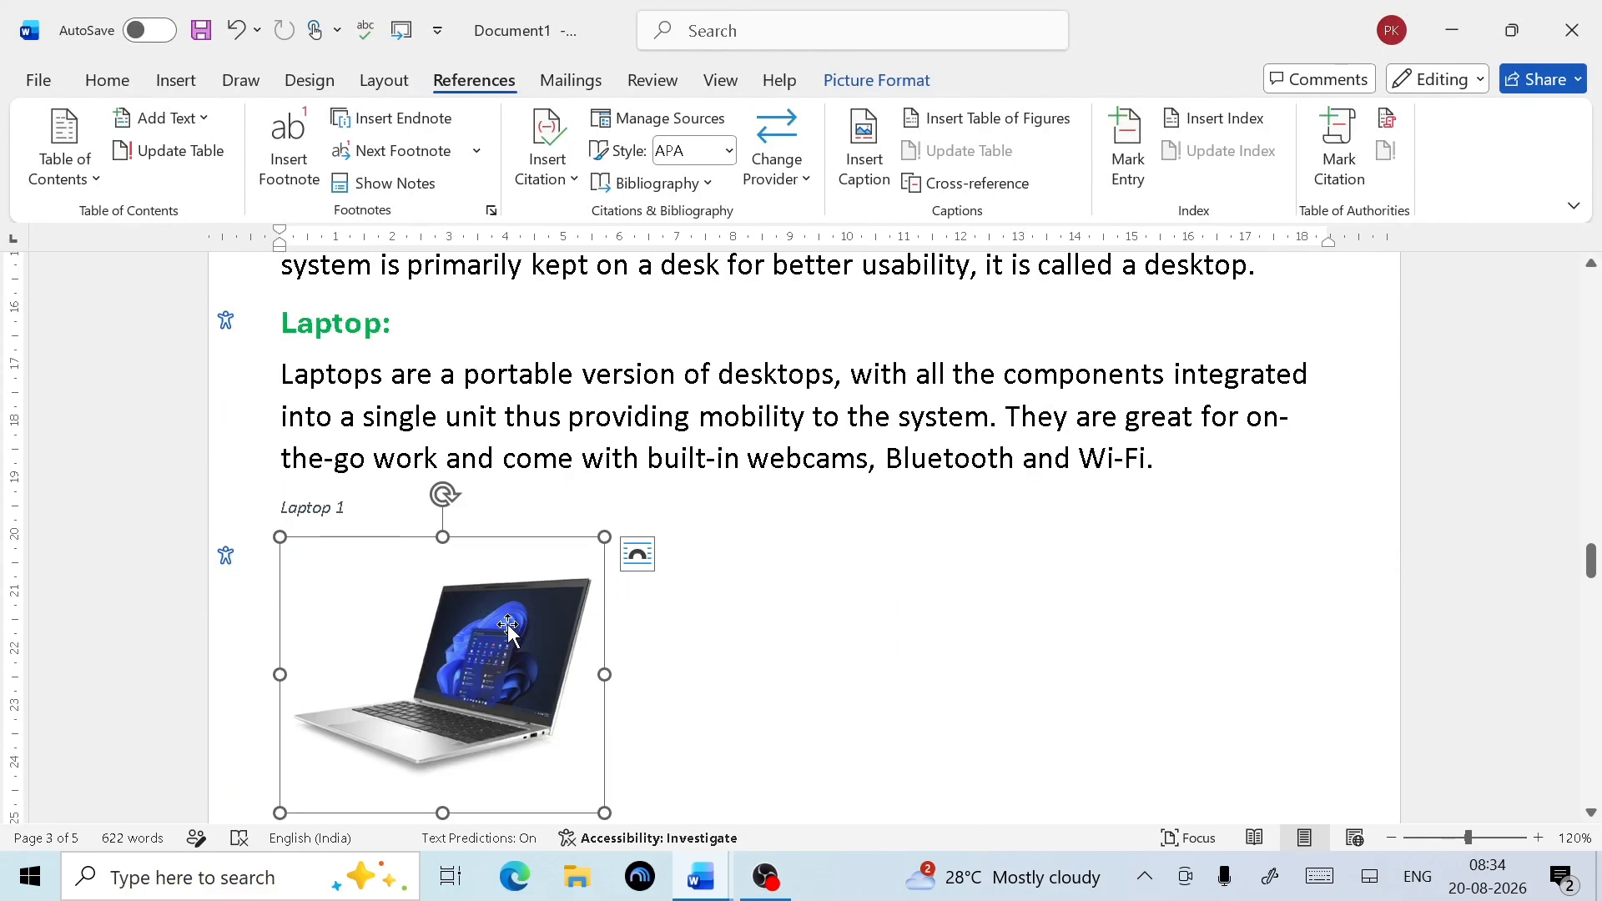
pyautogui.click(807, 669)
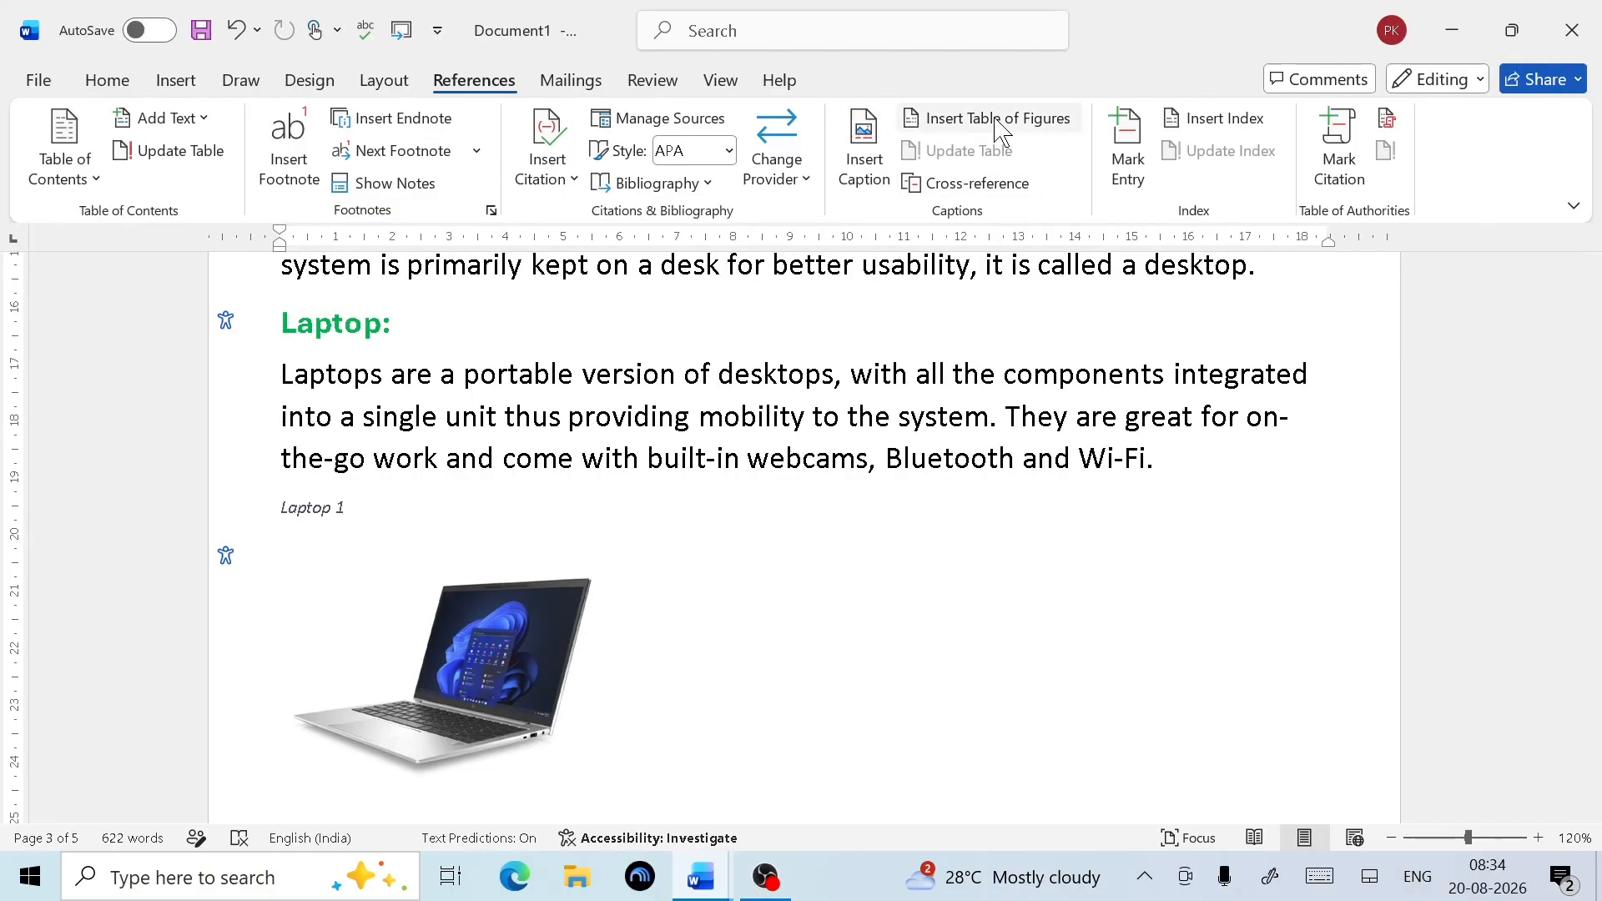
# Close the Table of Figures dialog without inserting anything
pyautogui.click(1041, 121)
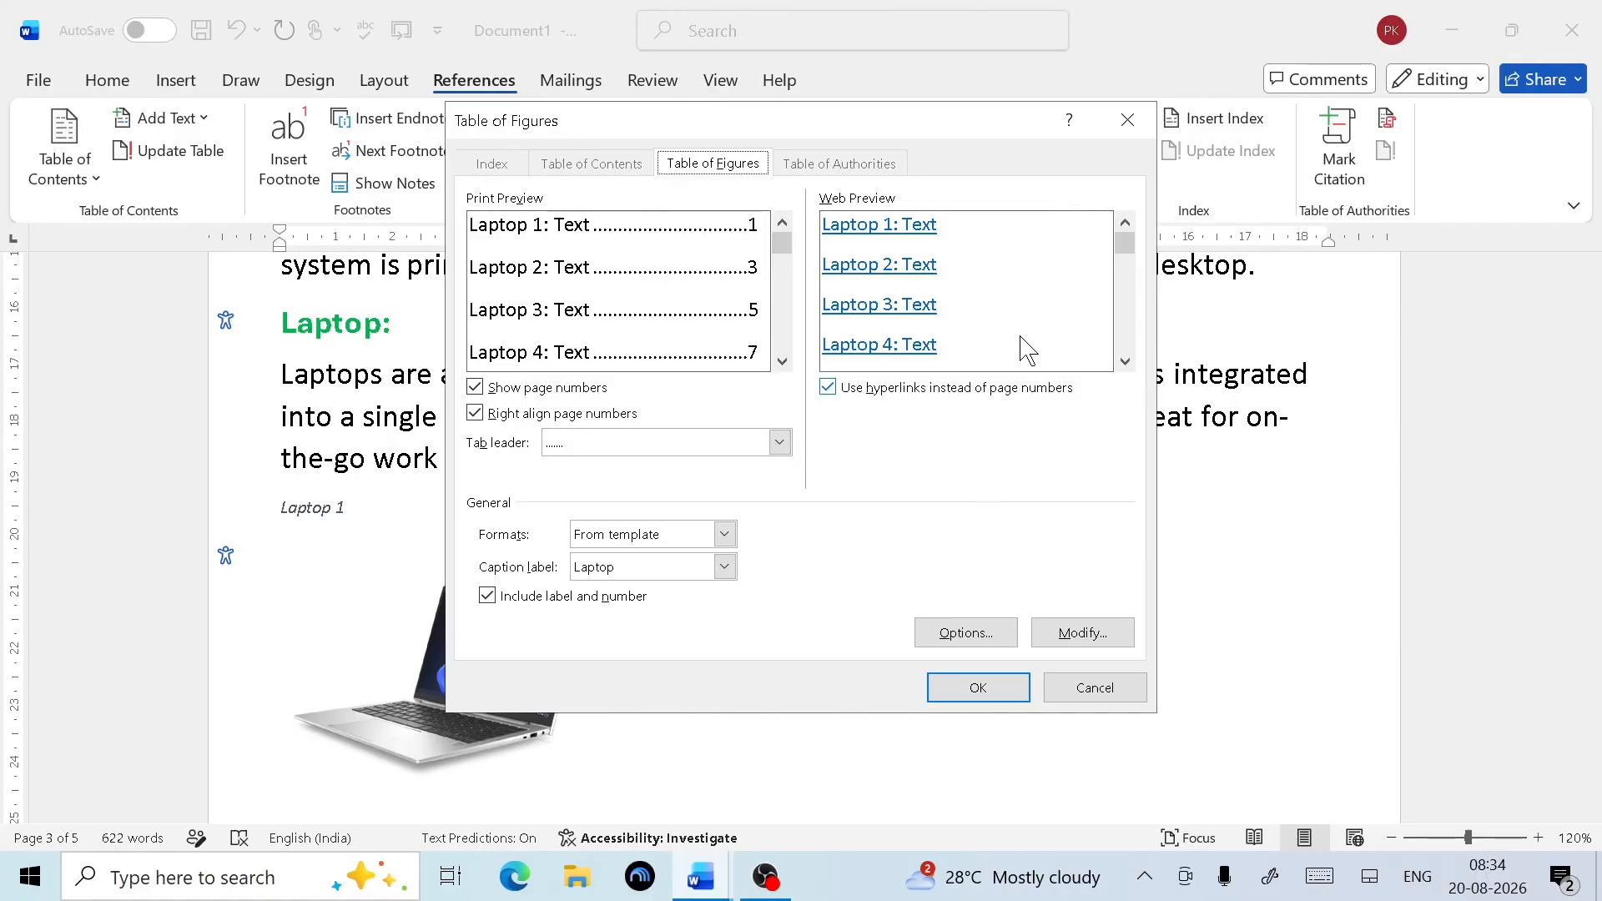
pyautogui.click(1135, 117)
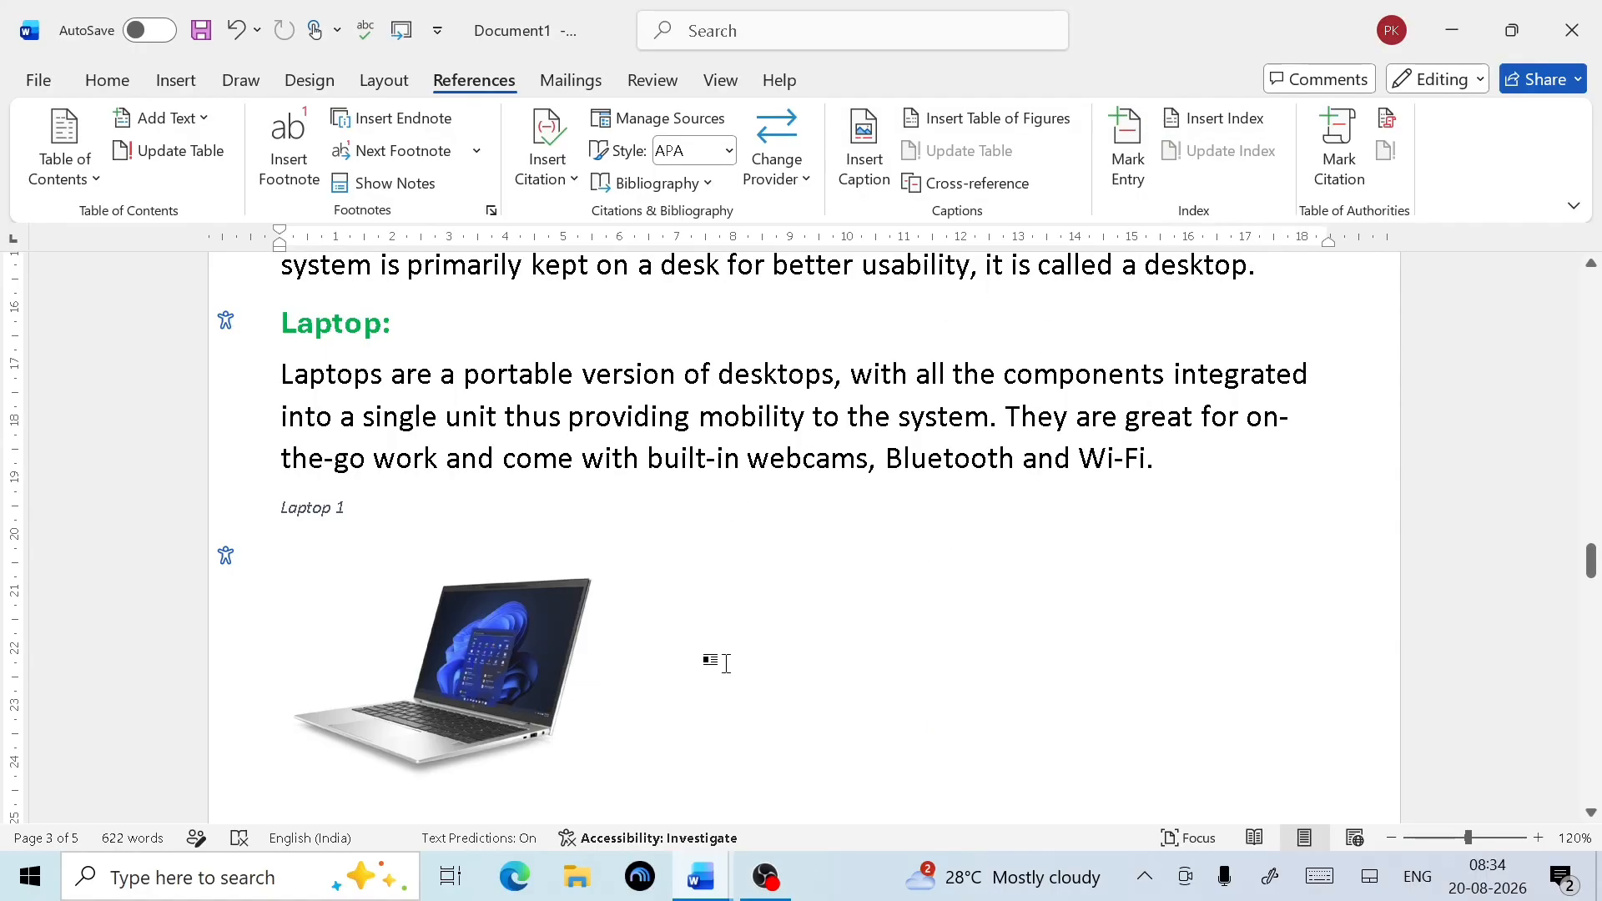
pyautogui.scroll(5, 719, 661)
pyautogui.scroll(3, 728, 665)
pyautogui.scroll(-3, 536, 599)
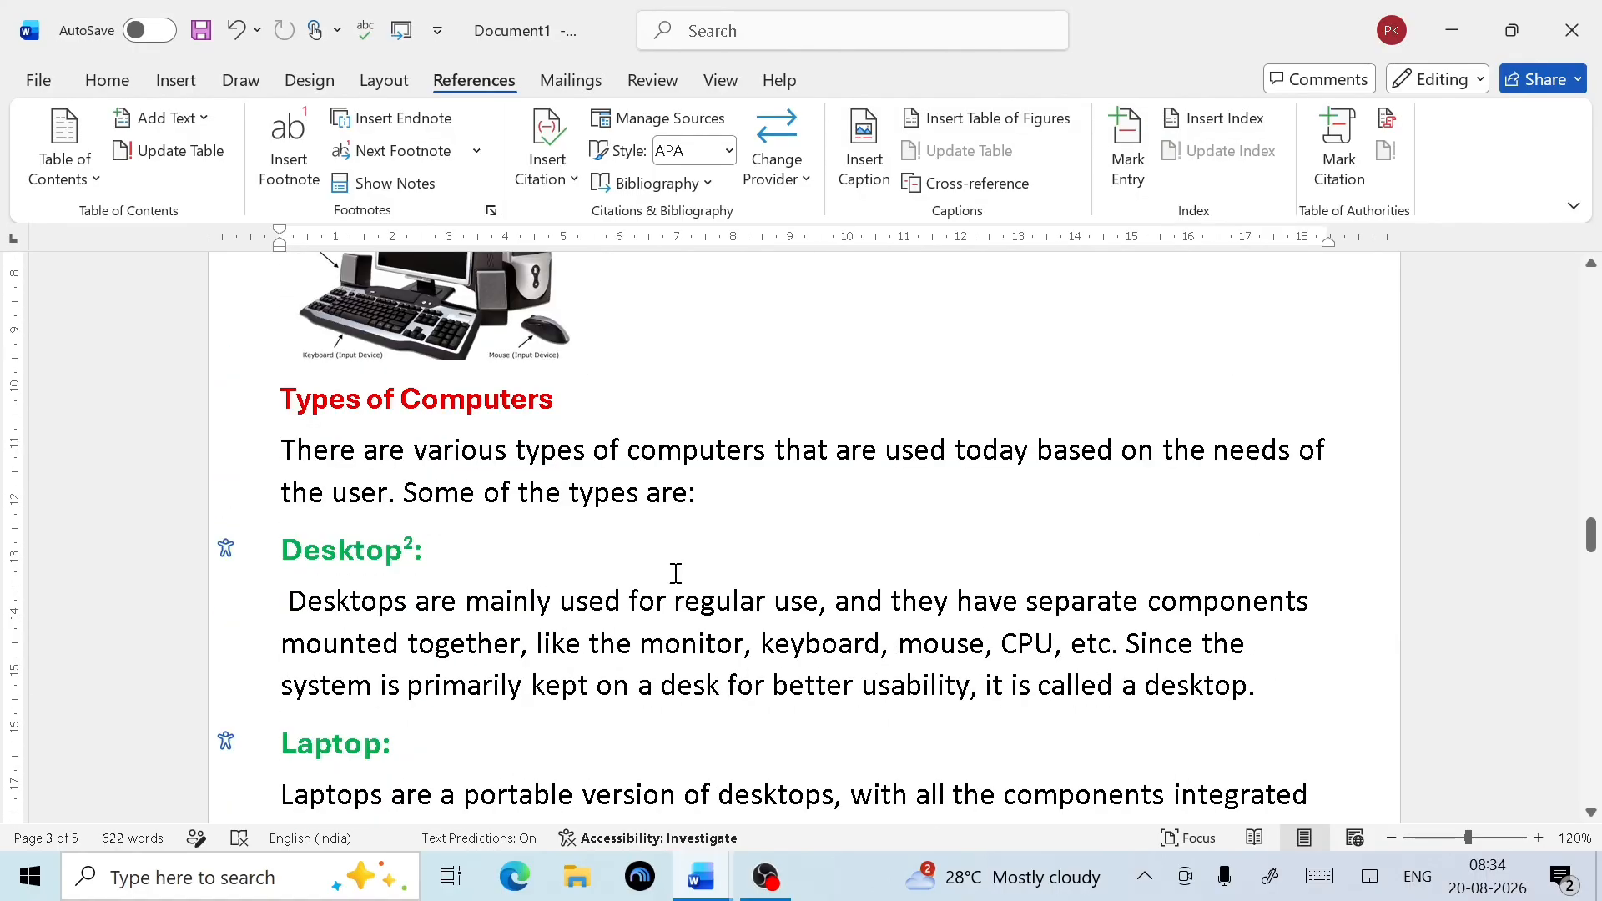
pyautogui.scroll(-15, 776, 558)
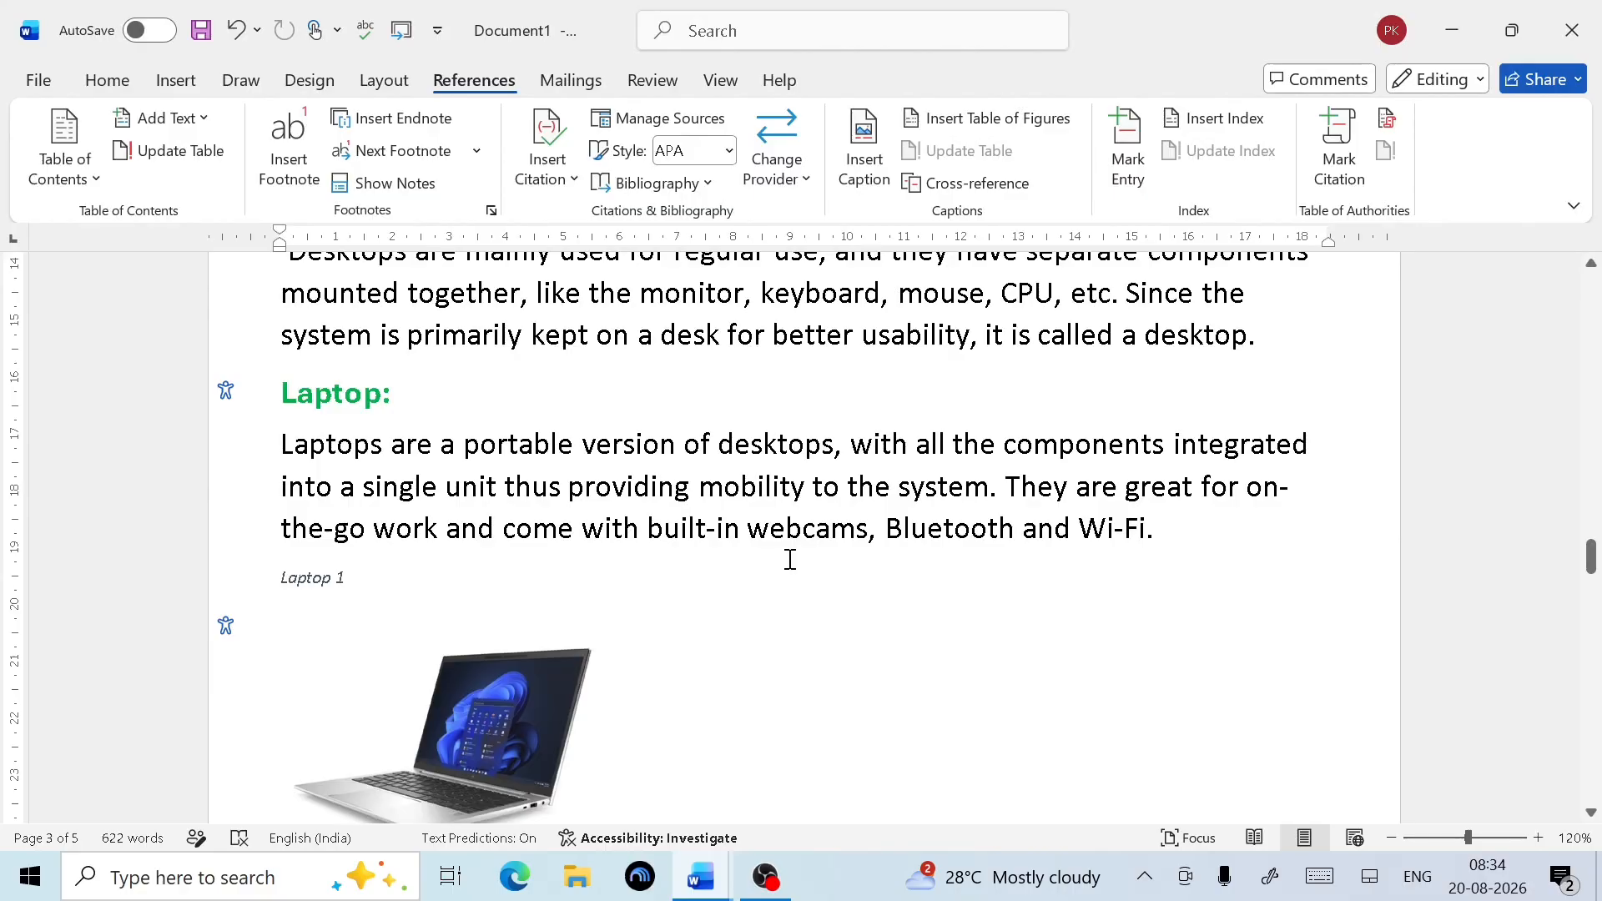
pyautogui.scroll(15, 692, 521)
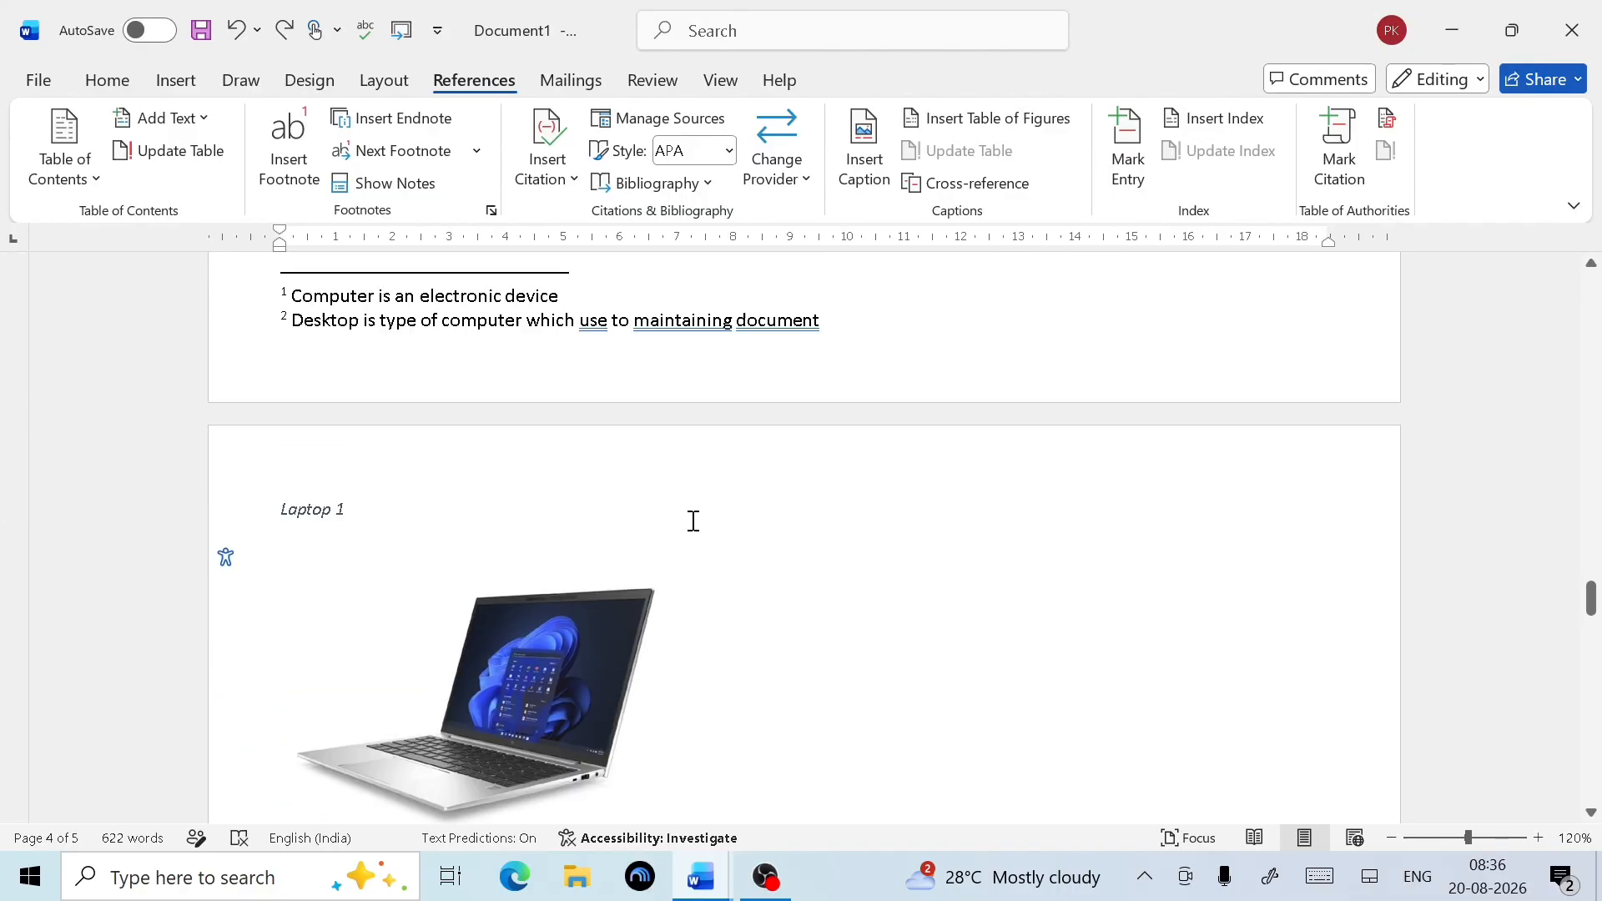
pyautogui.scroll(10, 693, 521)
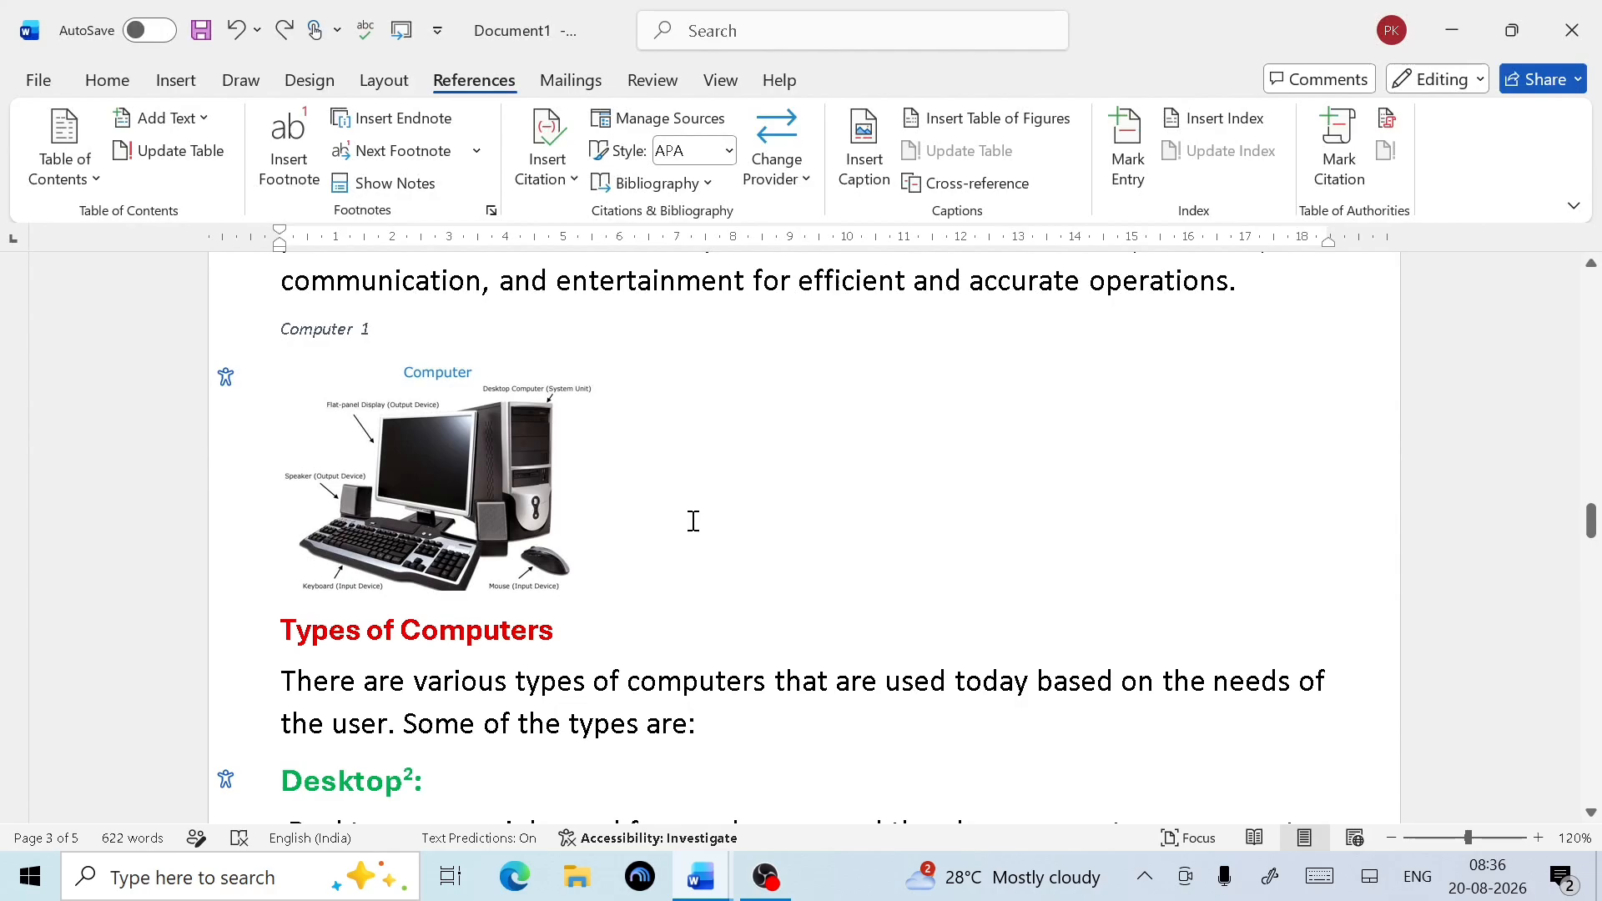
# Place the insertion point on the empty line below the contents list on page 2
pyautogui.hotkey('ctrl', 'z')
pyautogui.scroll(-12, 693, 521)
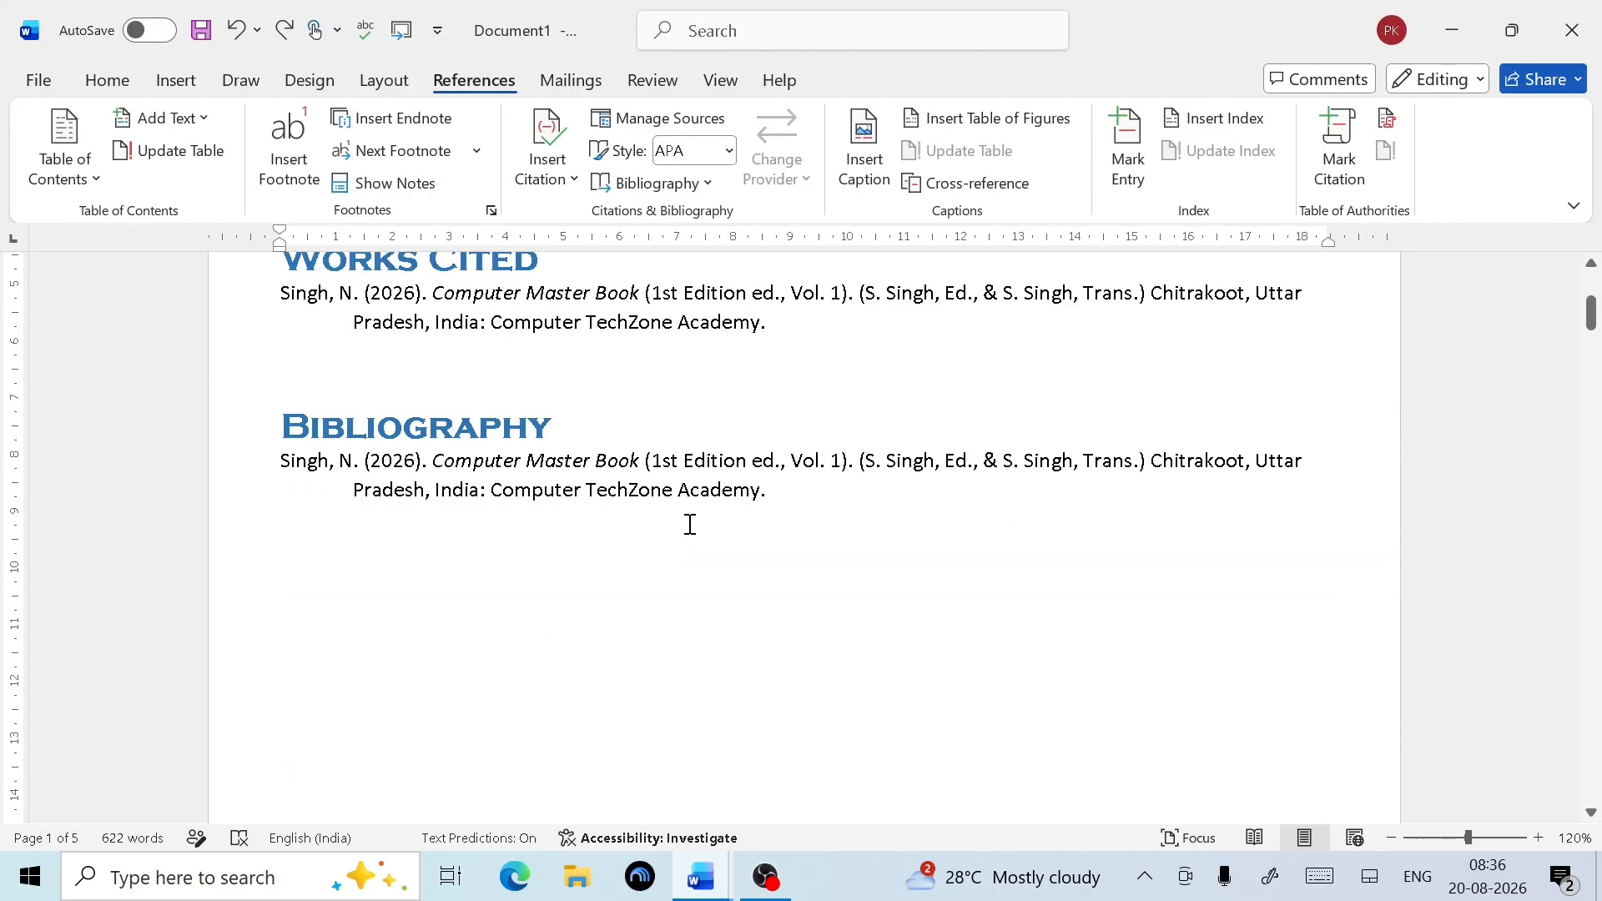
pyautogui.scroll(-12, 686, 529)
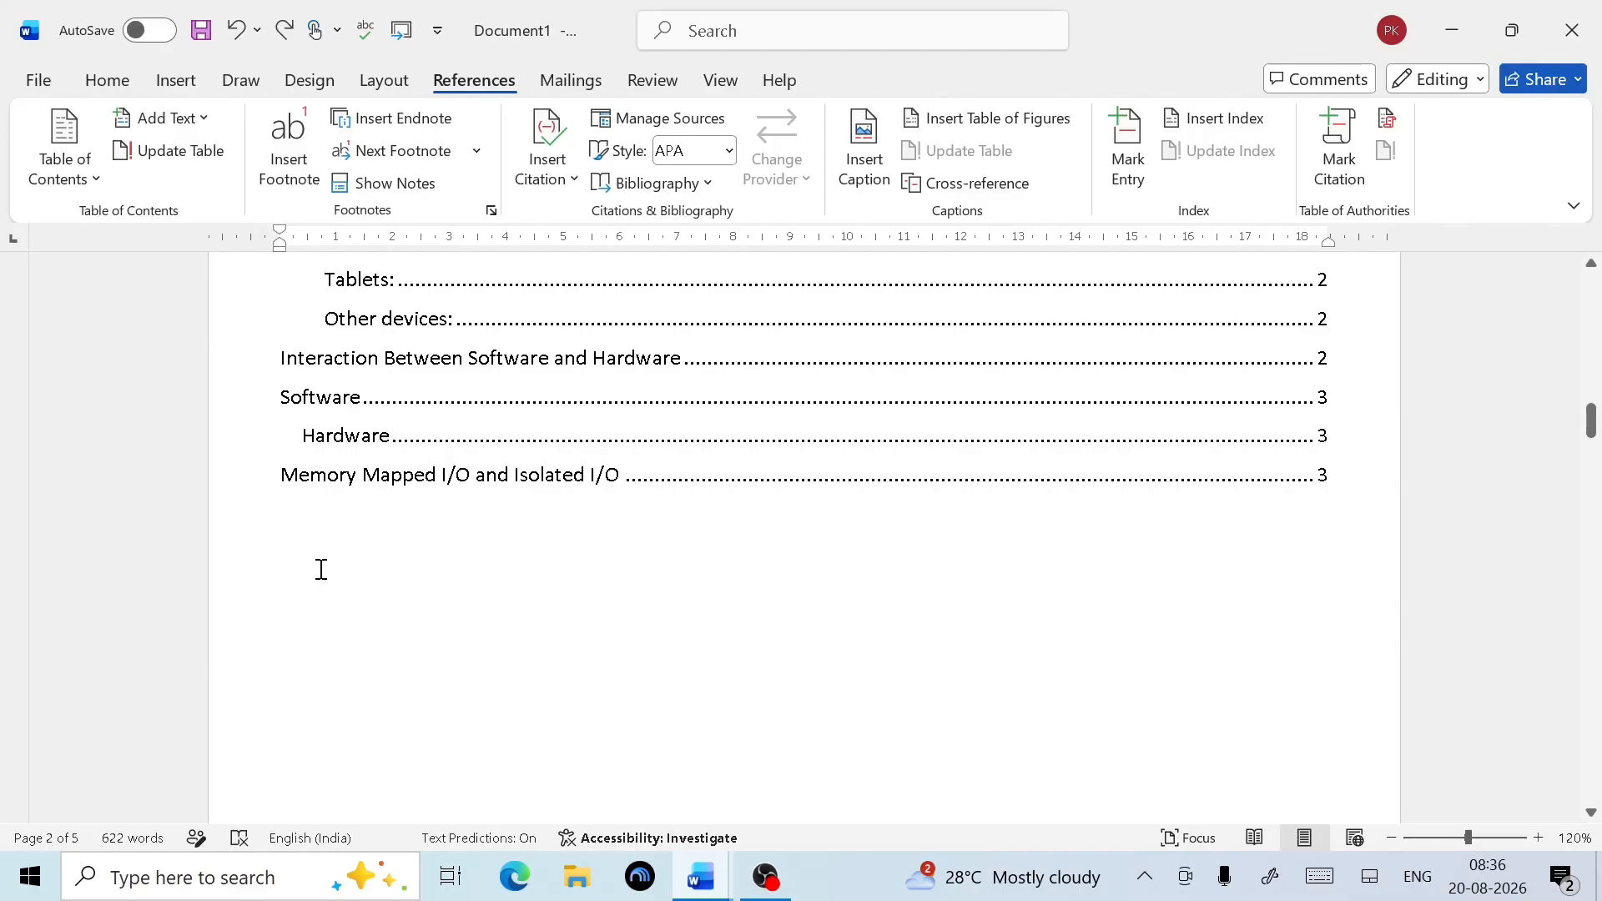
pyautogui.click(321, 569)
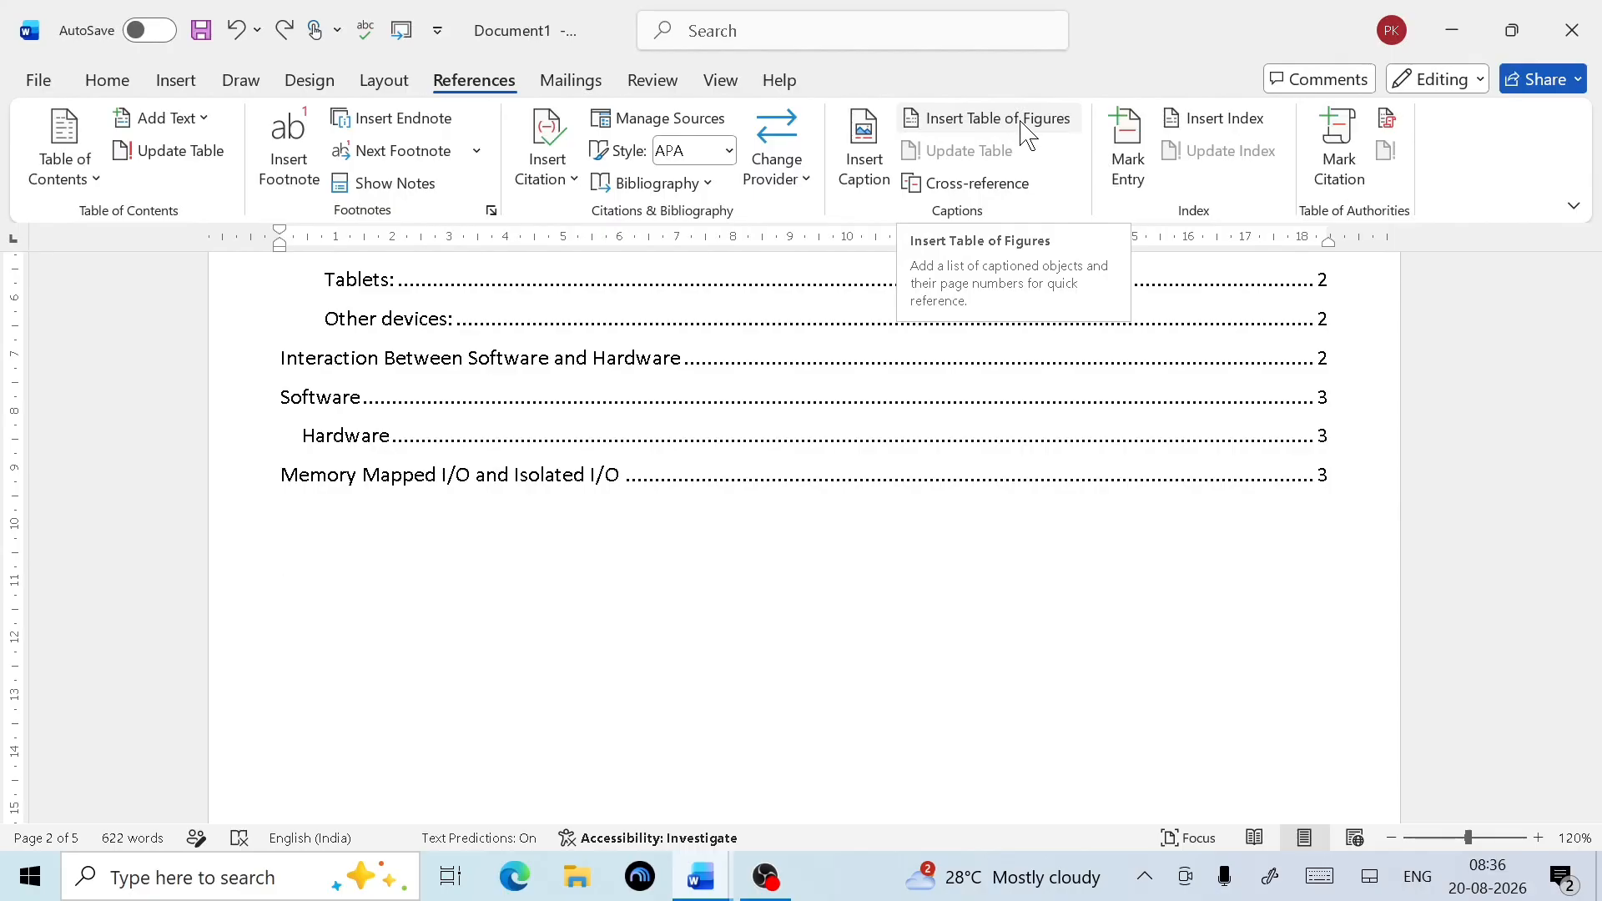
# Insert a table of figures for the Computer caption label, listing Computer 1 on page 3
pyautogui.click(1027, 135)
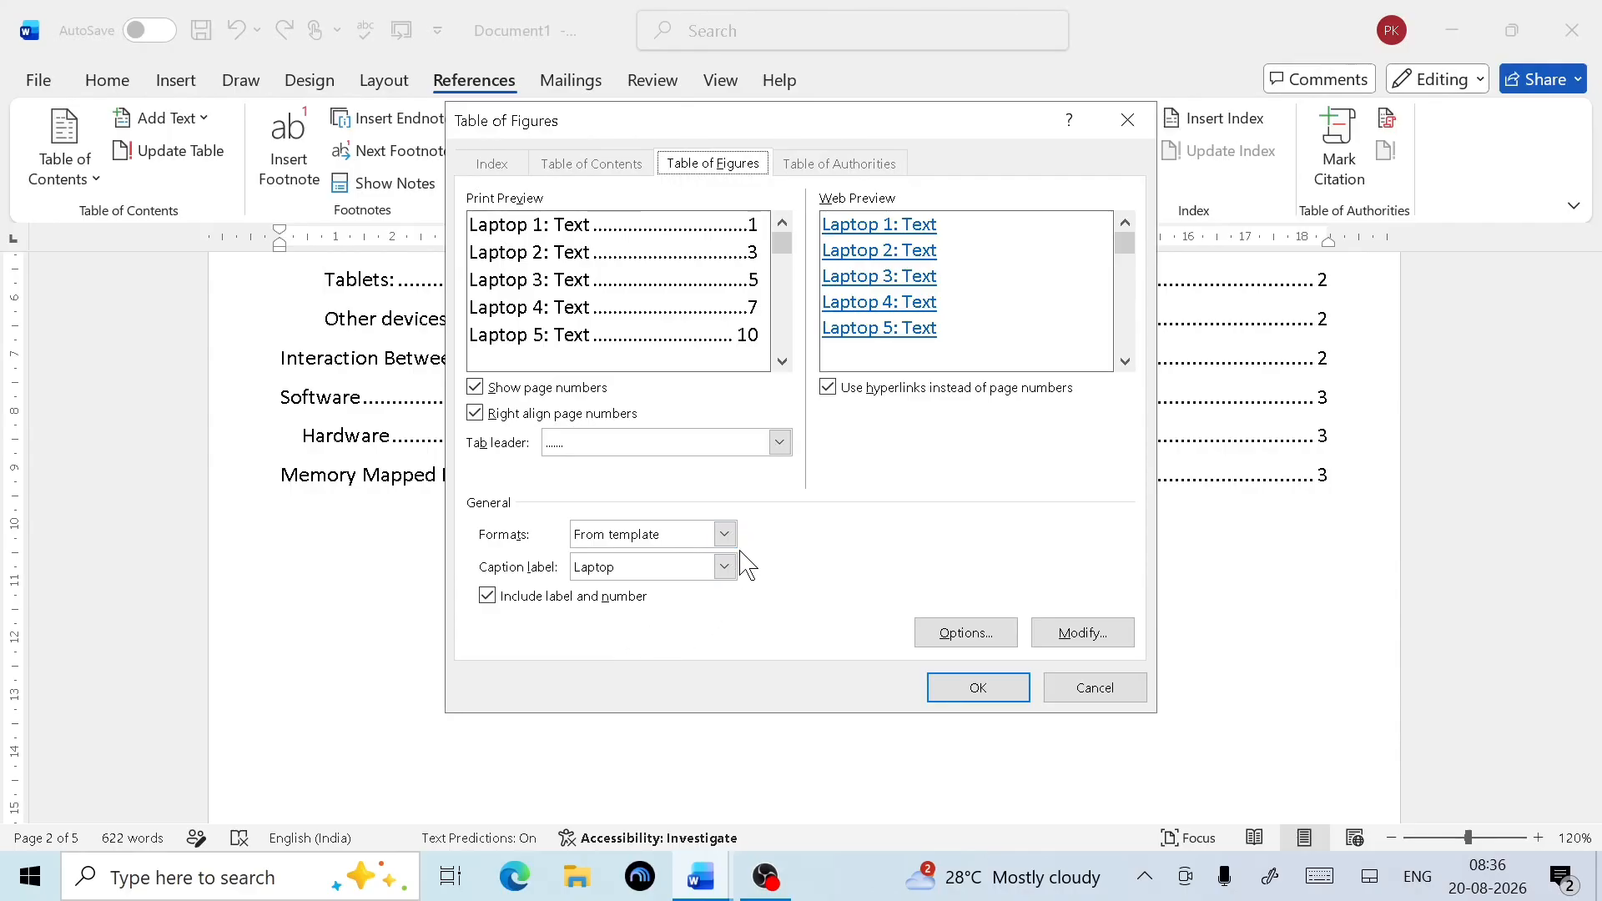
pyautogui.click(724, 567)
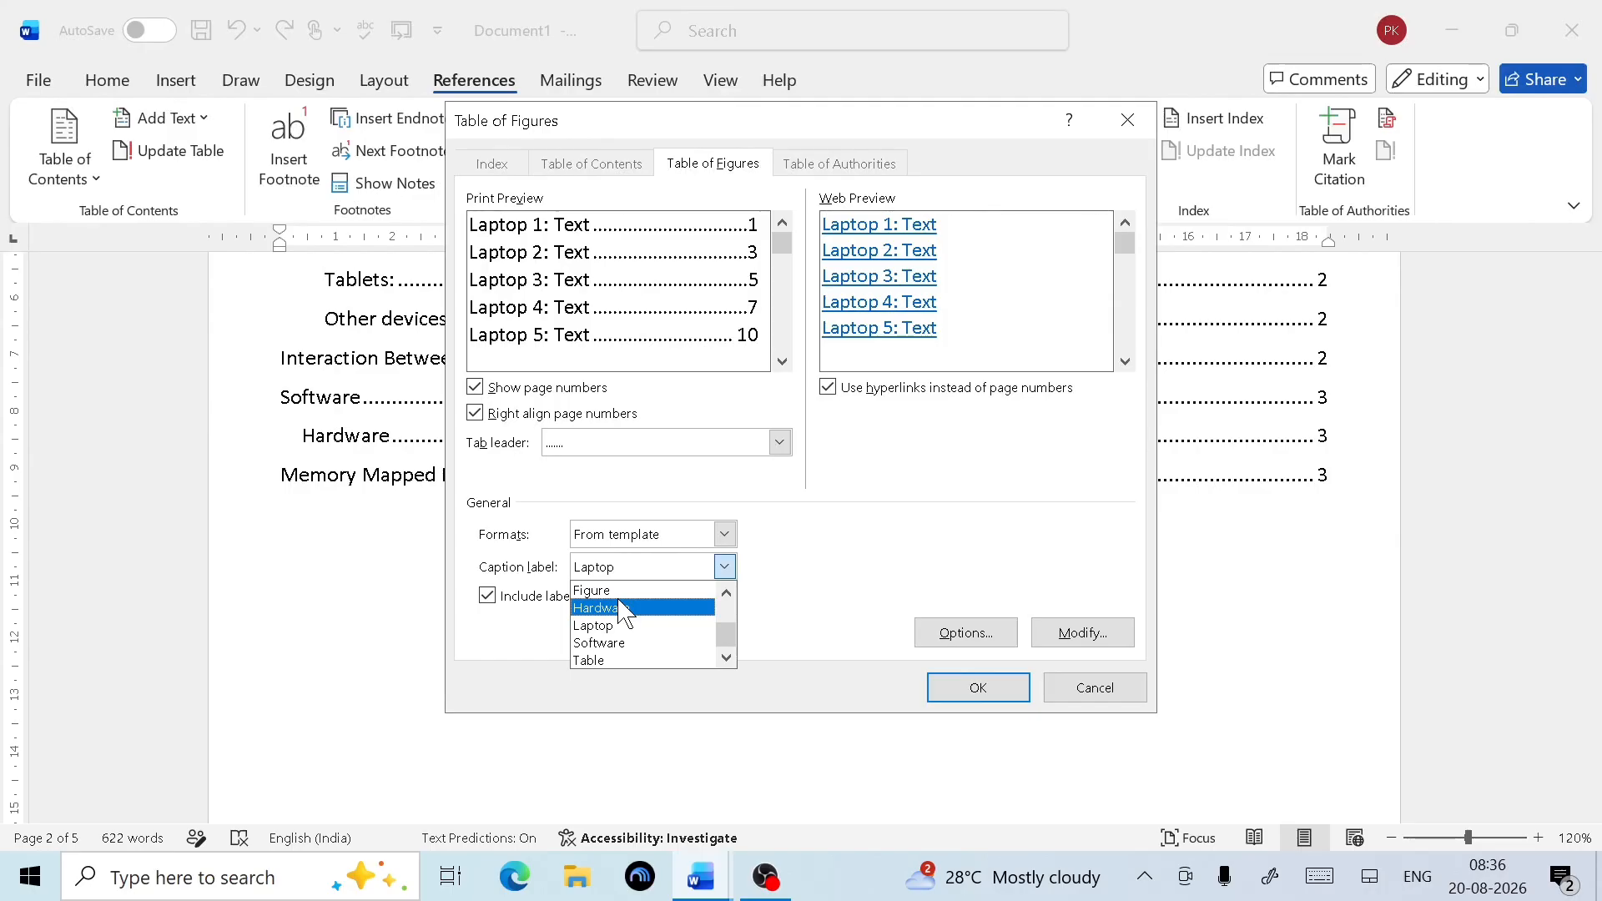
pyautogui.scroll(2, 615, 644)
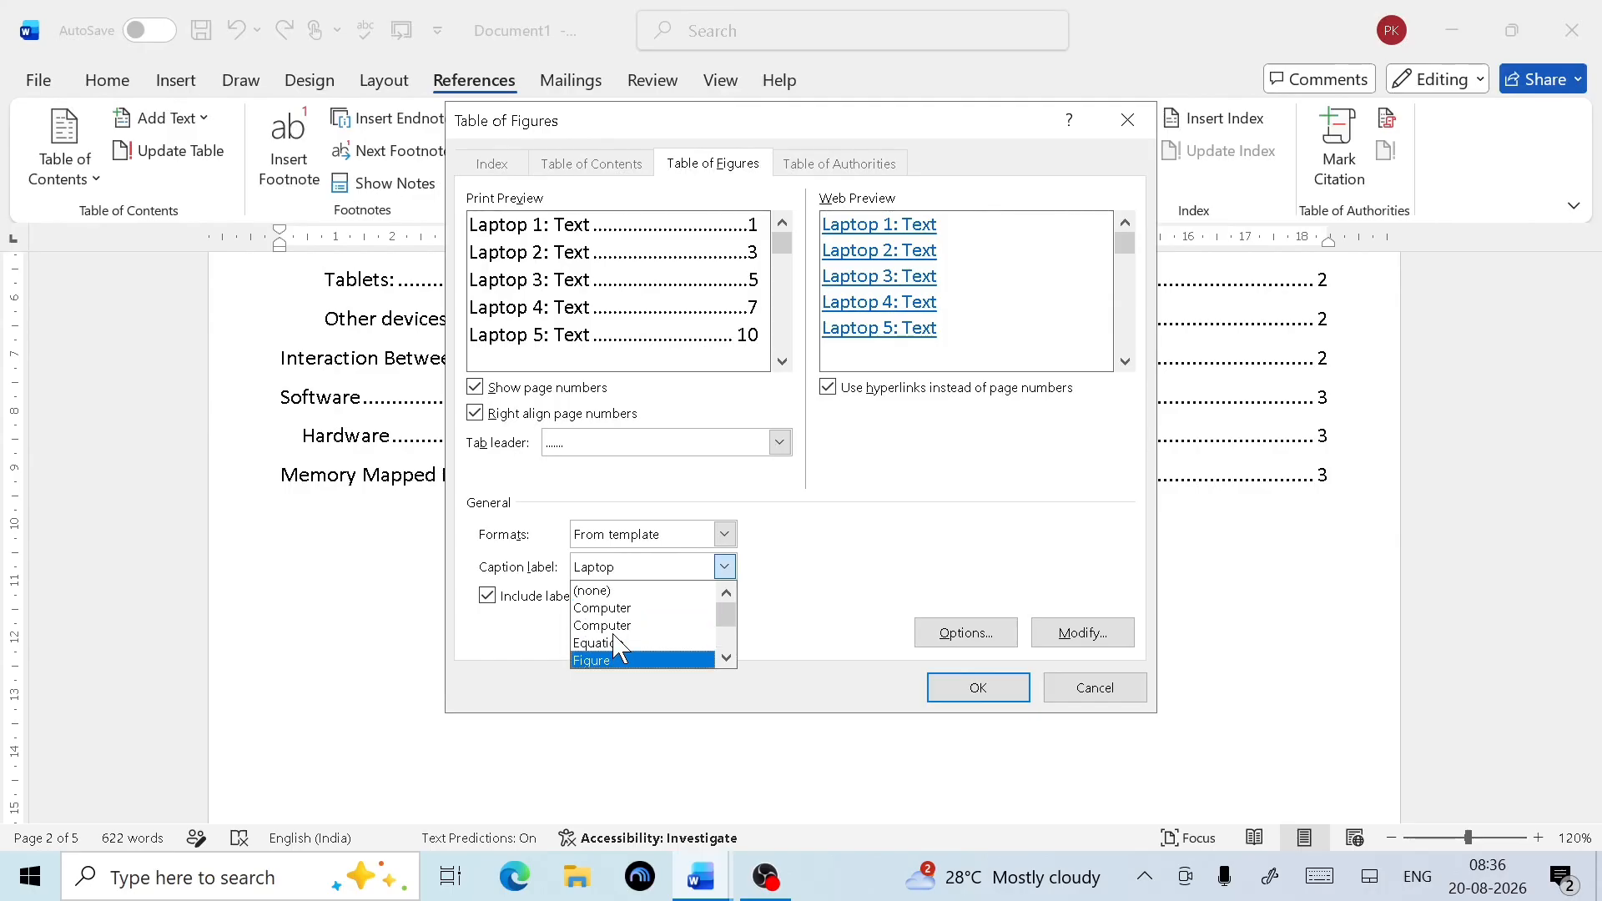
pyautogui.click(603, 625)
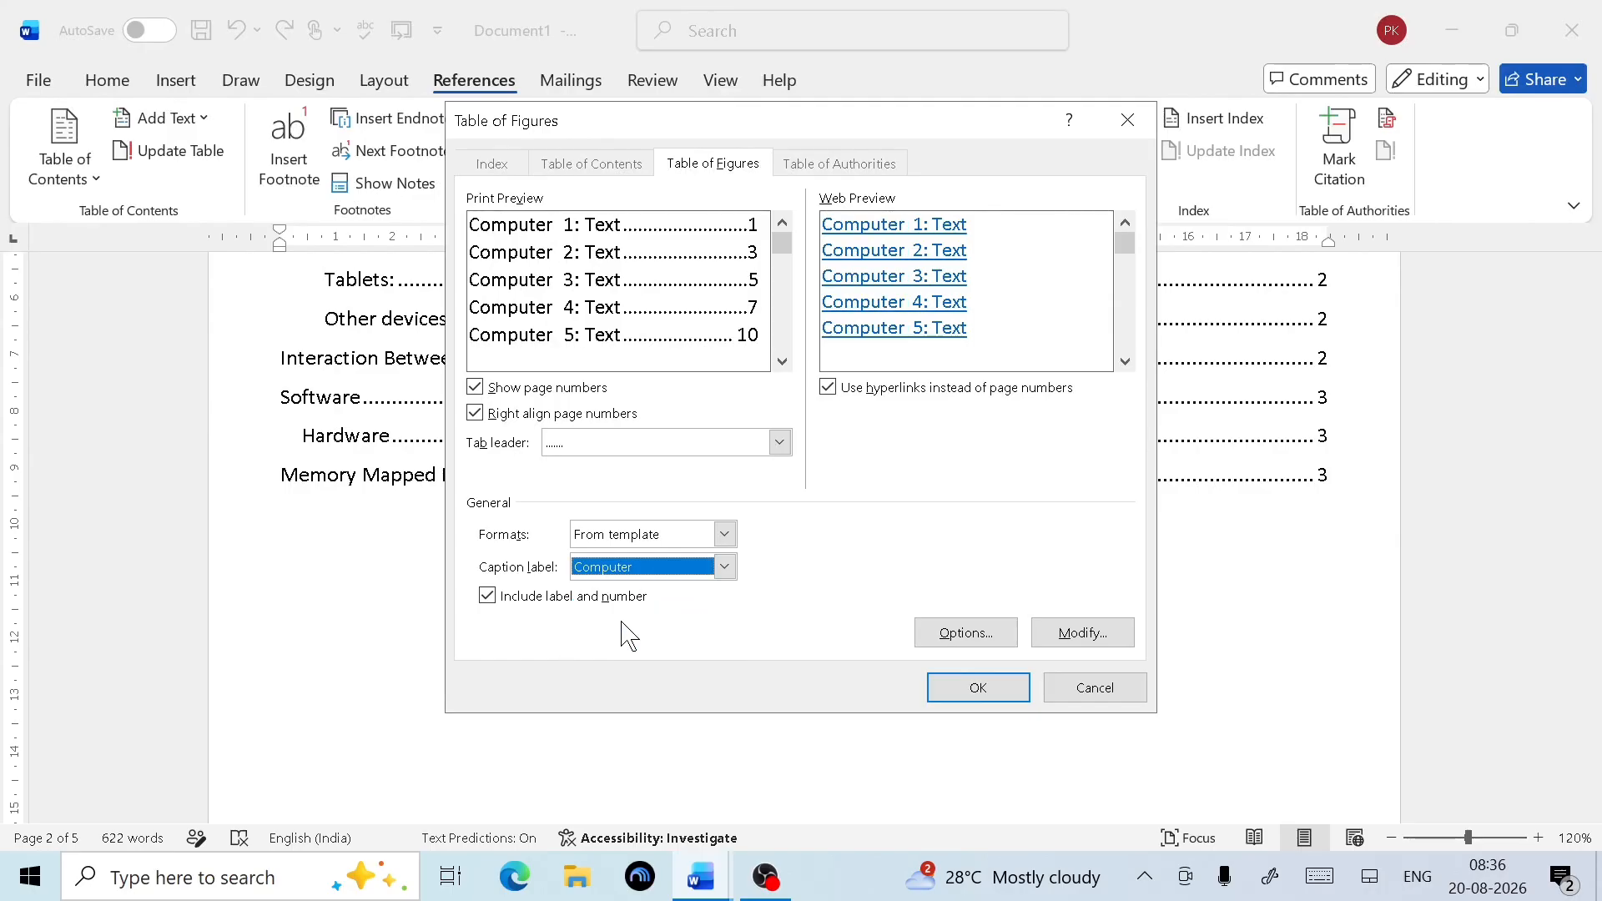
pyautogui.click(976, 689)
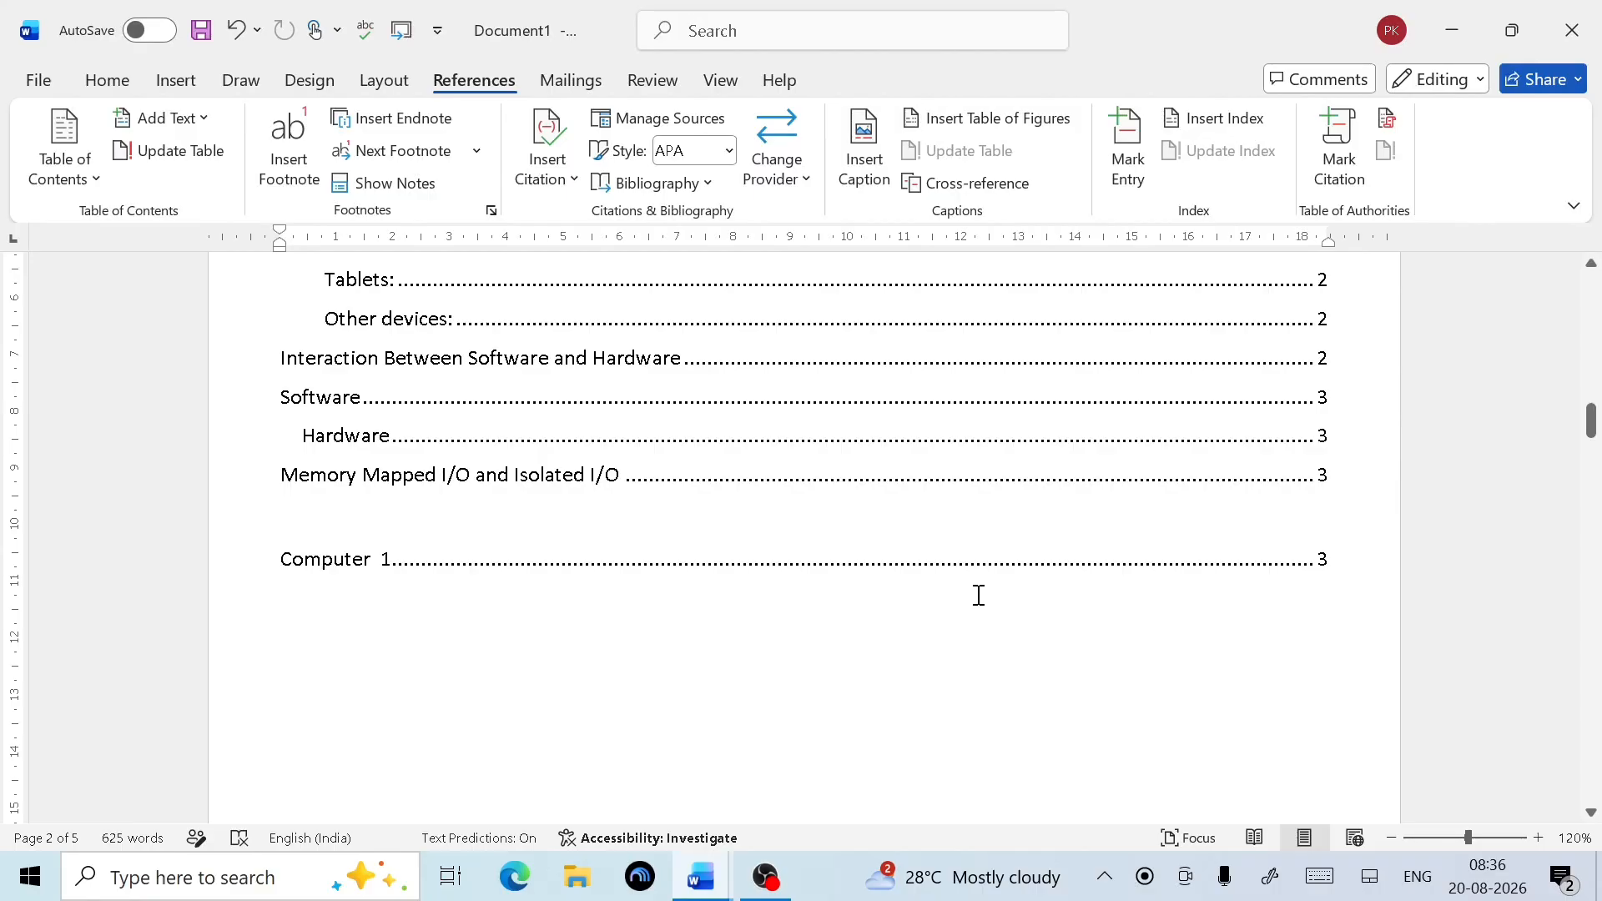
pyautogui.scroll(3, 1246, 529)
pyautogui.scroll(-4, 1277, 651)
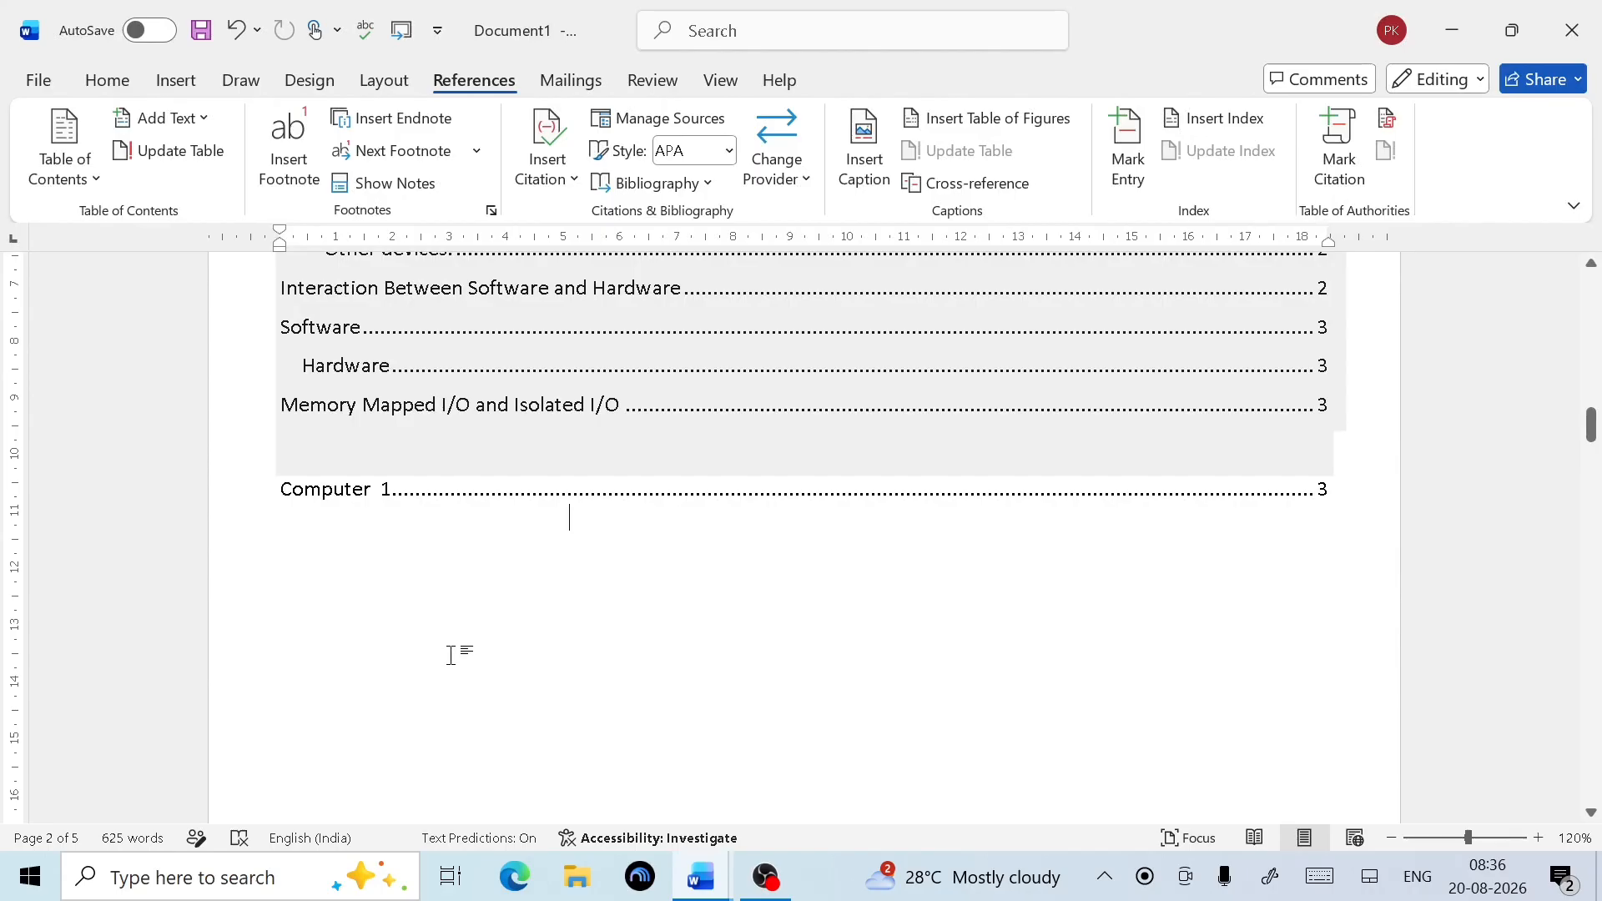
pyautogui.keyDown('ctrl'); pyautogui.click(310, 493); pyautogui.keyUp('ctrl')
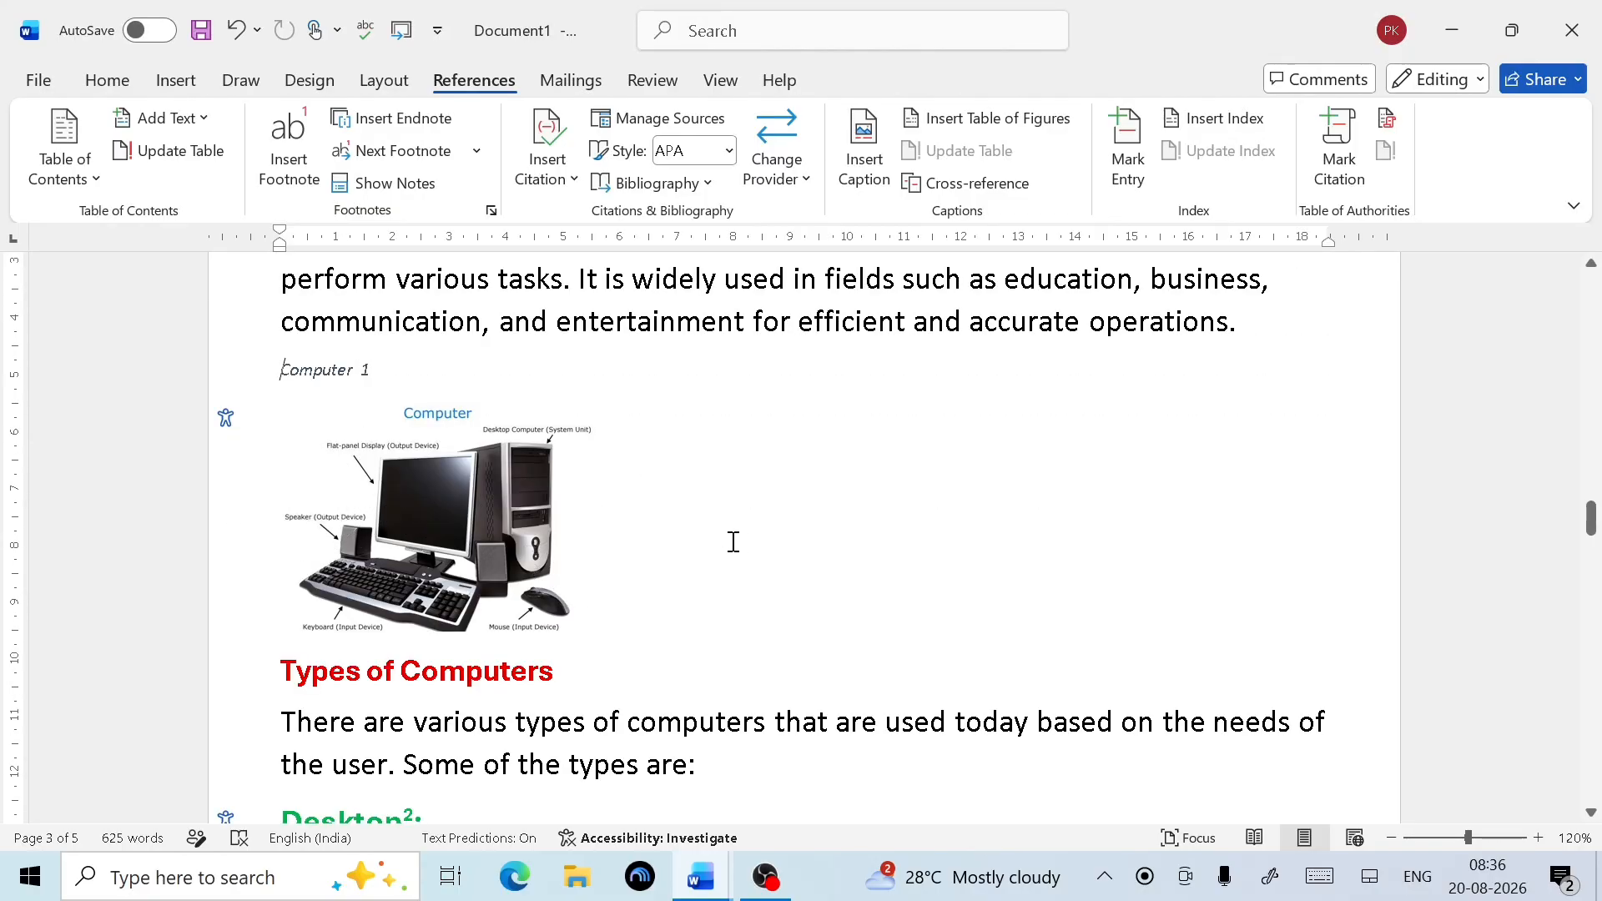
pyautogui.scroll(10, 743, 534)
pyautogui.scroll(10, 754, 524)
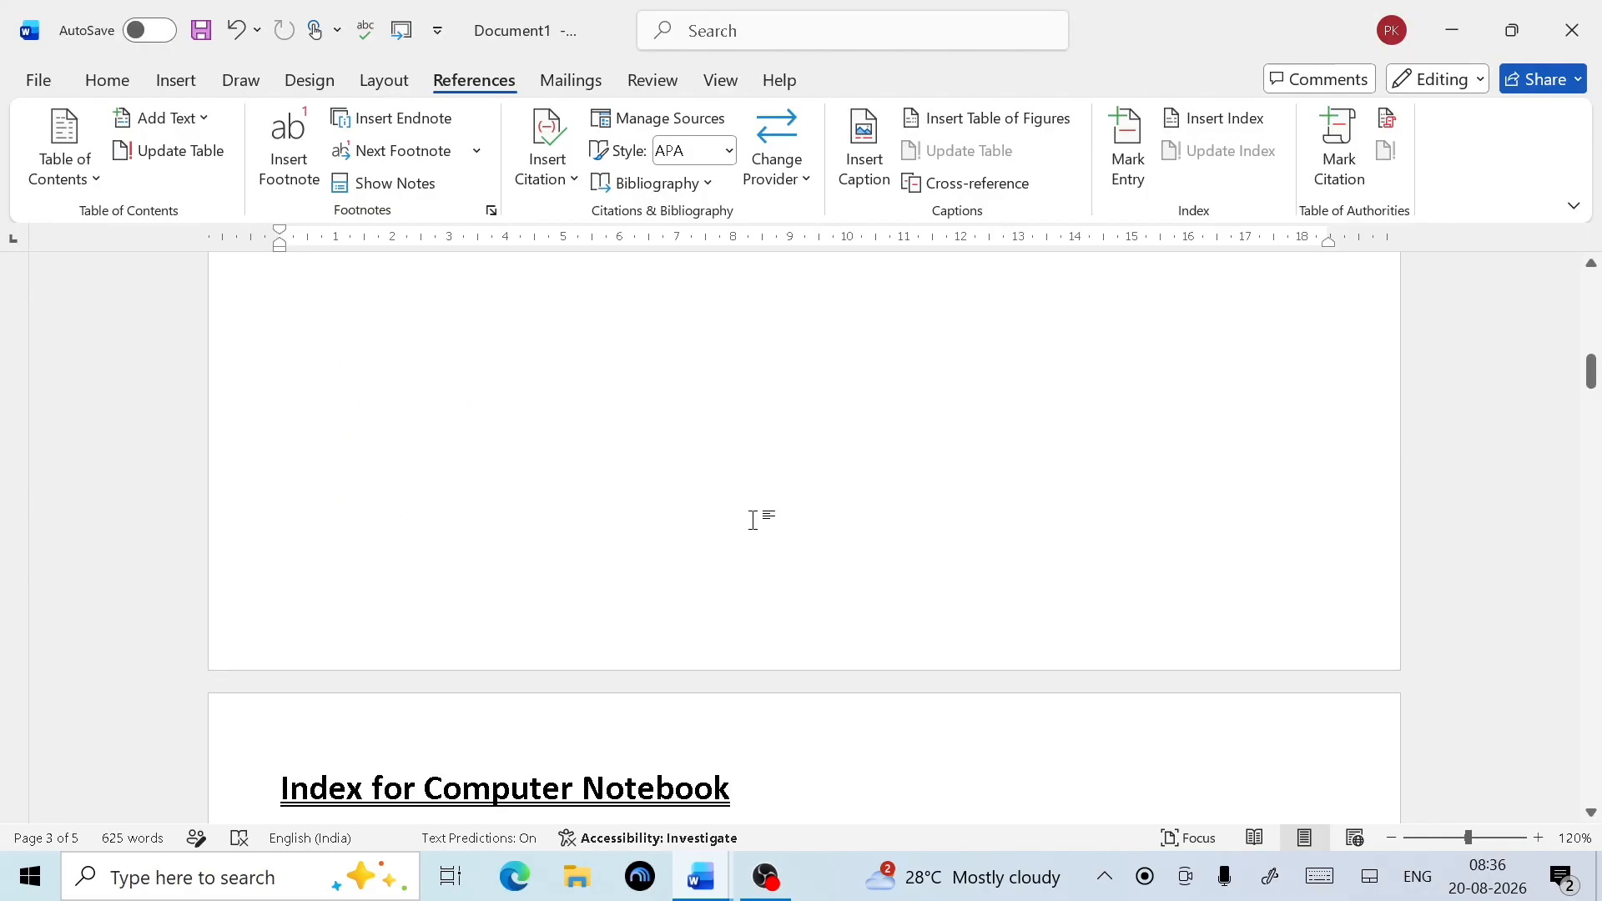
pyautogui.scroll(2, 755, 521)
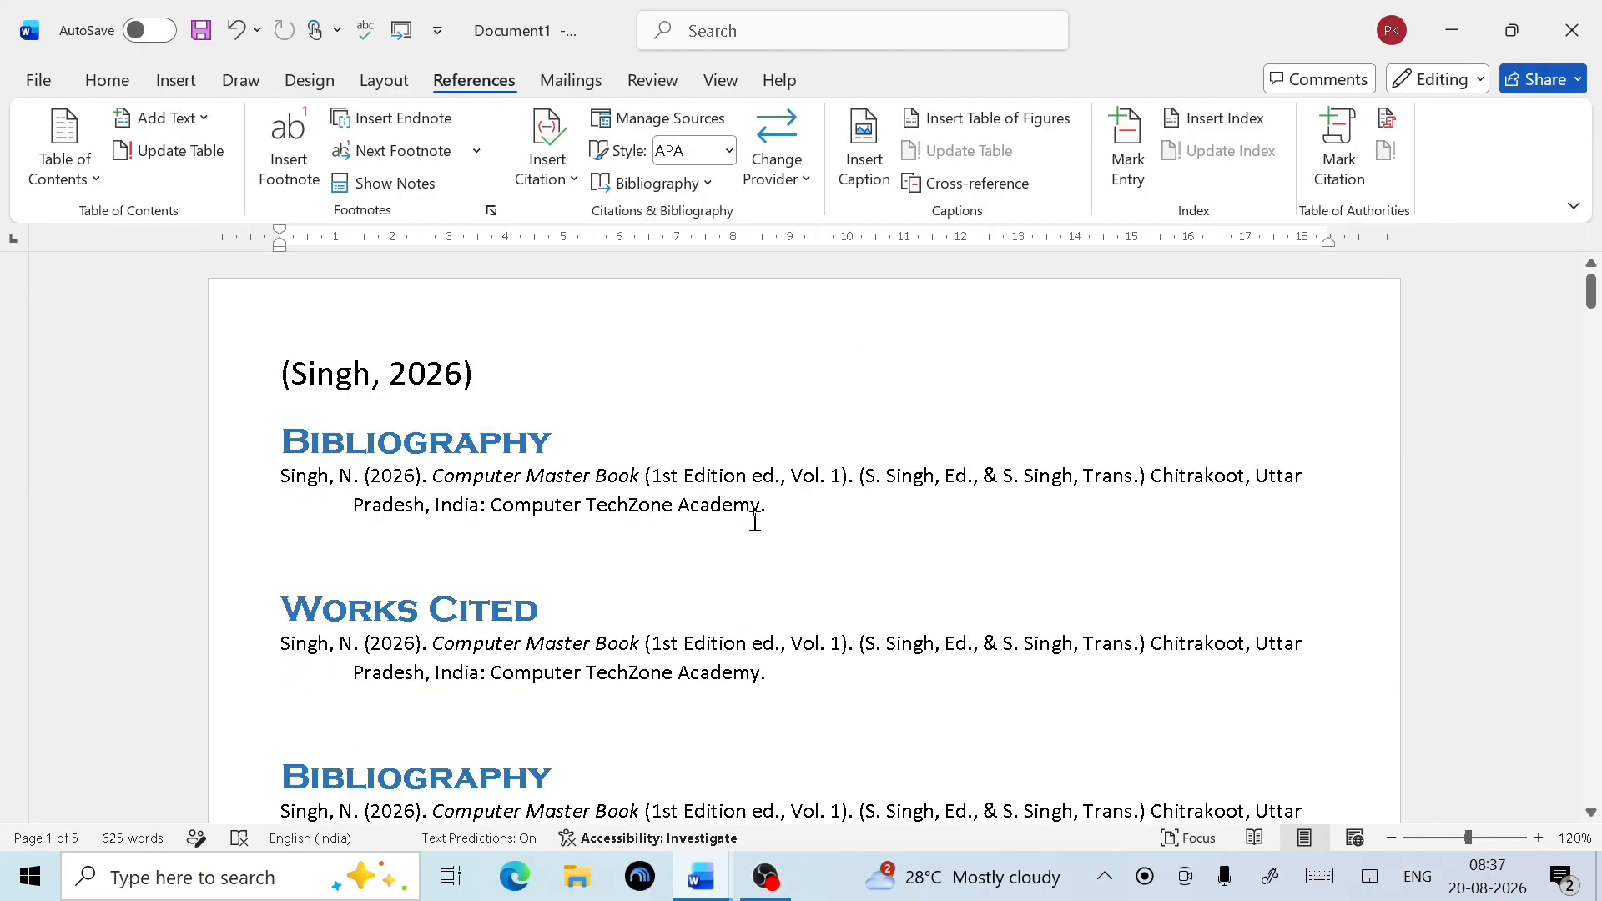
pyautogui.scroll(-10, 755, 522)
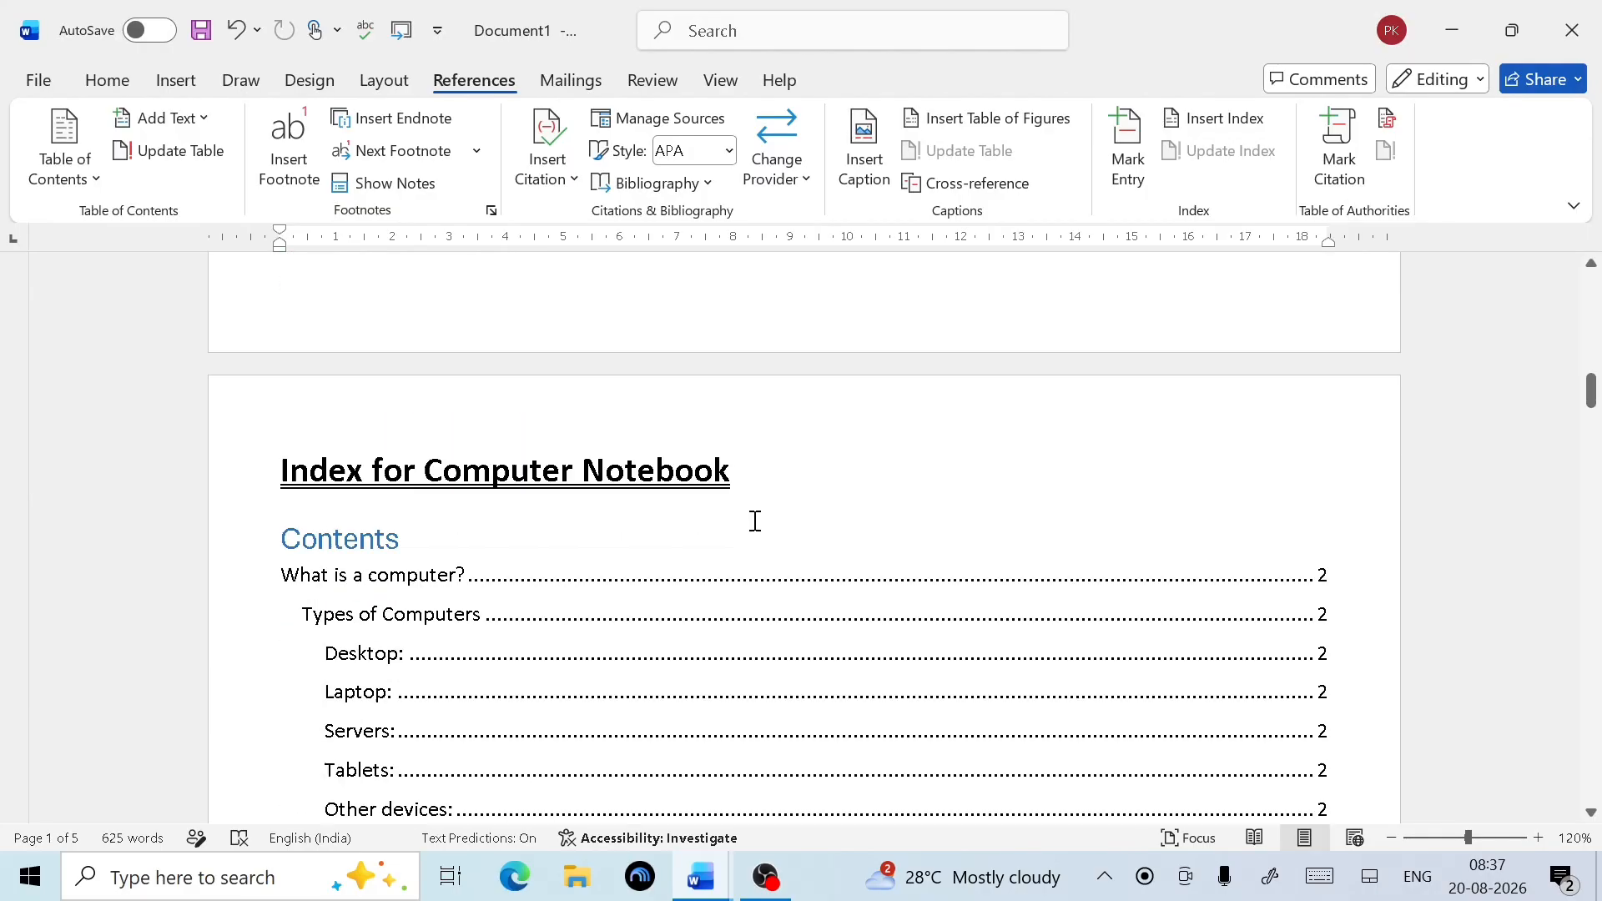
pyautogui.scroll(-4, 754, 521)
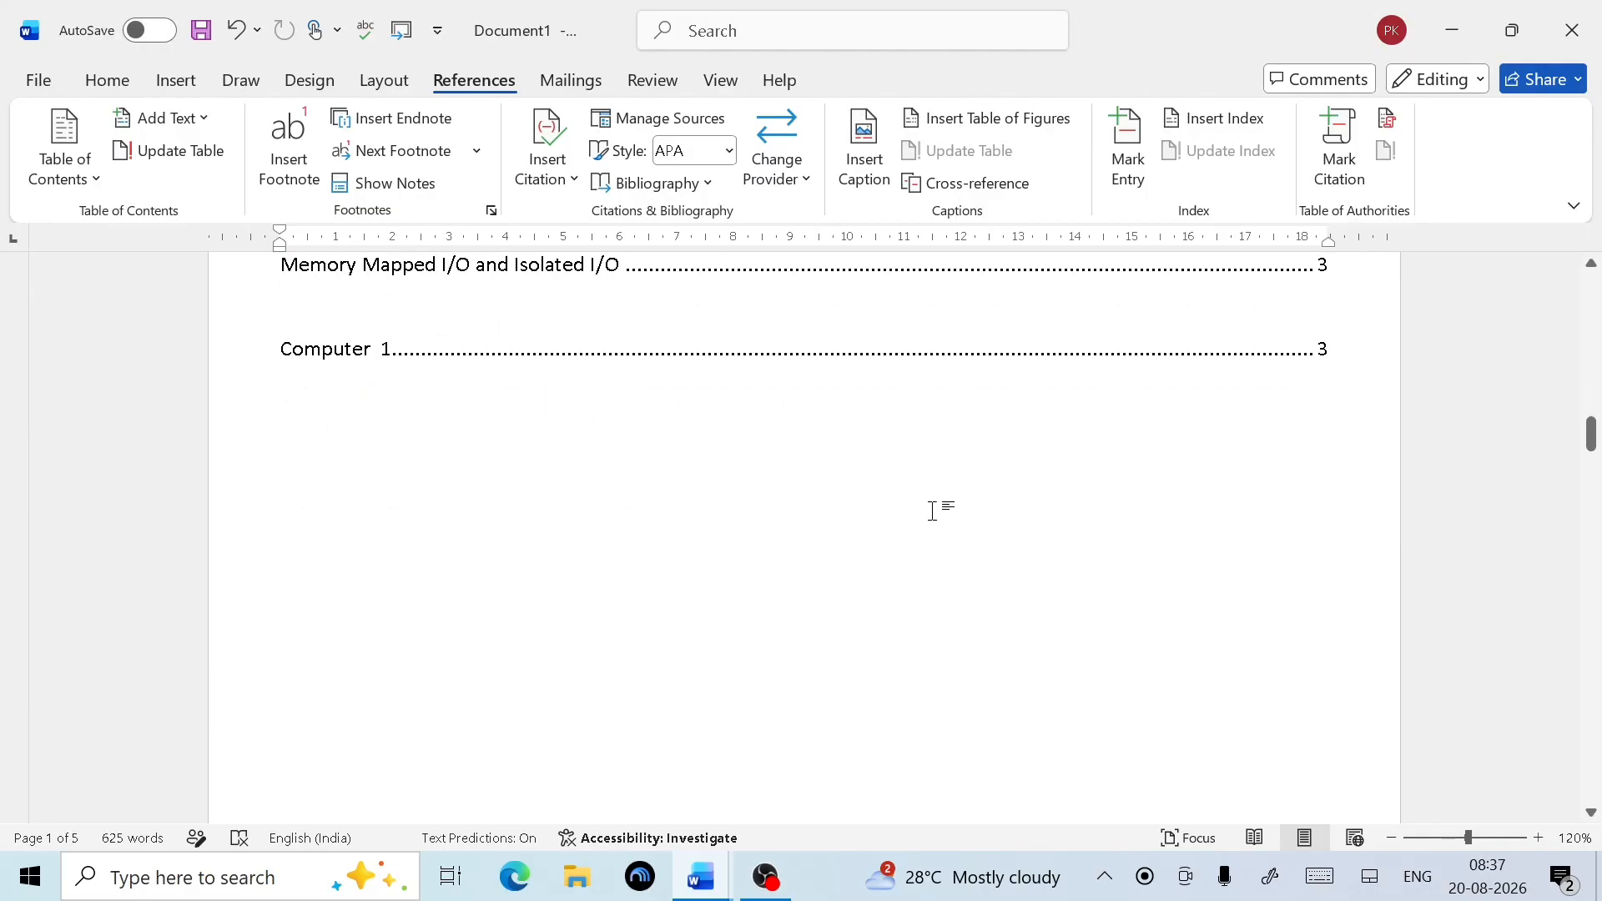
pyautogui.click(1346, 358)
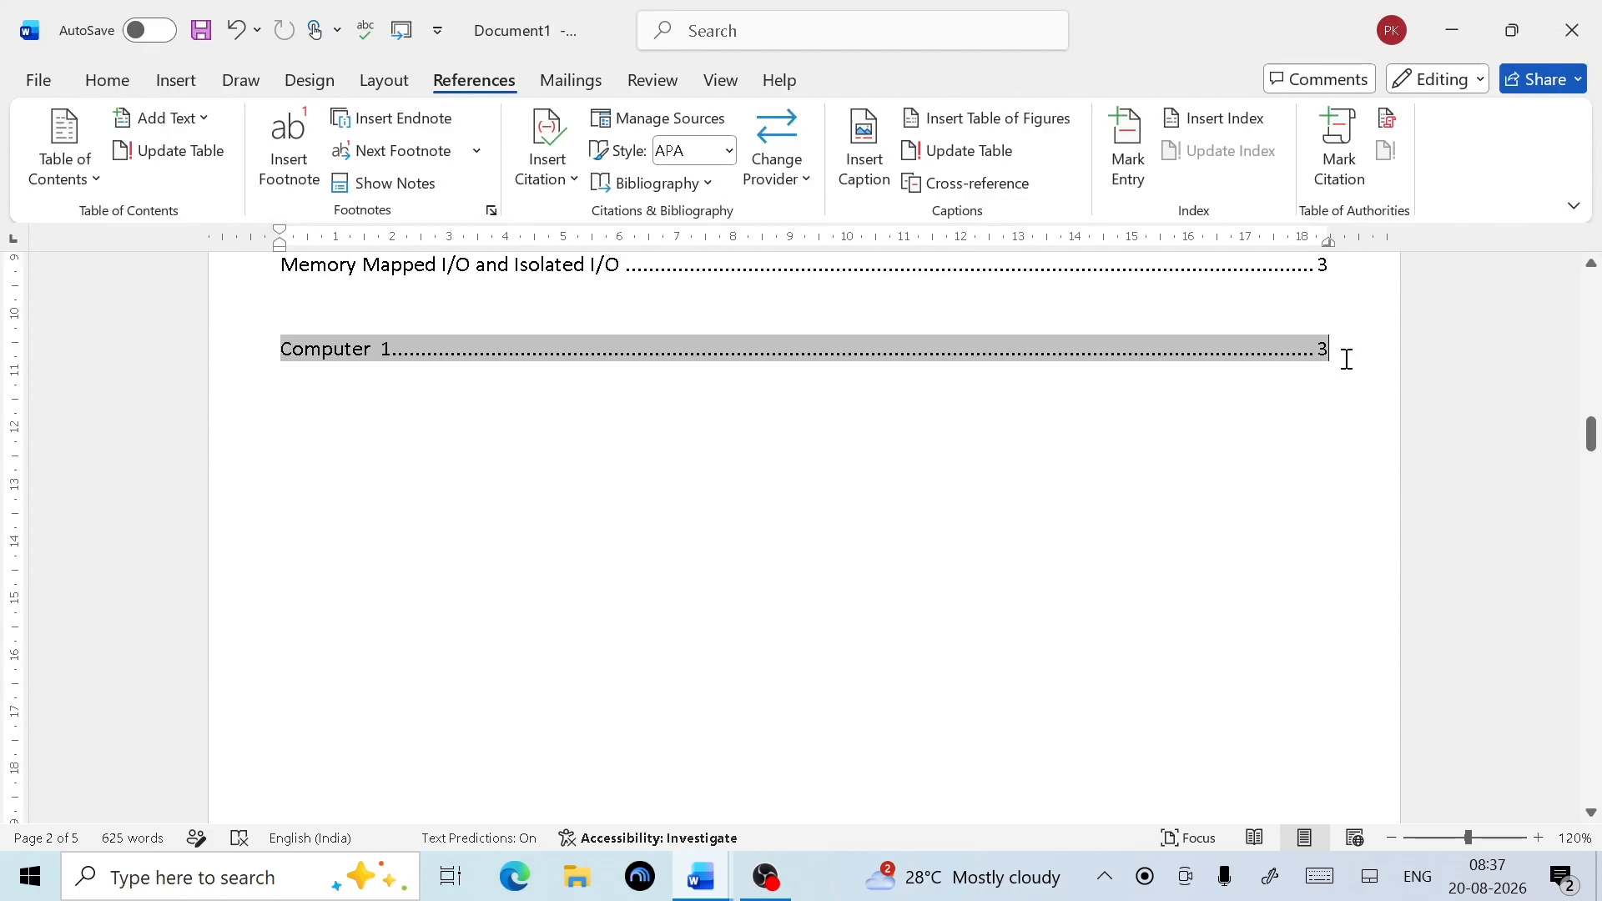
pyautogui.click(286, 382)
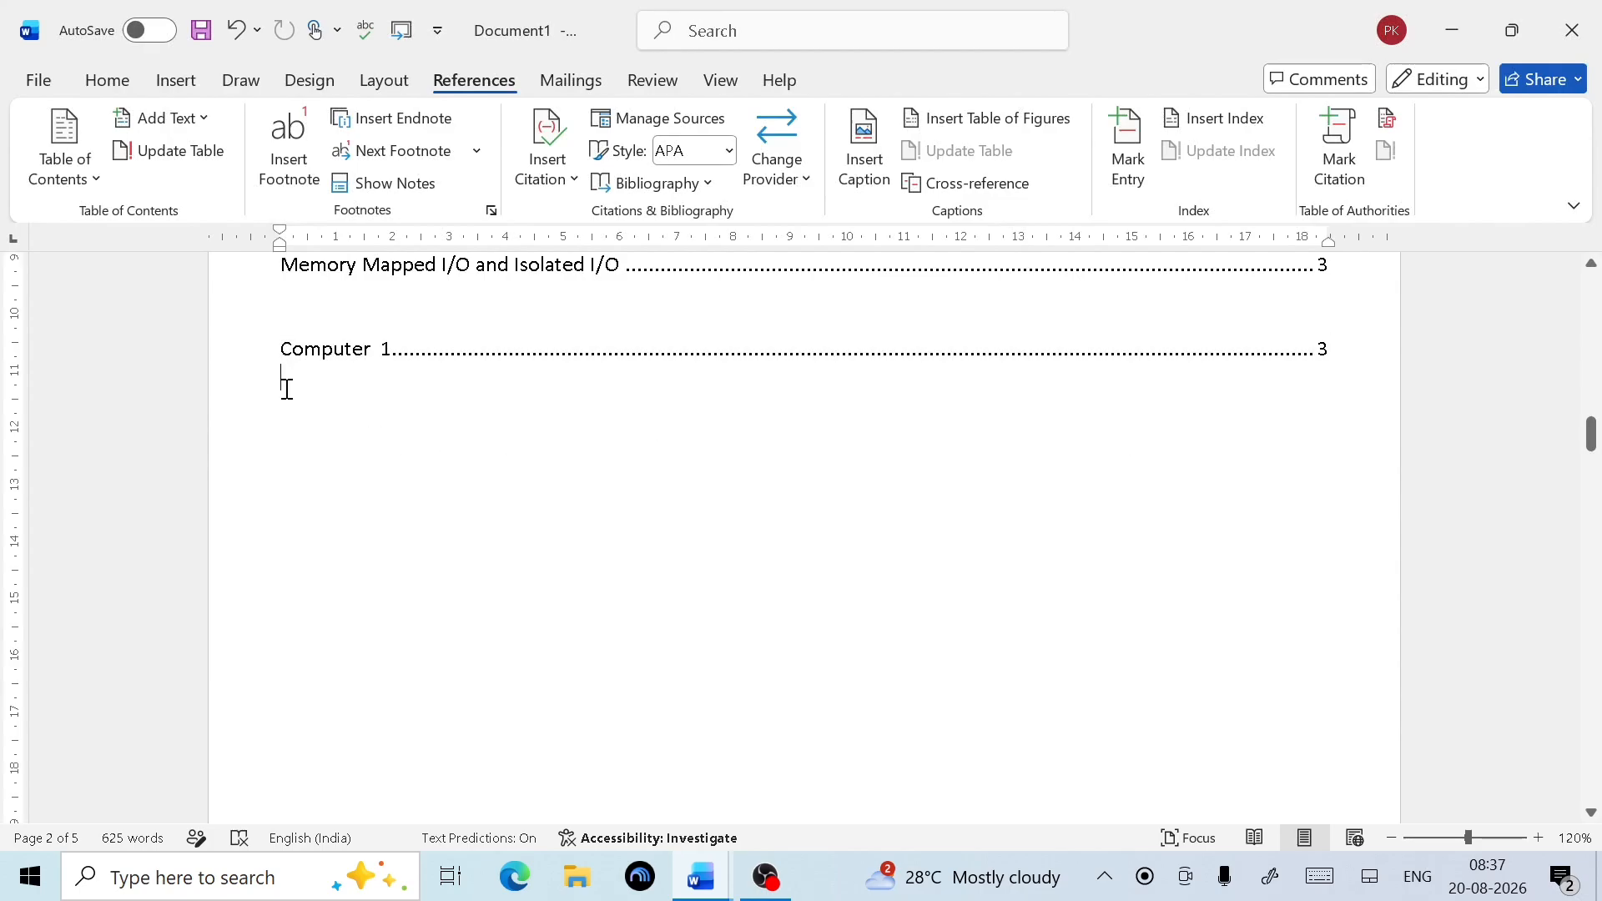
# Insert a second table of figures for the Laptop caption label, listing Laptop 1 on page 4
pyautogui.click(985, 127)
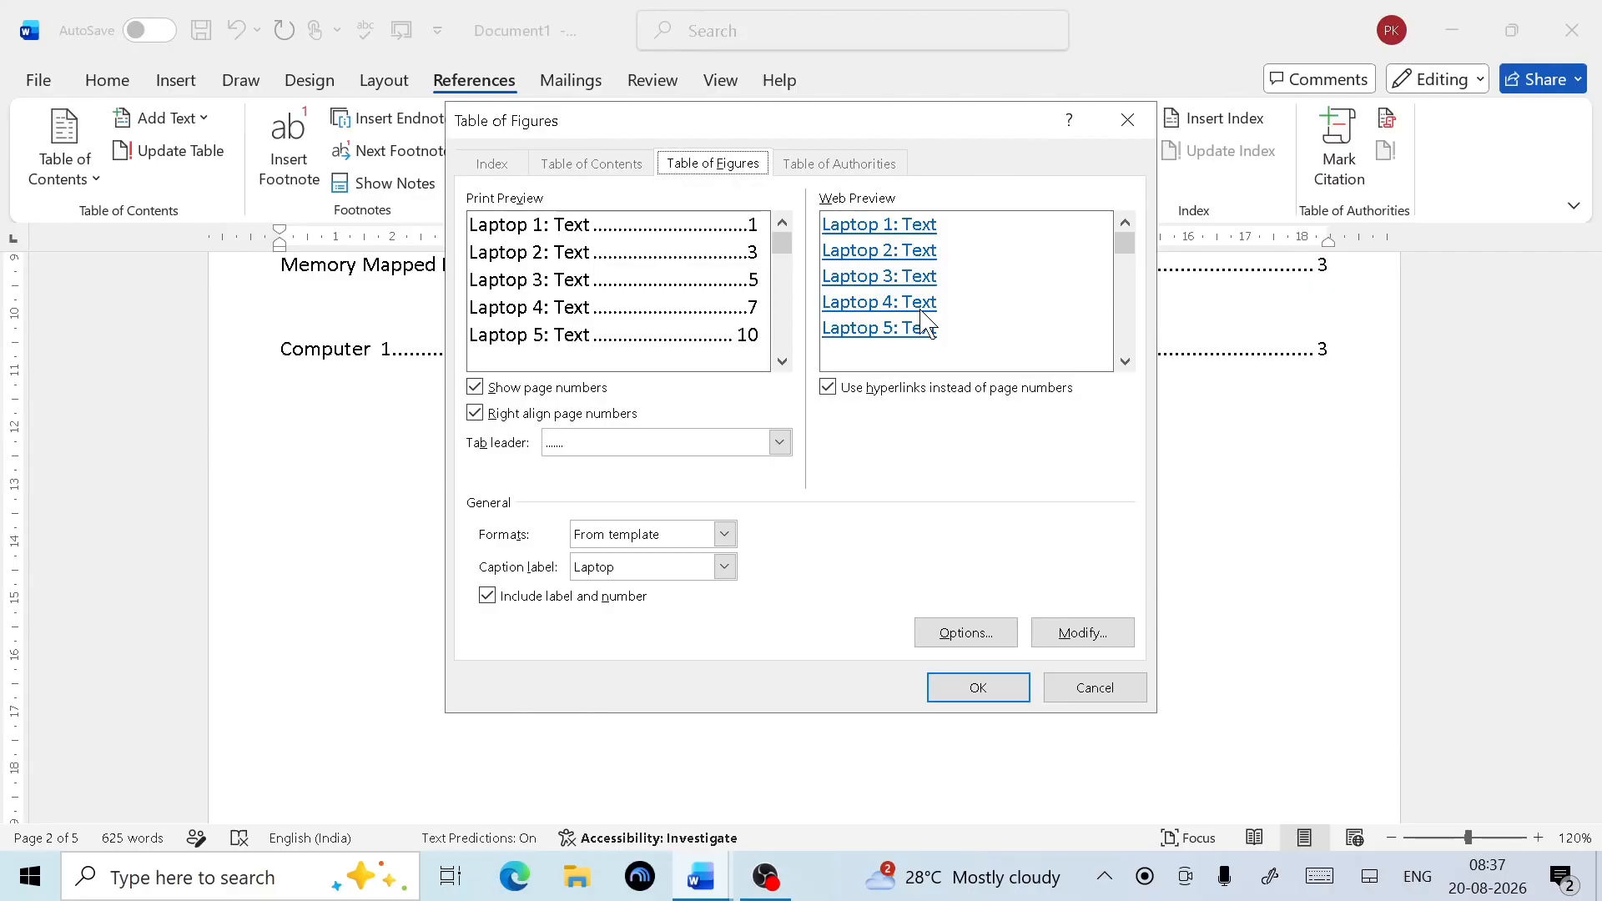
pyautogui.click(725, 568)
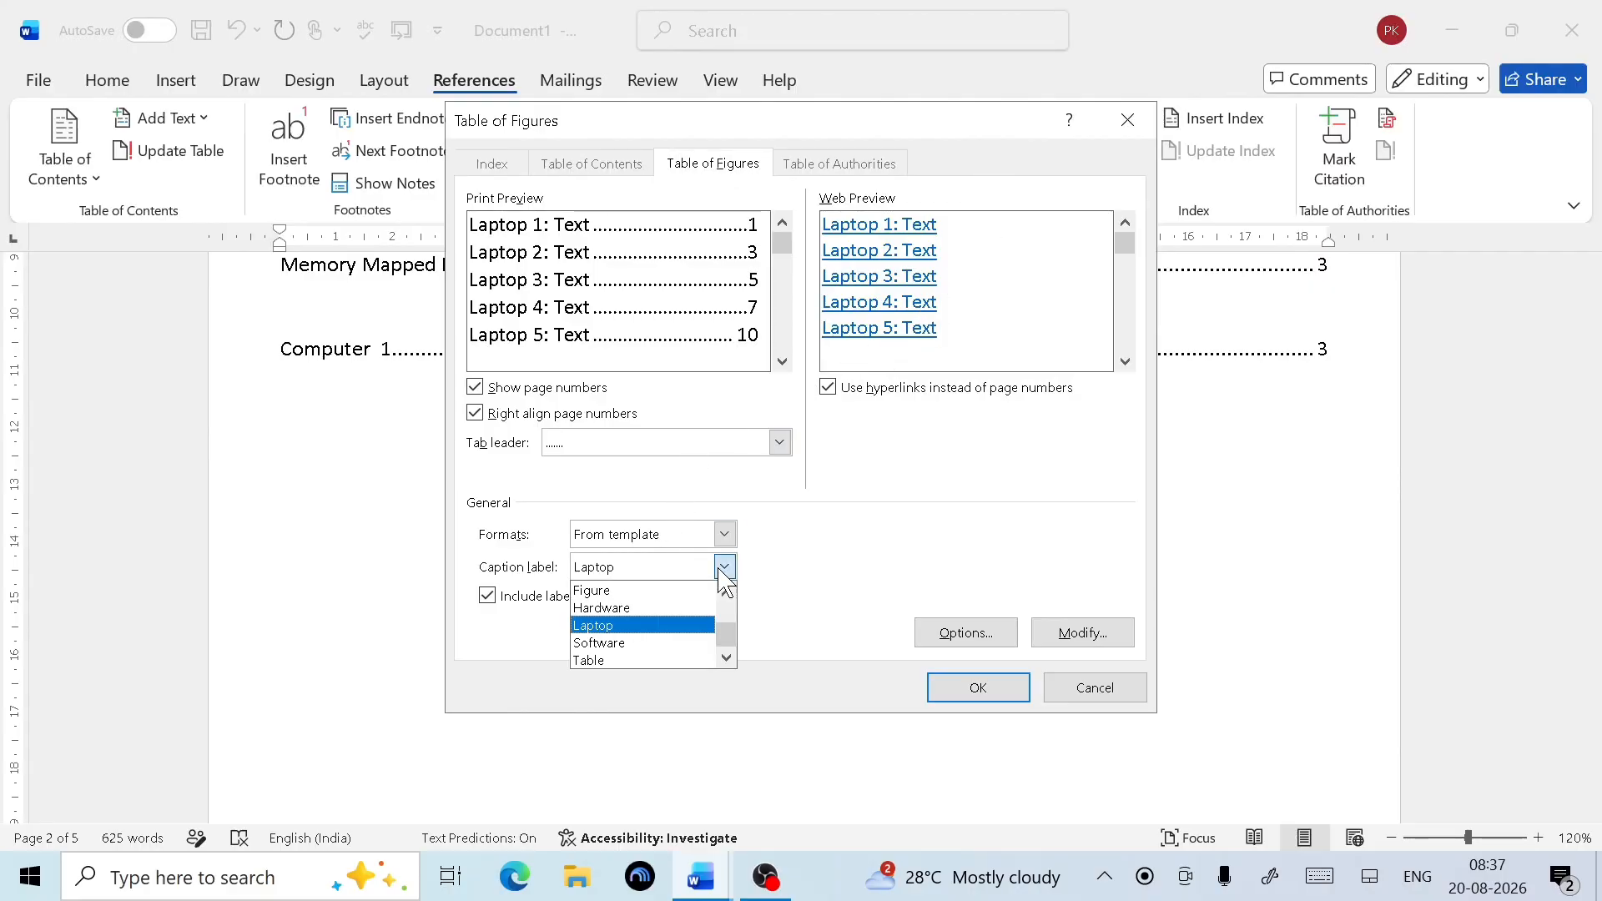
pyautogui.click(626, 626)
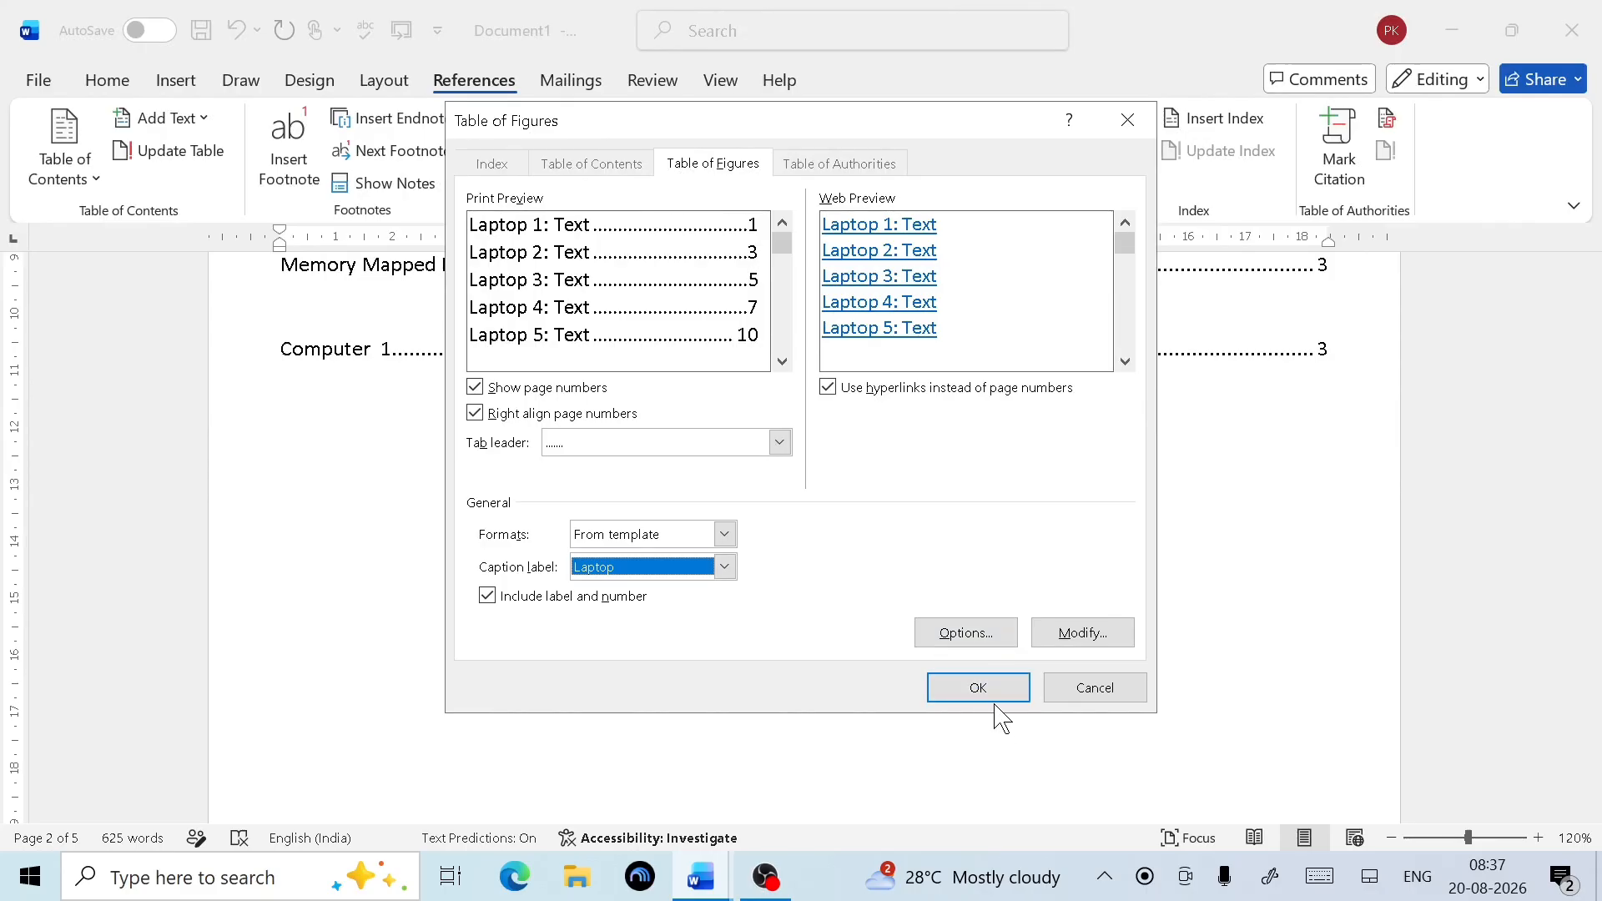
pyautogui.click(972, 689)
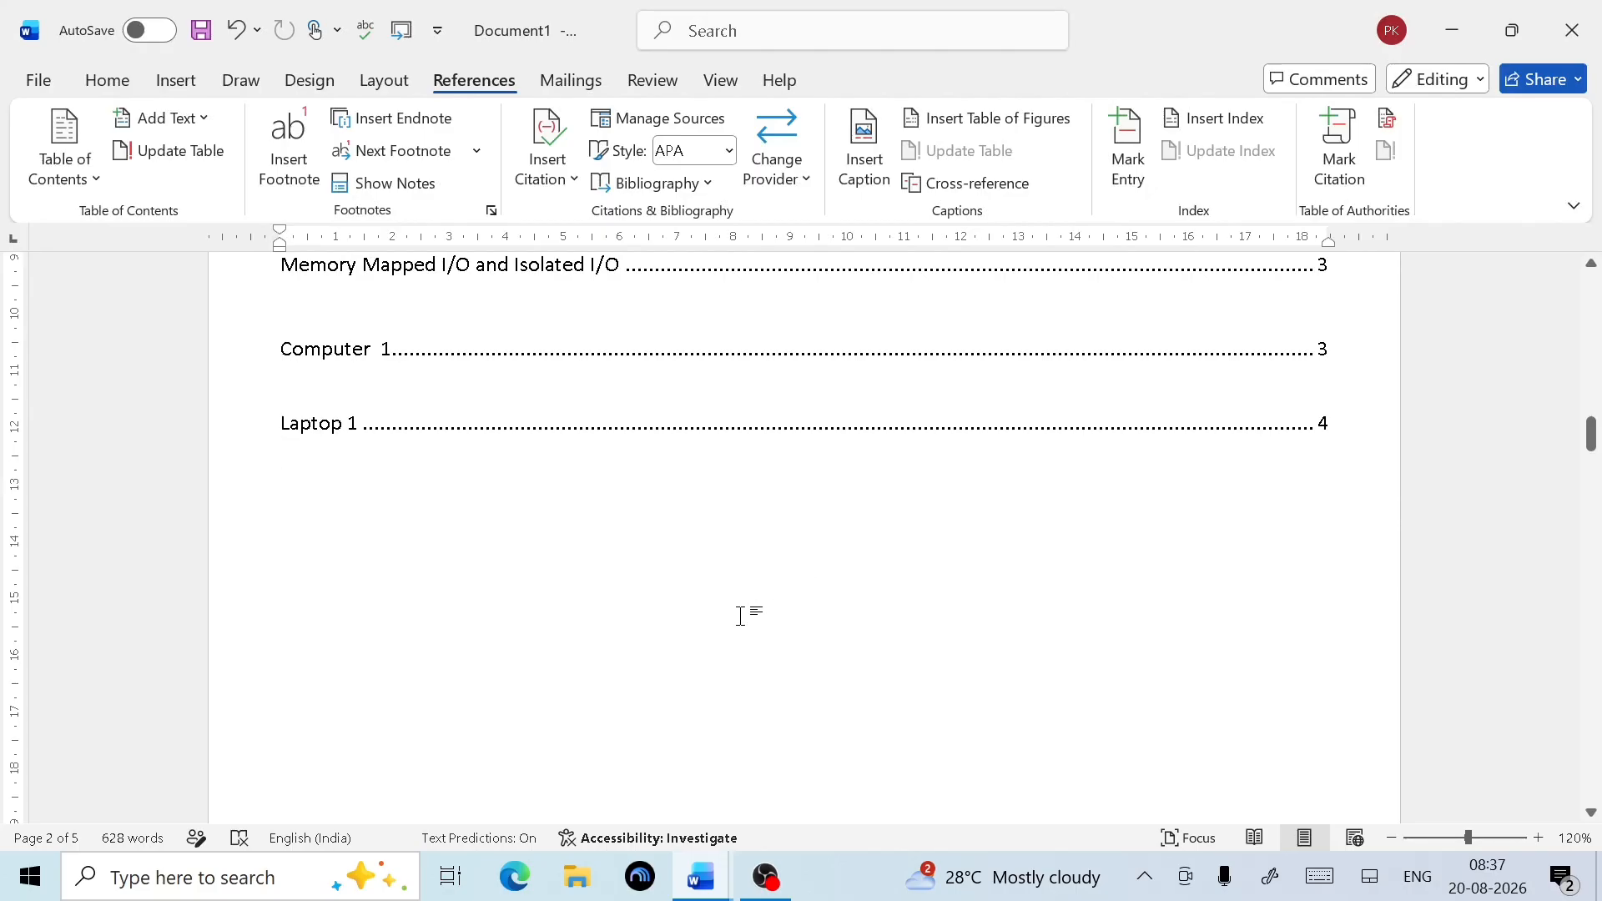
# Undo and redo to bring back the Software heading and its paragraph
pyautogui.scroll(-15, 740, 616)
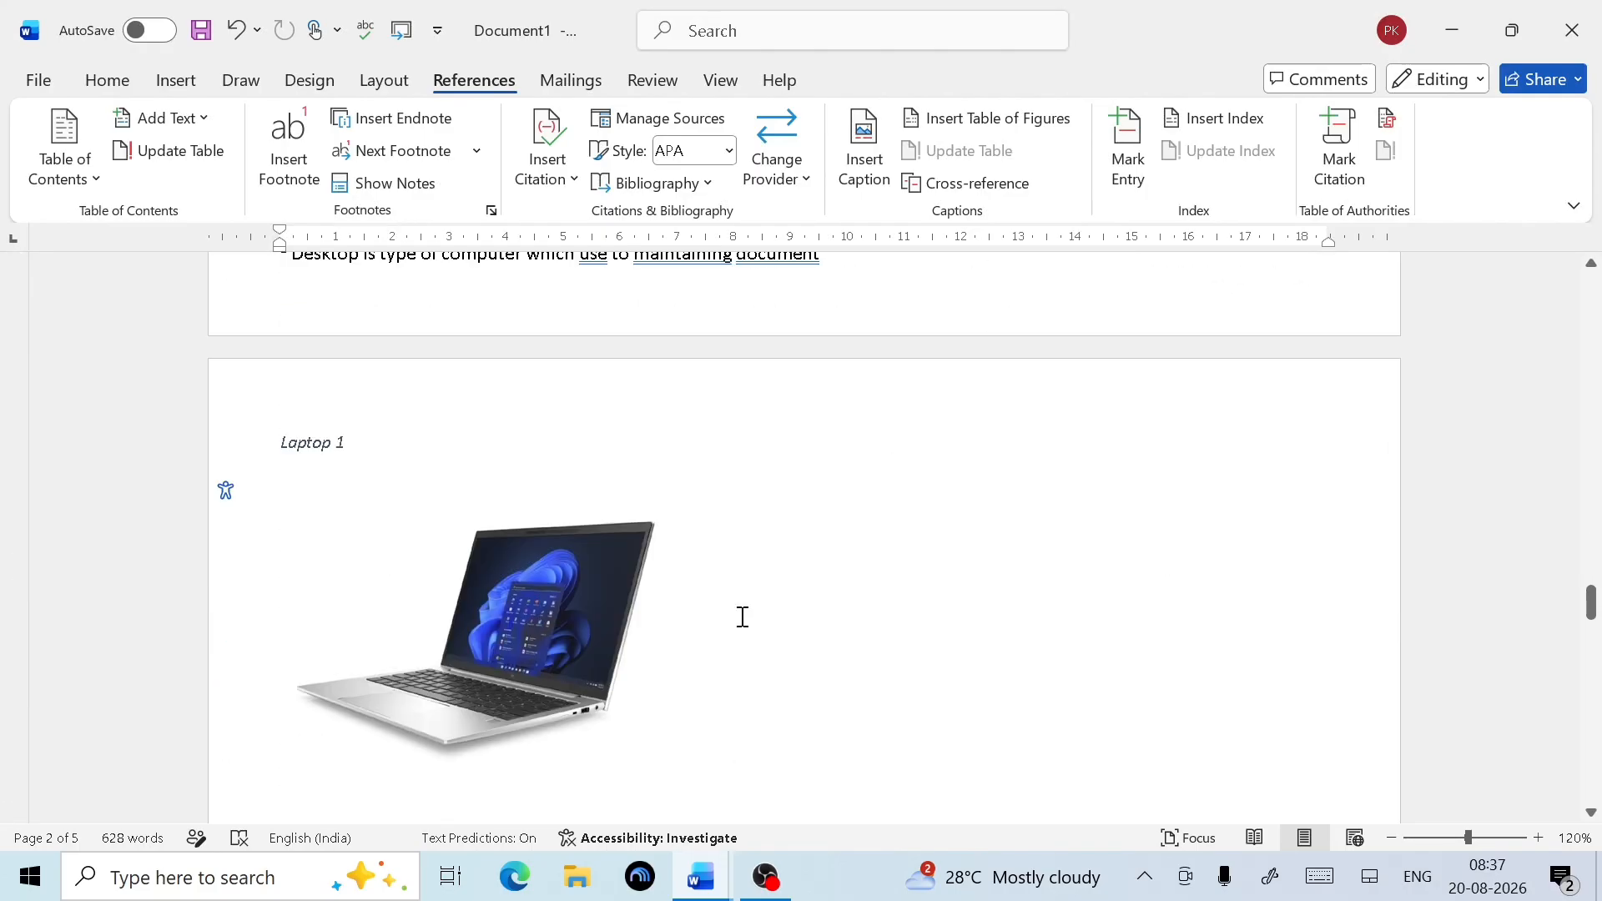
pyautogui.scroll(-15, 743, 617)
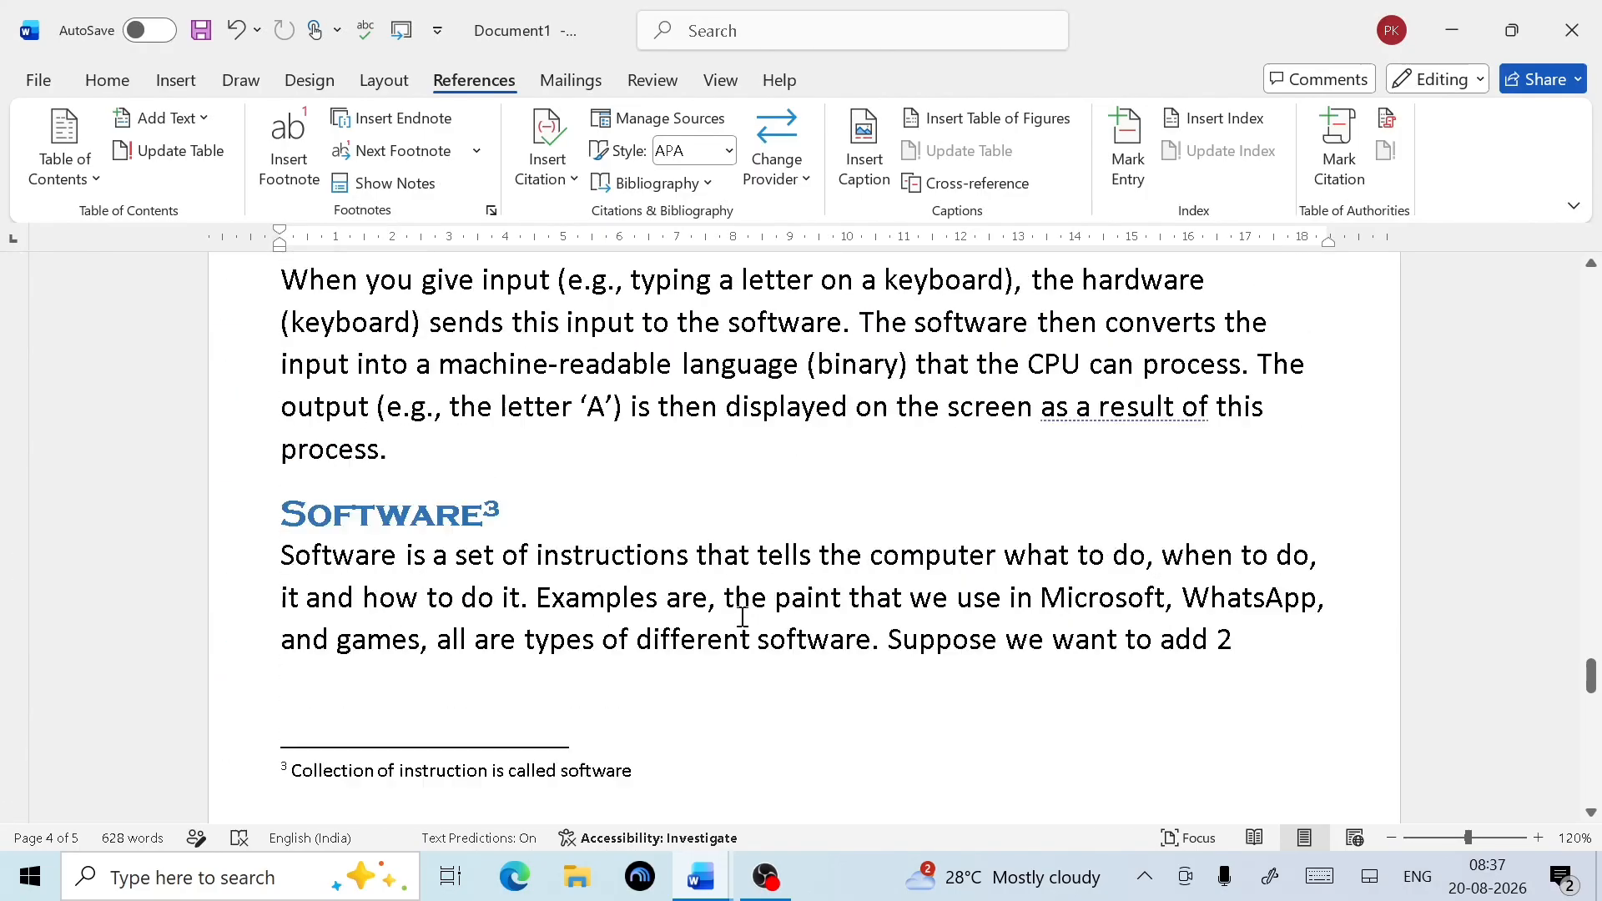
pyautogui.scroll(3, 742, 617)
pyautogui.scroll(-1, 505, 607)
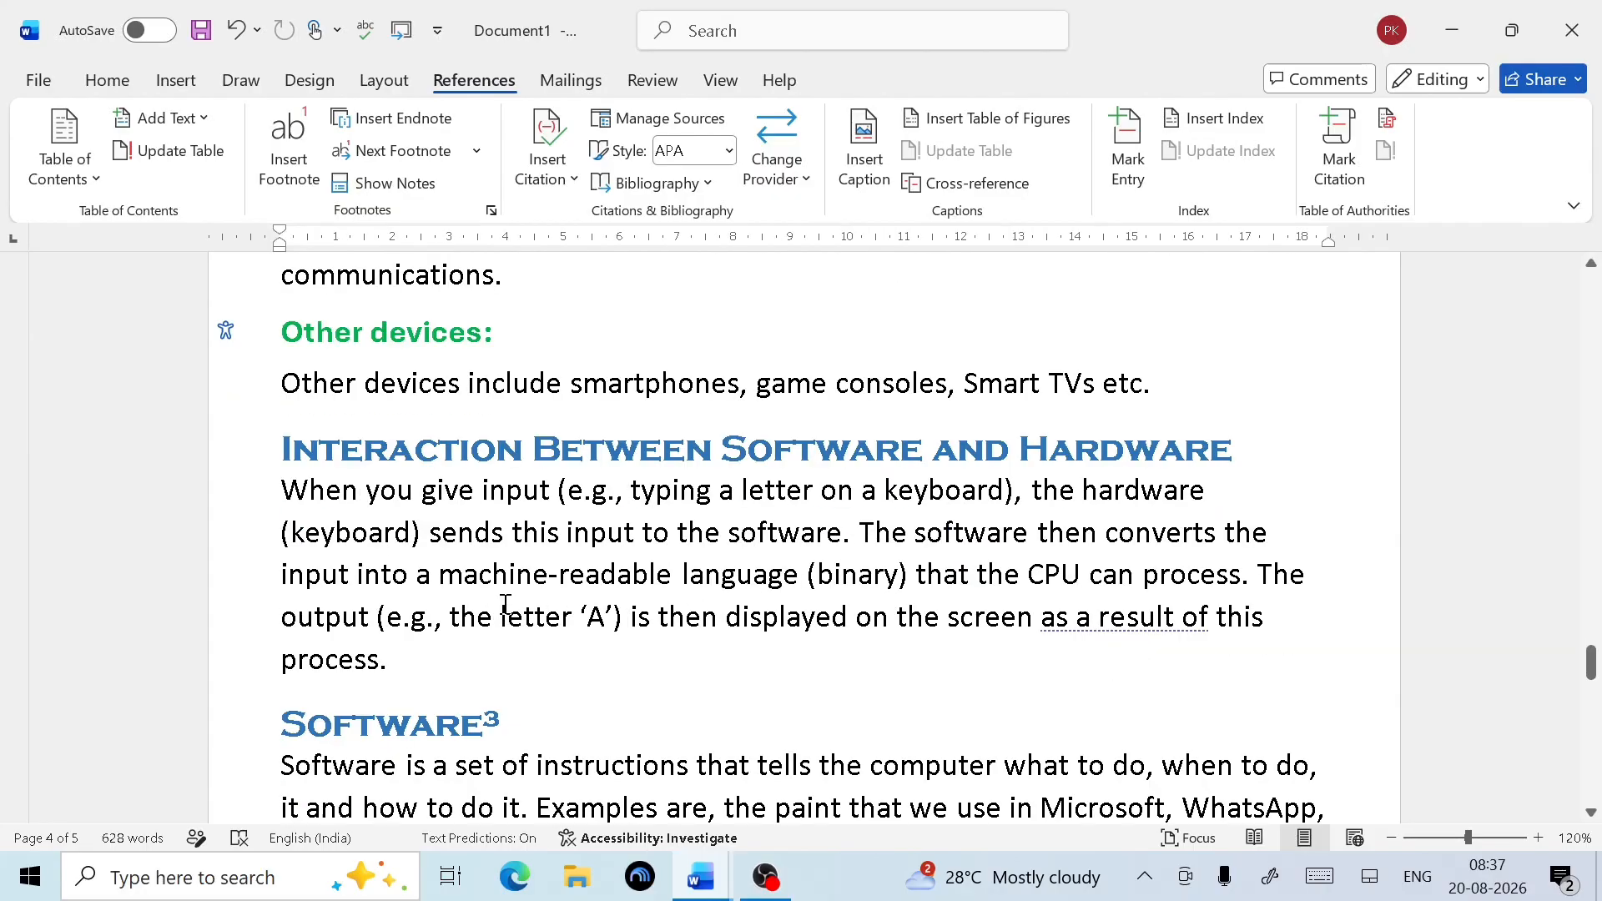
pyautogui.scroll(6, 504, 602)
pyautogui.scroll(-8, 501, 671)
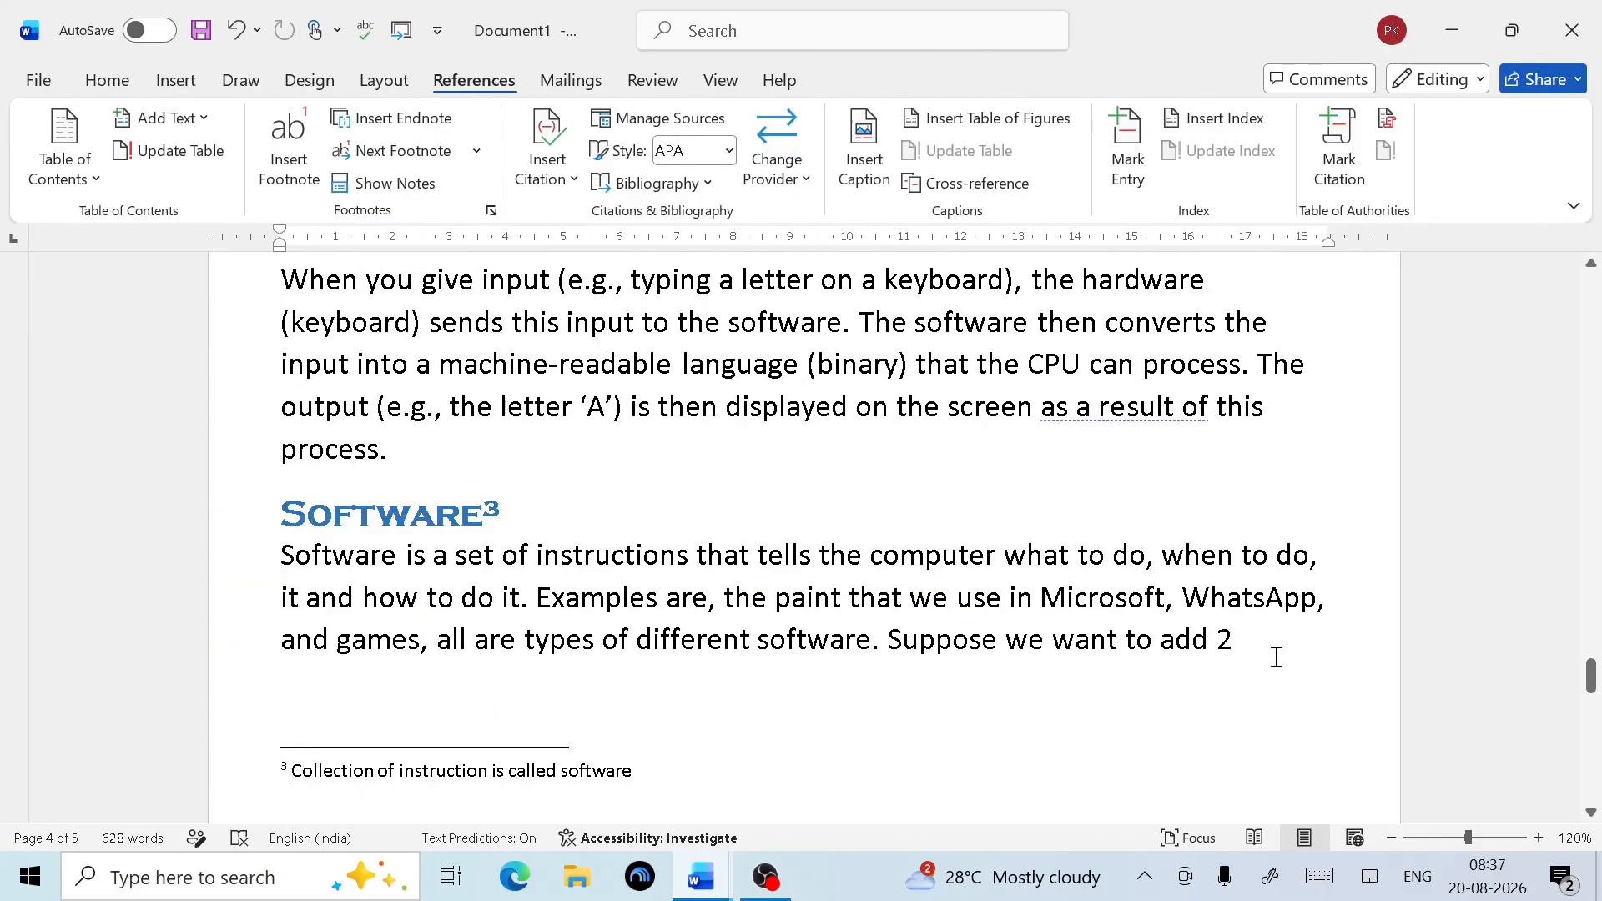
pyautogui.click(374, 472)
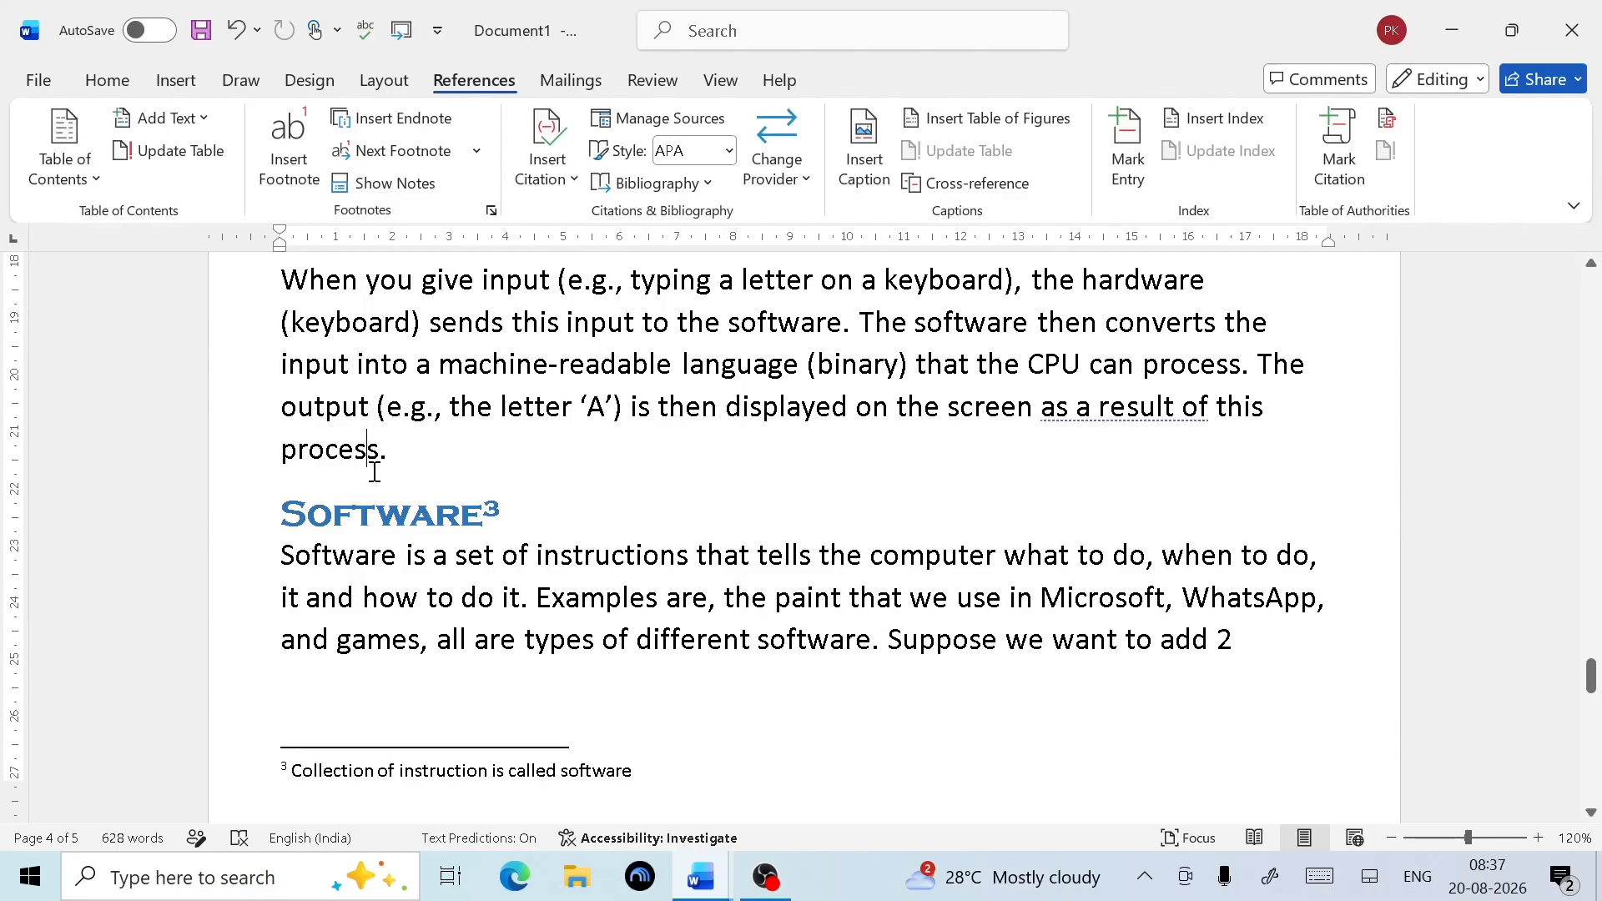
pyautogui.click(427, 490)
pyautogui.hotkey('ctrl', 'z')
pyautogui.hotkey('ctrl', 'z')
pyautogui.hotkey('ctrl', 'y')
# Add an empty line after 'instructions,' above the Hardware heading
pyautogui.scroll(-3, 483, 476)
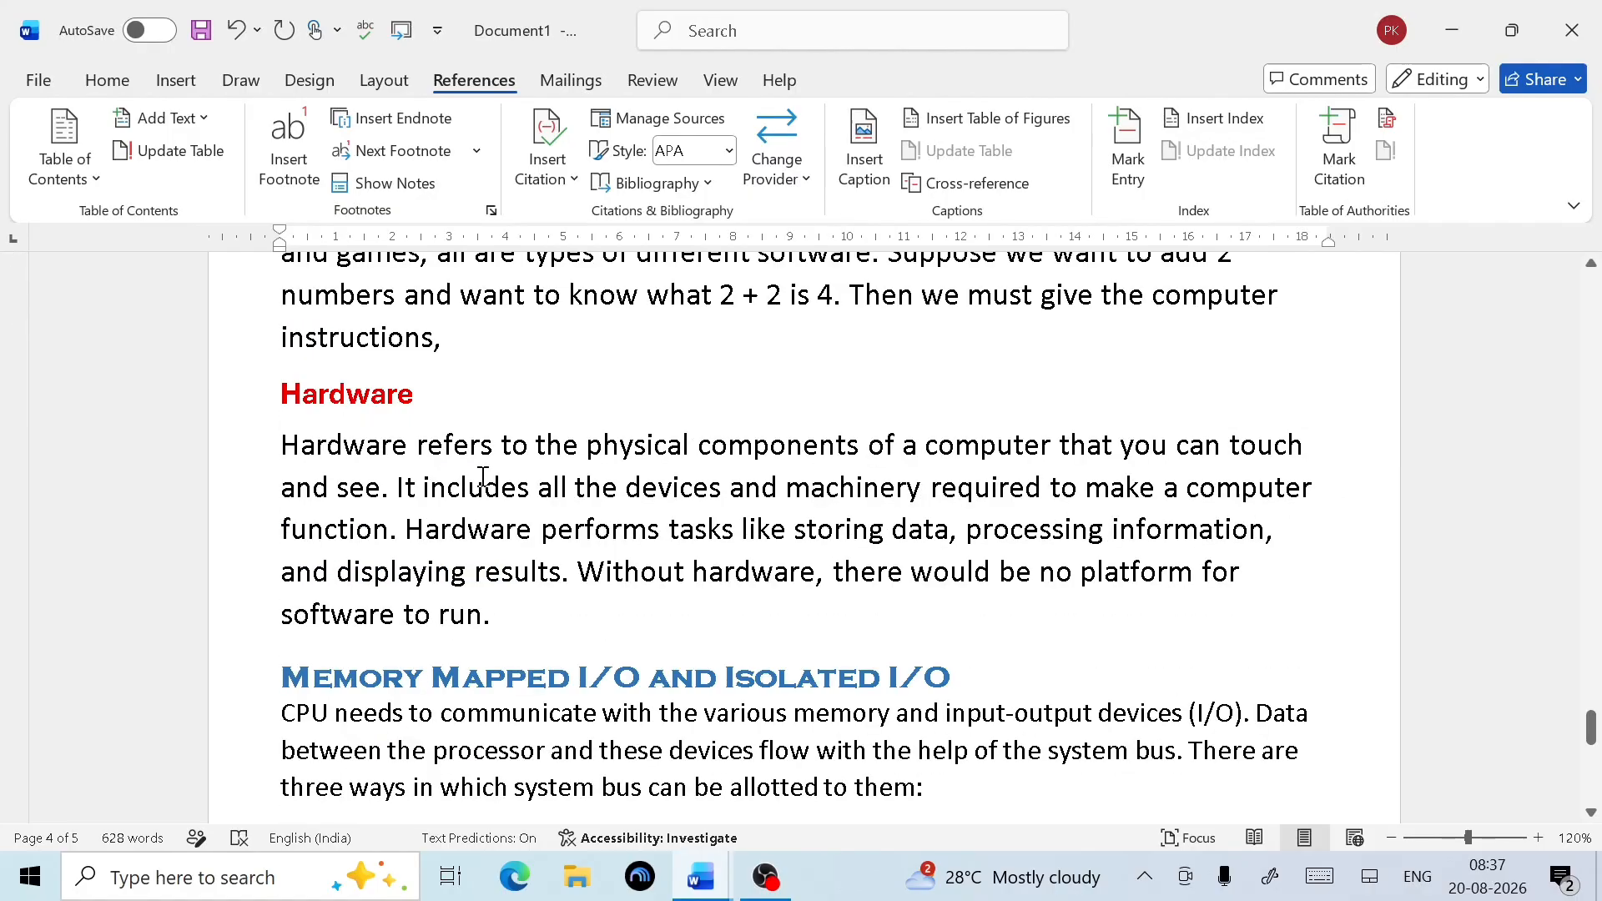
pyautogui.click(479, 355)
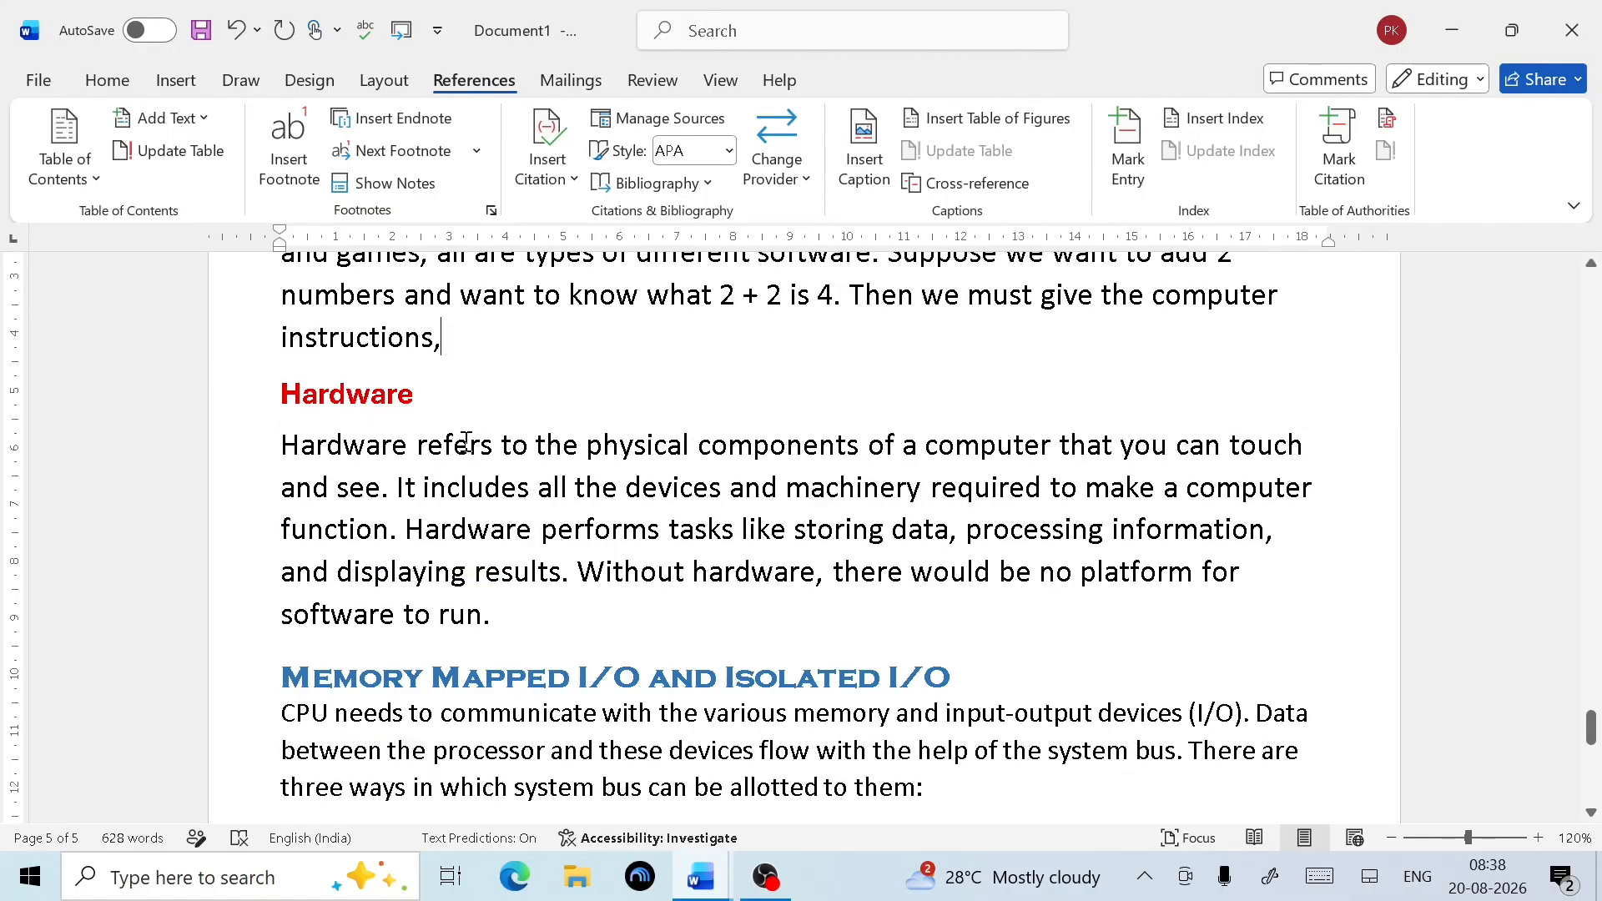
pyautogui.press('Return')
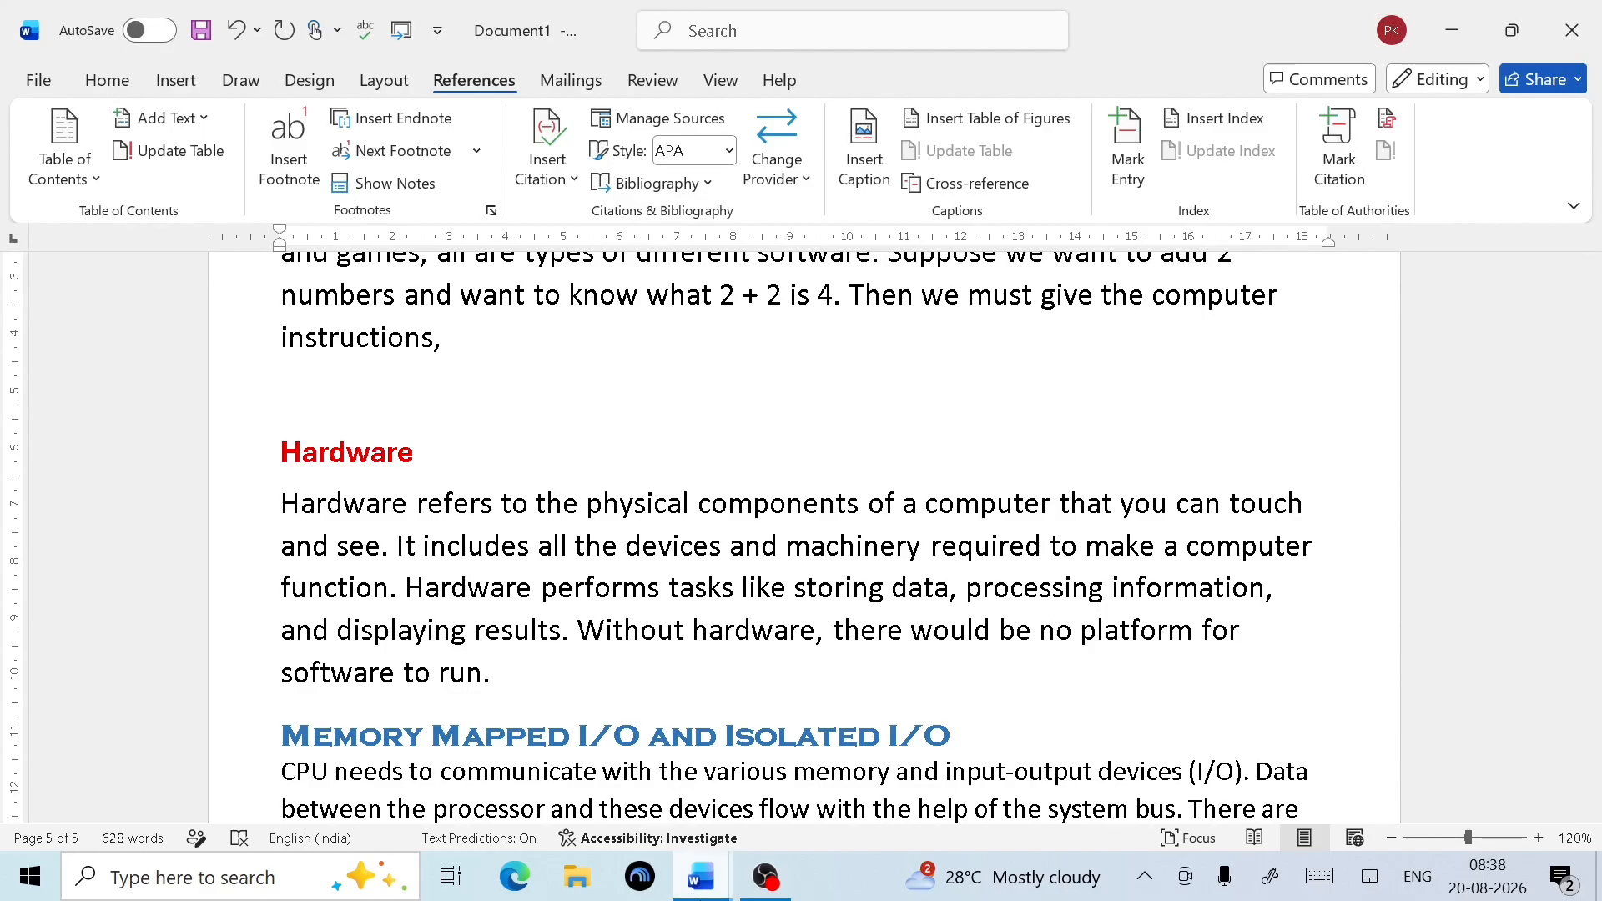
# Insert software.jpeg from this device on the empty line below the Software paragraph
pyautogui.click(176, 87)
pyautogui.click(283, 157)
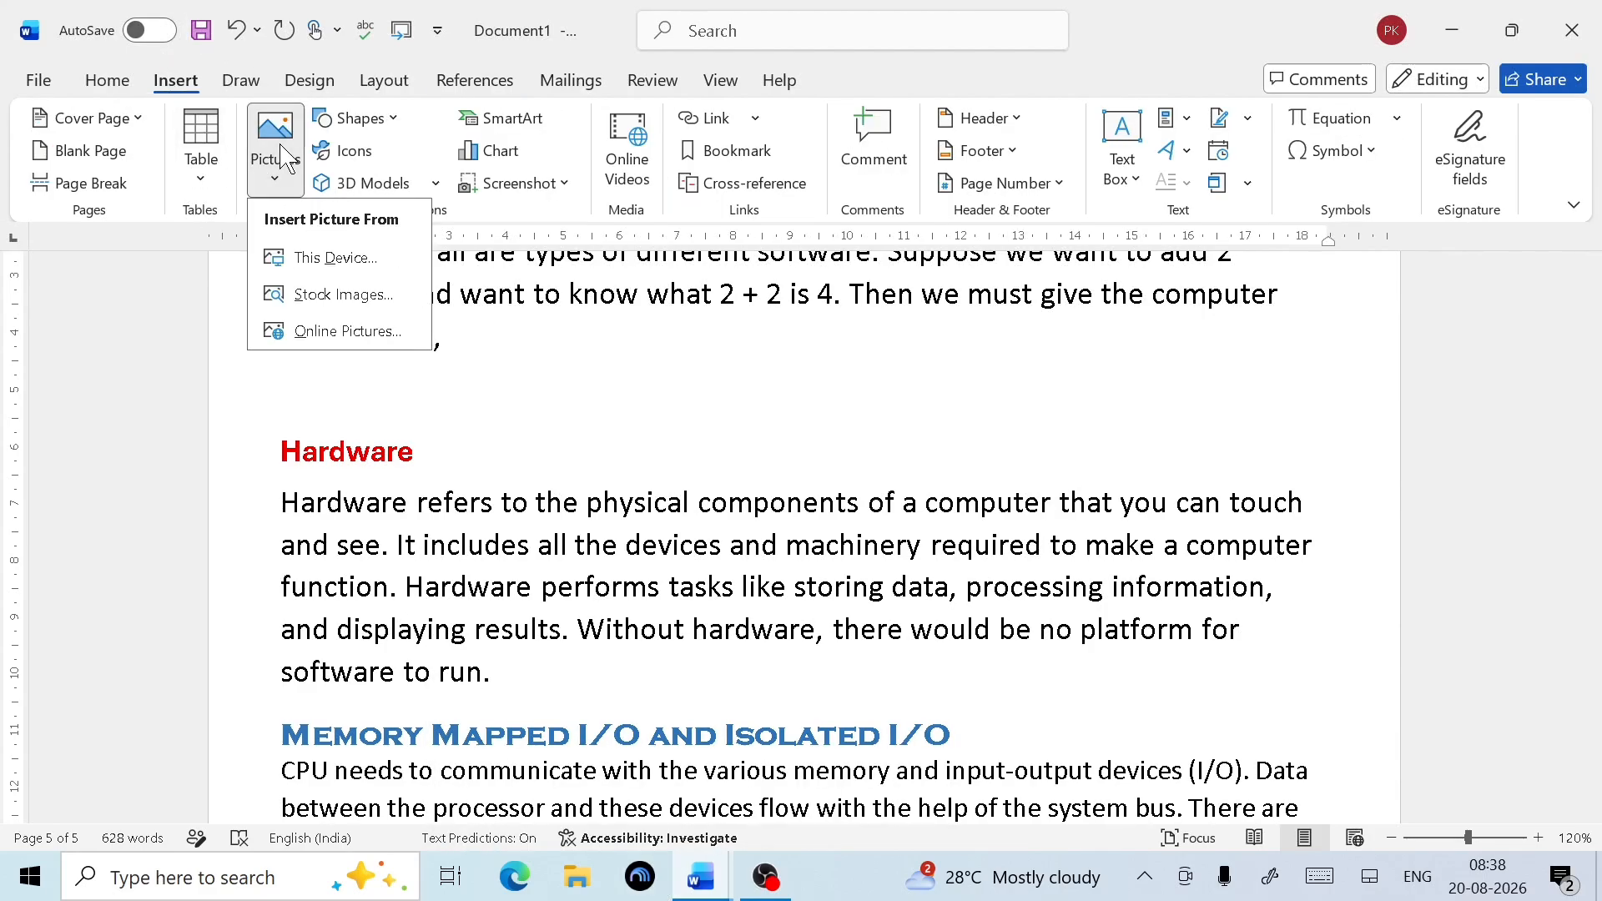
pyautogui.click(316, 265)
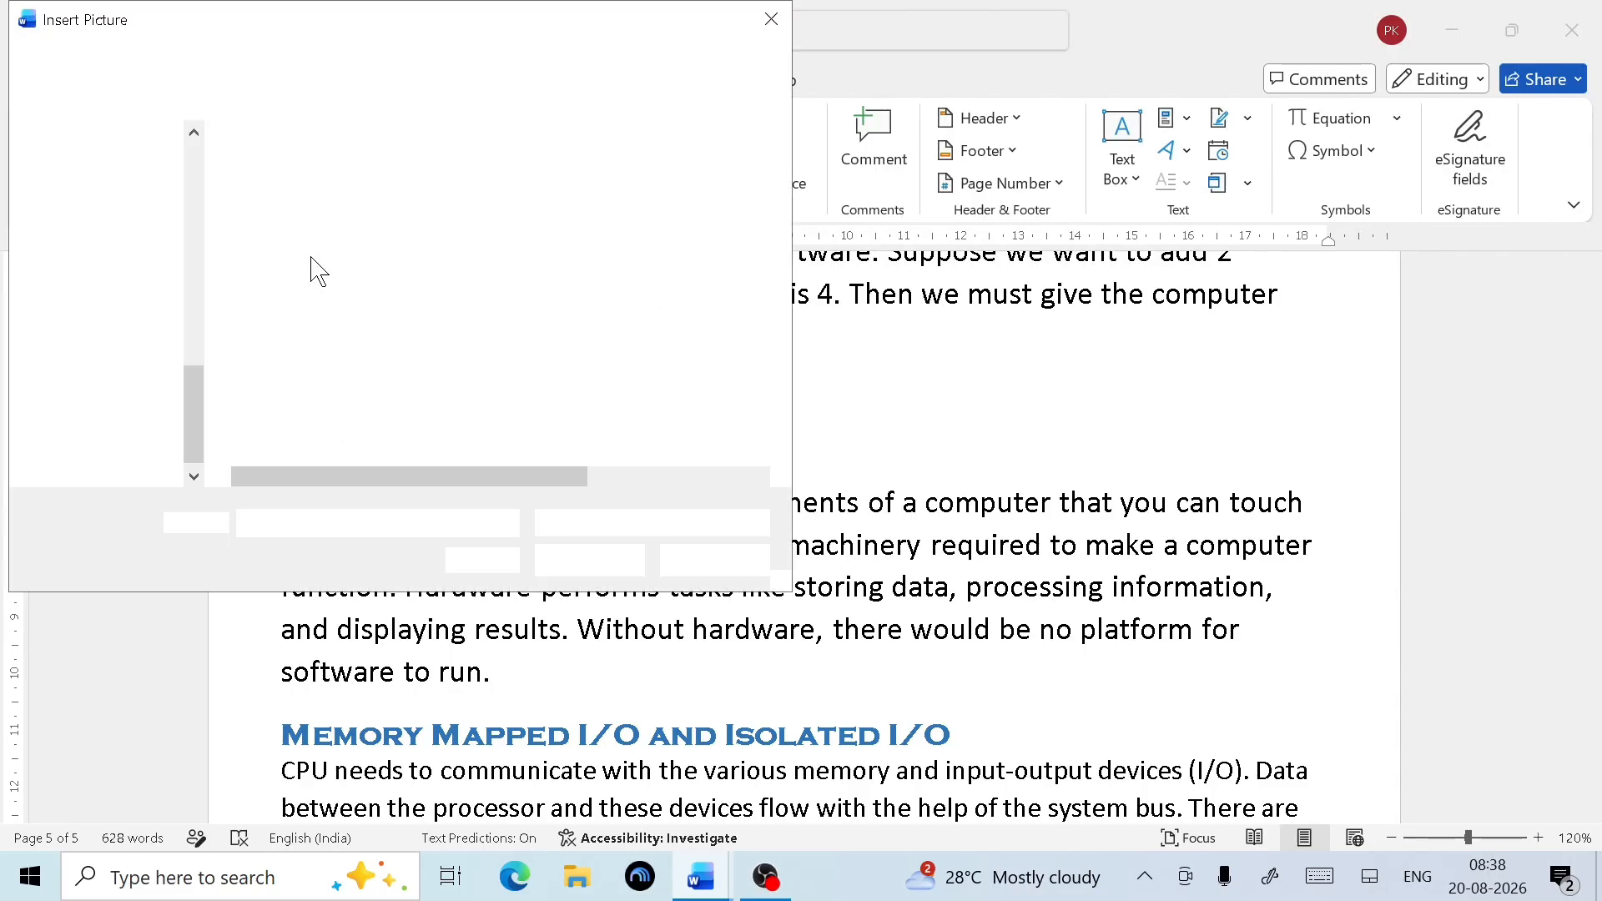
pyautogui.scroll(-1, 351, 401)
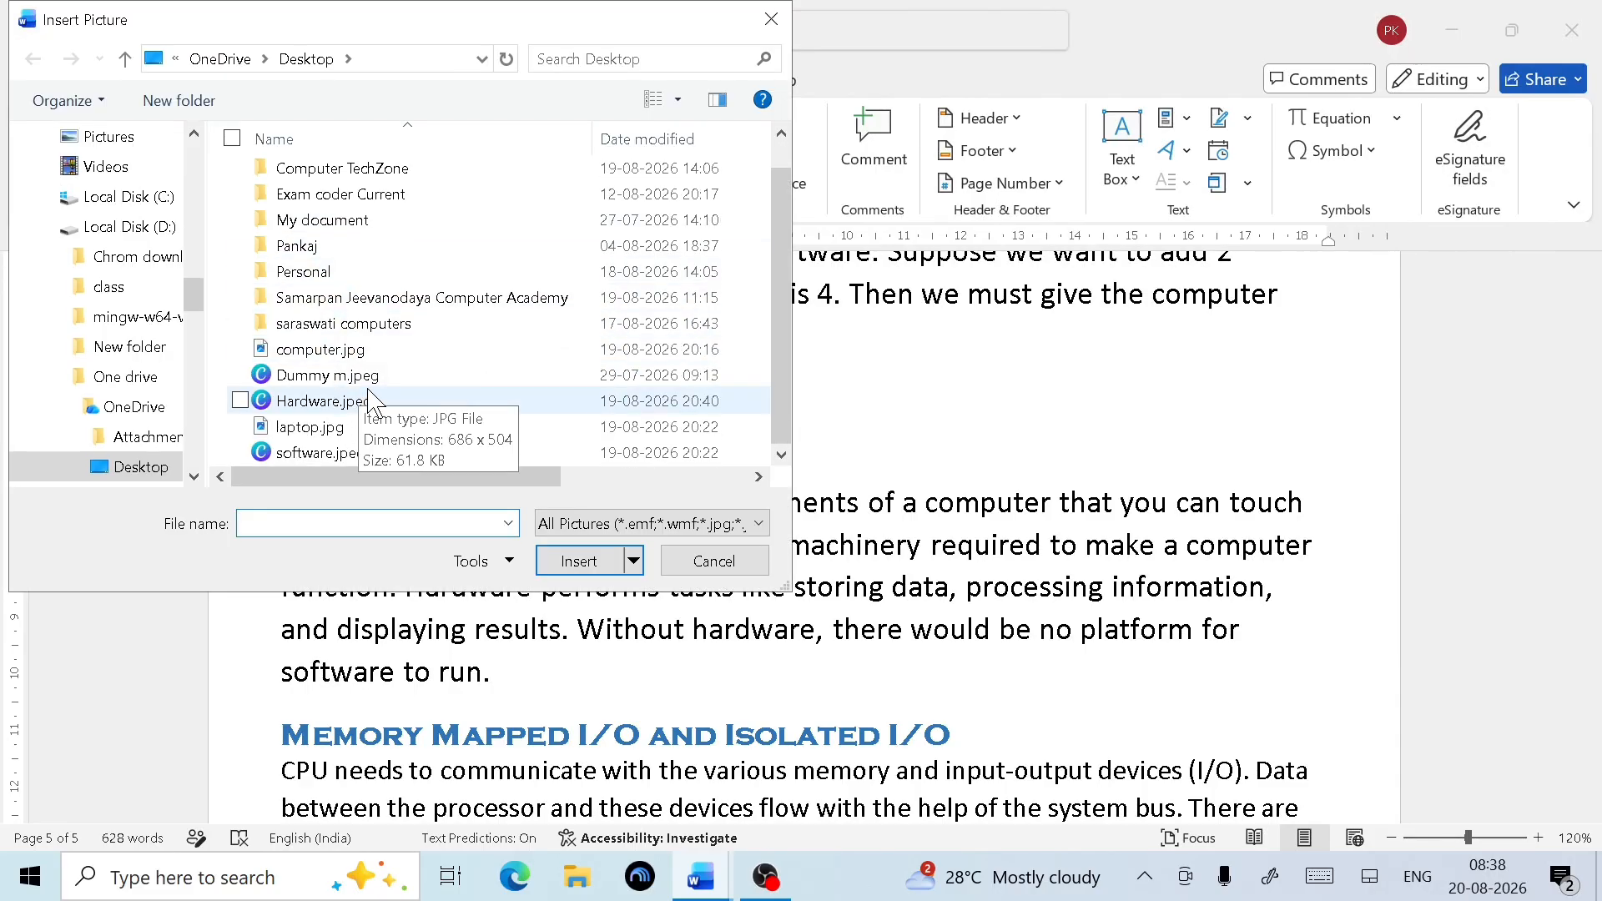
pyautogui.click(331, 455)
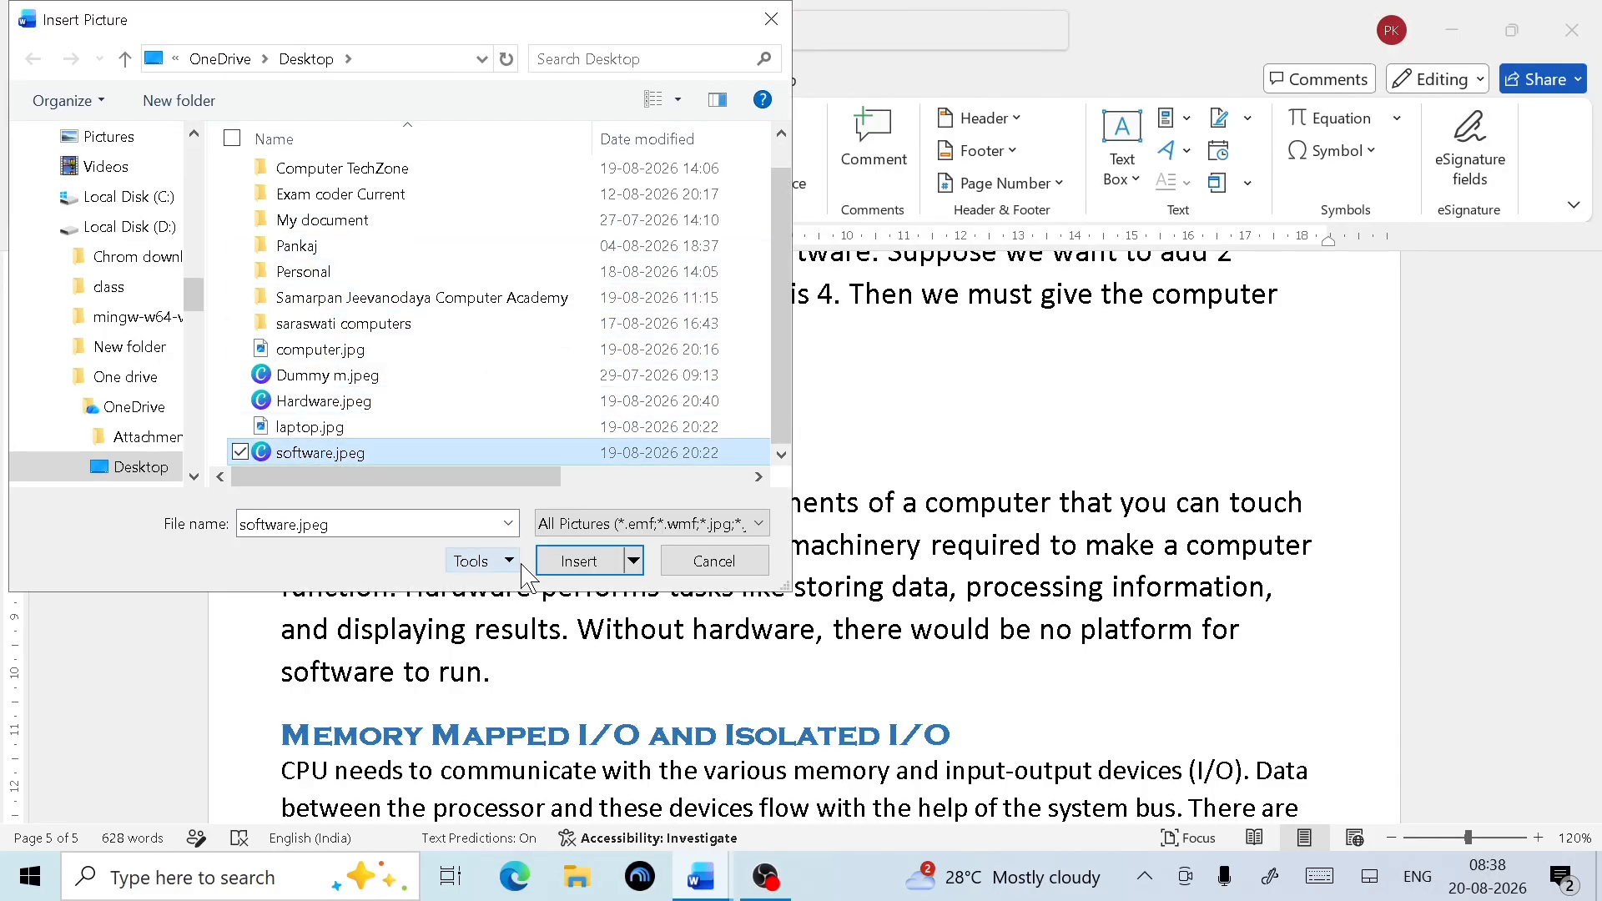
pyautogui.click(614, 562)
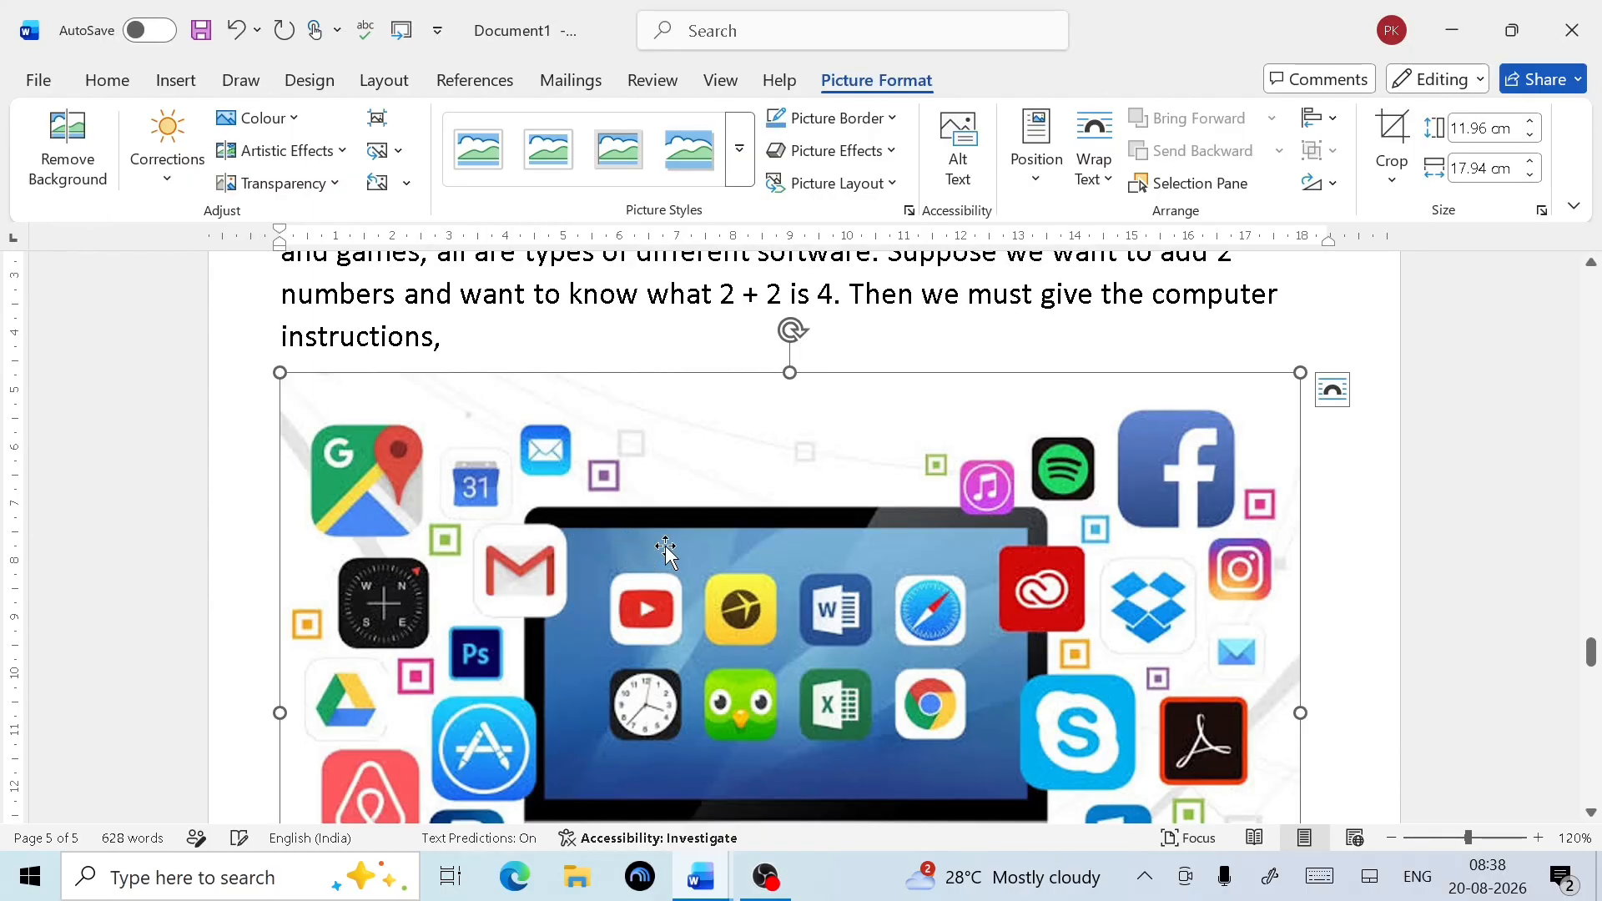
pyautogui.scroll(-3, 894, 531)
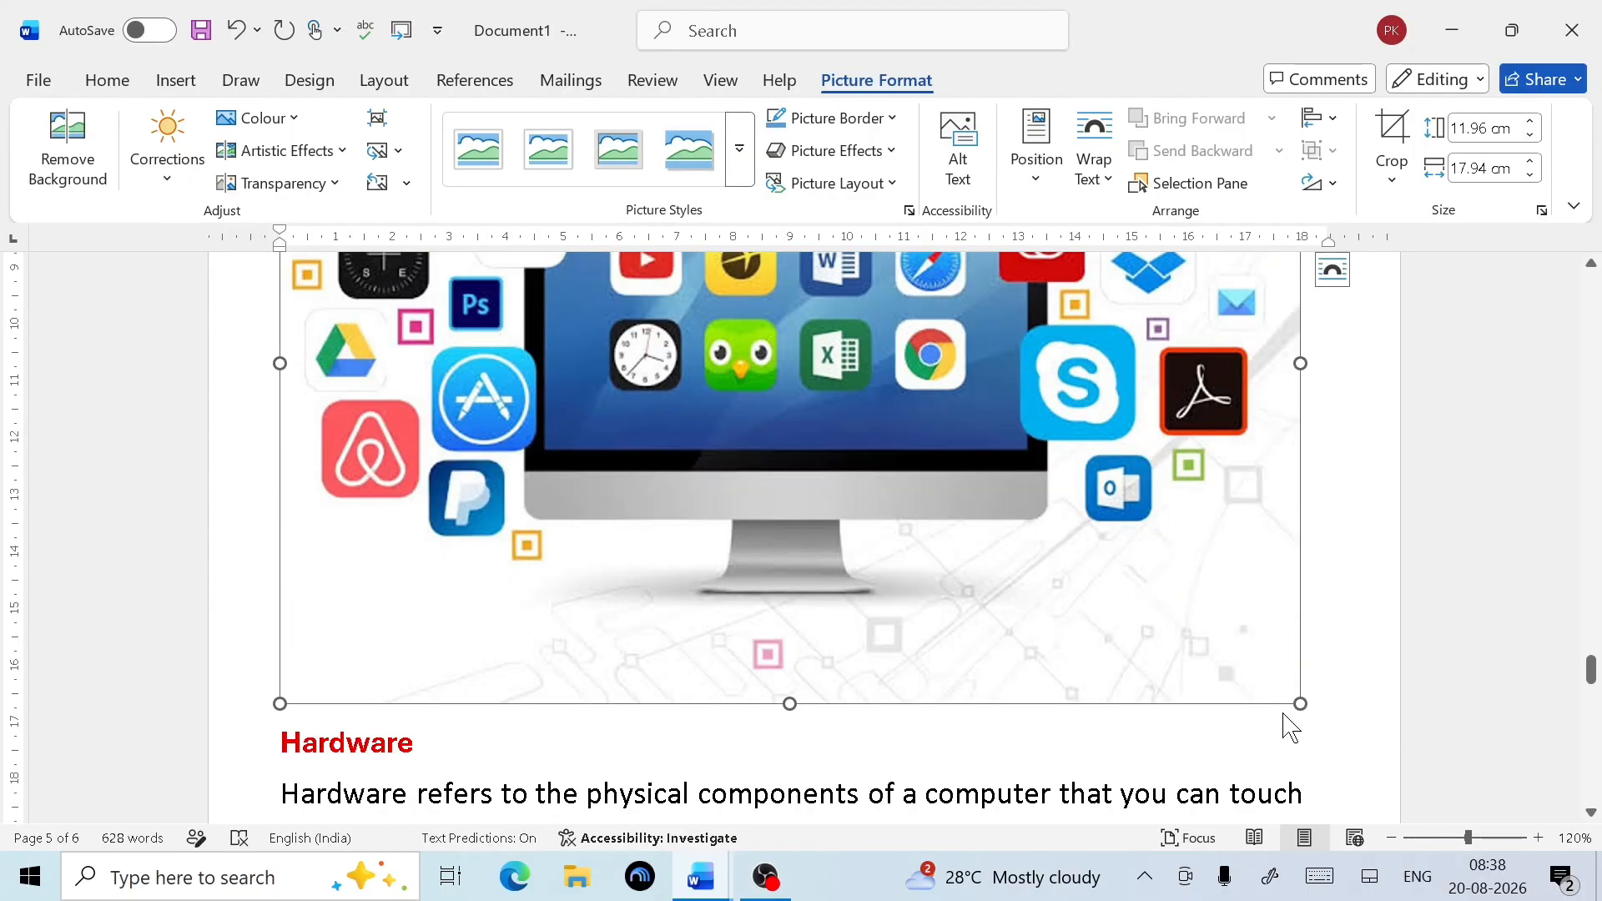
# Shrink the software picture to about 4.79 × 7.18 cm in line with text, then add a line after the Hardware paragraph
pyautogui.moveTo(1304, 703); pyautogui.dragTo(742, 361)
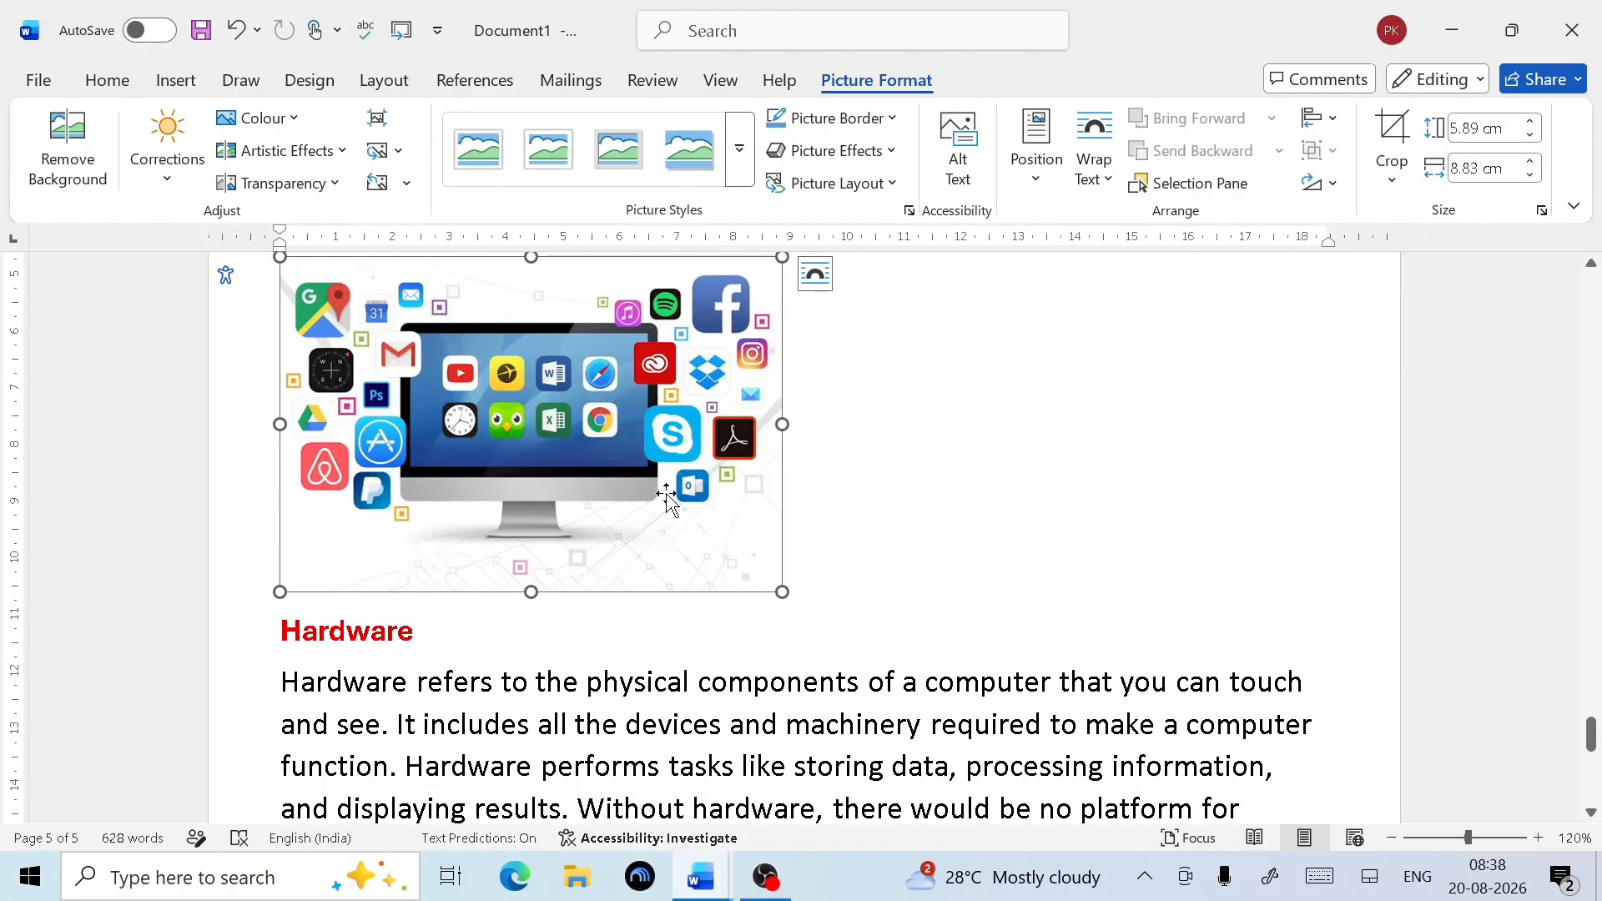
pyautogui.scroll(2, 665, 501)
pyautogui.click(1094, 167)
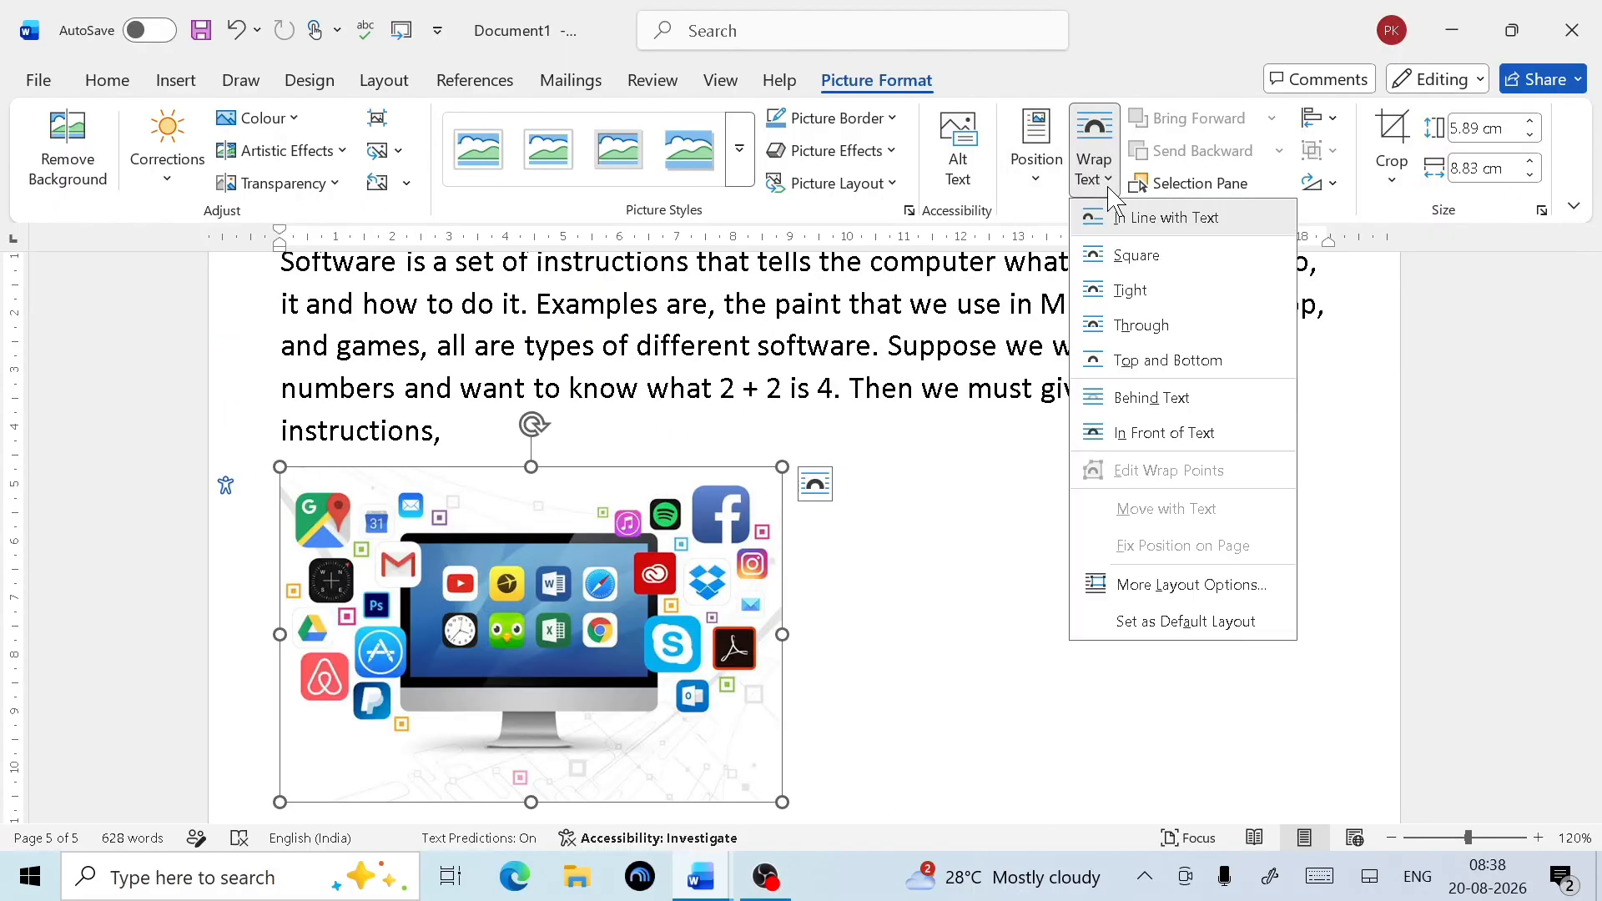
pyautogui.click(1189, 219)
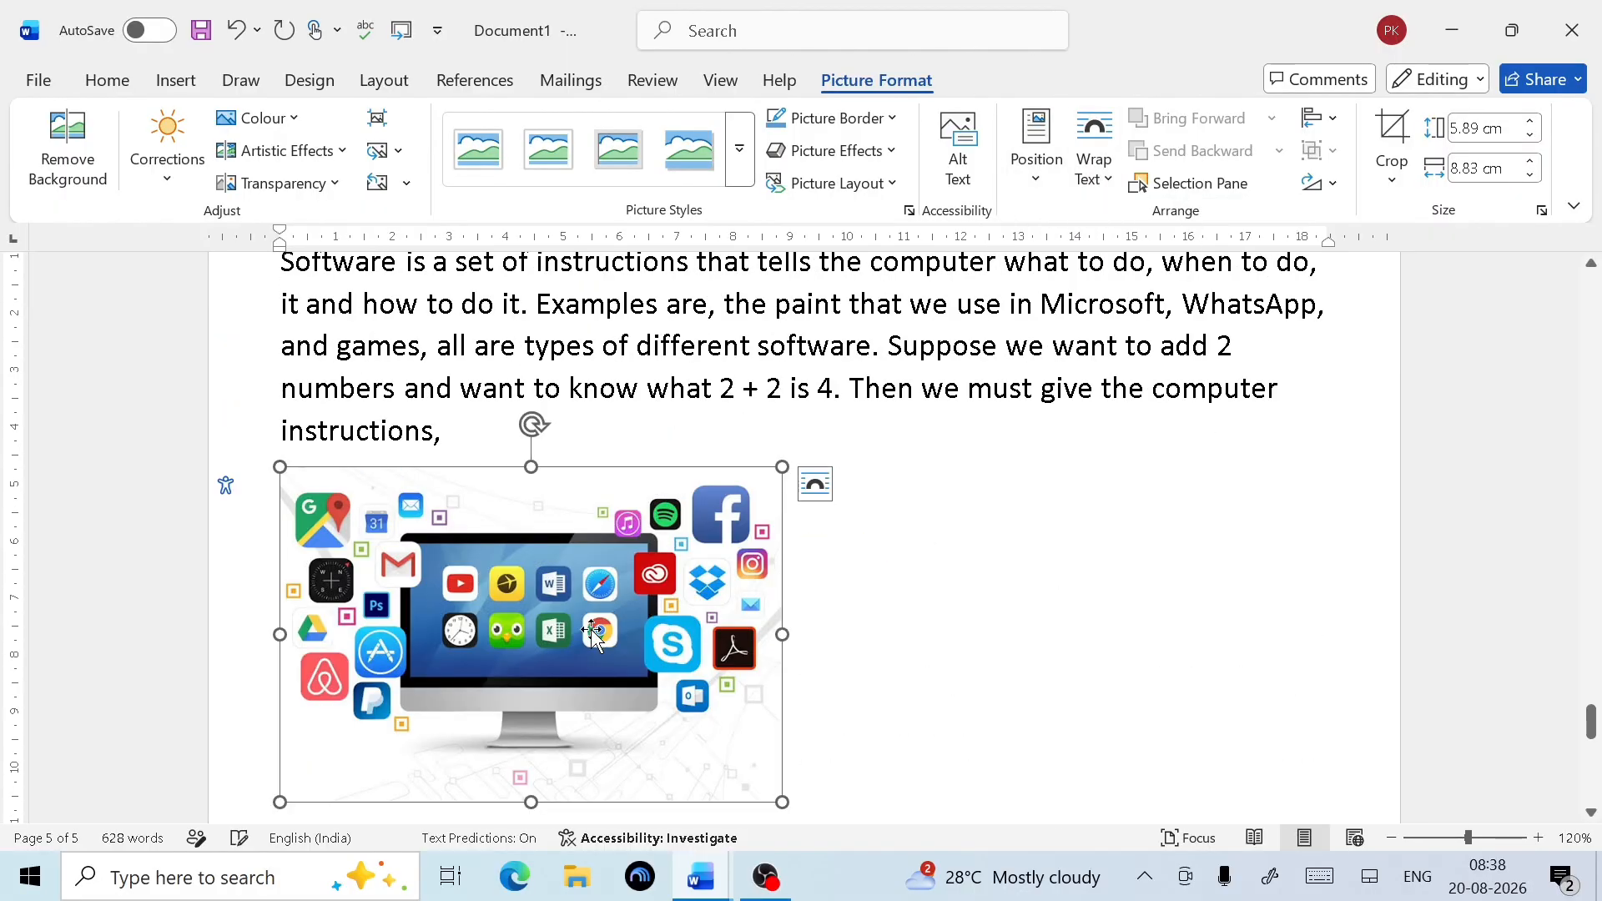
pyautogui.scroll(-2, 712, 751)
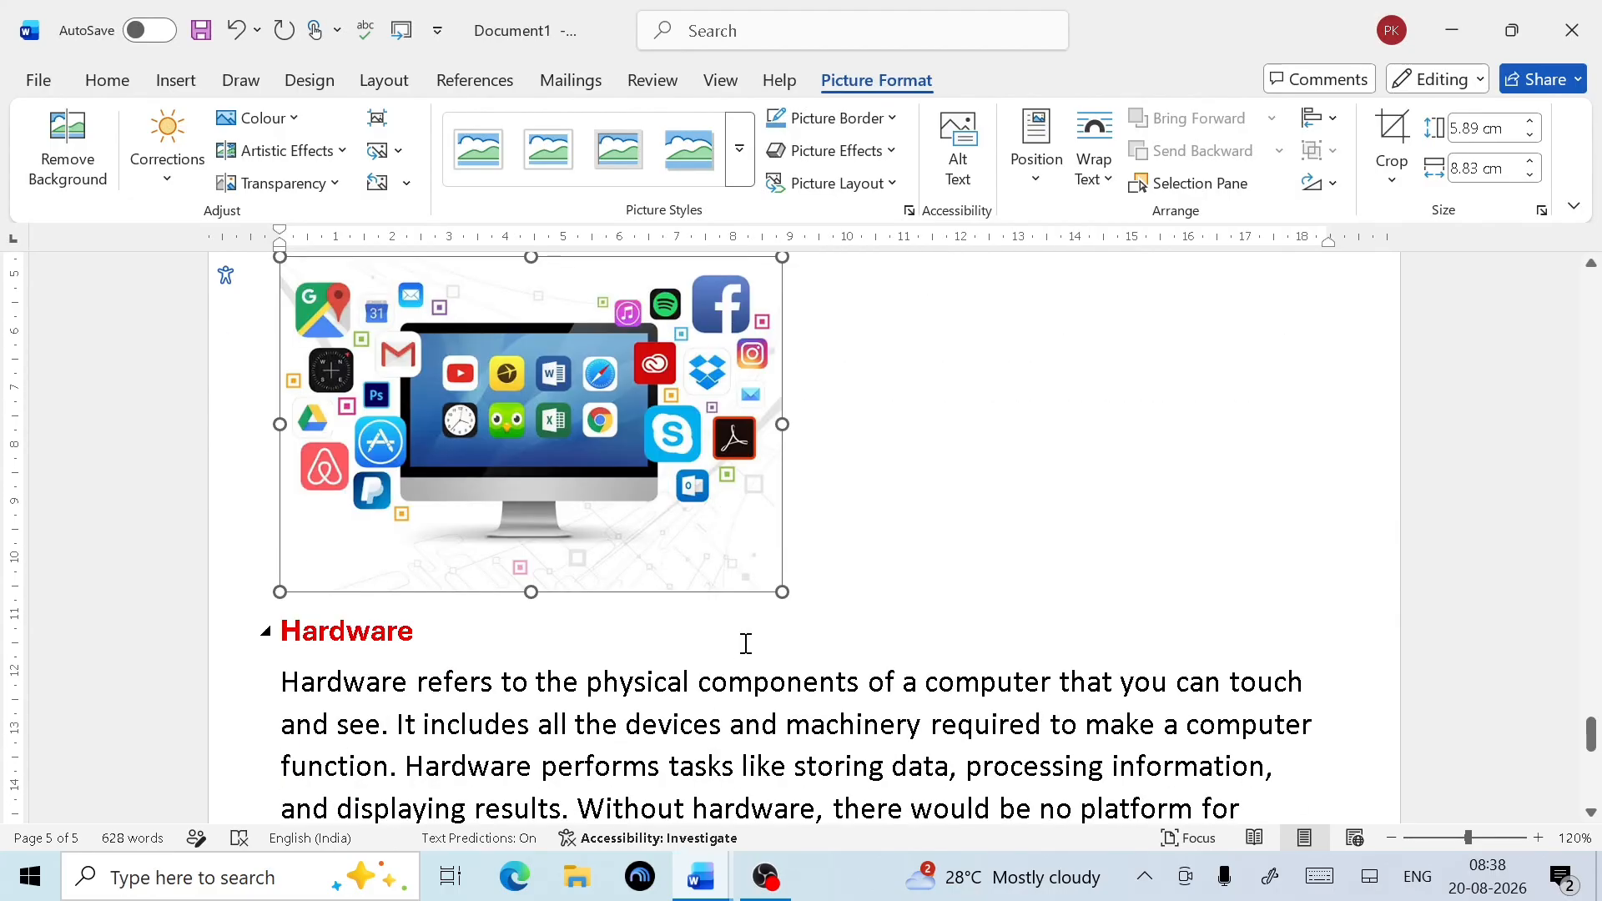
pyautogui.moveTo(788, 594); pyautogui.dragTo(689, 529)
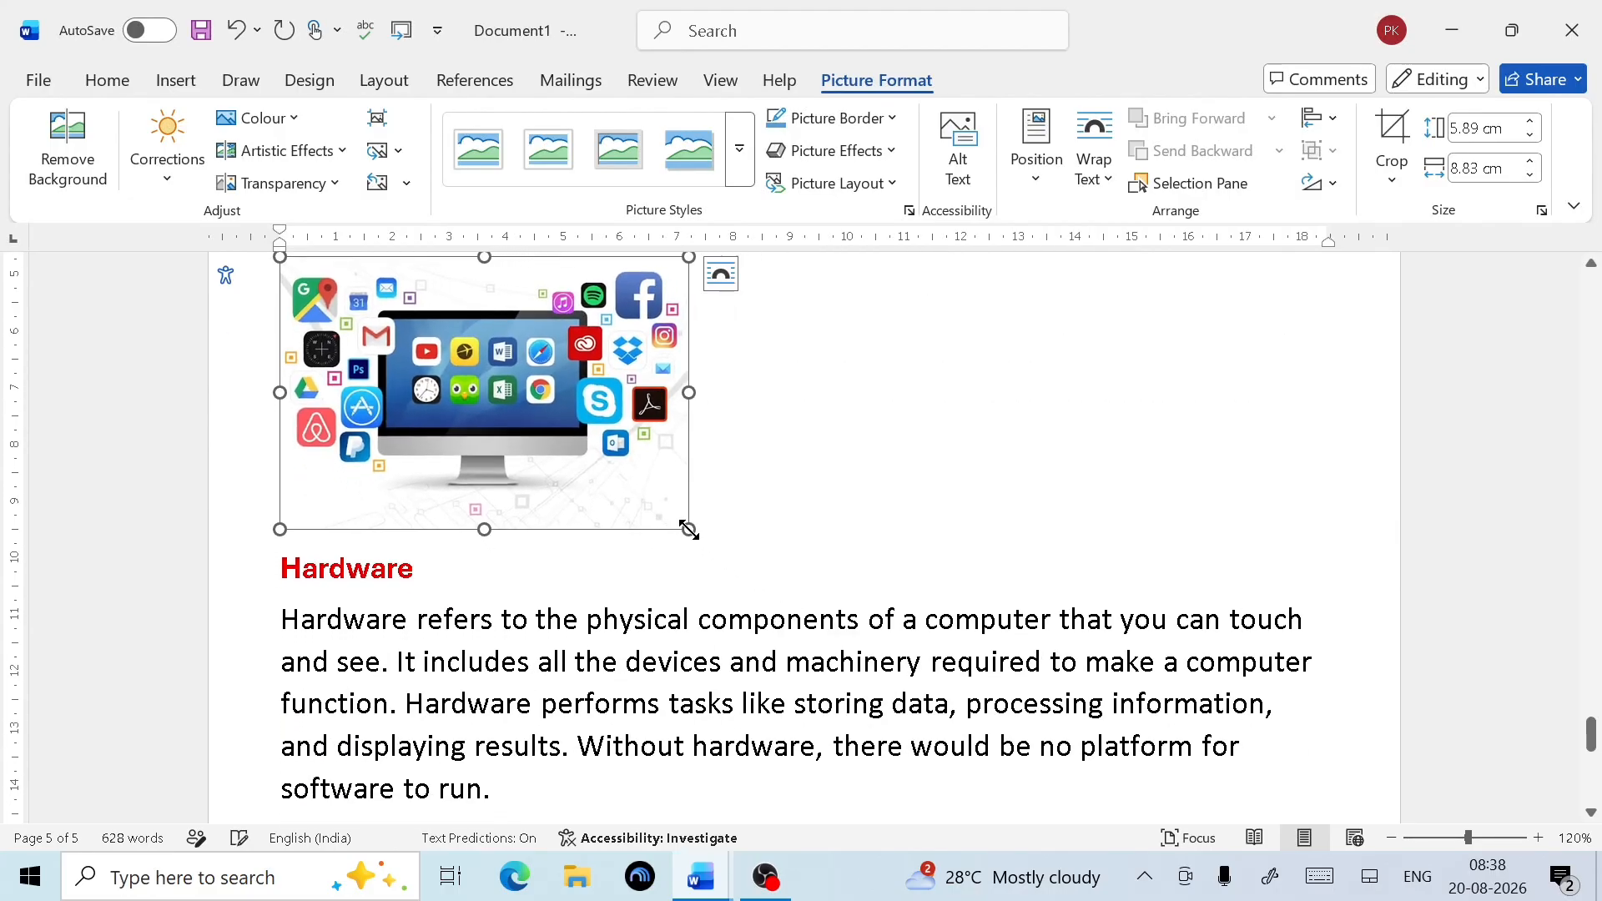
pyautogui.scroll(-1, 582, 609)
pyautogui.scroll(-2, 582, 609)
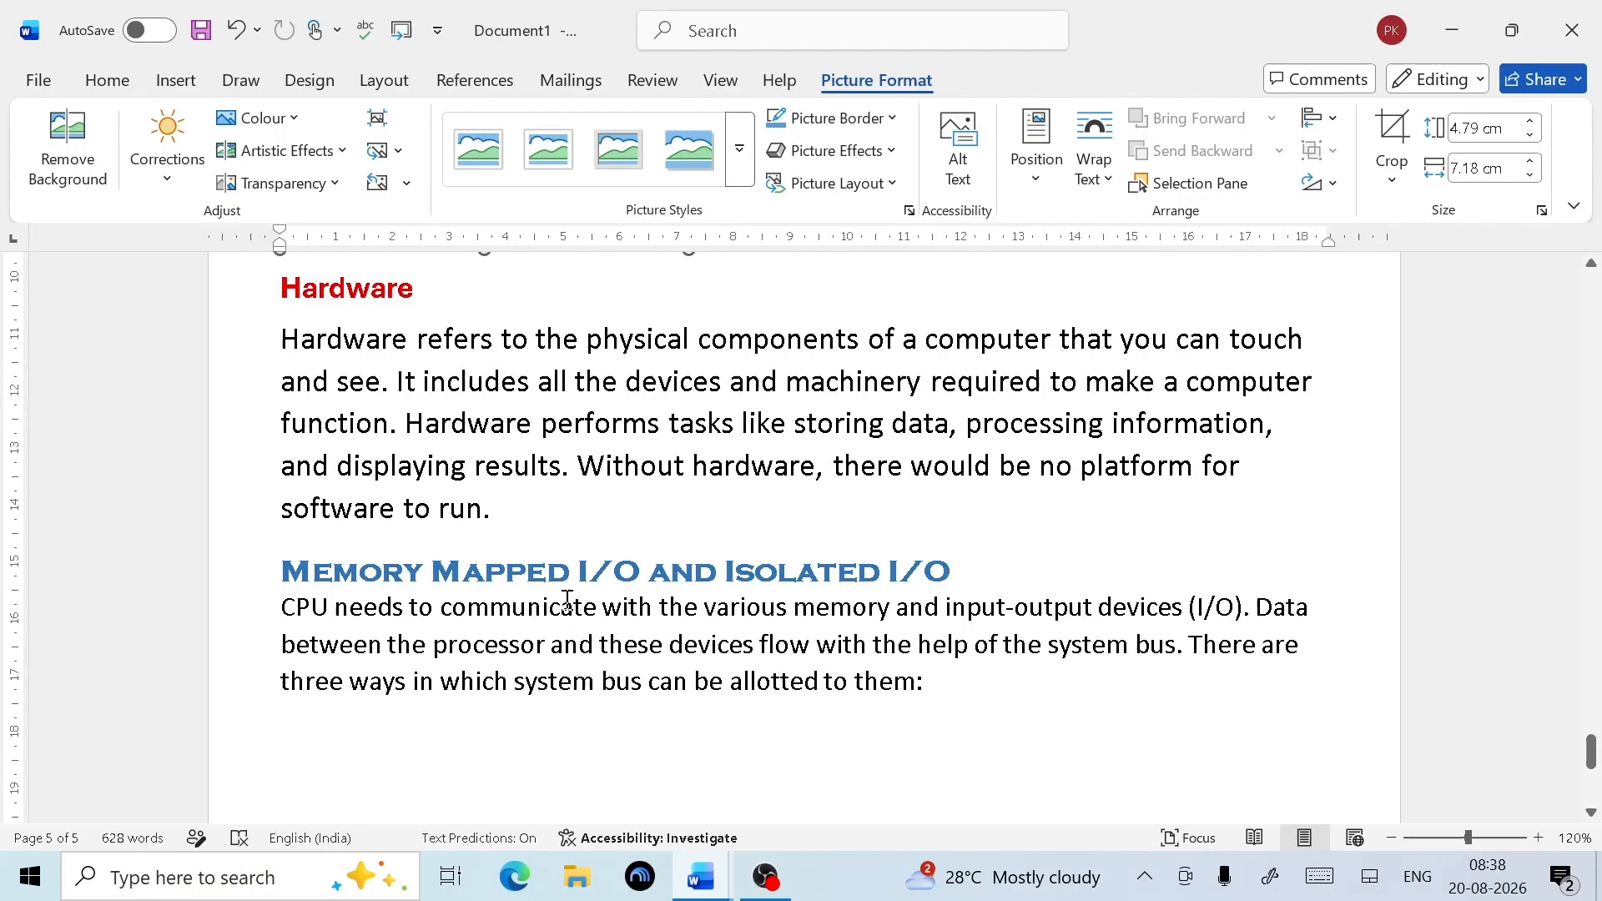
pyautogui.click(550, 516)
pyautogui.press('Return')
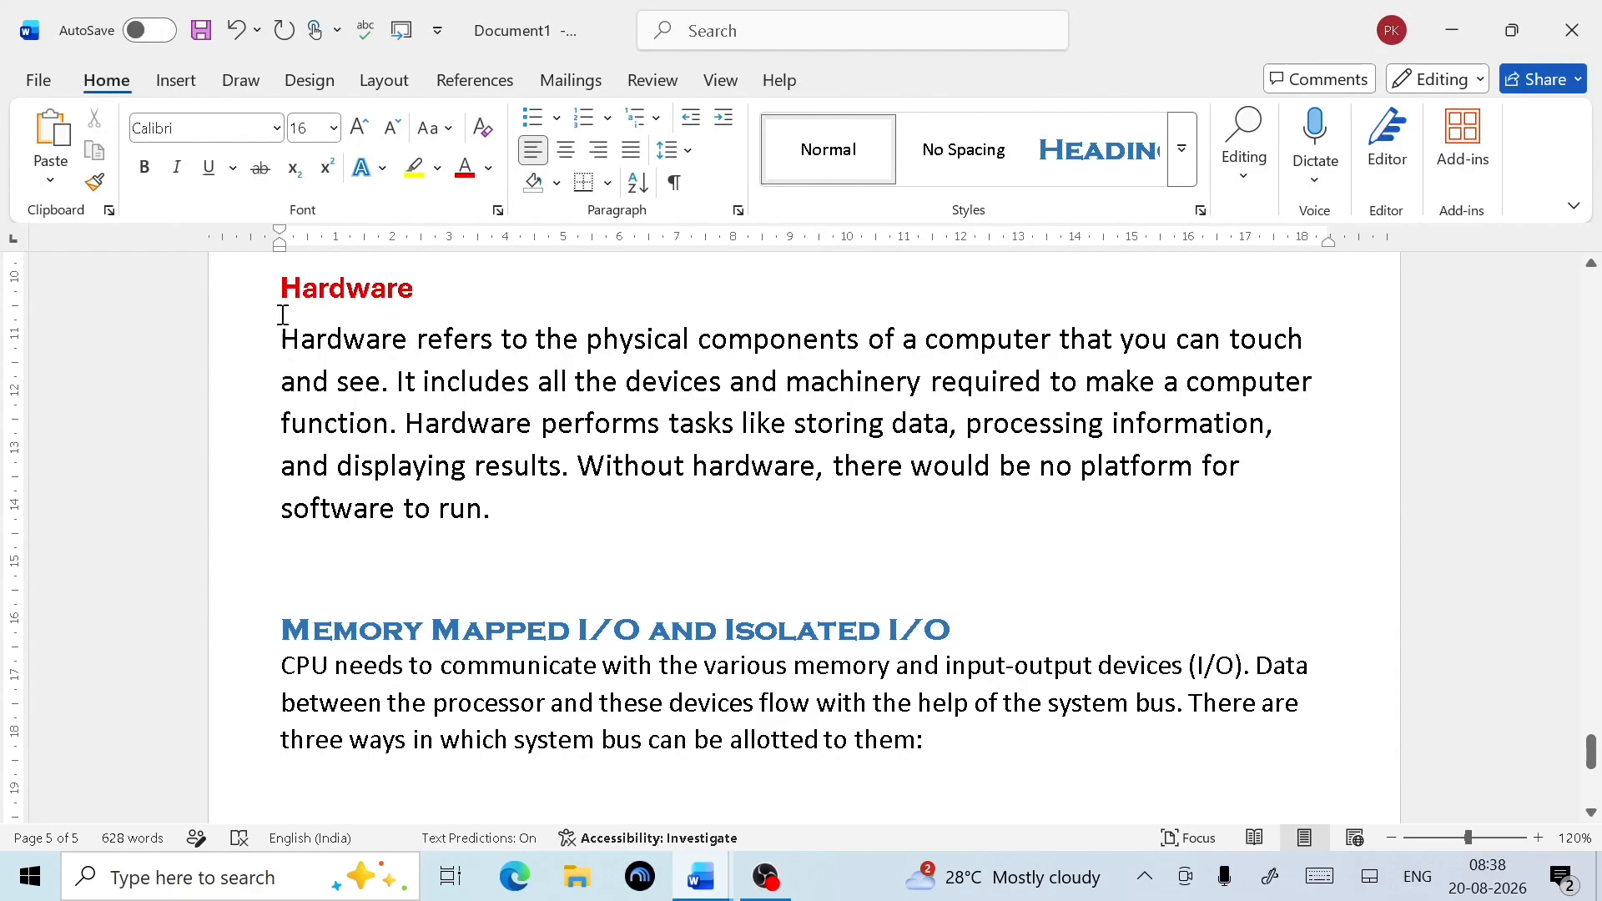
# Insert Hardware.jpeg from this device below the Hardware paragraph
pyautogui.click(176, 80)
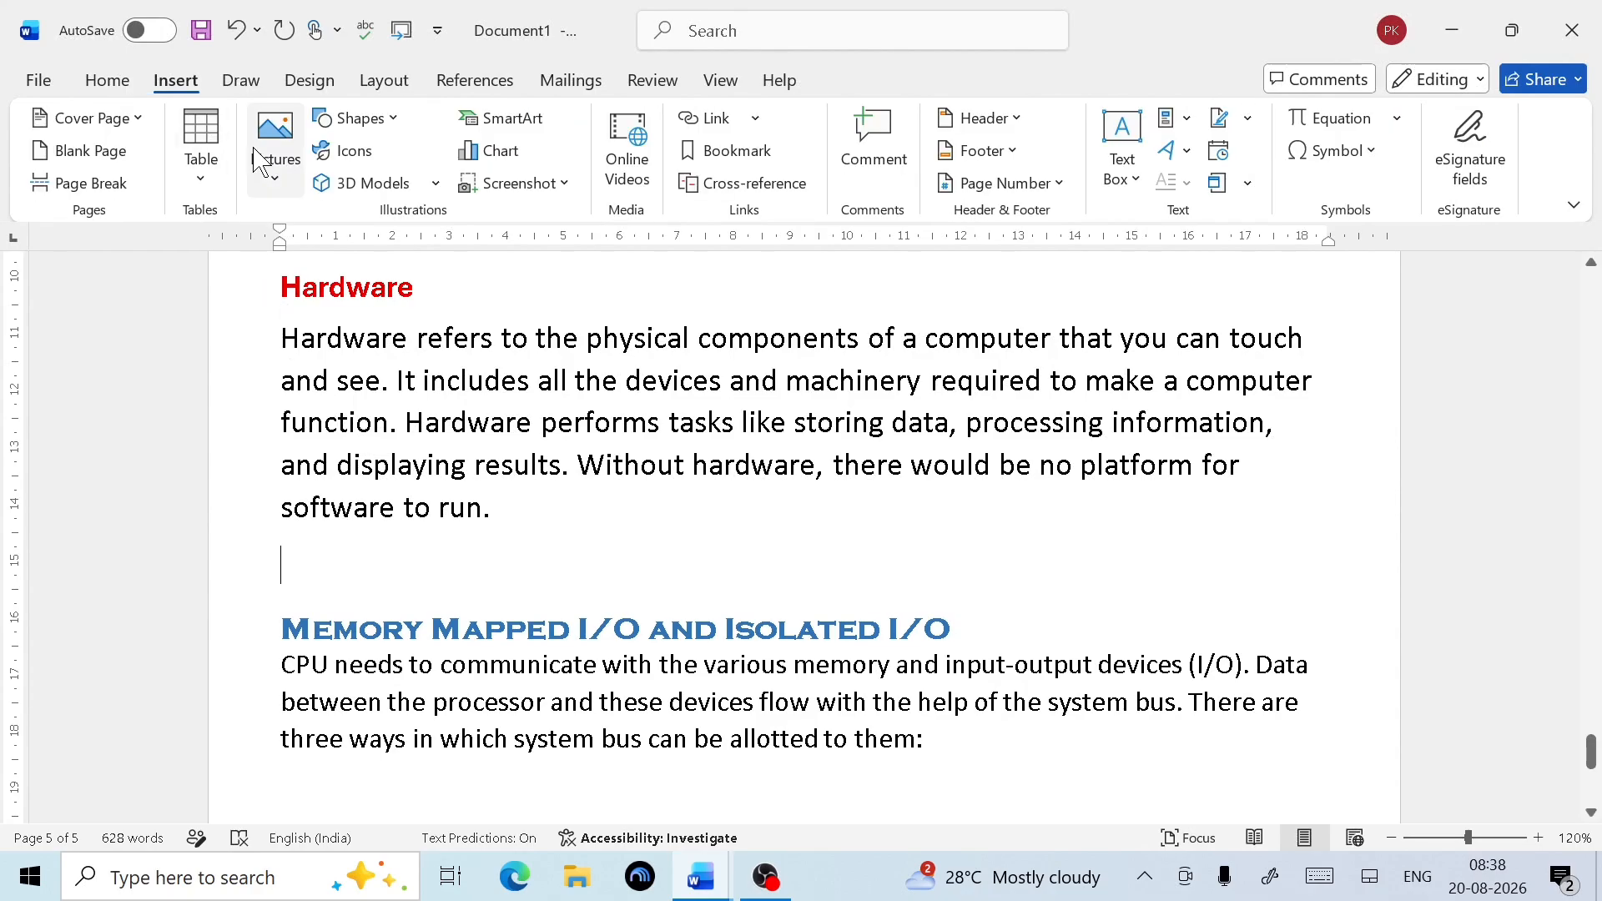
pyautogui.click(275, 148)
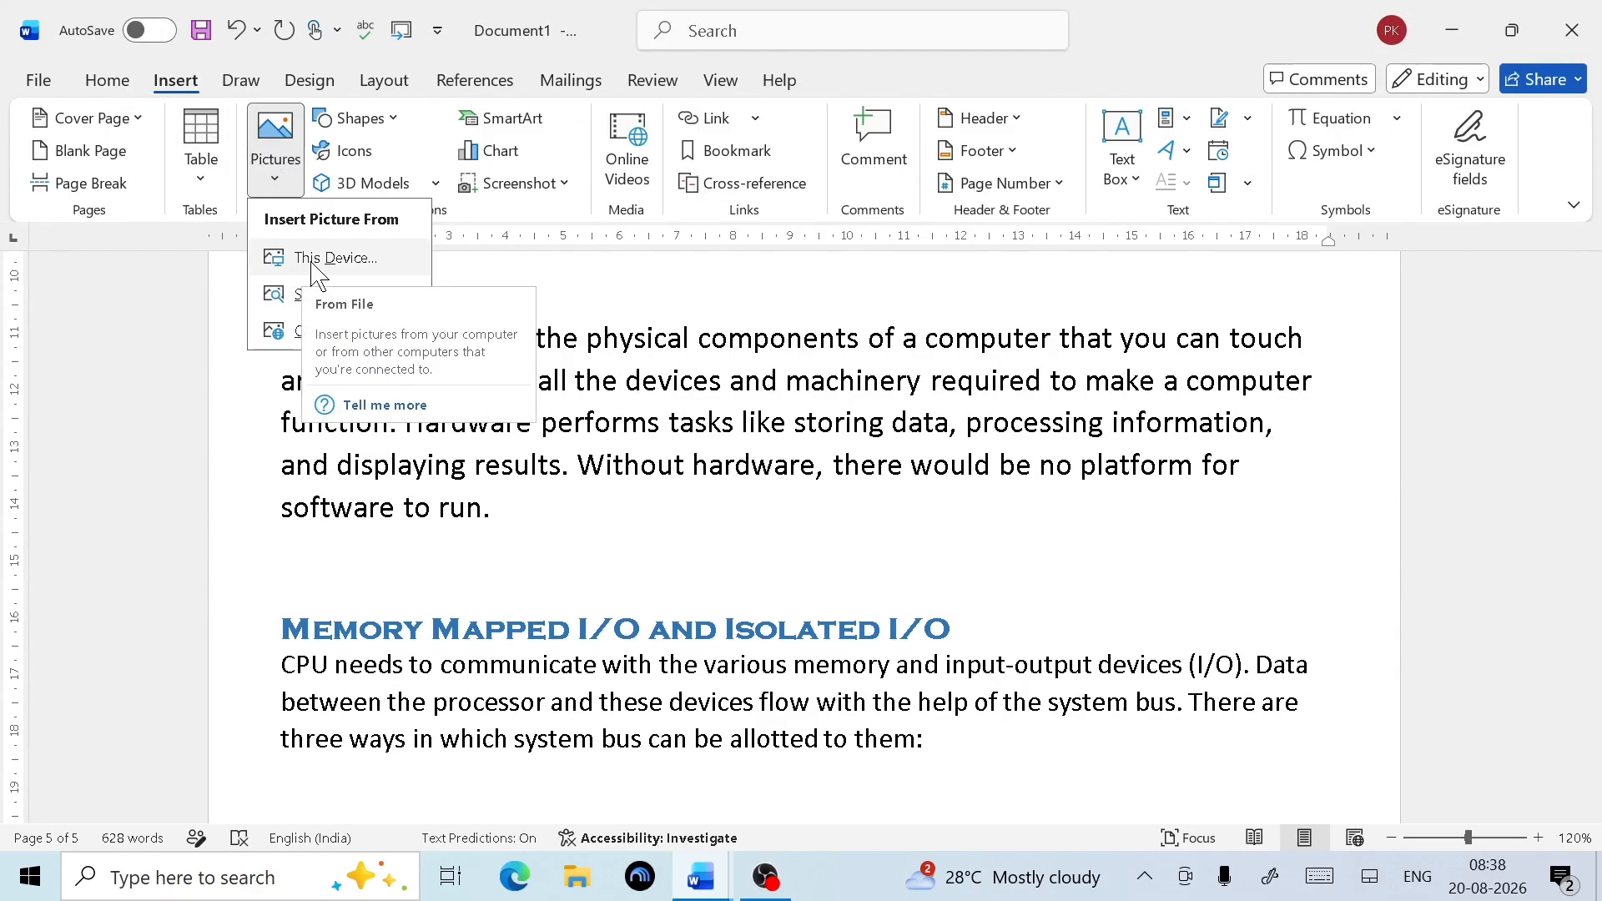
pyautogui.click(282, 260)
pyautogui.scroll(-1, 392, 359)
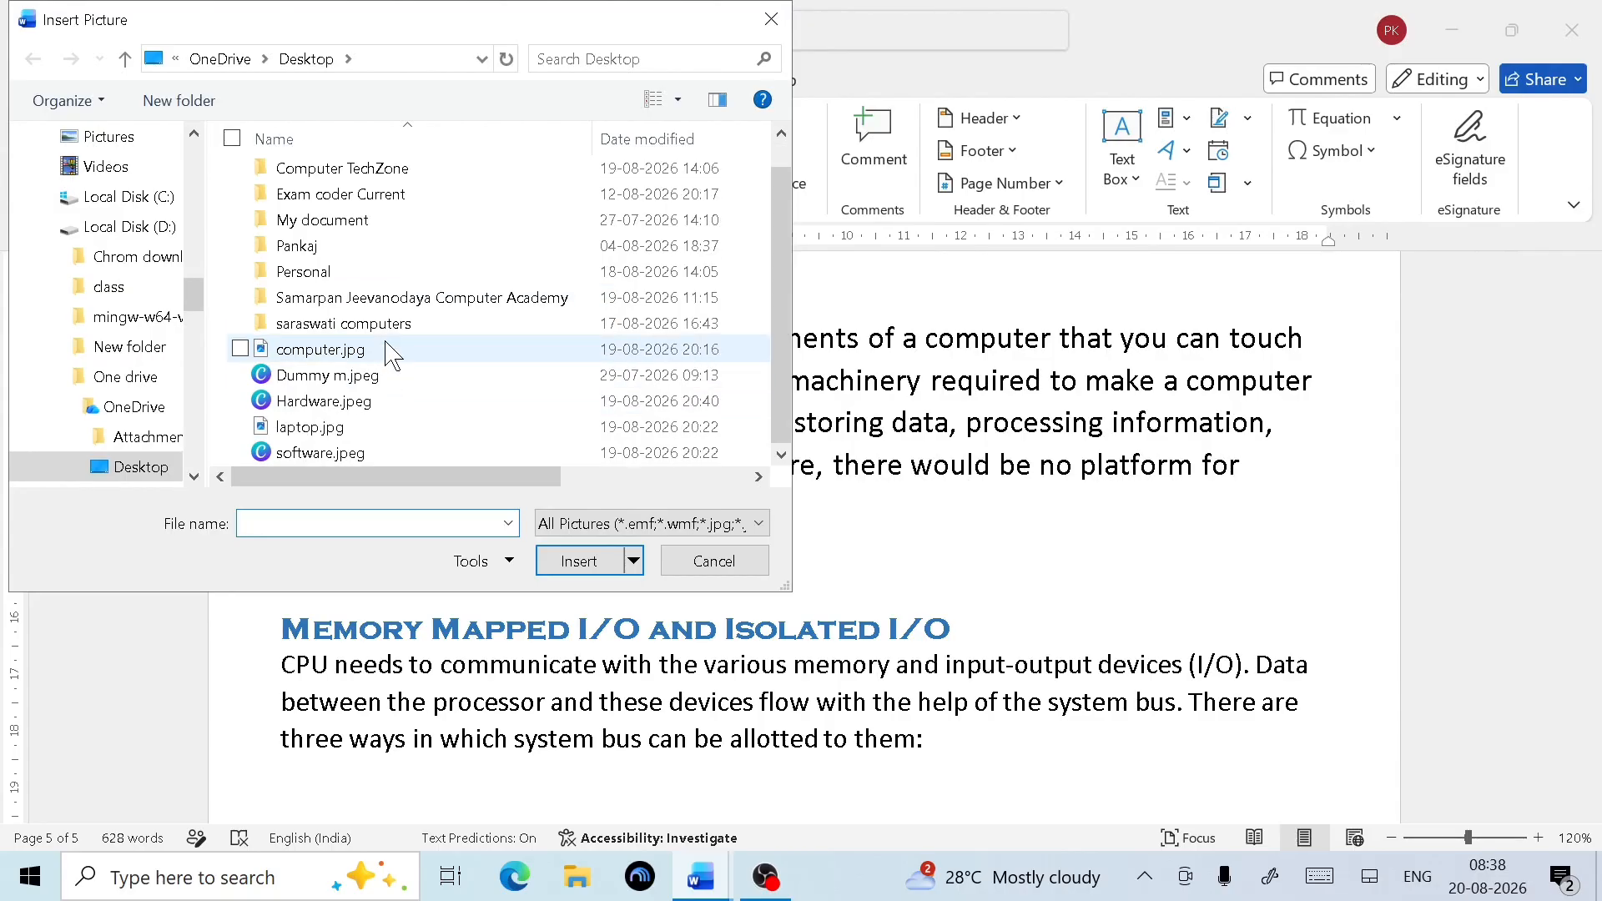
pyautogui.click(375, 402)
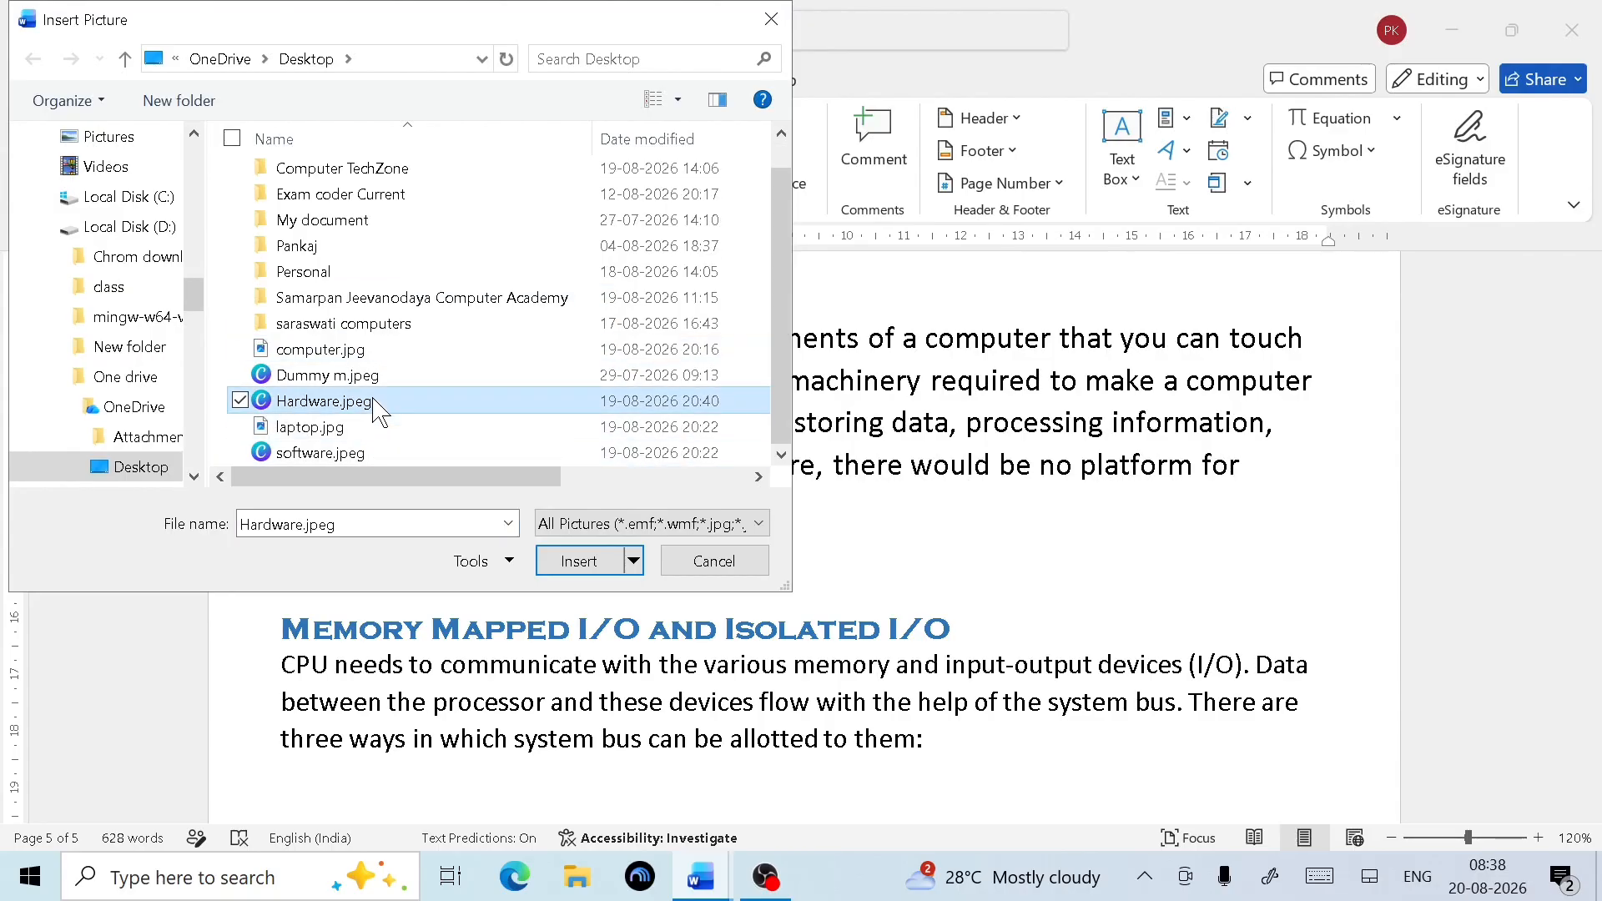
pyautogui.click(579, 561)
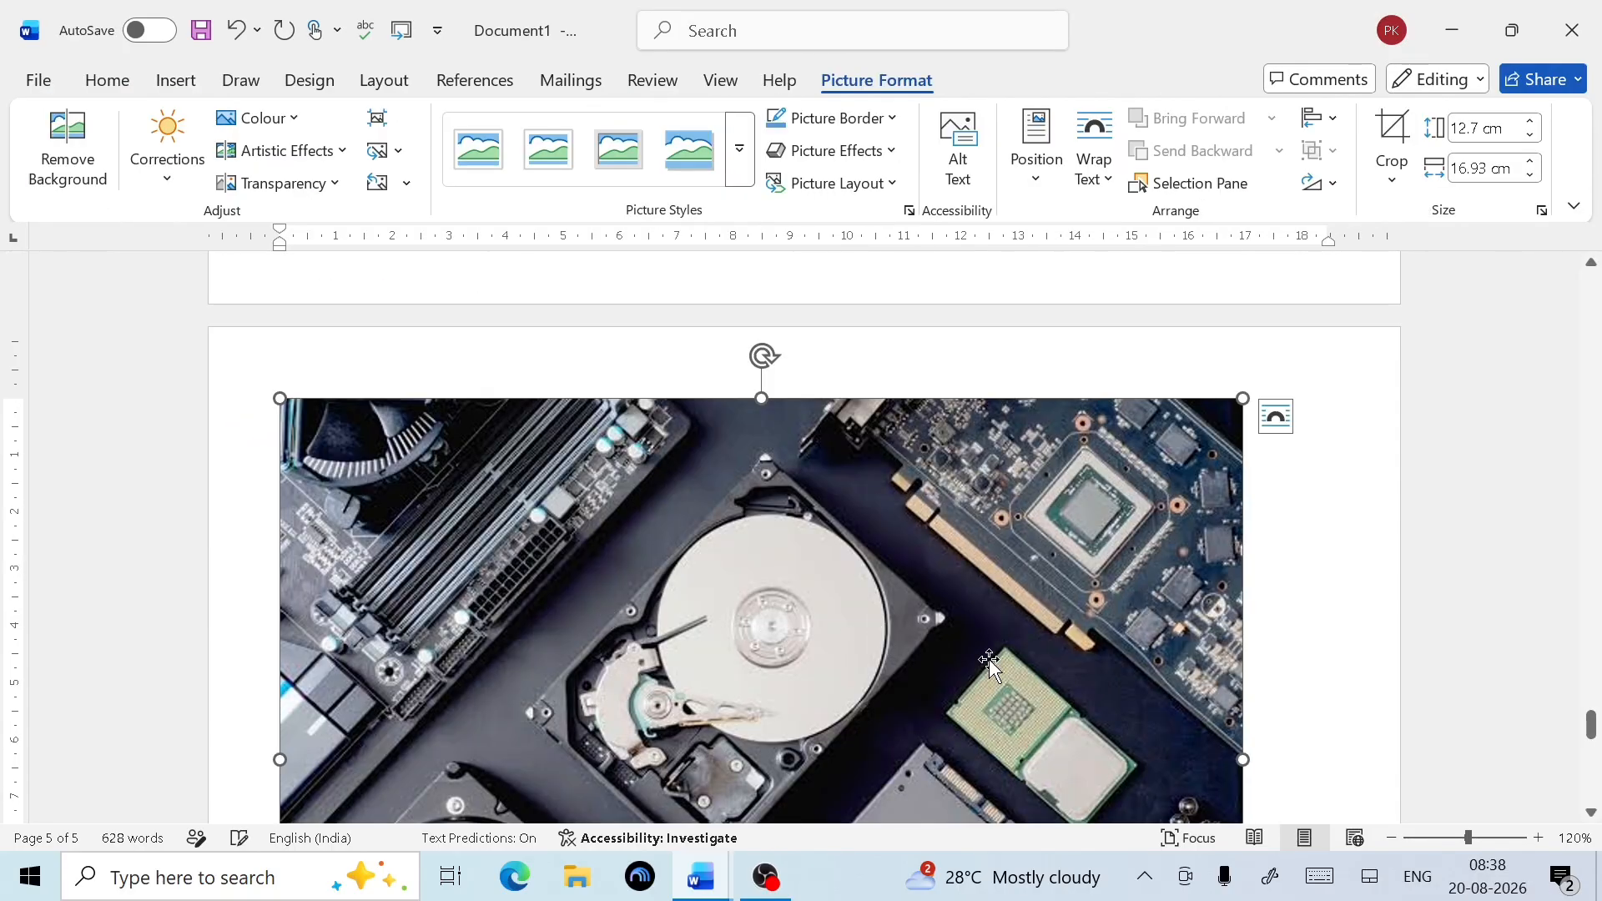
# Shrink the Hardware picture to about 4.24 × 5.66 cm above the Memory Mapped I/O heading
pyautogui.scroll(-5, 1244, 692)
pyautogui.scroll(-1, 1243, 693)
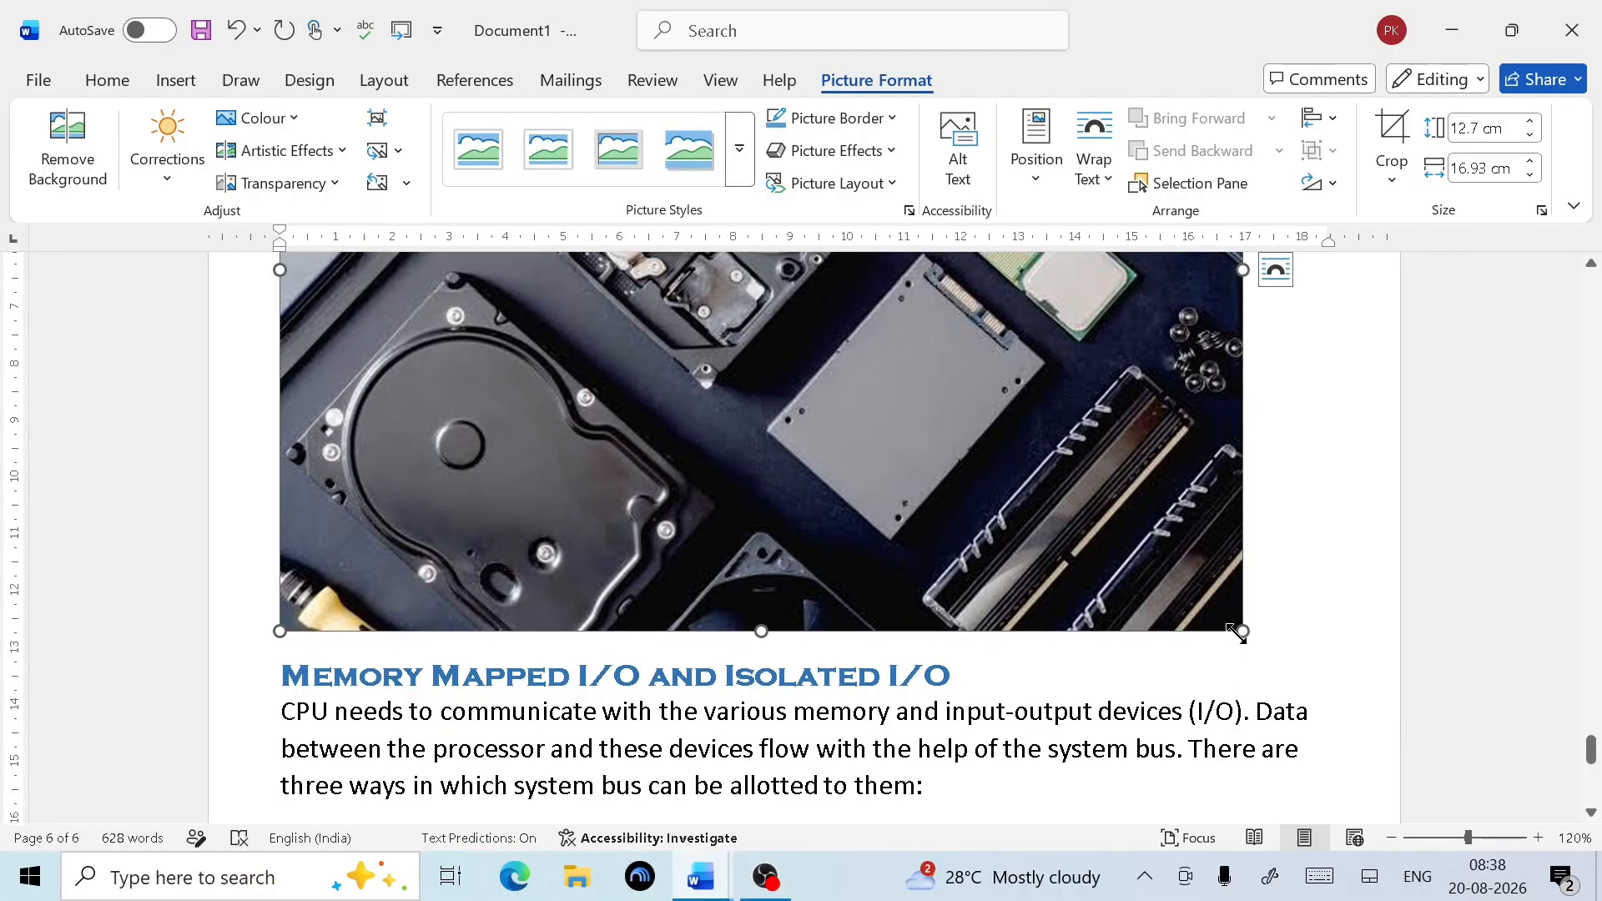
pyautogui.moveTo(1236, 631); pyautogui.dragTo(495, 310)
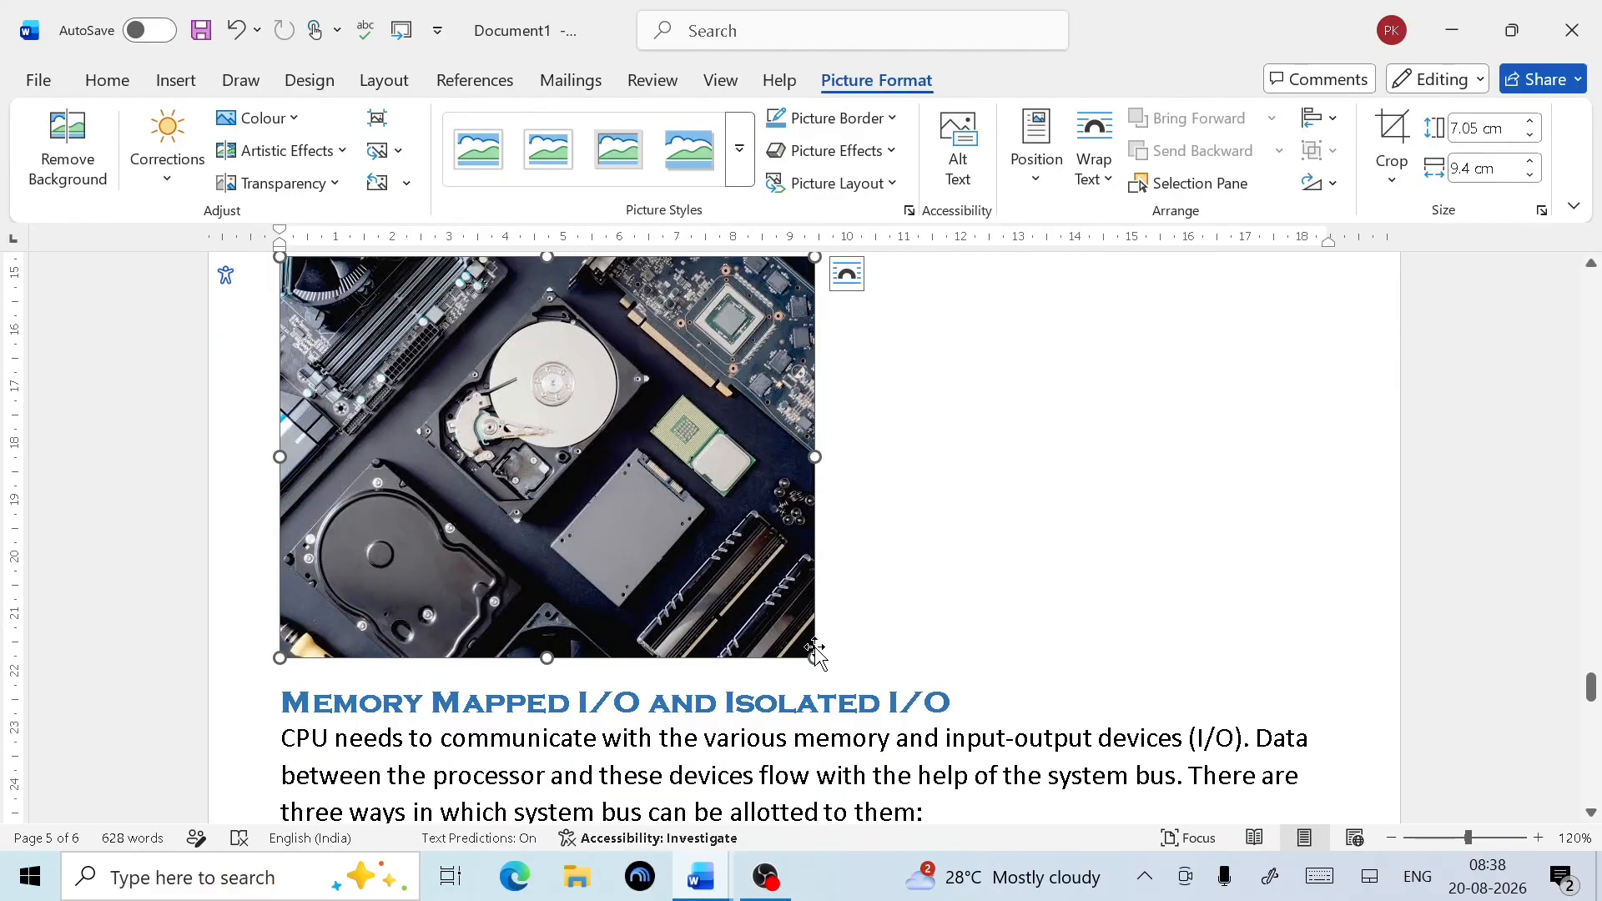
pyautogui.moveTo(816, 664); pyautogui.dragTo(603, 498)
pyautogui.scroll(5, 763, 447)
pyautogui.scroll(5, 764, 447)
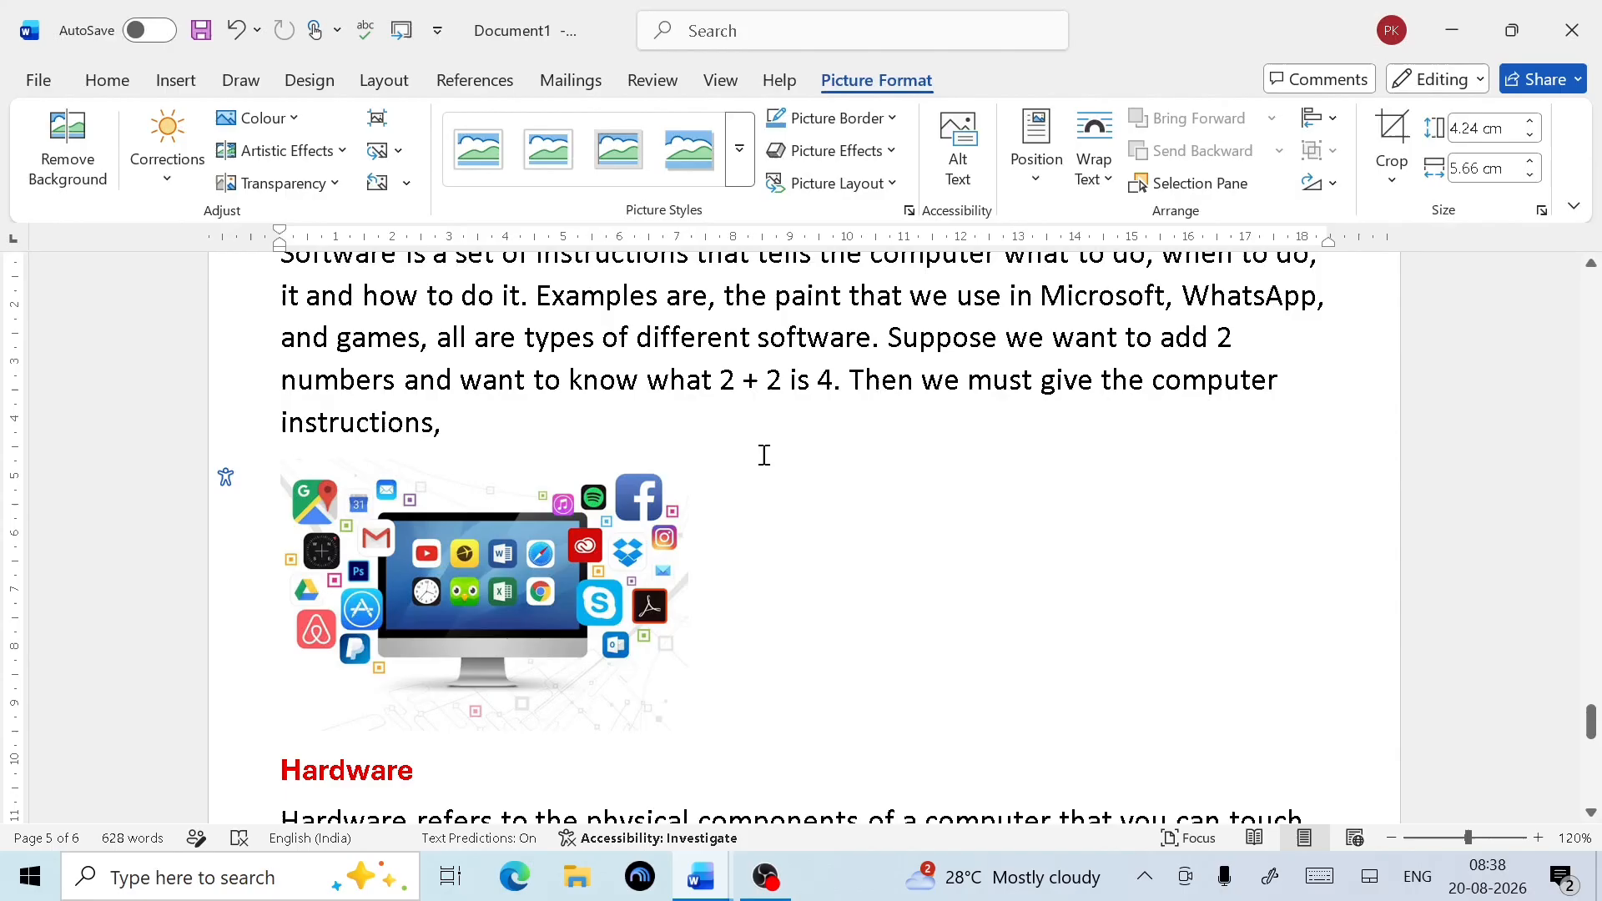
pyautogui.click(490, 518)
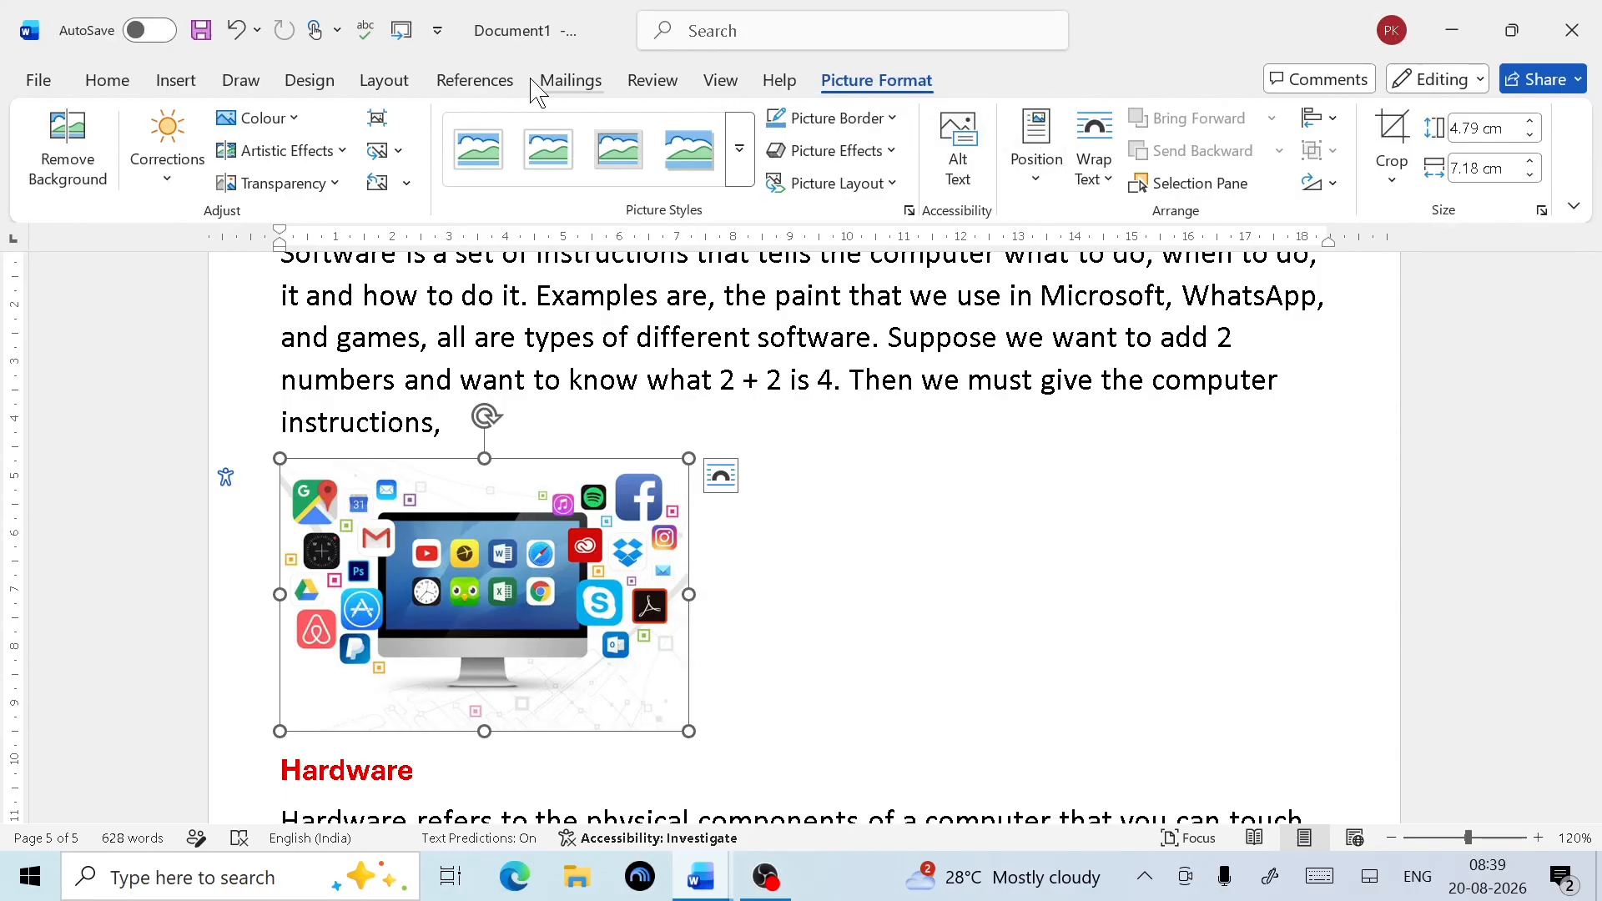
# Caption the software picture 'Software 1' above it, under a newly created Software label
pyautogui.click(479, 87)
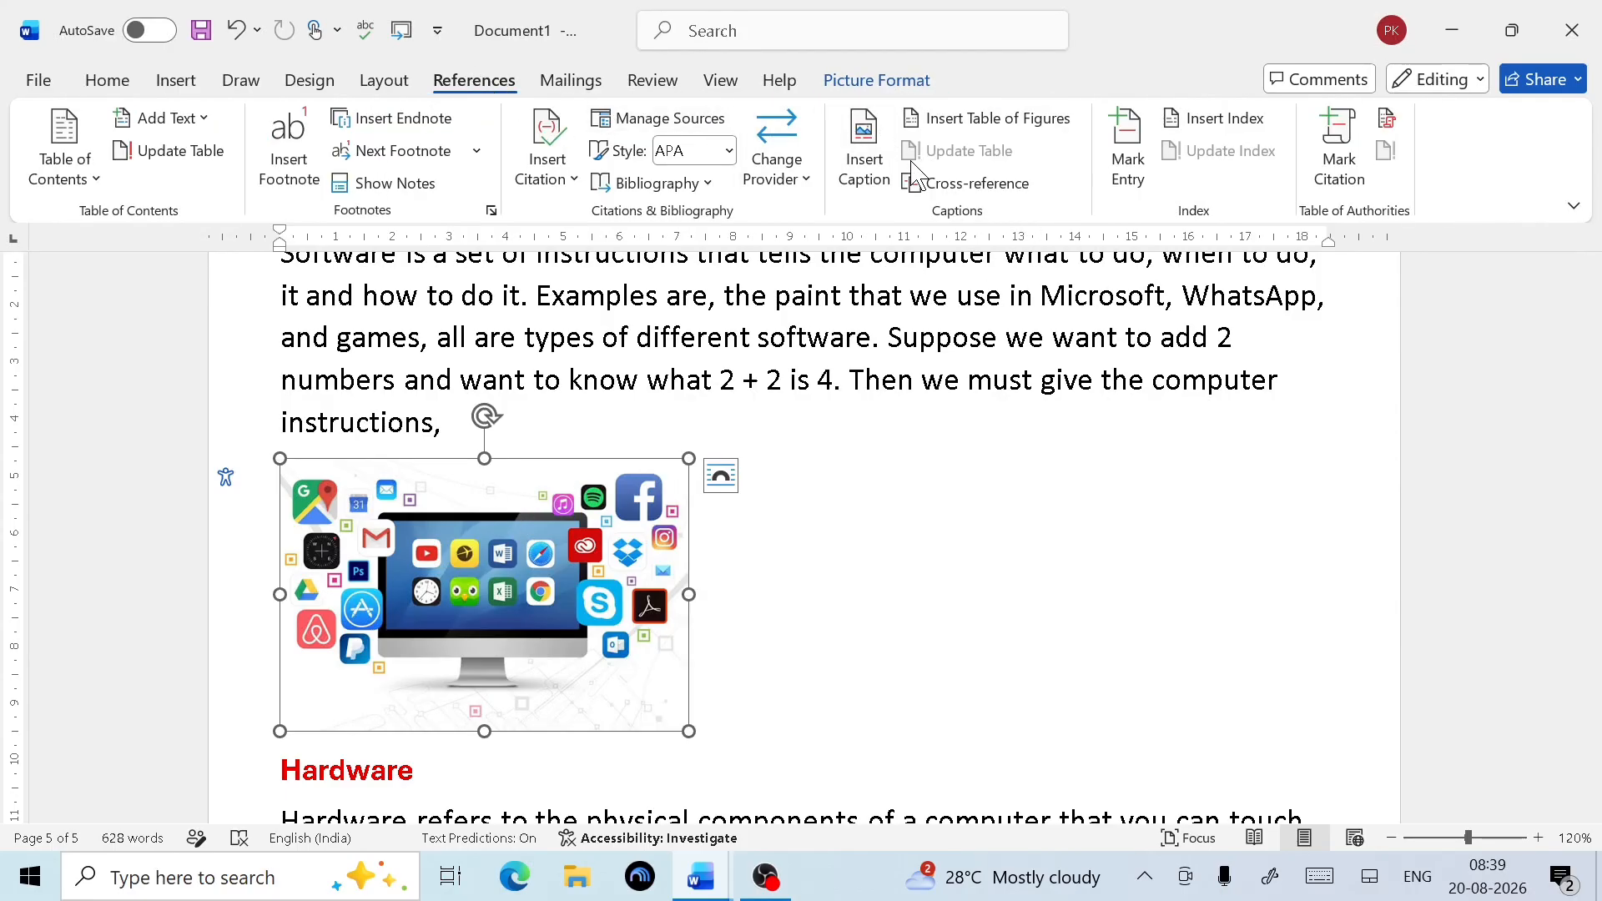
pyautogui.click(866, 196)
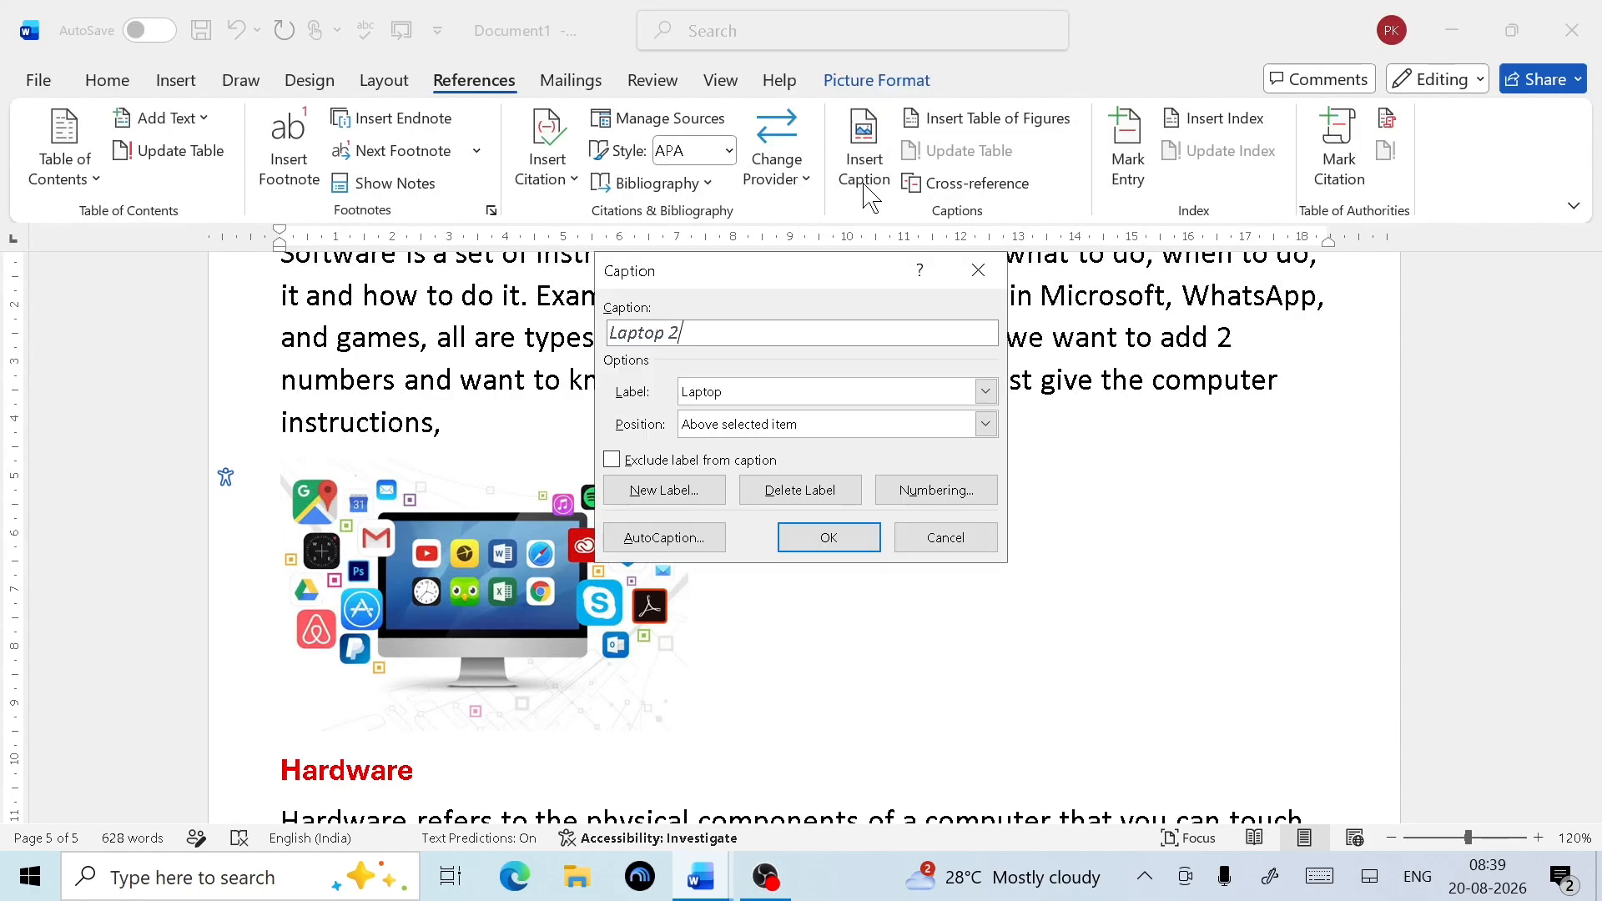
pyautogui.click(645, 496)
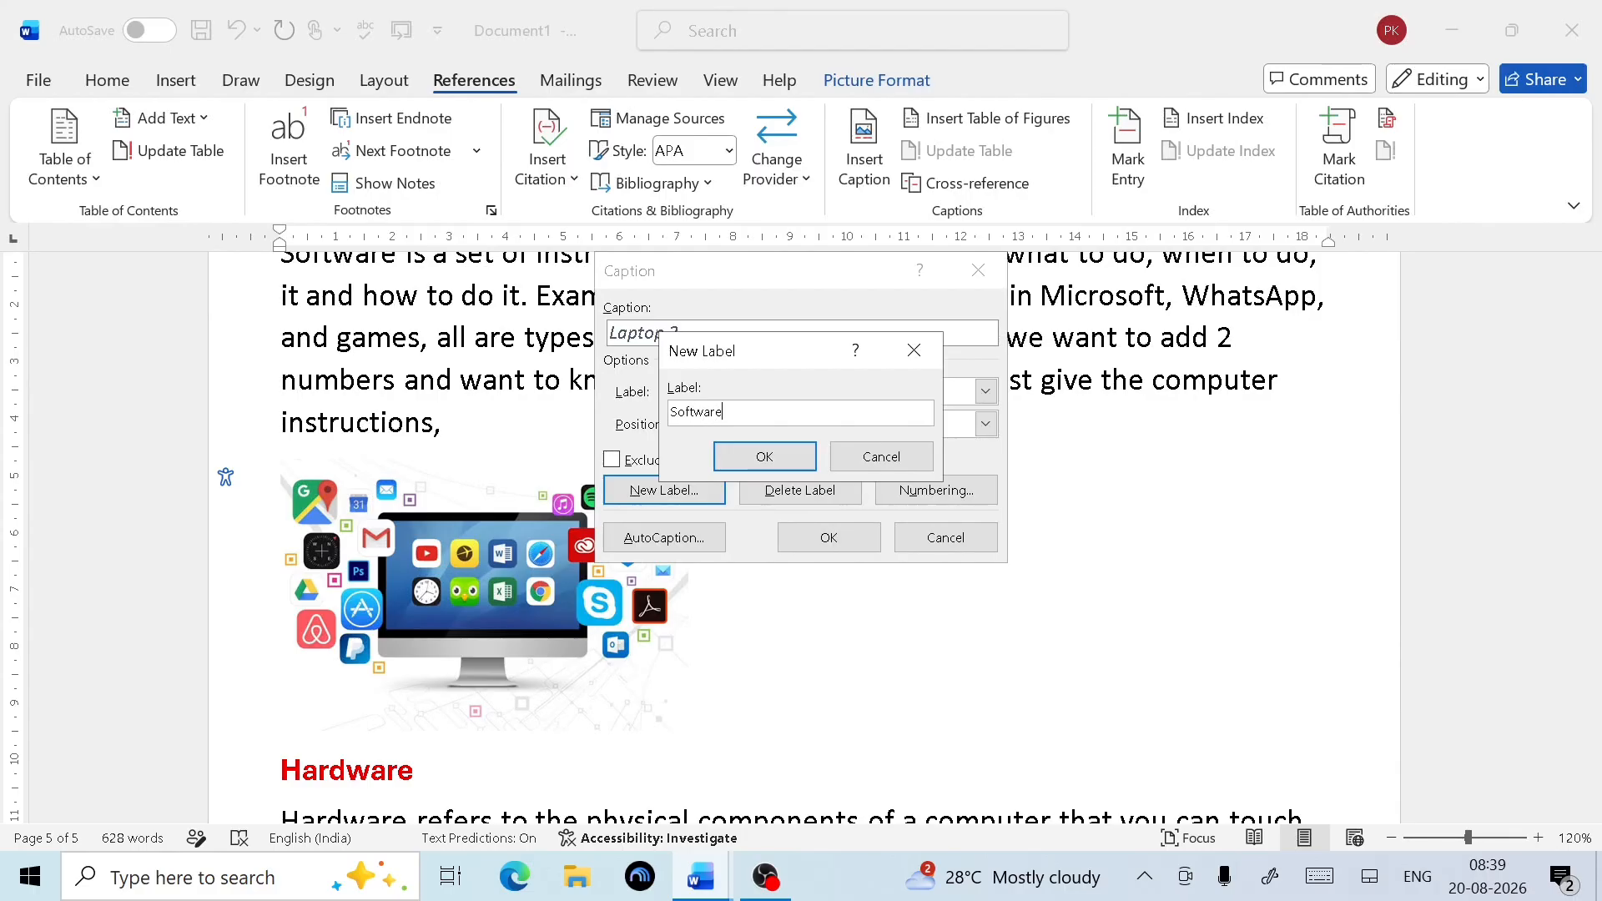
pyautogui.click(756, 455)
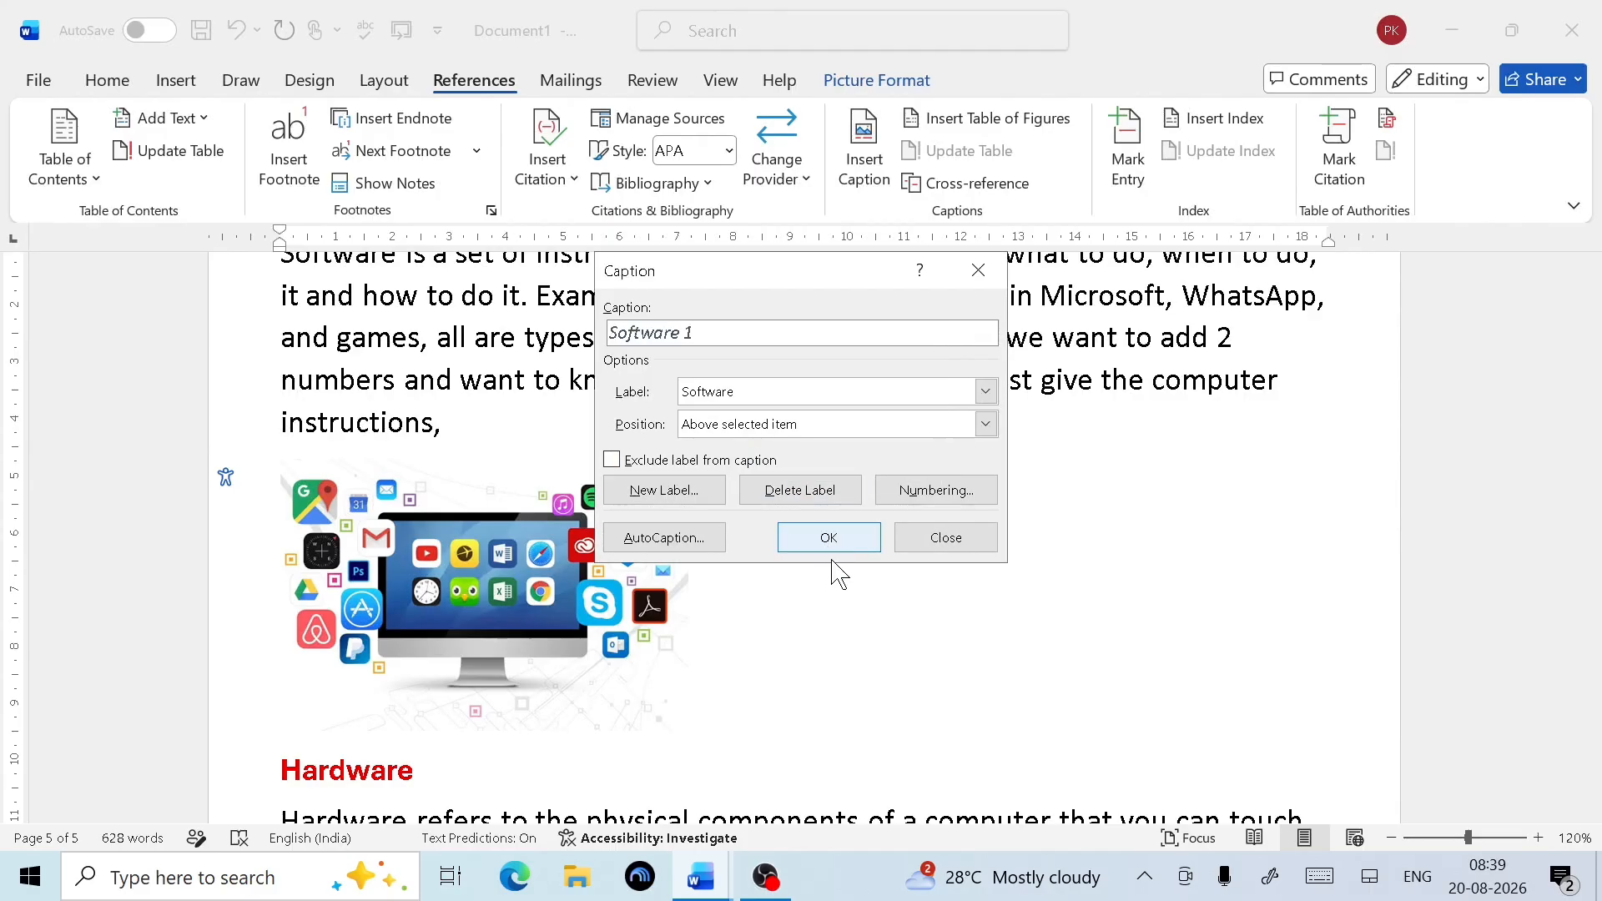
pyautogui.click(826, 548)
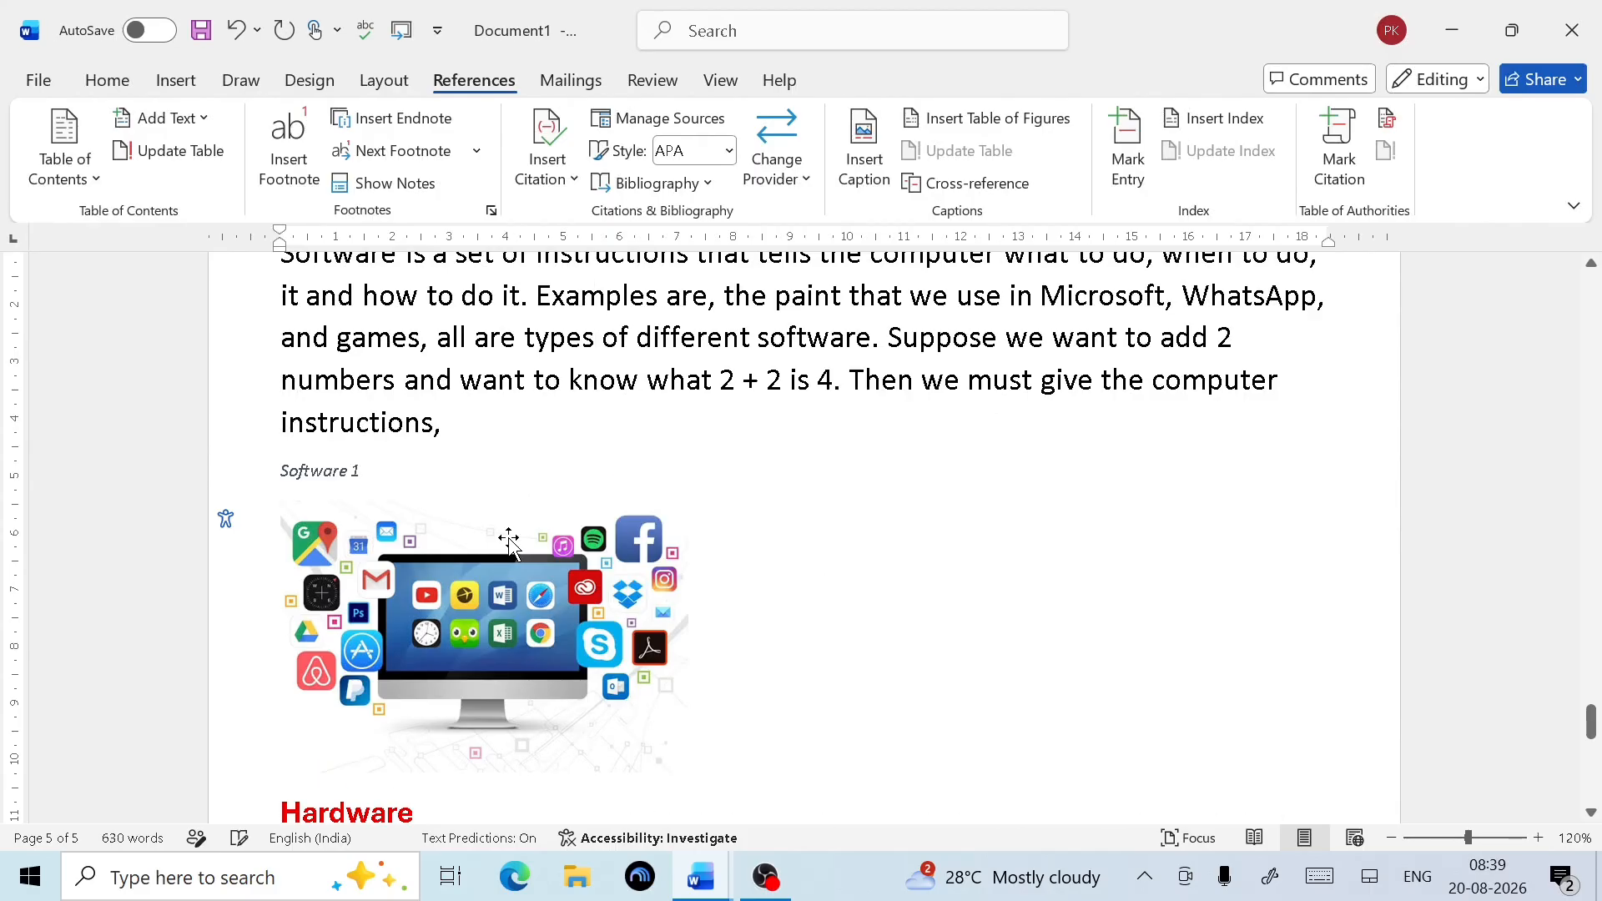
pyautogui.scroll(-3, 467, 555)
pyautogui.scroll(-3, 488, 559)
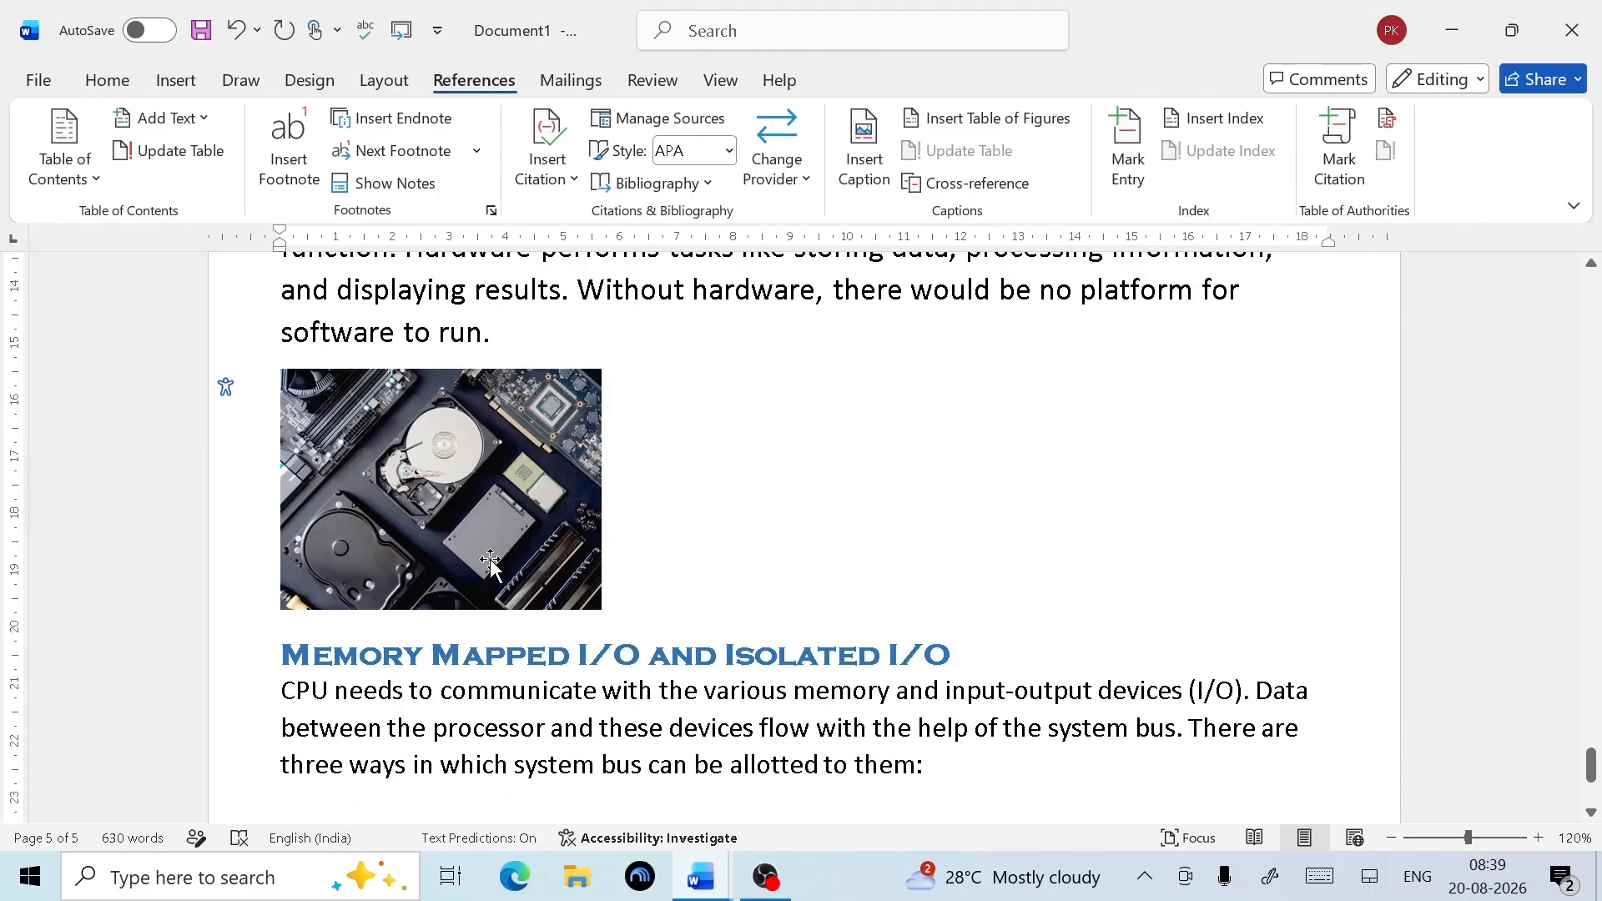
# Add a 'Hardware 1' caption above the hardware photo, using a new Hardware label
pyautogui.click(498, 537)
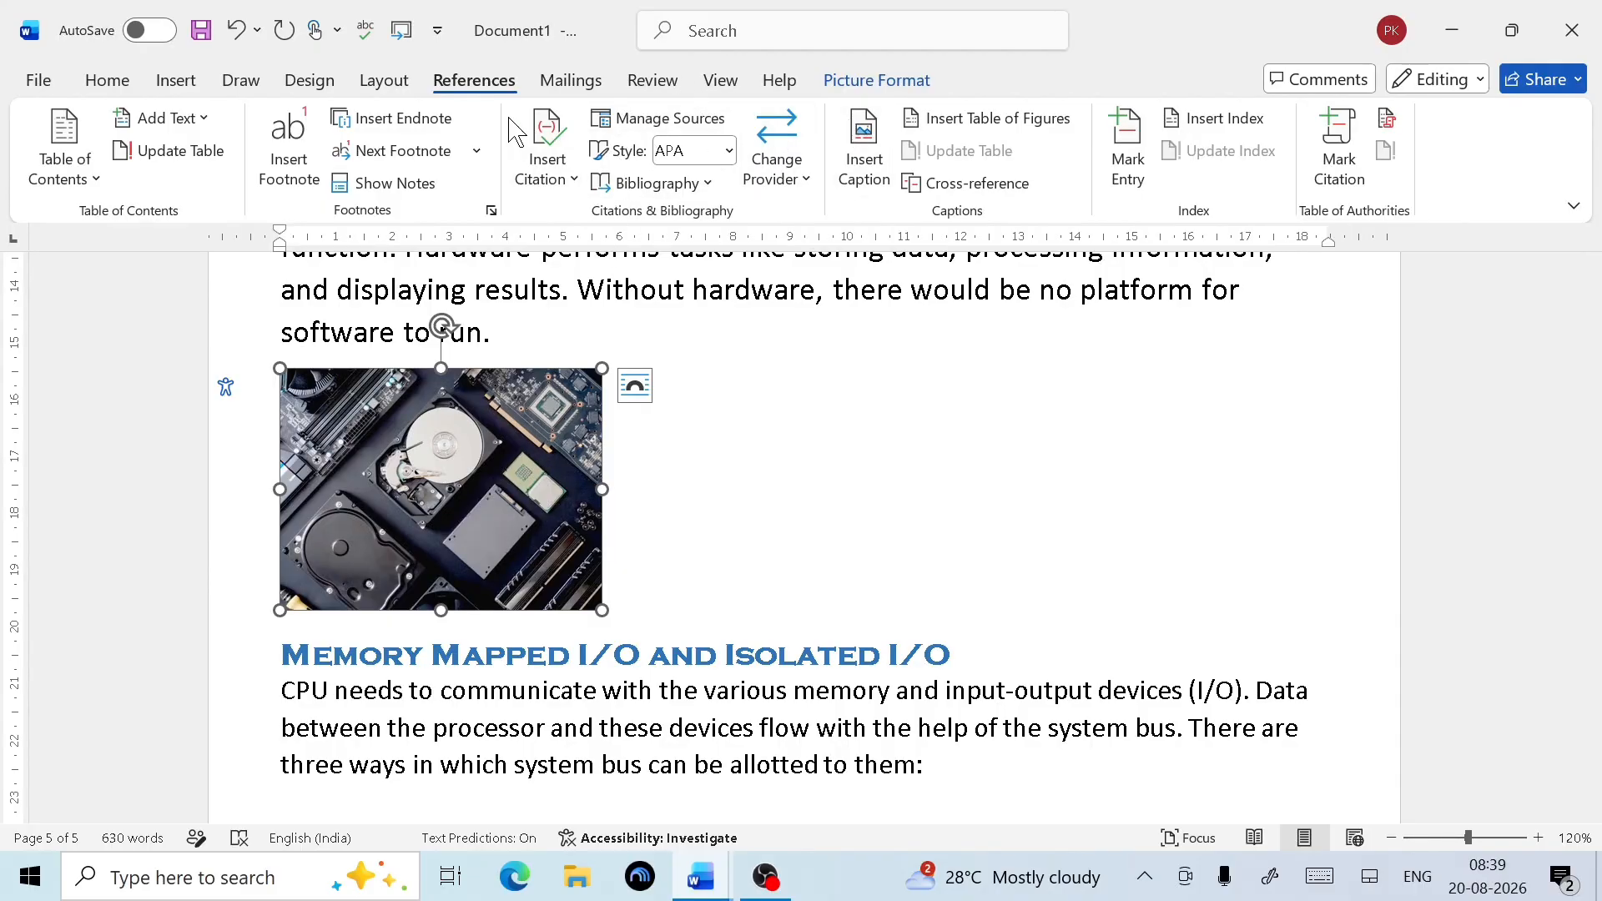
pyautogui.click(862, 163)
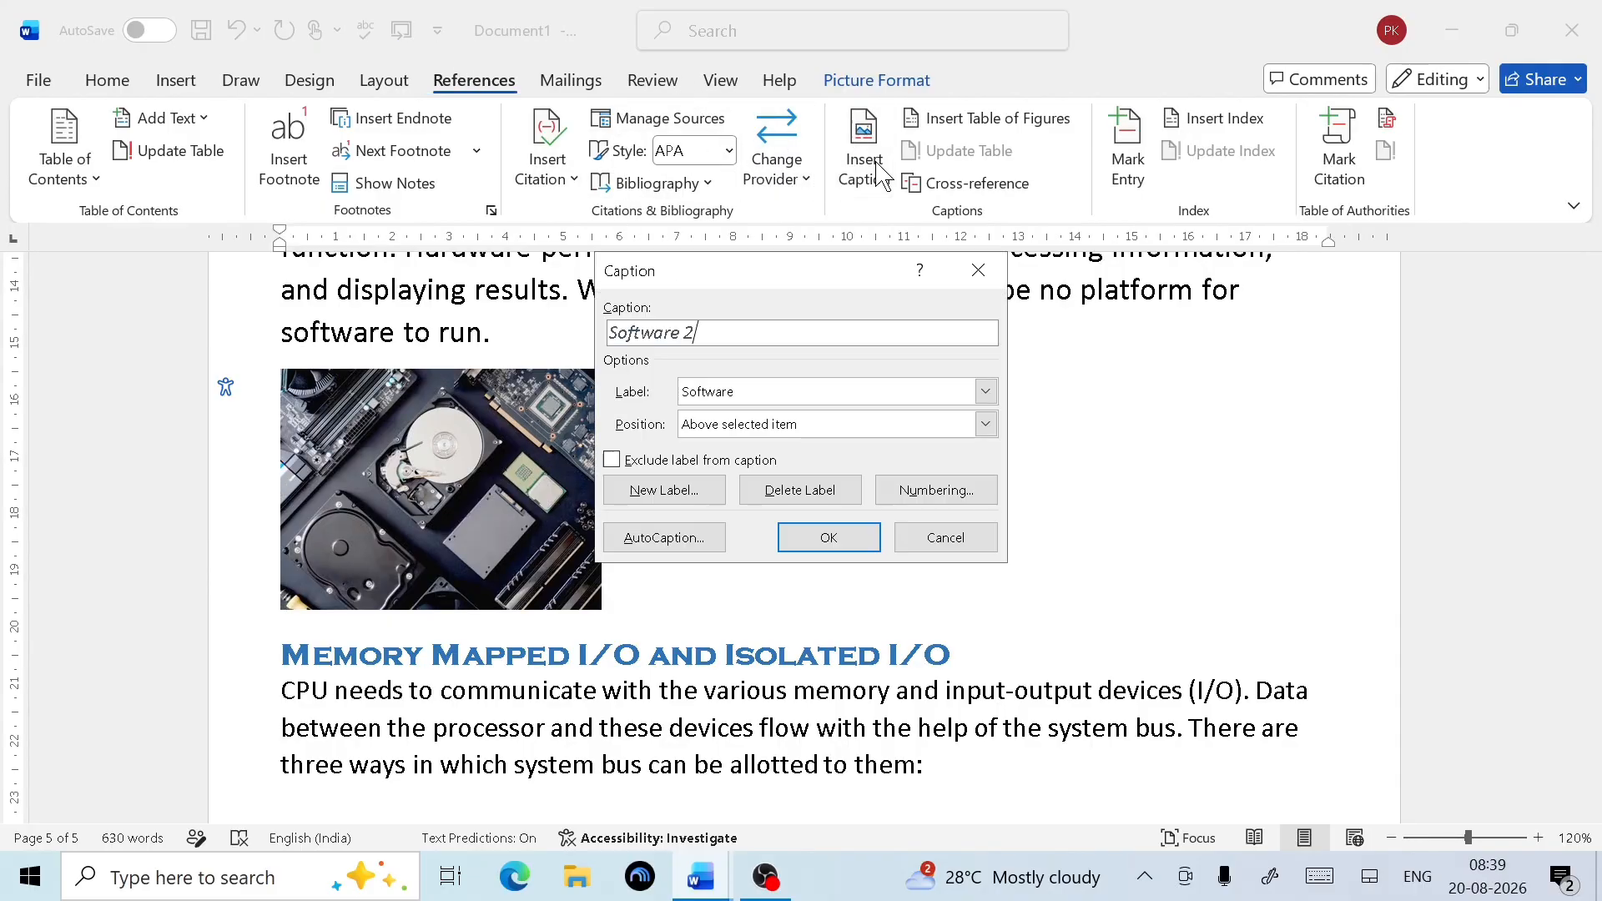
pyautogui.click(665, 499)
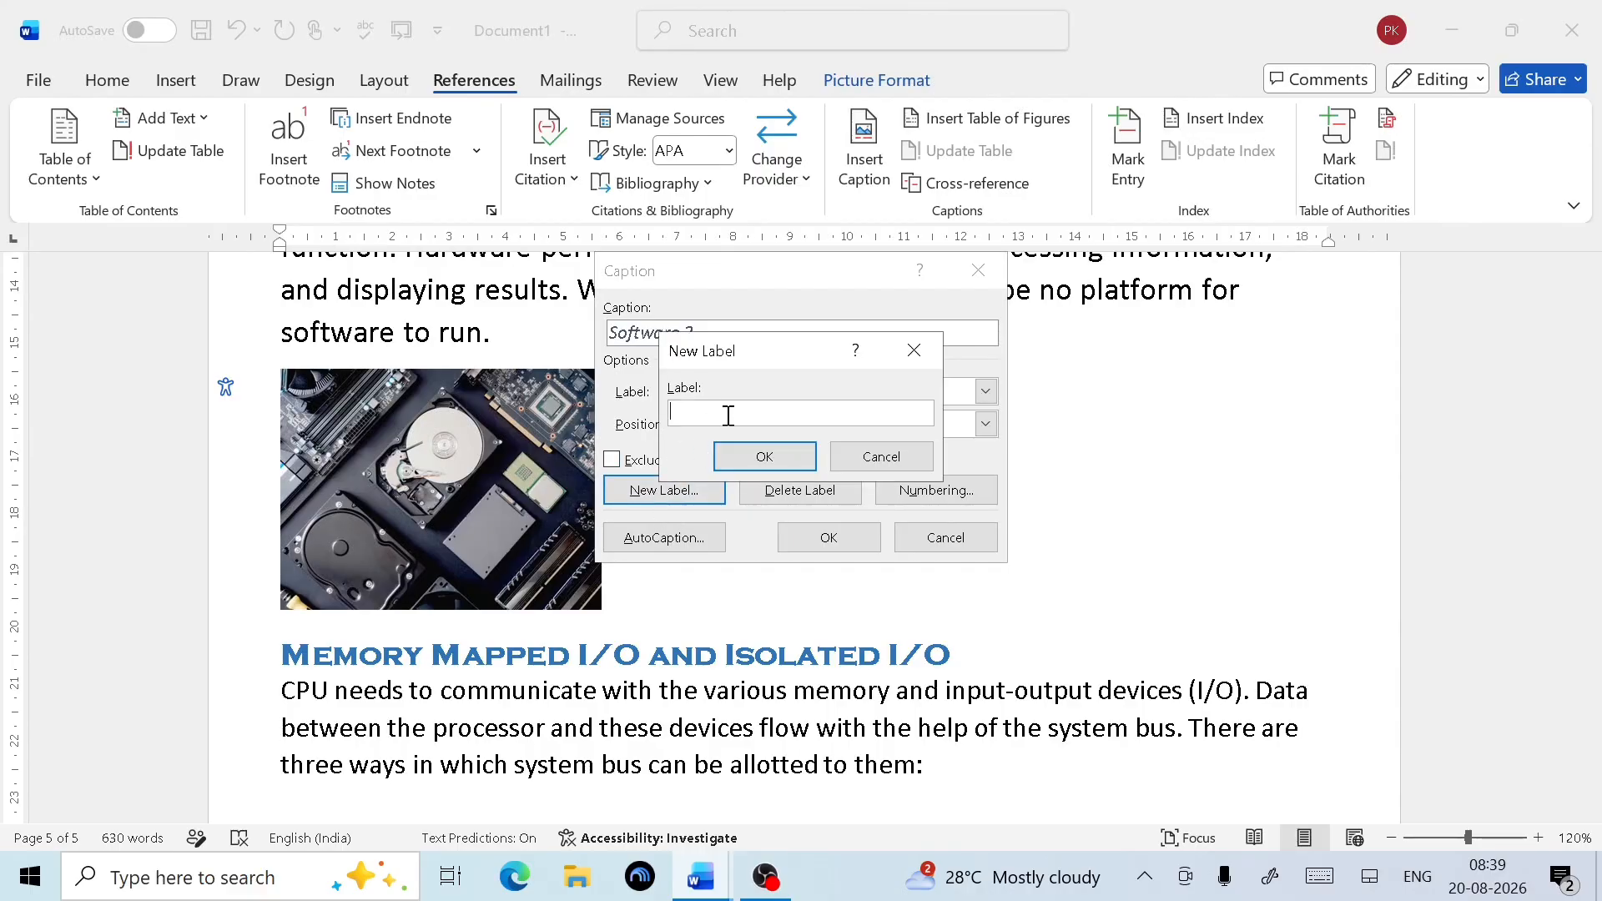
pyautogui.write('Hardware')
pyautogui.click(763, 454)
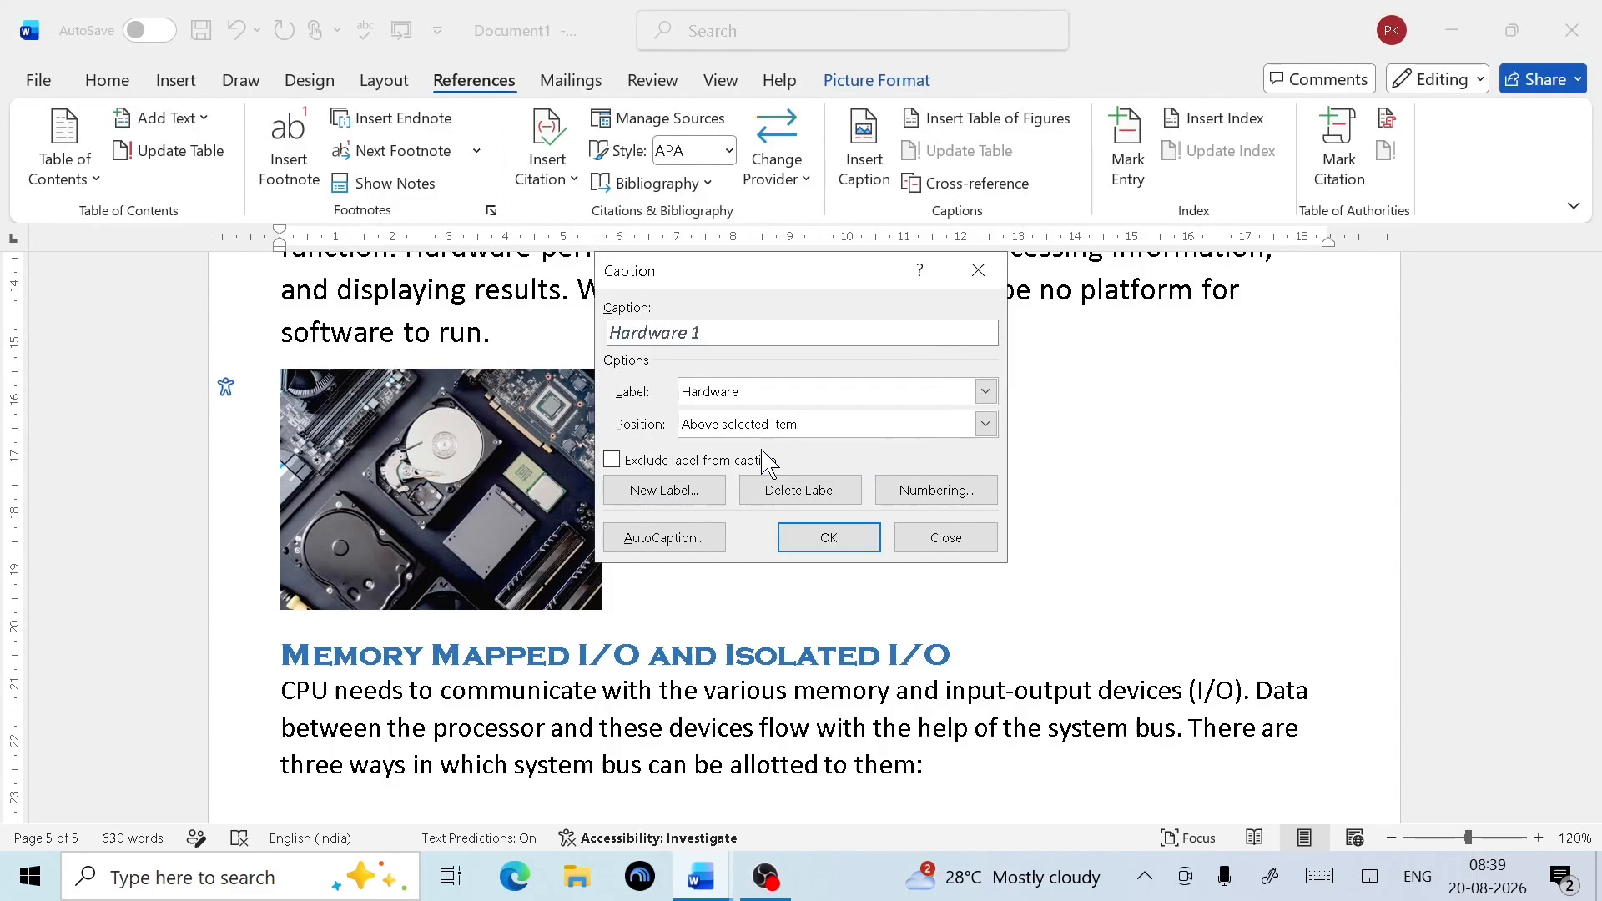
pyautogui.click(834, 541)
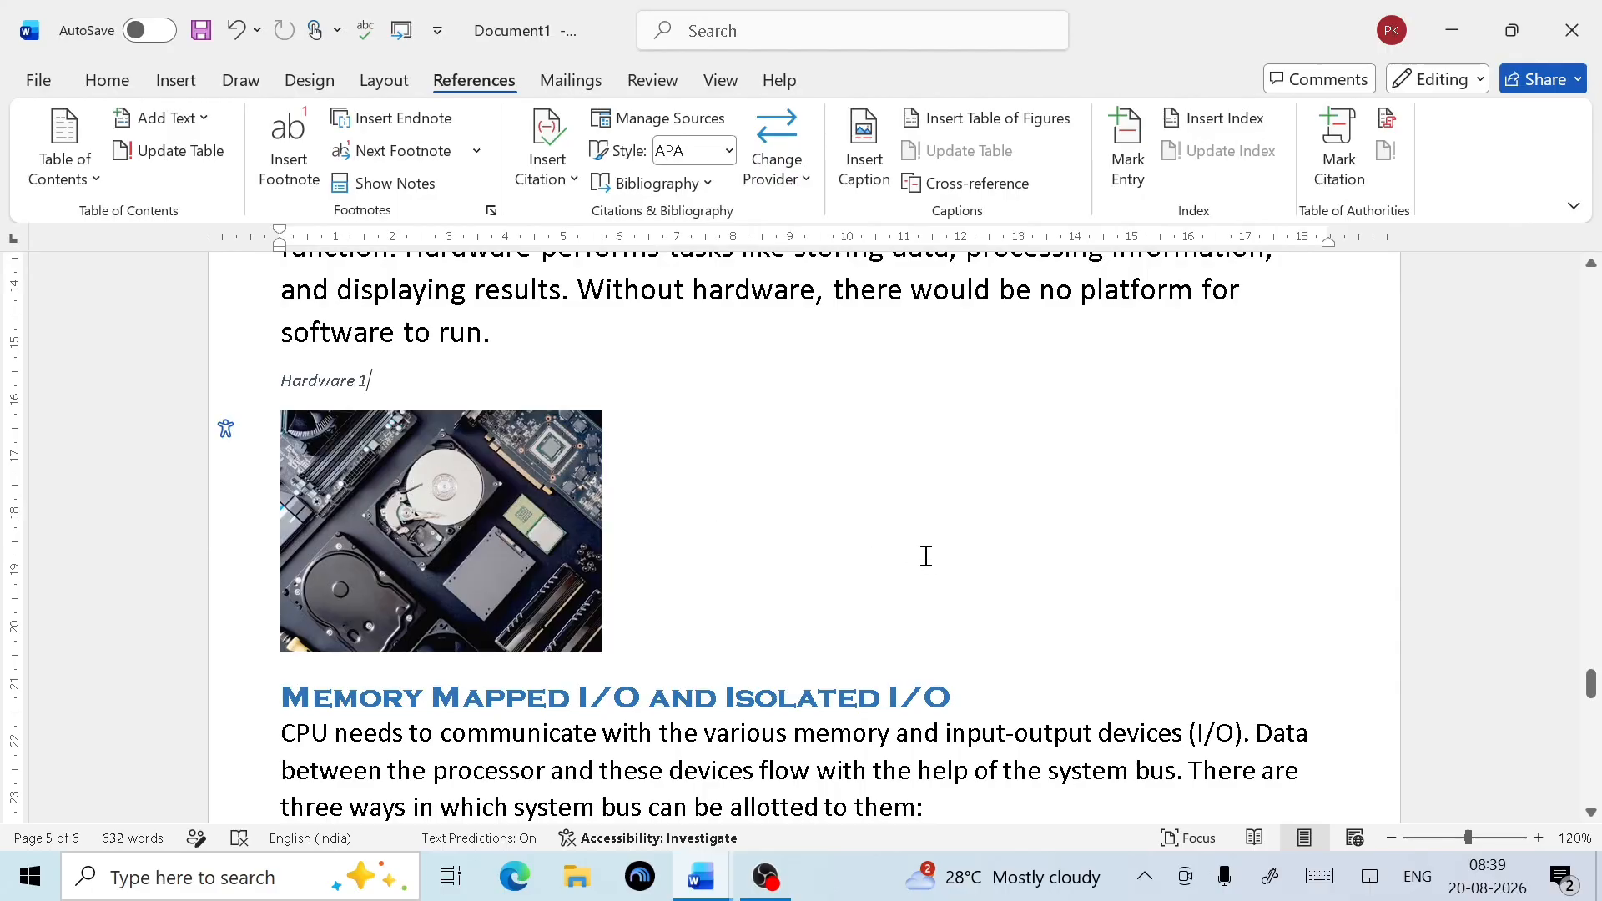
pyautogui.scroll(10, 922, 554)
# Update the entire table of figures so it lists Software 1 on page 5
pyautogui.scroll(20, 926, 556)
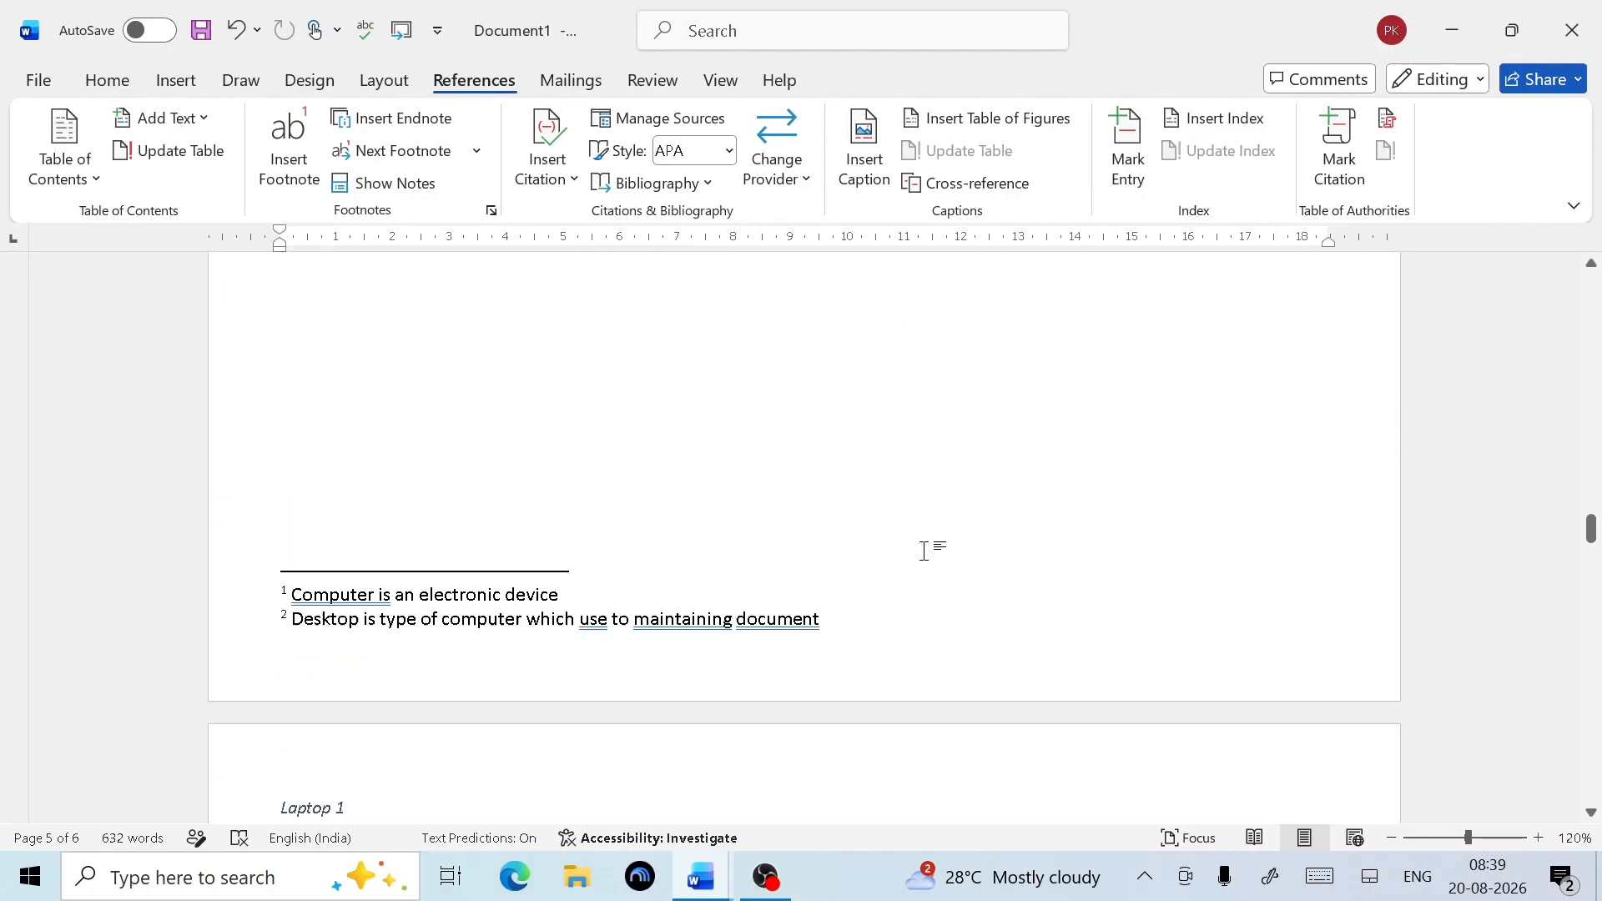
pyautogui.scroll(10, 925, 534)
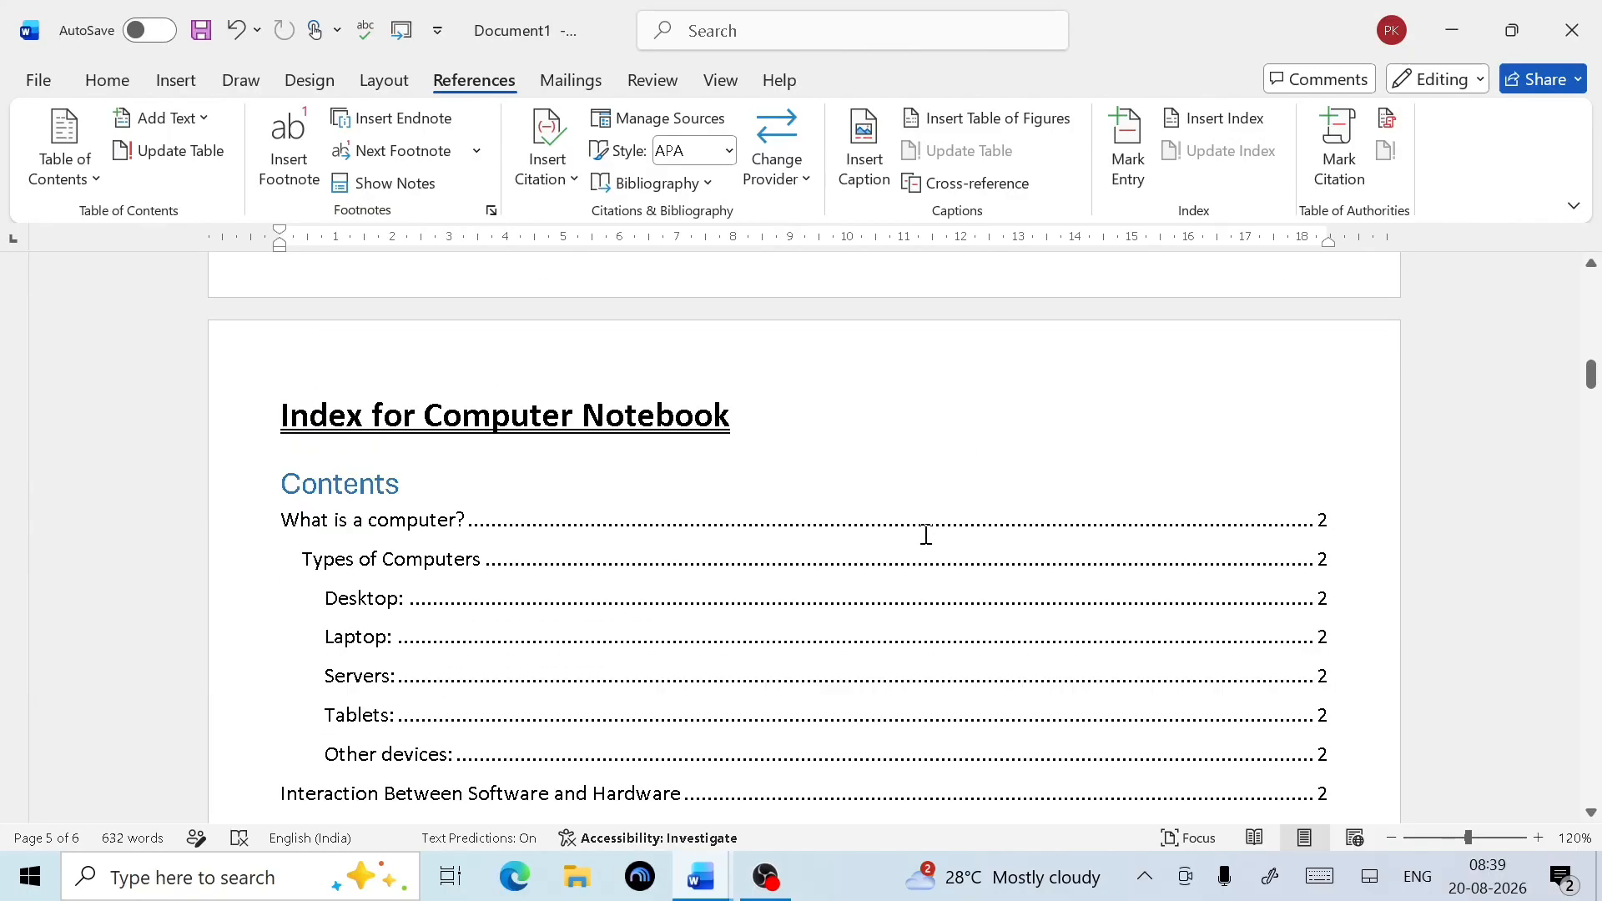
pyautogui.scroll(-8, 923, 530)
pyautogui.scroll(1, 380, 472)
pyautogui.scroll(2, 381, 472)
pyautogui.click(306, 528)
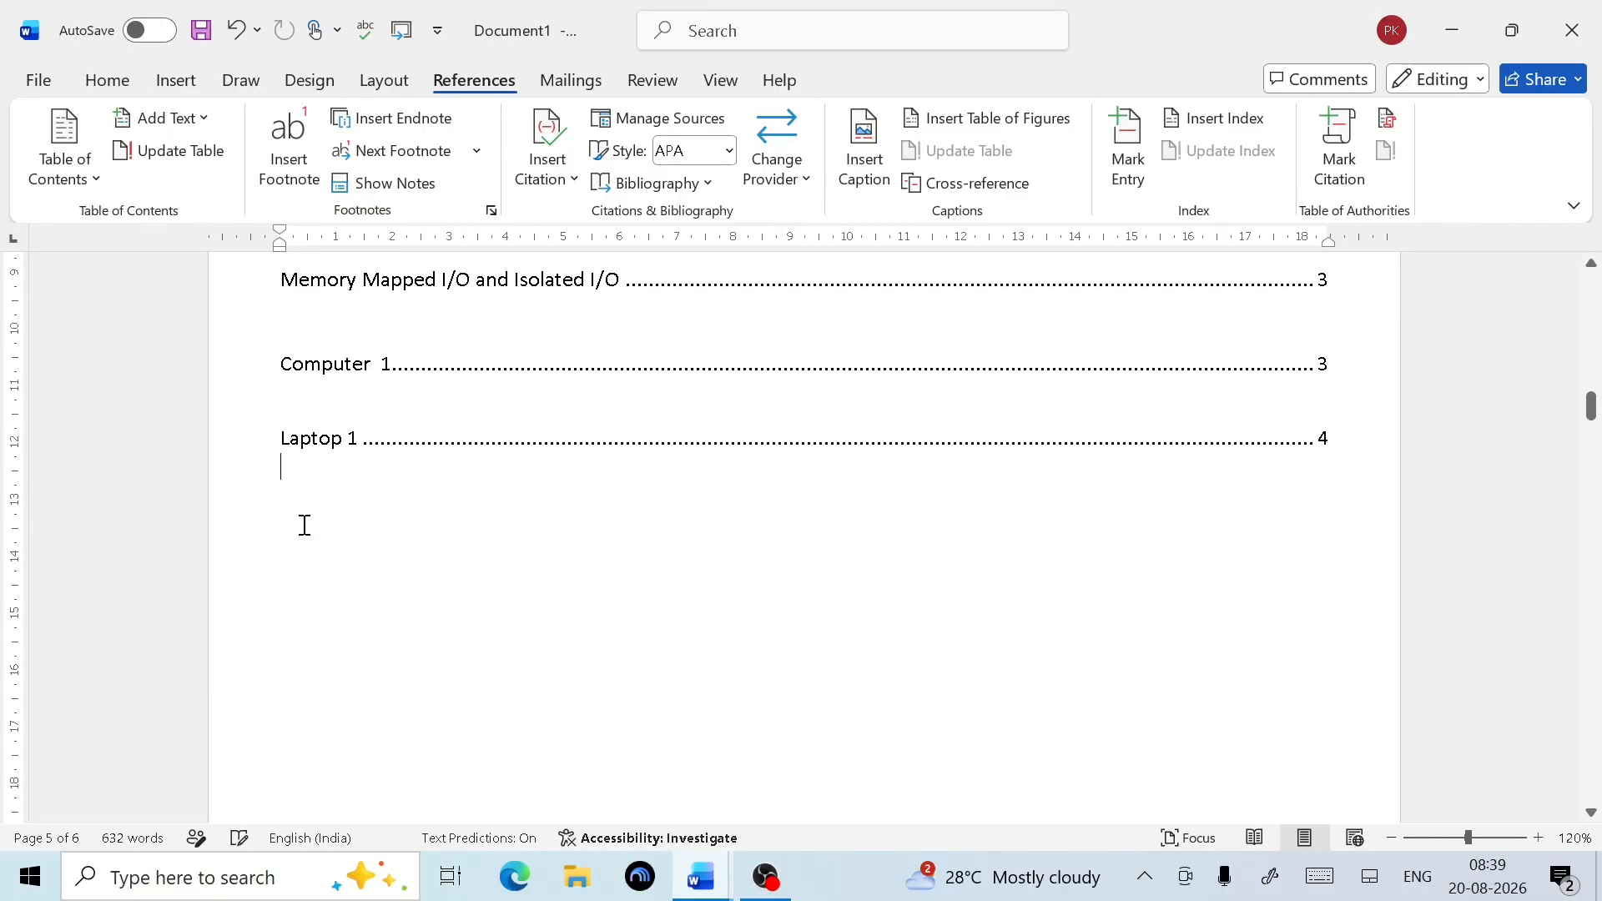
pyautogui.tripleClick(1341, 447)
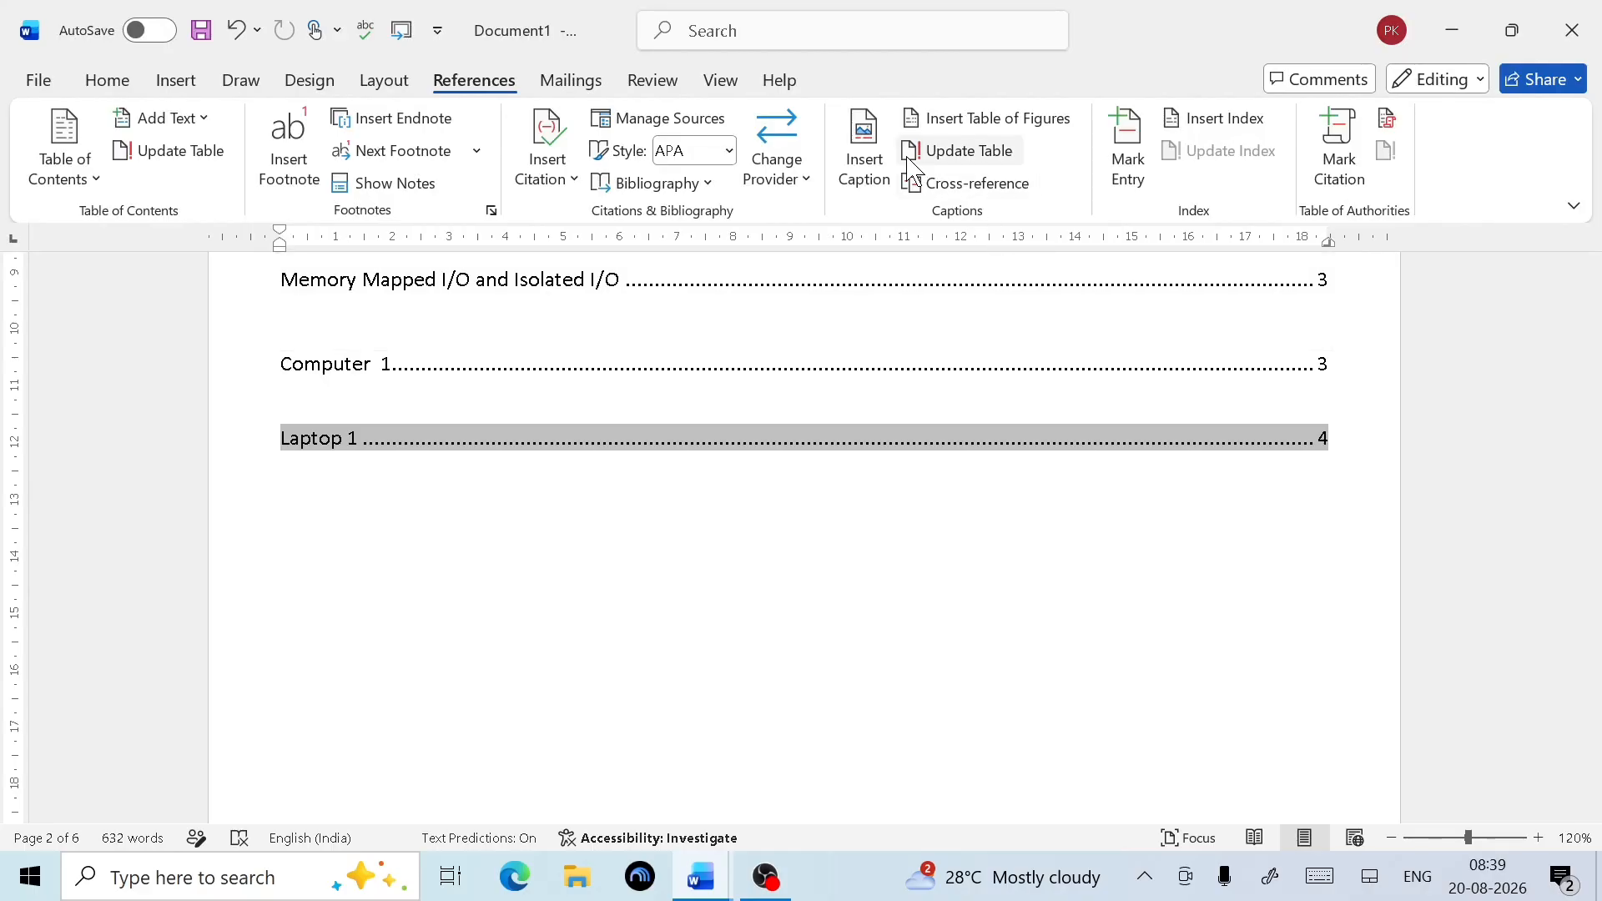
pyautogui.click(974, 154)
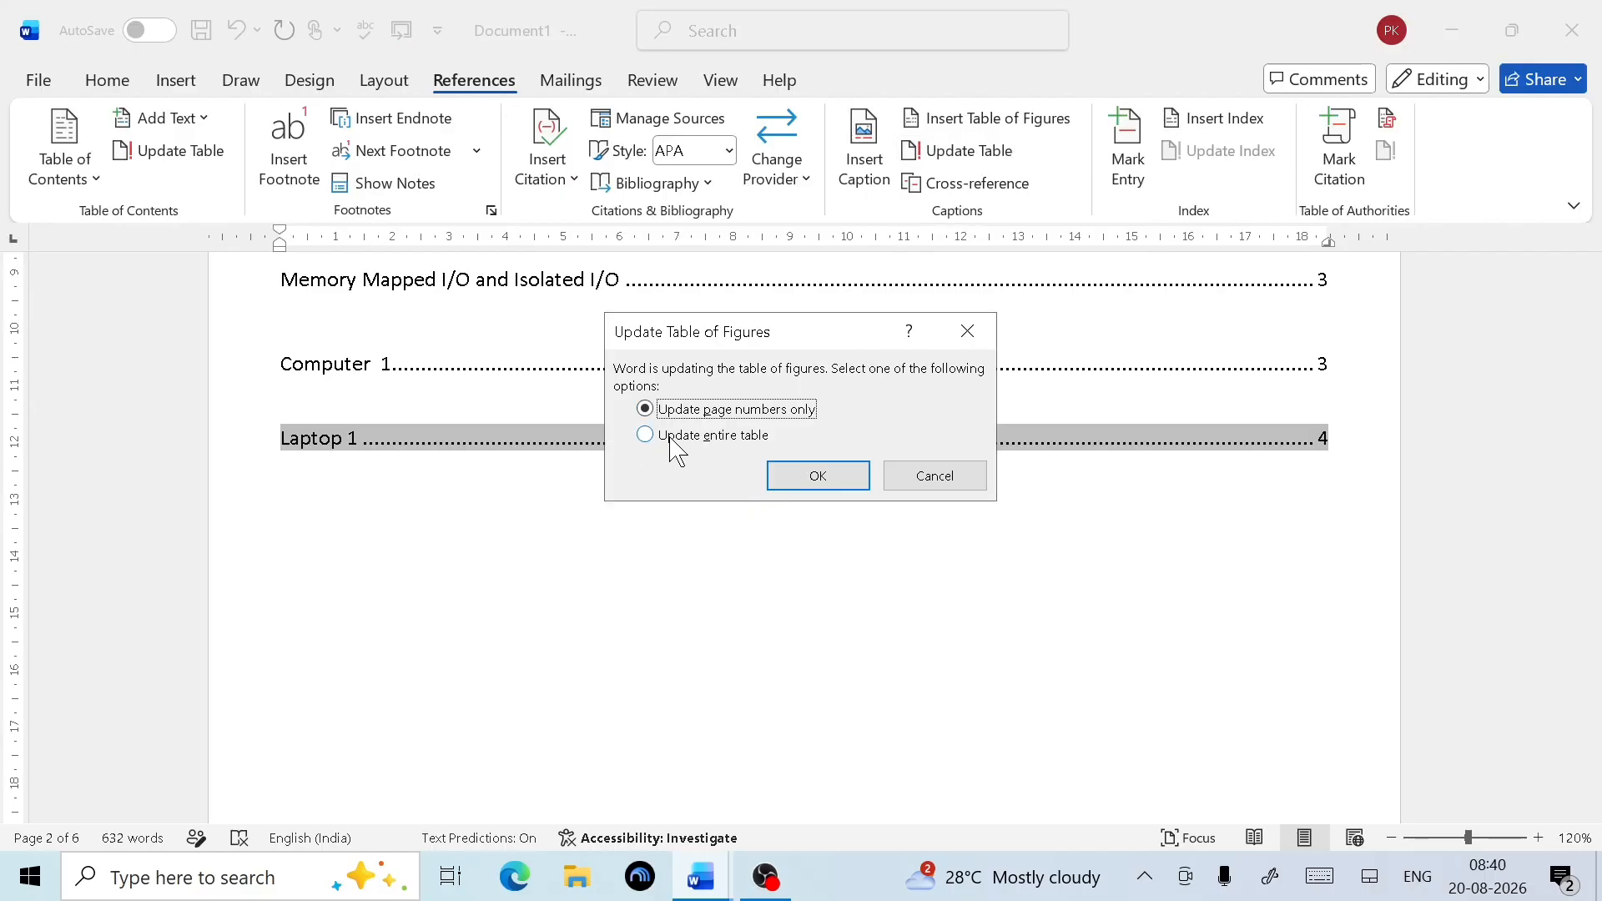
pyautogui.click(673, 440)
pyautogui.click(821, 477)
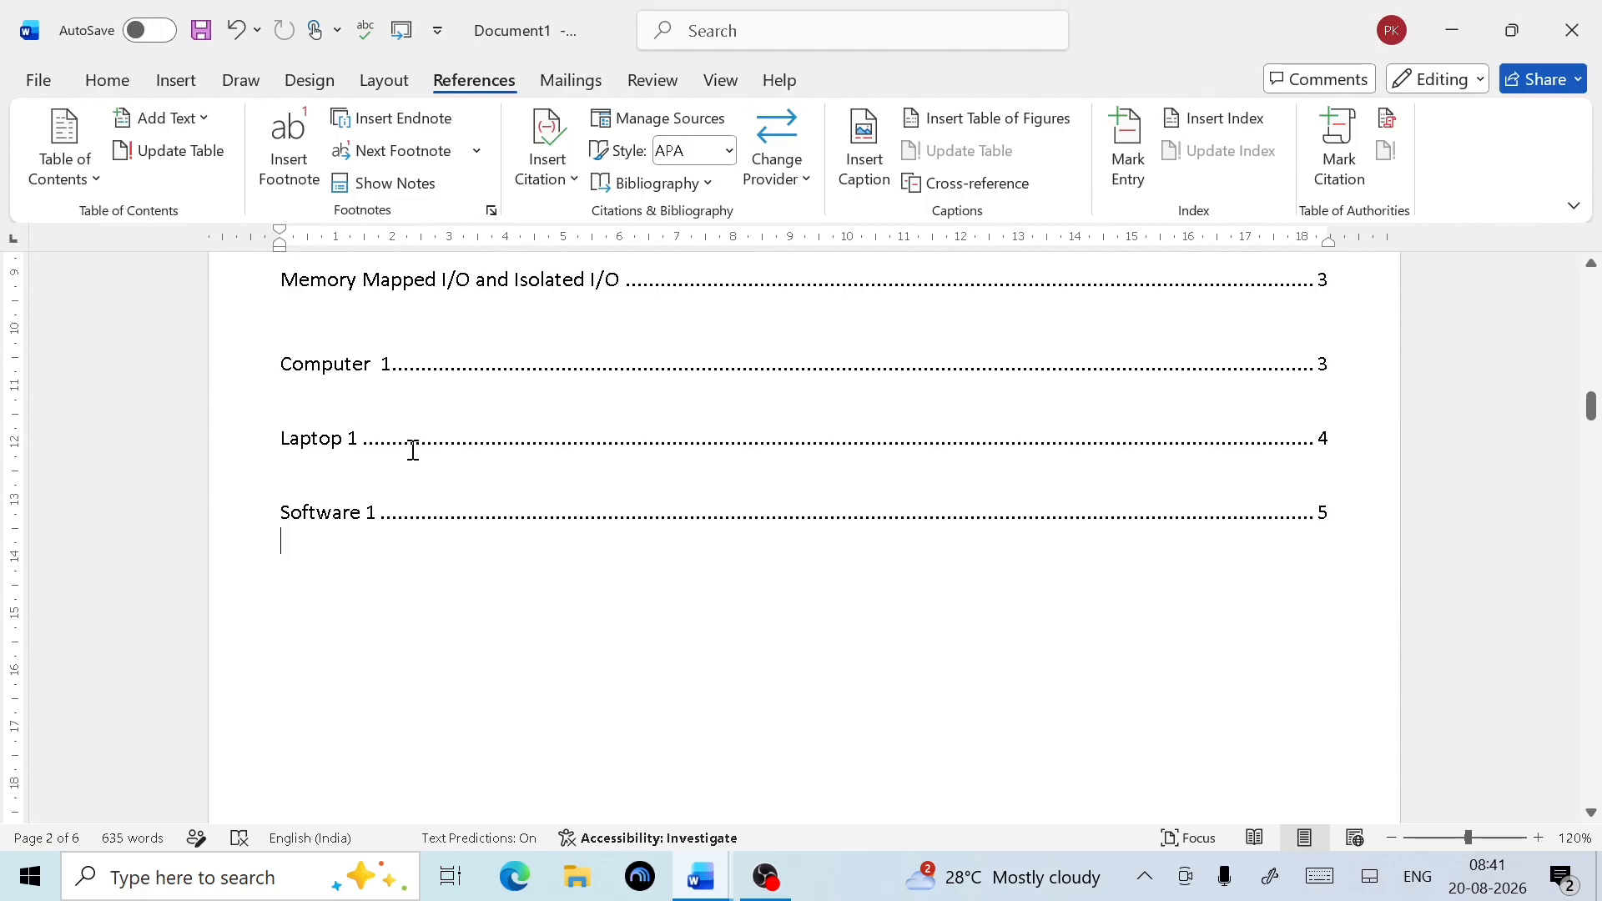
pyautogui.click(401, 547)
# Scroll down to the 'What is a computer?' heading and select its text
pyautogui.scroll(-6, 555, 570)
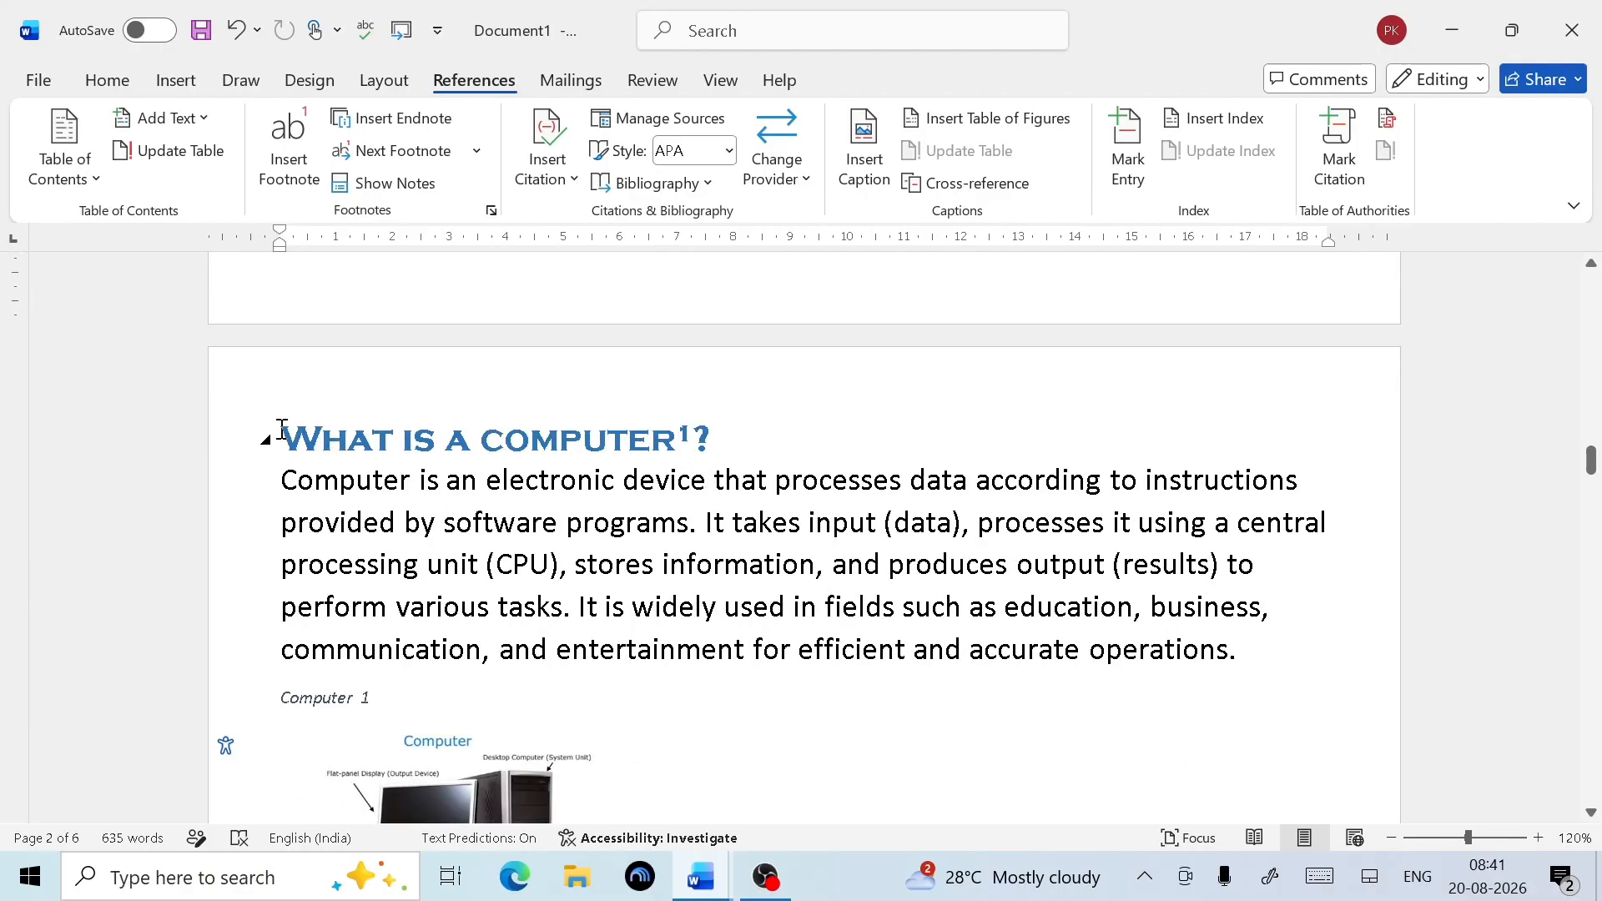
pyautogui.moveTo(291, 430); pyautogui.dragTo(641, 424)
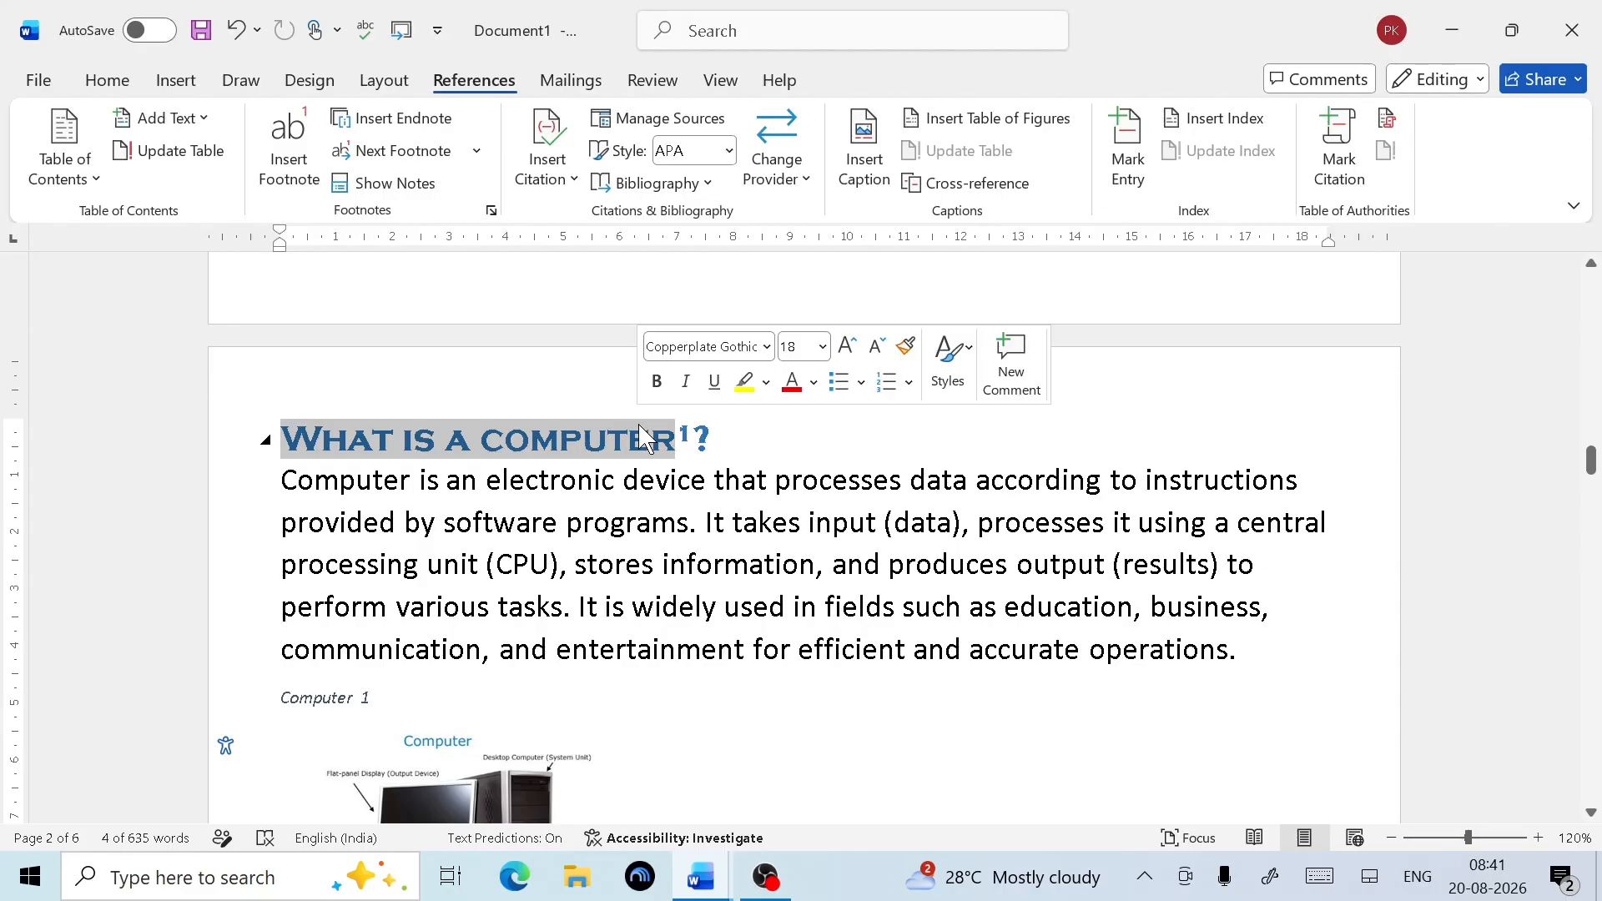
# Bookmark the 'What is a computer?' heading with the name Bookmark1
pyautogui.click(176, 81)
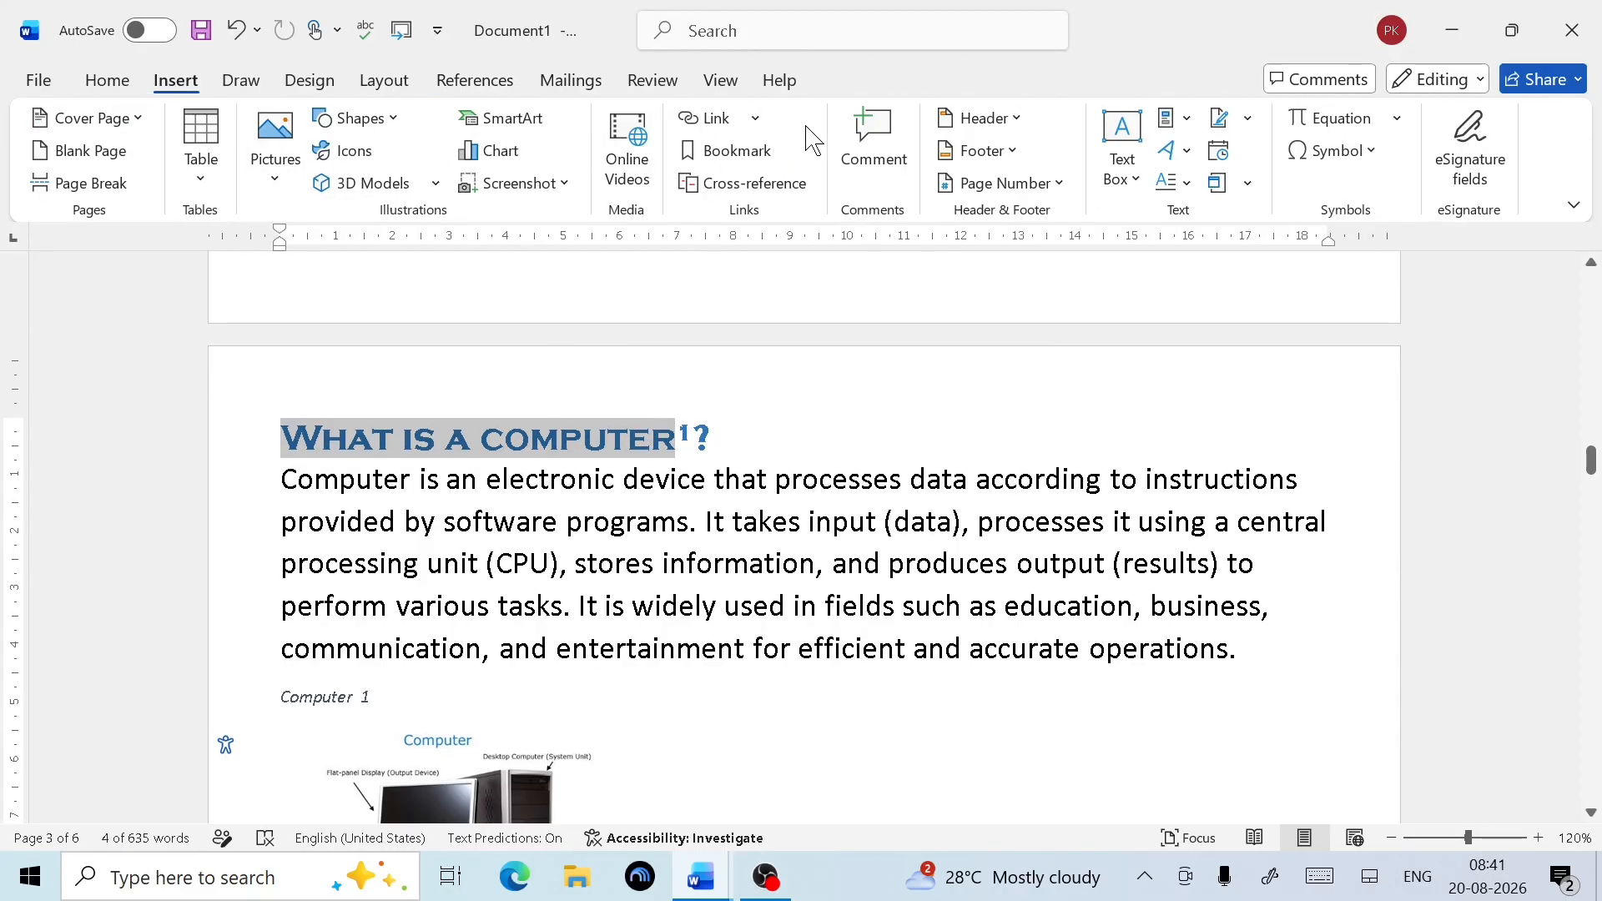
pyautogui.click(723, 152)
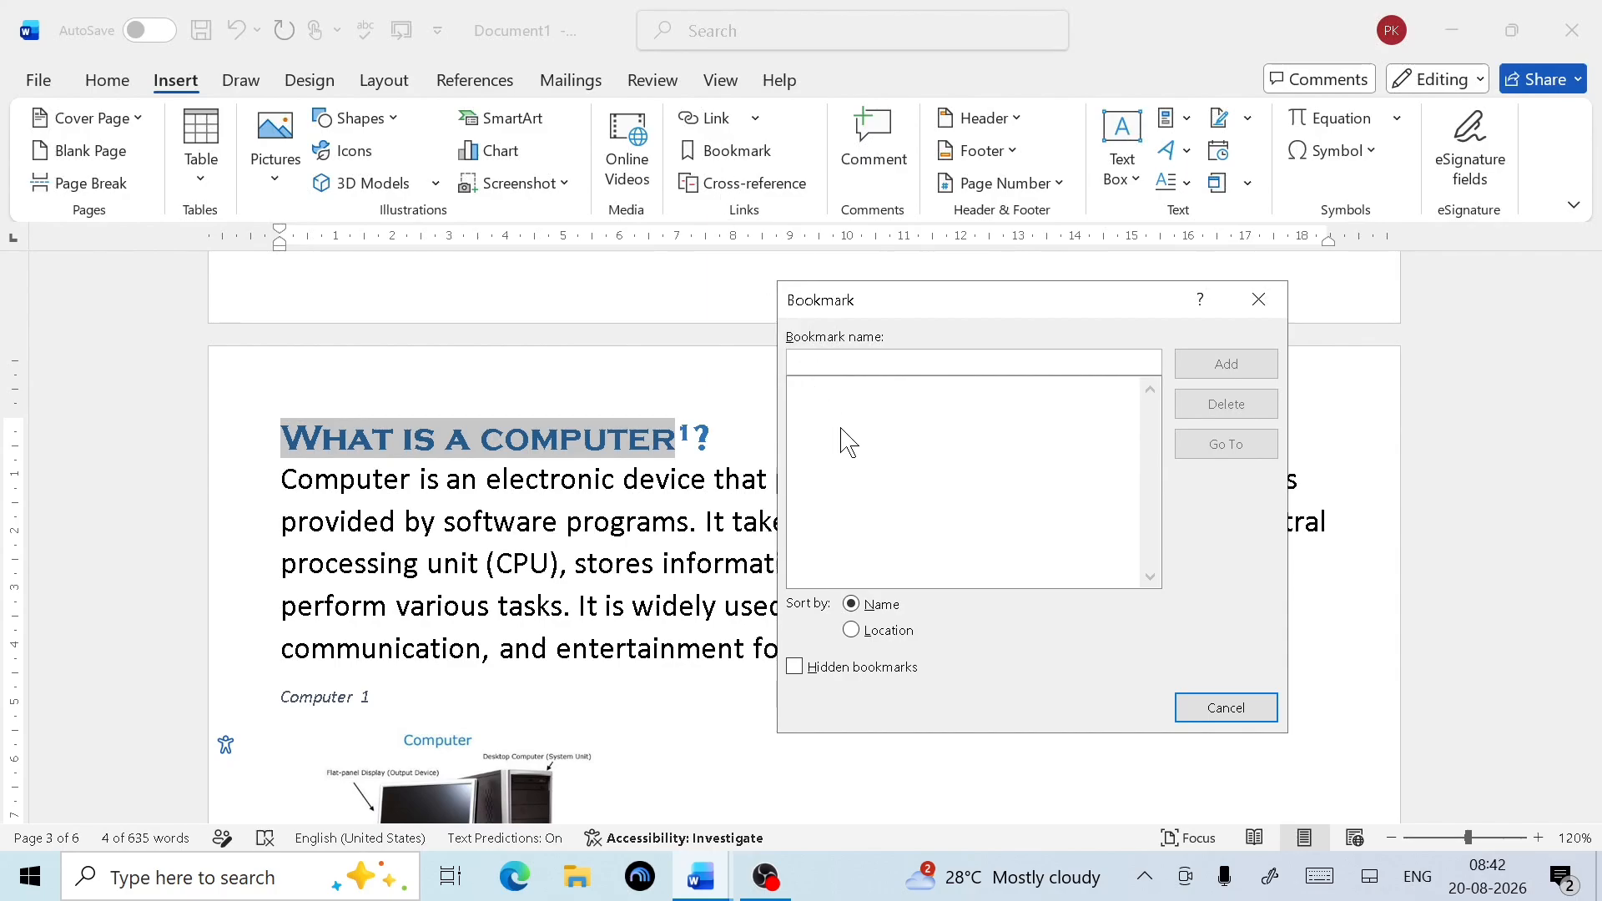
pyautogui.write('Bookmark1')
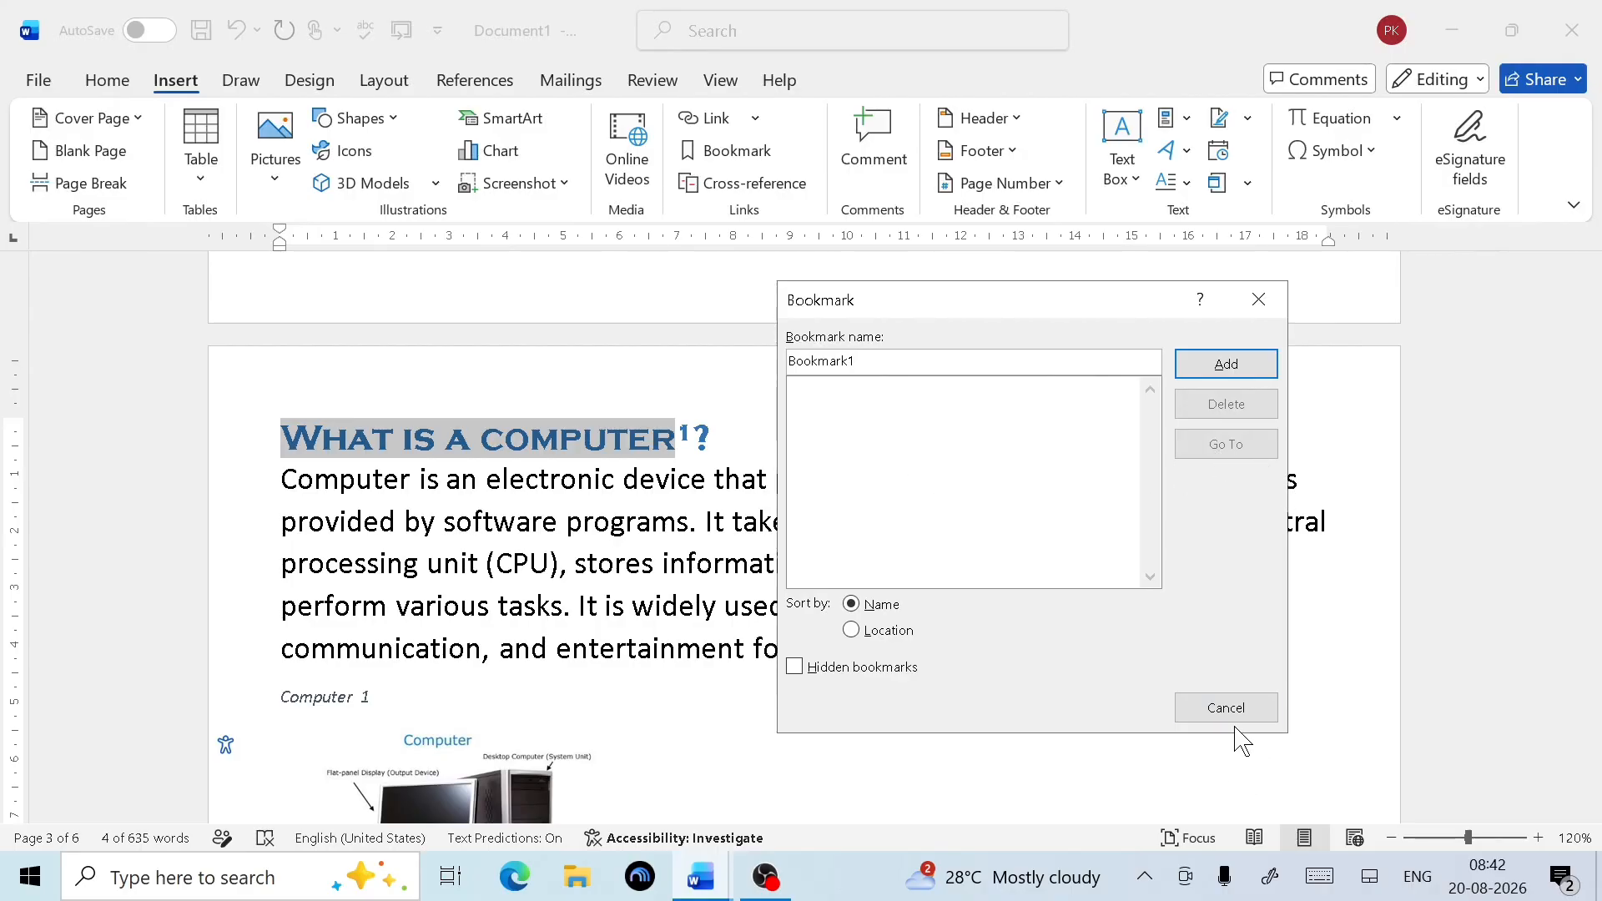
pyautogui.click(1233, 365)
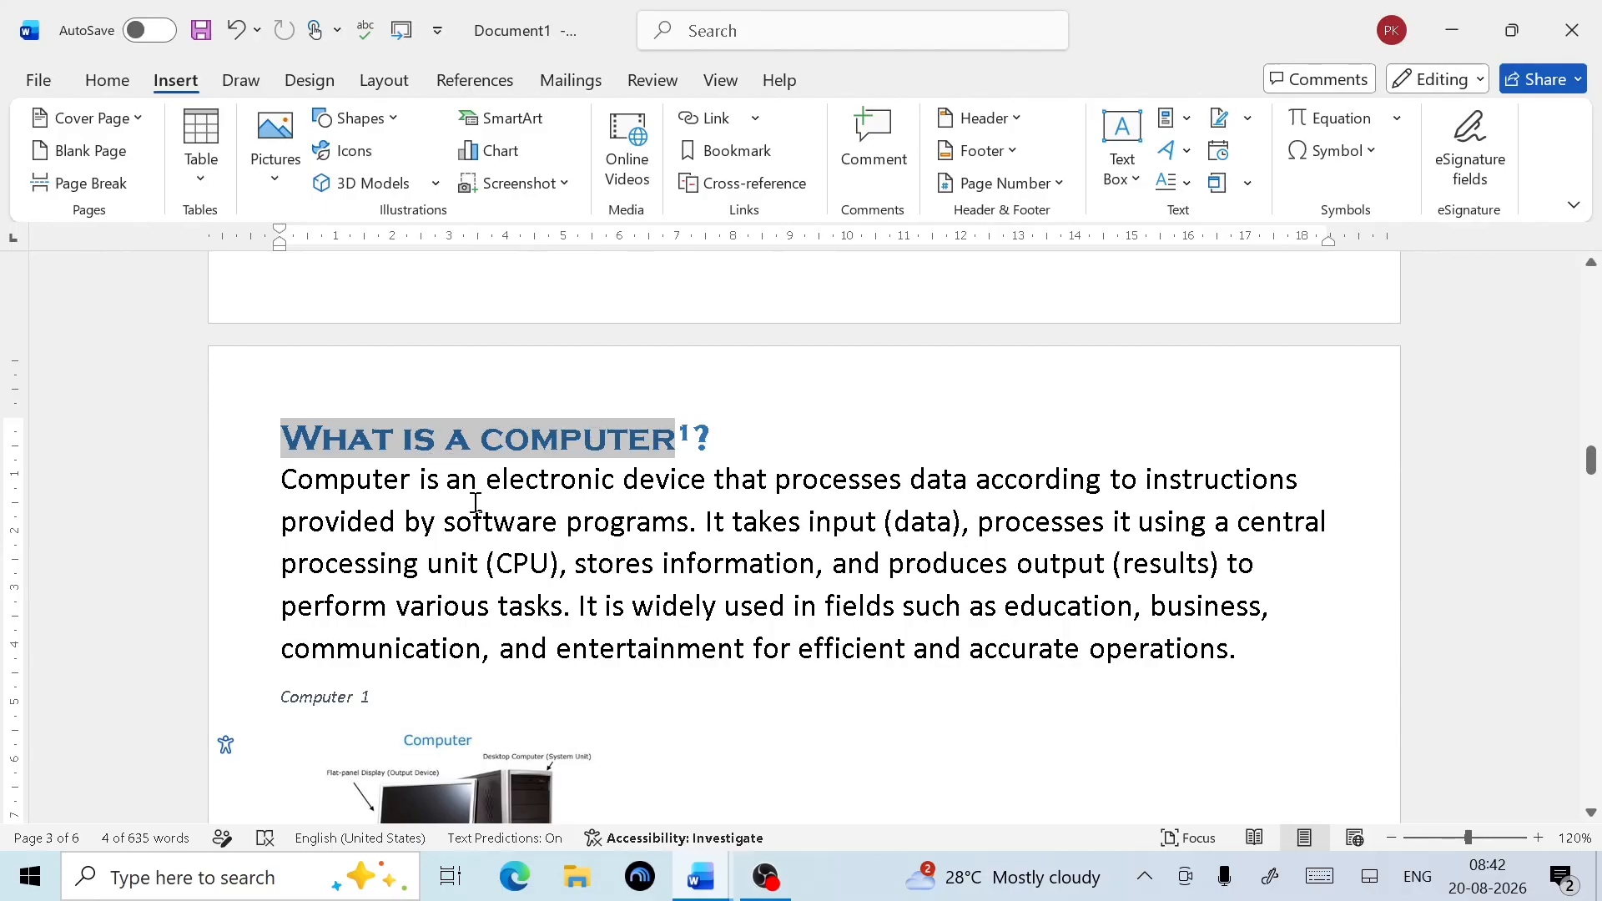
# Bookmark the Types of Computers heading as Bookmark2
pyautogui.scroll(-8, 476, 502)
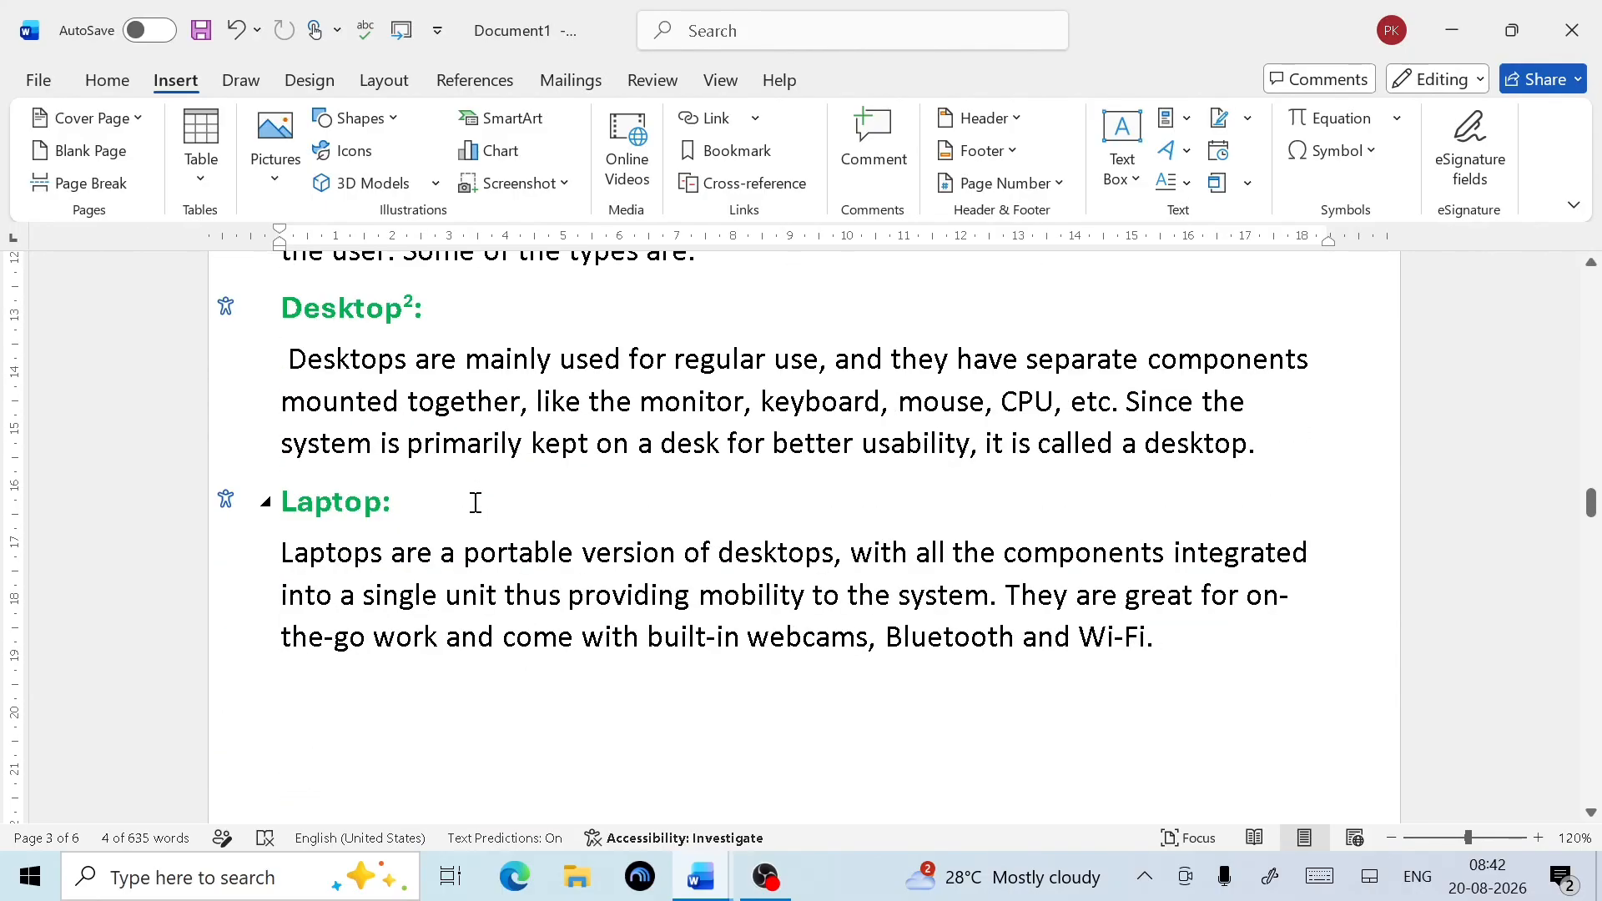
pyautogui.scroll(2, 475, 501)
pyautogui.moveTo(597, 379); pyautogui.dragTo(328, 388)
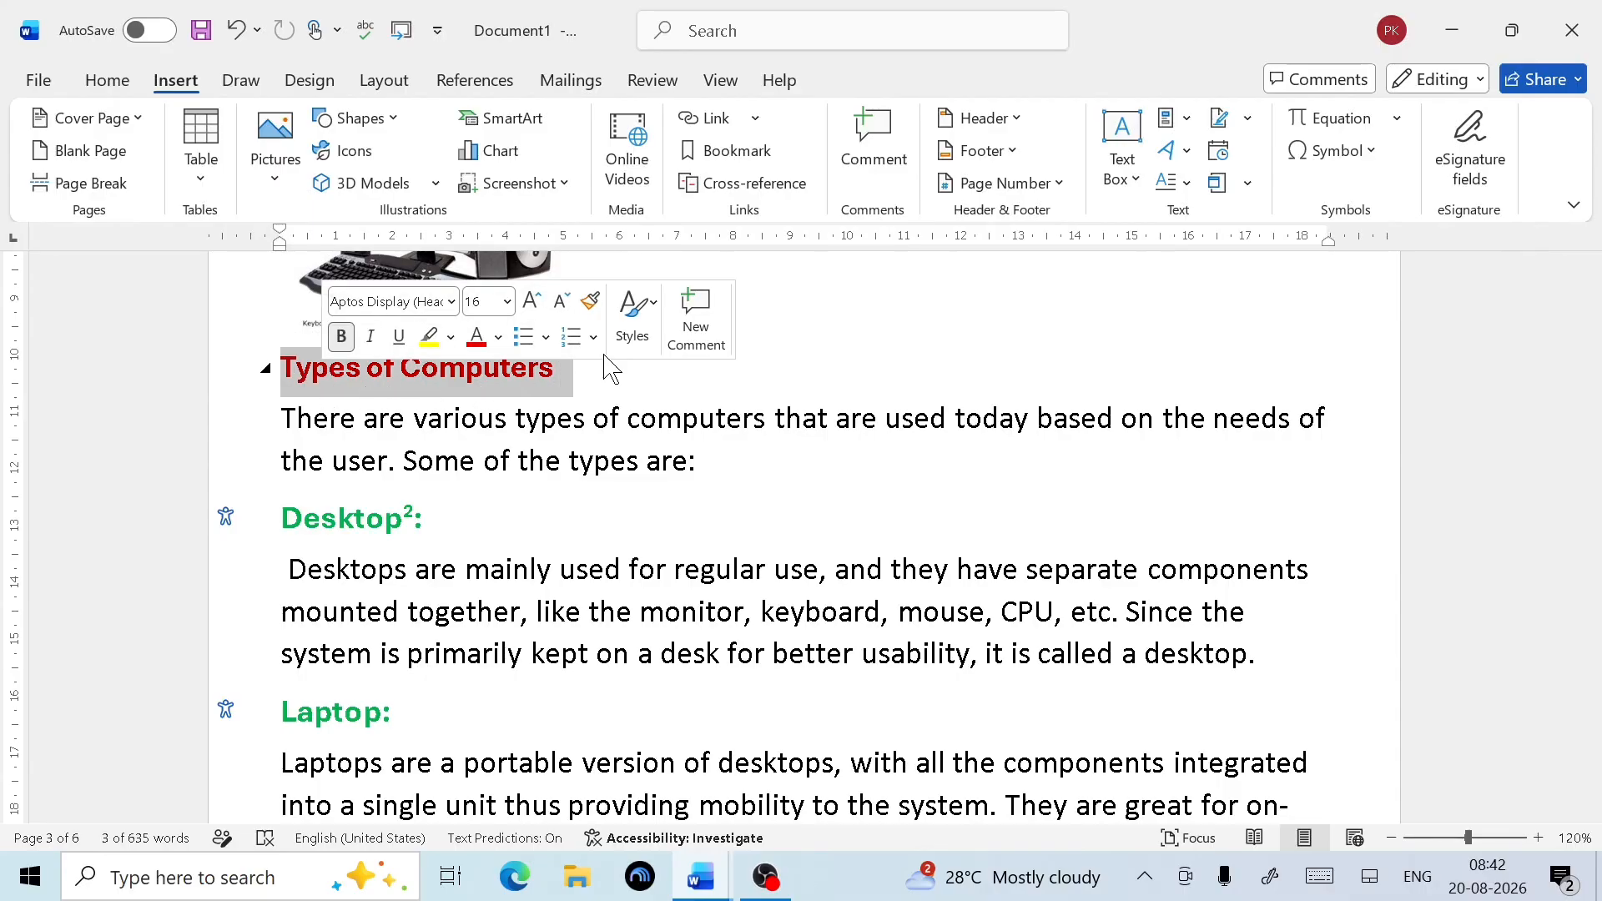
pyautogui.click(728, 152)
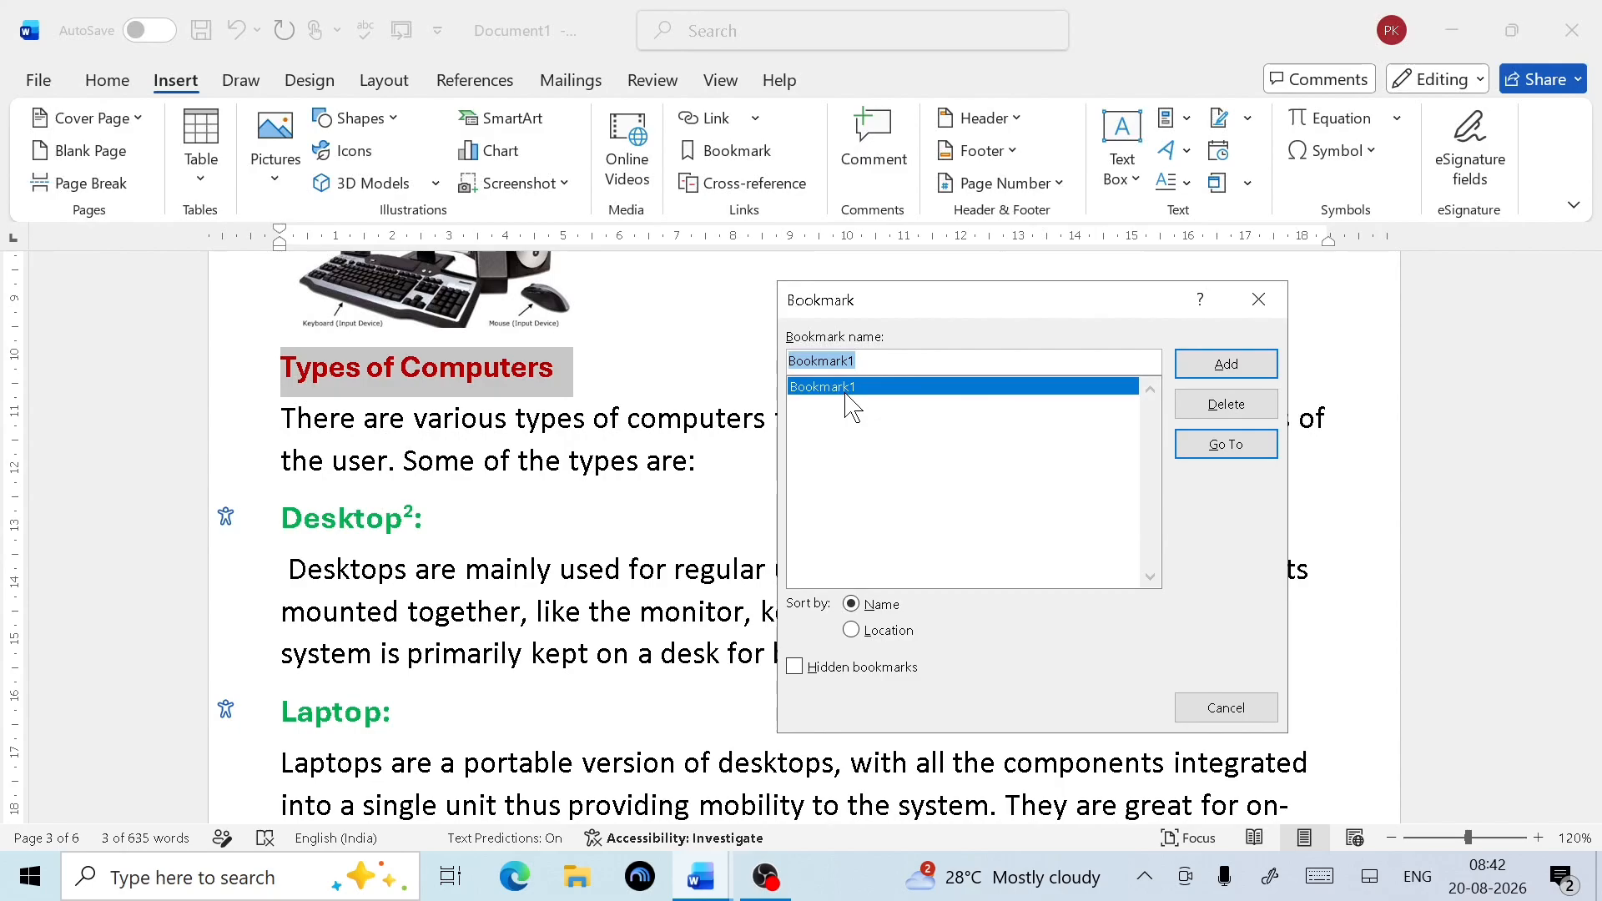
pyautogui.click(865, 366)
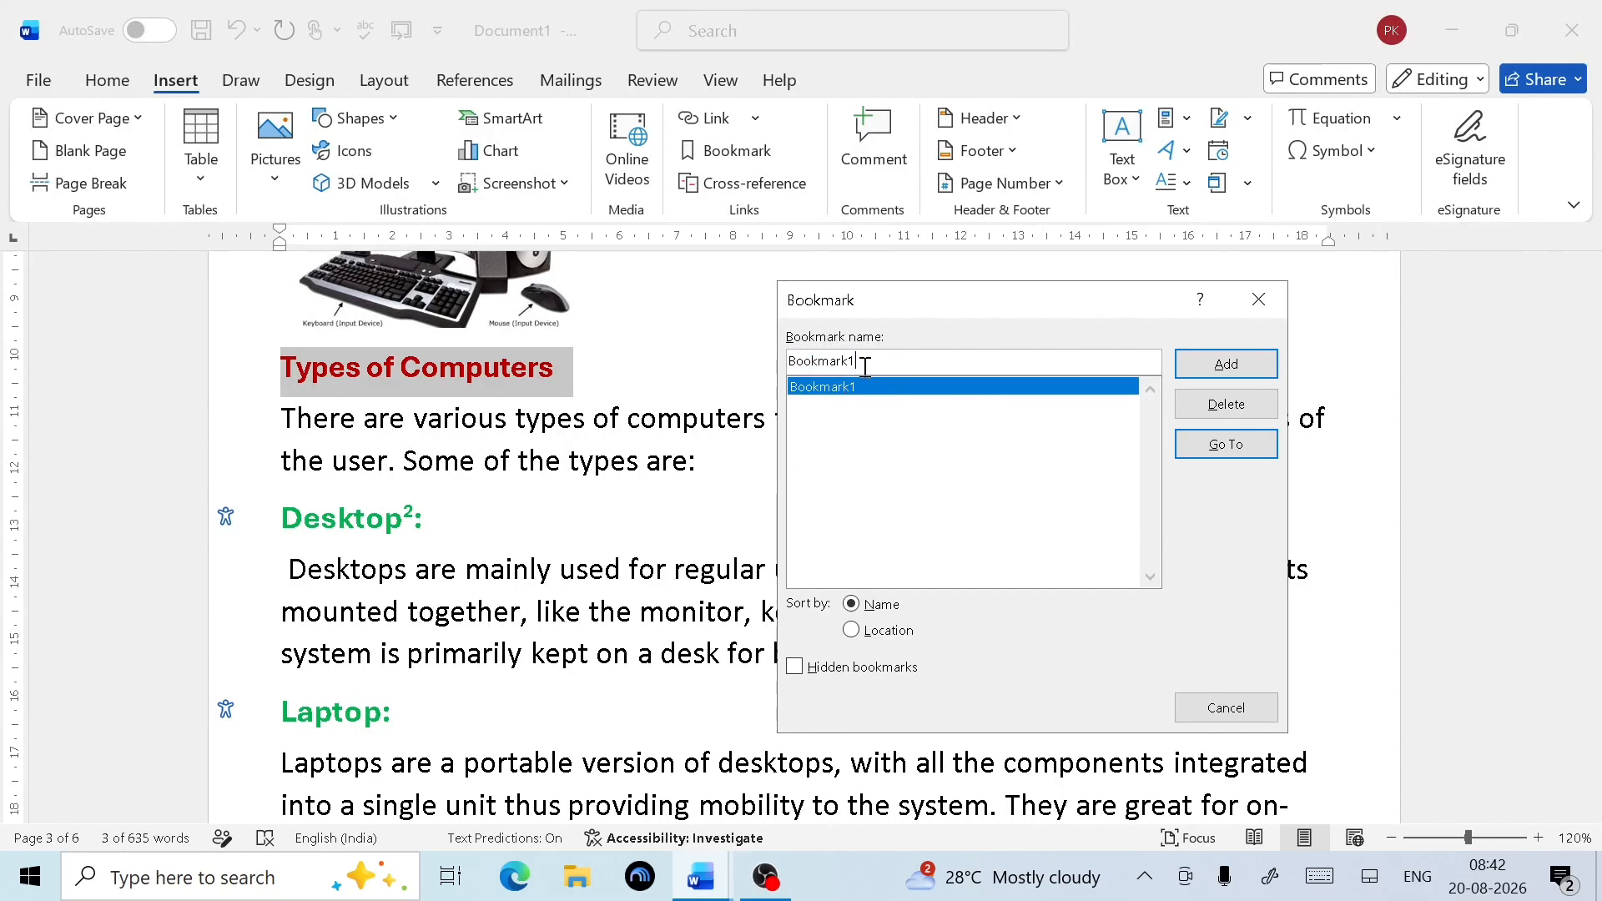
pyautogui.press('BackSpace')
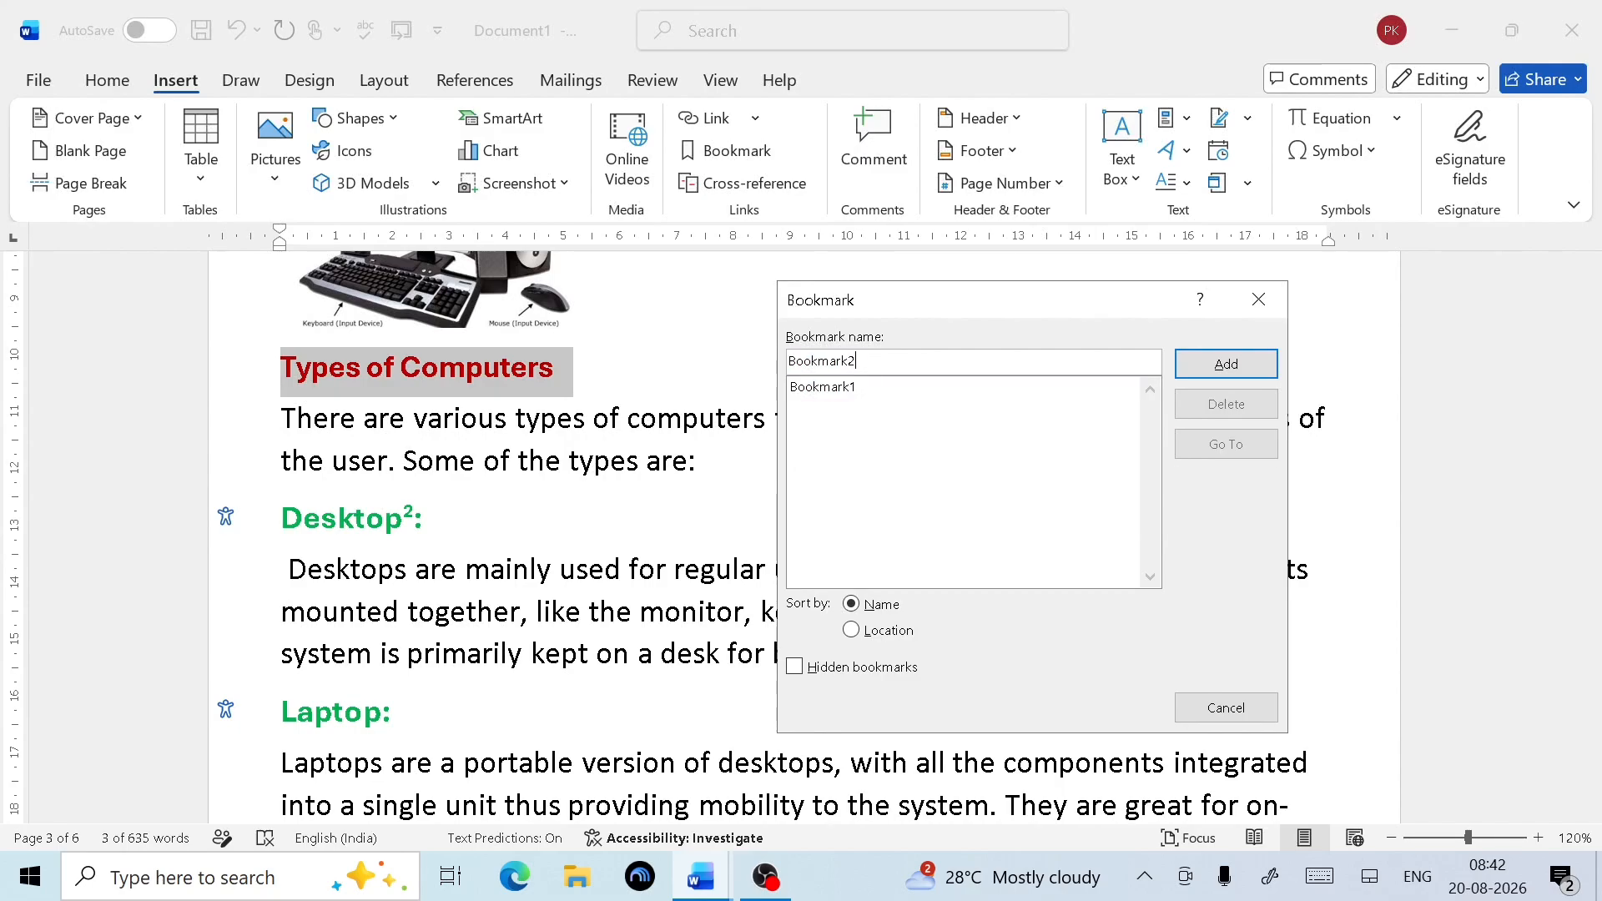
pyautogui.click(1240, 367)
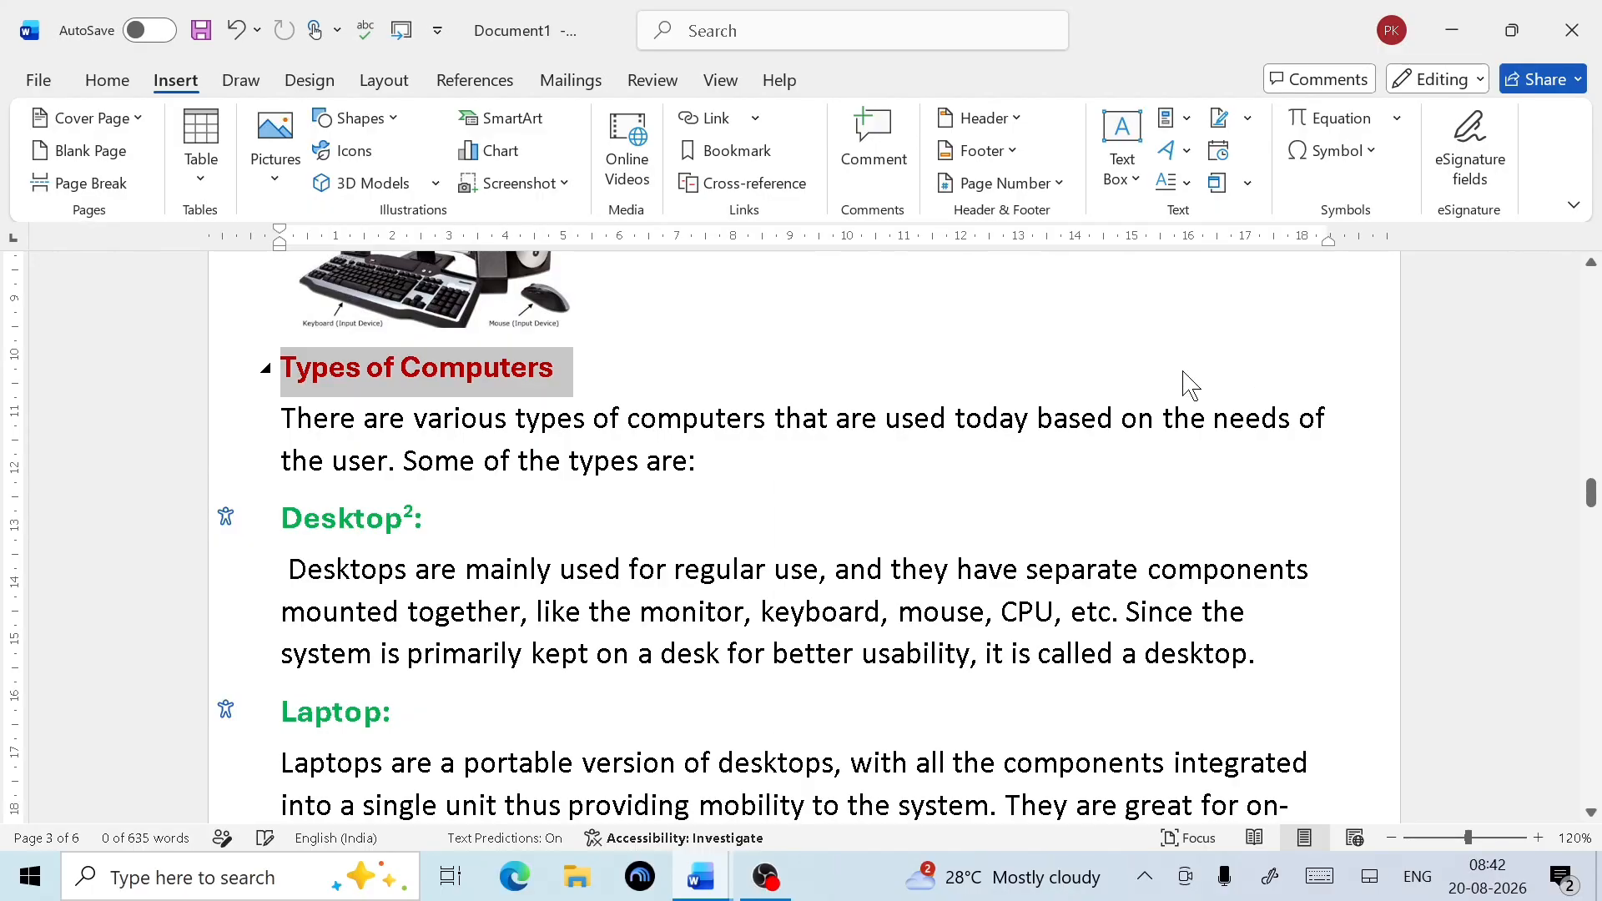
# Bookmark the Interaction Between Software and Hardware heading as Bookmark3
pyautogui.scroll(-15, 627, 415)
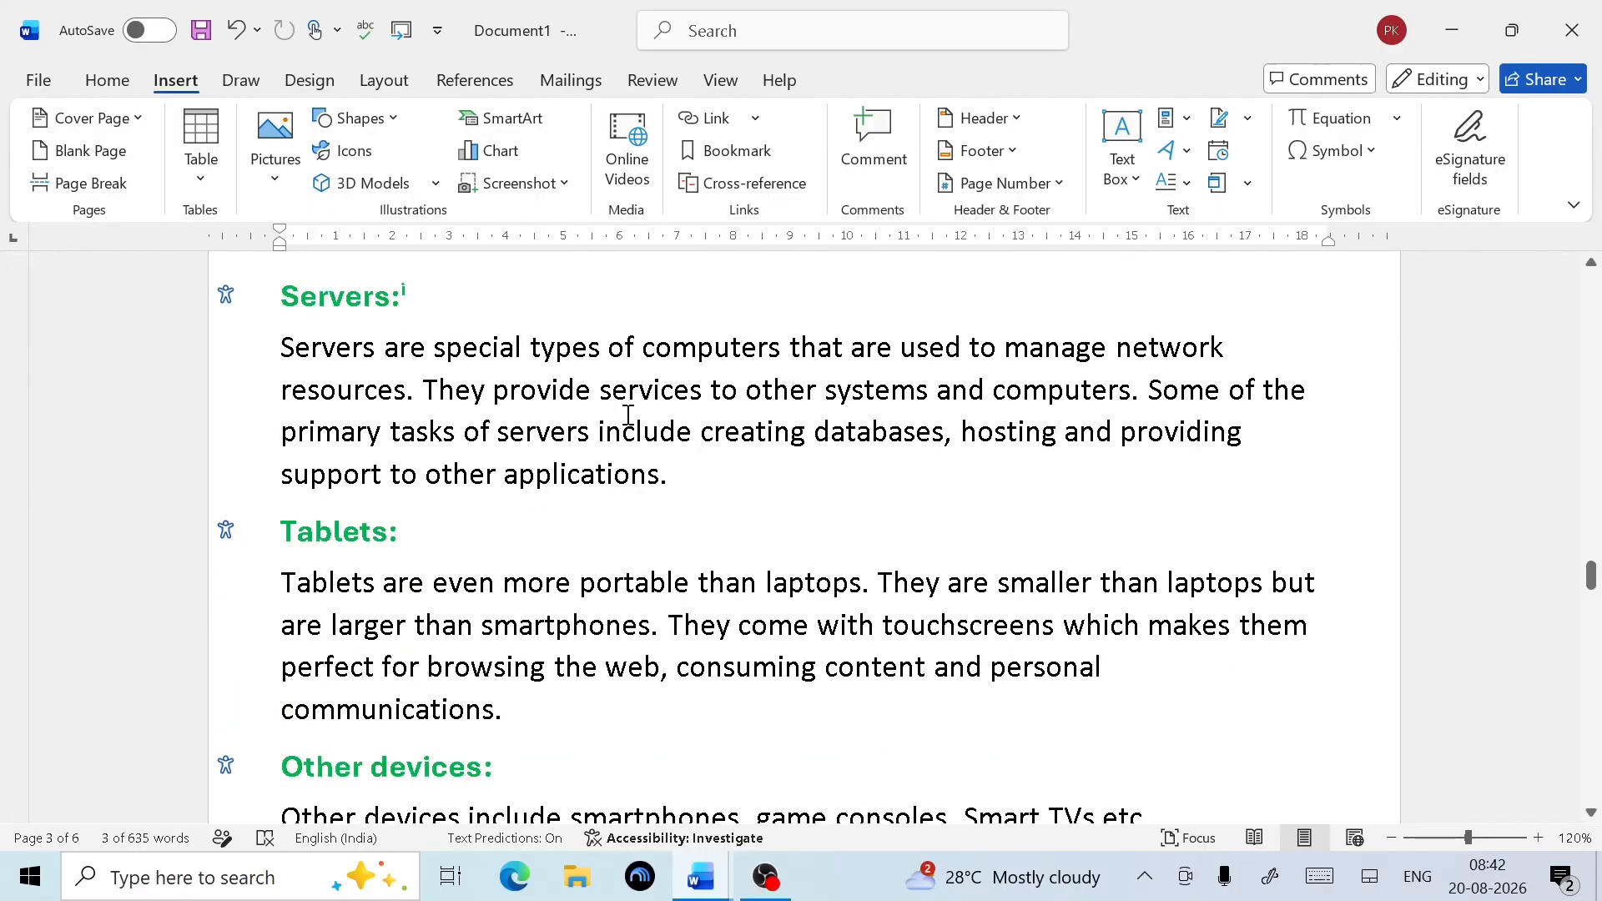
pyautogui.scroll(-3, 627, 414)
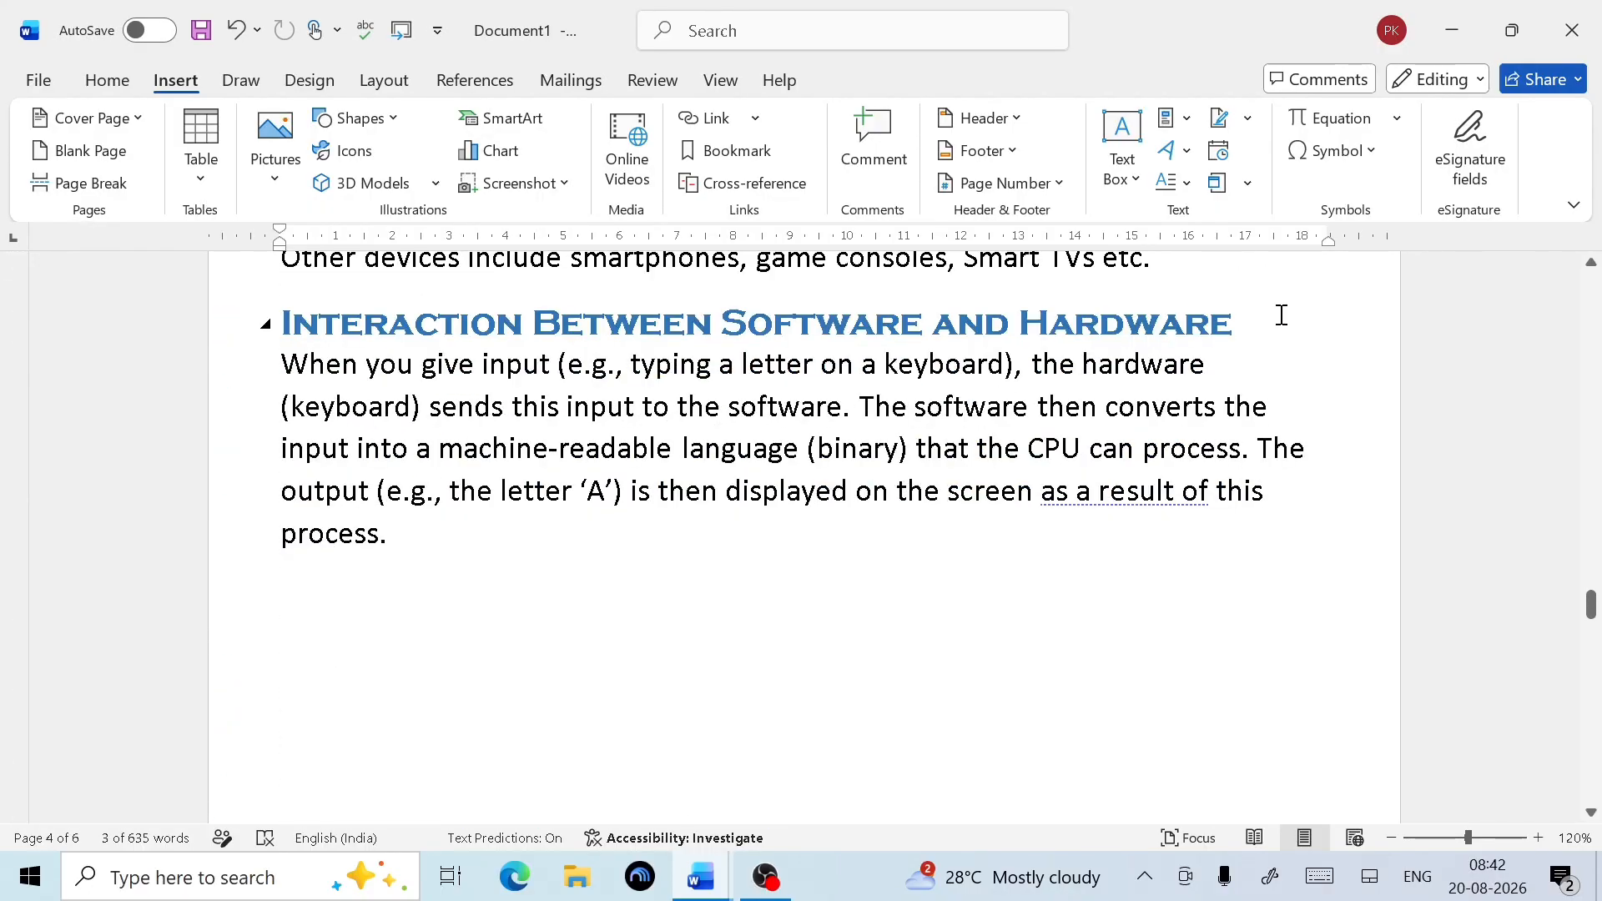
pyautogui.moveTo(1281, 315); pyautogui.dragTo(518, 310)
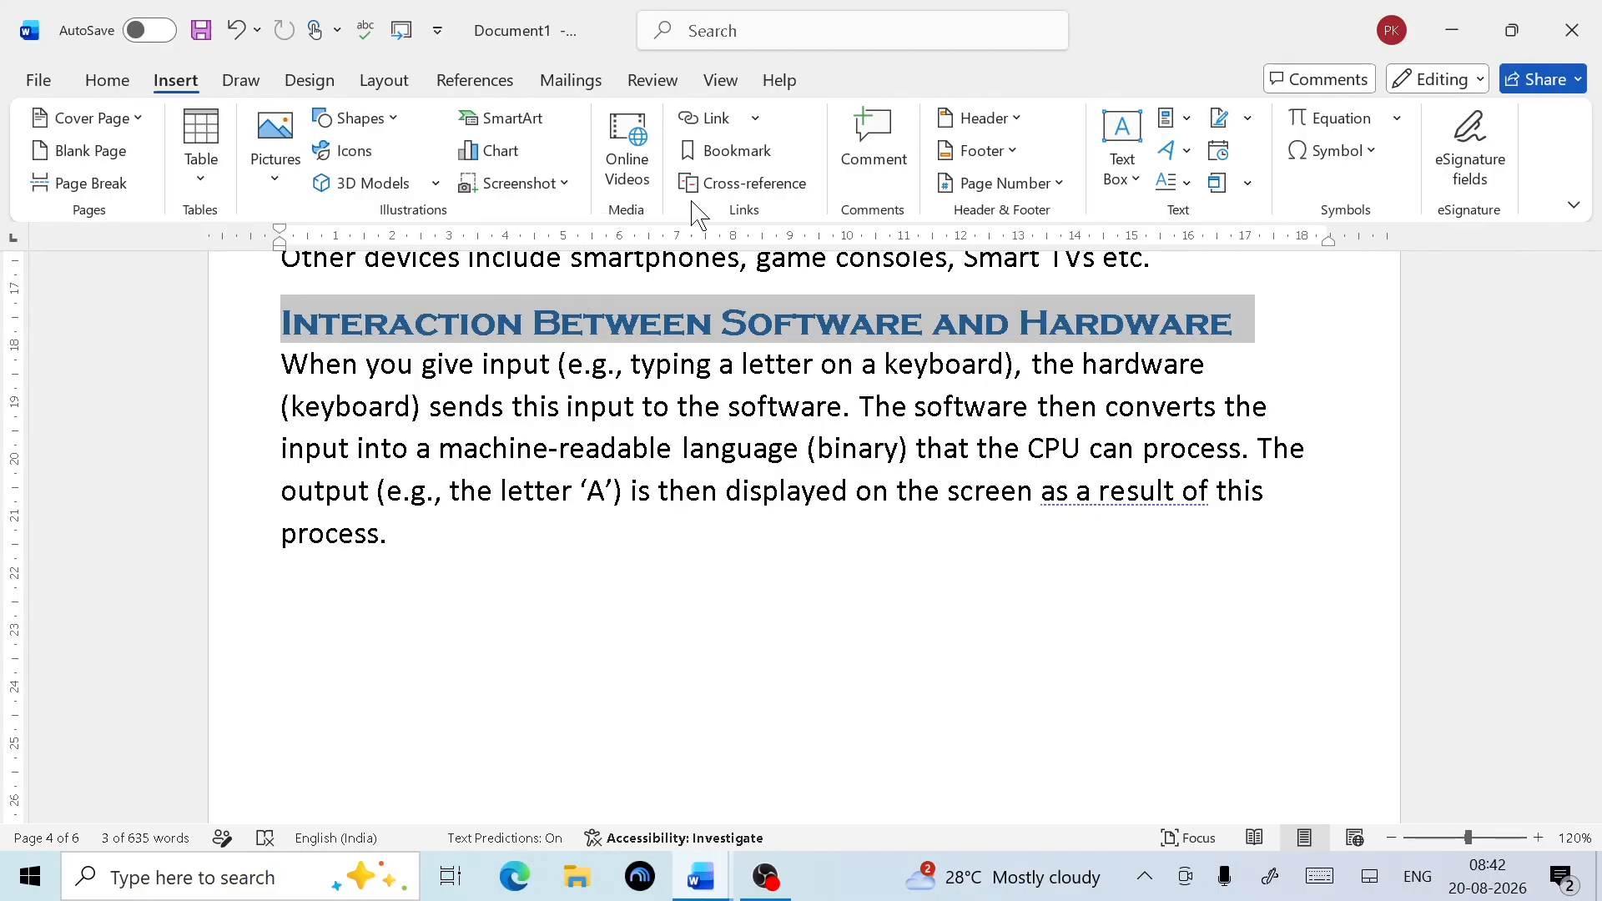
pyautogui.click(717, 150)
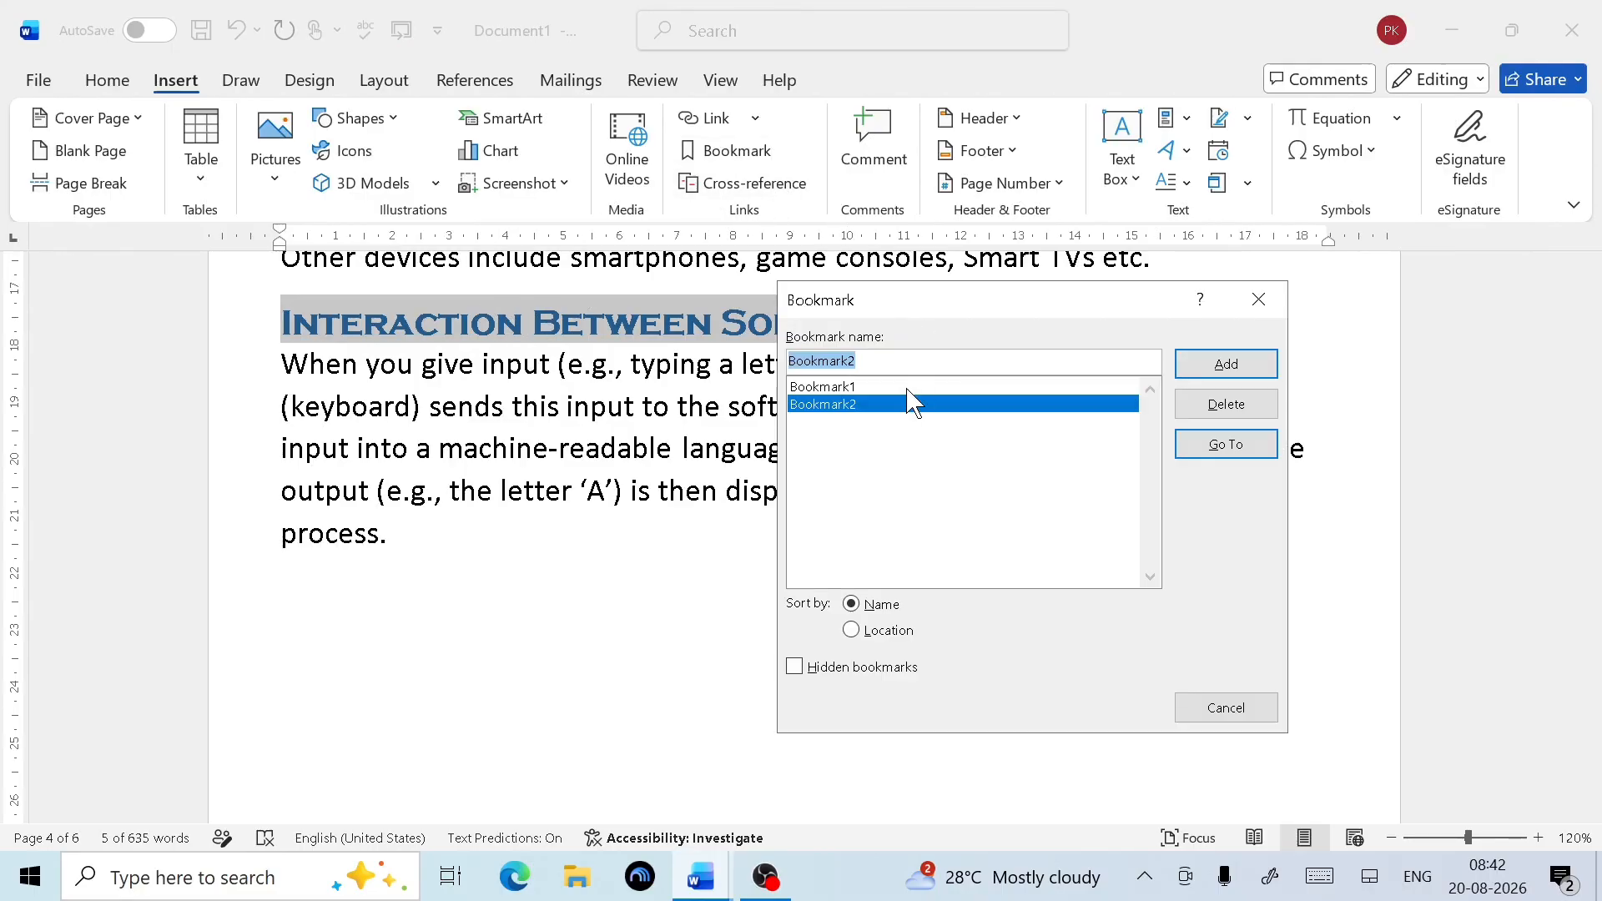
pyautogui.click(869, 364)
pyautogui.press('BackSpace')
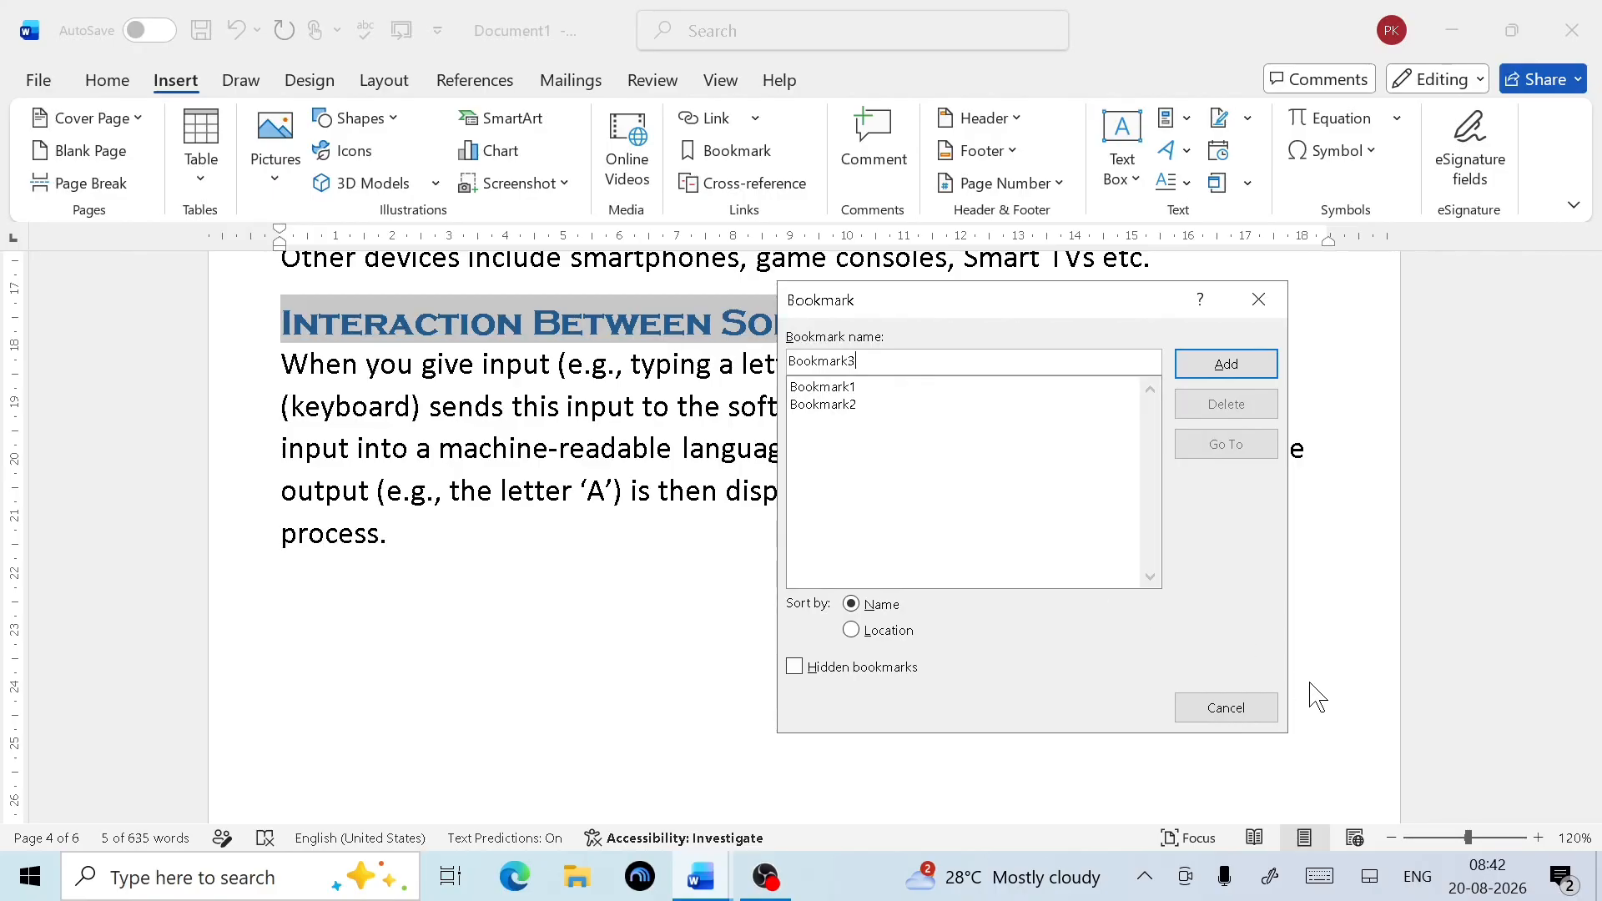
pyautogui.click(1230, 373)
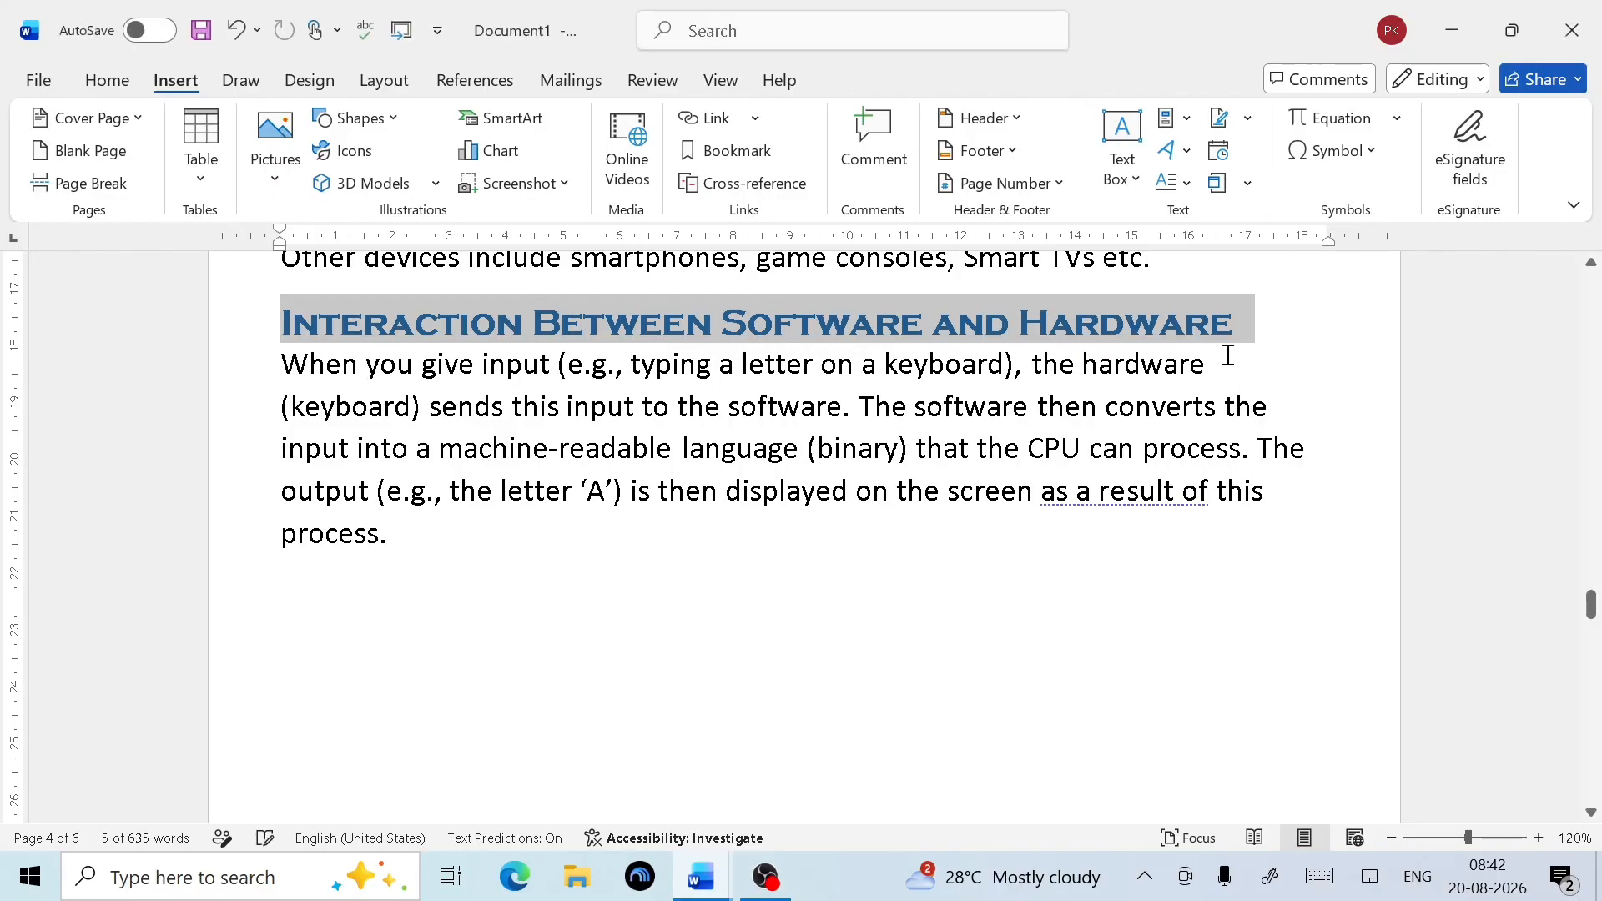
pyautogui.click(800, 656)
pyautogui.scroll(20, 826, 659)
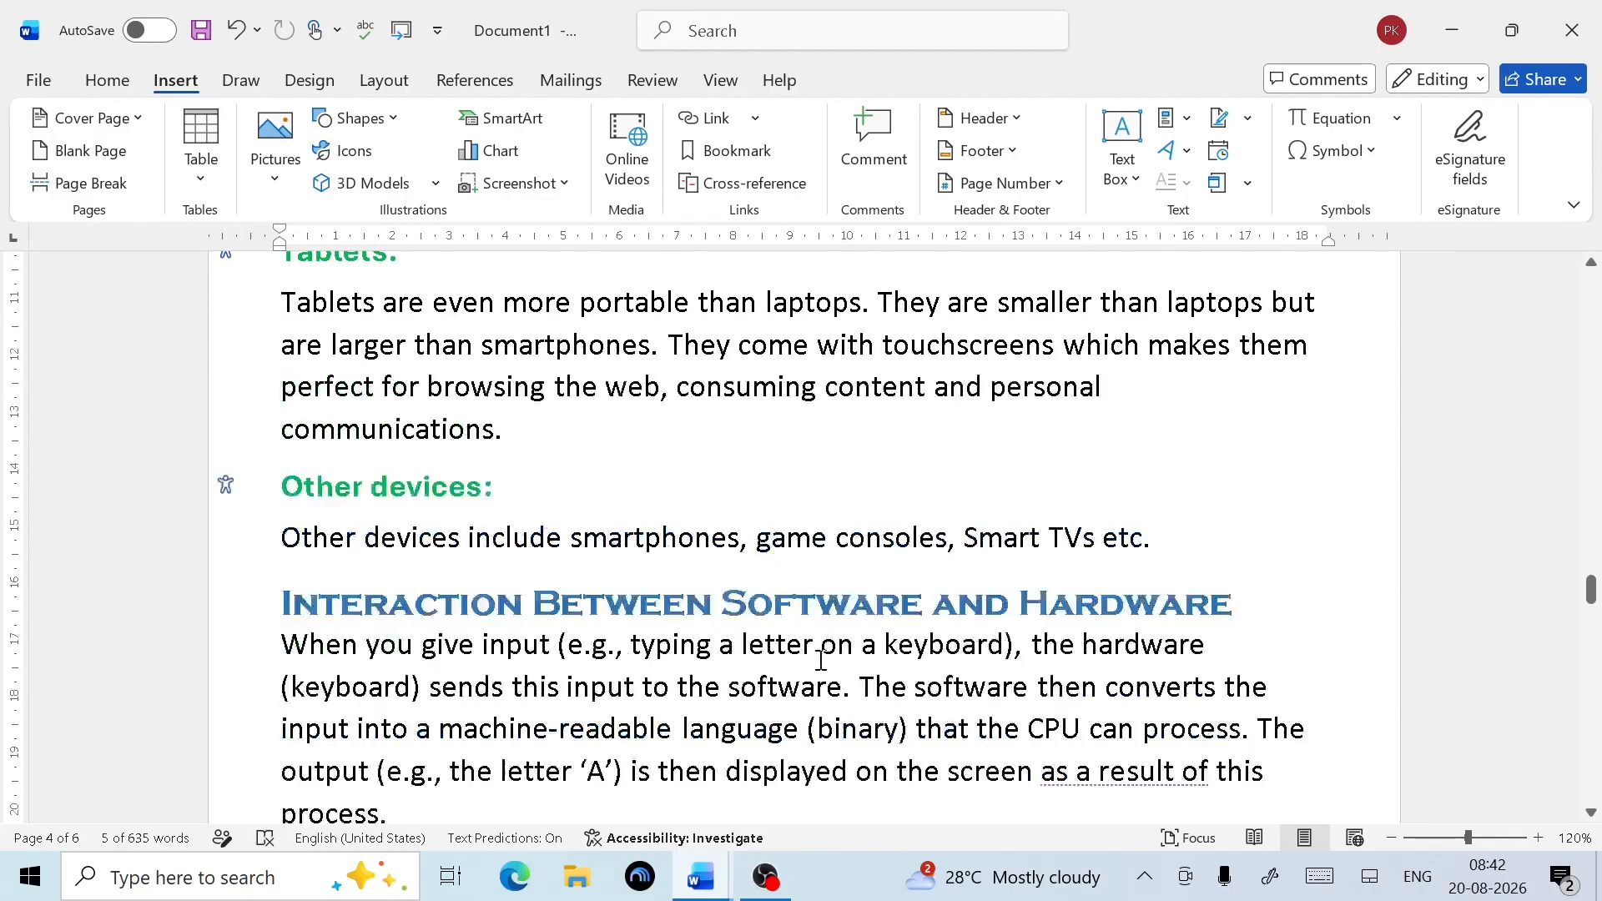
# Below the figure list, start a cross-reference with the reference type set to Bookmark
pyautogui.scroll(15, 829, 665)
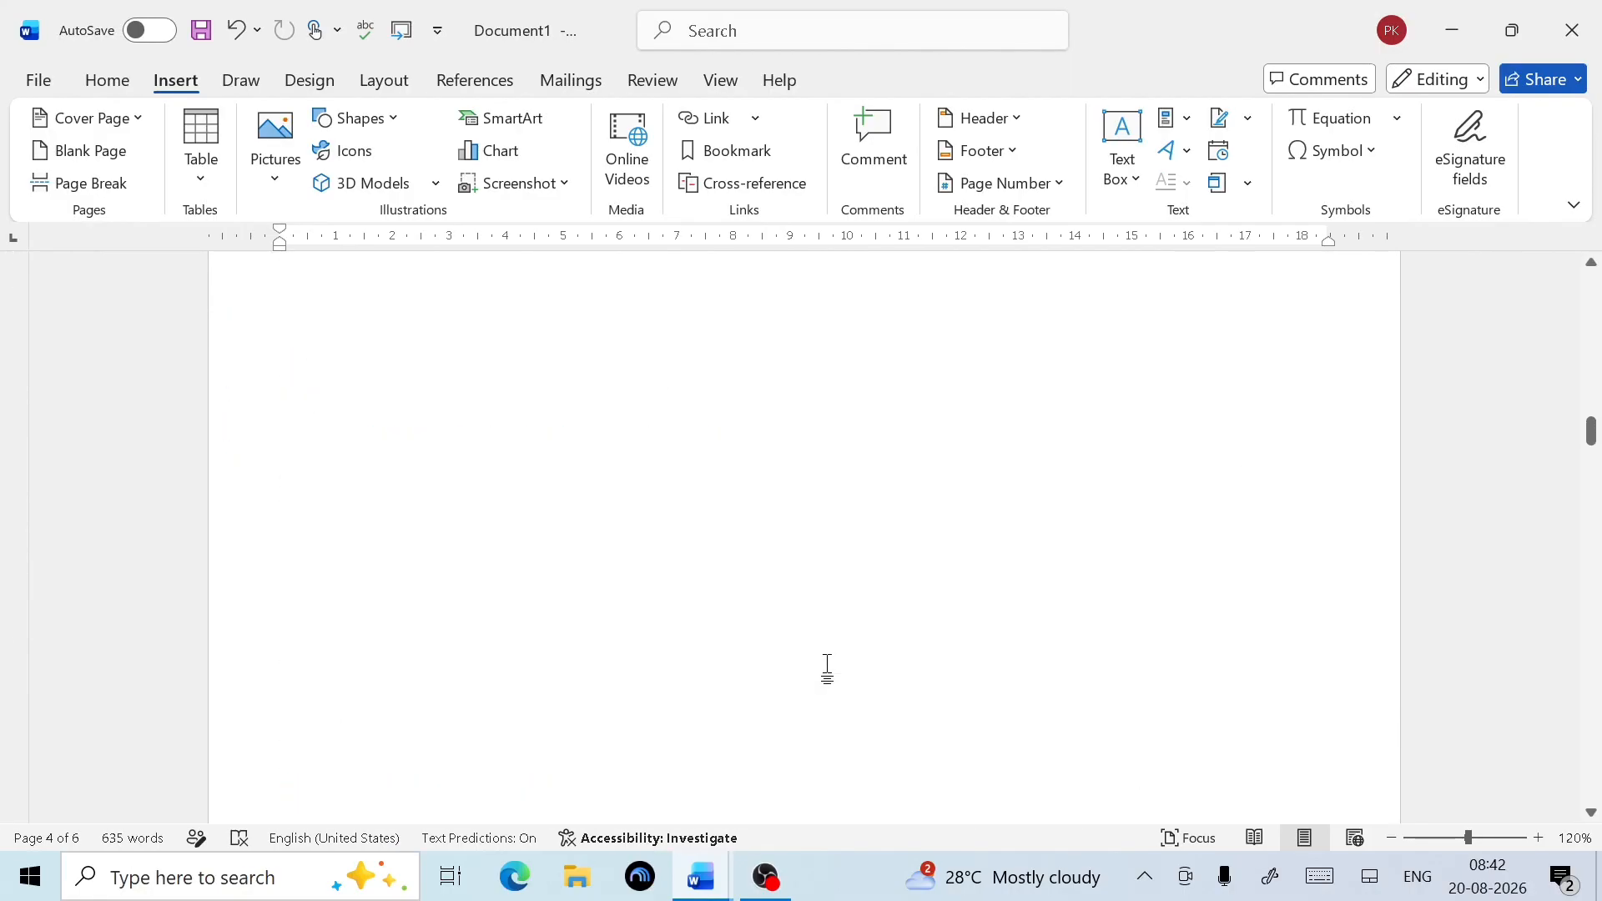
pyautogui.click(344, 426)
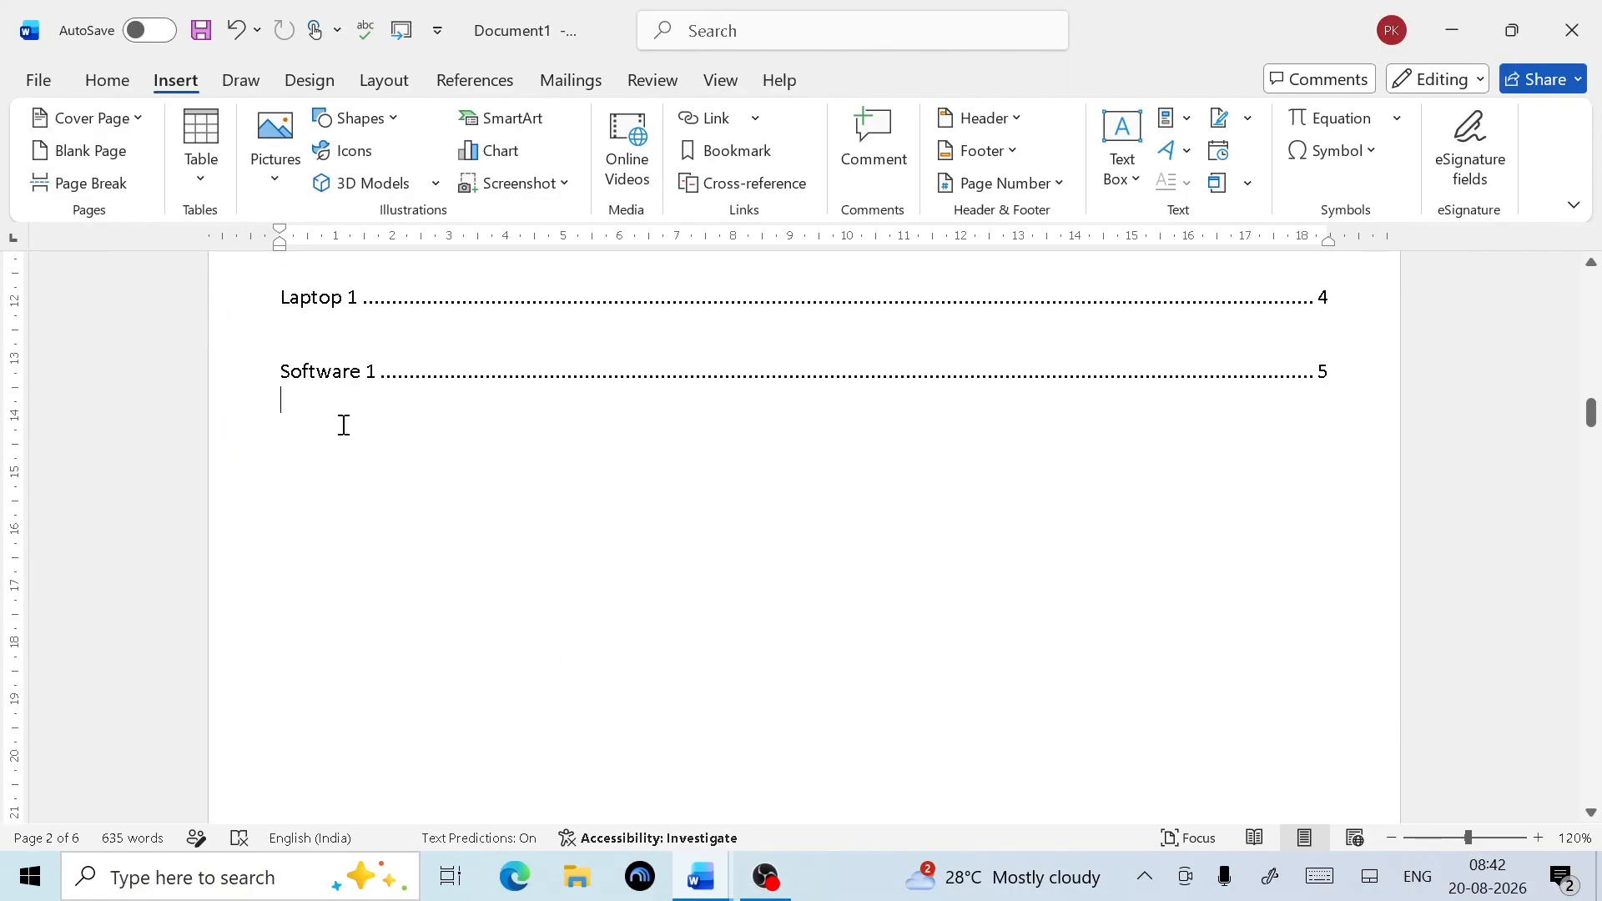
pyautogui.click(484, 92)
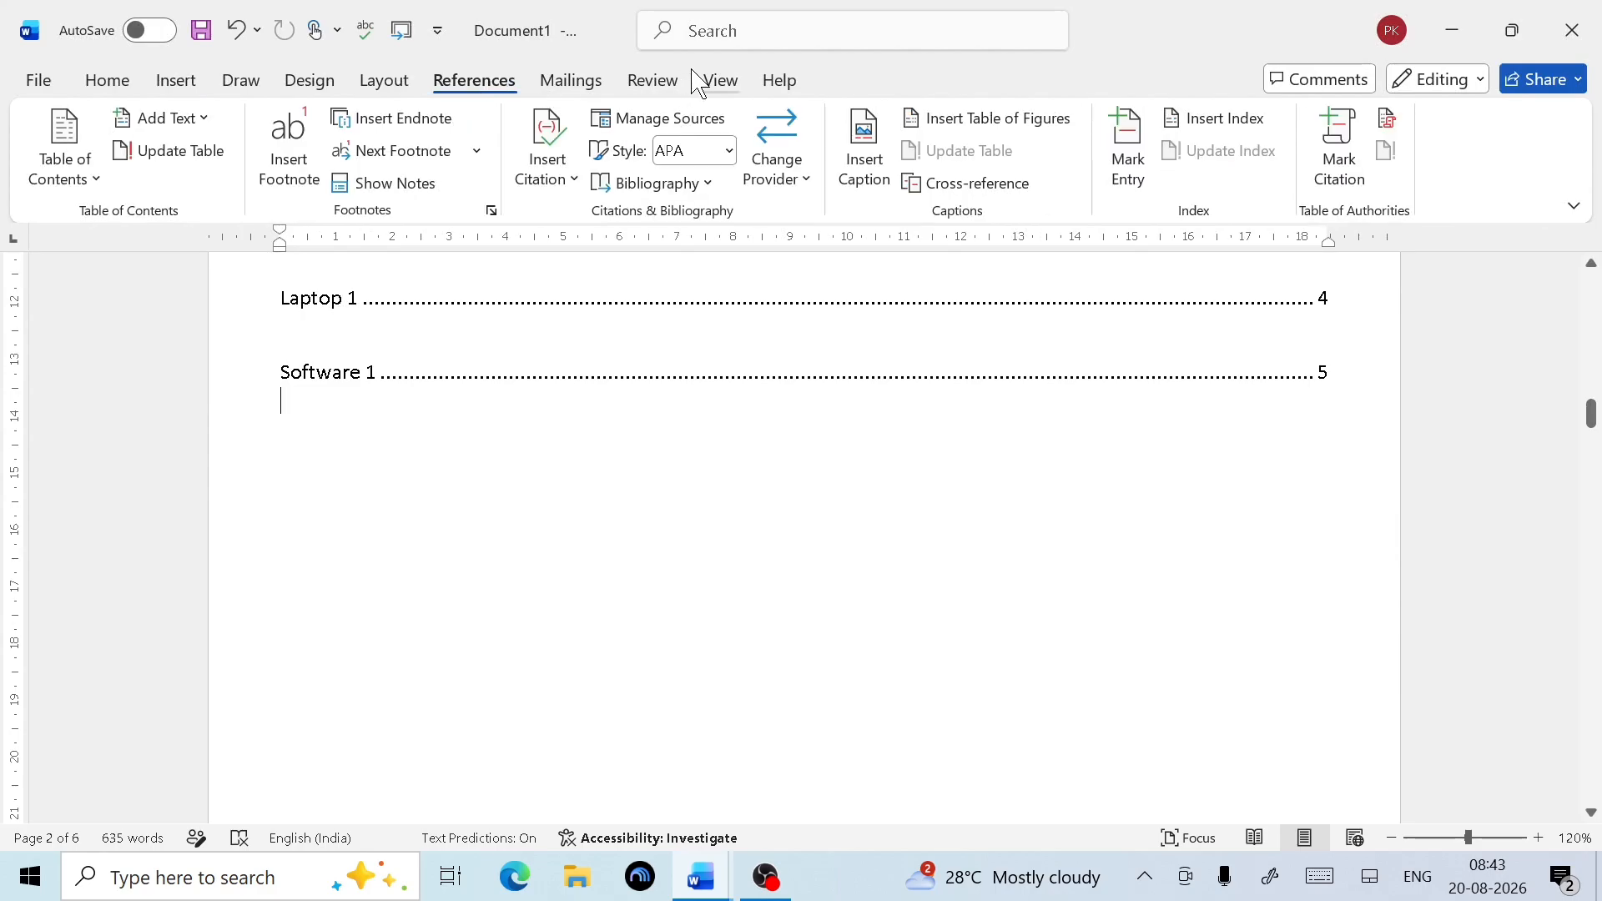
pyautogui.click(996, 191)
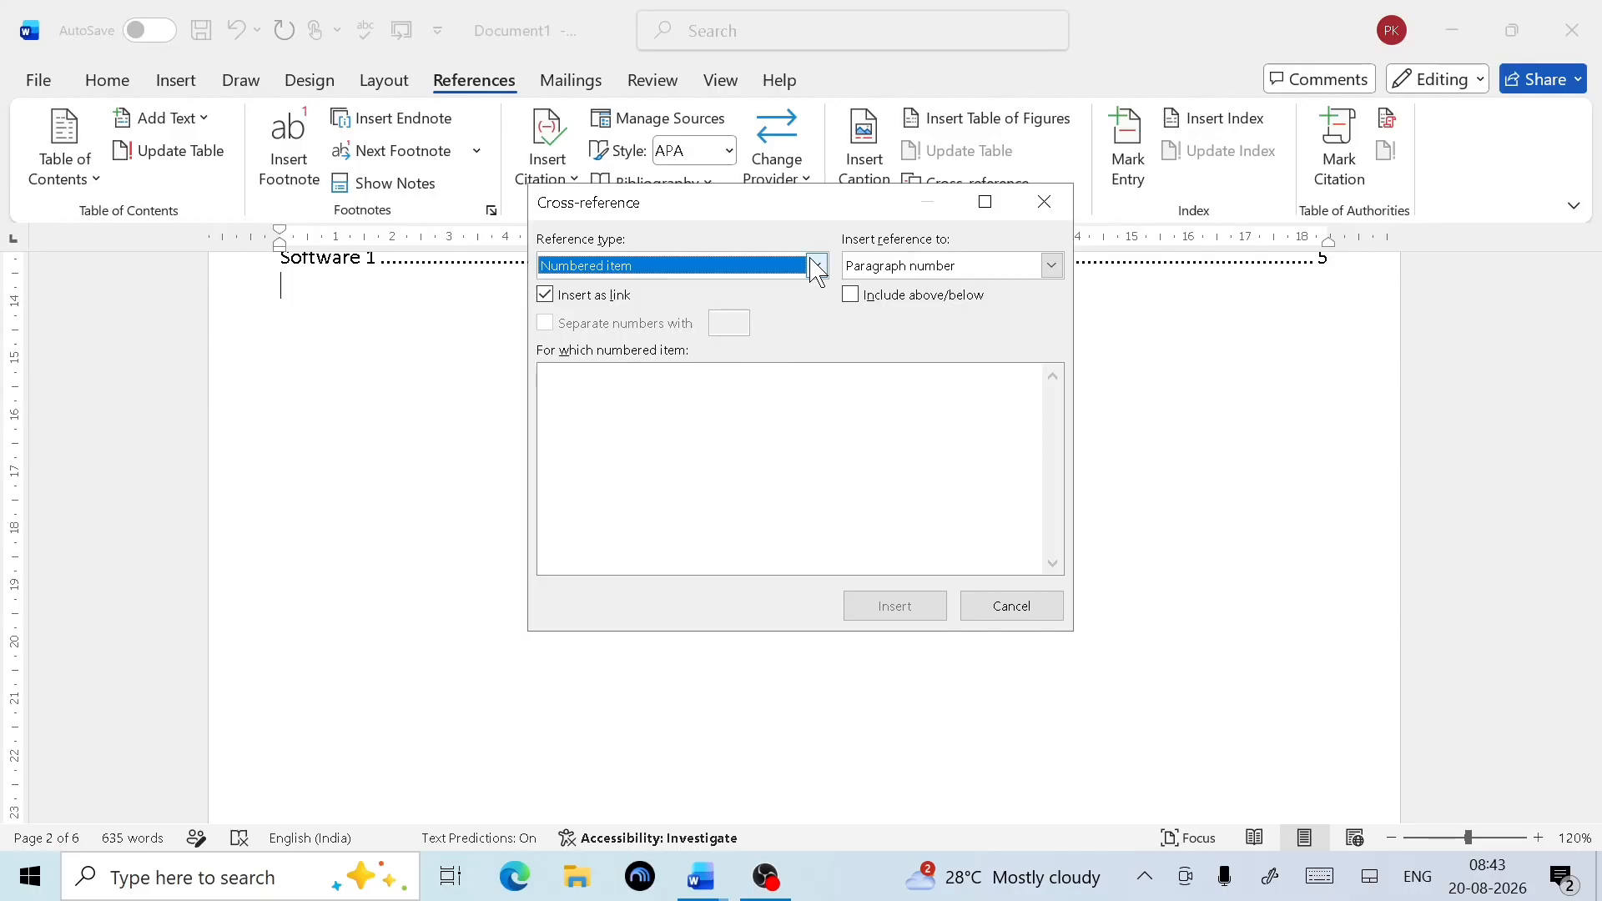
pyautogui.click(817, 266)
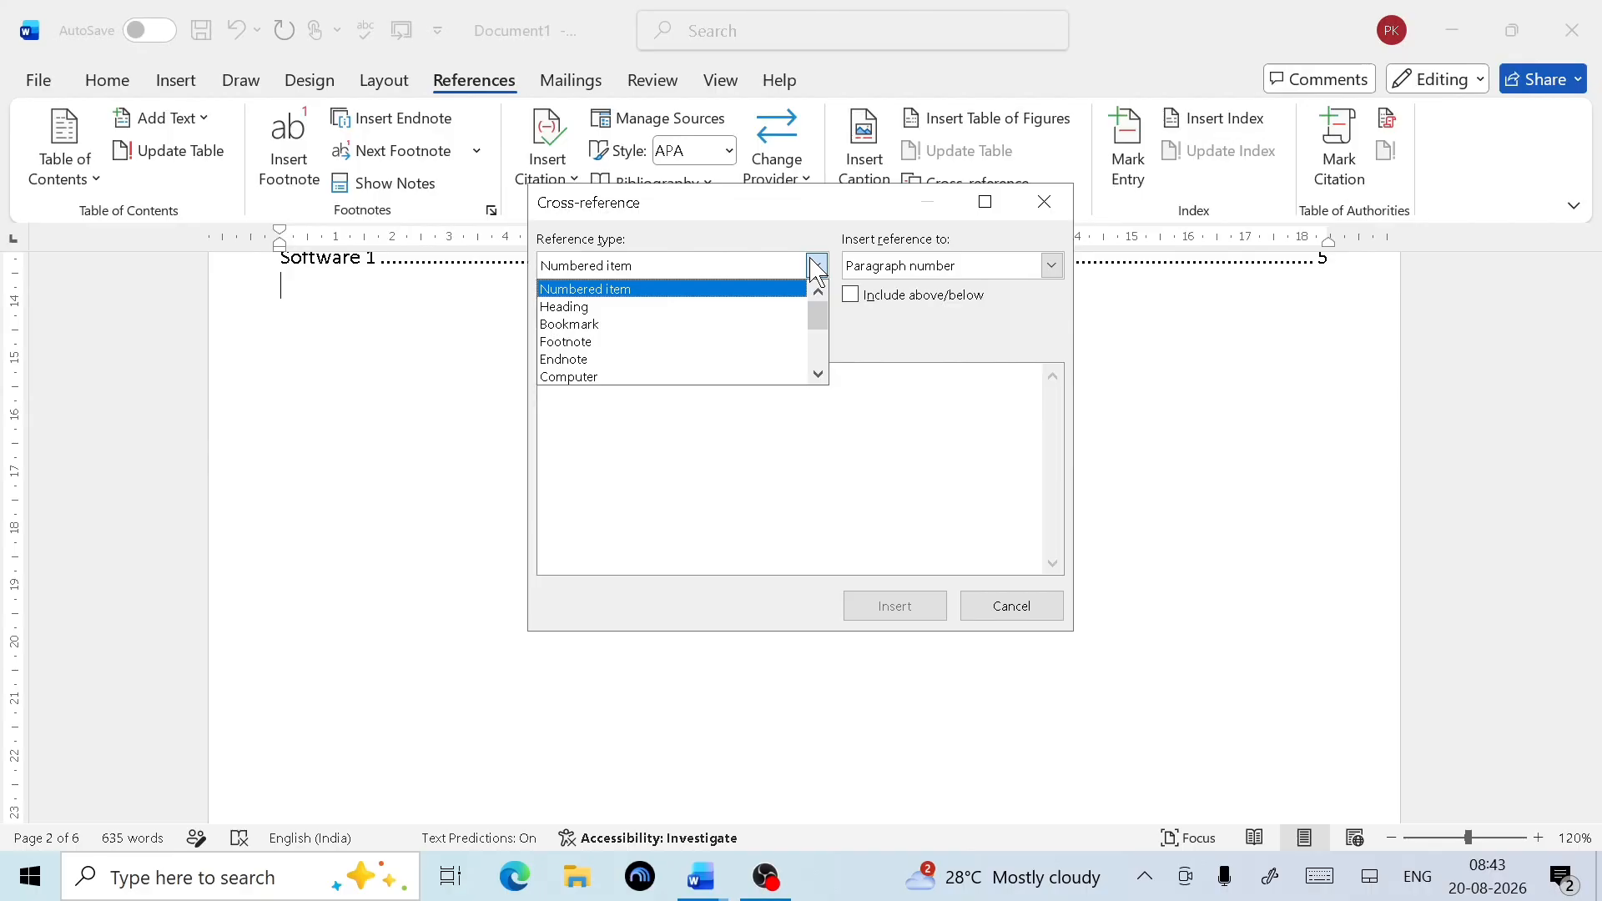
pyautogui.click(673, 329)
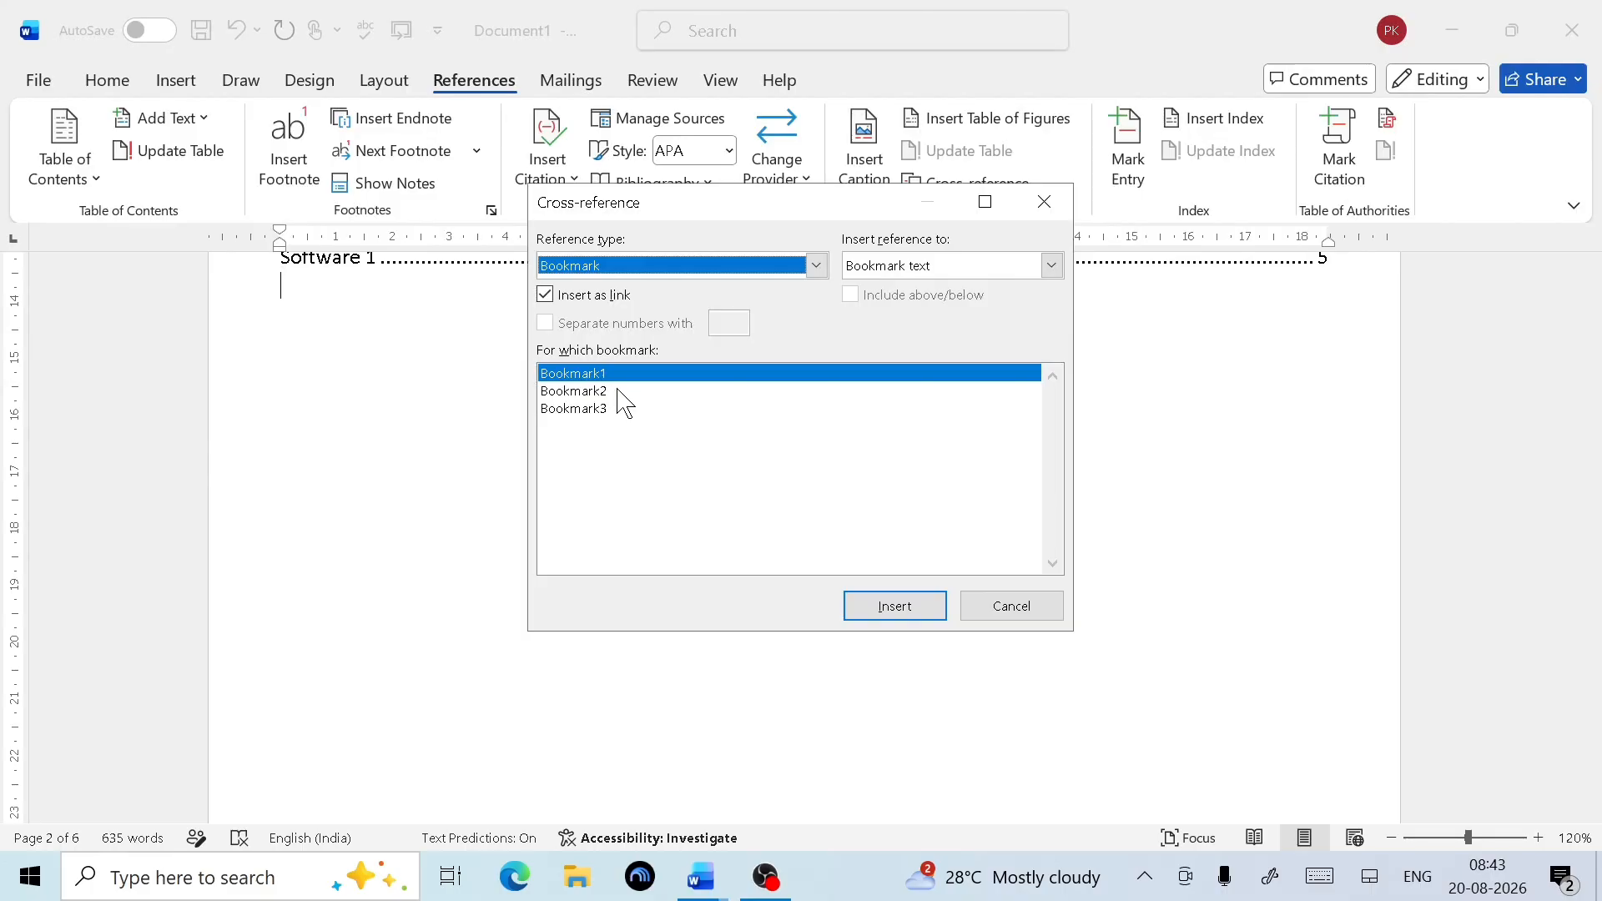
# Insert cross-references to Bookmark1, Bookmark2 and Bookmark3 as heading text
pyautogui.click(918, 612)
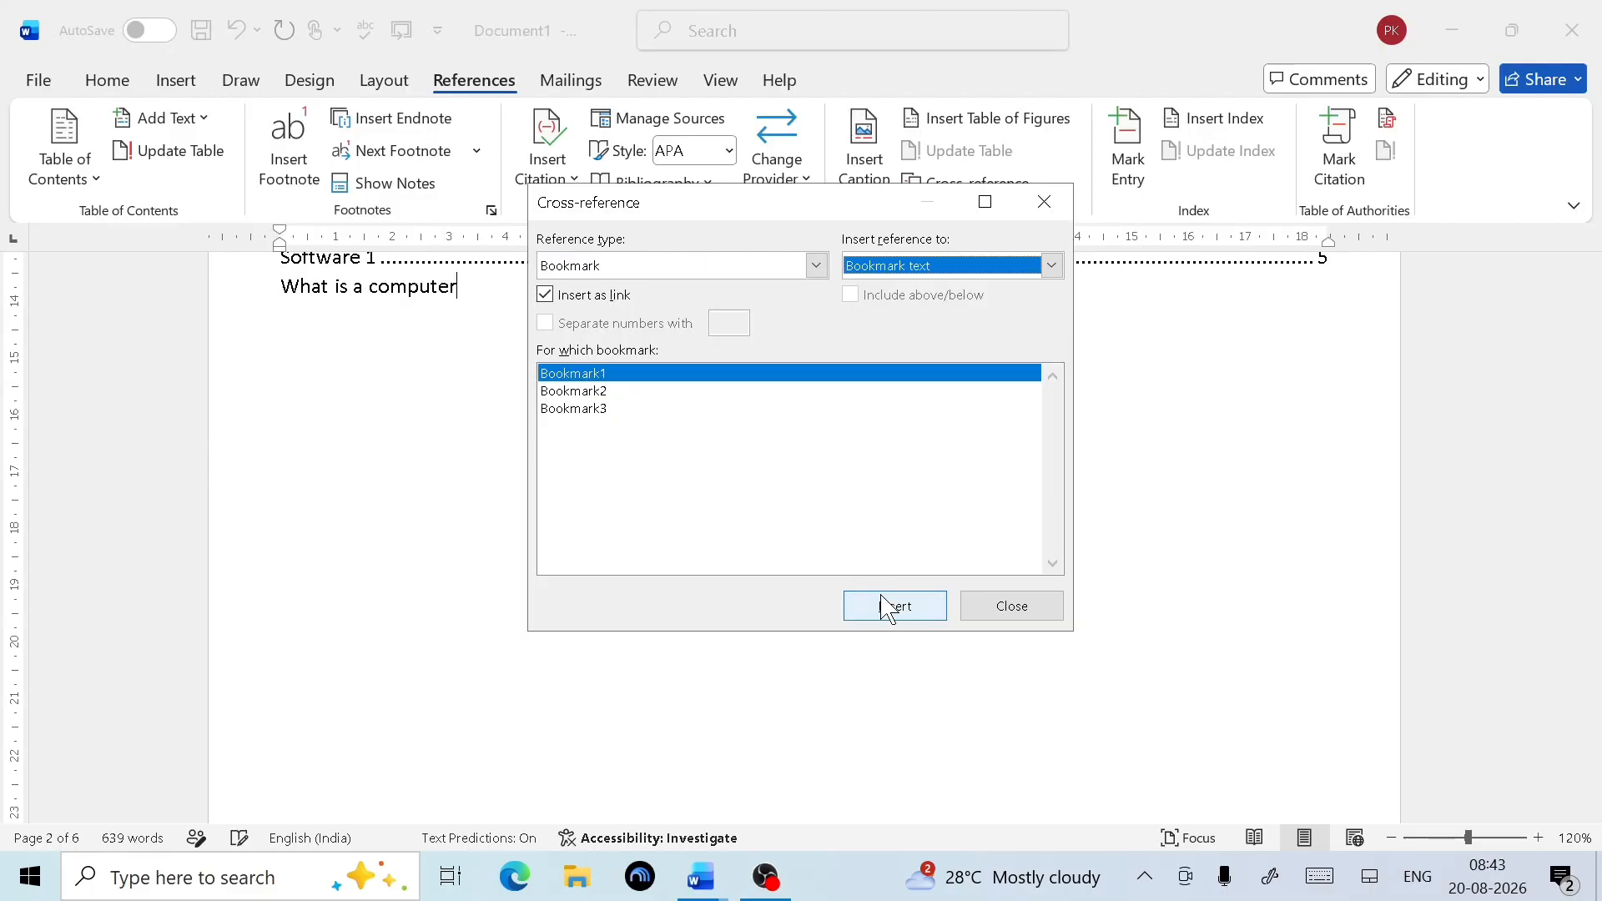
pyautogui.click(584, 391)
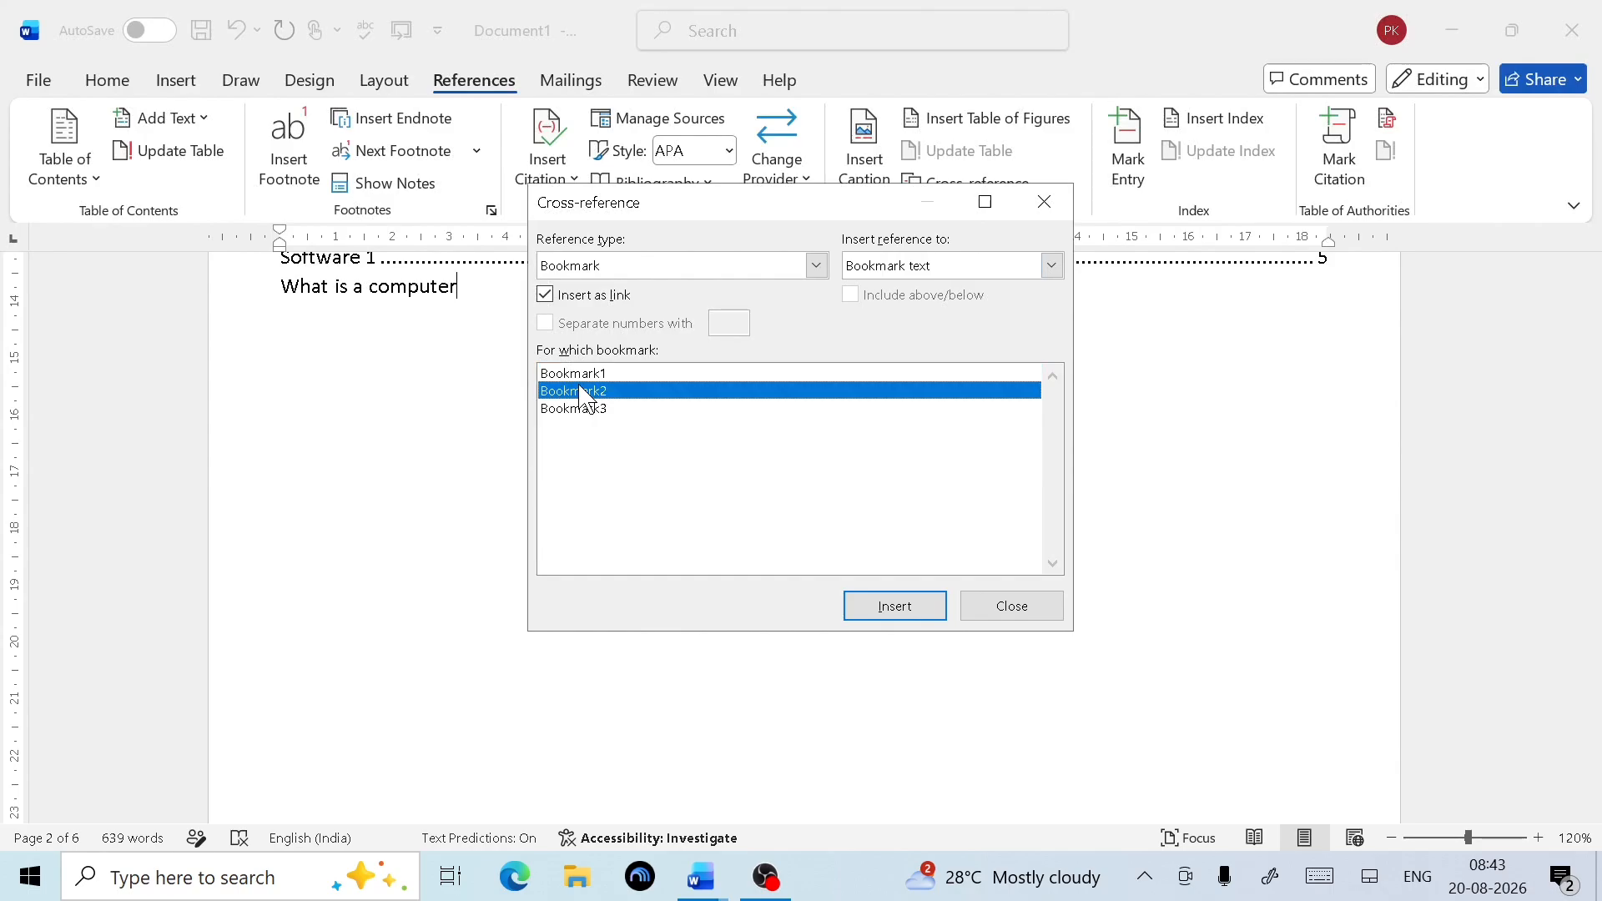
pyautogui.click(876, 608)
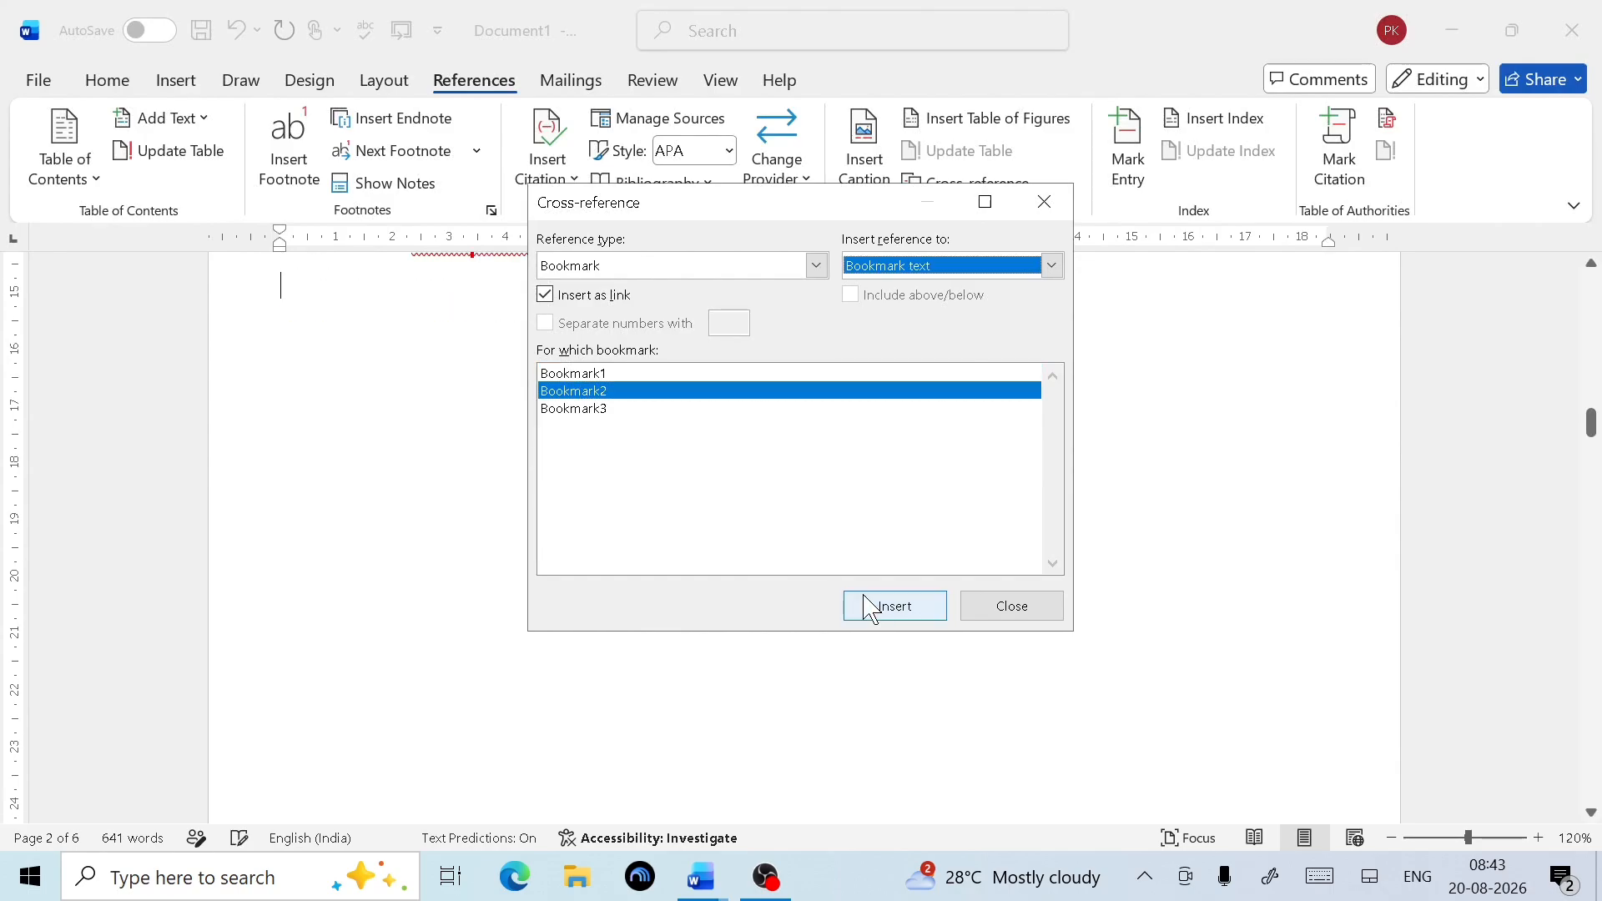
pyautogui.click(594, 411)
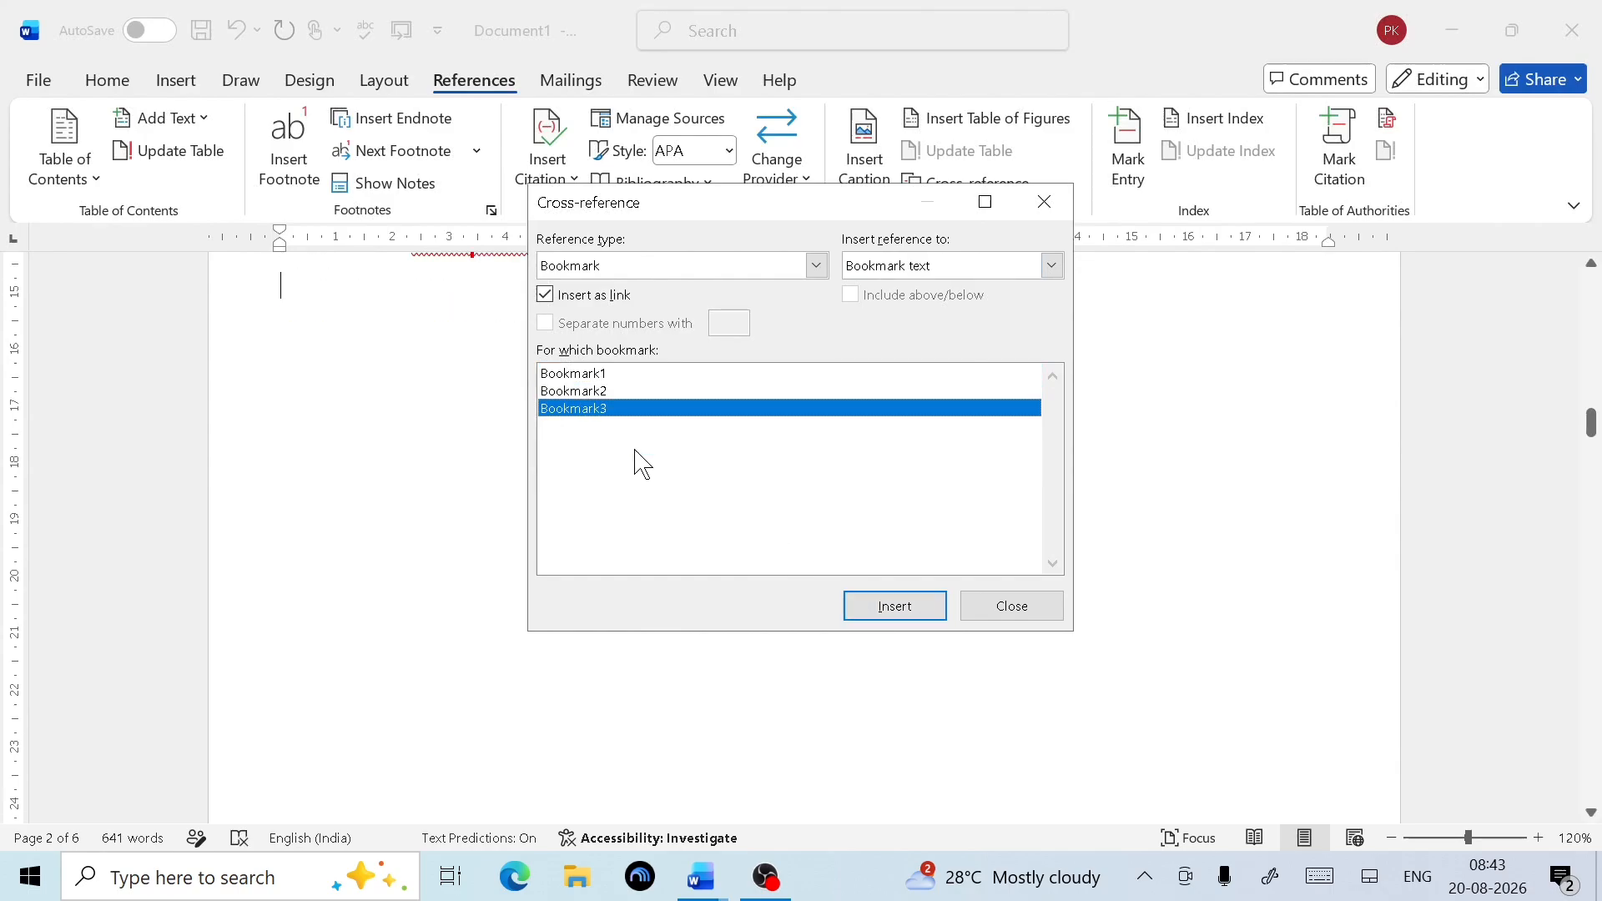
pyautogui.click(878, 609)
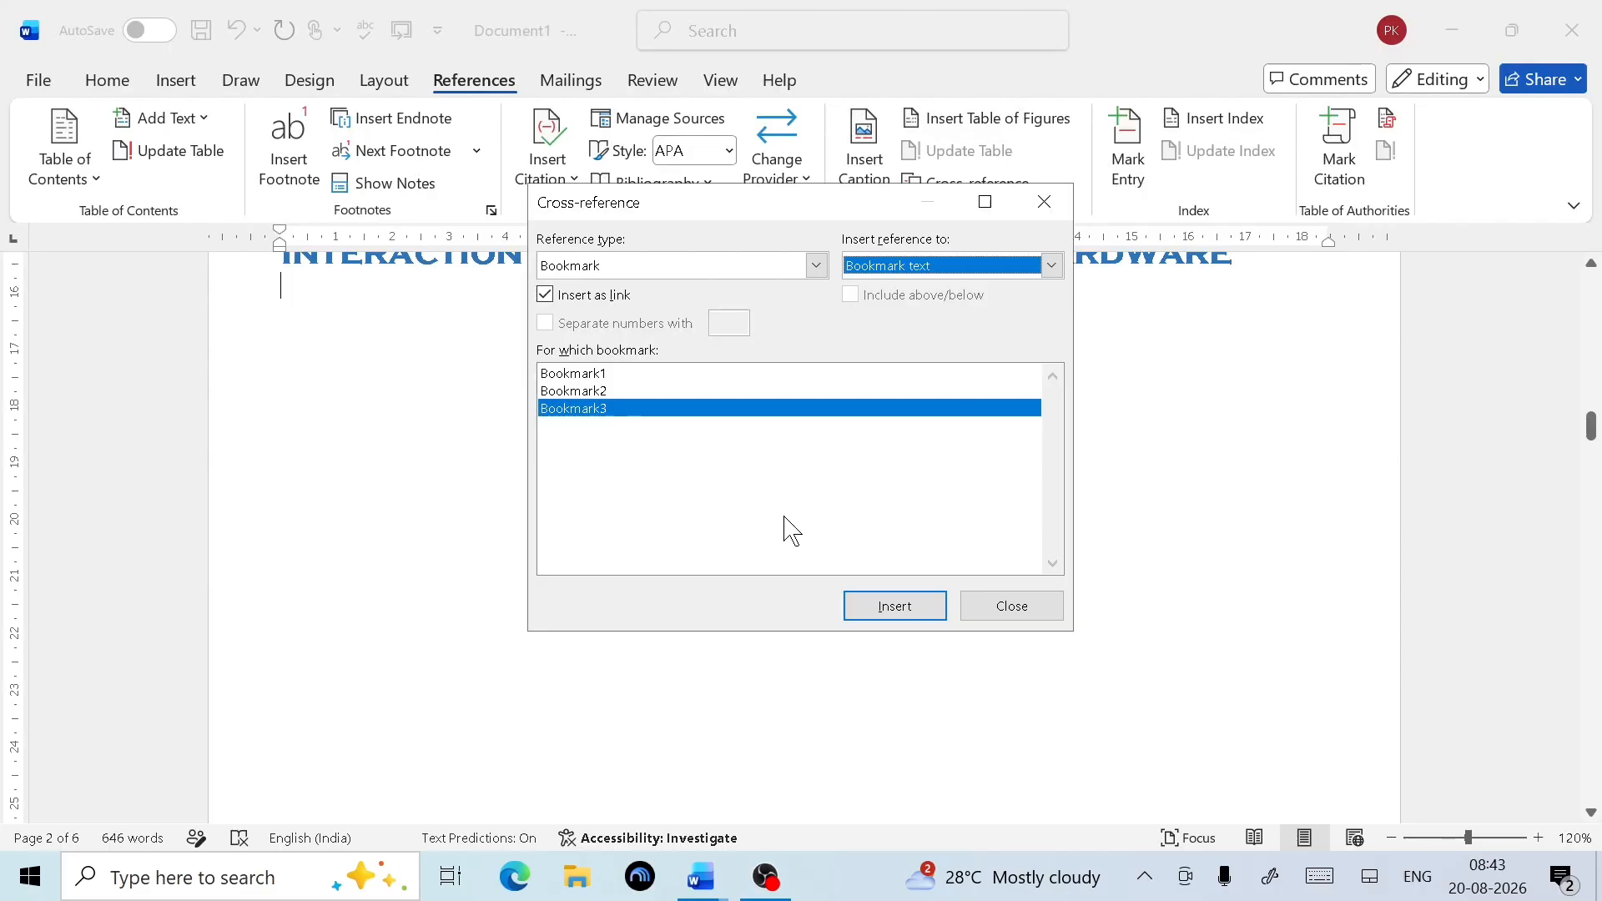
pyautogui.click(817, 266)
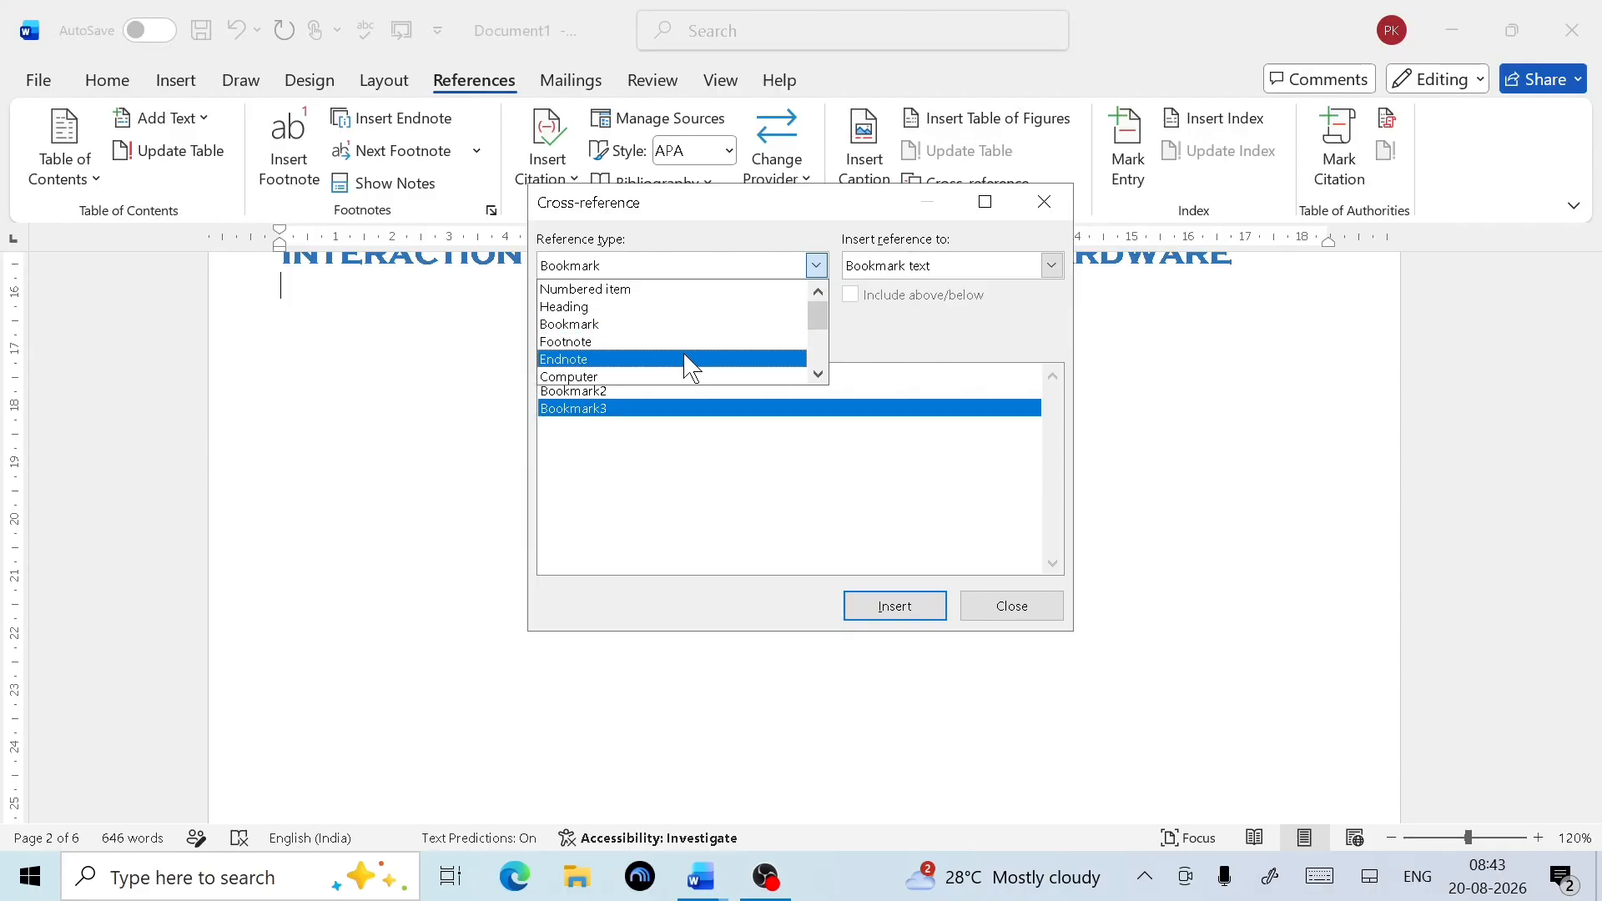
# Insert Laptop 1 and Software 1 caption cross-references, then close the Cross-reference dialog
pyautogui.scroll(-1, 668, 354)
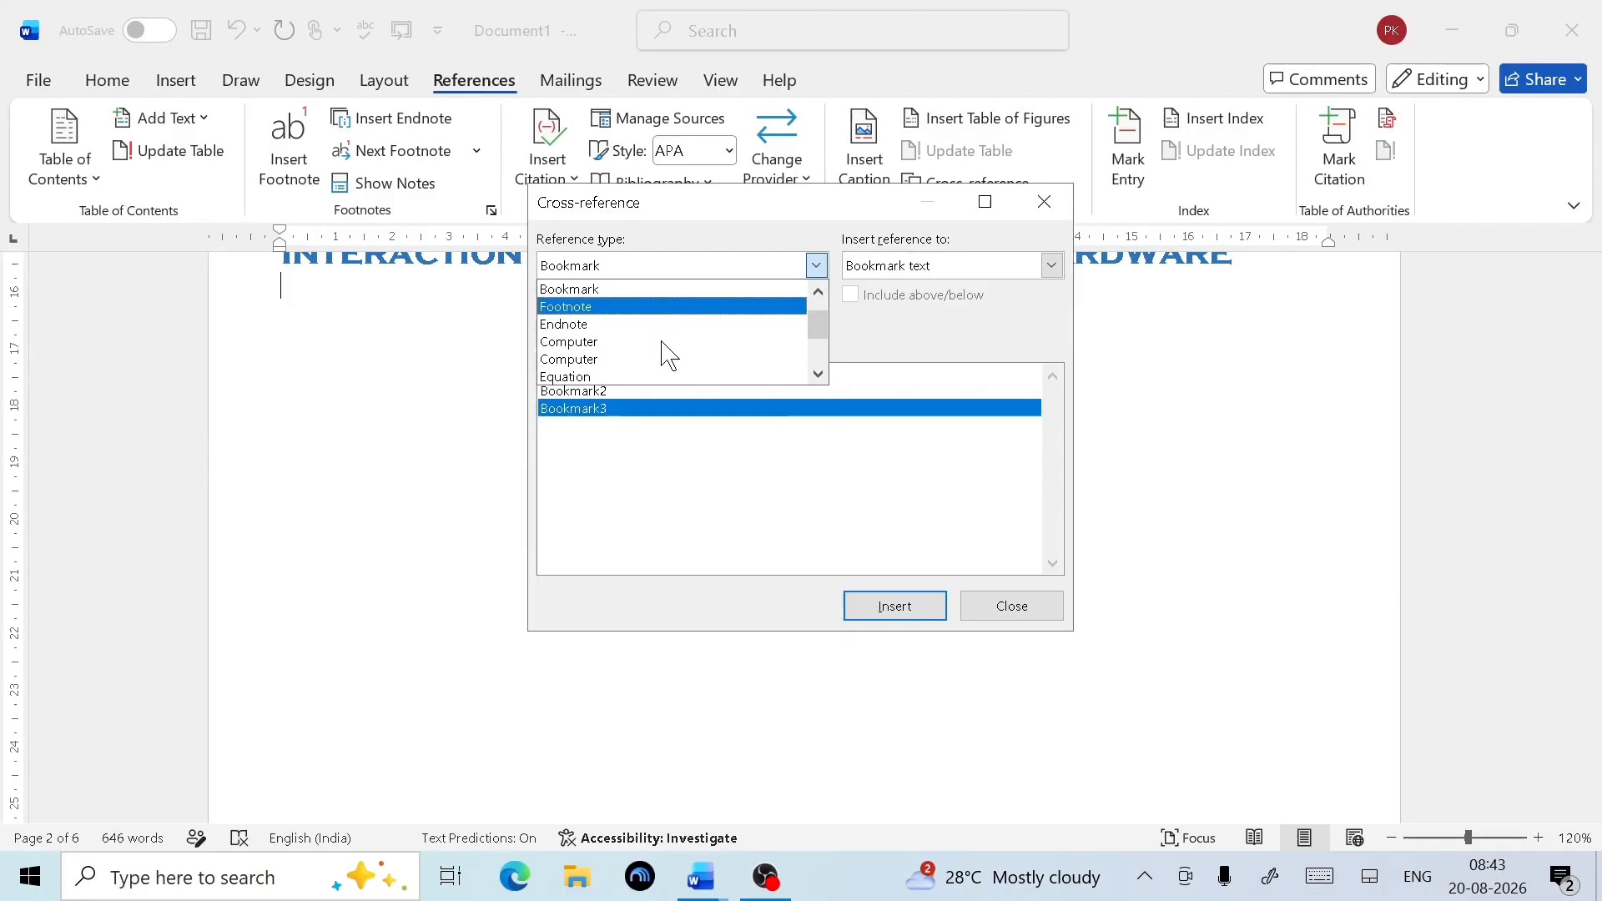
pyautogui.click(619, 346)
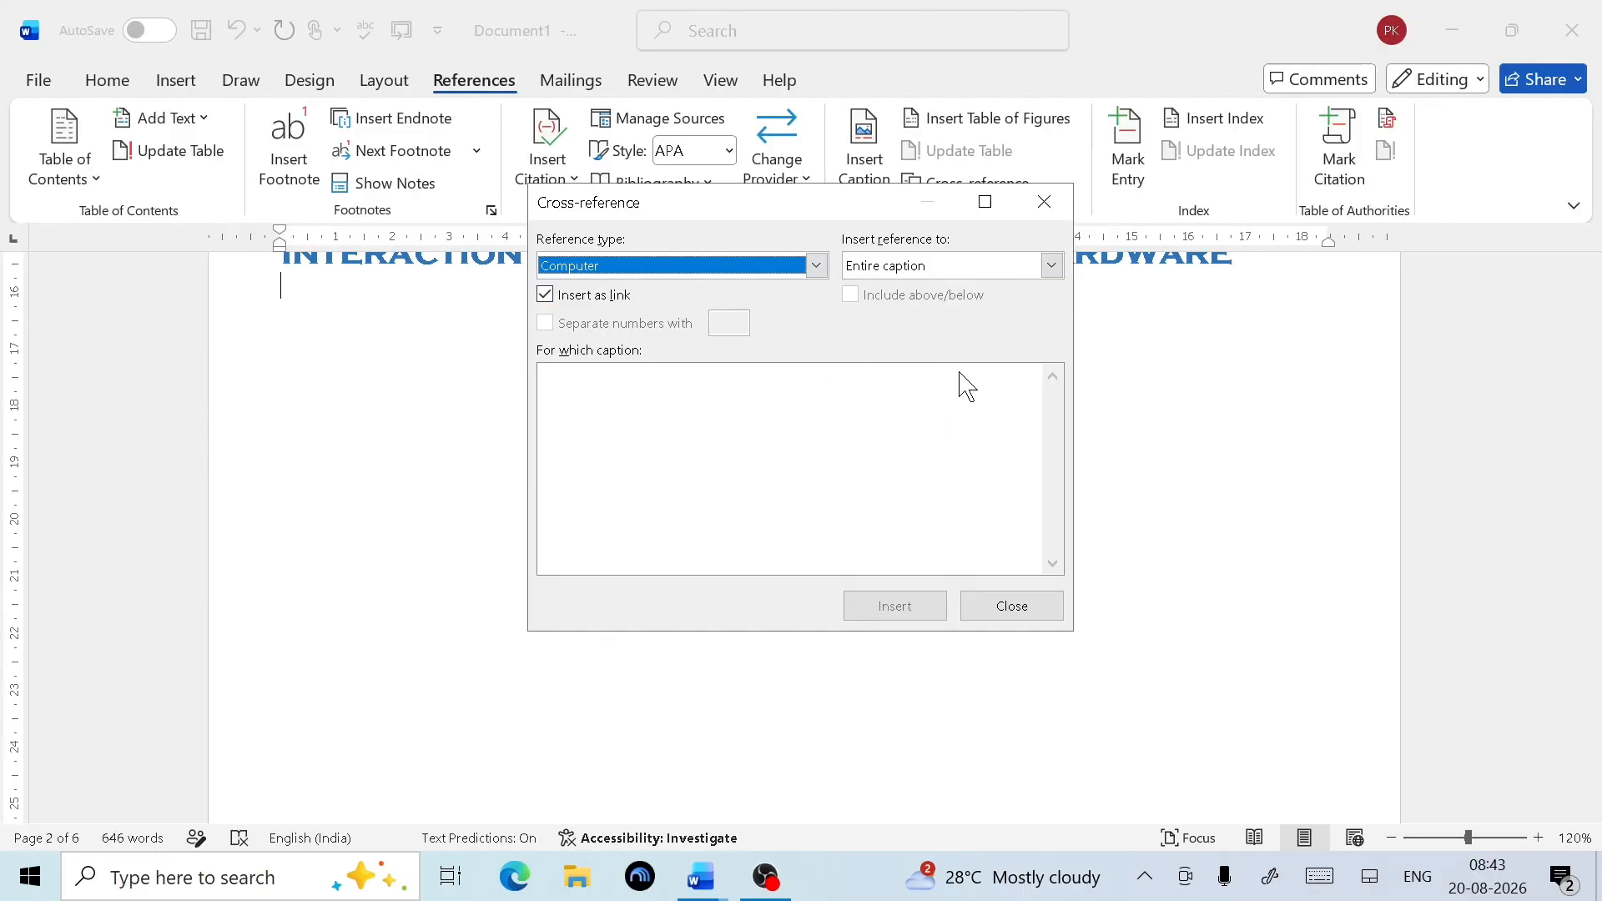
pyautogui.click(817, 266)
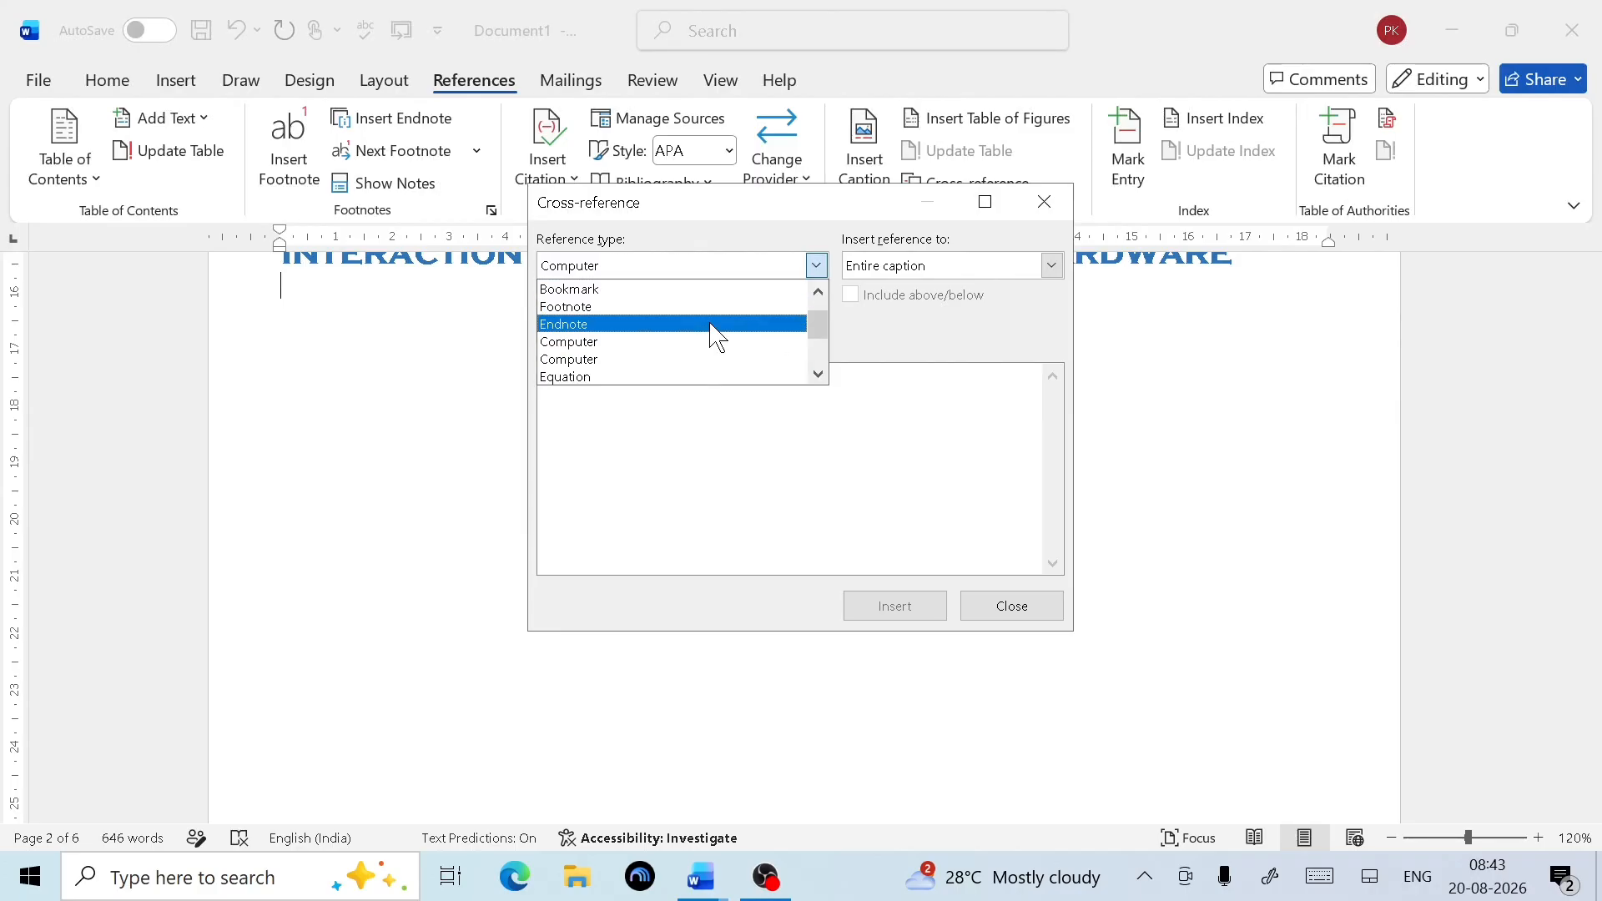
pyautogui.scroll(-2, 710, 336)
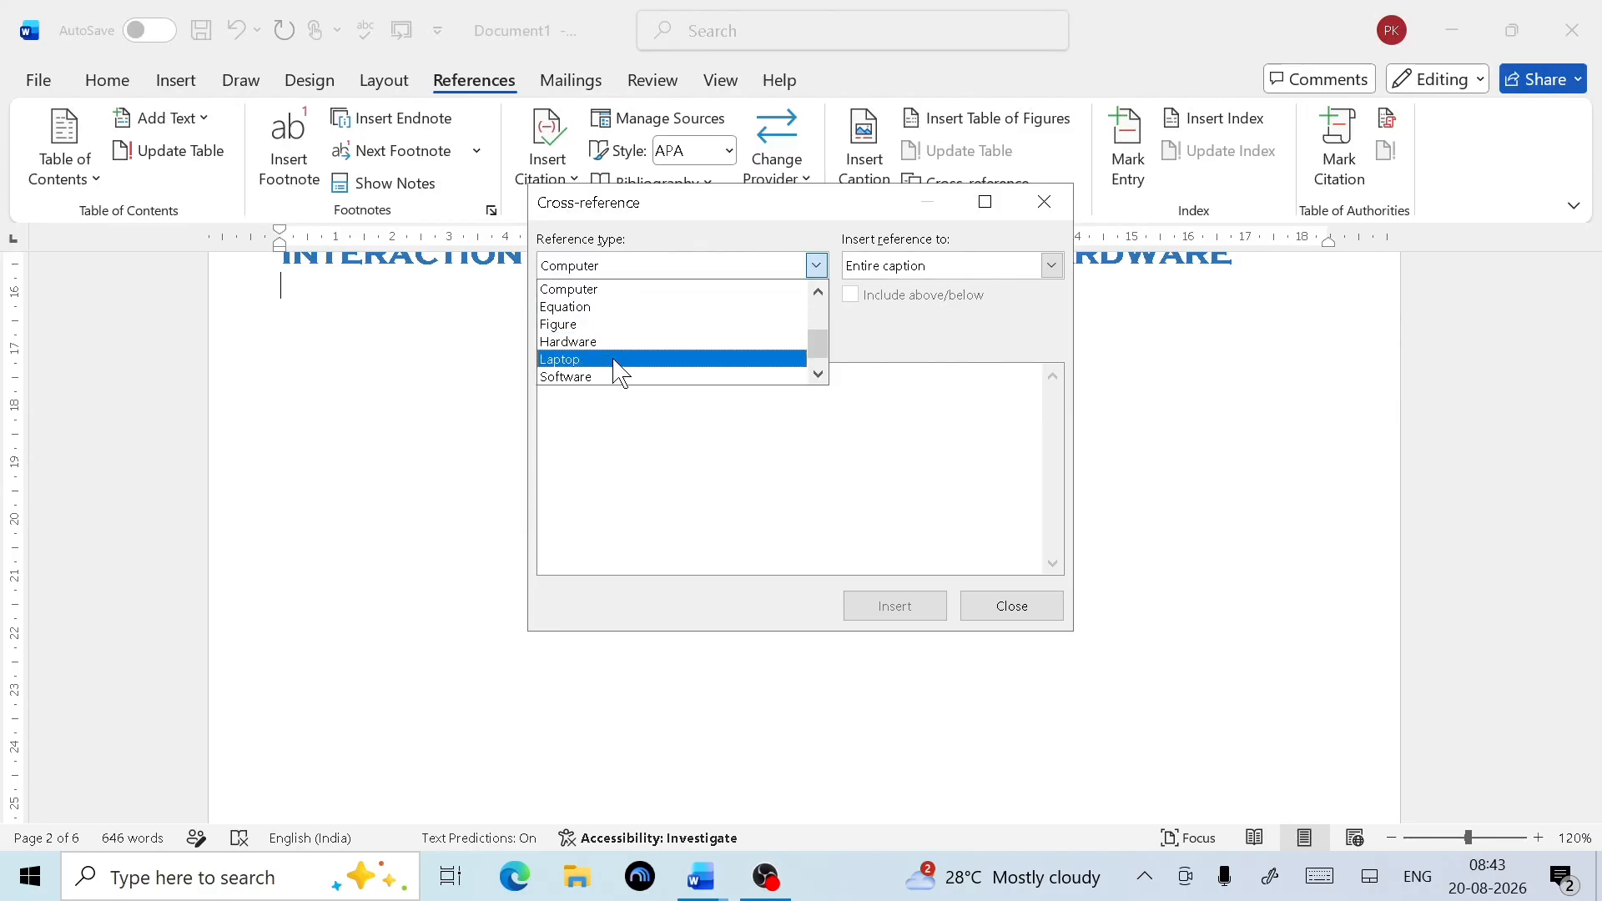
pyautogui.click(615, 361)
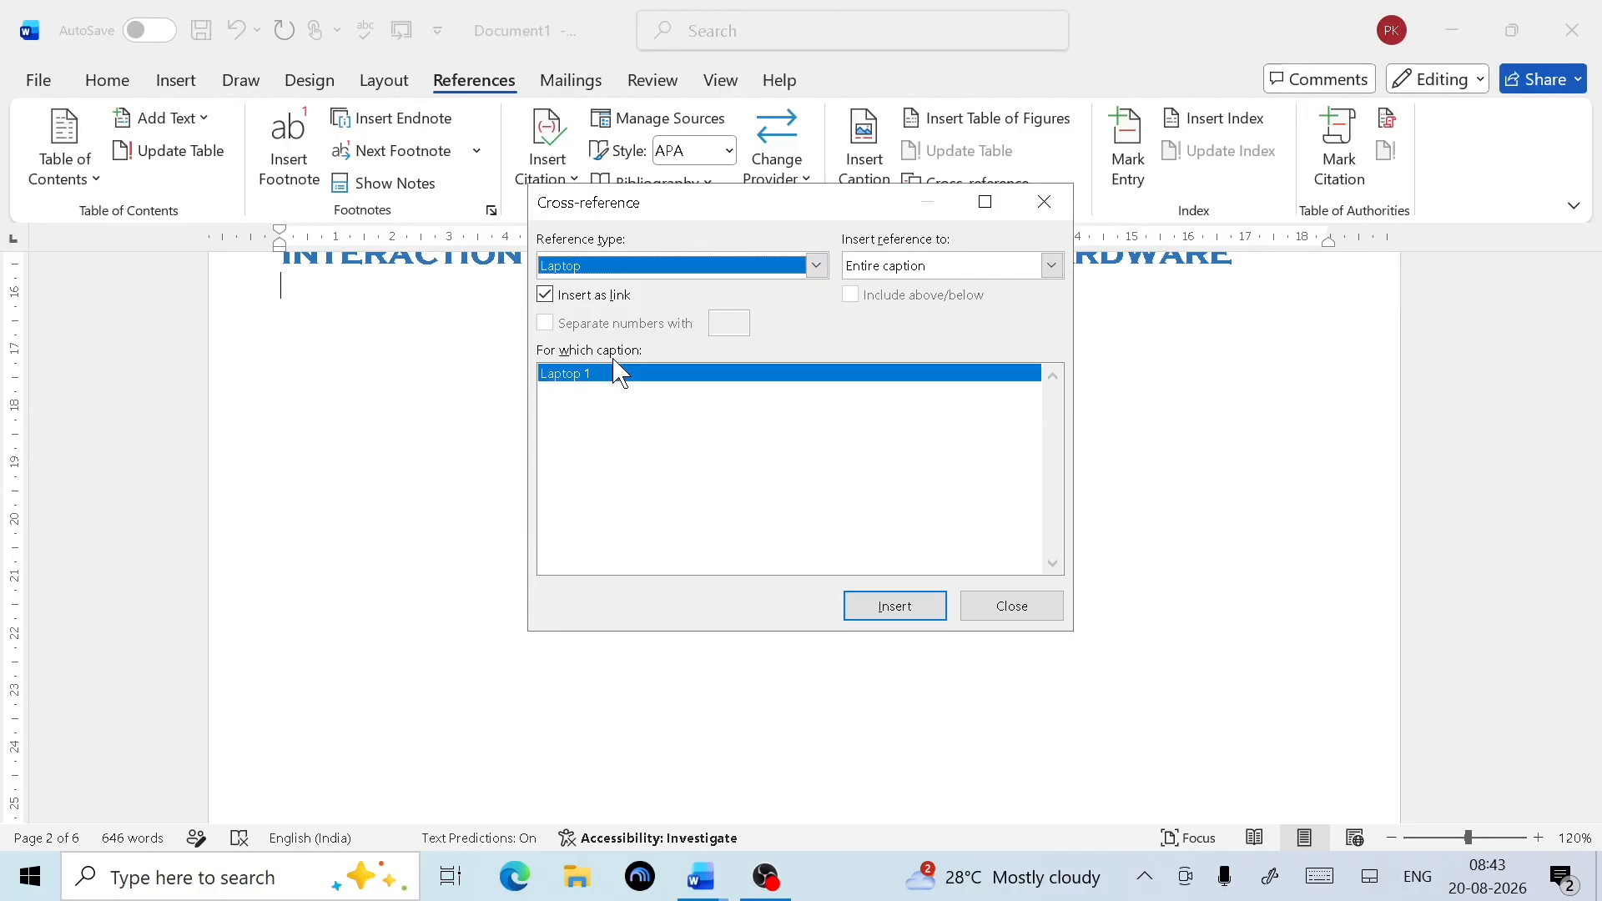
pyautogui.click(889, 606)
pyautogui.click(817, 266)
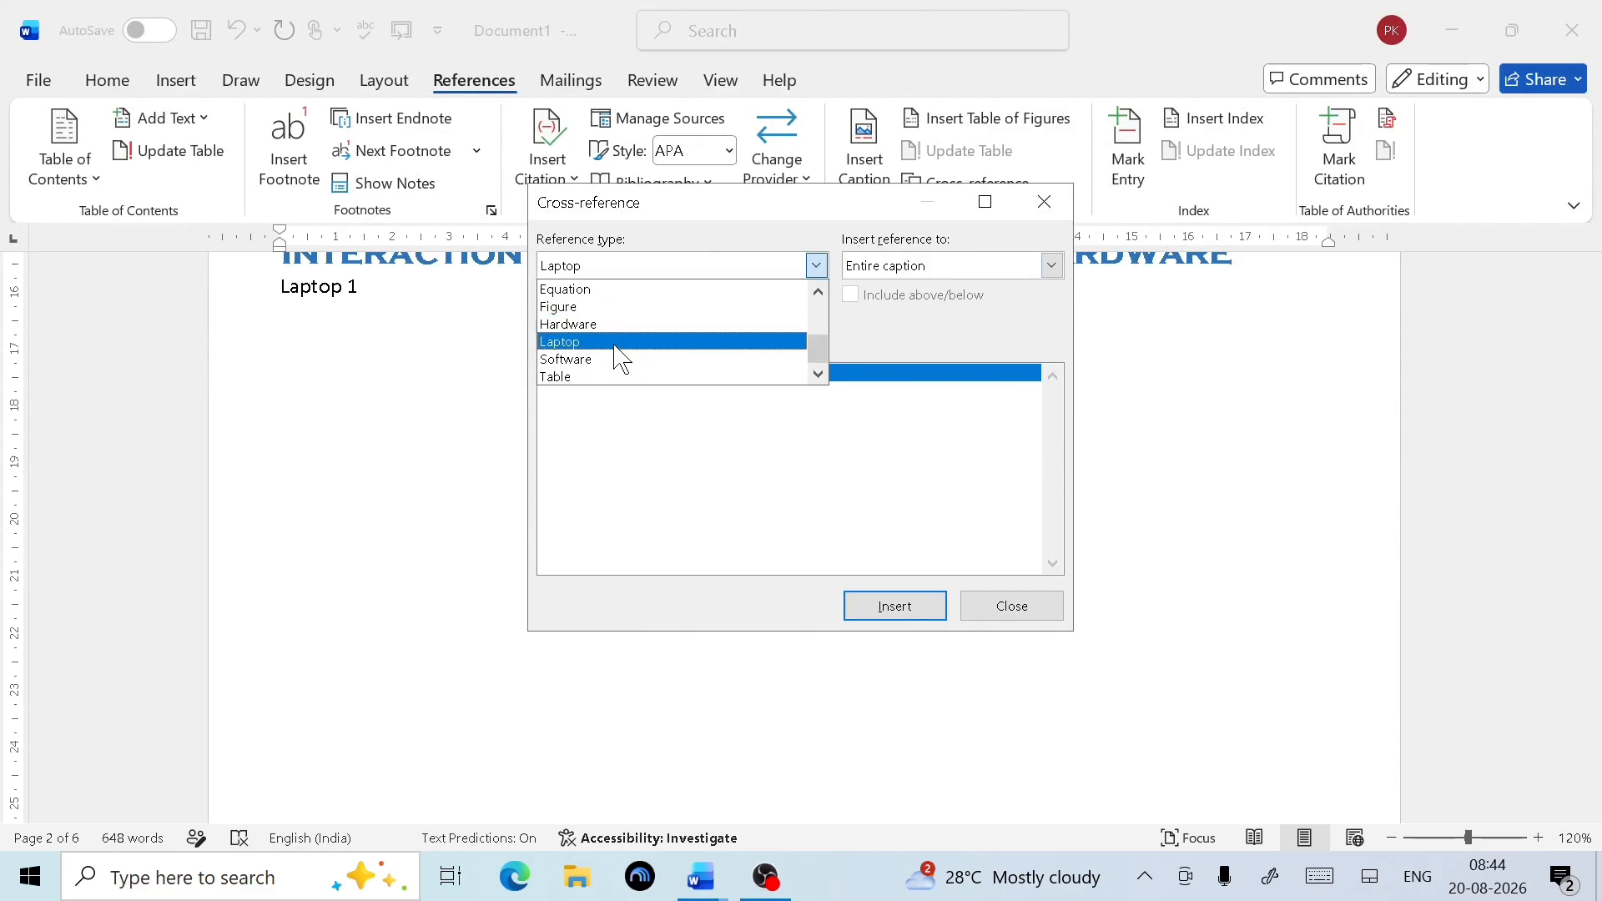
pyautogui.click(599, 361)
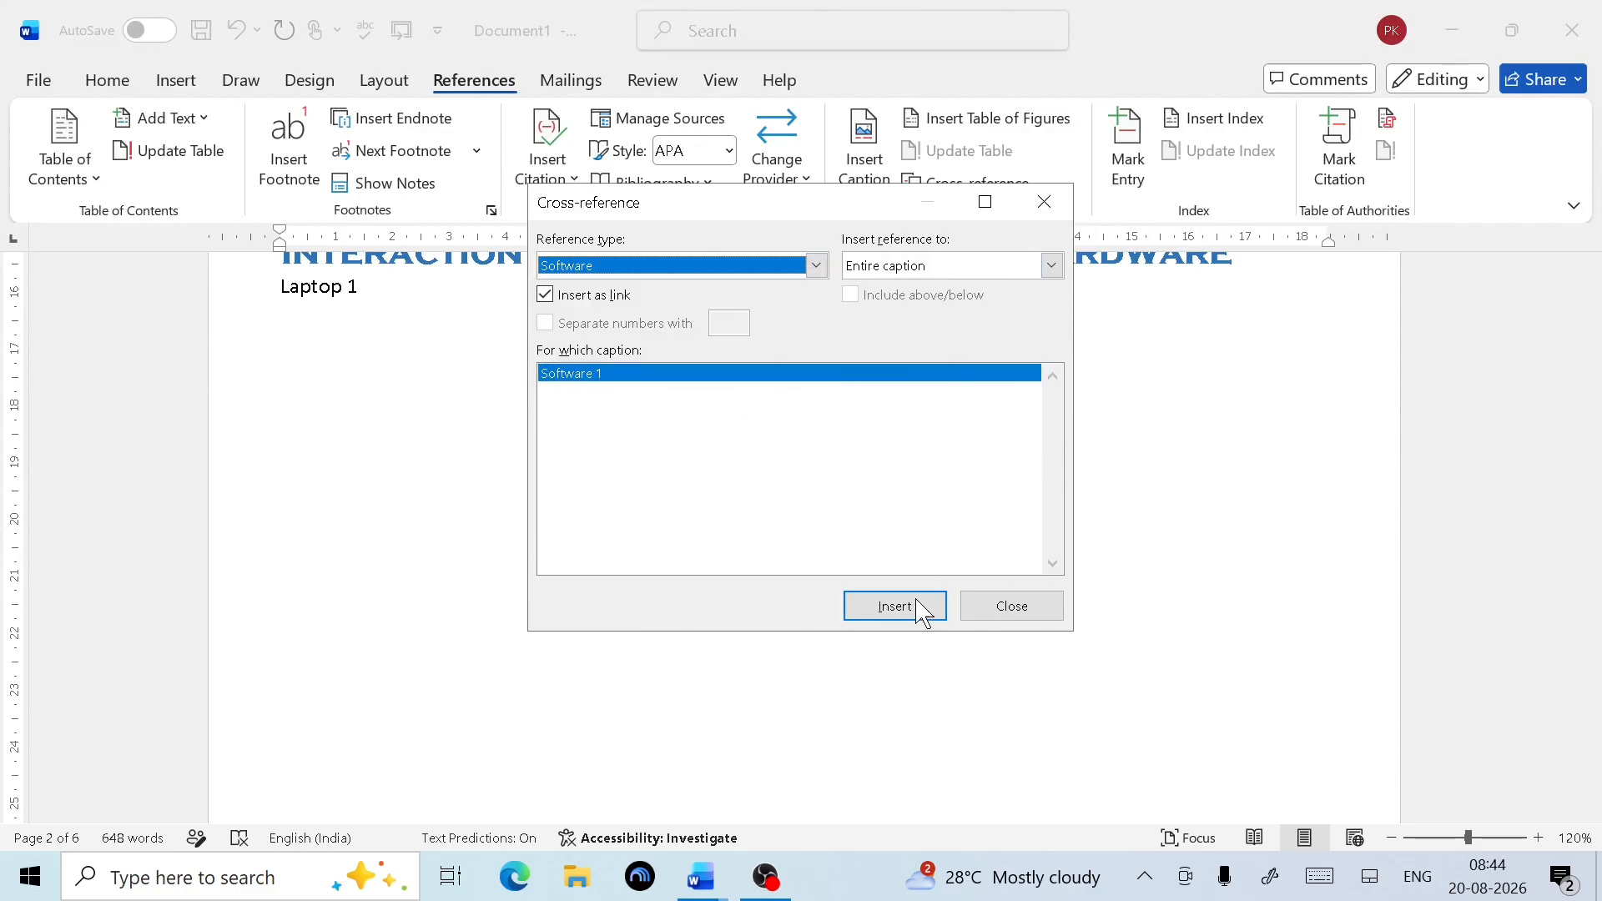
pyautogui.click(892, 615)
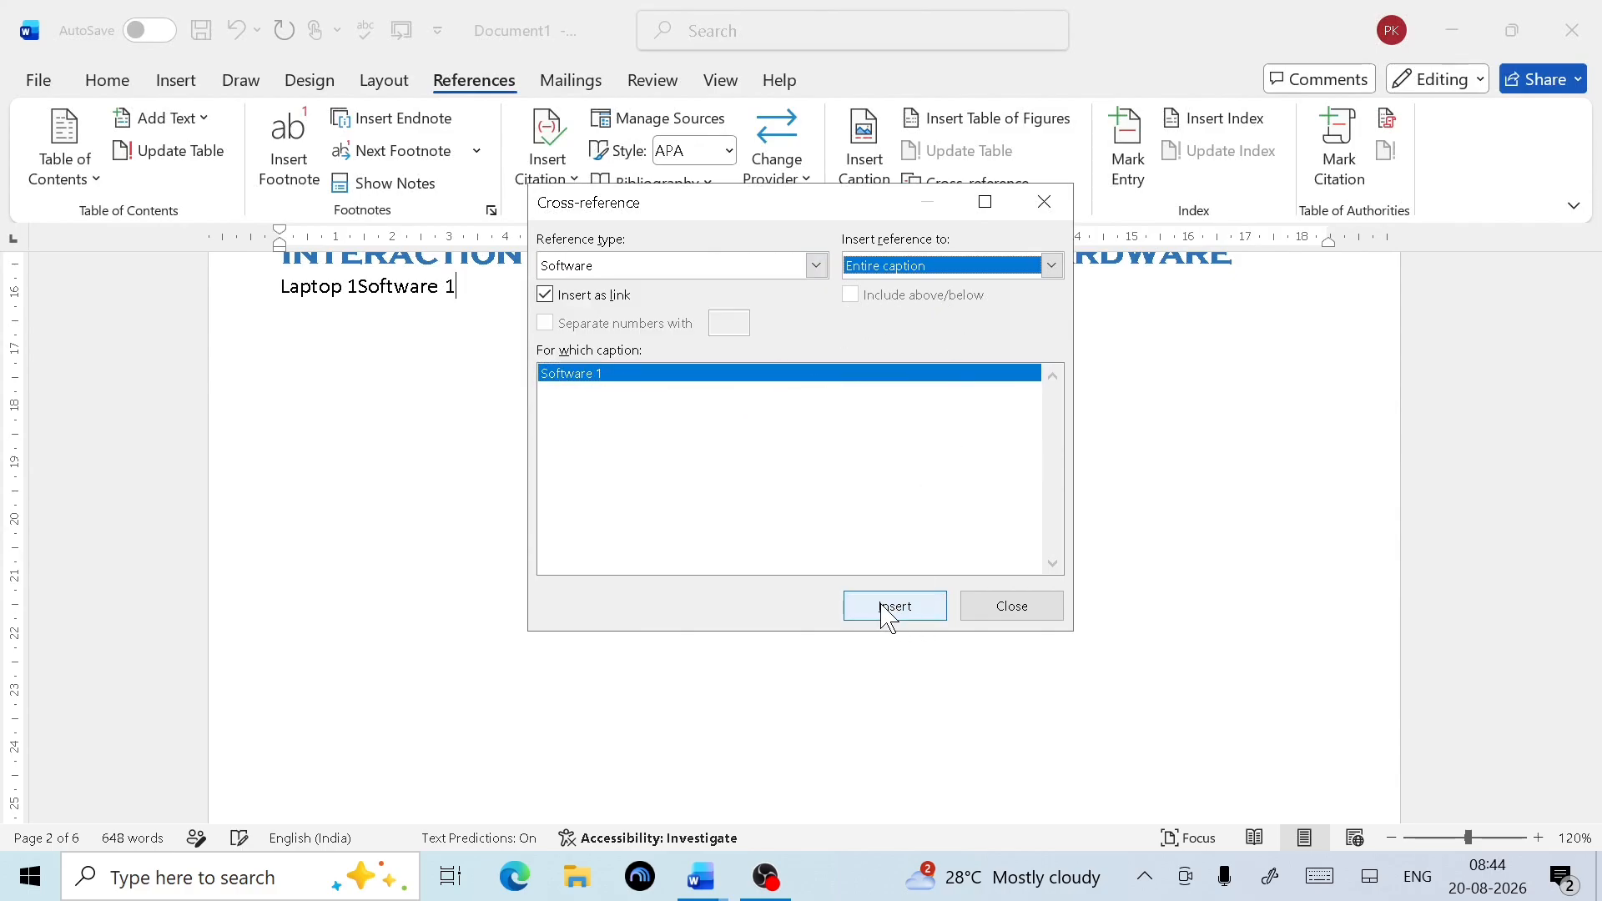
pyautogui.click(1002, 609)
# Undo the merge to restore Types of Computers' line and put Software 1 on its own line
pyautogui.scroll(4, 625, 513)
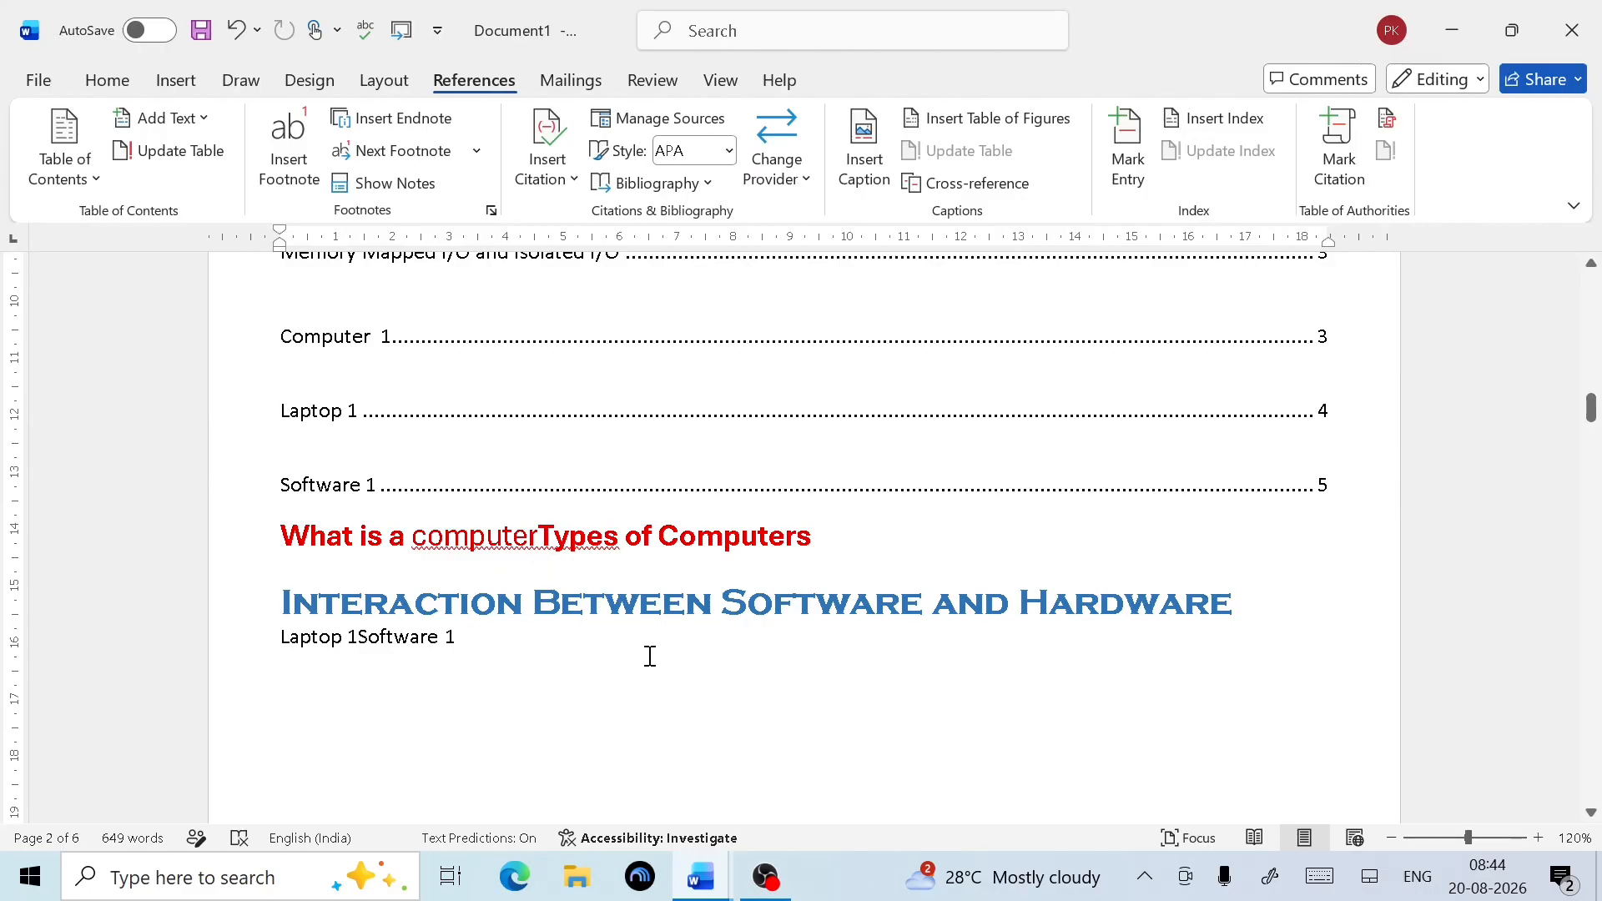
pyautogui.rightClick(546, 560)
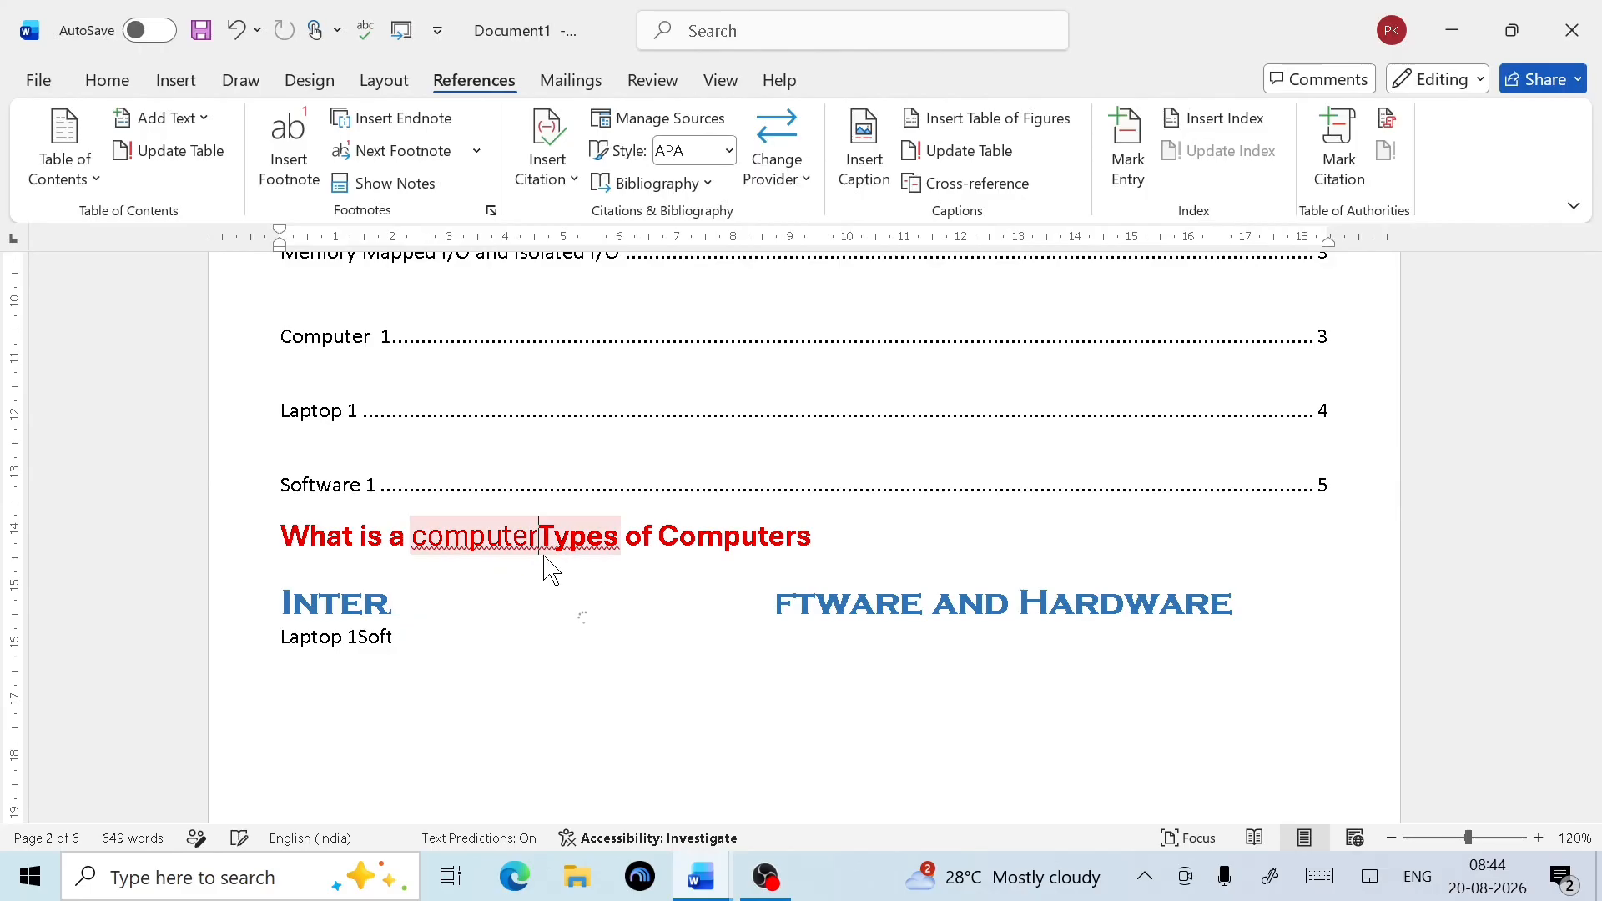
pyautogui.hotkey('ctrl', 'z')
pyautogui.scroll(-3, 641, 590)
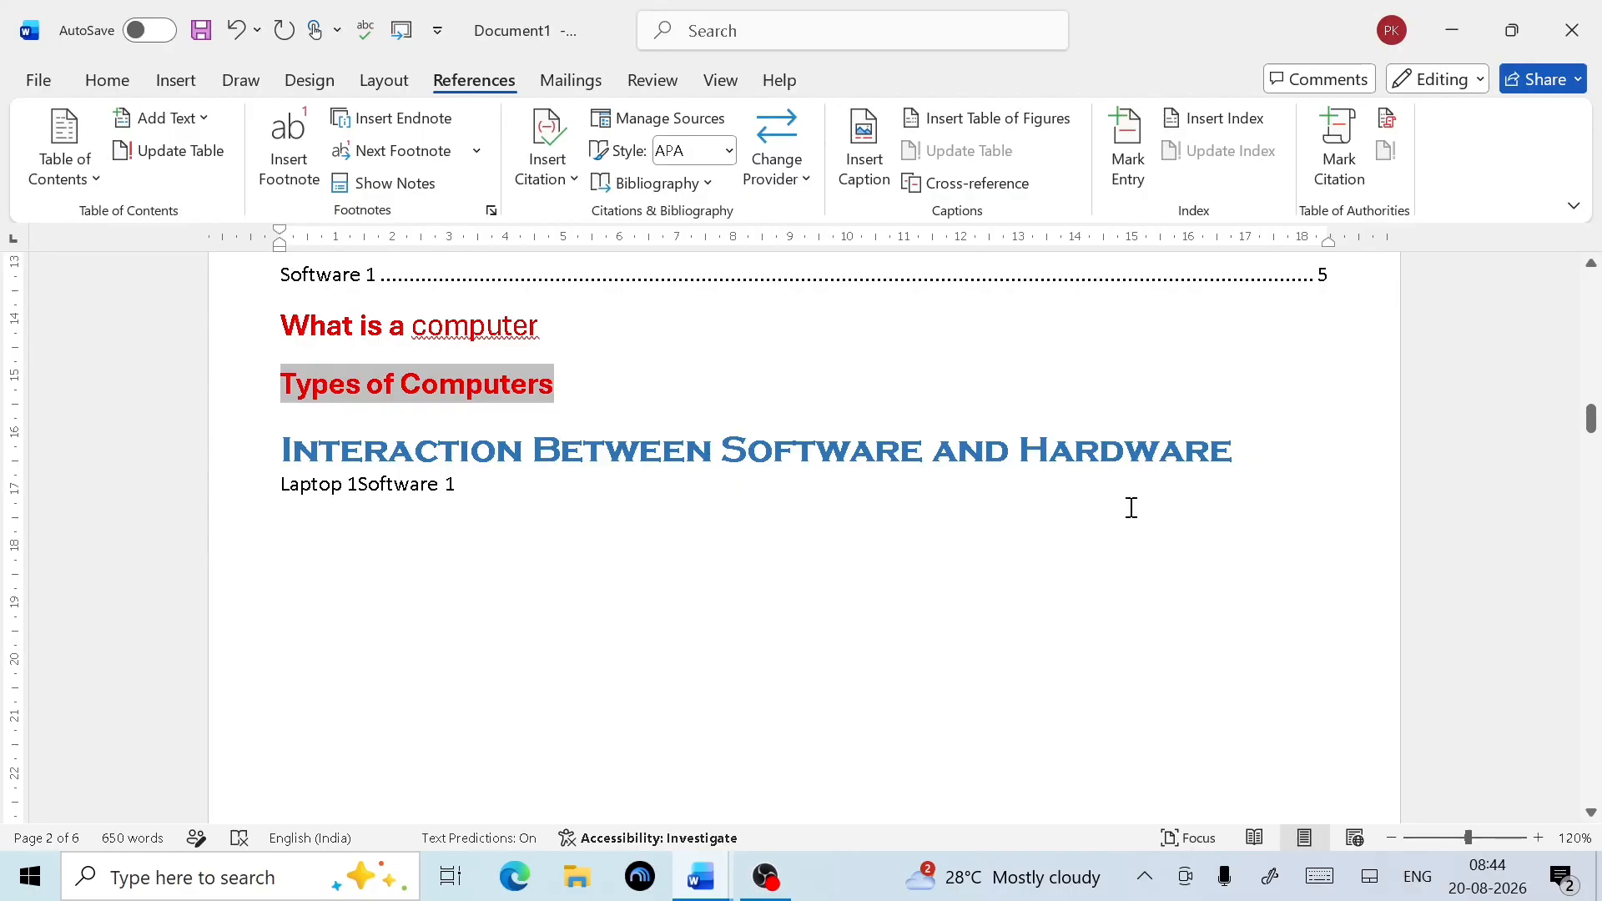
pyautogui.click(357, 484)
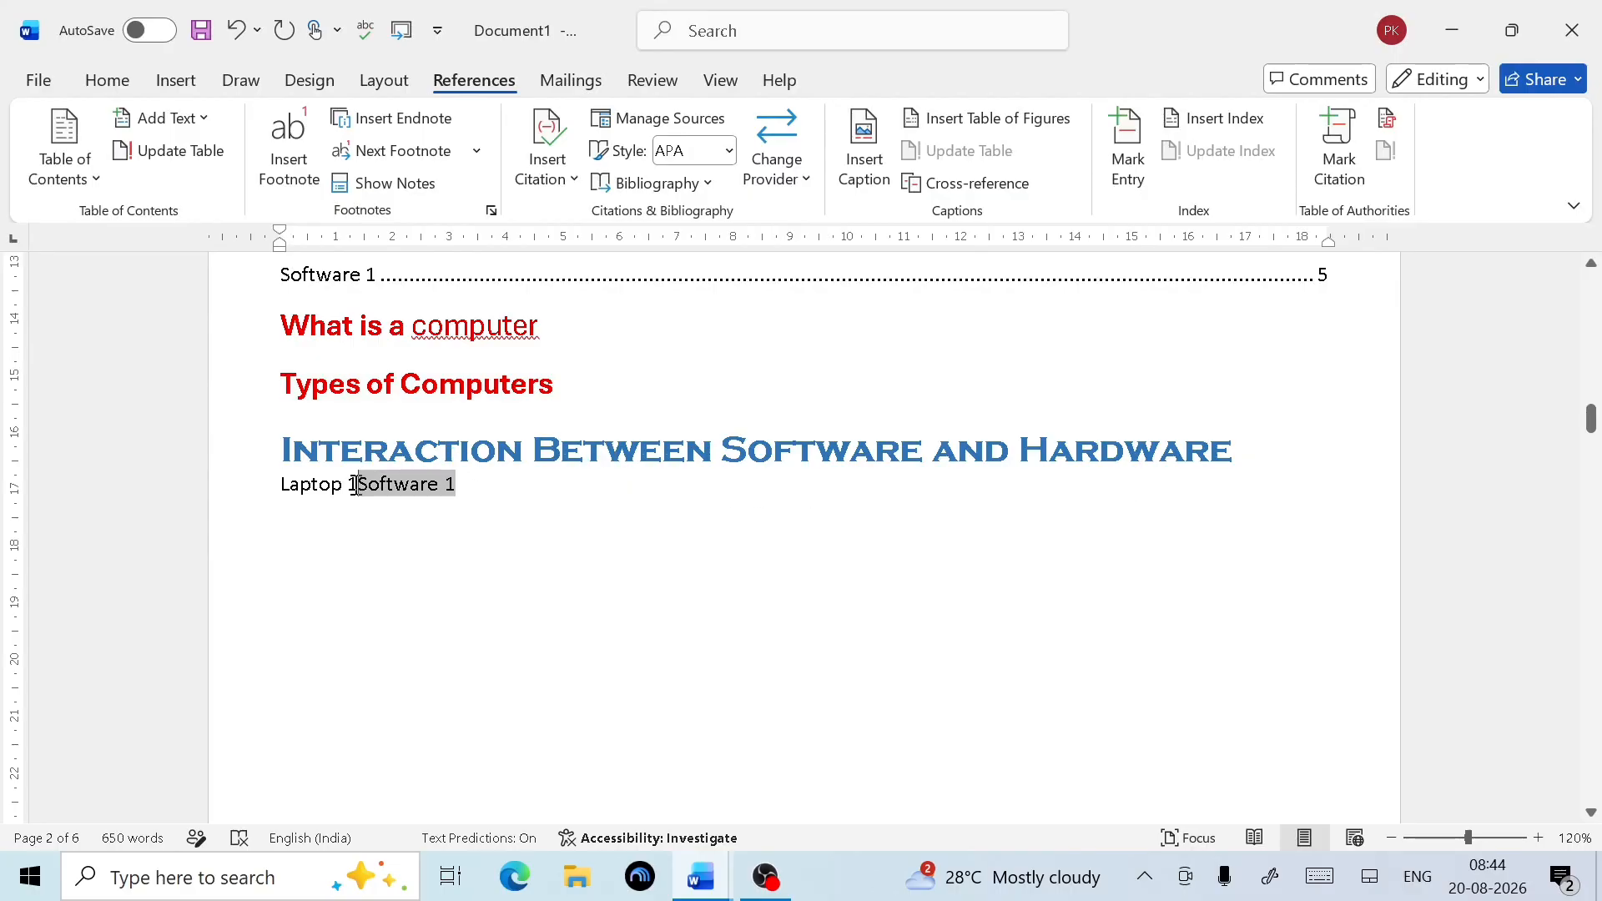
pyautogui.press('Return')
pyautogui.click(458, 529)
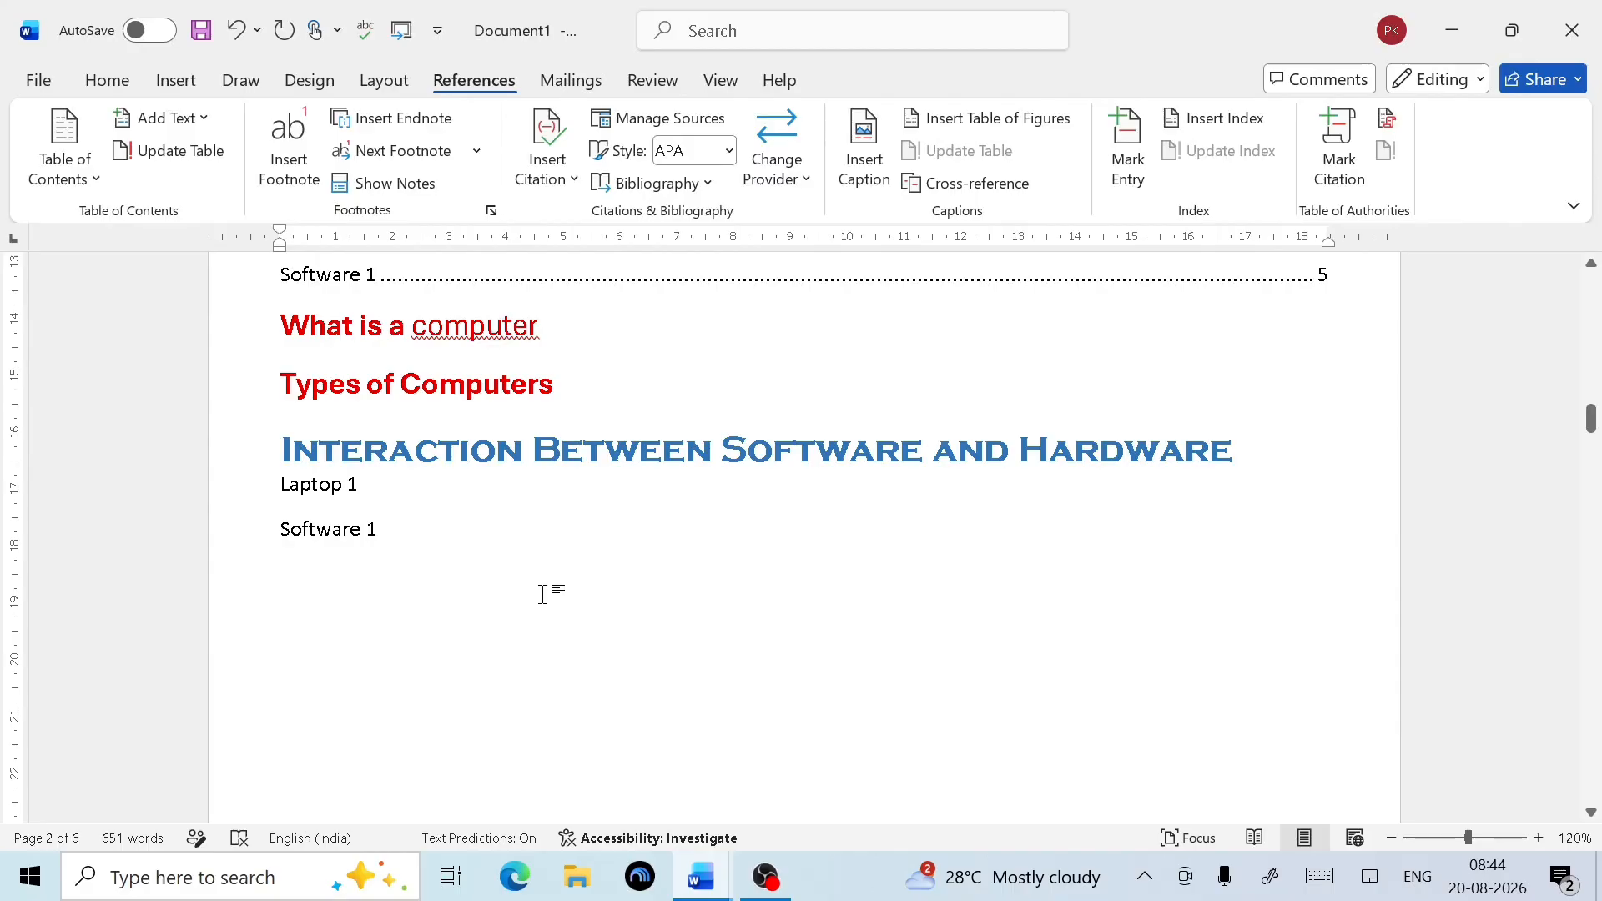
# Below Software 1, reopen Cross-reference with Heading as the reference type
pyautogui.scroll(4, 654, 569)
pyautogui.scroll(-3, 646, 653)
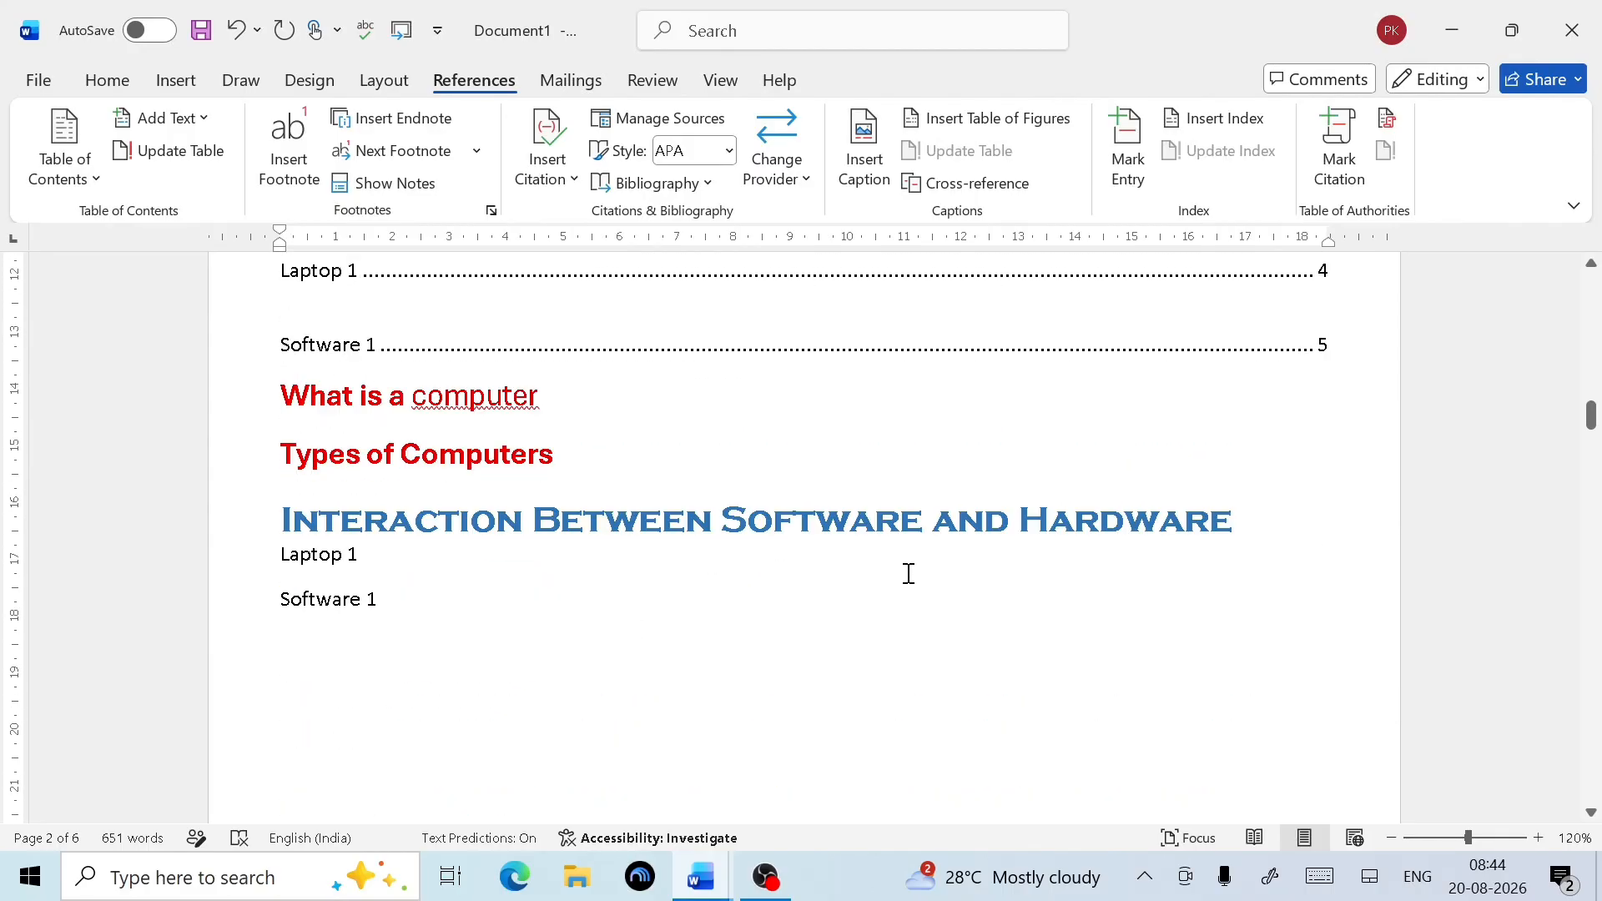
pyautogui.click(448, 631)
pyautogui.click(999, 184)
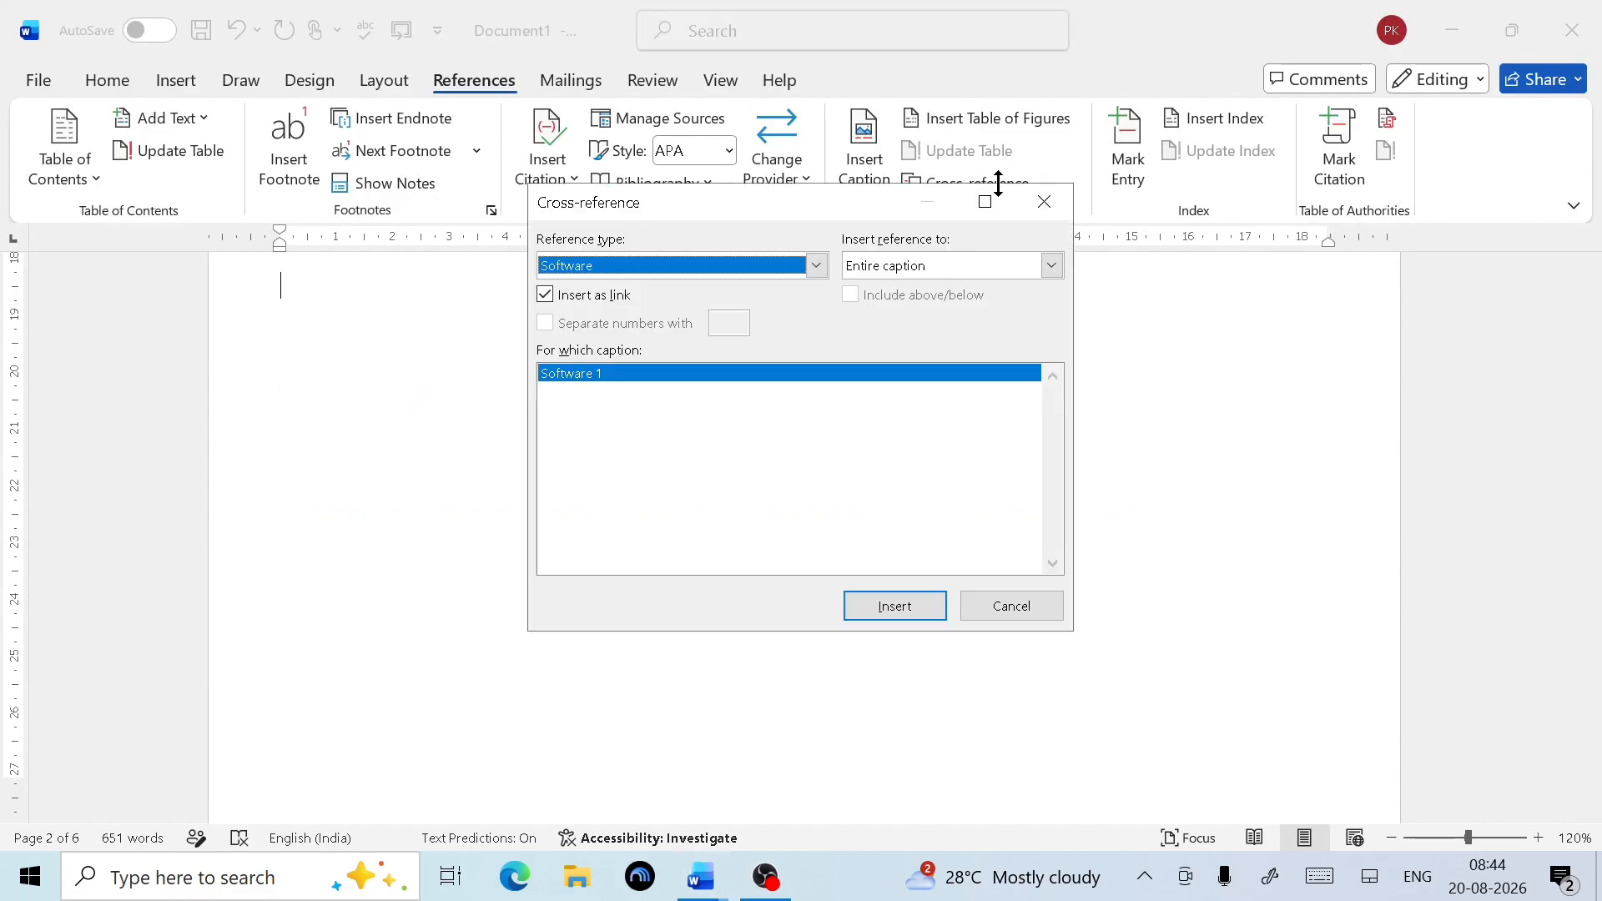
pyautogui.click(817, 266)
pyautogui.scroll(2, 646, 340)
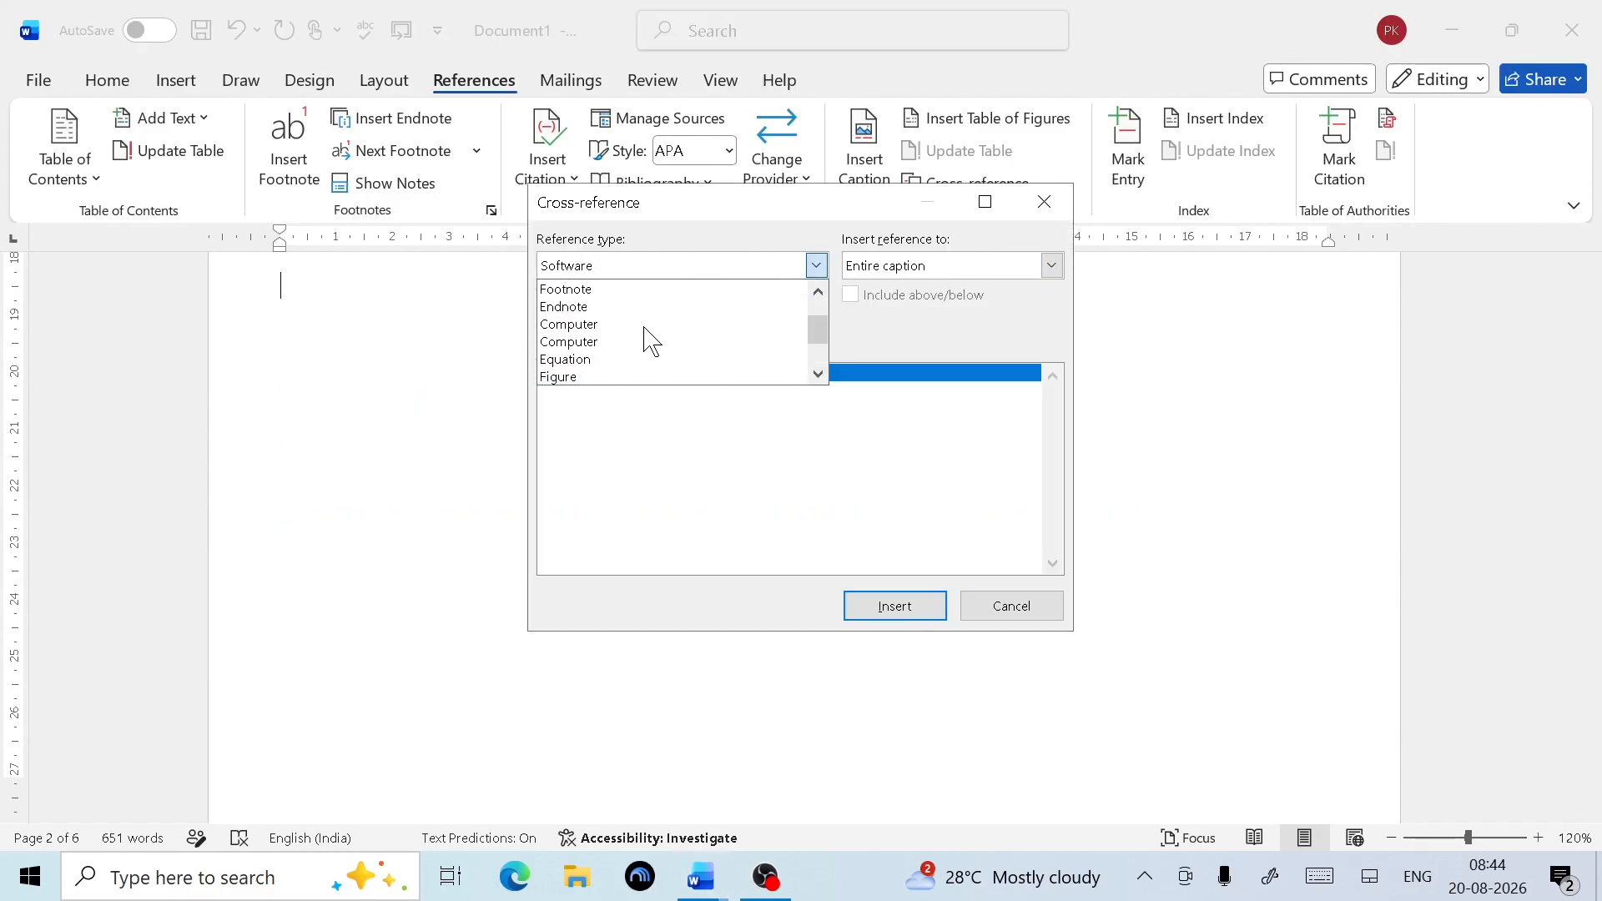
pyautogui.scroll(1, 651, 341)
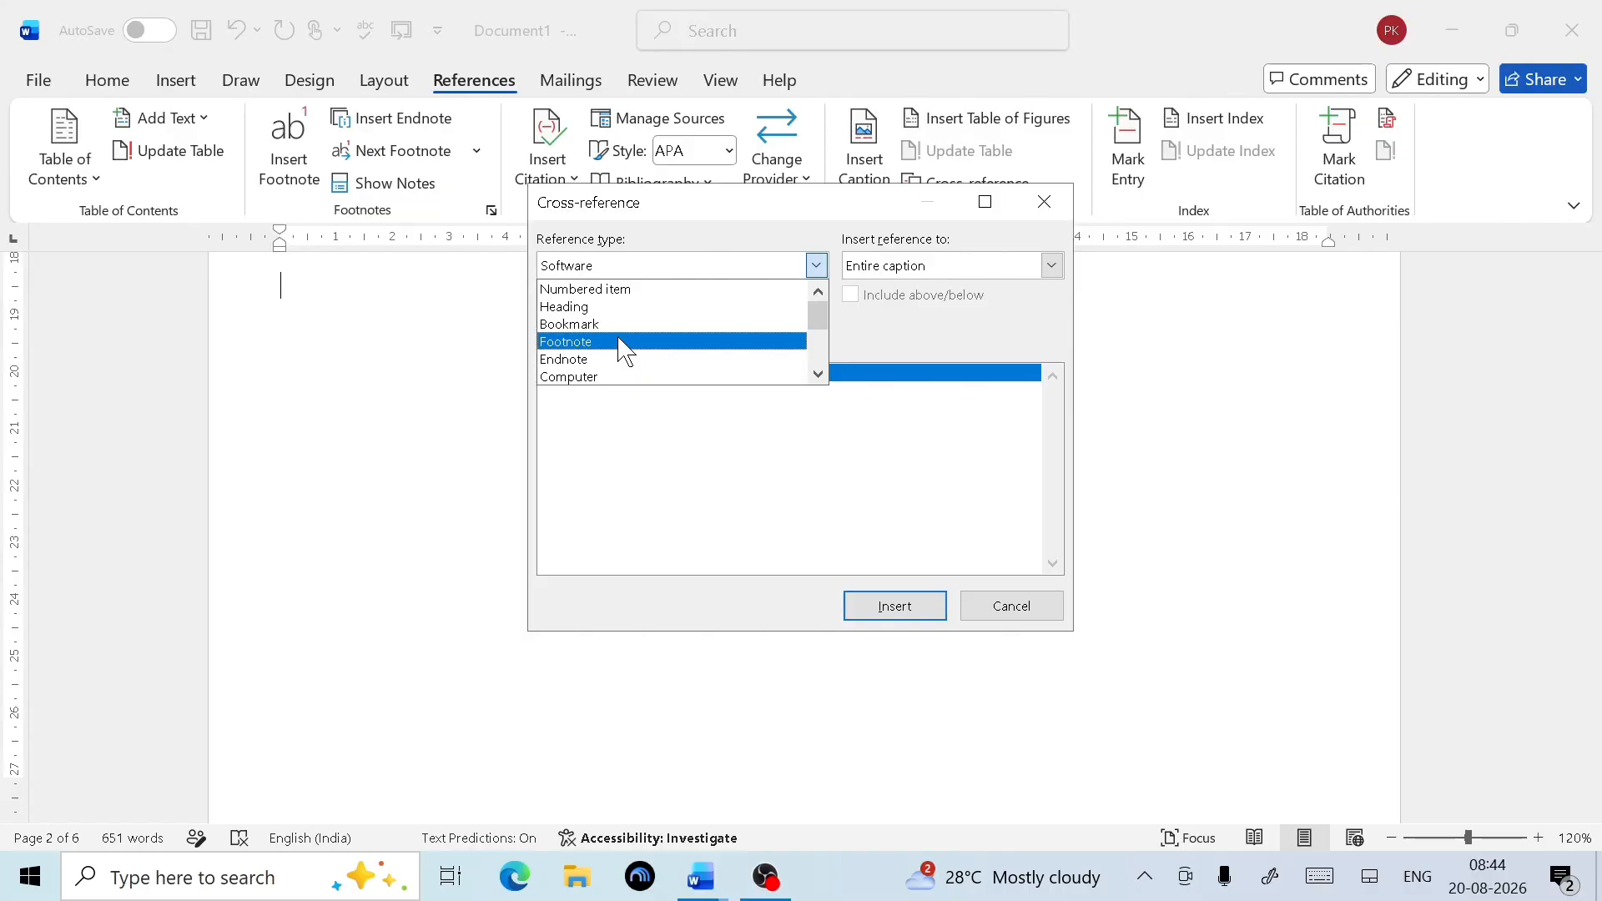
pyautogui.scroll(-1, 632, 334)
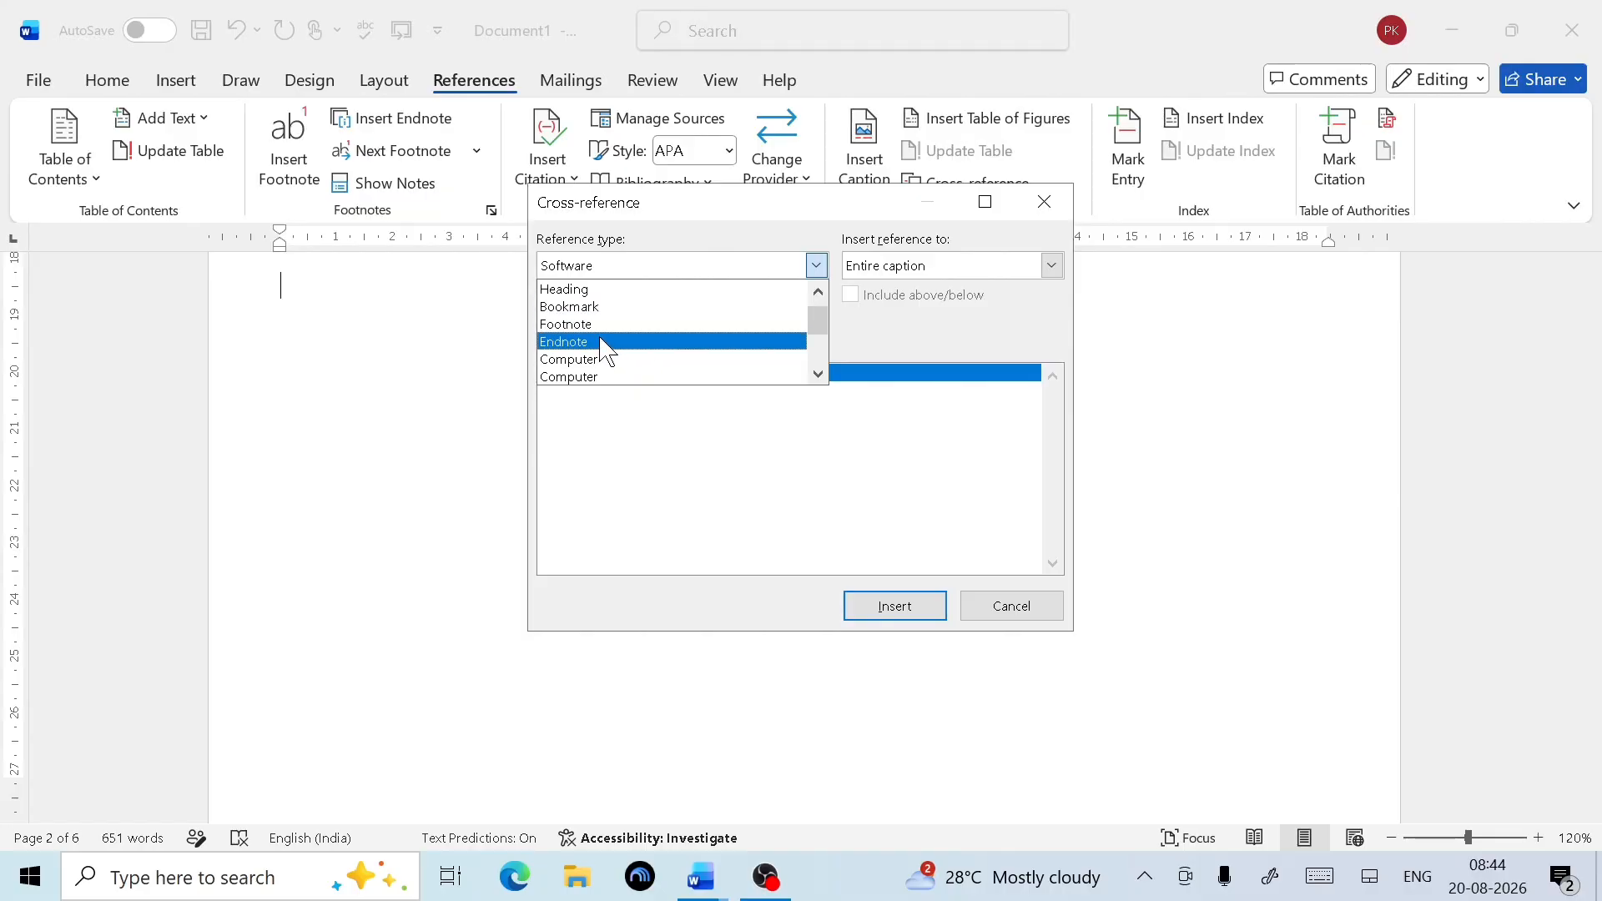
pyautogui.scroll(-1, 630, 325)
pyautogui.scroll(-1, 627, 324)
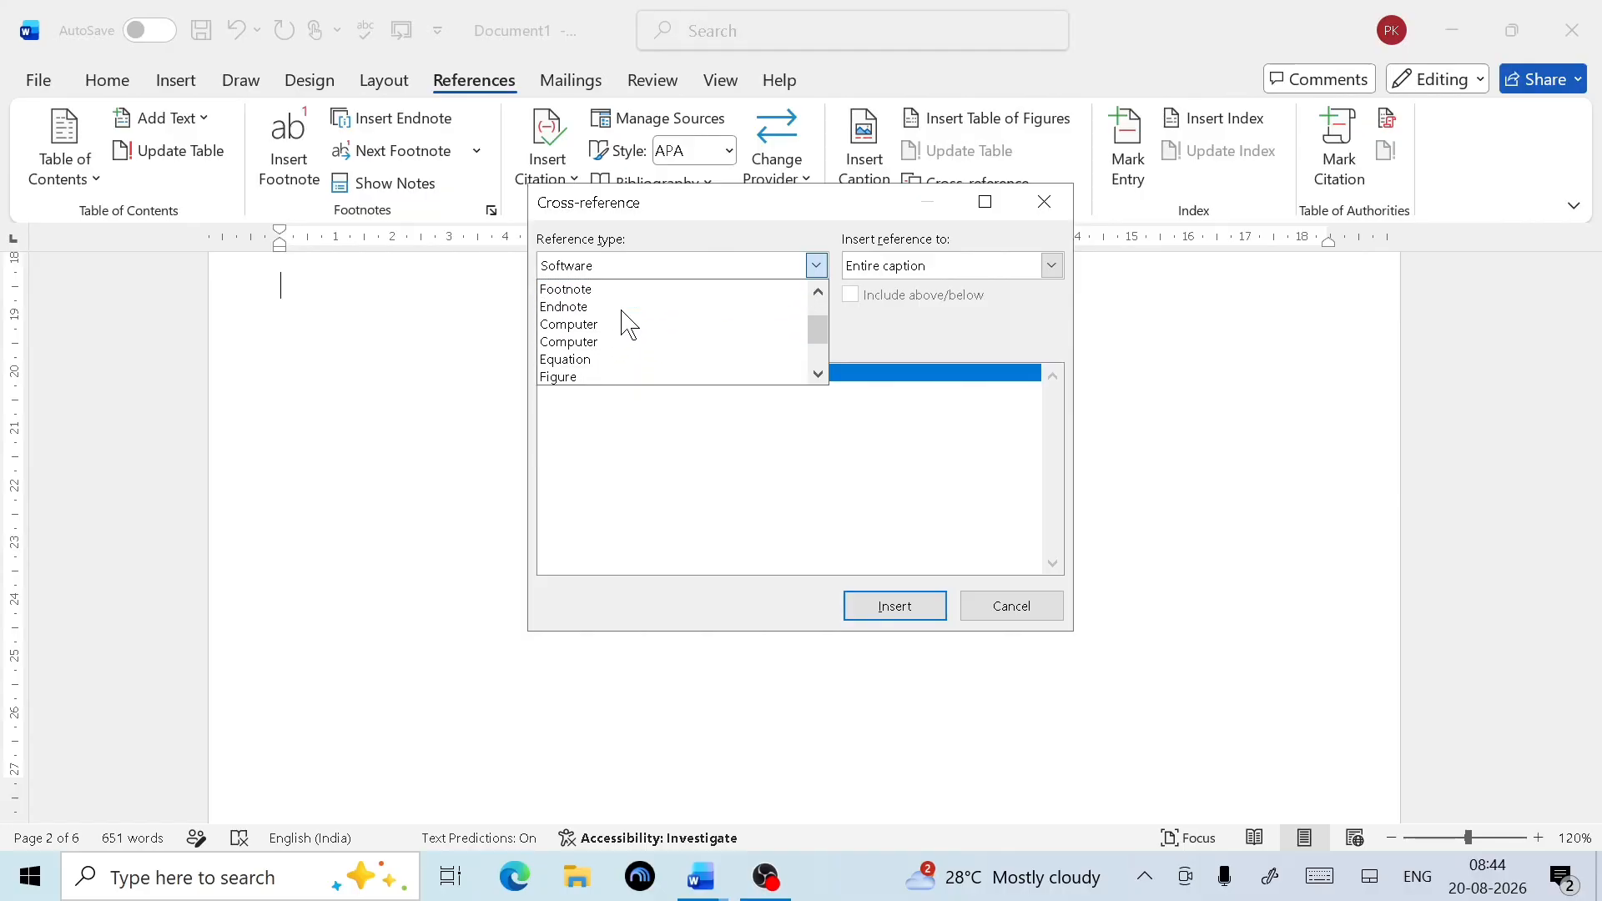
pyautogui.scroll(-4, 628, 324)
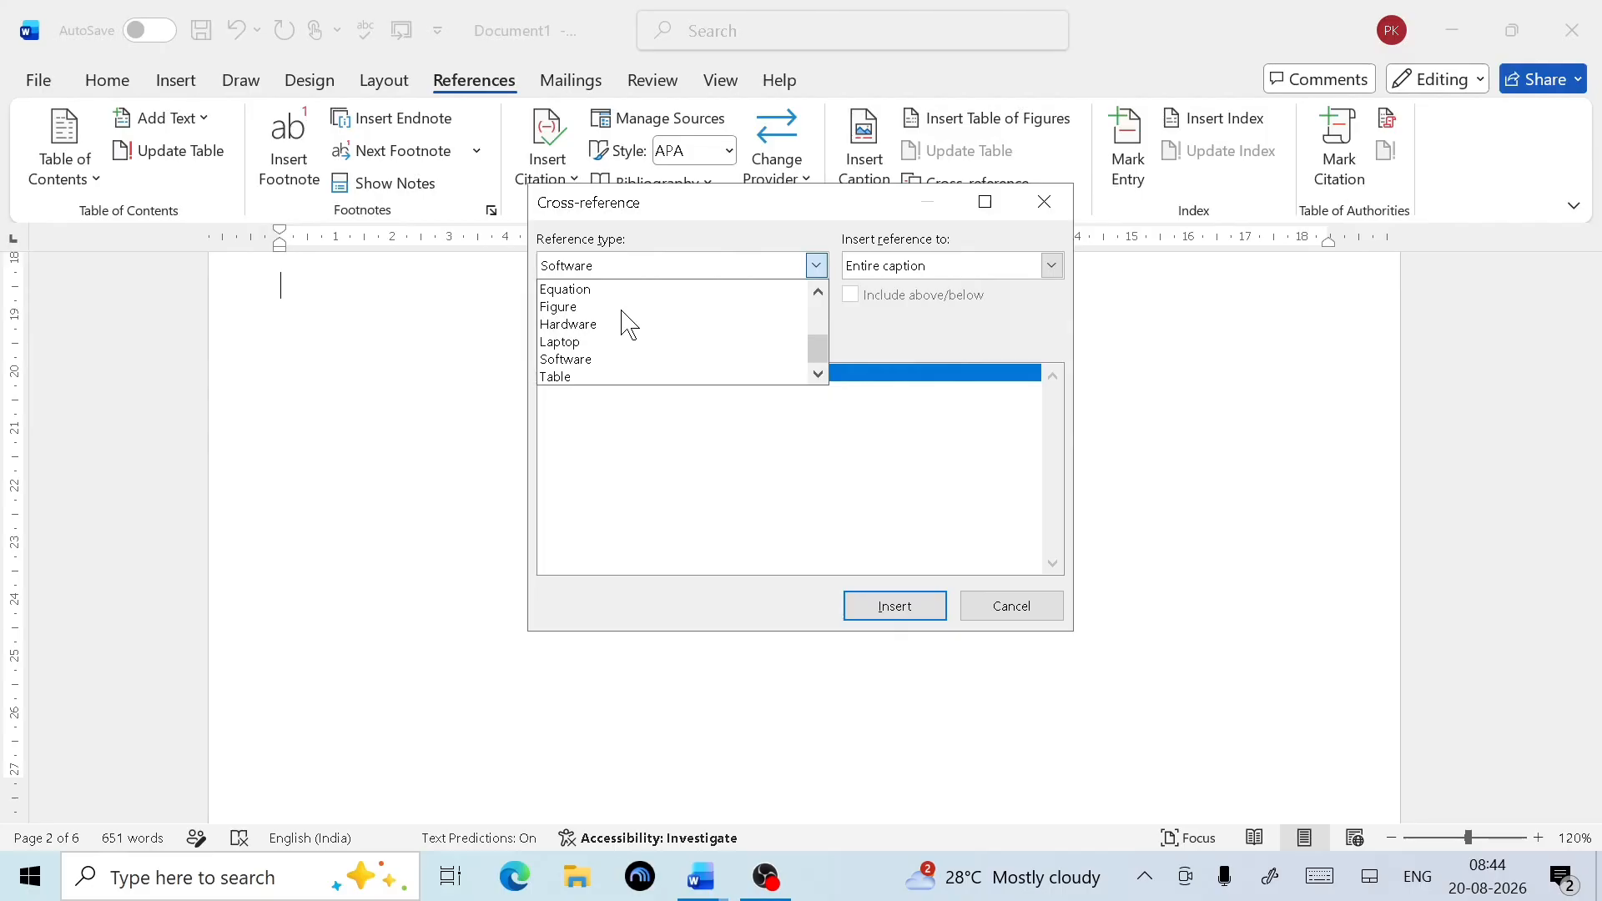
pyautogui.scroll(7, 628, 324)
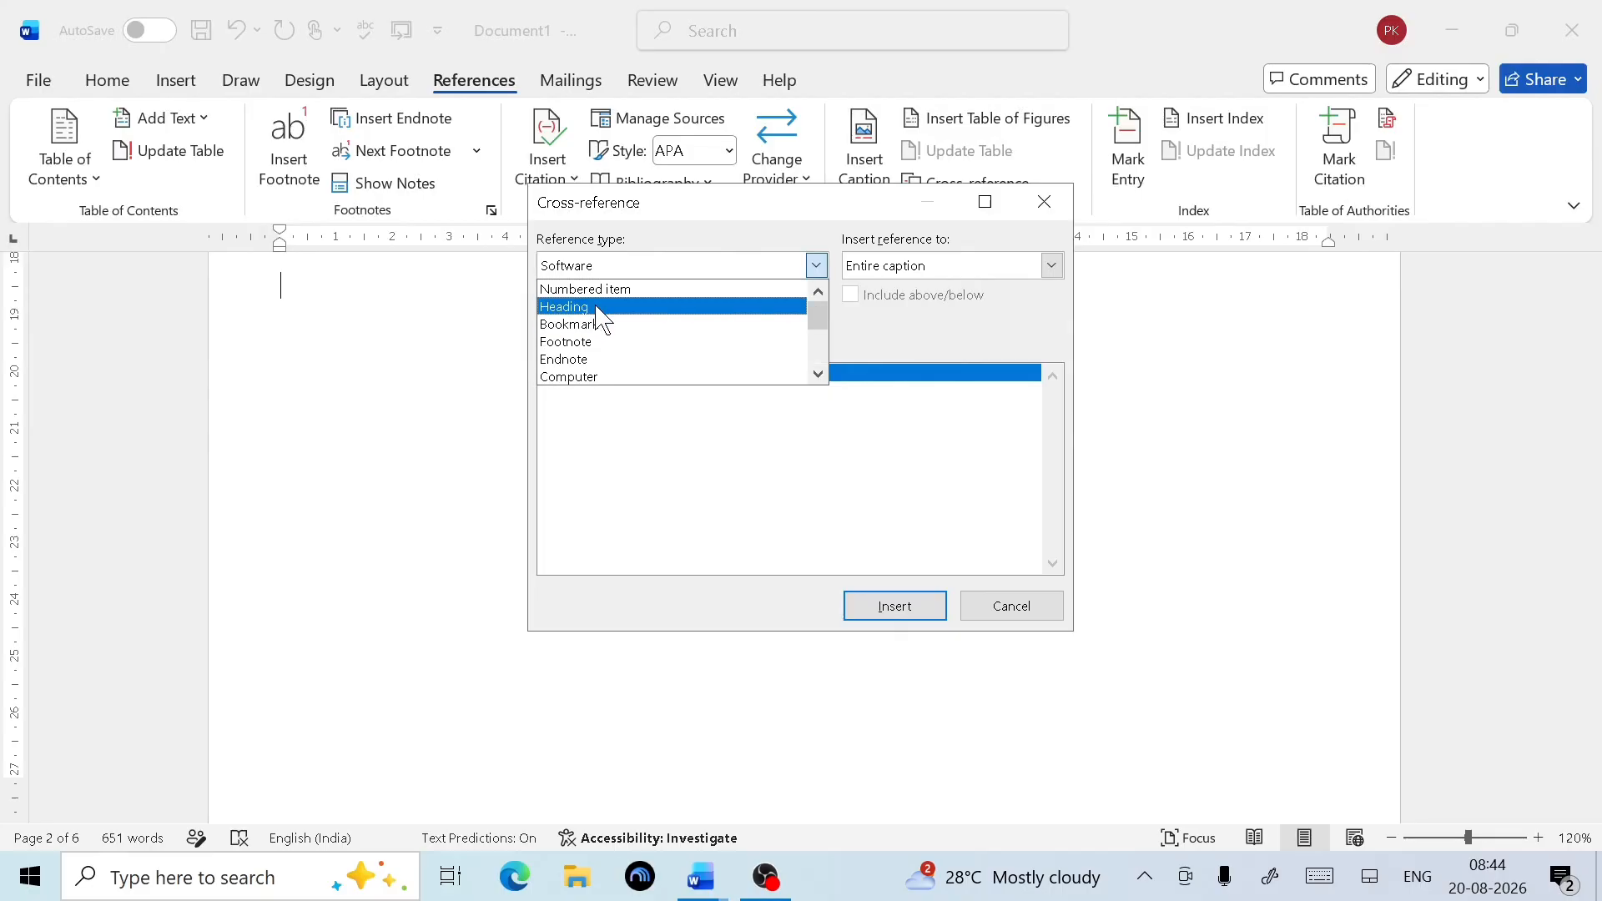
pyautogui.click(602, 307)
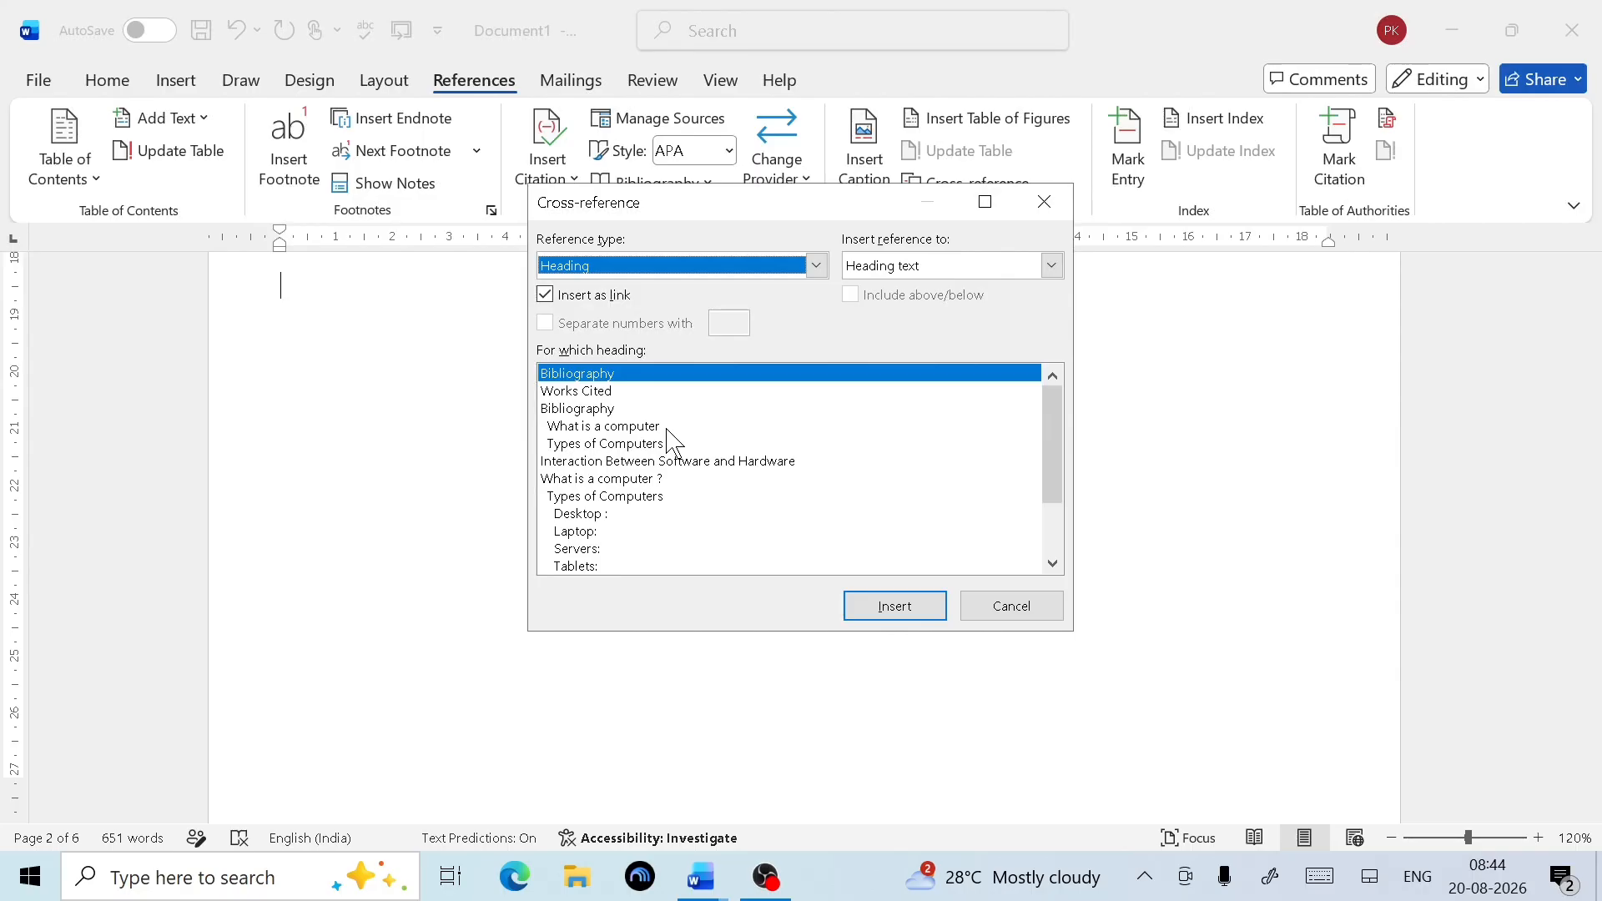
# Insert heading cross-references to Bibliography, What is a computer and Types of Computers
pyautogui.click(601, 409)
pyautogui.click(890, 603)
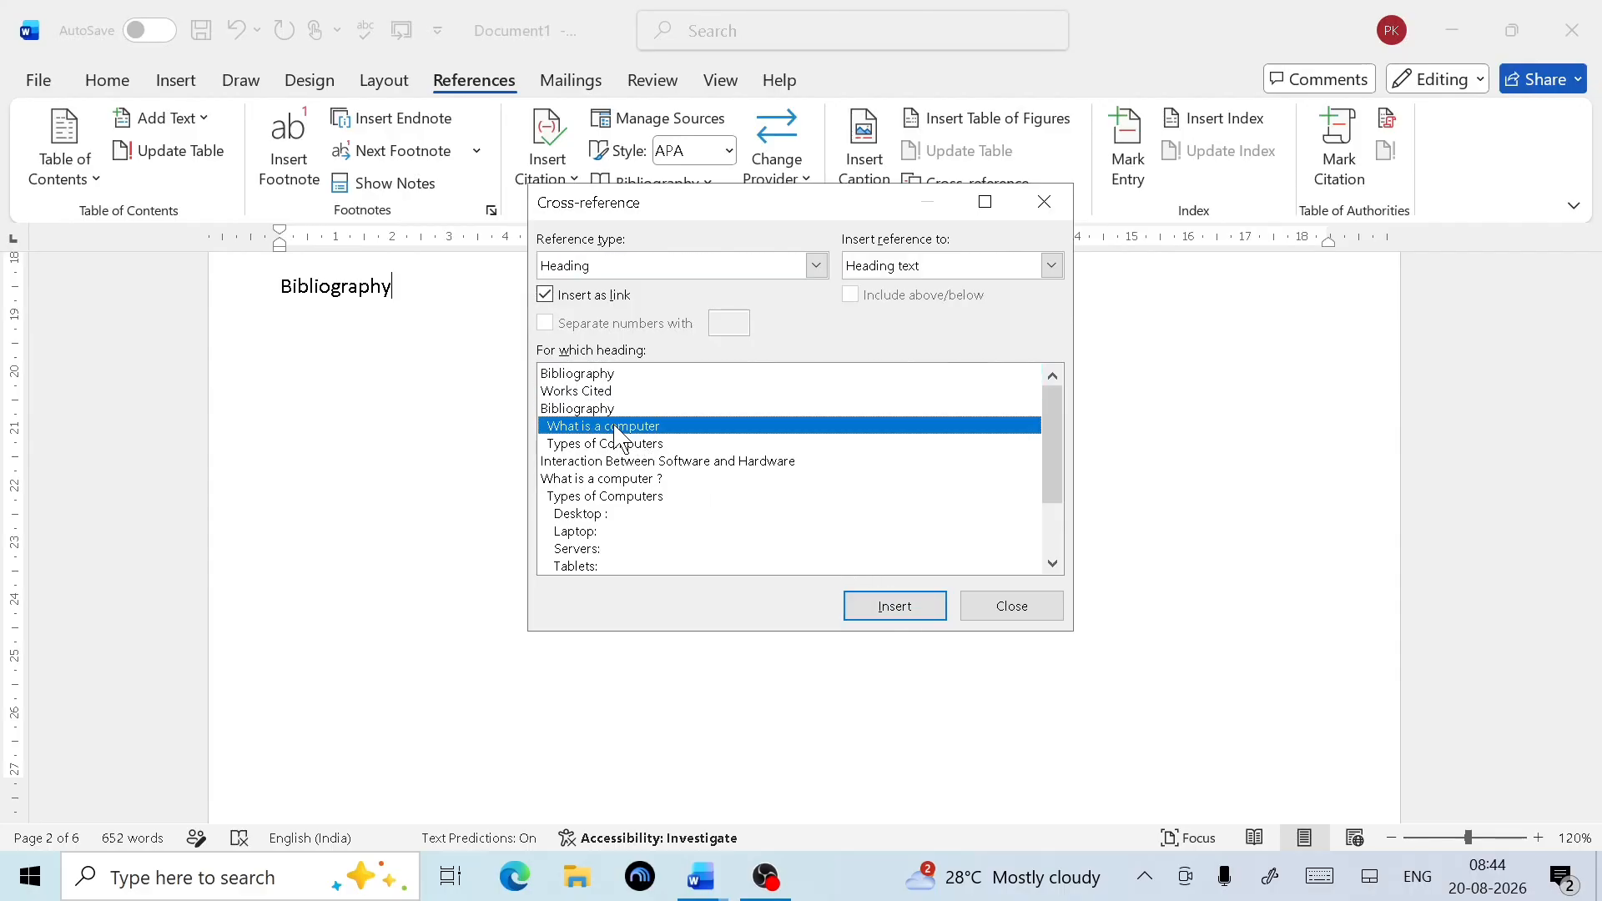
pyautogui.click(616, 426)
pyautogui.click(894, 606)
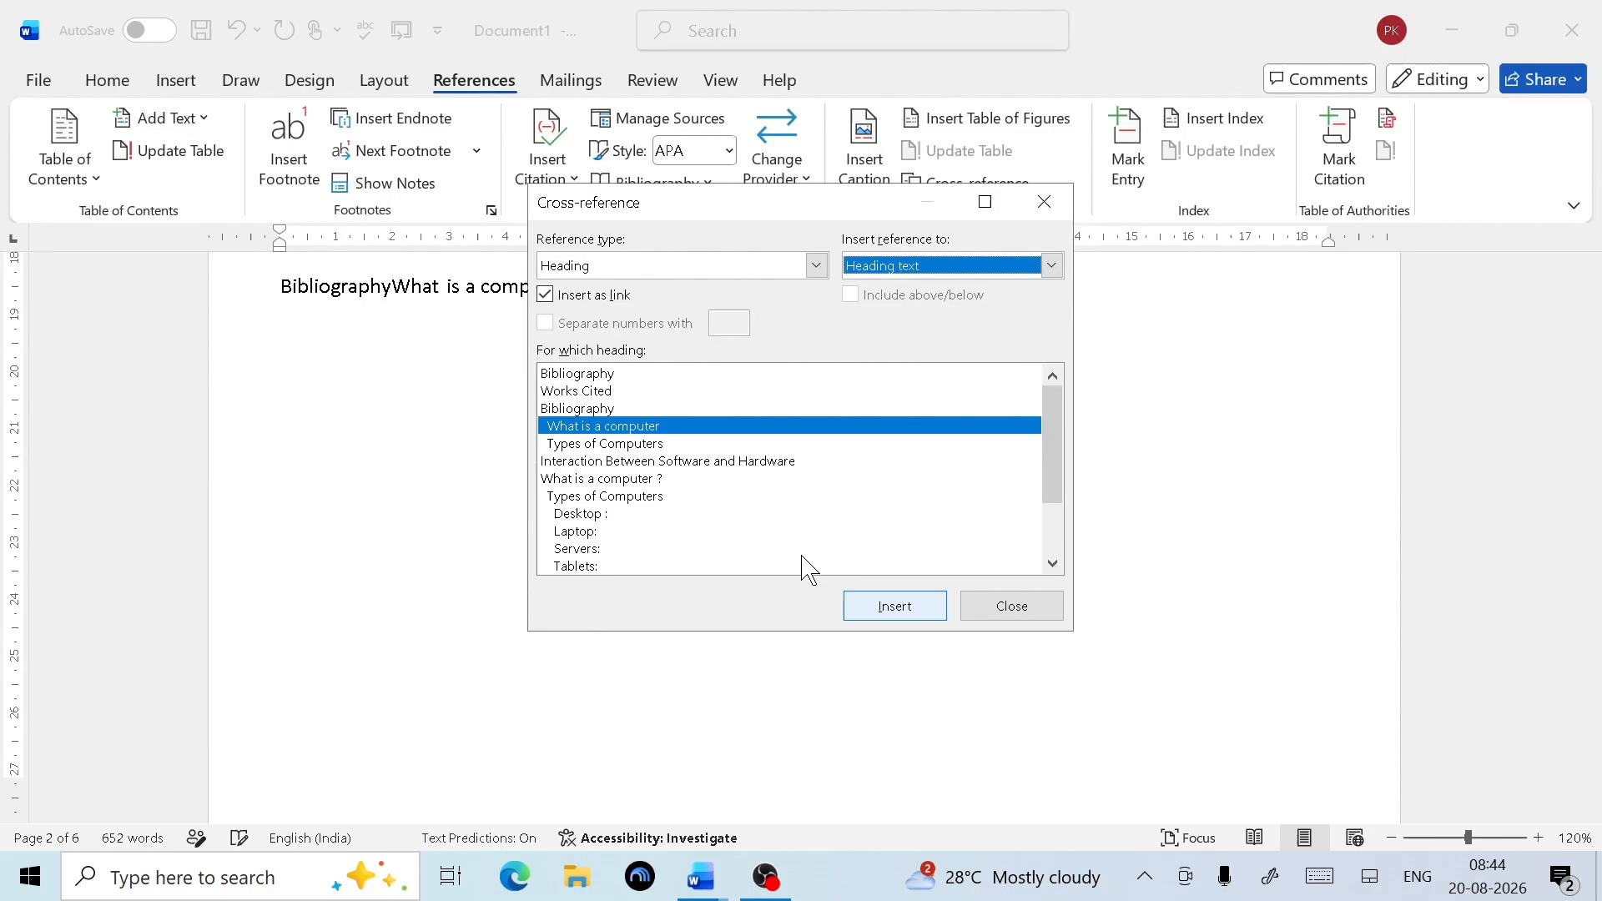
pyautogui.click(622, 443)
pyautogui.click(893, 607)
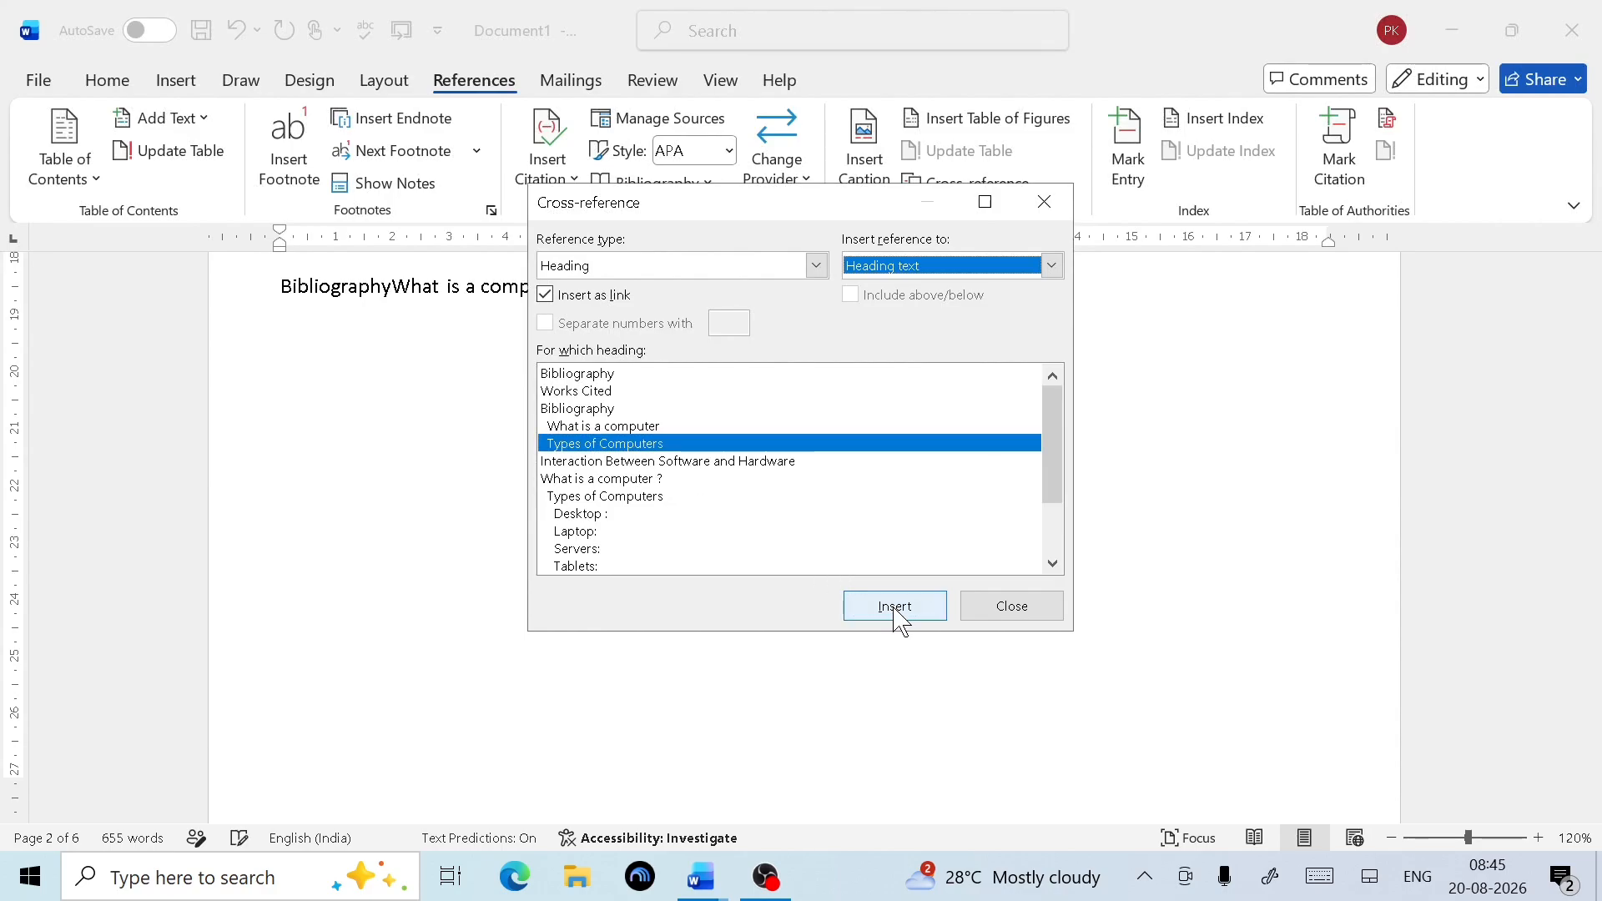
# Insert heading cross-references to Desktop:, Laptop:, Servers: and Tablets:
pyautogui.click(622, 495)
pyautogui.click(593, 515)
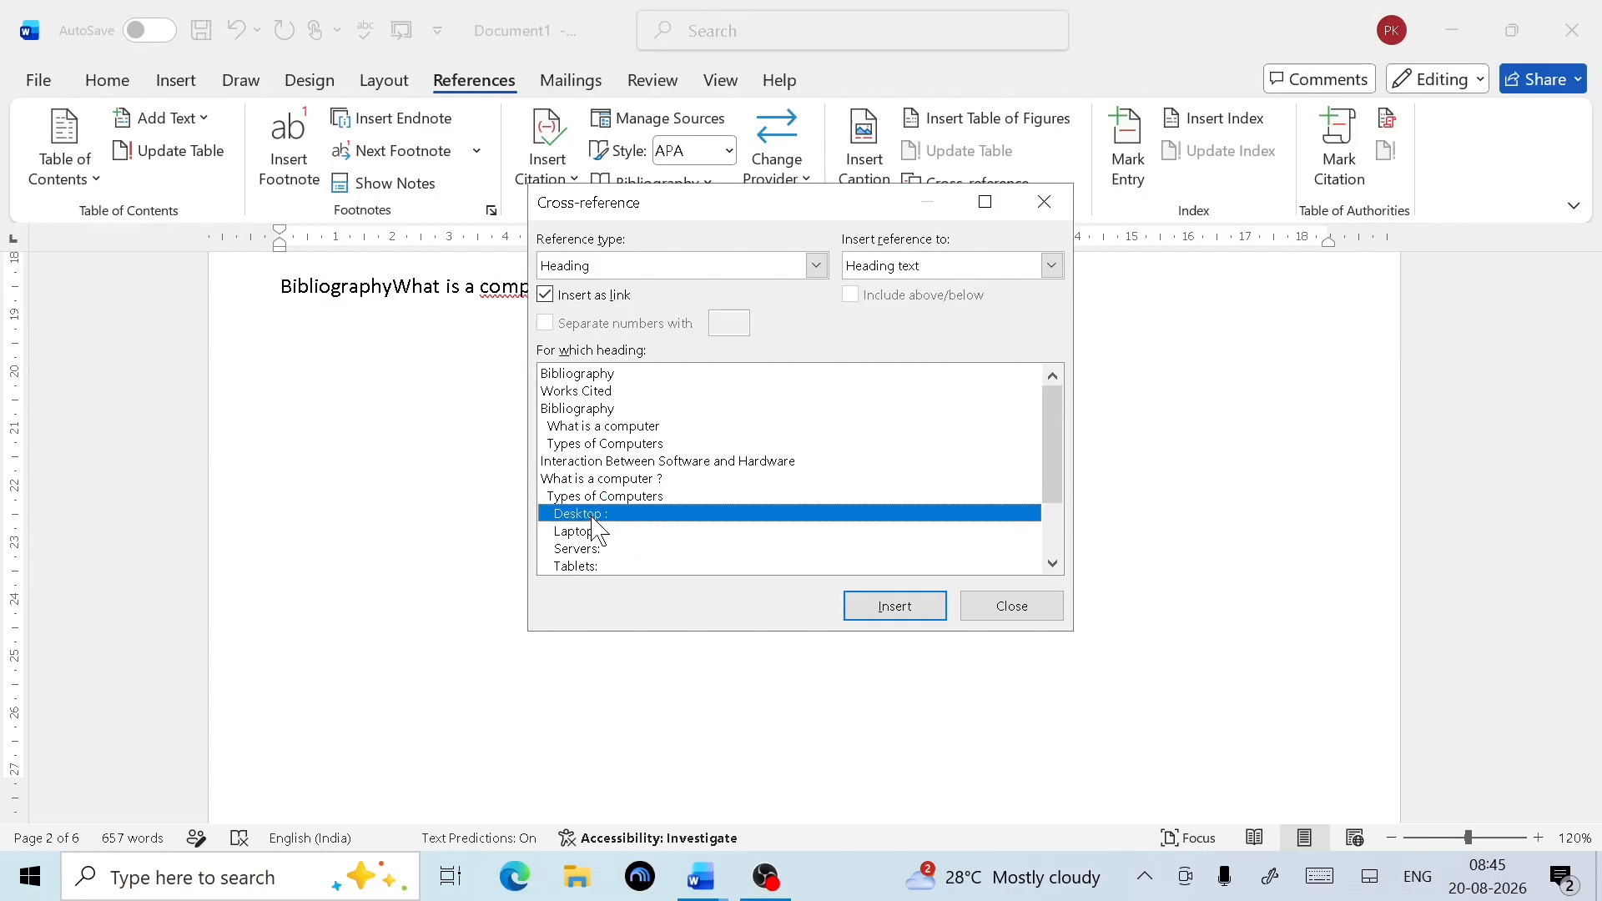
pyautogui.click(895, 606)
pyautogui.click(601, 533)
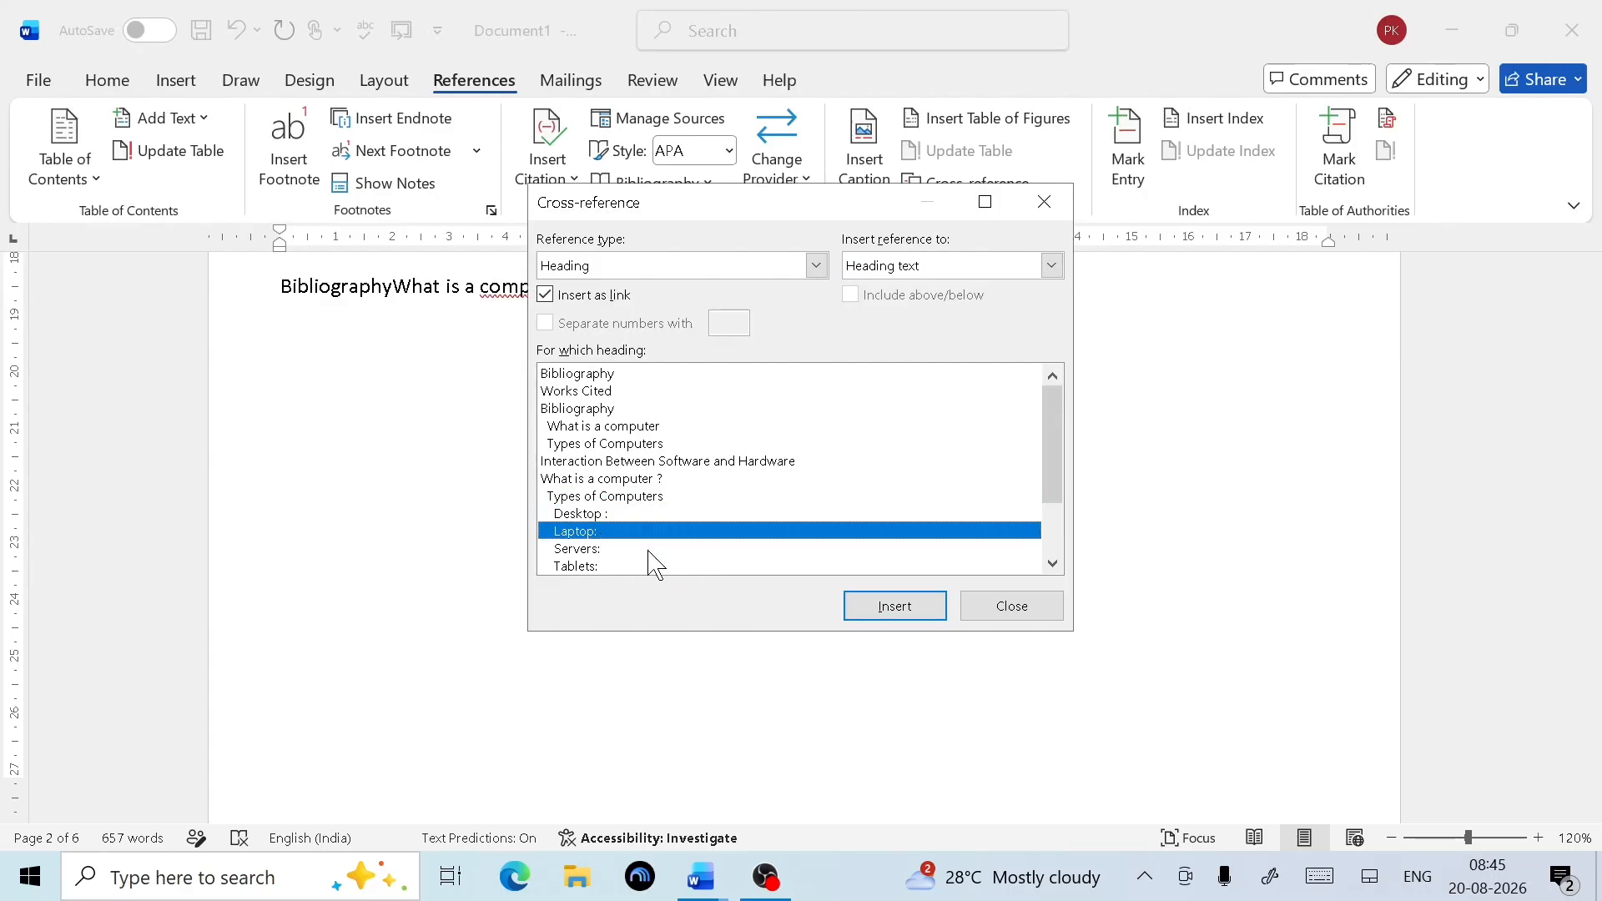
pyautogui.click(892, 609)
pyautogui.click(594, 549)
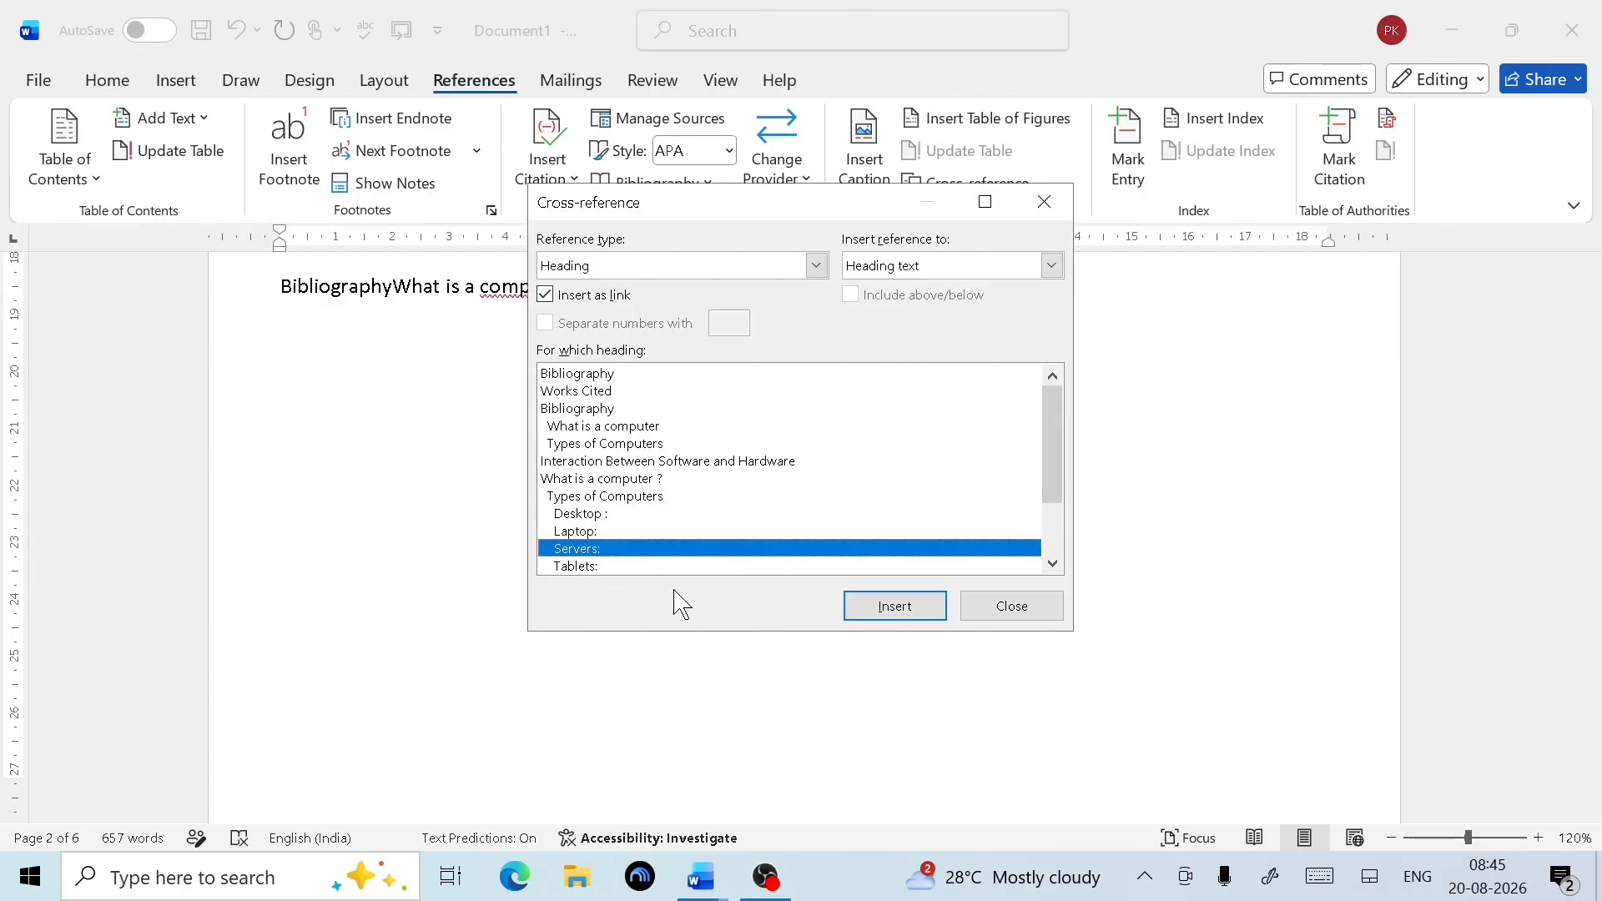
pyautogui.click(890, 604)
pyautogui.click(604, 565)
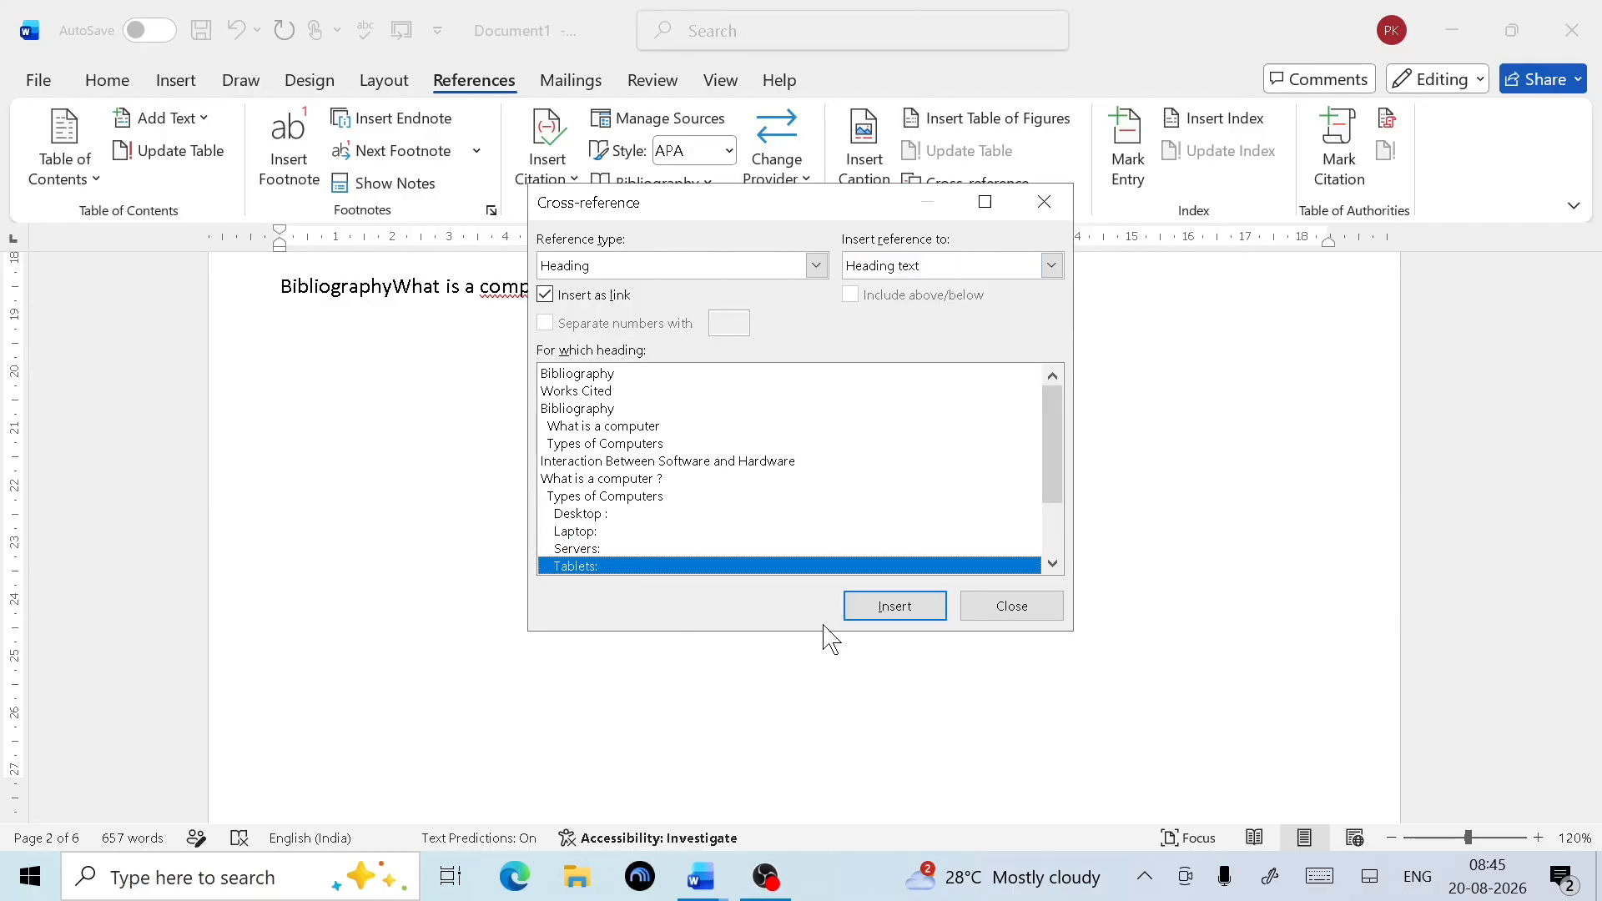
pyautogui.click(888, 607)
# Insert a cross-reference to the Software heading and close the dialog
pyautogui.scroll(-1, 1064, 527)
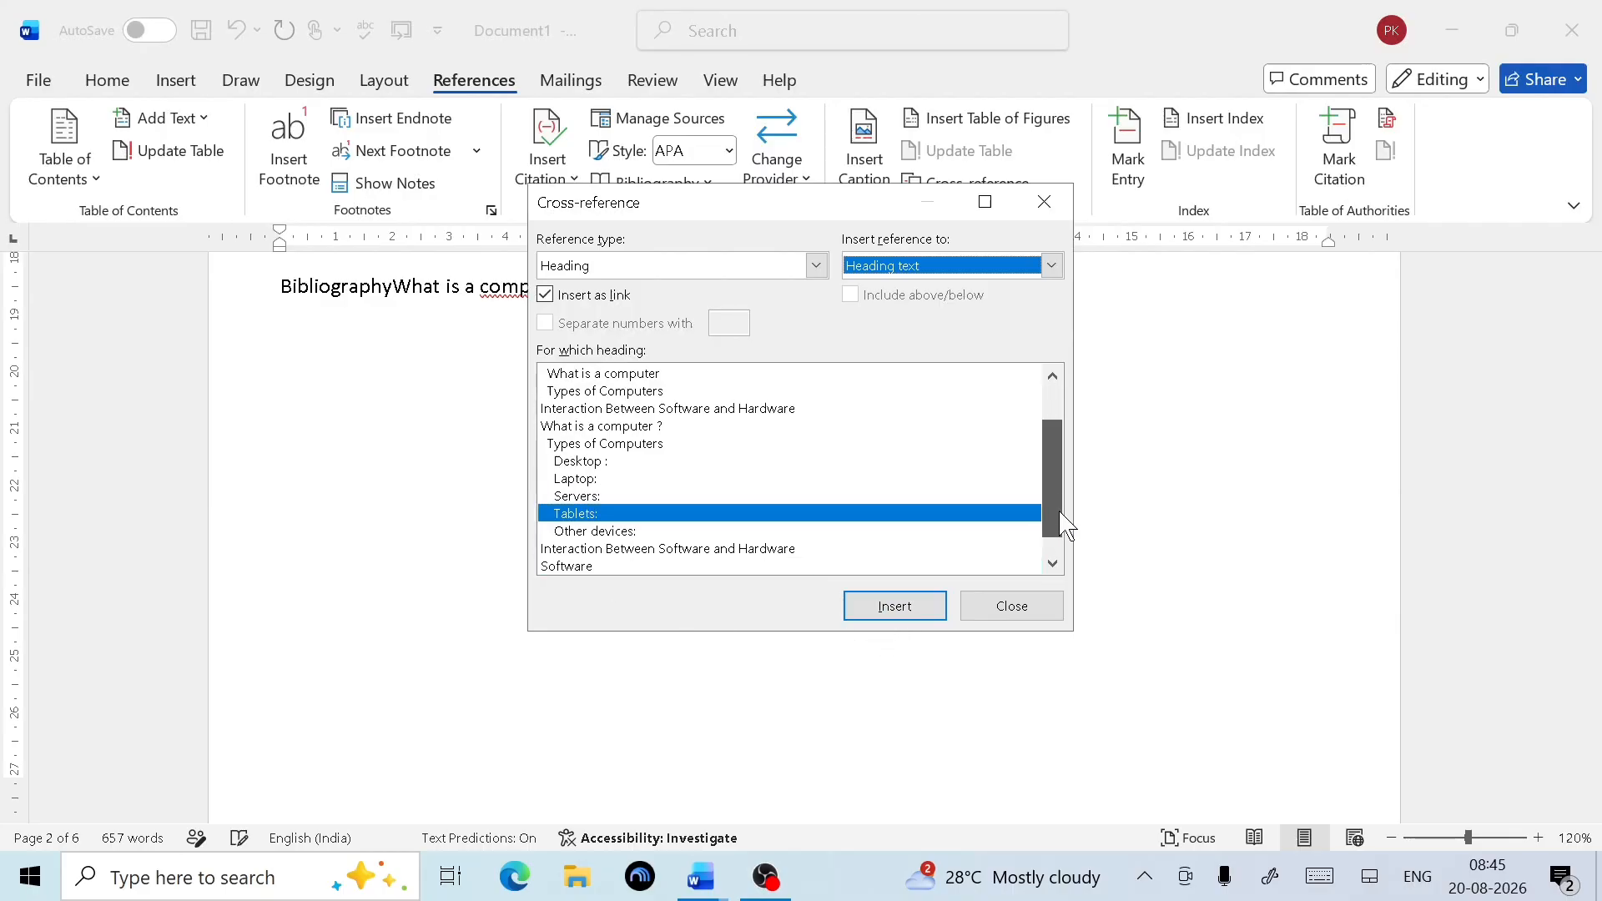
pyautogui.scroll(-1, 1064, 527)
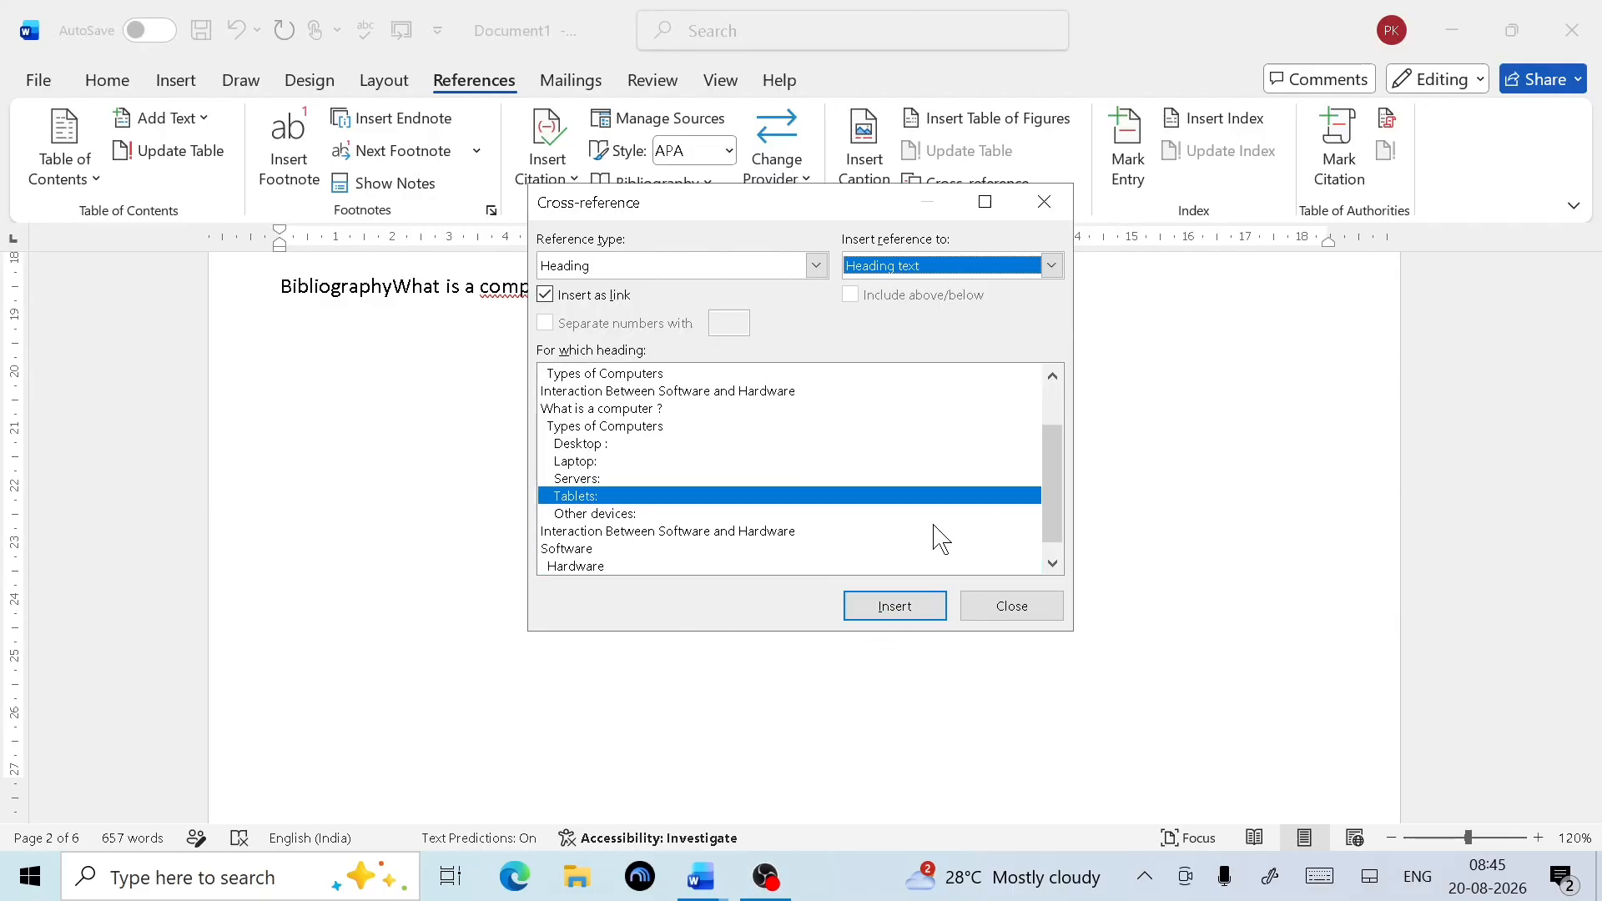
pyautogui.click(584, 551)
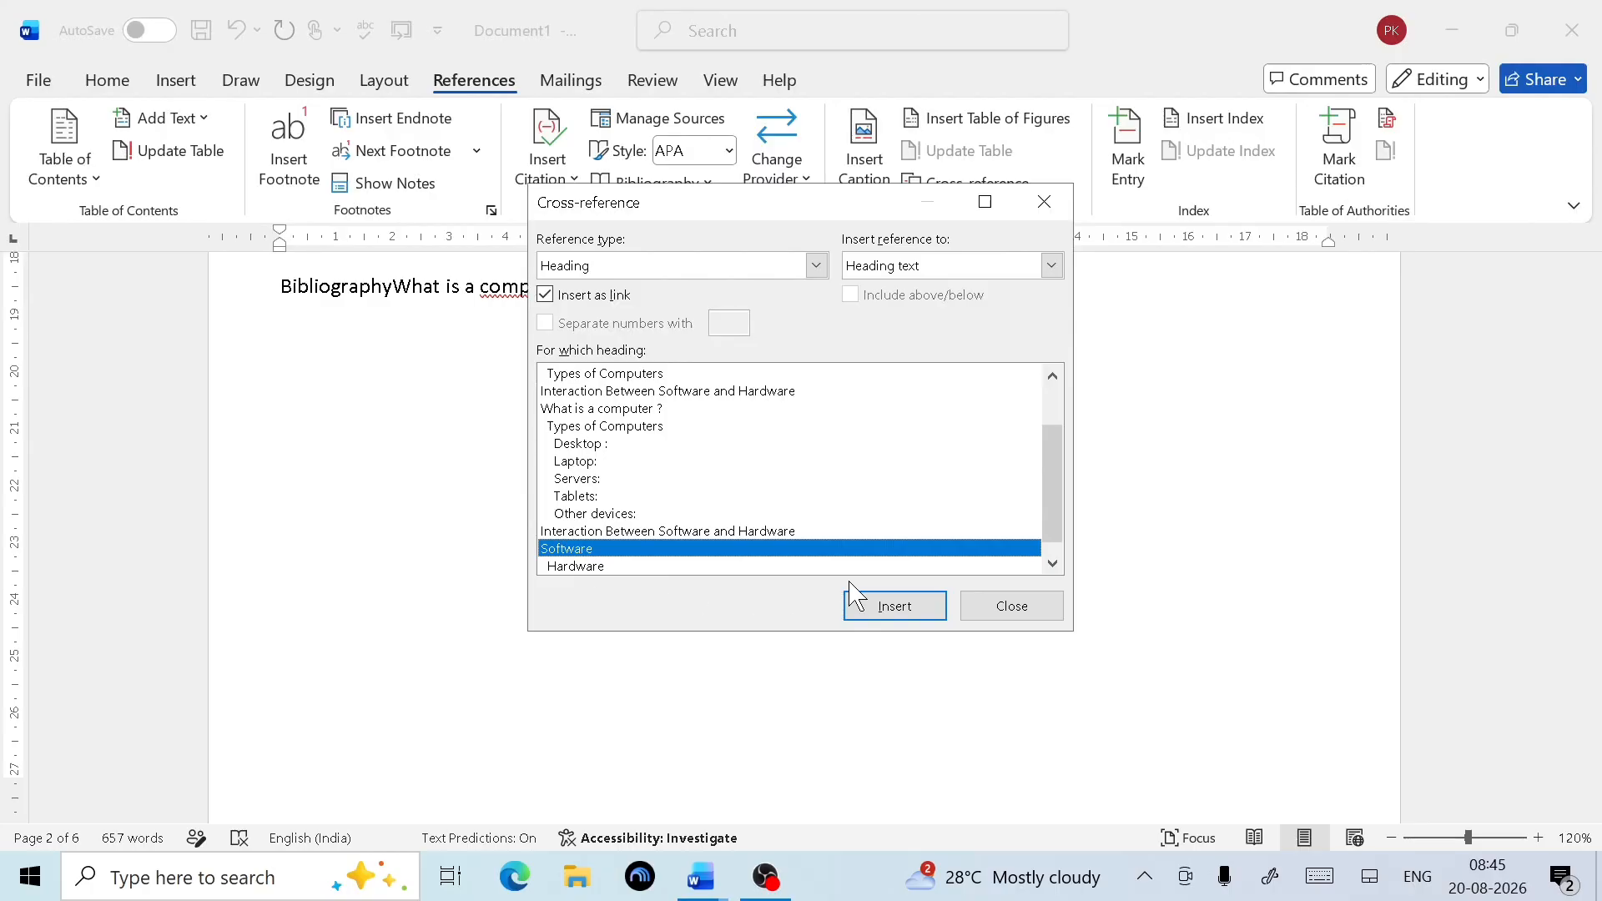
pyautogui.click(897, 607)
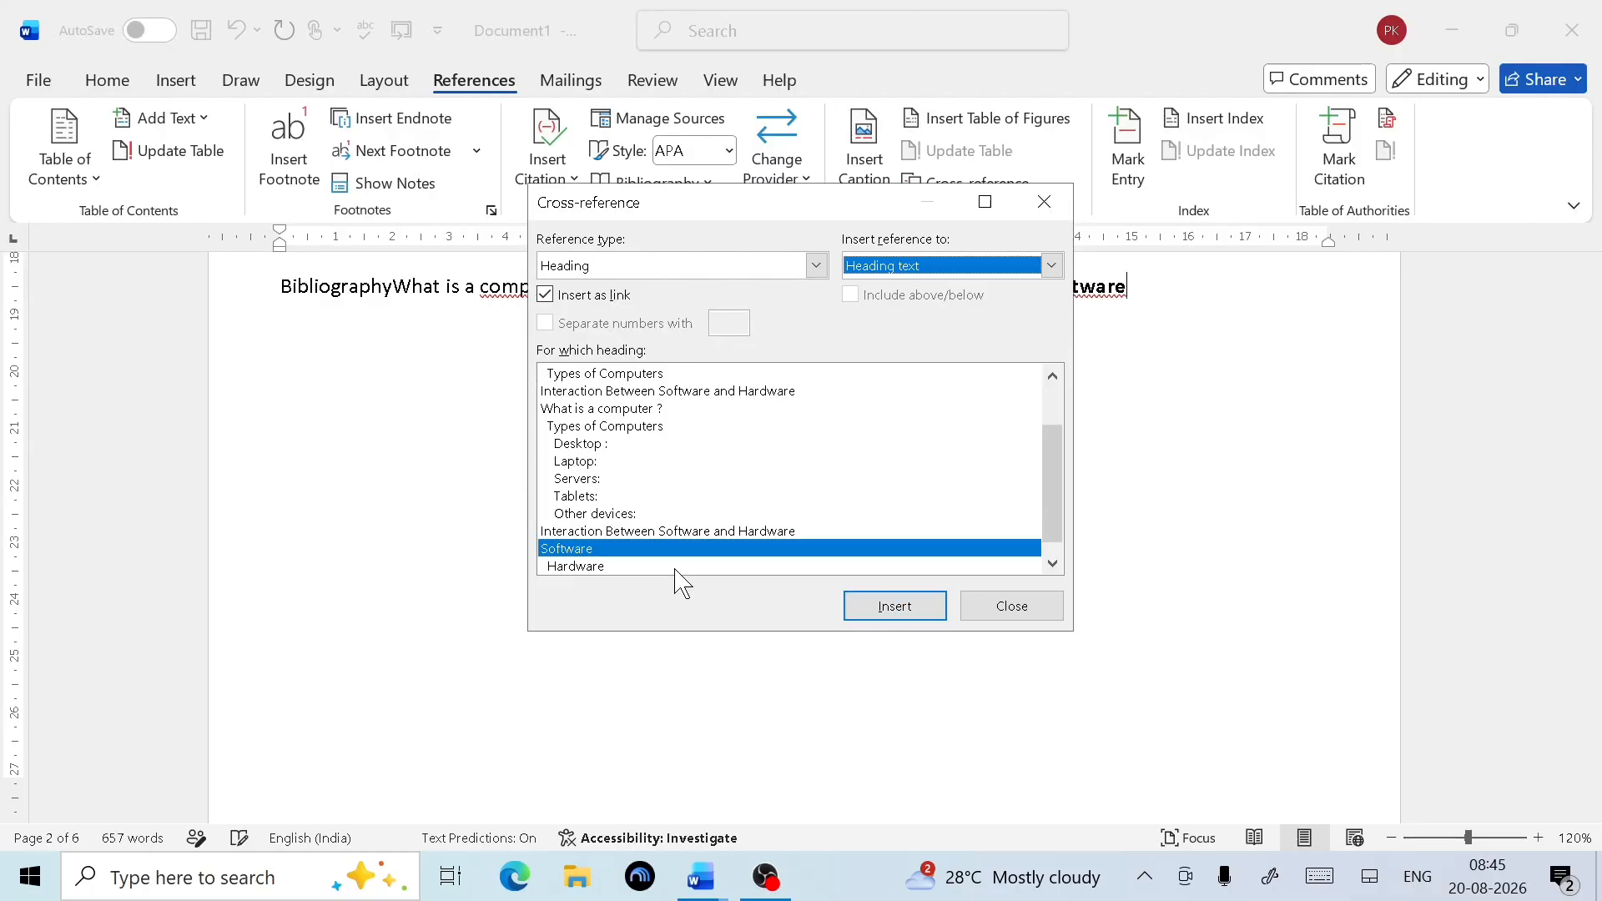
pyautogui.click(981, 617)
# Start new lines at the What is a computer, Types of Computers and Desktop cross-references
pyautogui.scroll(5, 707, 578)
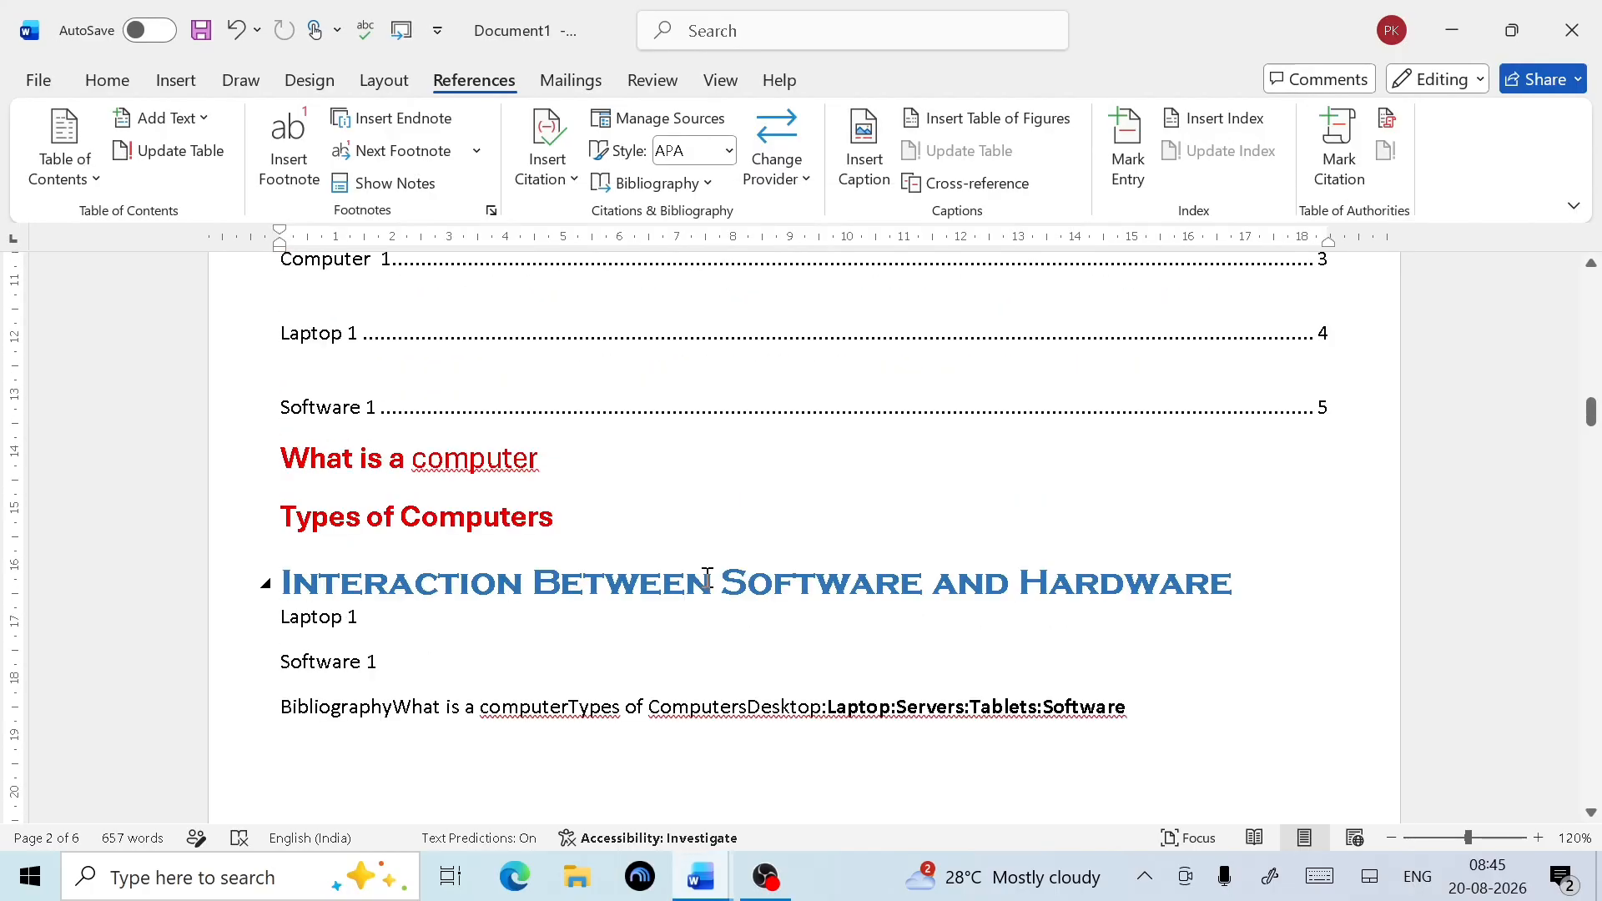
pyautogui.scroll(-3, 707, 577)
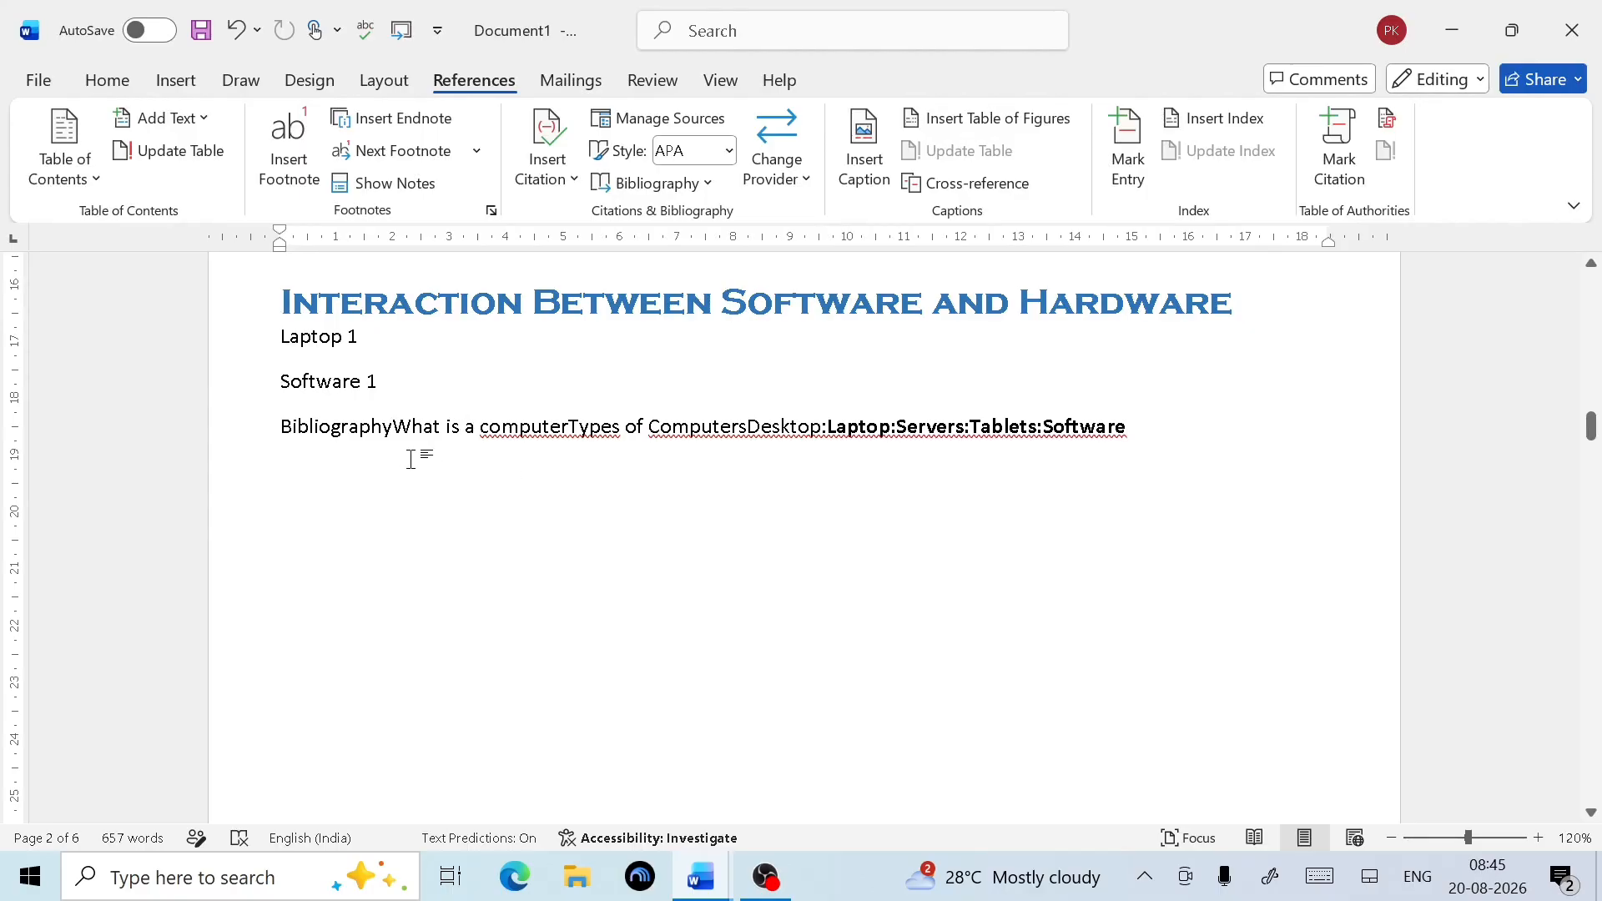
pyautogui.click(397, 436)
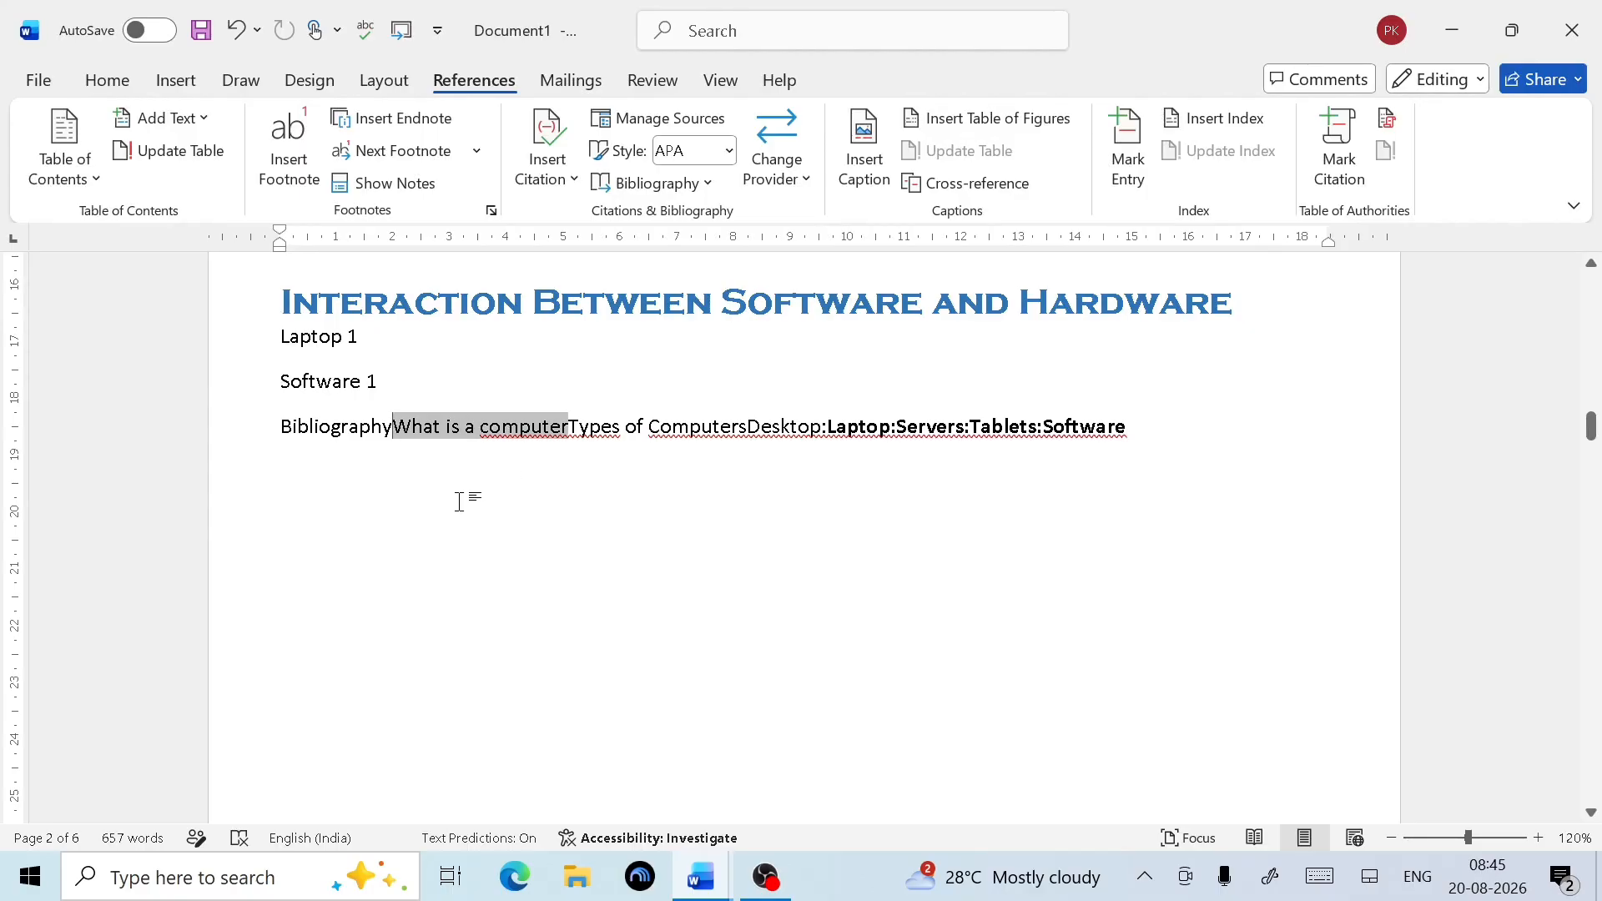
pyautogui.press('Return')
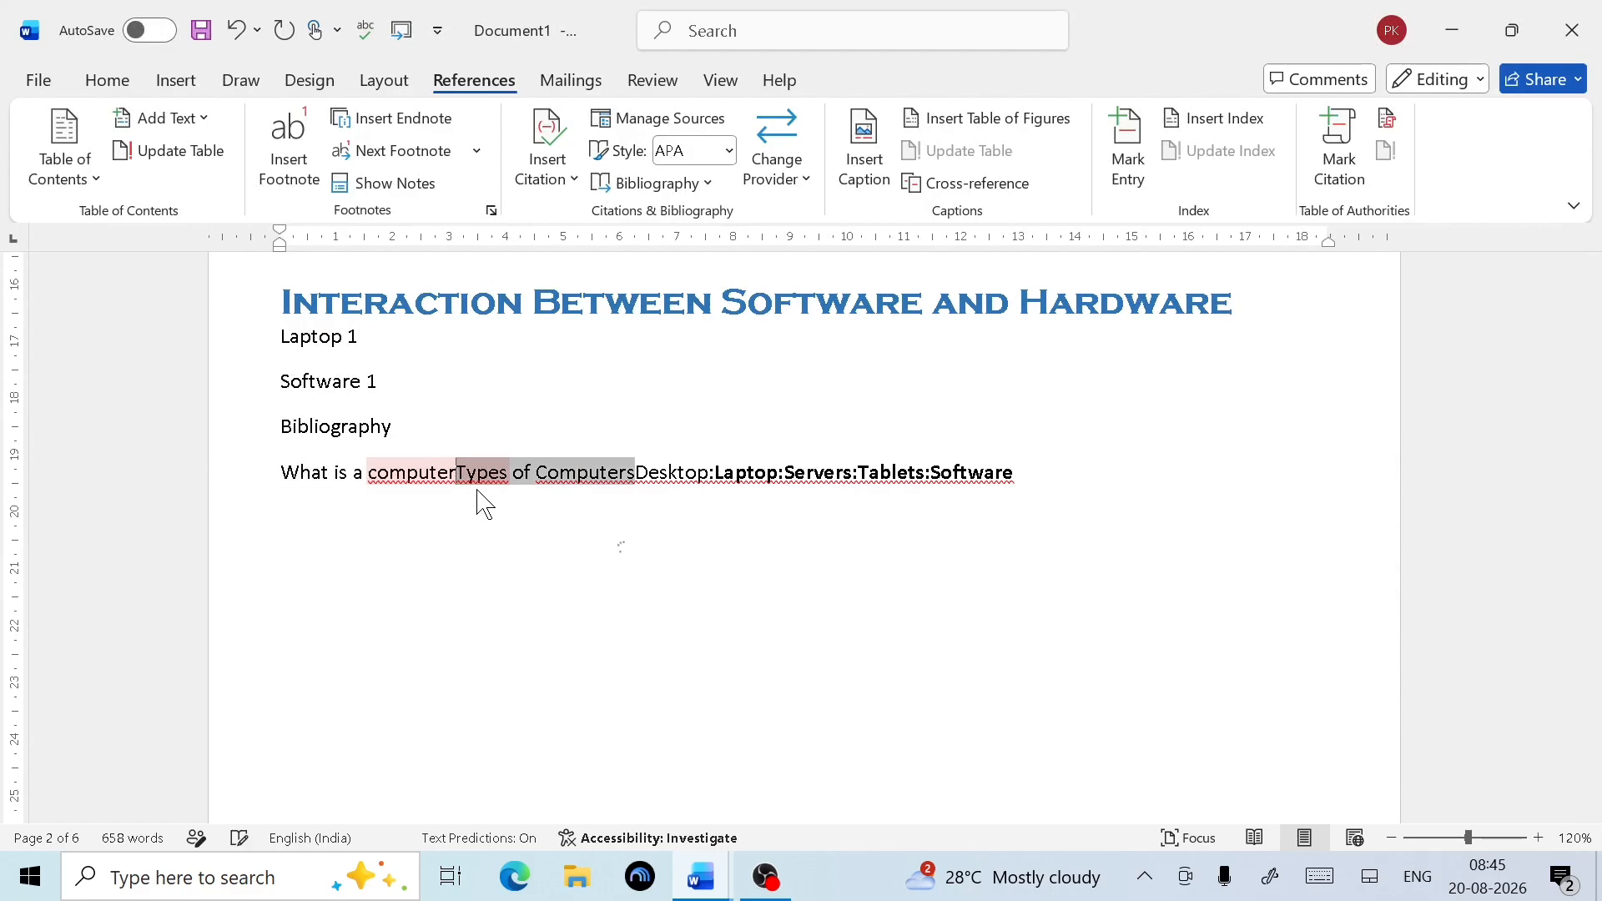
pyautogui.rightClick(478, 493)
pyautogui.click(478, 492)
pyautogui.press('Return')
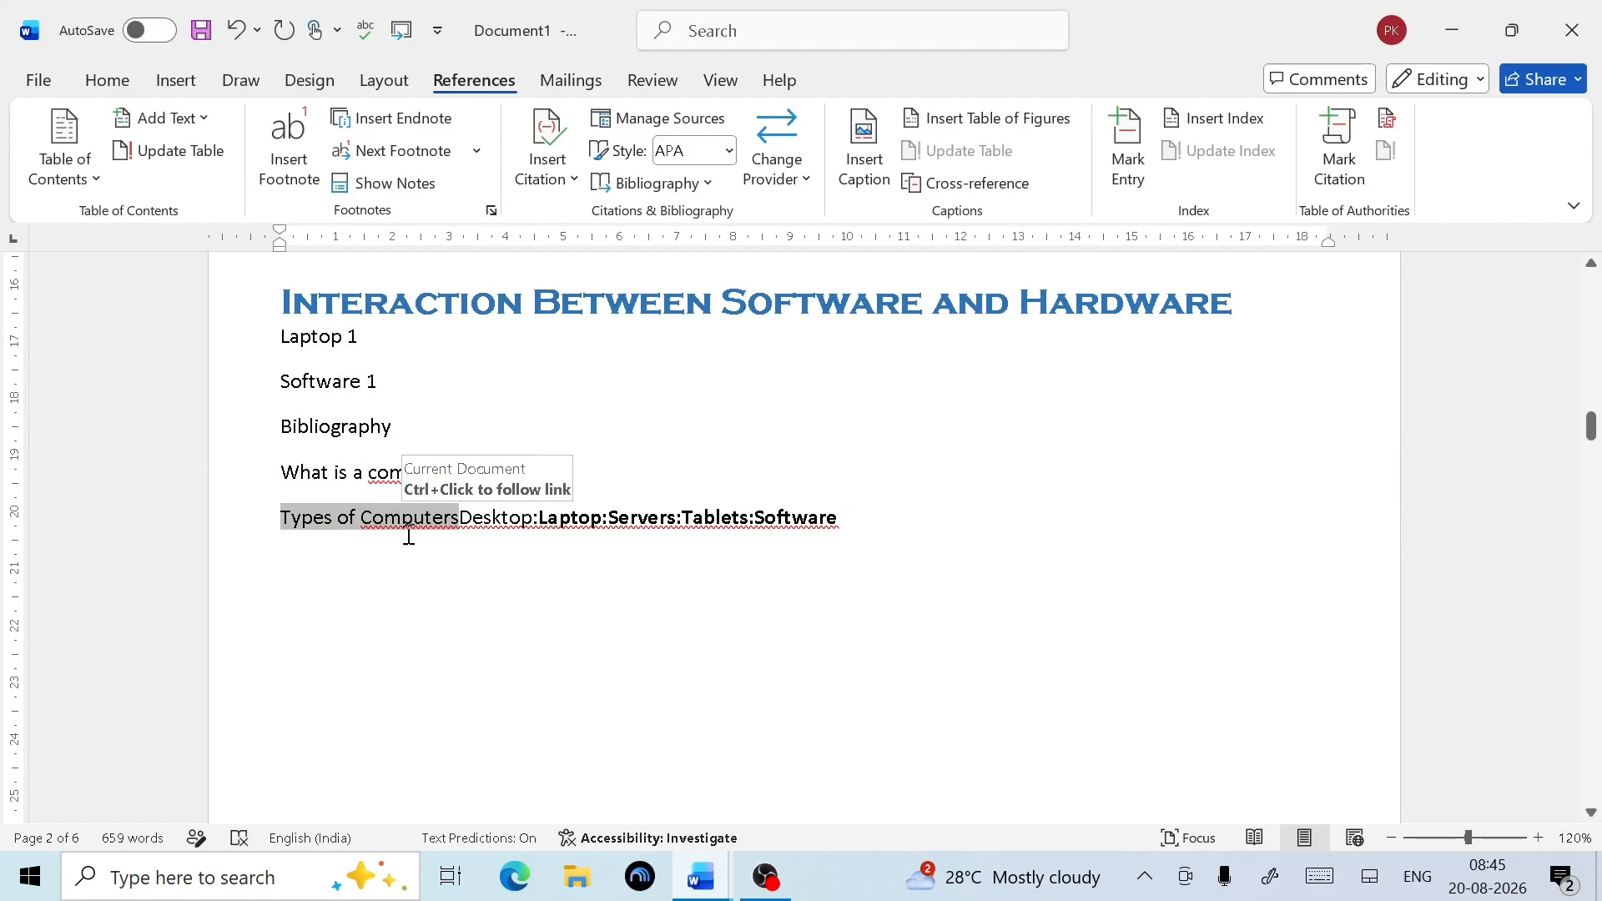
pyautogui.click(460, 524)
pyautogui.press('Return')
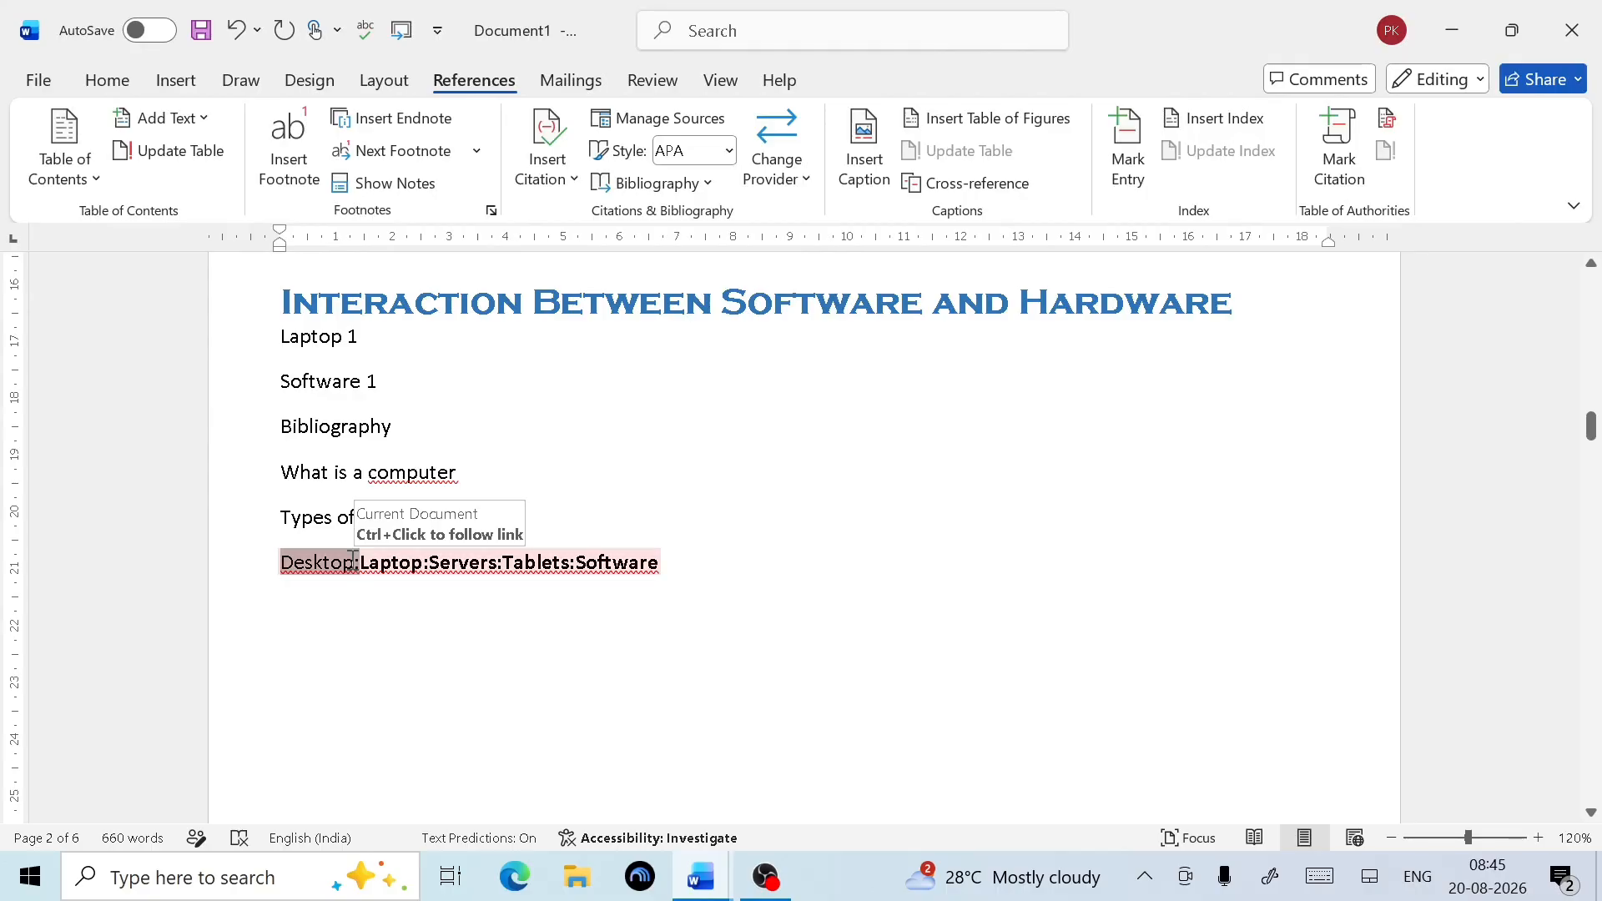
# Break the Laptop: and Servers: cross-references onto their own lines
pyautogui.rightClick(359, 564)
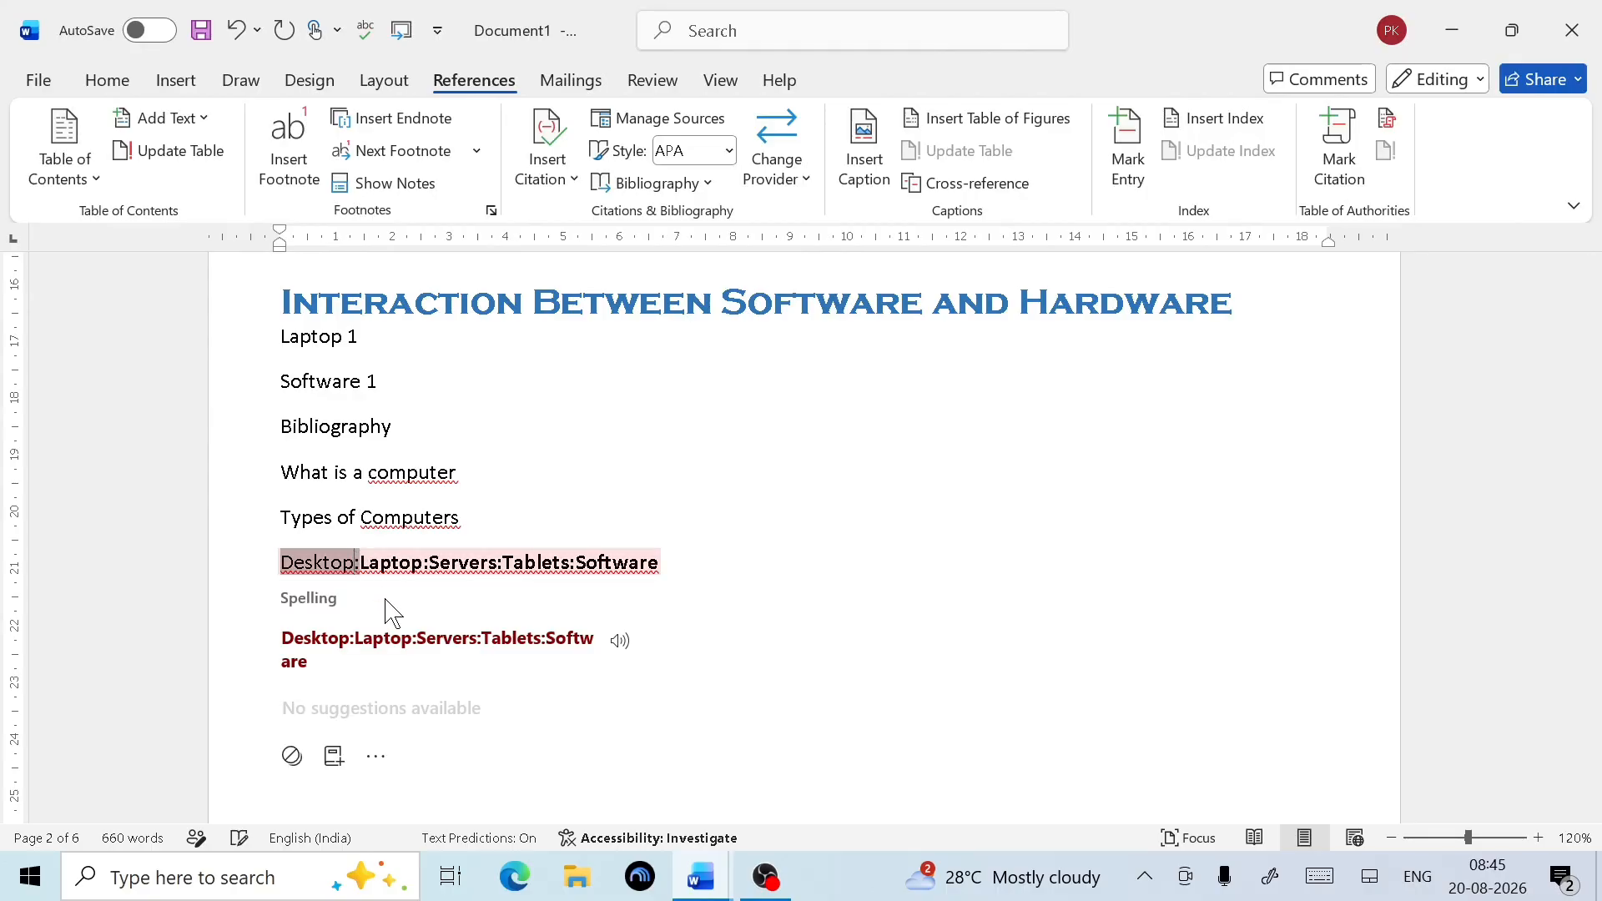
pyautogui.click(385, 599)
pyautogui.press('Return')
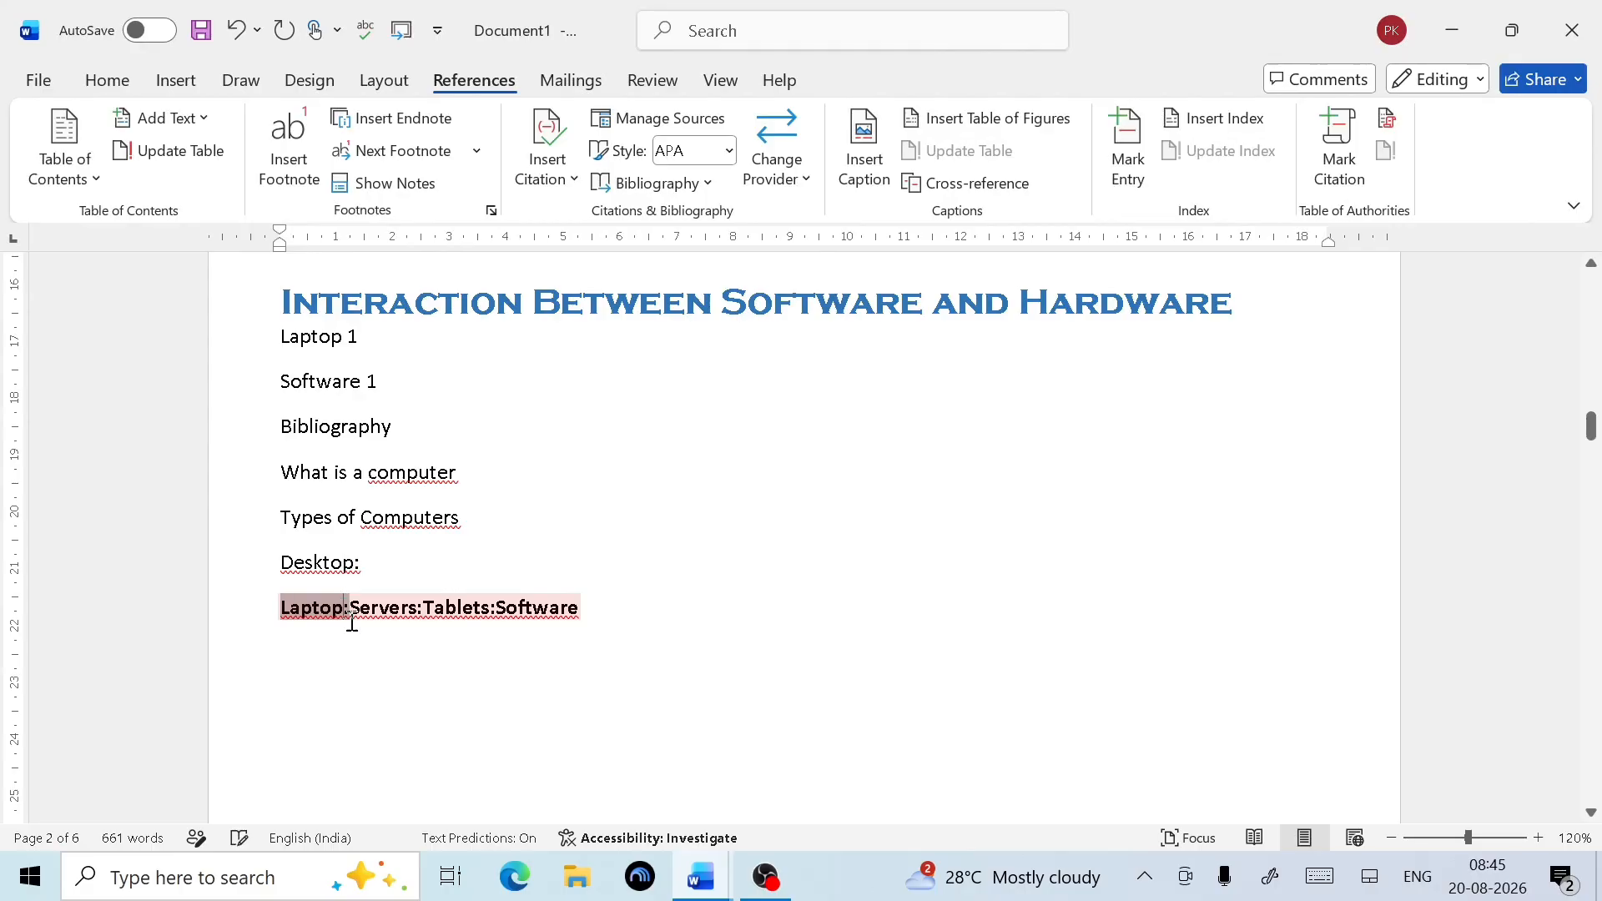
pyautogui.click(352, 619)
pyautogui.press('Escape')
pyautogui.press('Return')
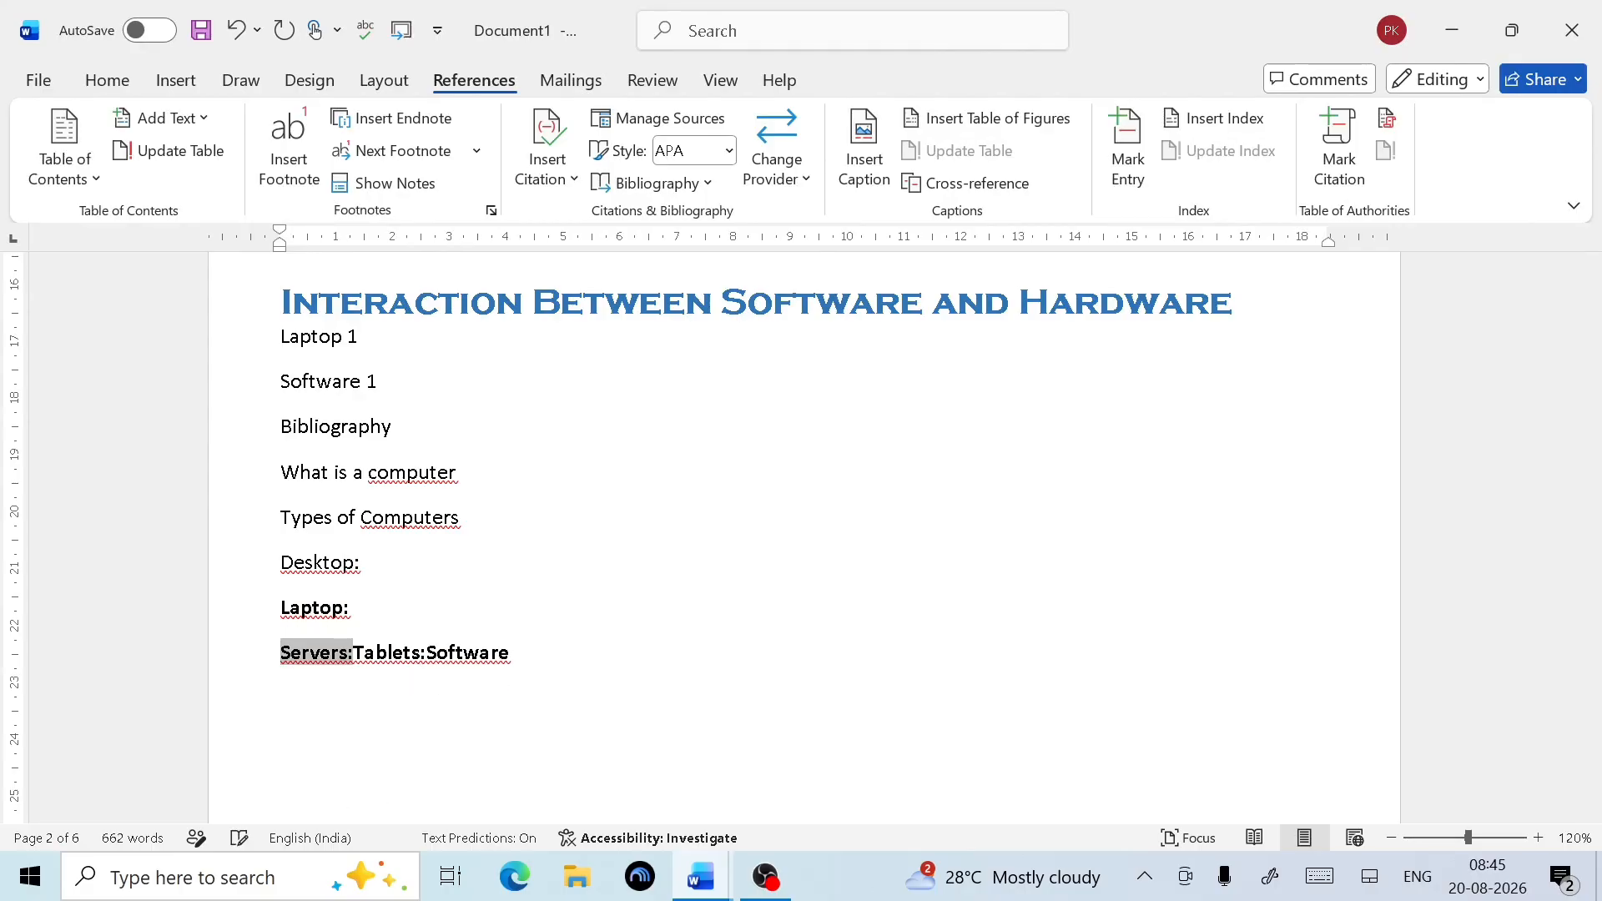
# Move the Tablets: and Software cross-references onto their own lines and review the list
pyautogui.click(352, 659)
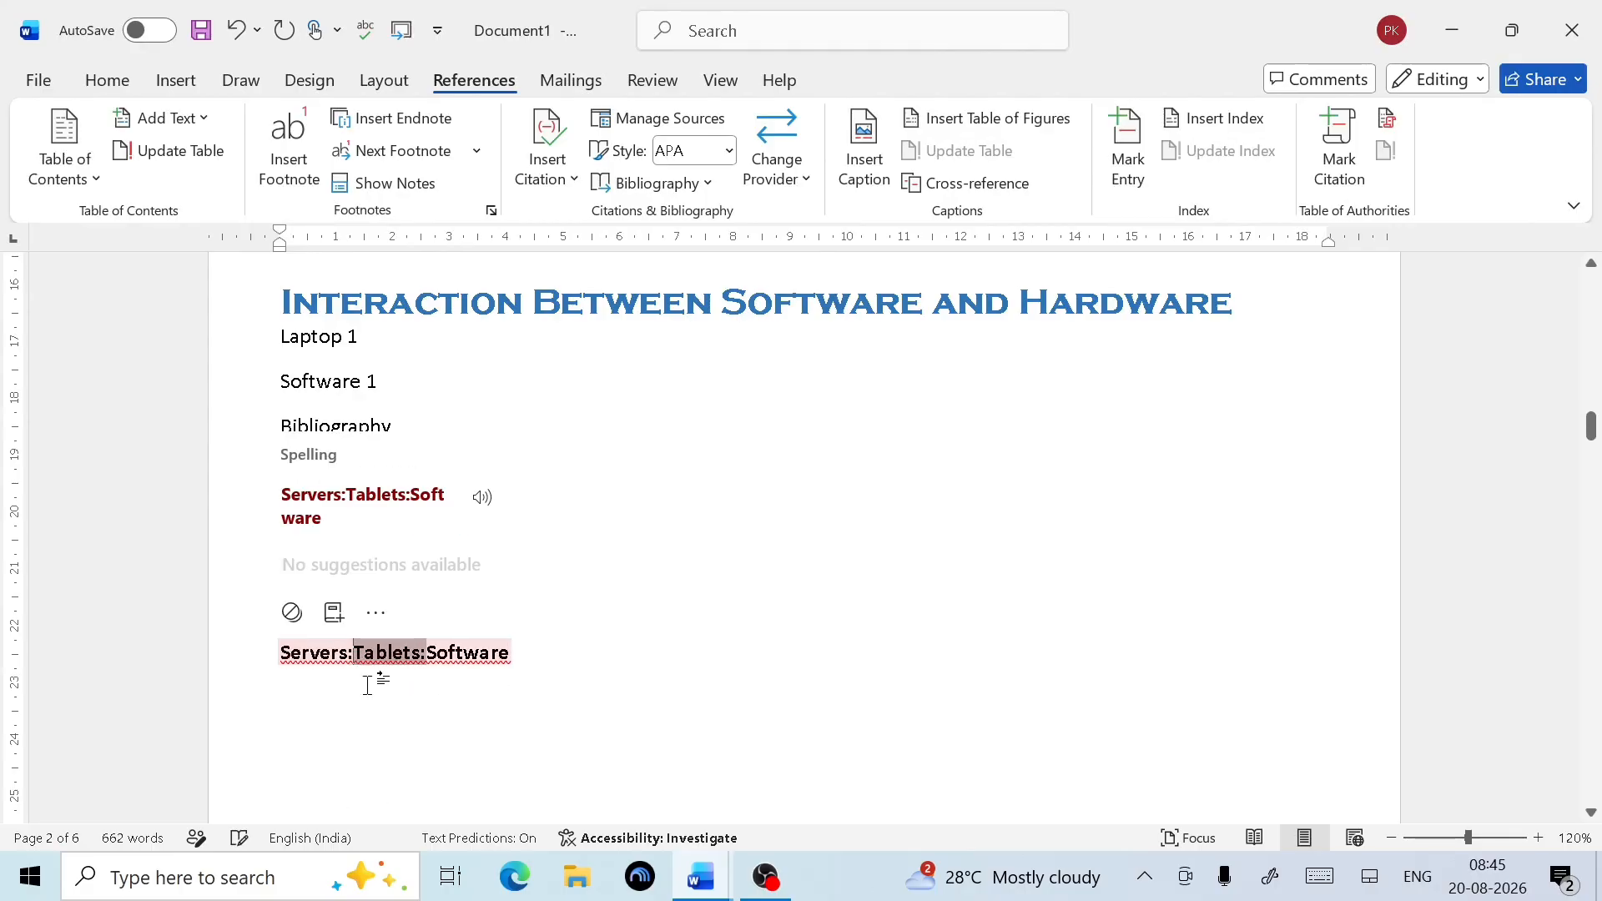
pyautogui.press('Escape')
pyautogui.press('Return')
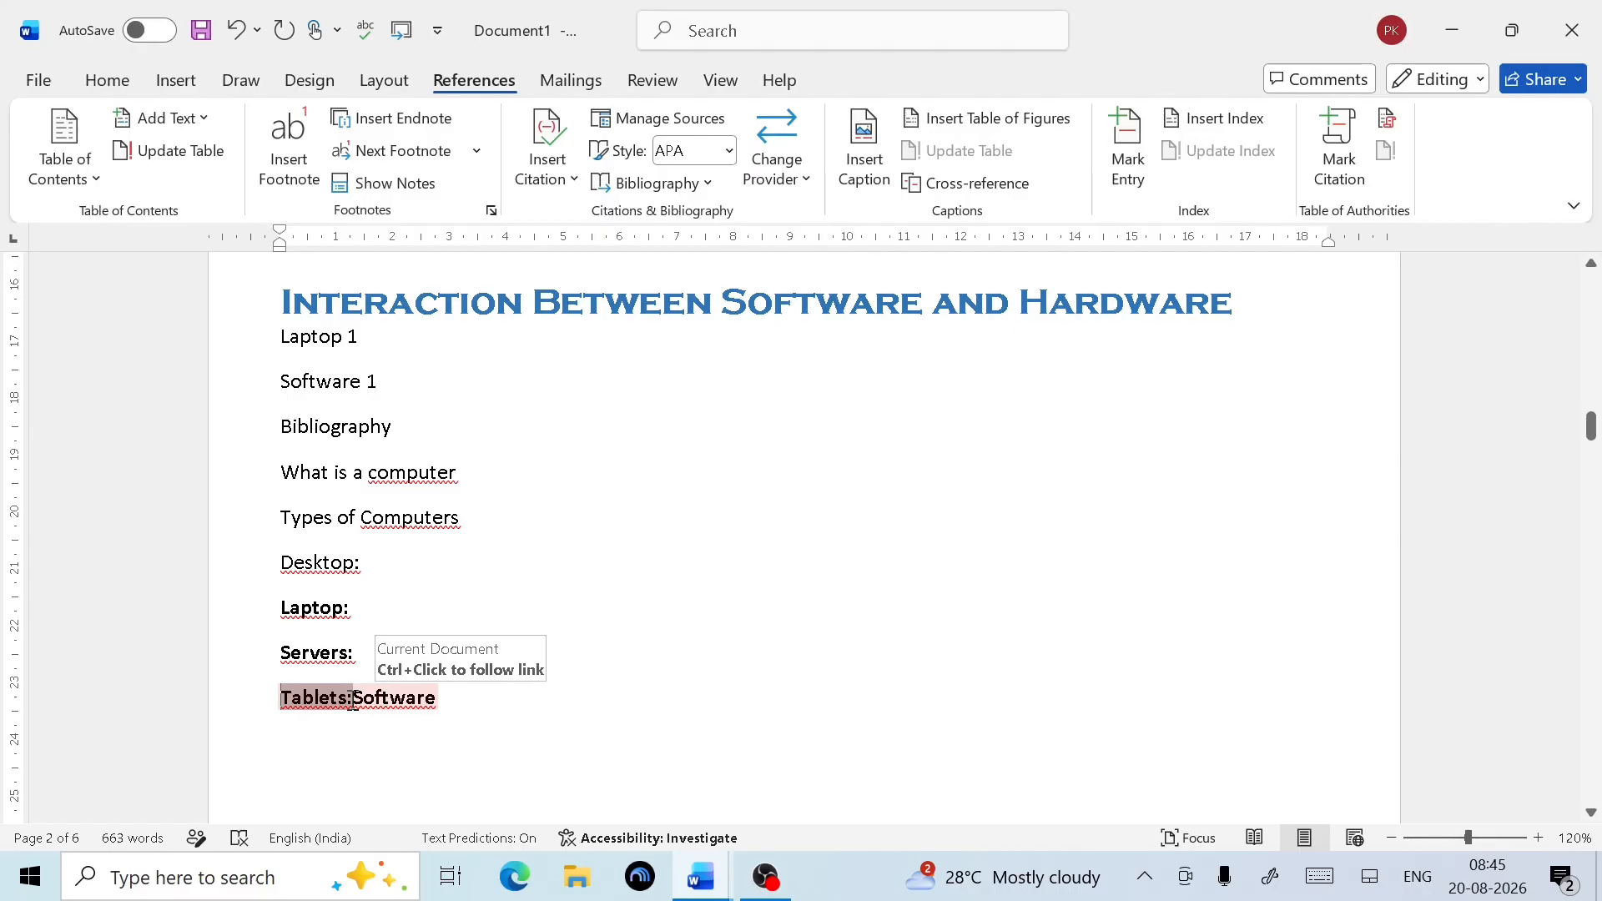
pyautogui.click(352, 711)
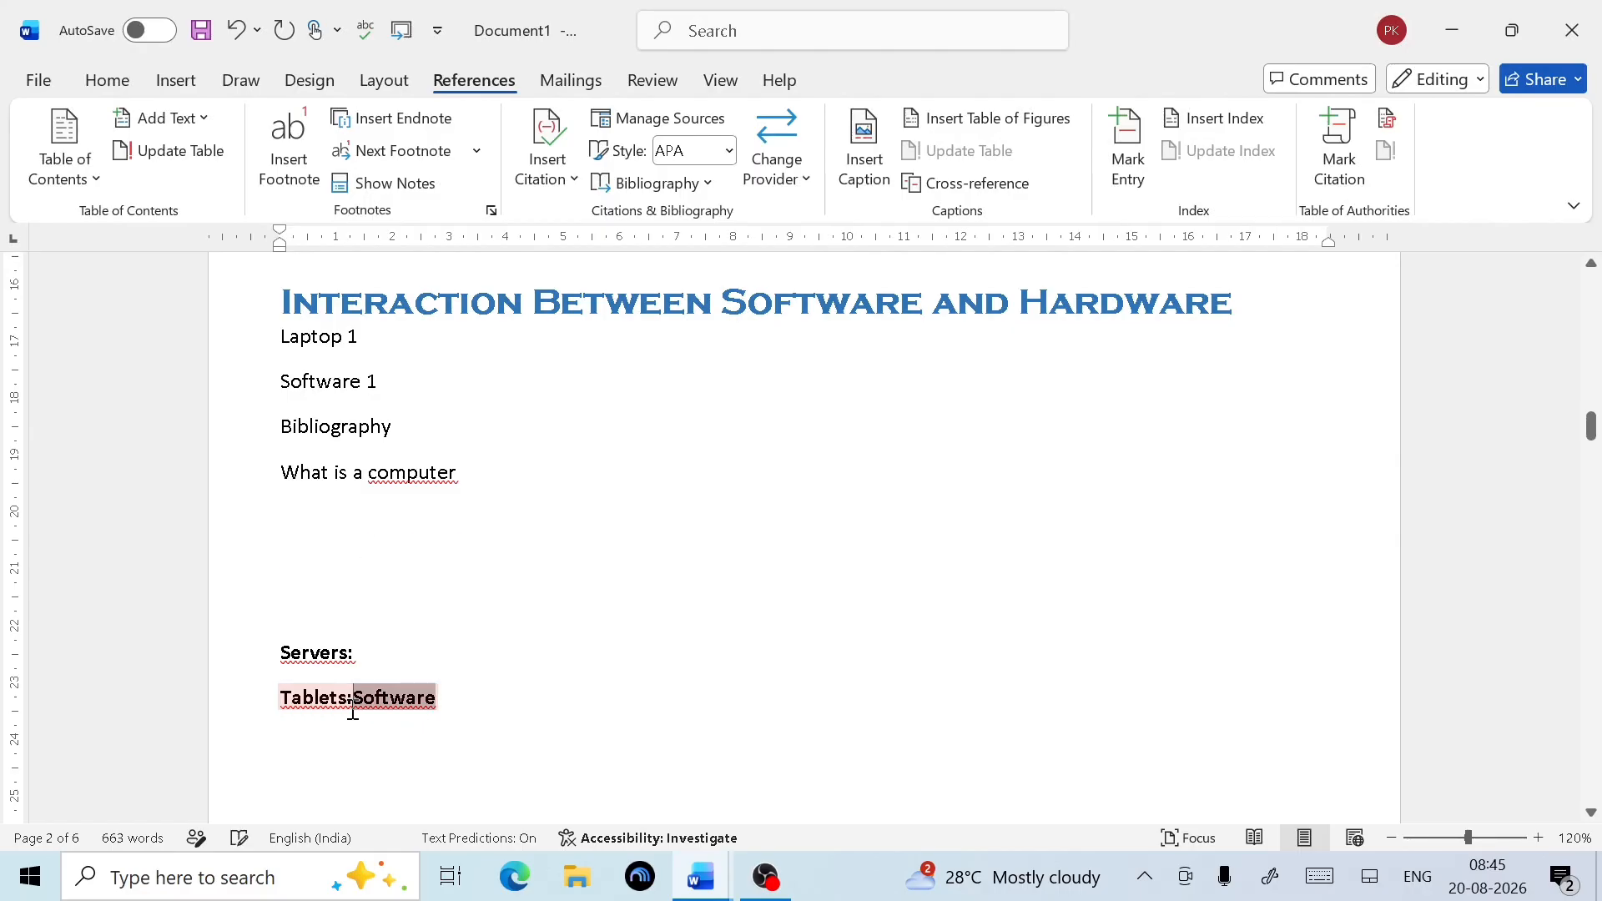
pyautogui.press('Escape')
pyautogui.press('Return')
pyautogui.scroll(-3, 447, 676)
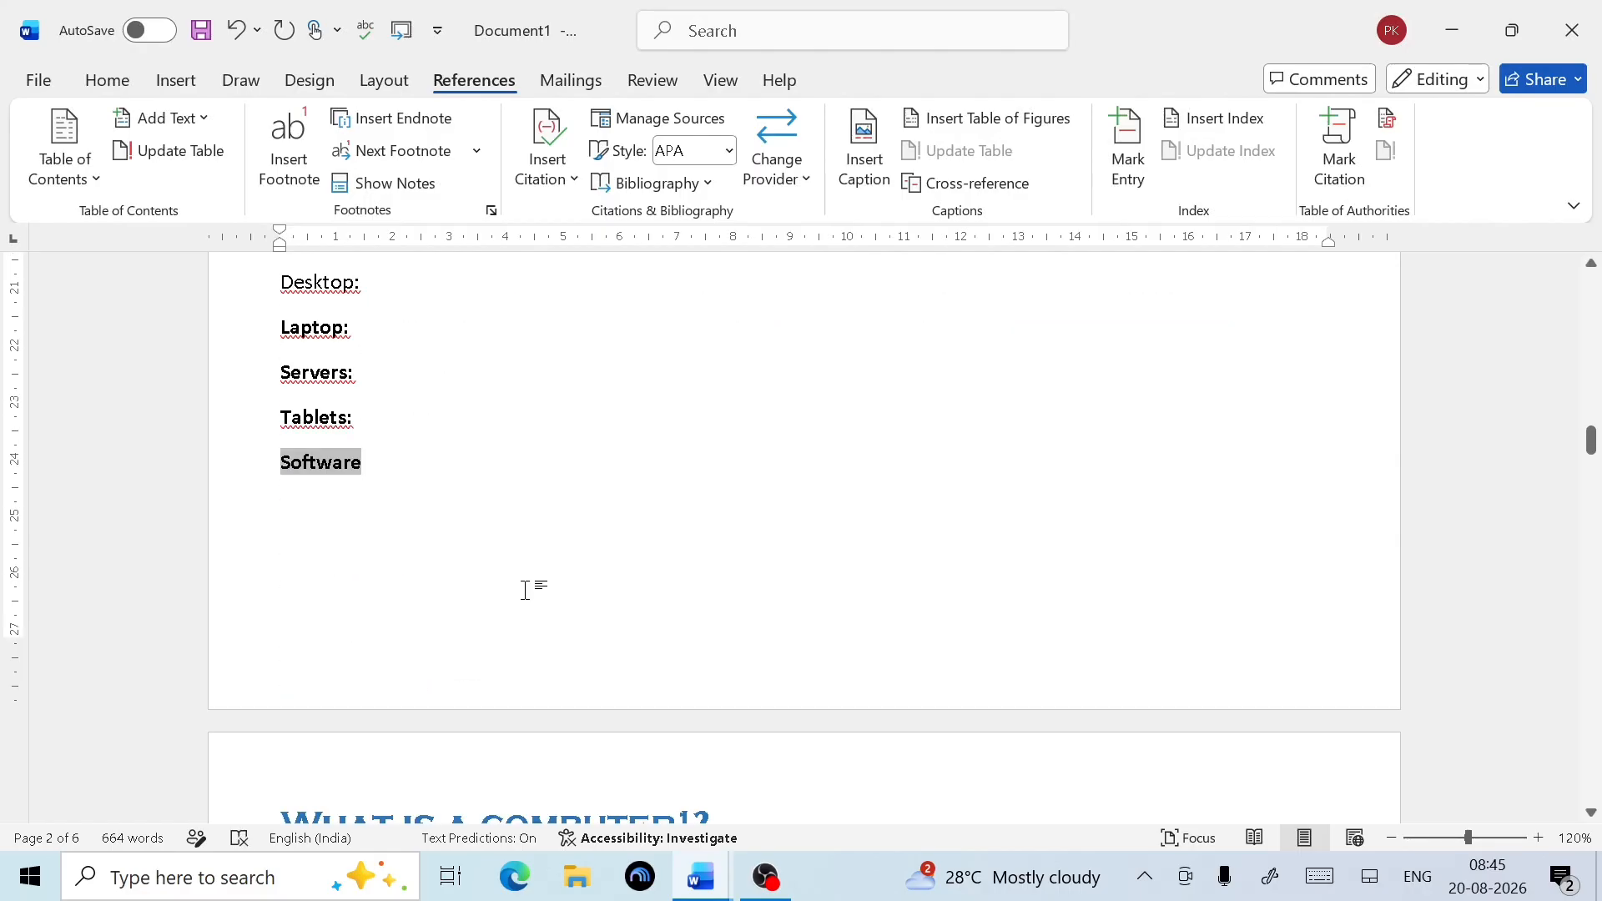
pyautogui.scroll(4, 582, 511)
pyautogui.scroll(-4, 584, 525)
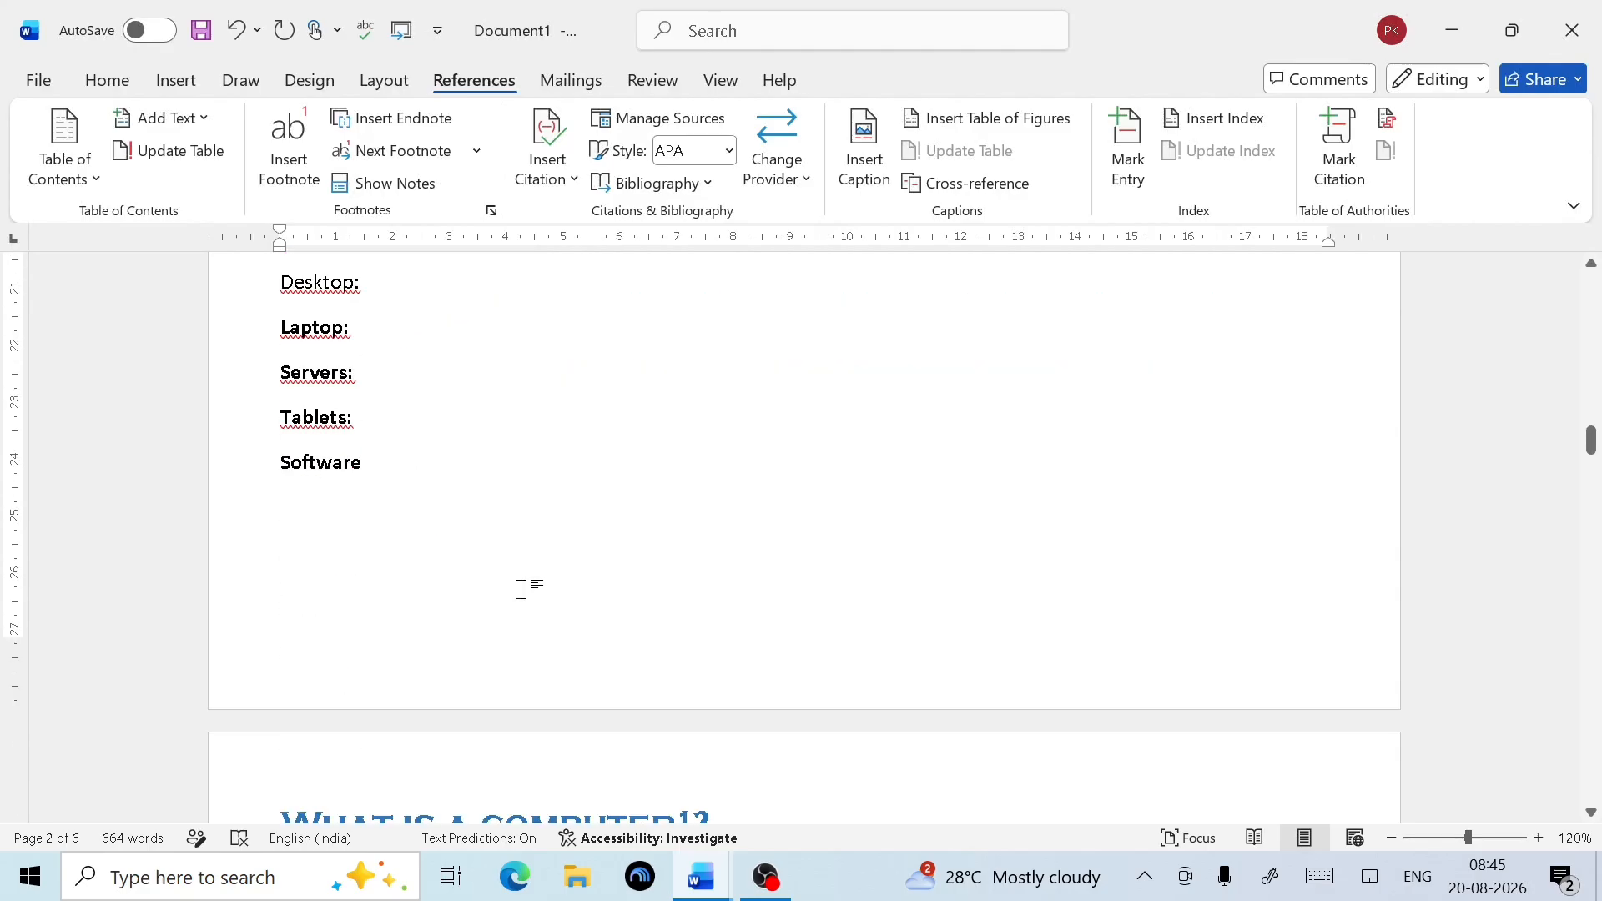
pyautogui.scroll(3, 523, 587)
pyautogui.scroll(-4, 523, 590)
pyautogui.scroll(5, 523, 590)
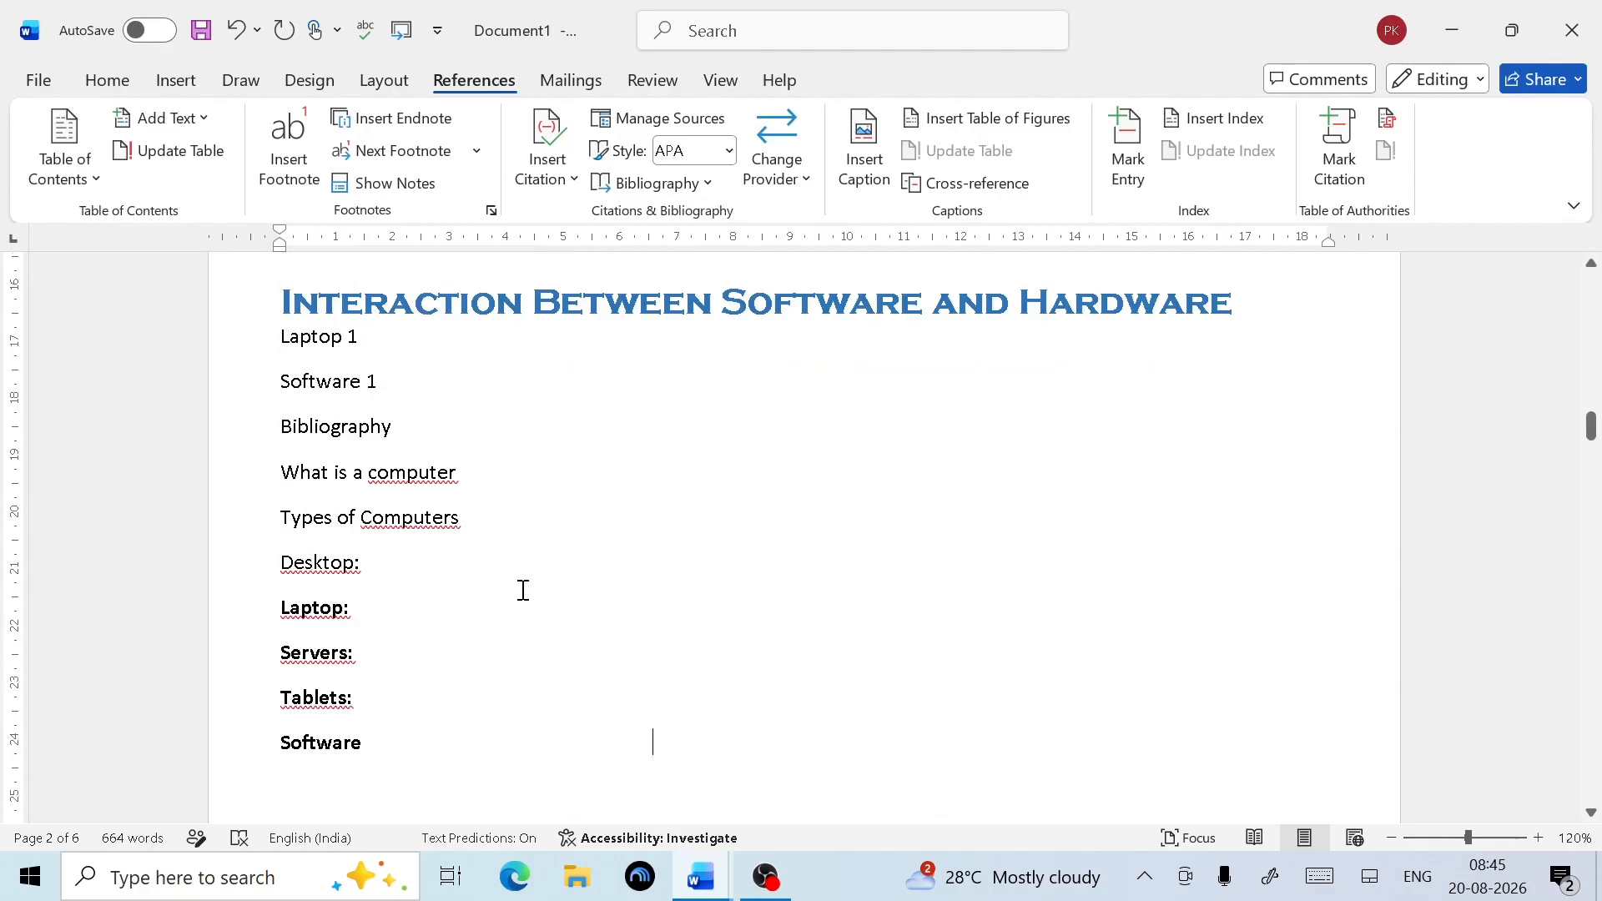
pyautogui.scroll(3, 523, 590)
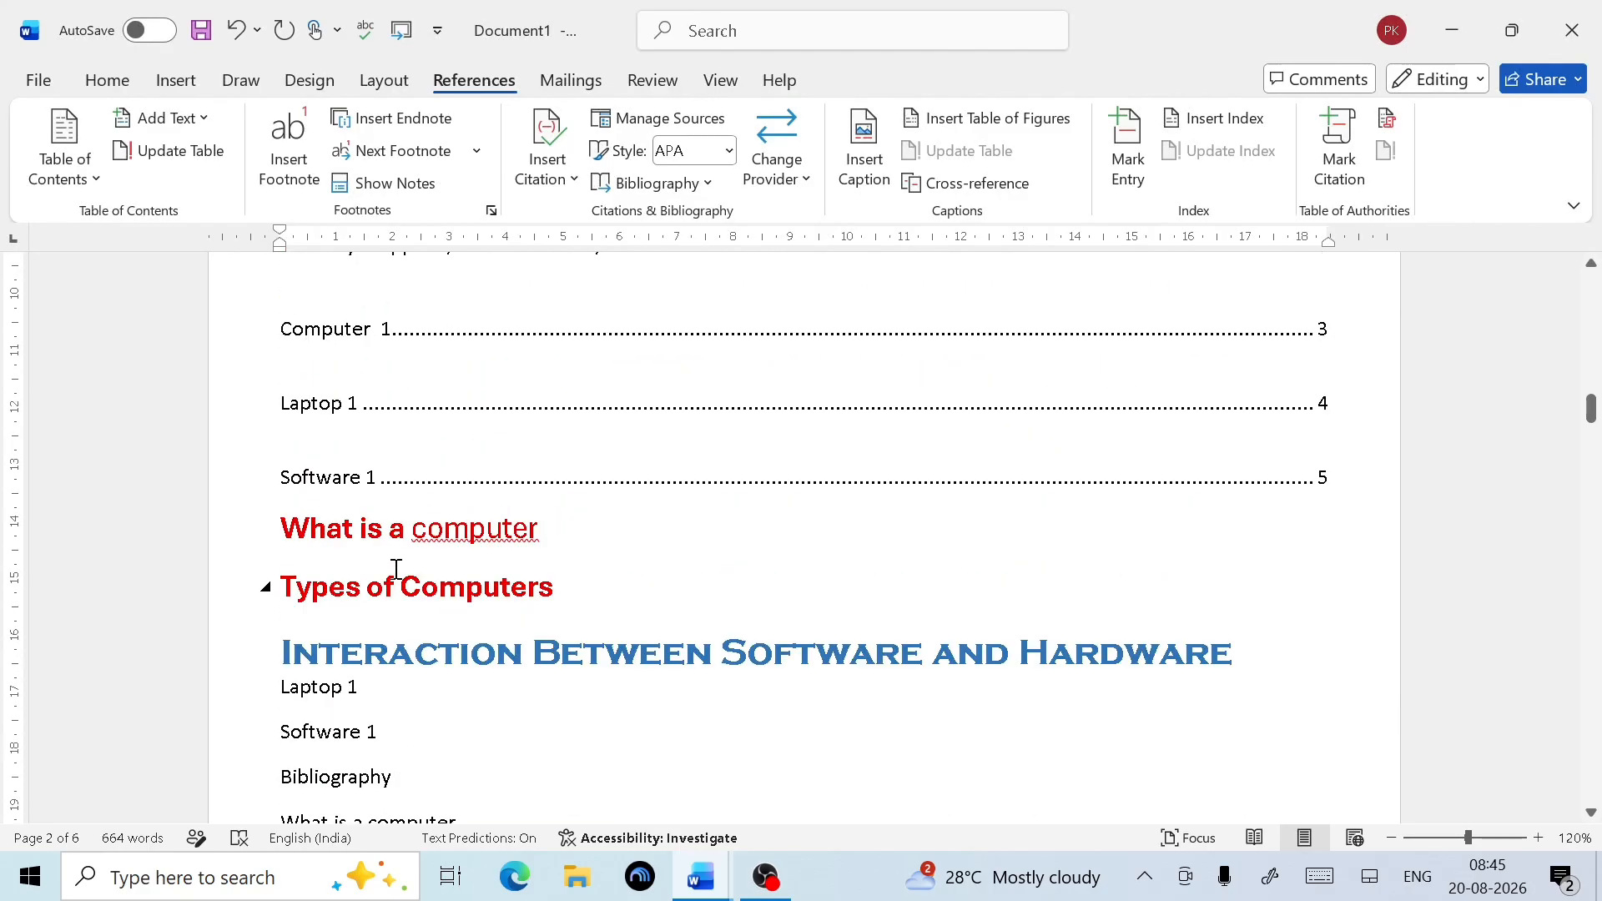
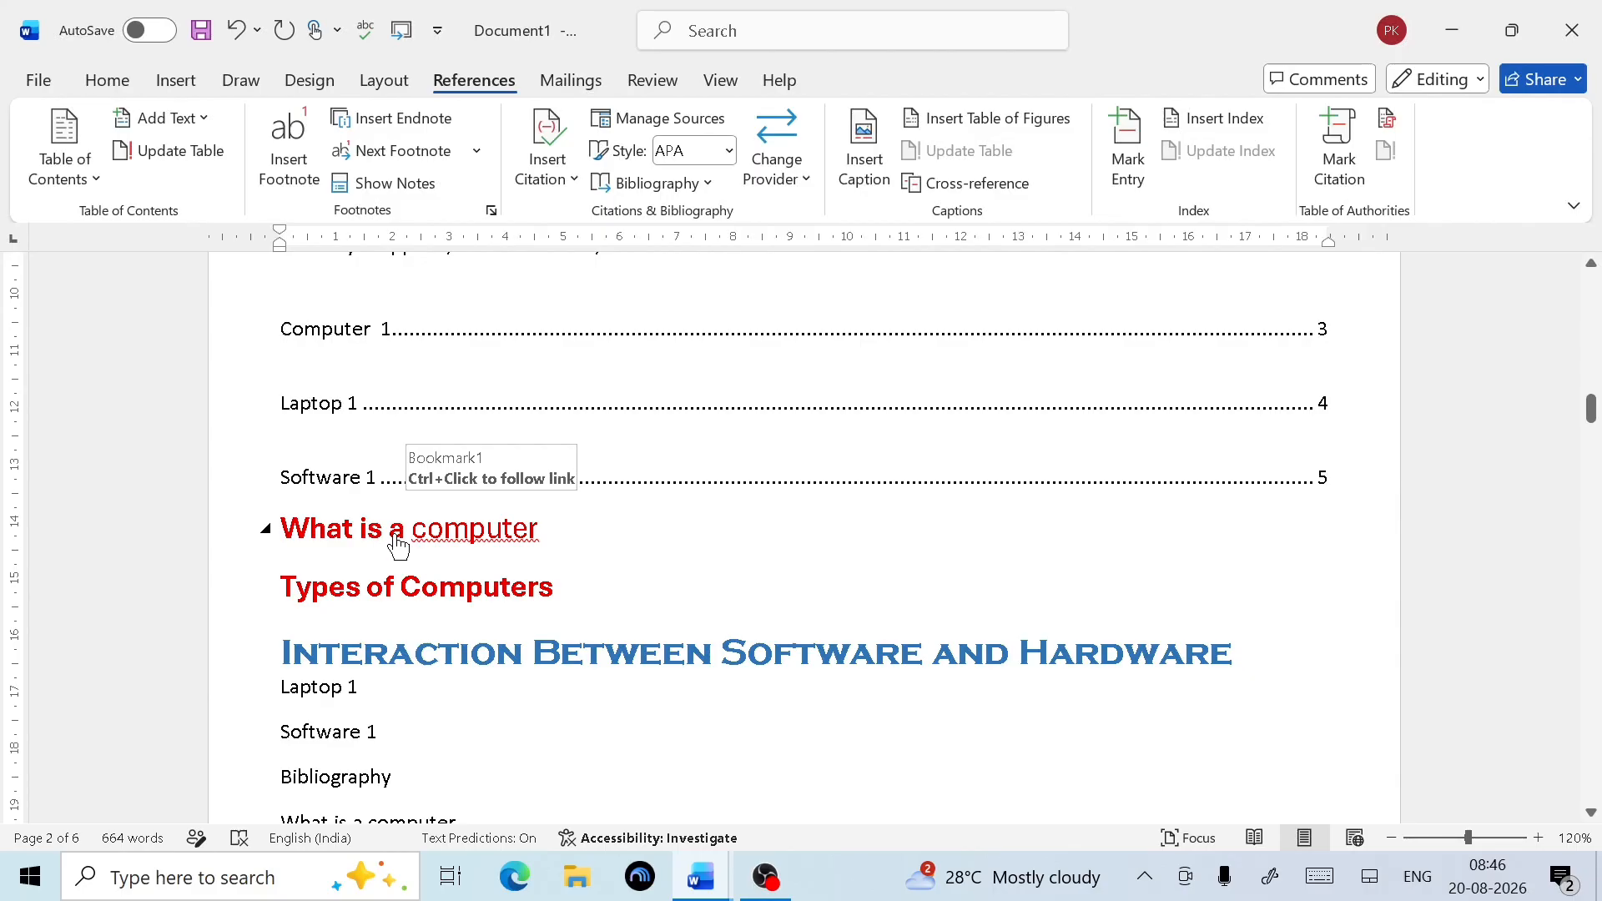
# Follow the What is a computer, Types of Computers and Software links to check they work
pyautogui.keyDown('ctrl'); pyautogui.click(398, 546); pyautogui.keyUp('ctrl')
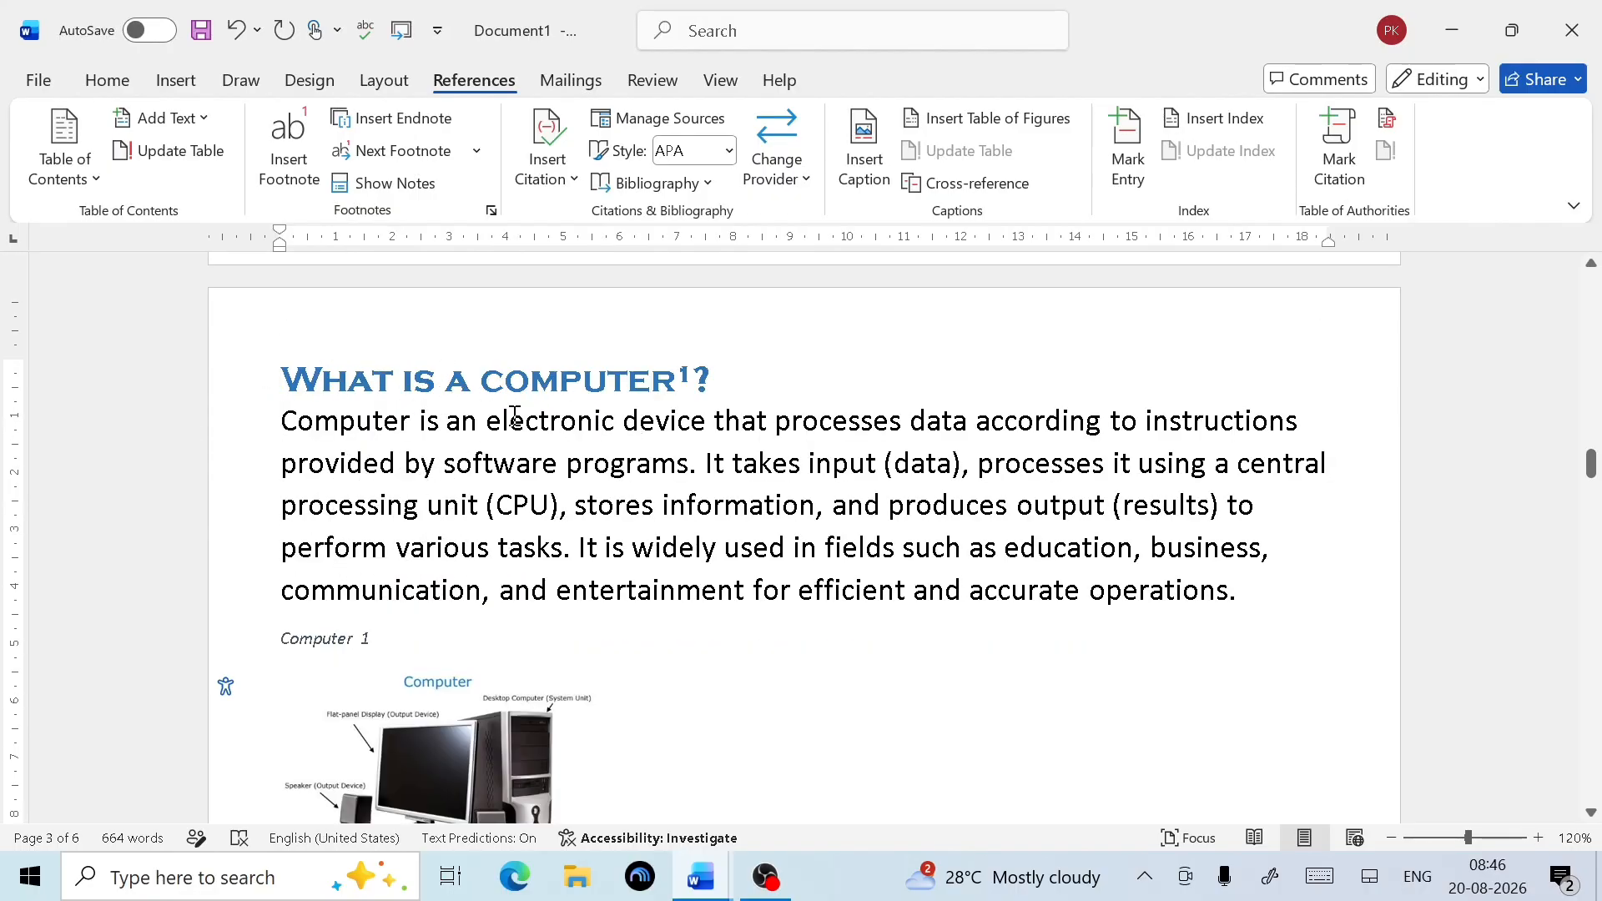
pyautogui.scroll(5, 584, 437)
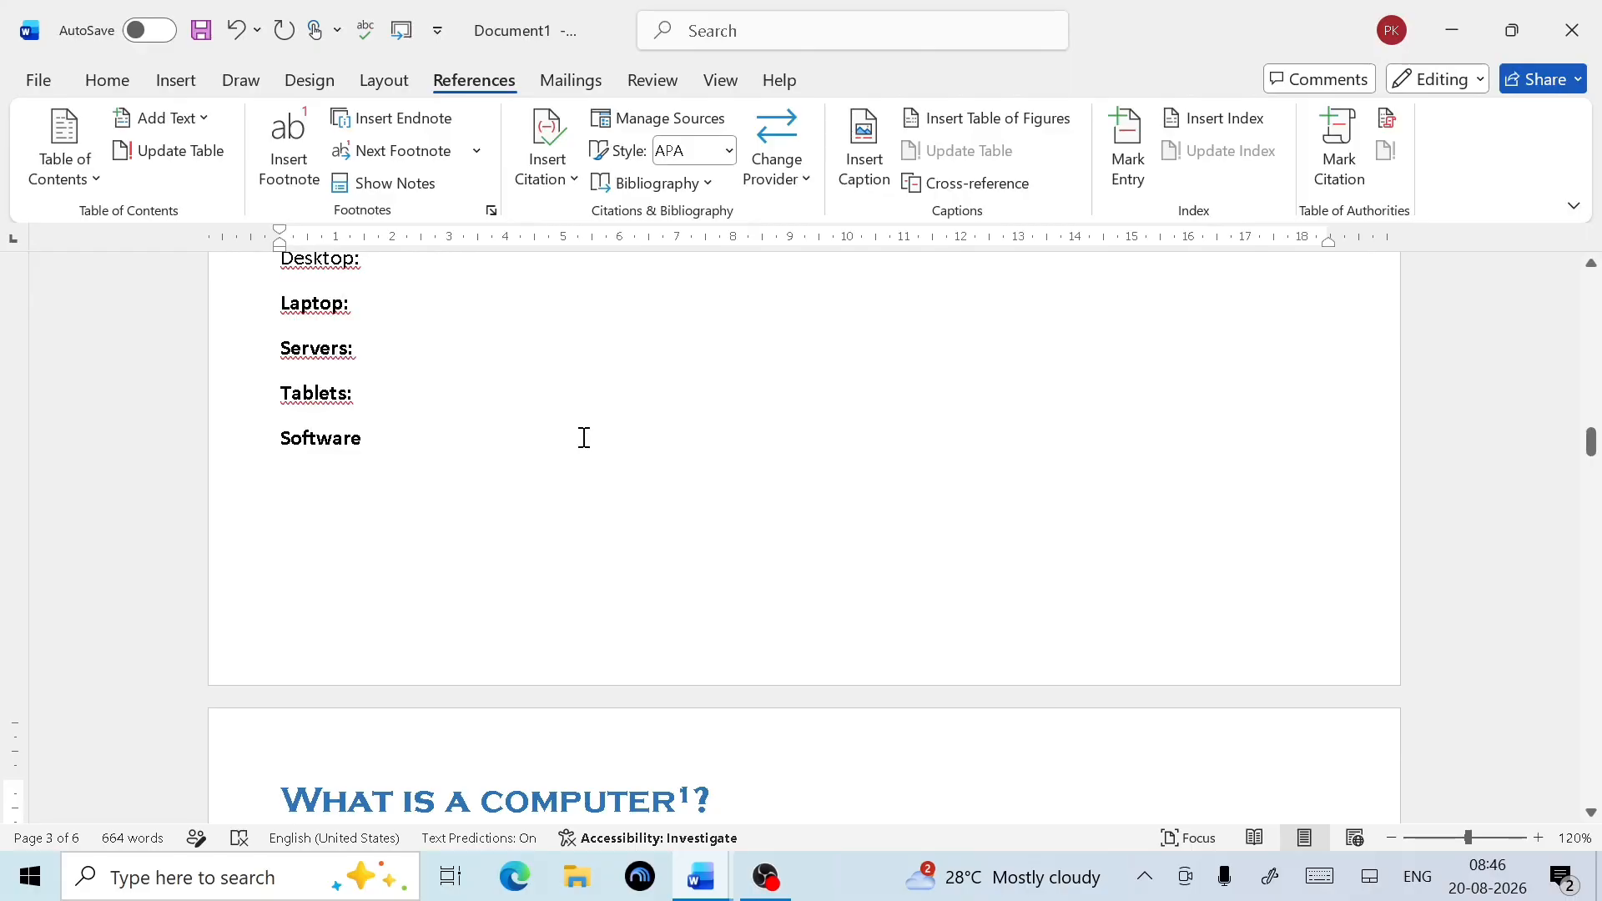
pyautogui.scroll(3, 584, 437)
pyautogui.scroll(1, 462, 530)
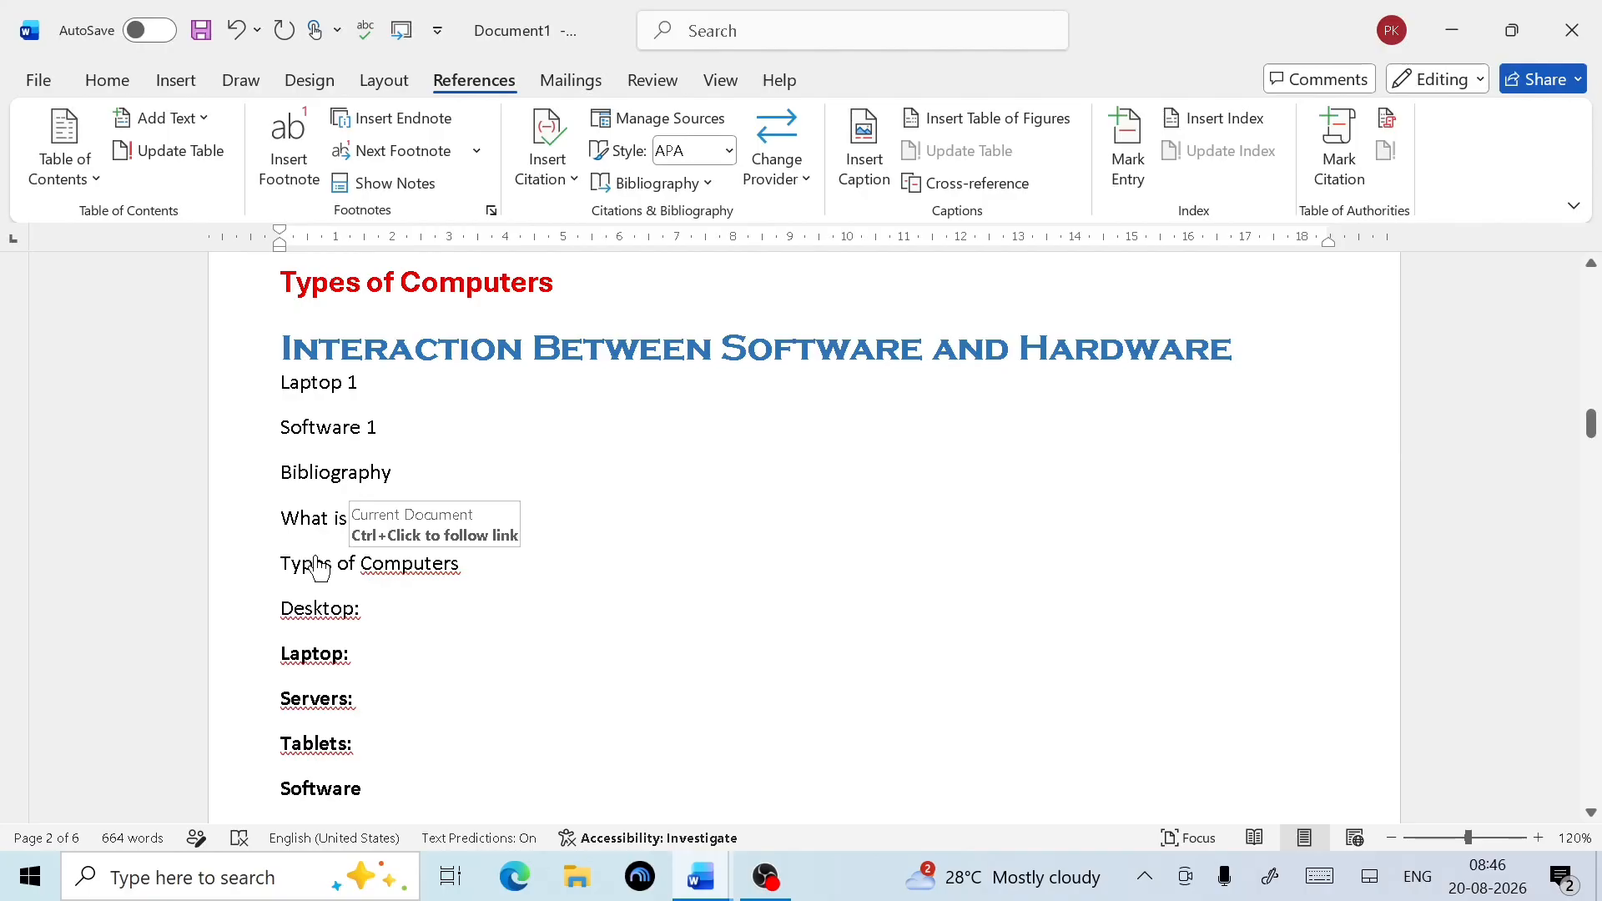
pyautogui.keyDown('ctrl'); pyautogui.click(317, 565); pyautogui.keyUp('ctrl')
pyautogui.scroll(-5, 523, 599)
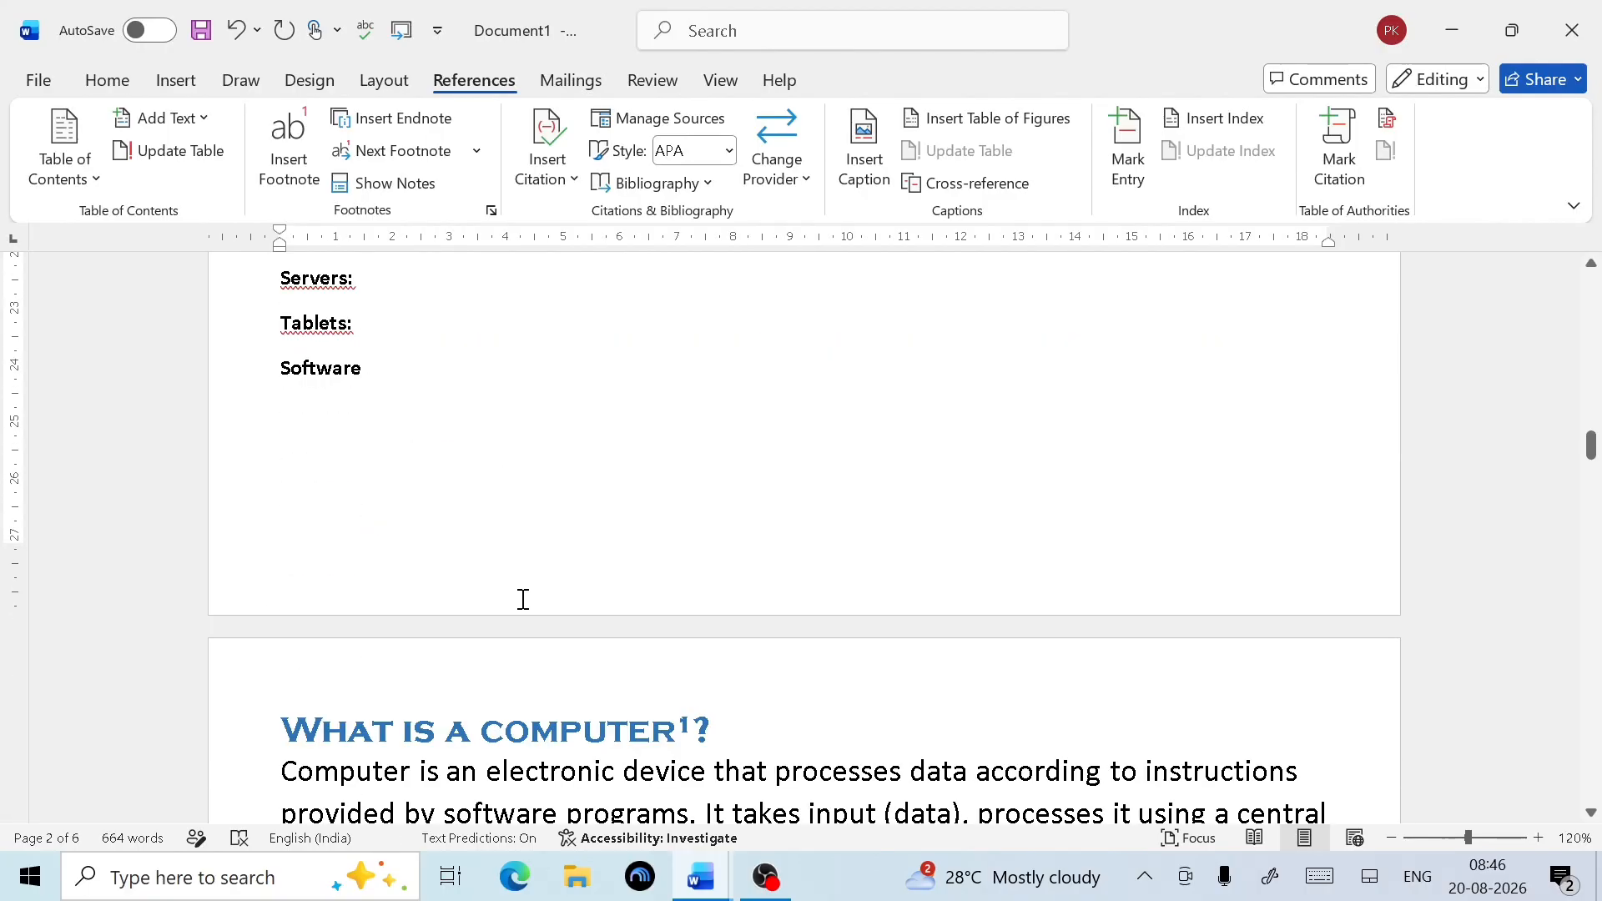
pyautogui.scroll(10, 523, 599)
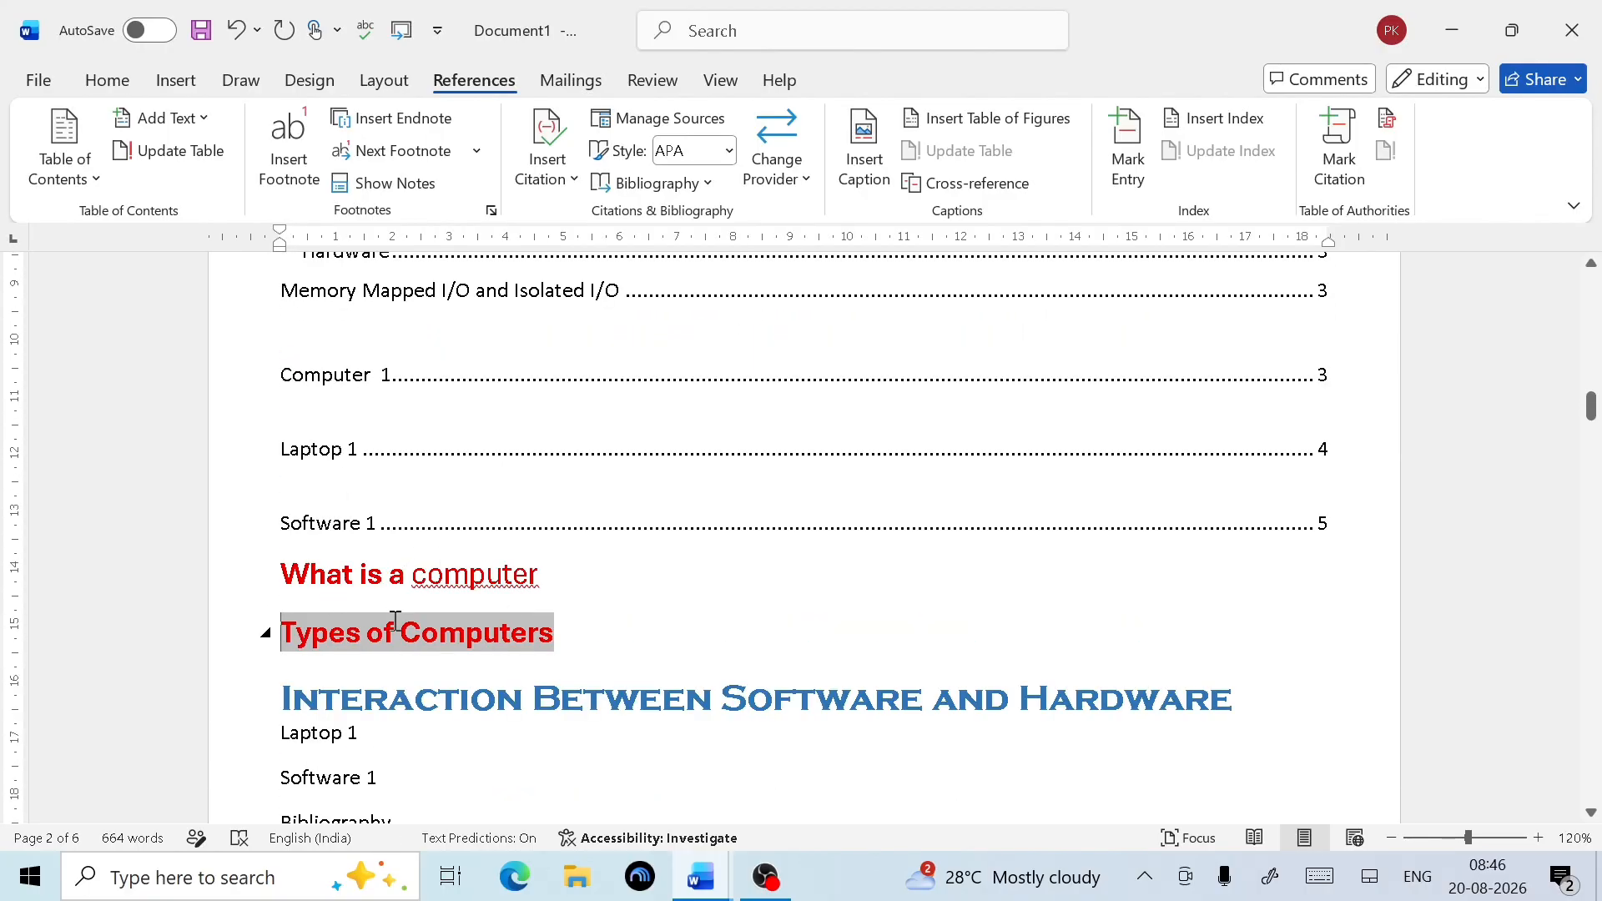
pyautogui.keyDown('ctrl'); pyautogui.click(396, 619); pyautogui.keyUp('ctrl')
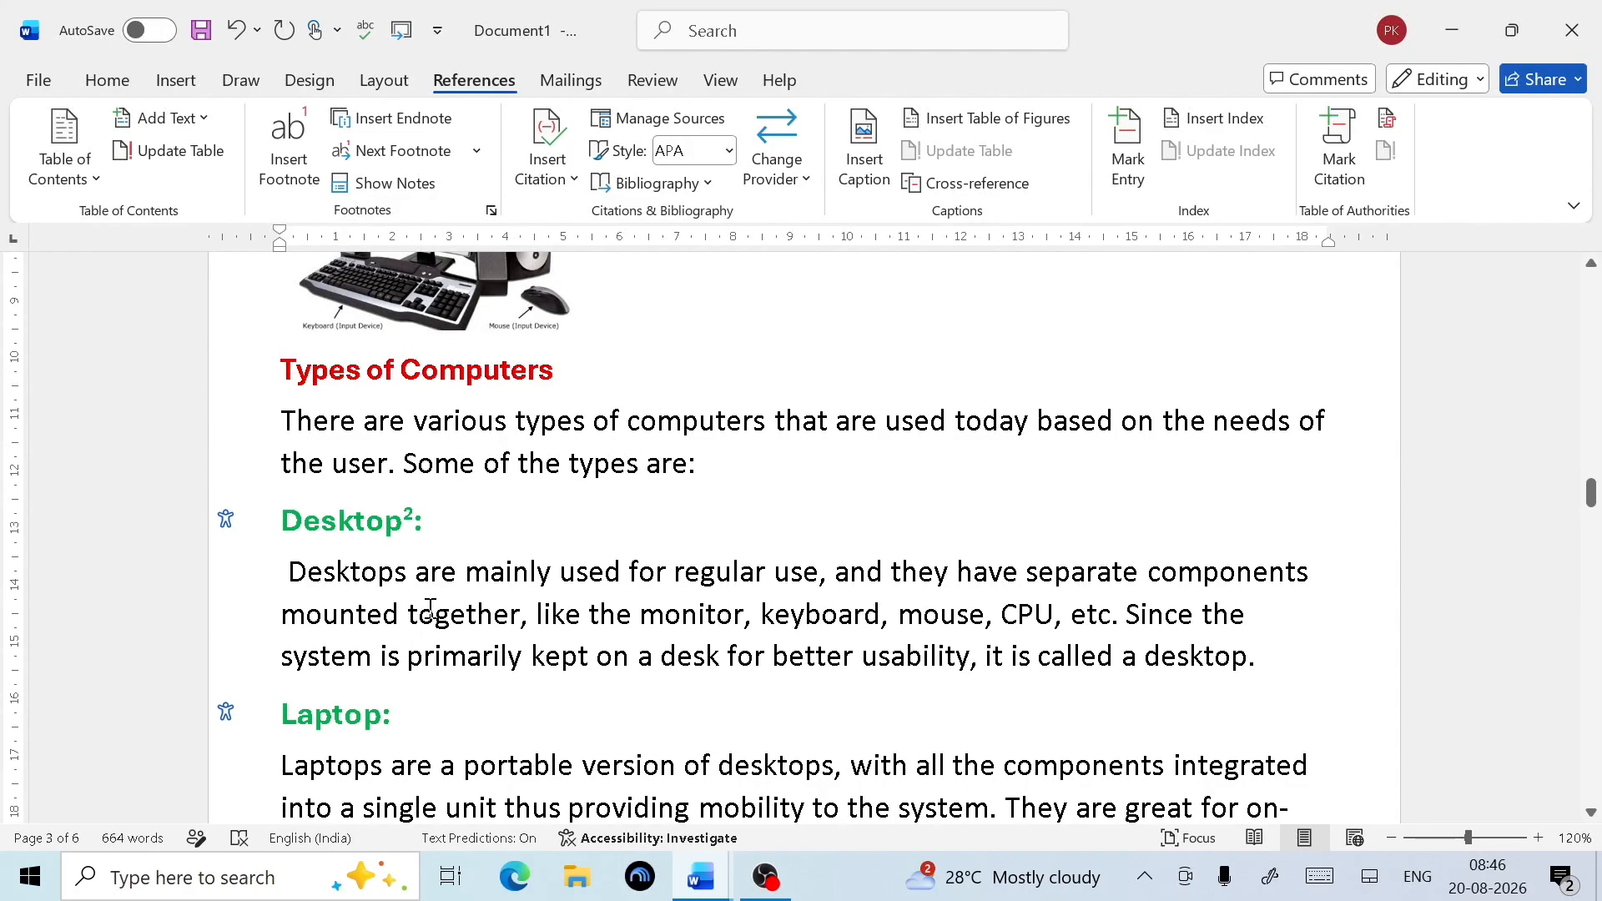
pyautogui.scroll(15, 429, 607)
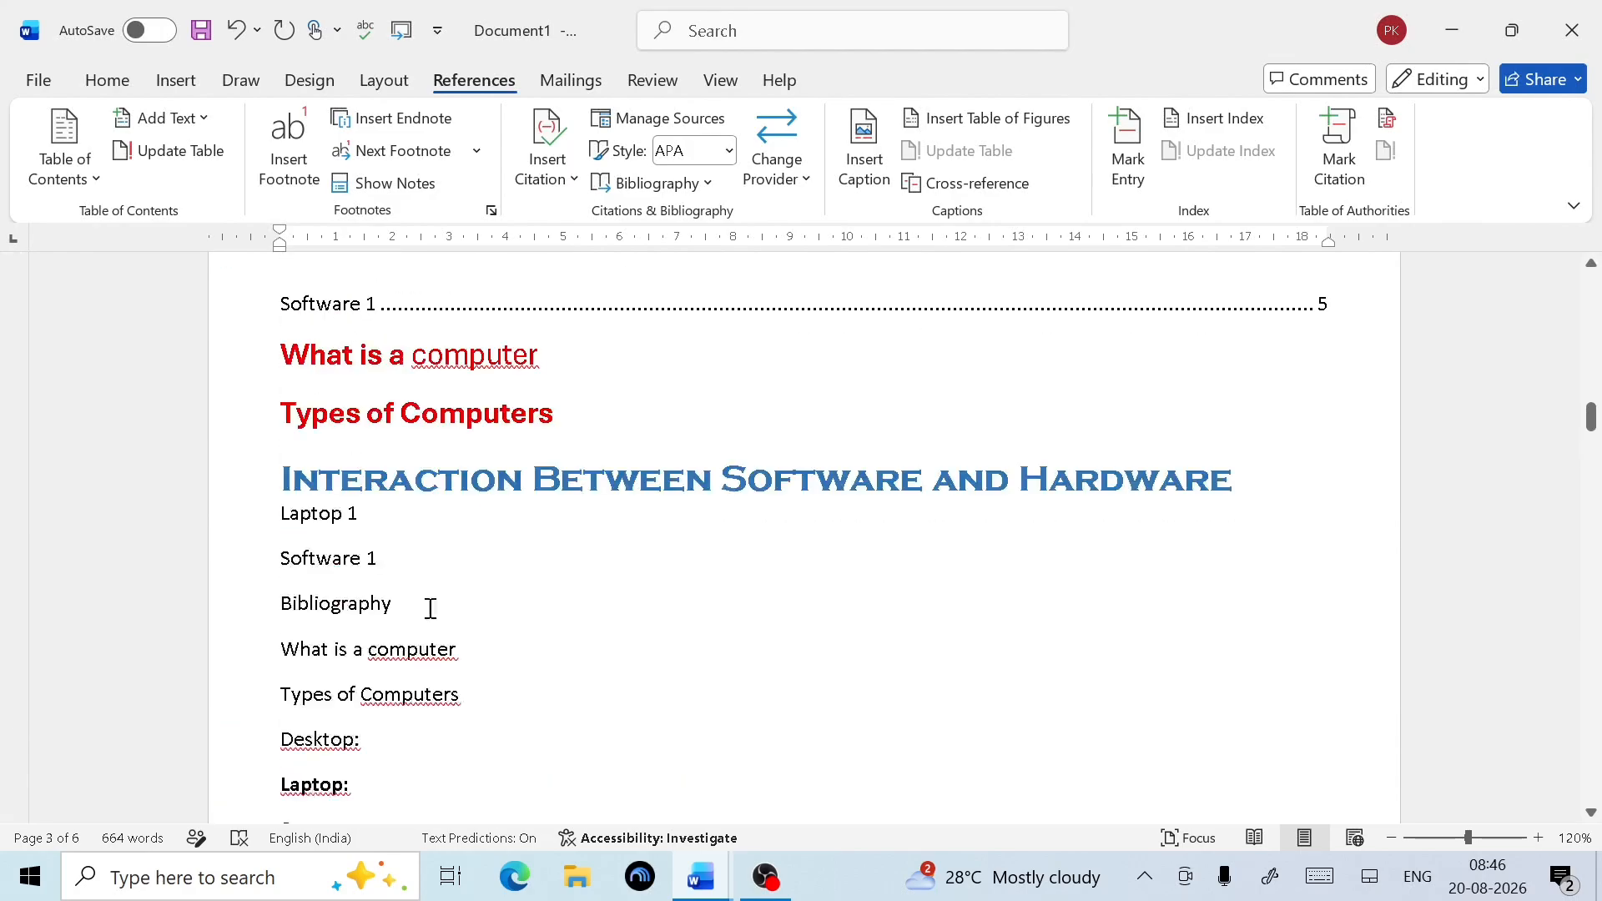
pyautogui.scroll(-6, 427, 595)
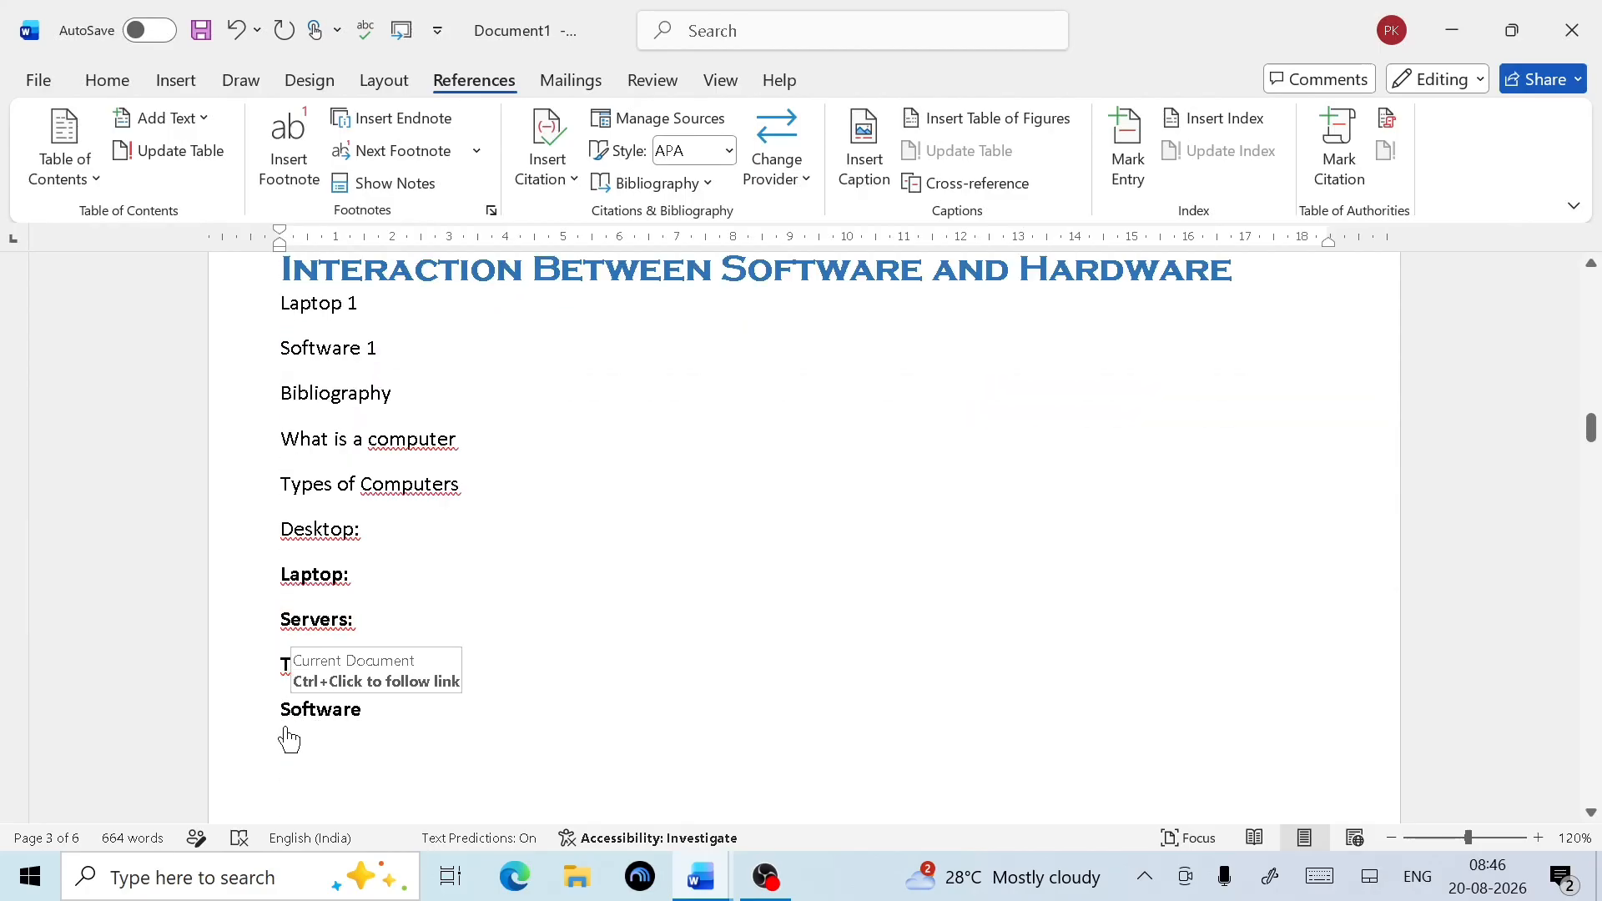
pyautogui.keyDown('ctrl'); pyautogui.click(334, 715); pyautogui.keyUp('ctrl')
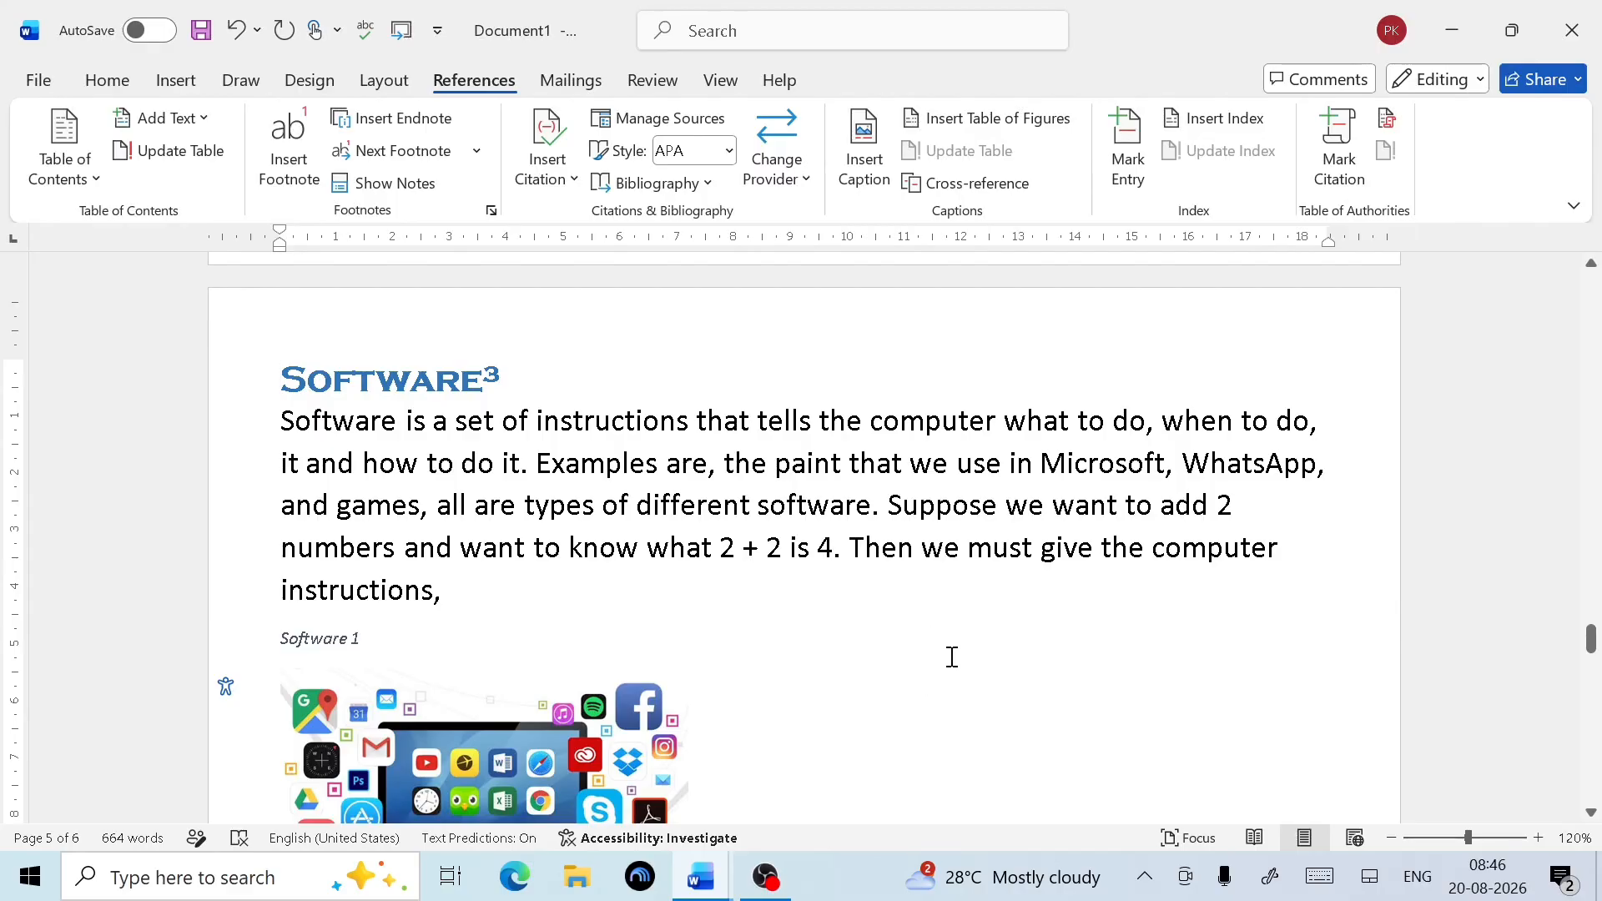
# Place the insertion point right after Software at the end of the link list
pyautogui.scroll(-7, 902, 575)
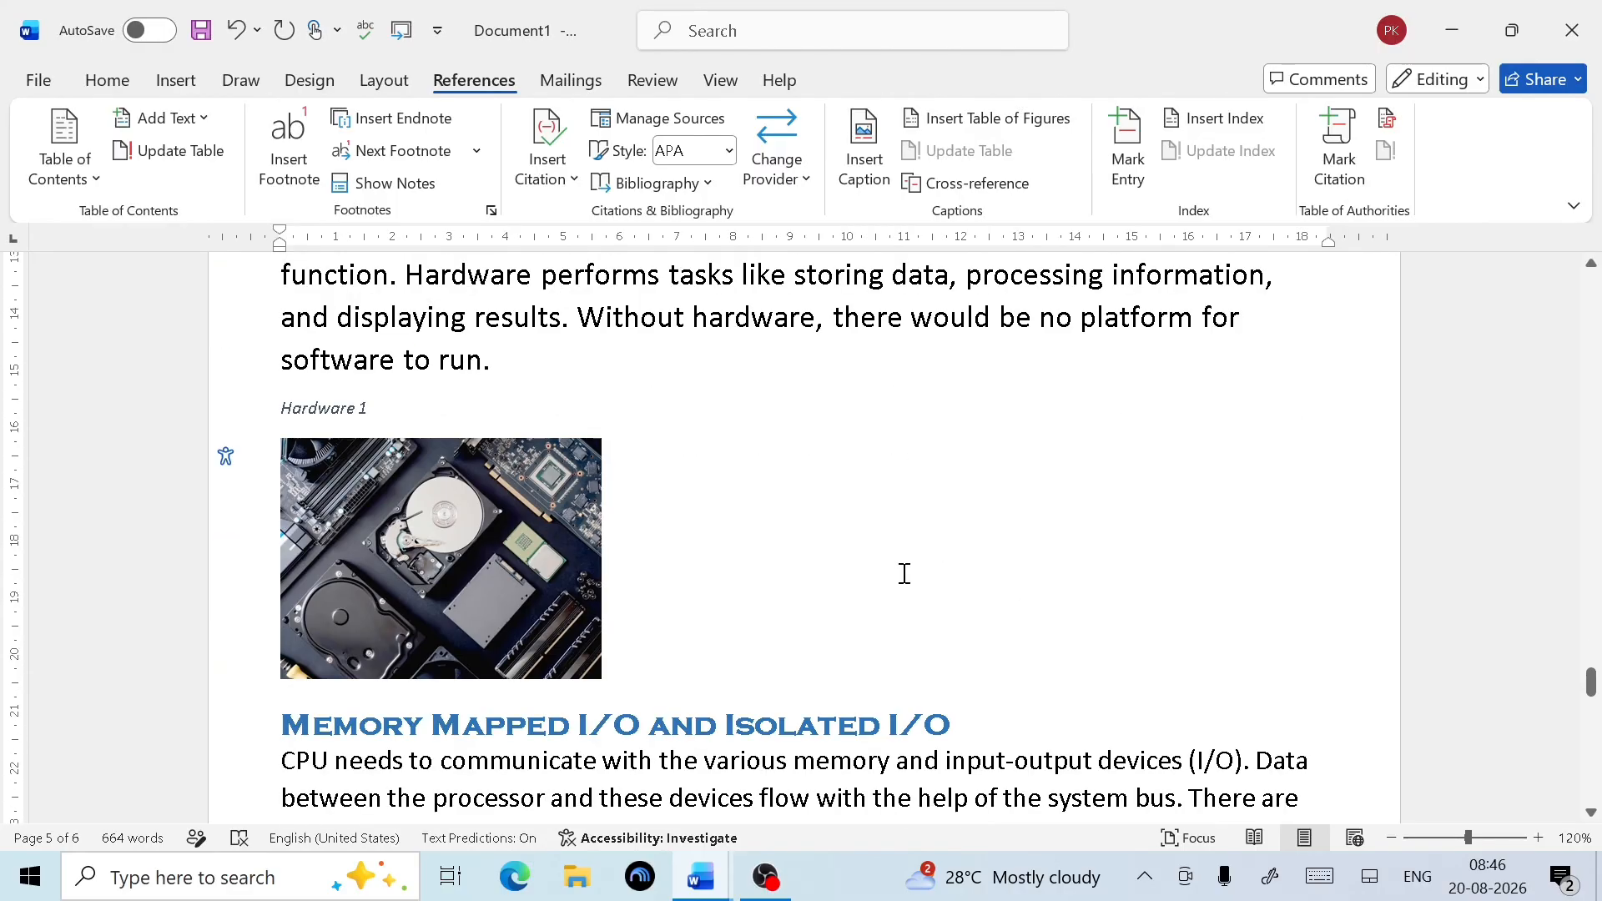
pyautogui.scroll(6, 901, 573)
pyautogui.scroll(3, 1159, 328)
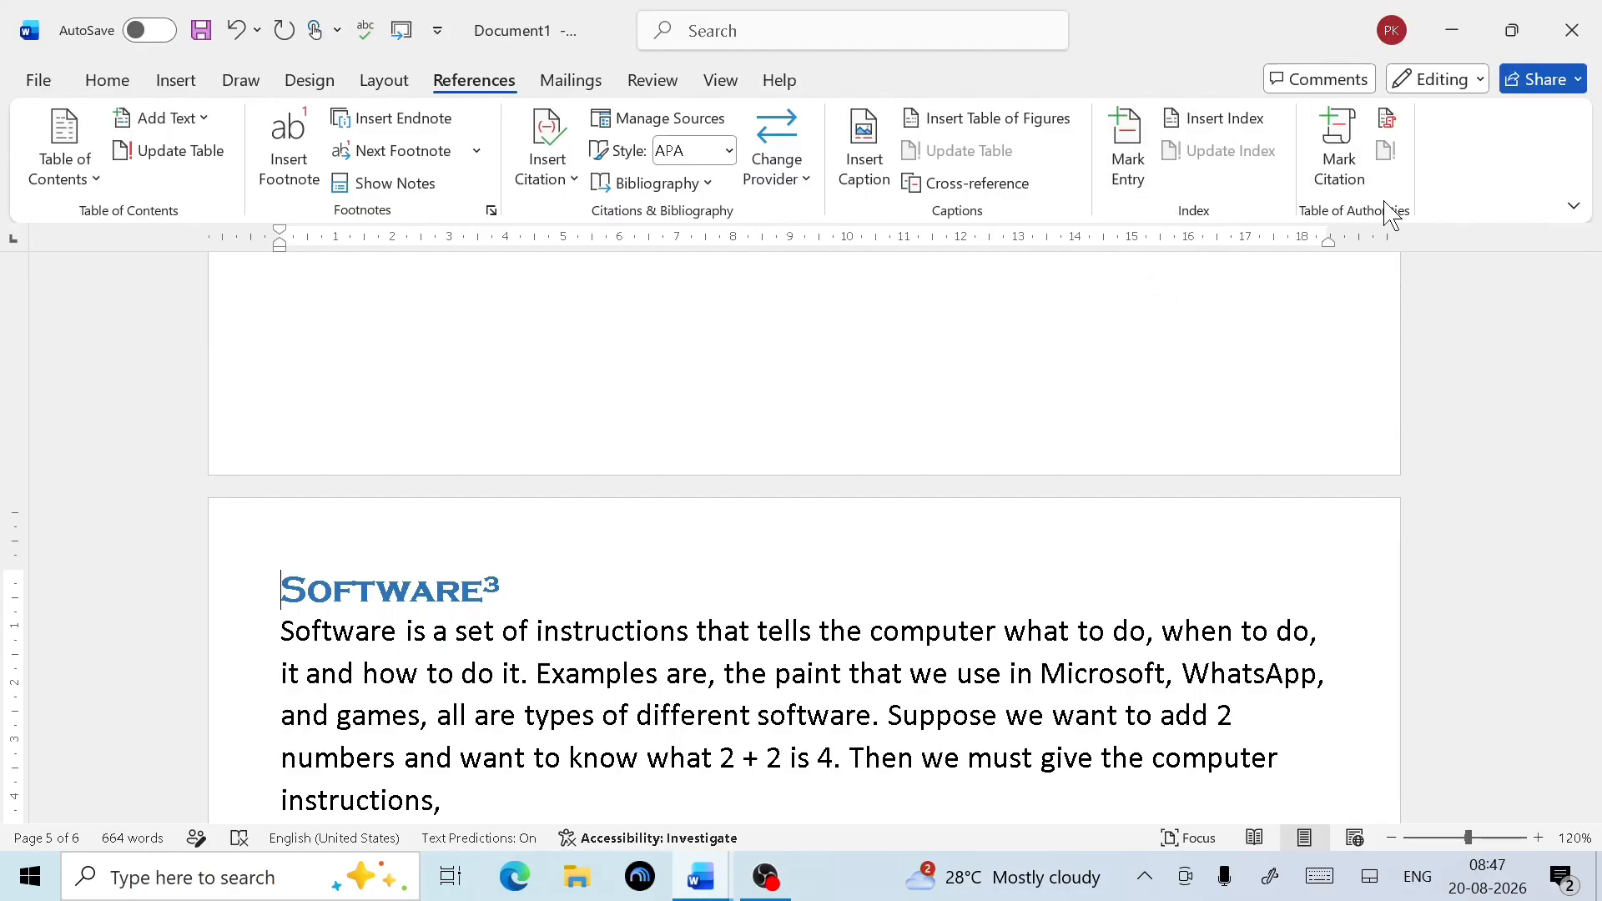
pyautogui.scroll(15, 801, 518)
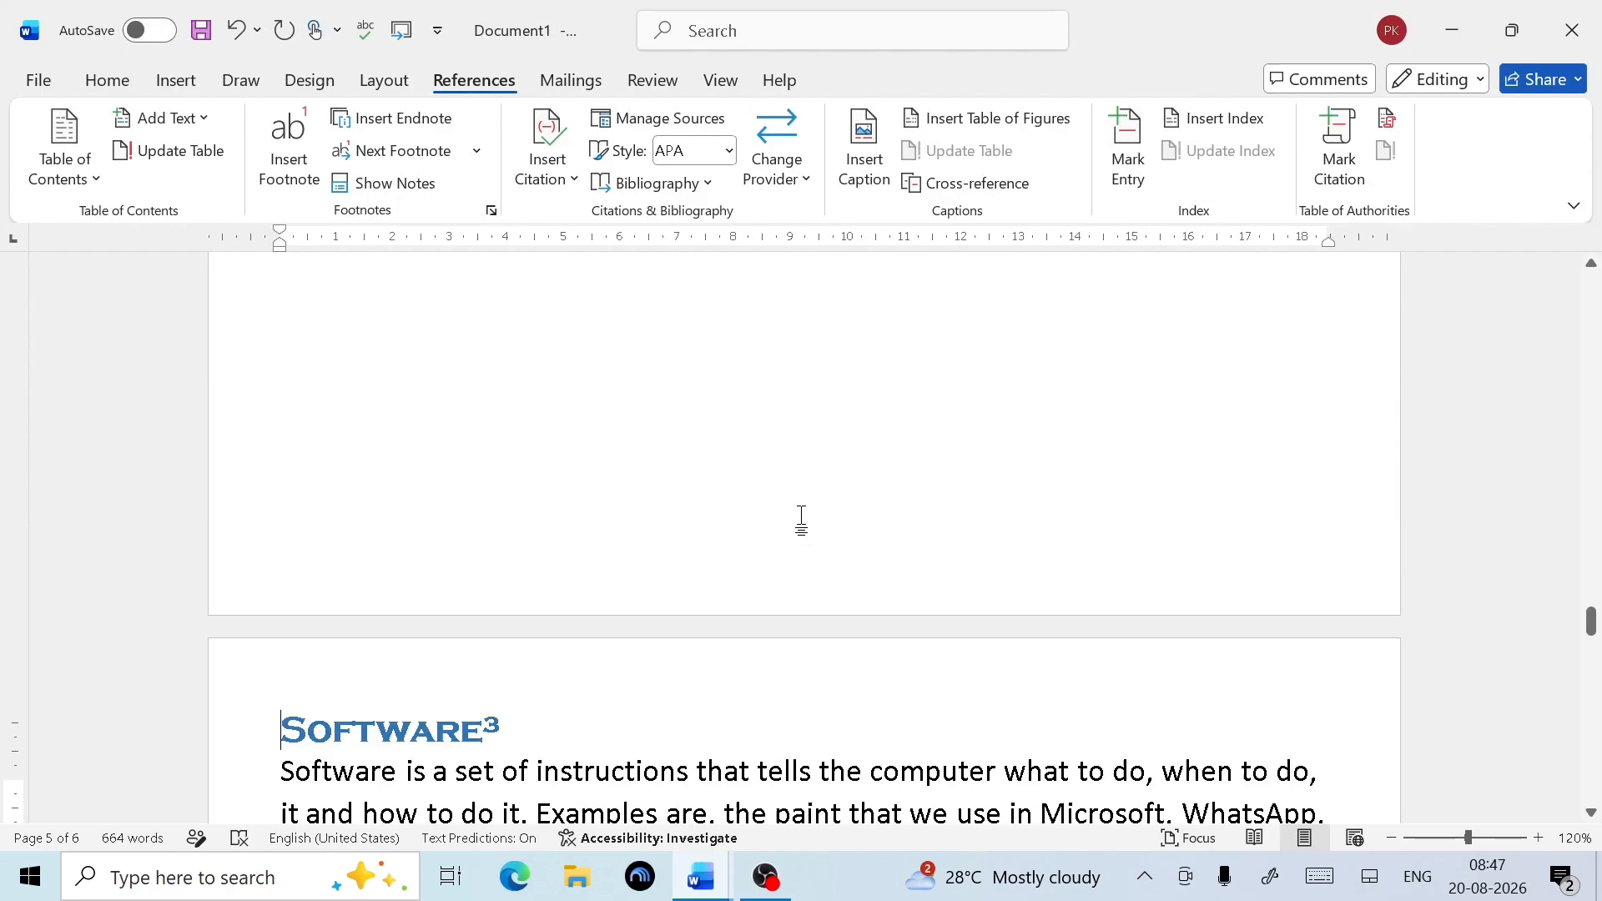
pyautogui.scroll(15, 805, 511)
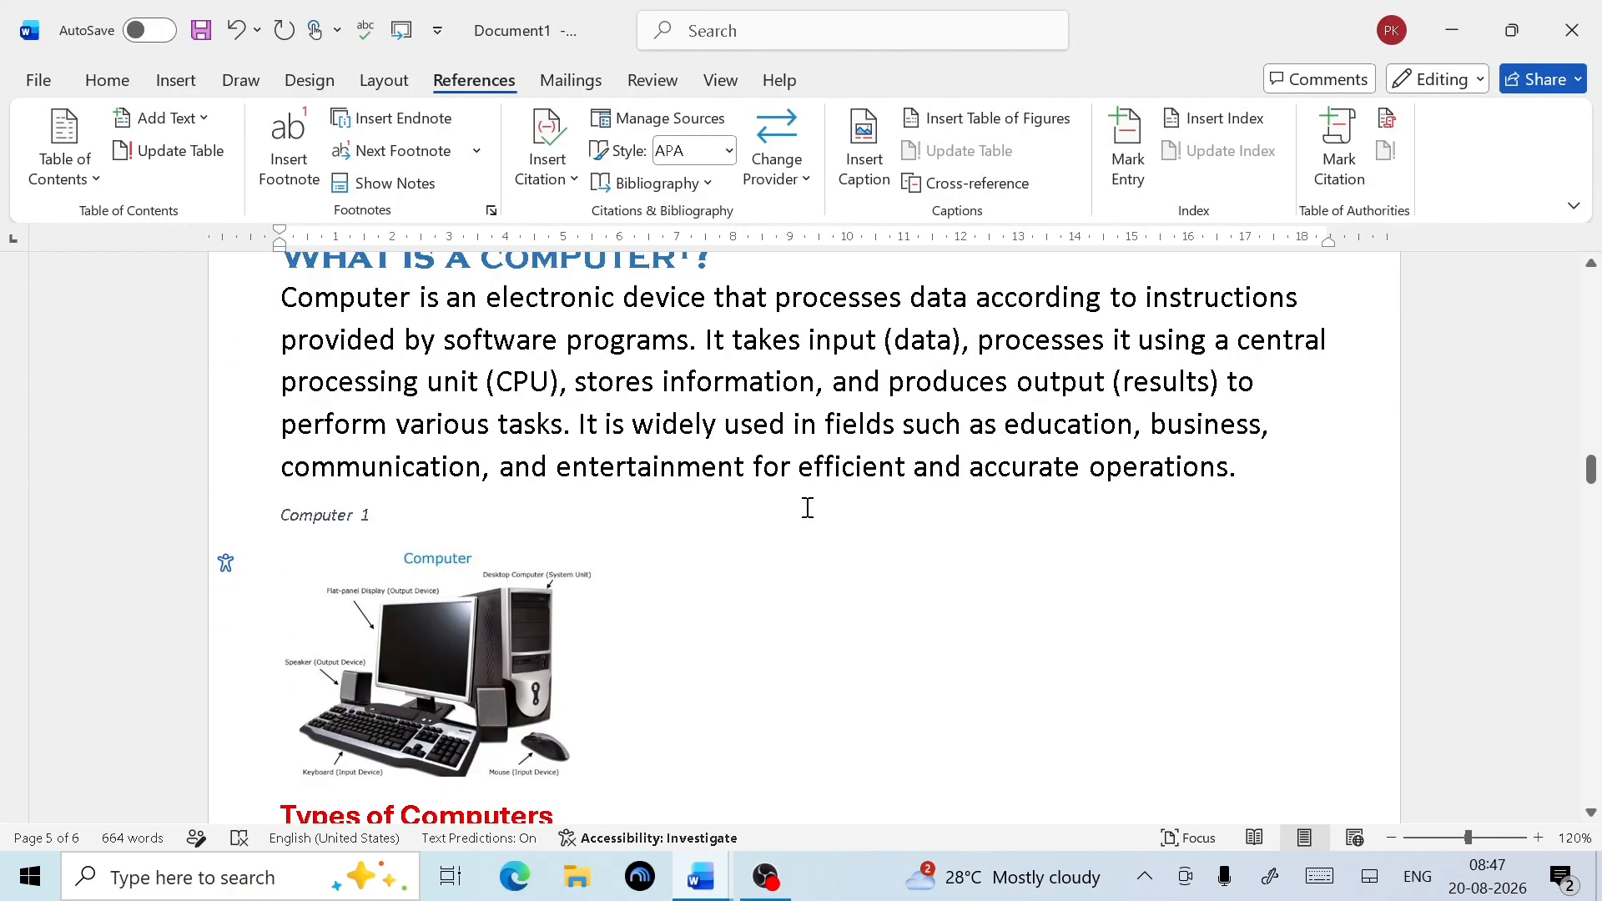
pyautogui.scroll(-4, 590, 717)
pyautogui.scroll(-4, 589, 723)
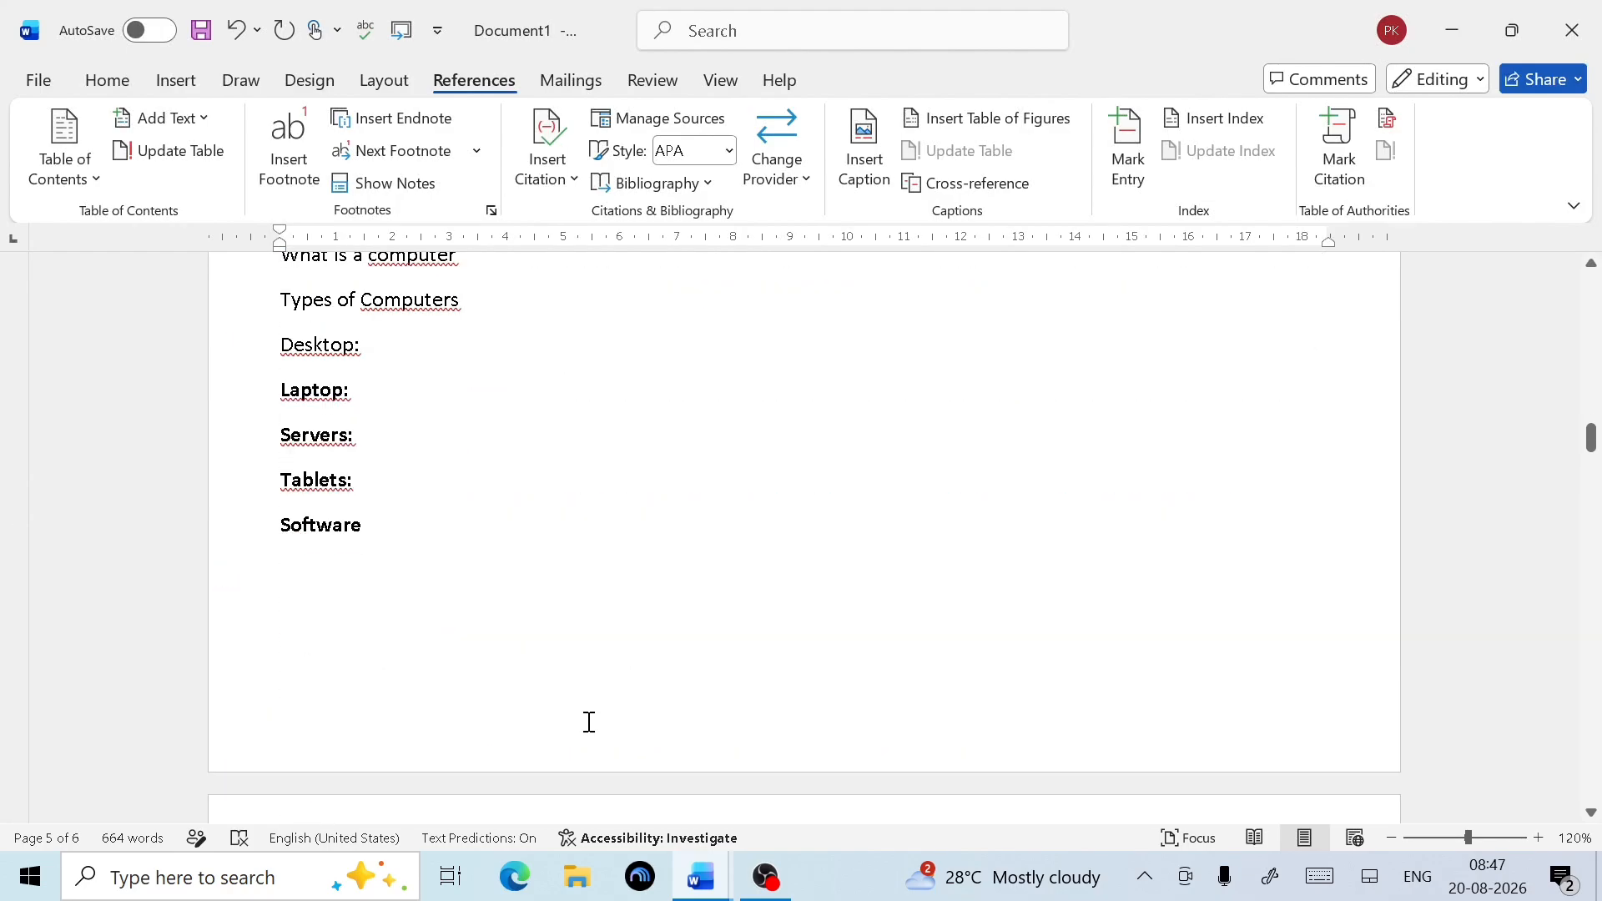
pyautogui.doubleClick(323, 624)
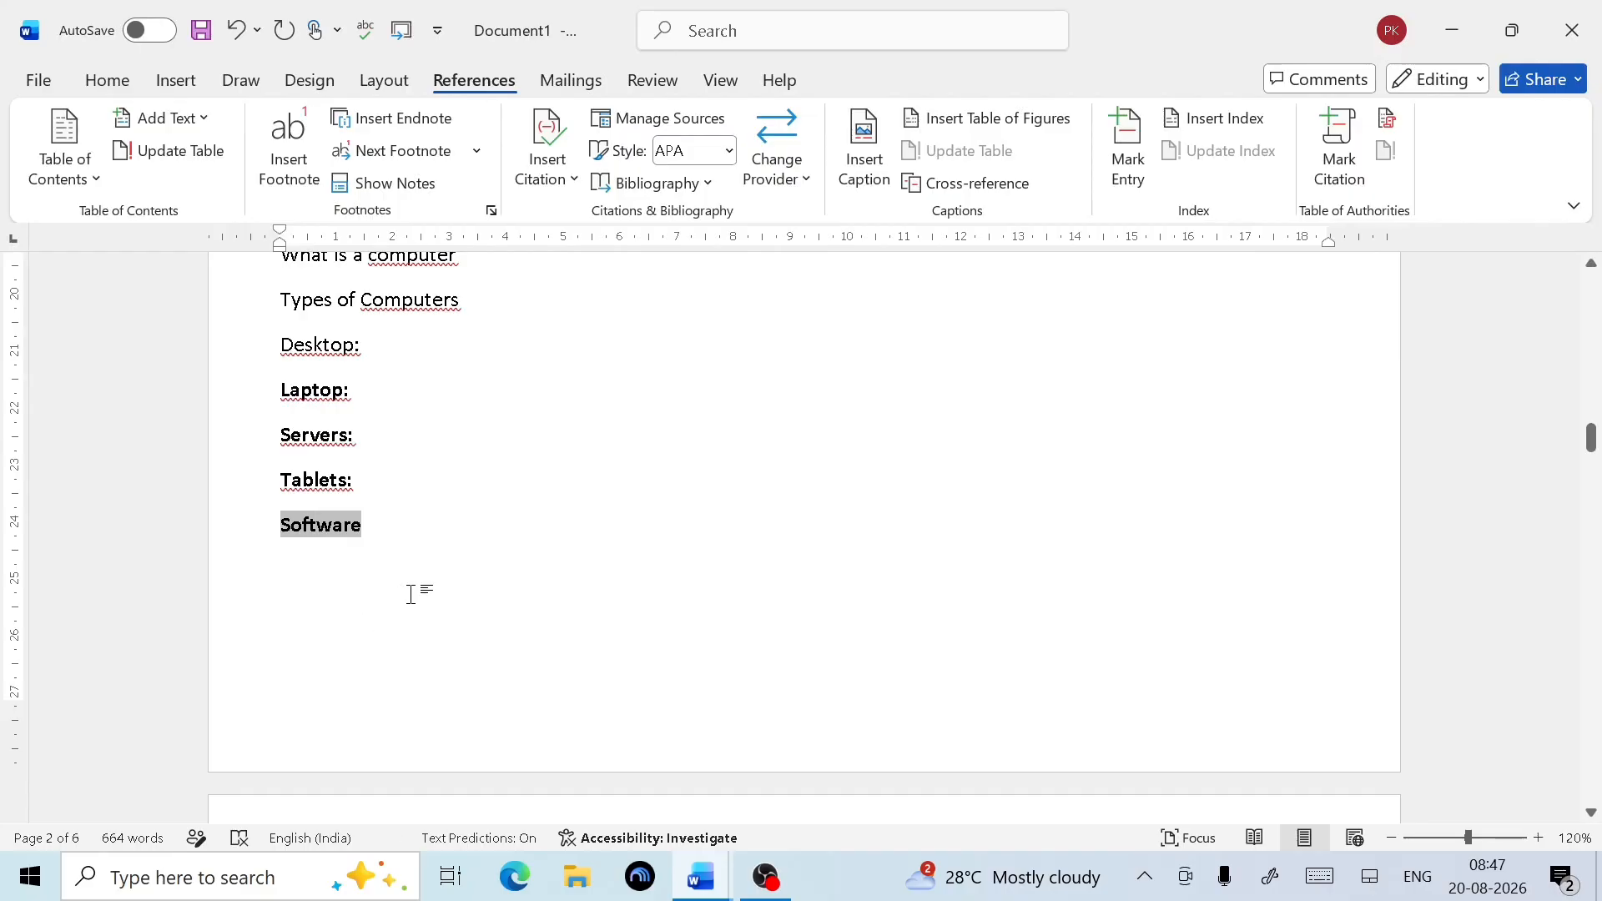
pyautogui.click(444, 557)
# Add a line after Software and insert a page break, creating blank page 3 in a 7-page document
pyautogui.press('Return')
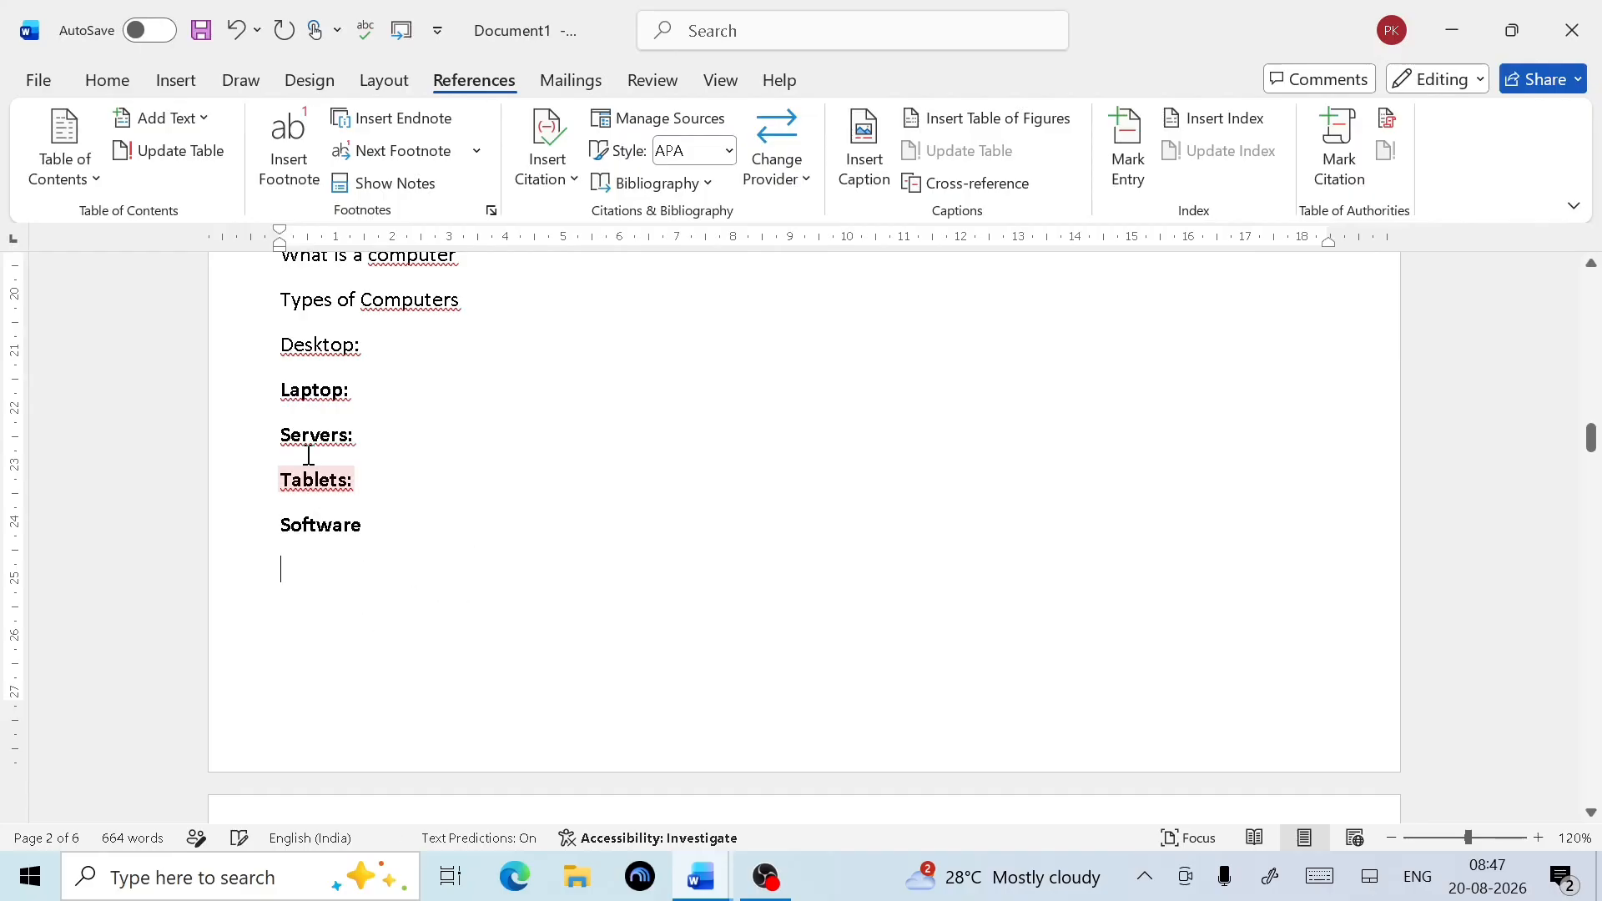
pyautogui.click(379, 78)
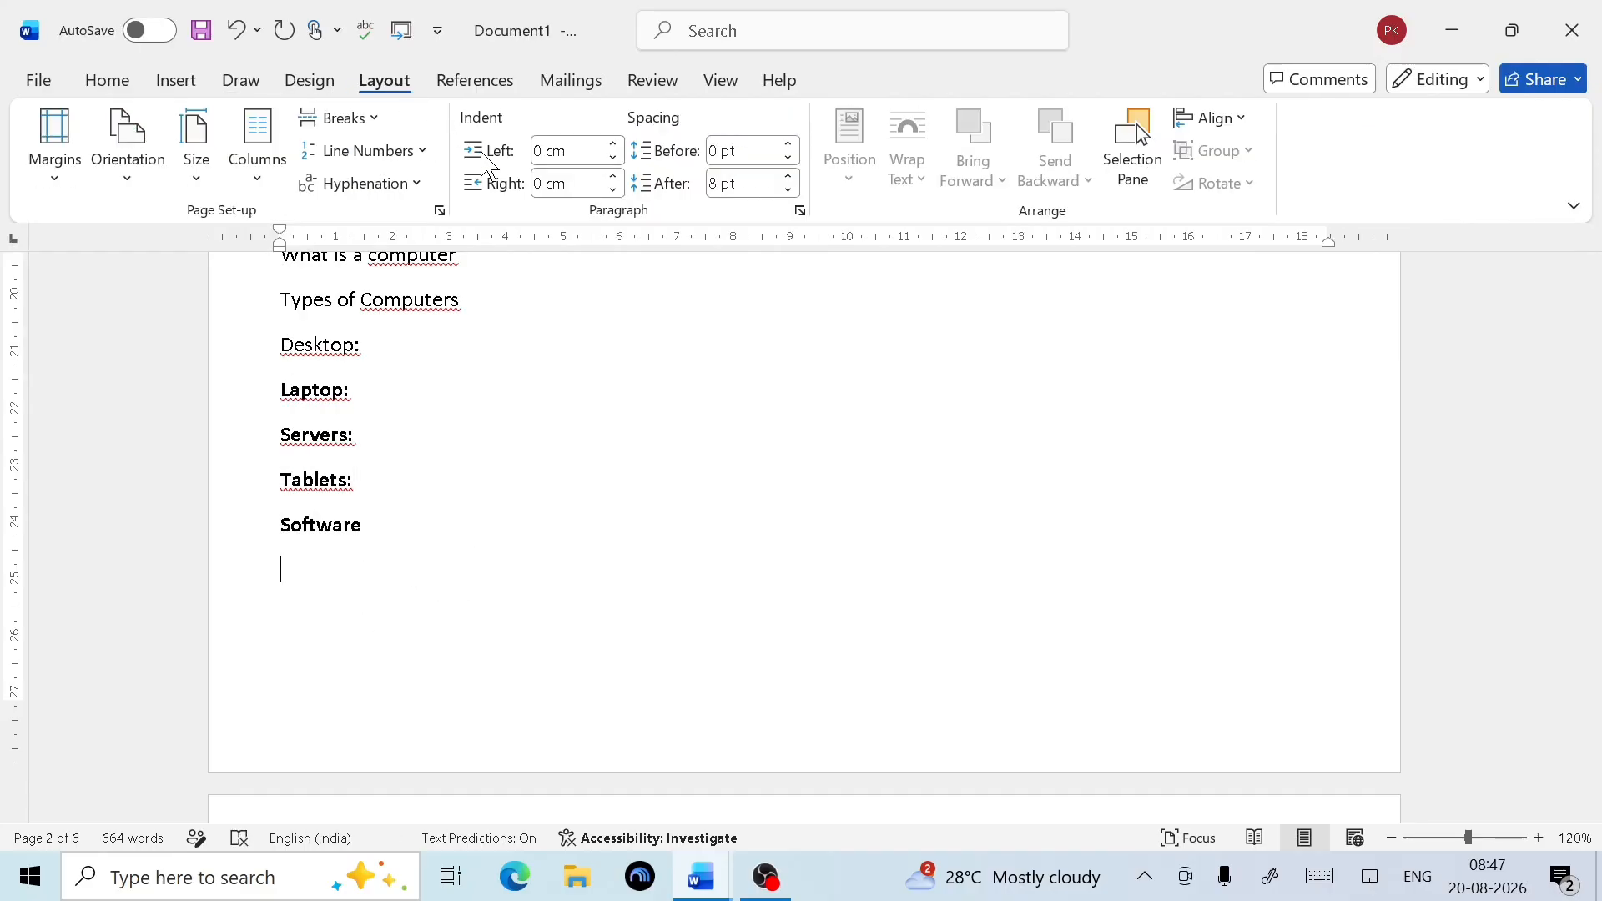
pyautogui.click(374, 119)
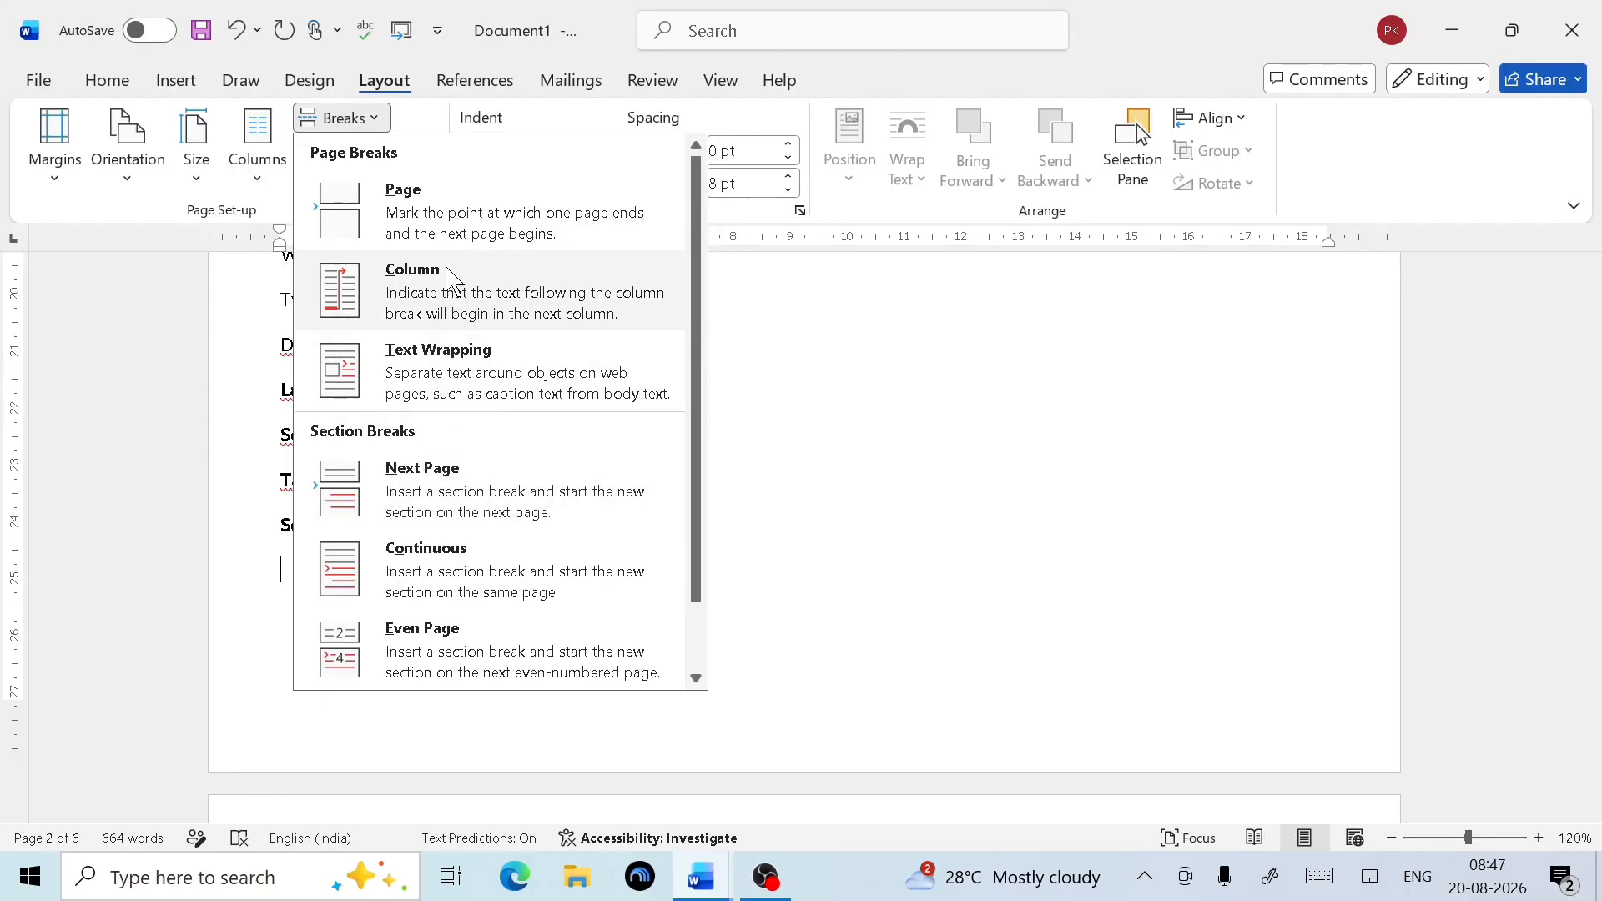
pyautogui.click(458, 219)
pyautogui.scroll(-3, 371, 590)
pyautogui.scroll(-1, 309, 651)
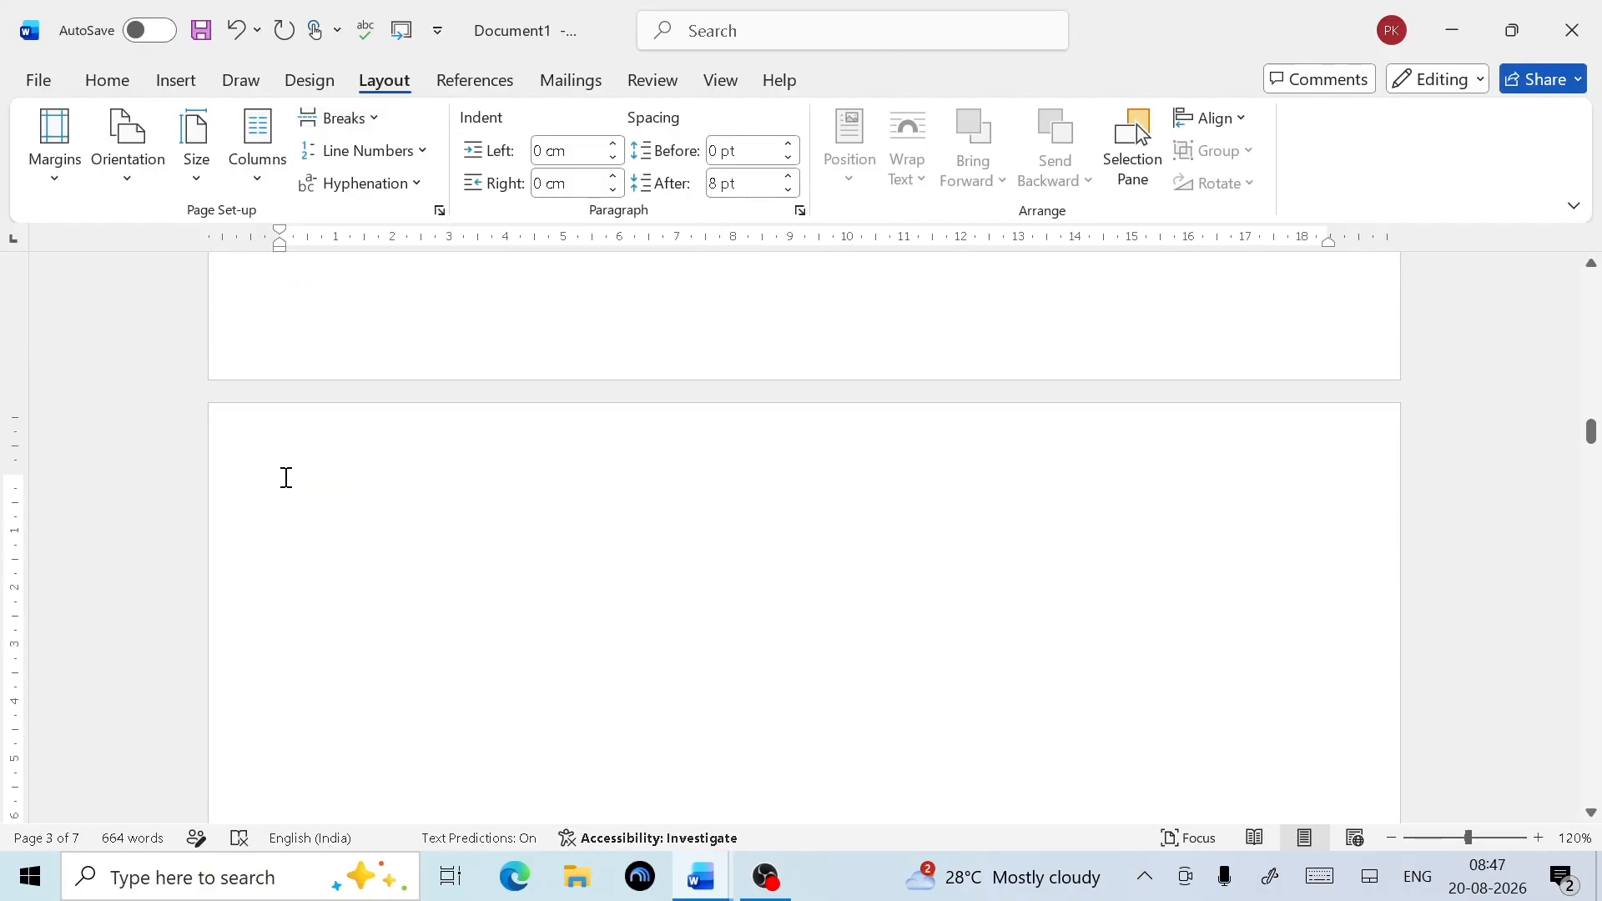
pyautogui.click(472, 80)
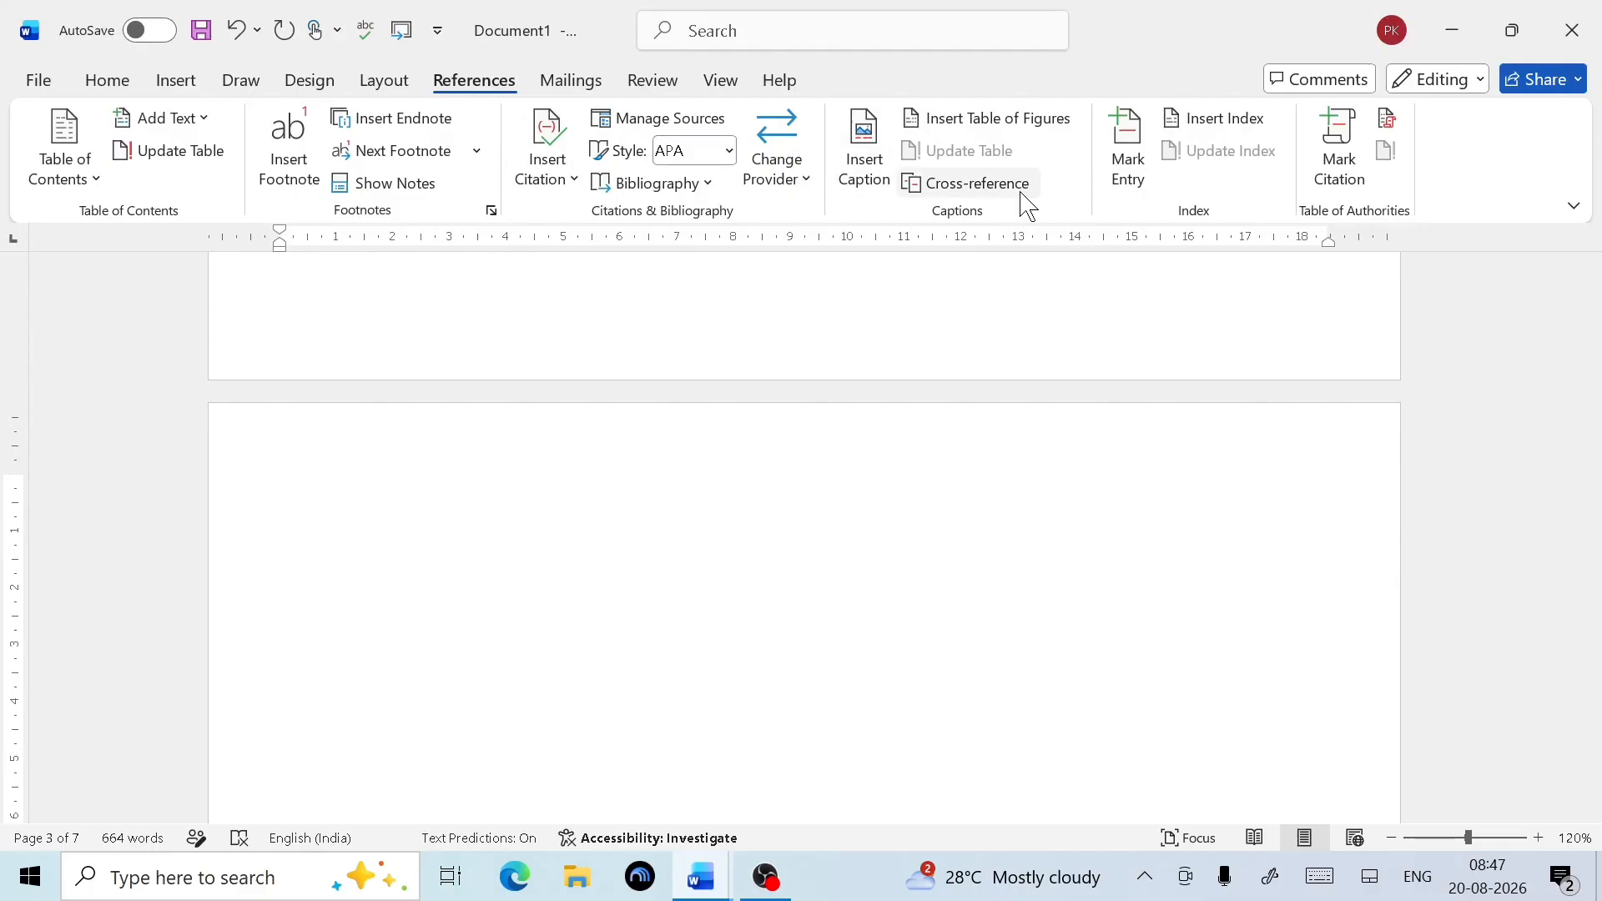
pyautogui.click(1137, 193)
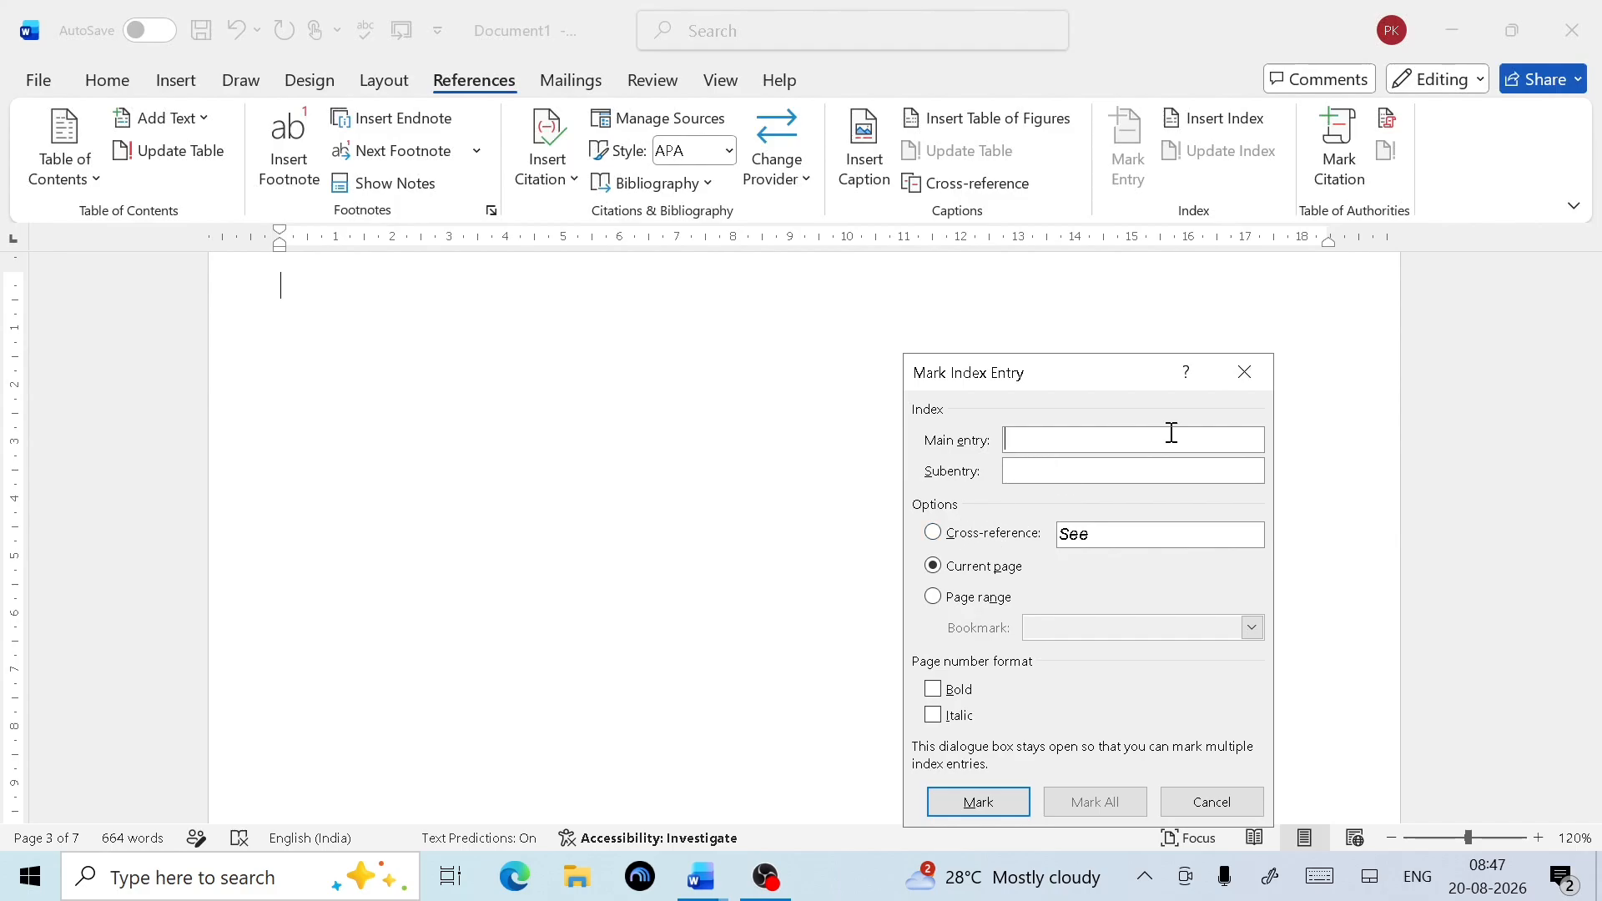
pyautogui.click(1247, 377)
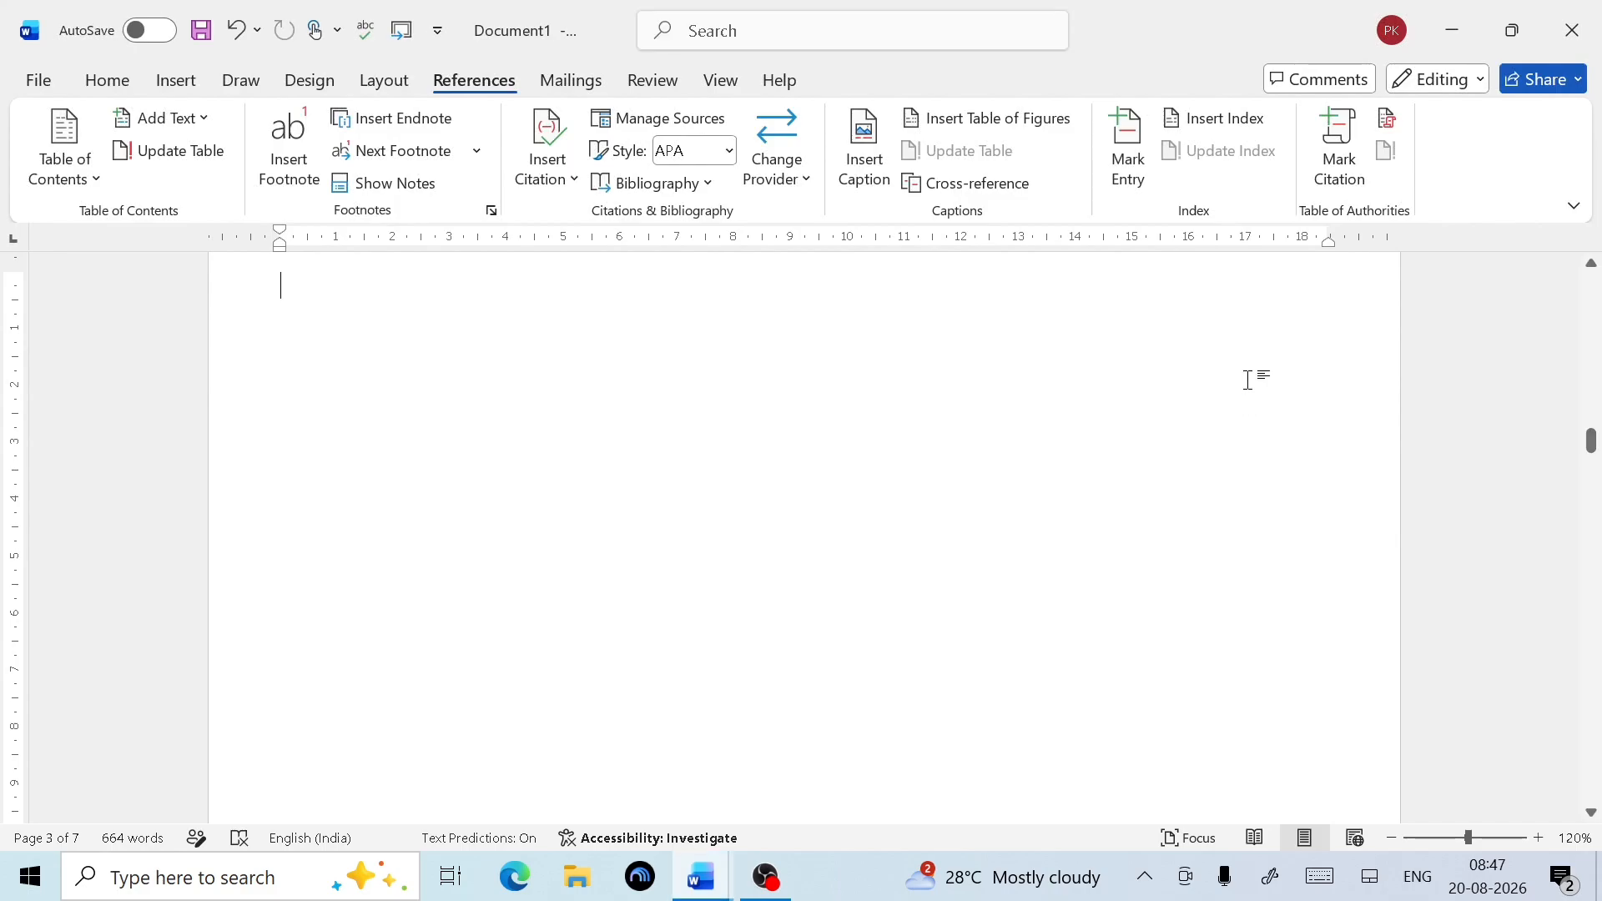
pyautogui.scroll(2, 848, 520)
pyautogui.scroll(10, 848, 520)
pyautogui.scroll(-17, 847, 521)
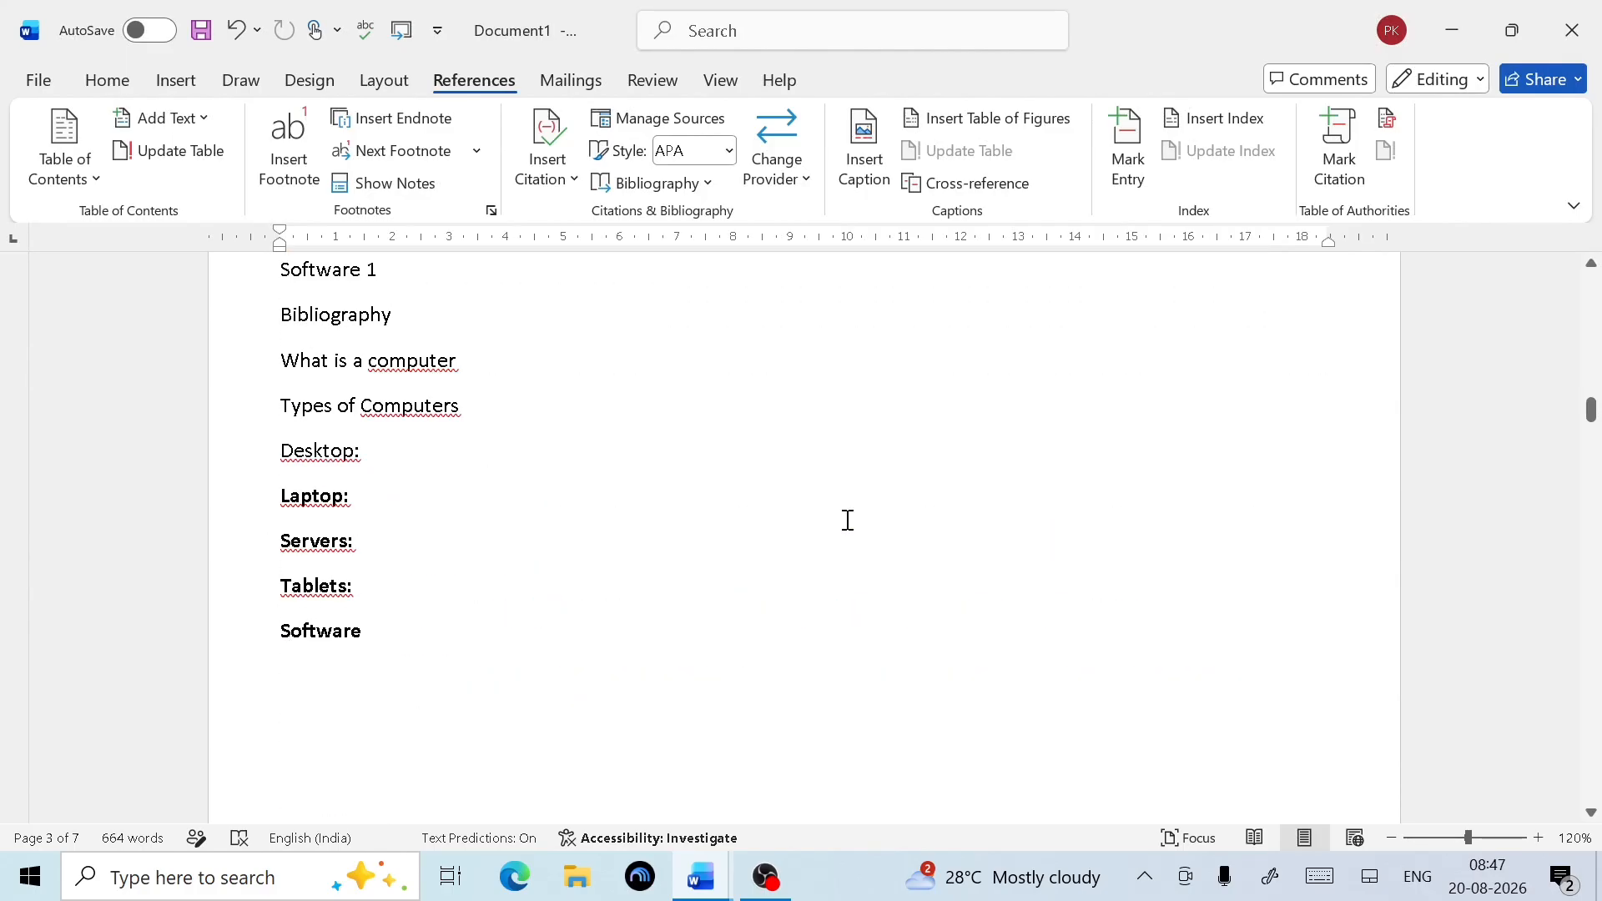
pyautogui.scroll(-8, 845, 522)
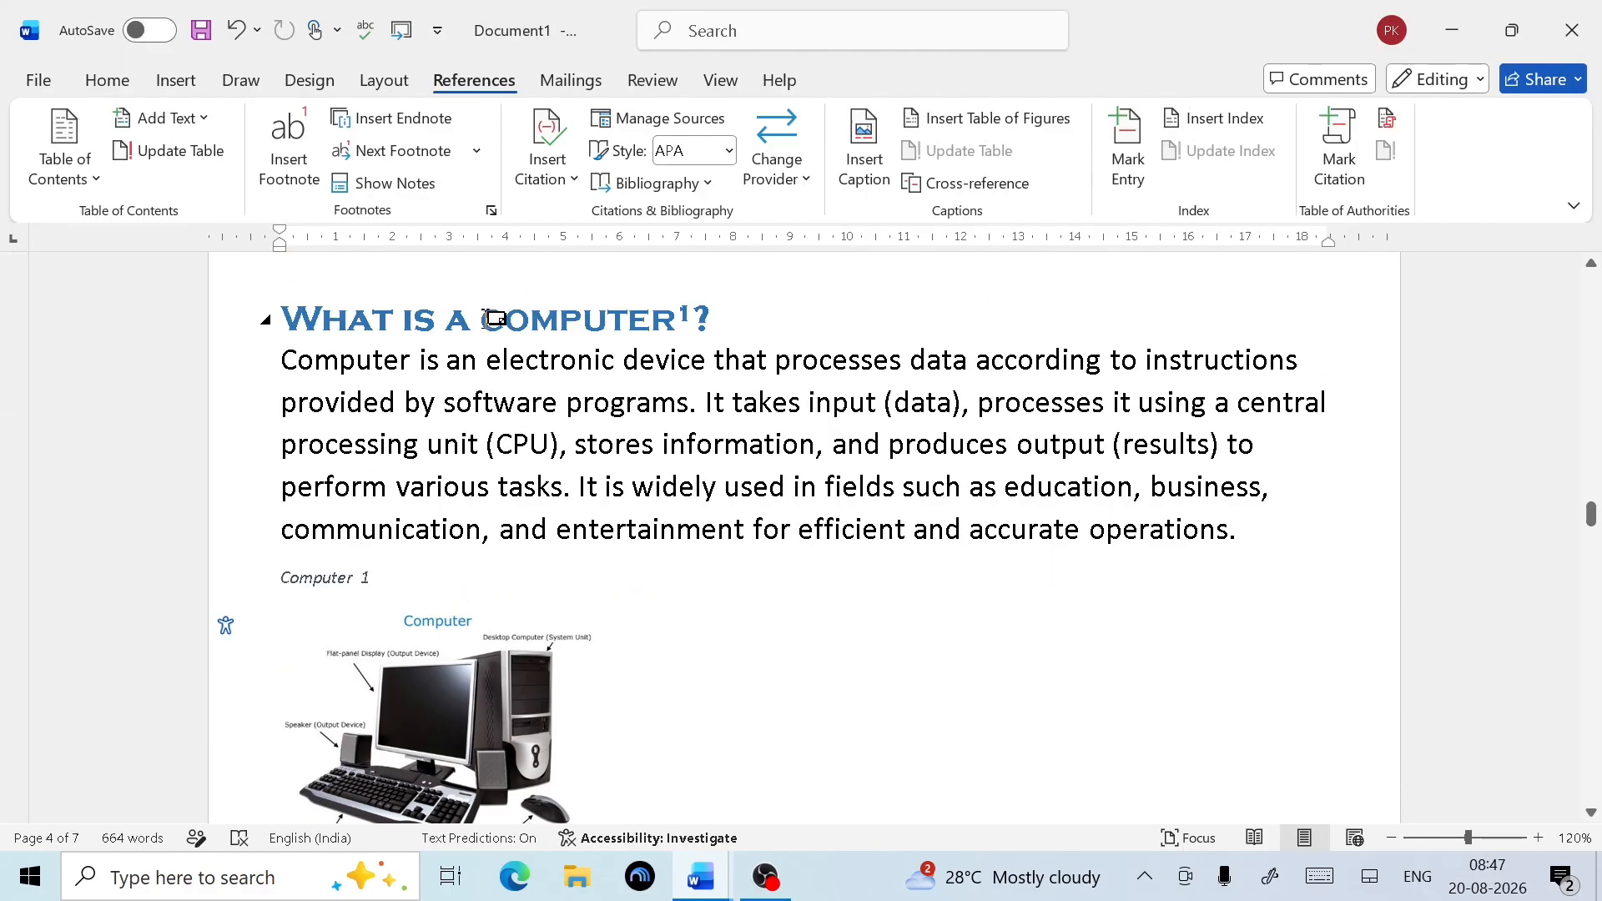
# Mark 'computer' in the heading as index entries with subentries Software and Hardware
pyautogui.moveTo(483, 323); pyautogui.dragTo(673, 332)
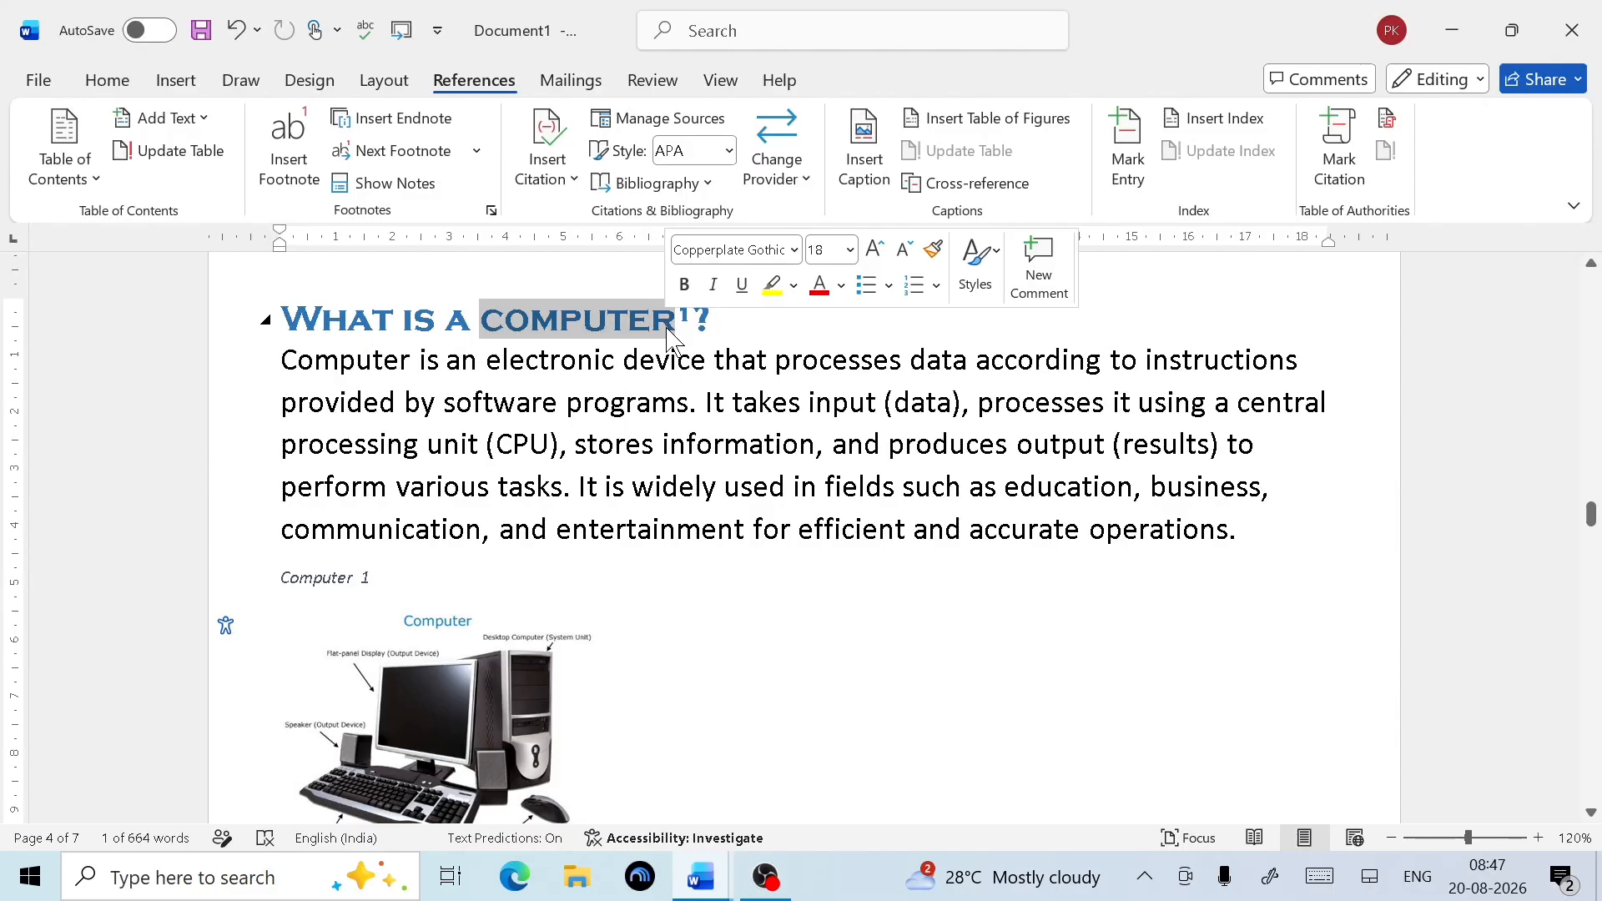
pyautogui.click(1128, 159)
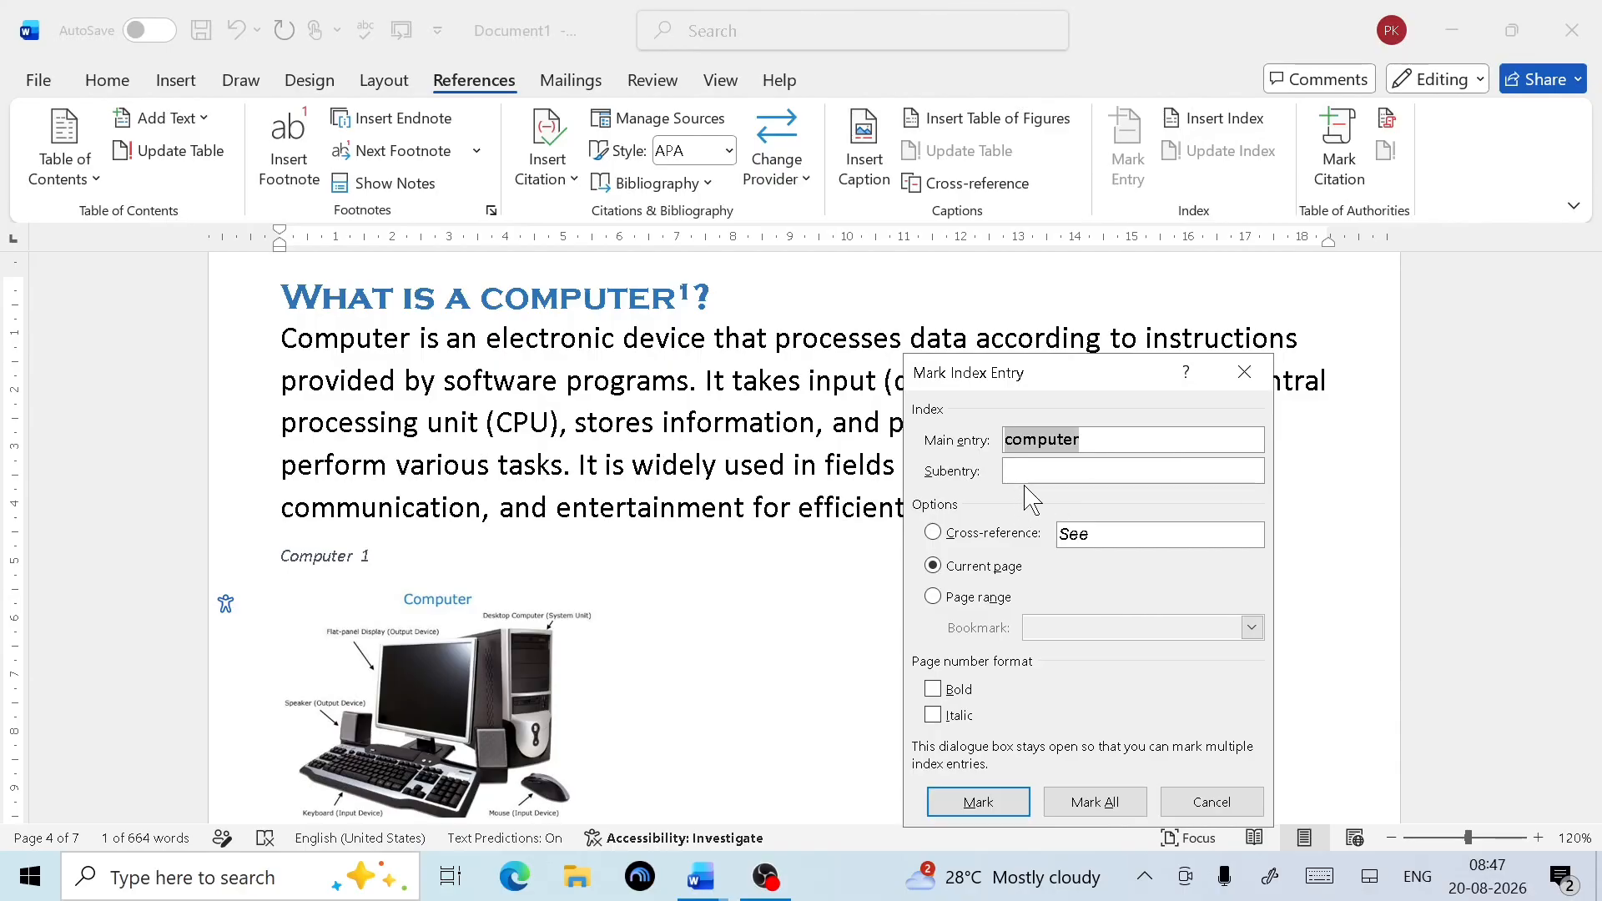
pyautogui.click(1044, 468)
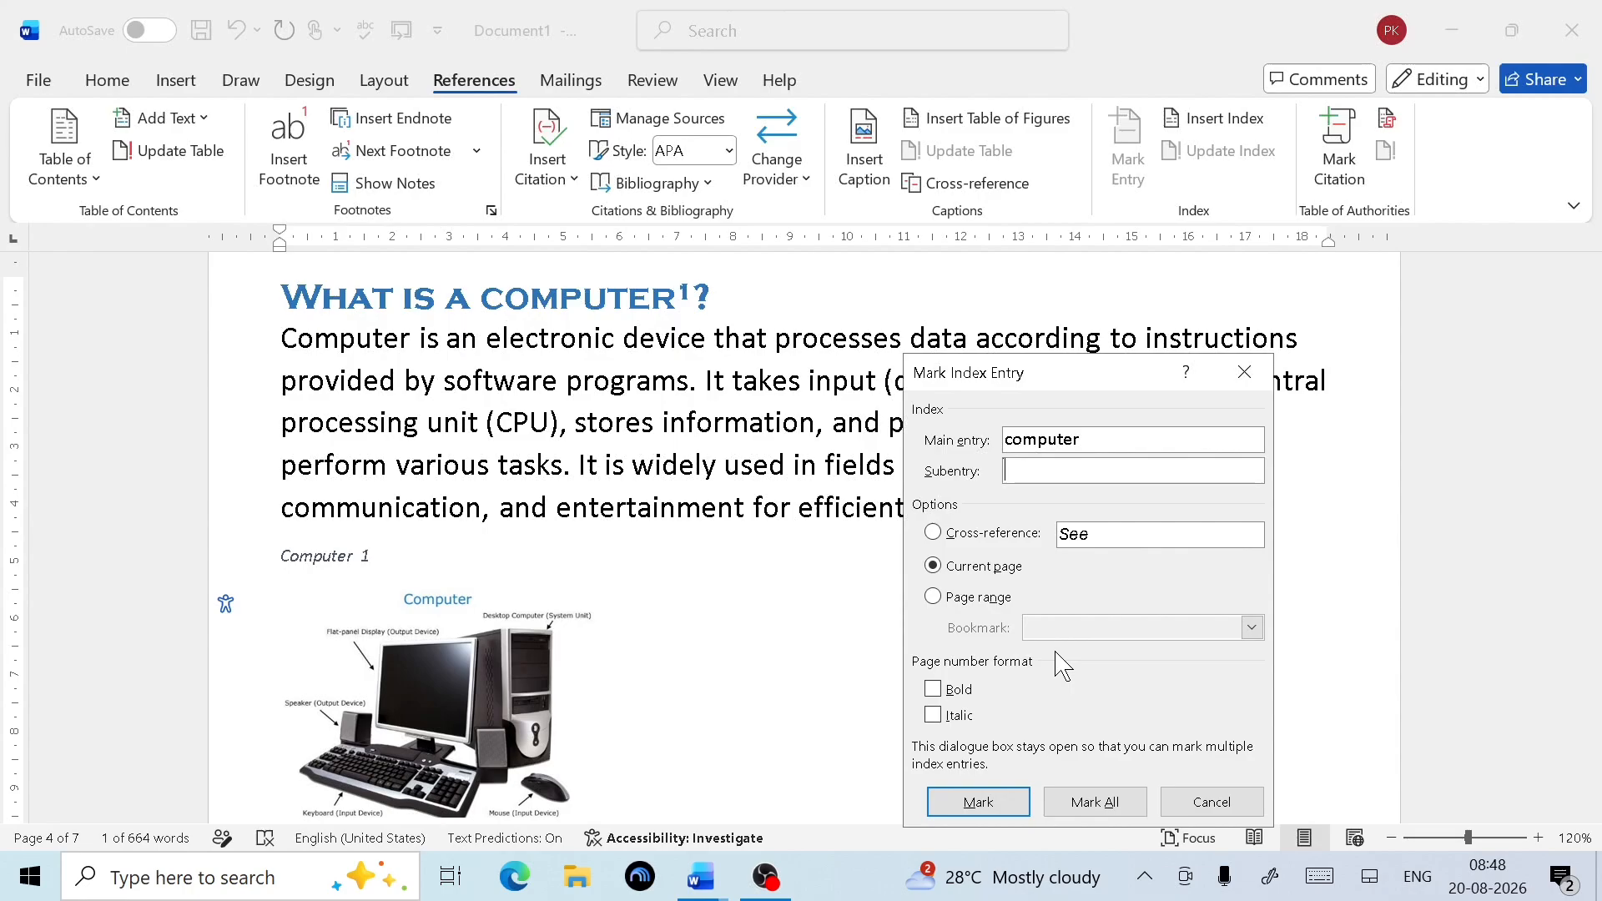
pyautogui.write('Software')
pyautogui.click(982, 803)
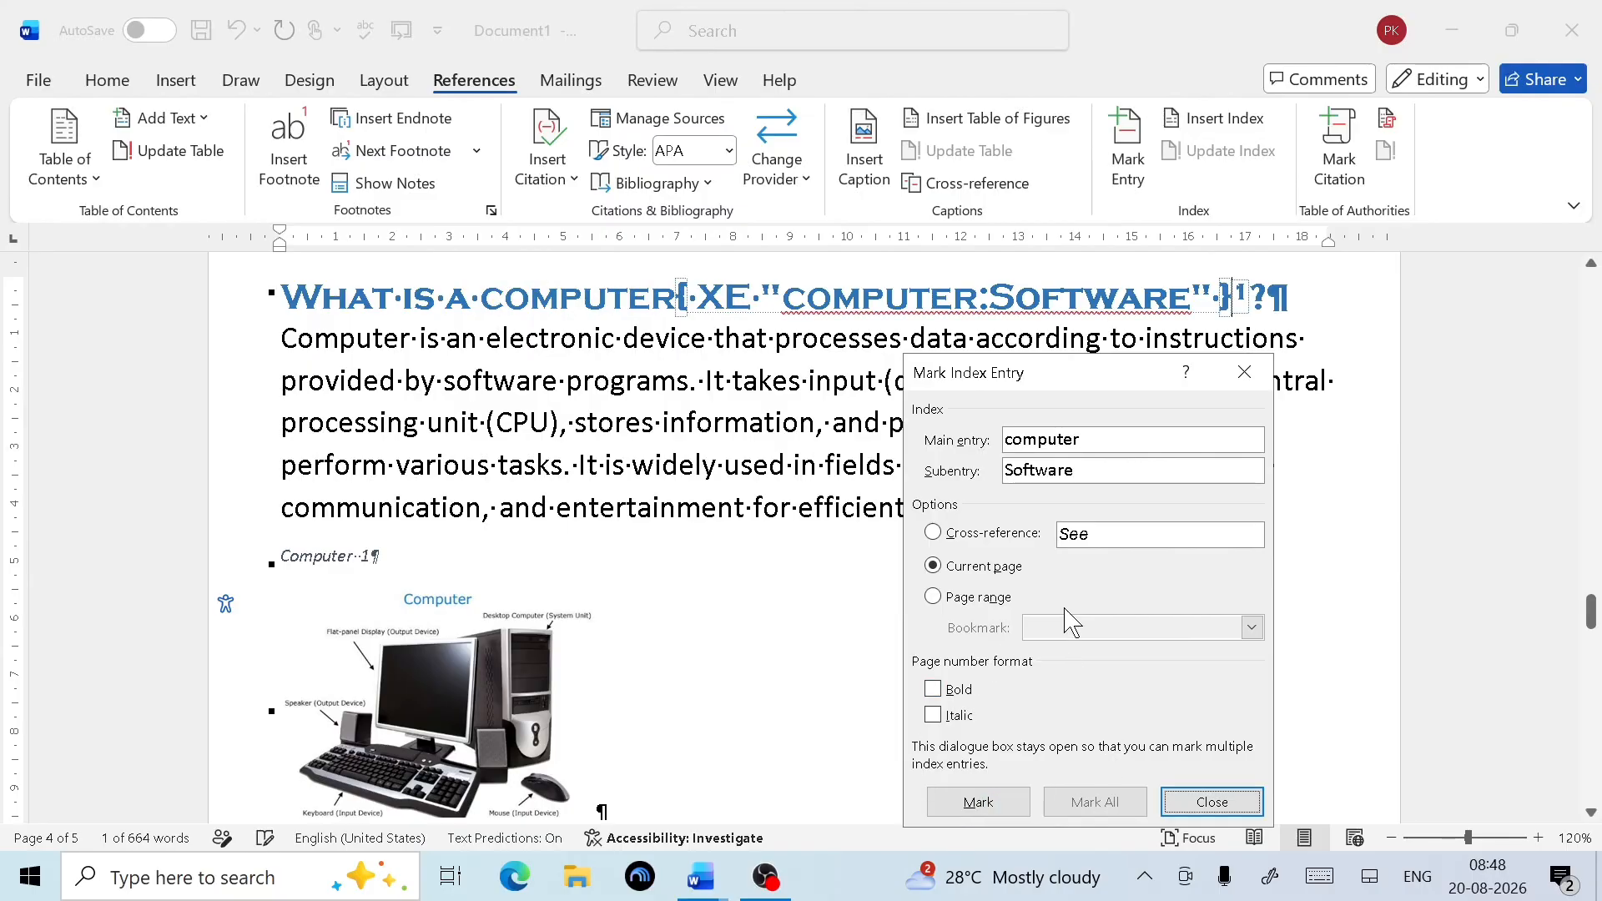
pyautogui.click(1084, 469)
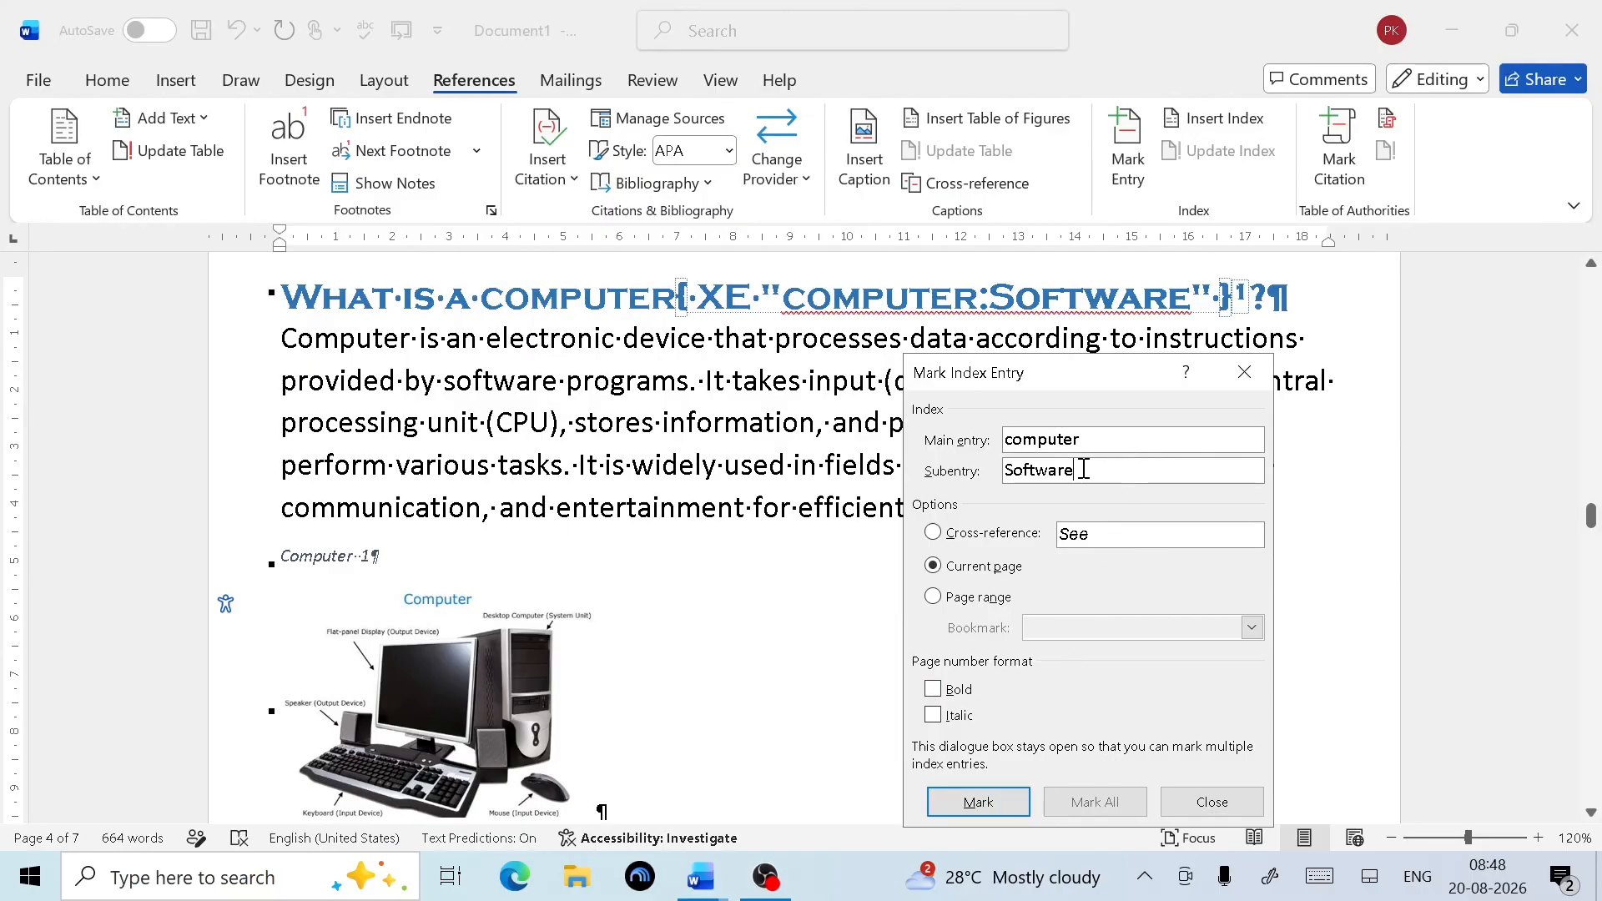
pyautogui.press('BackSpace')
pyautogui.press('BackSpace')
pyautogui.press('BackSpace')
pyautogui.press('BackSpace')
pyautogui.press('BackSpace')
pyautogui.press('BackSpace')
pyautogui.press('BackSpace')
pyautogui.press('BackSpace')
pyautogui.write('Hard')
pyautogui.press('BackSpace')
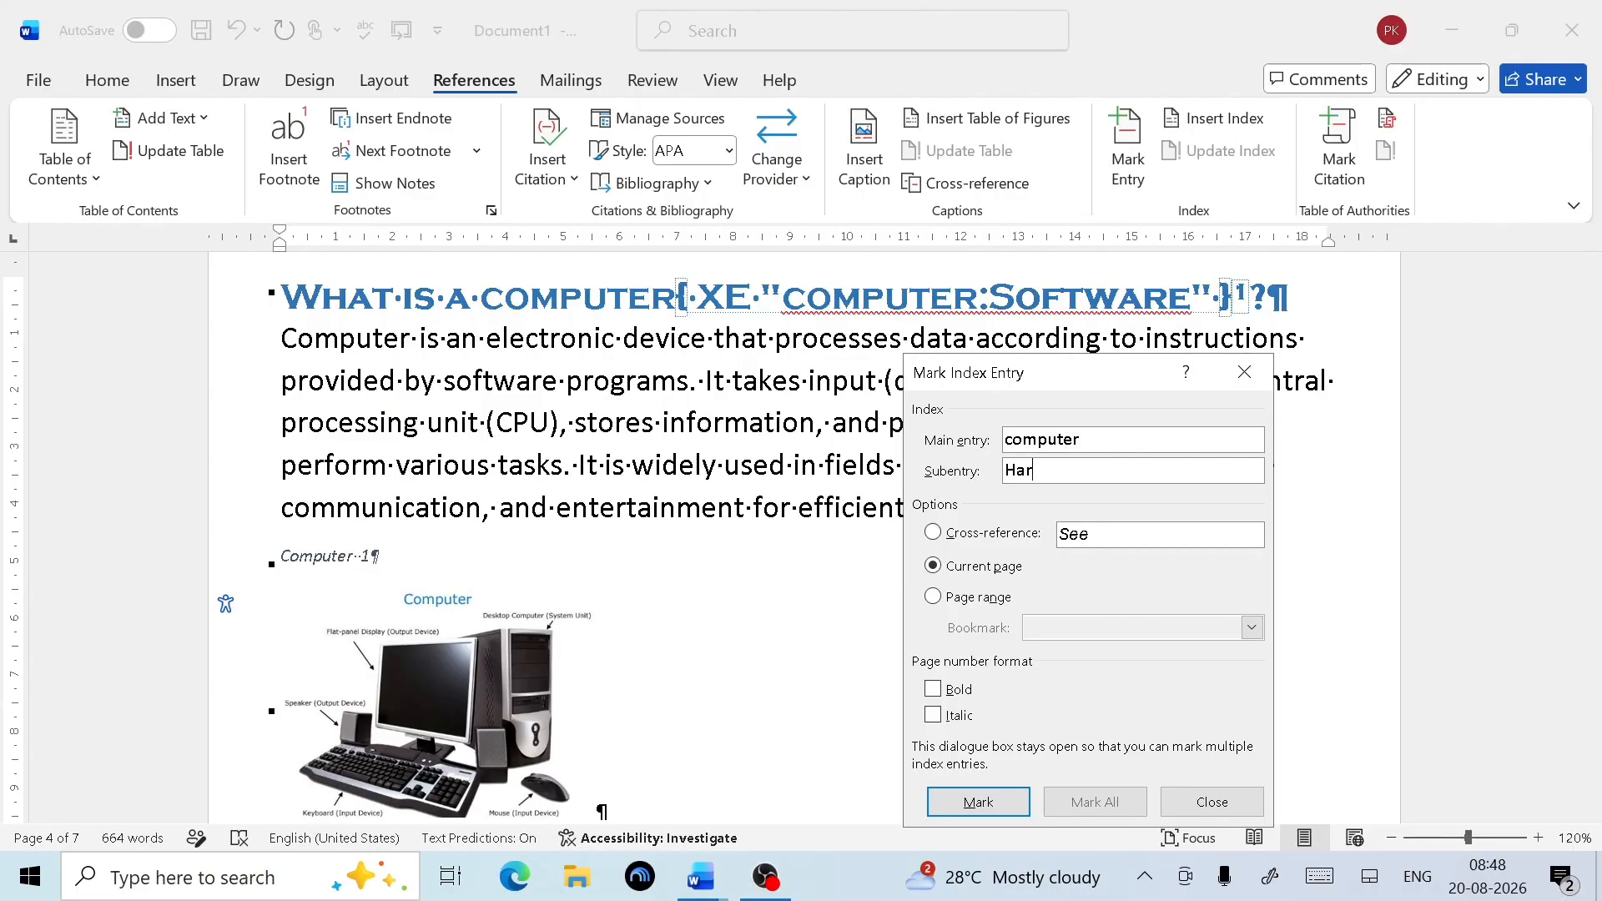
pyautogui.write('dware')
pyautogui.click(978, 801)
# Add computer index entries with subentries Memory and CPU, then close the marking dialog
pyautogui.click(1106, 465)
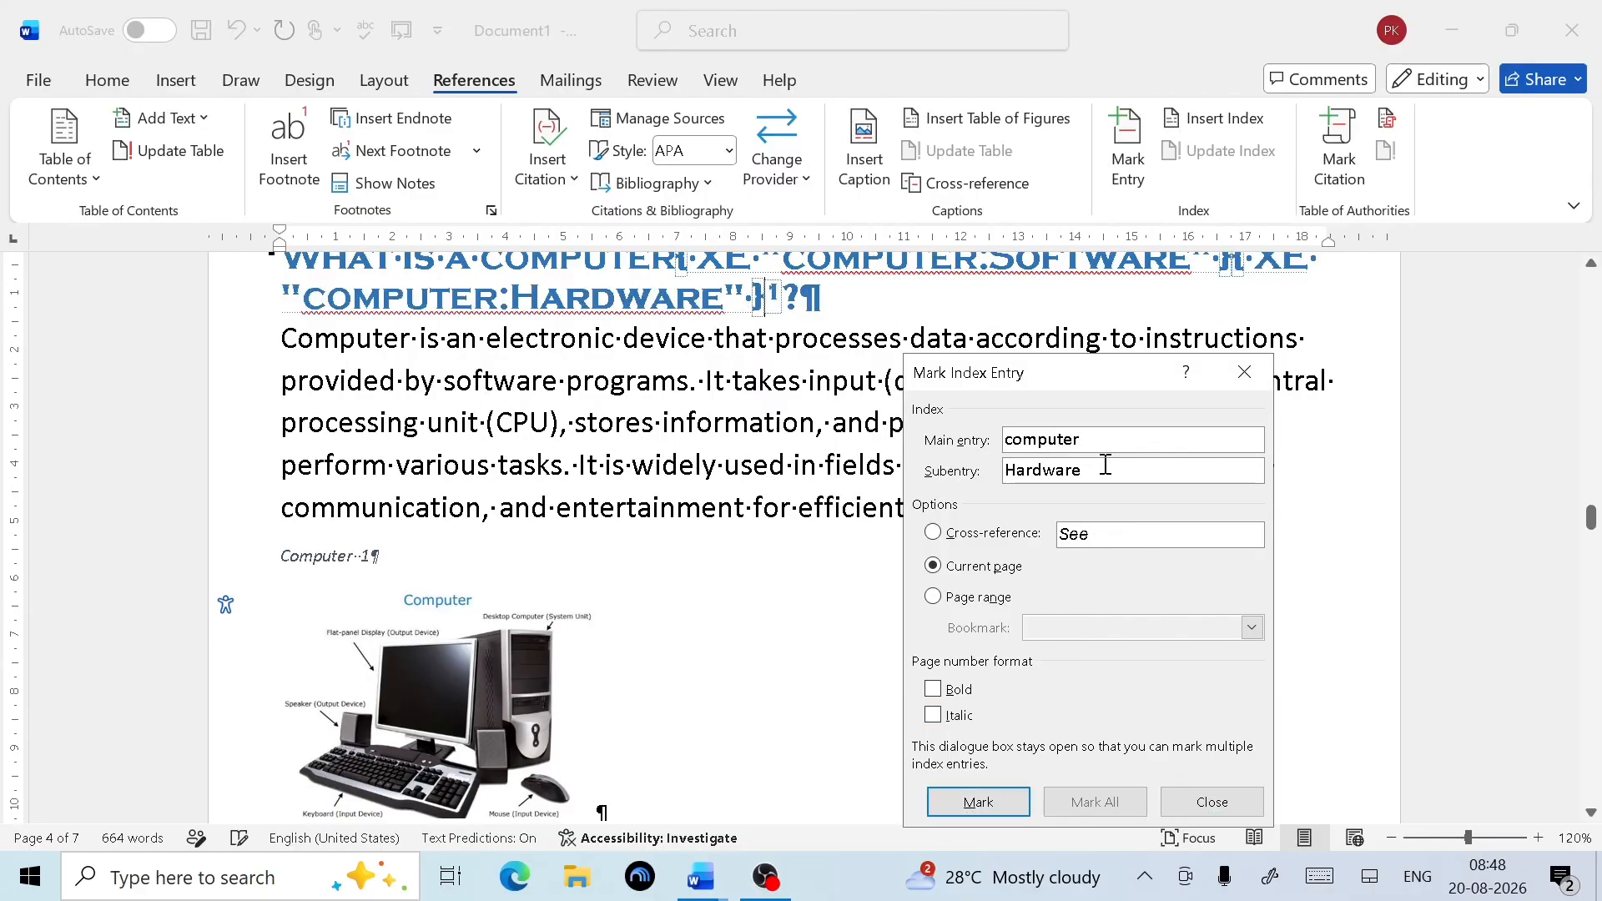
pyautogui.press('BackSpace')
pyautogui.press('BackSpace')
pyautogui.press('BackSpace')
pyautogui.press('BackSpace')
pyautogui.press('BackSpace')
pyautogui.press('BackSpace')
pyautogui.press('BackSpace')
pyautogui.write('Memory')
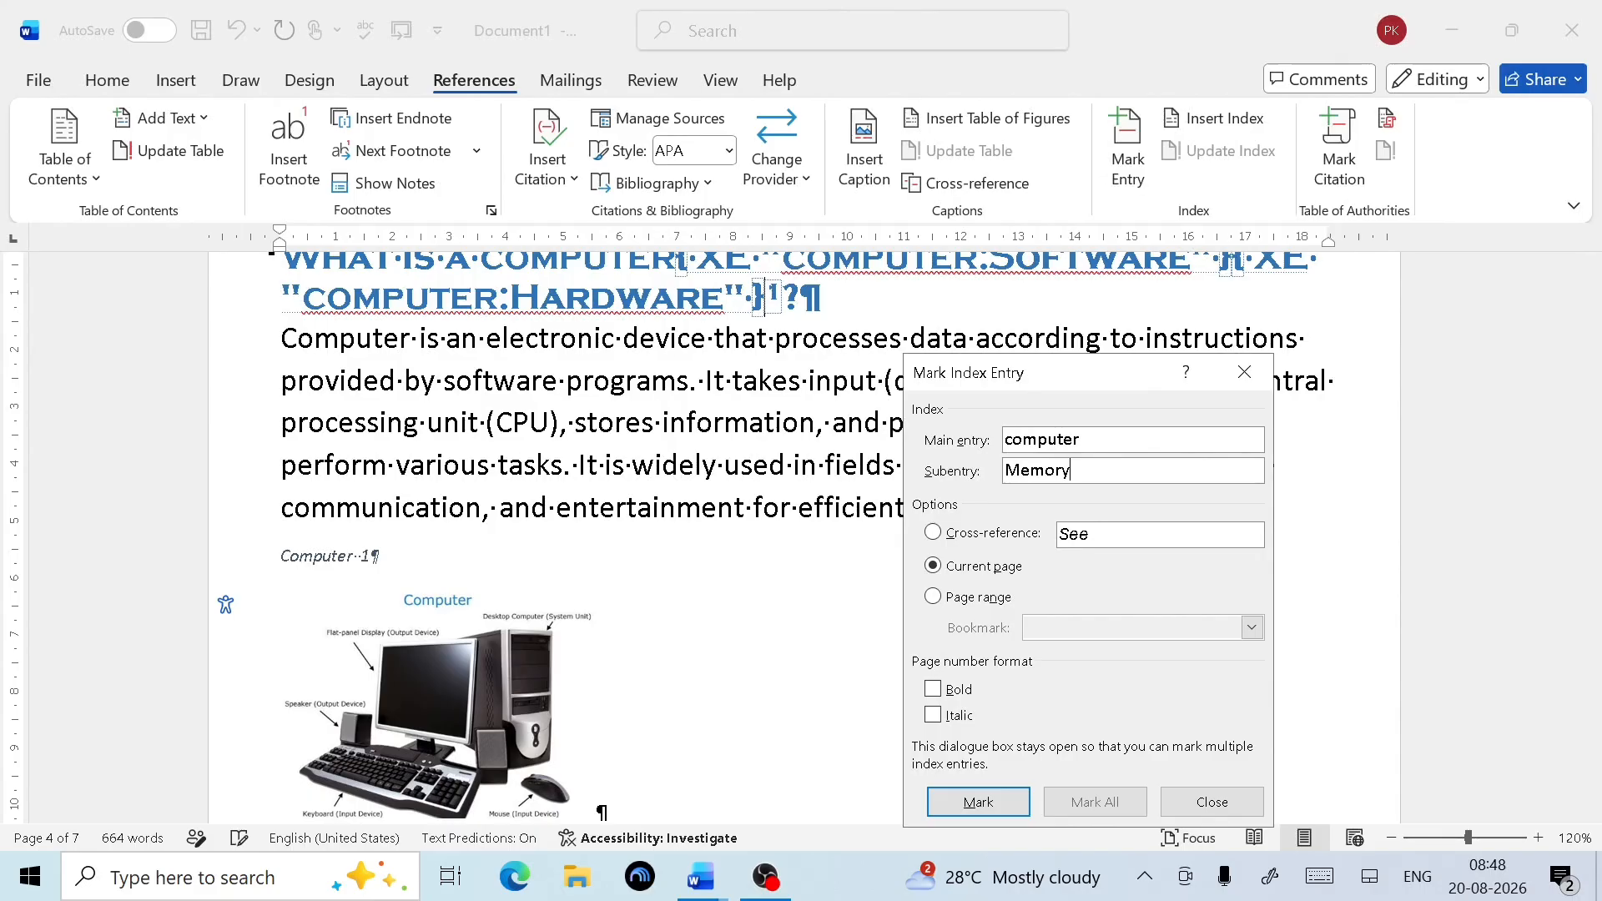
pyautogui.click(979, 802)
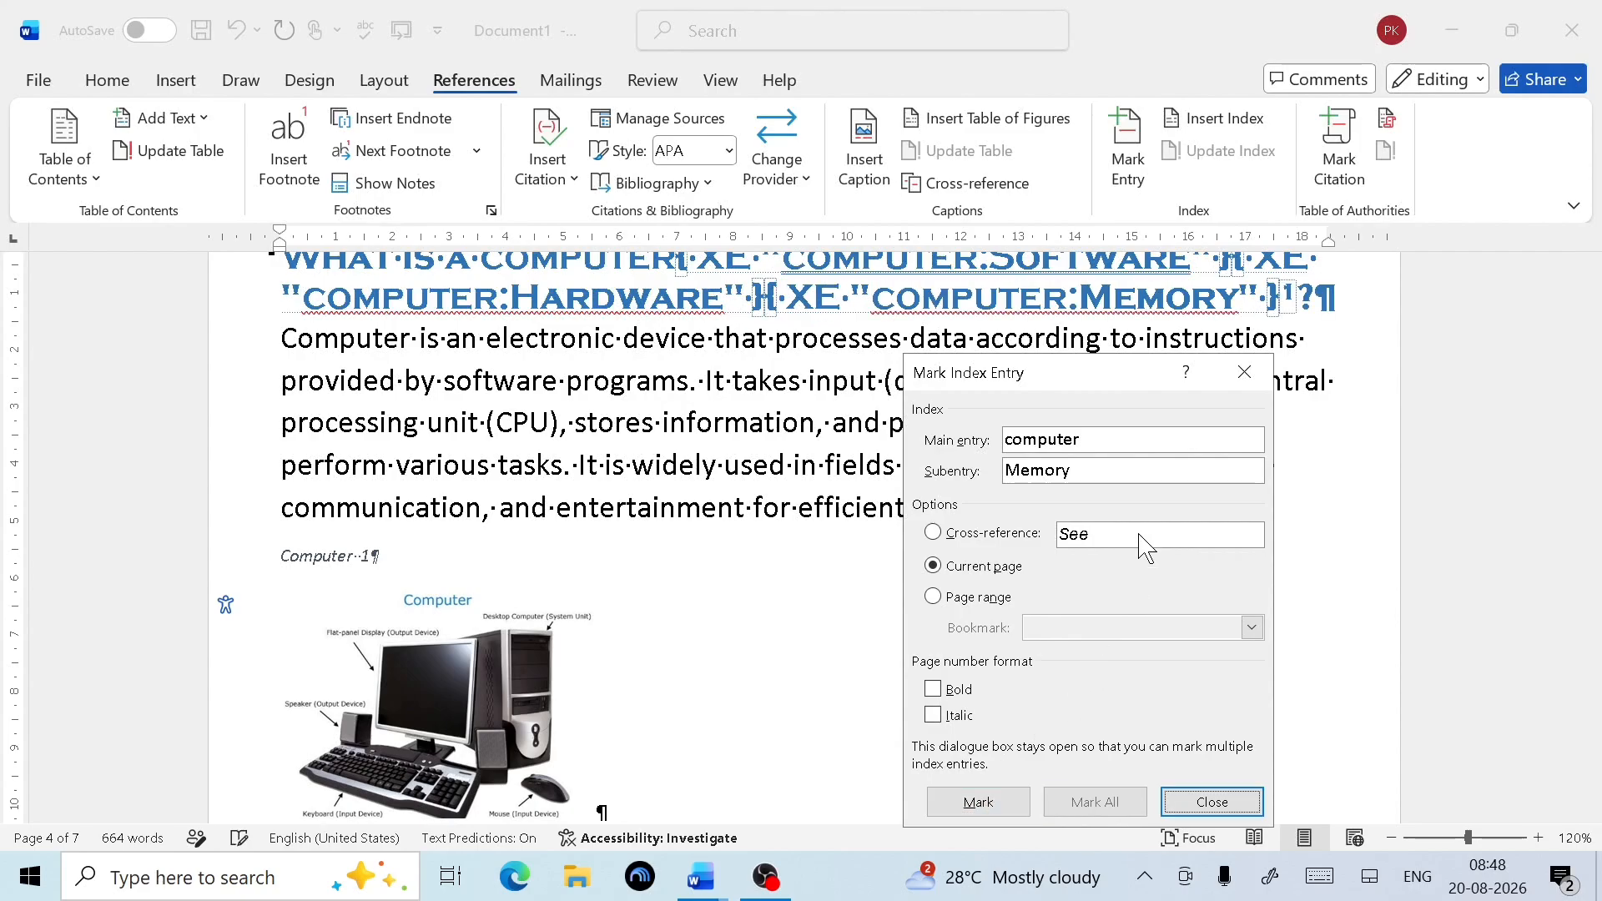
pyautogui.click(1110, 473)
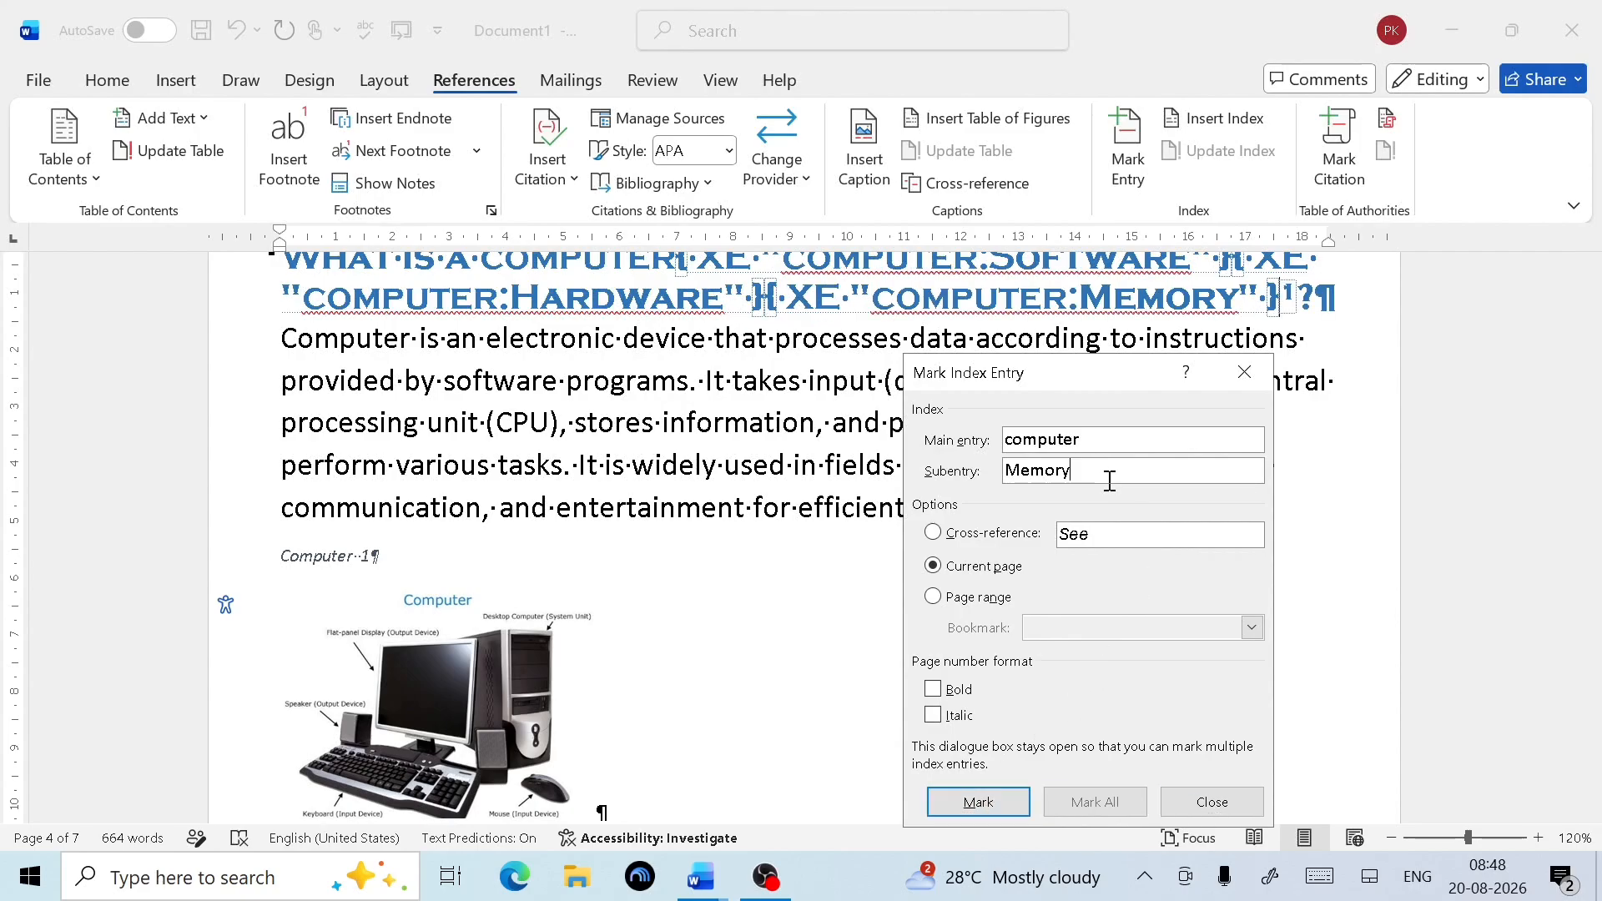
pyautogui.press('BackSpace')
pyautogui.press('BackSpace')
pyautogui.press('BackSpace')
pyautogui.write('CUP')
pyautogui.press('BackSpace')
pyautogui.click(976, 803)
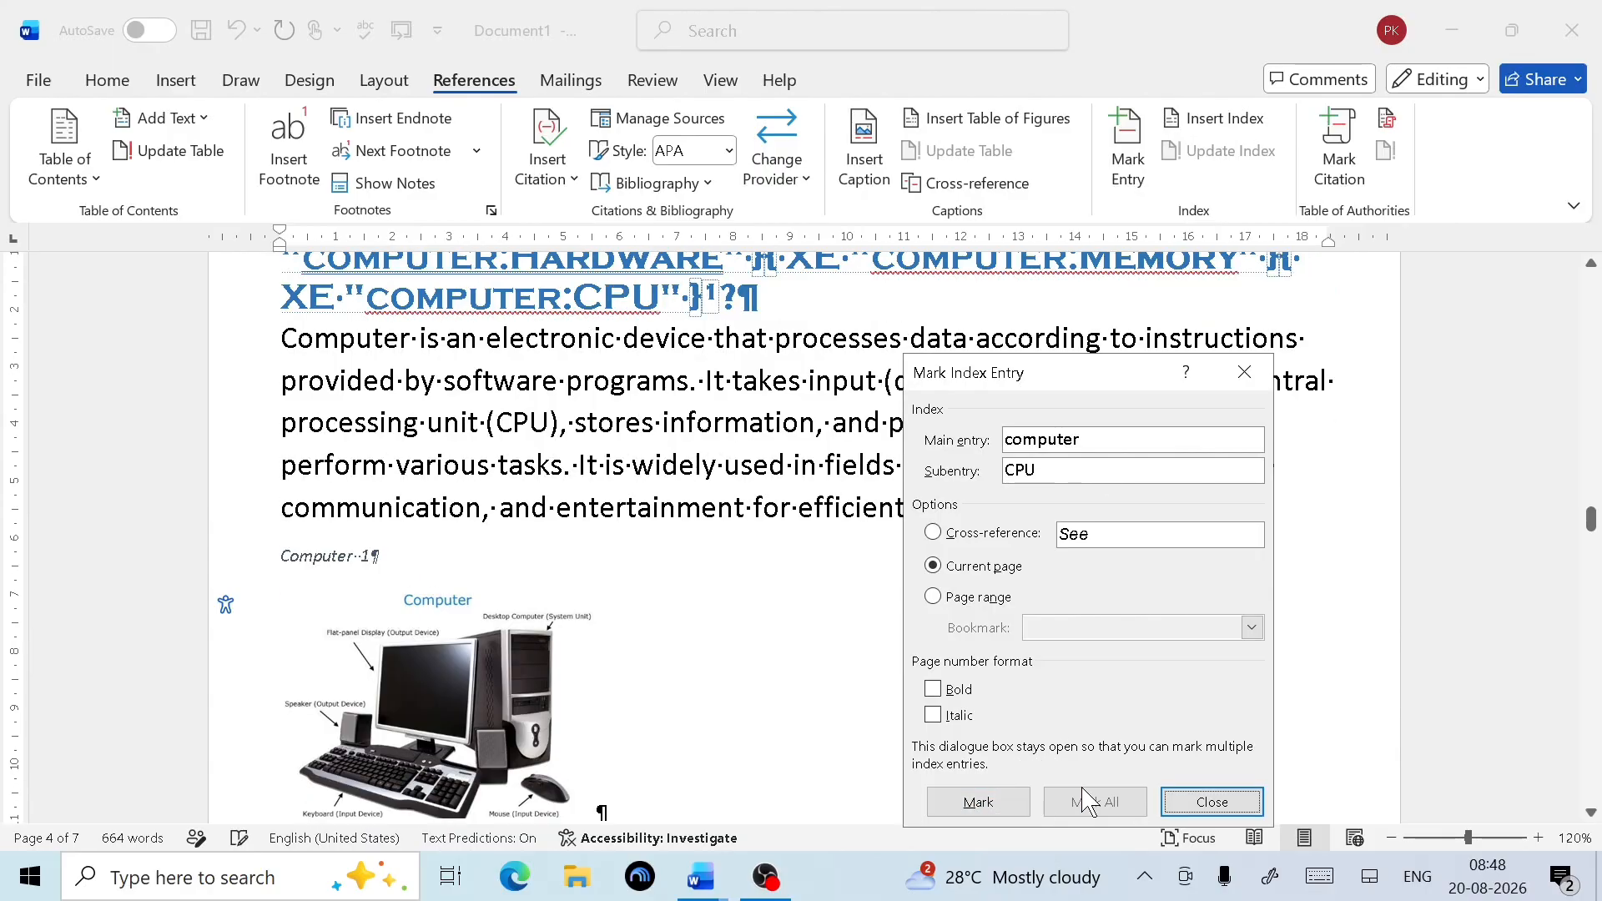
pyautogui.click(1237, 813)
# Return to the What is a computer heading and display the Home commands
pyautogui.scroll(3, 889, 567)
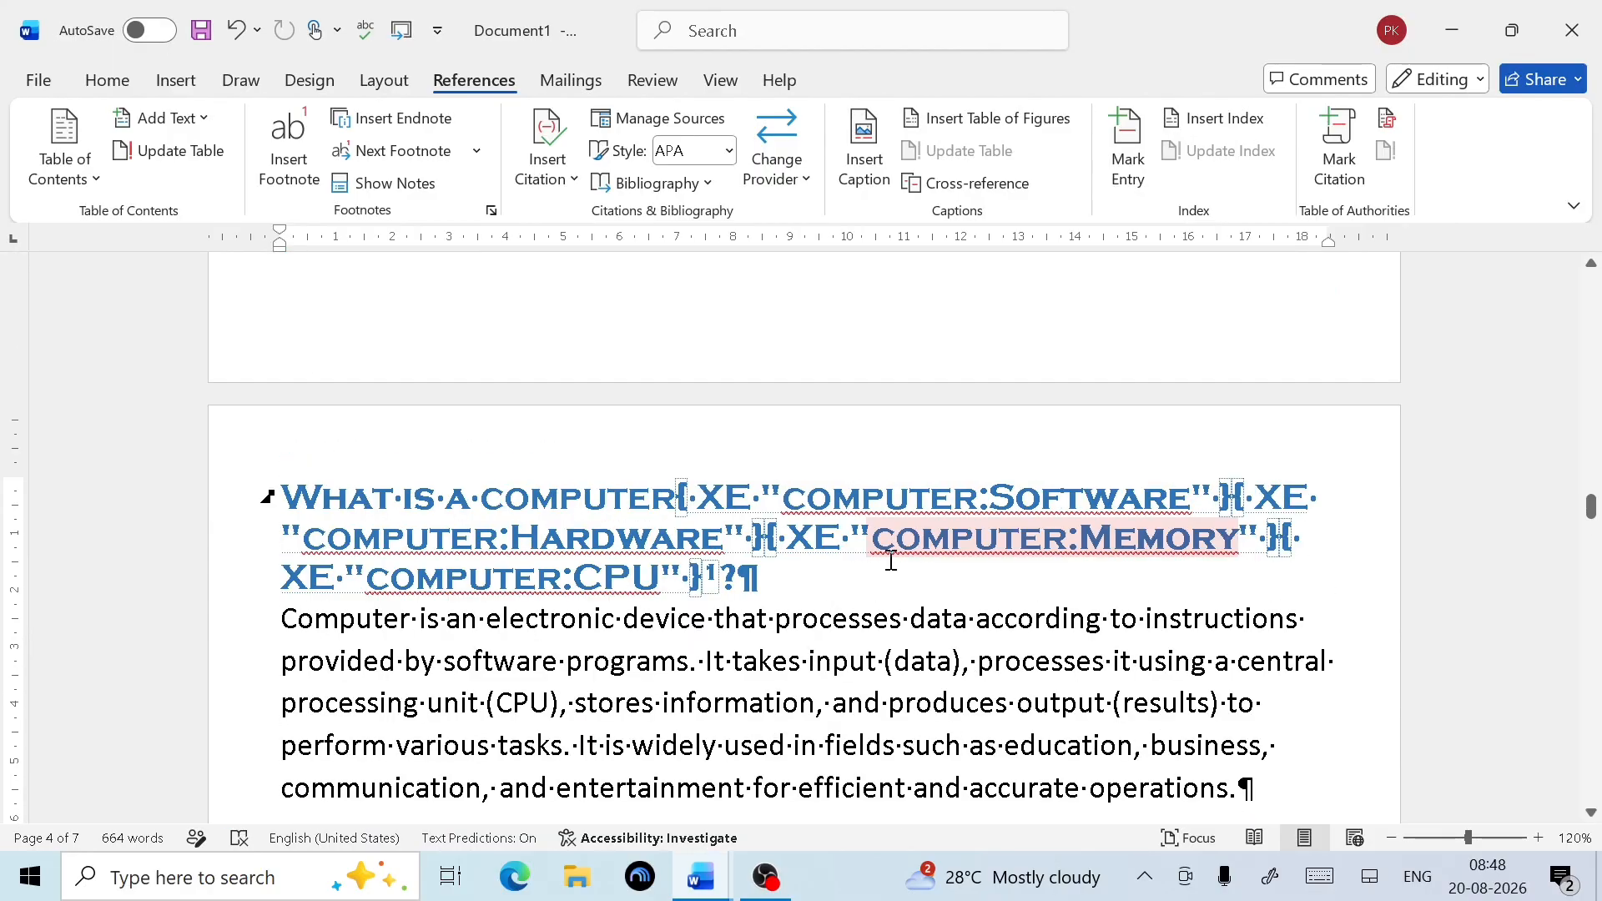
pyautogui.scroll(3, 359, 551)
pyautogui.scroll(5, 858, 612)
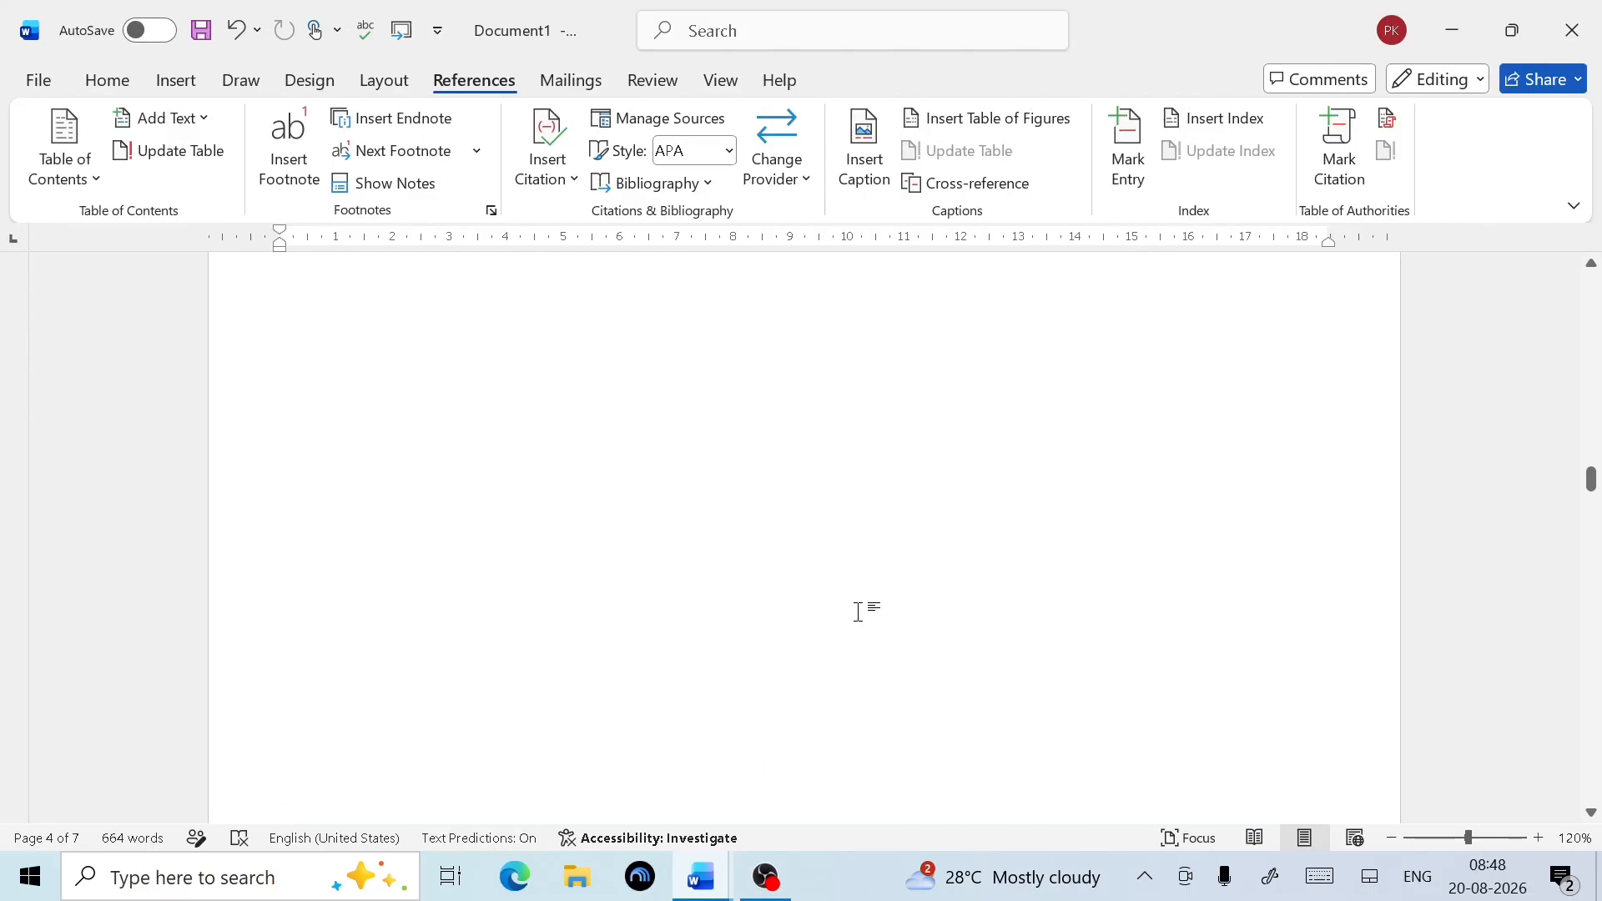
pyautogui.scroll(-1, 816, 584)
pyautogui.scroll(8, 815, 584)
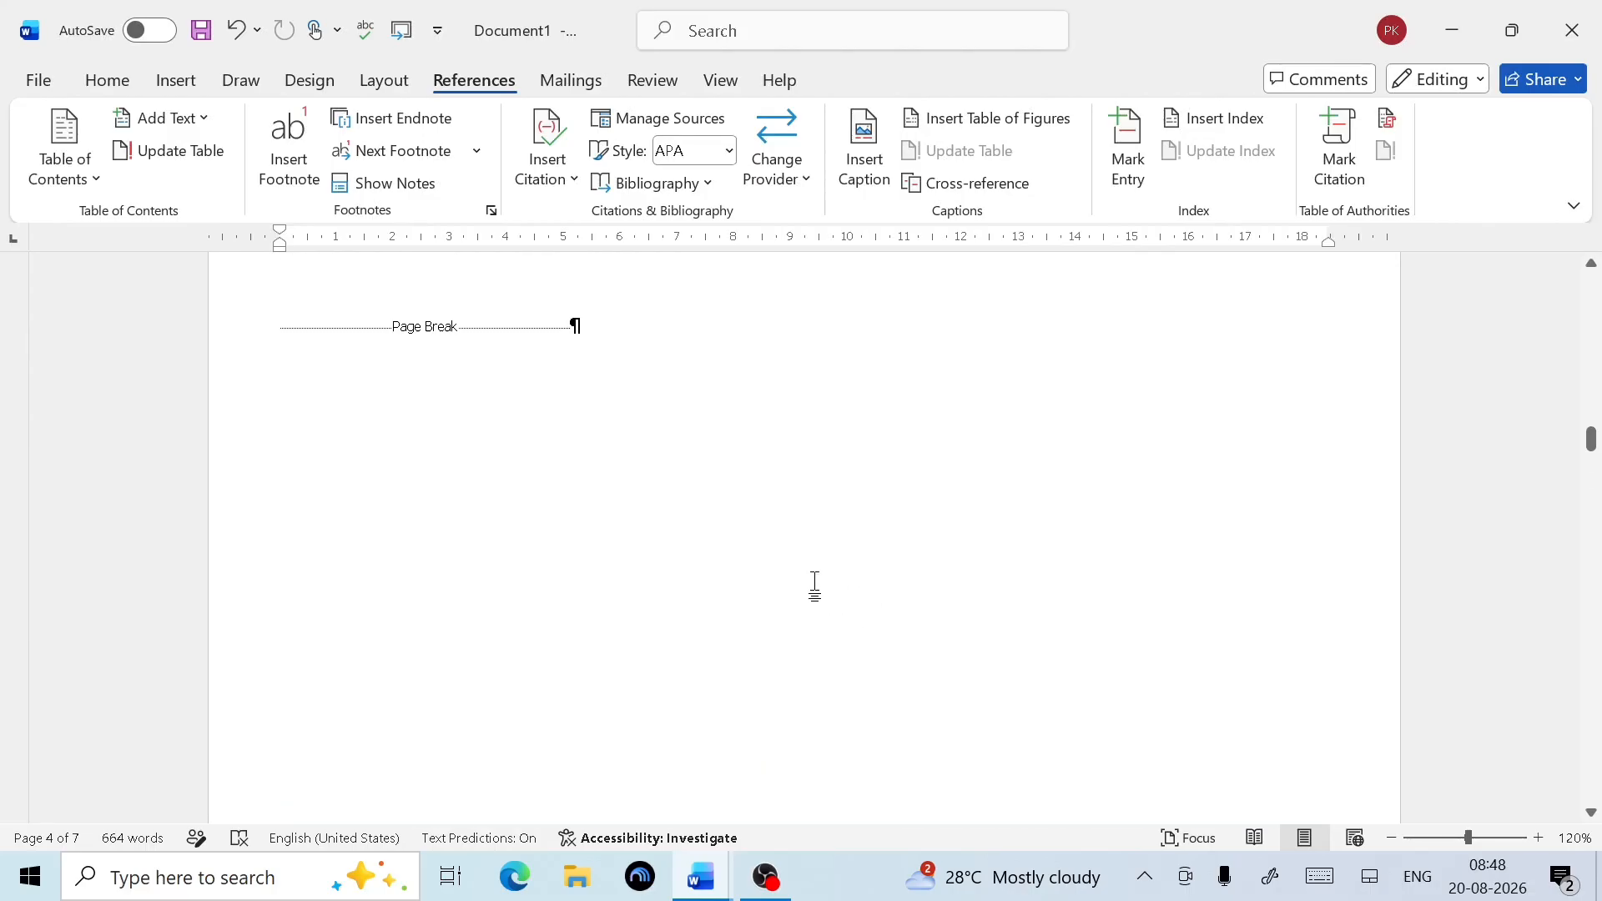
pyautogui.scroll(10, 746, 542)
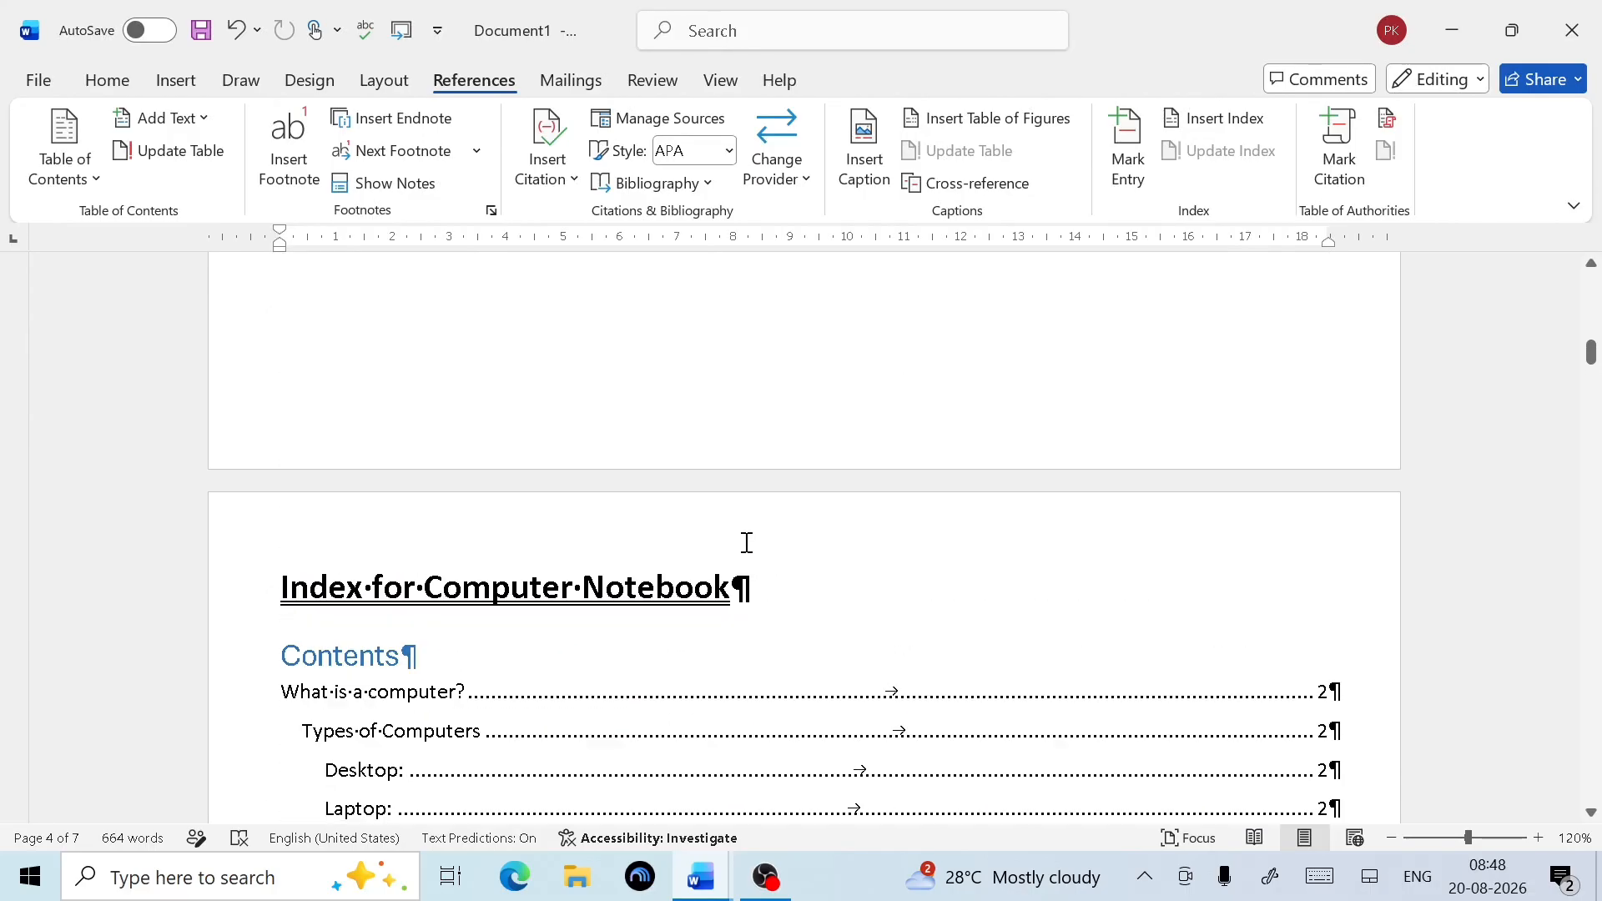
pyautogui.scroll(-9, 747, 542)
pyautogui.scroll(-10, 747, 542)
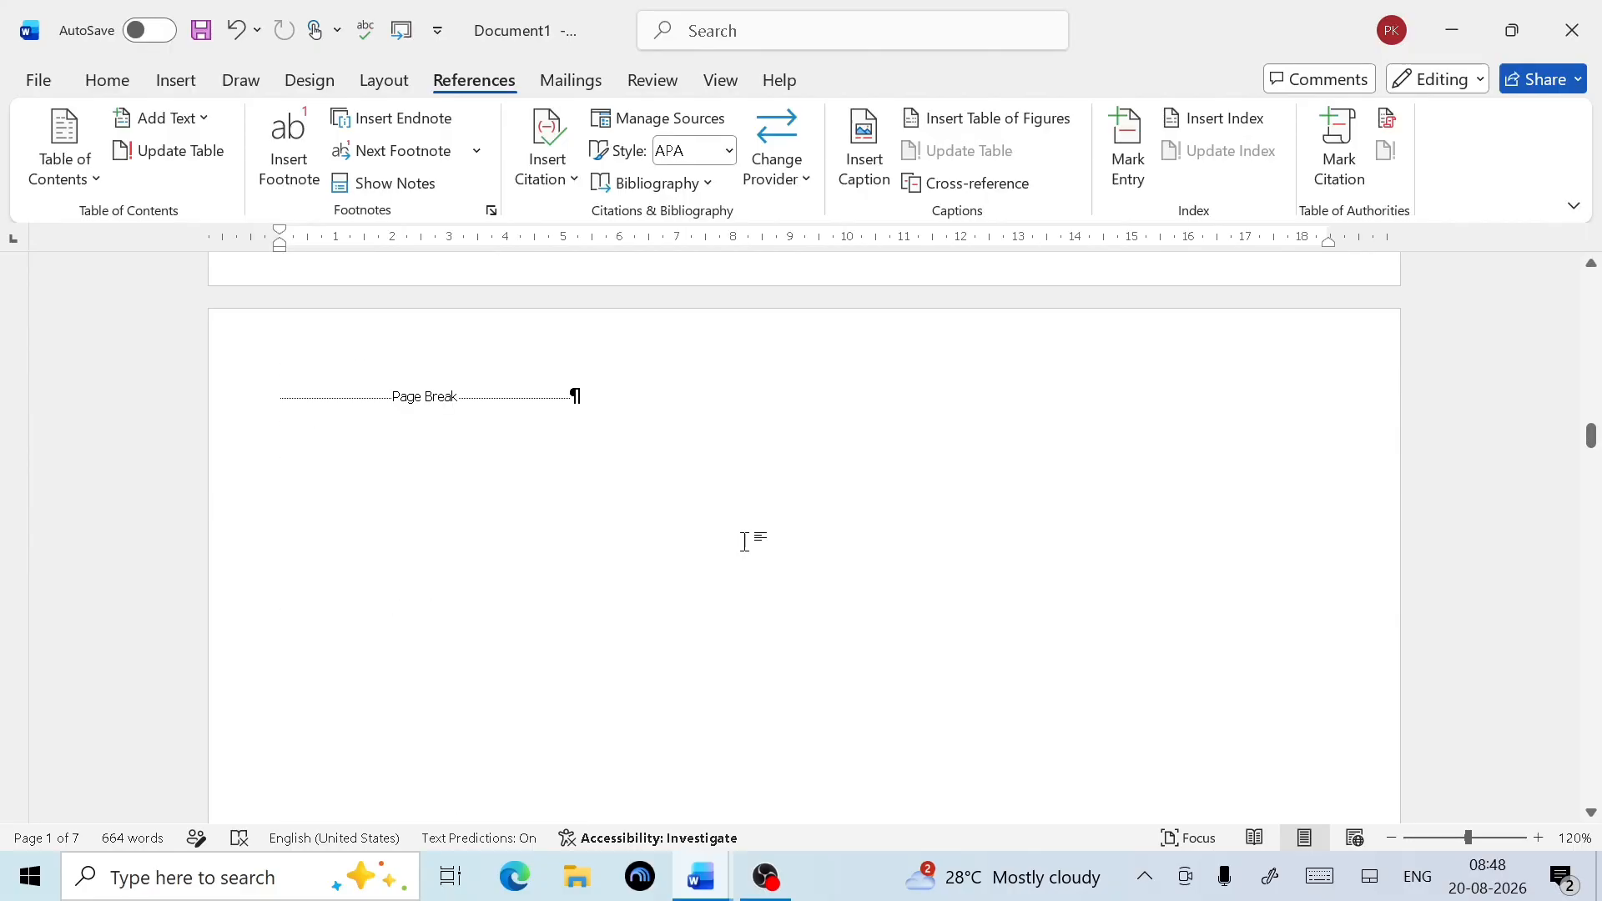
pyautogui.scroll(-5, 746, 542)
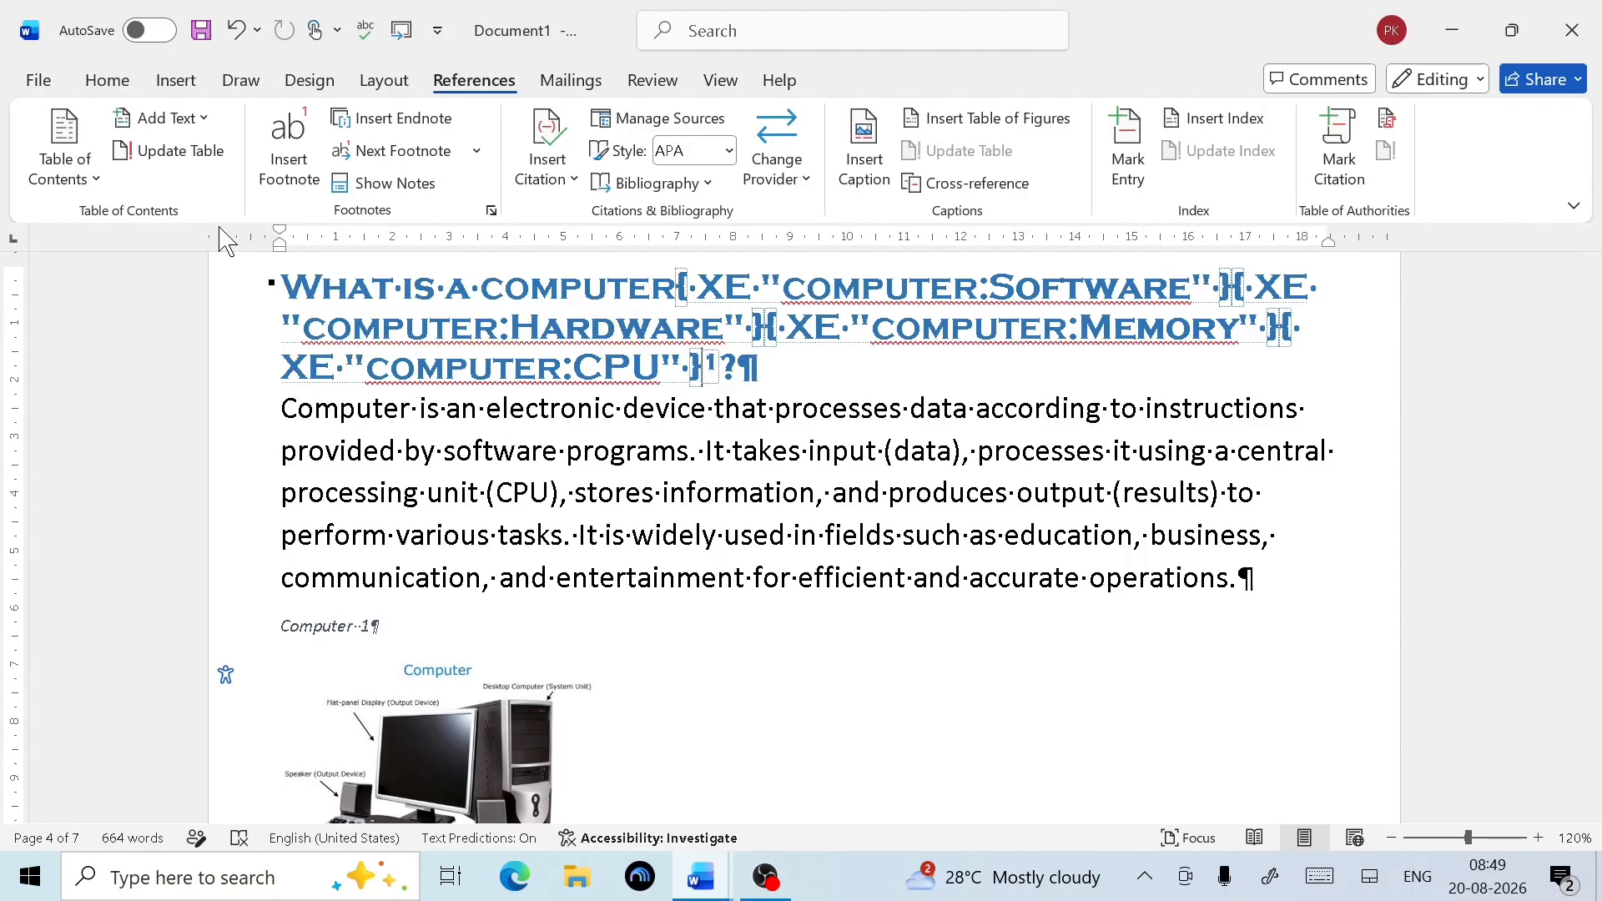
pyautogui.click(115, 84)
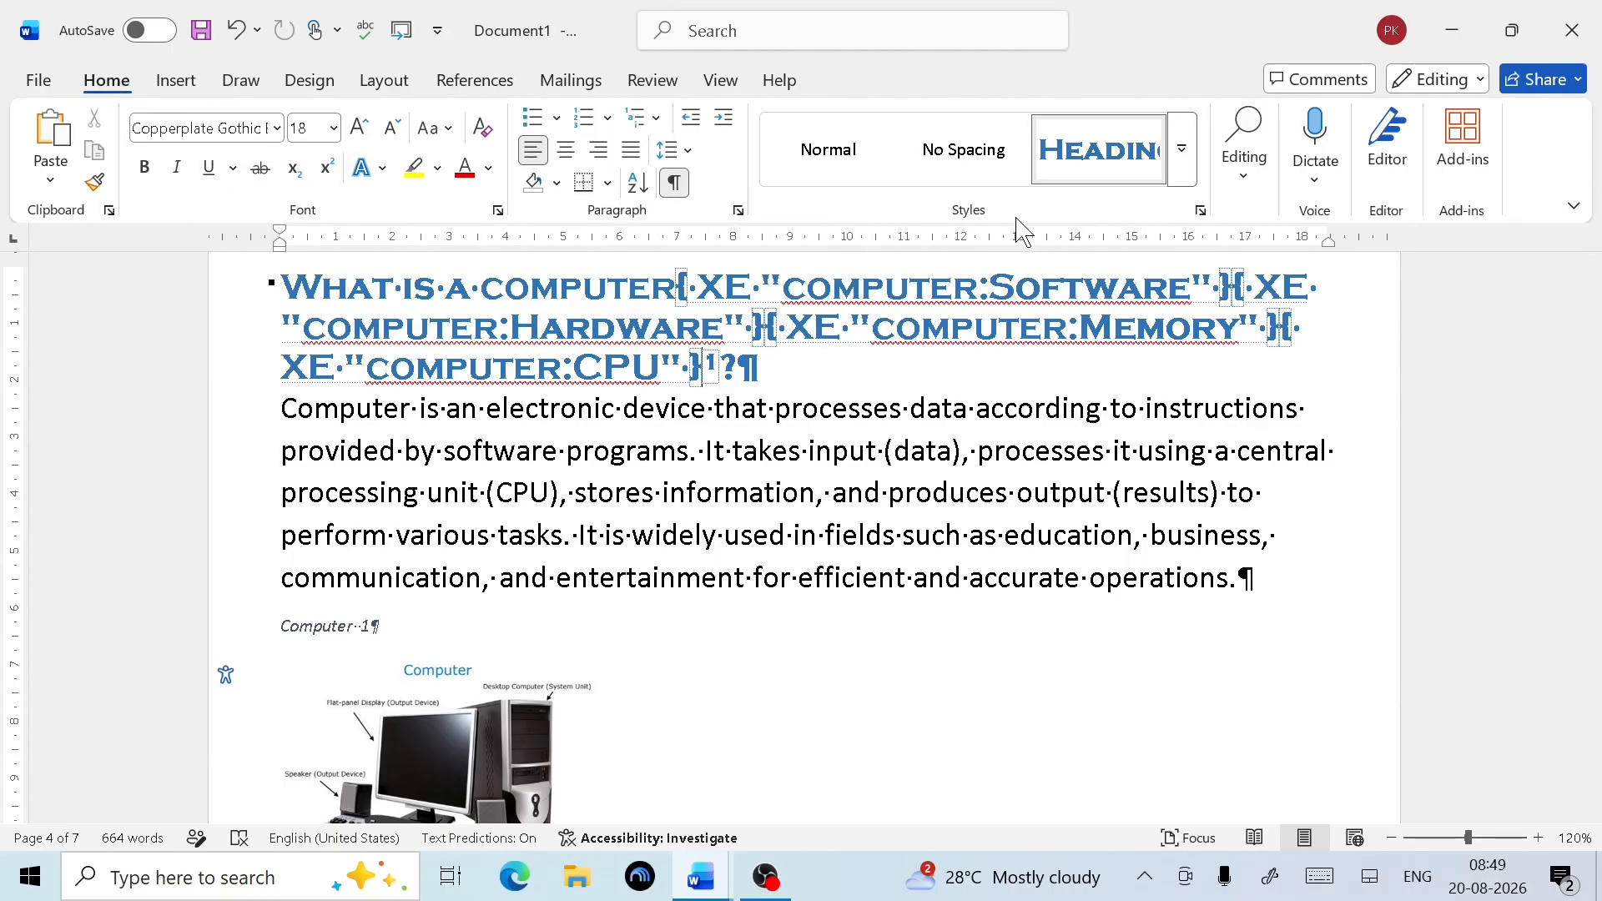
# Hide formatting marks and index fields, then bring back the References commands
pyautogui.click(675, 184)
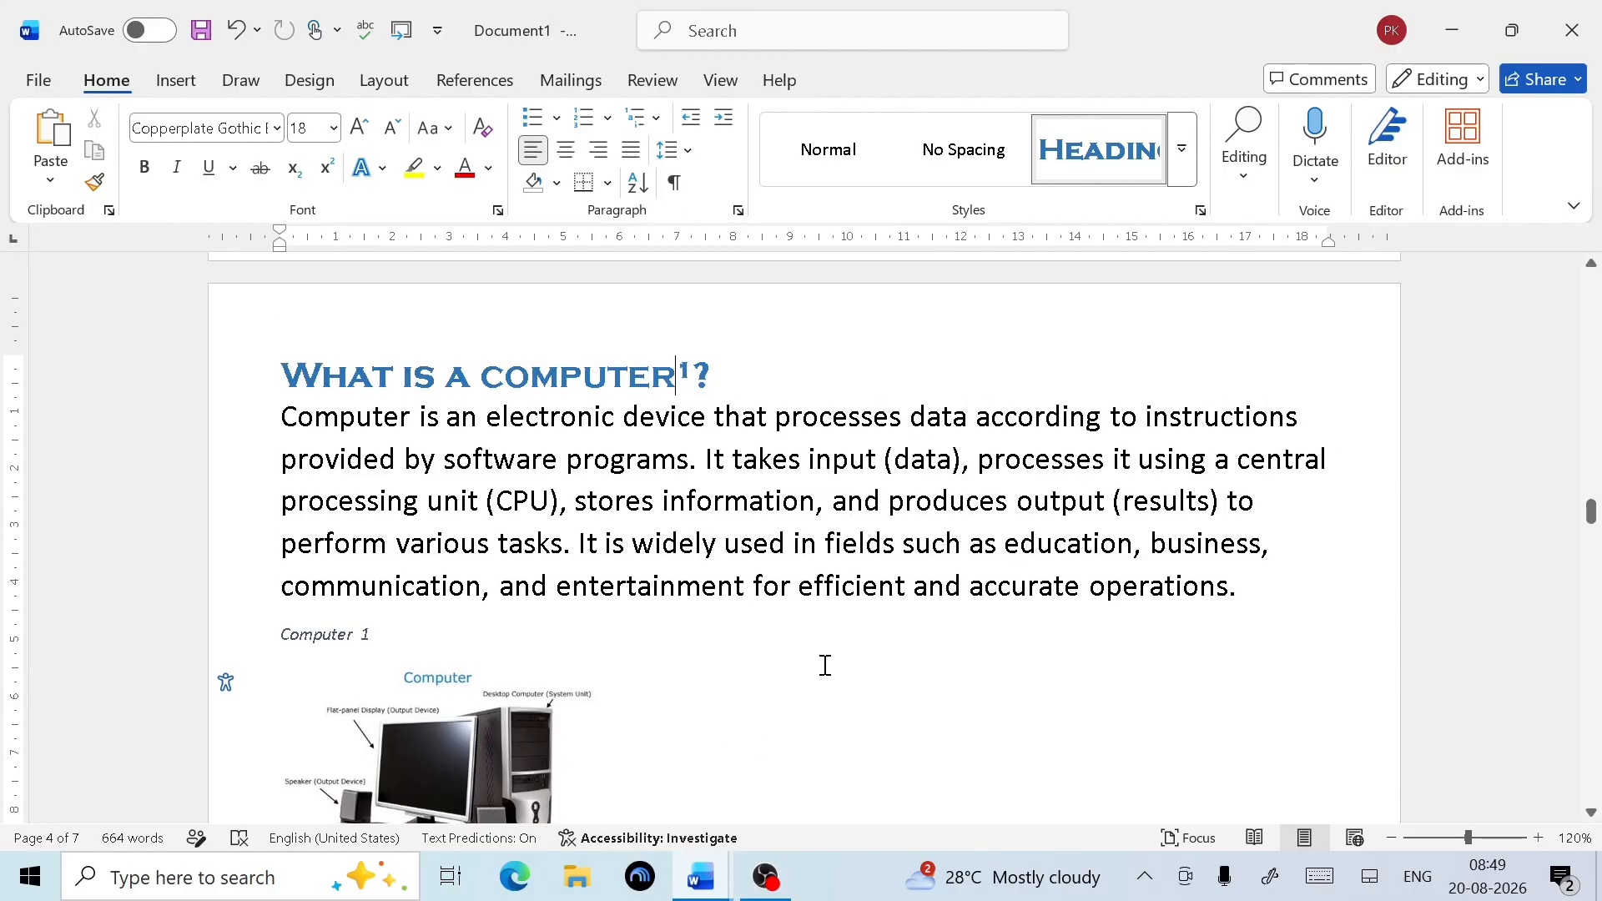
pyautogui.click(494, 84)
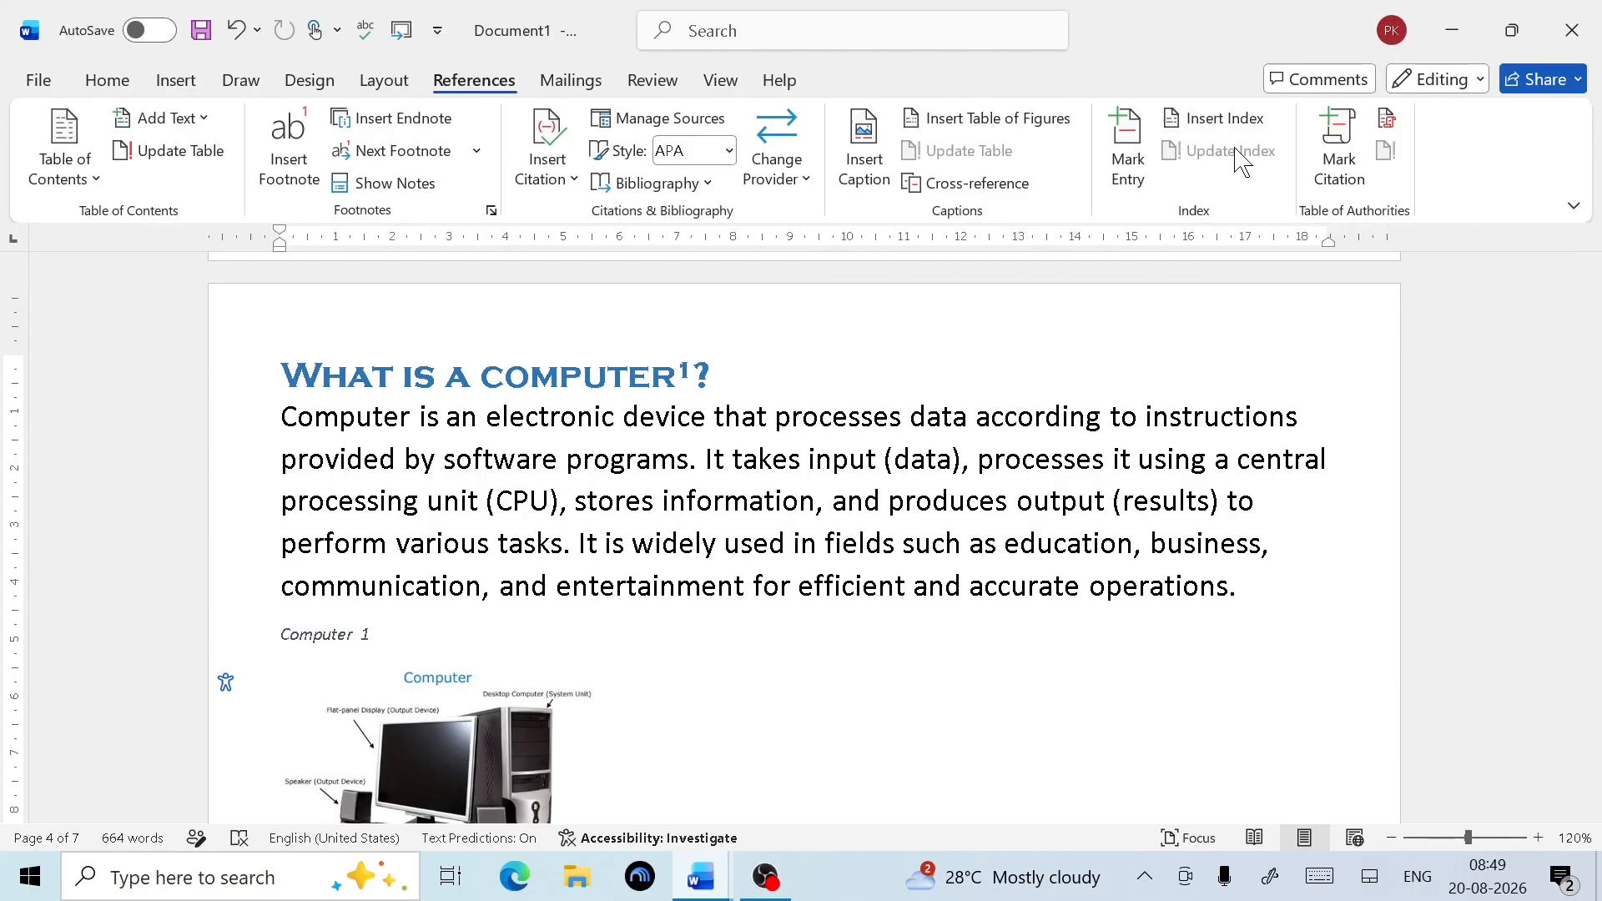
pyautogui.scroll(5, 901, 526)
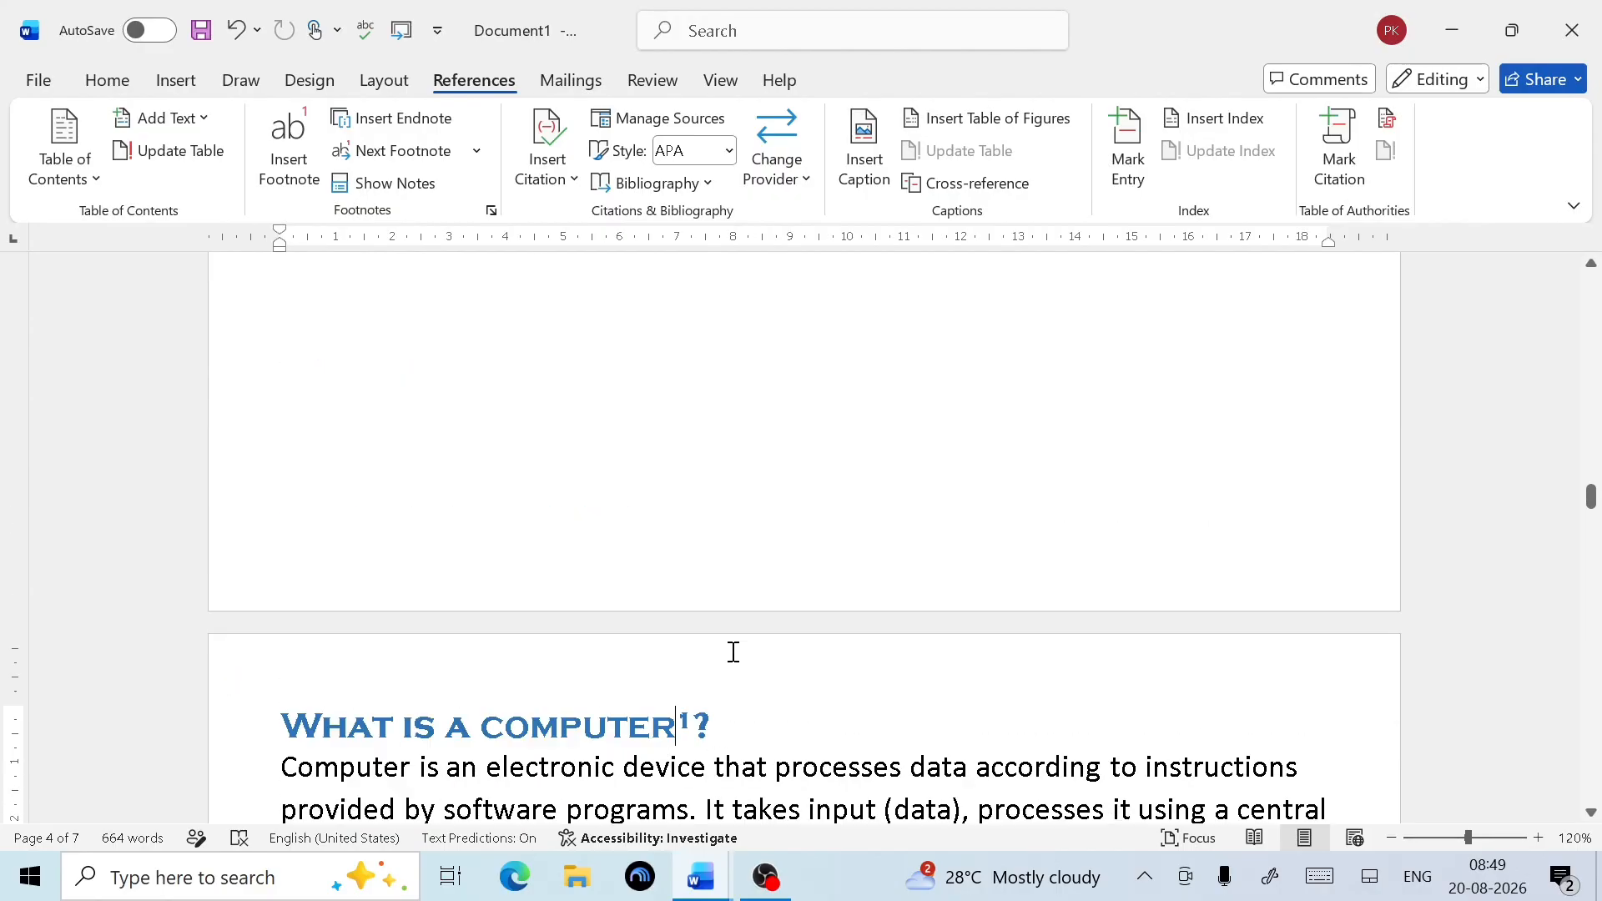
# On blank page 3, set up an index with Classic format and 1 column
pyautogui.scroll(-3, 599, 617)
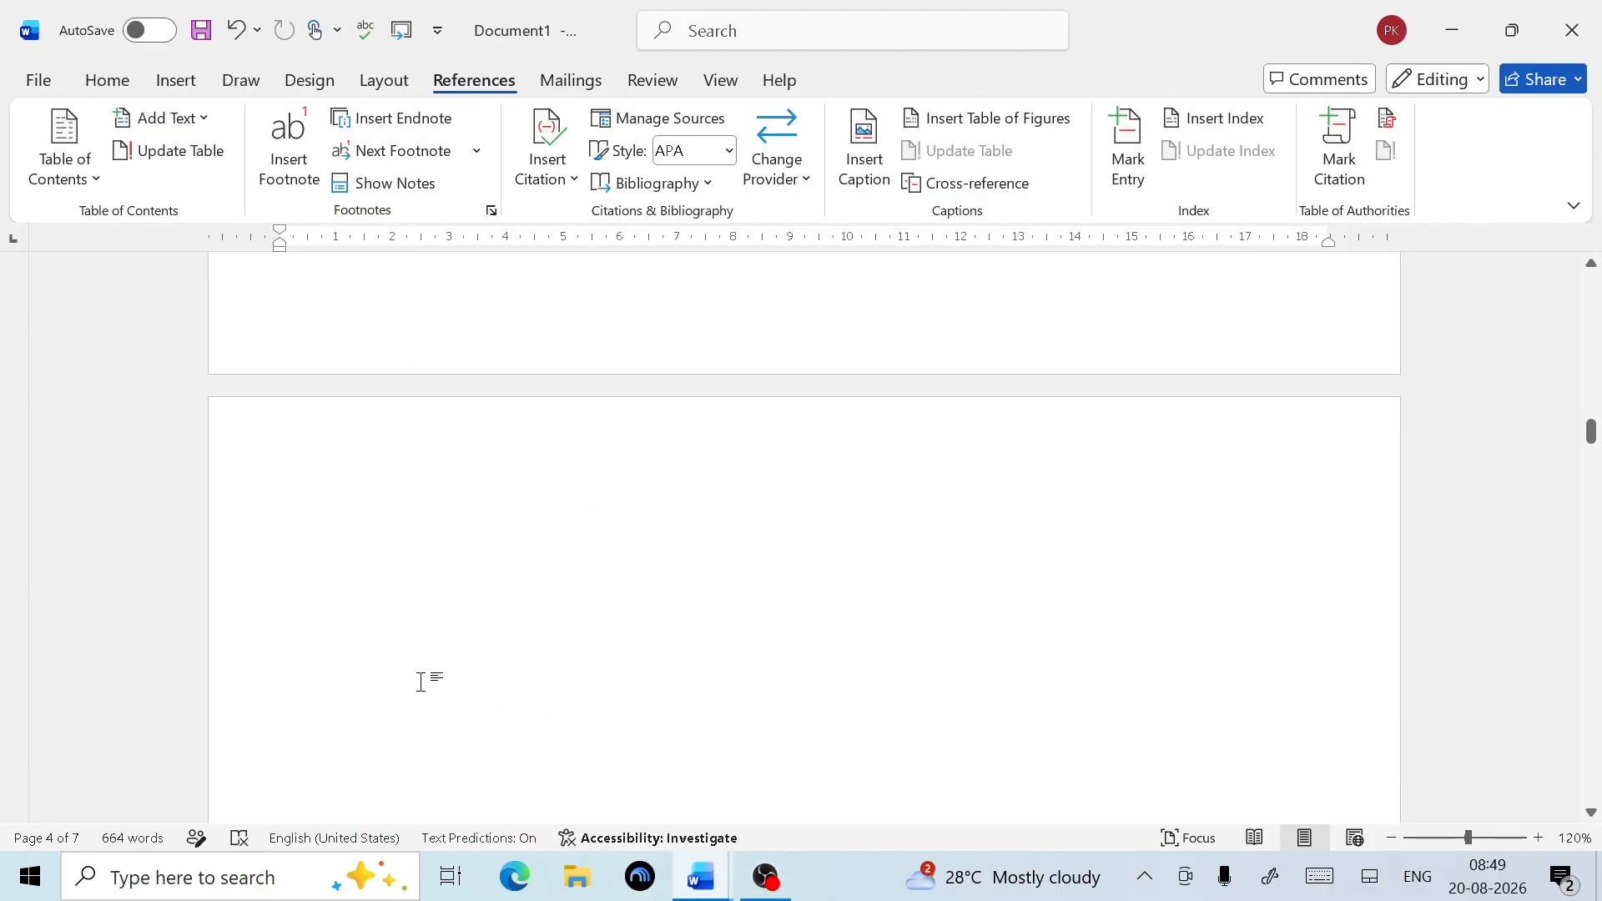
pyautogui.click(312, 513)
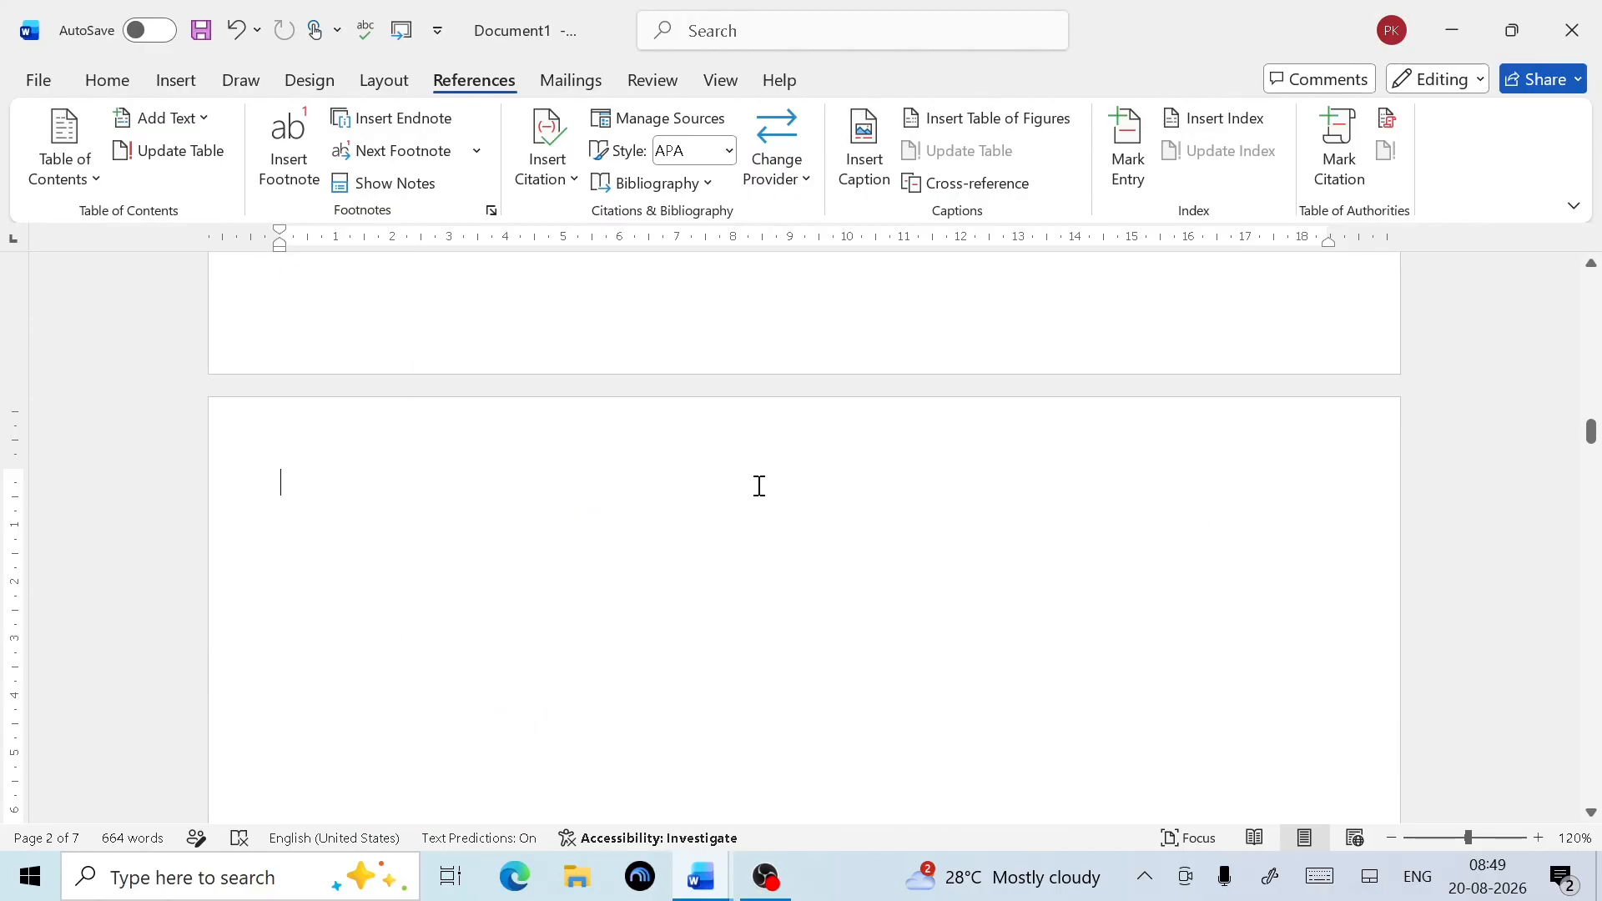
pyautogui.click(1226, 126)
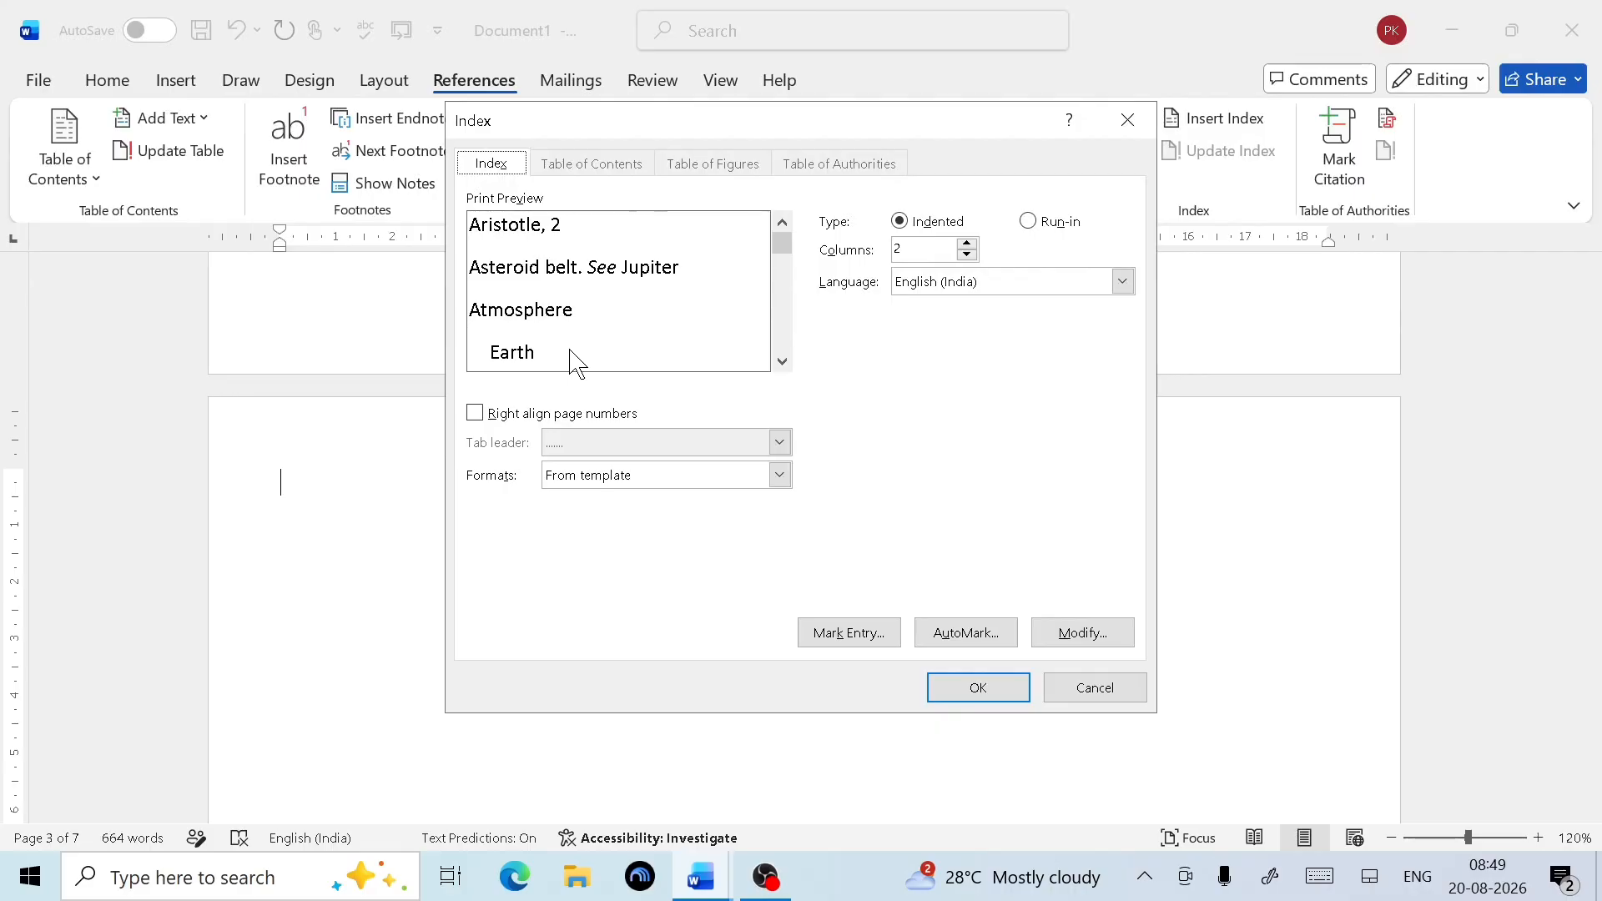
pyautogui.click(780, 482)
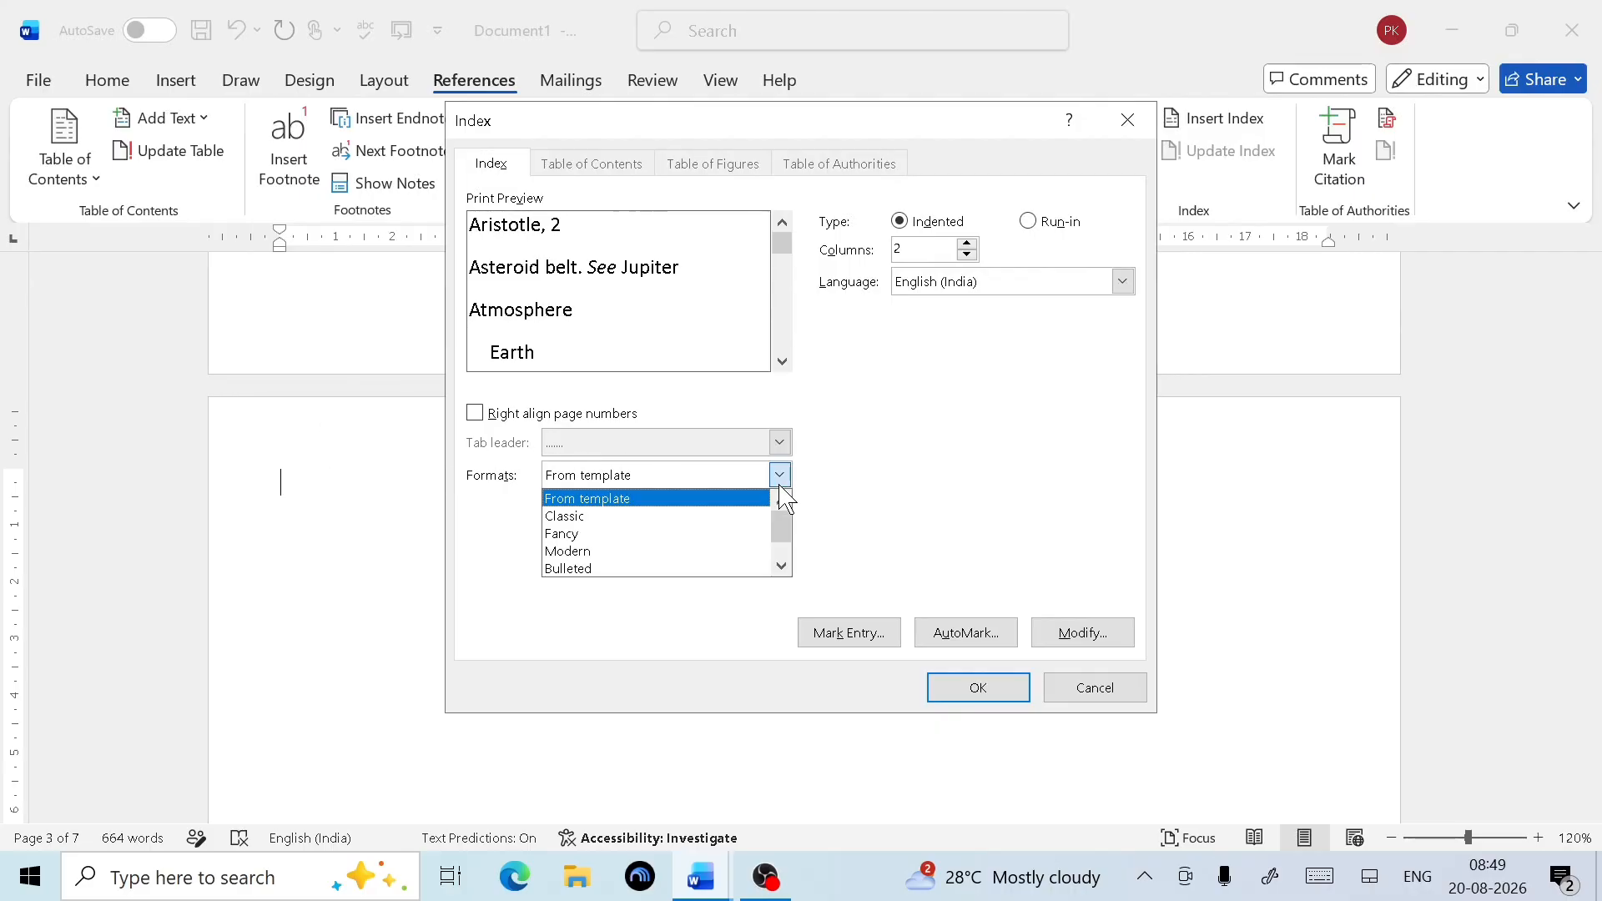
pyautogui.click(617, 518)
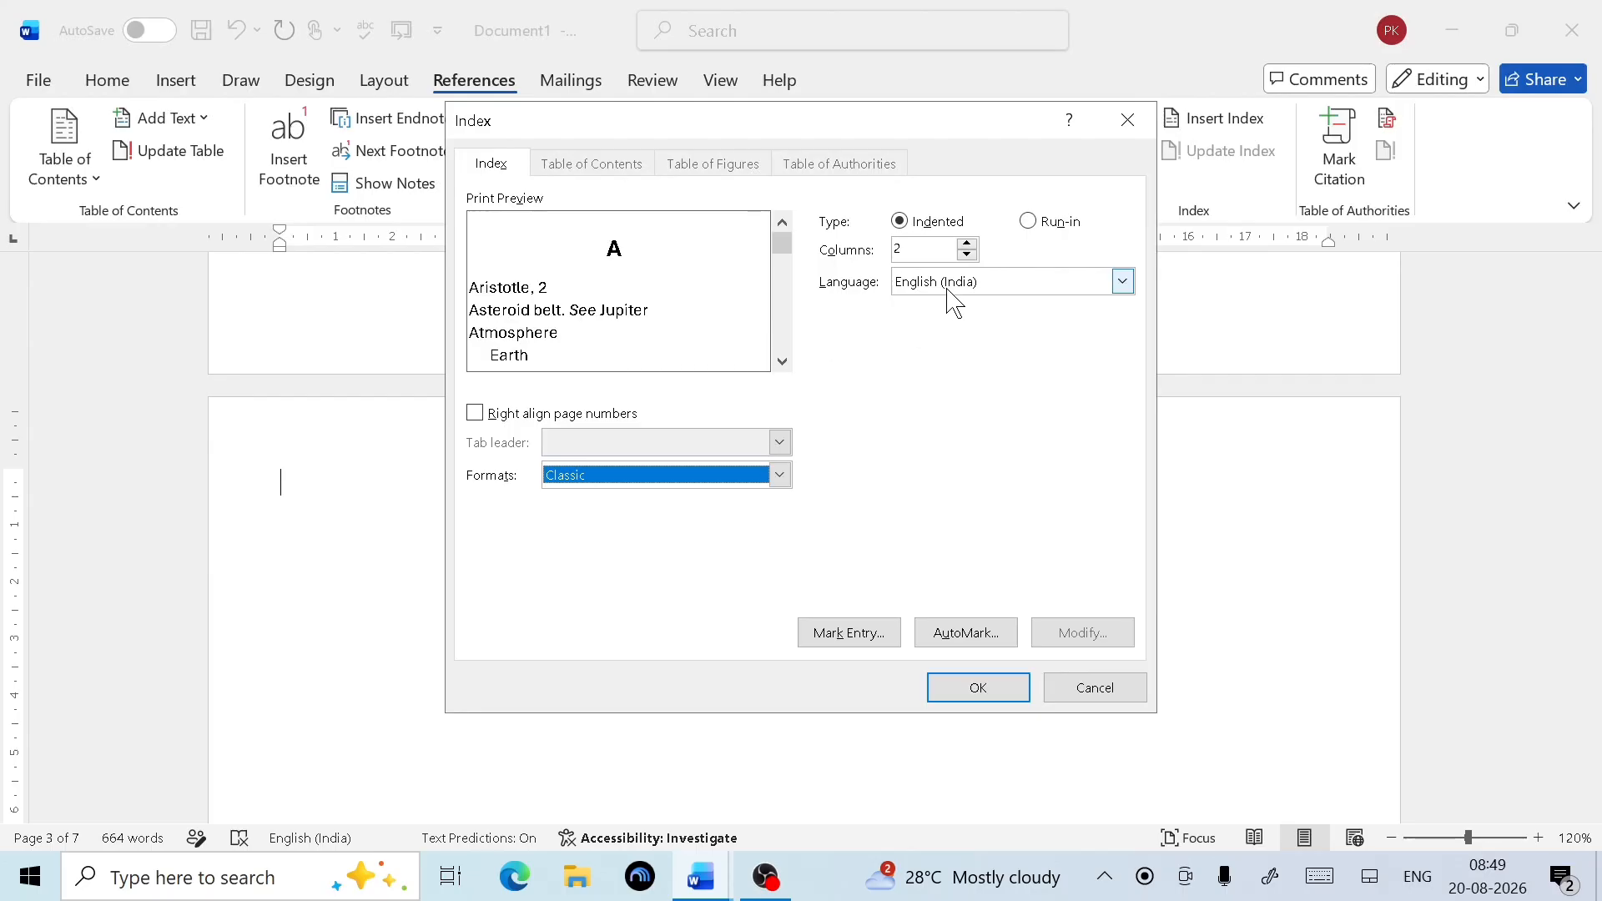
pyautogui.click(966, 244)
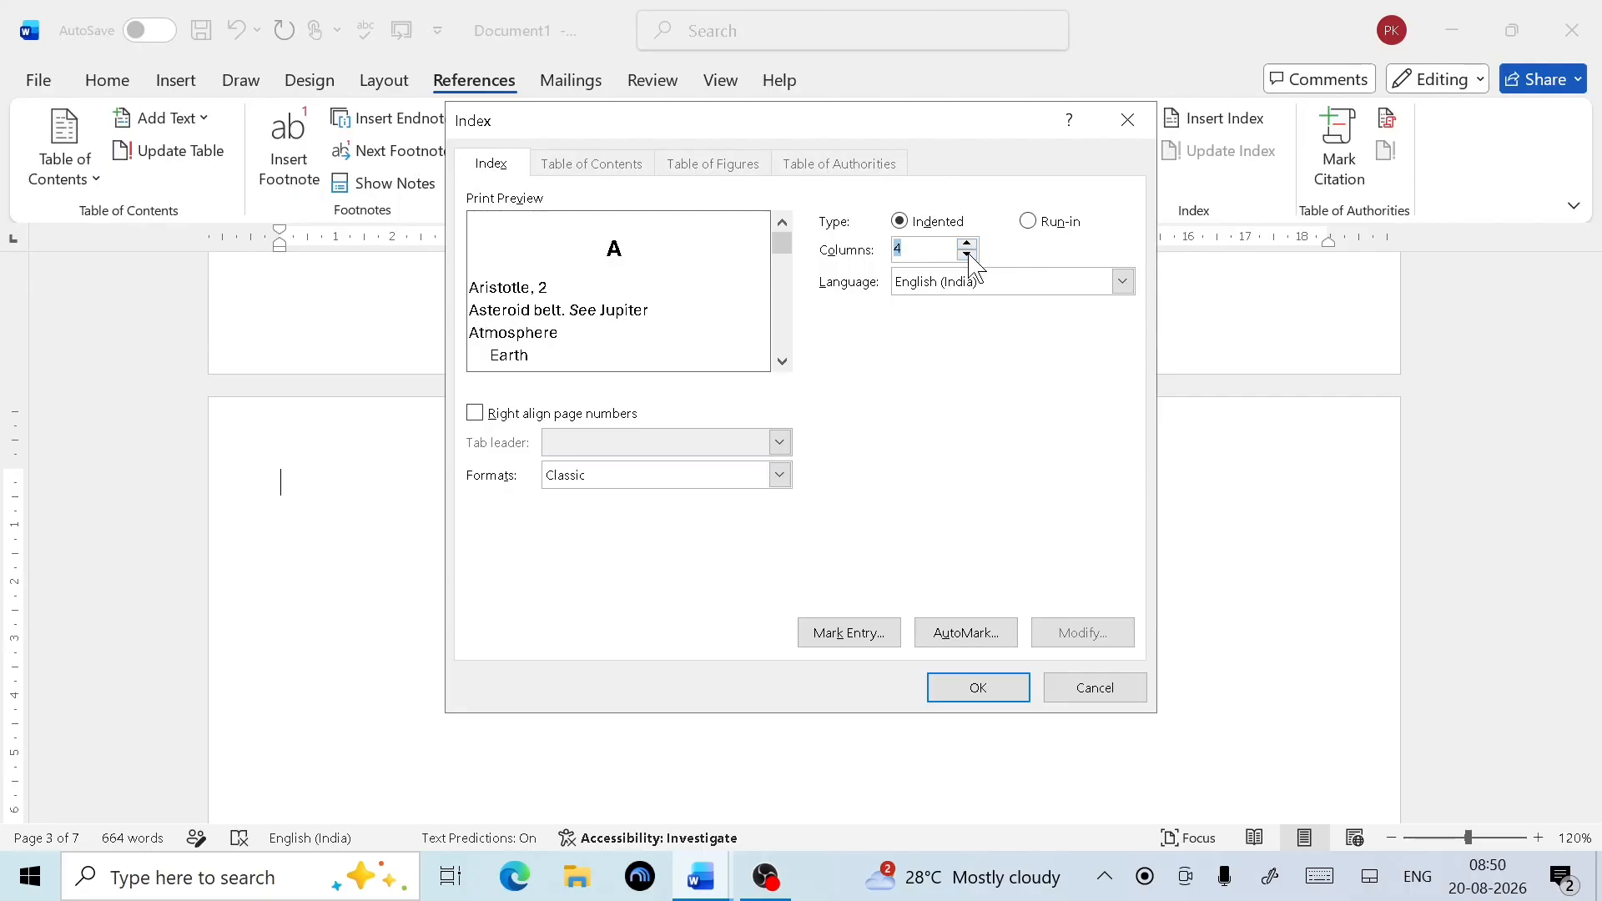
pyautogui.click(968, 254)
# Insert the index and review computer's CPU, Hardware, Memory and Software entries on page 4
pyautogui.click(976, 692)
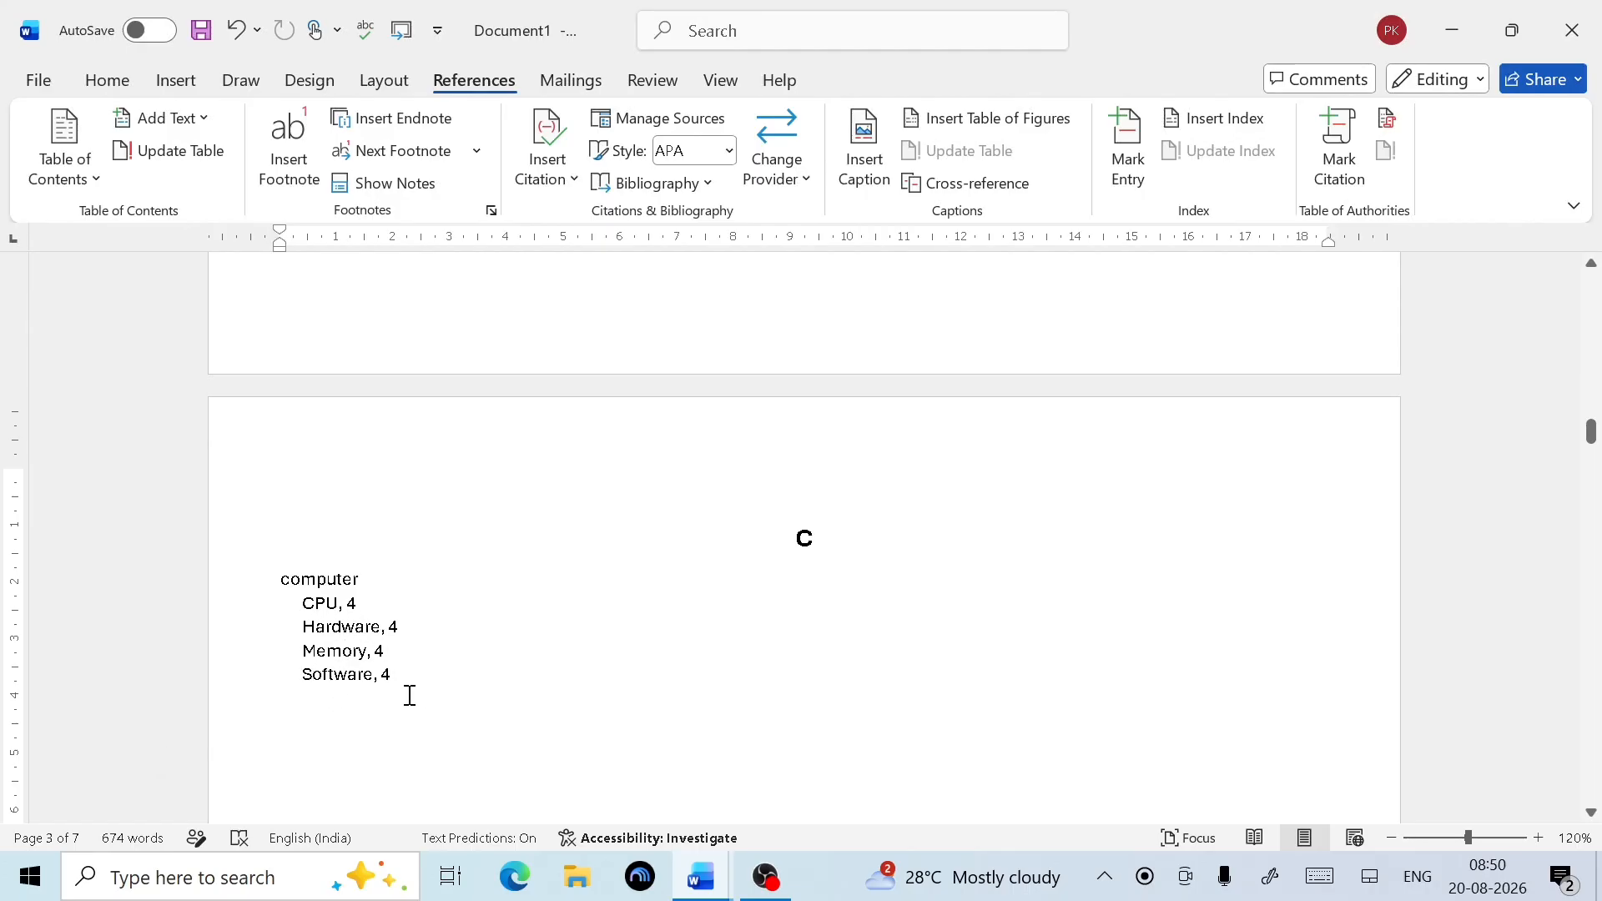
pyautogui.scroll(7, 536, 670)
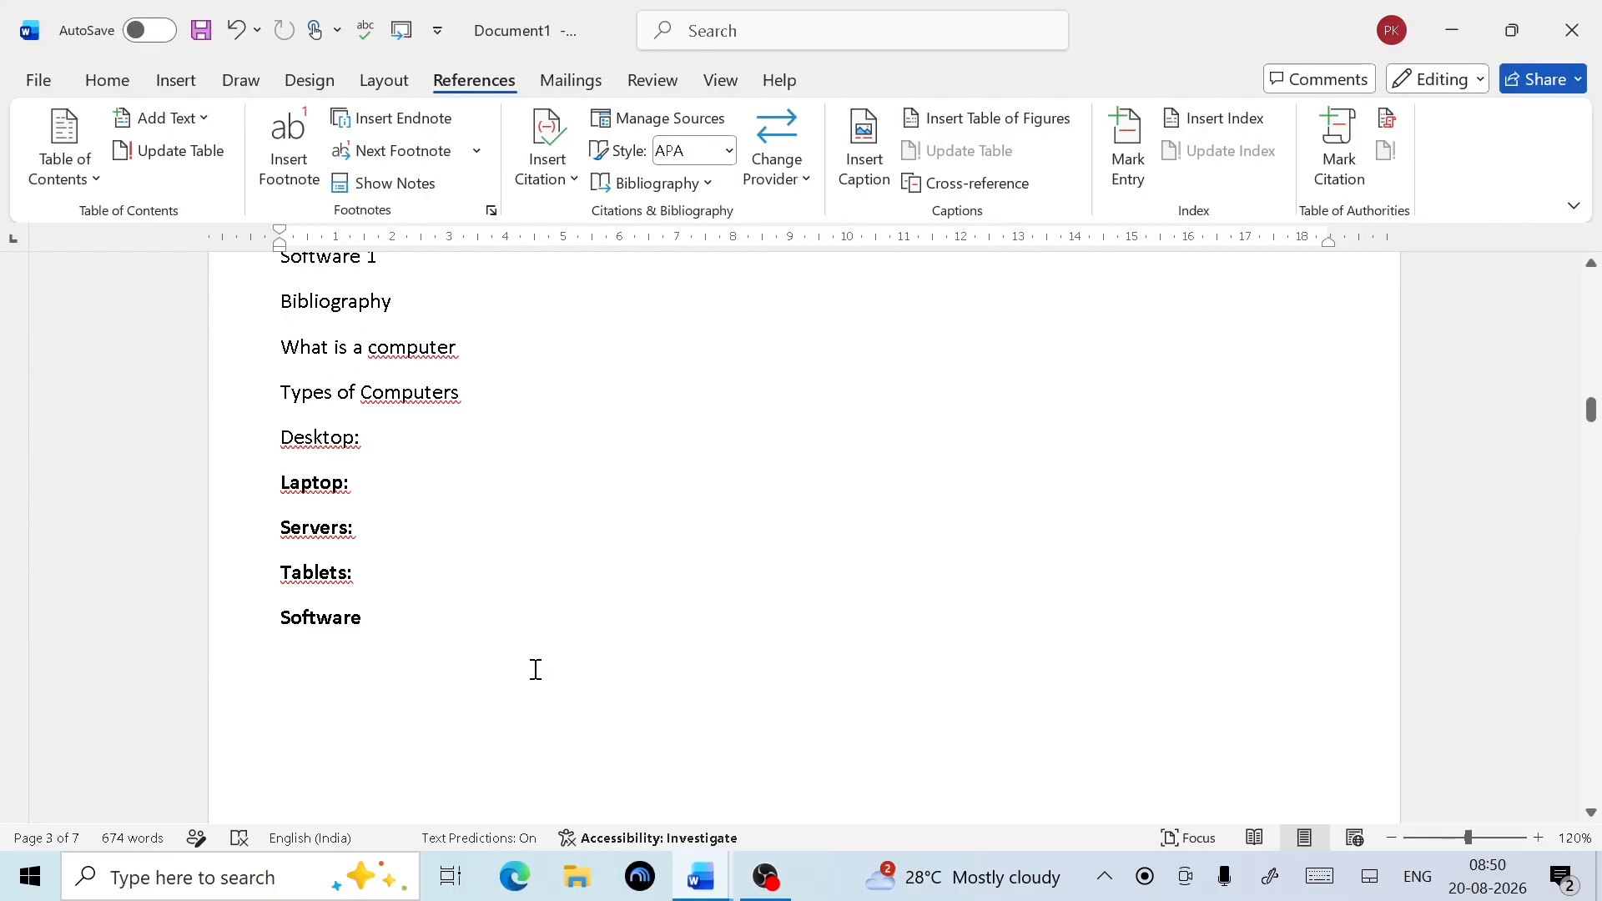
pyautogui.scroll(-6, 536, 670)
pyautogui.scroll(-1, 535, 670)
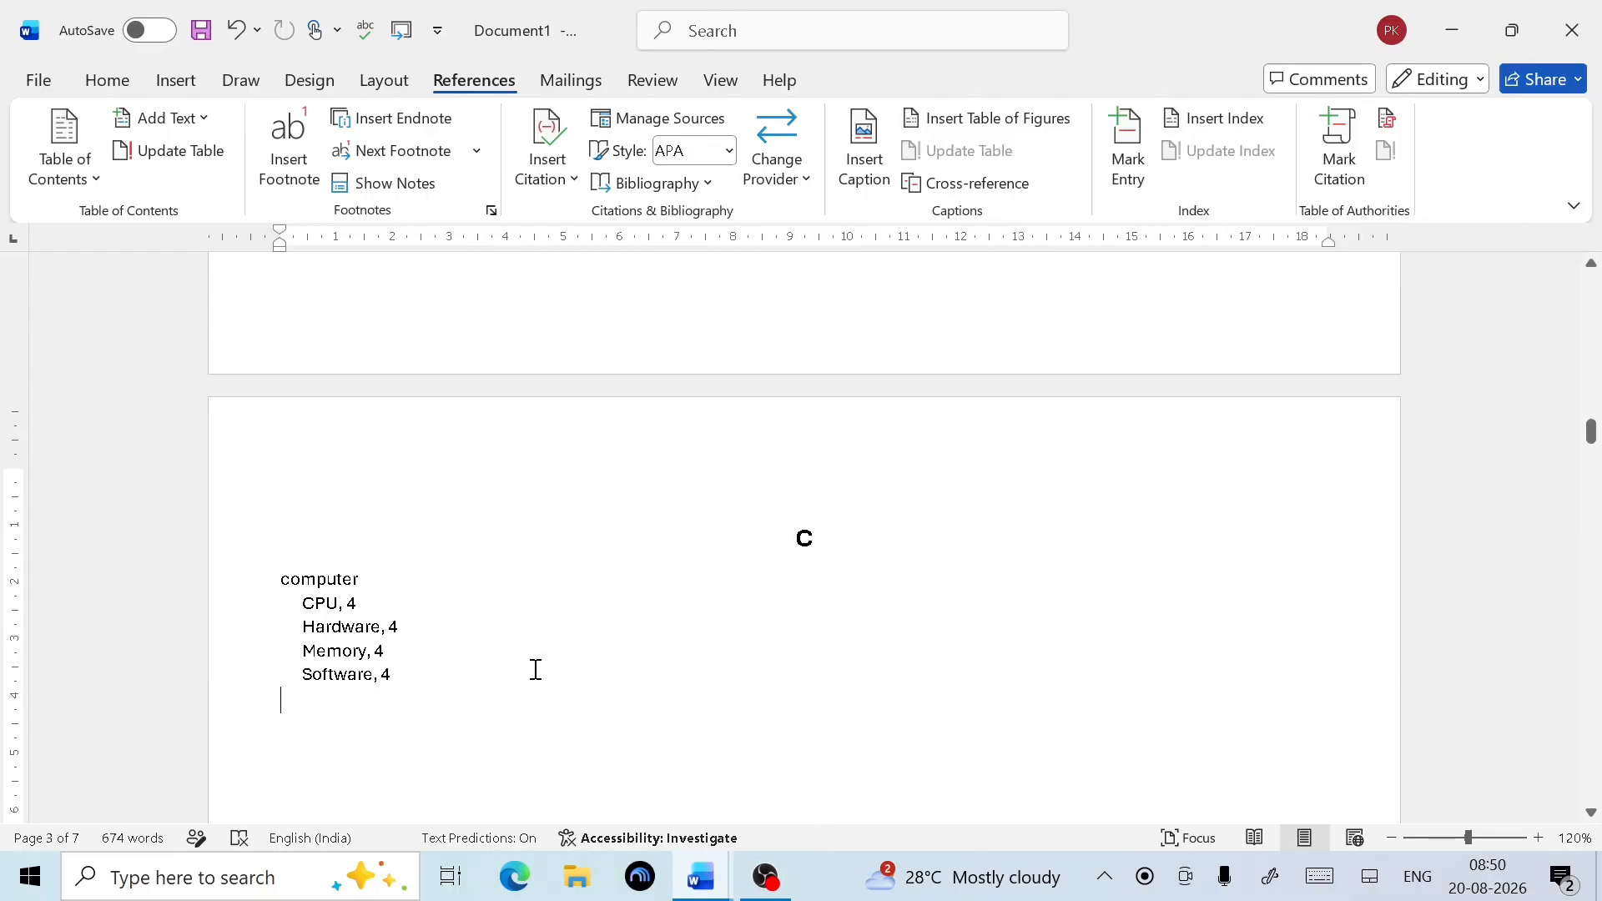
pyautogui.scroll(-1, 536, 670)
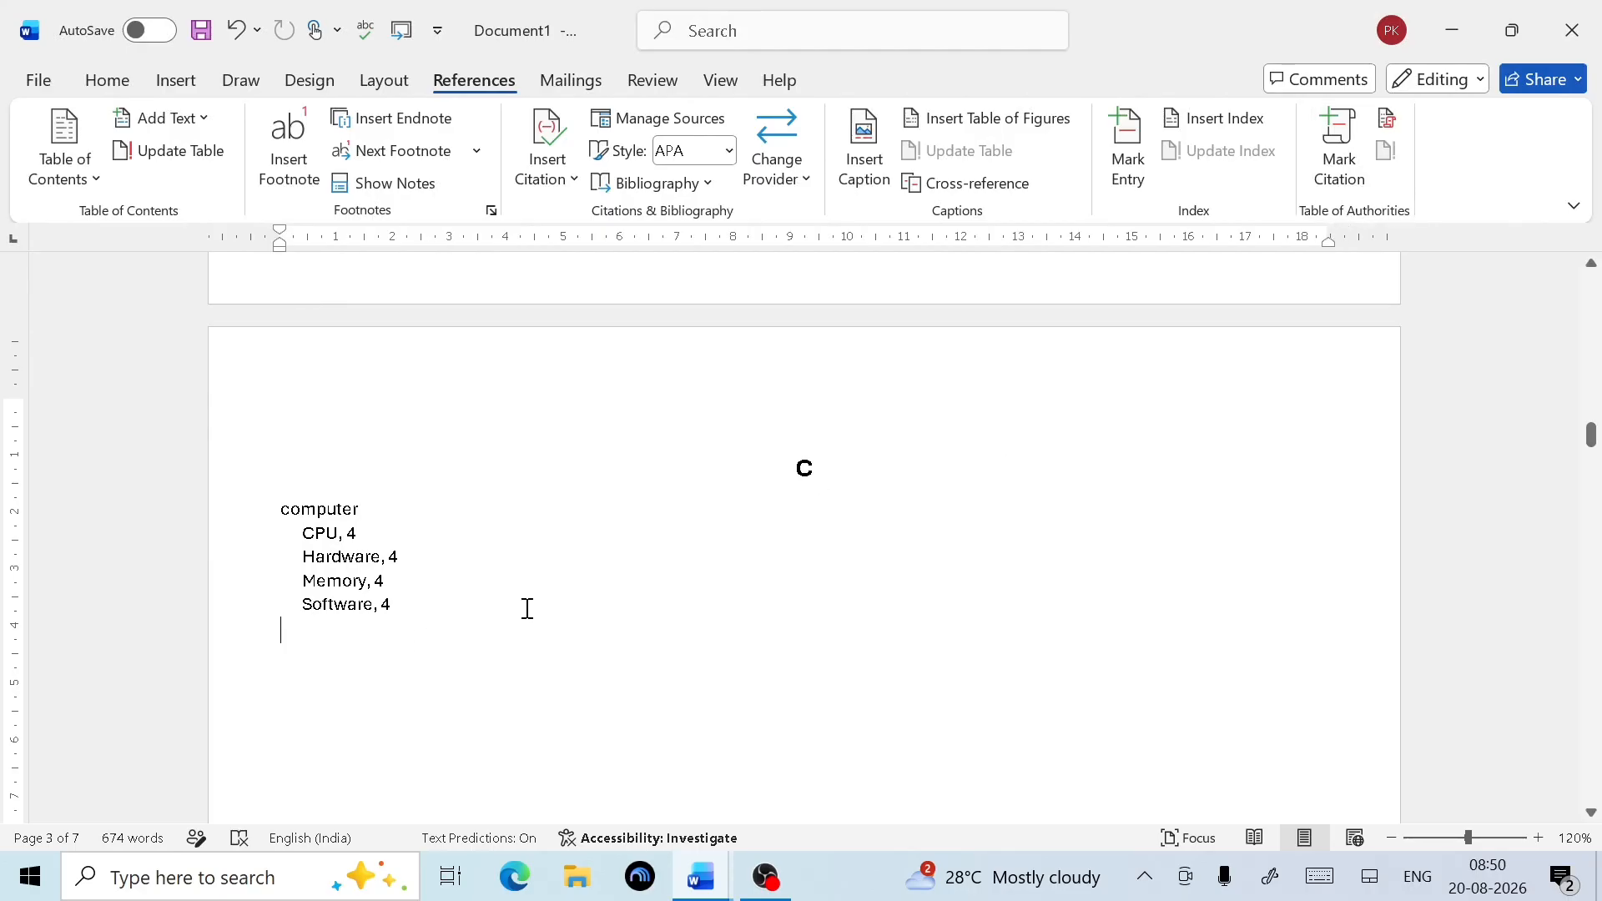
pyautogui.scroll(10, 528, 610)
pyautogui.scroll(-15, 531, 612)
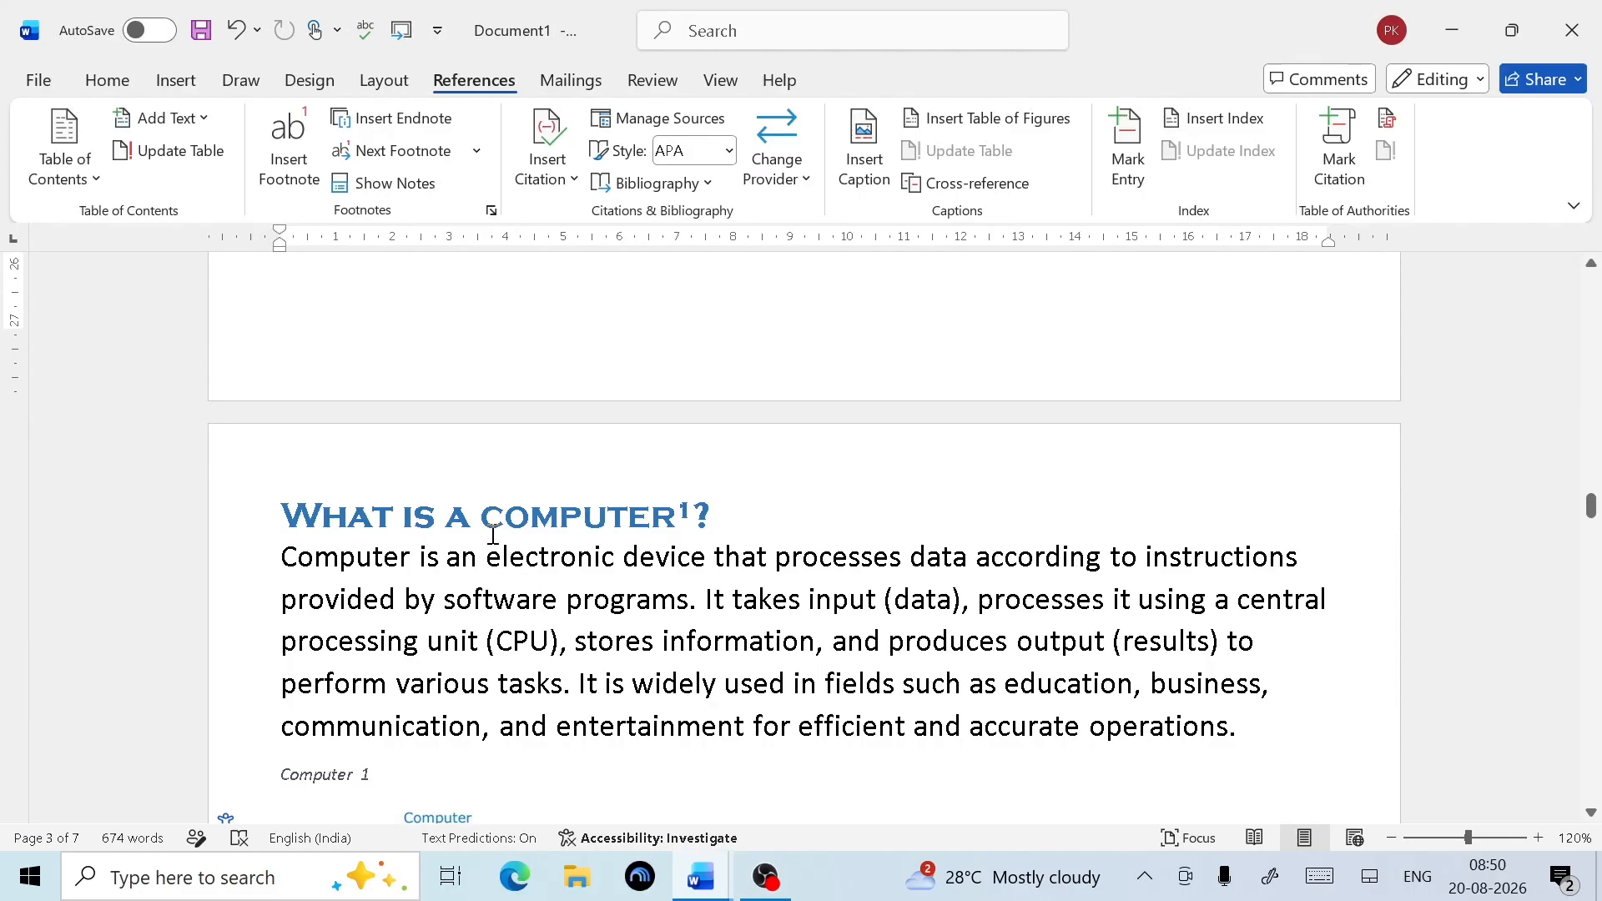
# Mark computer in the heading with subentries Severs and Desktop, then close the dialog
pyautogui.moveTo(482, 517); pyautogui.dragTo(691, 518)
pyautogui.click(1128, 151)
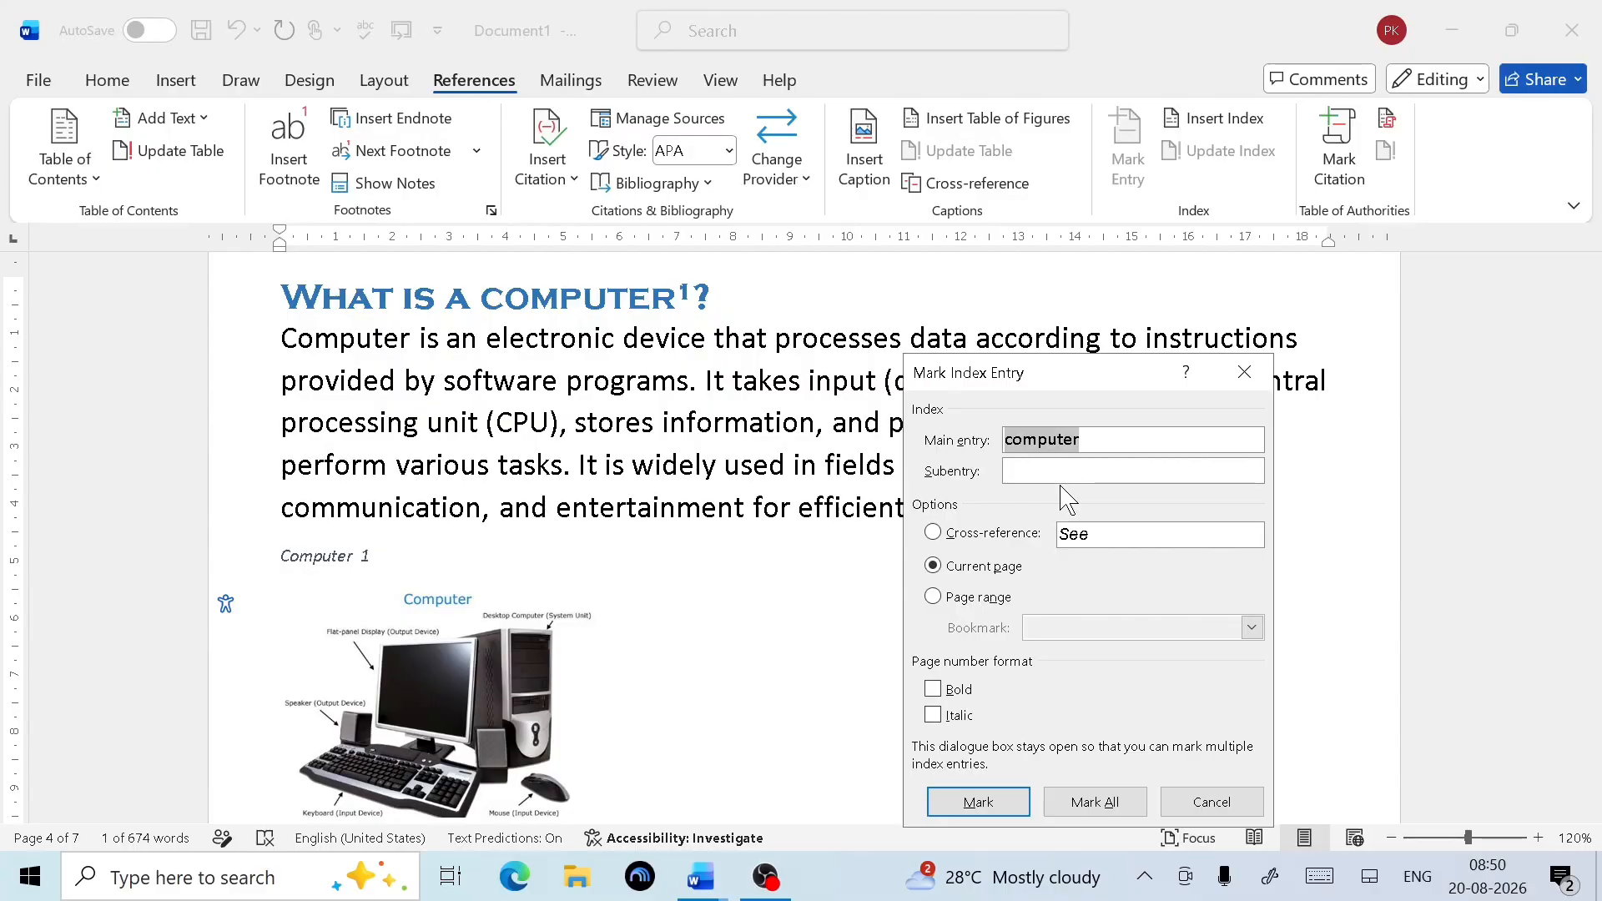
pyautogui.click(1040, 476)
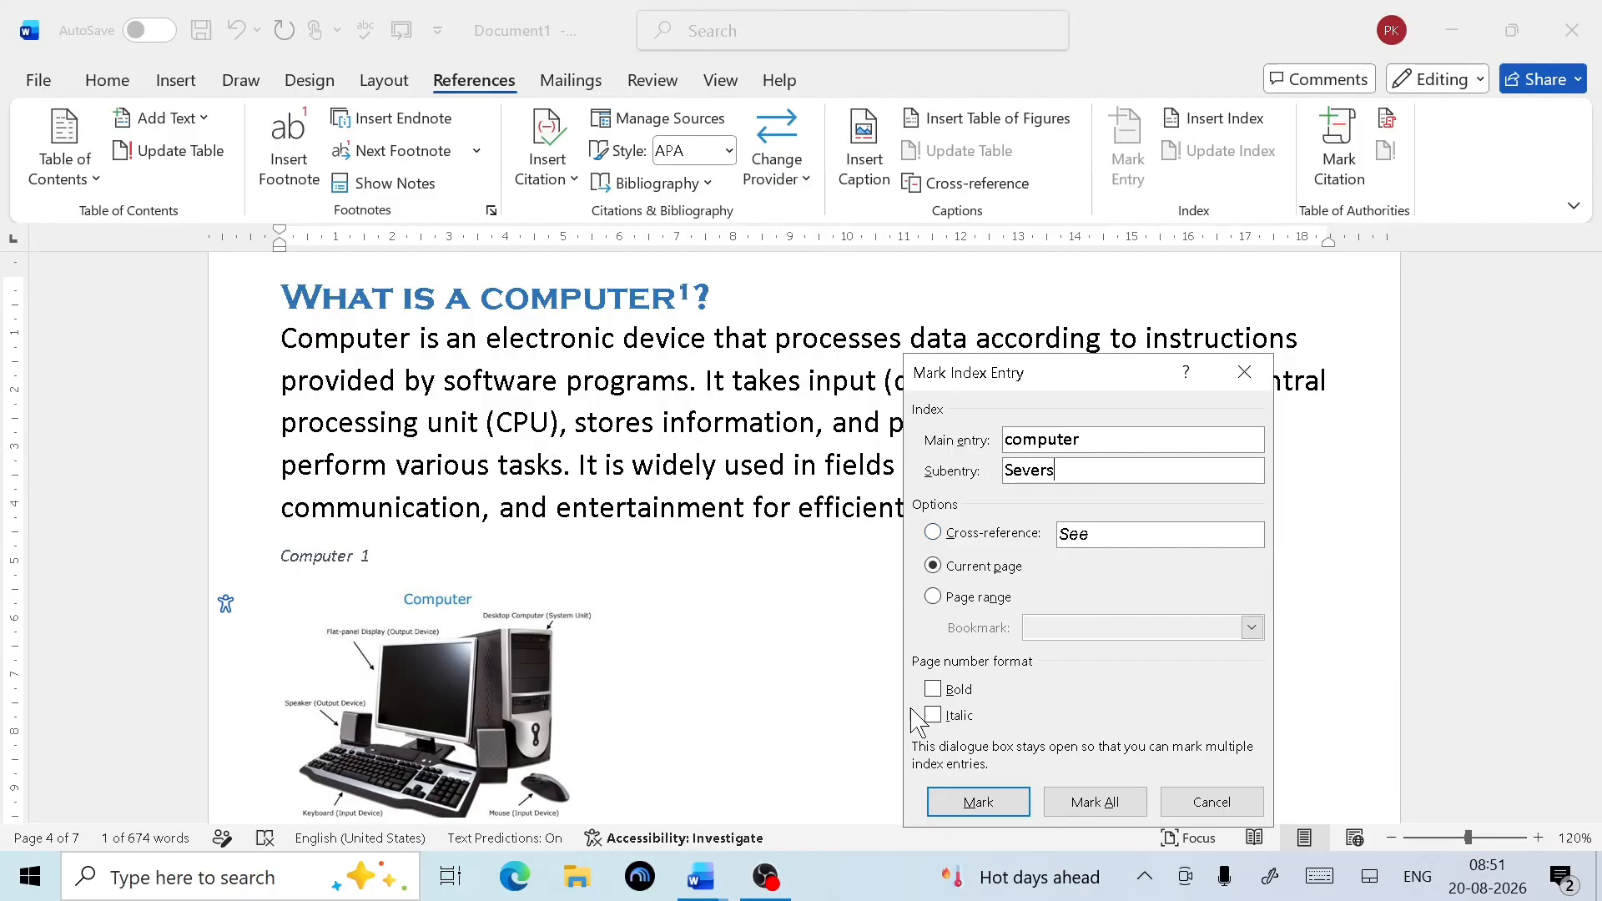
pyautogui.click(1014, 801)
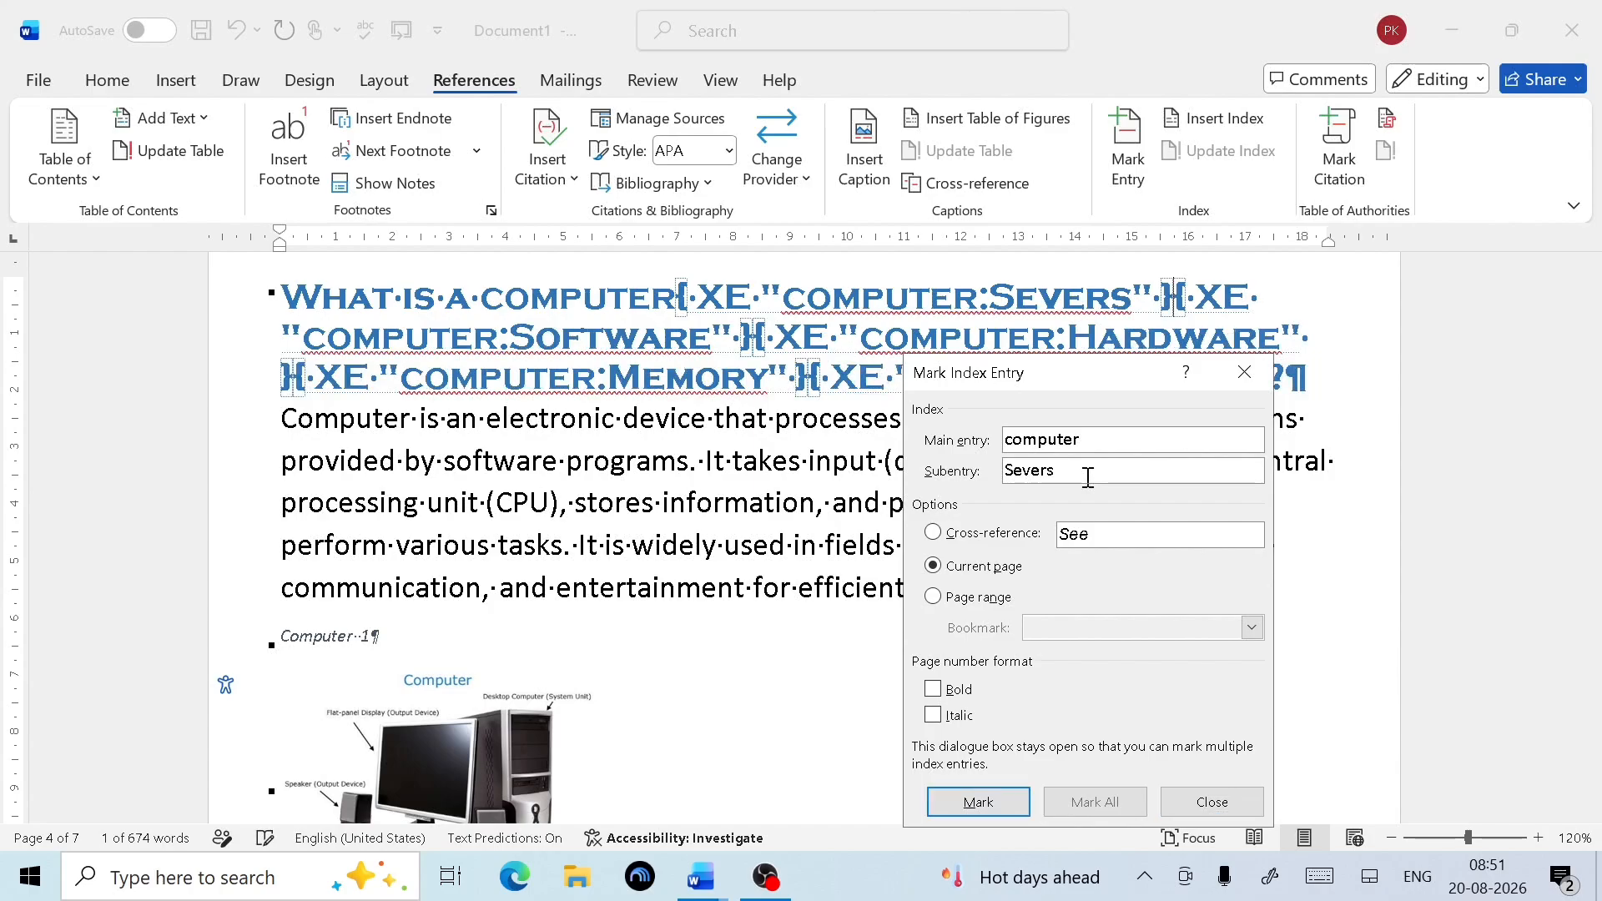
pyautogui.press('BackSpace')
pyautogui.press('BackSpace')
pyautogui.press('BackSpace')
pyautogui.write('Desk')
pyautogui.click(1014, 809)
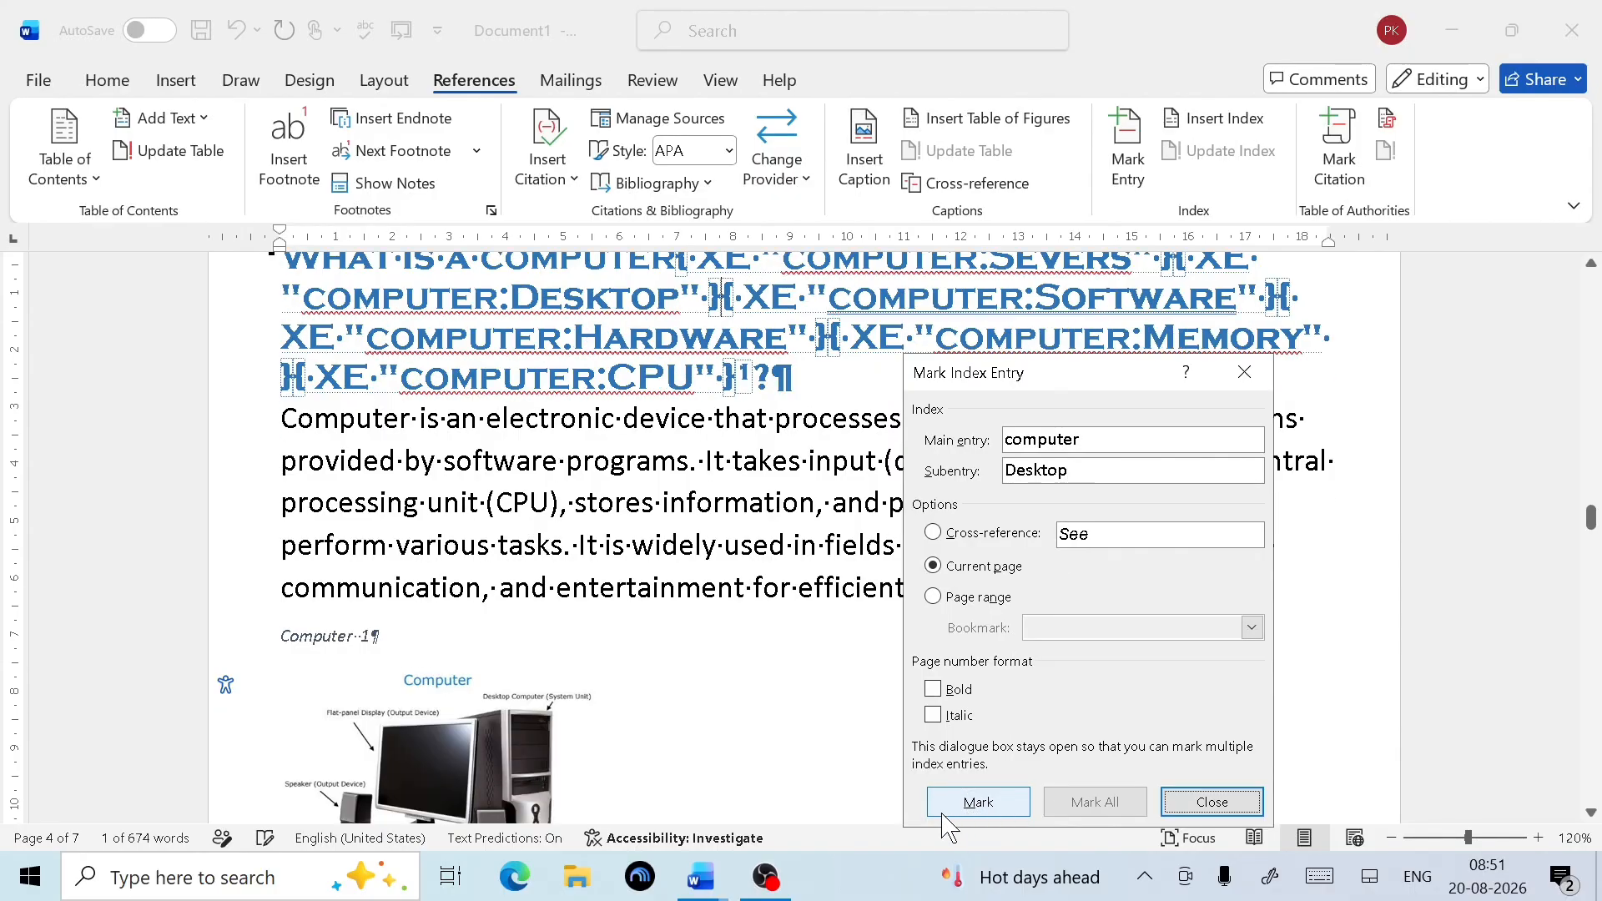
pyautogui.click(1211, 802)
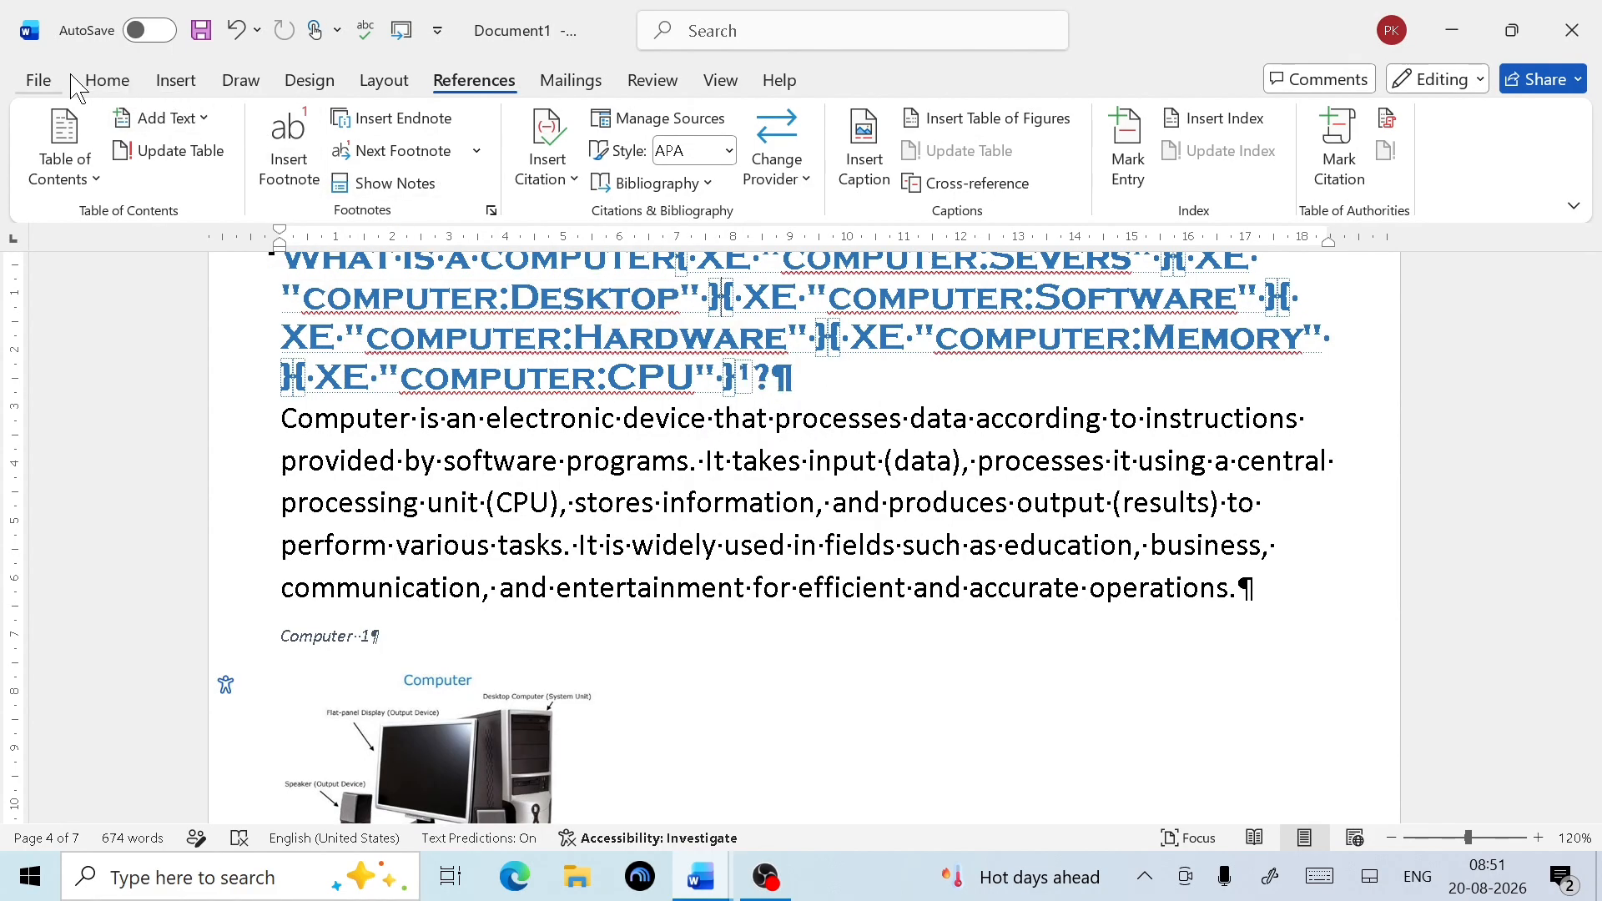
# Hide formatting marks and field codes, then select the Software, 4 line in the index
pyautogui.click(101, 83)
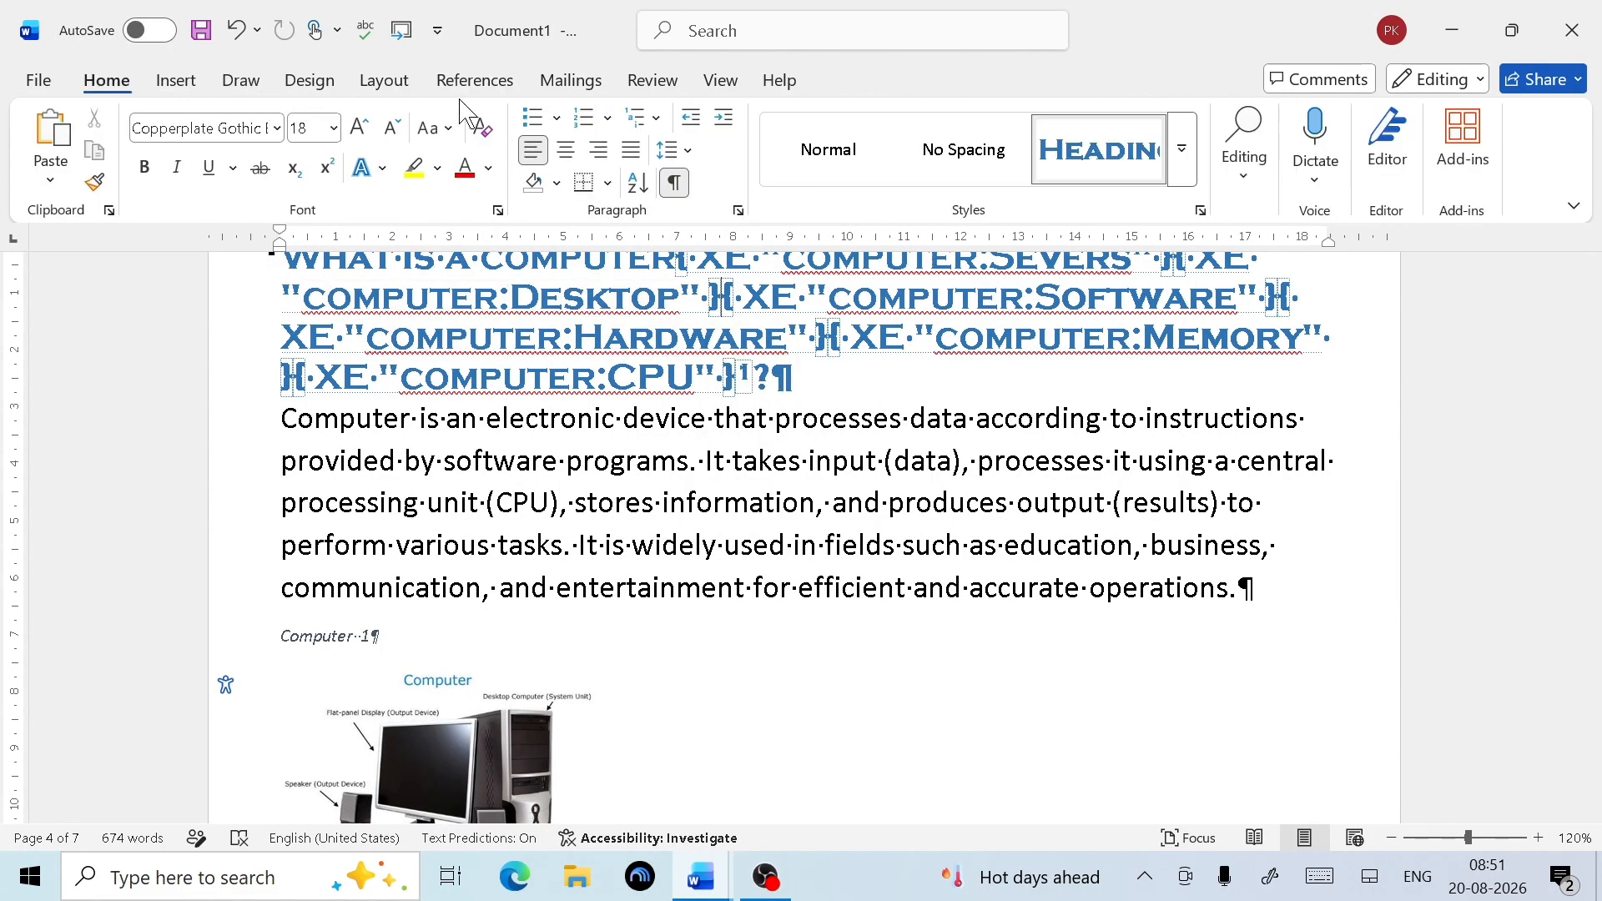
pyautogui.click(675, 183)
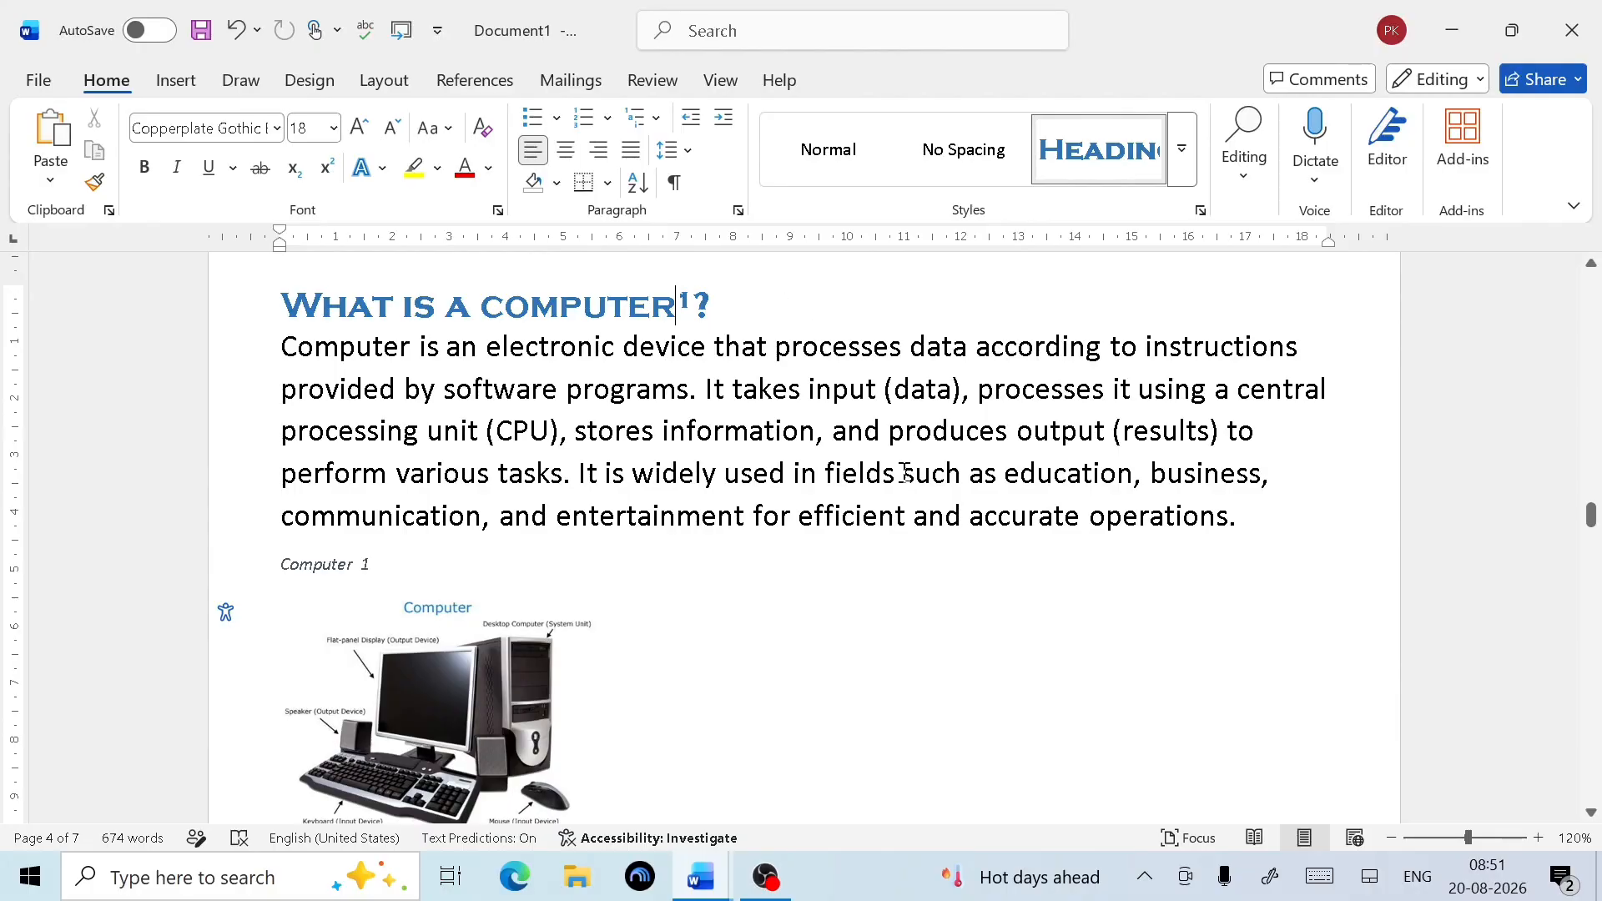
pyautogui.scroll(-5, 756, 599)
pyautogui.scroll(-20, 756, 599)
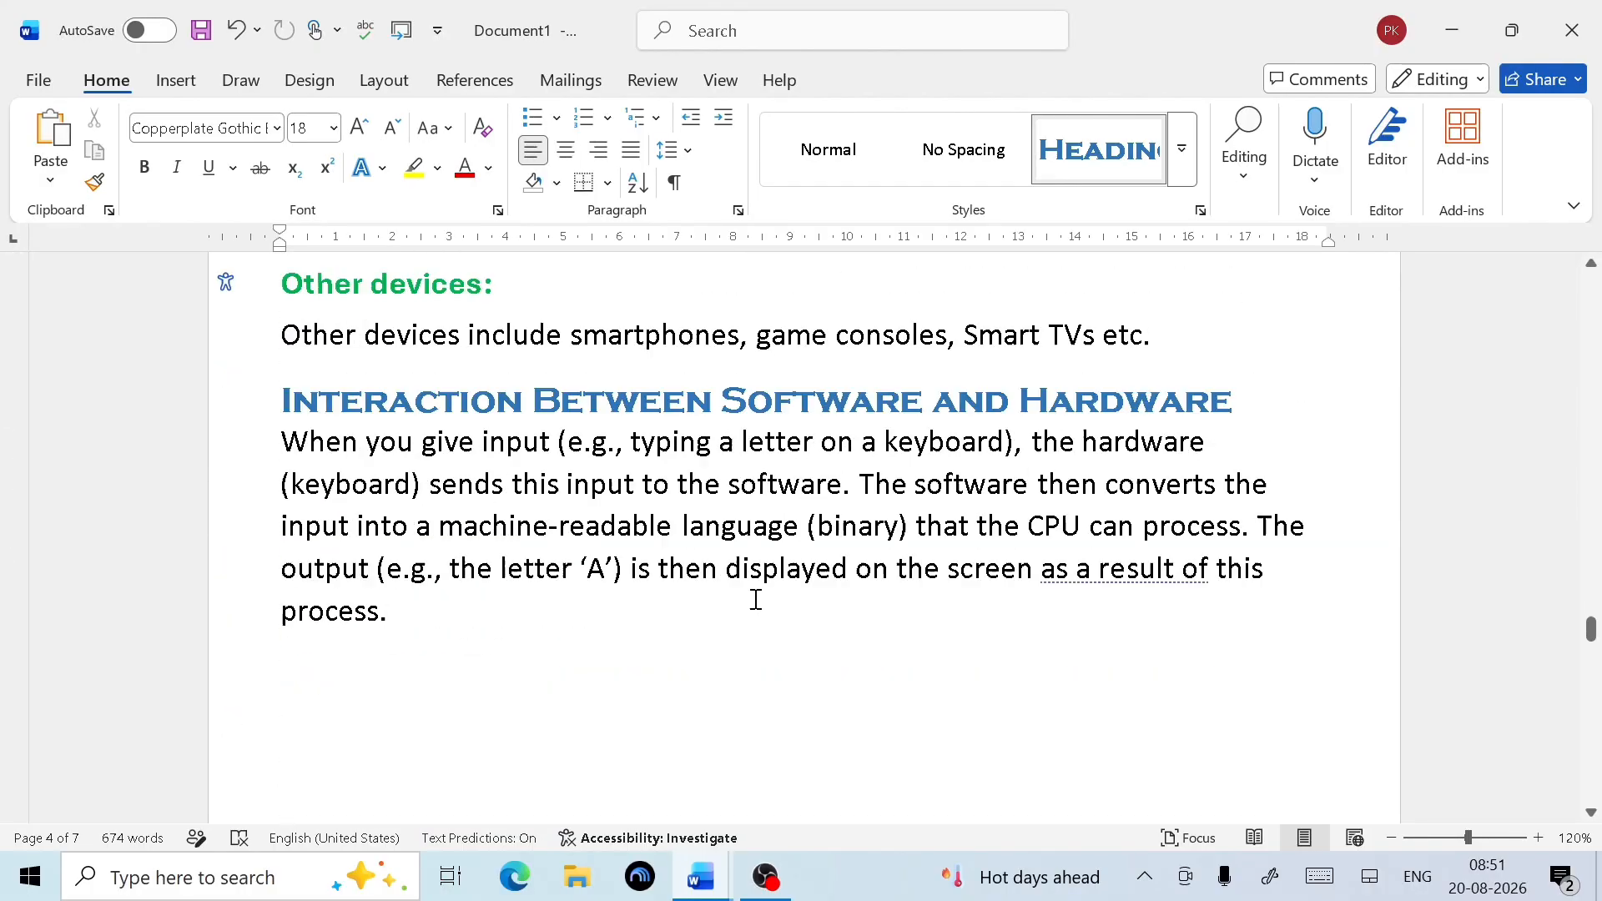
pyautogui.scroll(20, 756, 599)
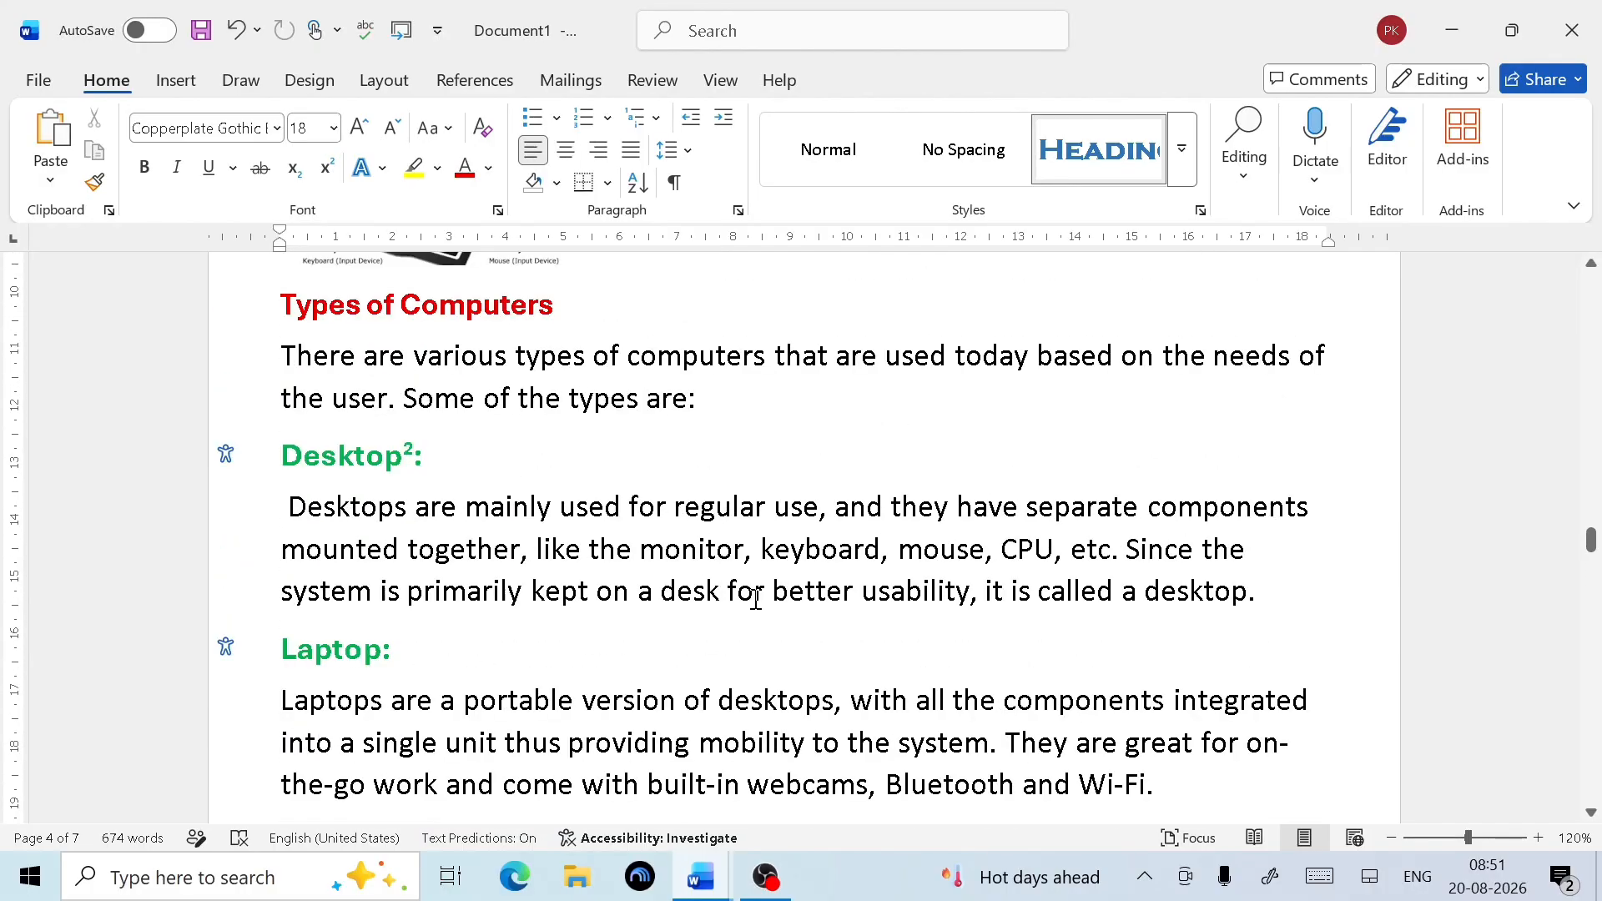
pyautogui.scroll(20, 756, 599)
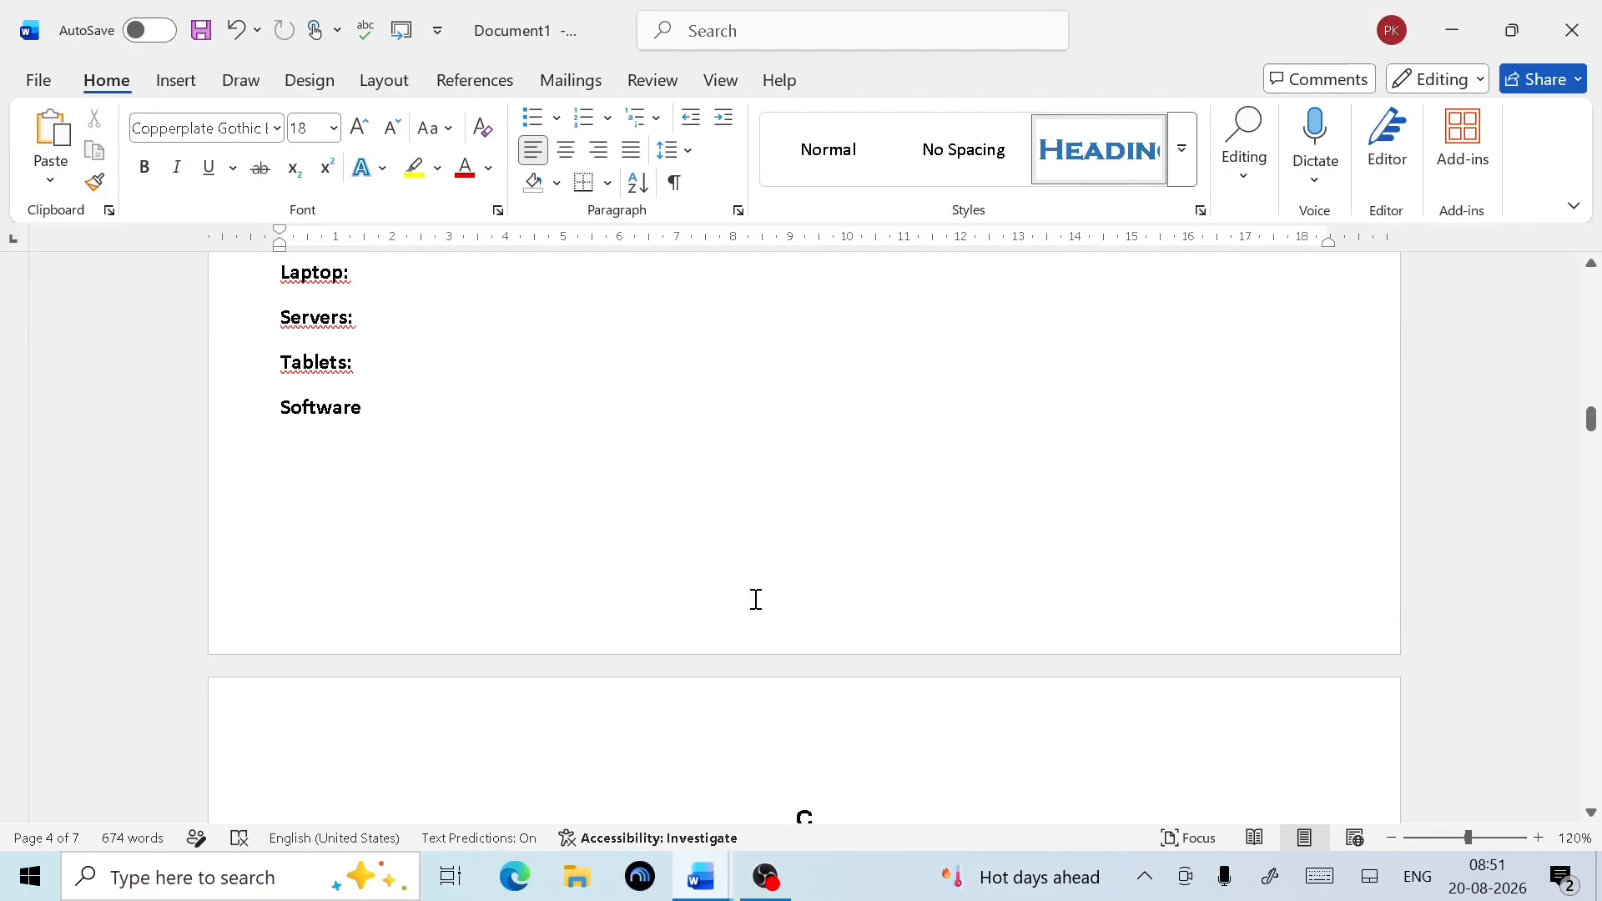
pyautogui.scroll(-5, 756, 599)
pyautogui.tripleClick(426, 534)
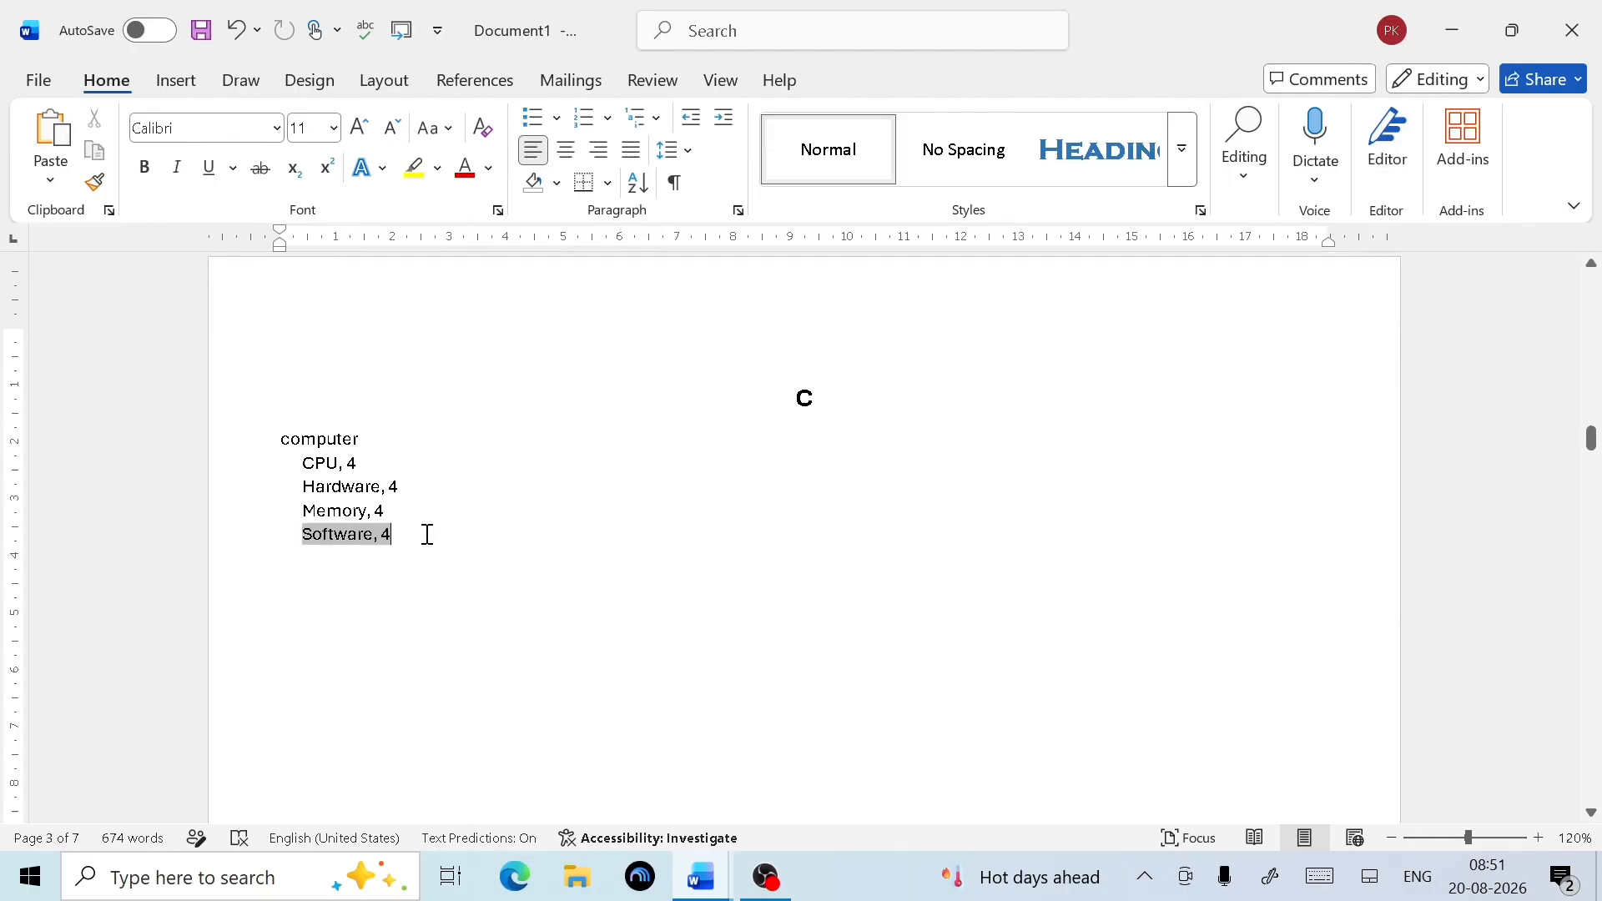
# Update the index so it also lists Desktop and Severs under computer
pyautogui.click(499, 79)
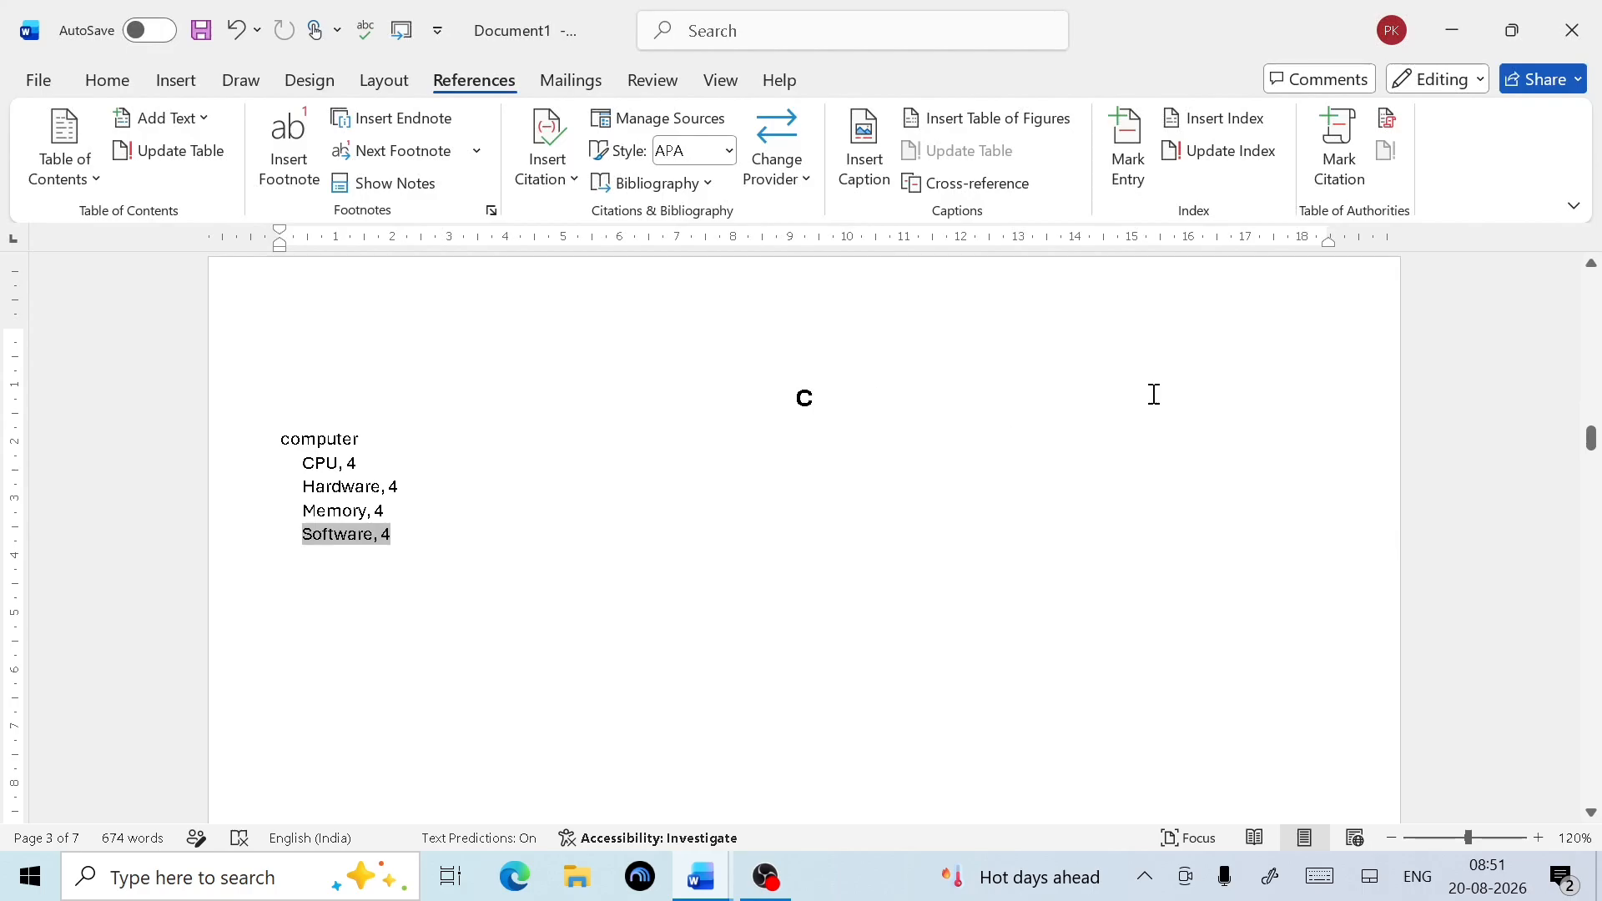
pyautogui.click(1238, 173)
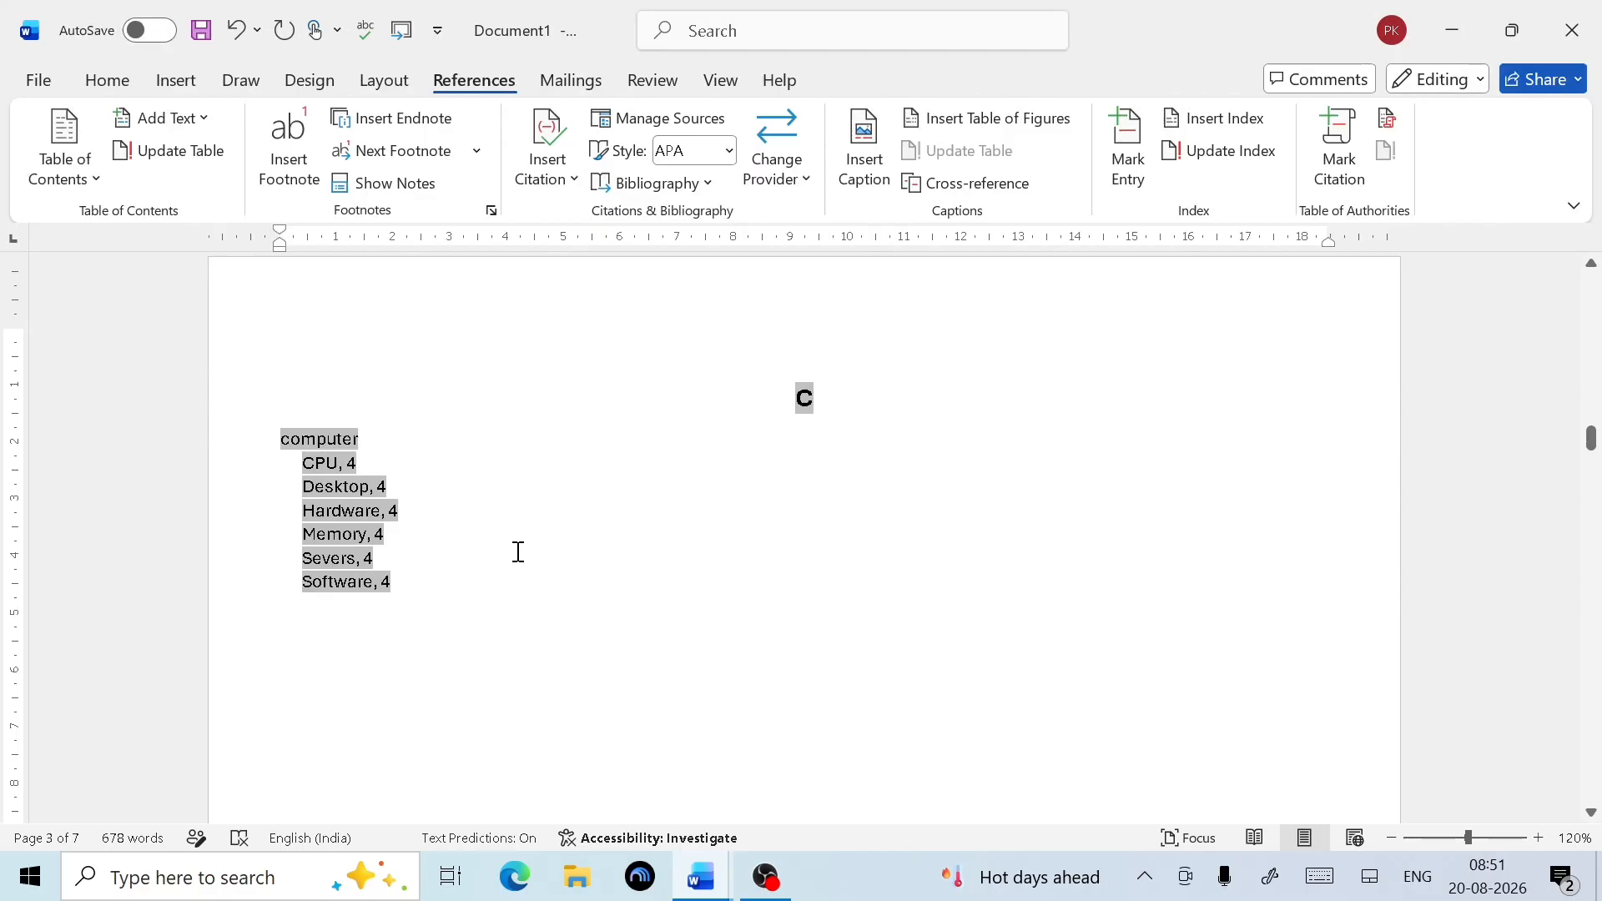
pyautogui.click(459, 568)
pyautogui.click(443, 668)
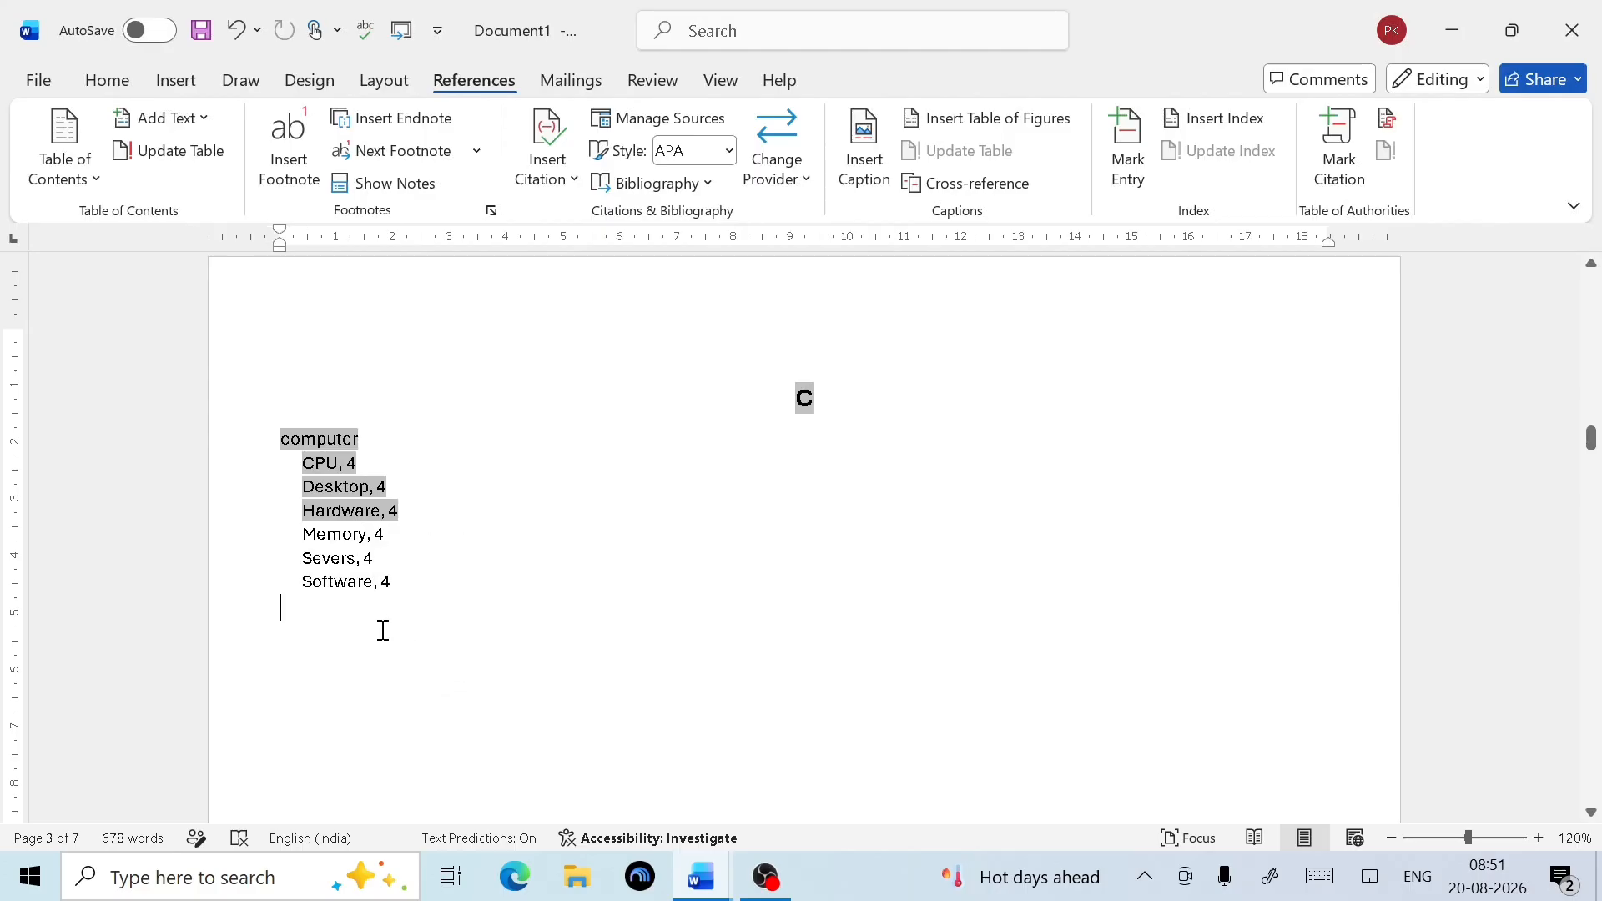
pyautogui.click(497, 591)
pyautogui.scroll(-4, 531, 601)
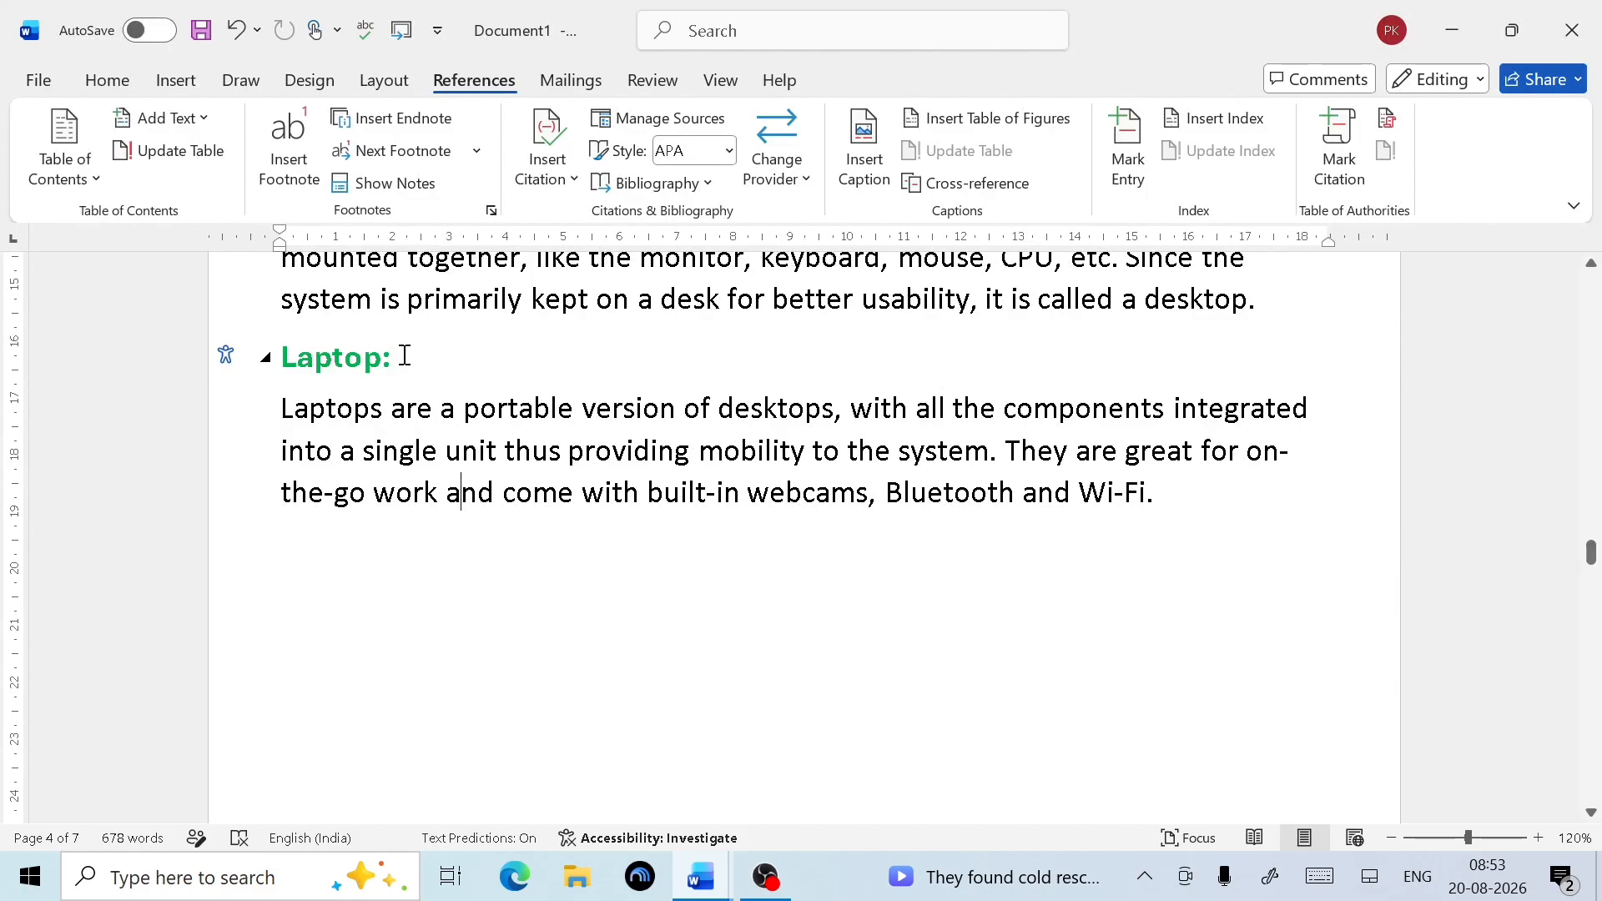
# Mark the Laptop: heading as a Cases citation with short citation 'Laptop is a computer'
pyautogui.moveTo(405, 357); pyautogui.dragTo(282, 357)
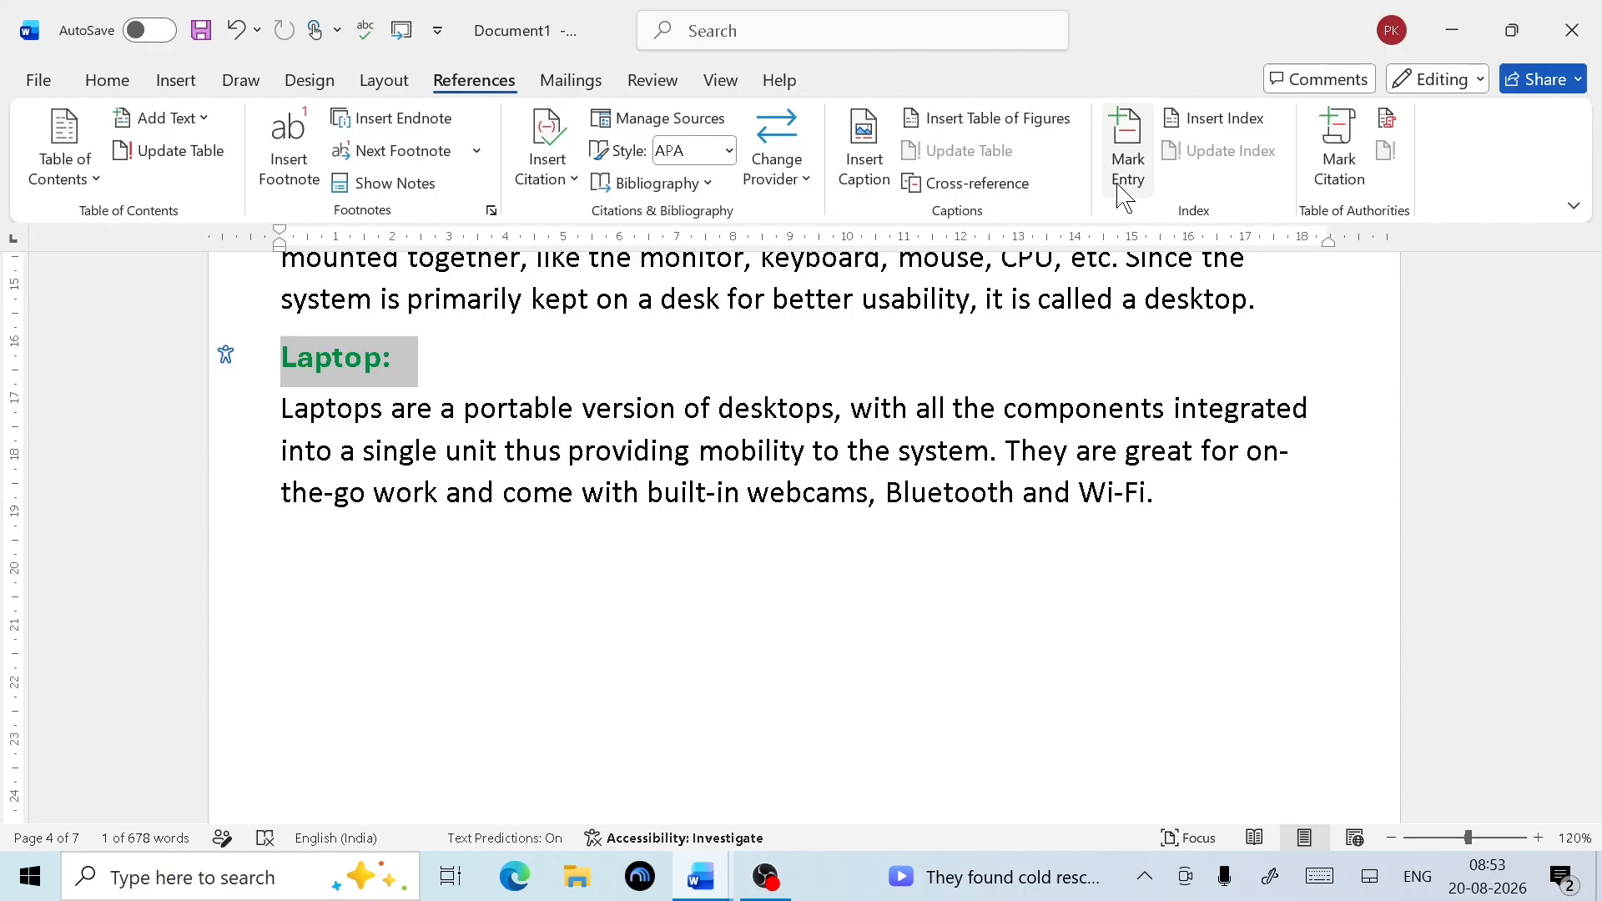
pyautogui.click(1342, 178)
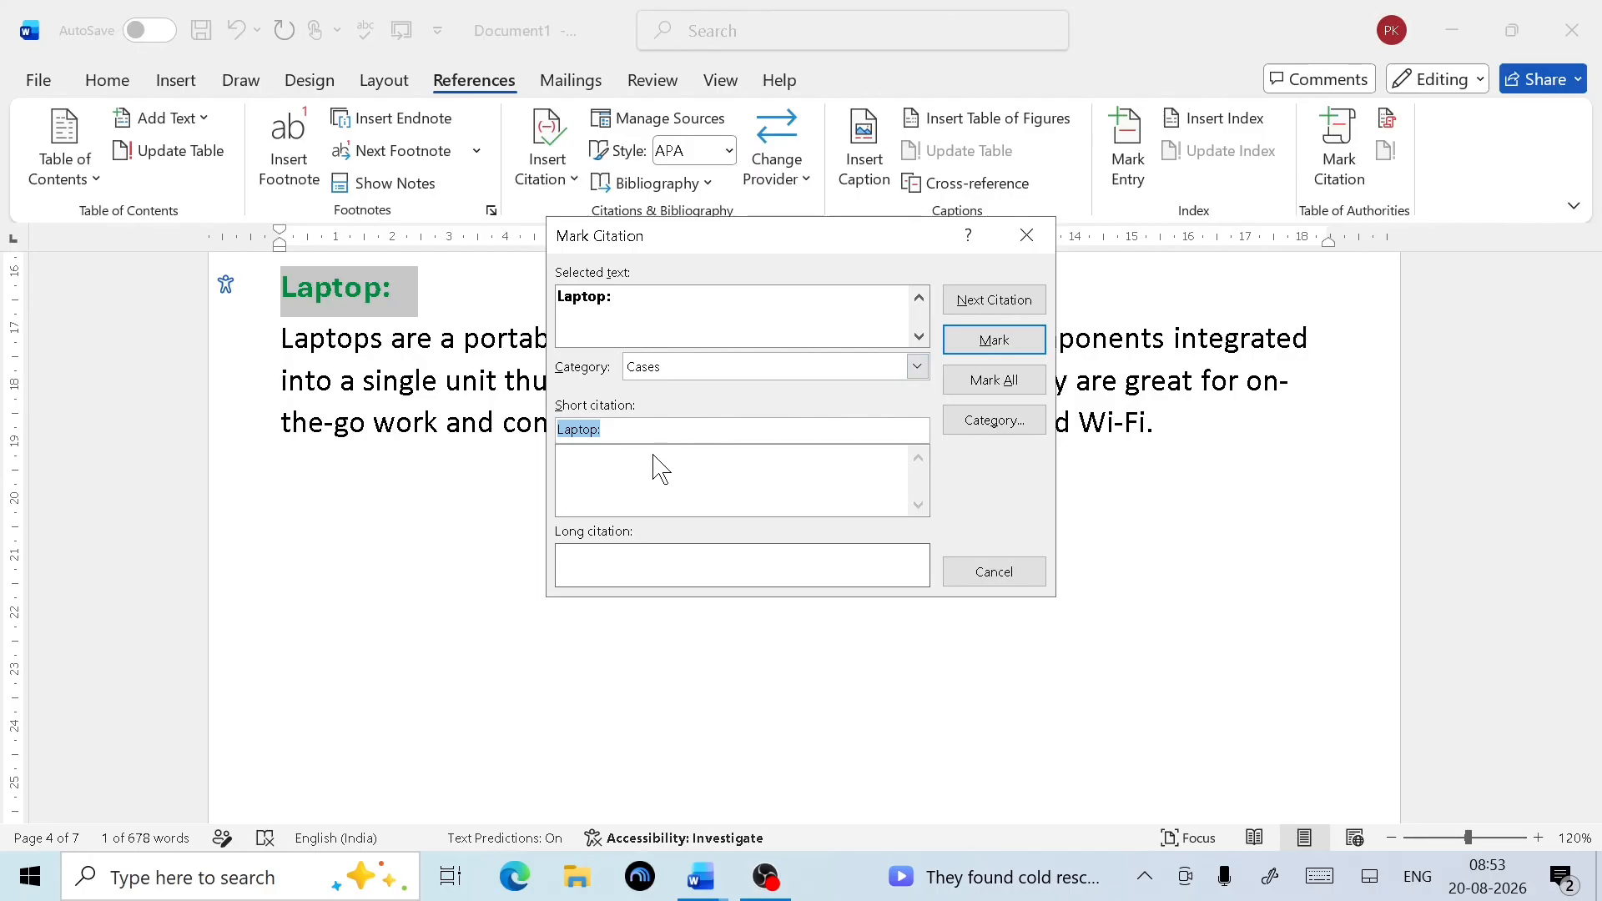
pyautogui.click(633, 433)
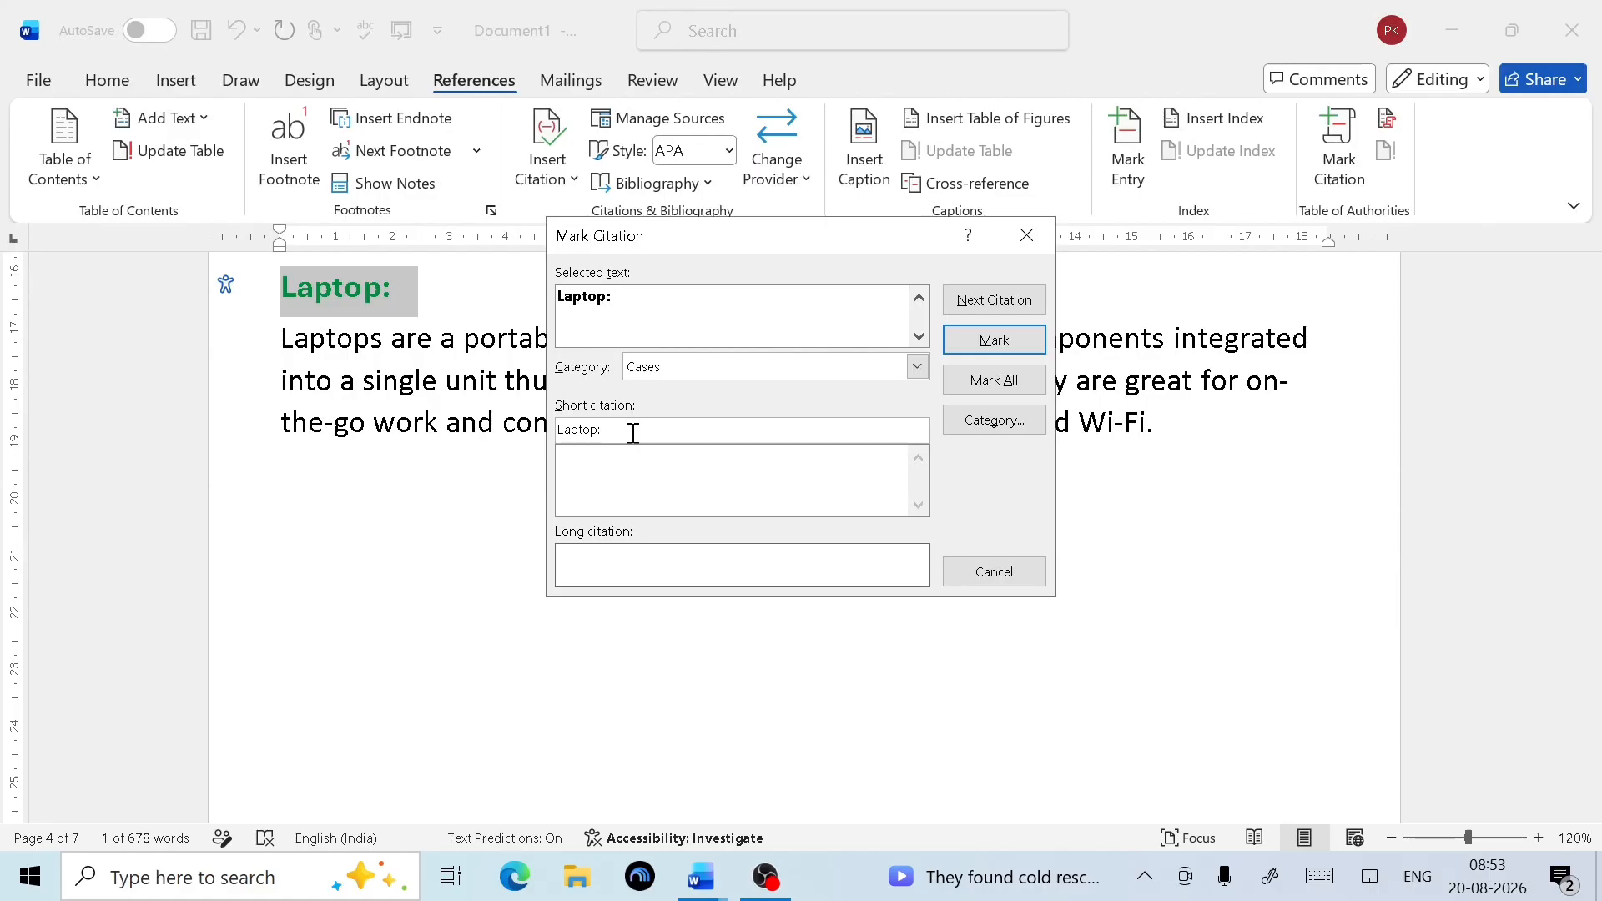
pyautogui.press('BackSpace')
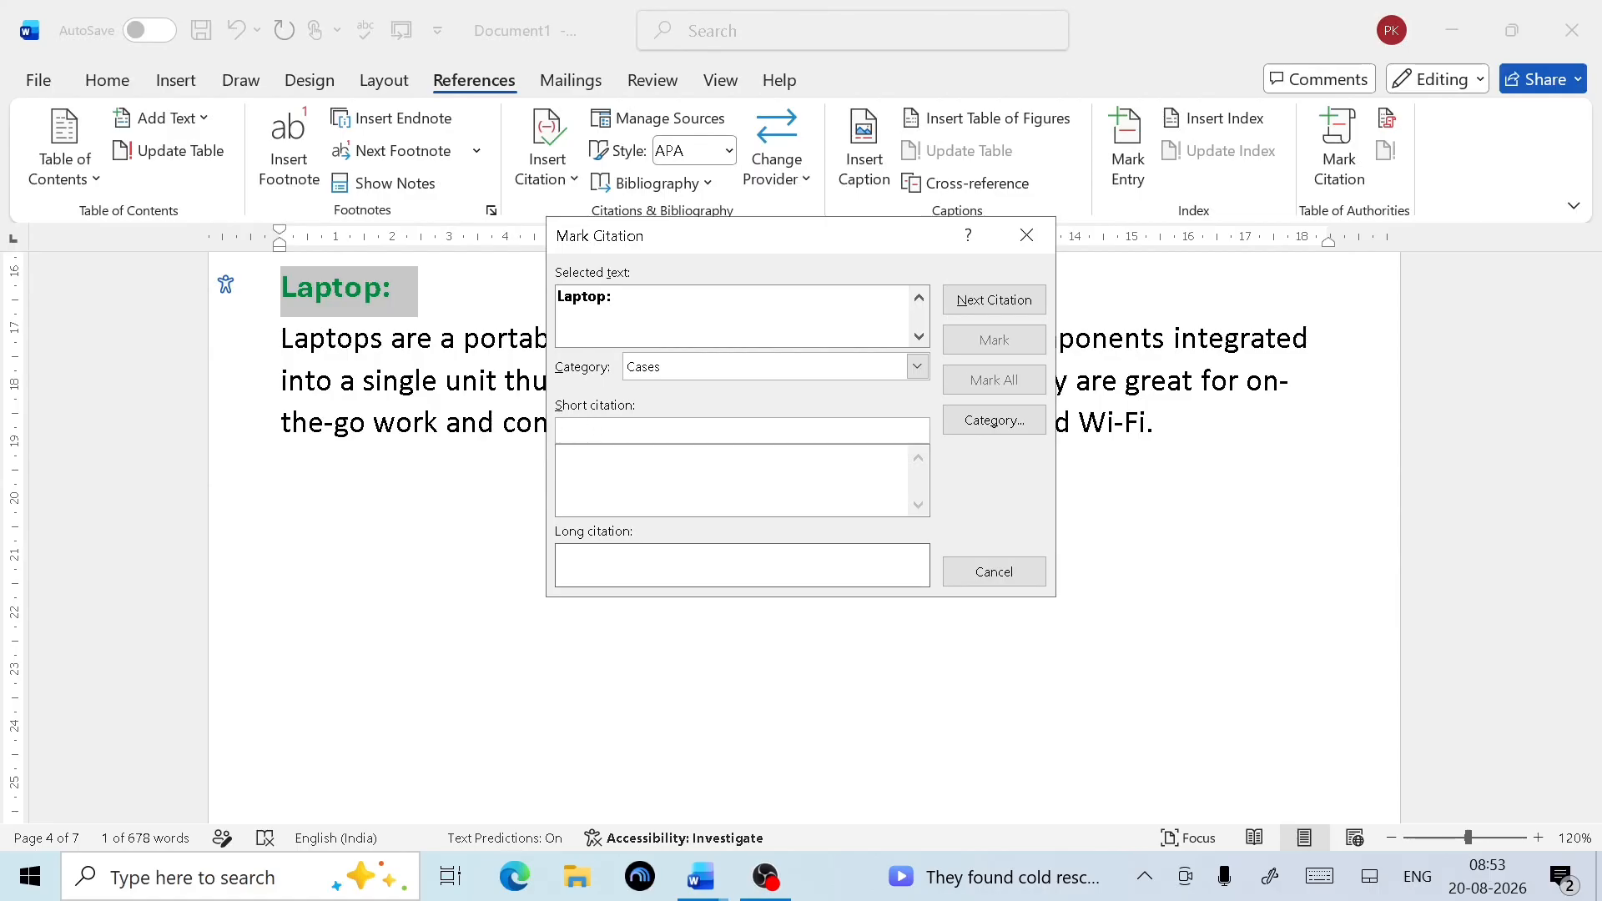
pyautogui.write('La')
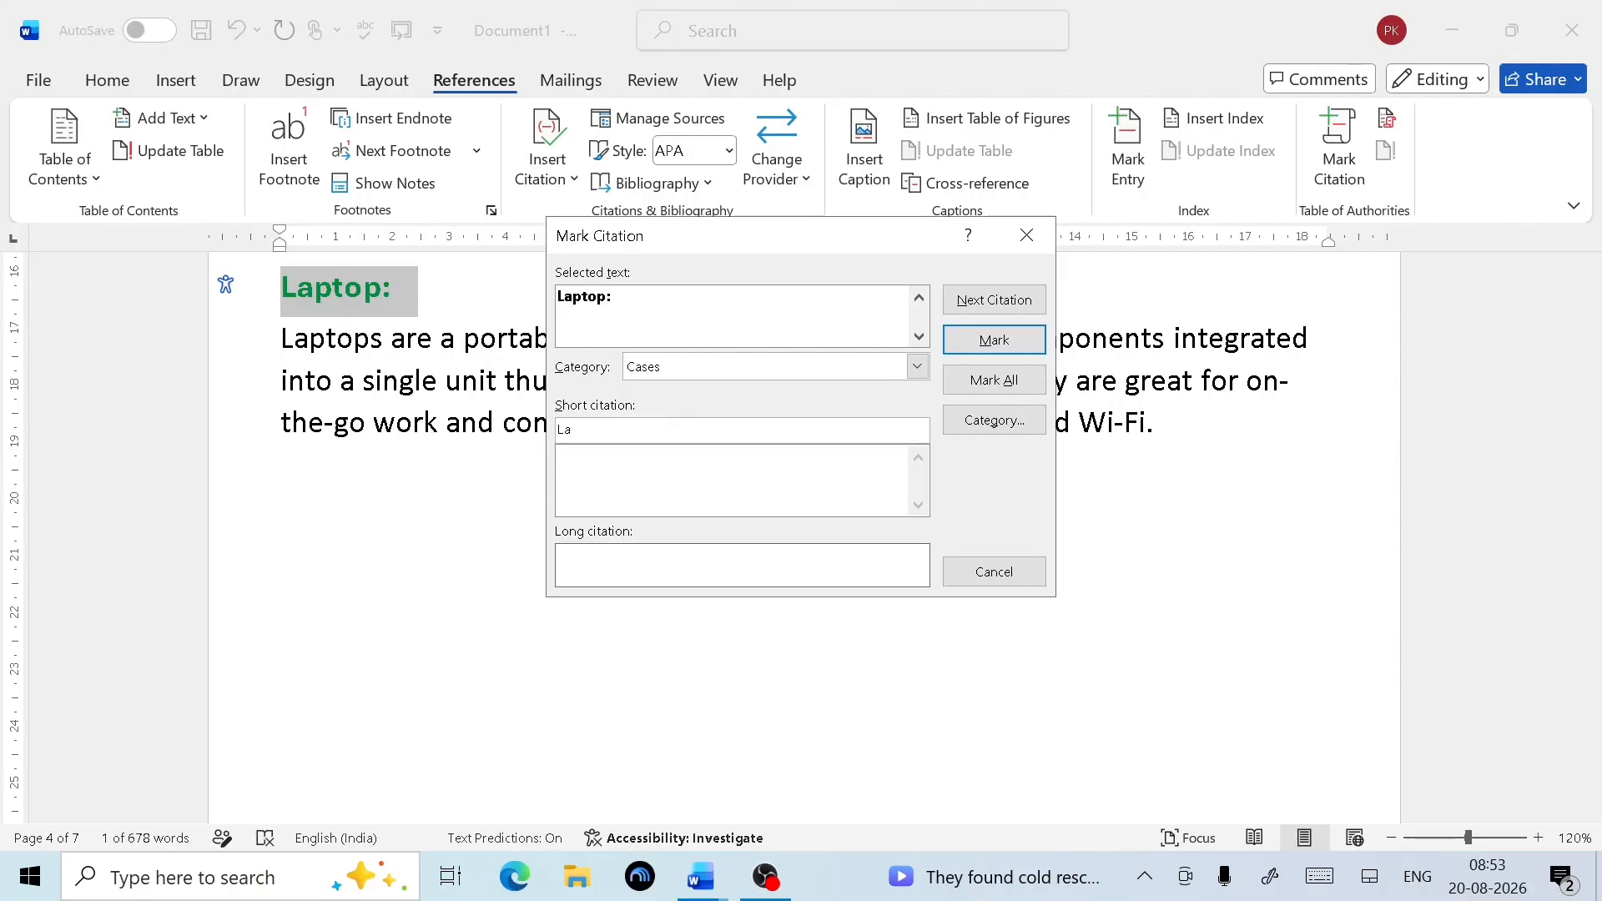
pyautogui.write('ptop is a computer')
pyautogui.click(999, 349)
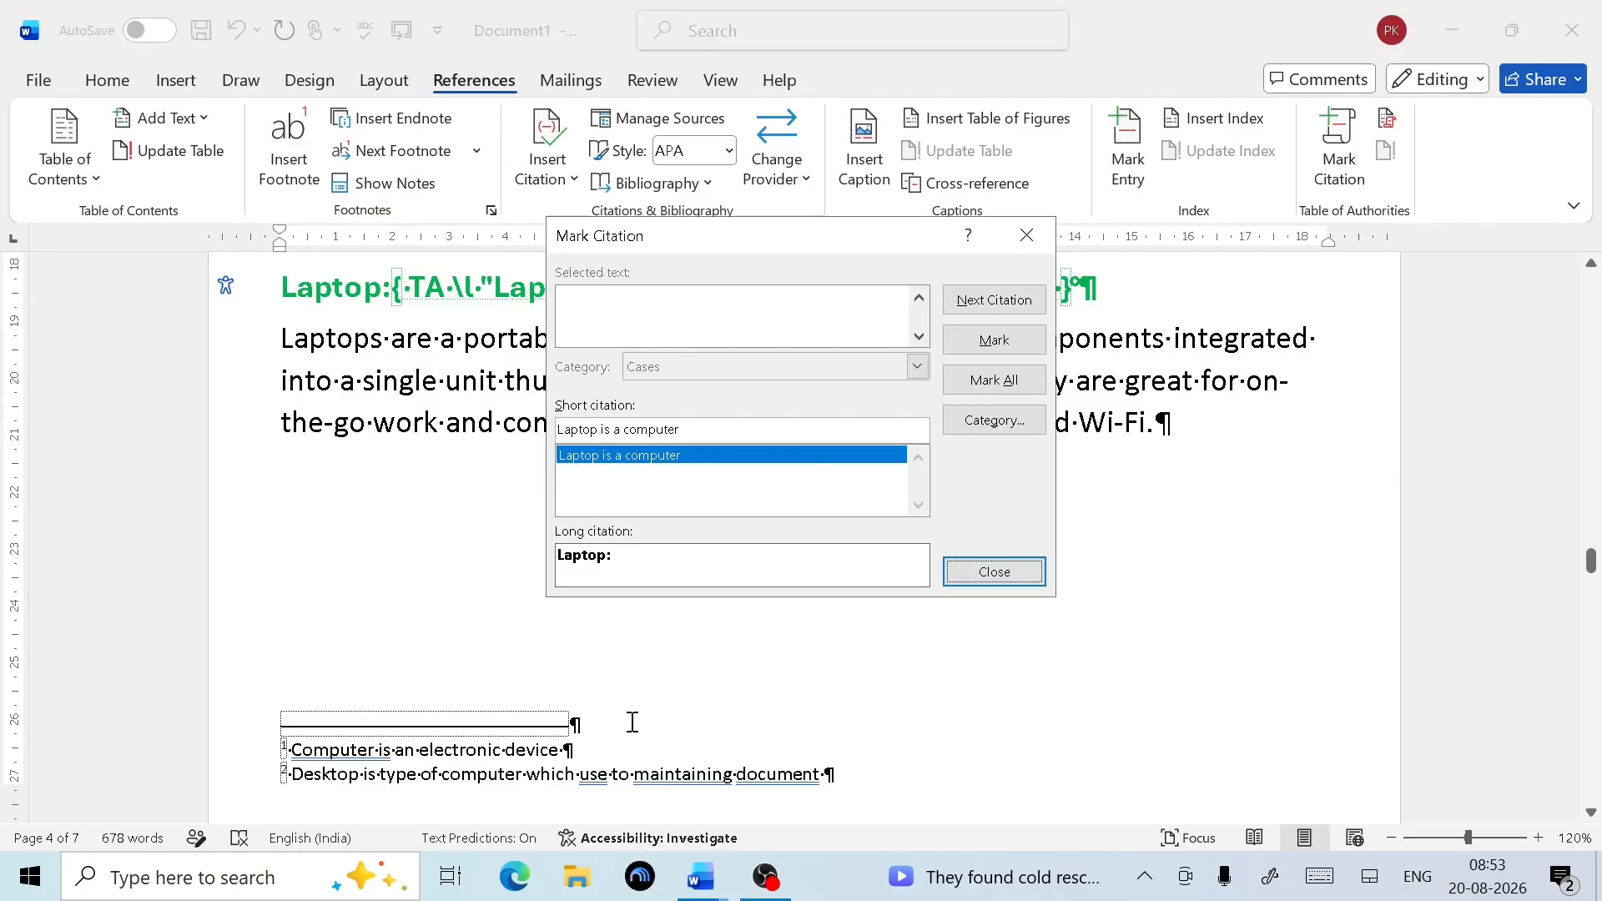
pyautogui.scroll(-2, 632, 723)
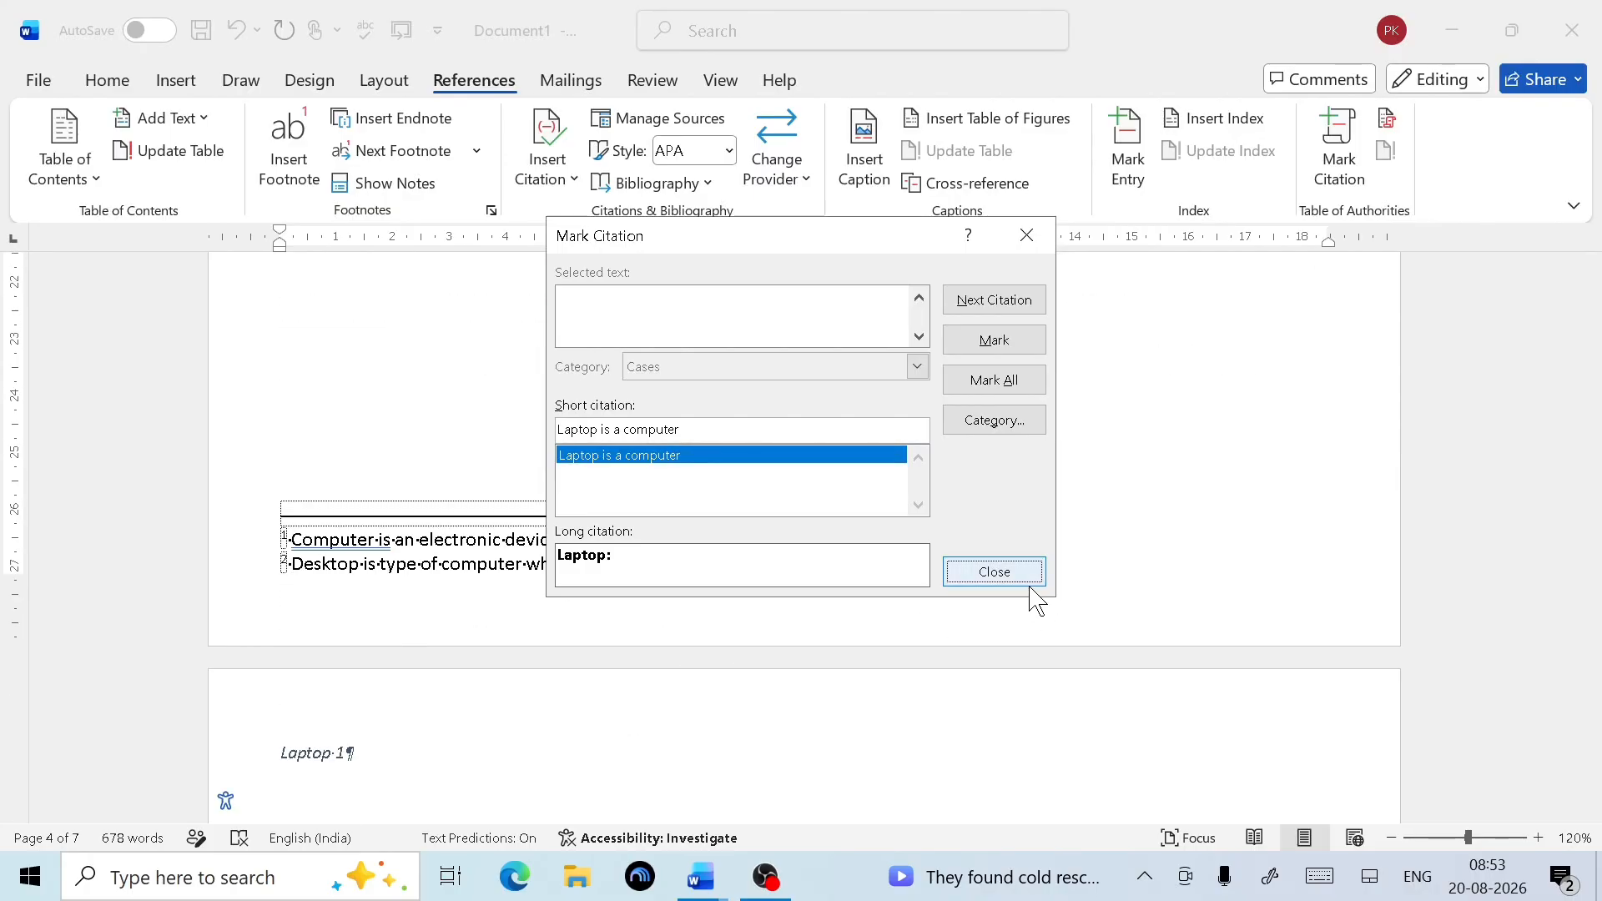
pyautogui.click(992, 569)
# Hide formatting marks and field codes again, then return to the References commands
pyautogui.scroll(3, 926, 495)
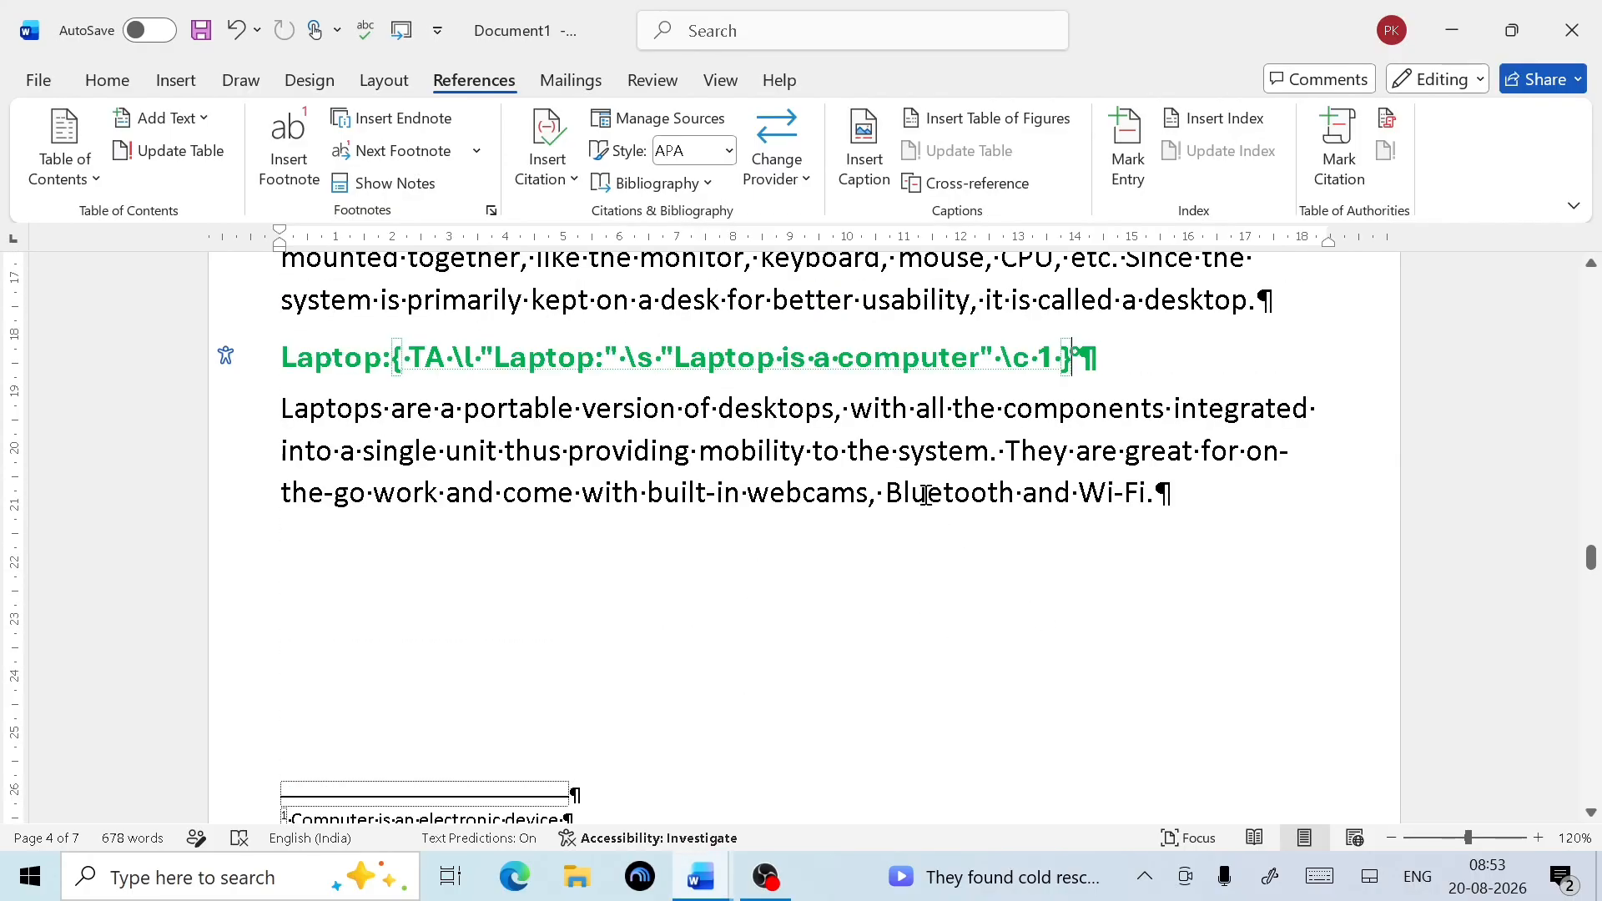
pyautogui.click(110, 81)
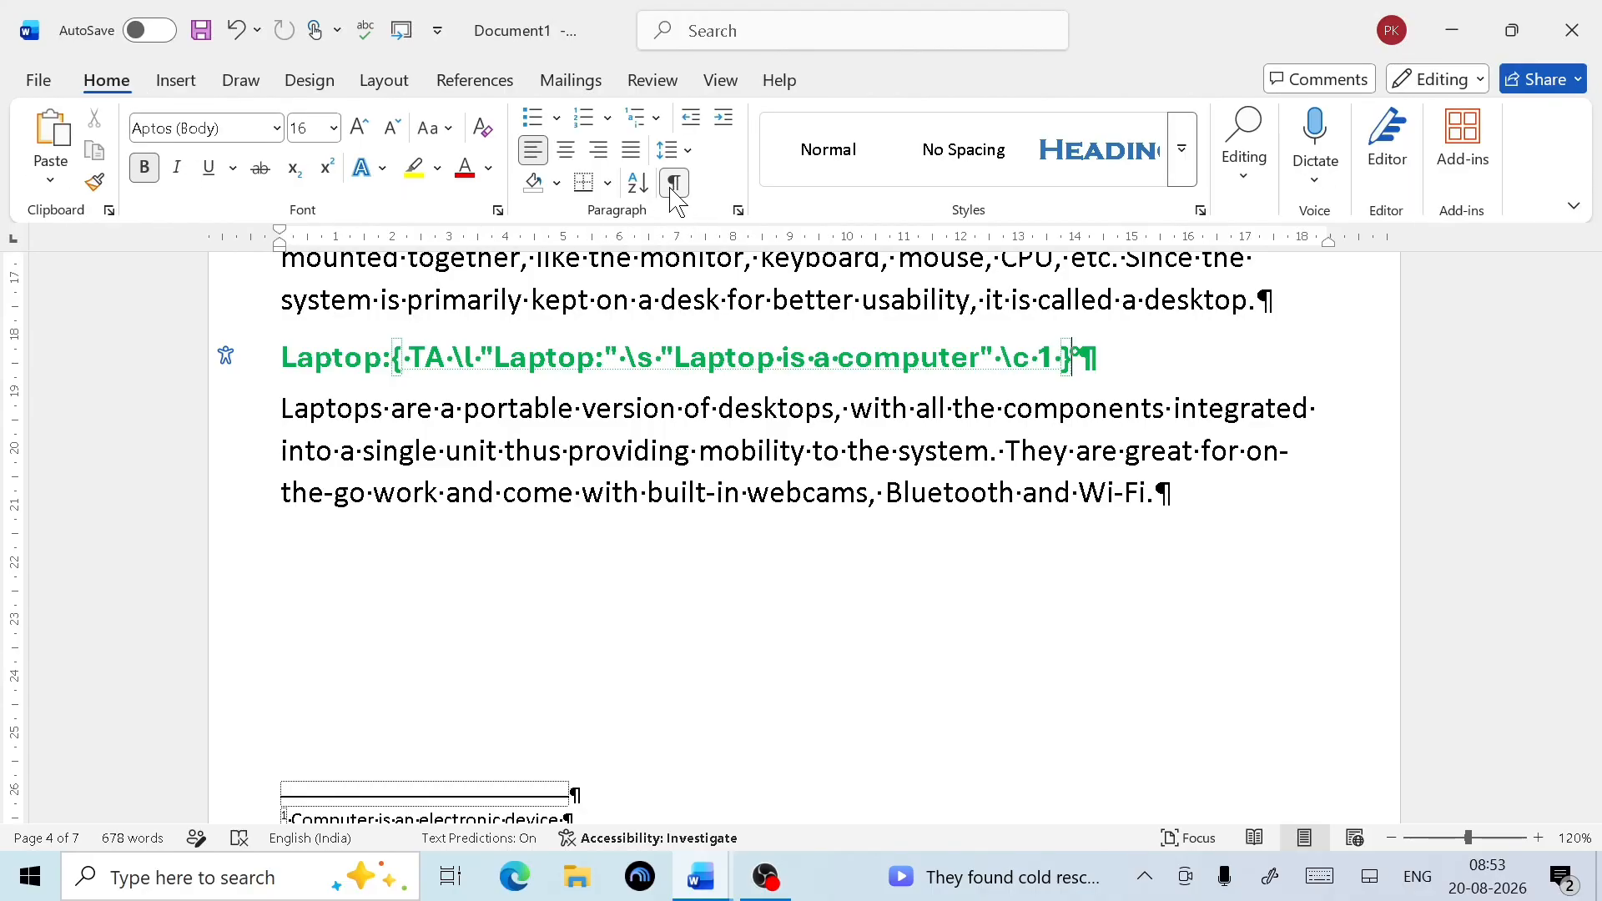
pyautogui.click(674, 183)
pyautogui.scroll(-3, 697, 567)
pyautogui.scroll(3, 699, 569)
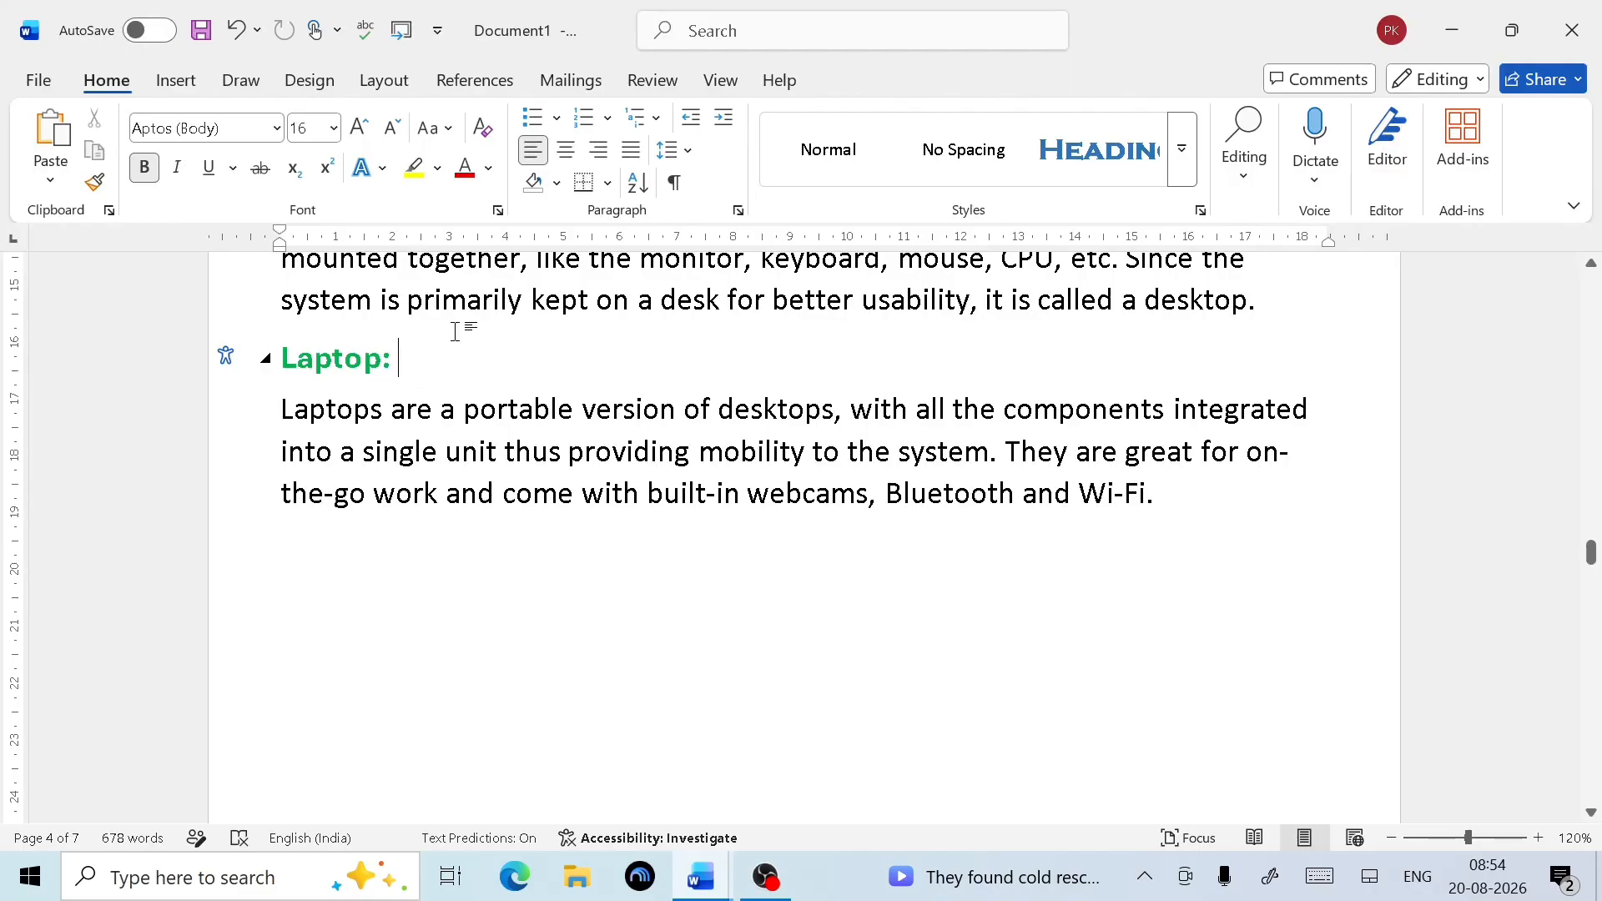
pyautogui.click(465, 81)
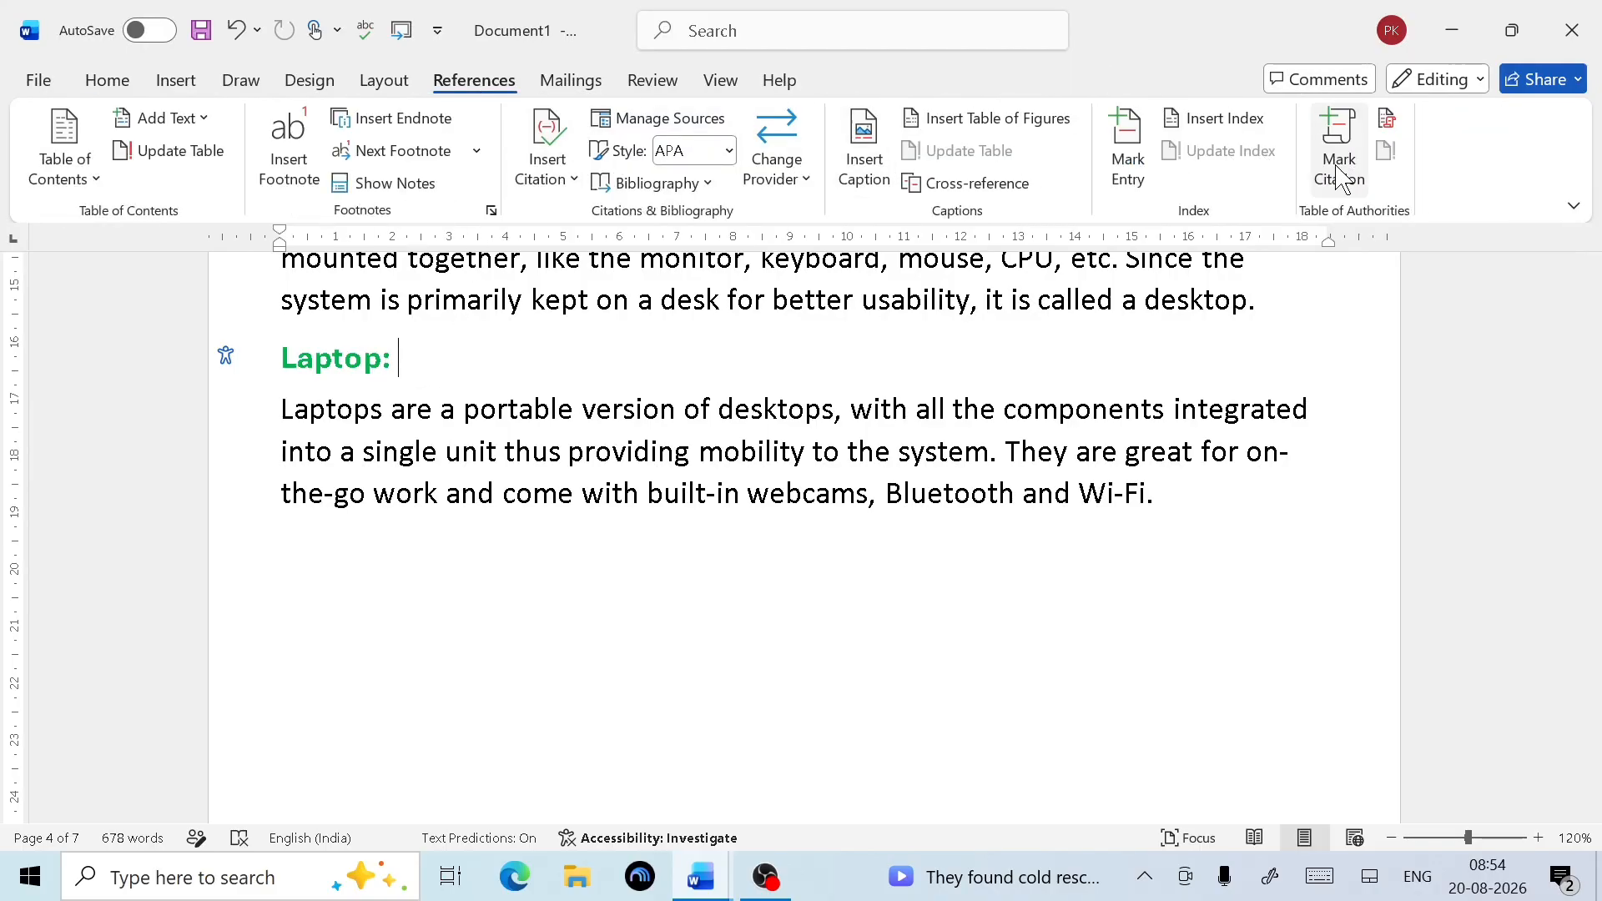
# Insert a Classic-format Table of Authorities below the index, listing the Laptop case citation on page 4
pyautogui.scroll(10, 576, 374)
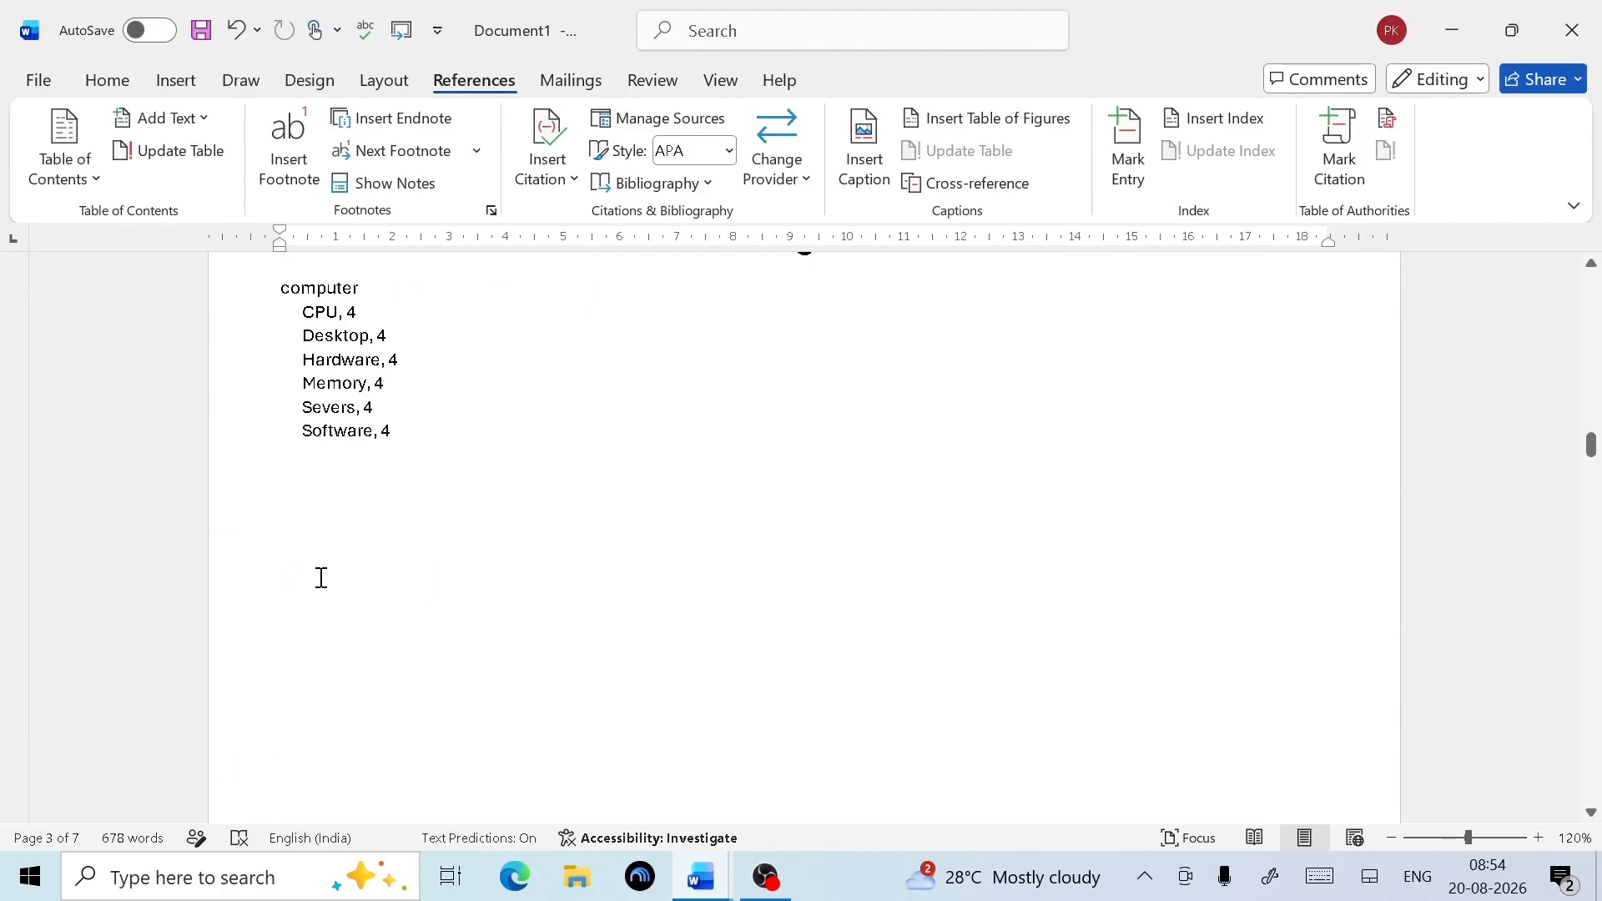
pyautogui.click(305, 553)
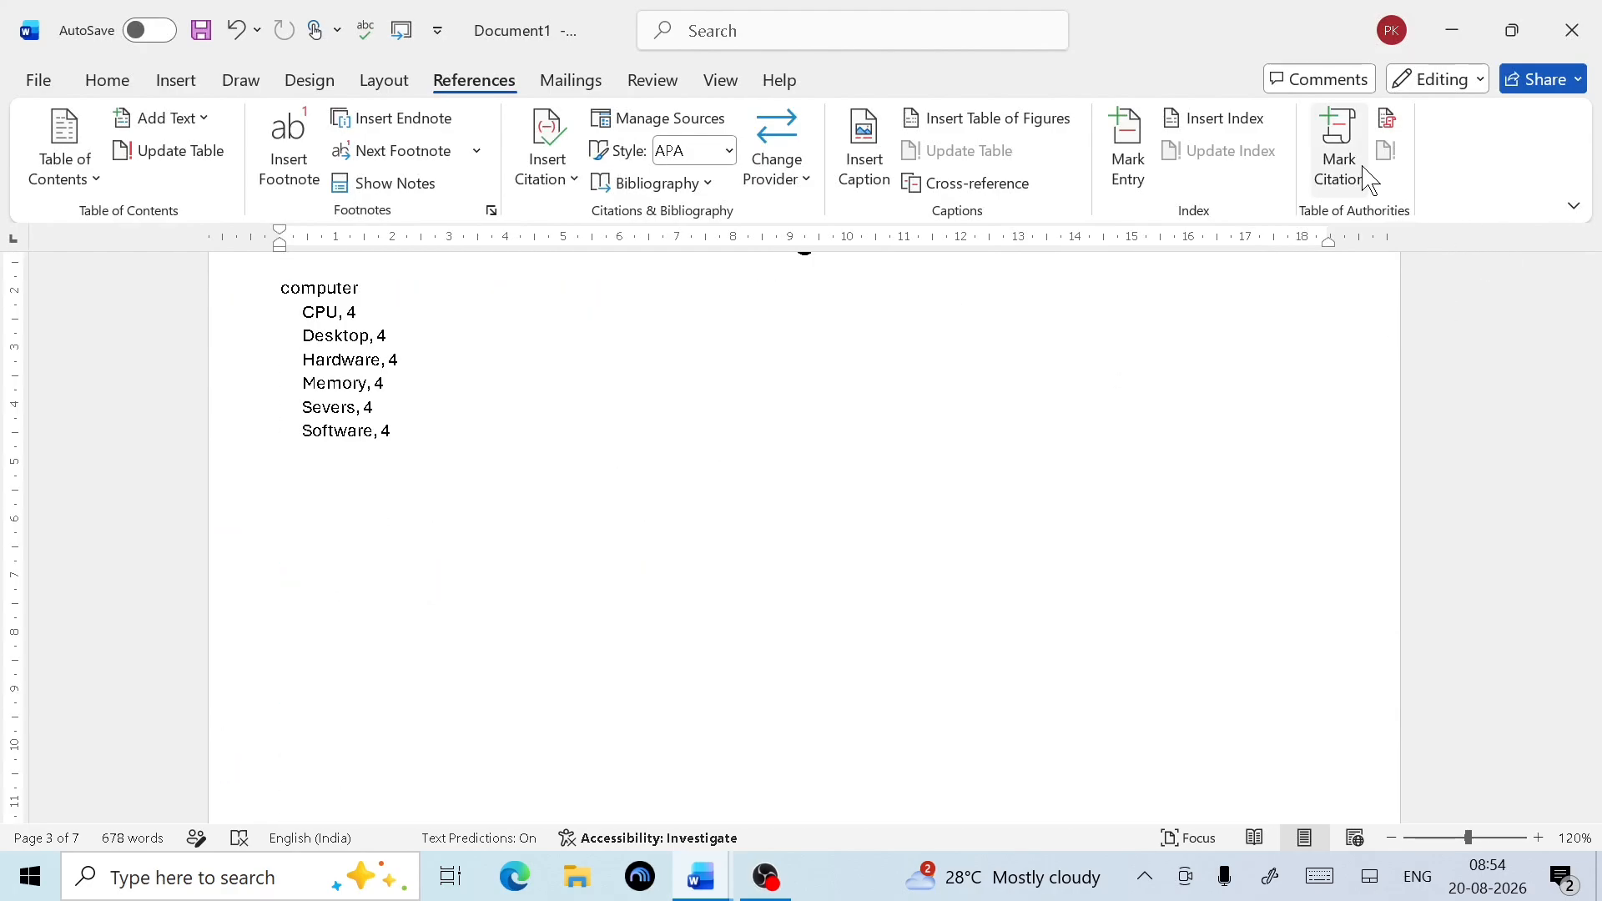
pyautogui.click(1389, 126)
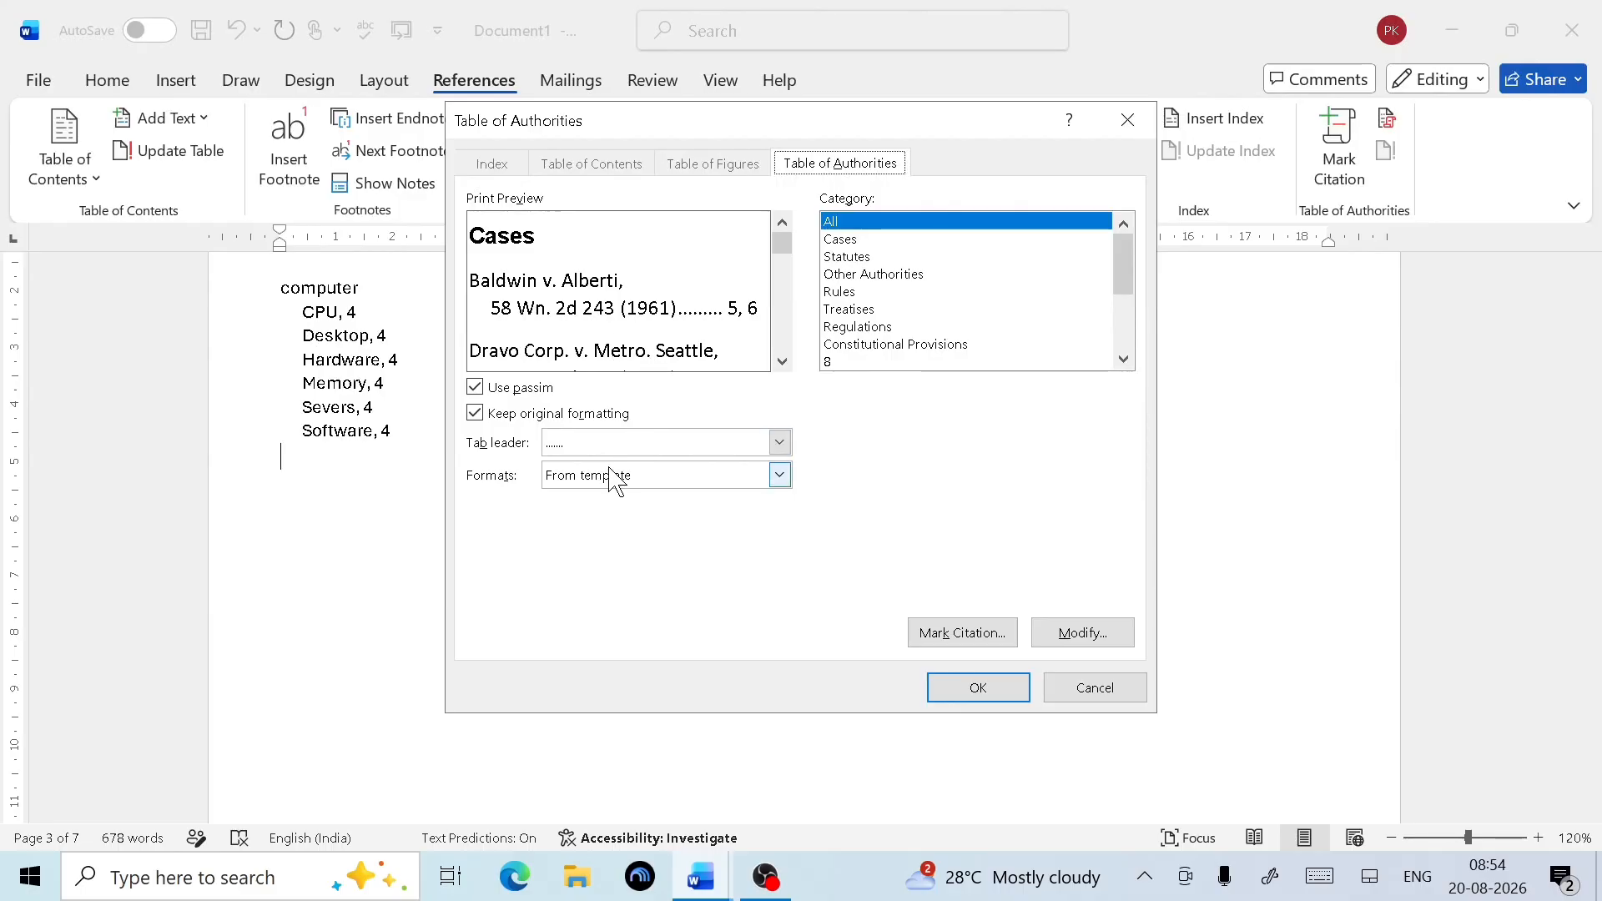
pyautogui.click(778, 476)
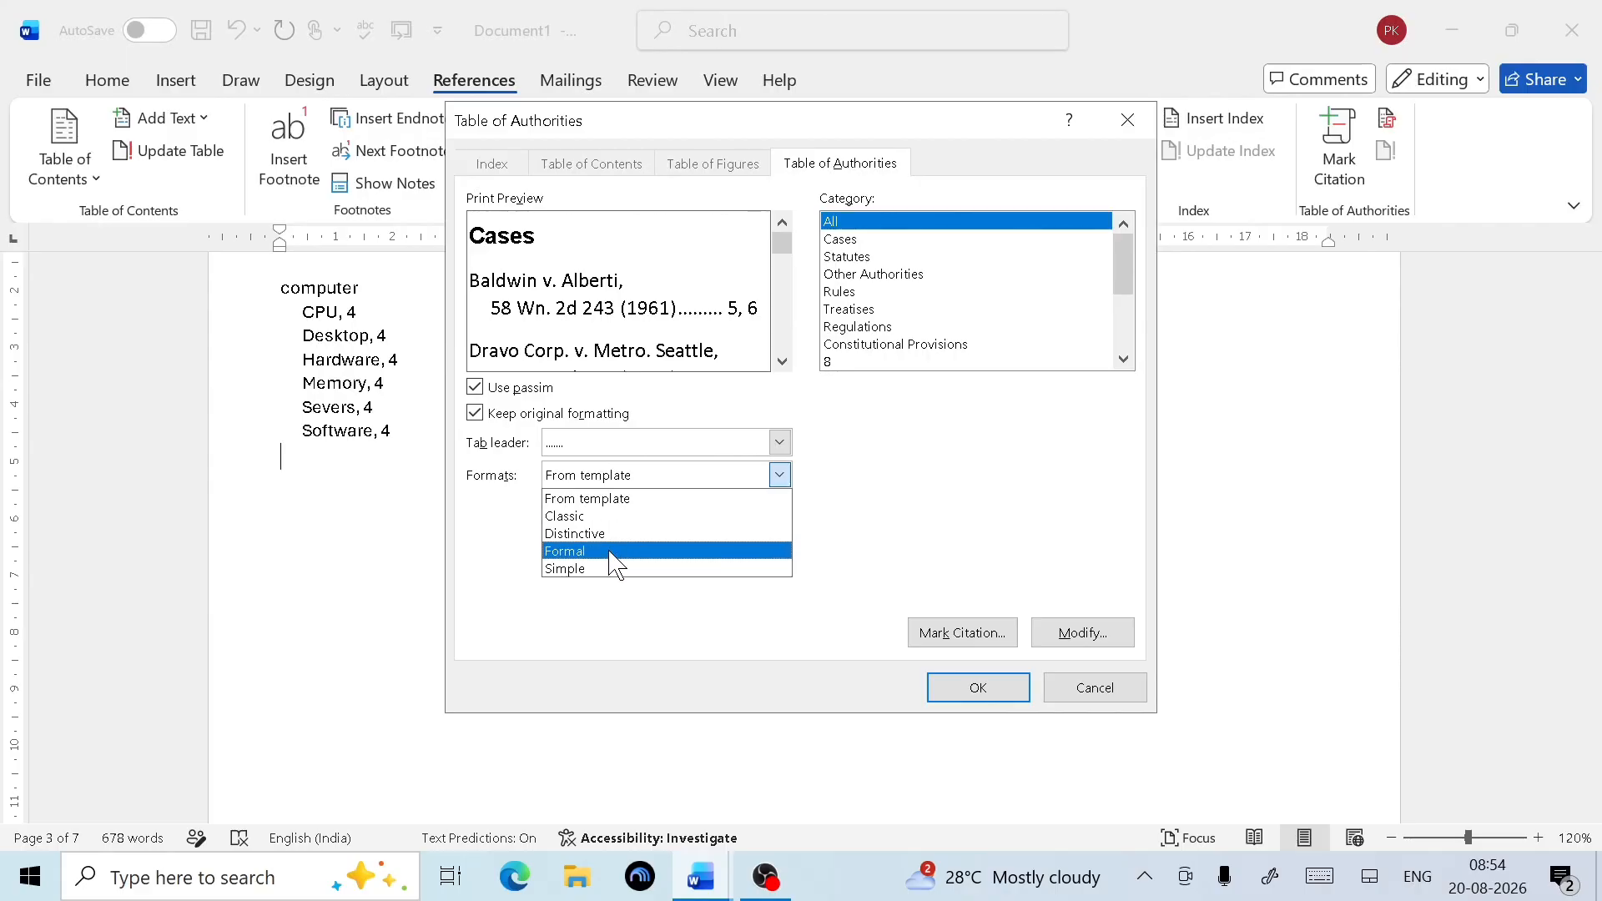
pyautogui.click(608, 516)
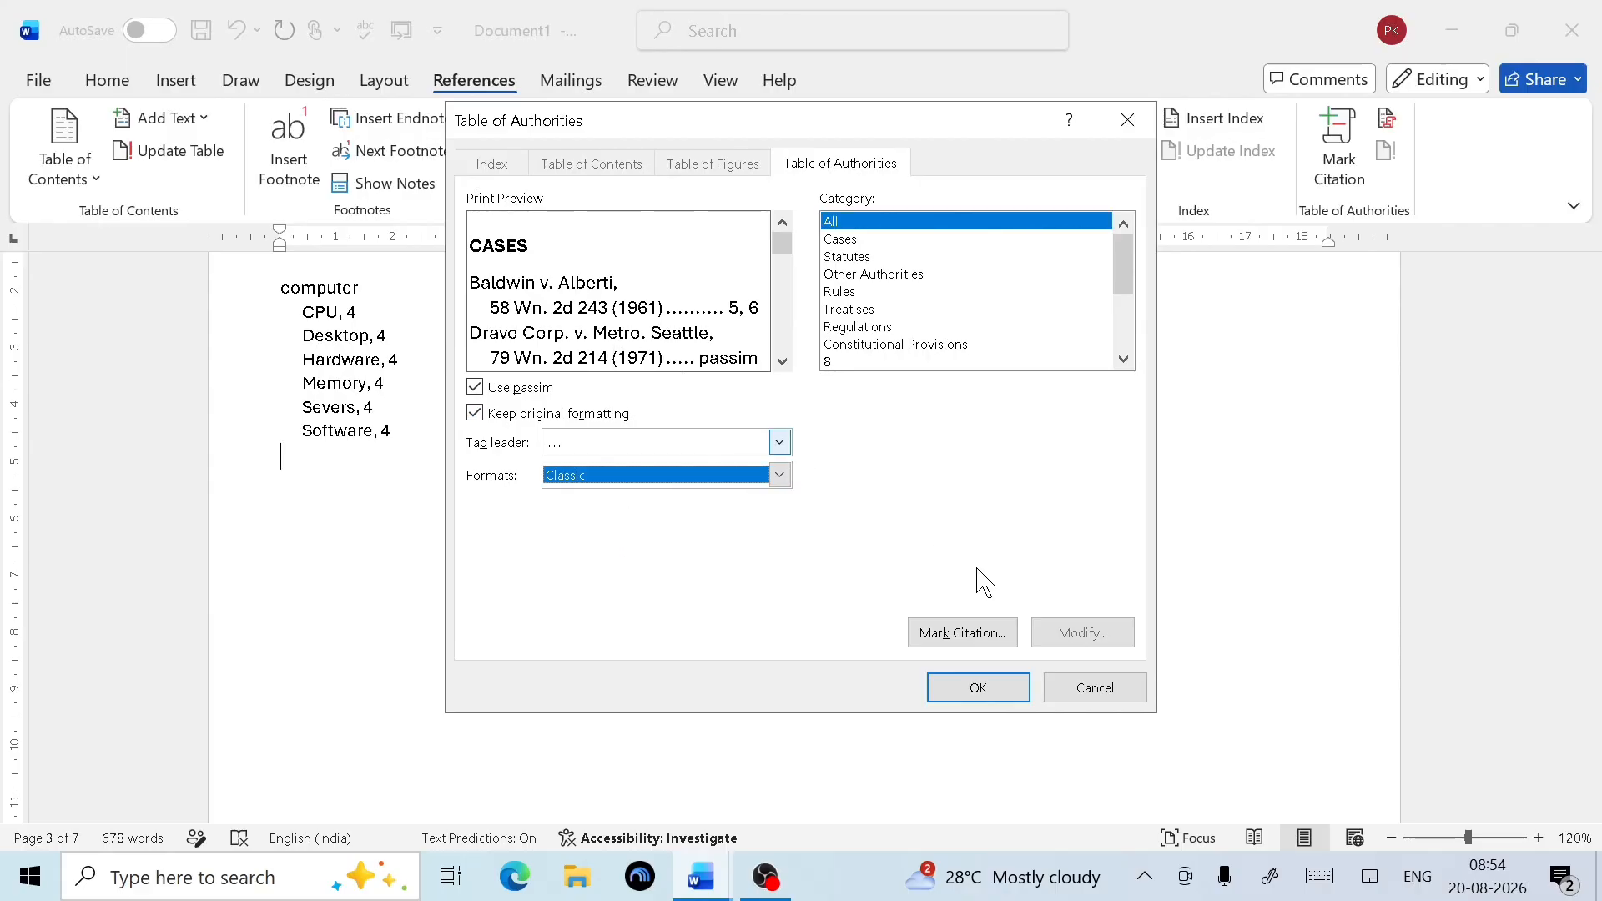
pyautogui.click(985, 689)
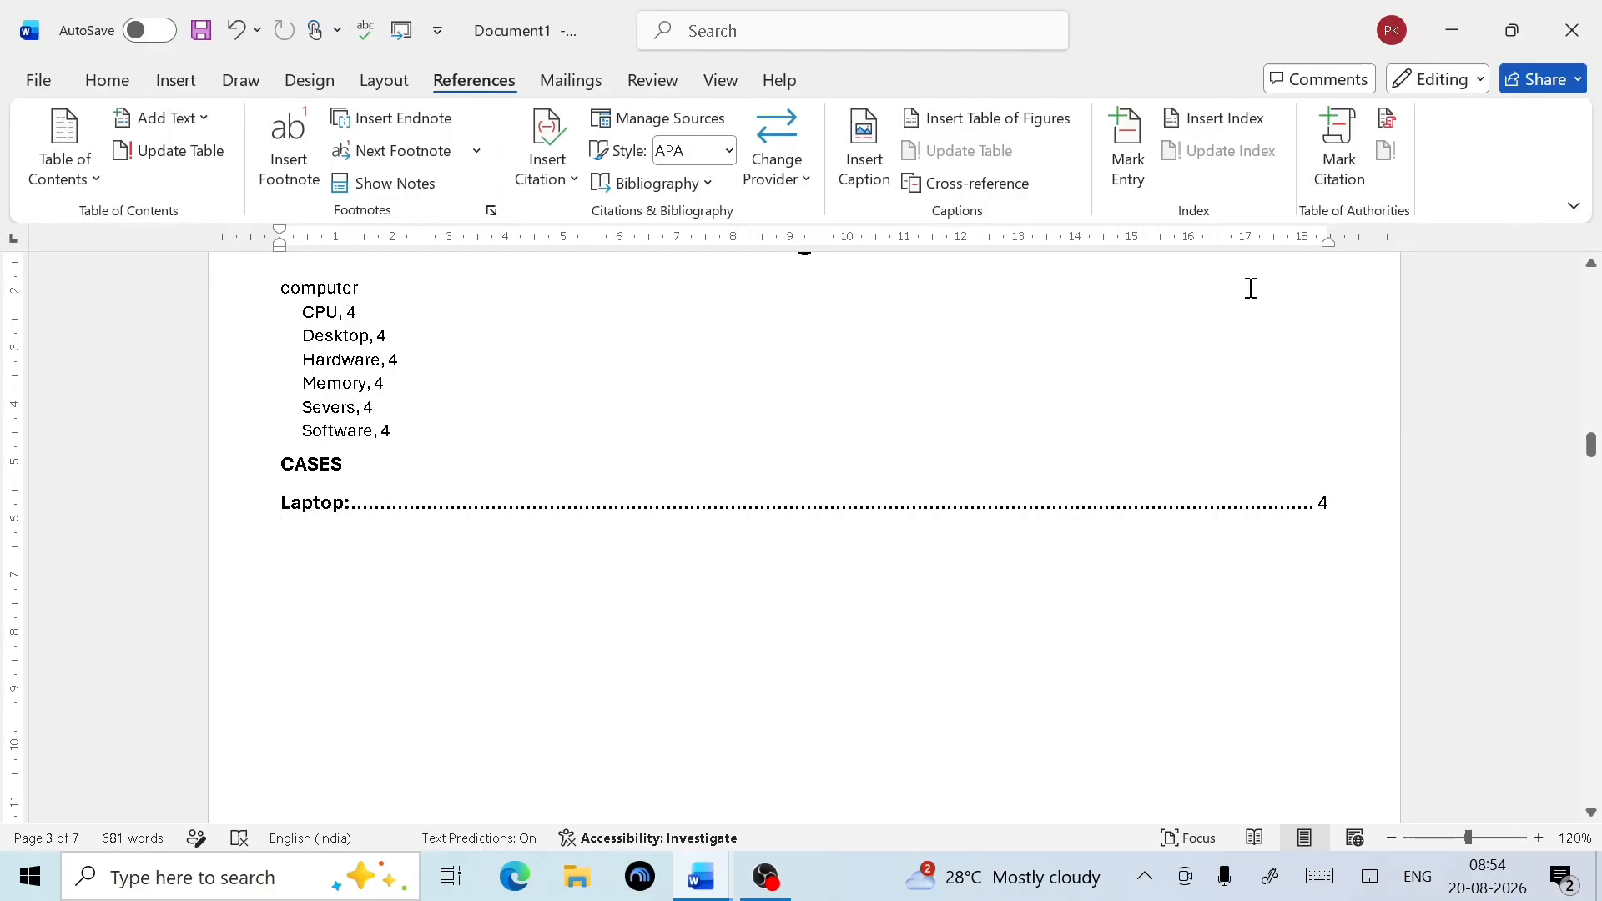
pyautogui.scroll(-10, 765, 613)
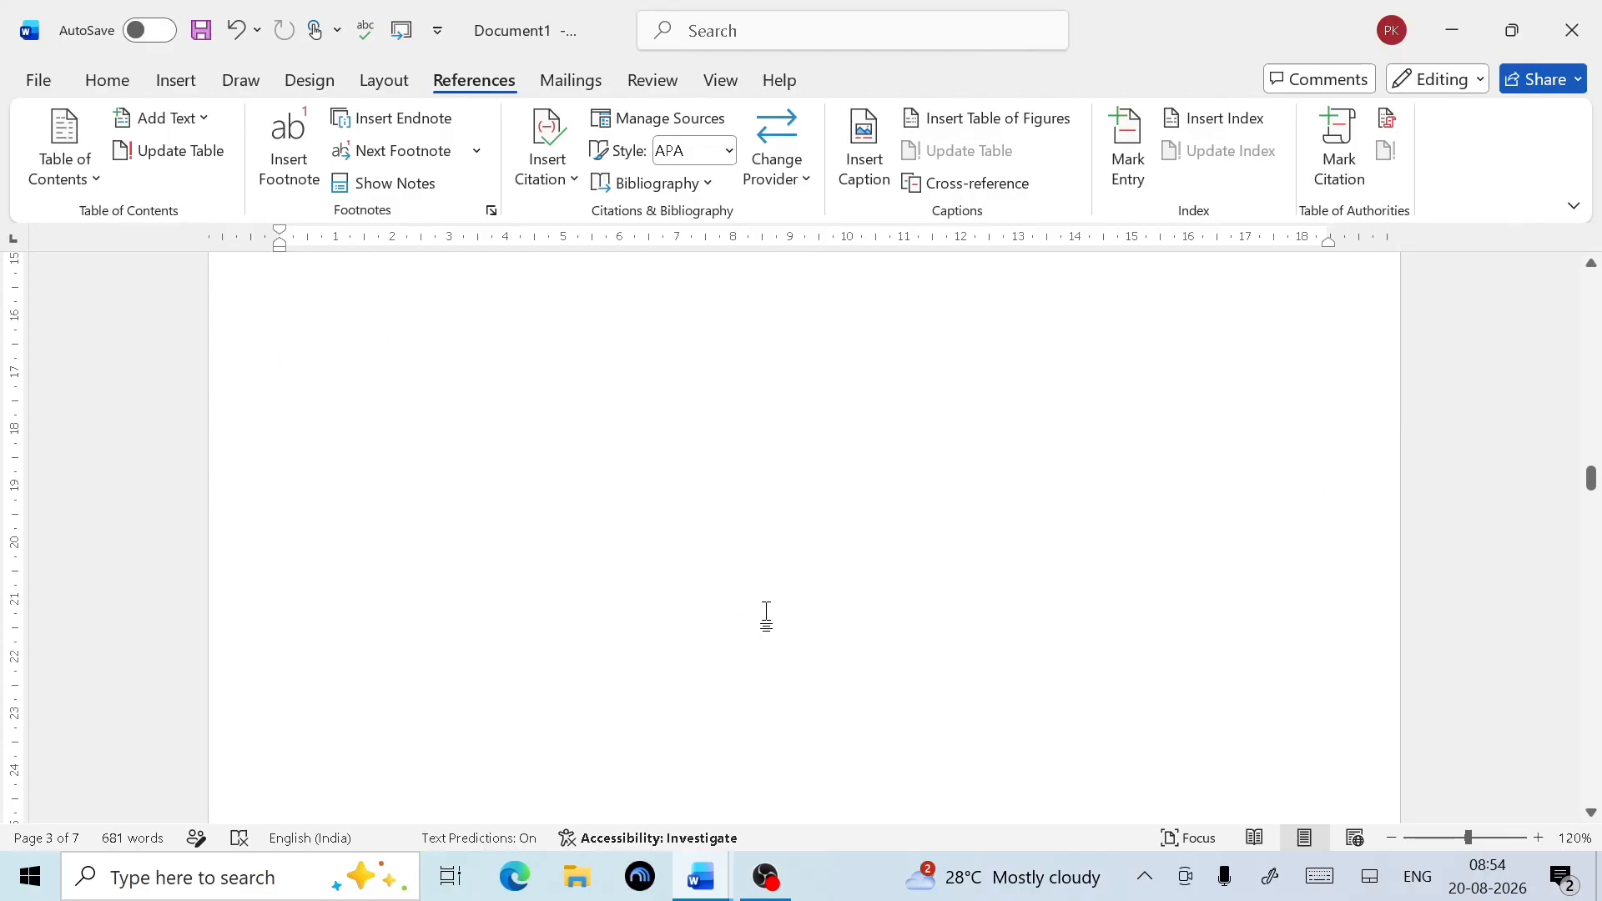
pyautogui.scroll(-1, 768, 614)
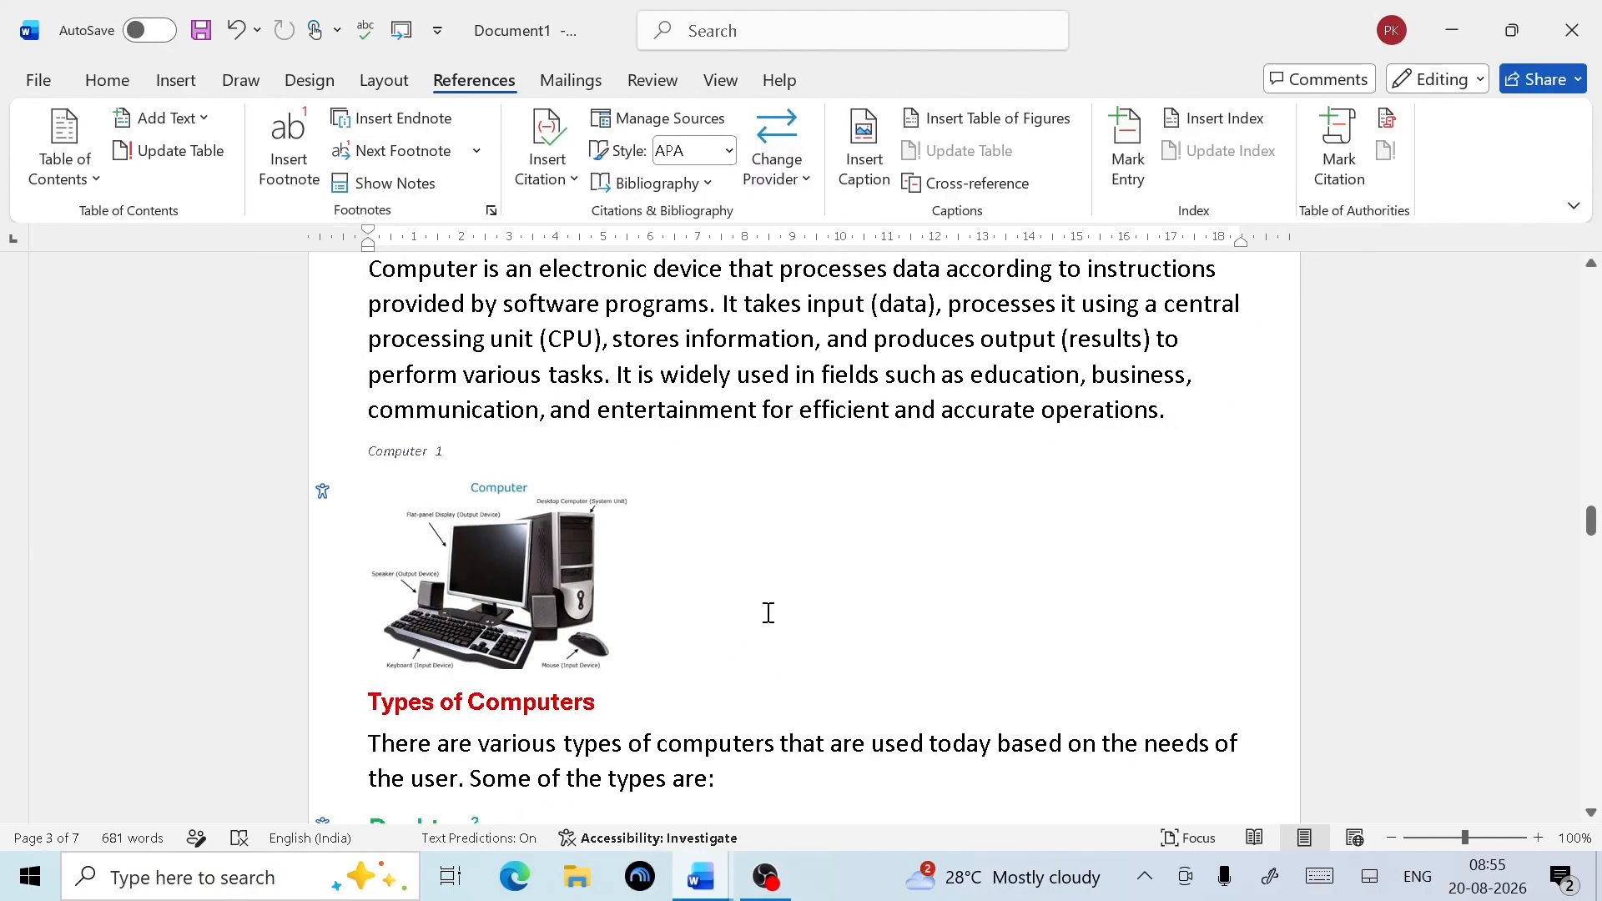
pyautogui.keyDown('ctrl'); pyautogui.scroll(-2, 766, 612); pyautogui.keyUp('ctrl')
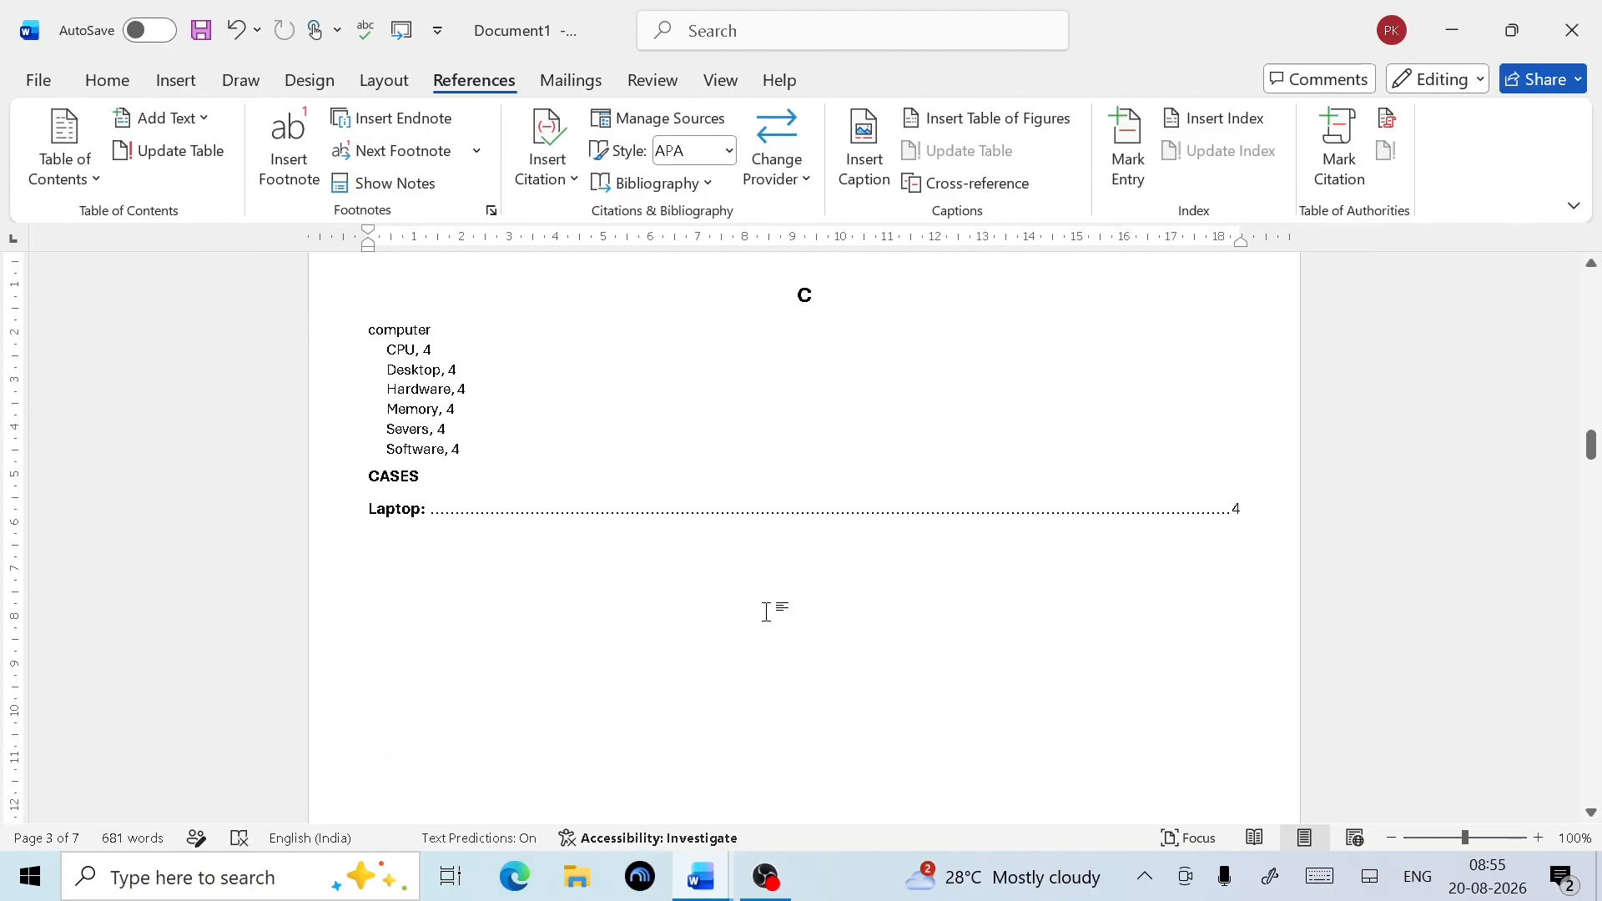